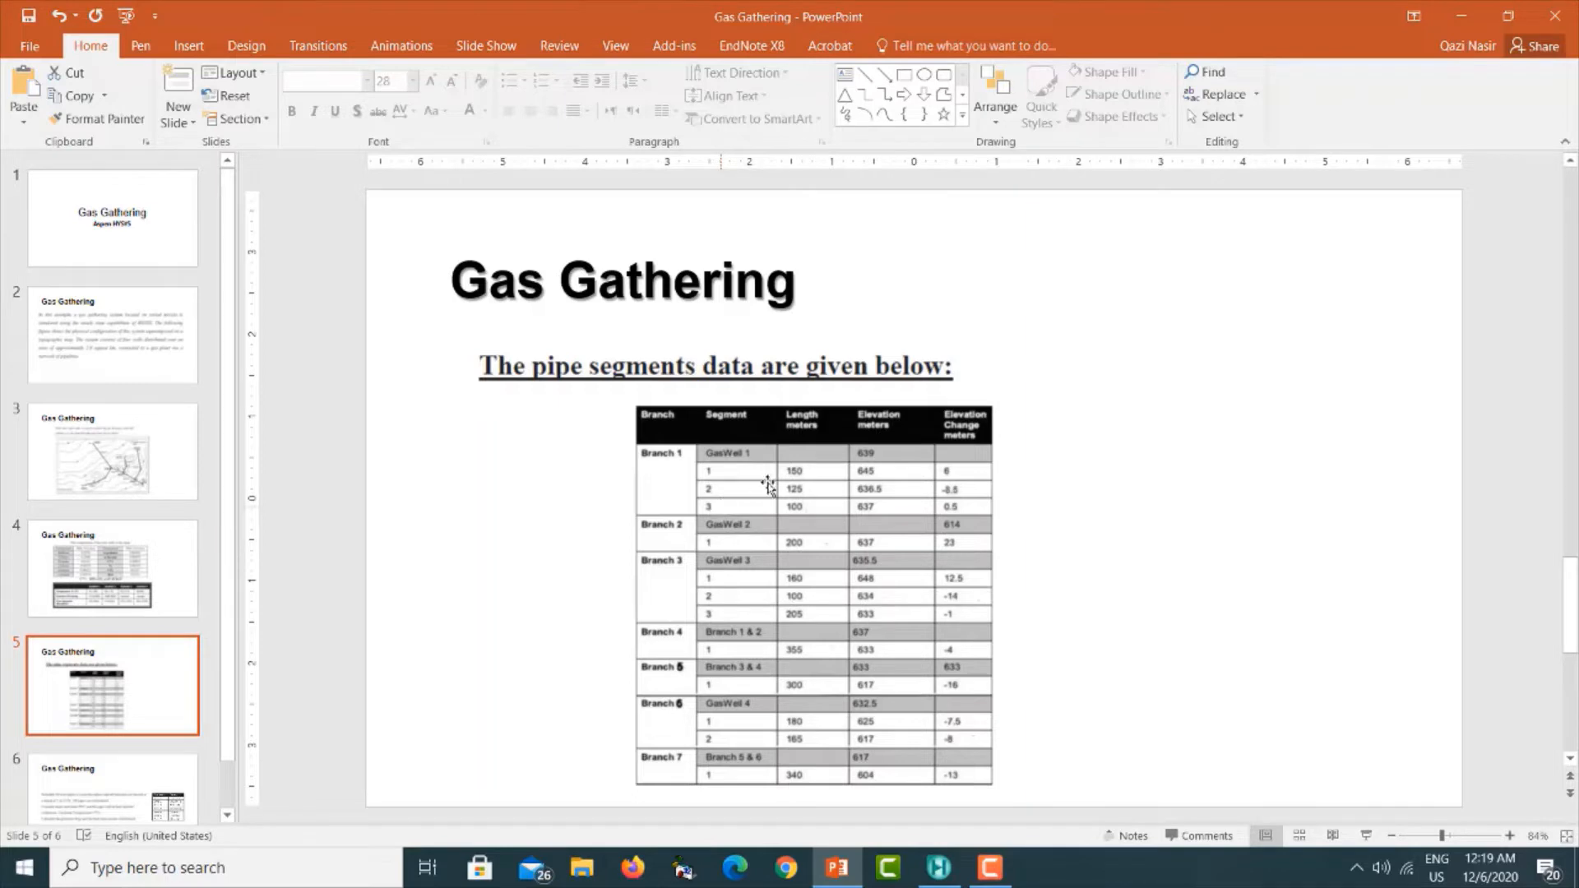
Review the presentation slides covering the well map, pipe segment data, pipe diameters and problem description.
left_click(68, 477)
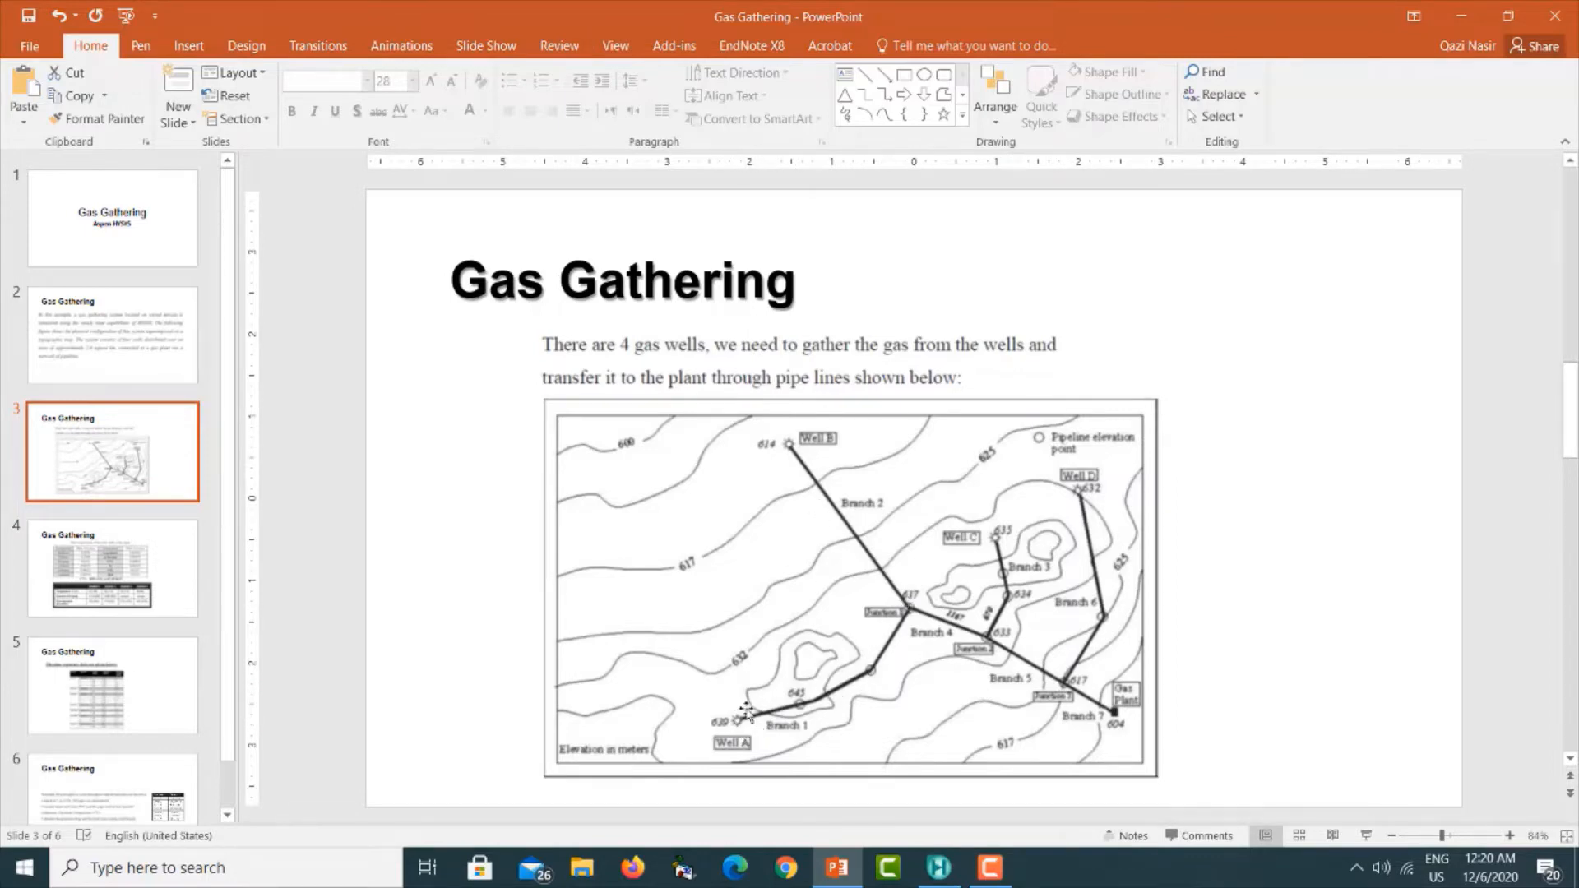
left_click(105, 676)
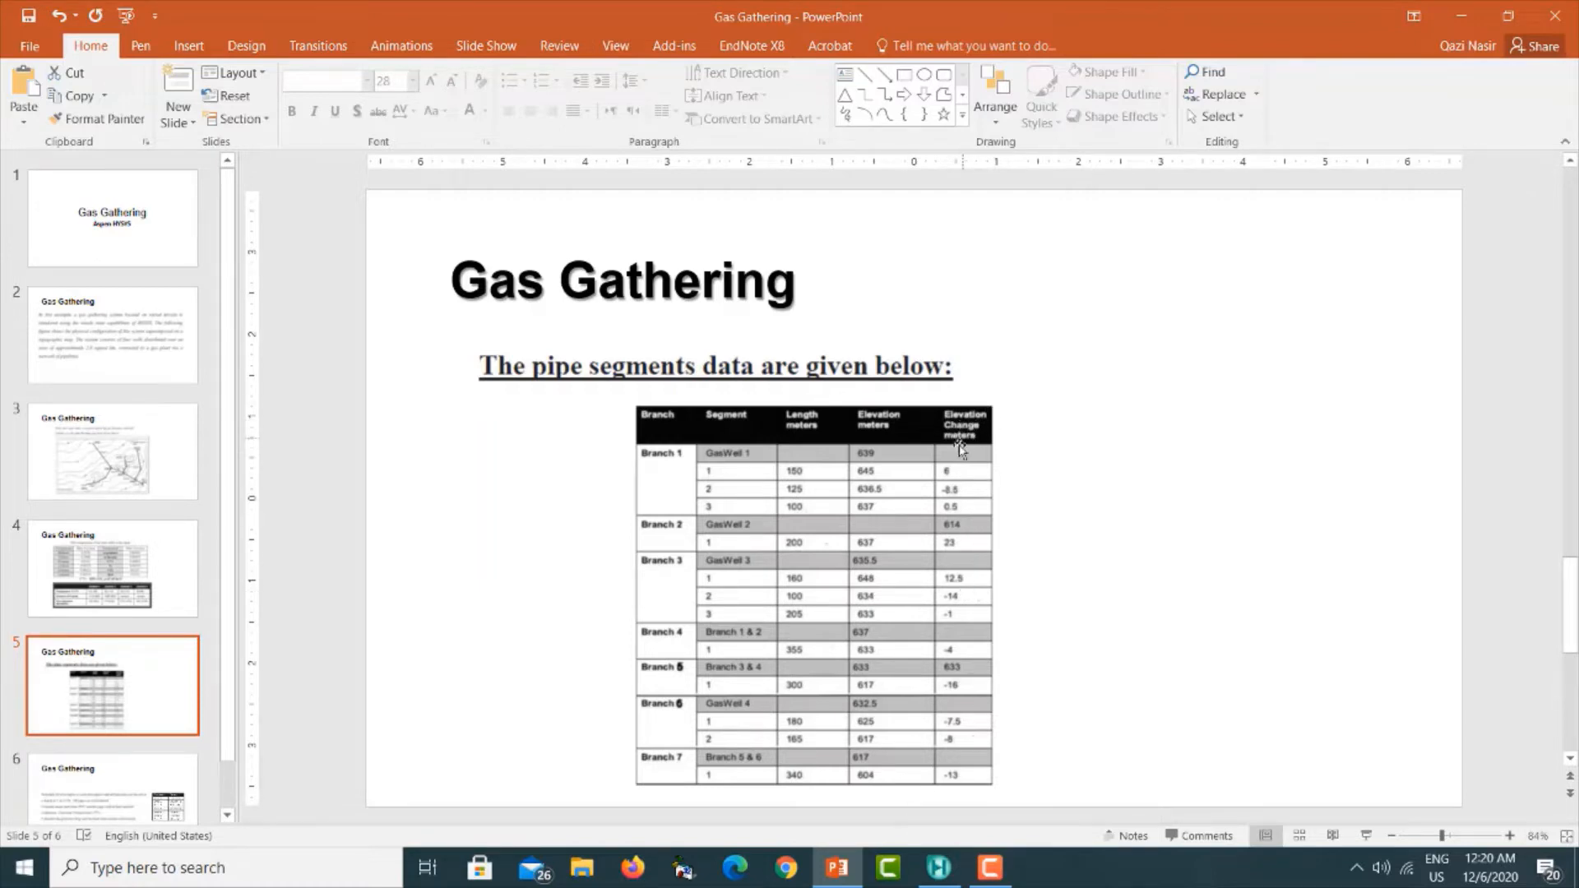
left_click(127, 804)
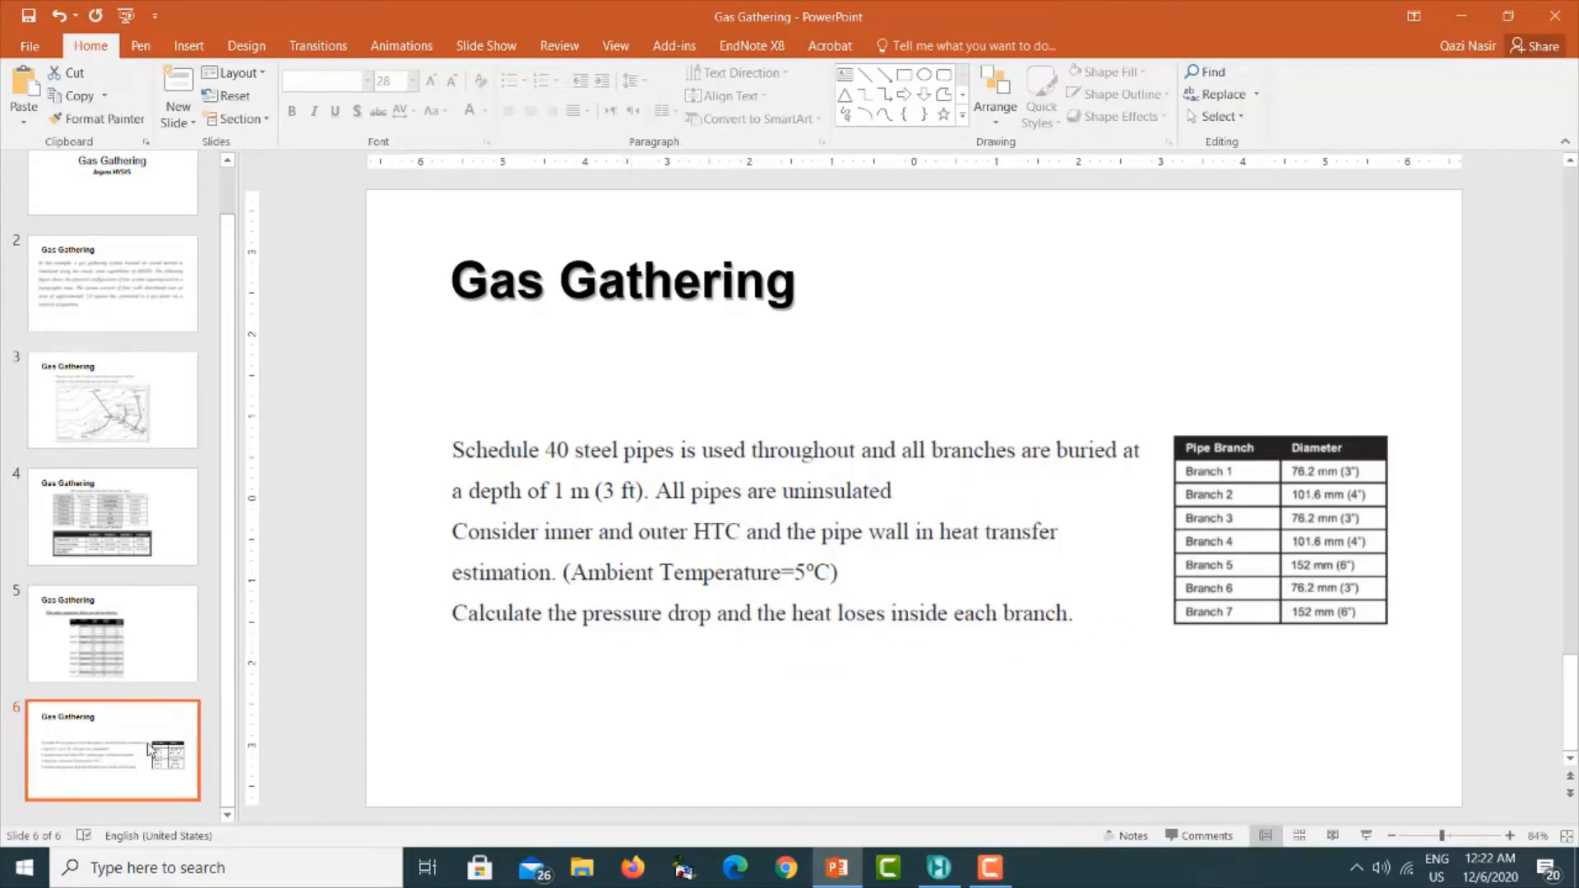
scroll(115, 395, "up", 1)
left_click(124, 371)
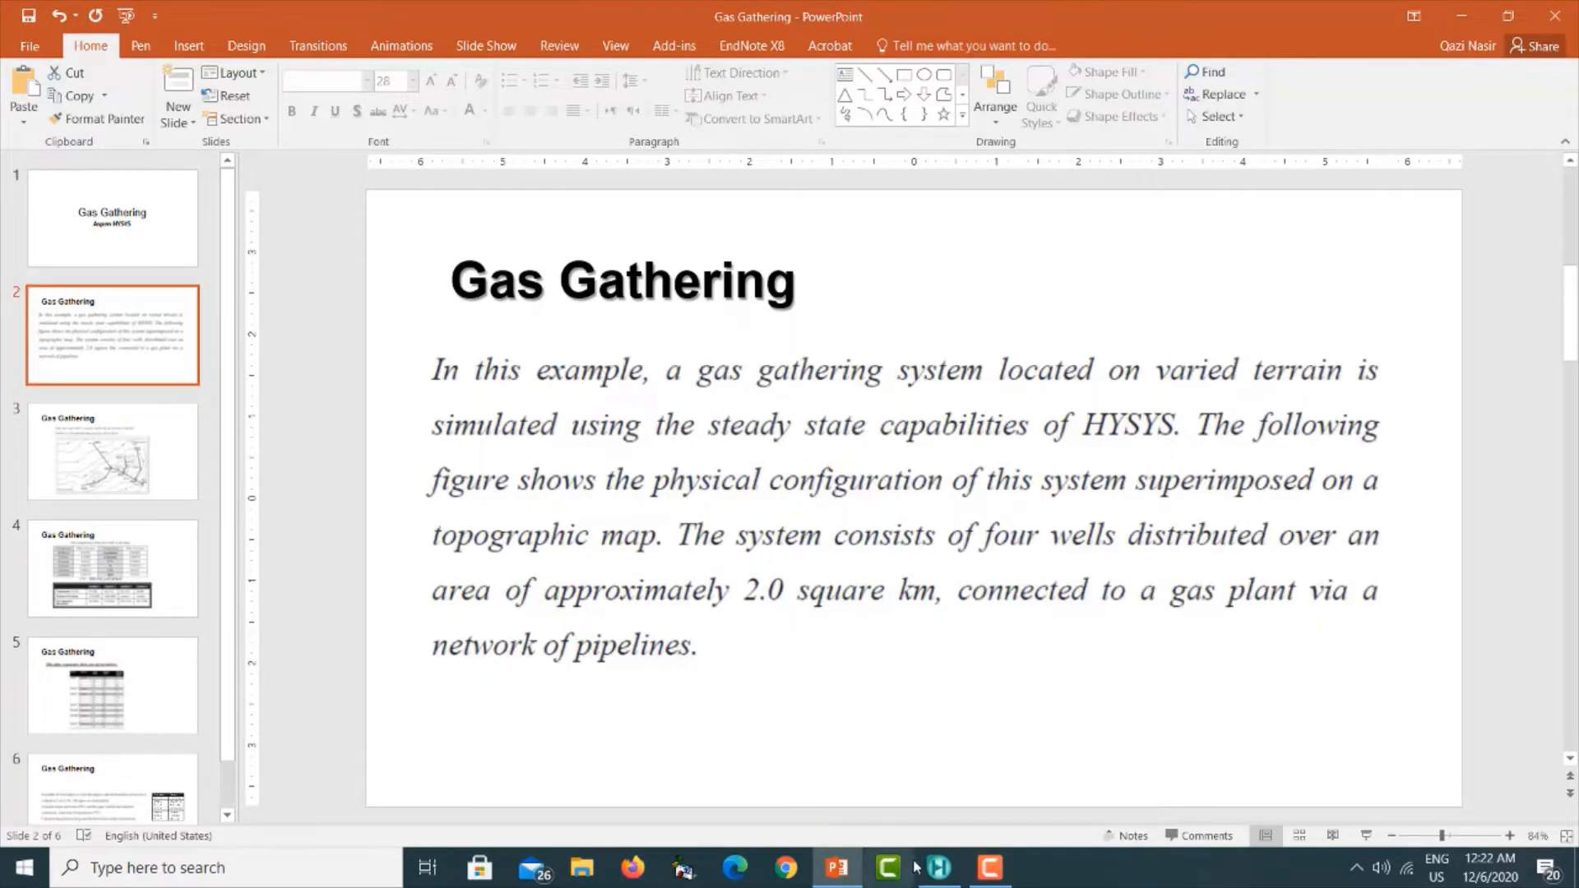
Switch to Aspen HYSYS and start a new case with an empty HYSYS component list.
left_click(938, 871)
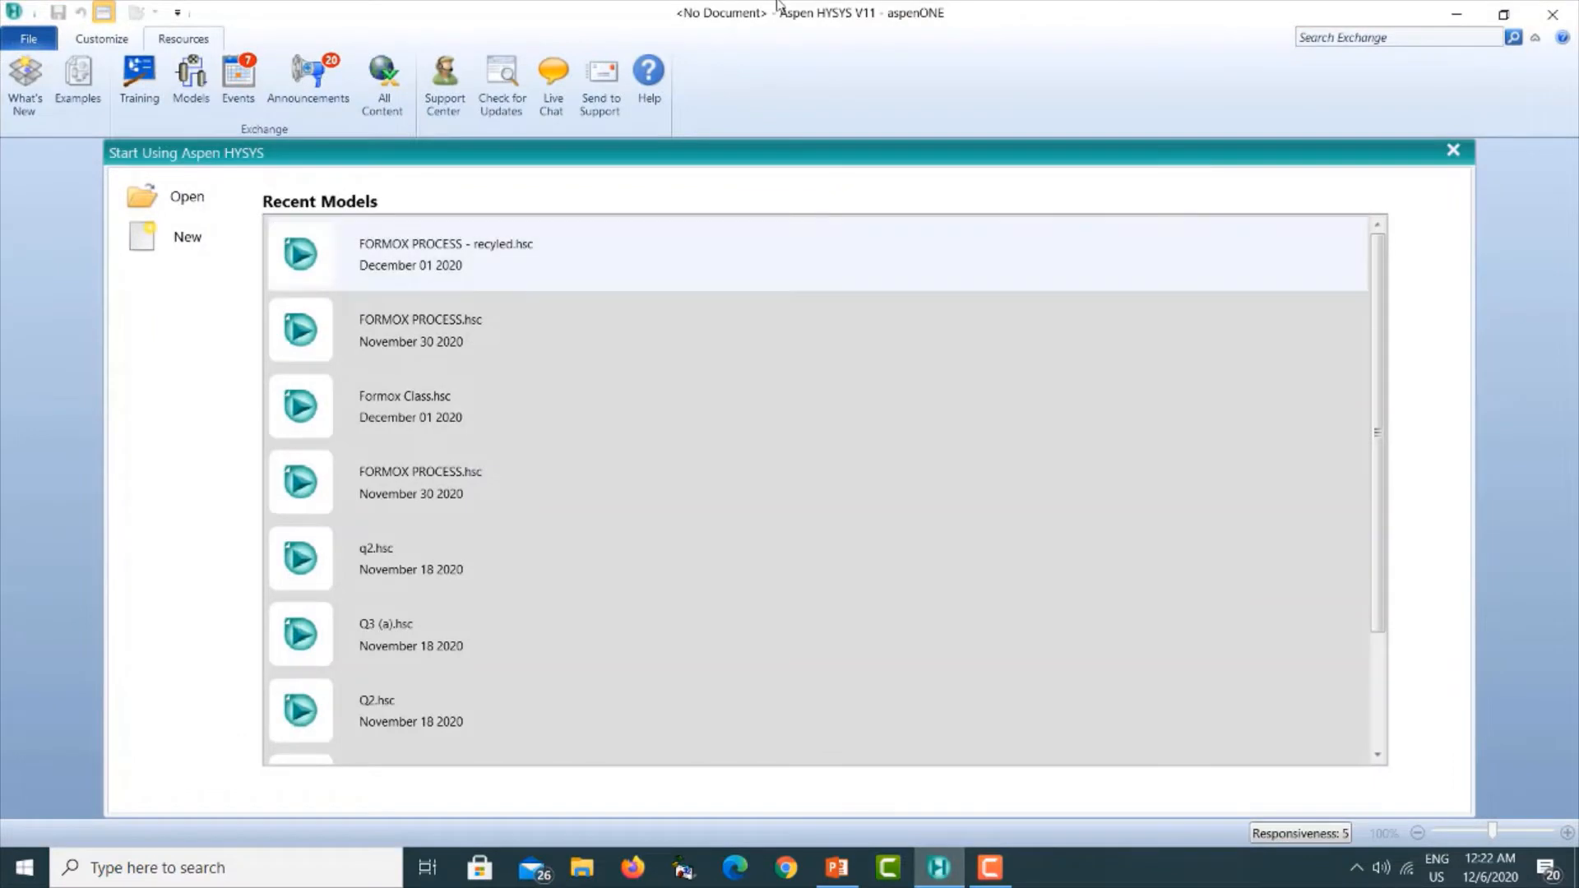
left_click(167, 239)
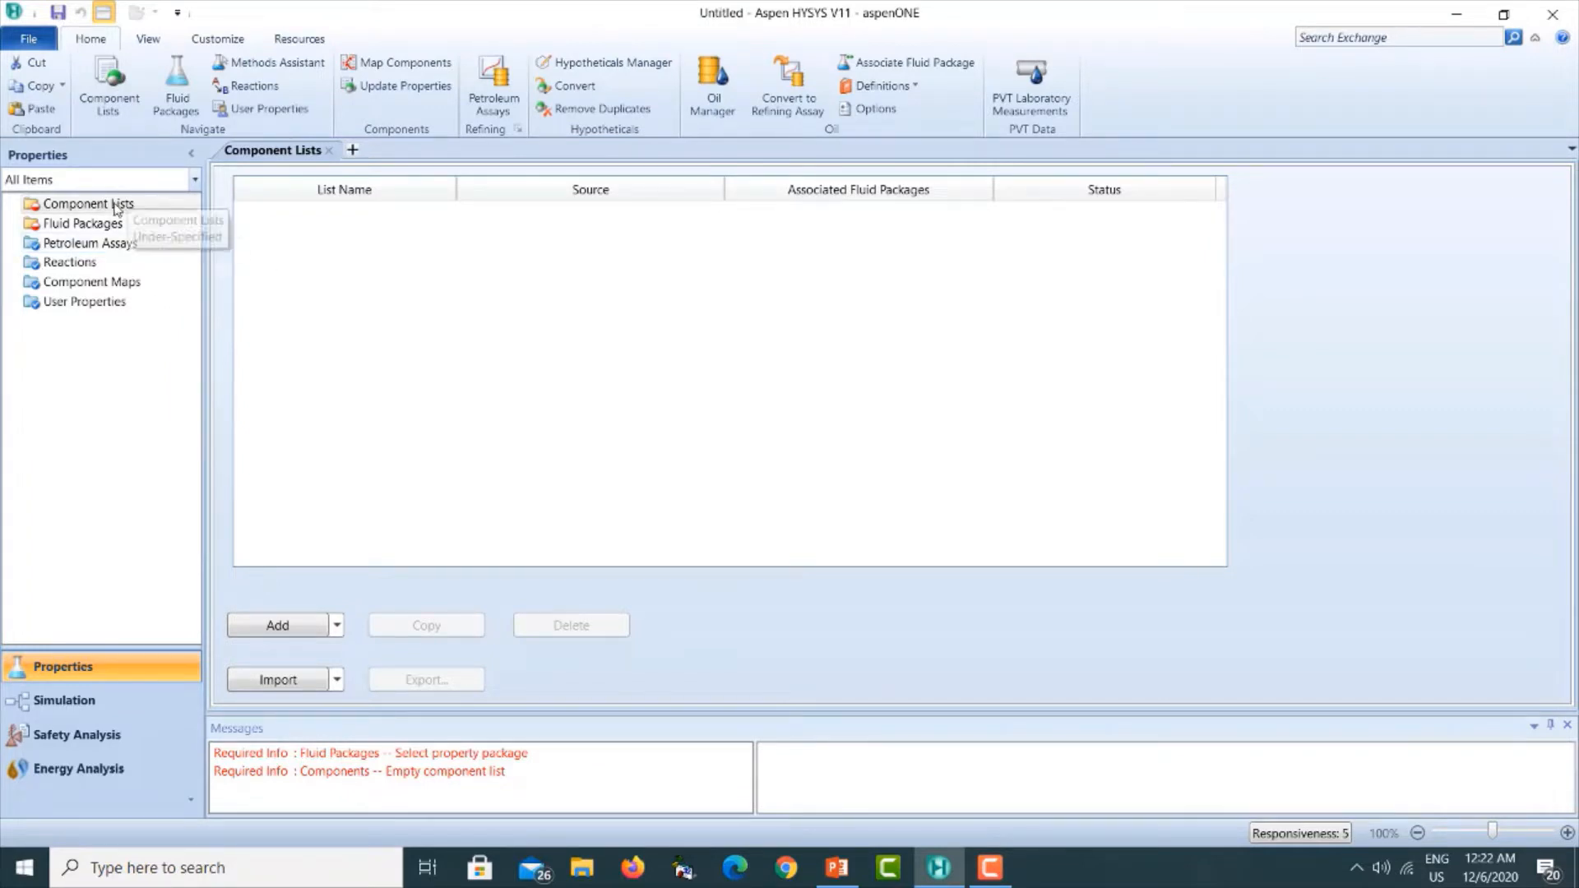
left_click(280, 630)
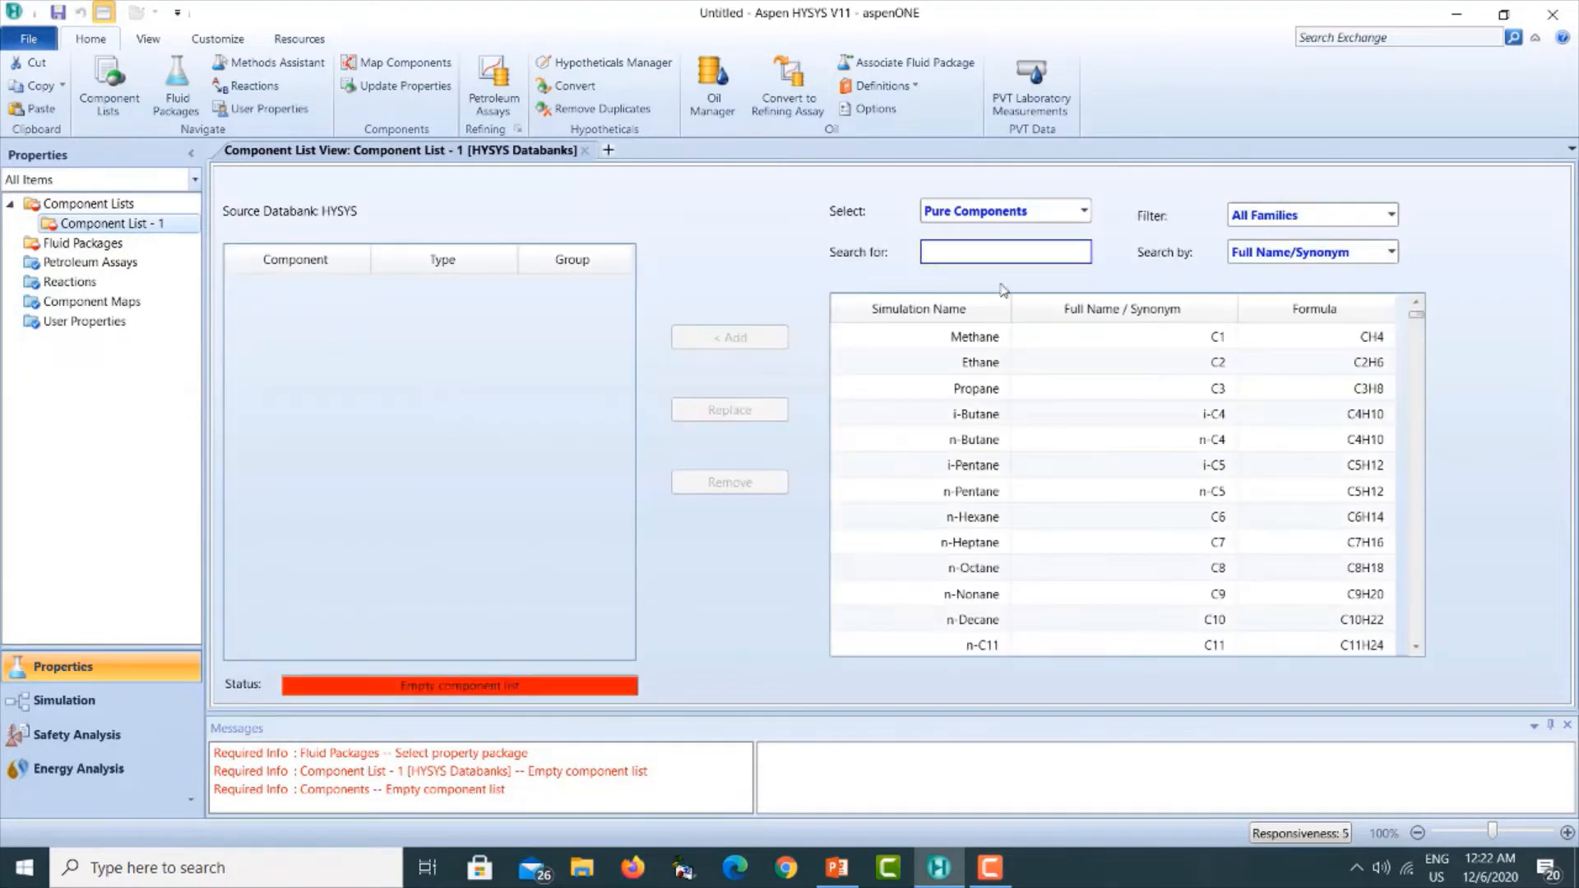
Add the pure components from Methane through n-Hexane to the component list.
left_click(960, 347)
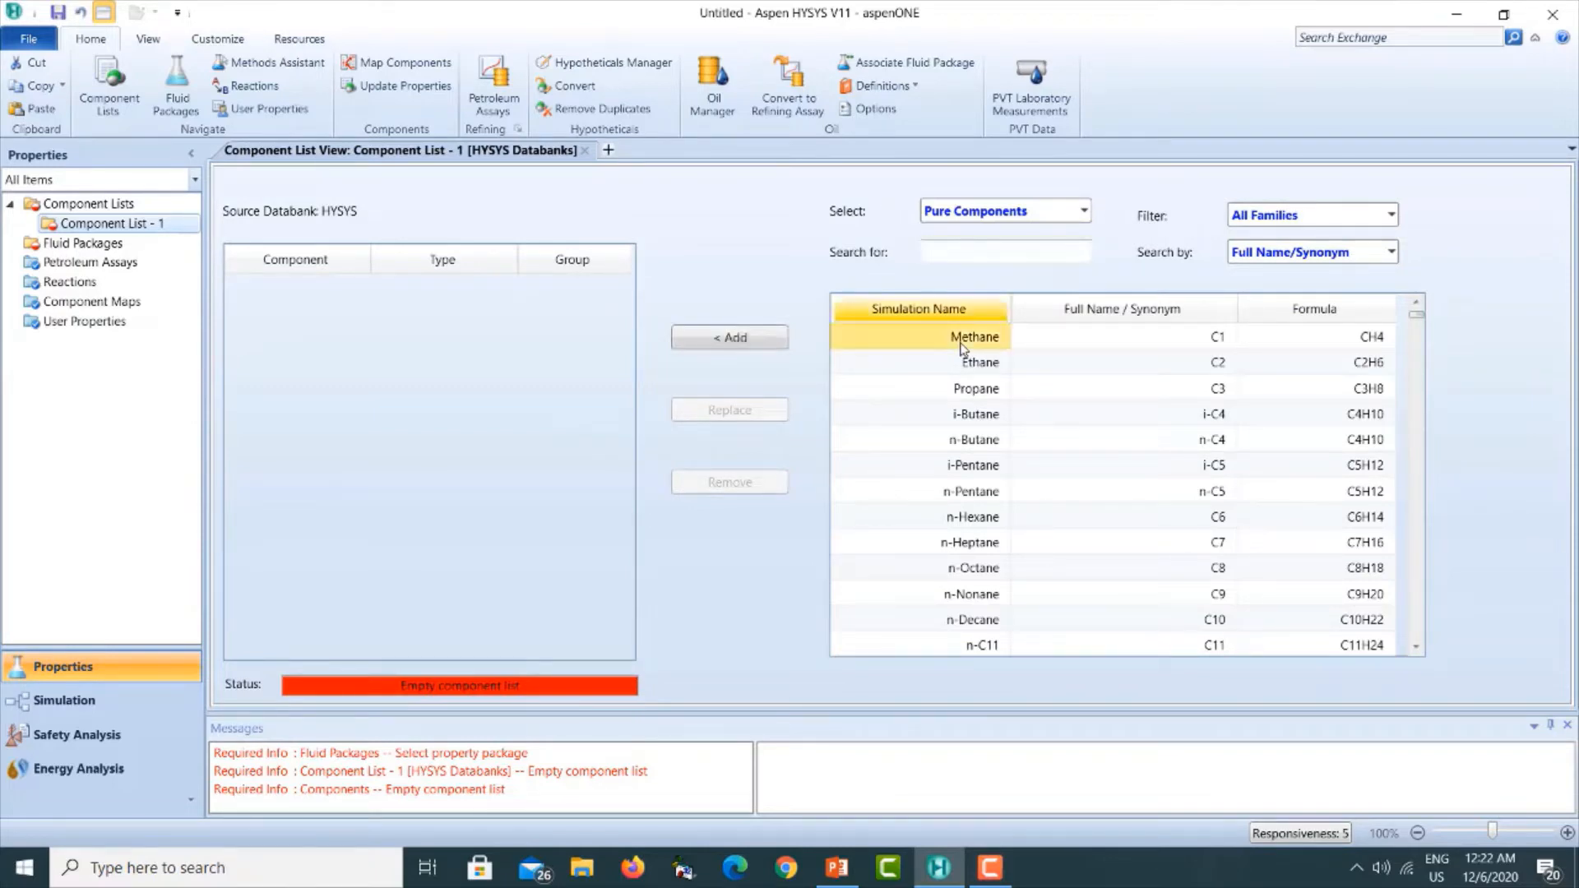
left_click(967, 518, "shift")
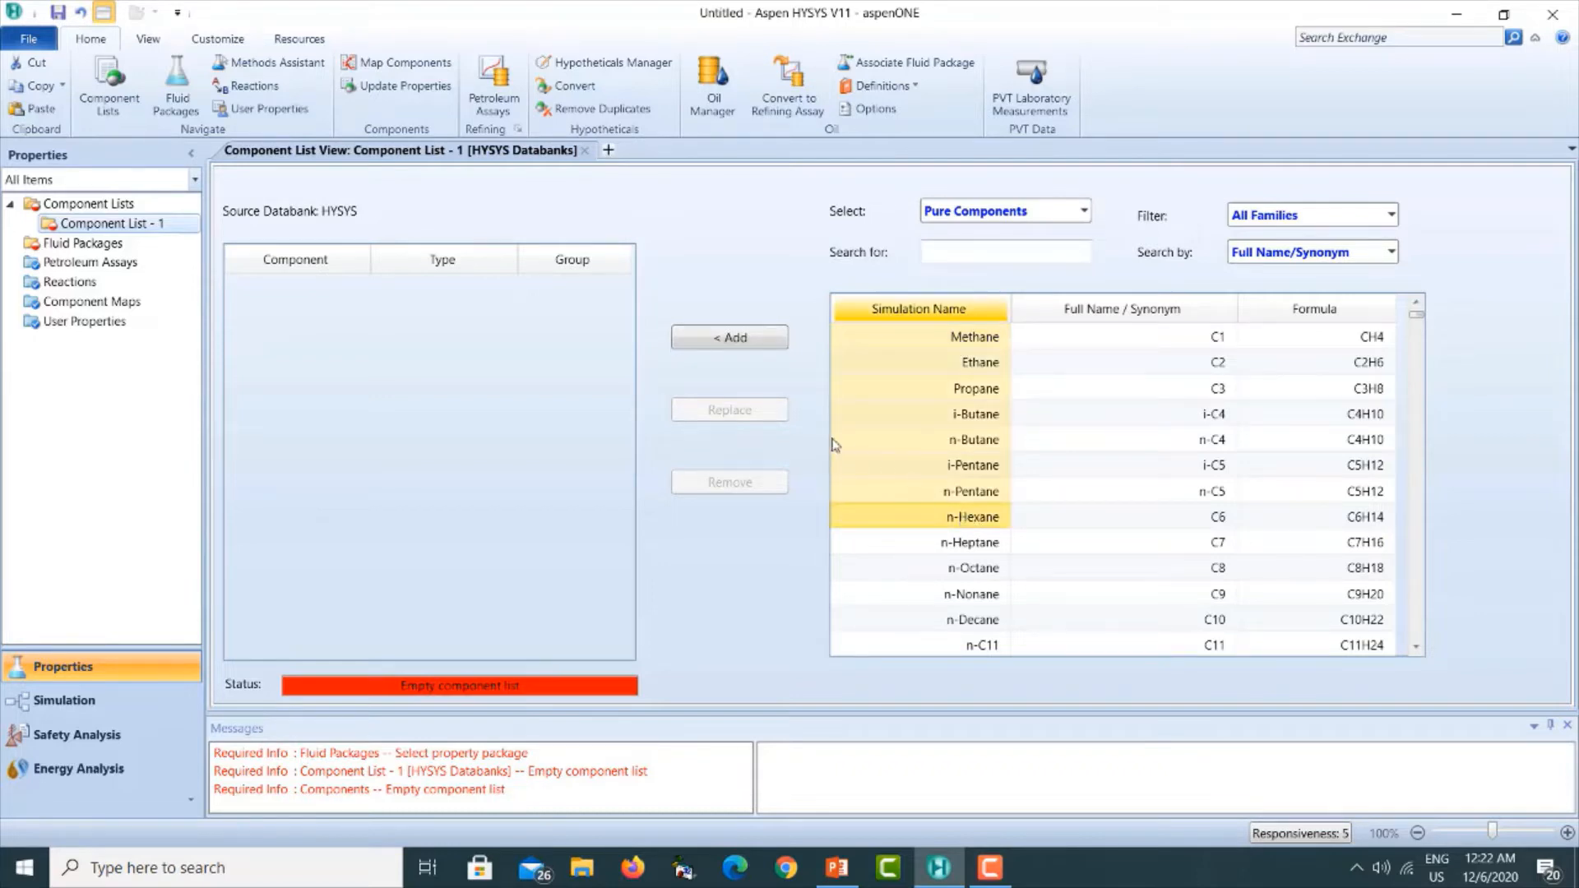
left_click(734, 340)
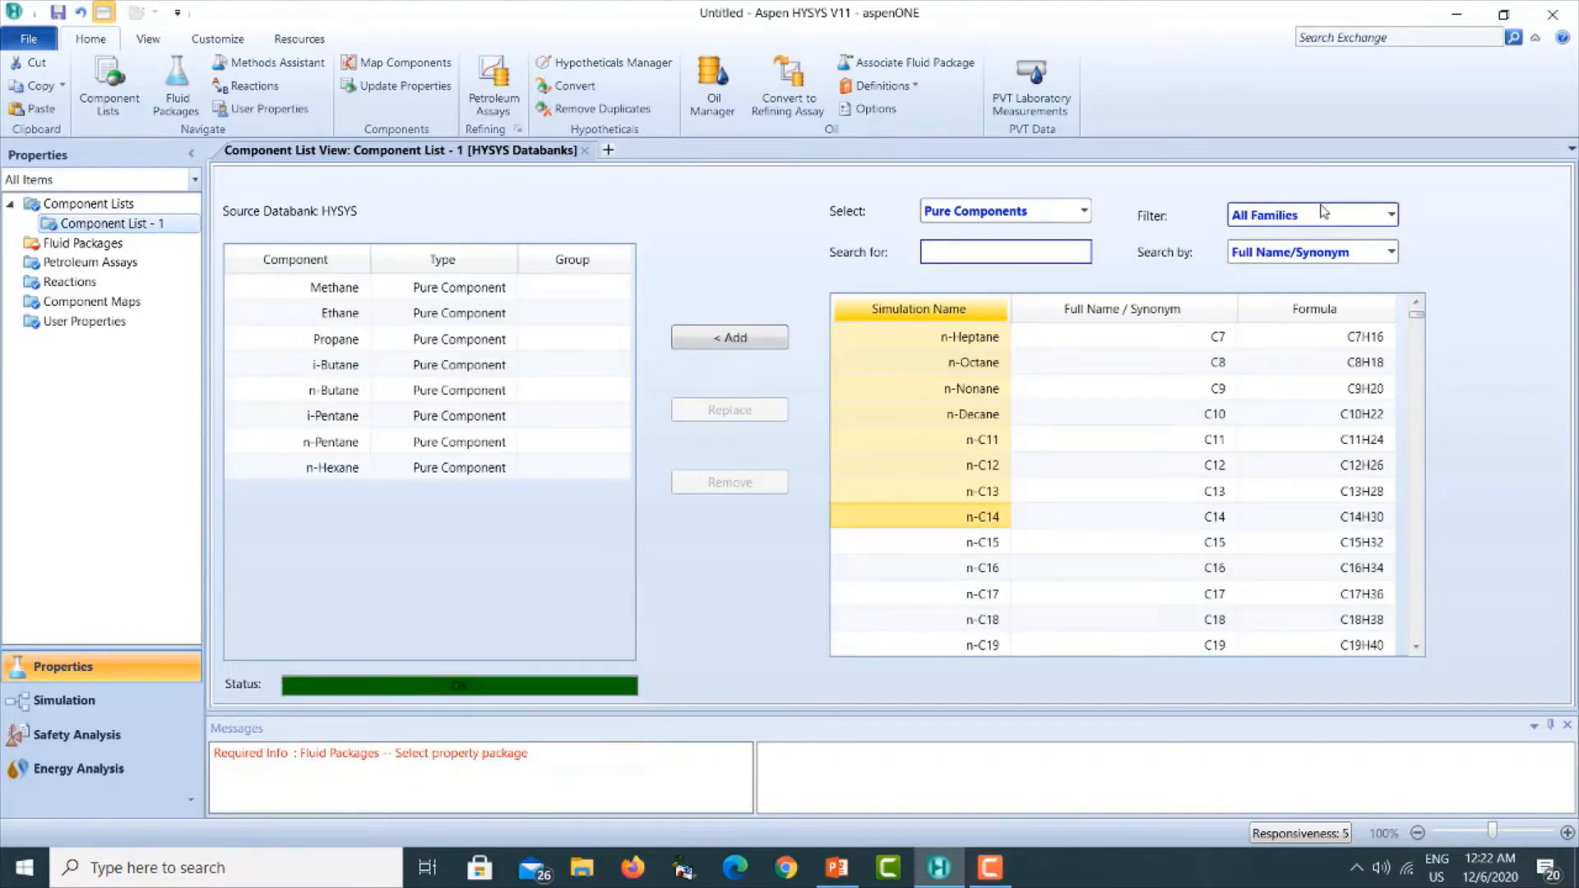
Create a new hypothetical component named C7+ in HypoGroup1 with the Create and Edit Hypos method.
left_click(1393, 215)
left_click(1393, 215)
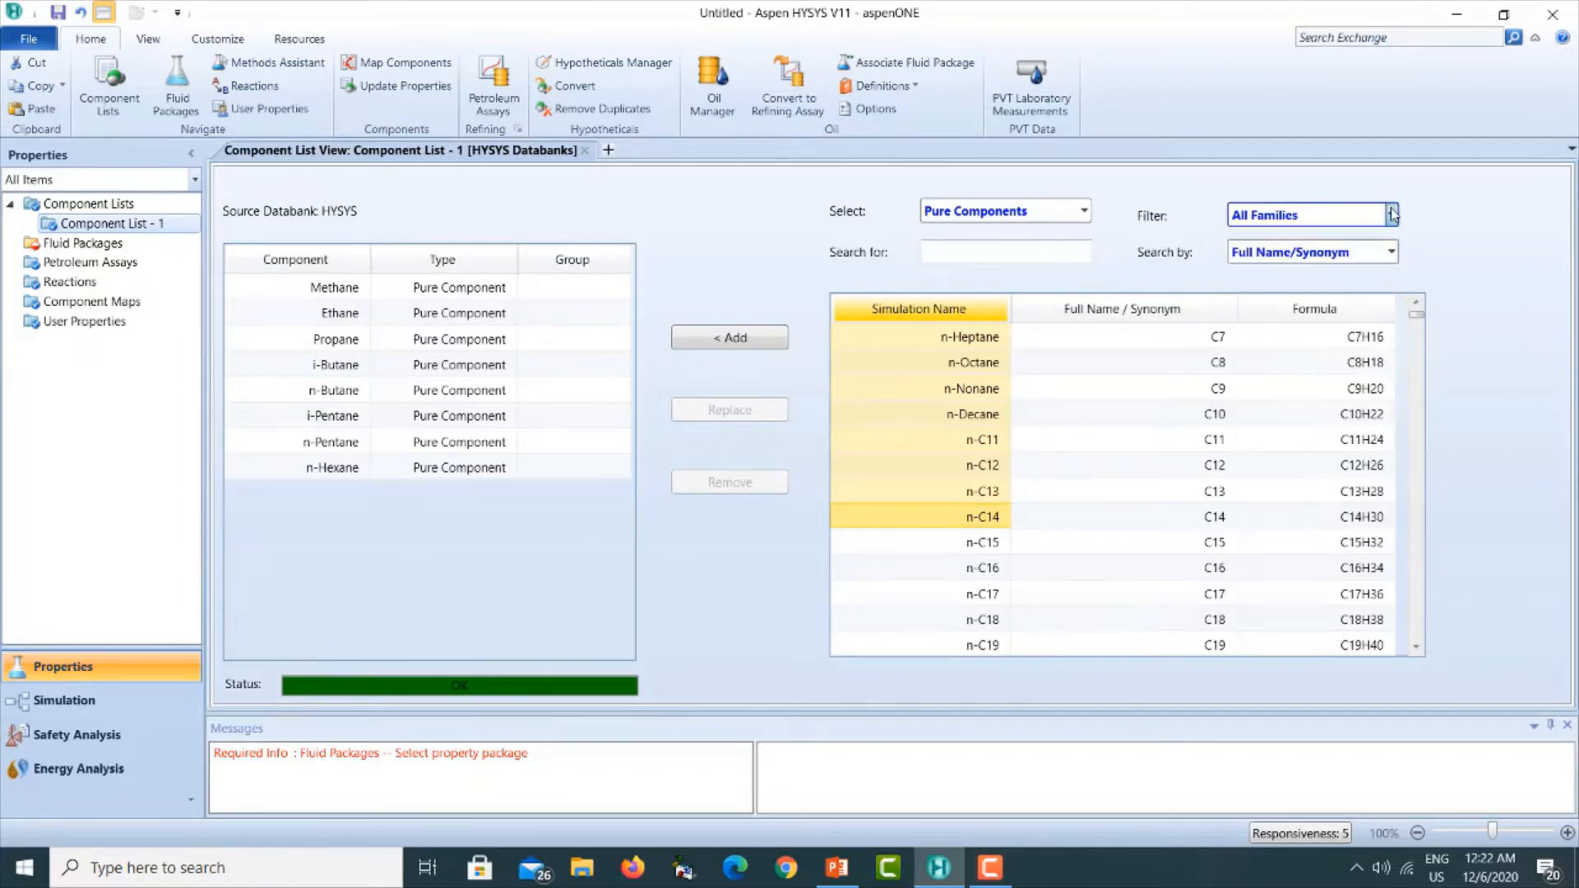
left_click(1085, 215)
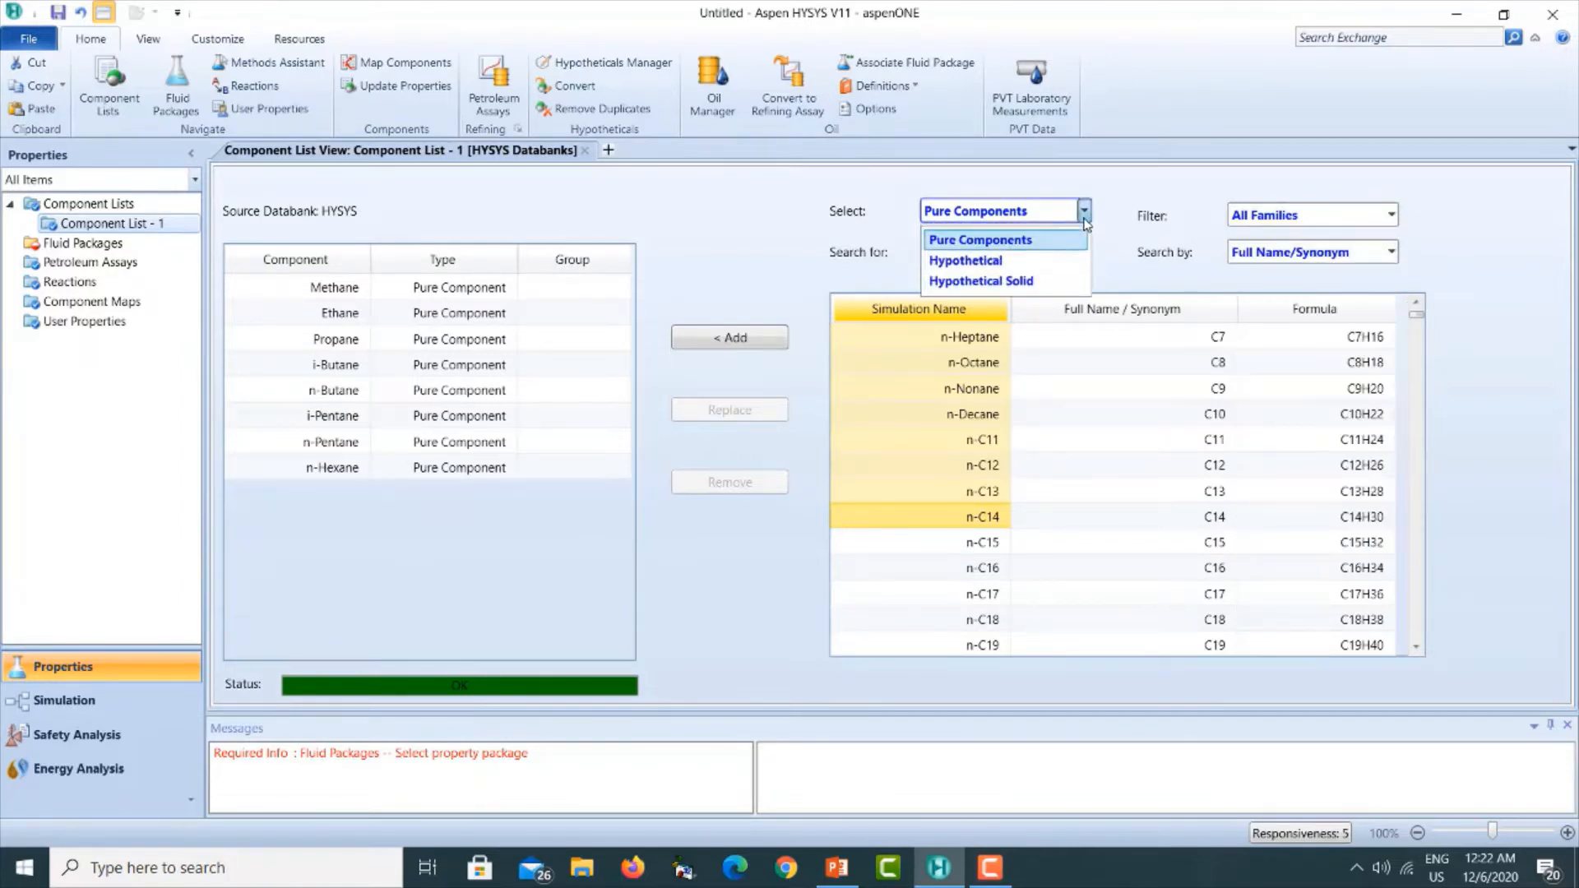
left_click(991, 262)
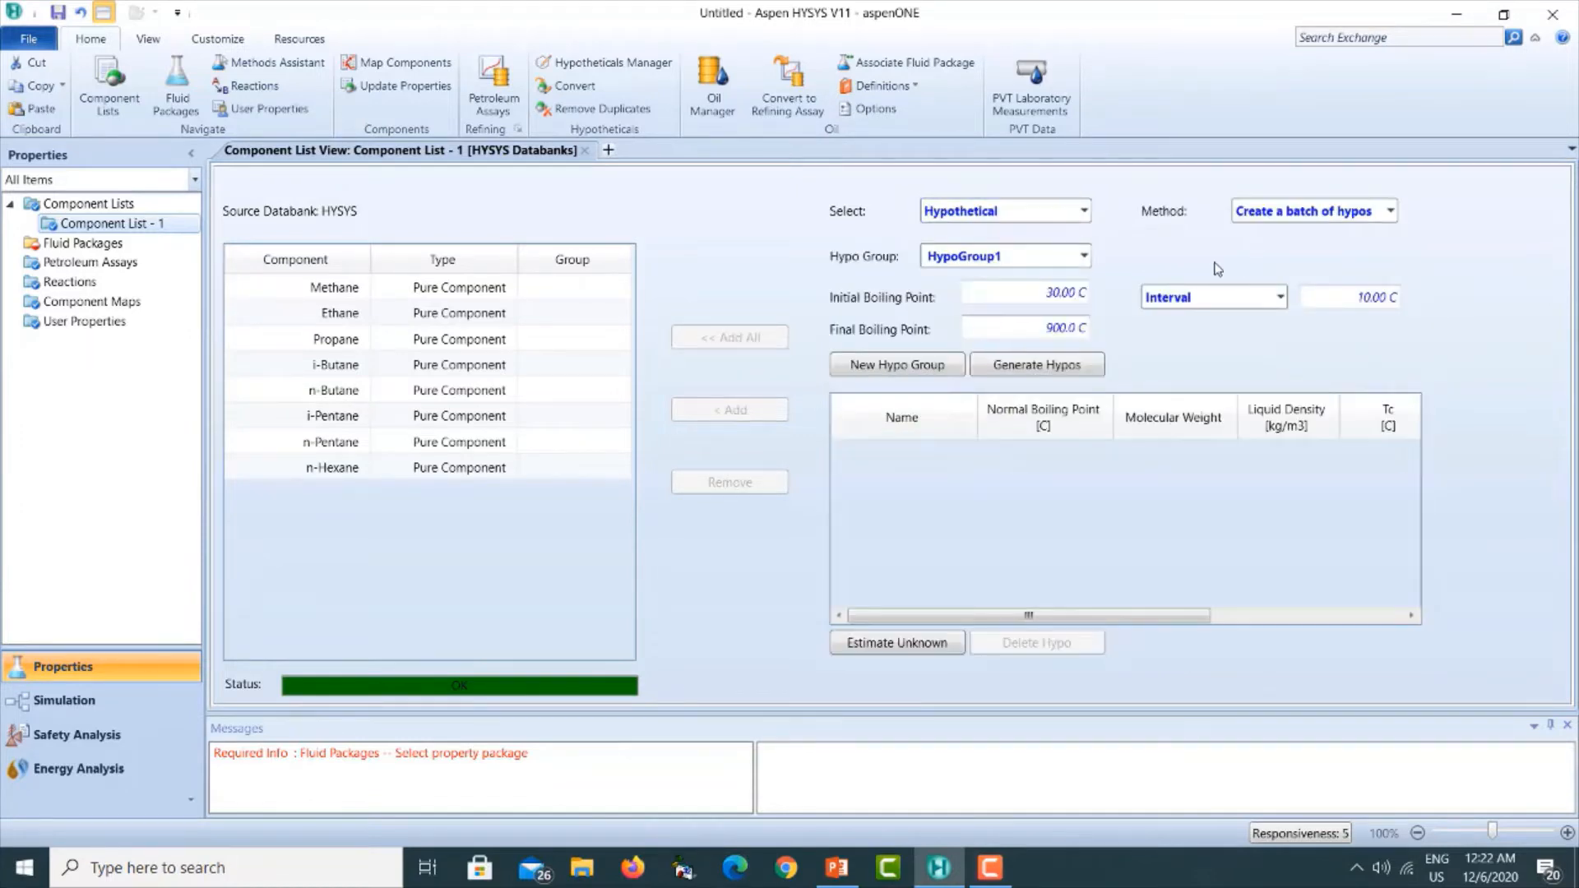
left_click(1392, 211)
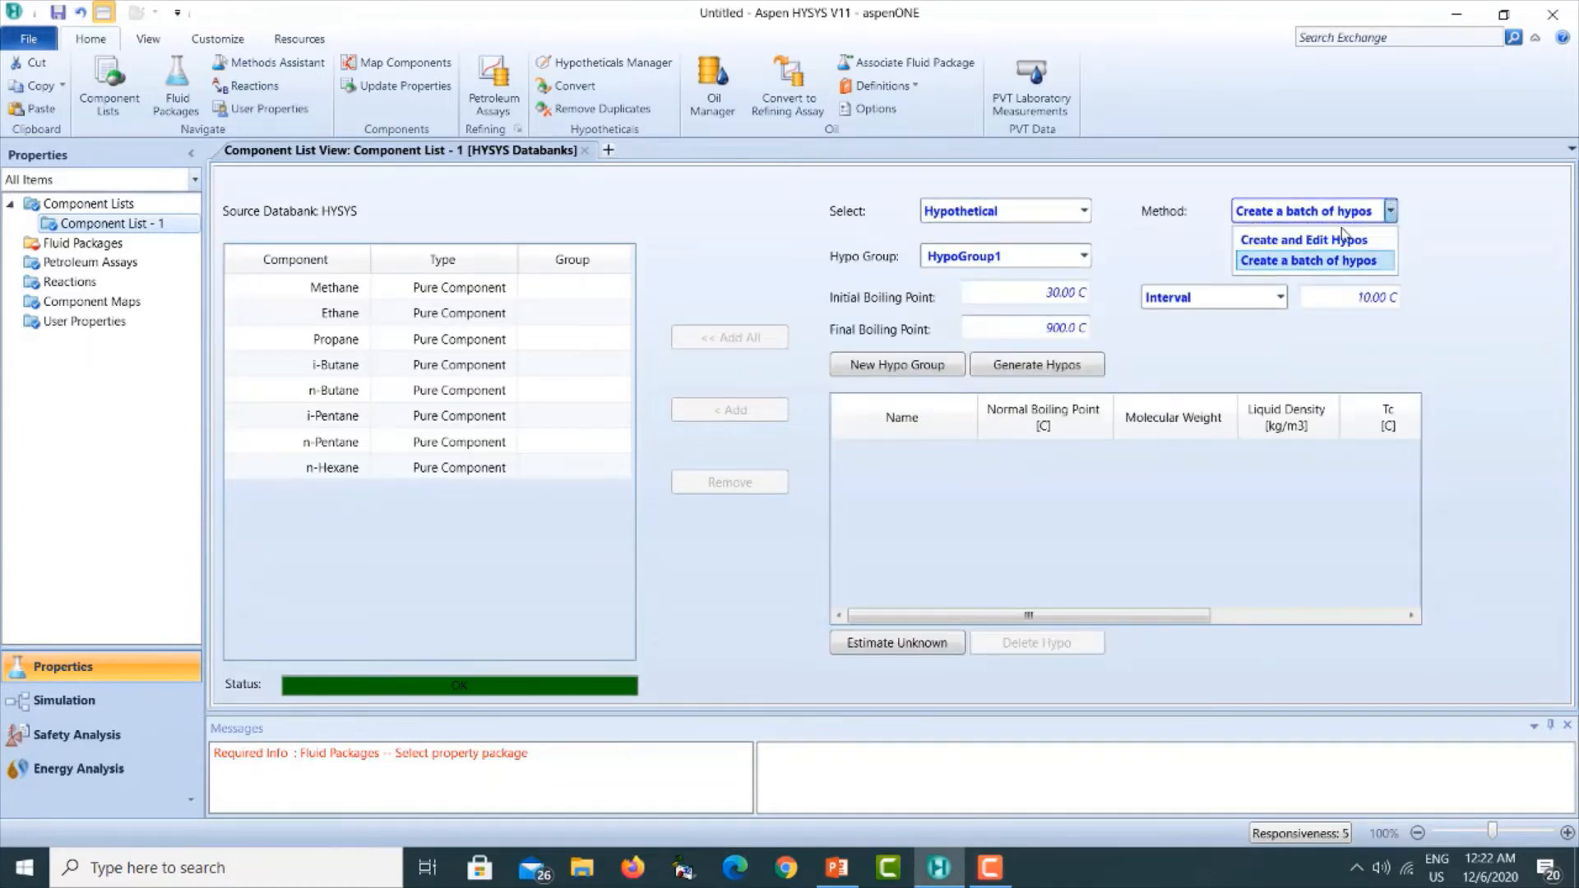
left_click(1333, 237)
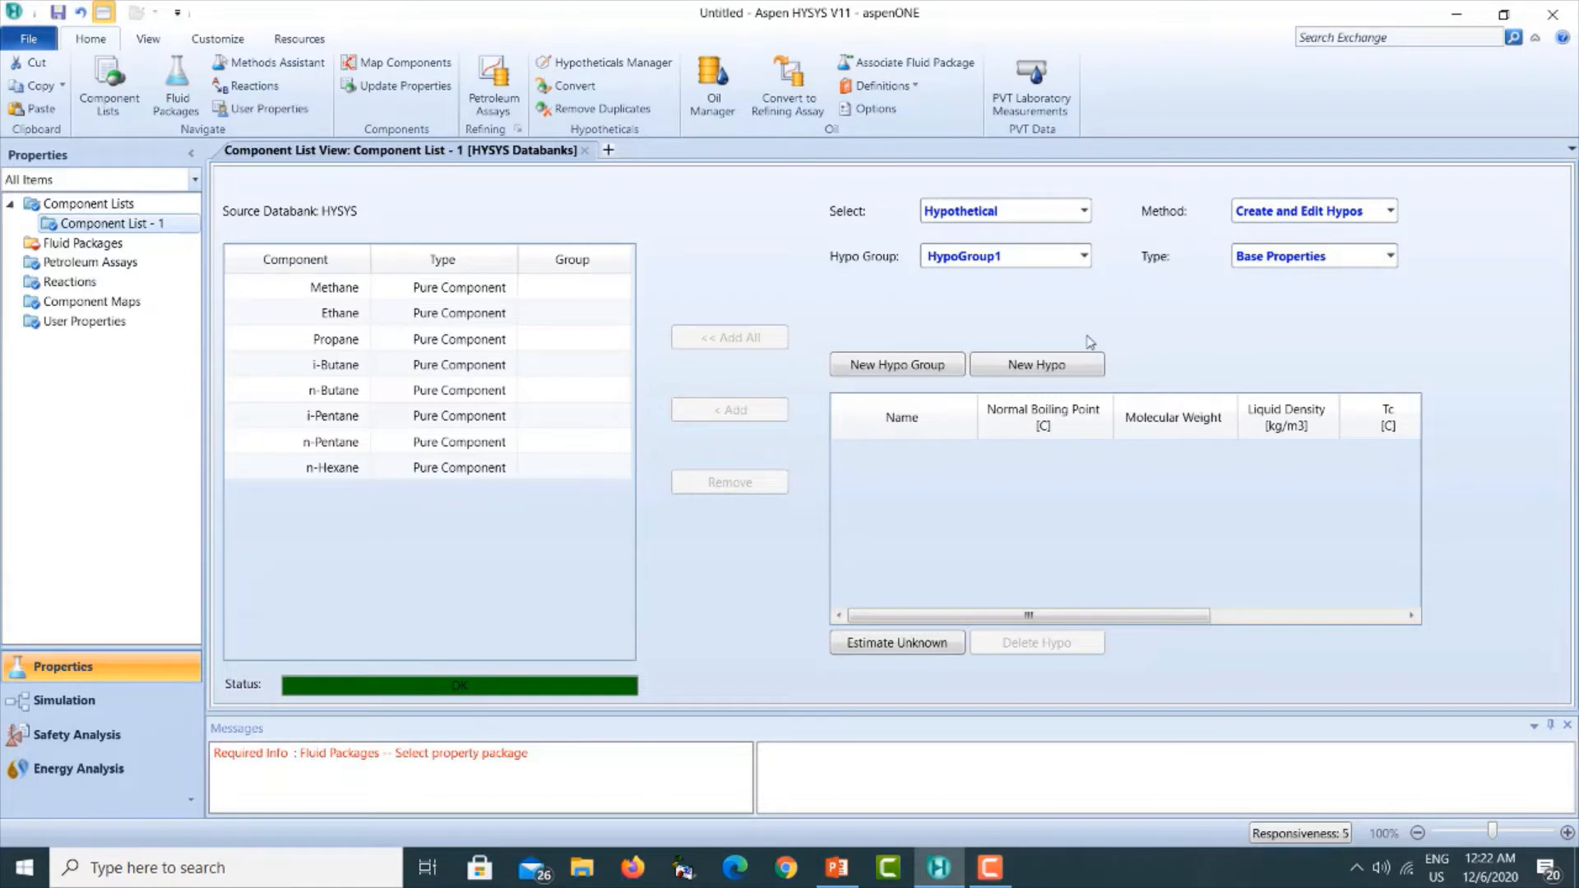
left_click(1034, 374)
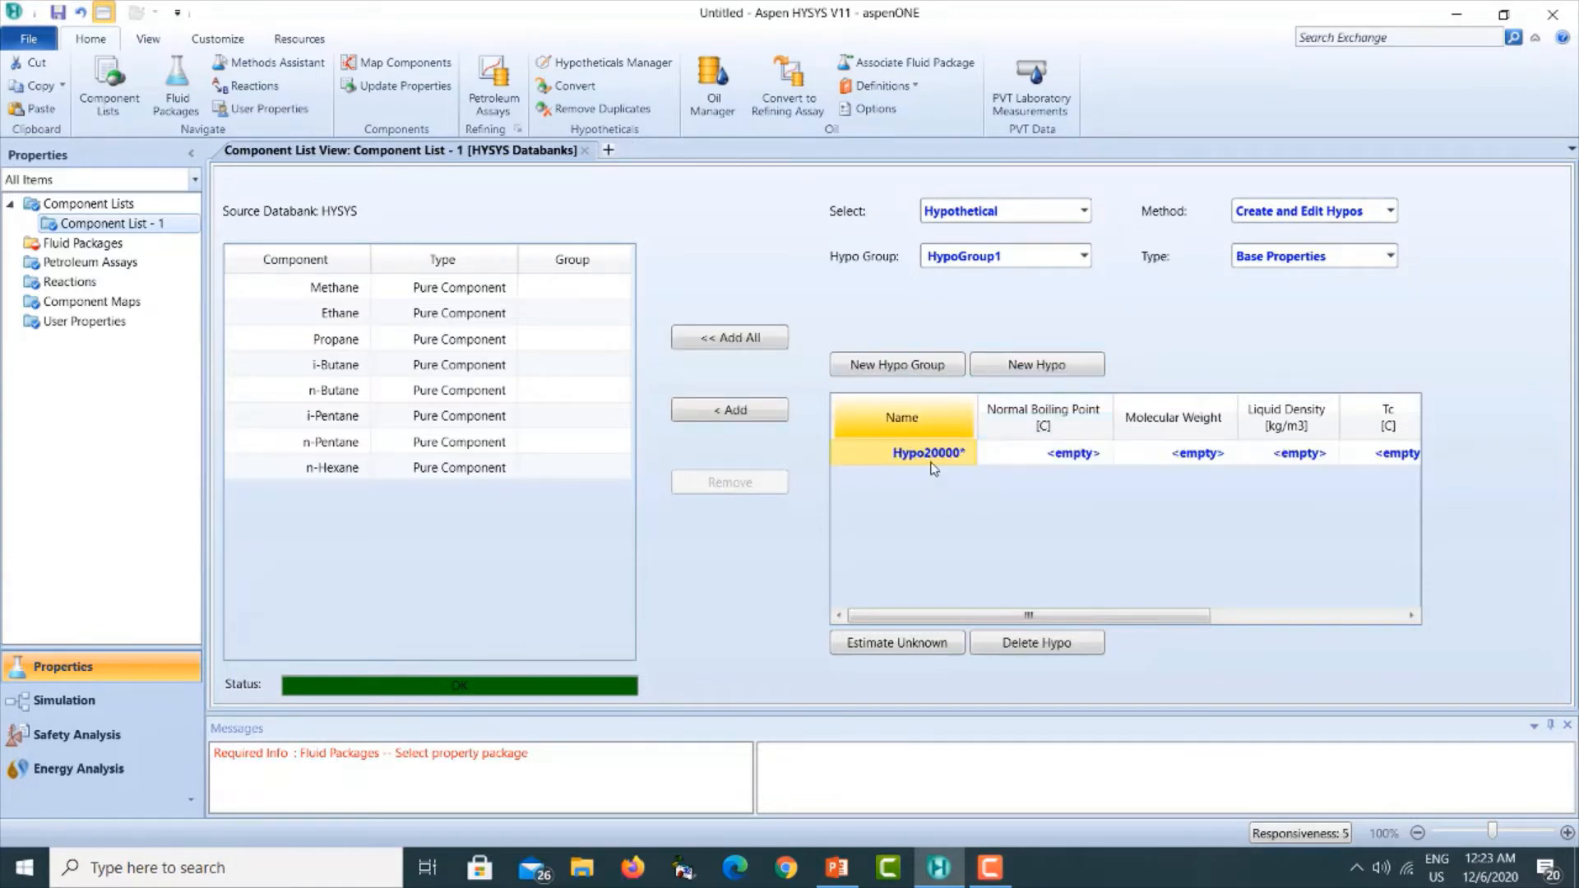
type("C7+")
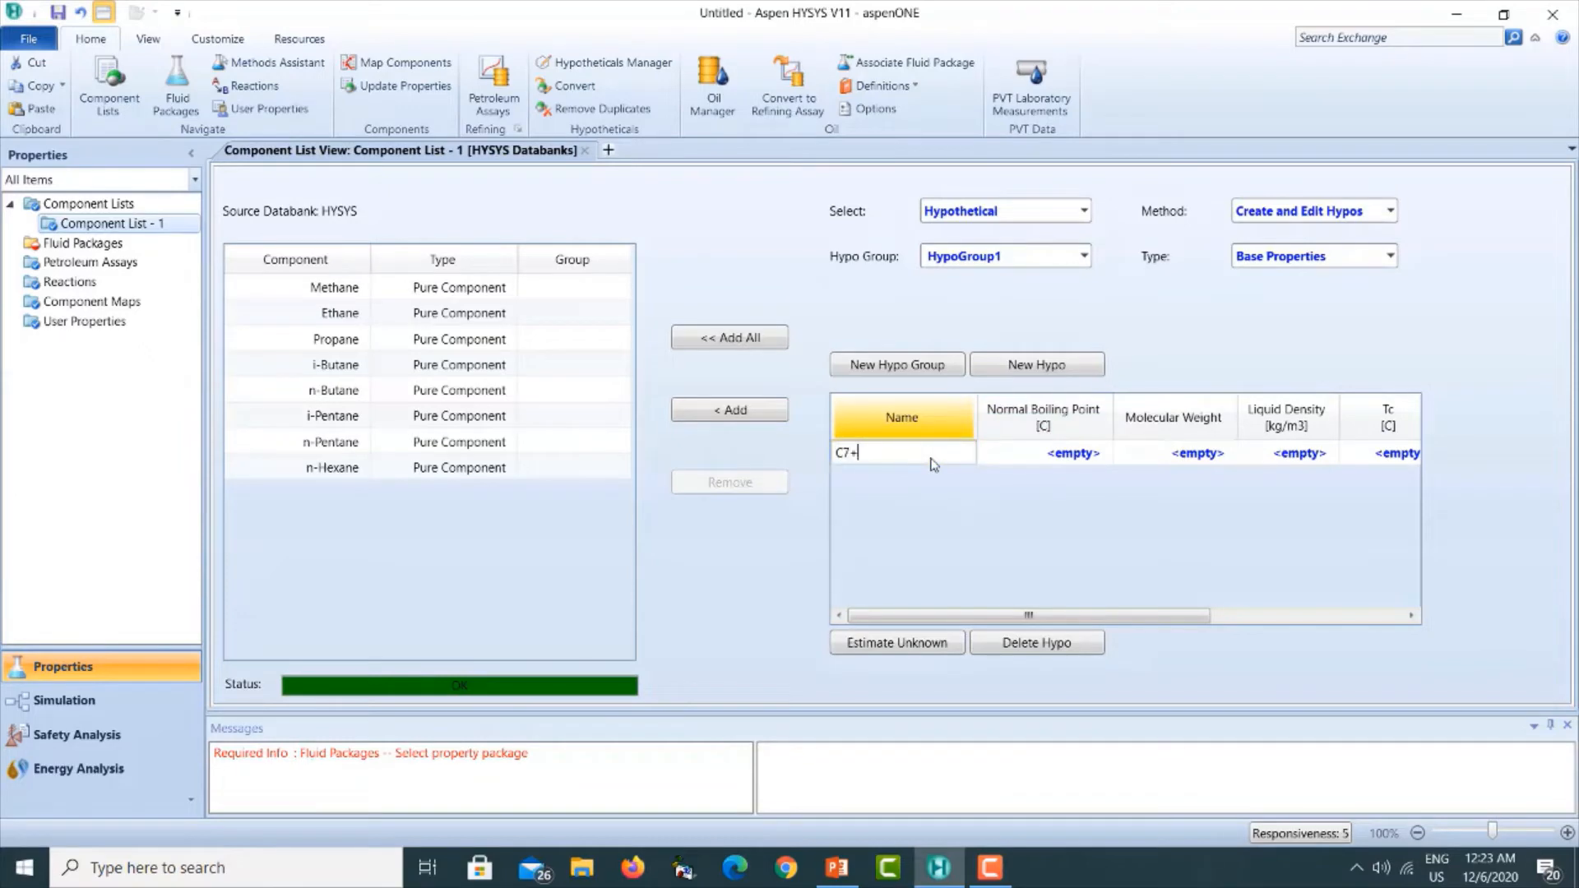
key("Return")
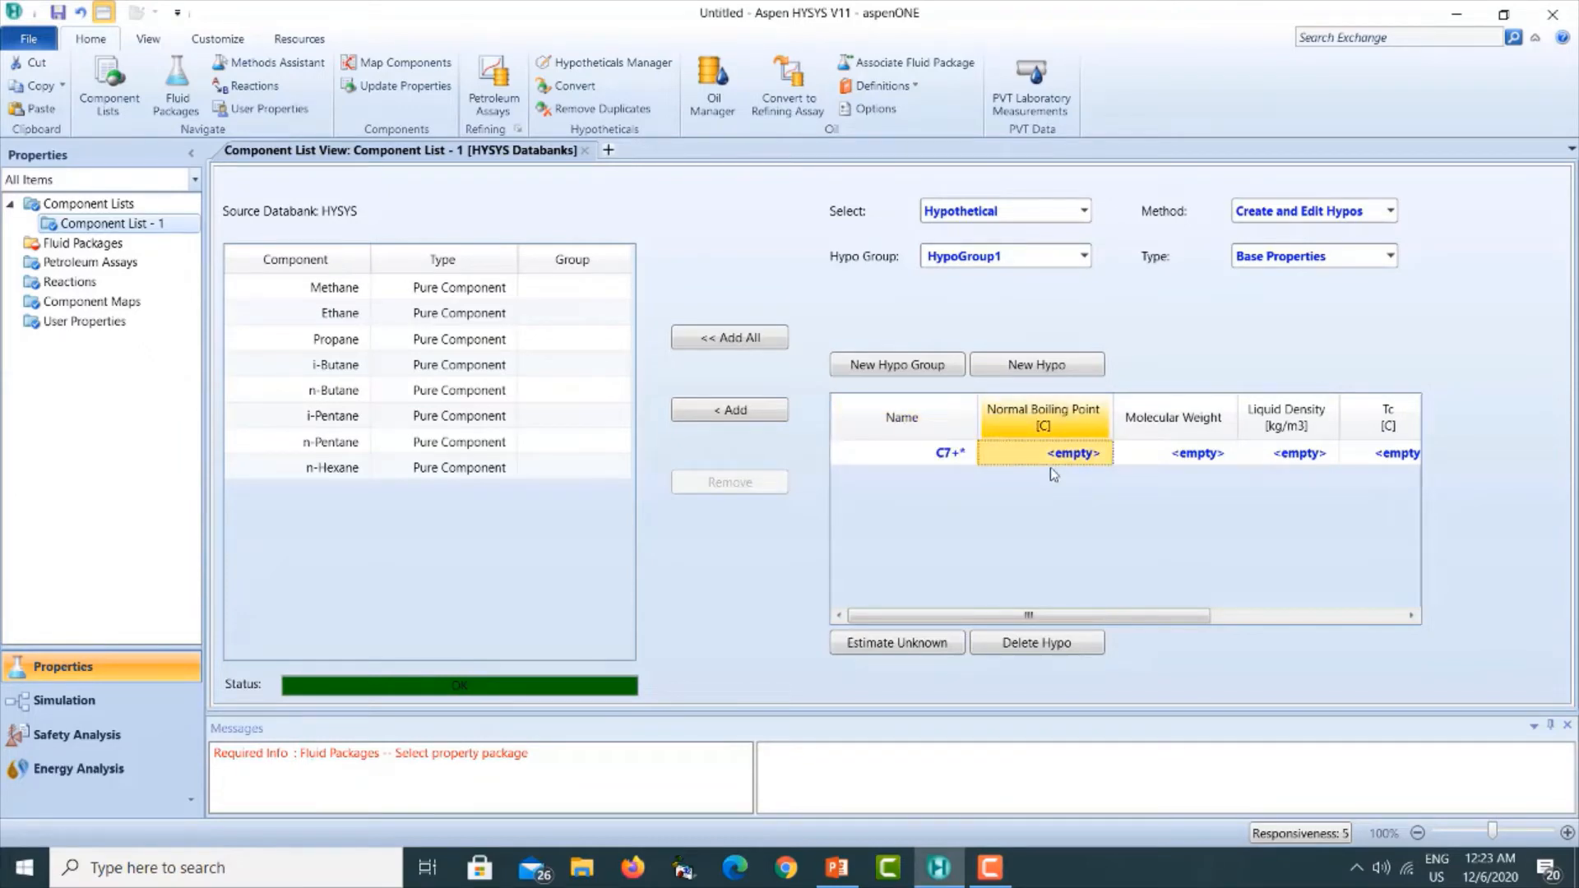
Set the C7+ component's molecular weight to 122 and its liquid density to 47.45 lb/ft3.
left_click(1188, 458)
type("122")
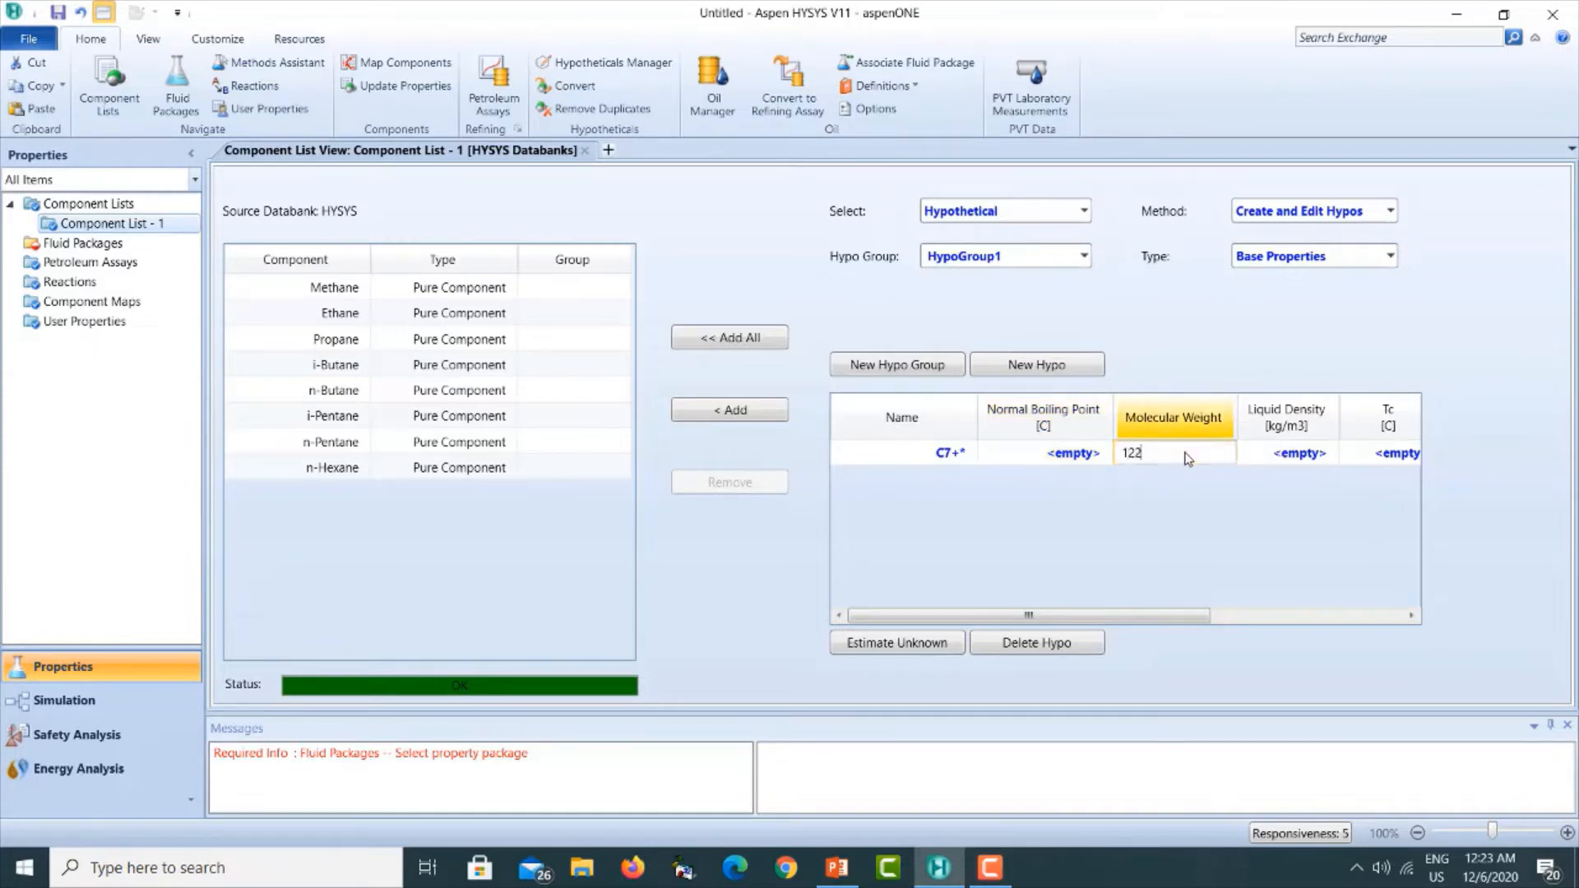
key("Return")
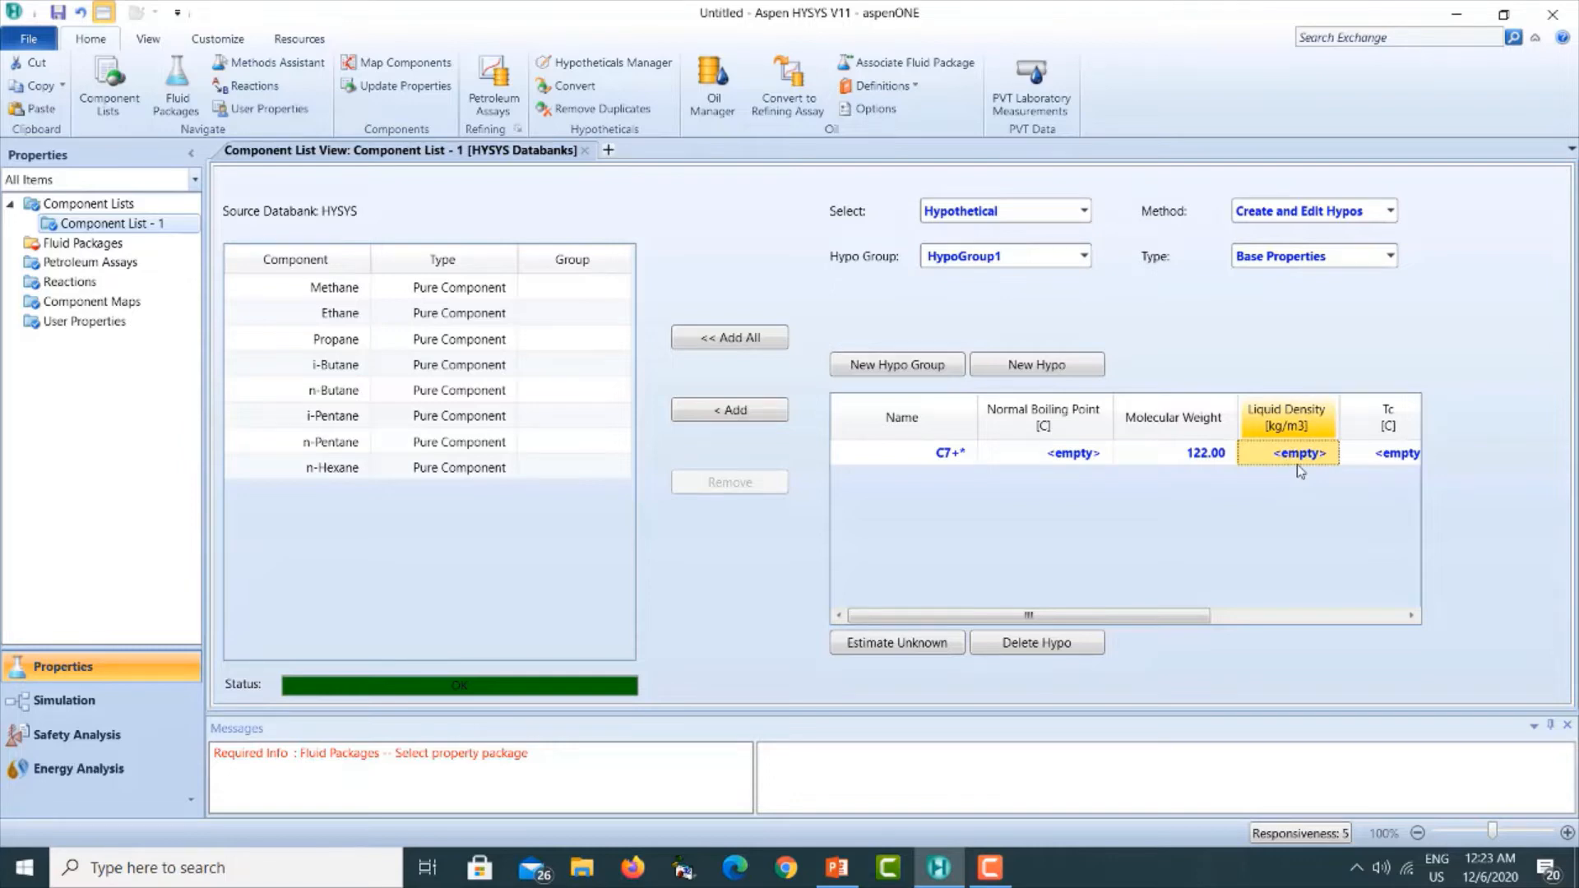
type("47")
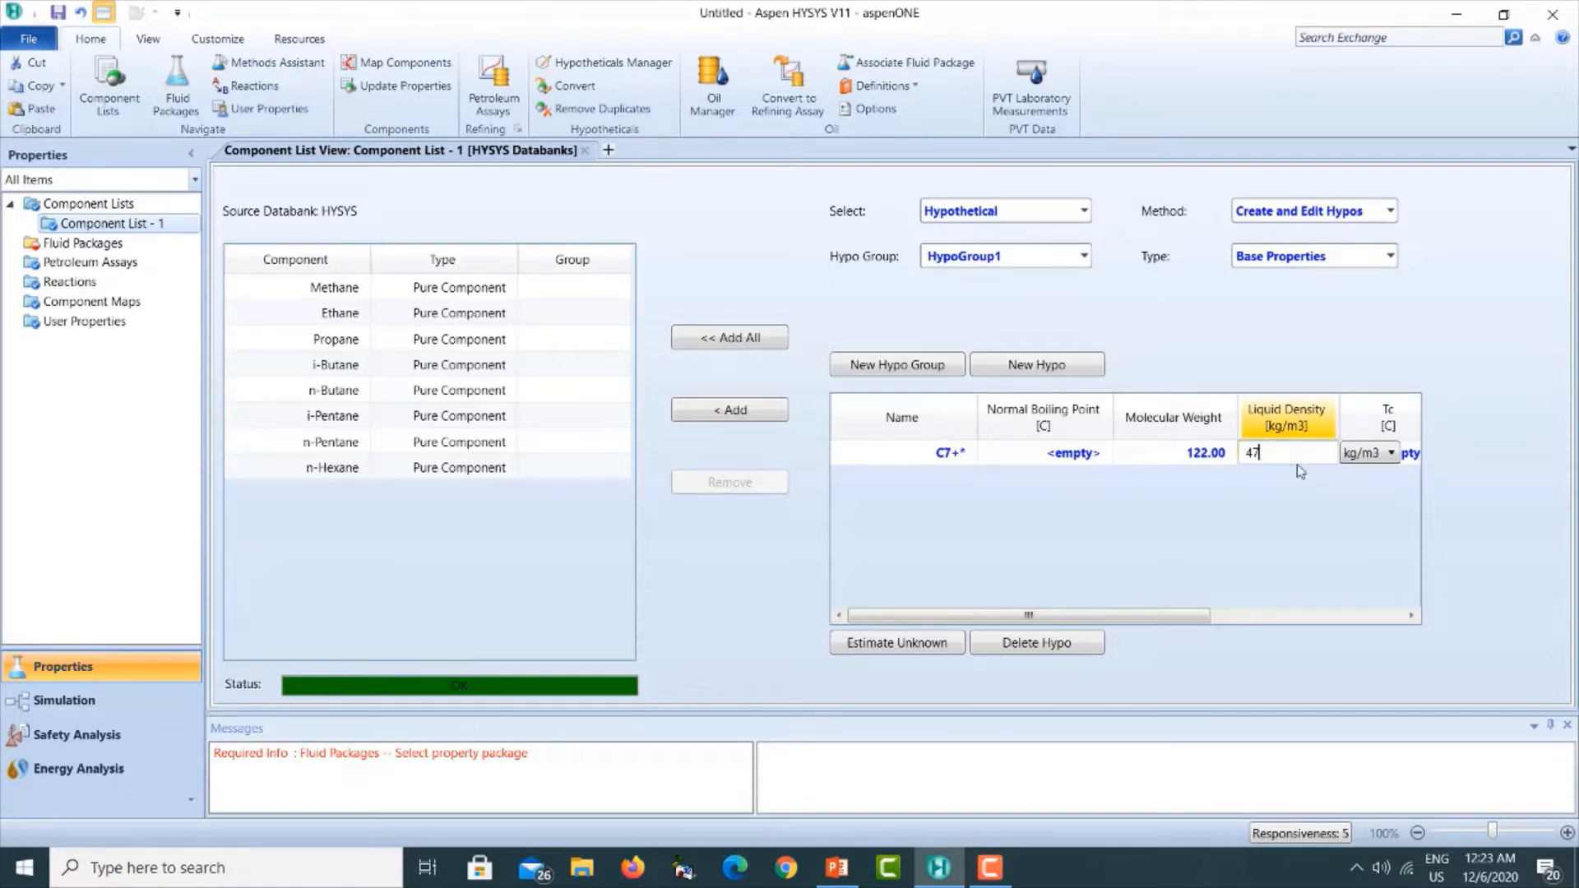
type(".45")
left_click(1392, 453)
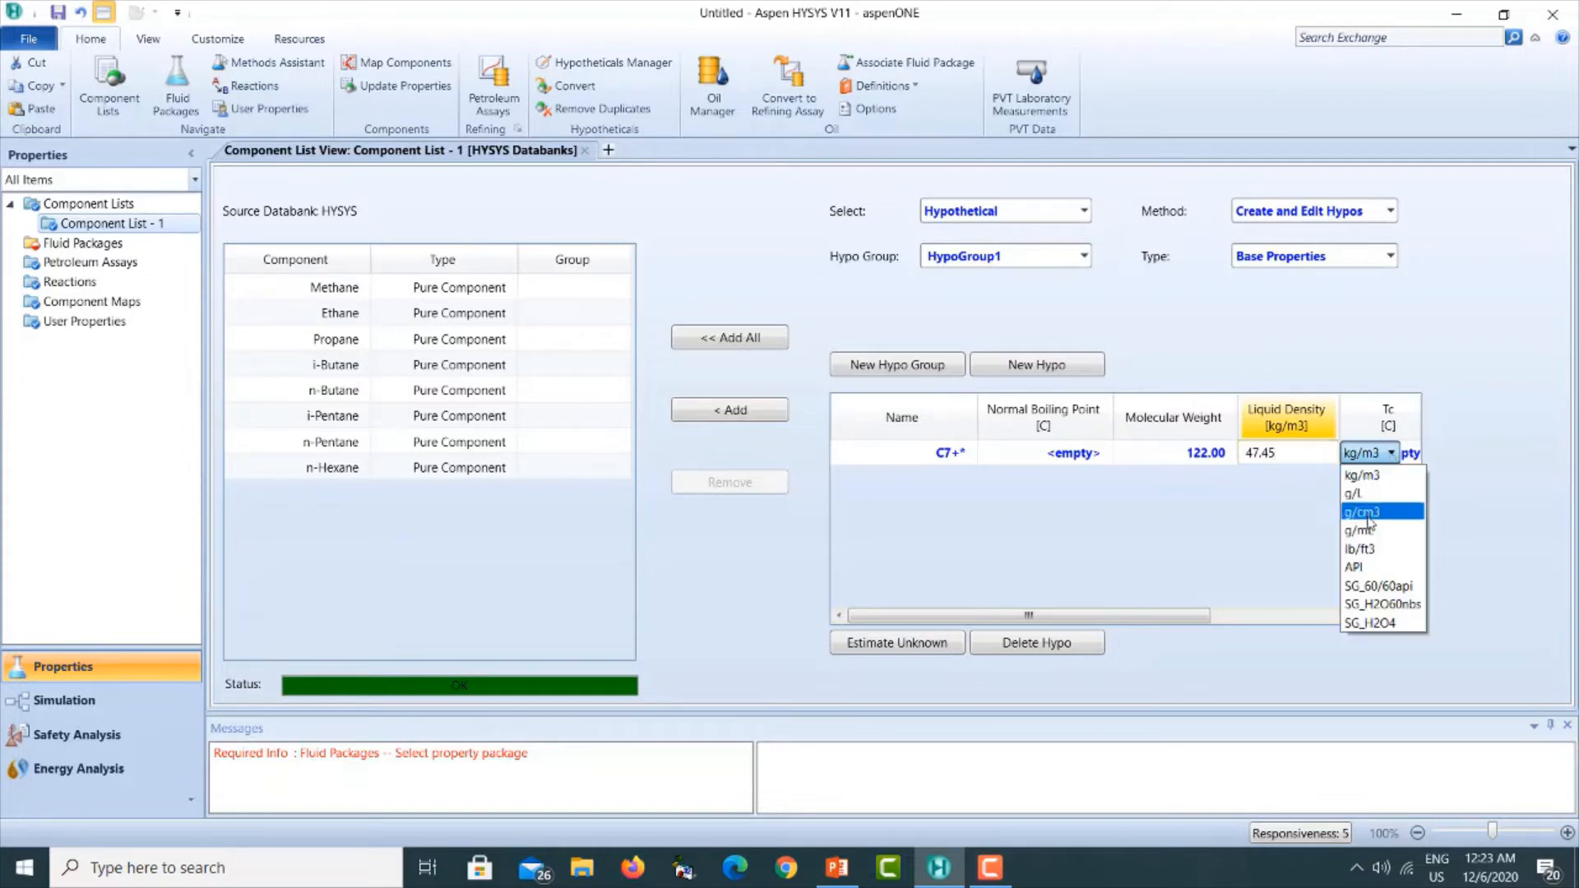
left_click(1382, 548)
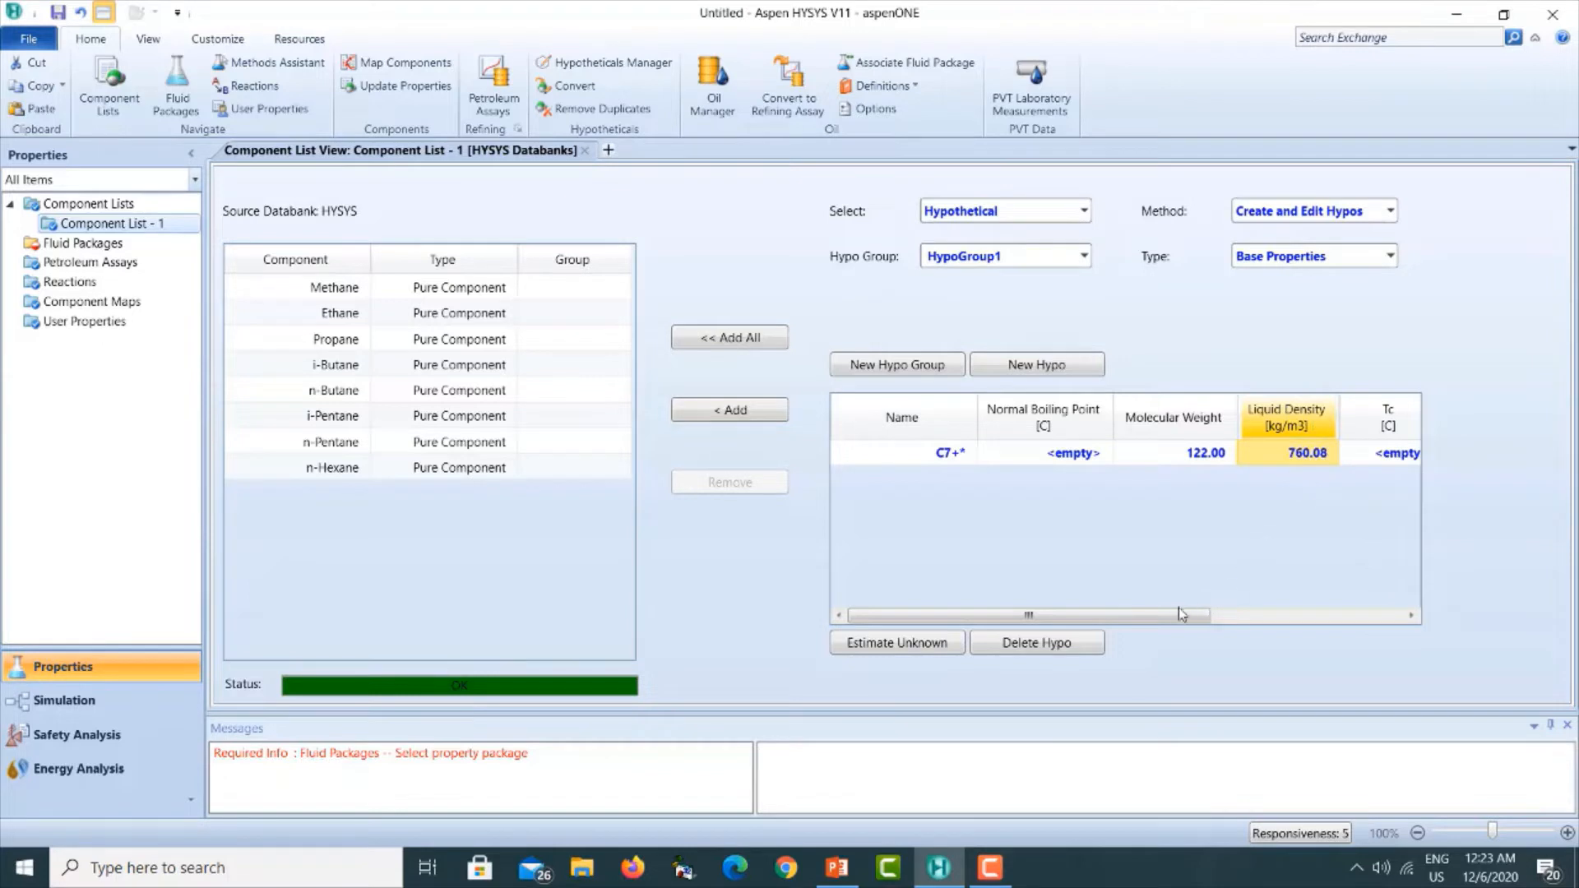
Estimate the unknown properties of C7+ and add it to the component list.
left_click_drag(1210, 615, 1147, 598)
left_click(888, 644)
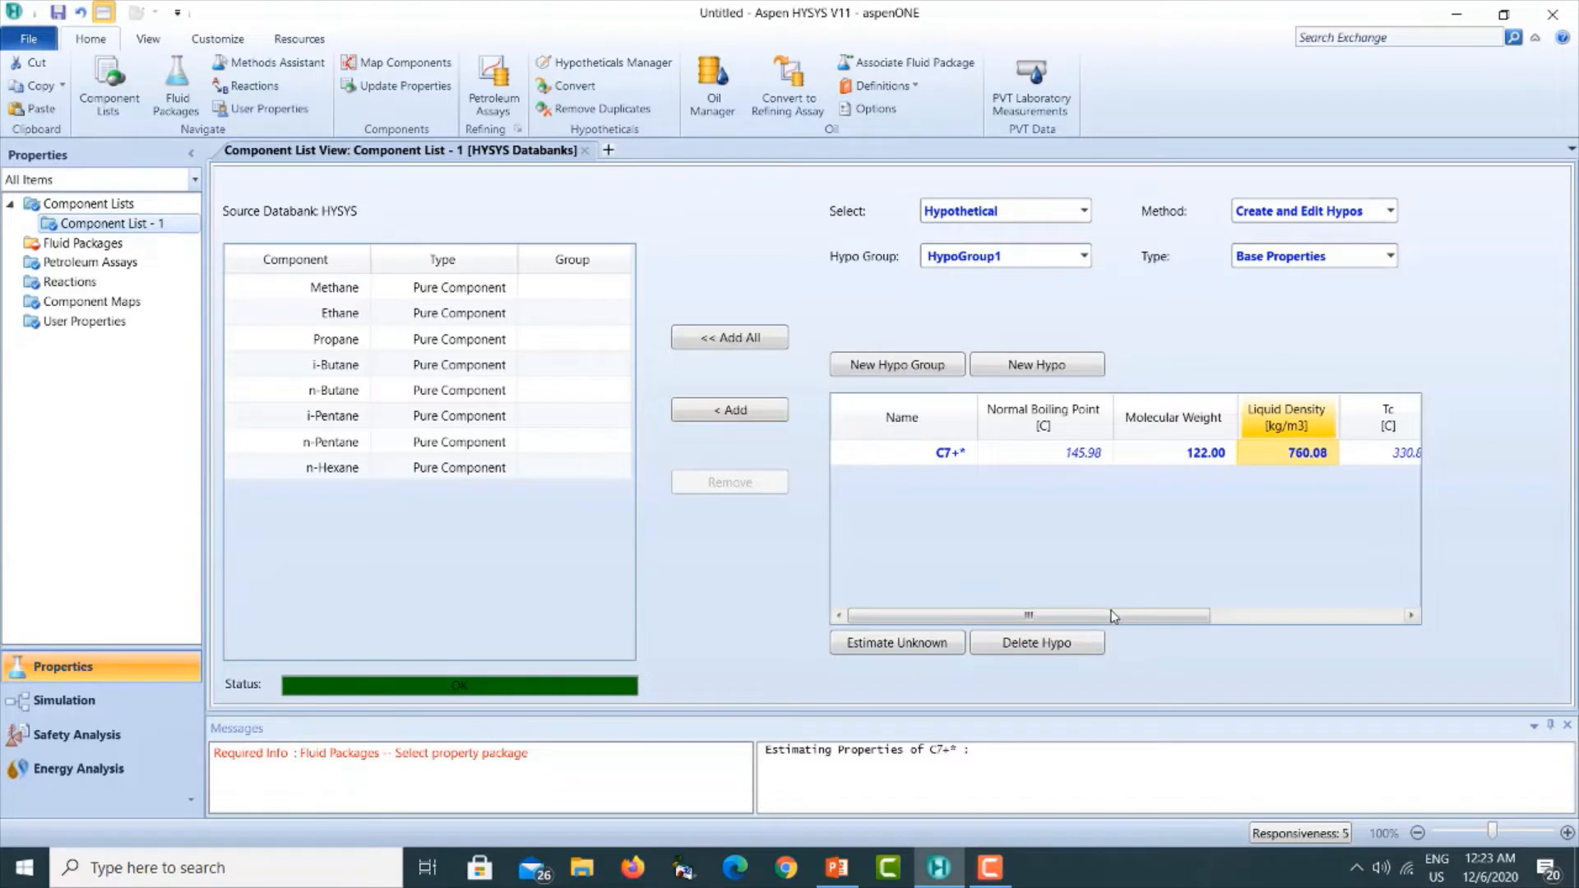
left_click_drag(1179, 616, 954, 616)
left_click(905, 457)
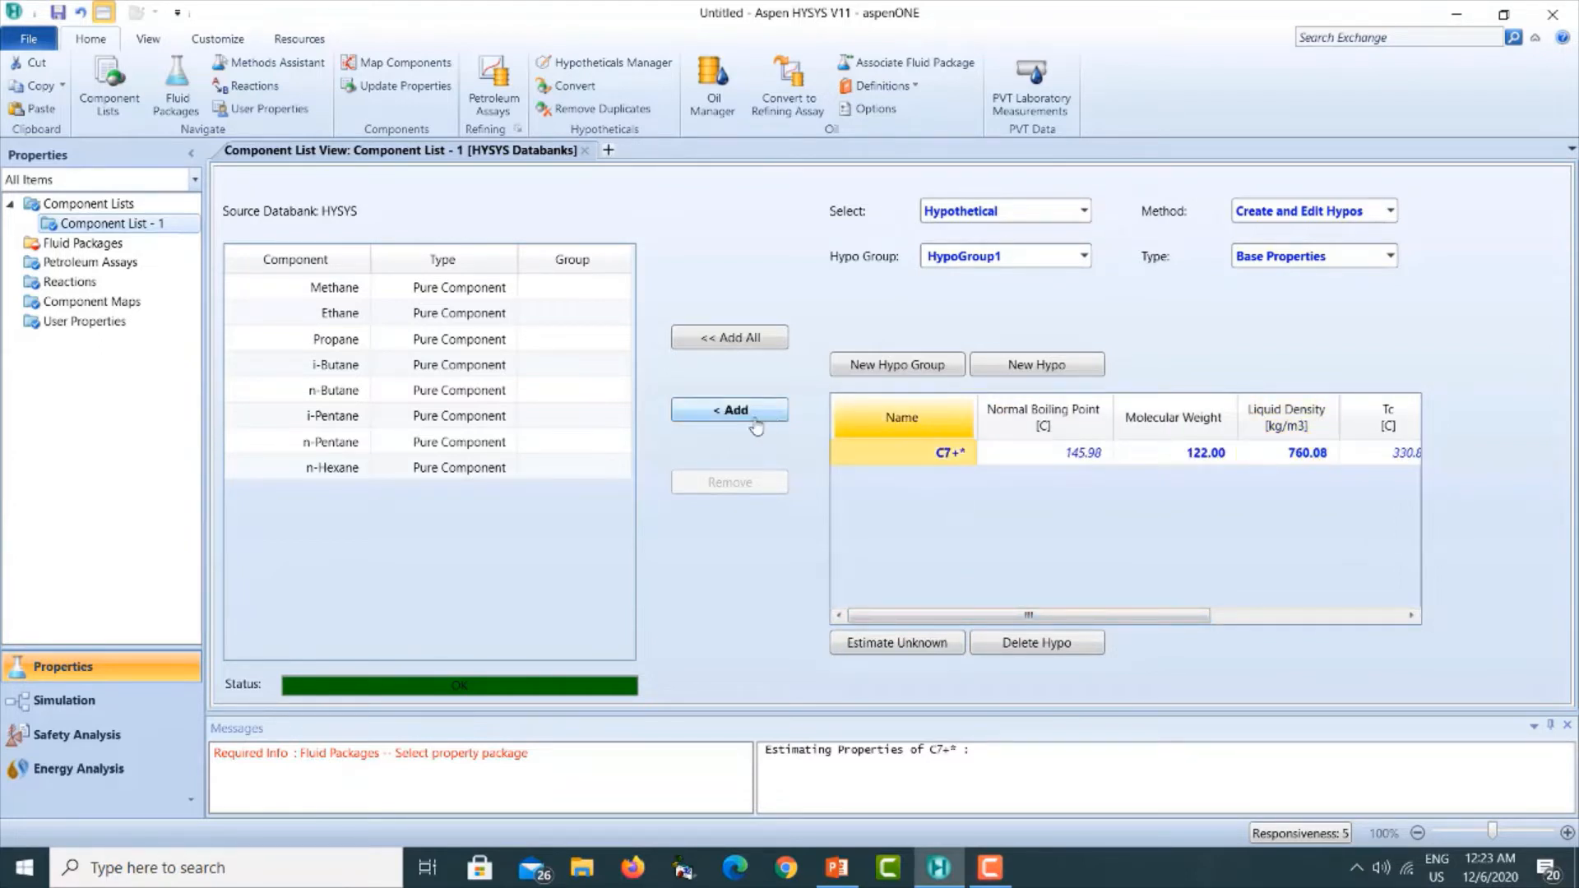
left_click(754, 416)
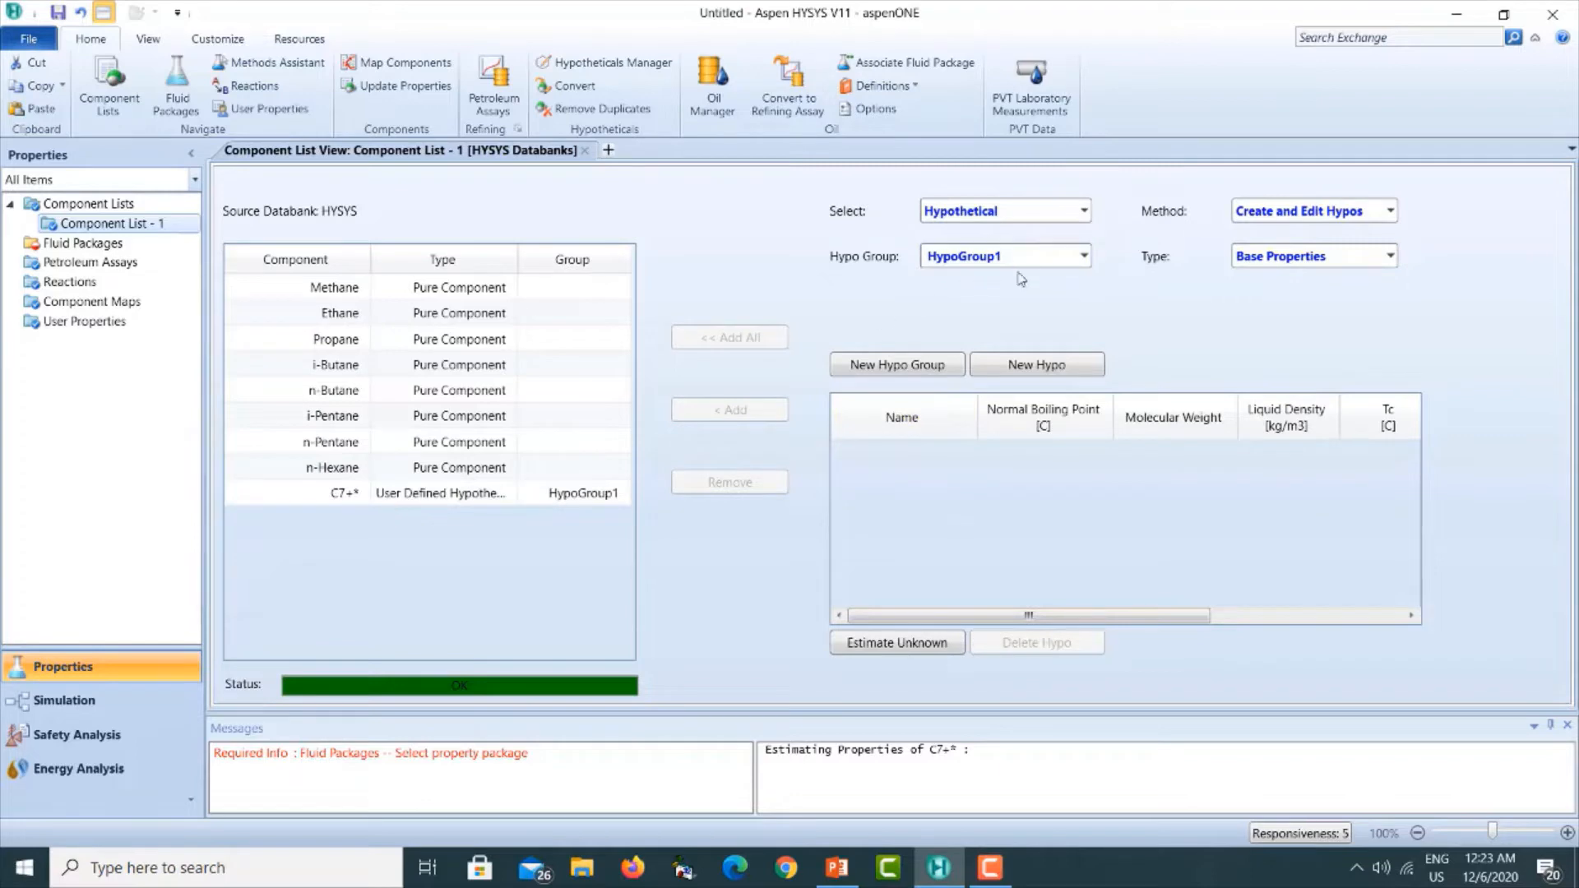
Search the pure components for N2 and add Nitrogen to the component list.
left_click(1085, 212)
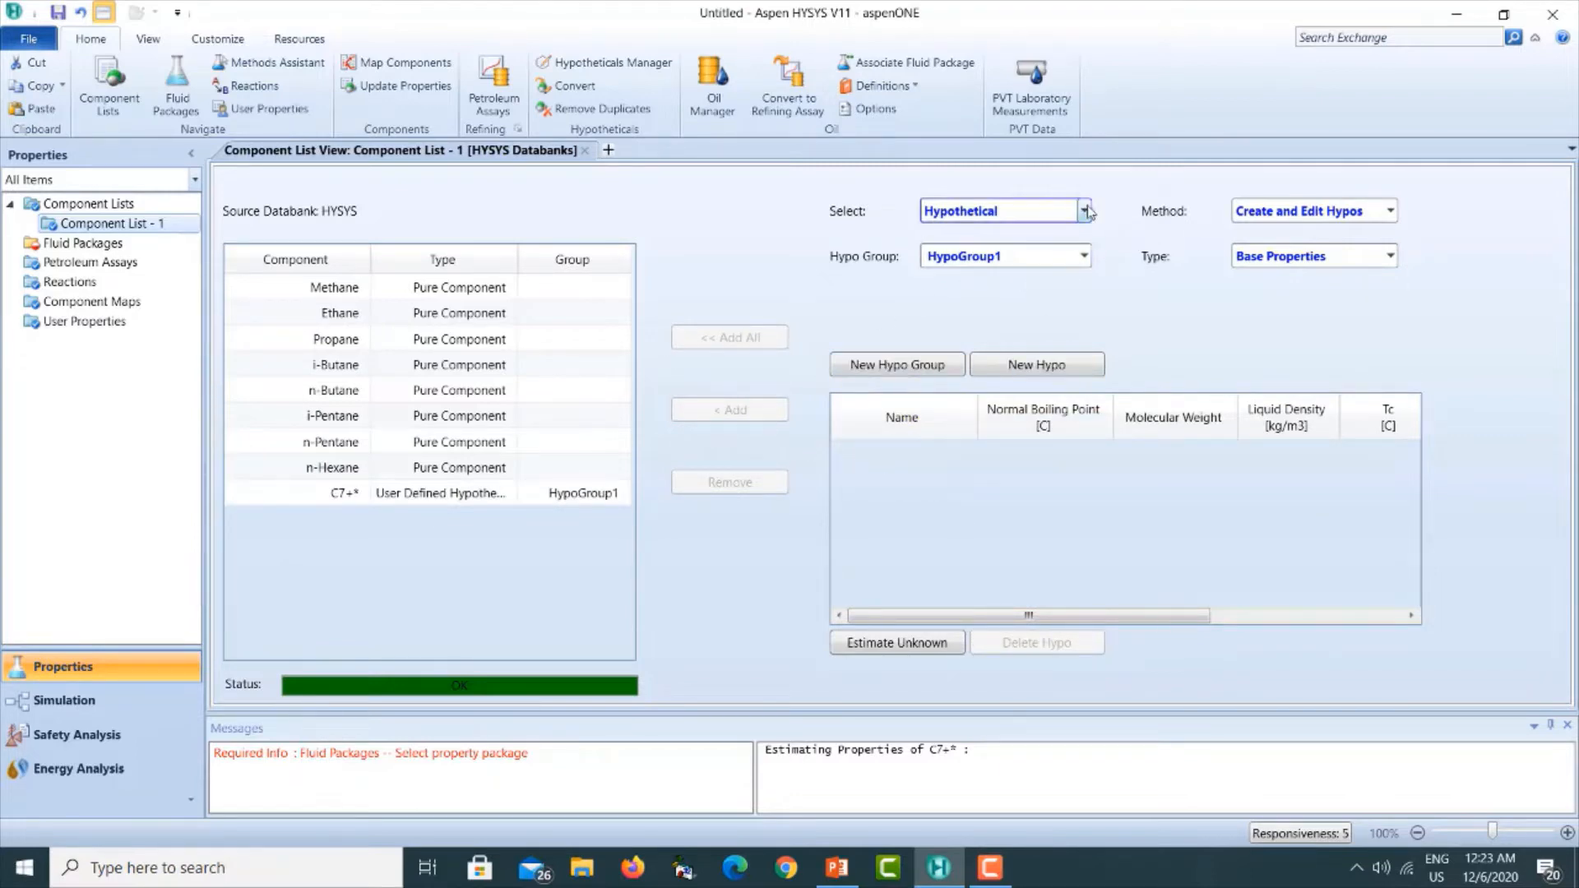
left_click(971, 227)
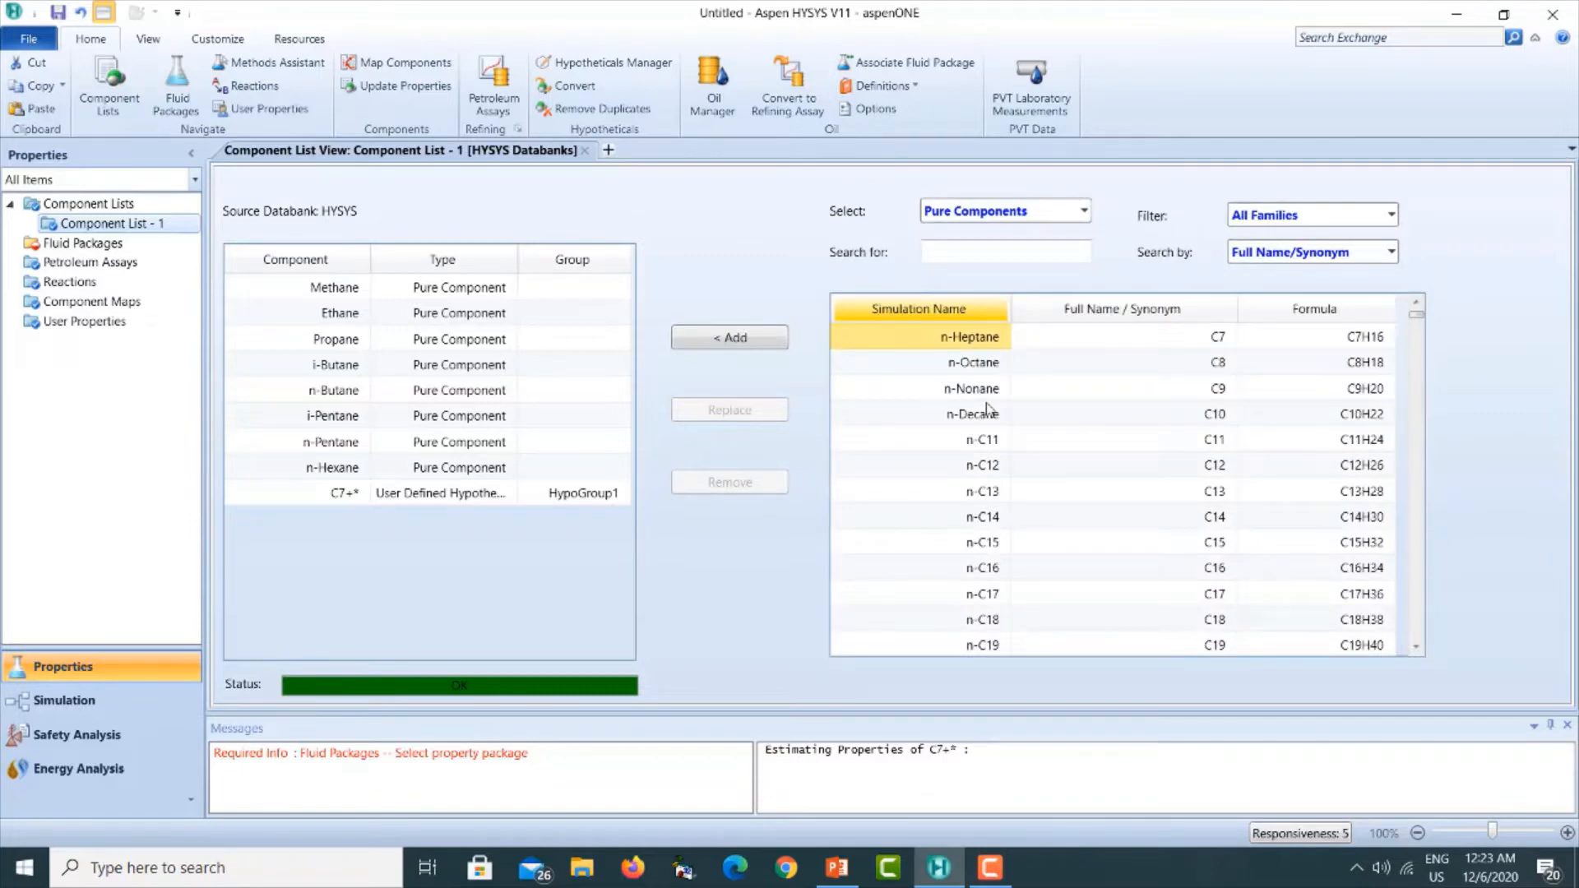
left_click(1013, 255)
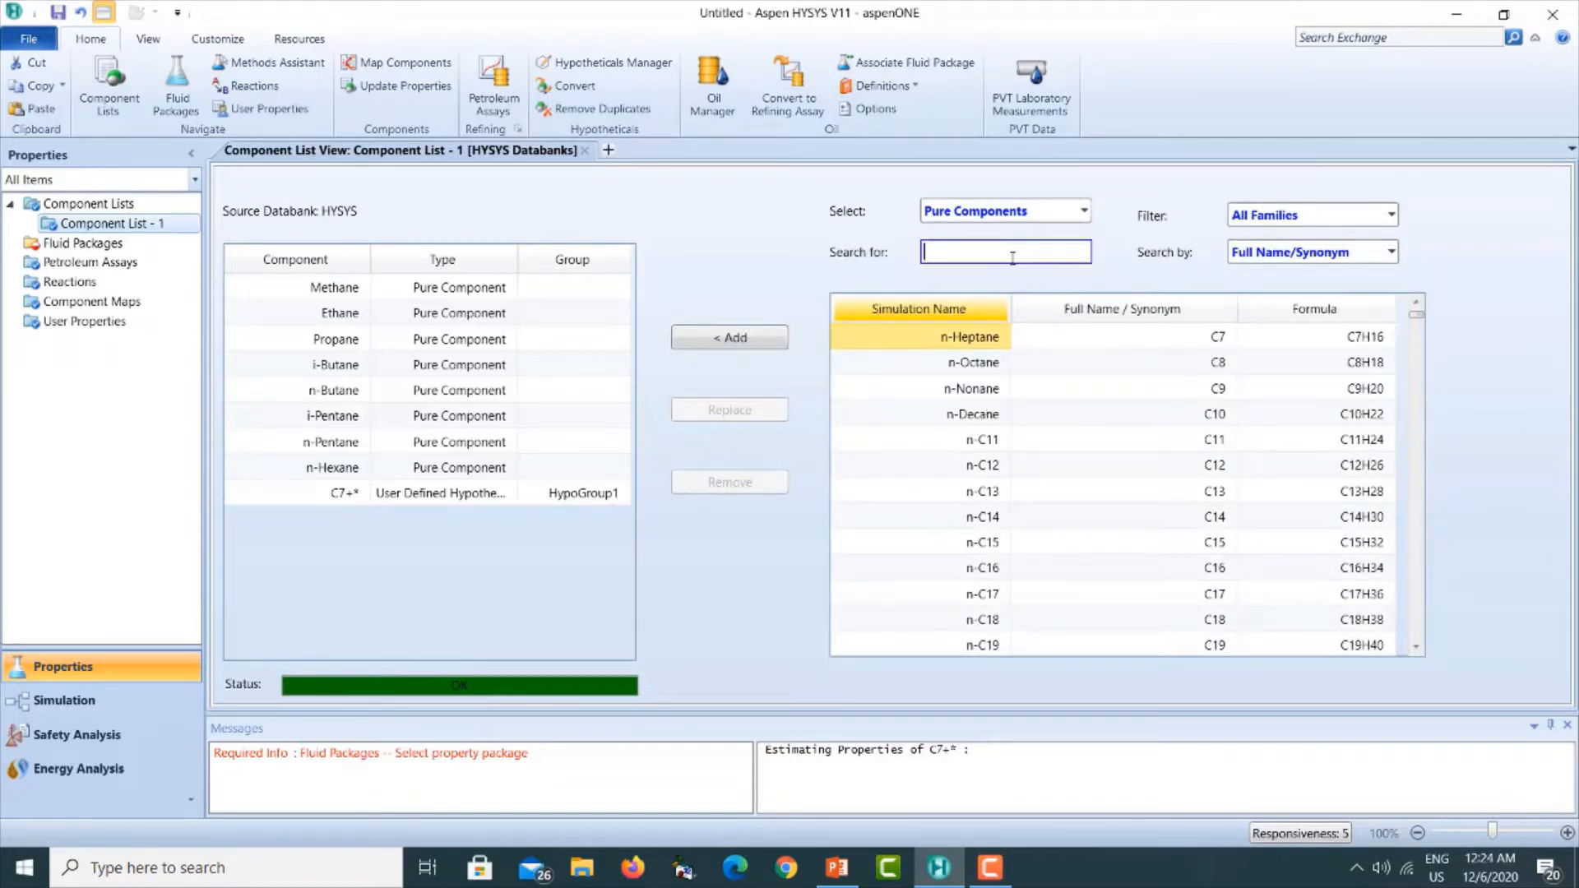
type("N2")
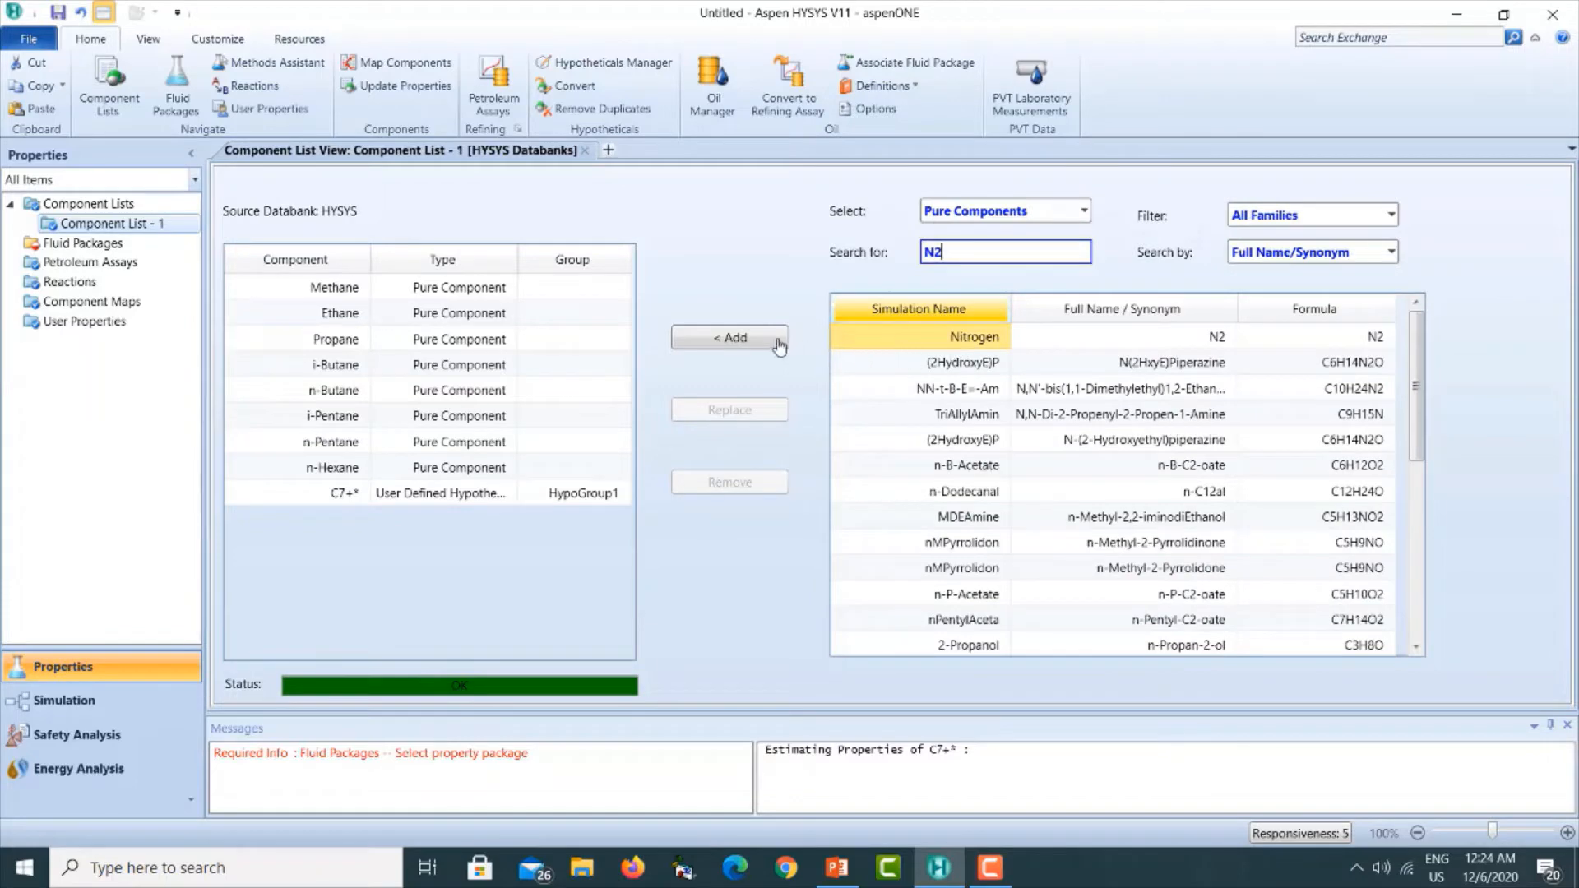
left_click(779, 344)
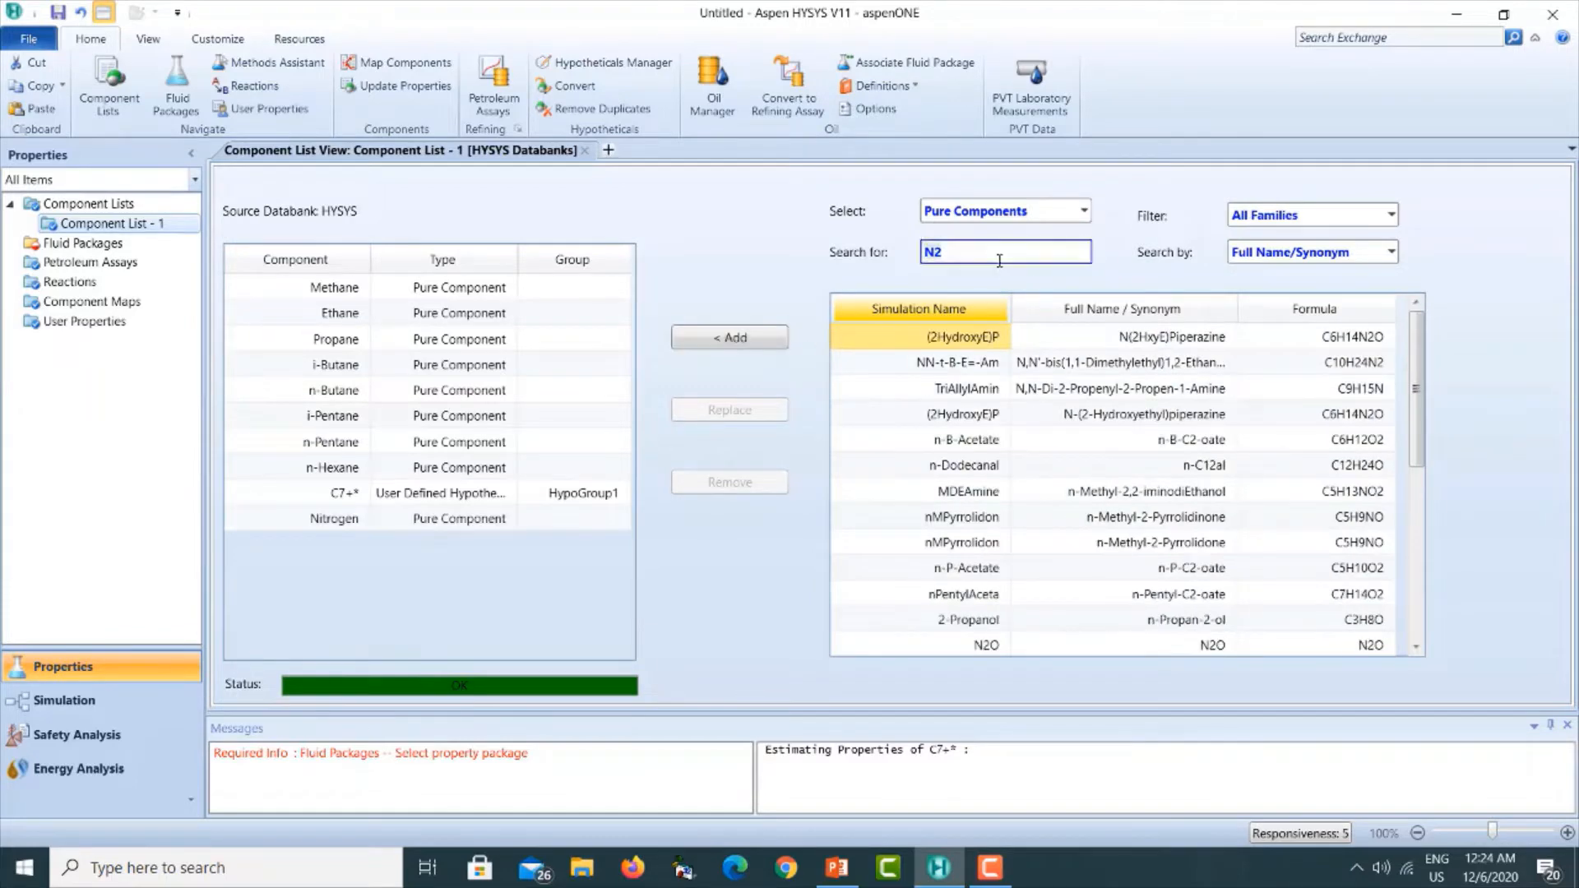
Try to find carbon dioxide among the pure components by searching for CO2.
type("CXO")
key("BackSpace")
key("BackSpace")
type("O2")
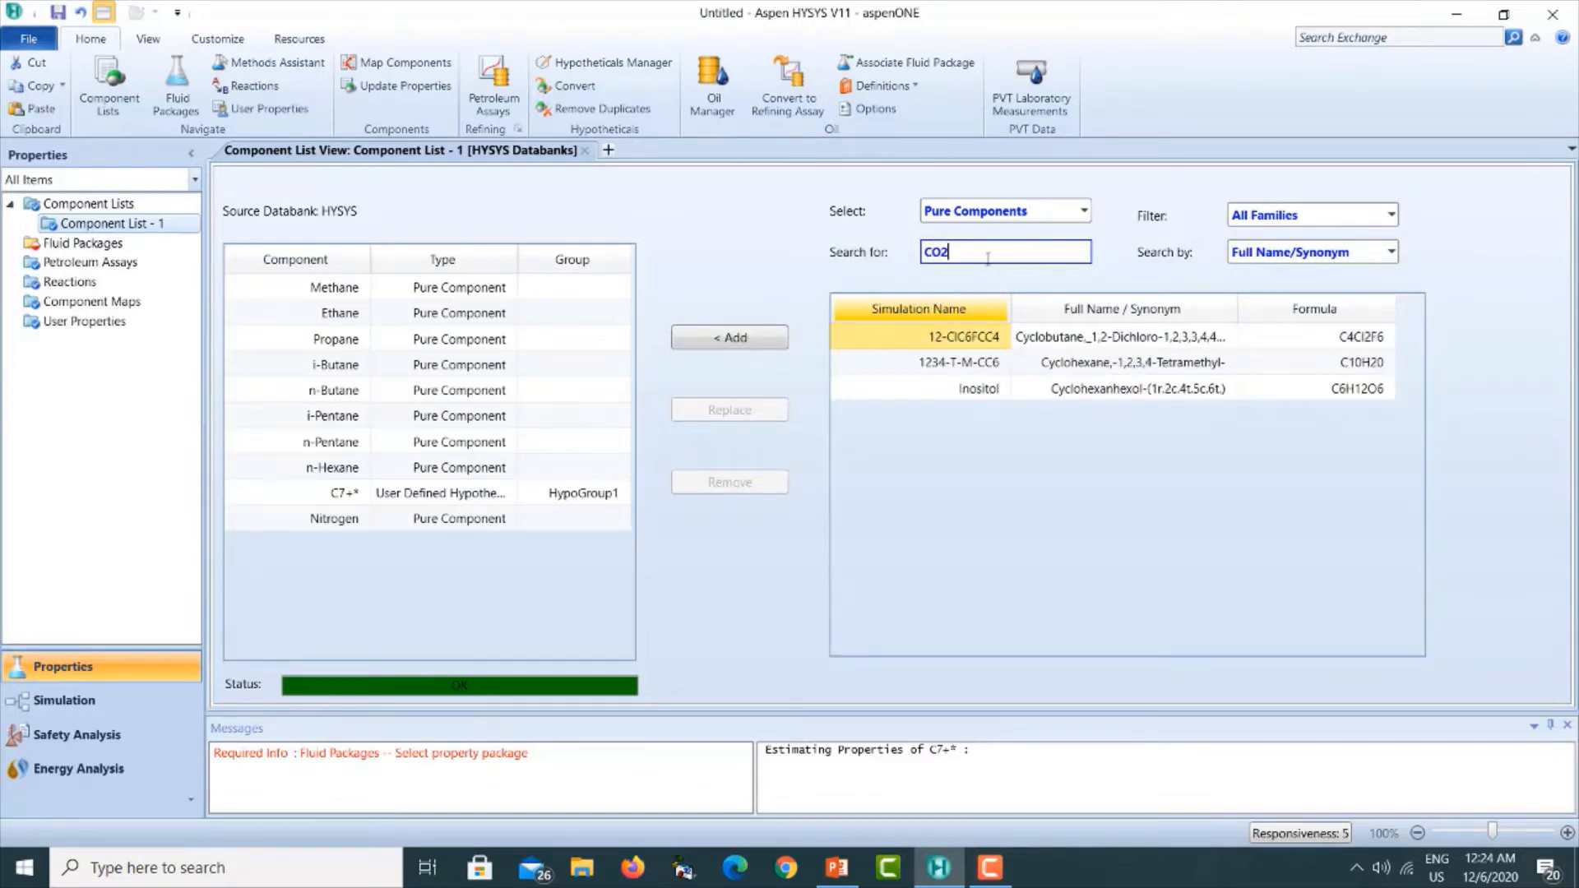
key("BackSpace")
key("BackSpace")
key("BackSpace")
Search the pure components for carbon_dio and add CO2 to the component list.
type("carbon_d")
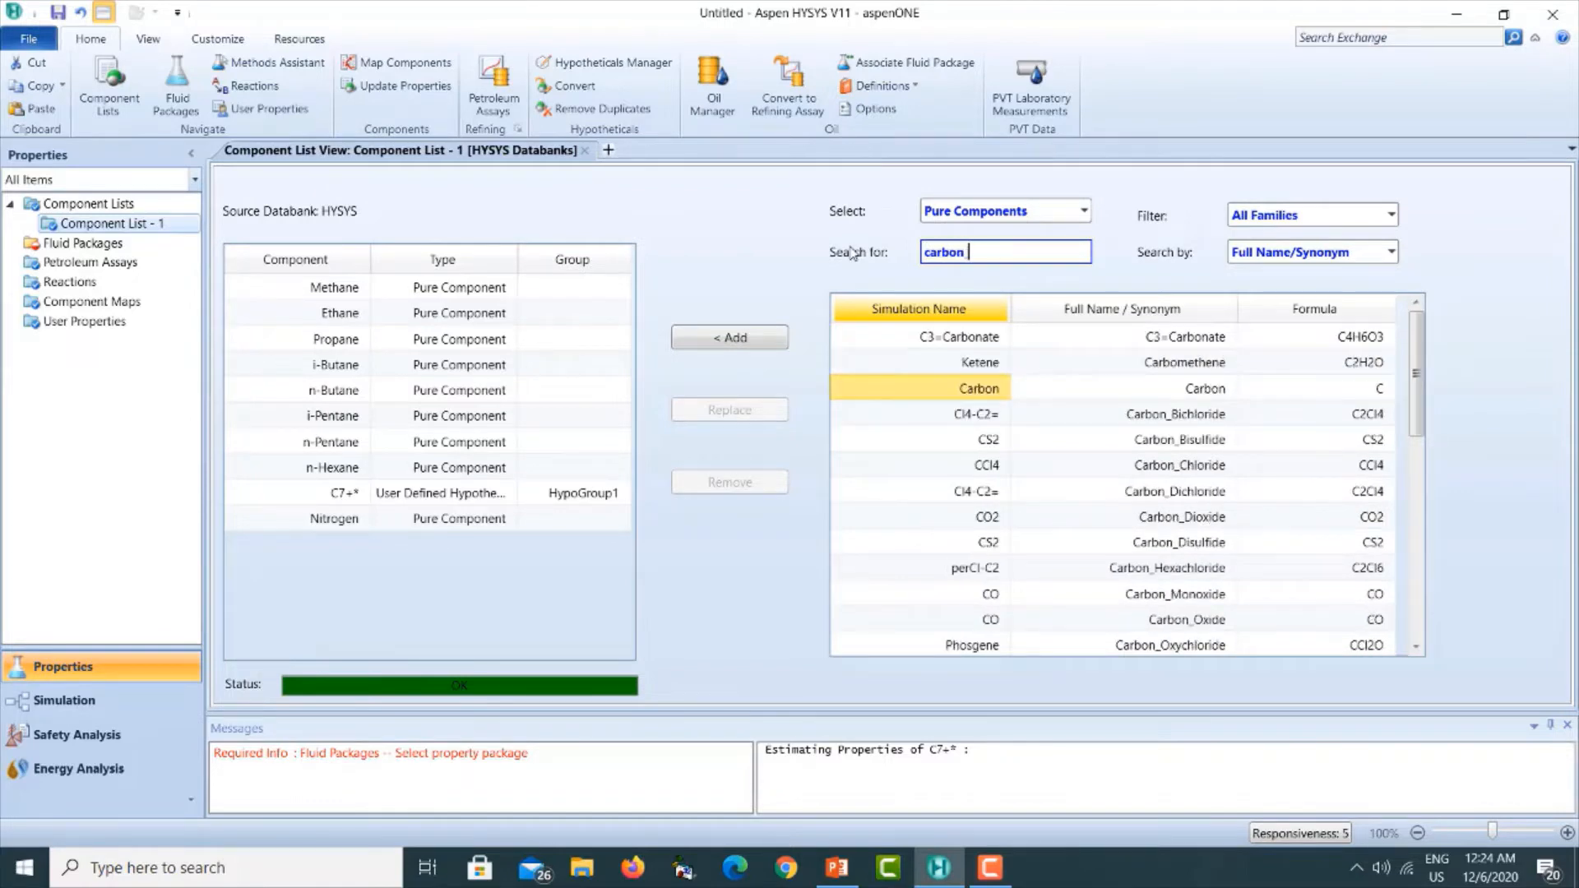
type("io")
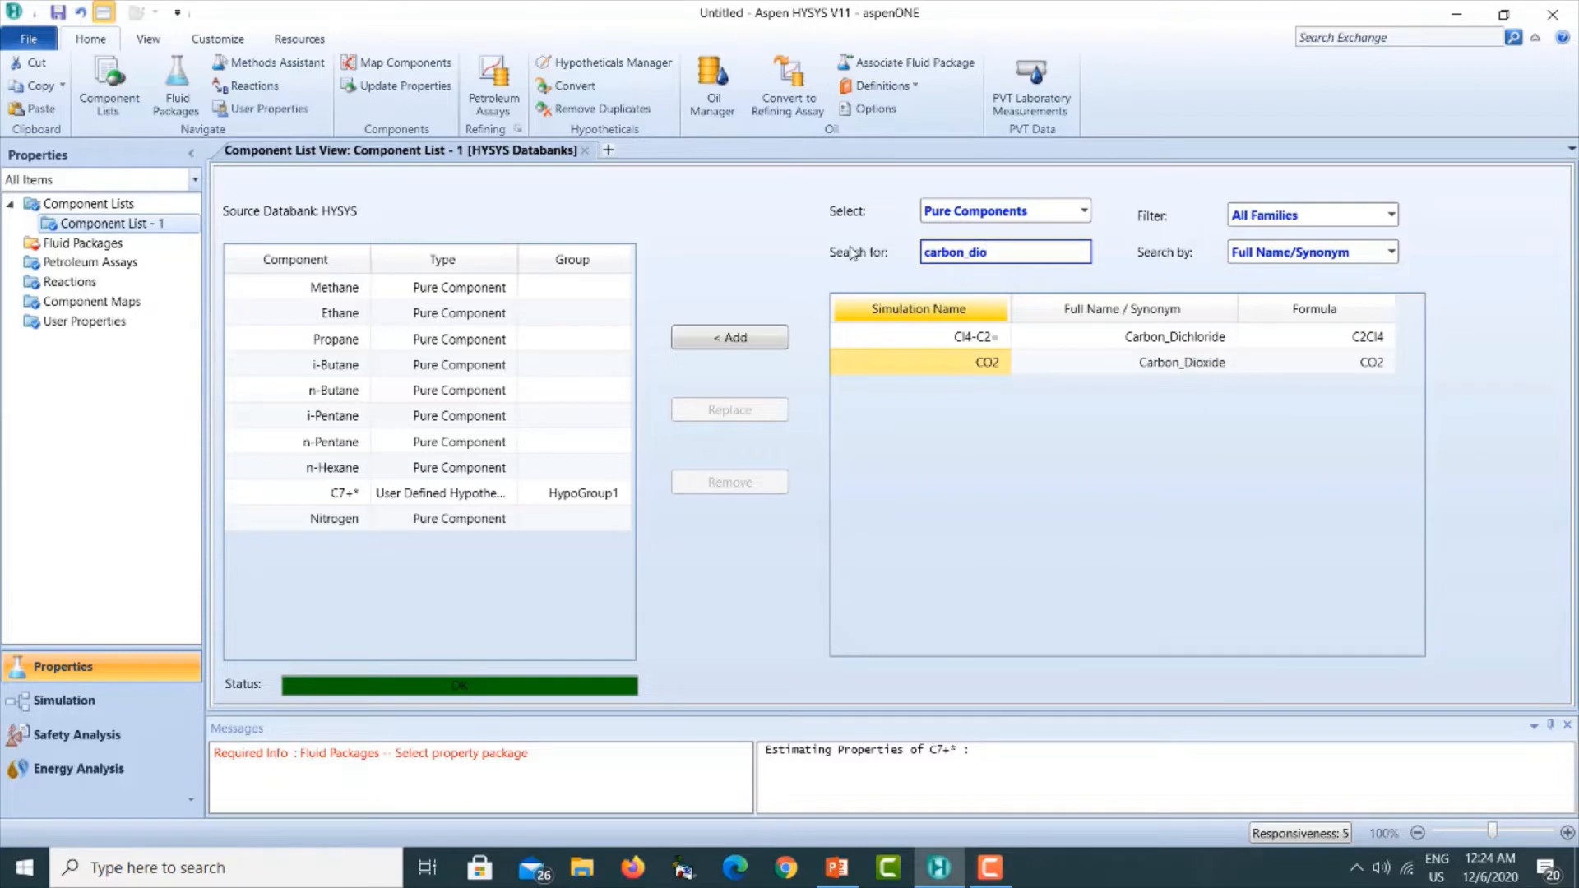
left_click(745, 342)
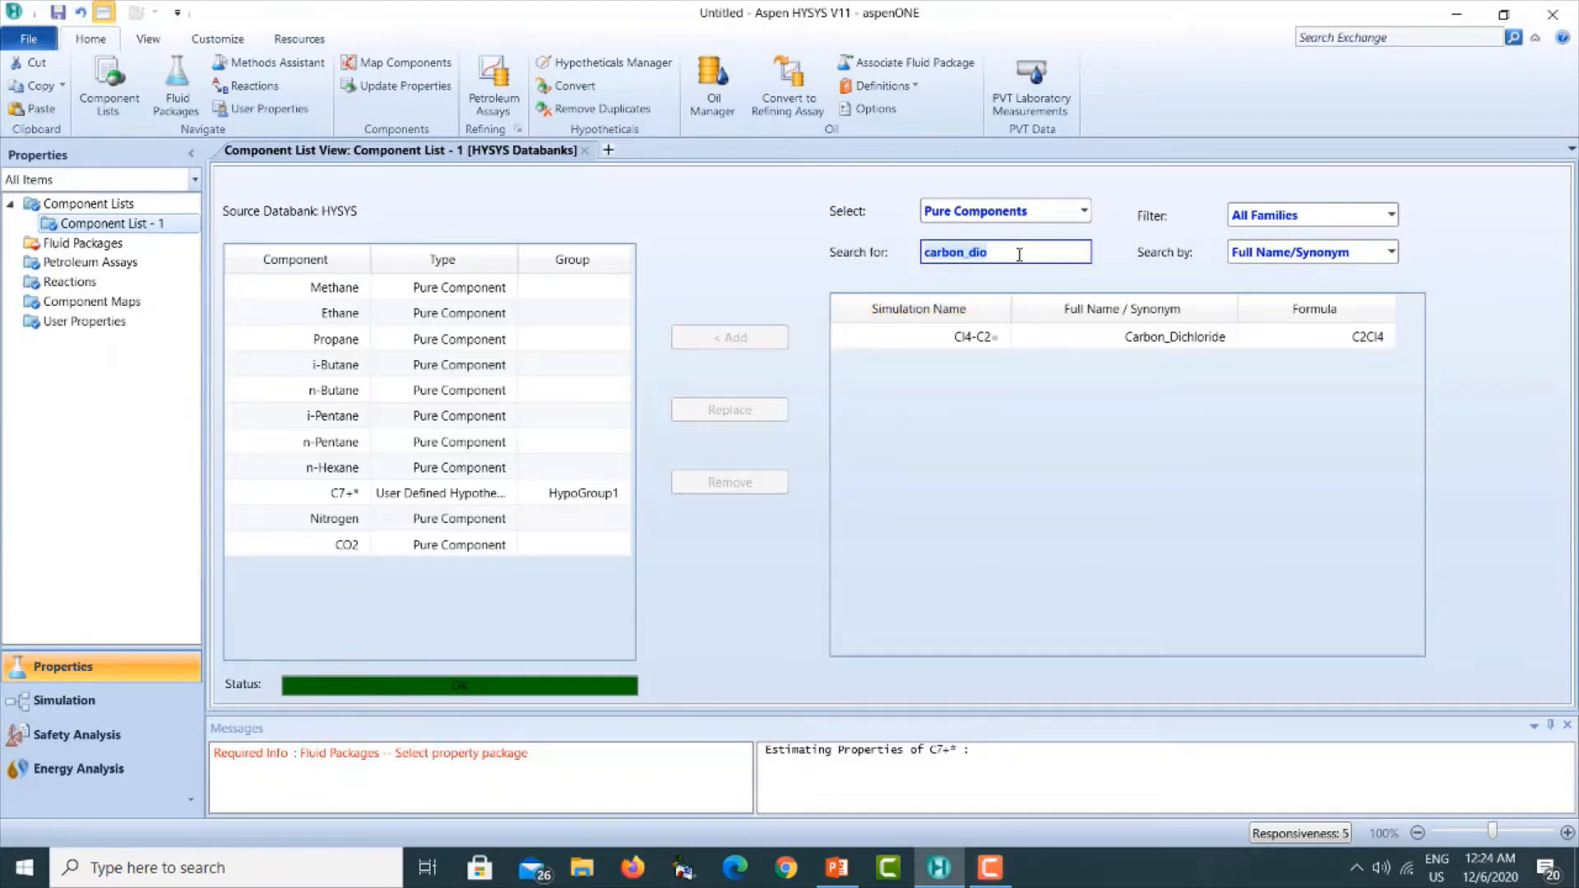
Search the pure components for H2S and add it to the component list.
type("H2S")
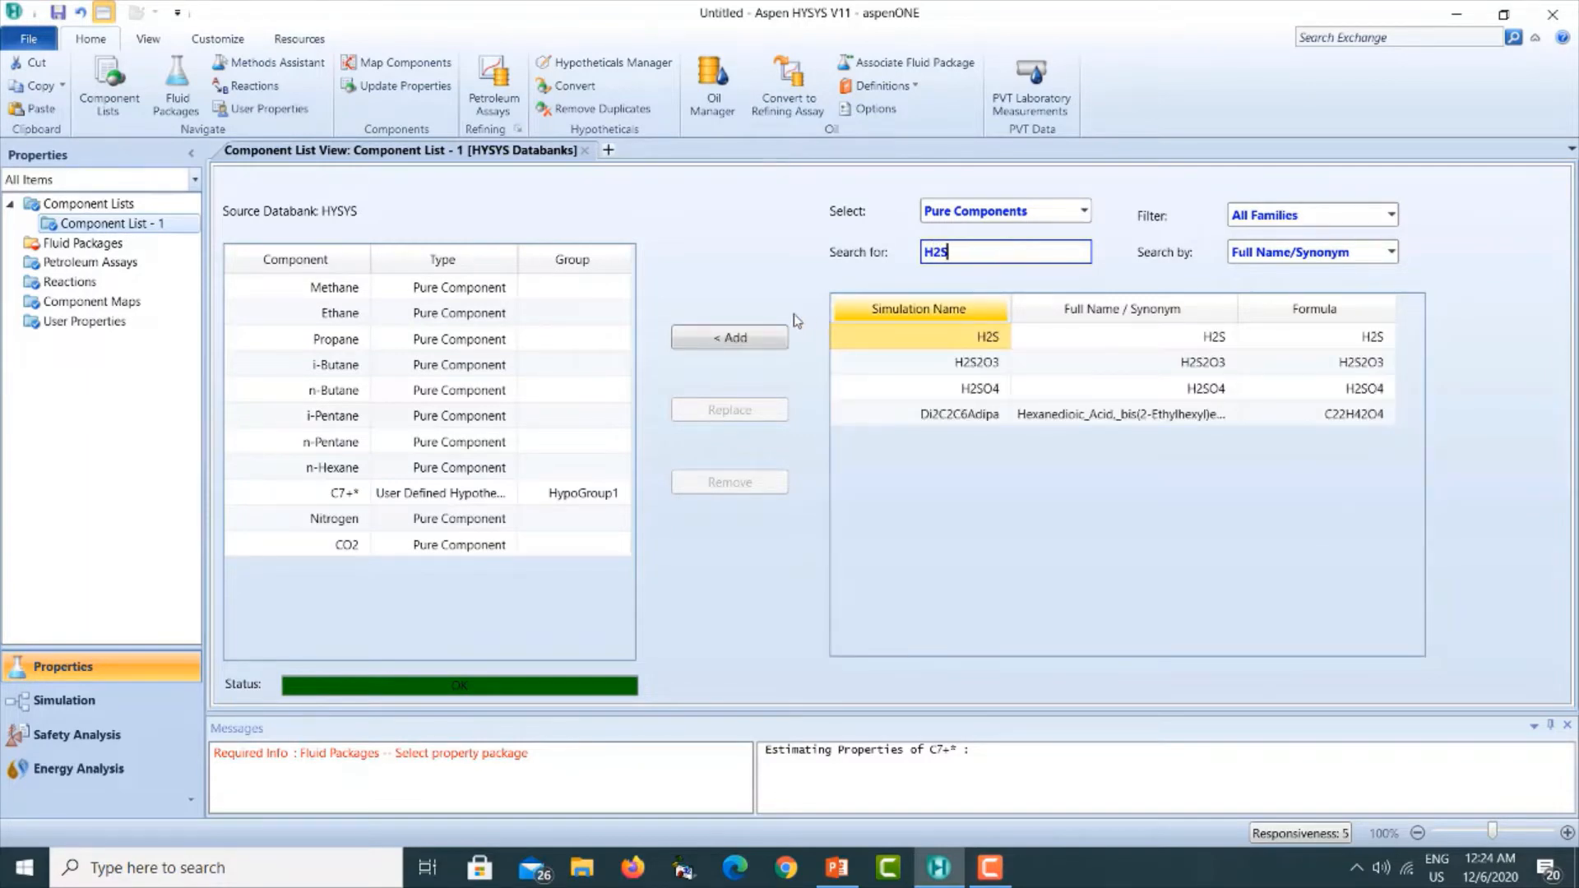
left_click(726, 339)
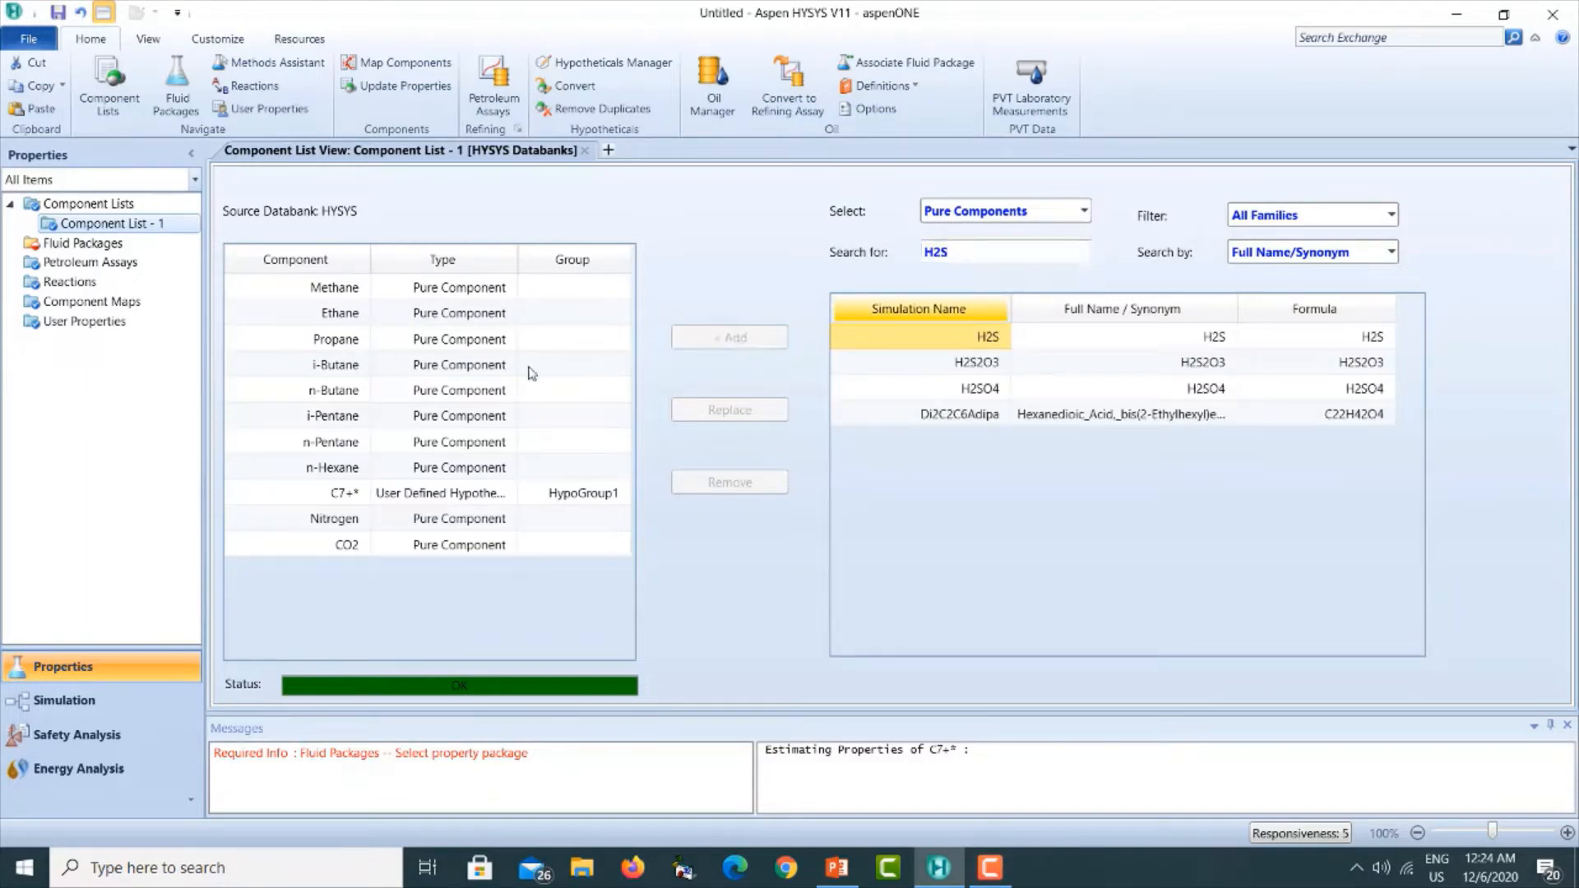
Add a fluid package for Component List - 1 and select Peng-Robinson as its property package.
left_click(80, 246)
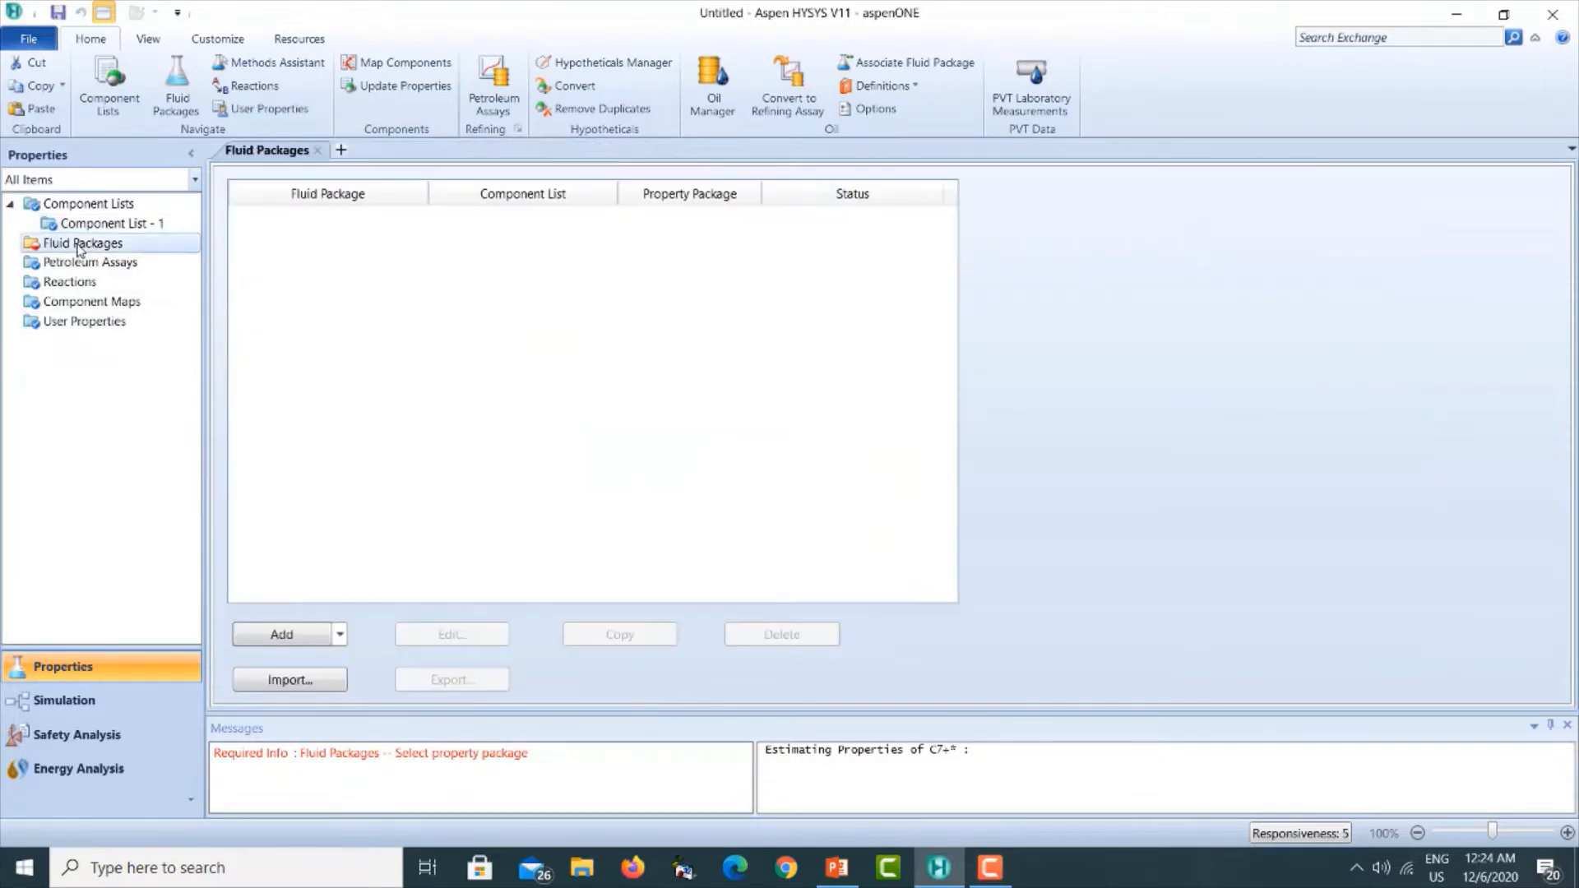
left_click(270, 636)
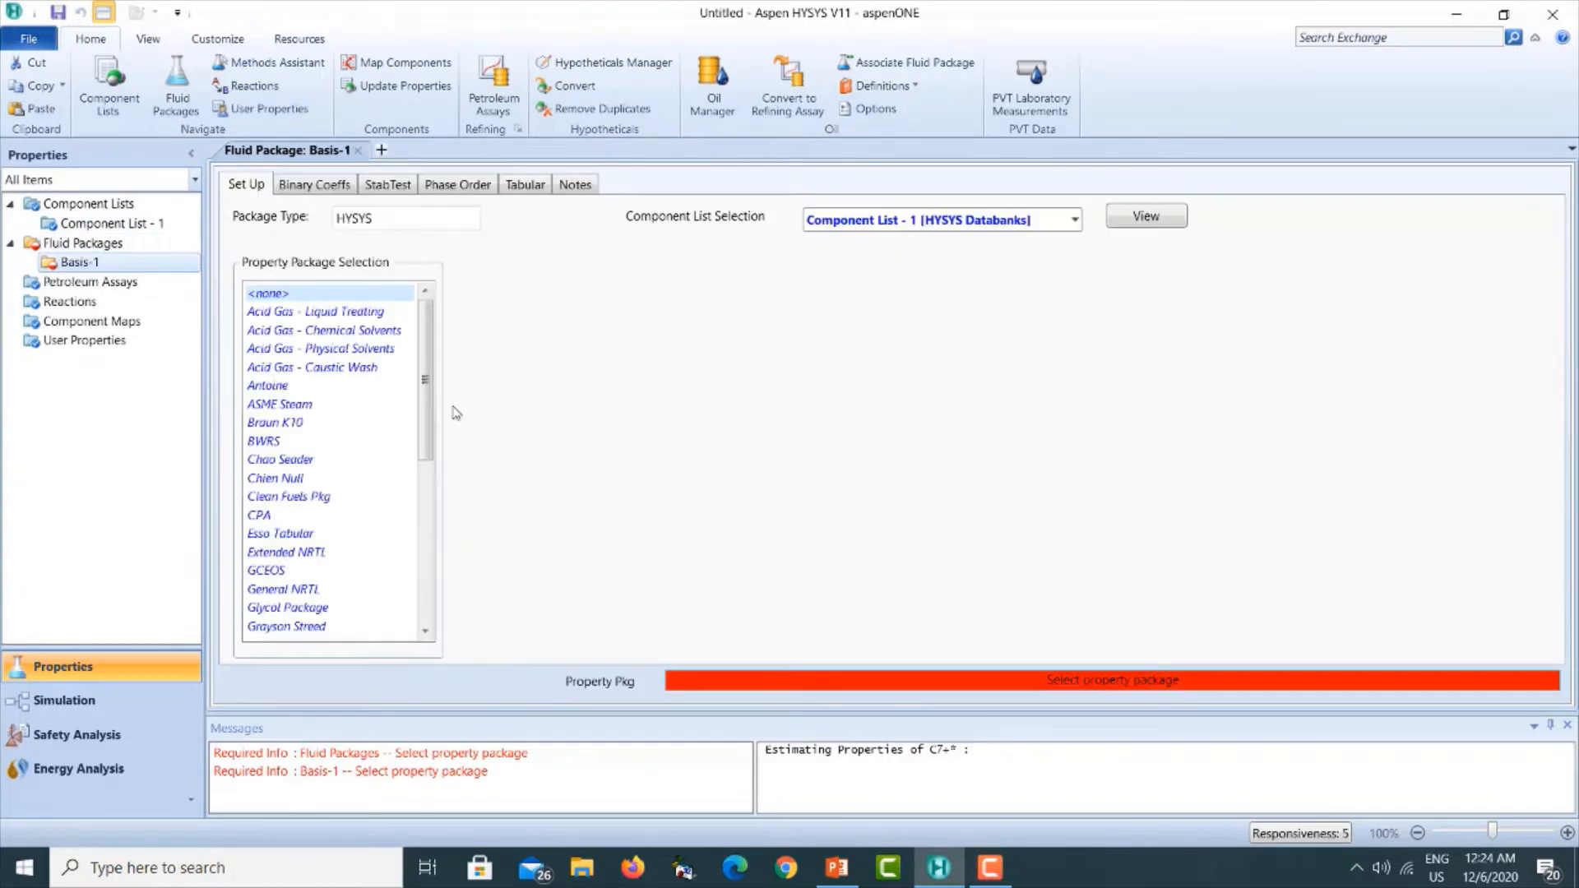
left_click_drag(427, 396, 426, 560)
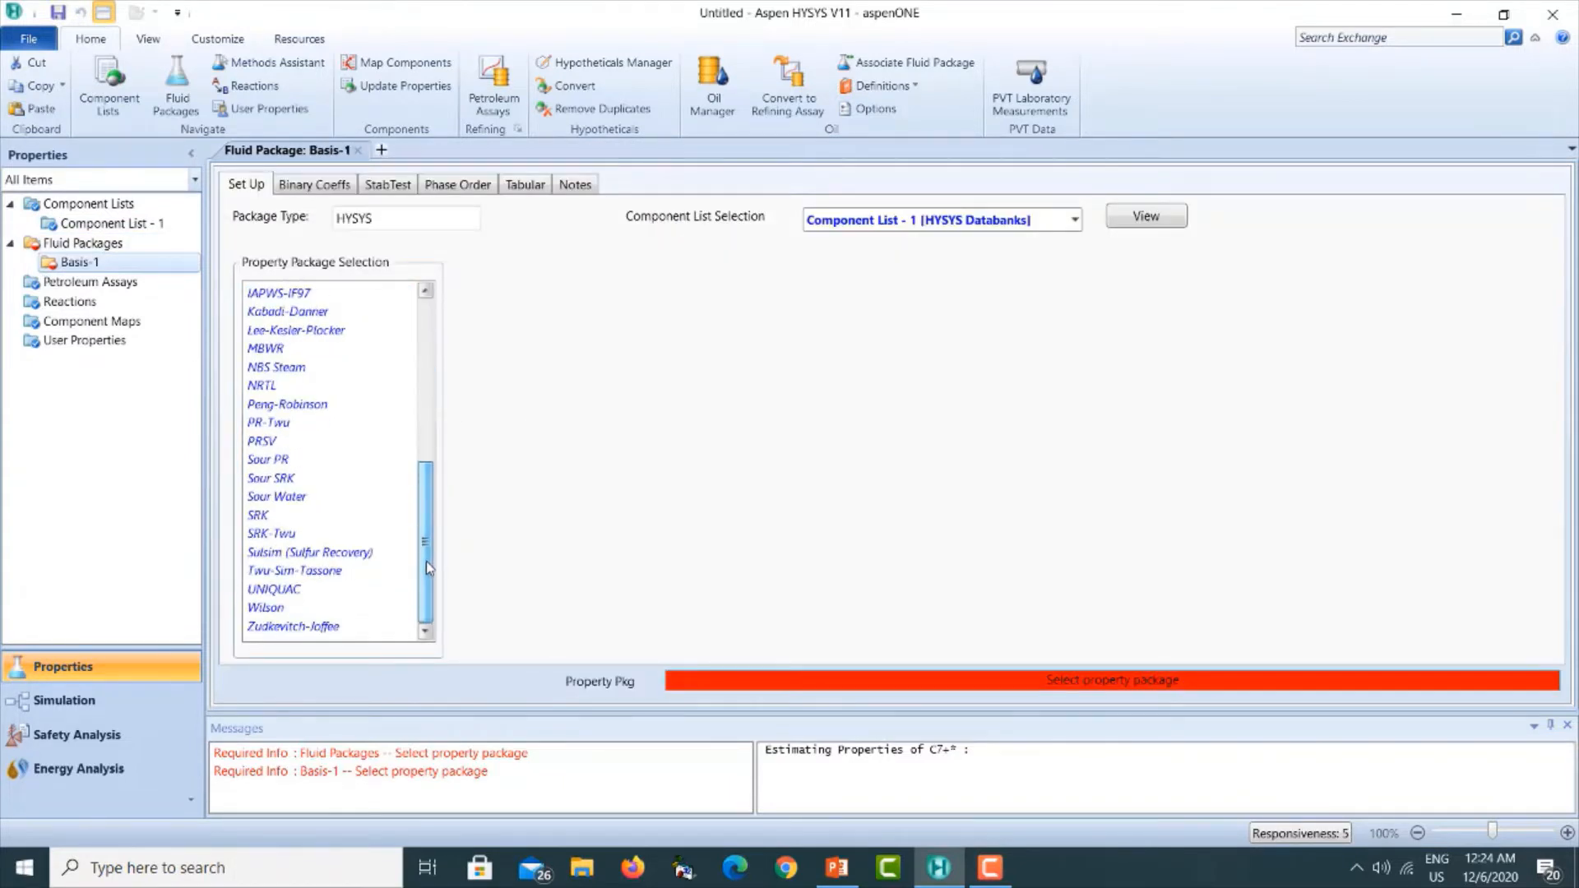
left_click(306, 405)
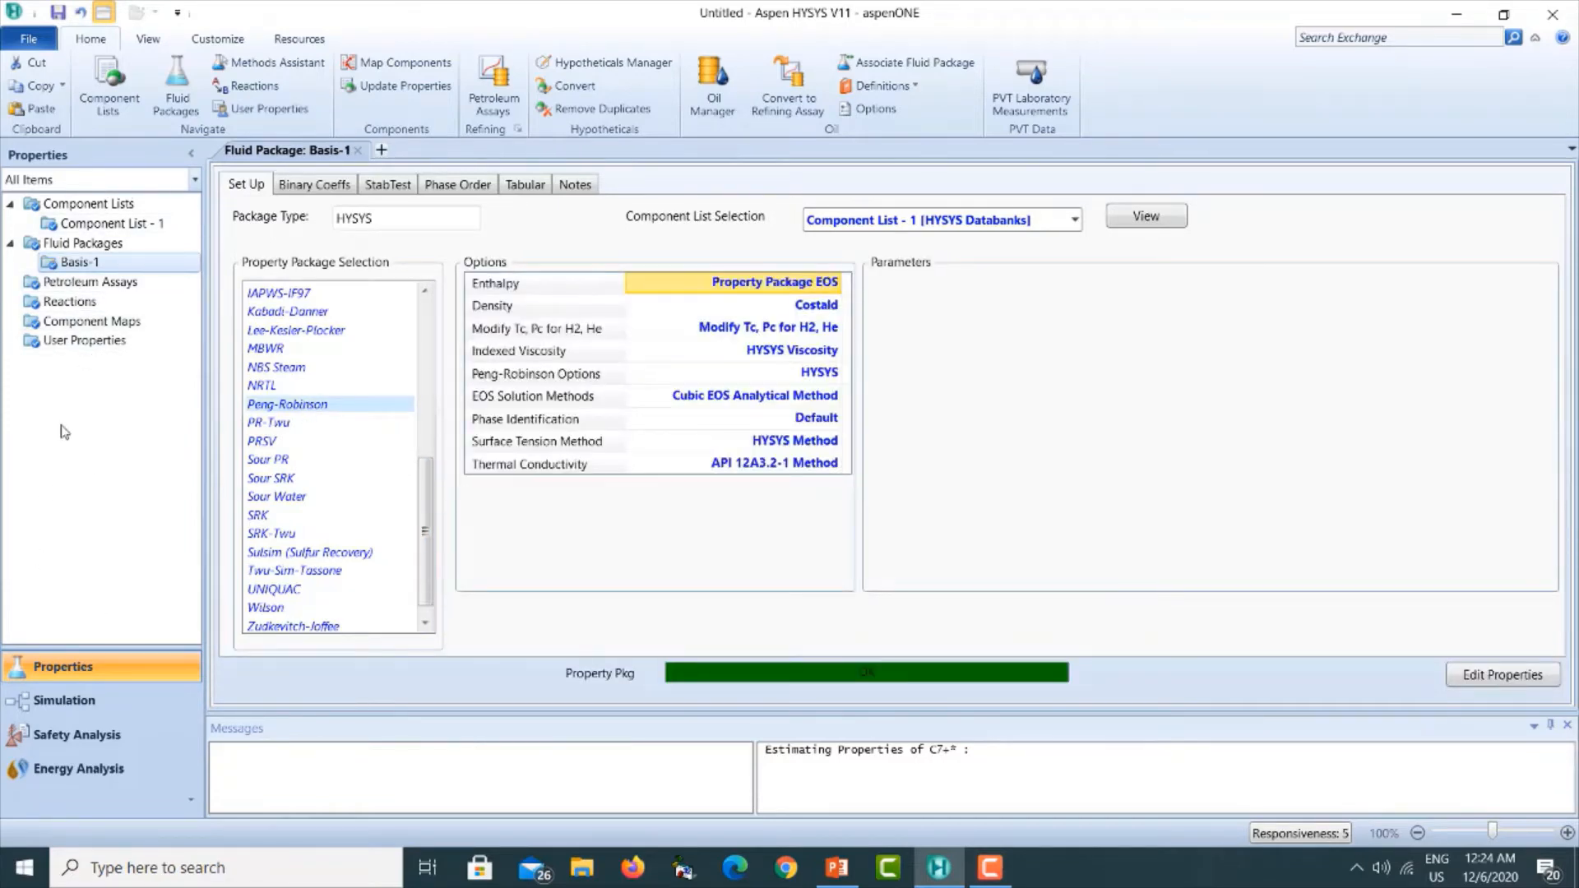
Enter the simulation environment, place a material stream on the flowsheet and name it GasWell1.
left_click(65, 703)
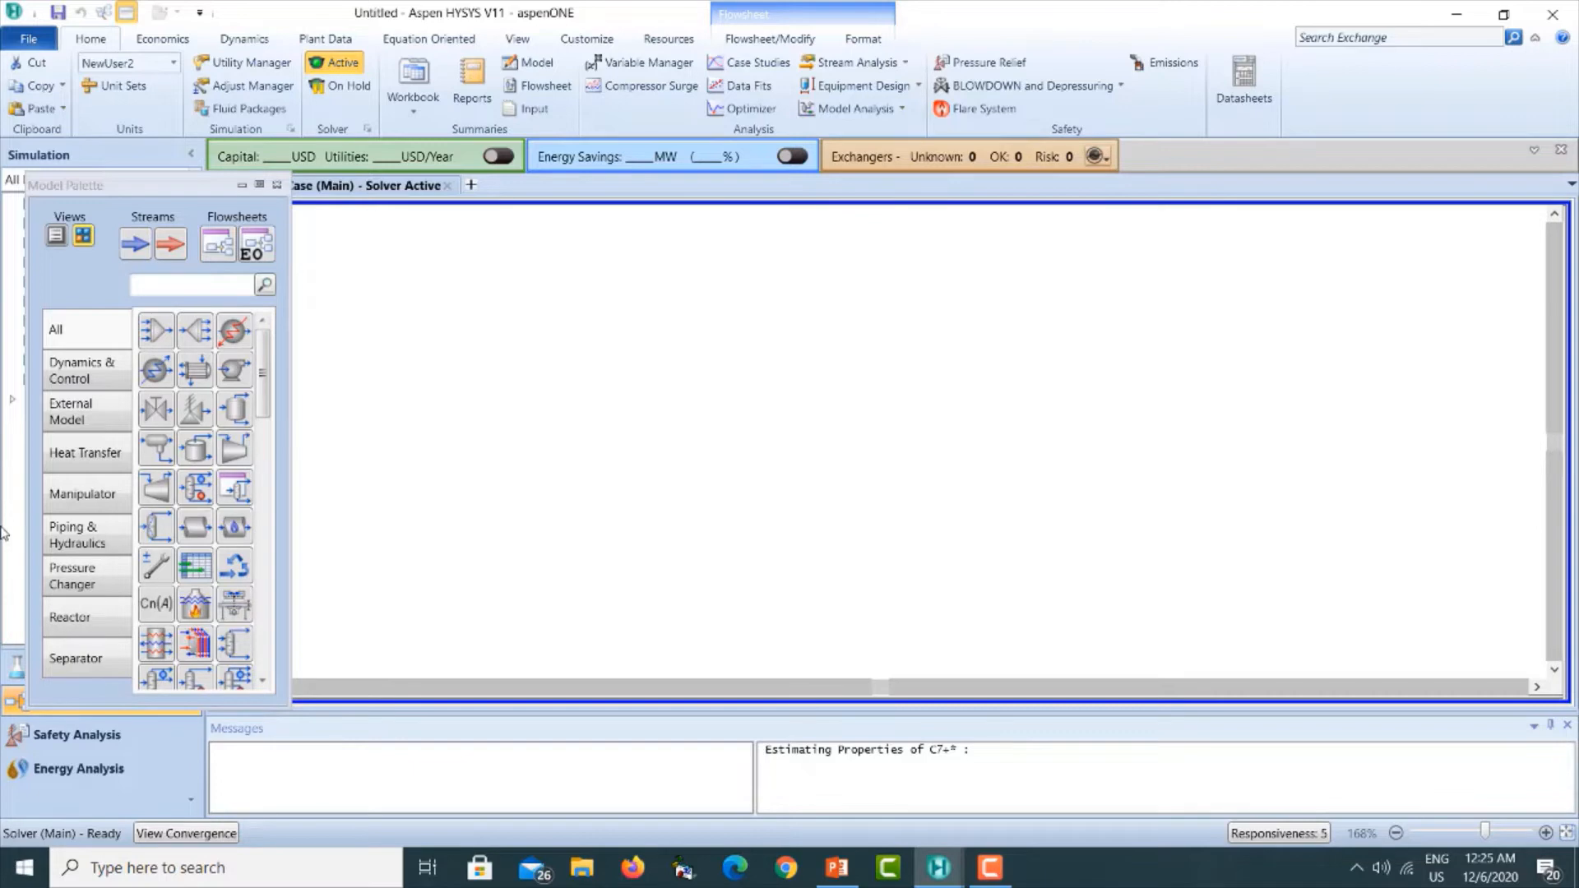
left_click(136, 253)
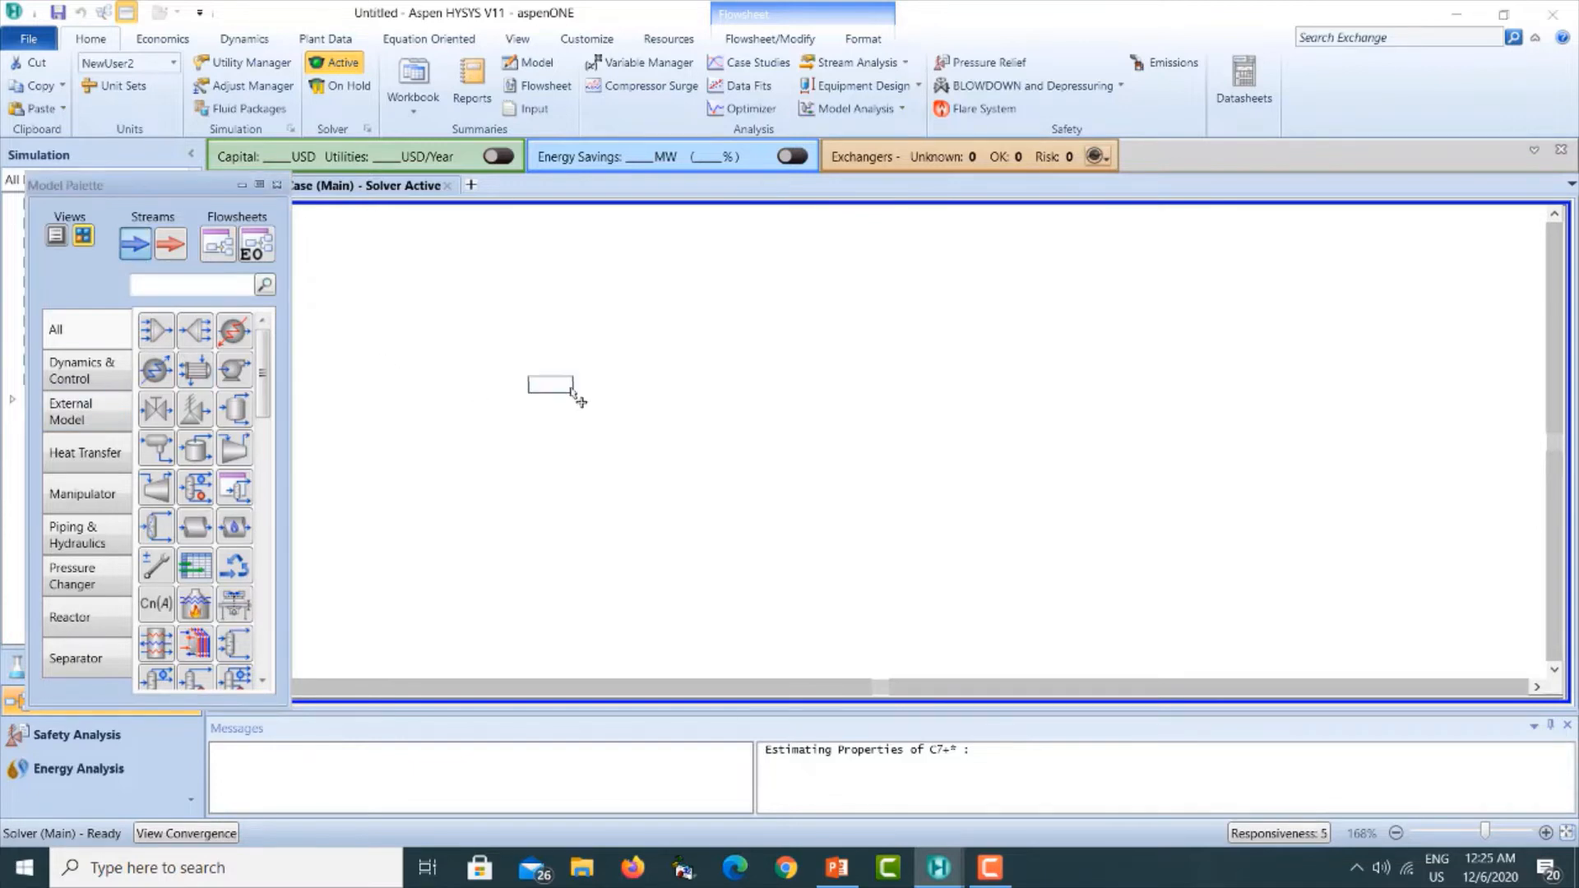
left_click(519, 400)
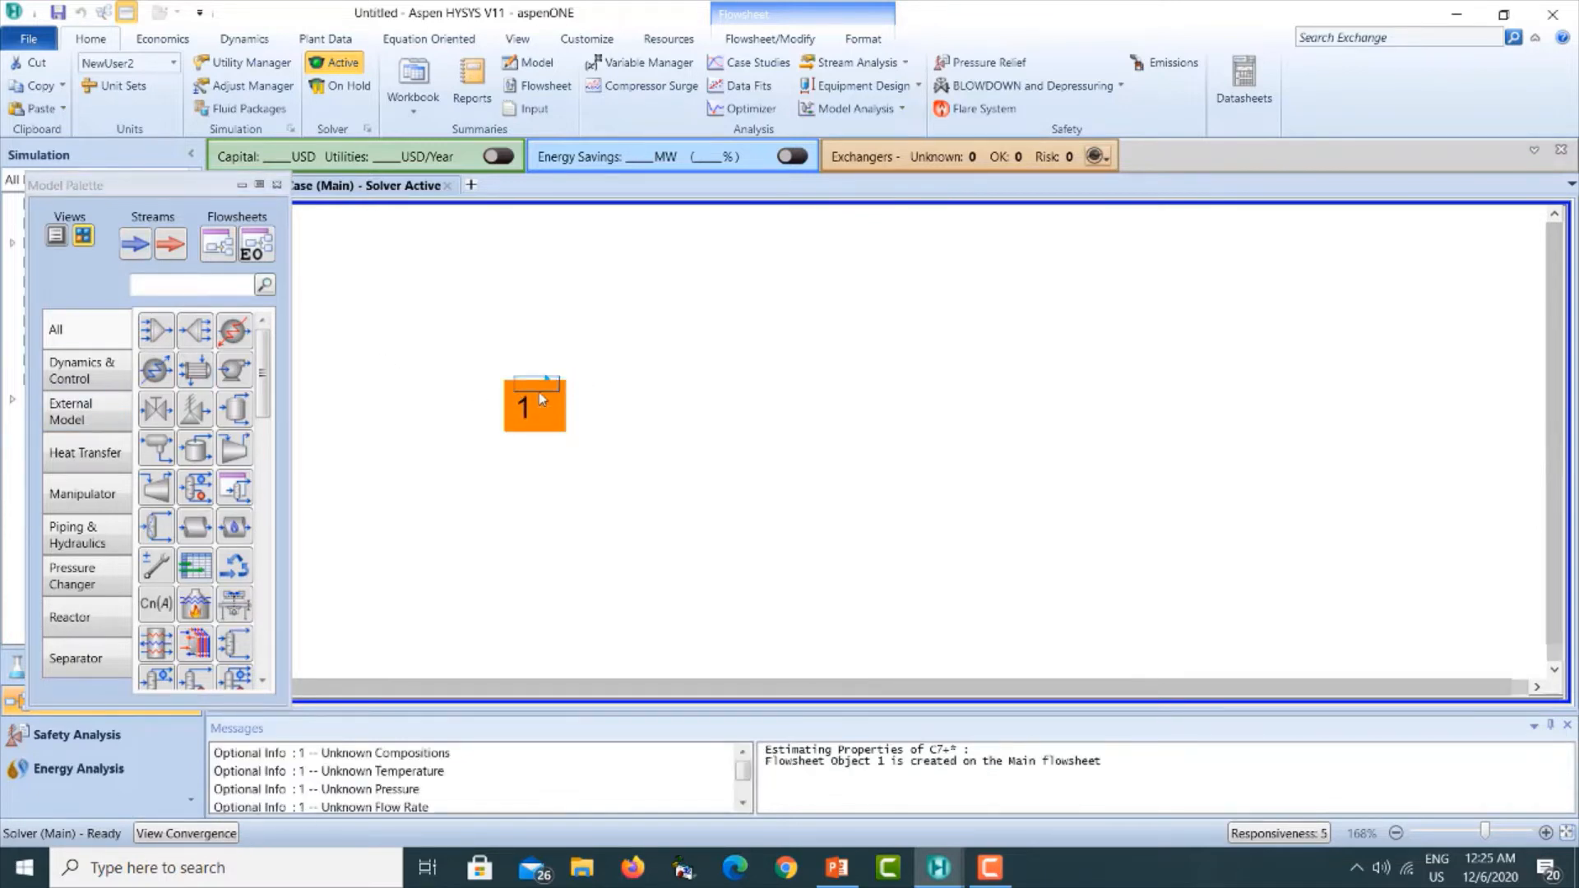
double_click(538, 392)
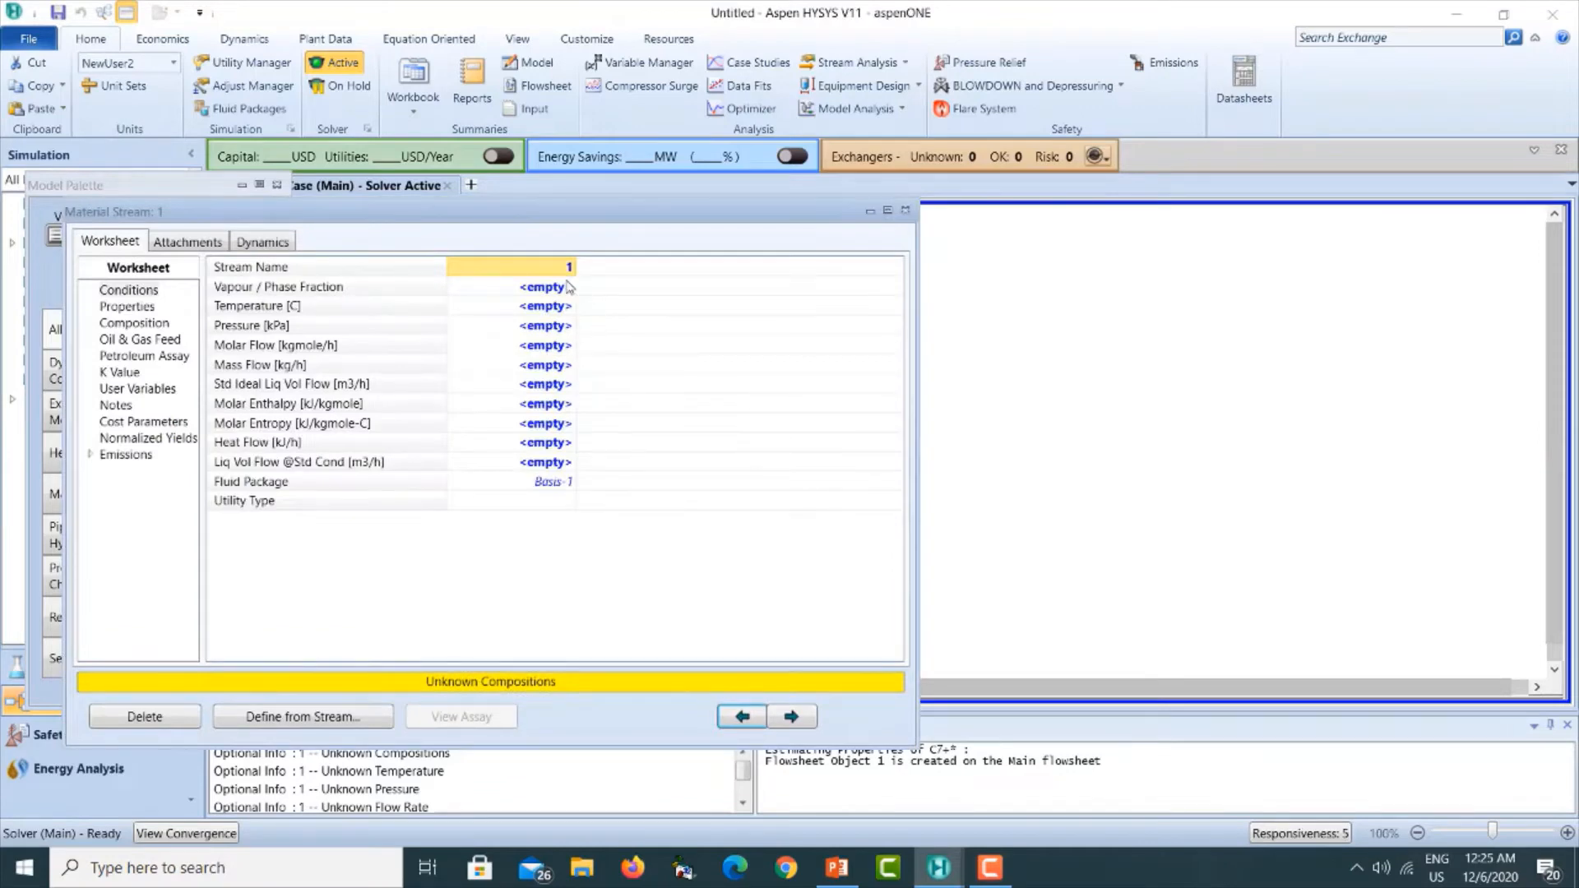
type("GasWe")
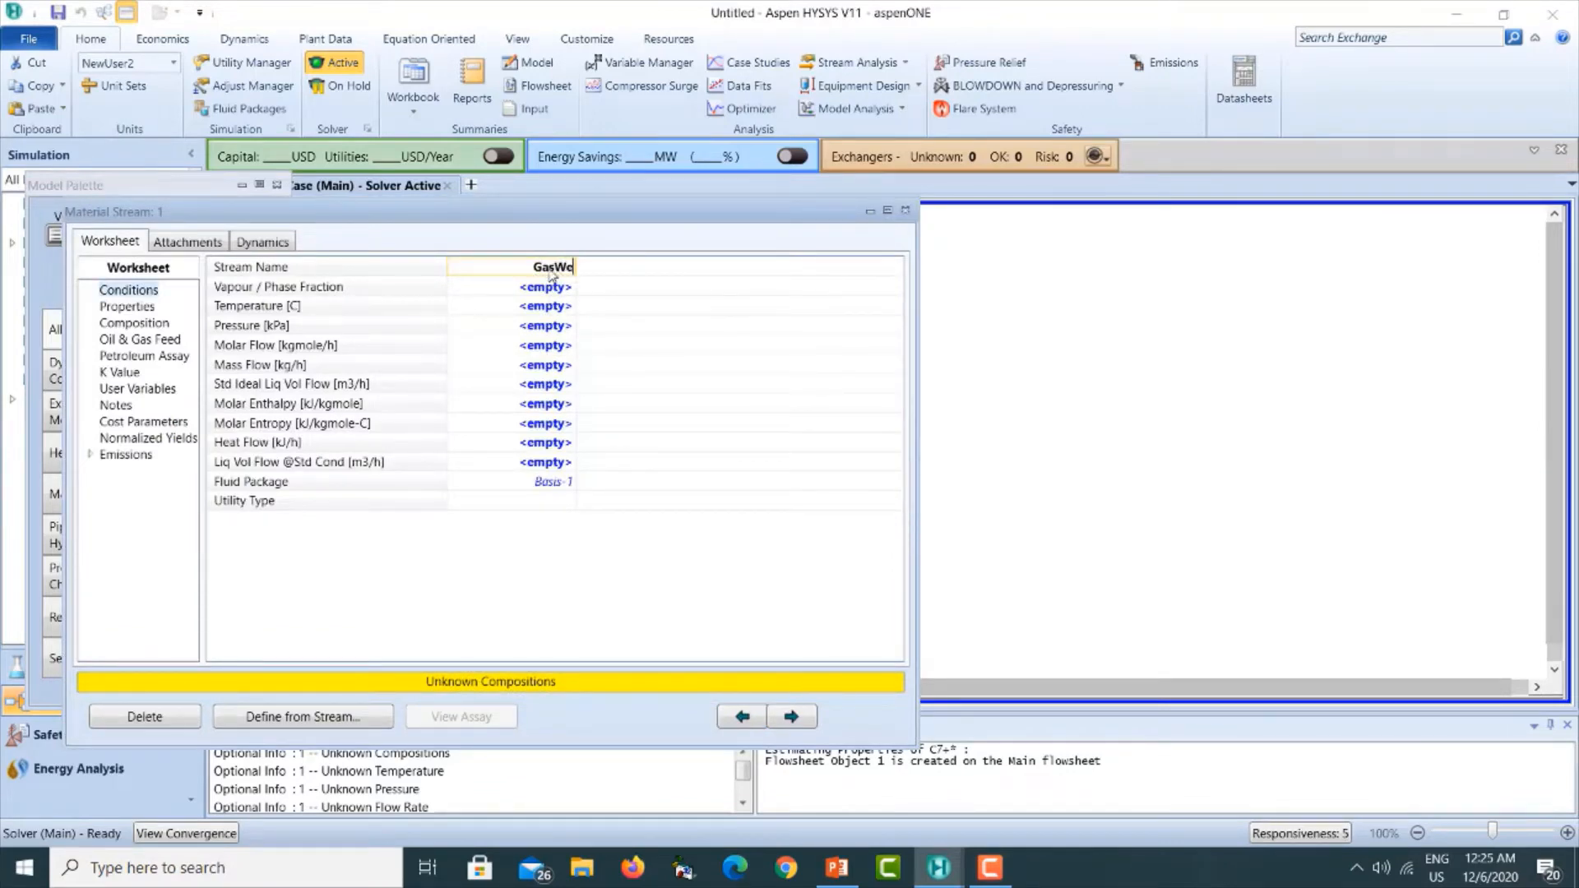
type("ll1")
key("Return")
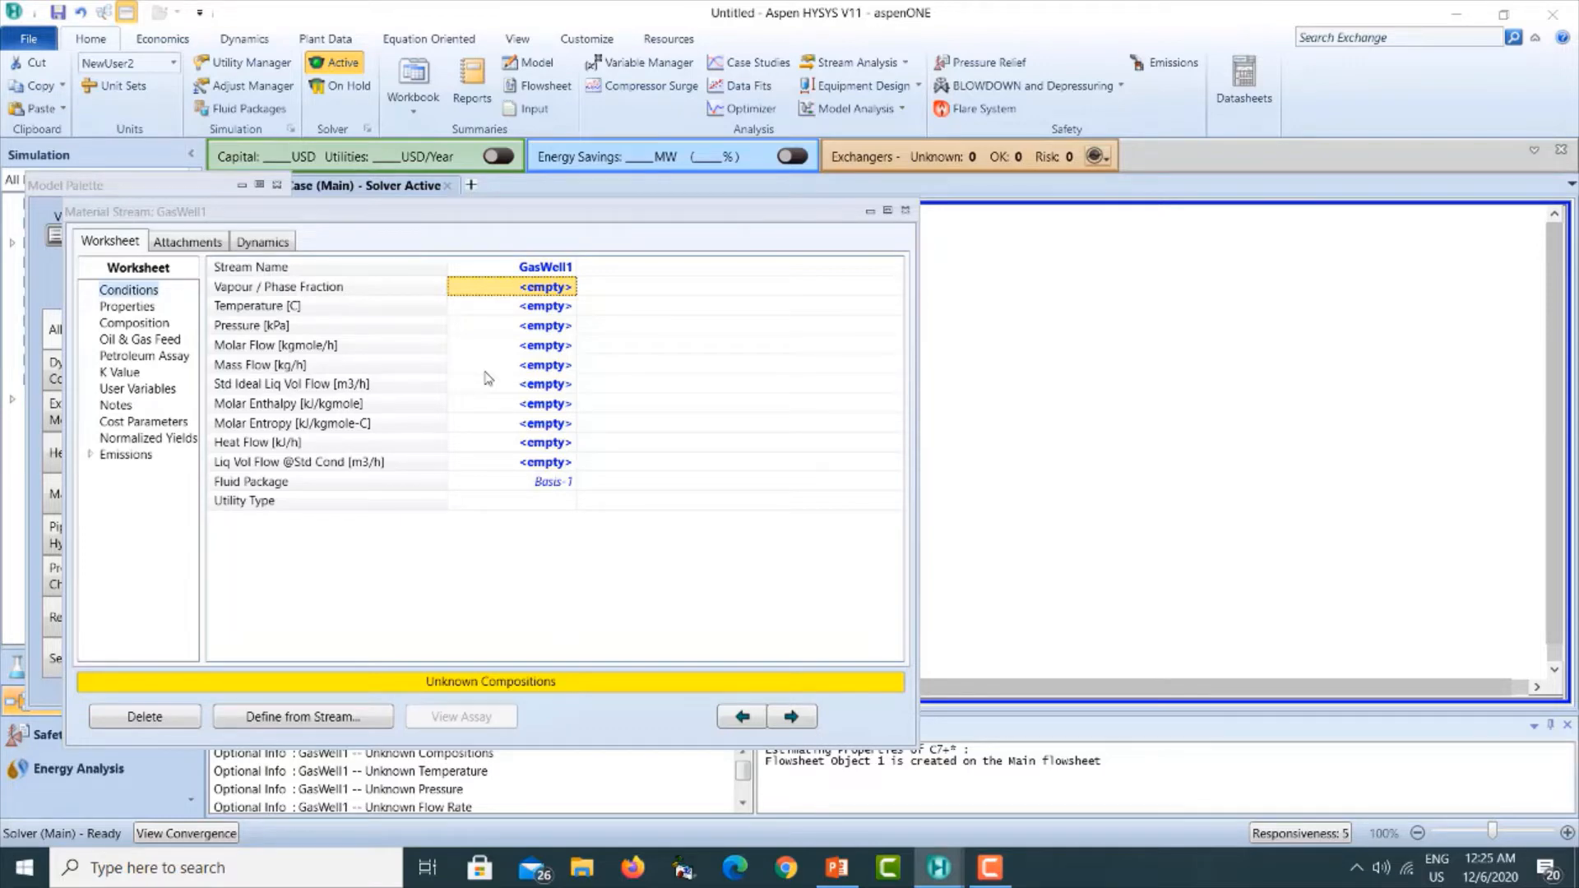
Consult the well conditions on slide 4 in PowerPoint, return to HYSYS and set GasWell1's temperature to 40 °C.
left_click(840, 872)
left_click(142, 598)
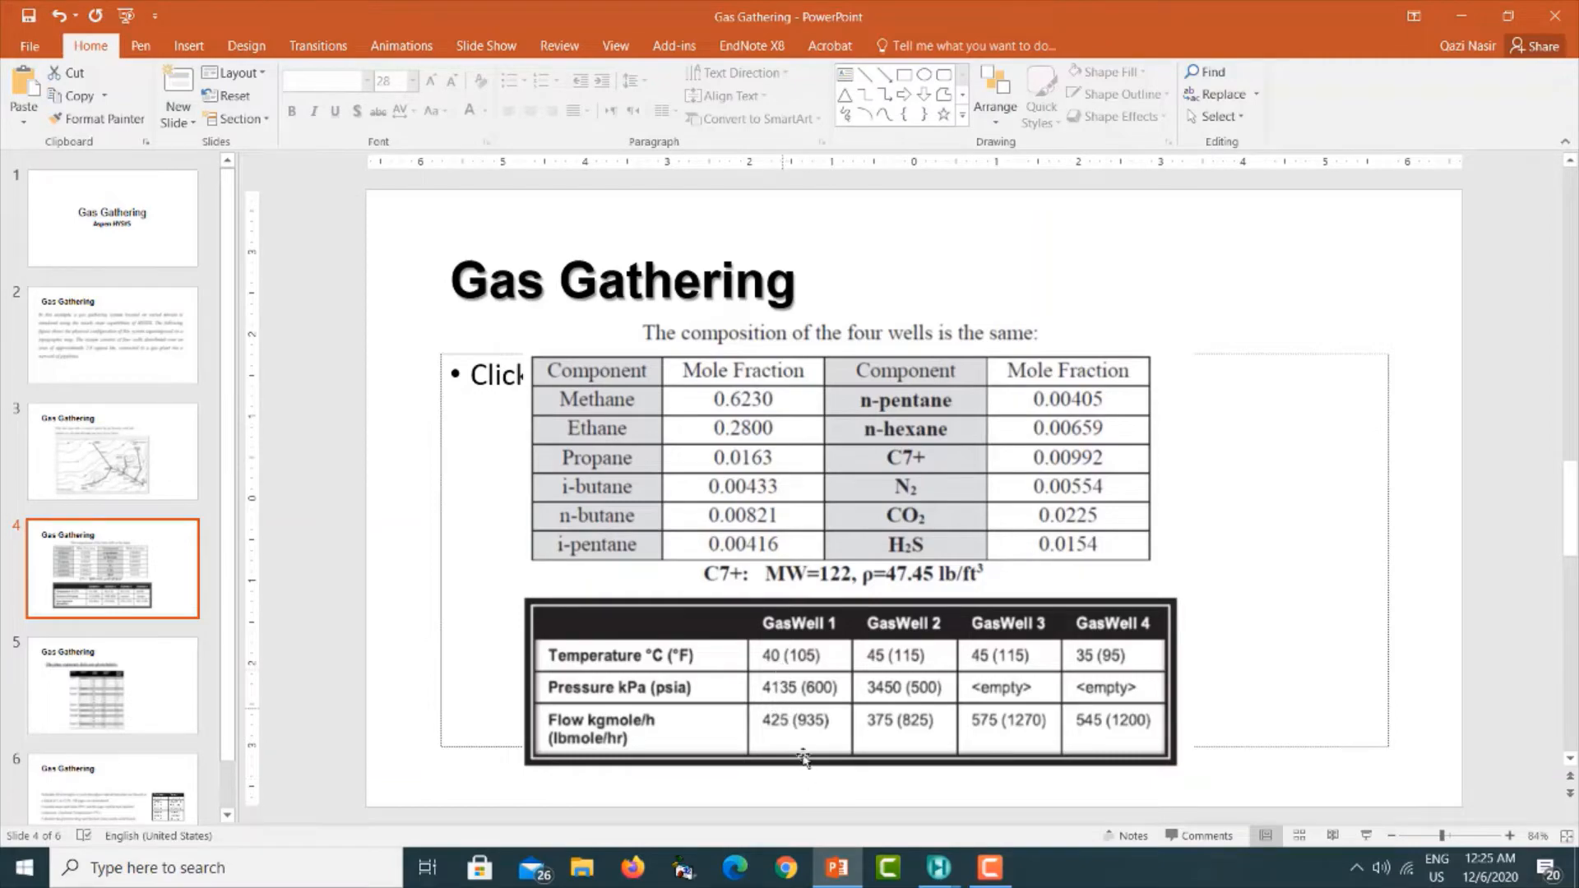
mouse_move(929, 872)
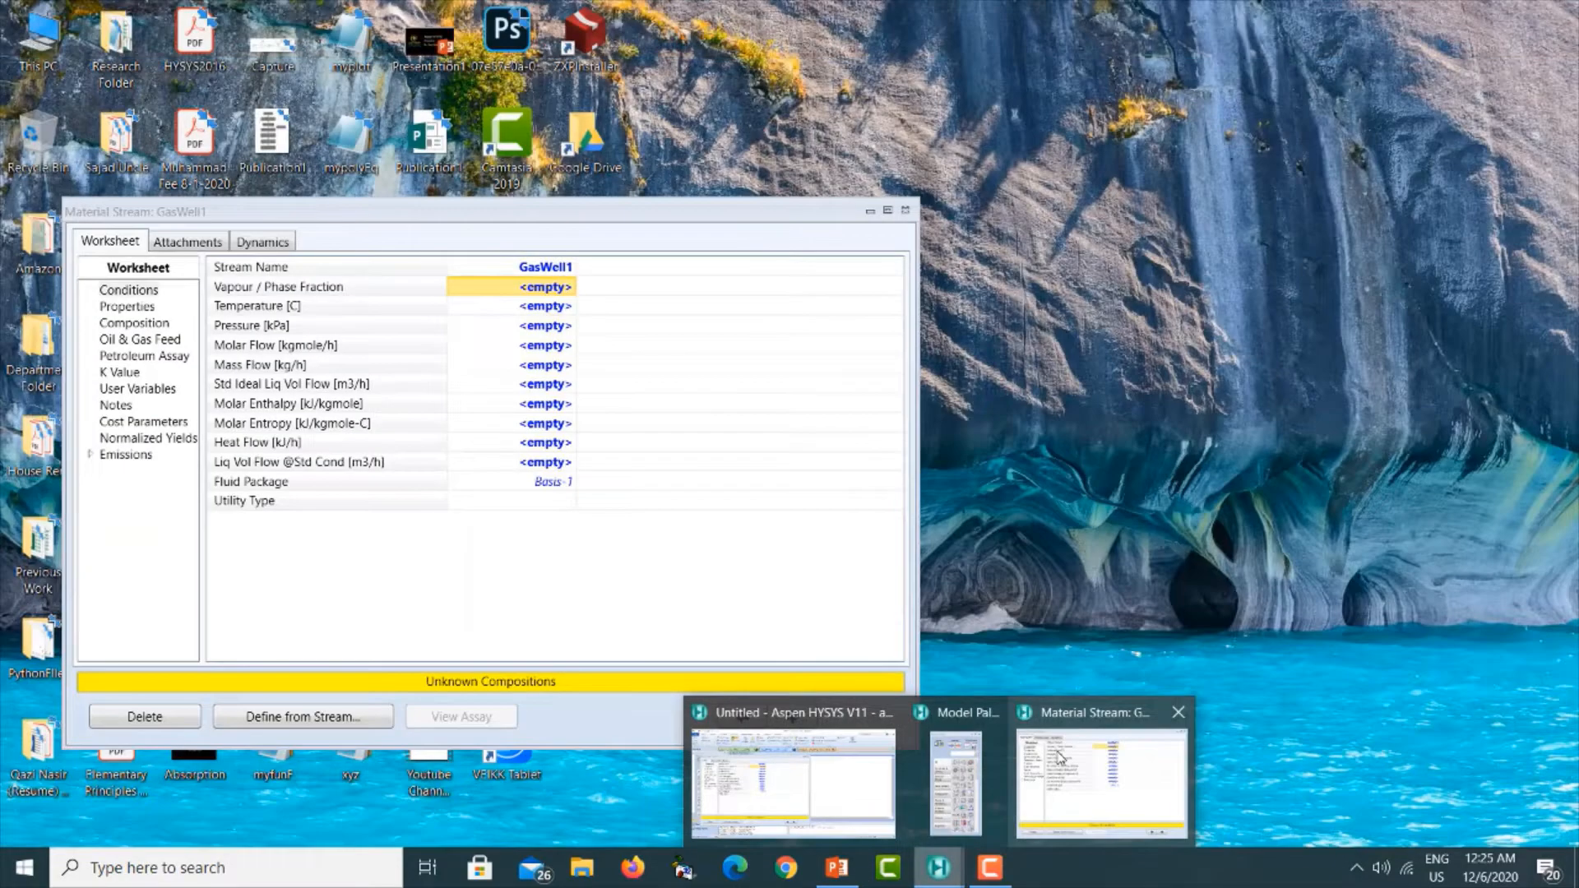
left_click(1060, 757)
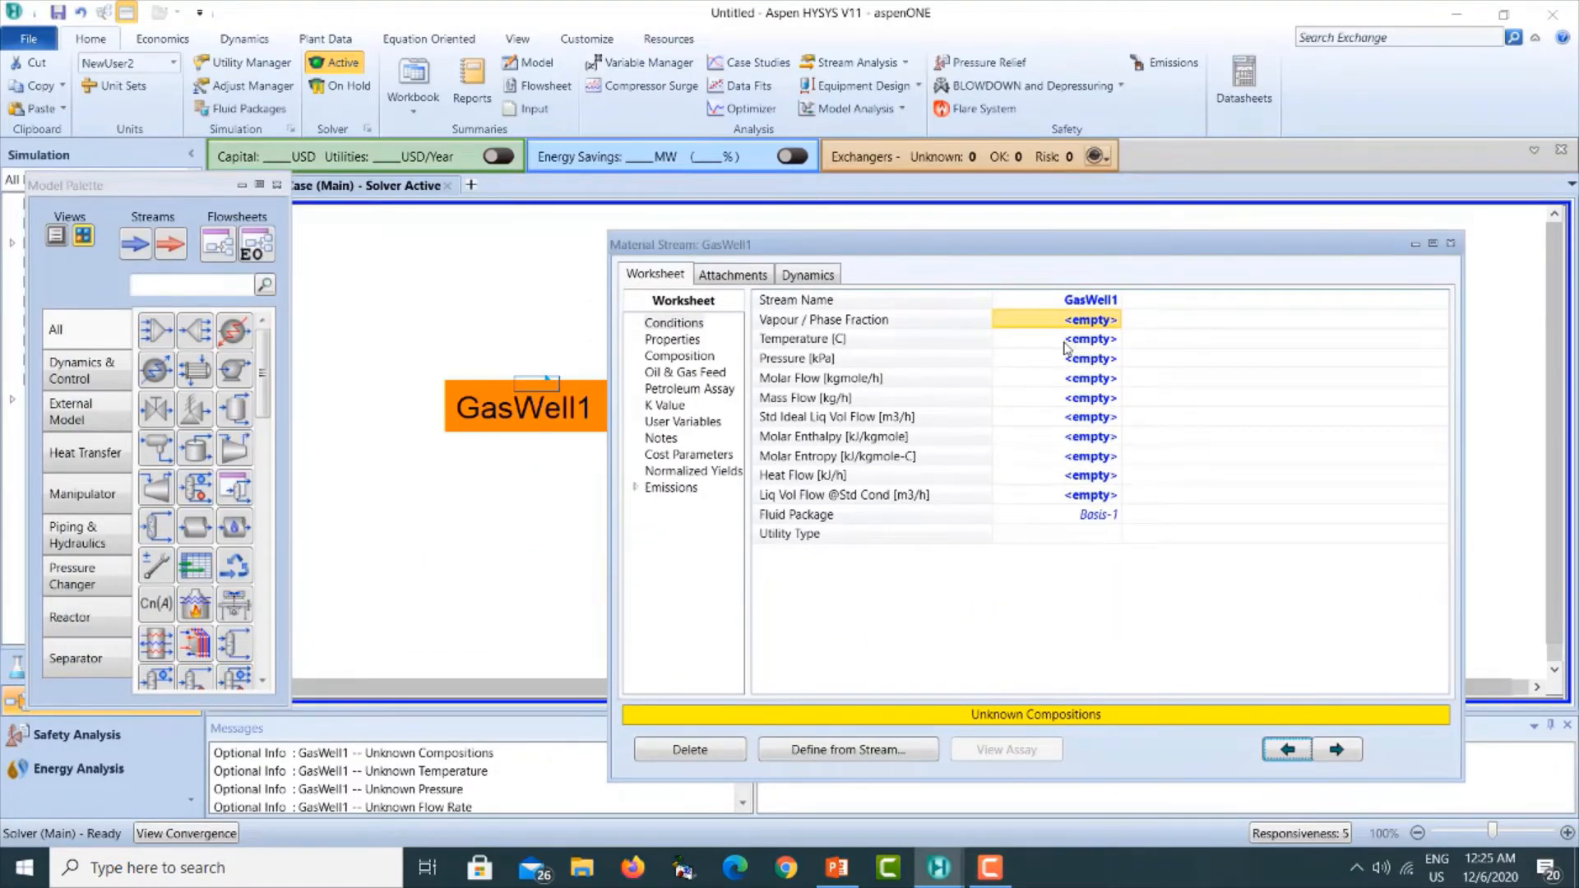
left_click(1064, 345)
type("40")
key("Return")
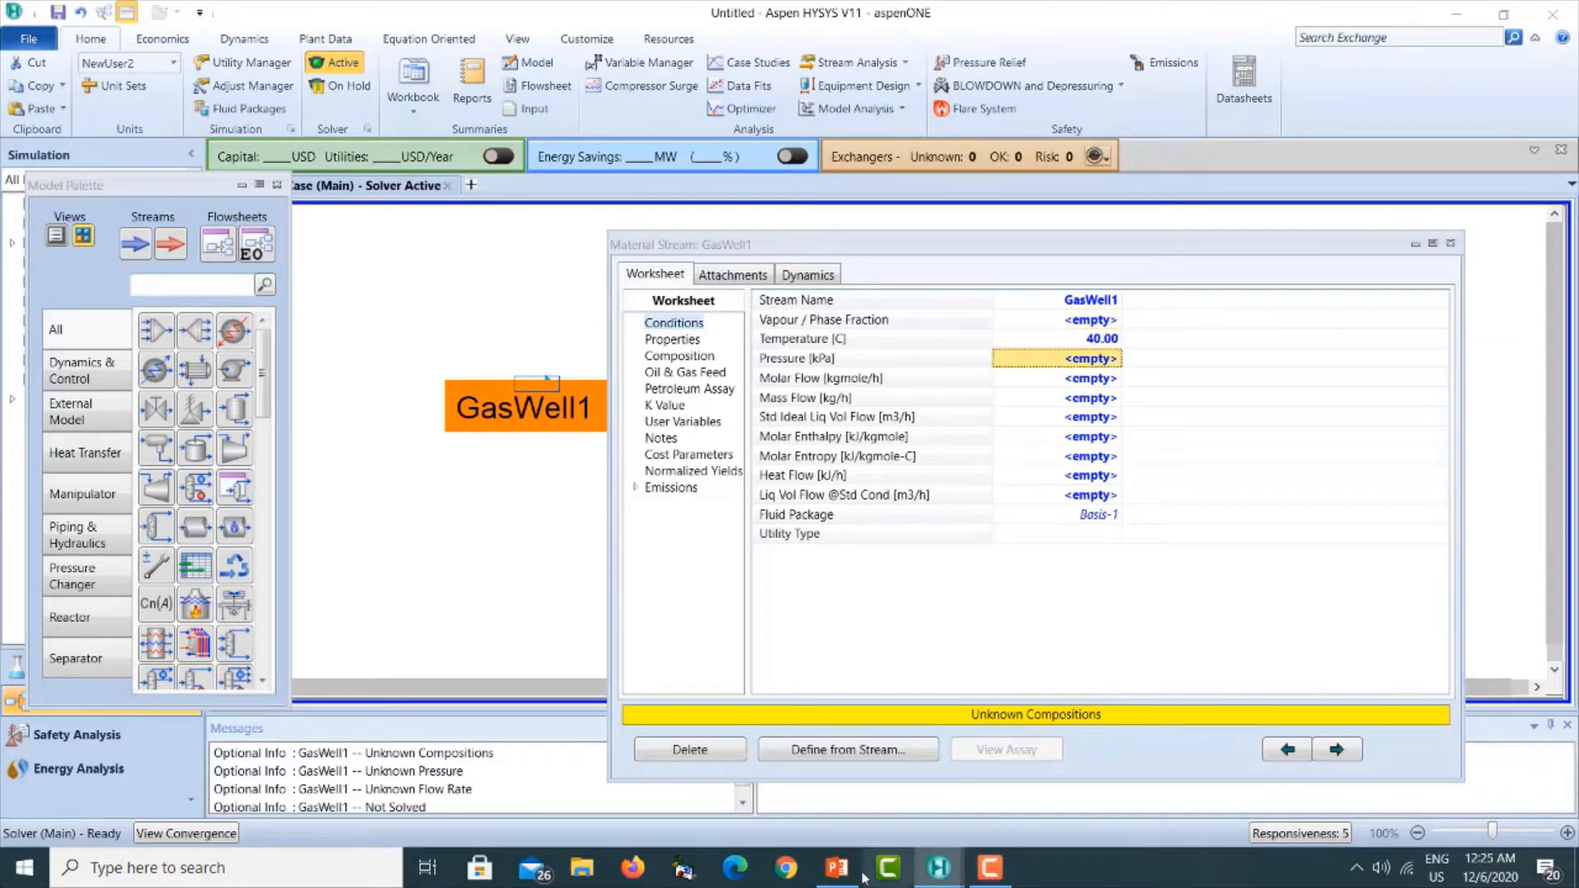
Check the well pressure in the PowerPoint table and set GasWell1's pressure to 4135 kPa in HYSYS.
left_click(837, 870)
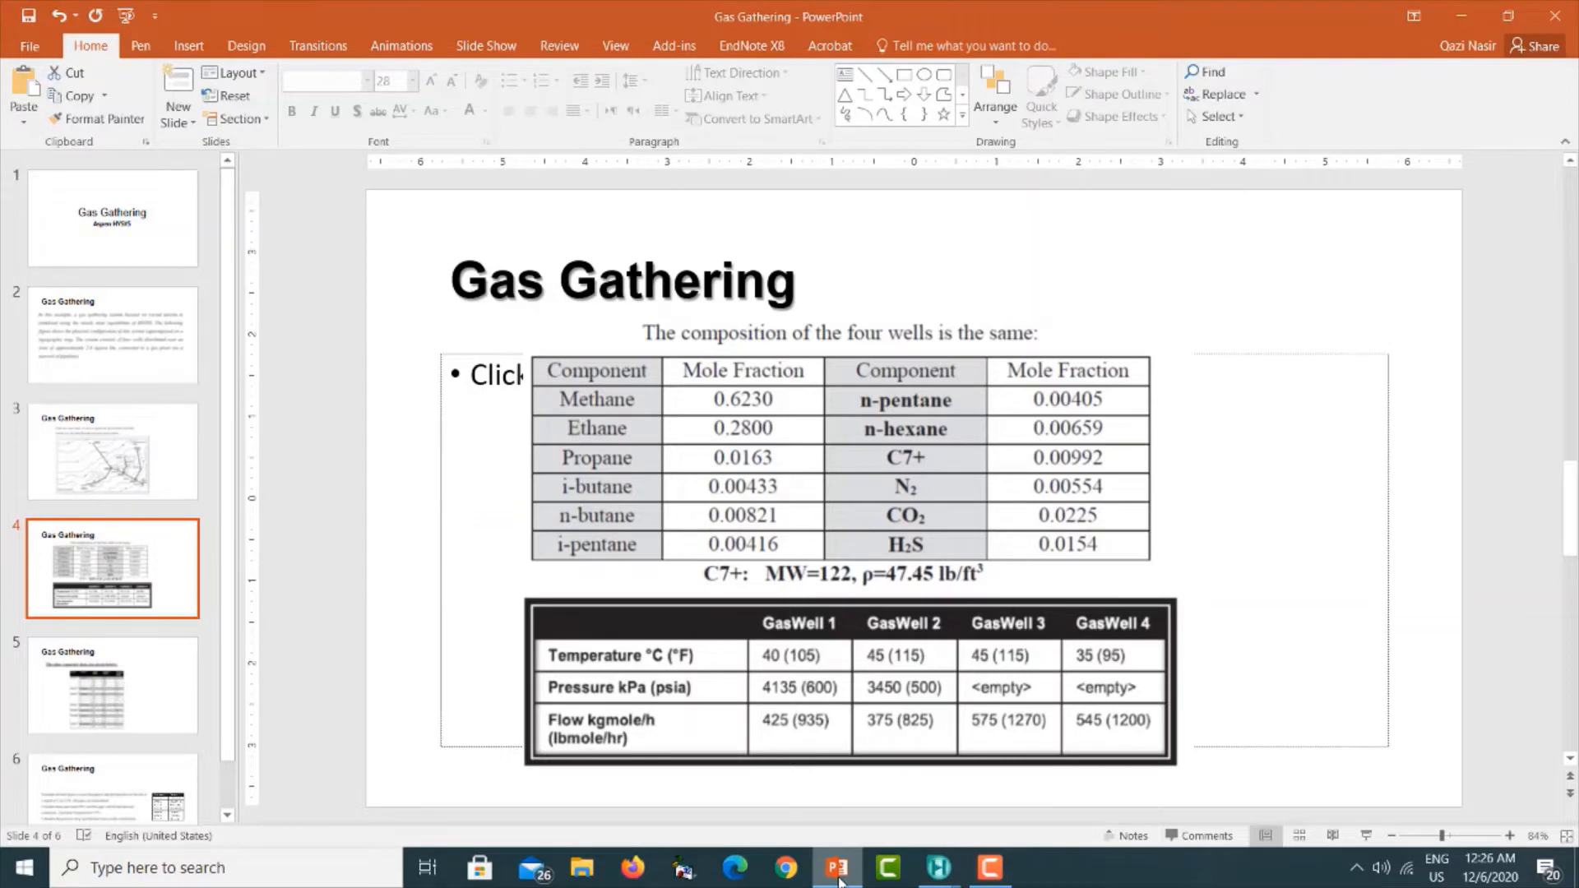
left_click(838, 874)
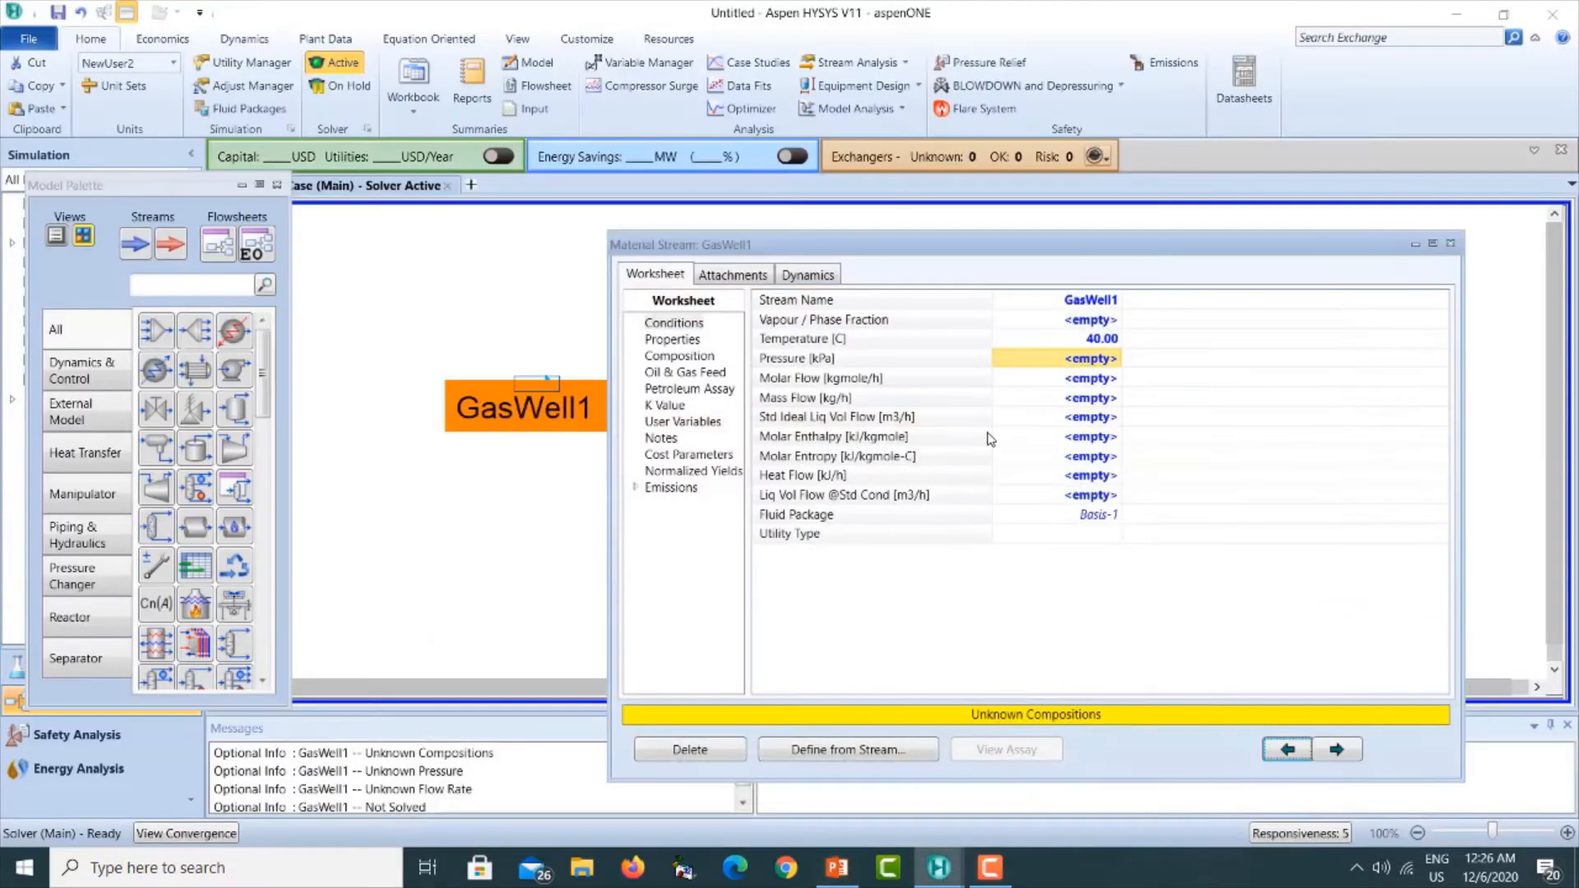
left_click(1081, 361)
type("4135")
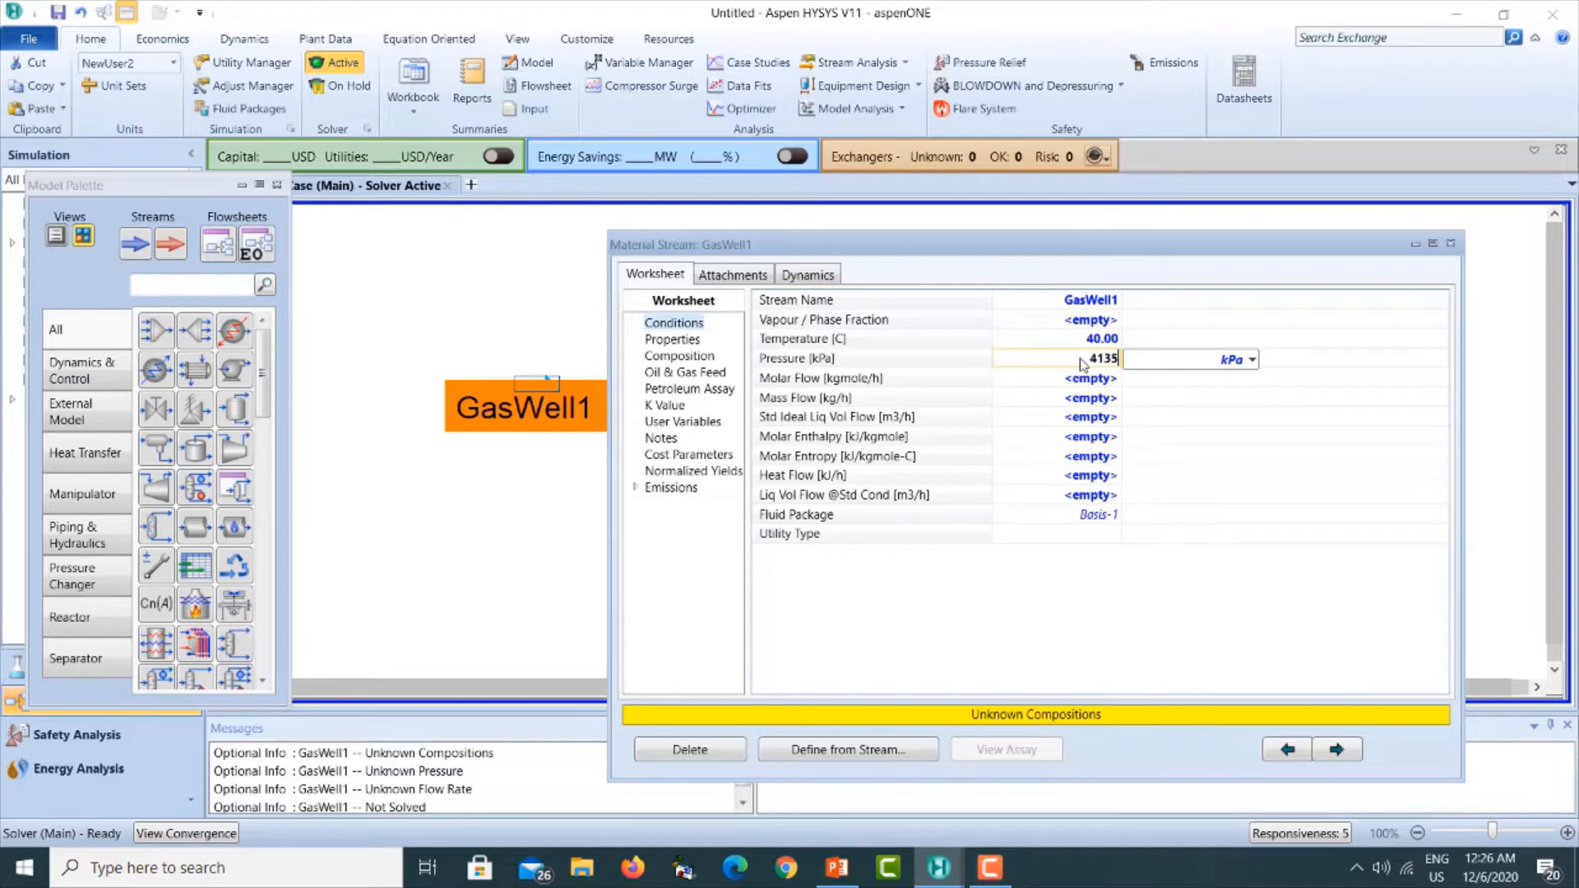
key("Return")
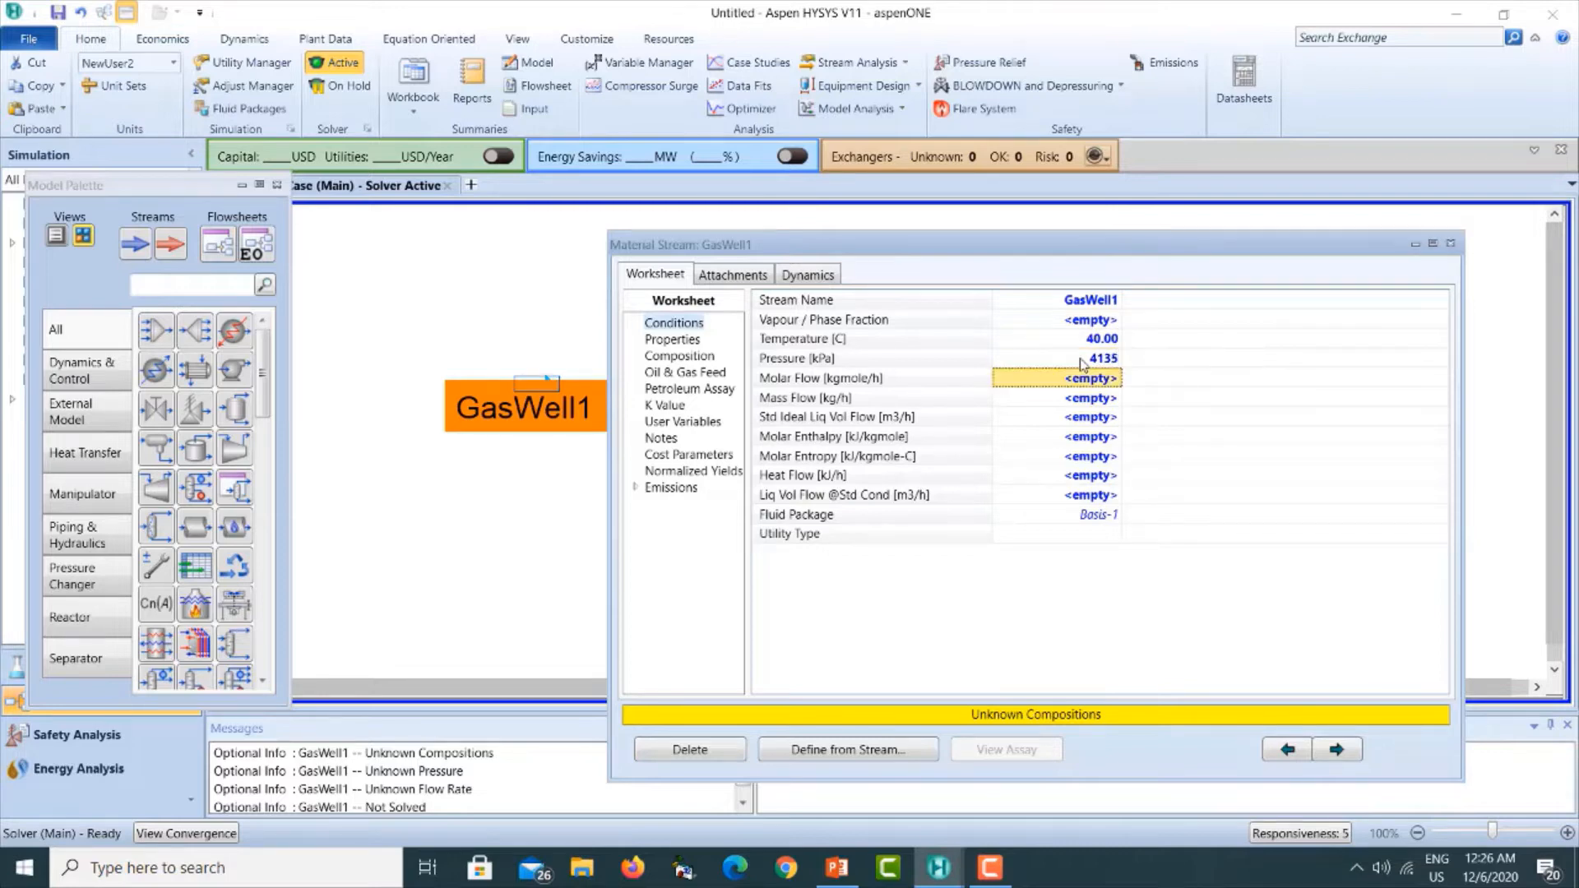
Check the well flow in the PowerPoint table and set GasWell1's molar flow to 425 kgmole/h in HYSYS.
left_click(835, 869)
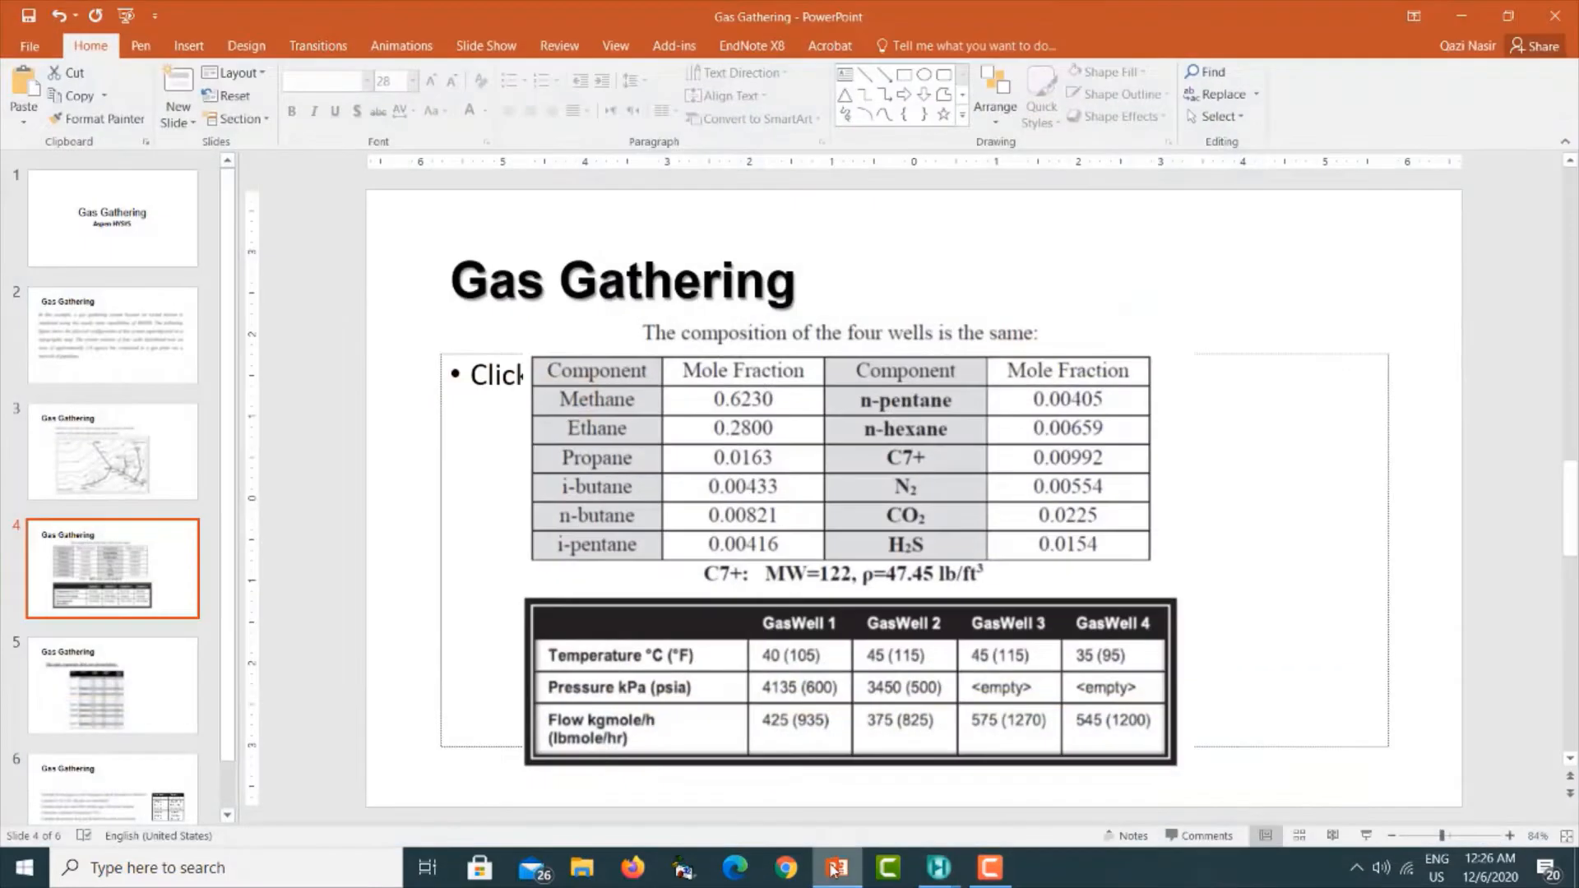
left_click(835, 868)
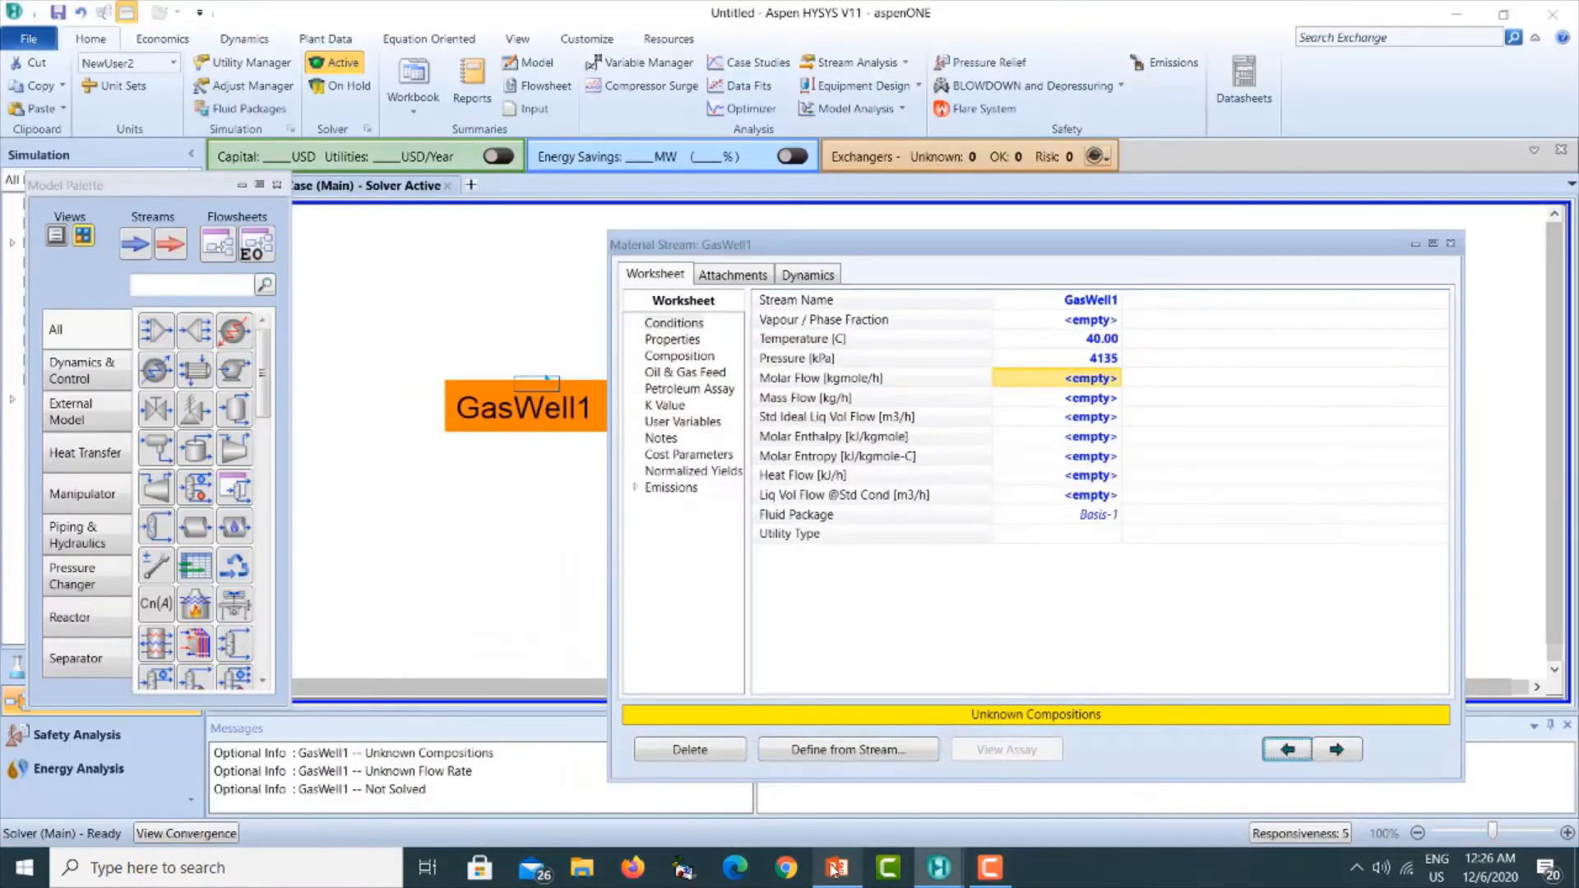
left_click(835, 869)
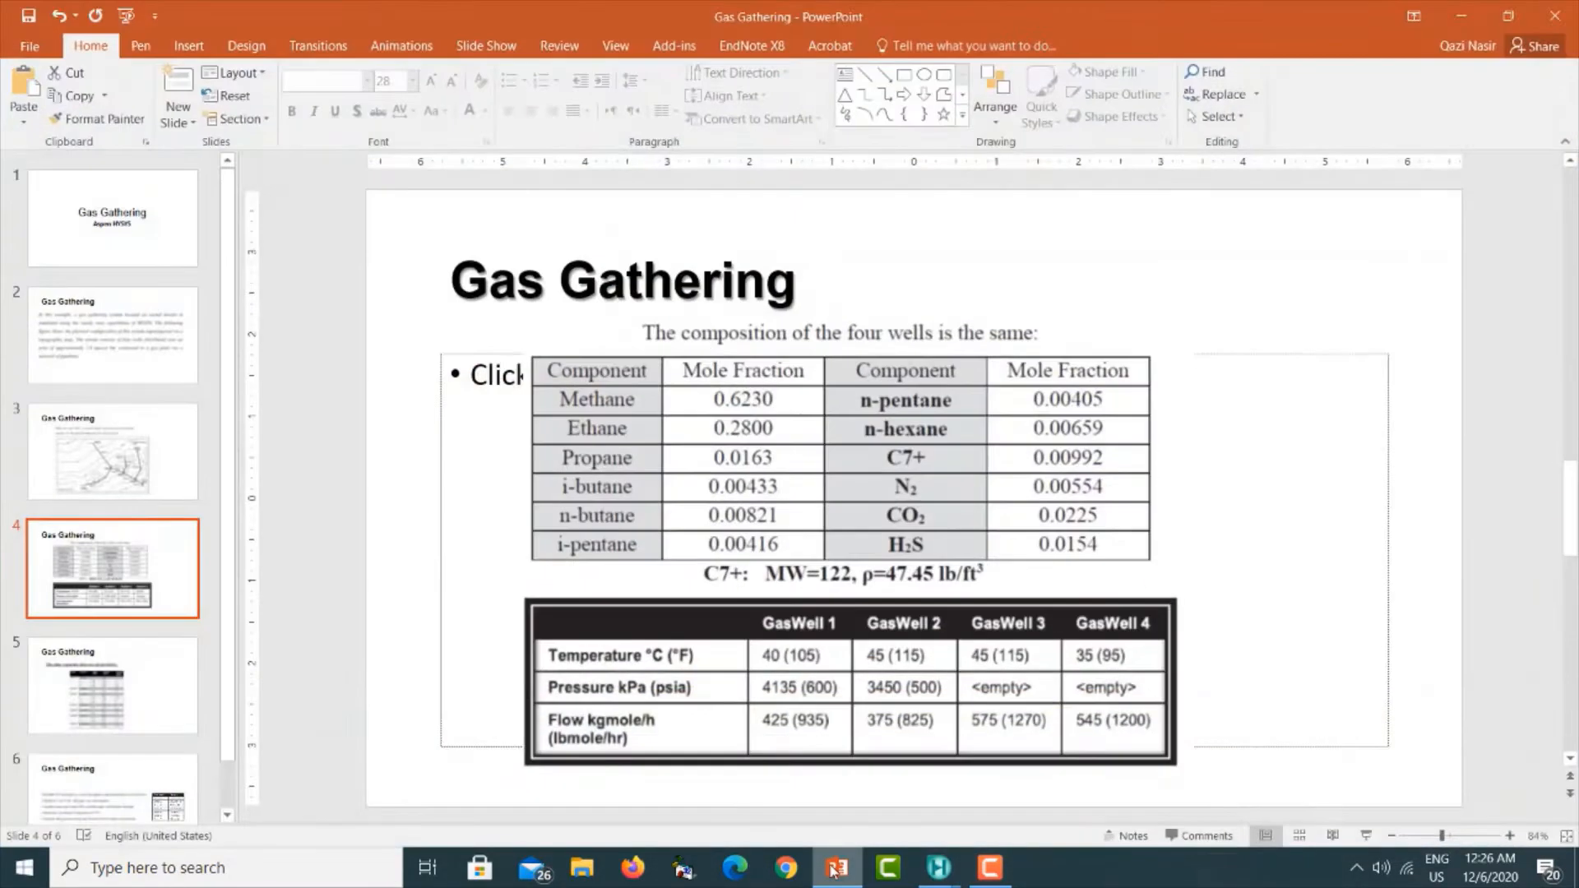
left_click(835, 869)
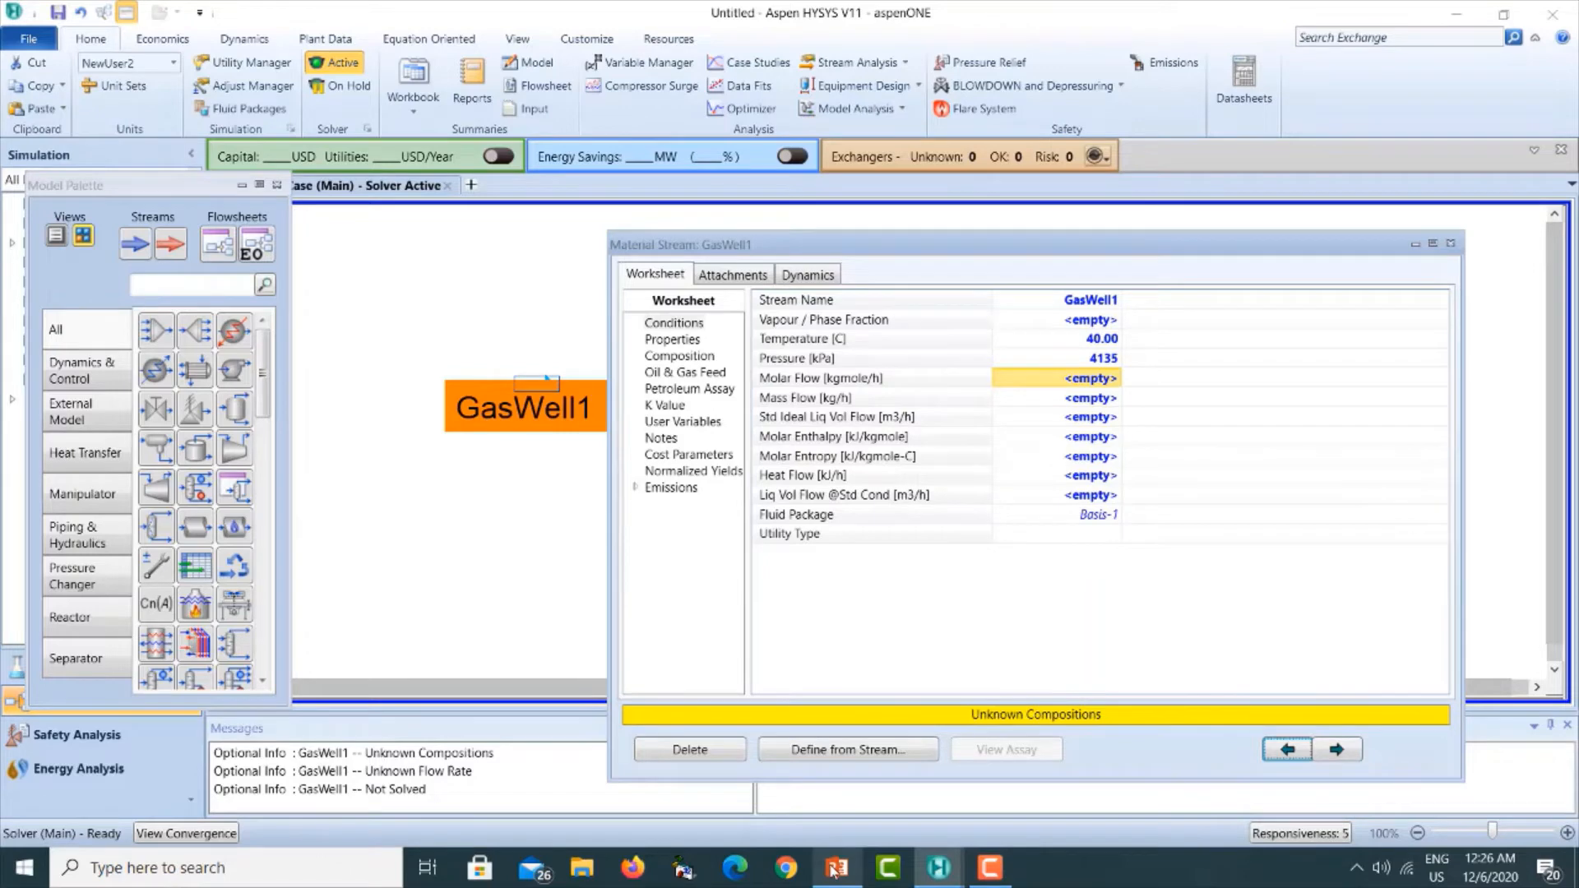
left_click(1095, 382)
type("425")
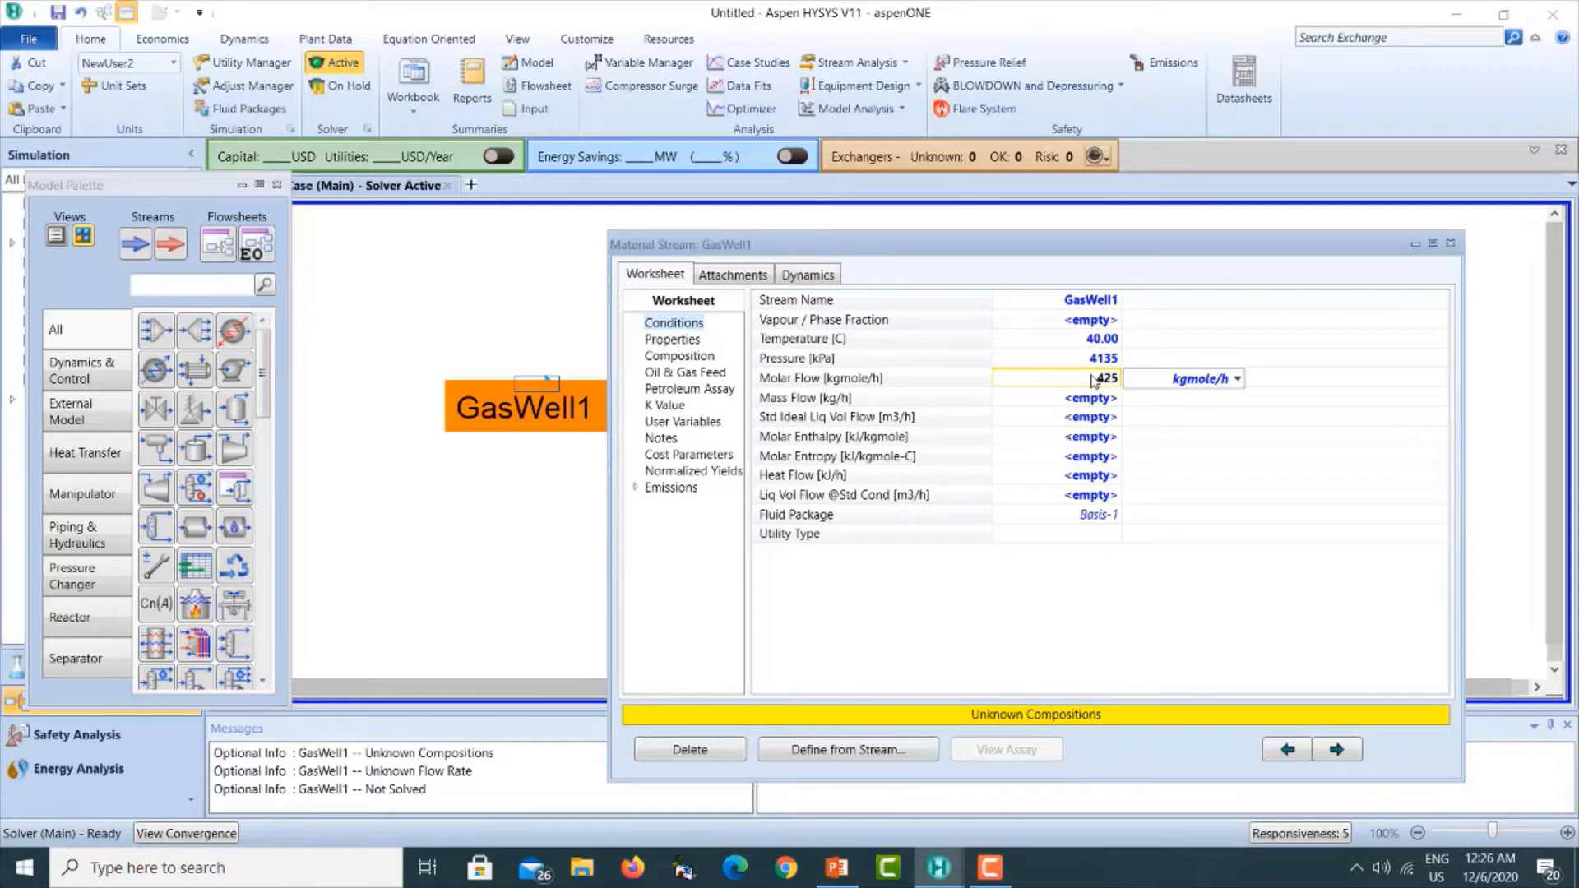
key("Return")
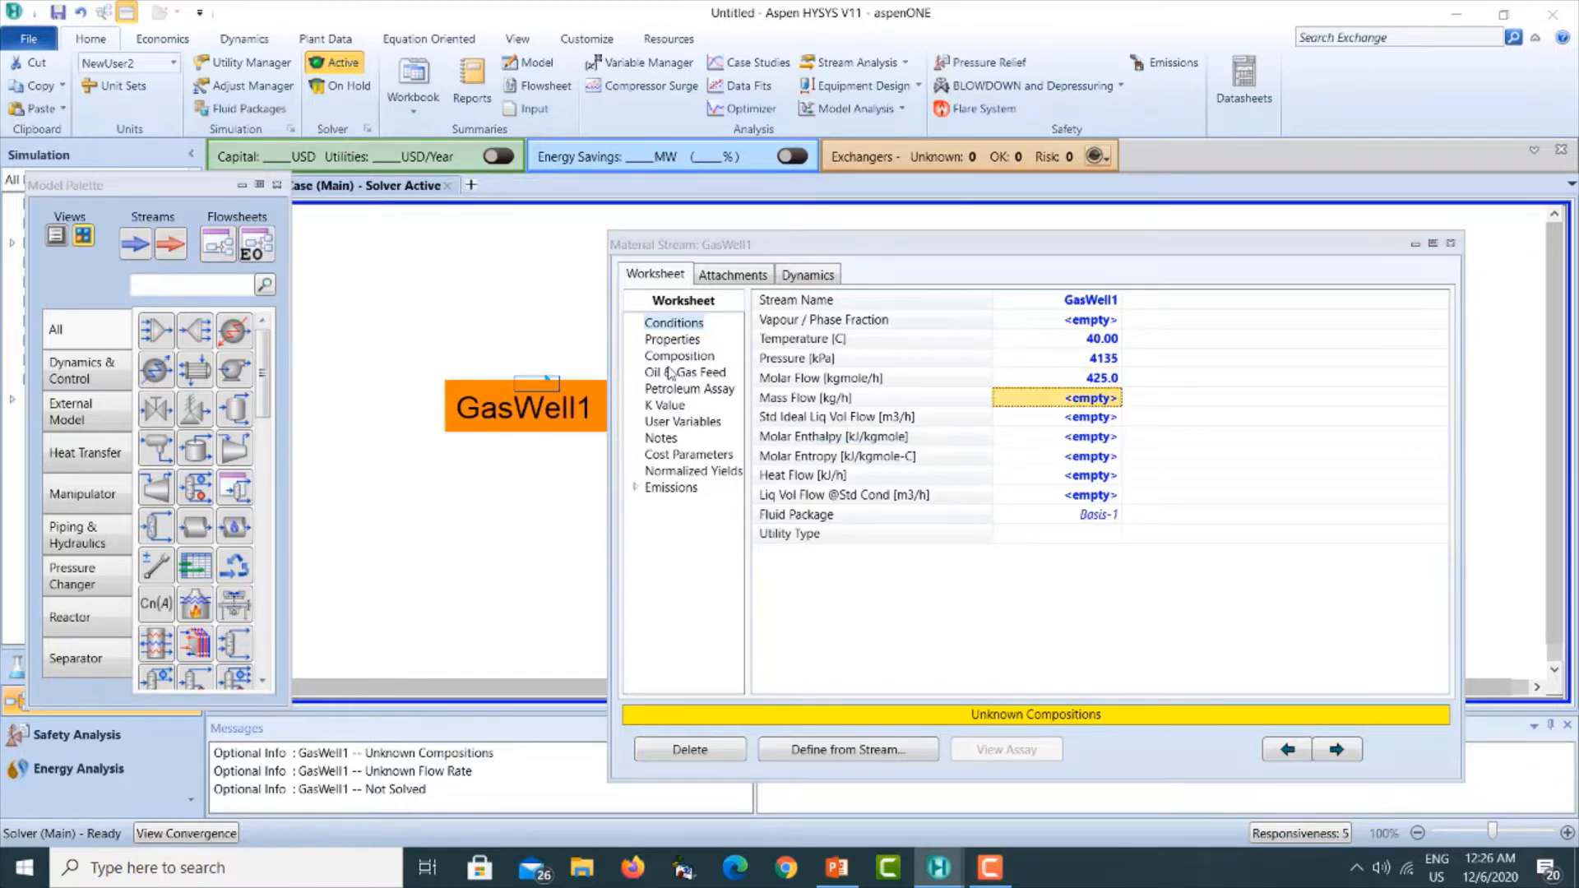
Open GasWell1's composition for editing and enter mole fractions of 0.6230 for Methane and 0.2800 for Ethane.
left_click(663, 356)
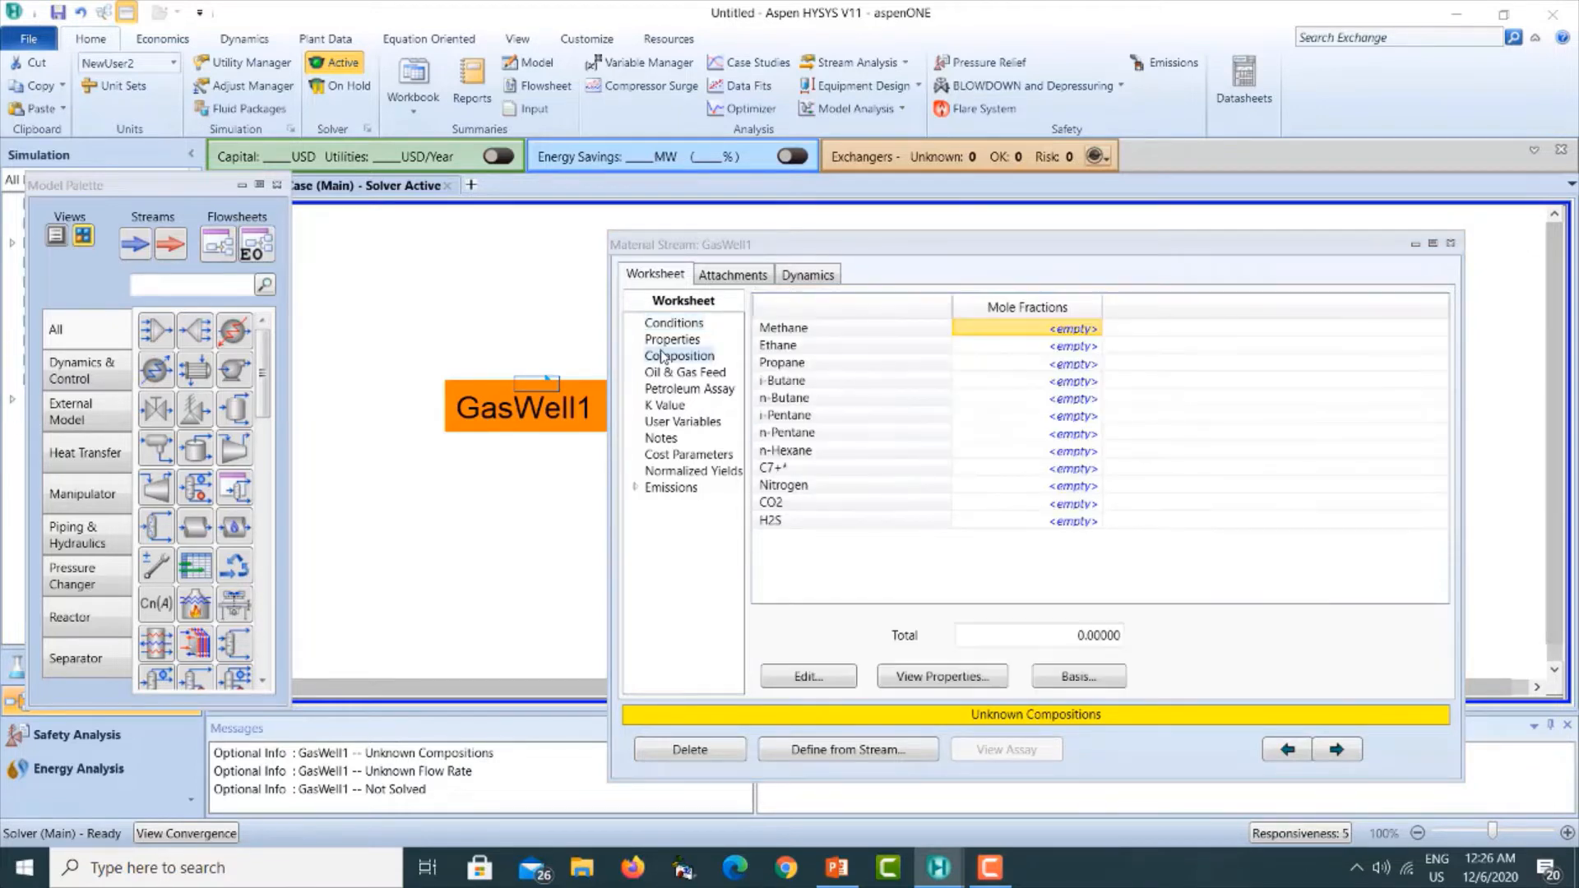
left_click(809, 676)
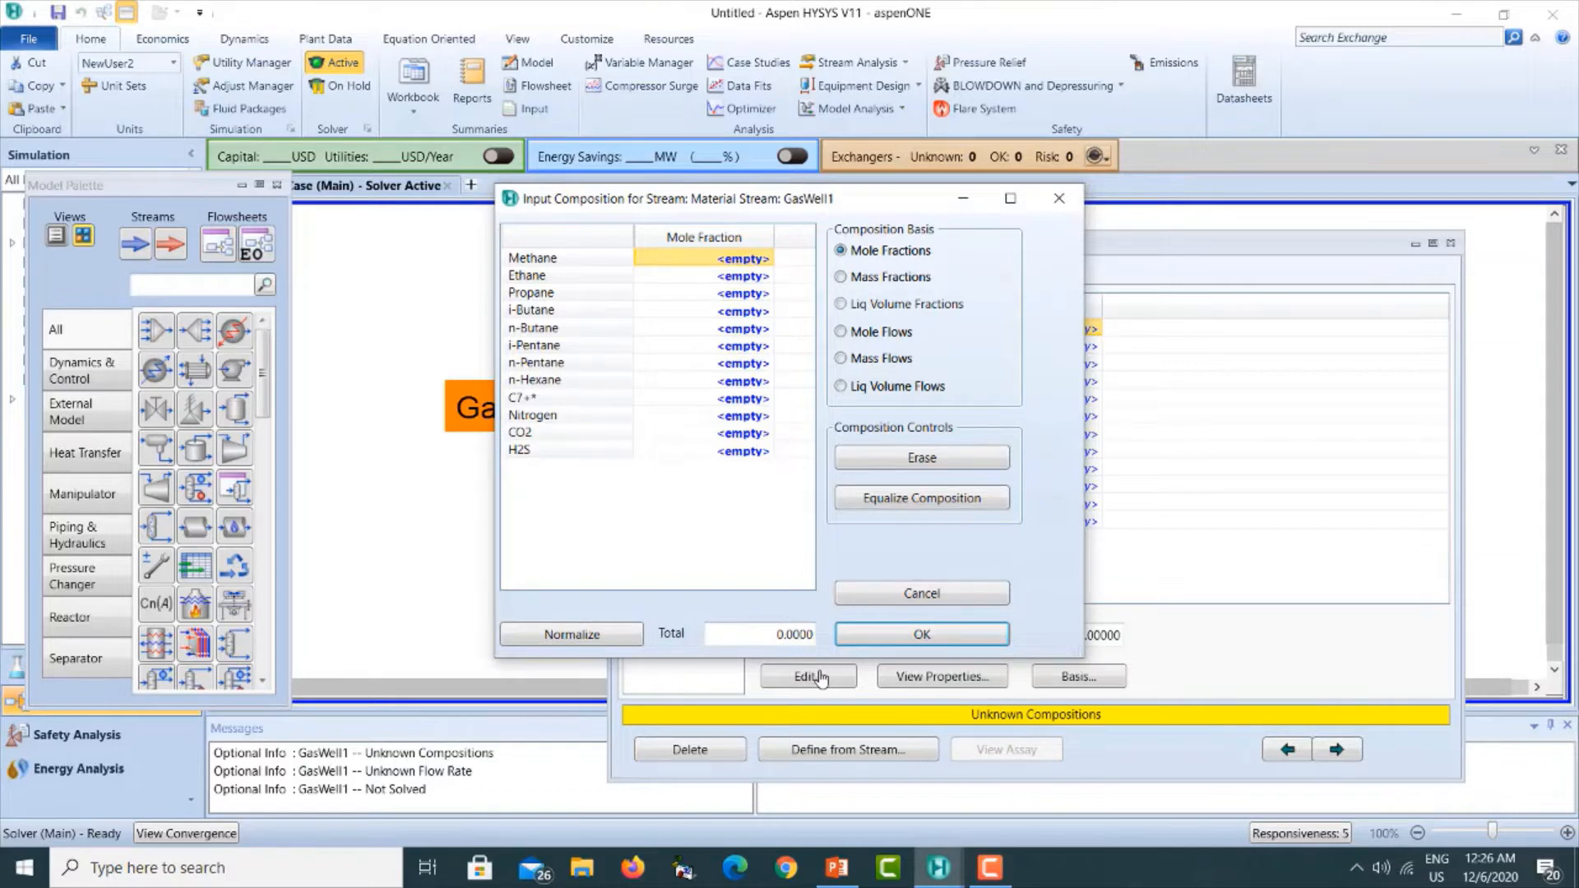
left_click(747, 263)
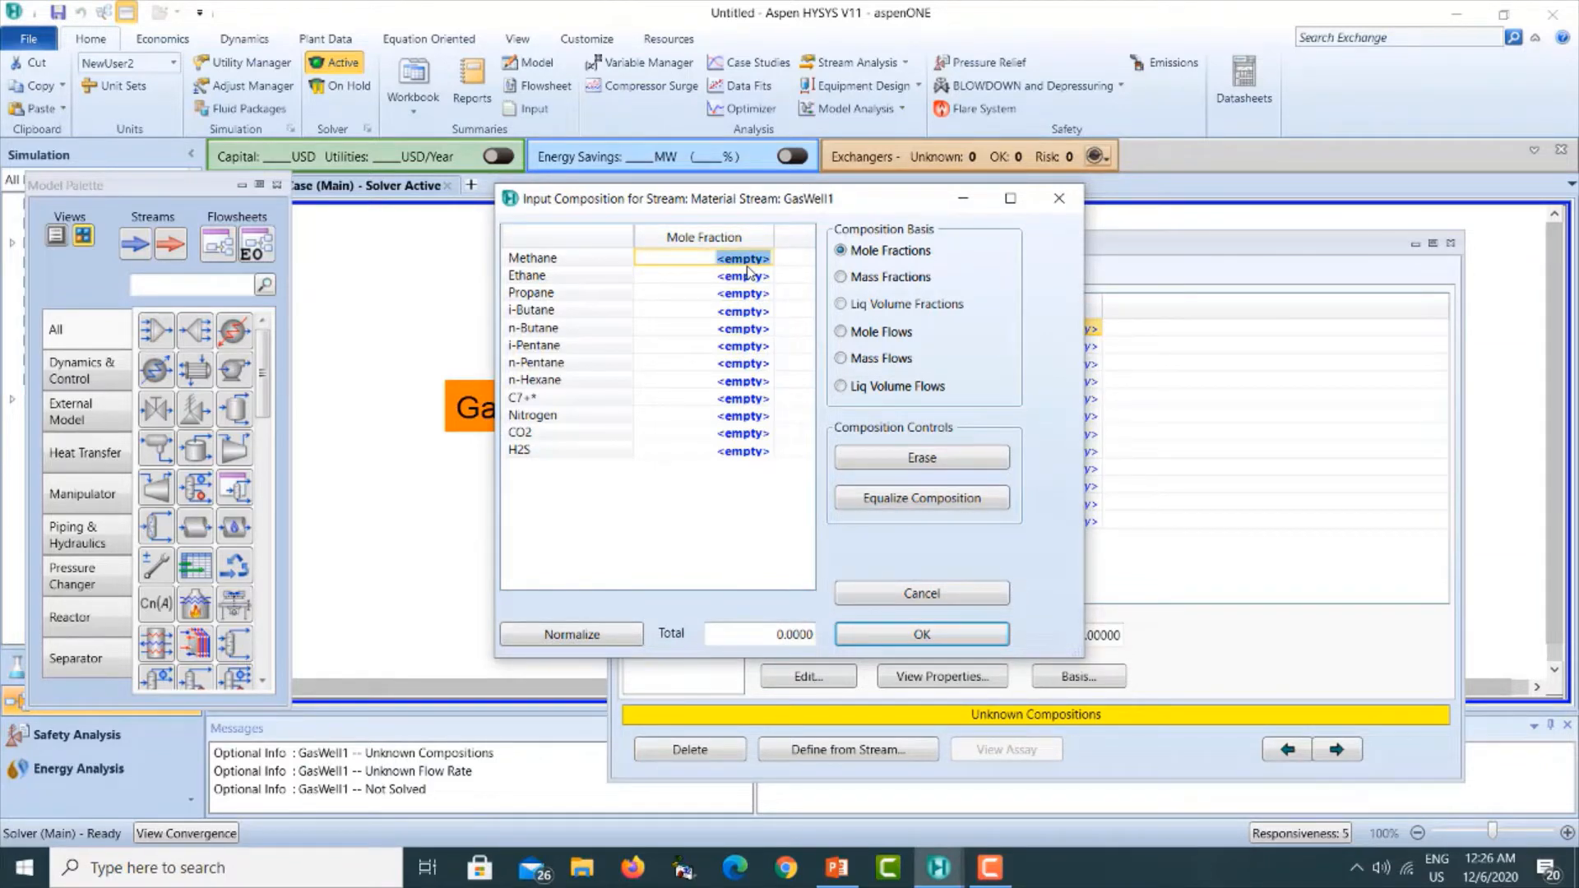
type("0.6230")
key("Return")
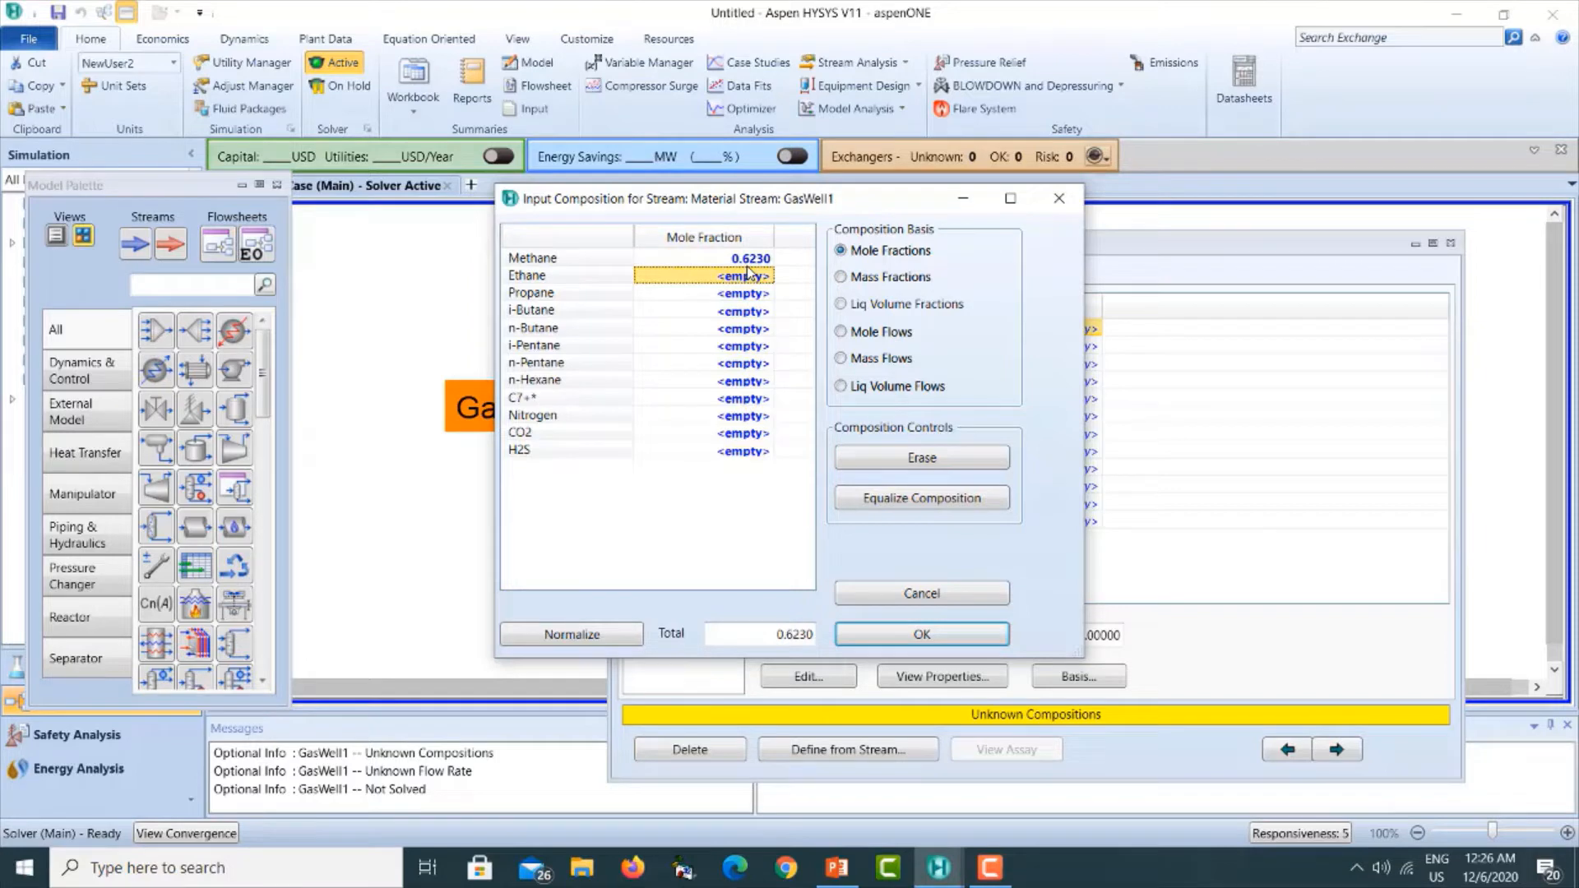
type("0.")
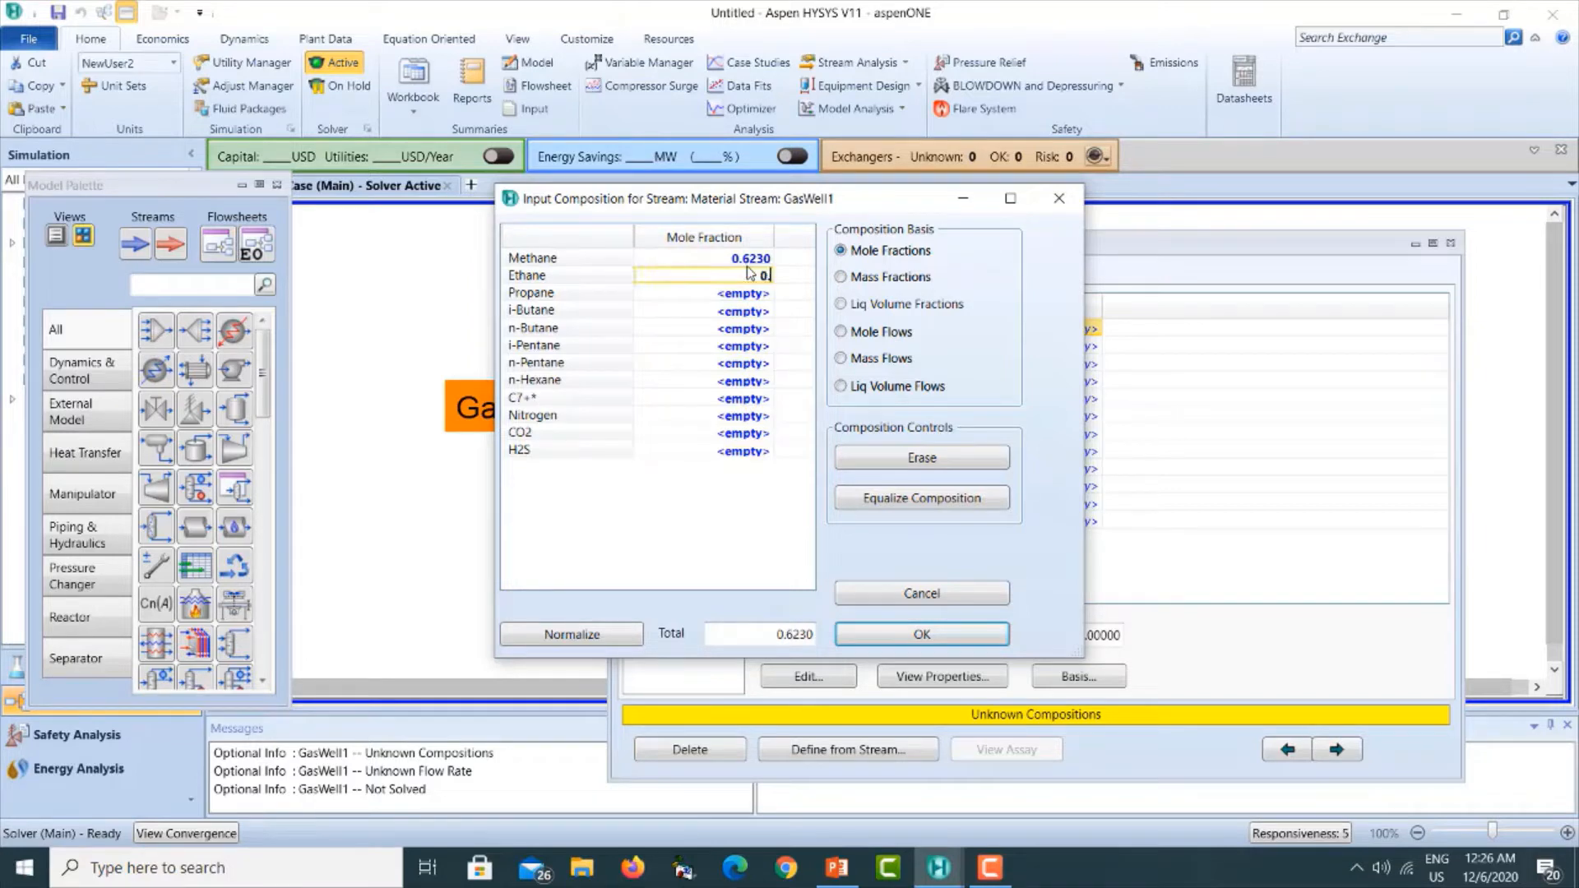
type("2800")
key("Return")
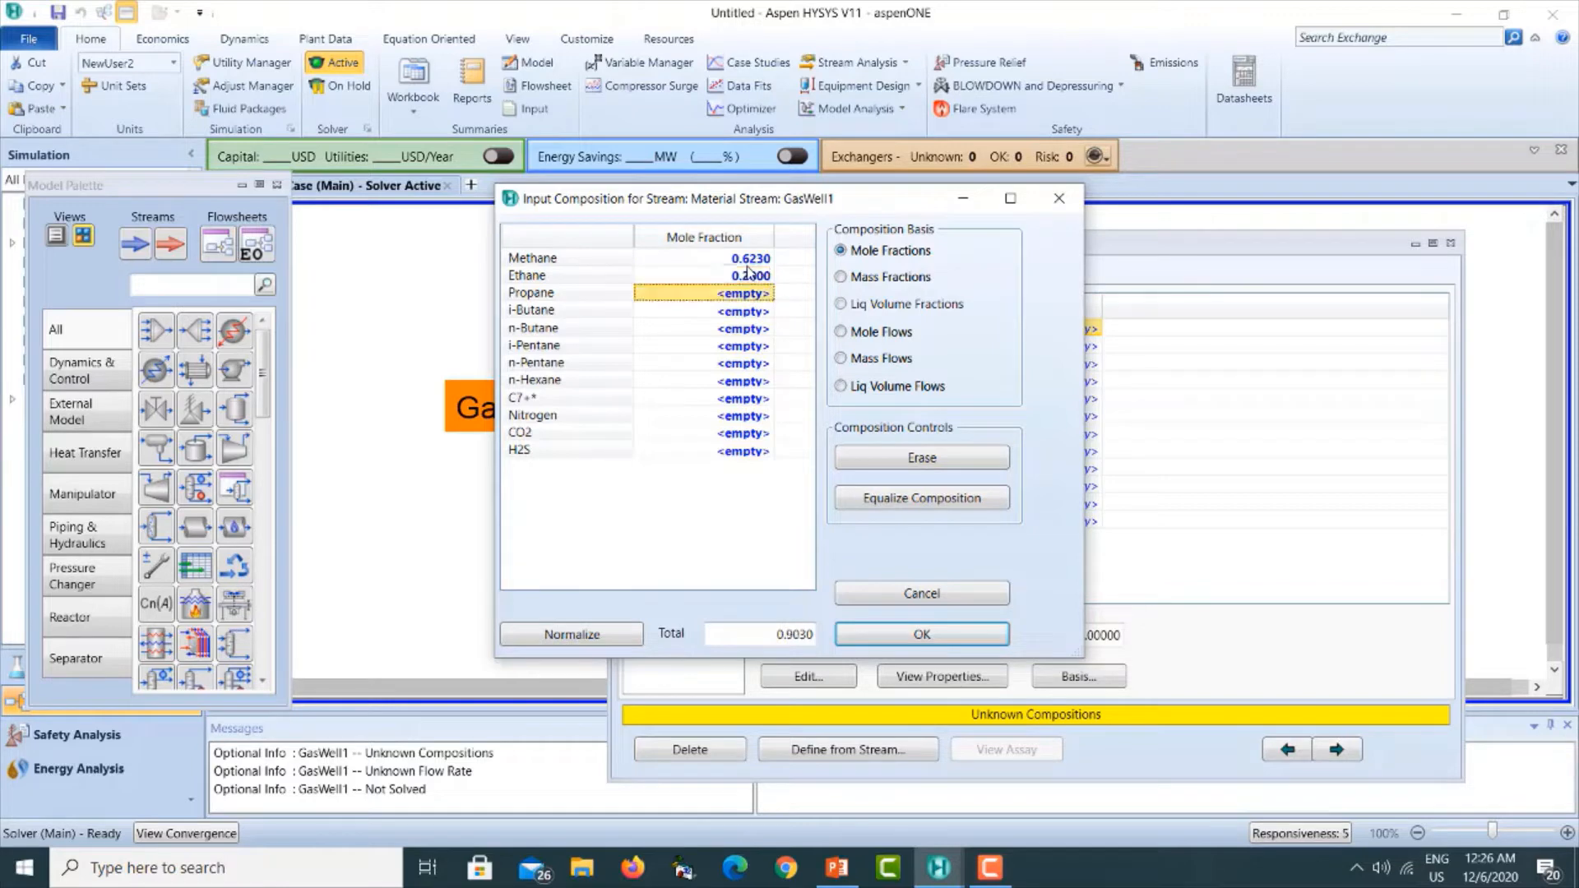
Enter GasWell1 mole fractions of 0.0163 for Propane, 0.0043 for i-Butane and 0.0082 for n-Butane.
type("0.0")
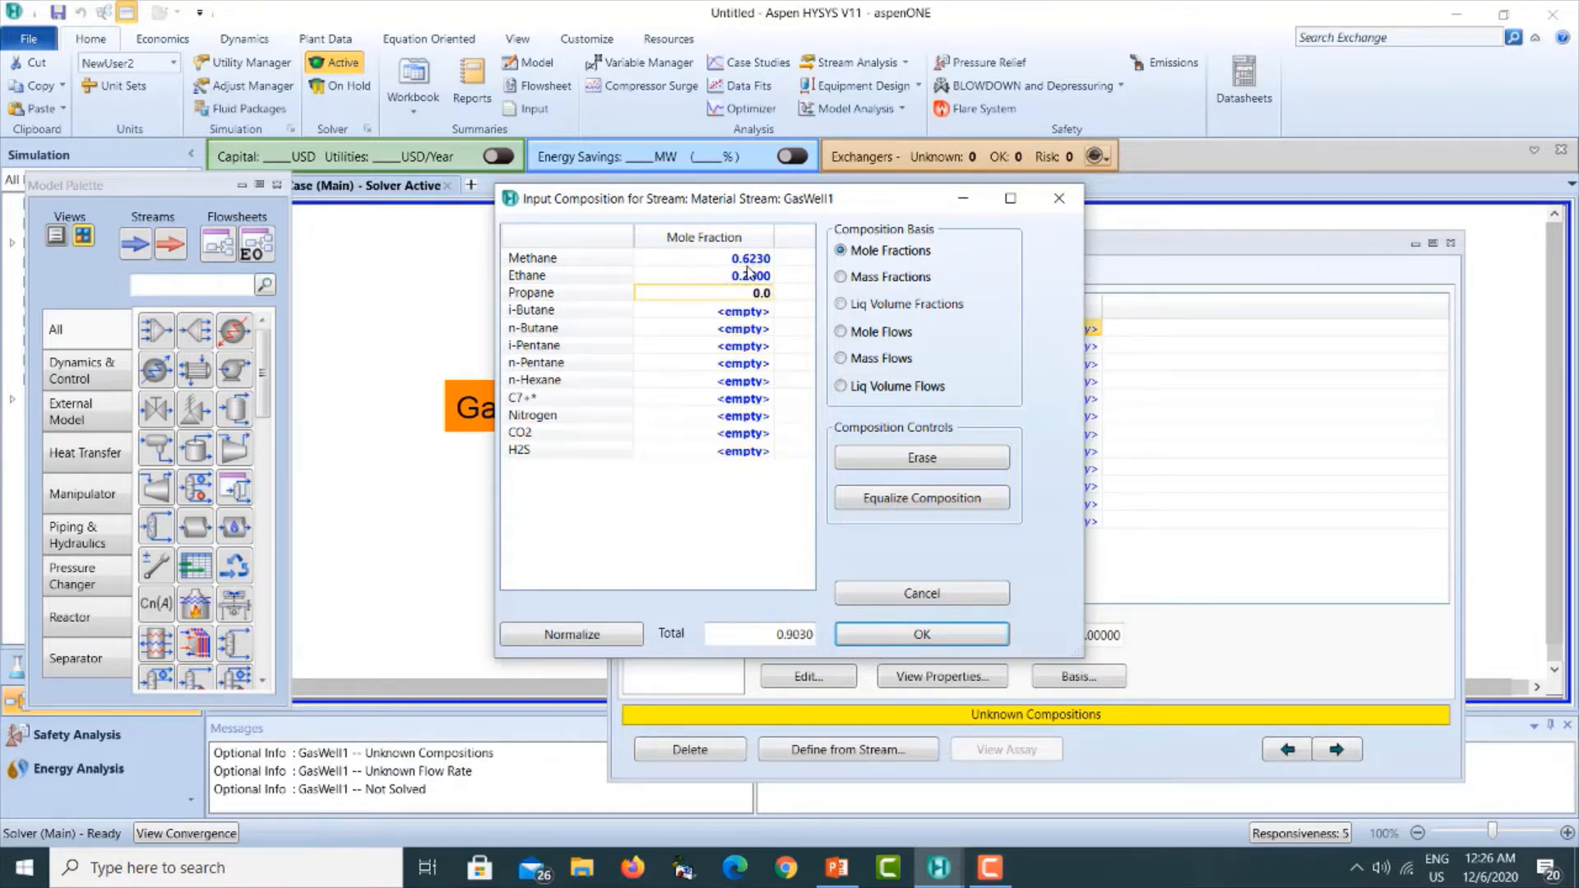
type("163")
key("Return")
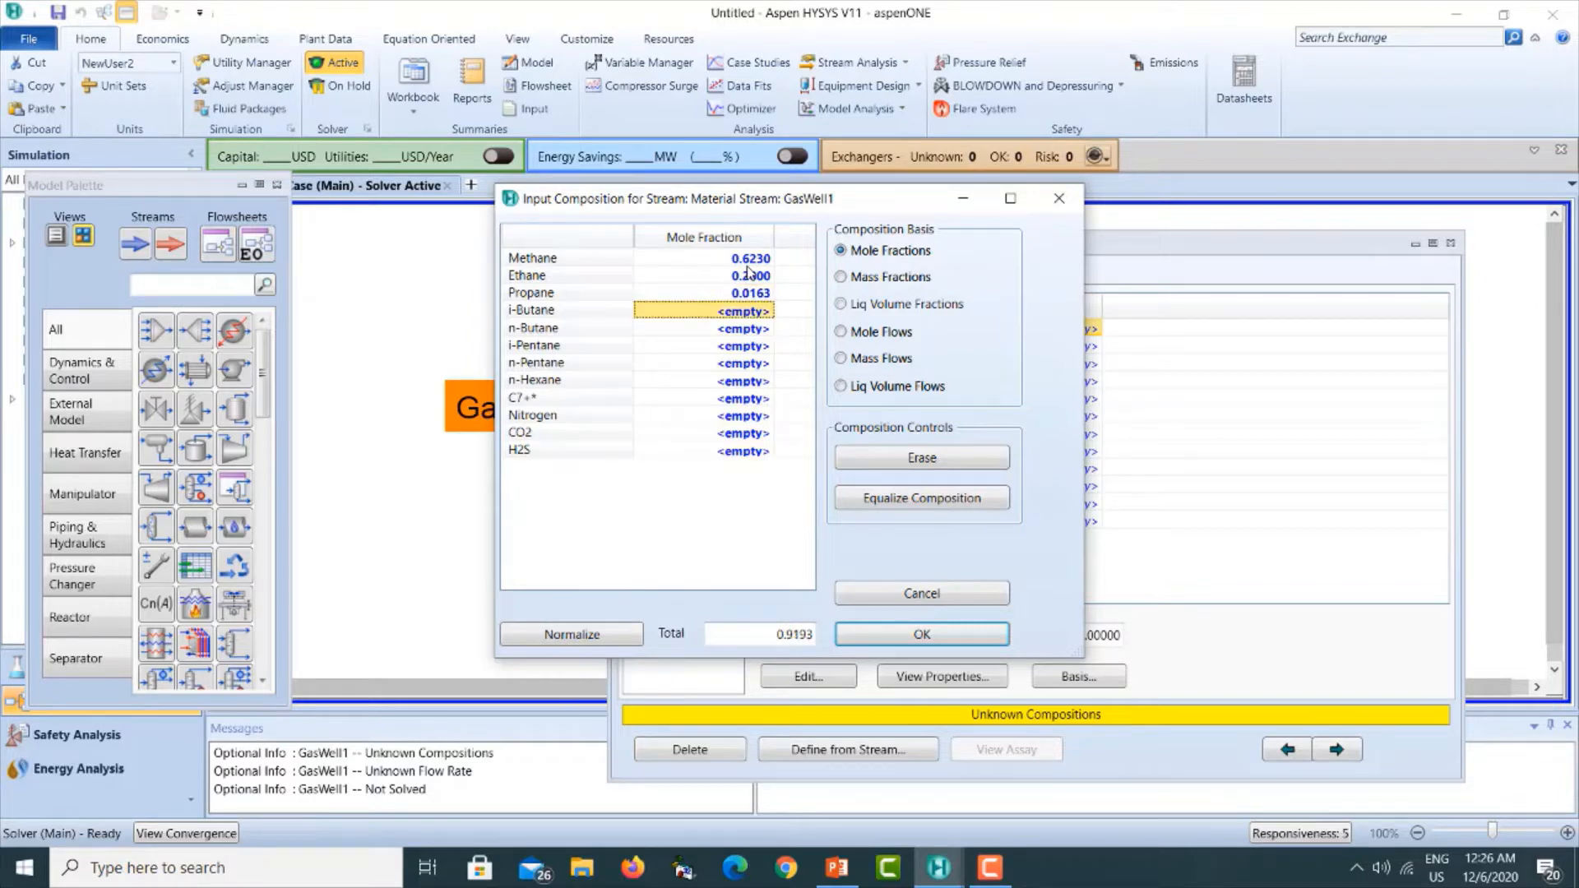
type("0.0043")
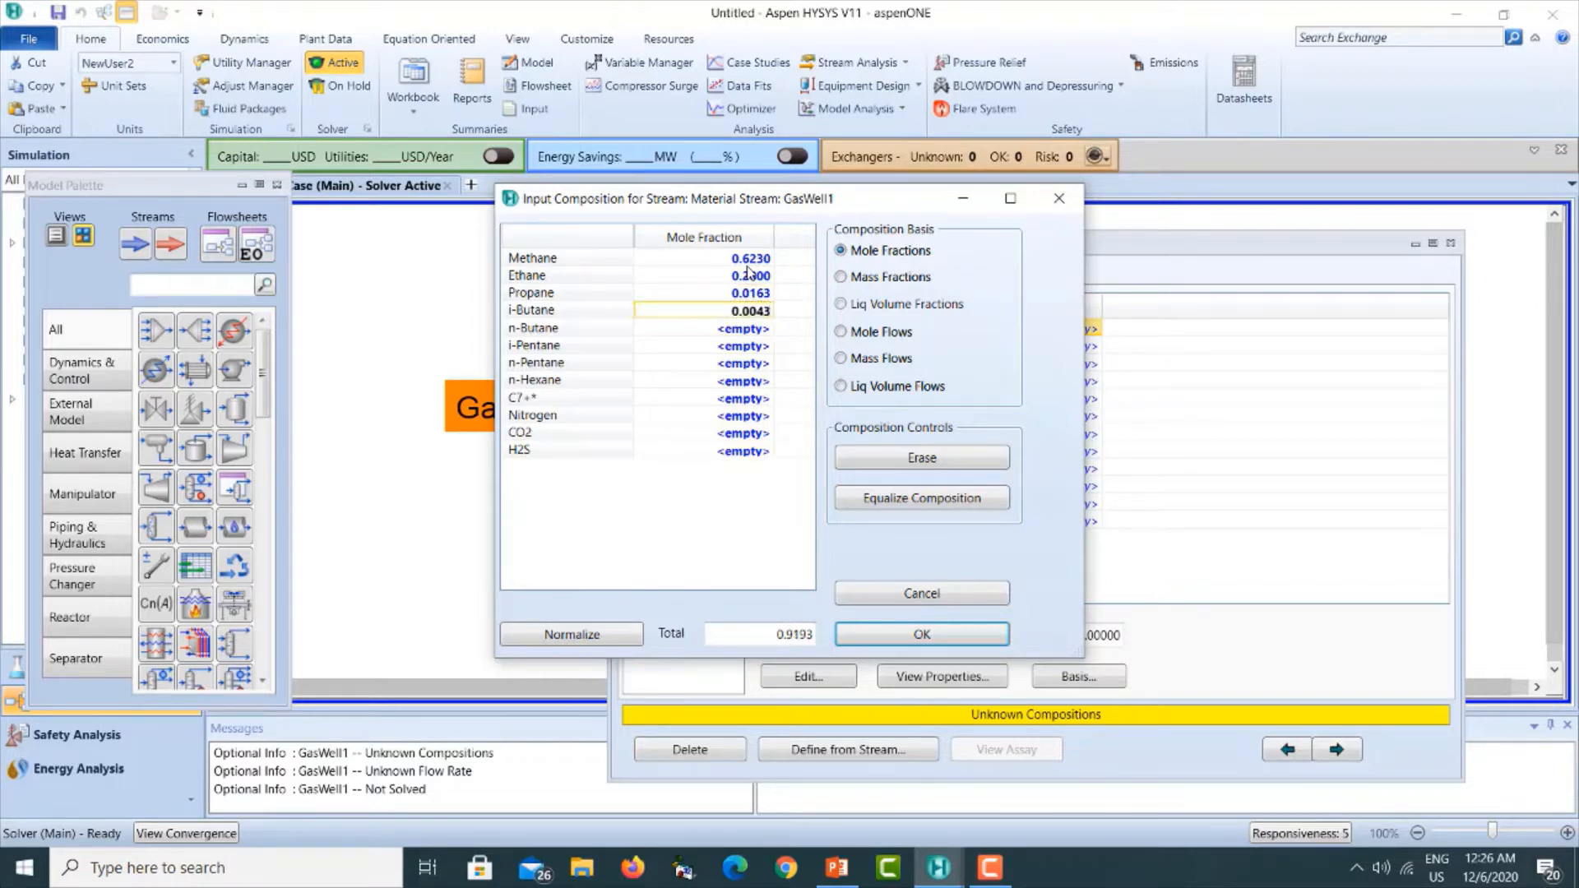
key("Return")
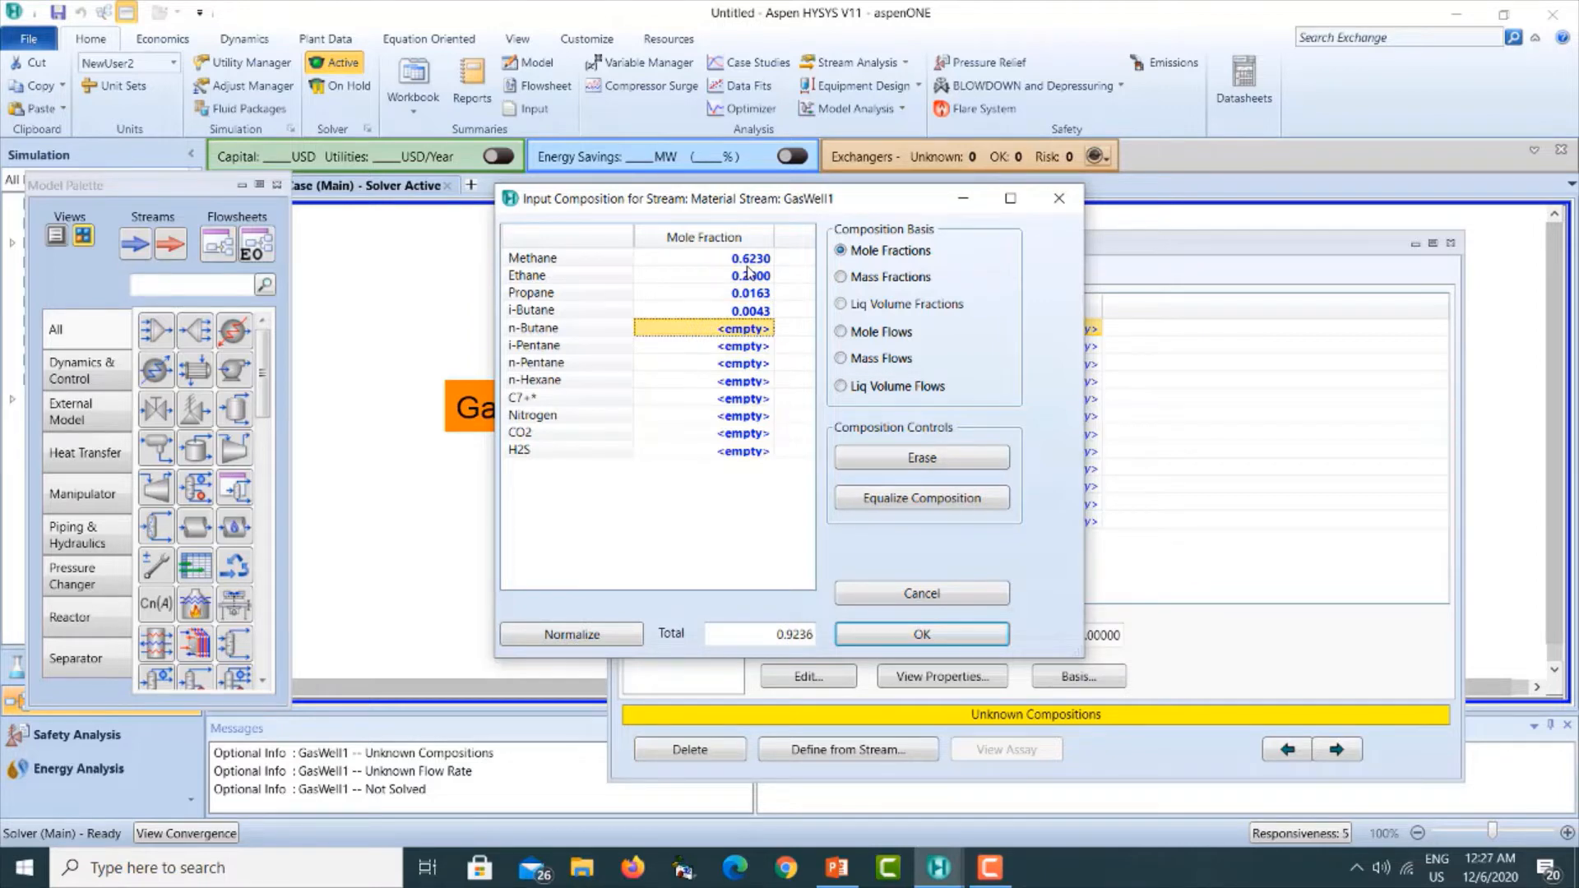
type("0.0082")
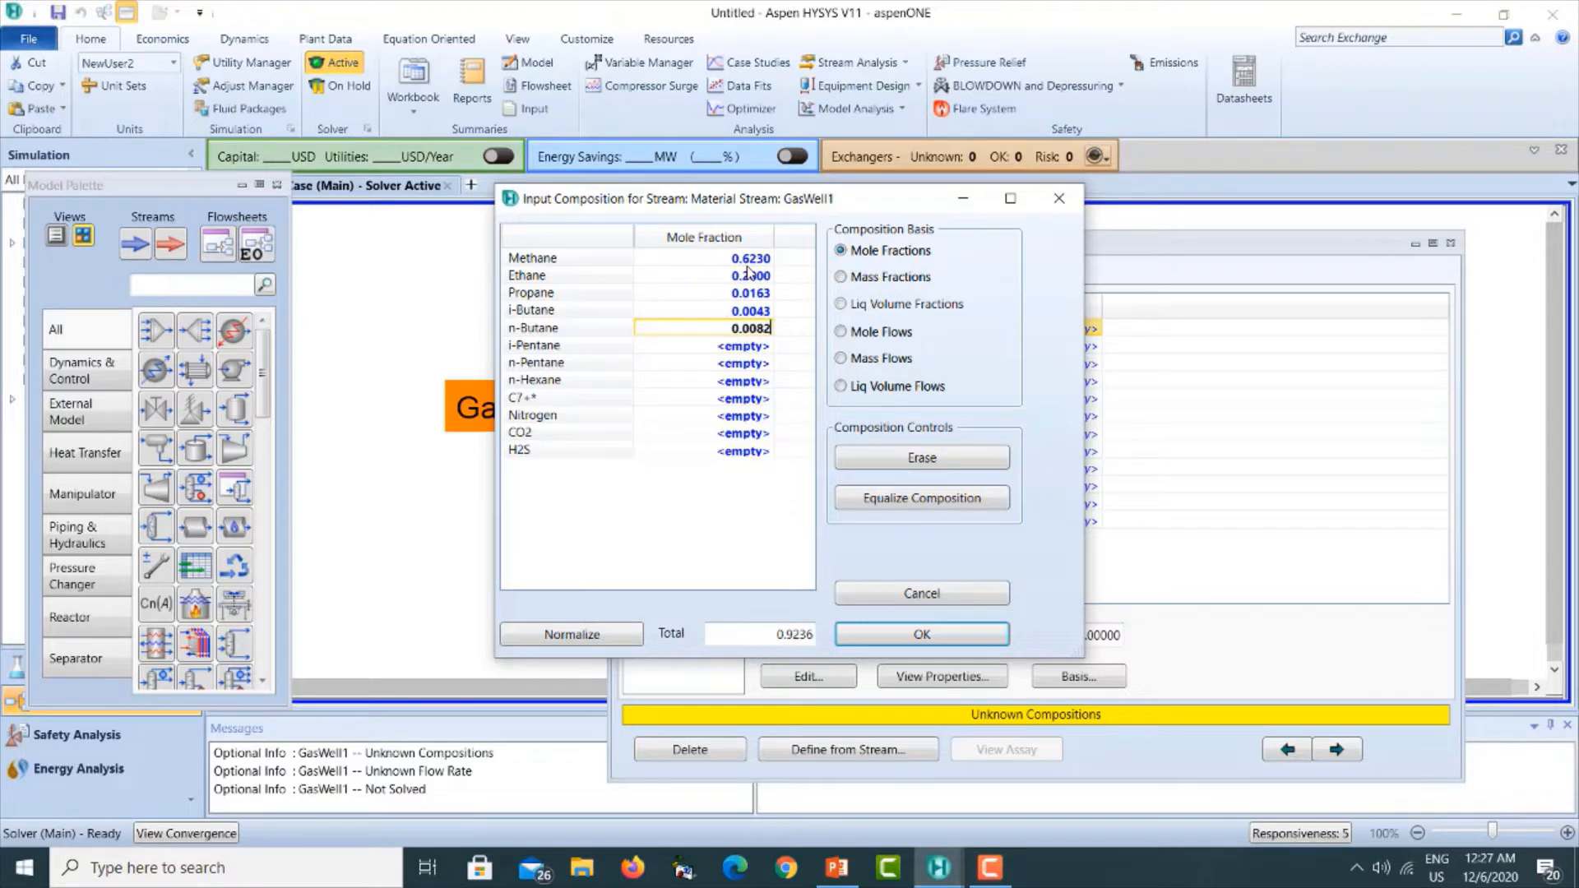
key("Return")
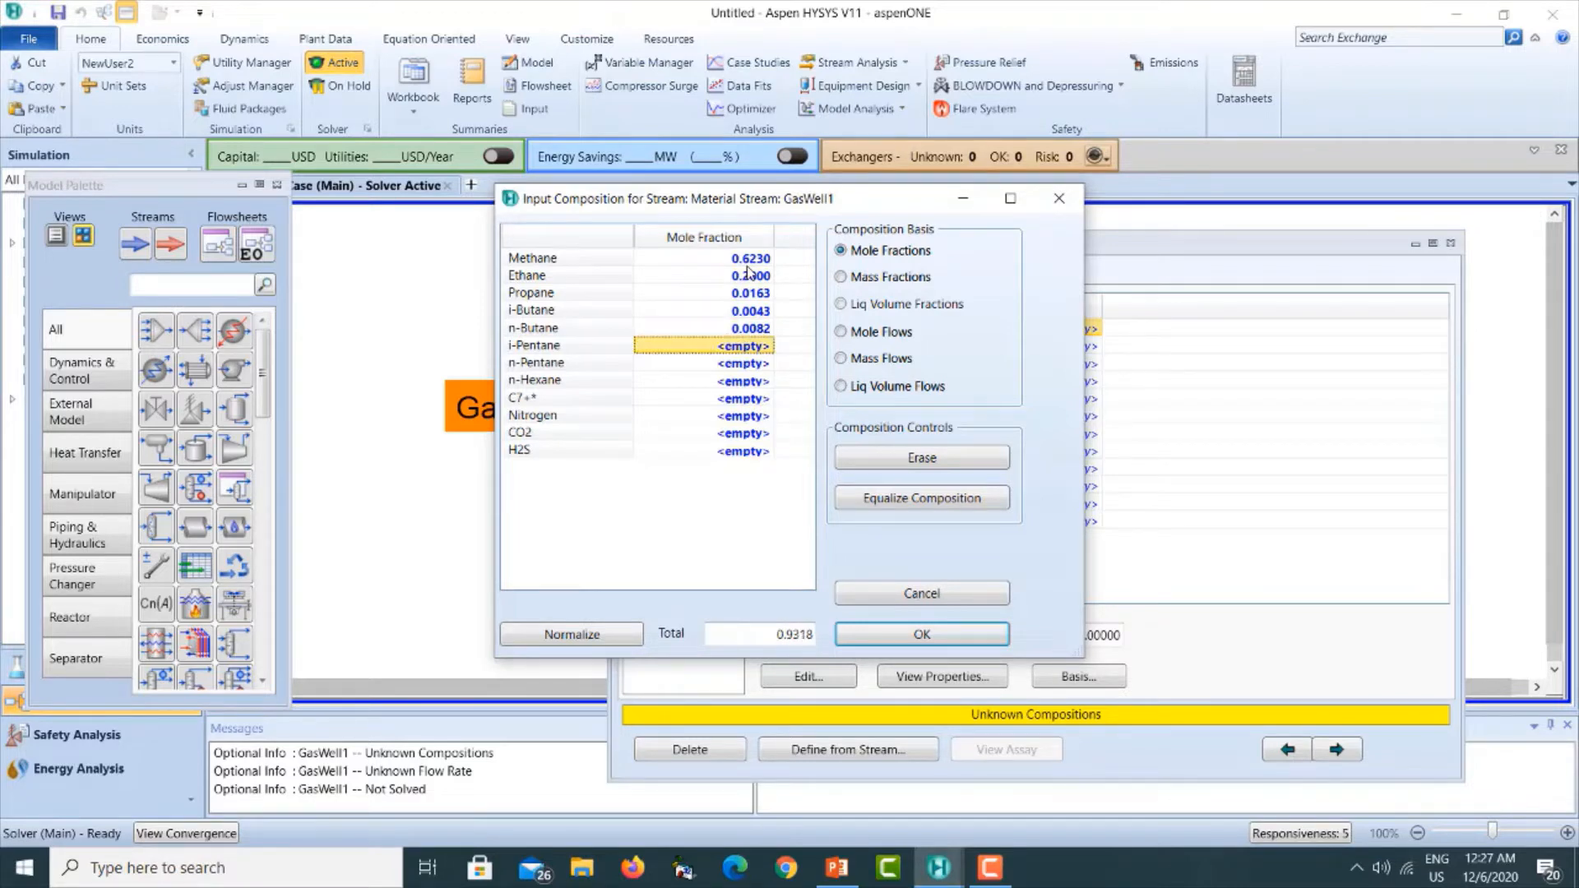
Enter GasWell1 mole fractions of 0.0042 for i-Pentane, 0.0040 for n-Pentane and 0.0066 for n-Hexane.
type("0.0042")
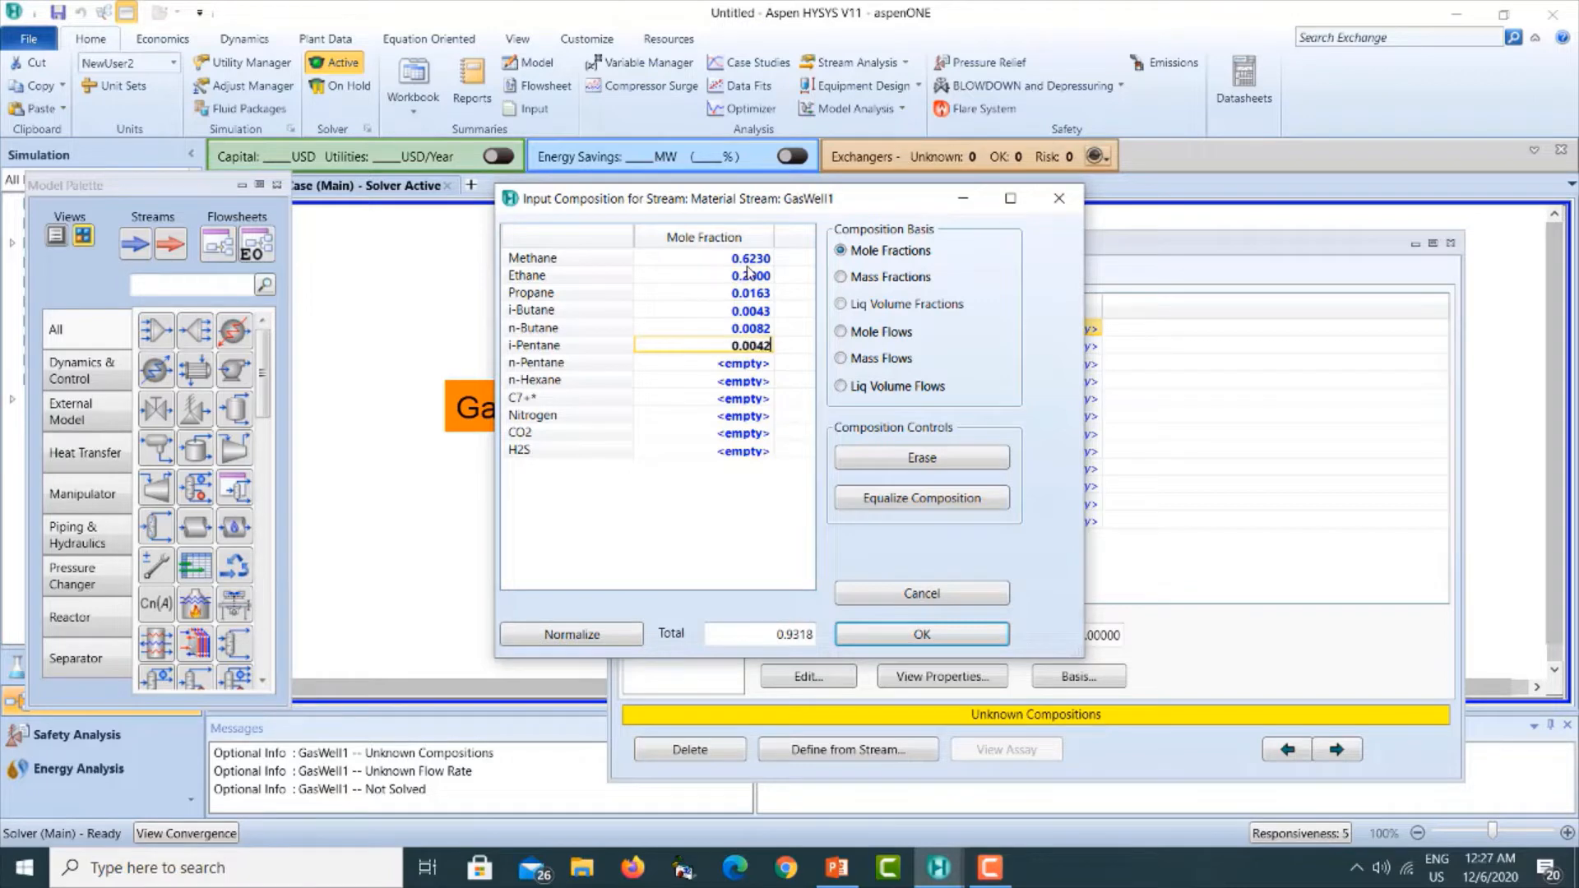
key("Return")
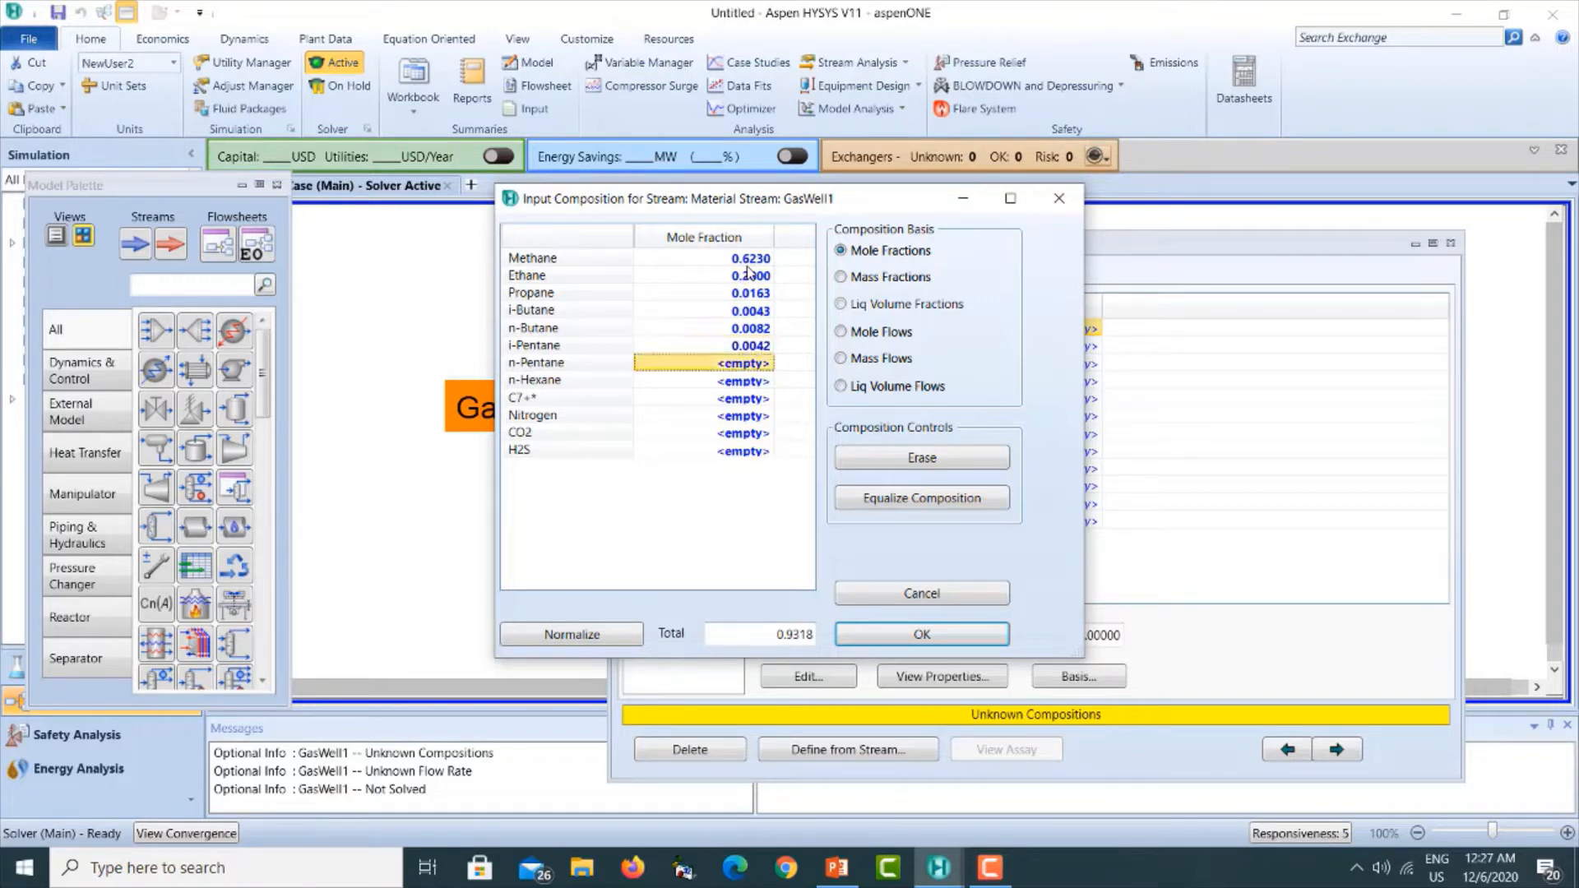
type("0.0040")
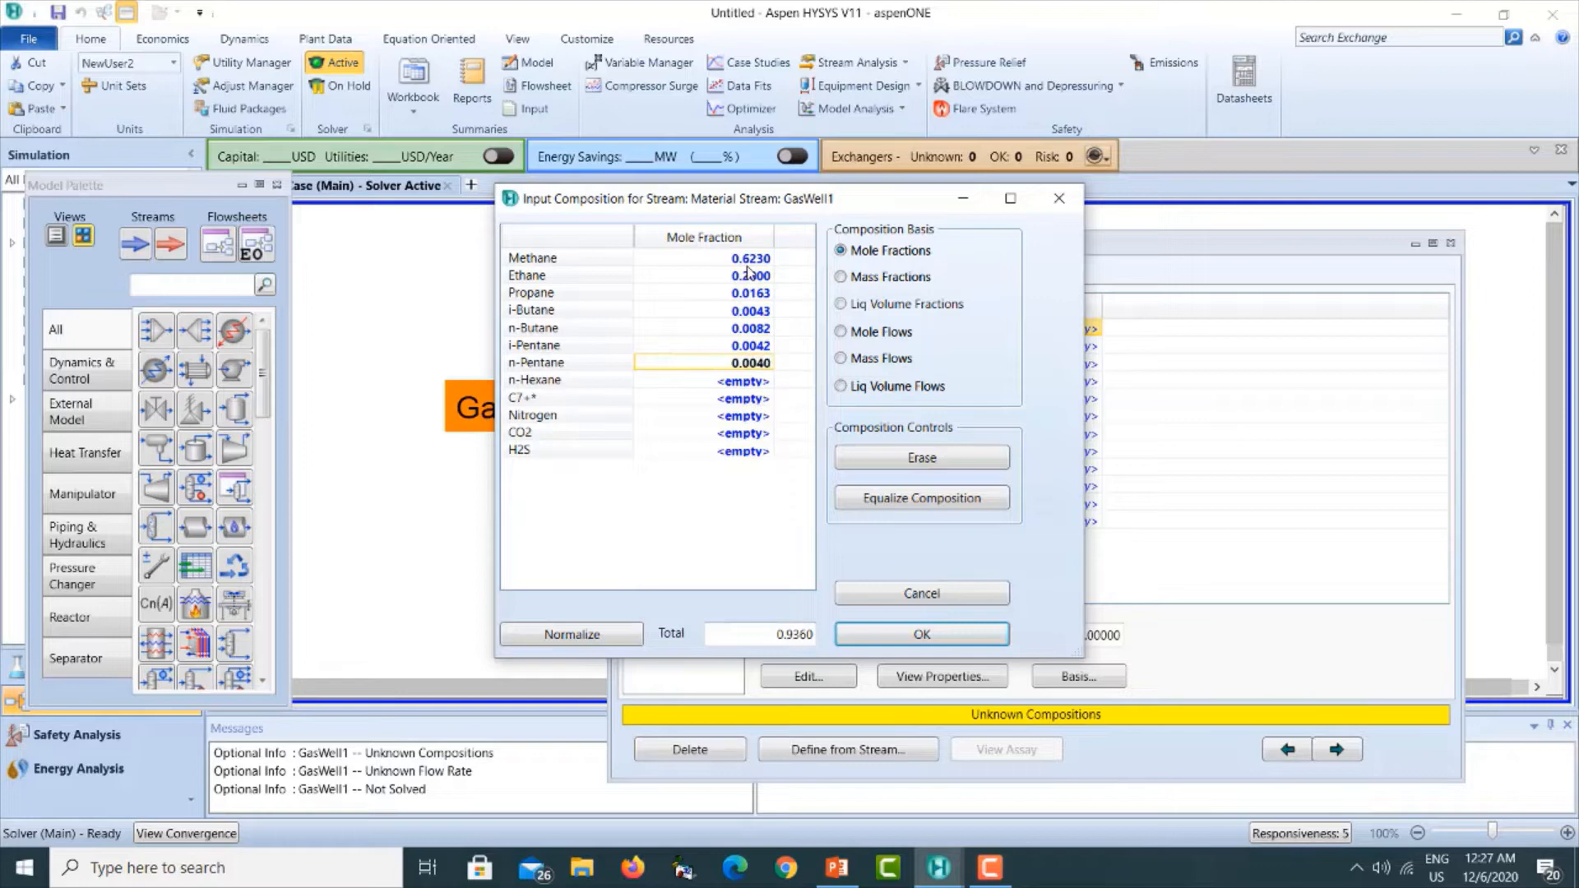
key("Return")
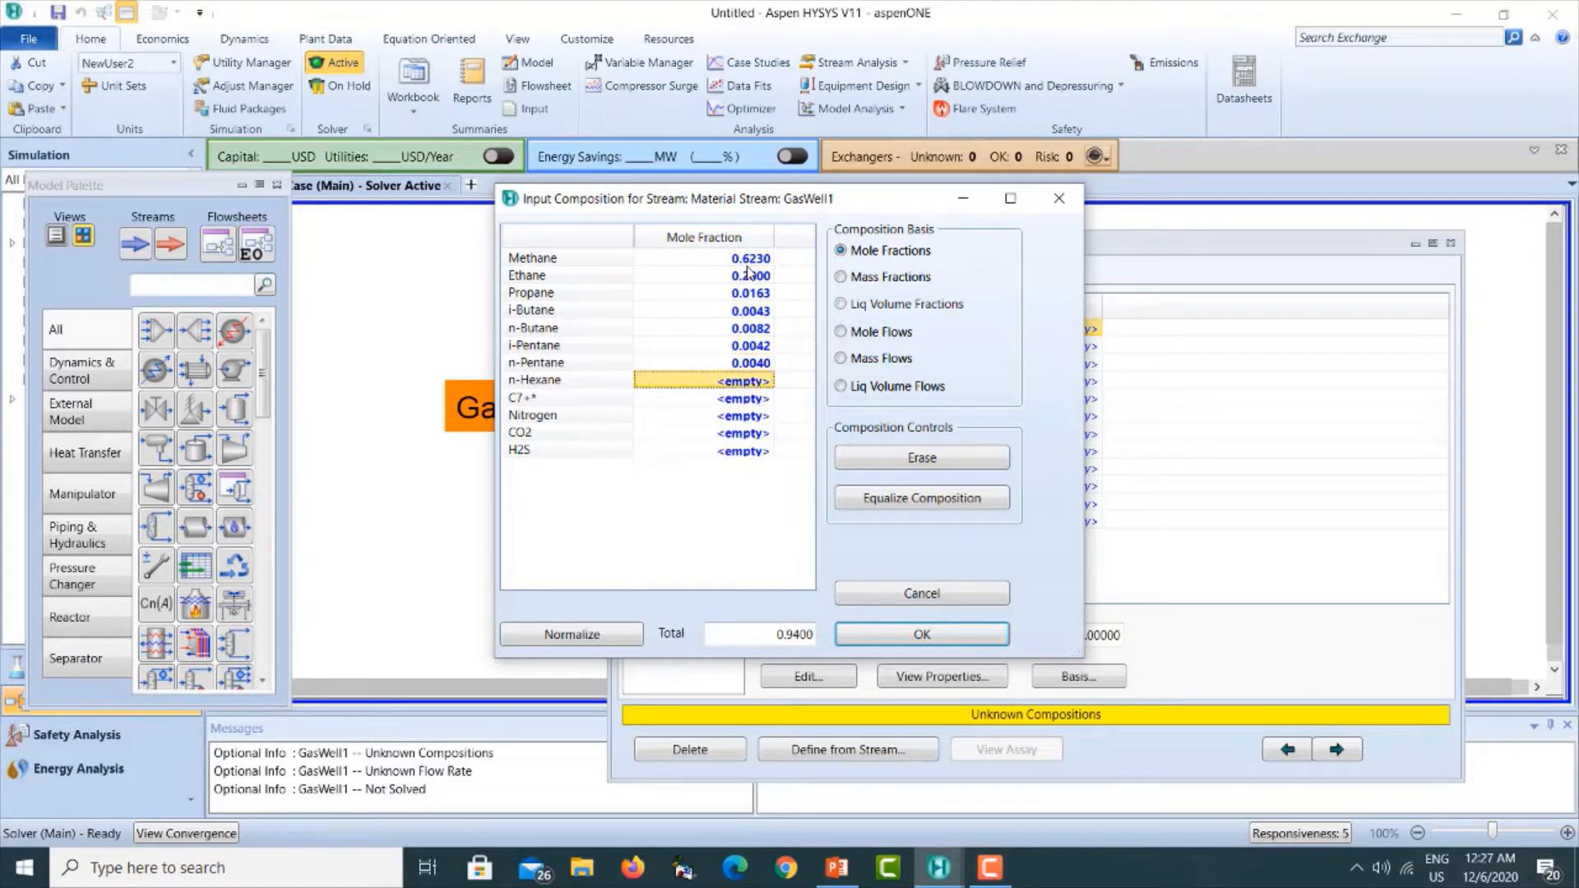
type("0.0066")
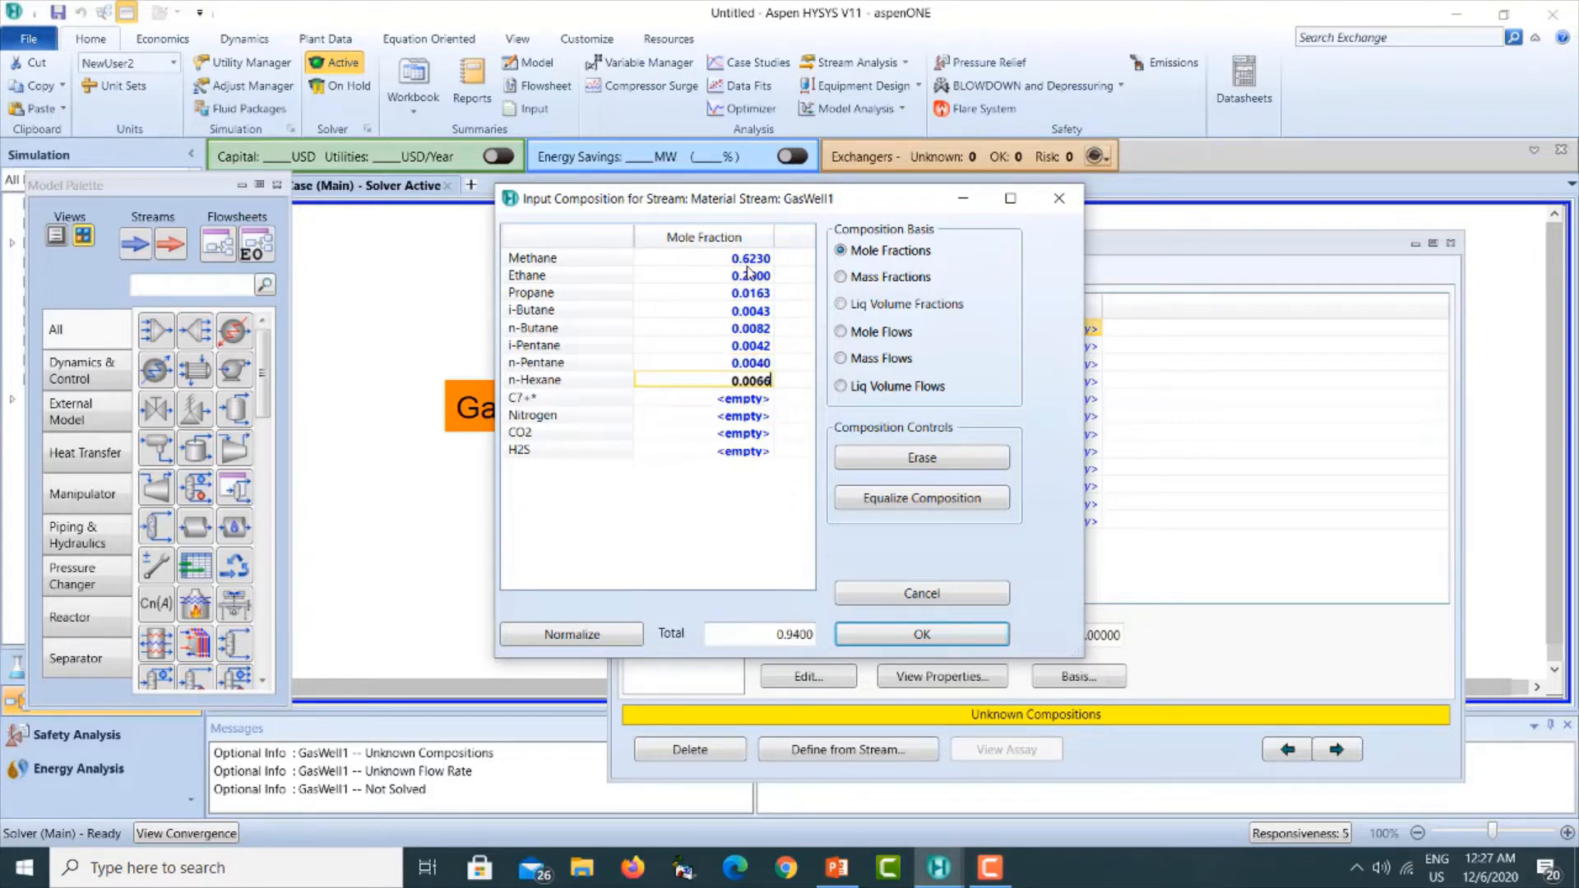
key("Return")
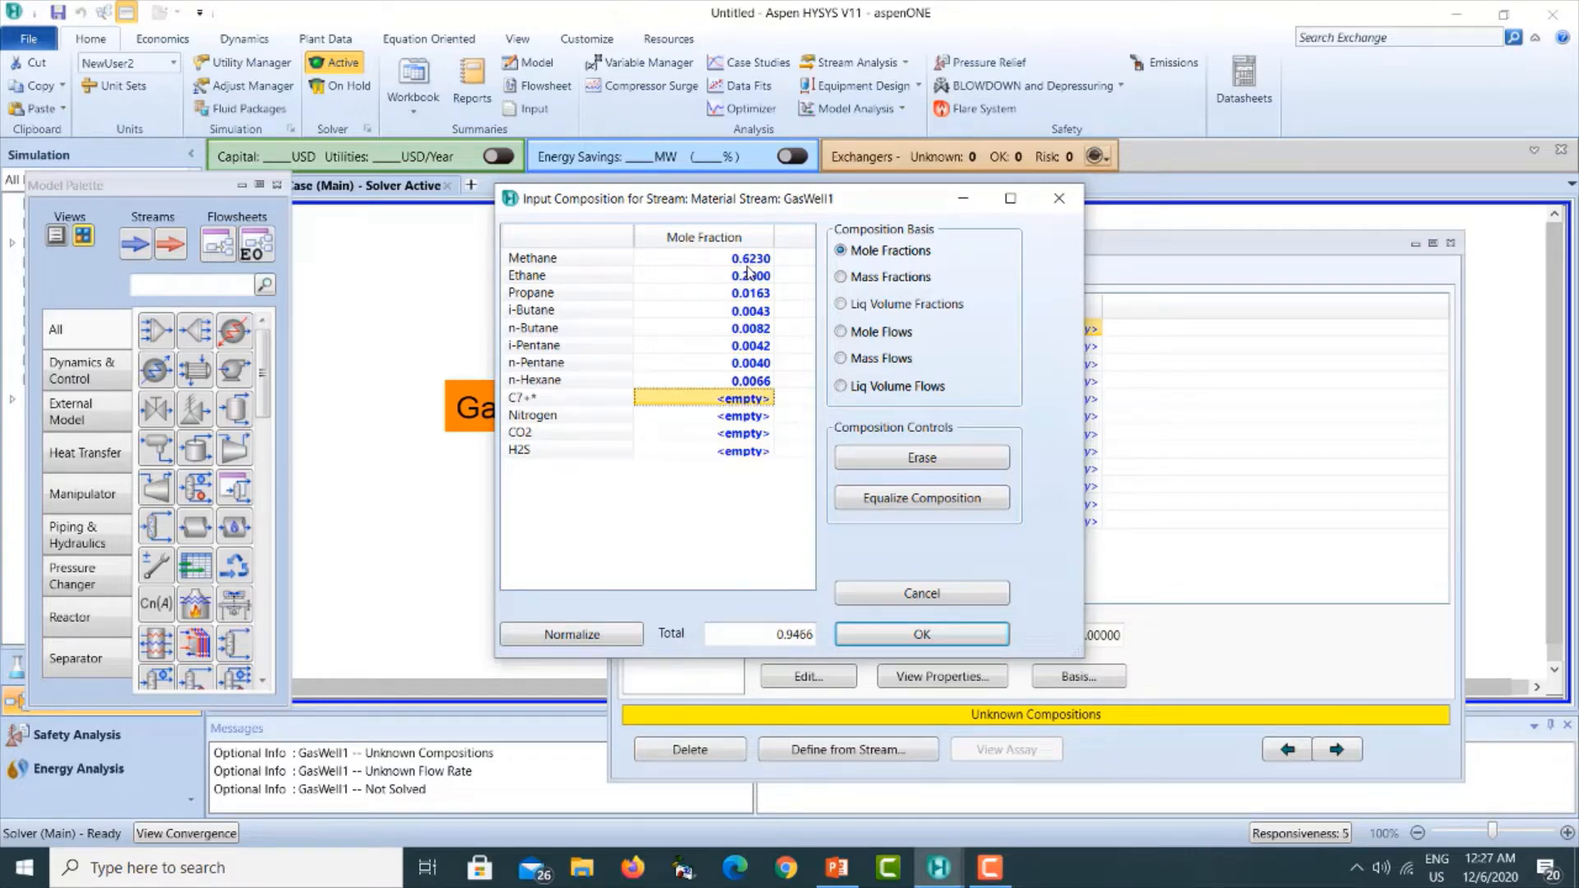
Enter GasWell1 mole fractions of 0.0099 for C7+* and 0.0055 for Nitrogen.
type("0.0099")
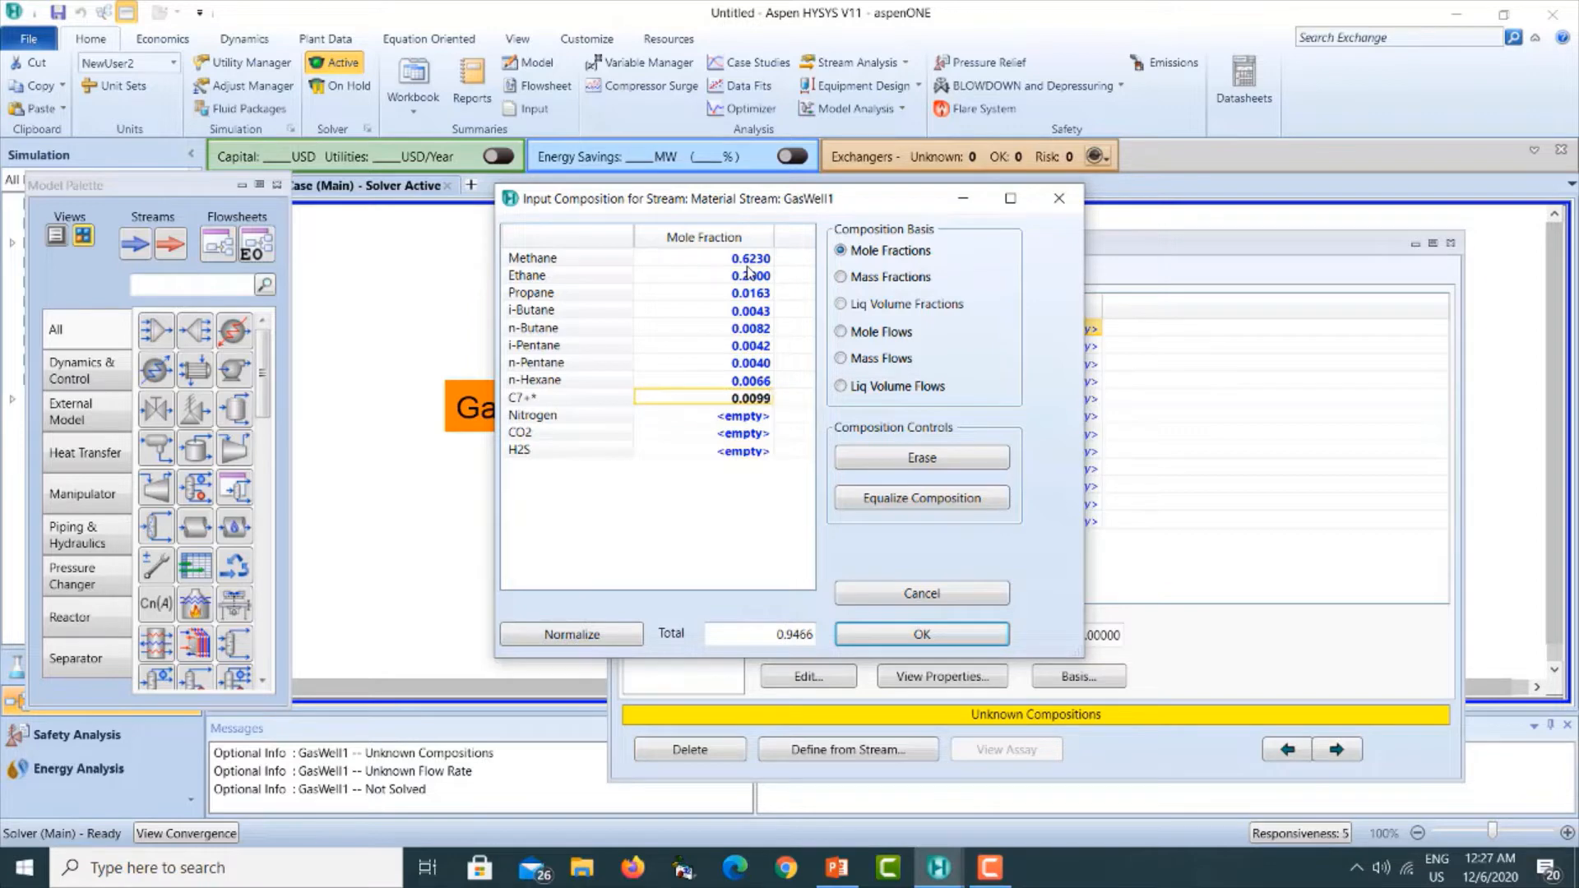
key("Return")
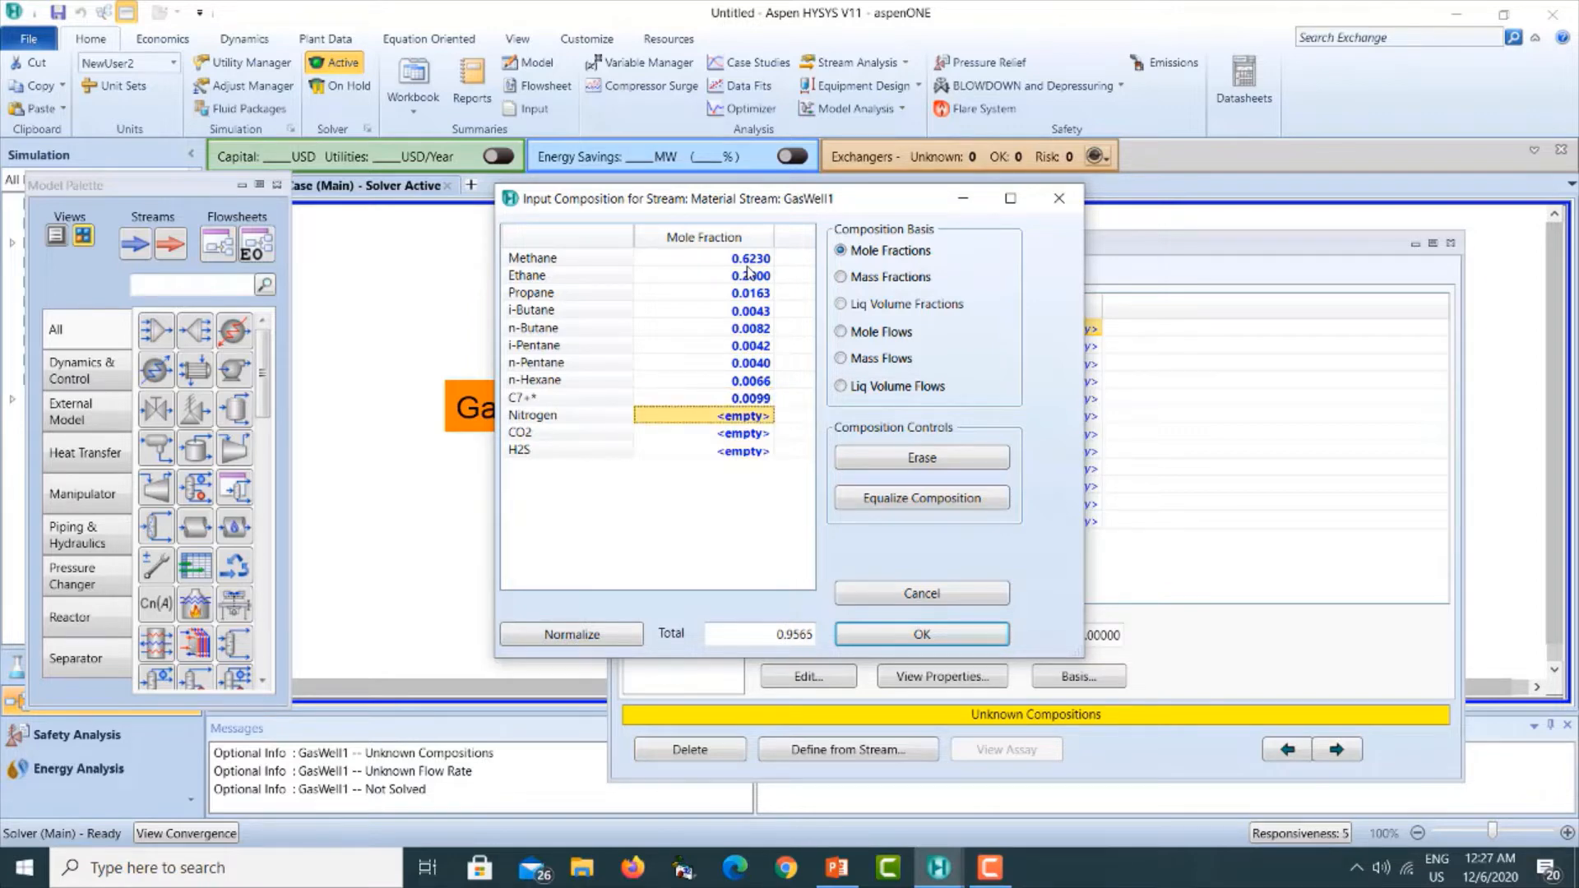
type("0.0055")
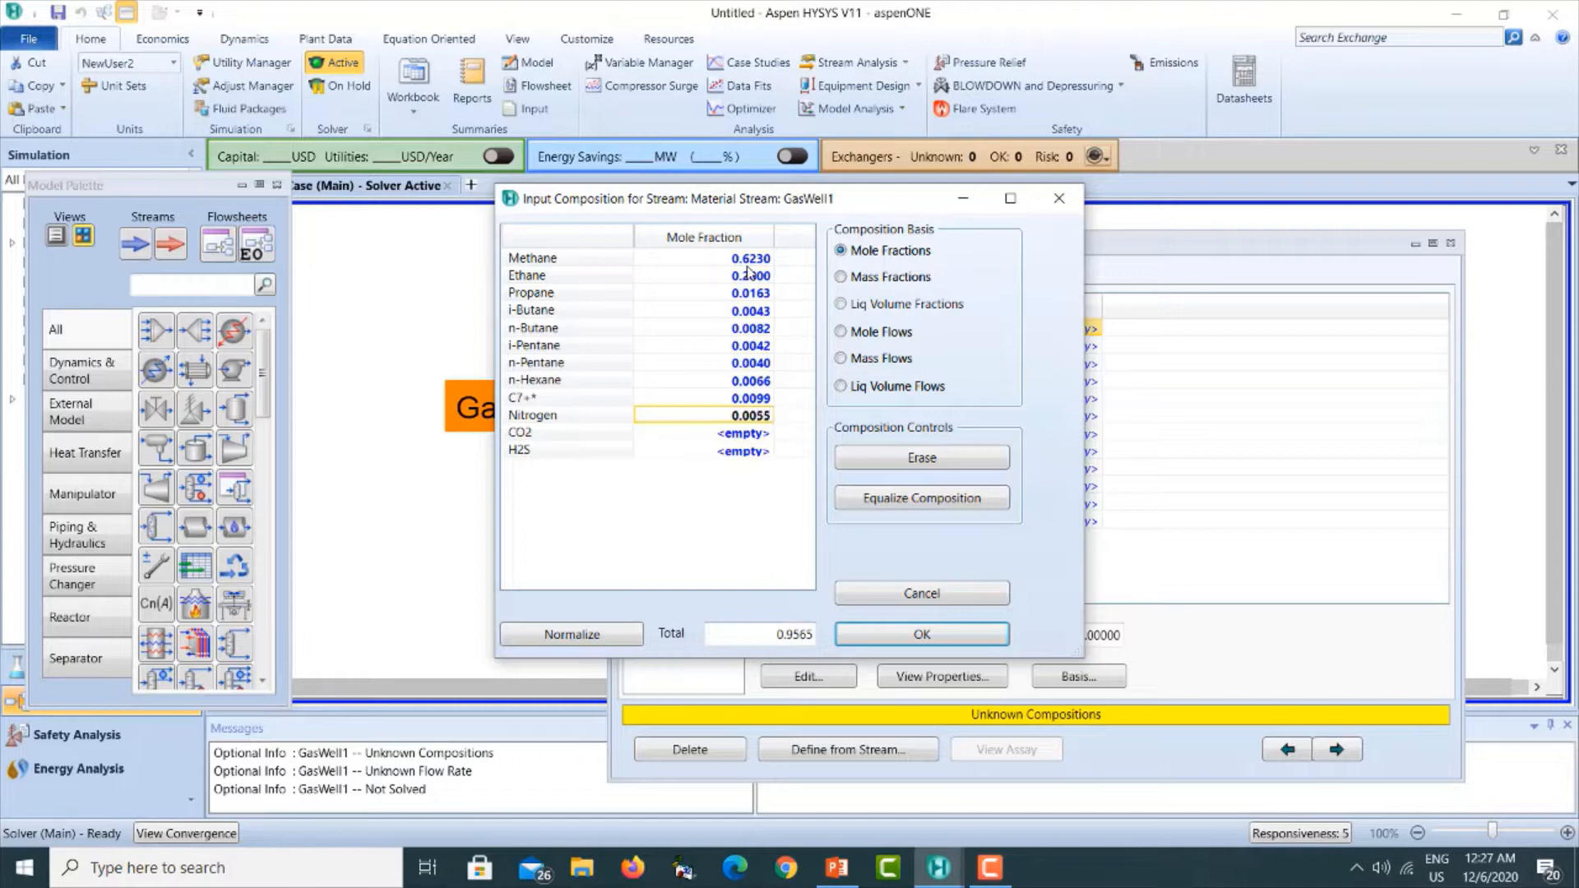
key("Return")
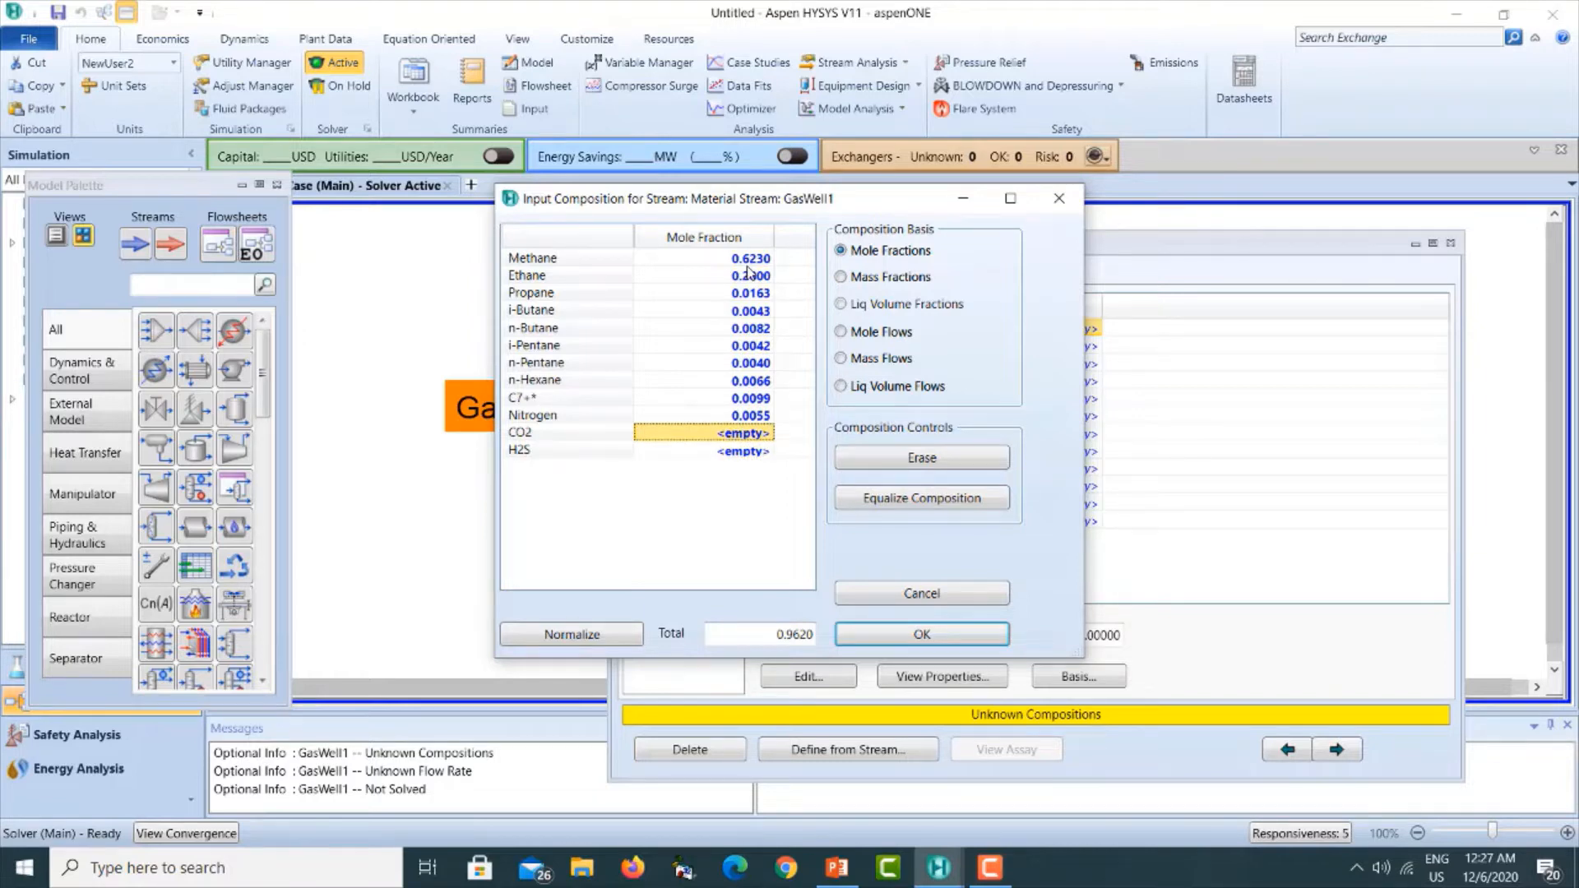
Enter mole fractions of 0.0225 for CO2 and 0.0154 for H2S and accept GasWell1's composition.
key("Up")
key("Up")
key("Up")
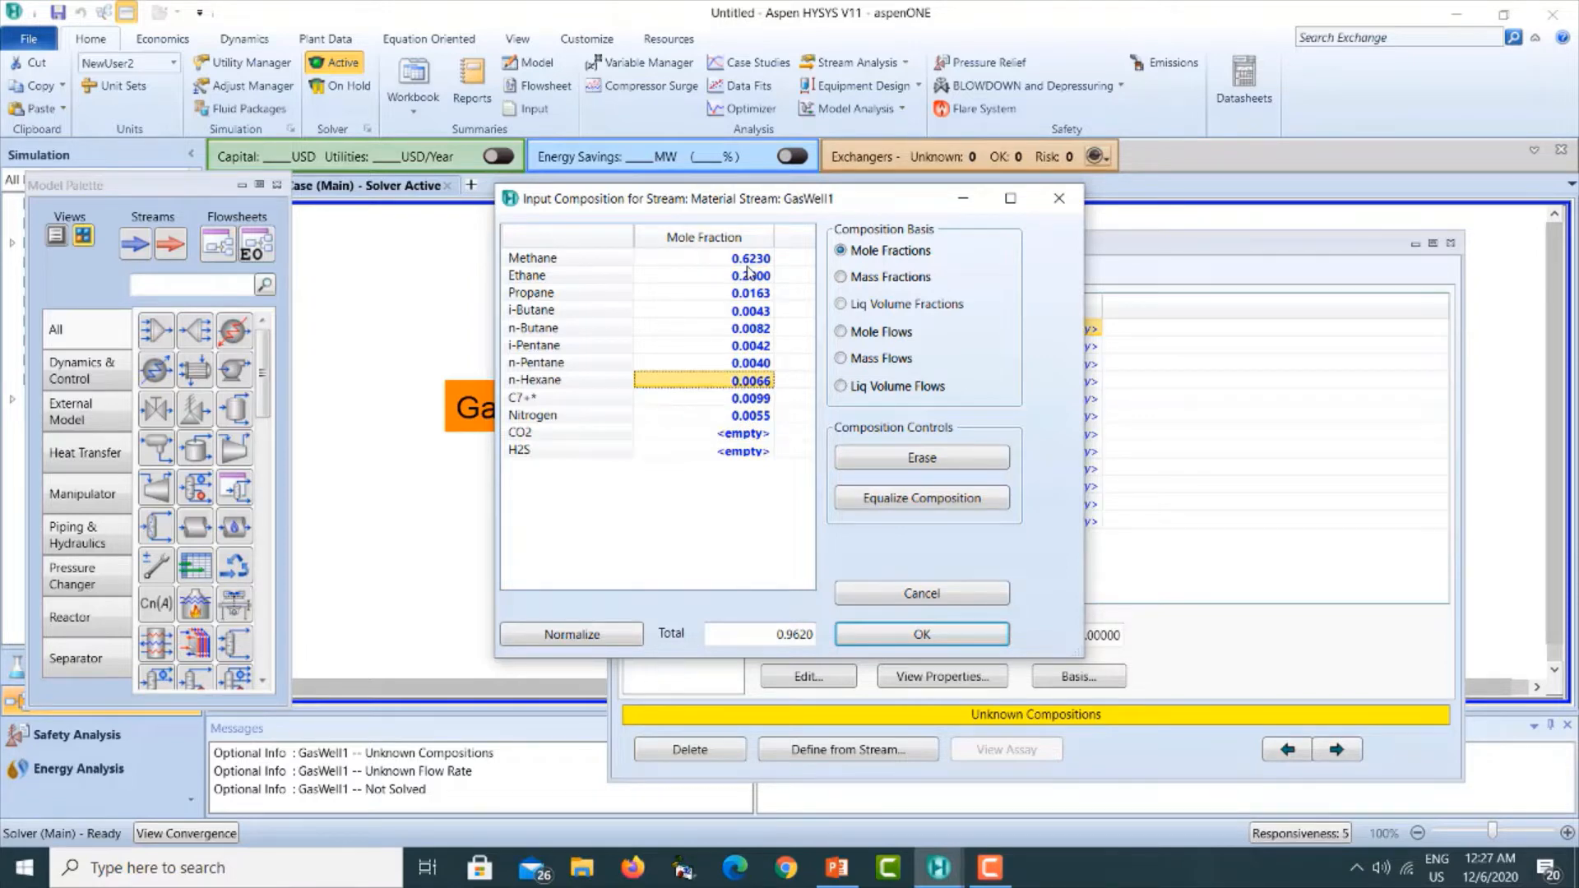
key("Down")
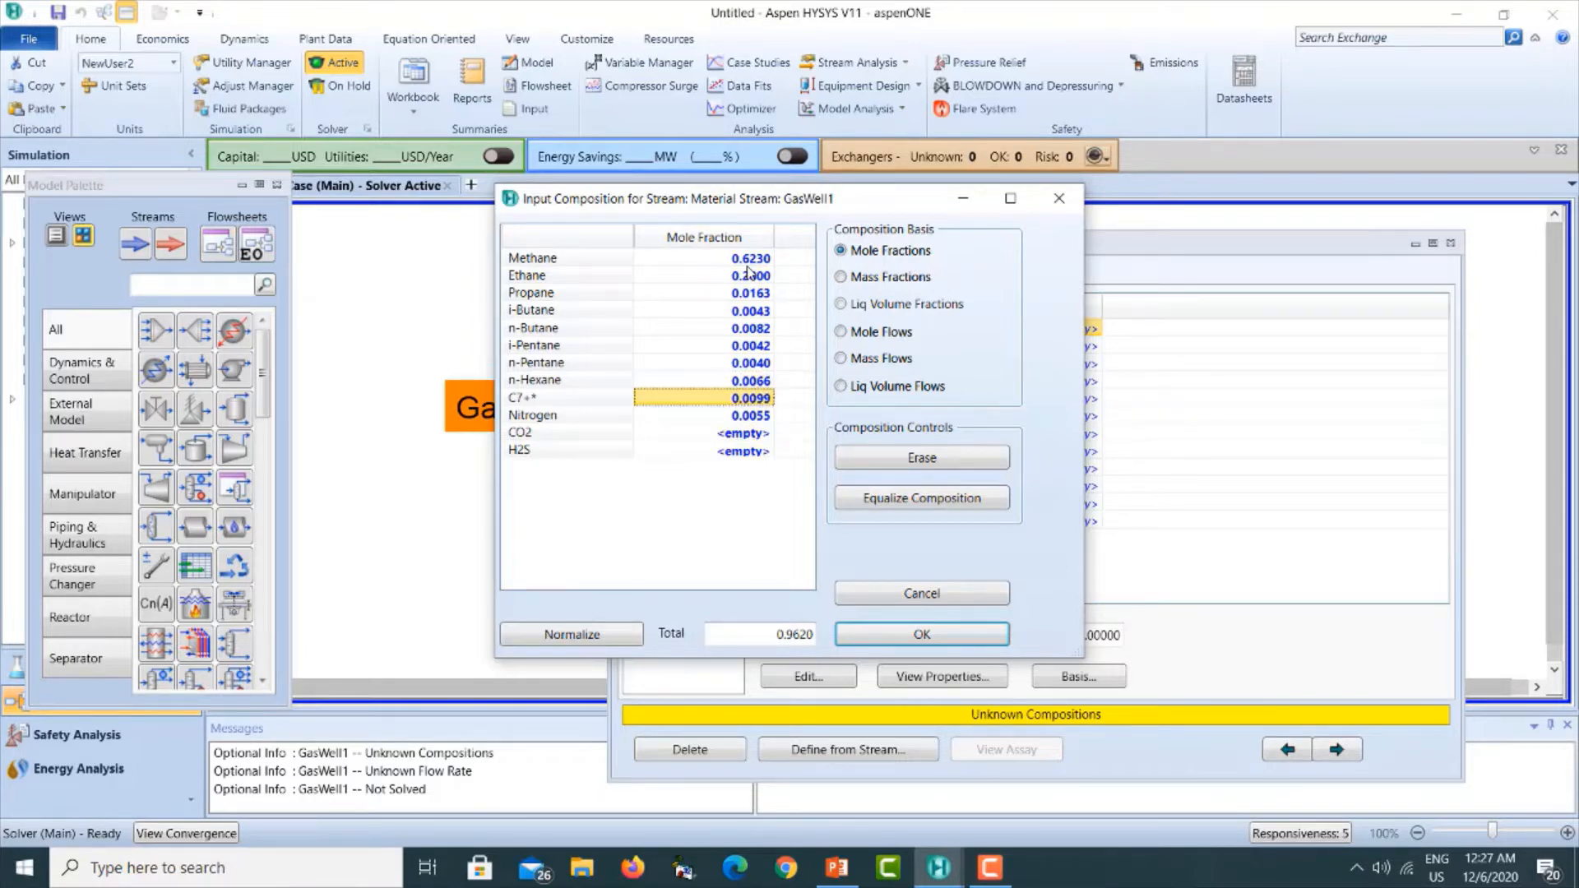
key("Down")
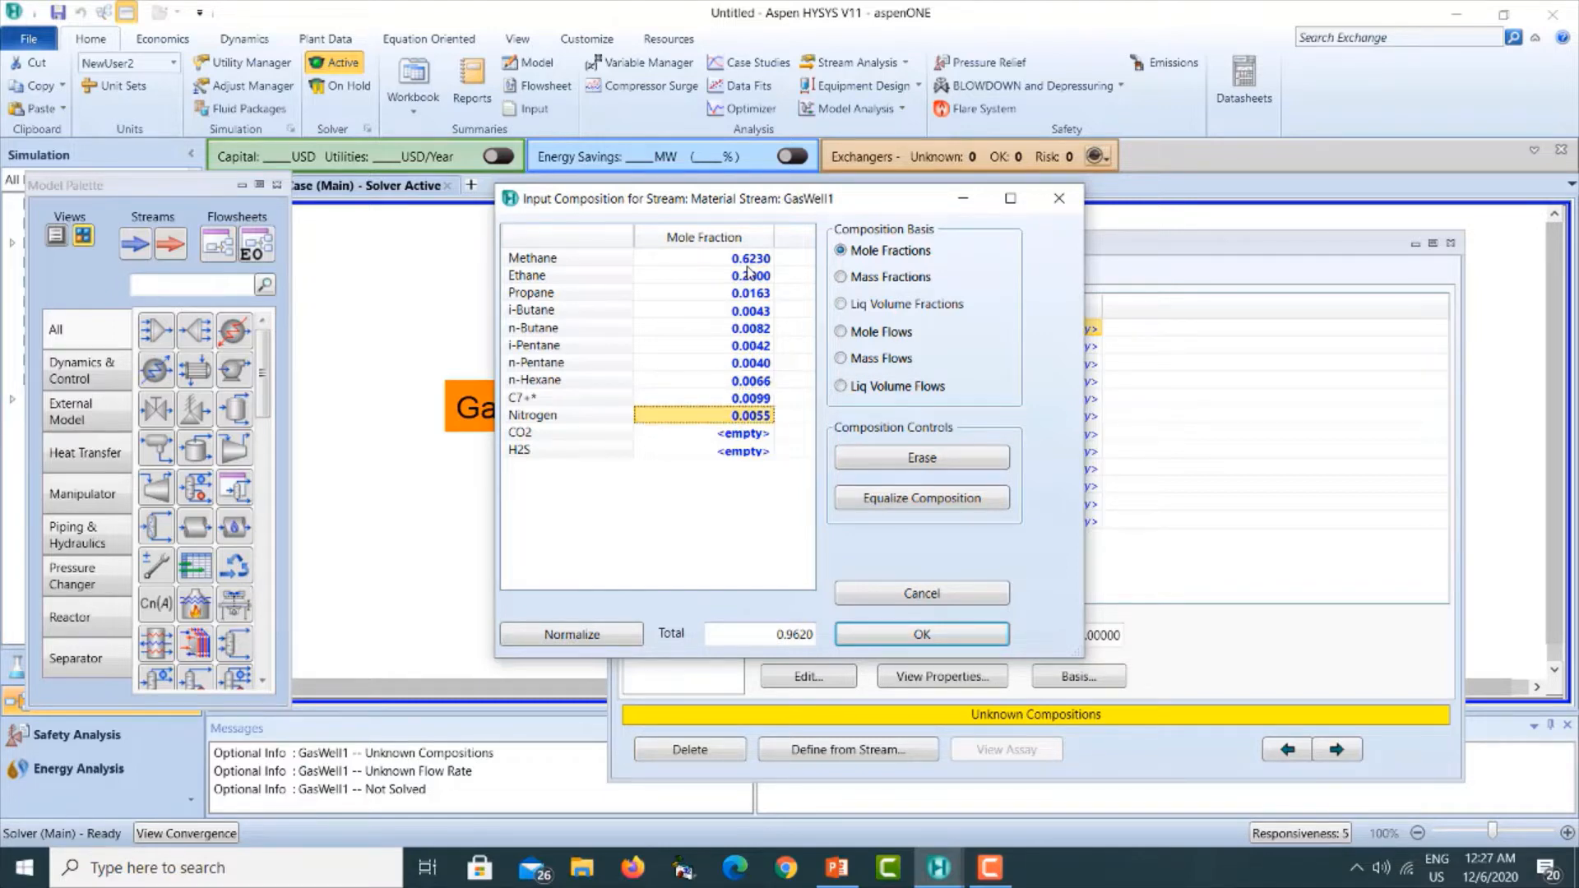
key("Down")
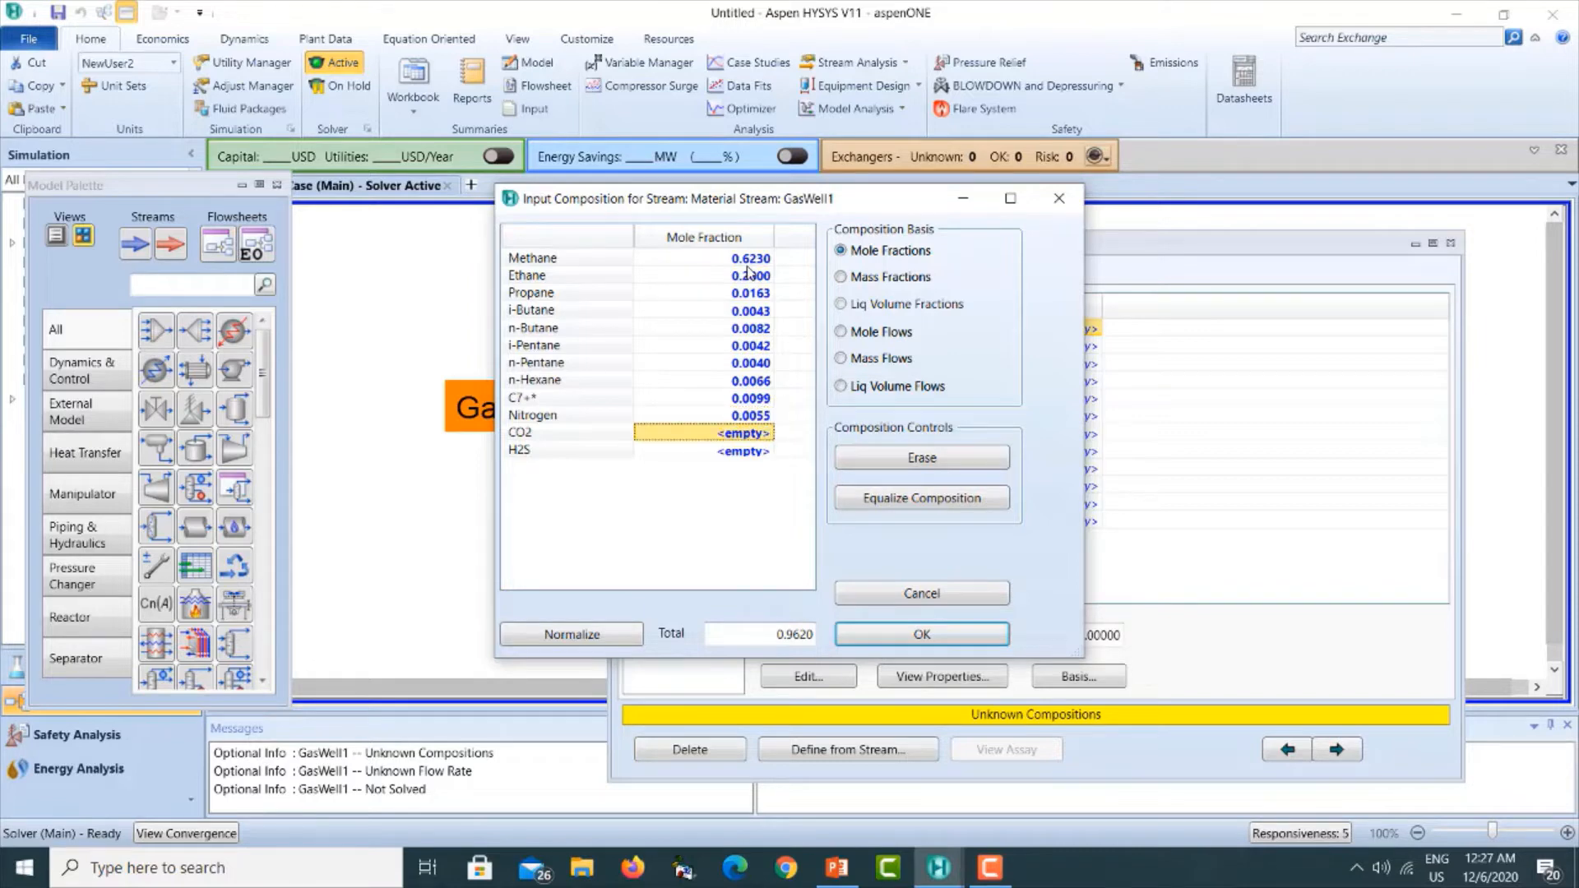
type("0.02")
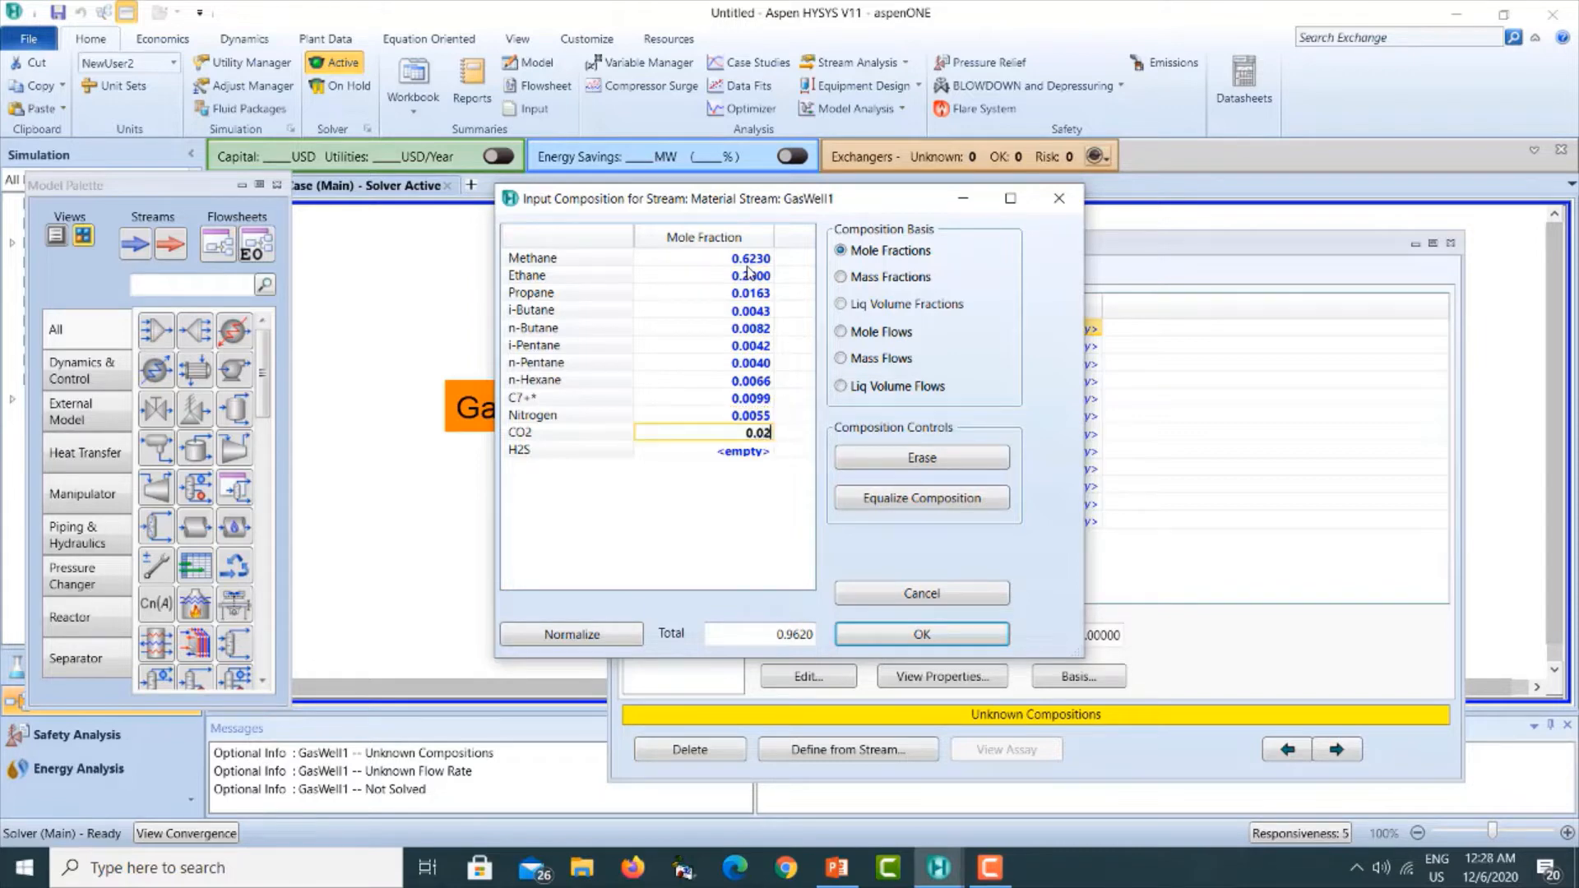
type("25")
key("Return")
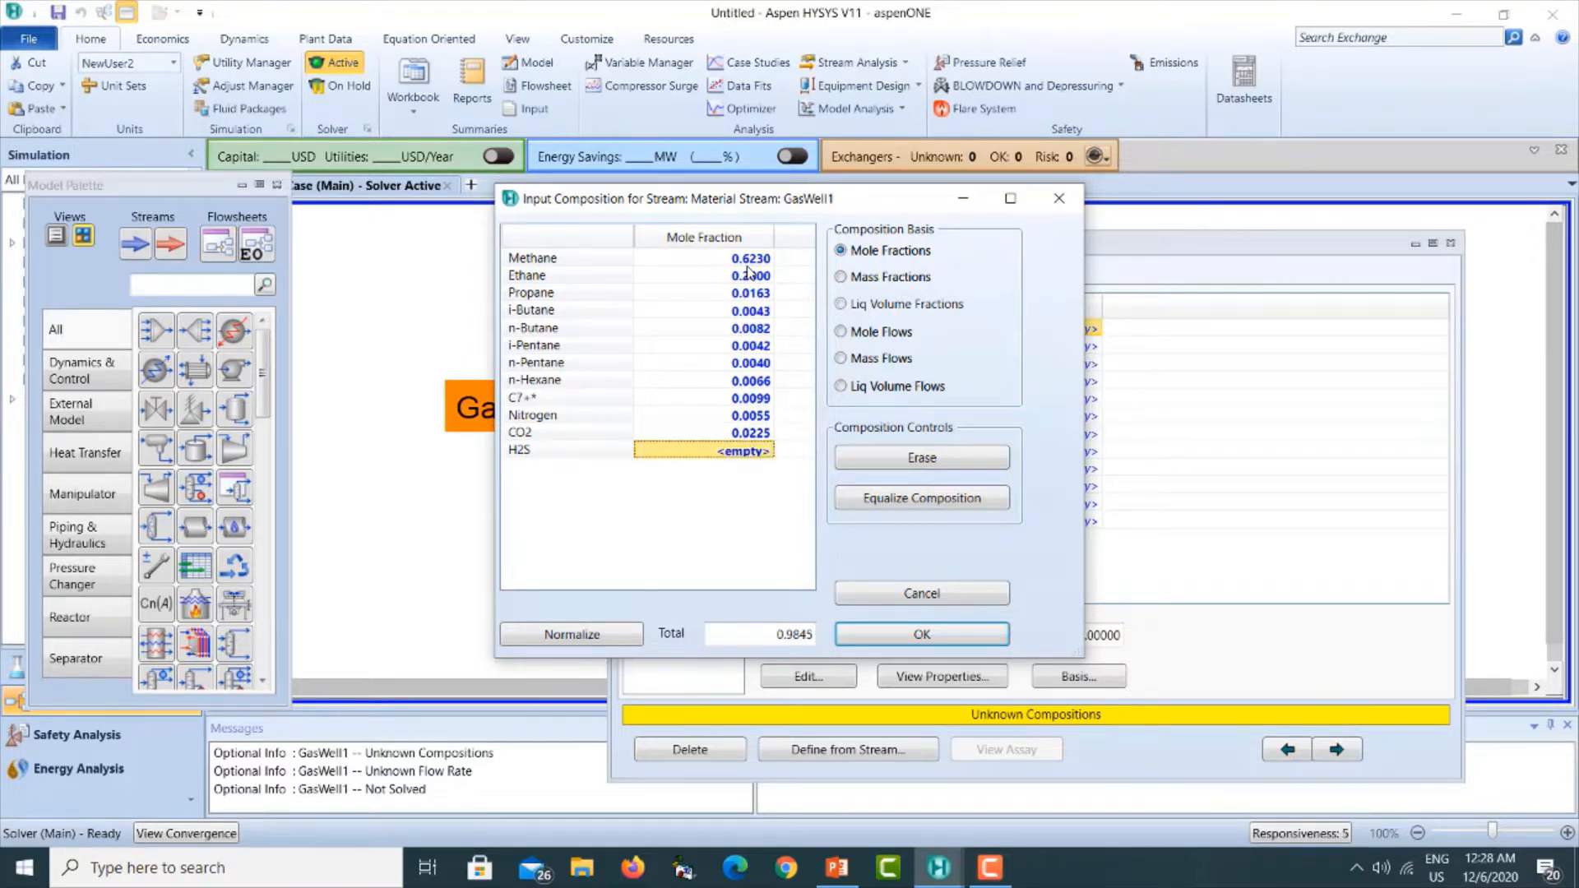
type("0.01")
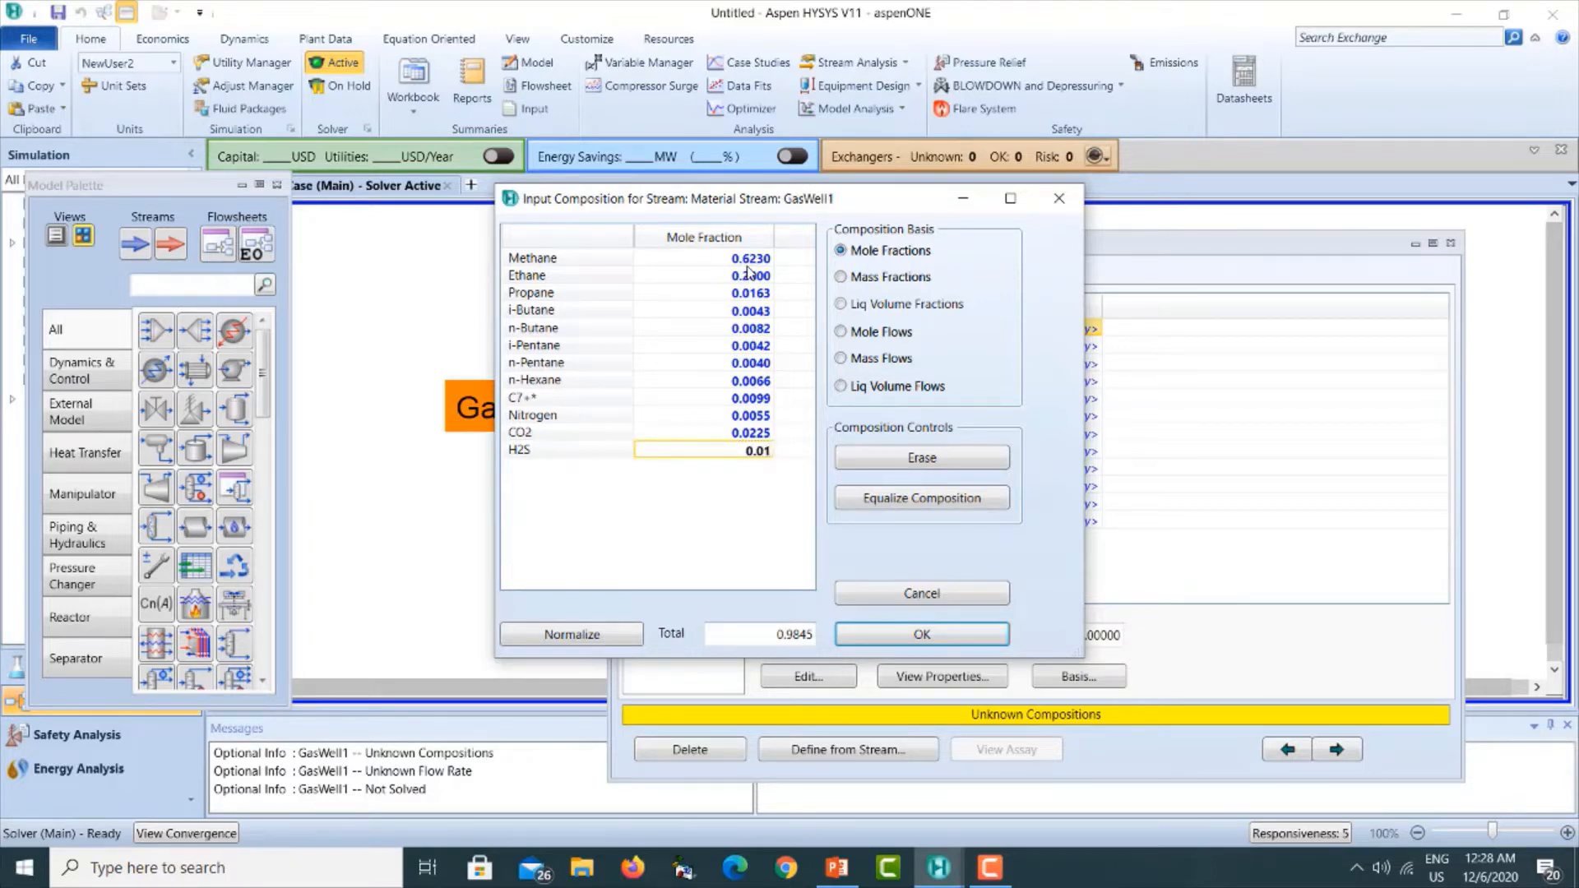
type("54")
key("Return")
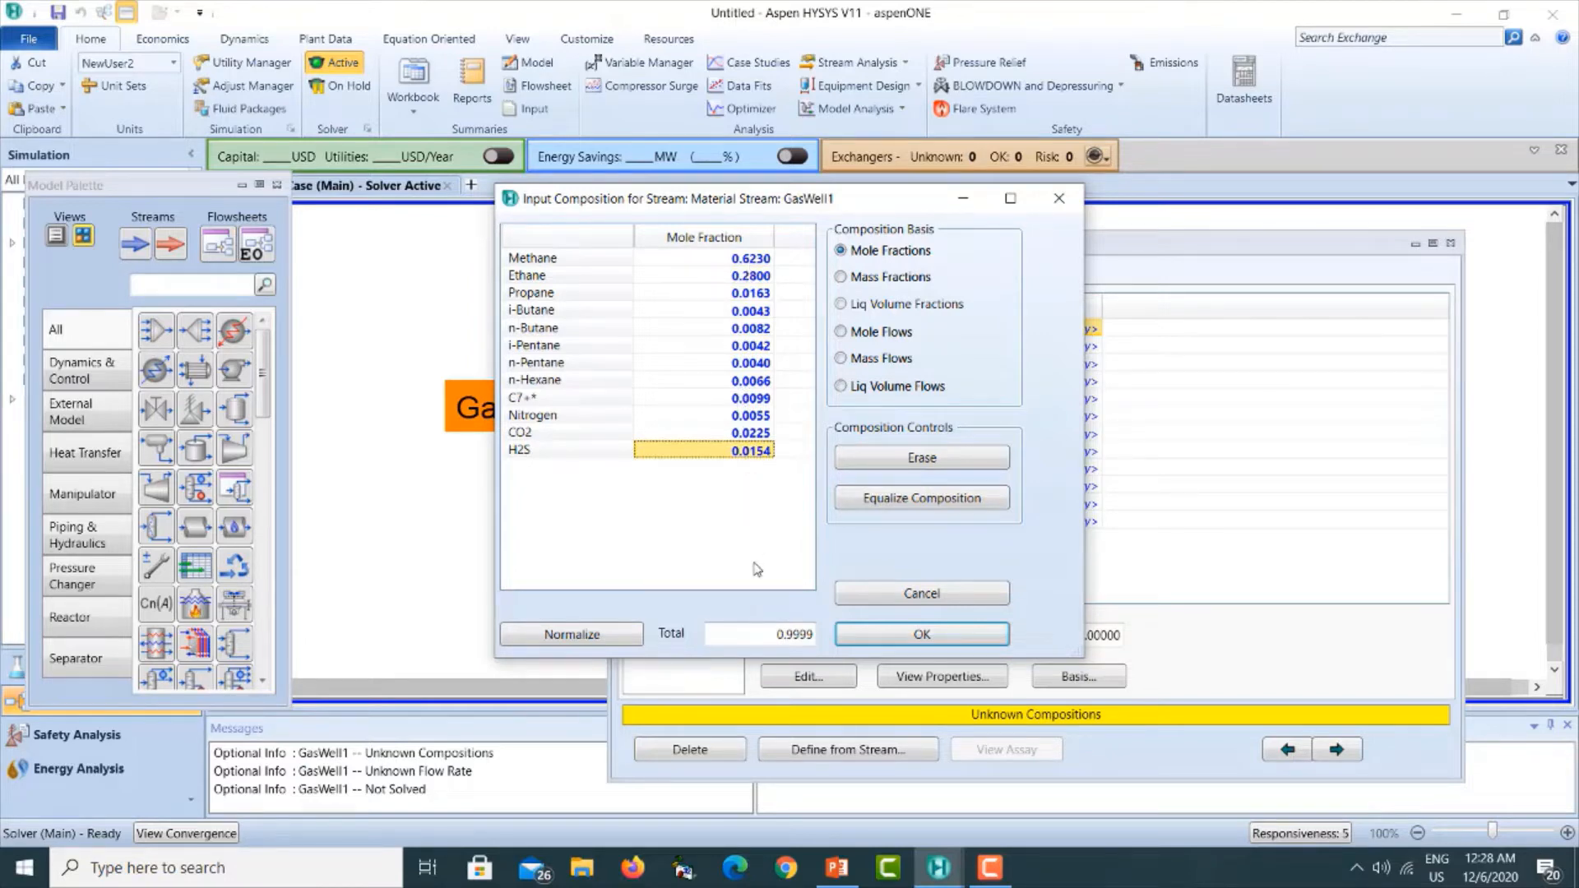
left_click(915, 637)
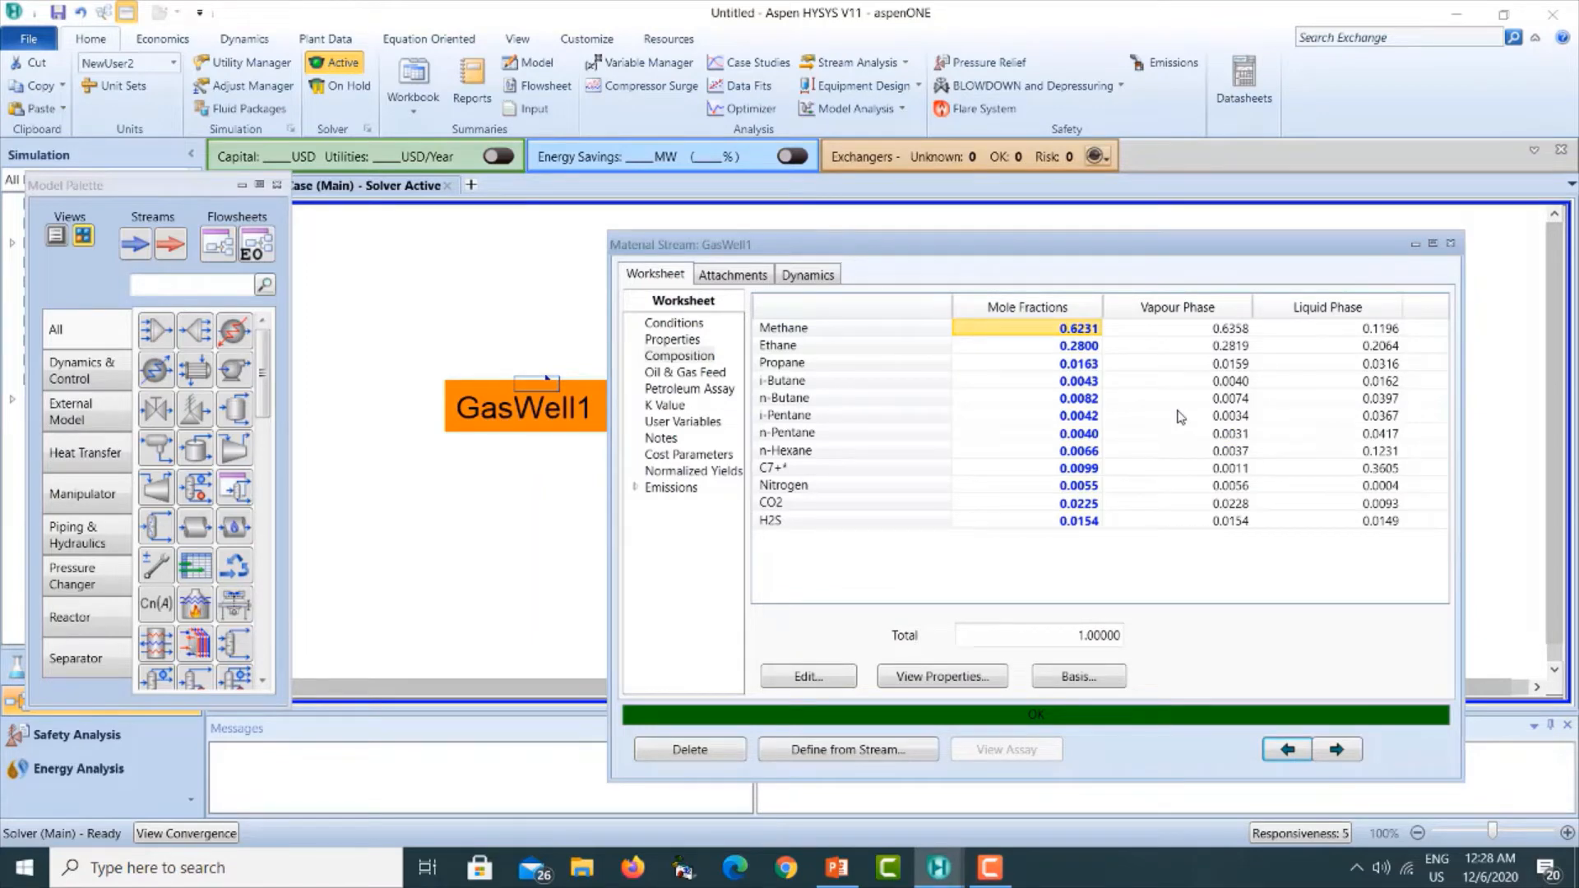
Close GasWell1's stream window and move the stream higher on the flowsheet, leaving room beneath it.
left_click(1451, 244)
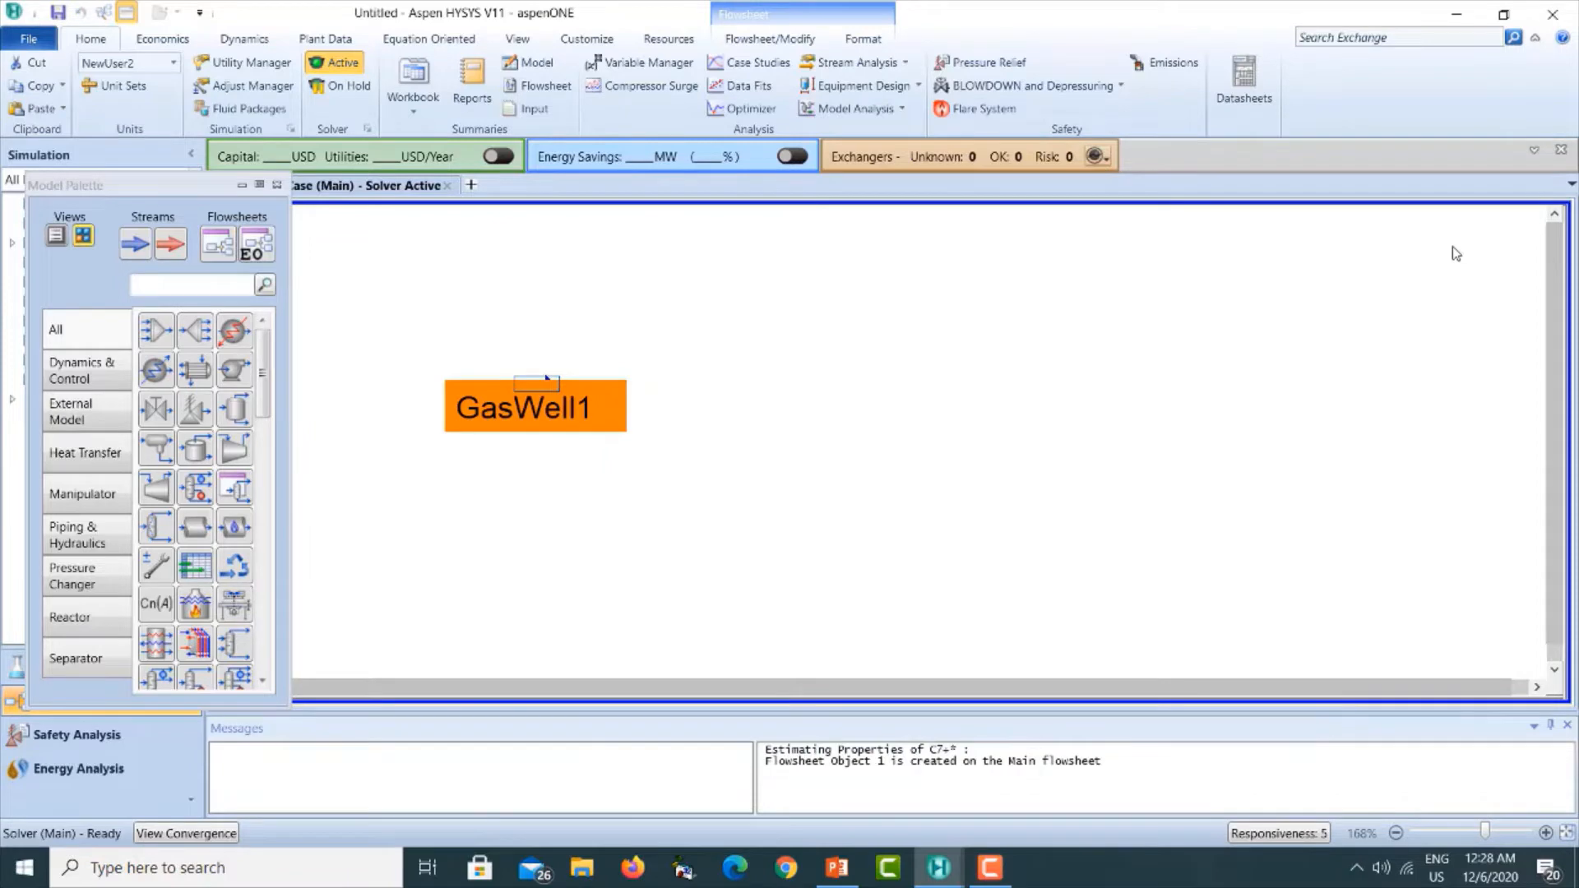
left_click(1430, 217)
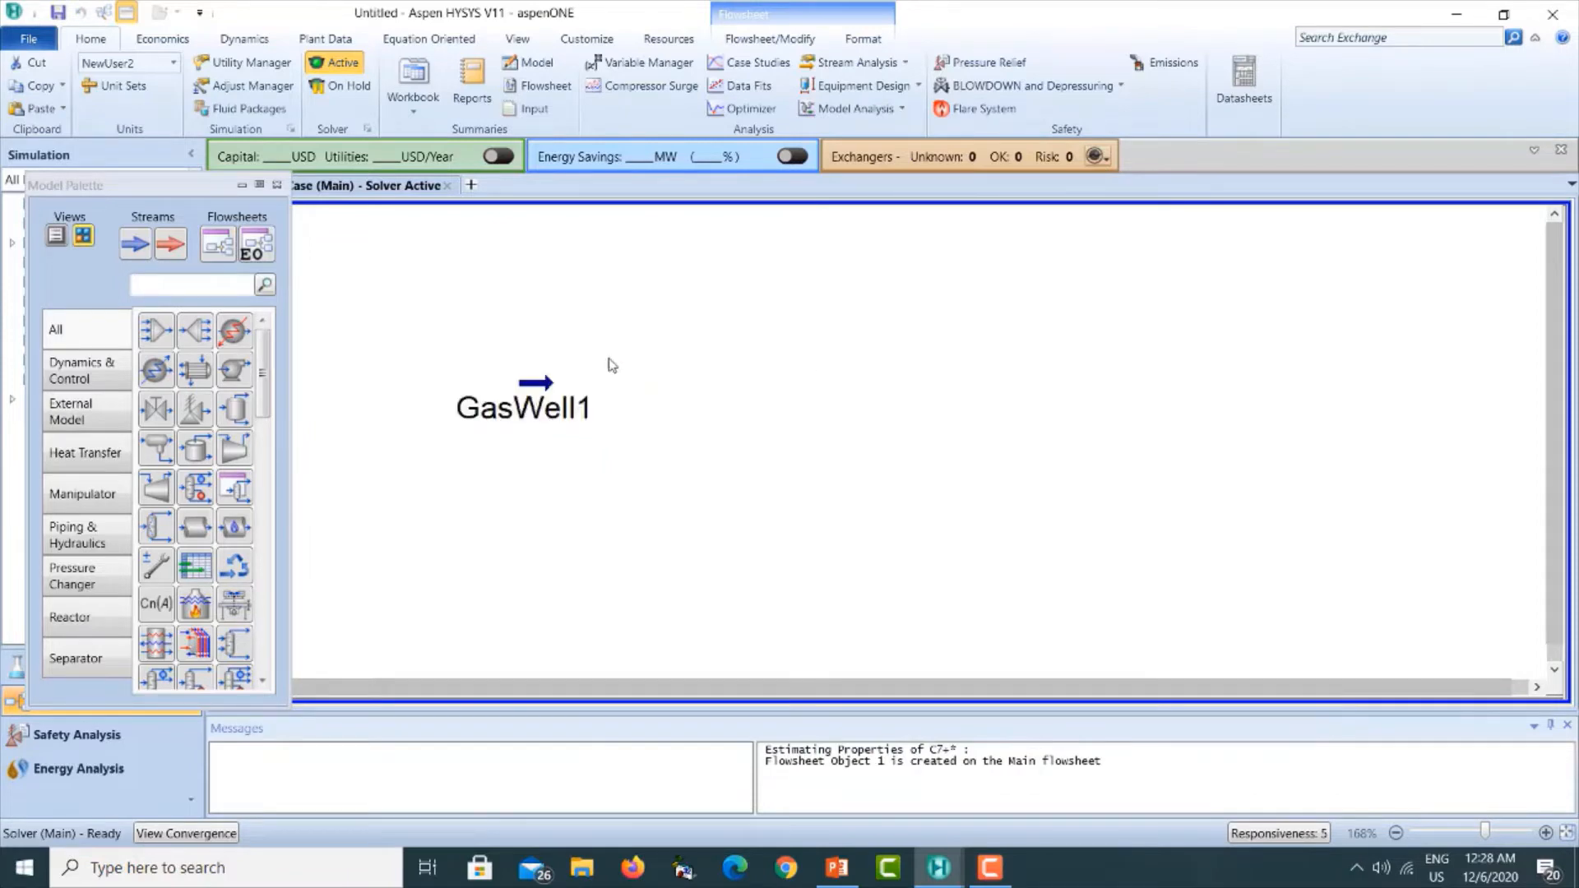
left_click_drag(533, 393, 535, 306)
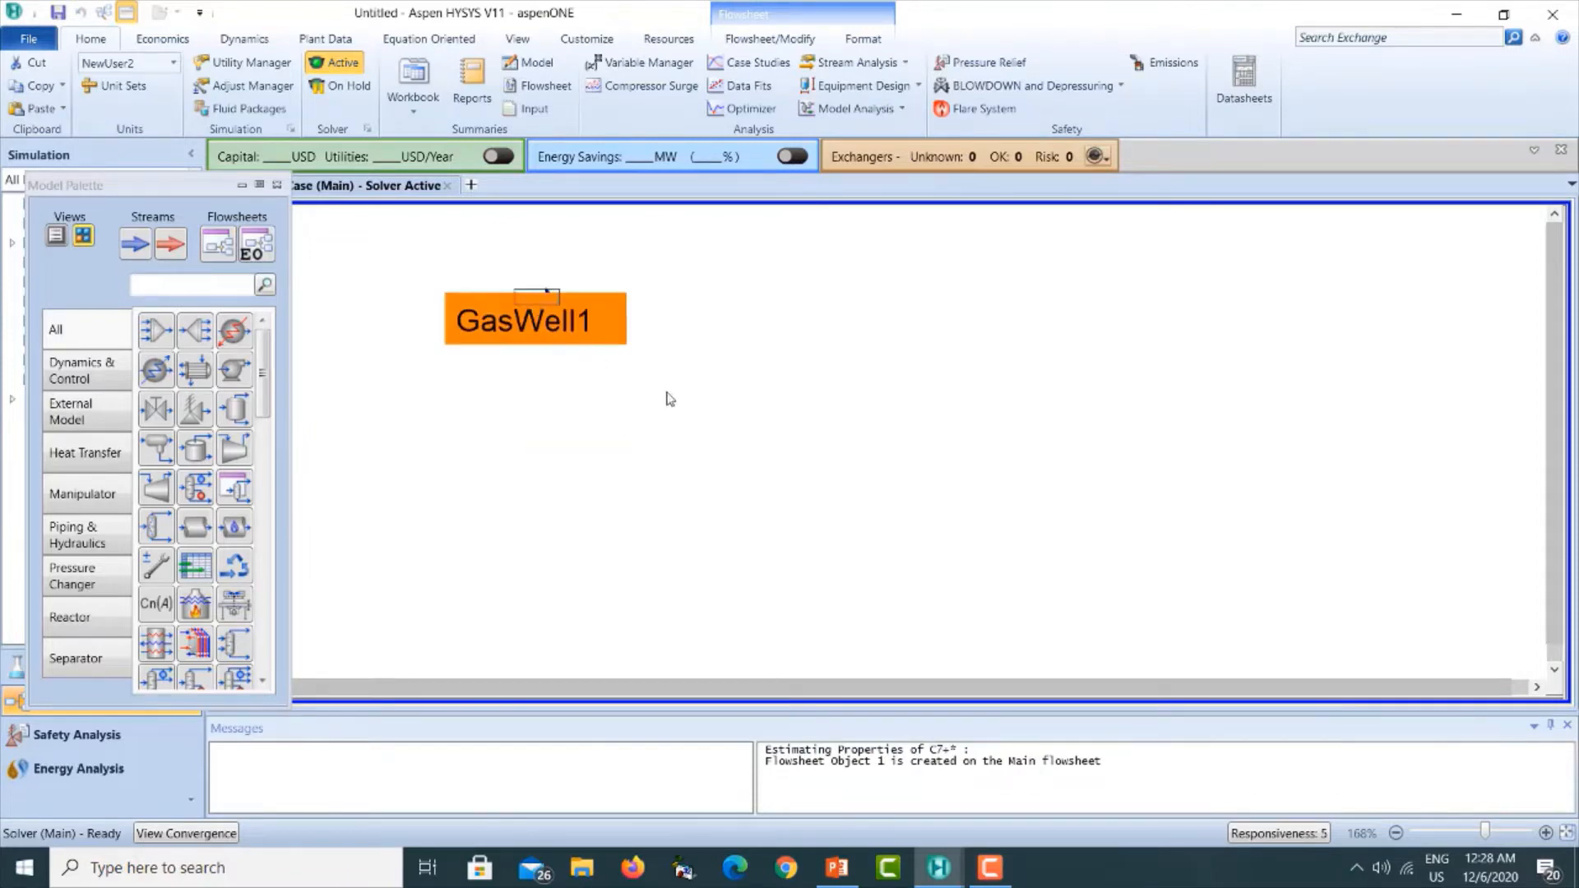
left_click(671, 399)
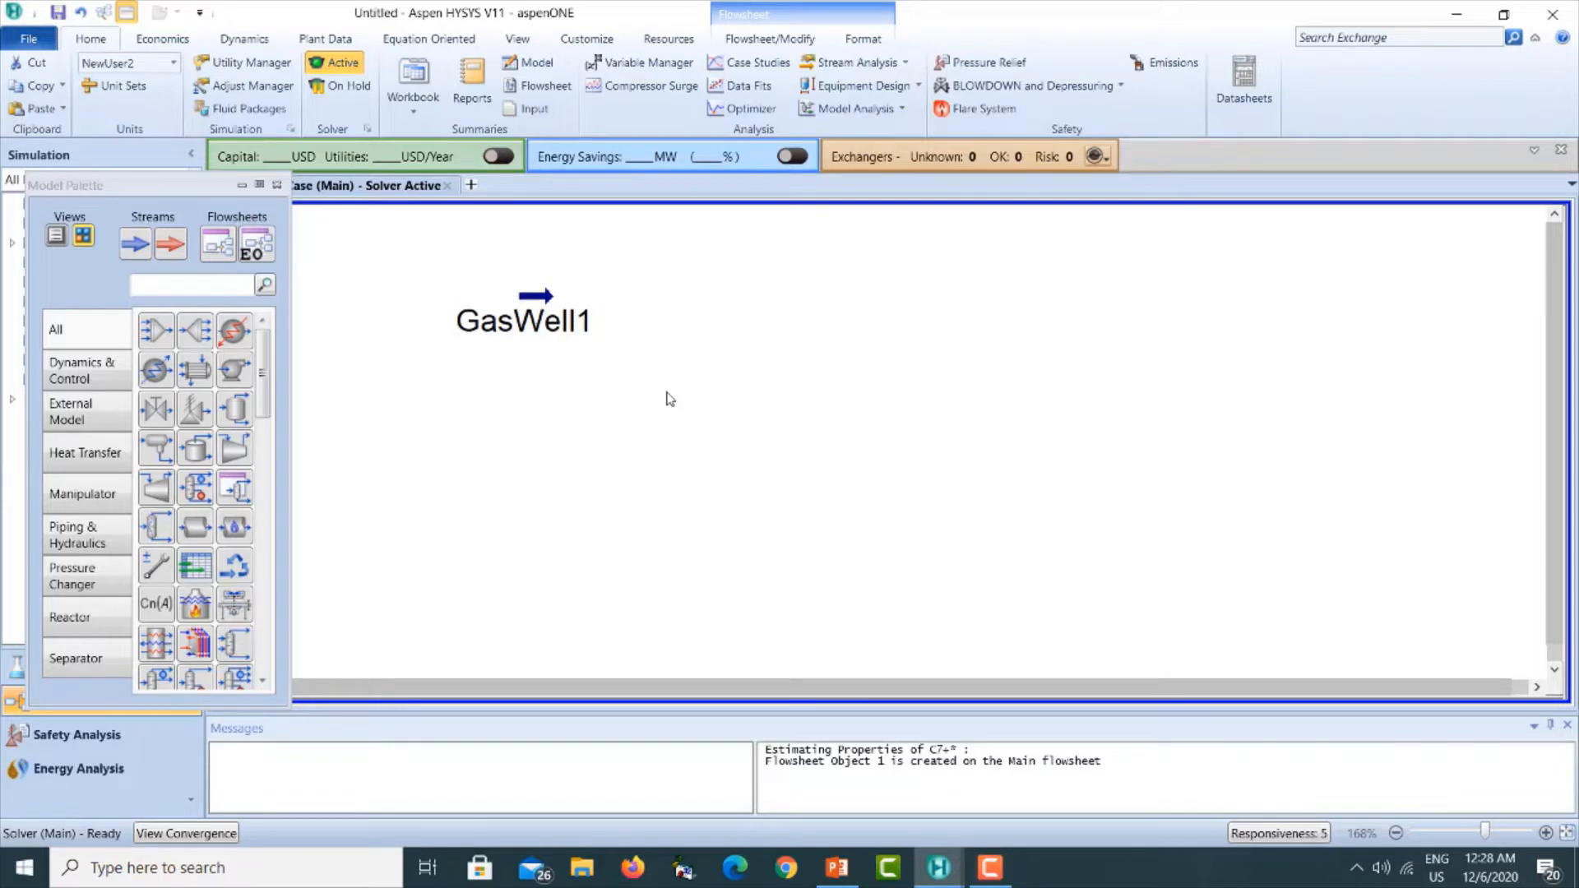
left_click(530, 300)
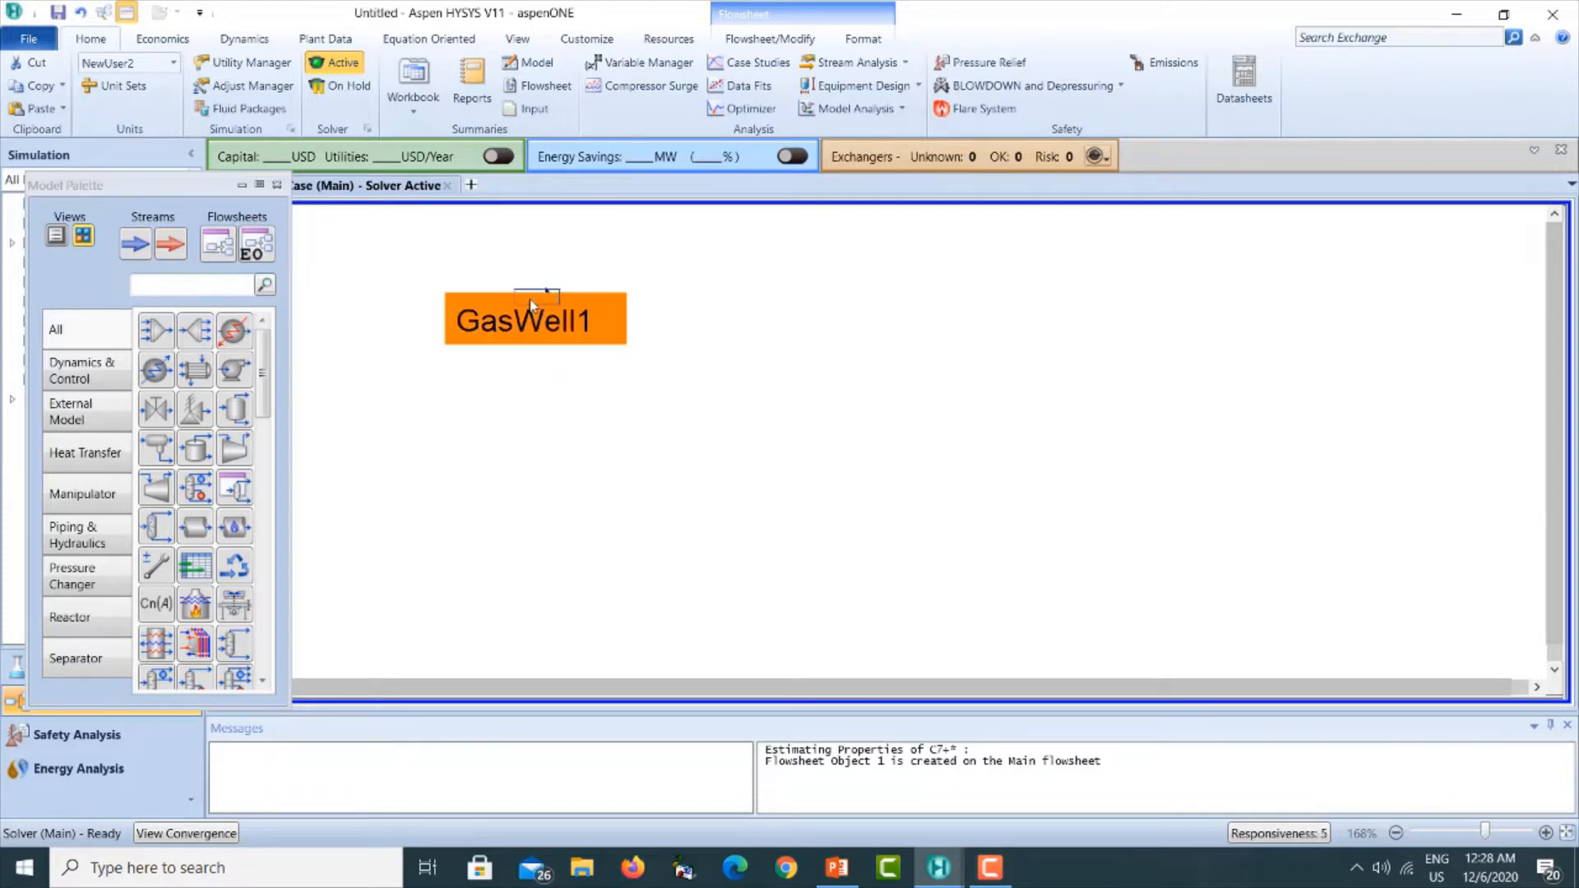
left_click(539, 382)
Add three material streams to the flowsheet in a column below GasWell1.
left_click_drag(123, 251, 507, 414)
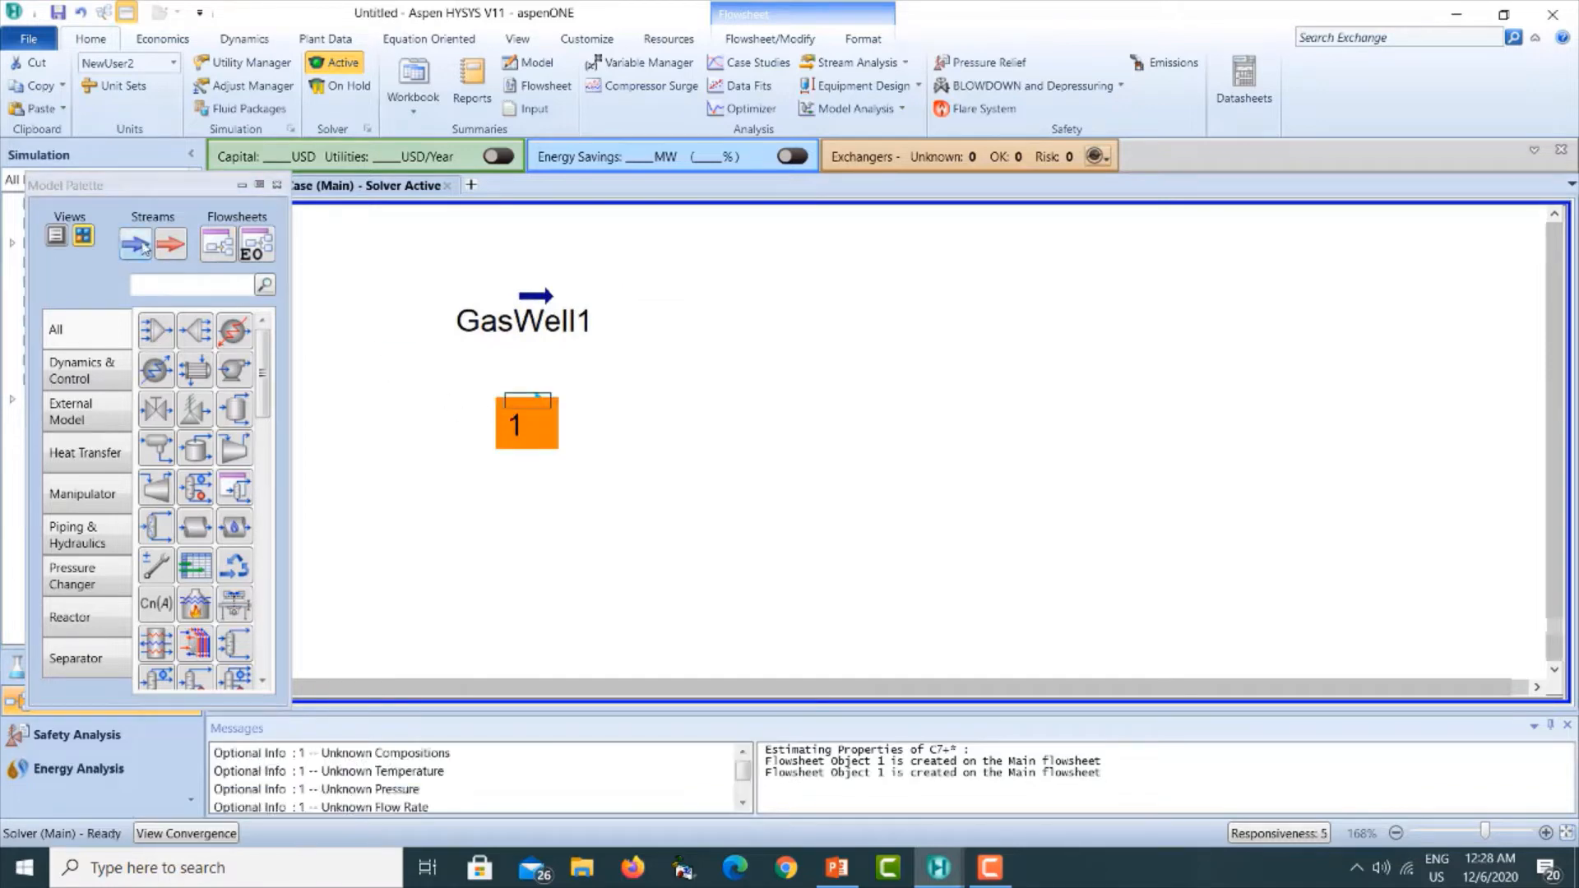
left_click_drag(136, 244, 508, 502)
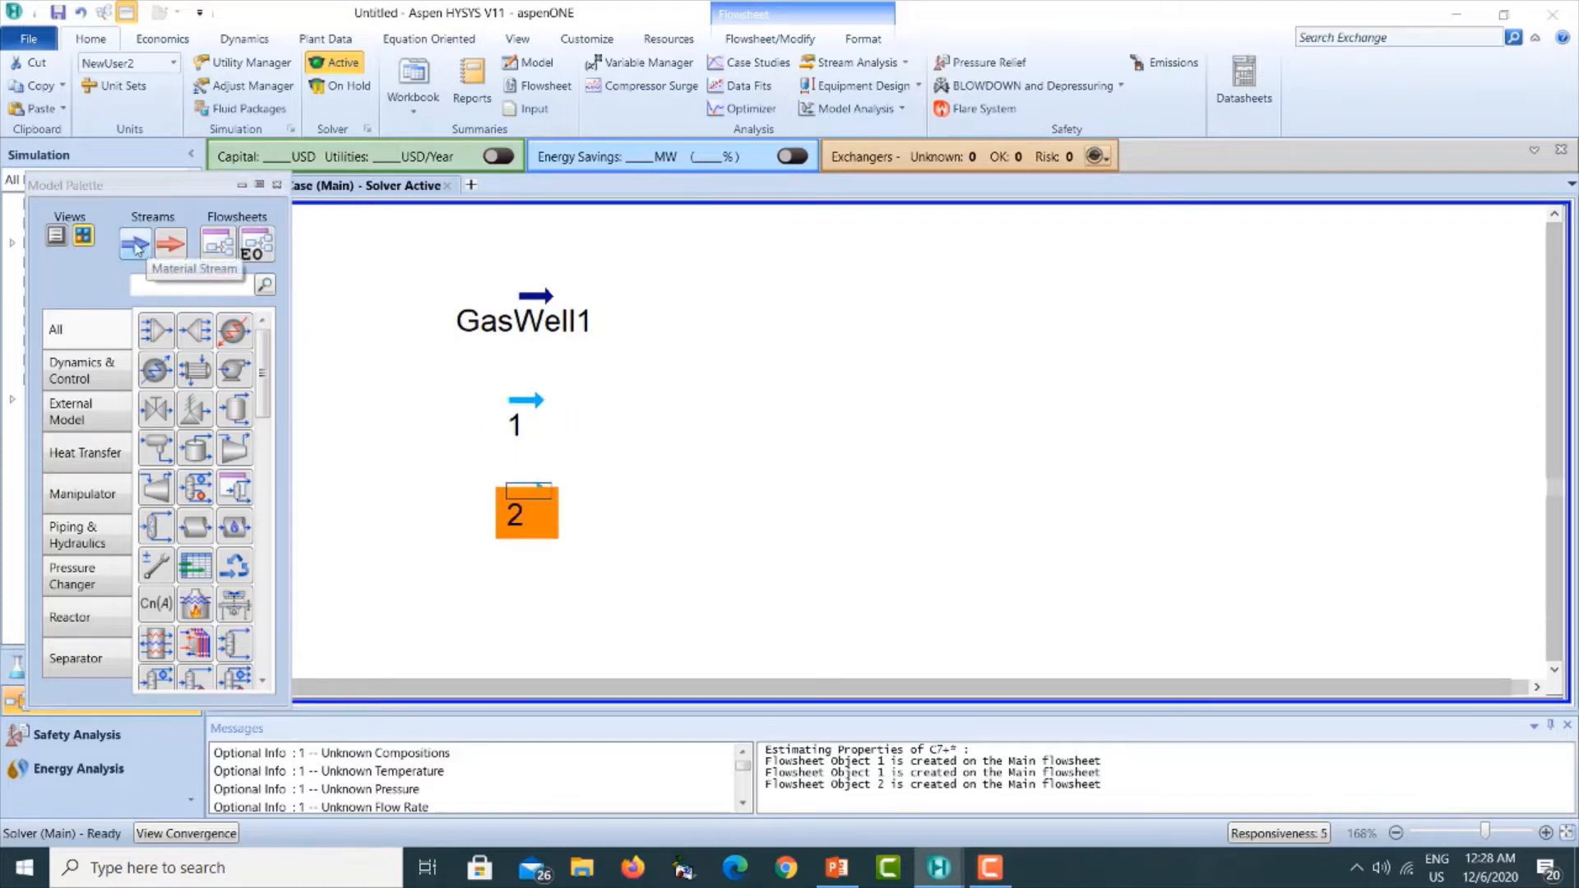
left_click_drag(138, 247, 496, 618)
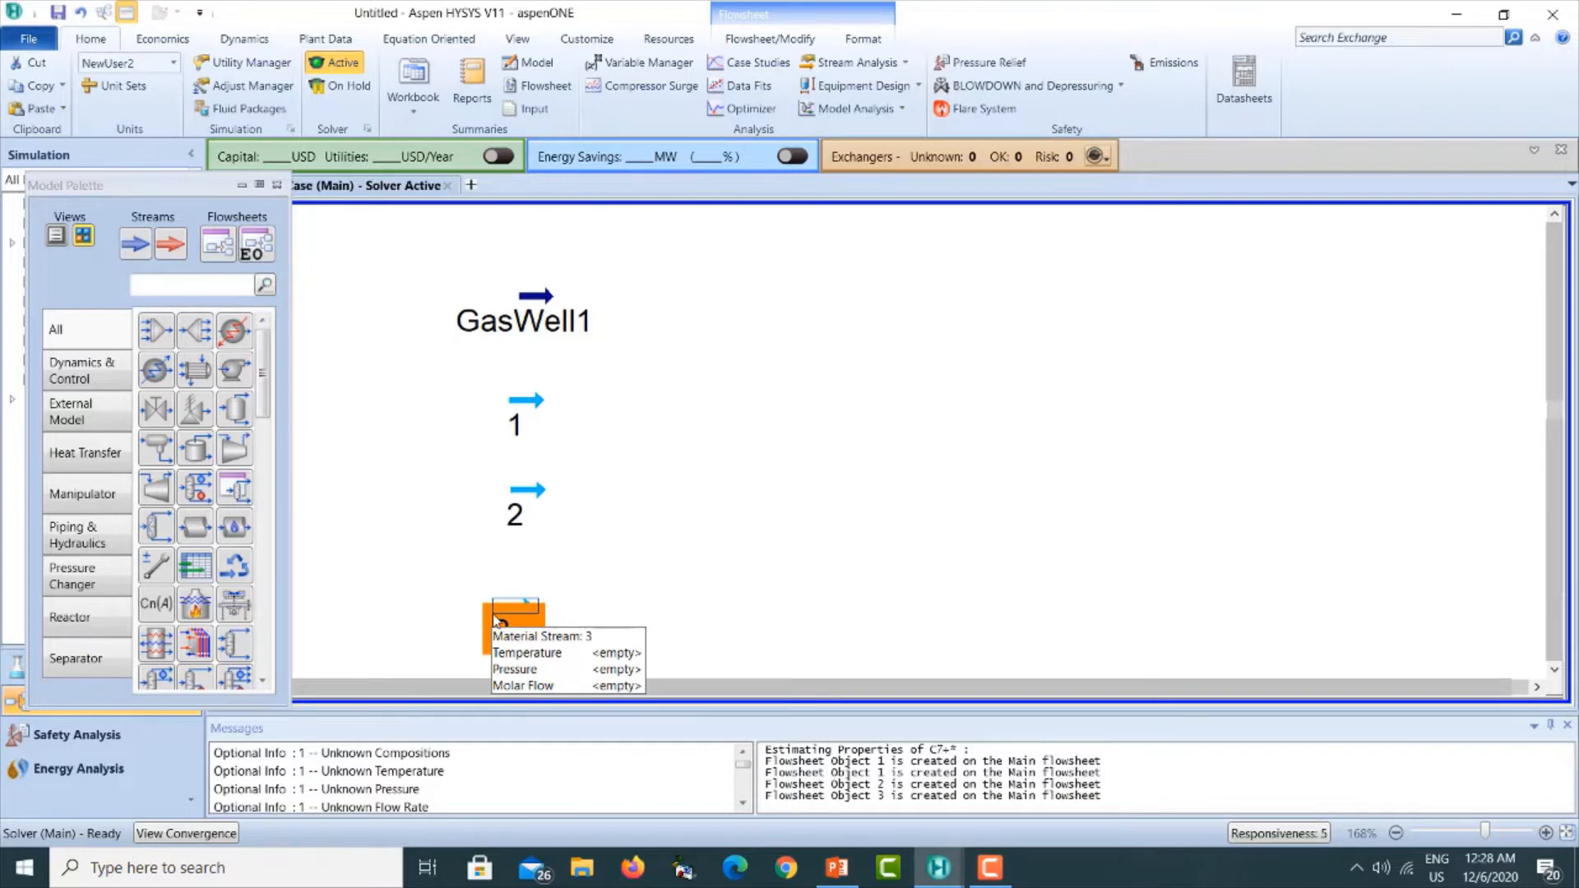
Rename stream 1 as GasWell2 and close its stream window.
left_click(527, 408)
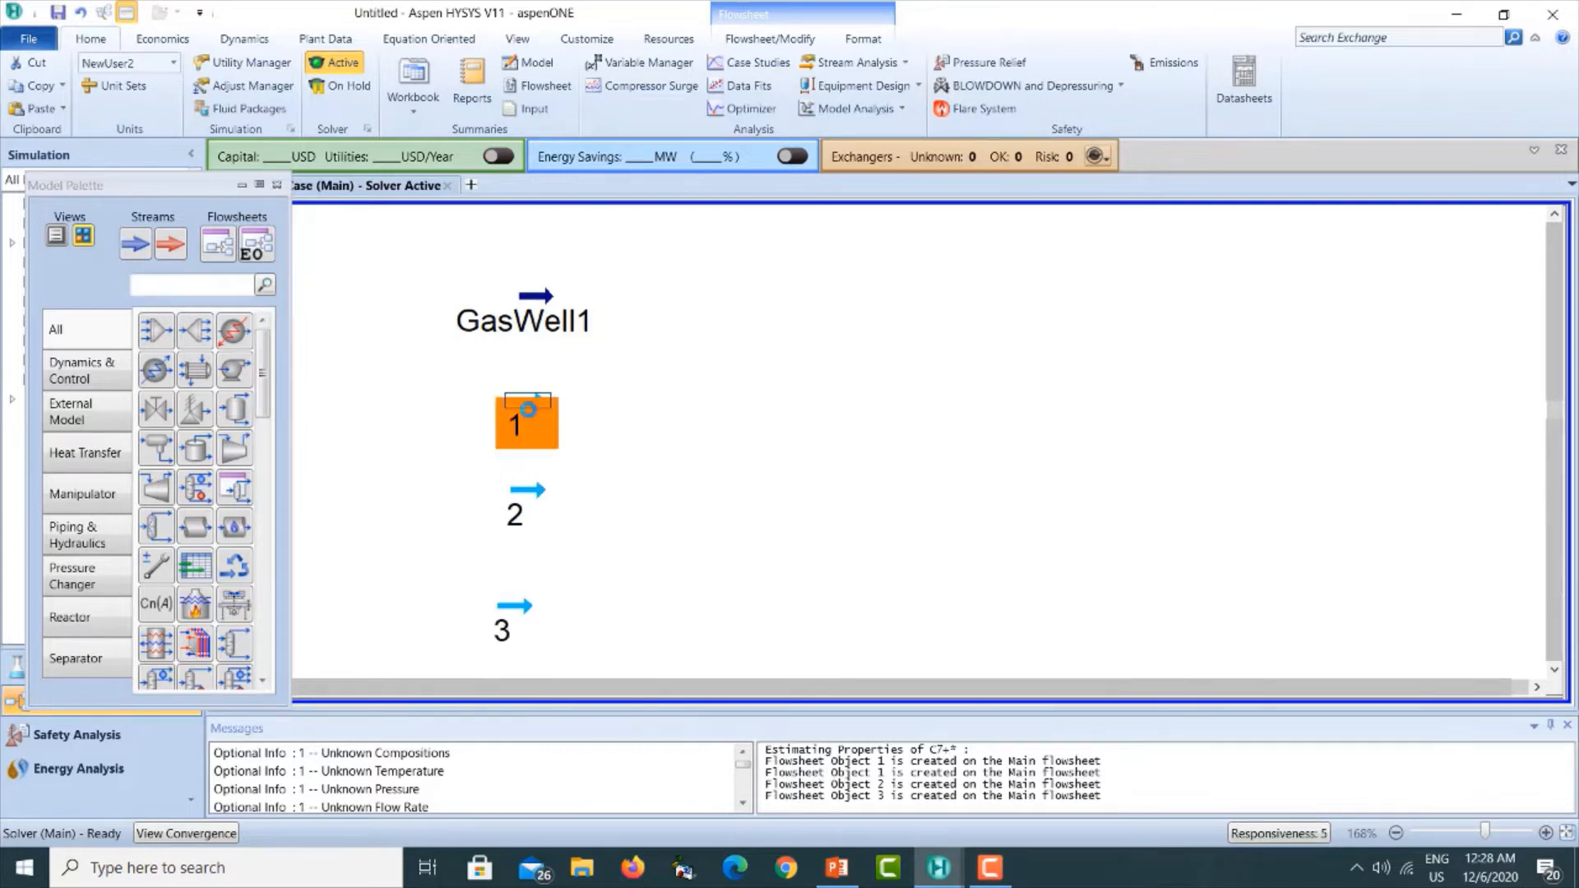
double_click(528, 409)
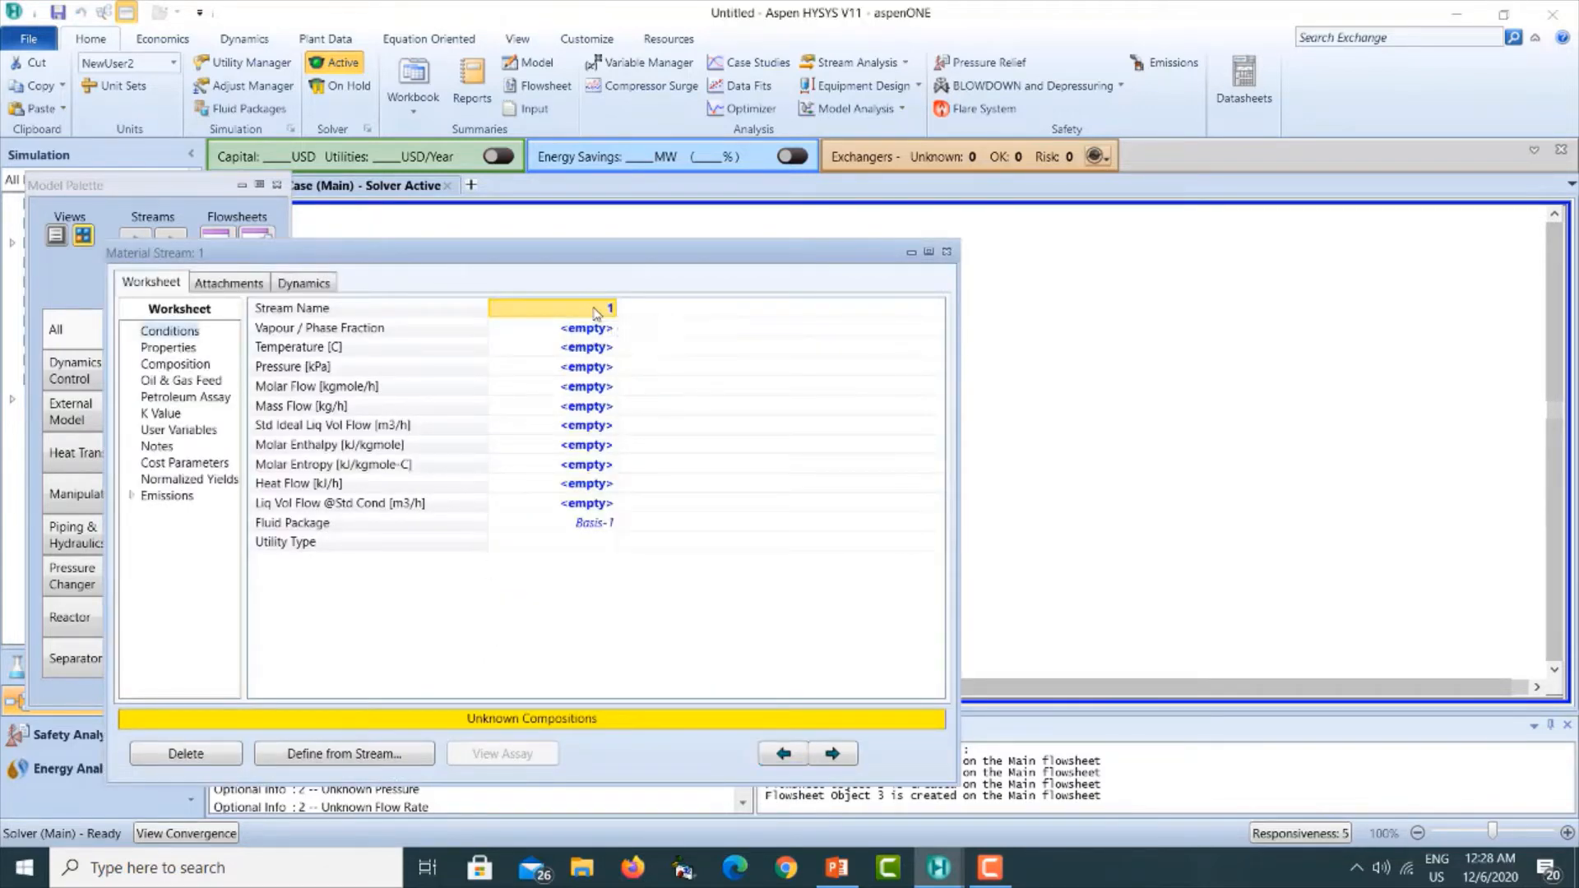
type("Gaswe")
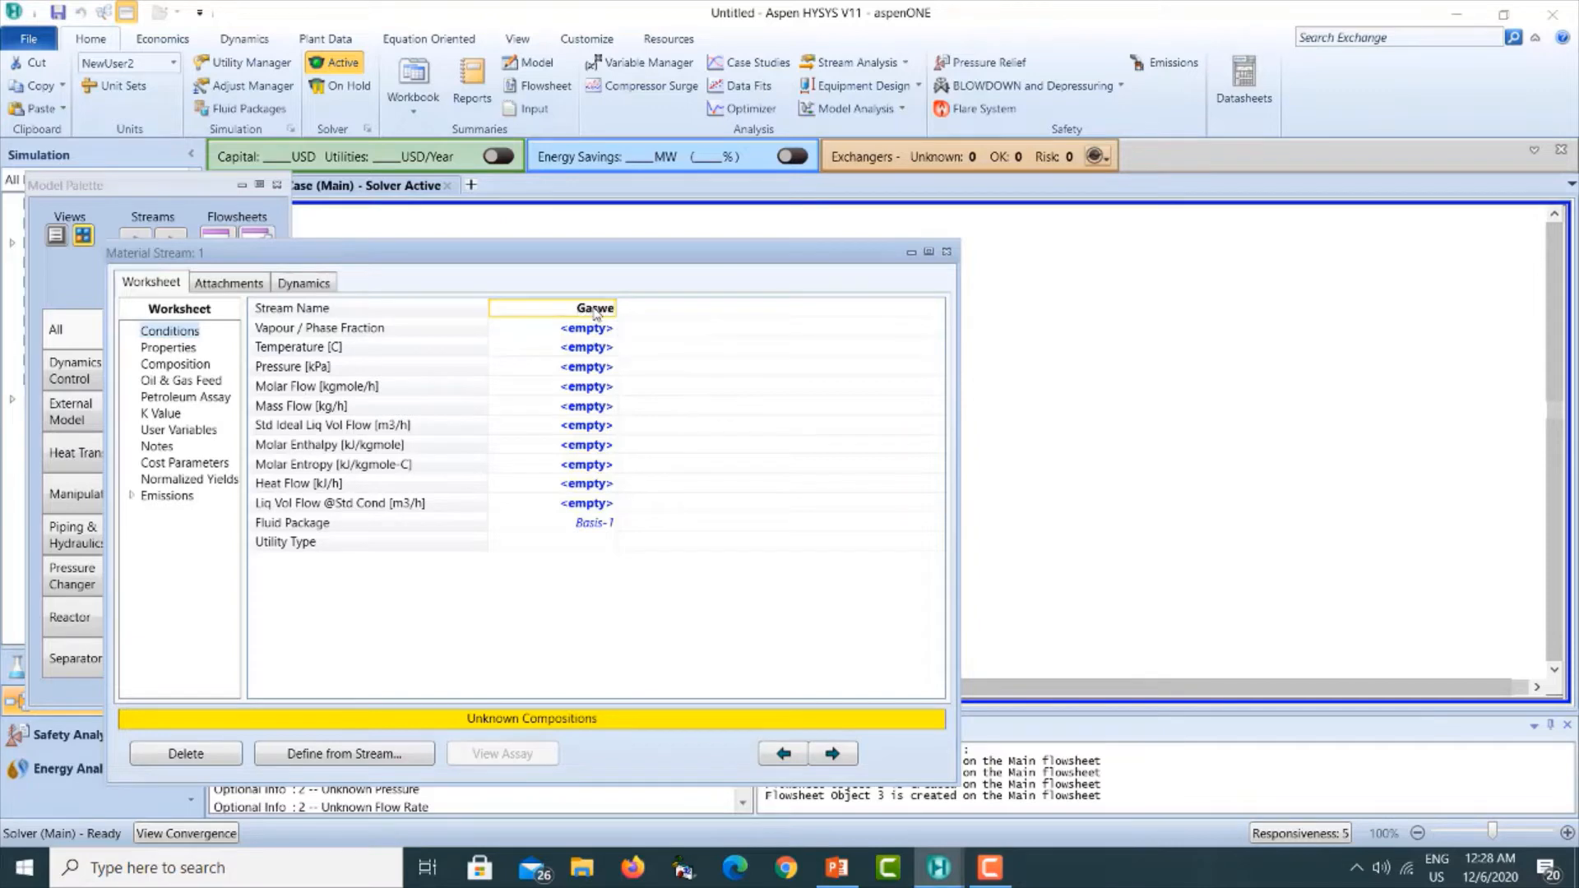
key("BackSpace")
key("BackSpace")
type("Well2")
key("Return")
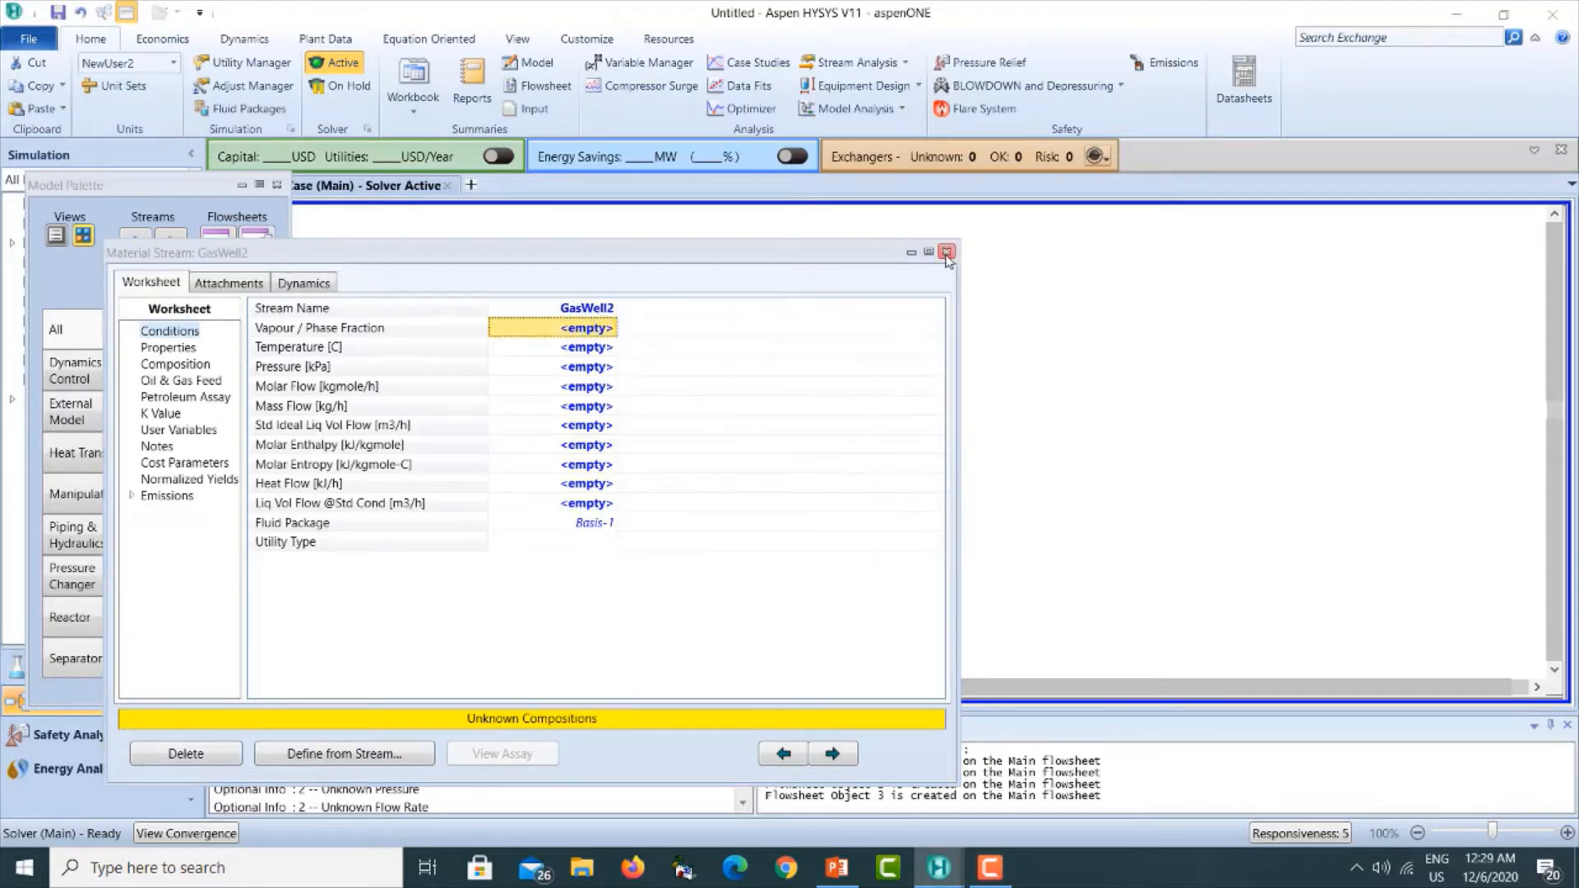
left_click(947, 254)
Rename stream 2 as GasWell3 and close its stream window.
left_click(522, 505)
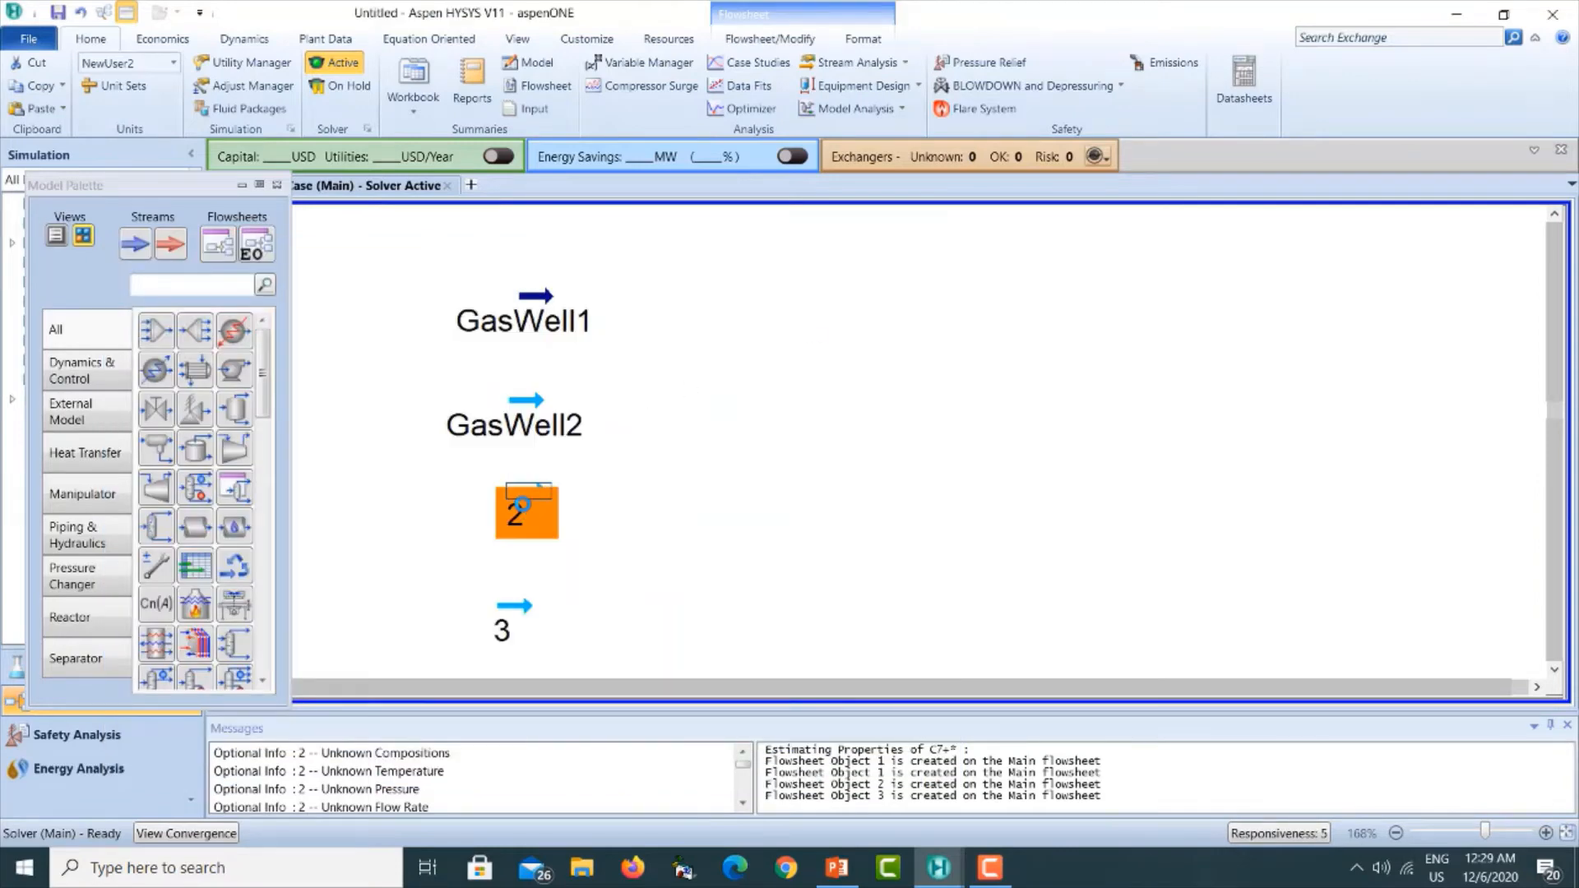
double_click(522, 505)
type("Gas")
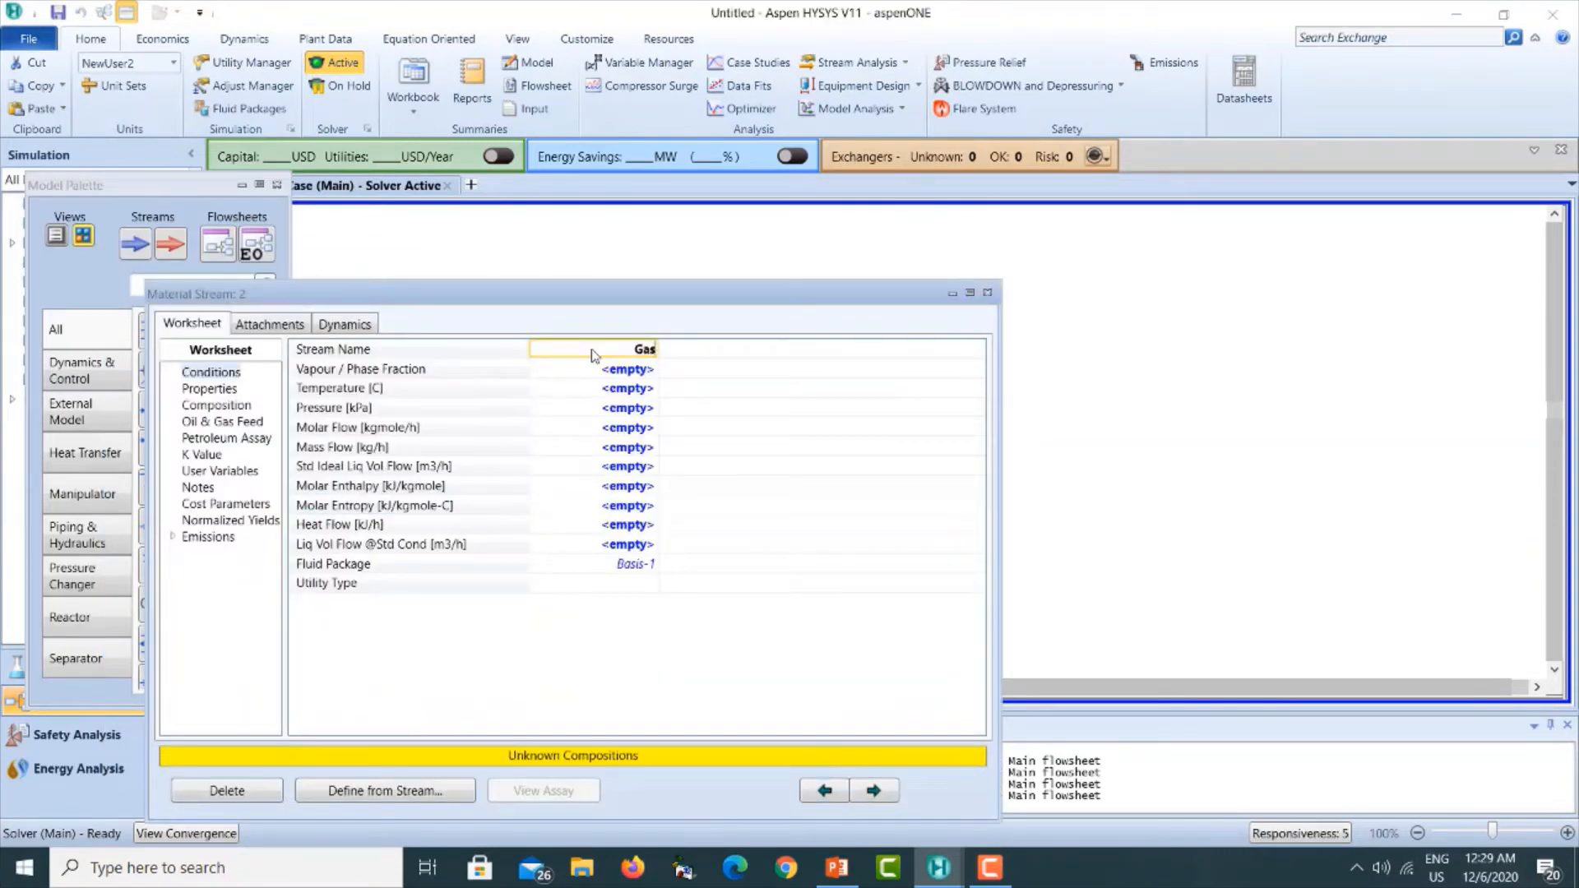
type("W")
key("BackSpace")
type("Well3")
key("Return")
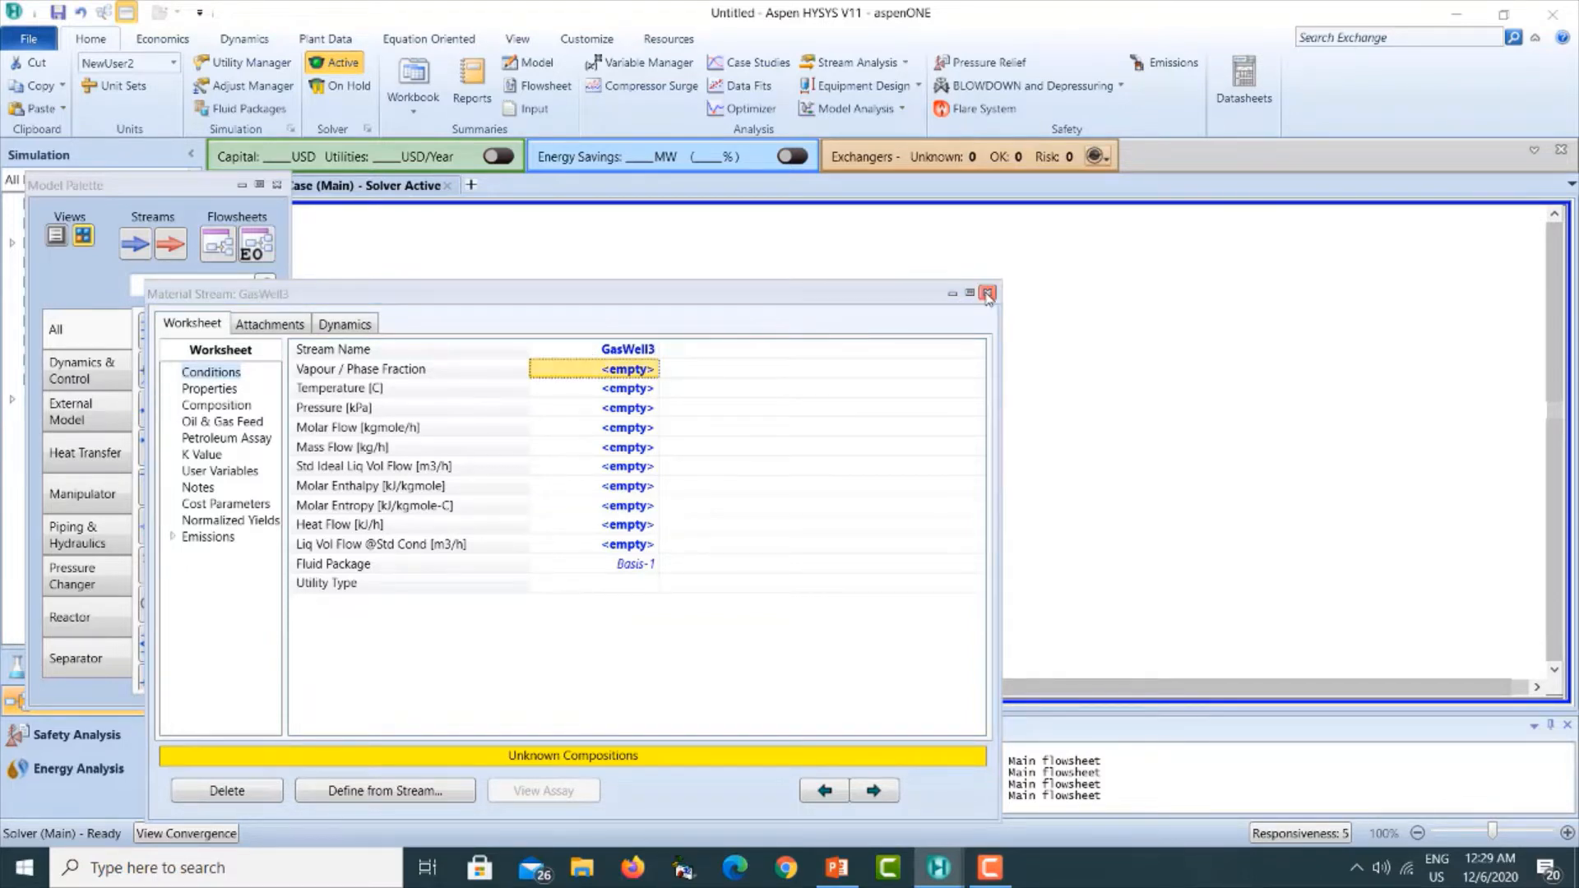
left_click(987, 294)
Rename stream 3 as GasWell4, close its window and clear the flowsheet selection.
left_click(508, 607)
double_click(509, 609)
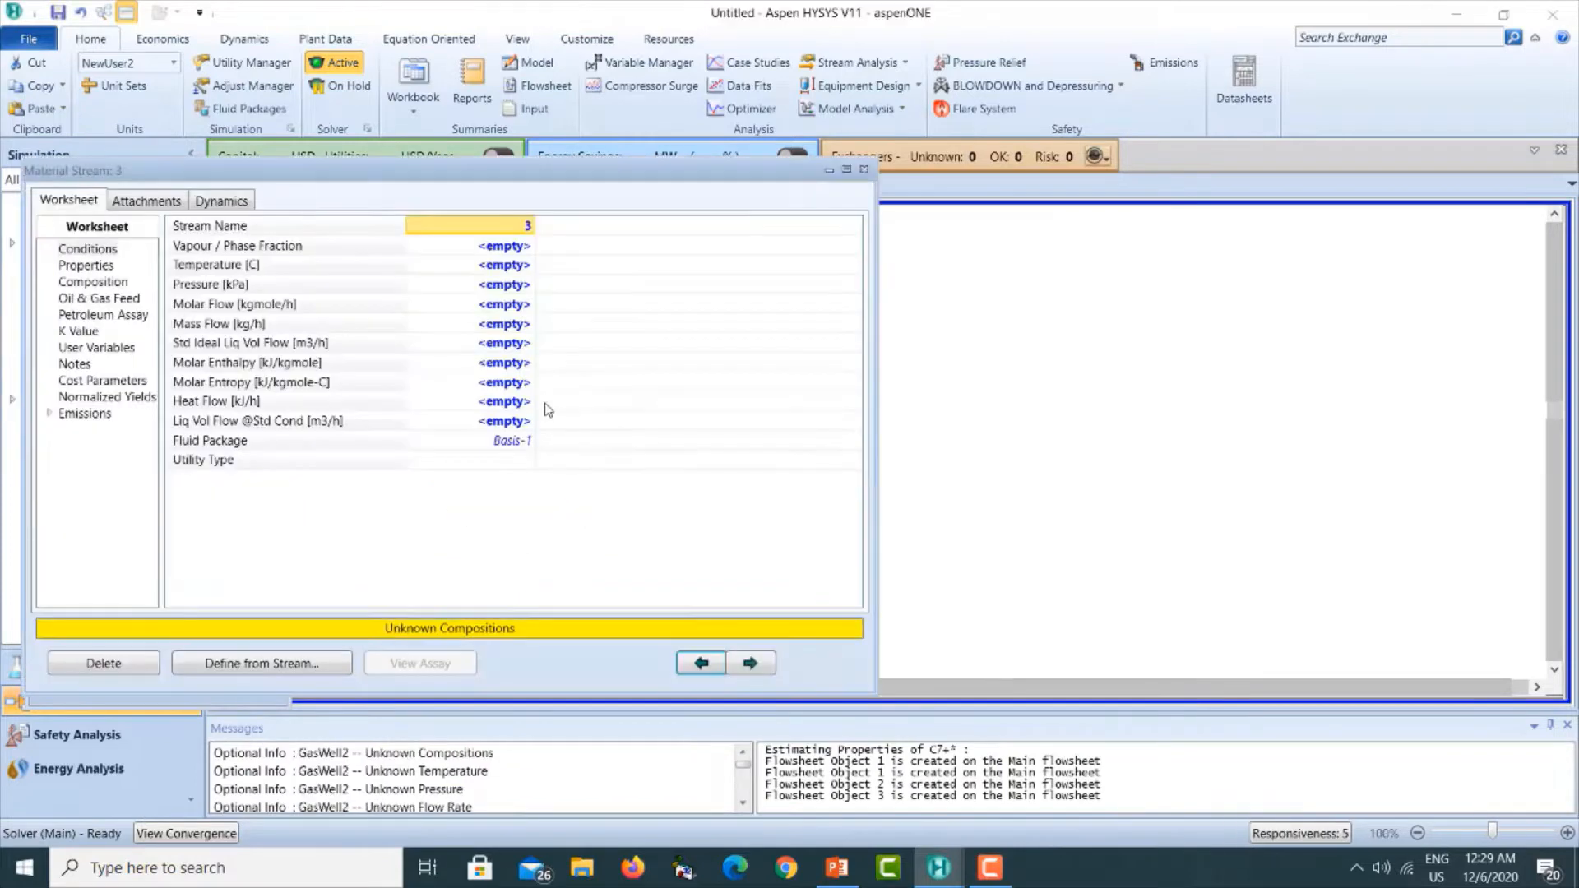
type("Gas")
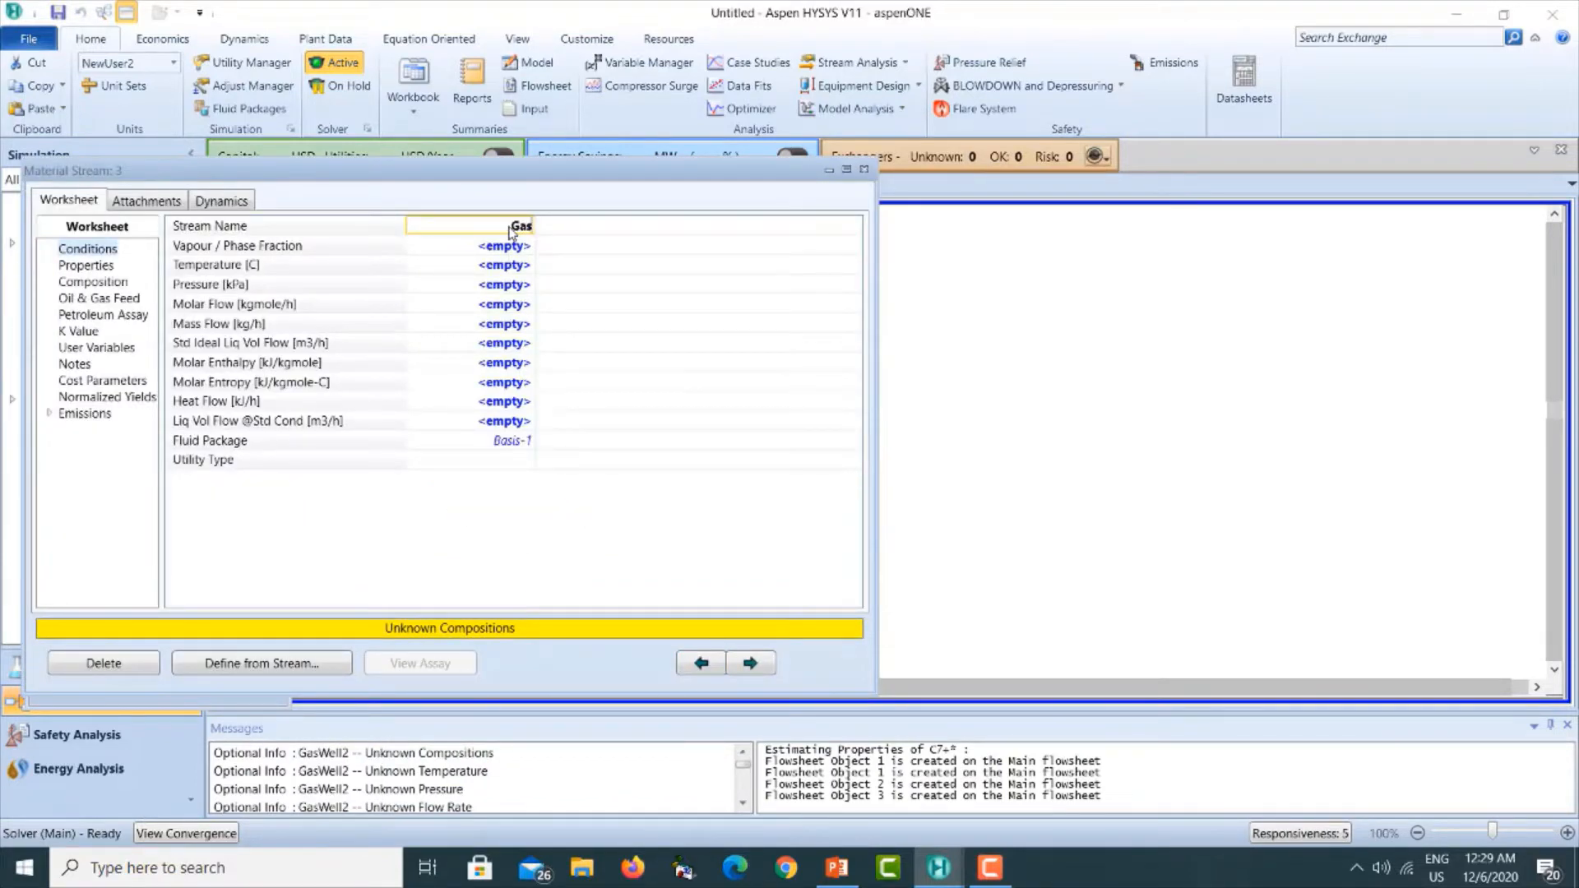
type("Well4")
key("Return")
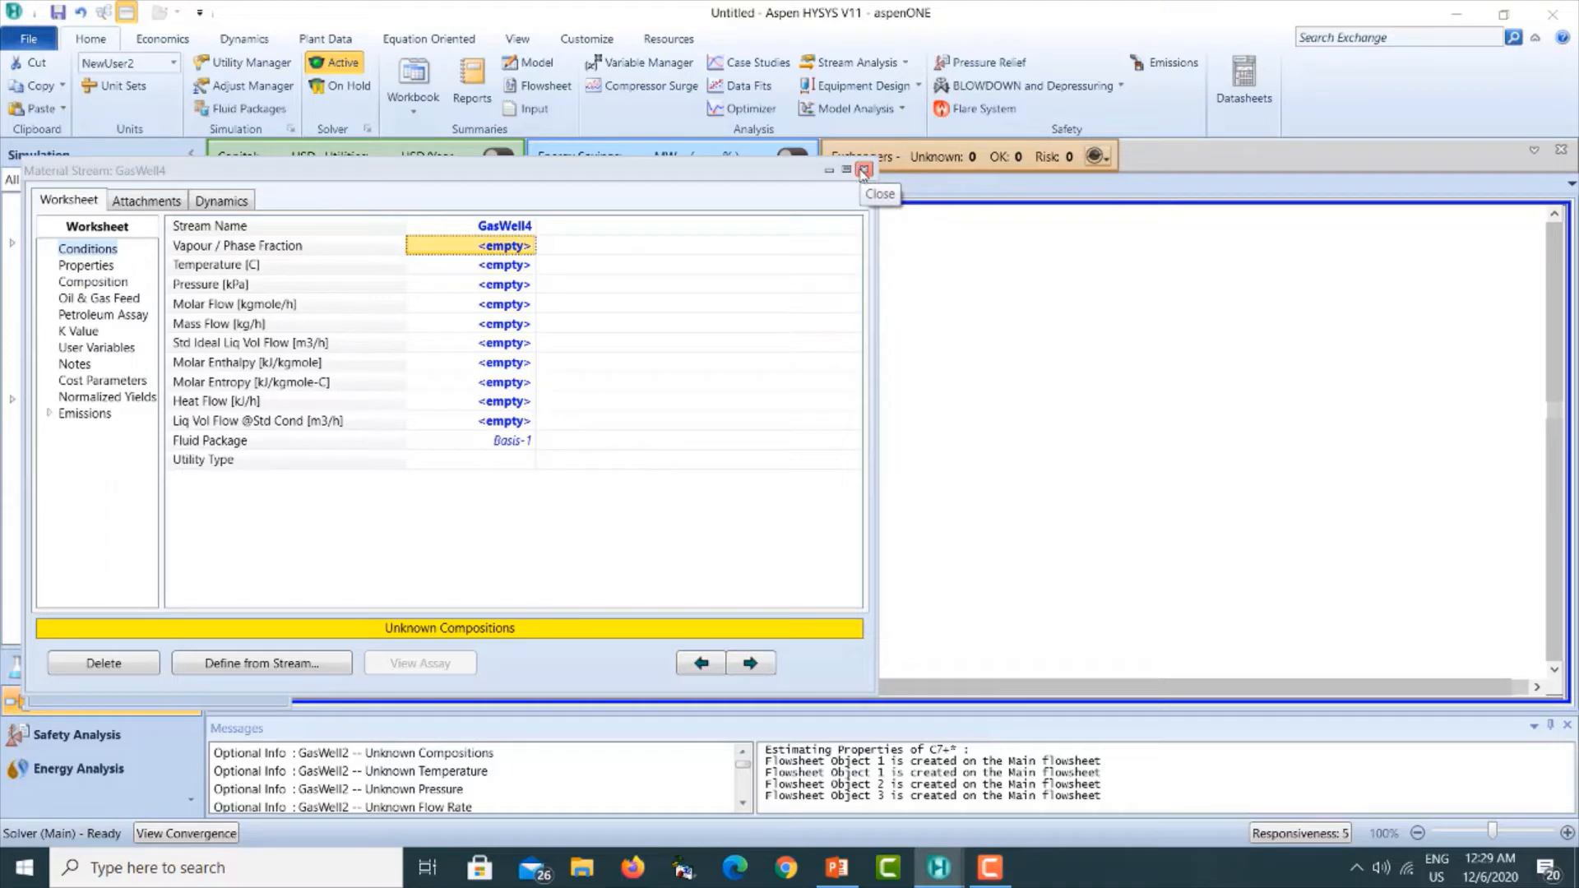
left_click(863, 170)
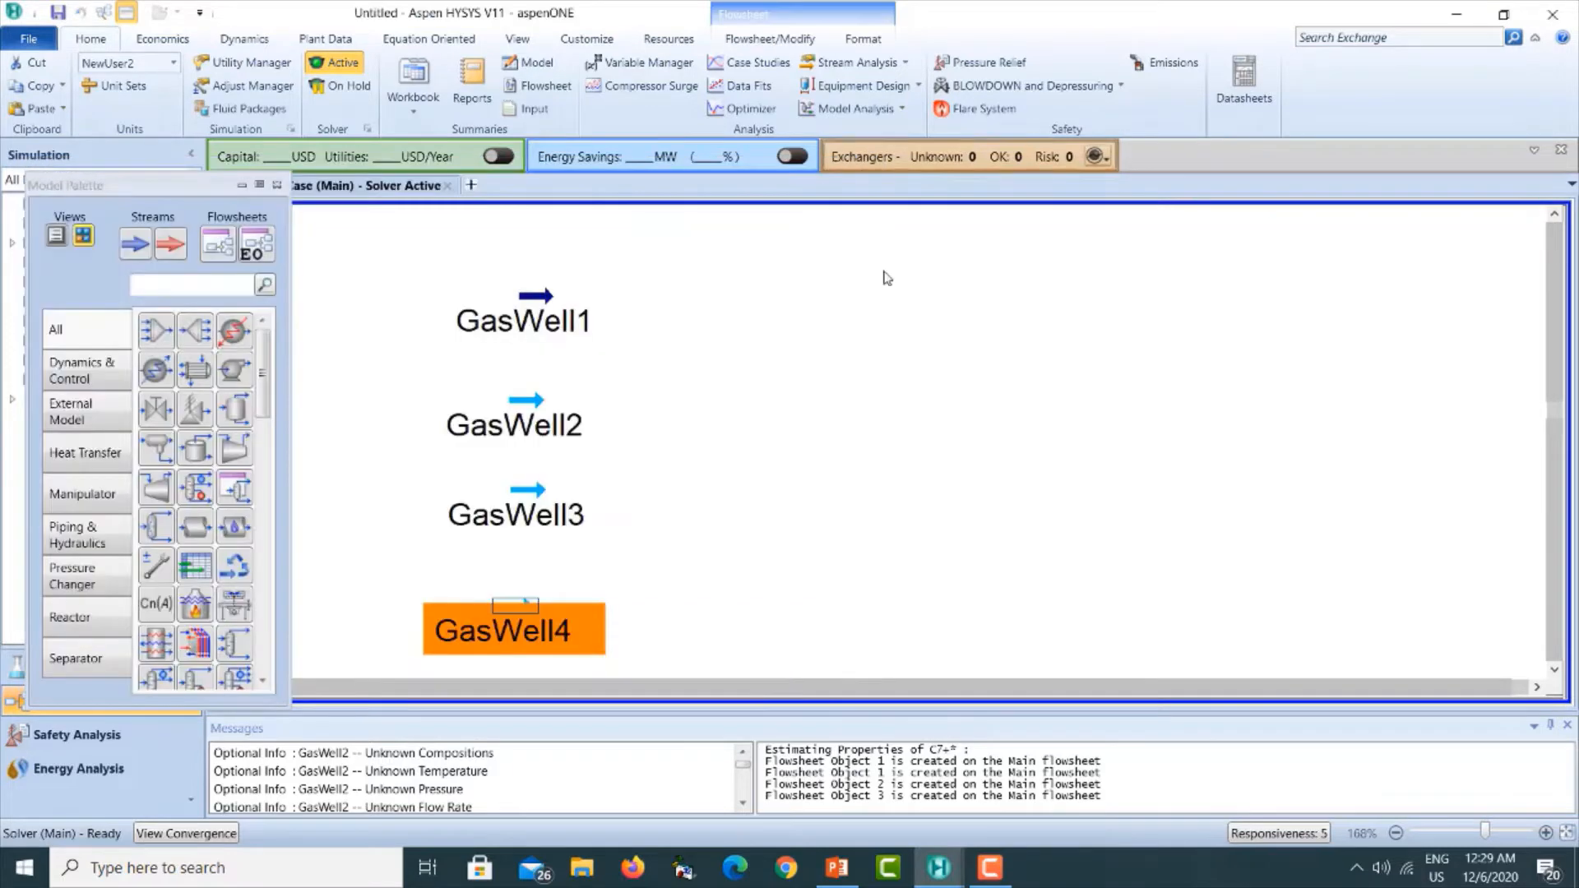
left_click(959, 490)
Open GasWell2, look up its conditions in the PowerPoint well table and set its temperature to 45 °C in HYSYS.
left_click(505, 425)
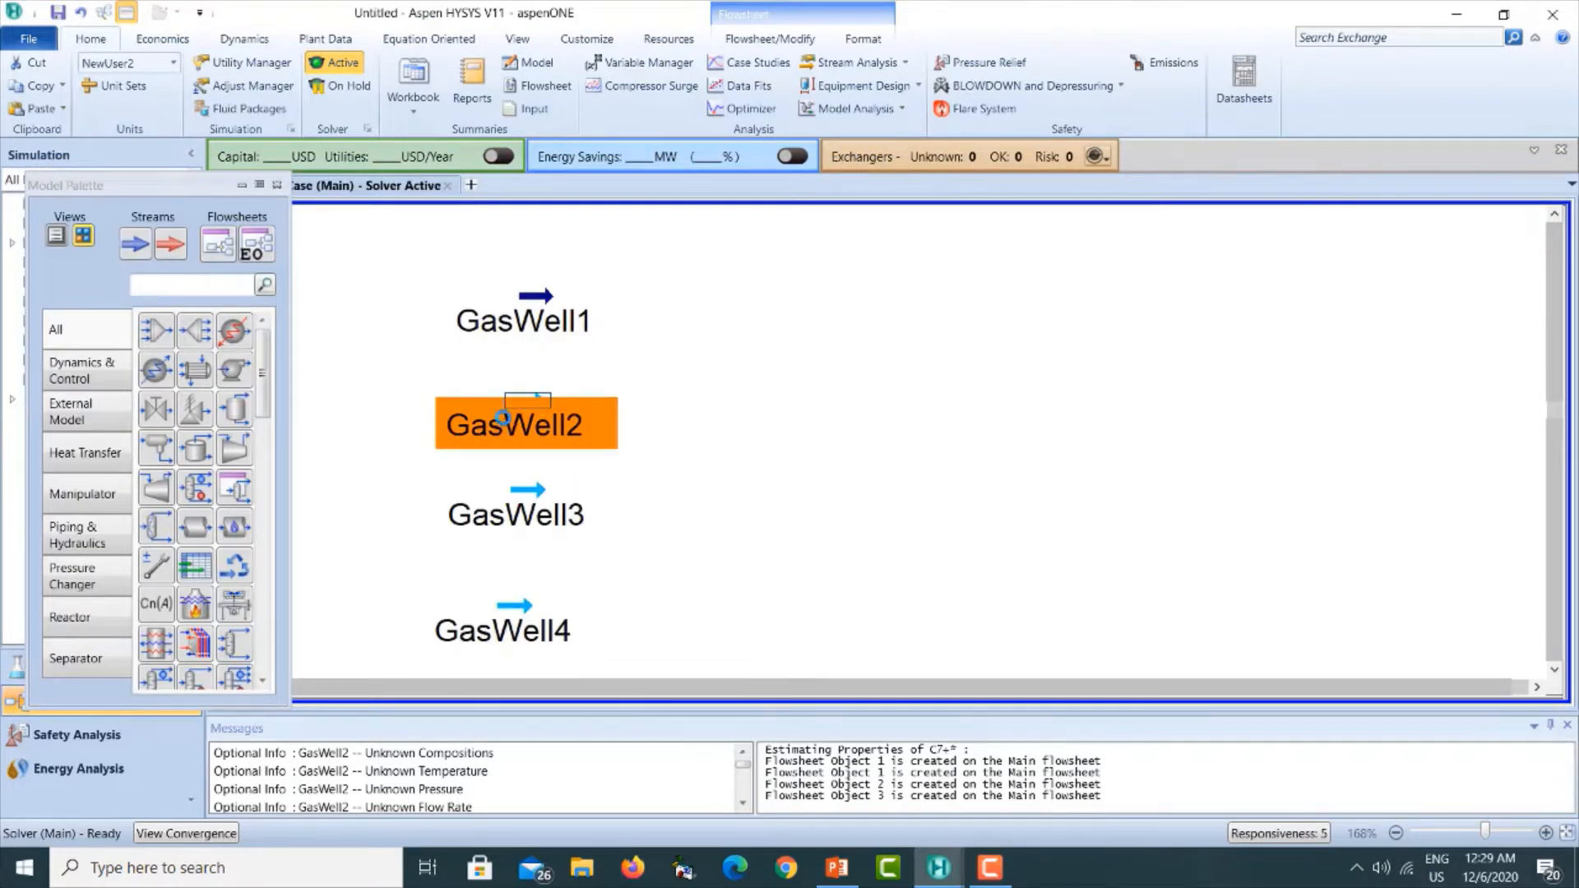
double_click(505, 425)
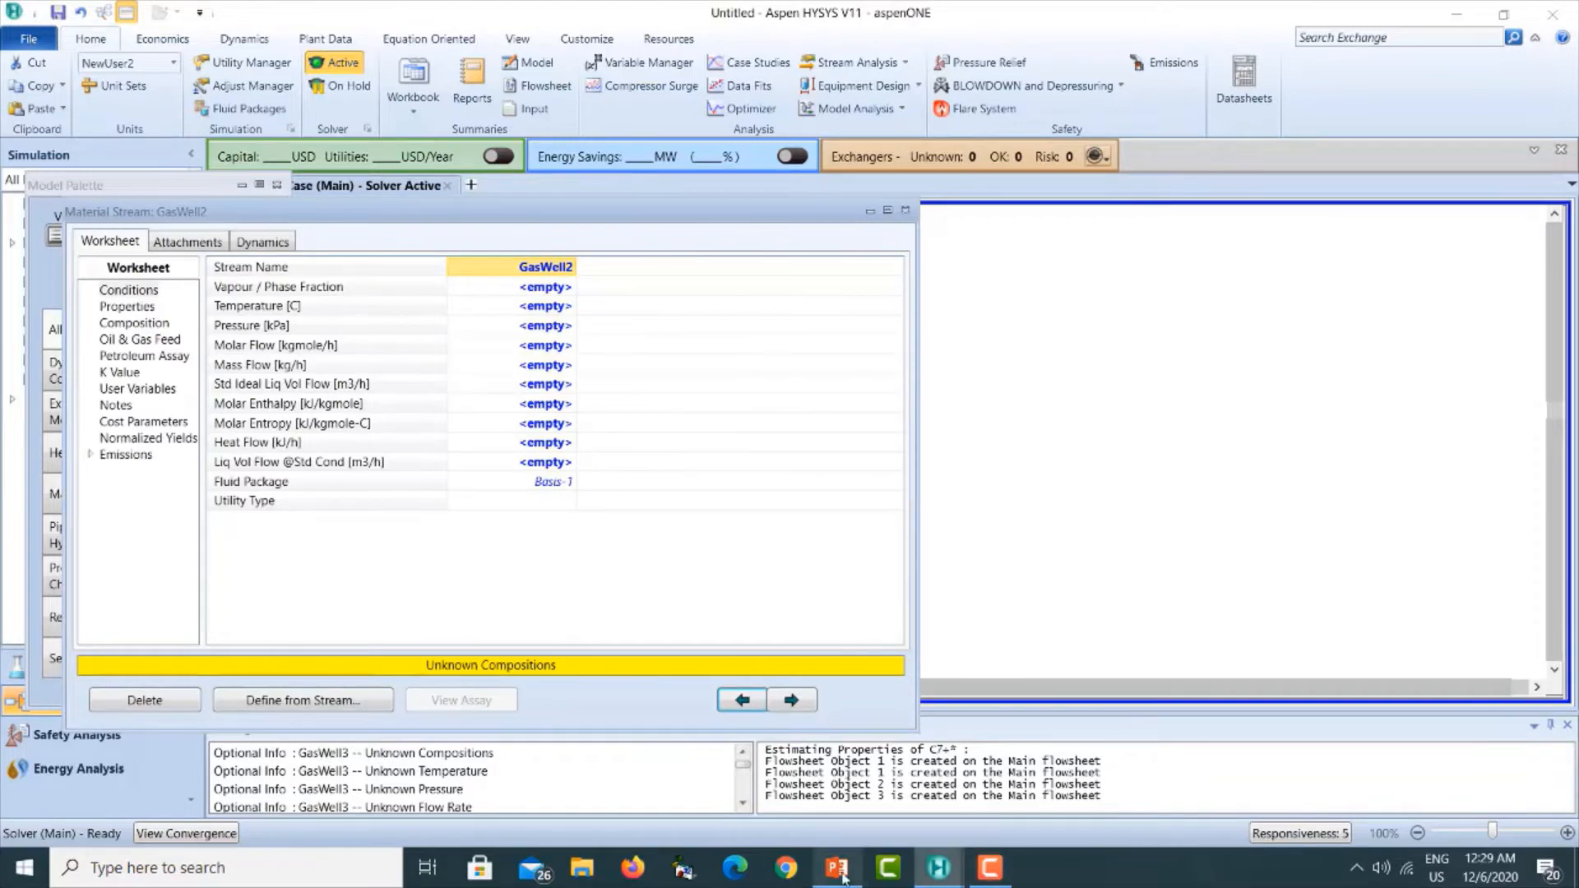
left_click(838, 867)
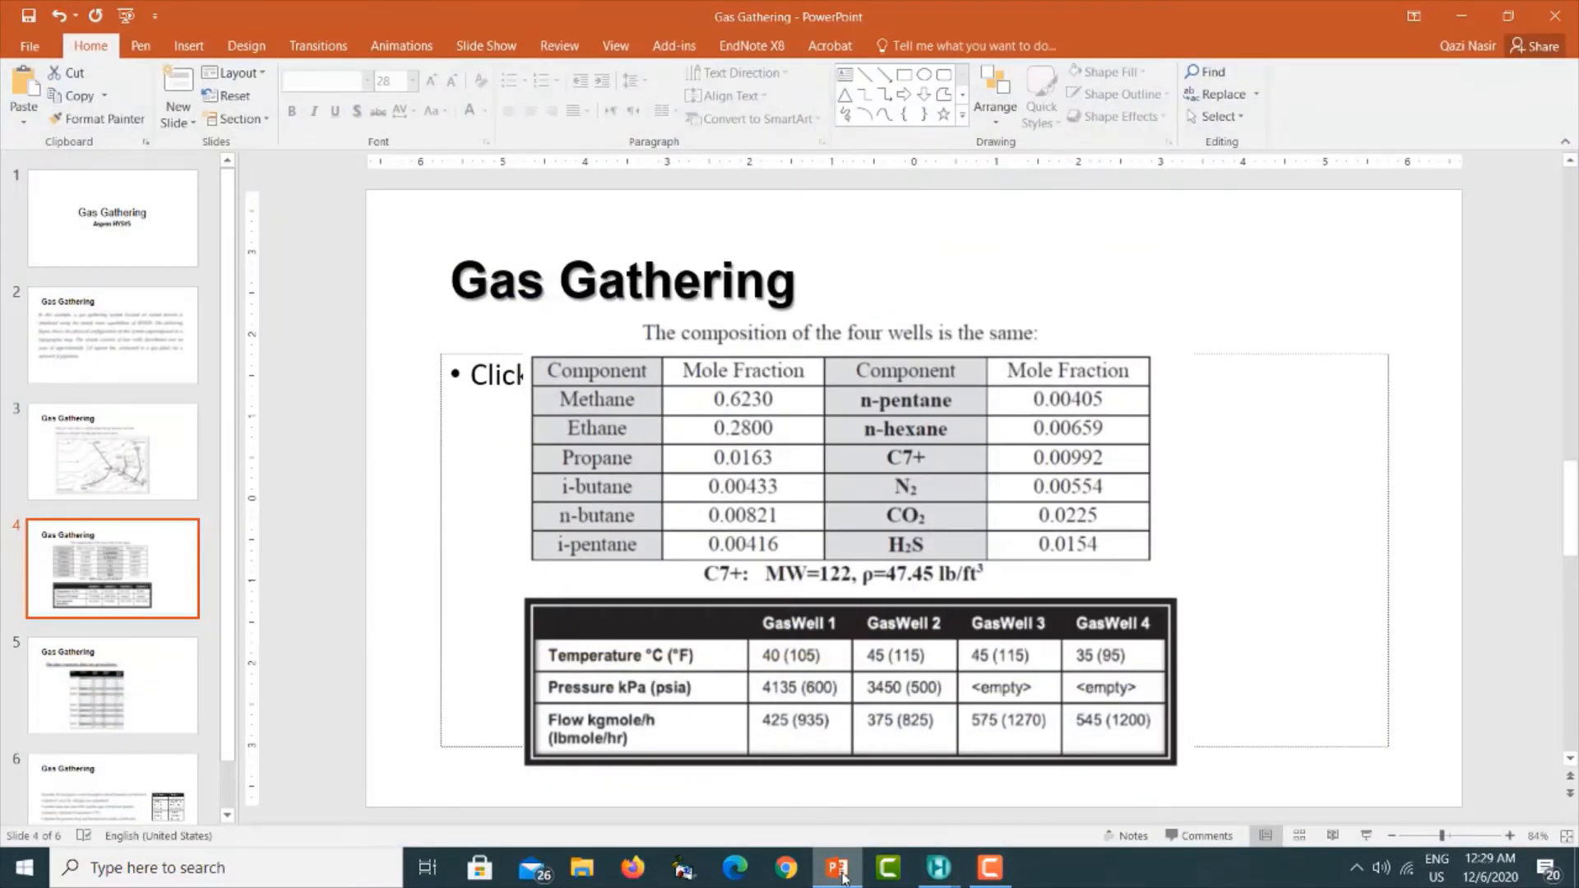
left_click(838, 870)
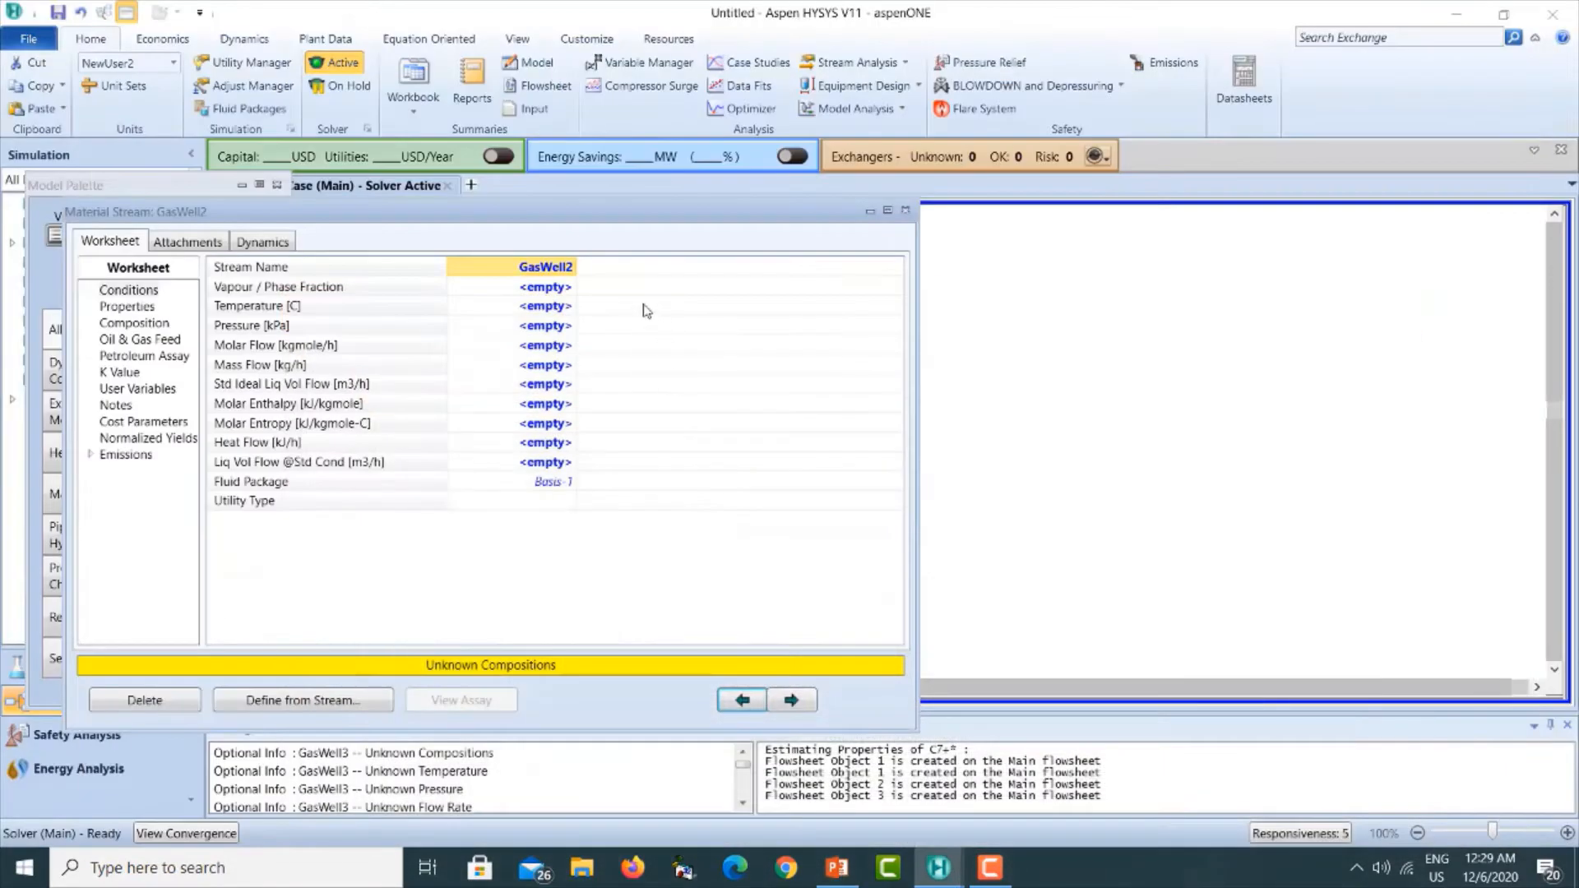
left_click(532, 308)
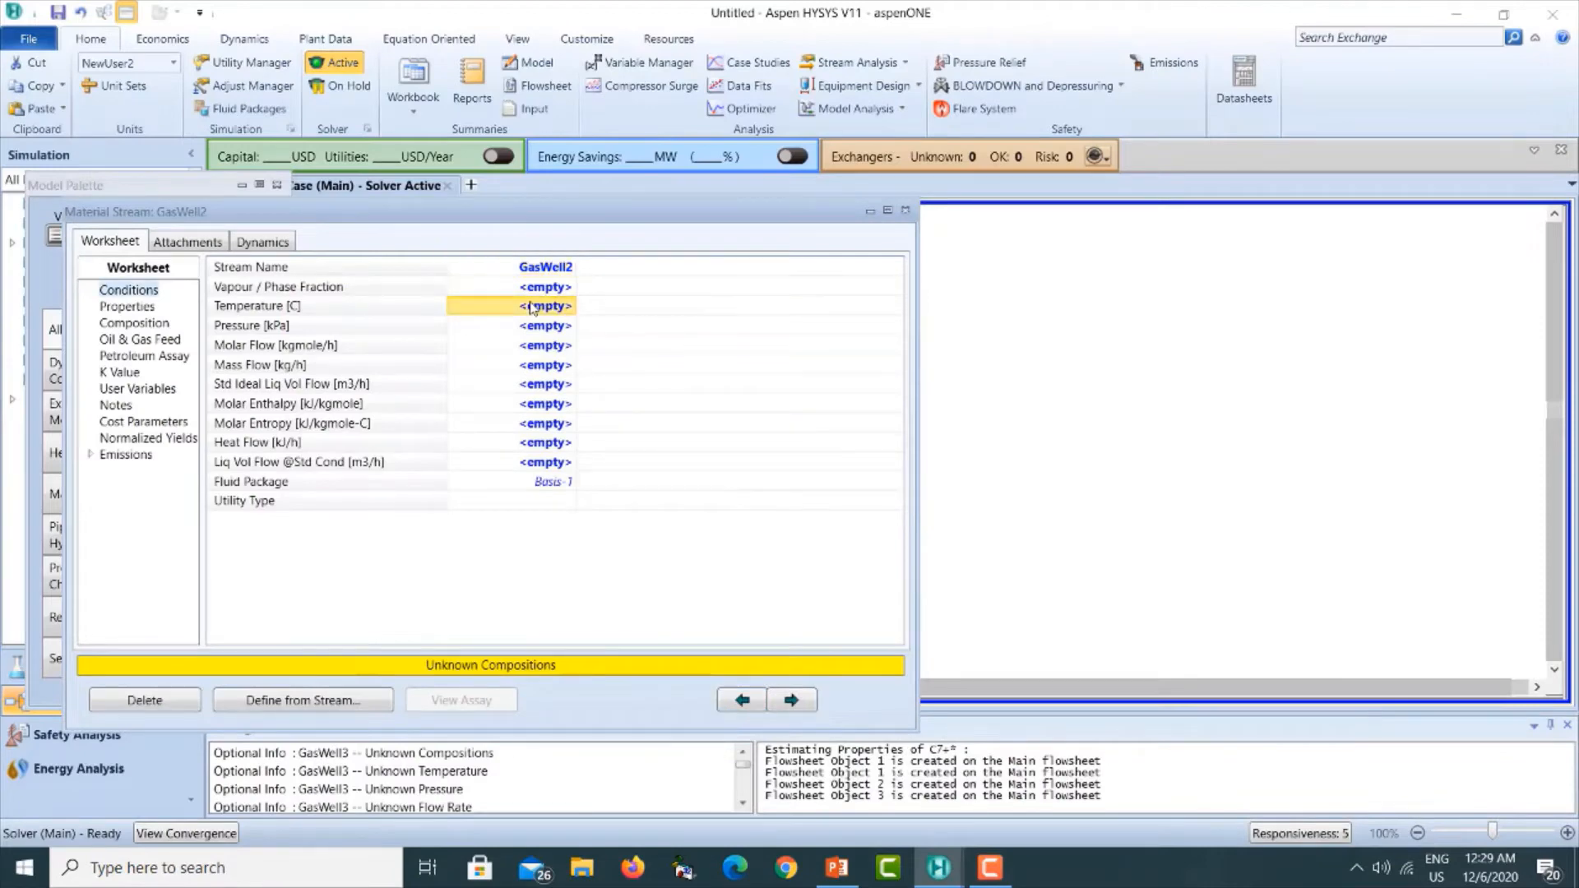
type("45")
key("Return")
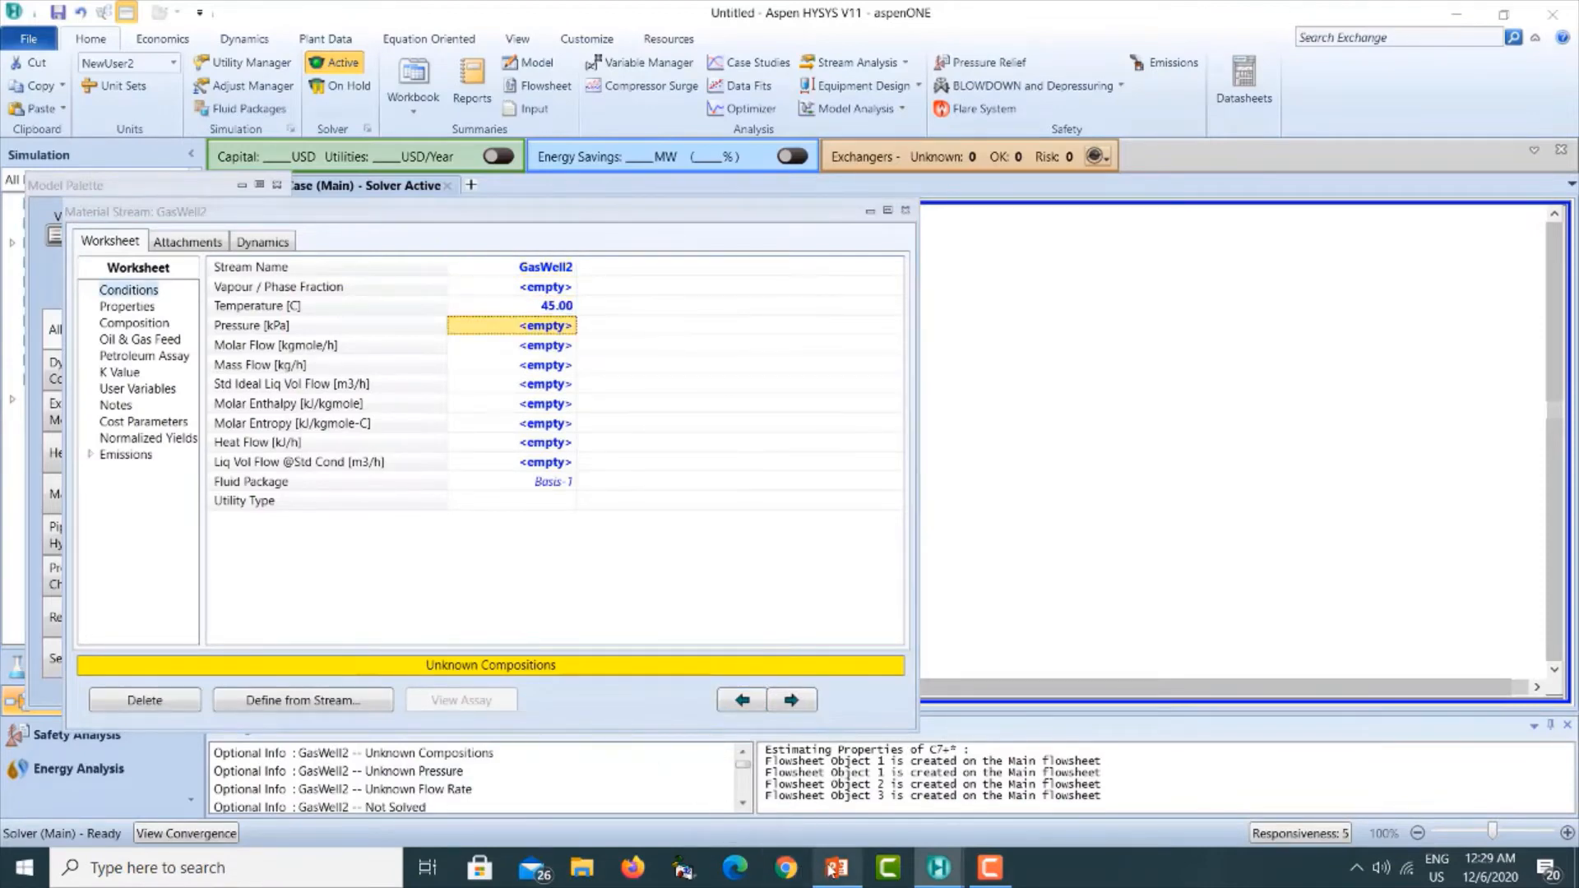
Look up GasWell2's pressure in the PowerPoint well table and set it to 3450 kPa in HYSYS.
left_click(835, 869)
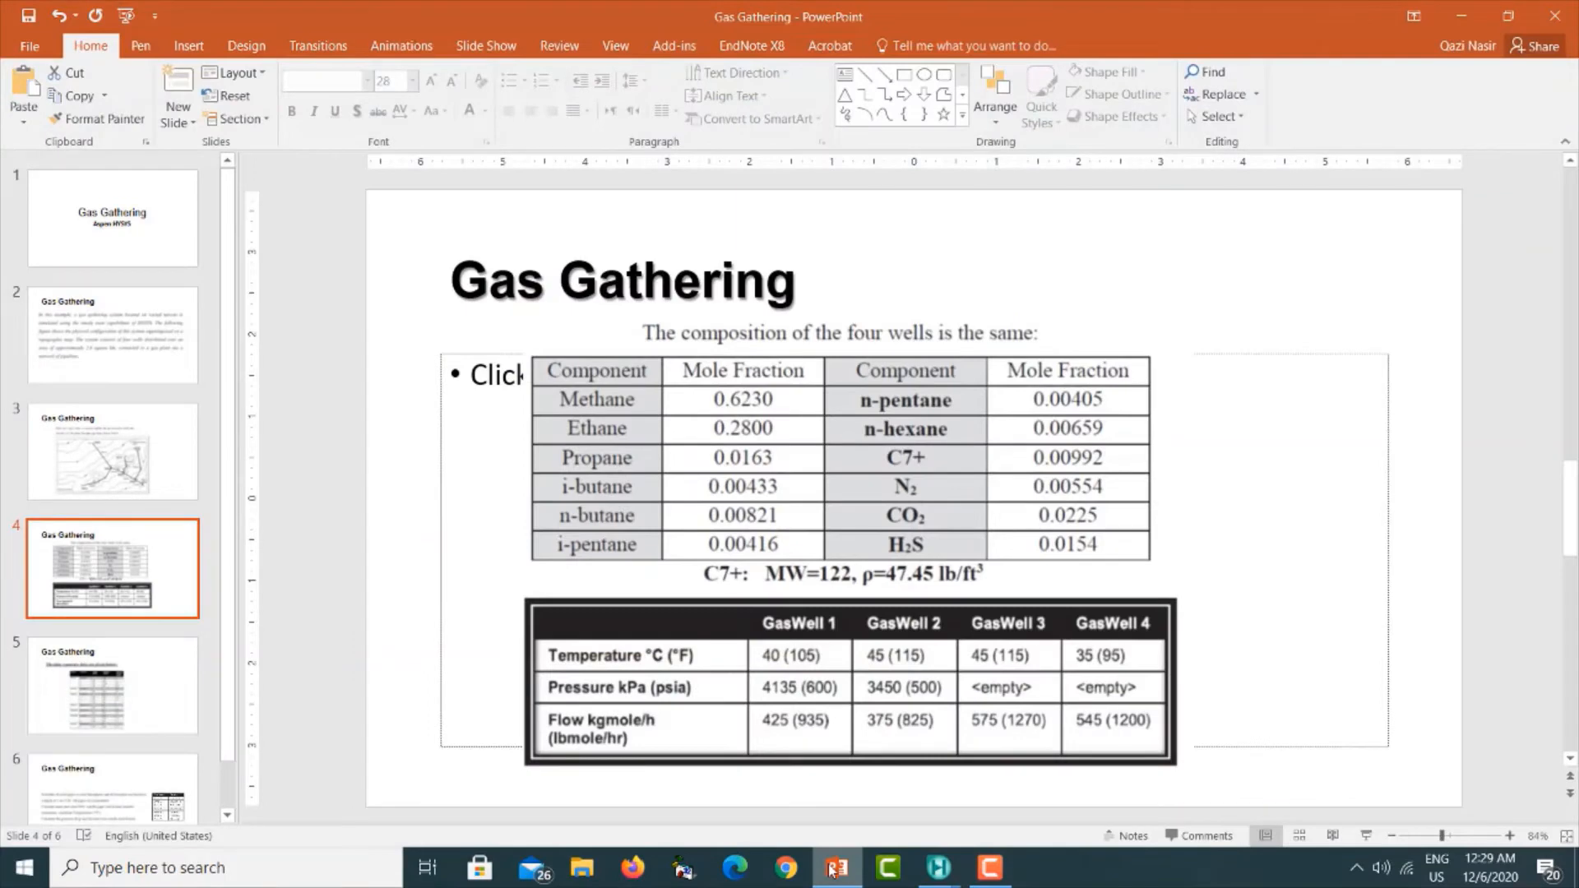
left_click(835, 869)
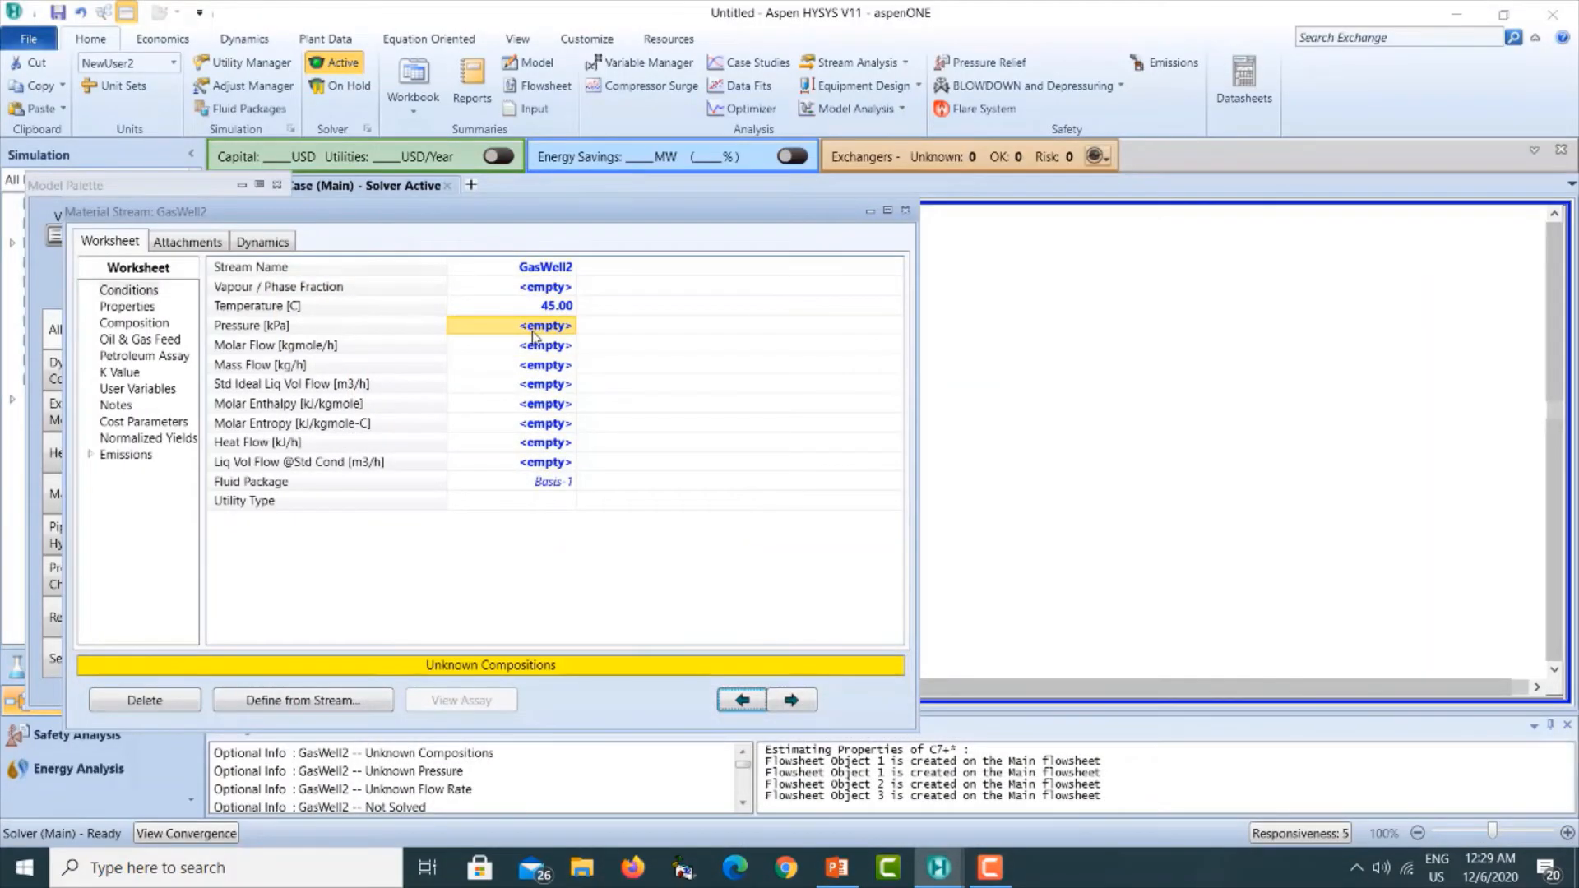
double_click(534, 327)
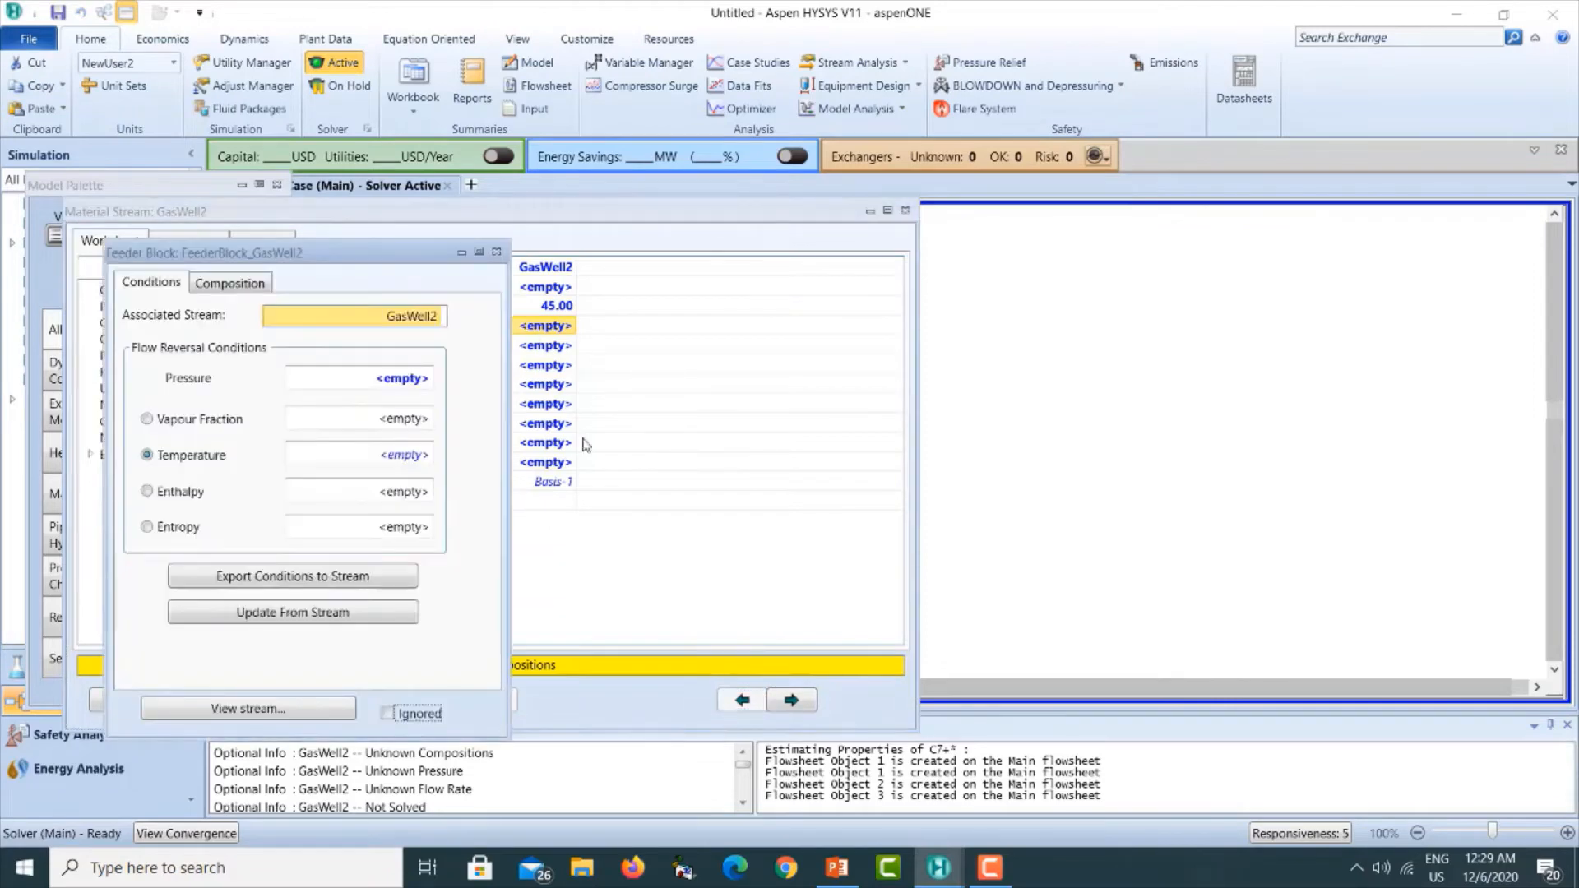
left_click(496, 253)
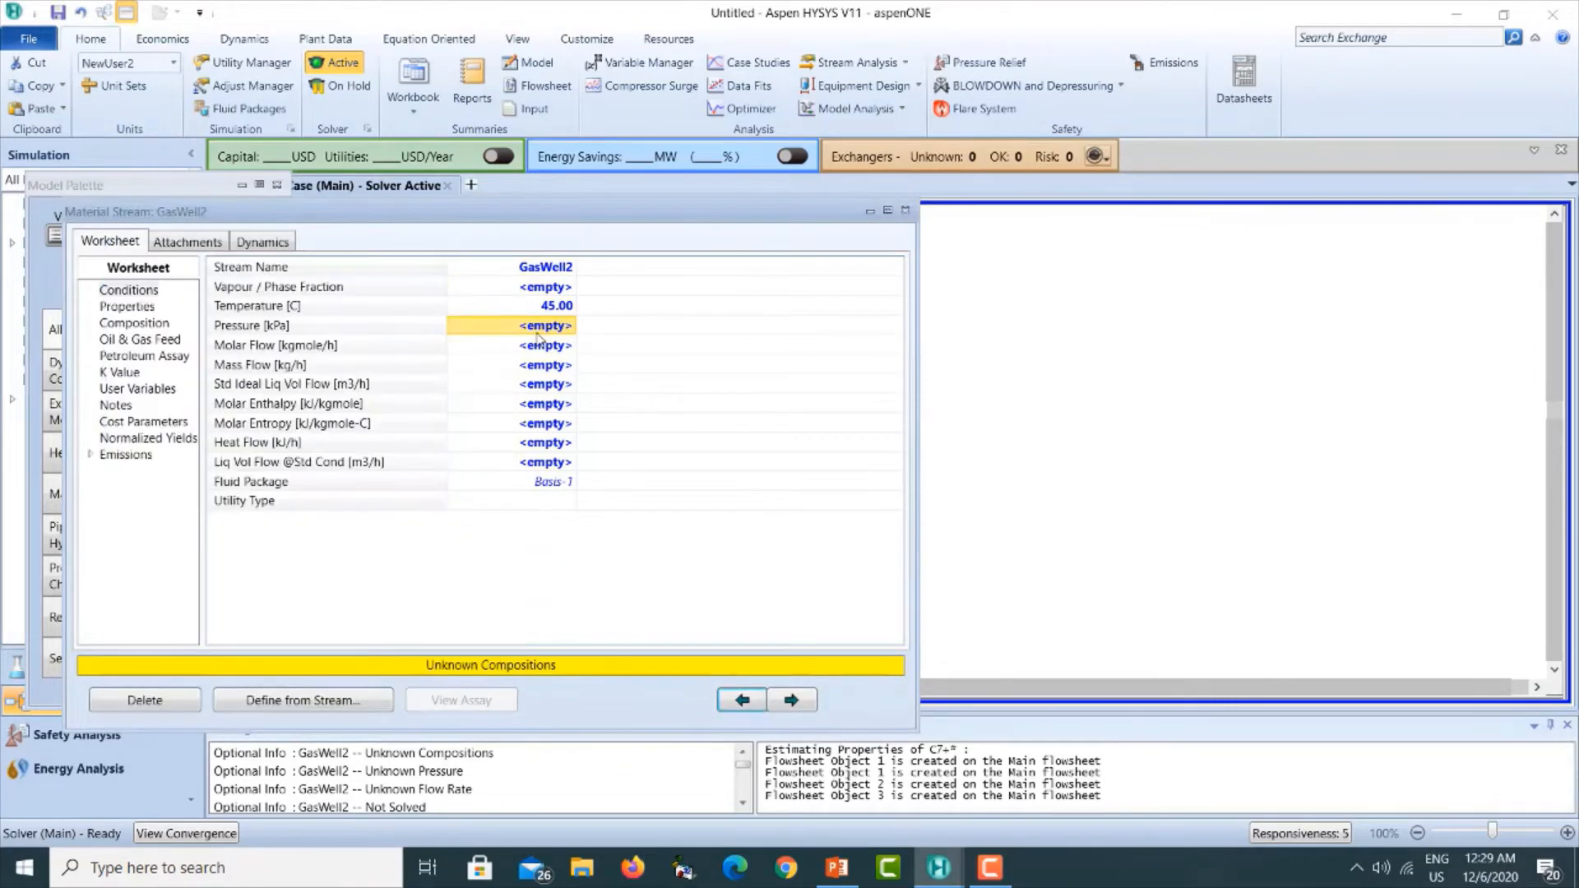
type("3")
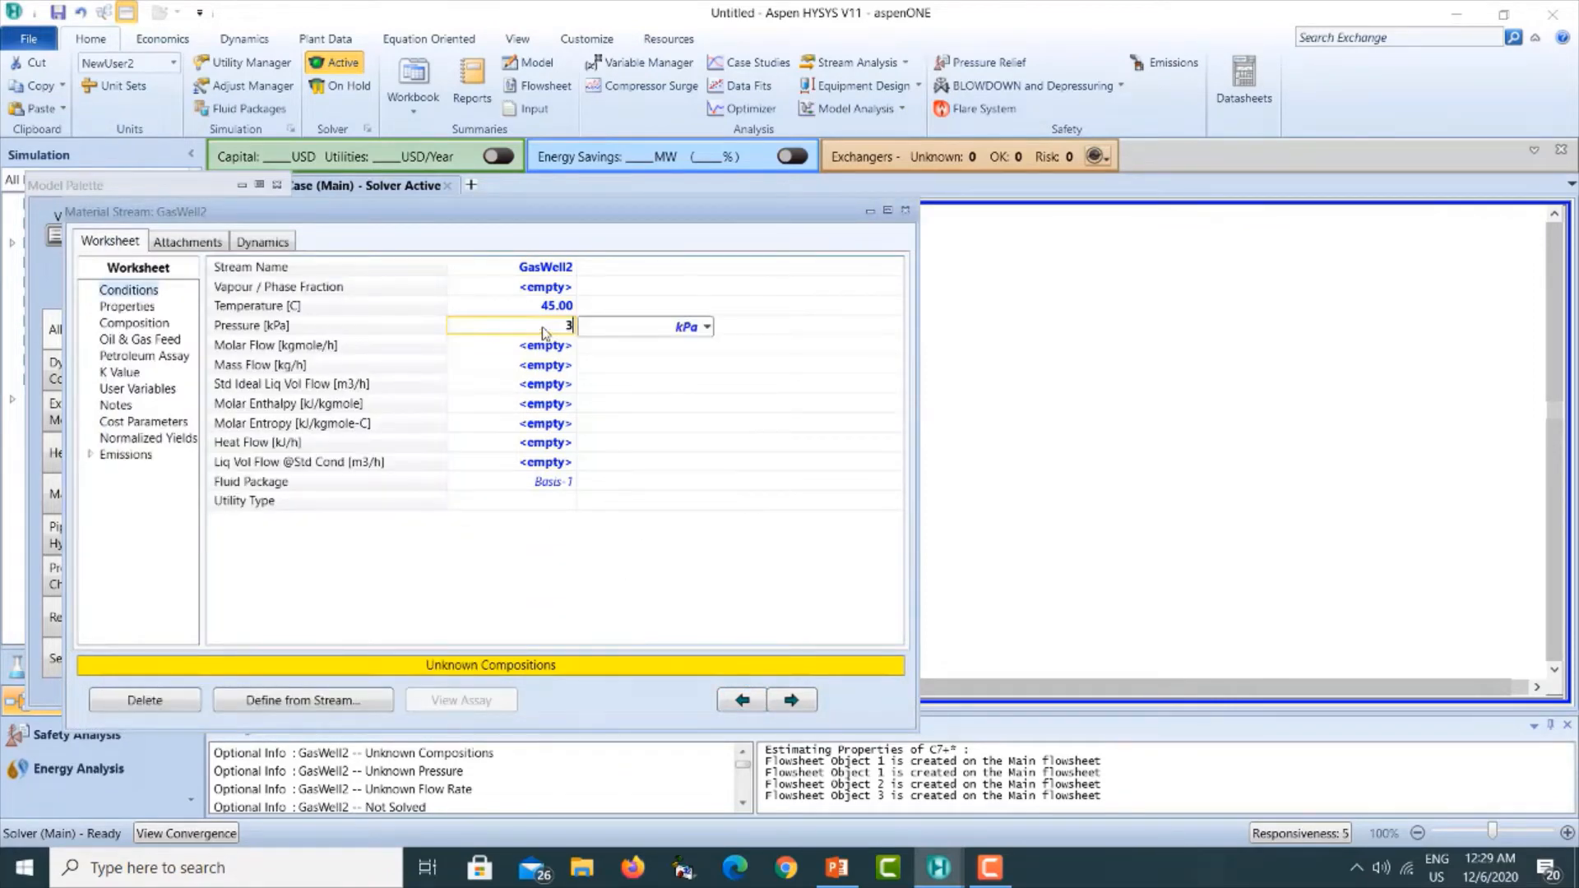
type("450")
key("Return")
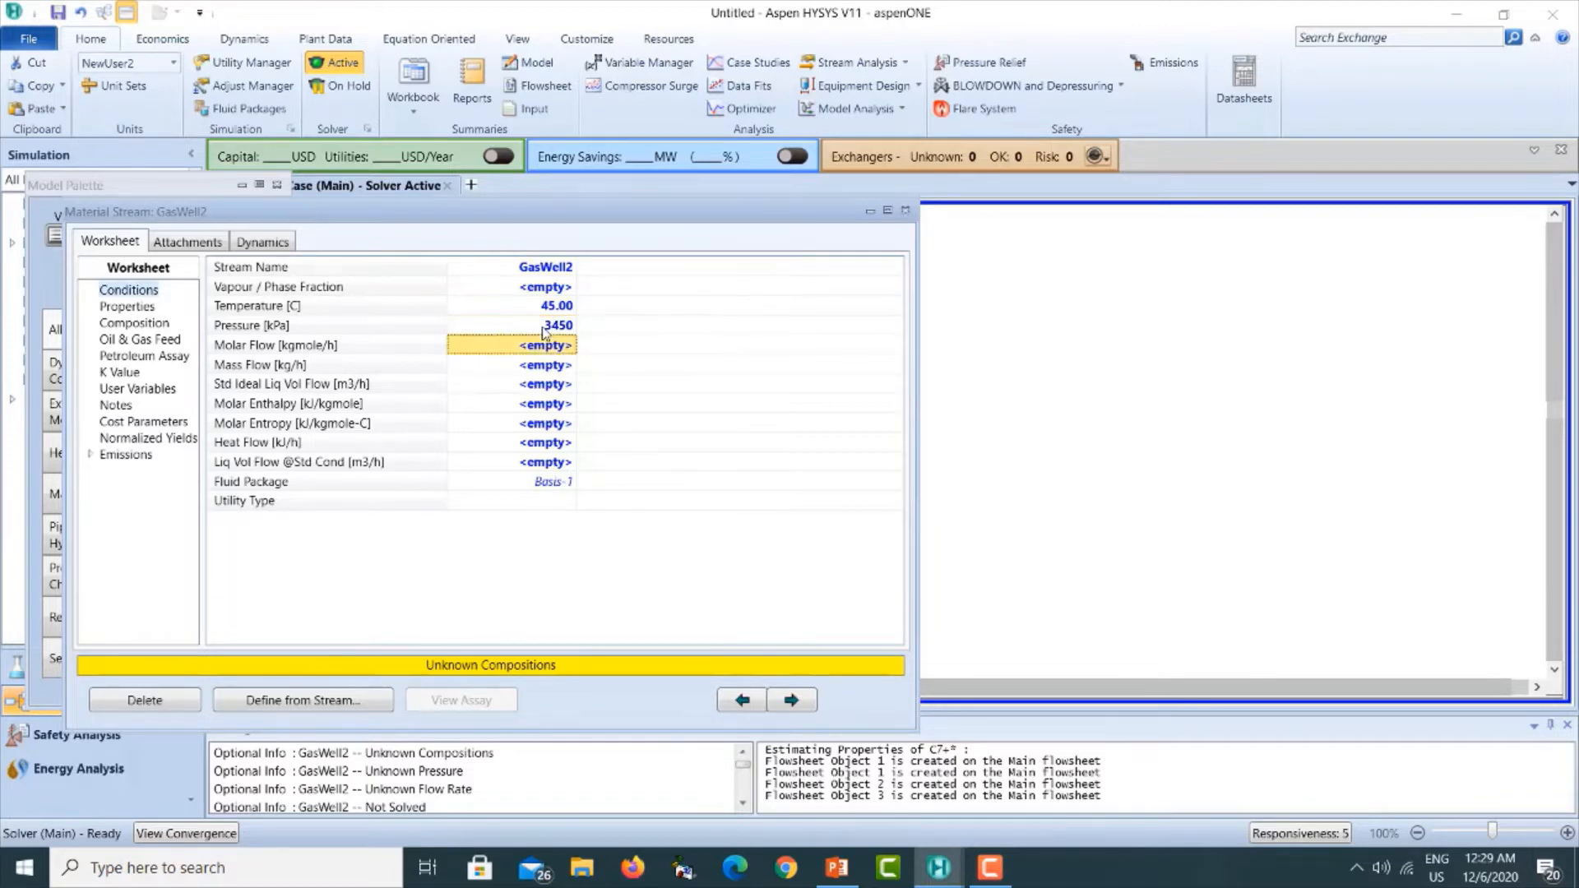
Look up GasWell2's flow in the PowerPoint well table and set its molar flow to 375 kgmole/h in HYSYS.
left_click(835, 868)
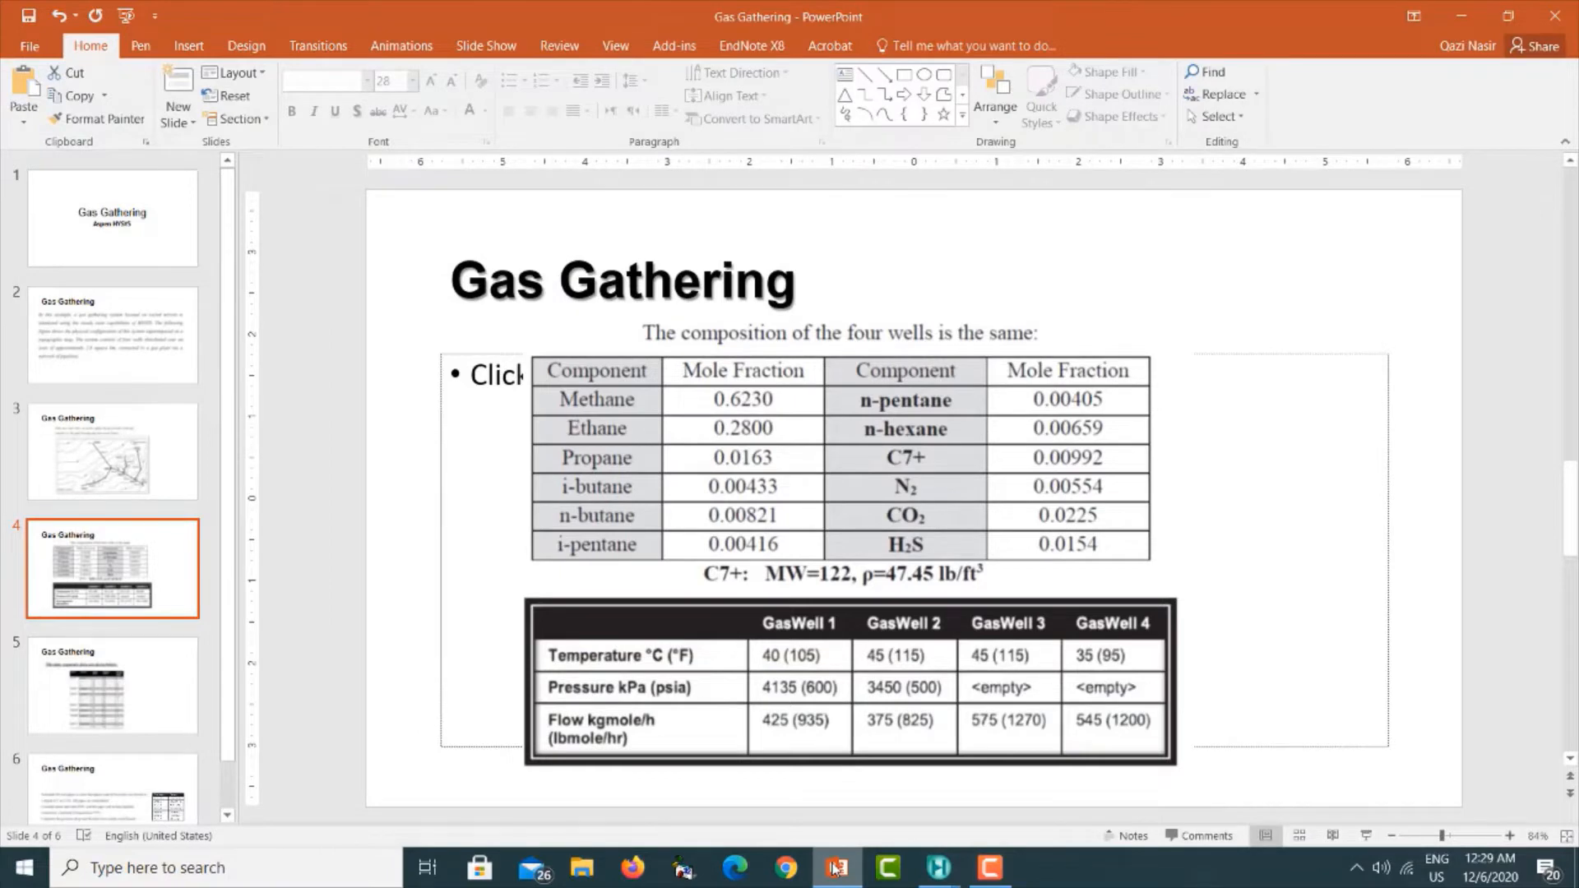
left_click(835, 868)
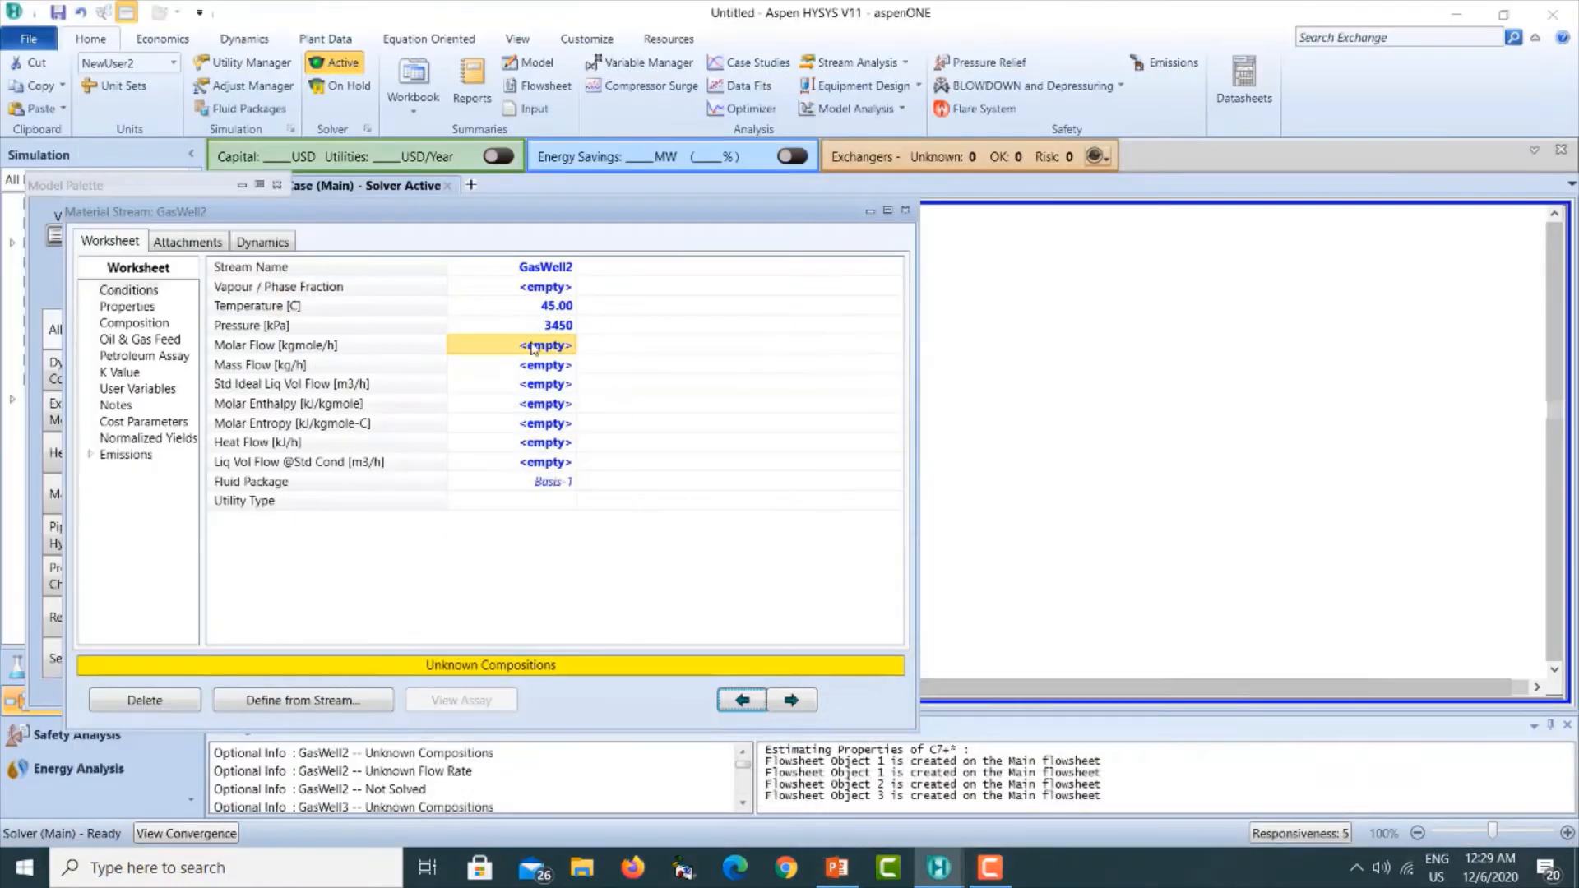
left_click(539, 347)
type("3")
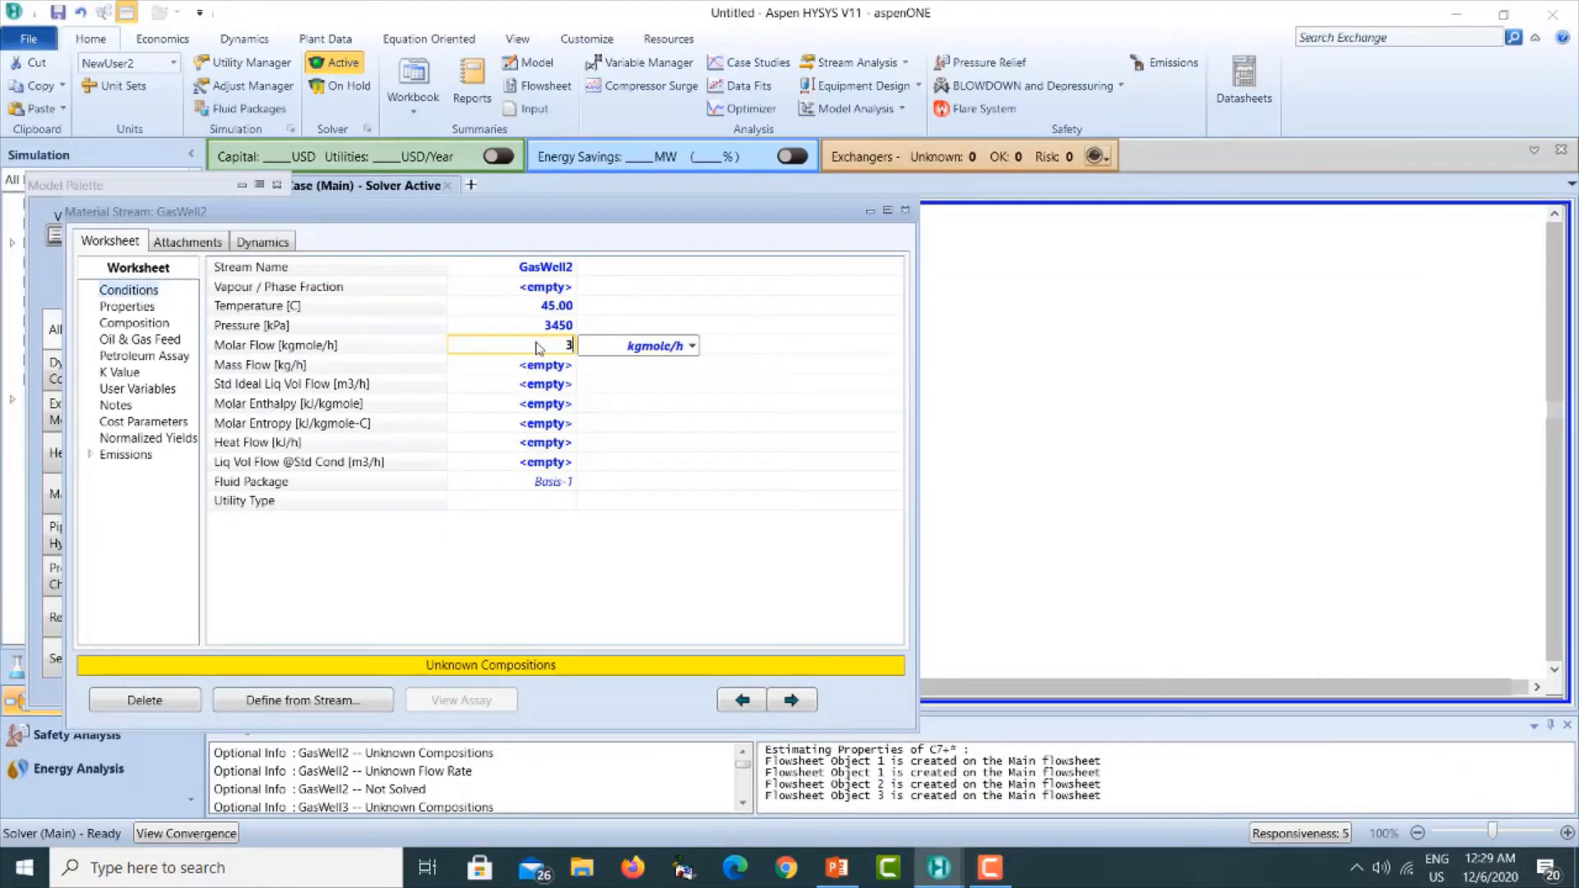
type("75")
key("Return")
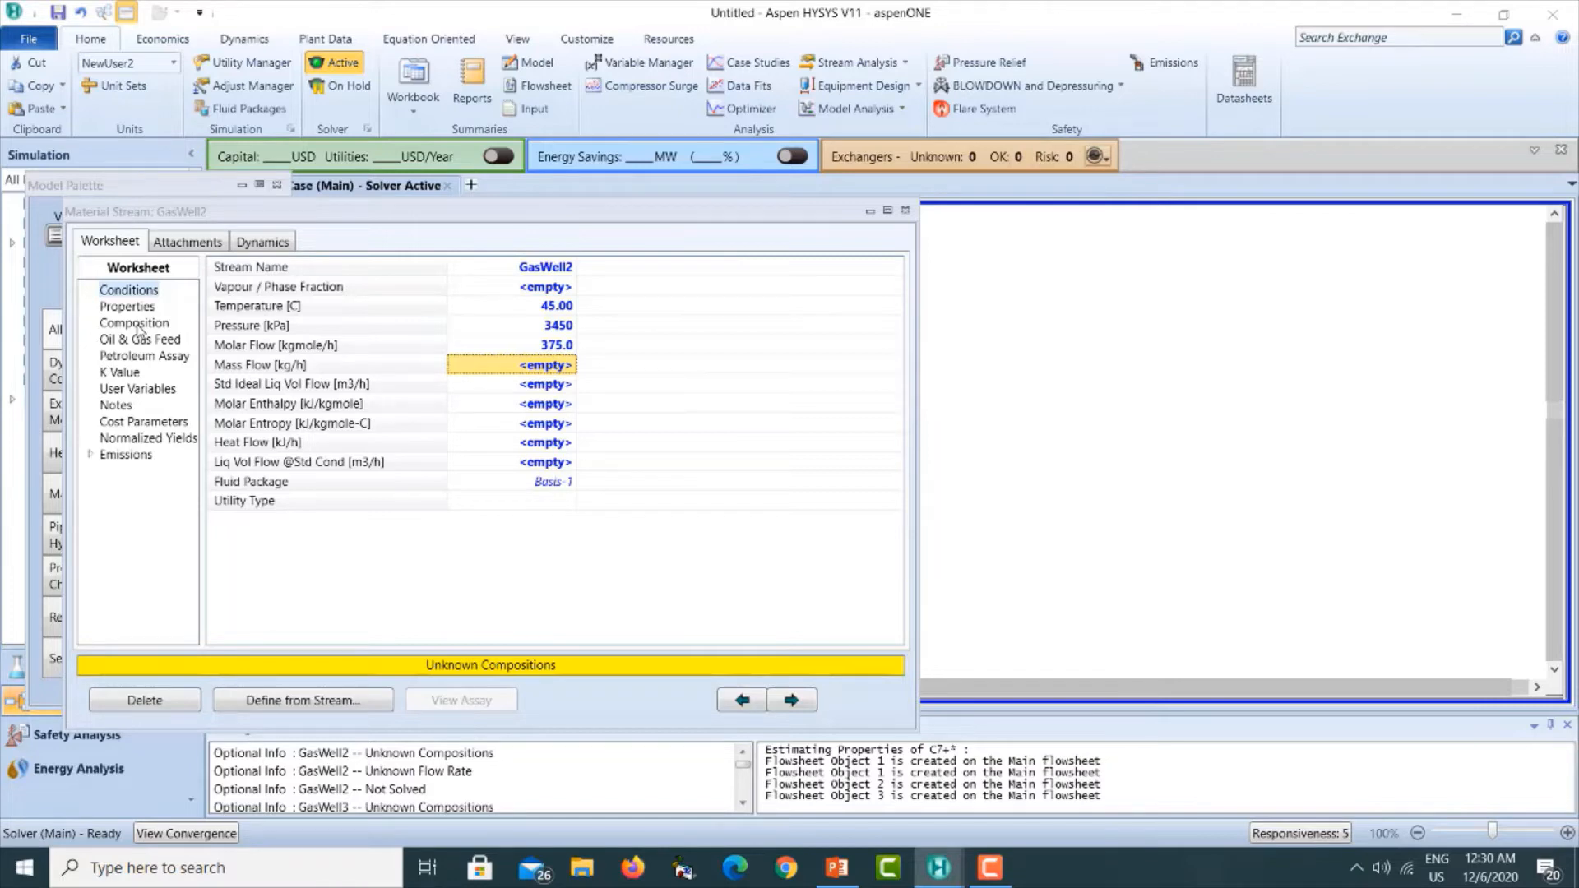
Check GasWell2's composition, return to its conditions and reposition the stream window over the flowsheet.
left_click(137, 326)
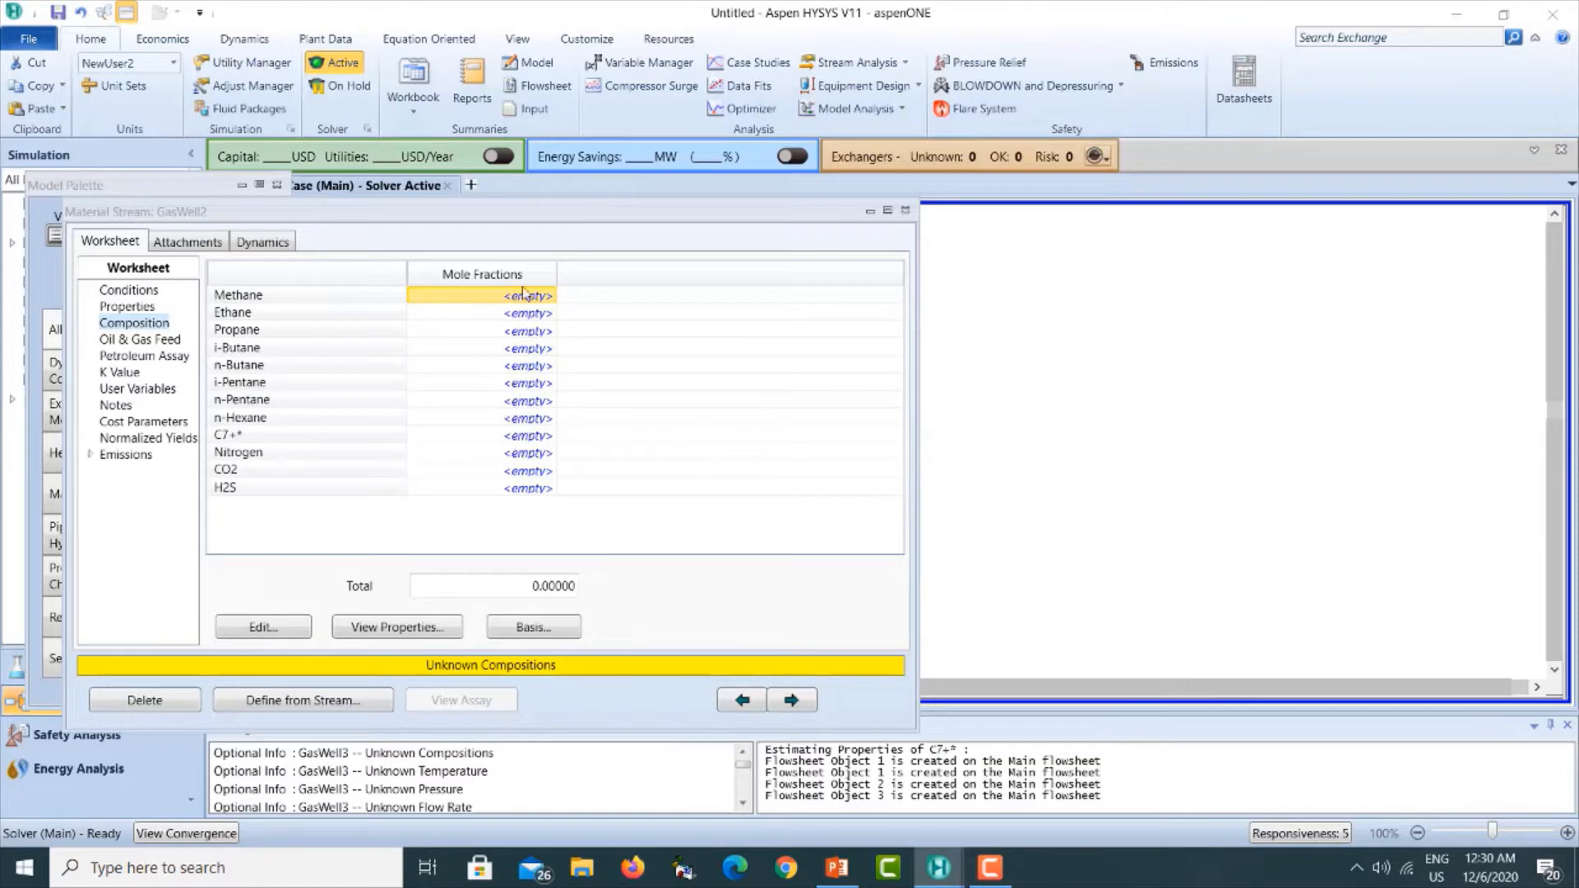
left_click(128, 292)
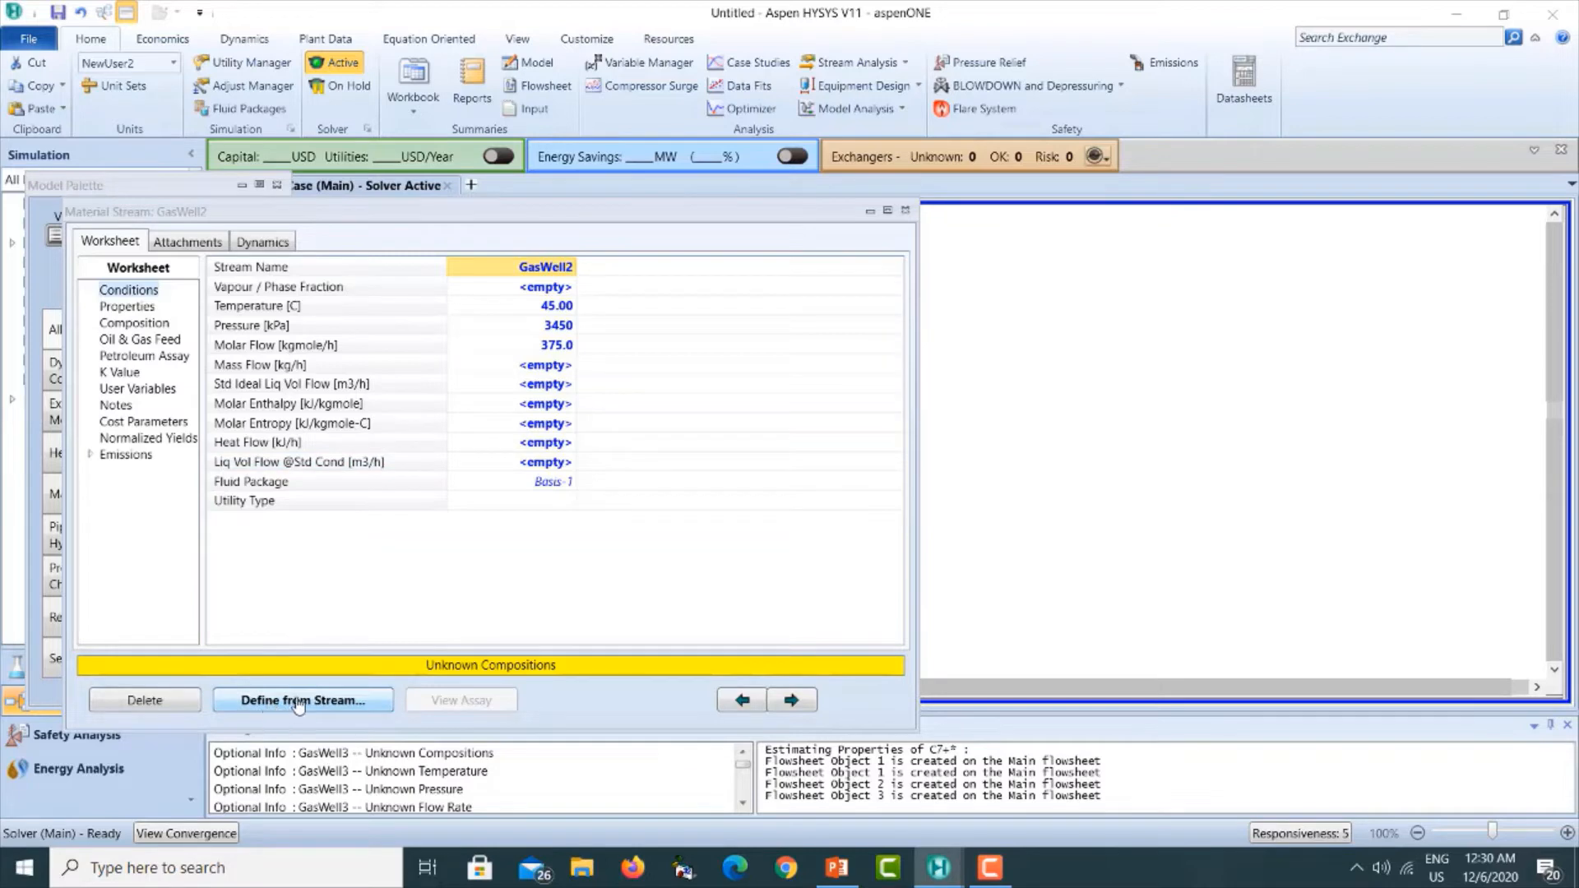
left_click_drag(531, 216, 1050, 218)
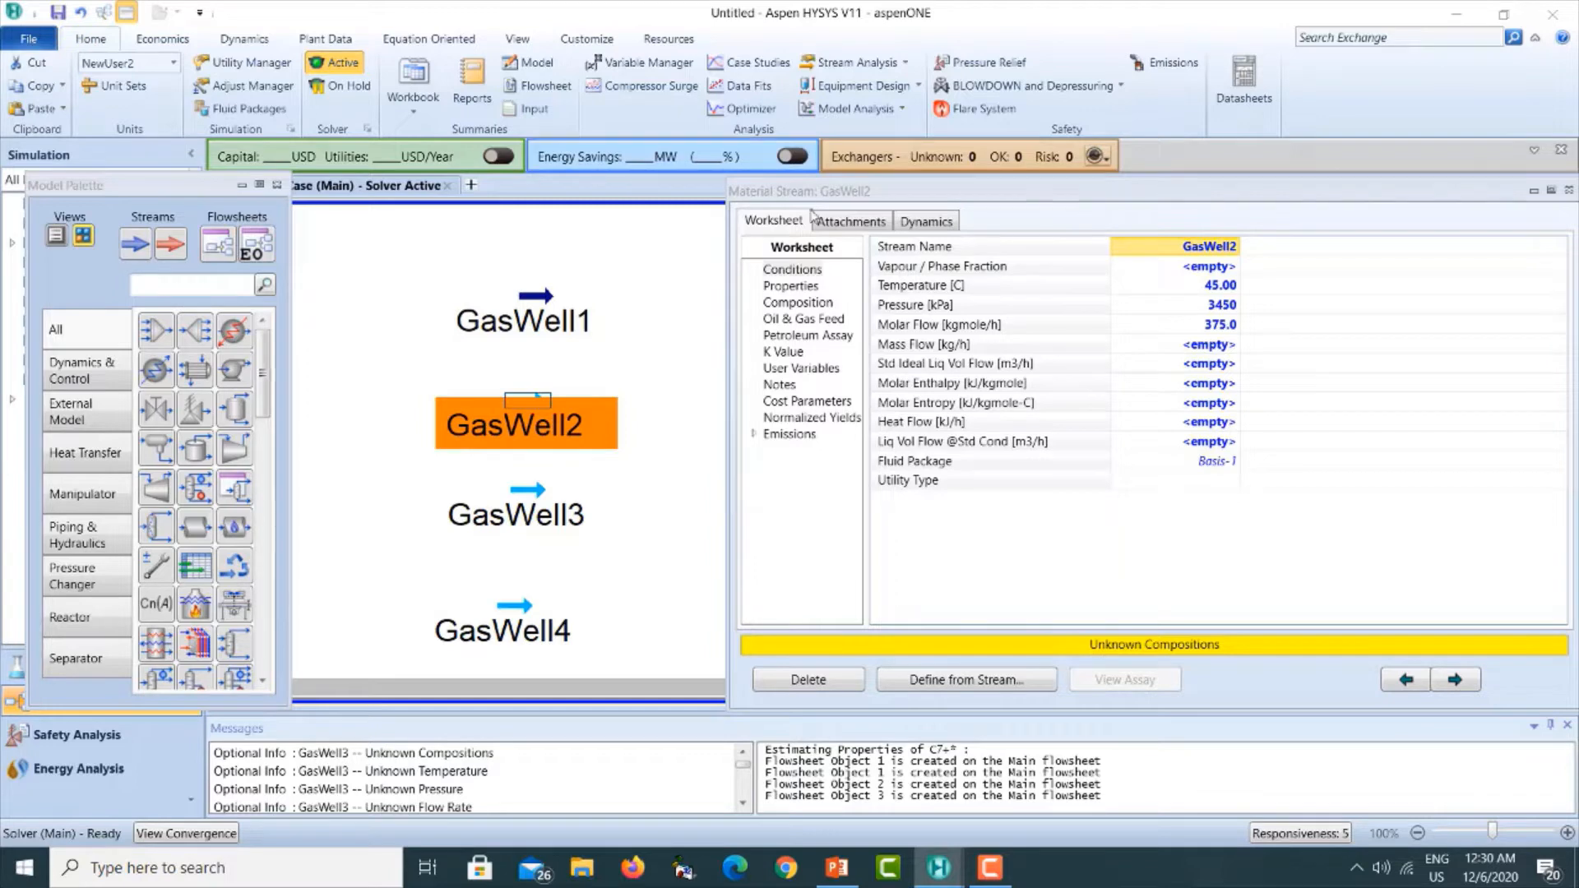
left_click_drag(920, 189, 517, 112)
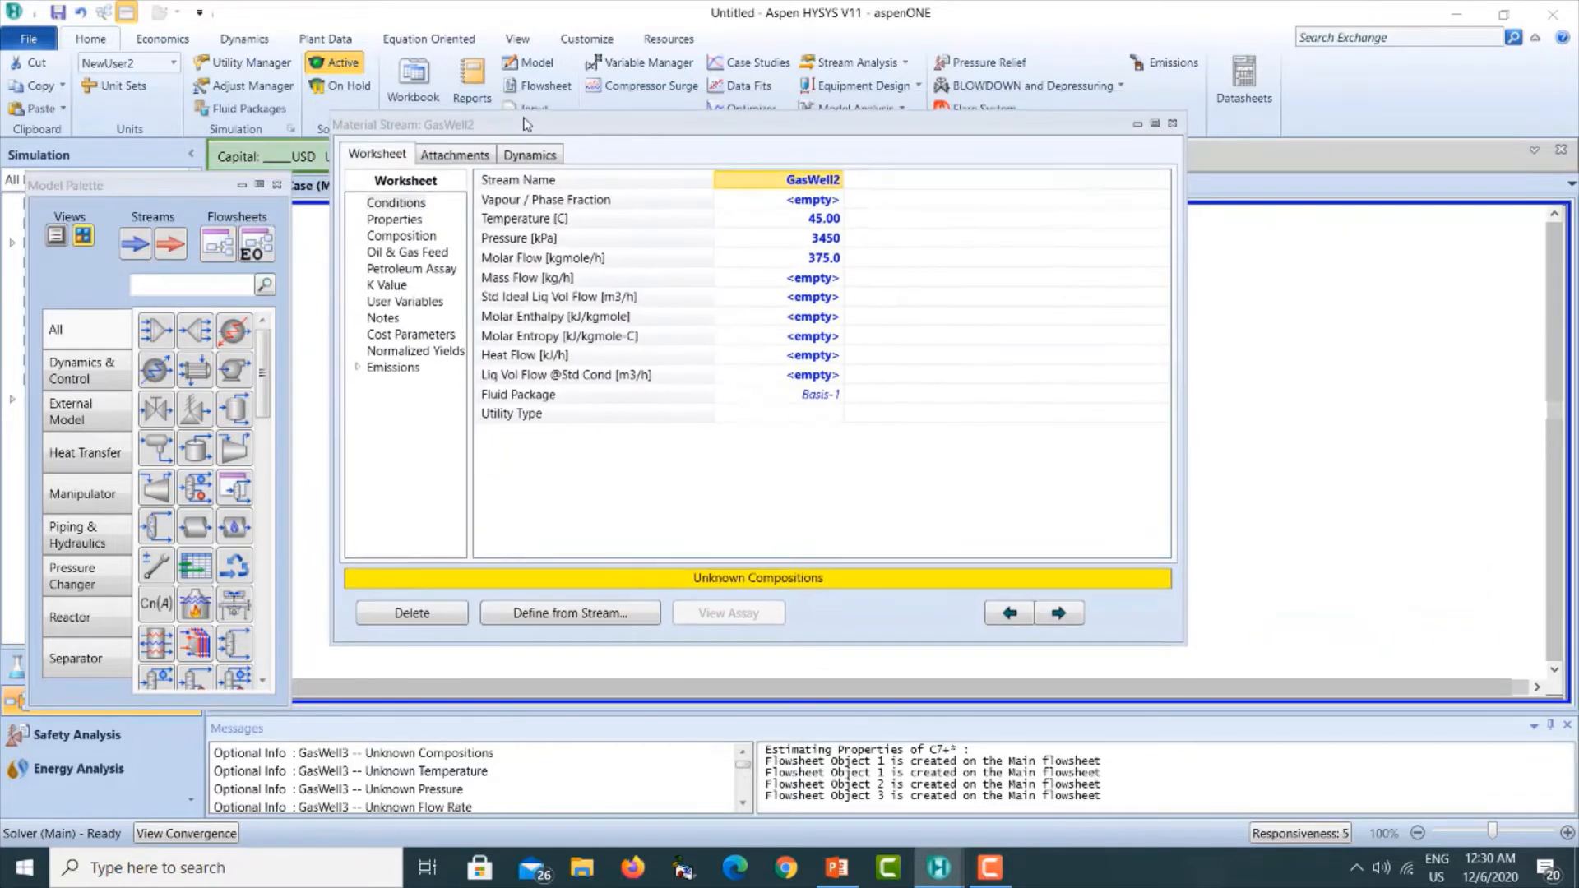
Define GasWell2 from GasWell1, copying only the composition and excluding temperature, pressure, flow, correlations and cost parameters.
left_click(549, 615)
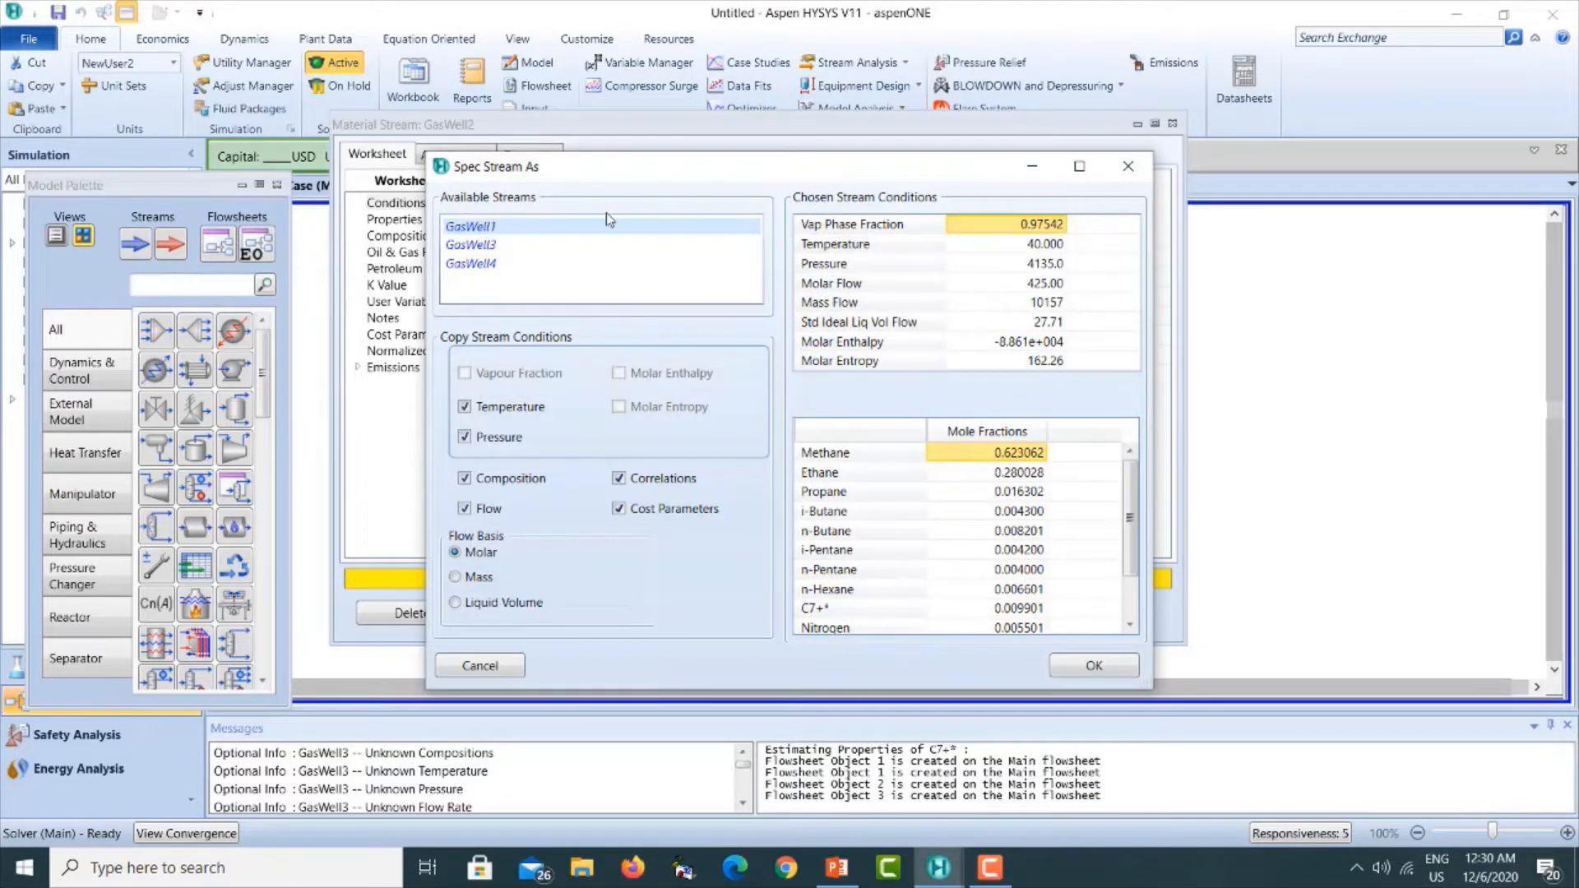
left_click(498, 228)
left_click(466, 407)
left_click(465, 437)
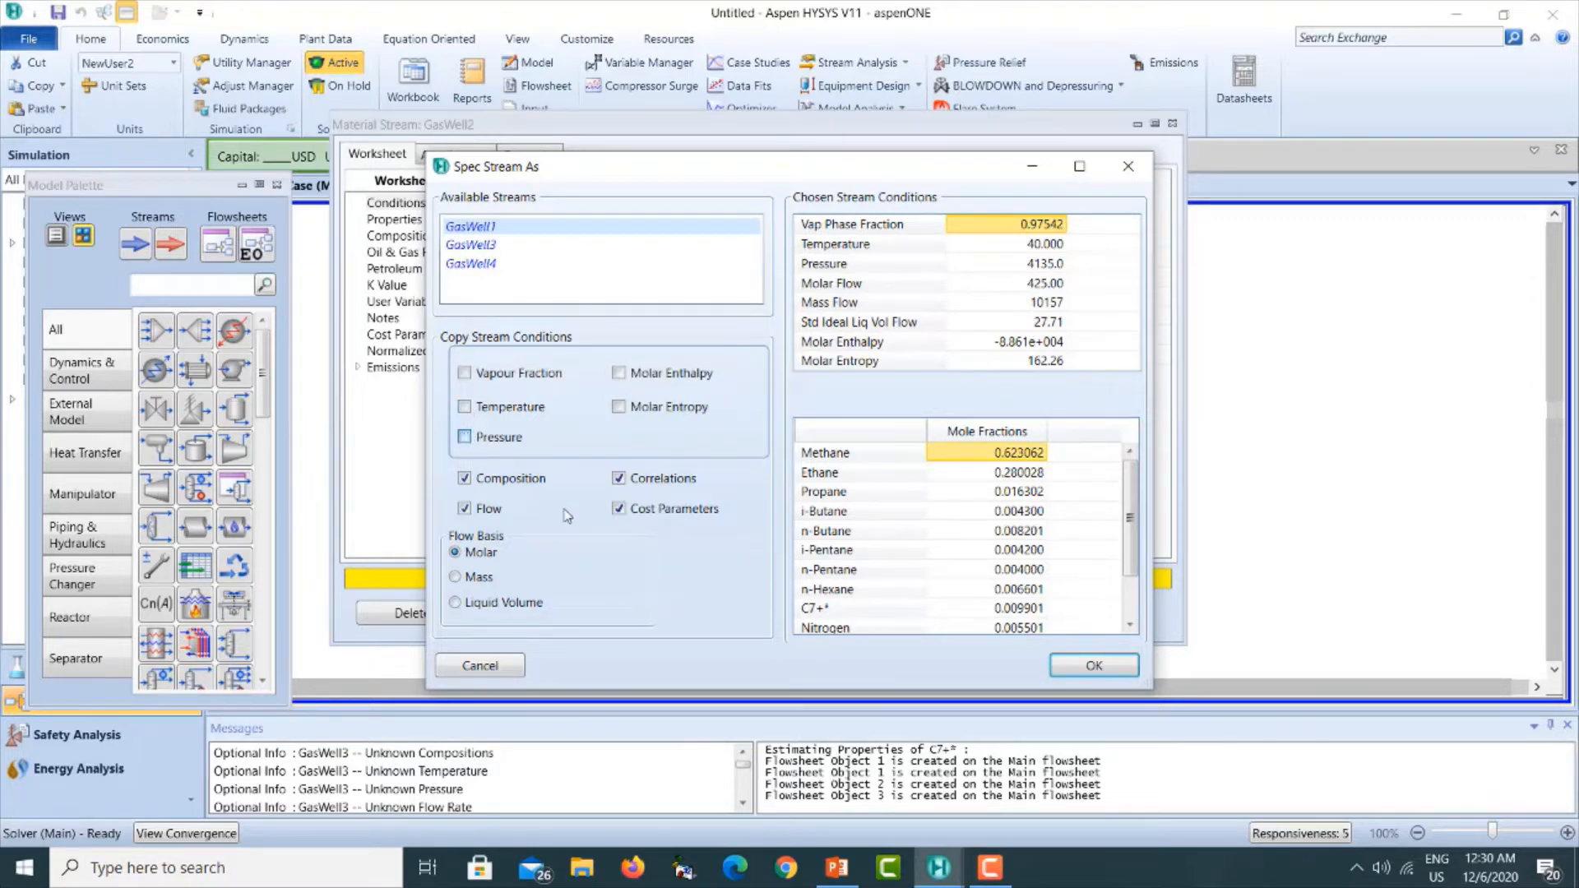
left_click(620, 480)
left_click(619, 510)
left_click(464, 510)
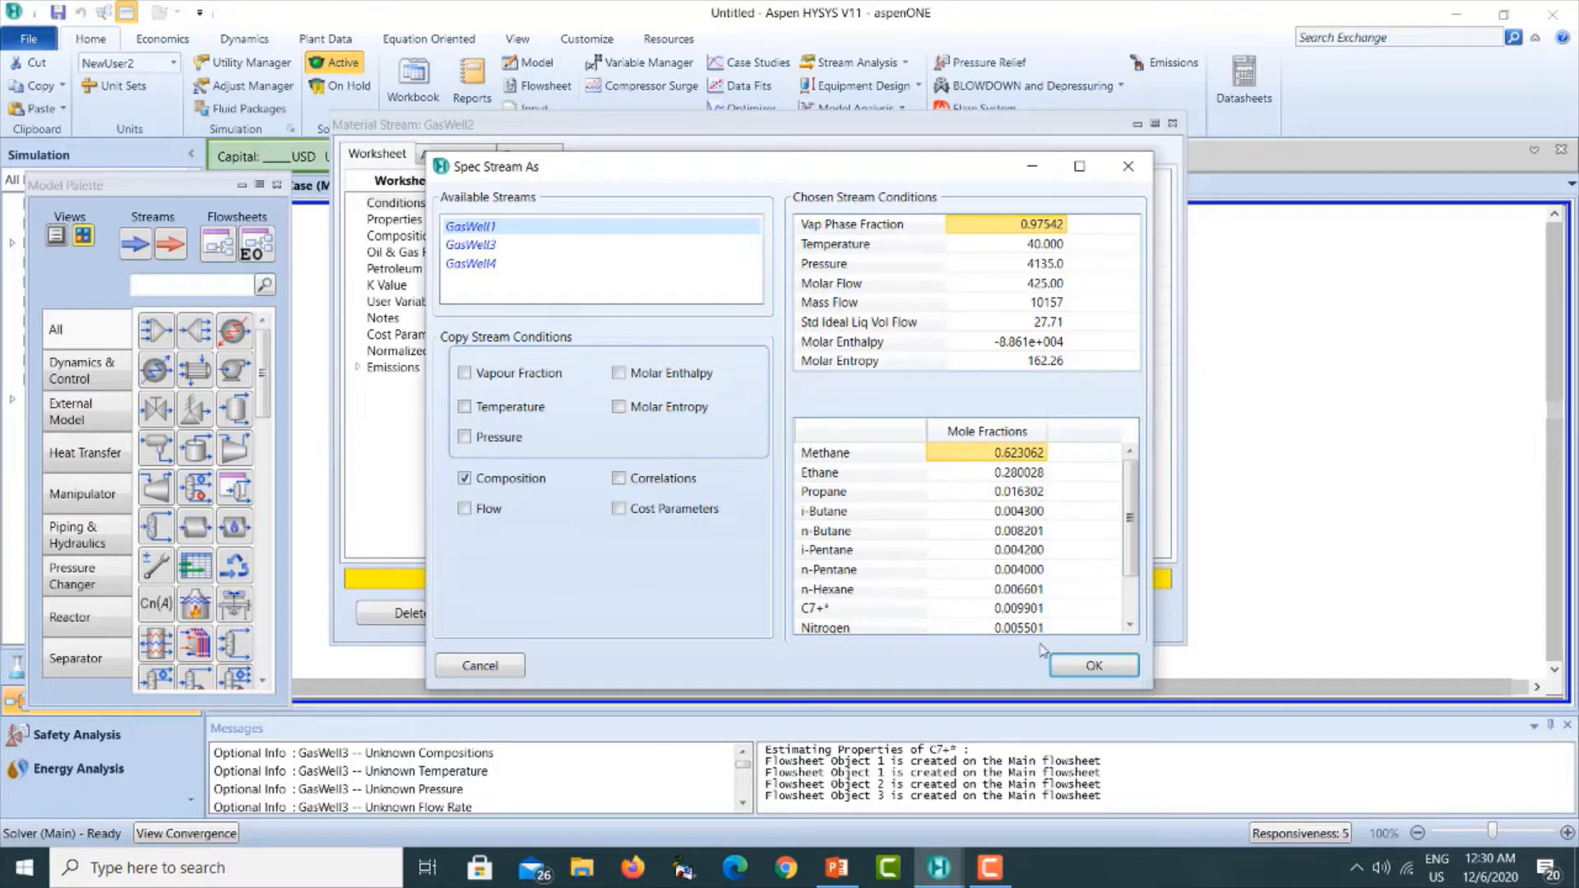
left_click(1083, 666)
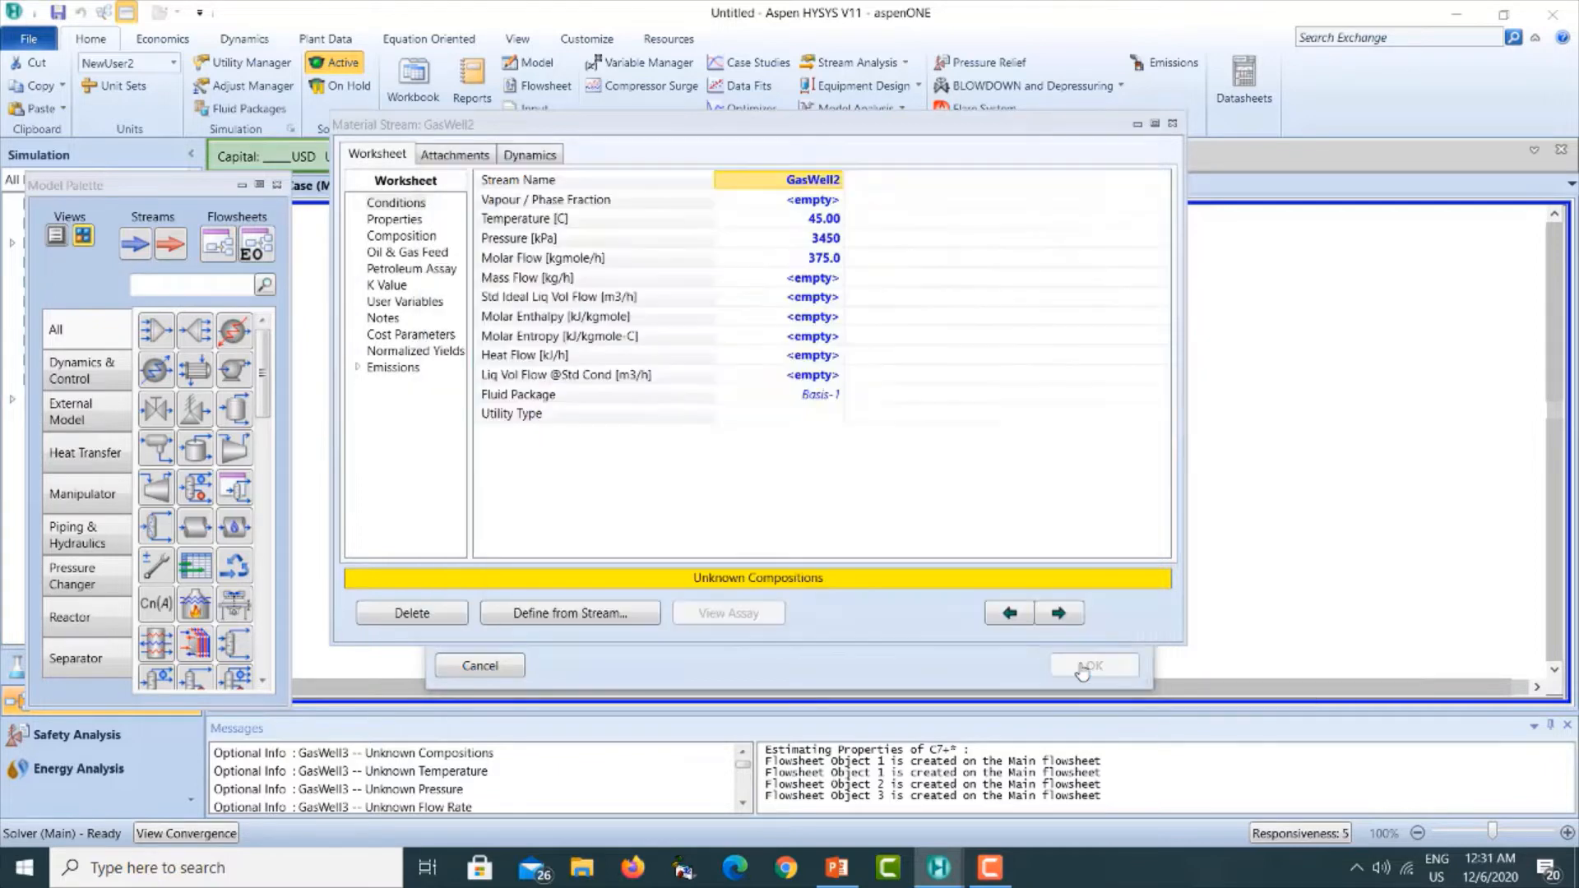
Look up GasWell3's conditions in the PowerPoint well table and set its temperature to 45 °C and molar flow to 575 kgmole/h in HYSYS.
left_click(1172, 126)
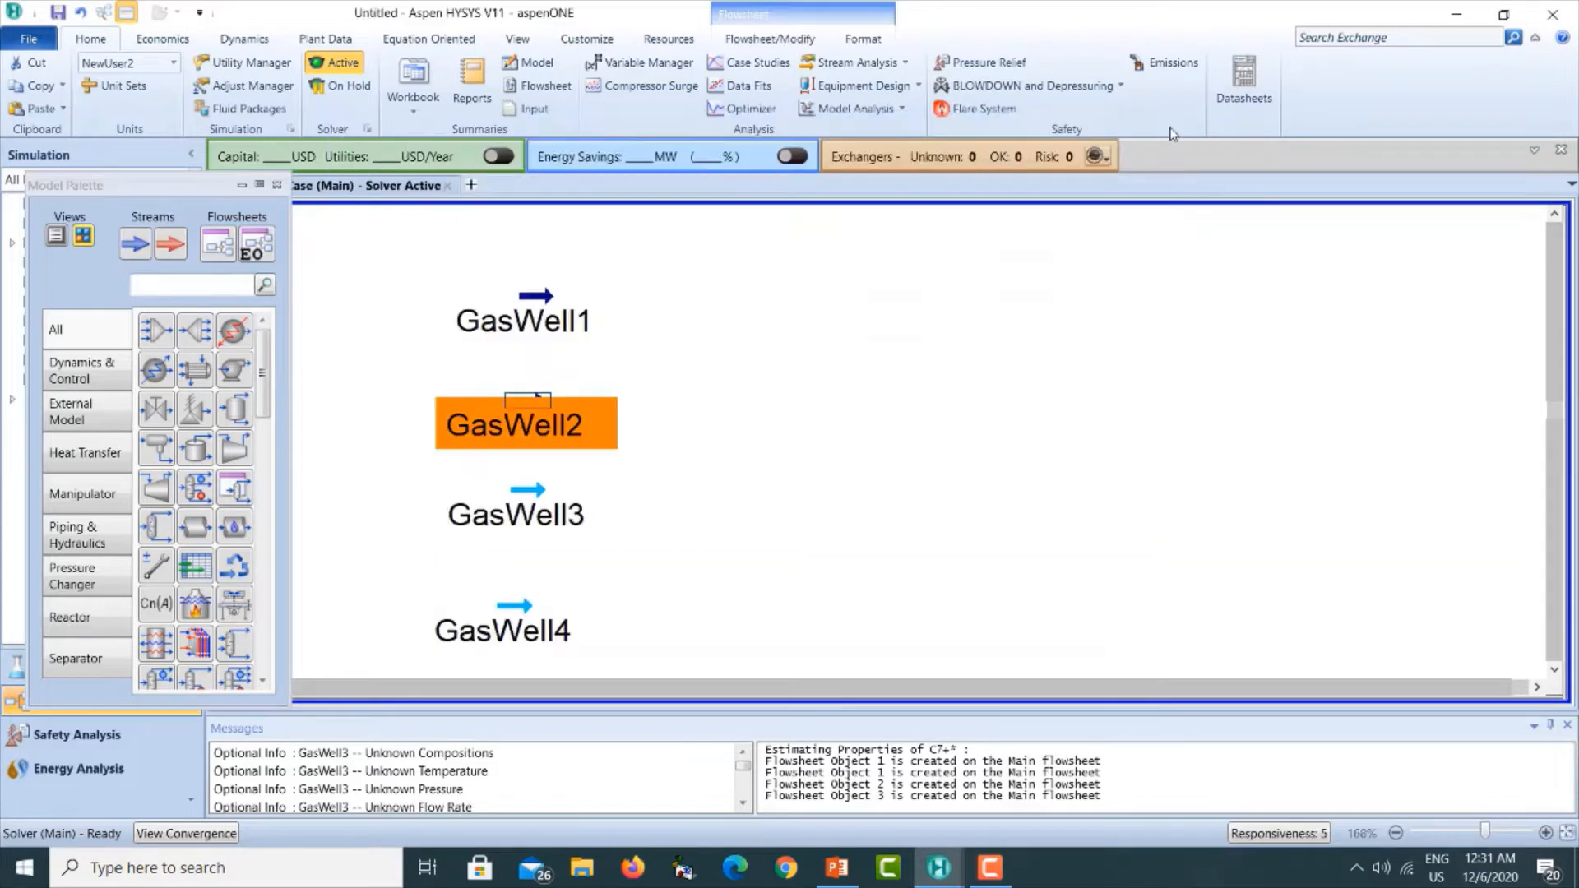
left_click(1192, 401)
double_click(524, 488)
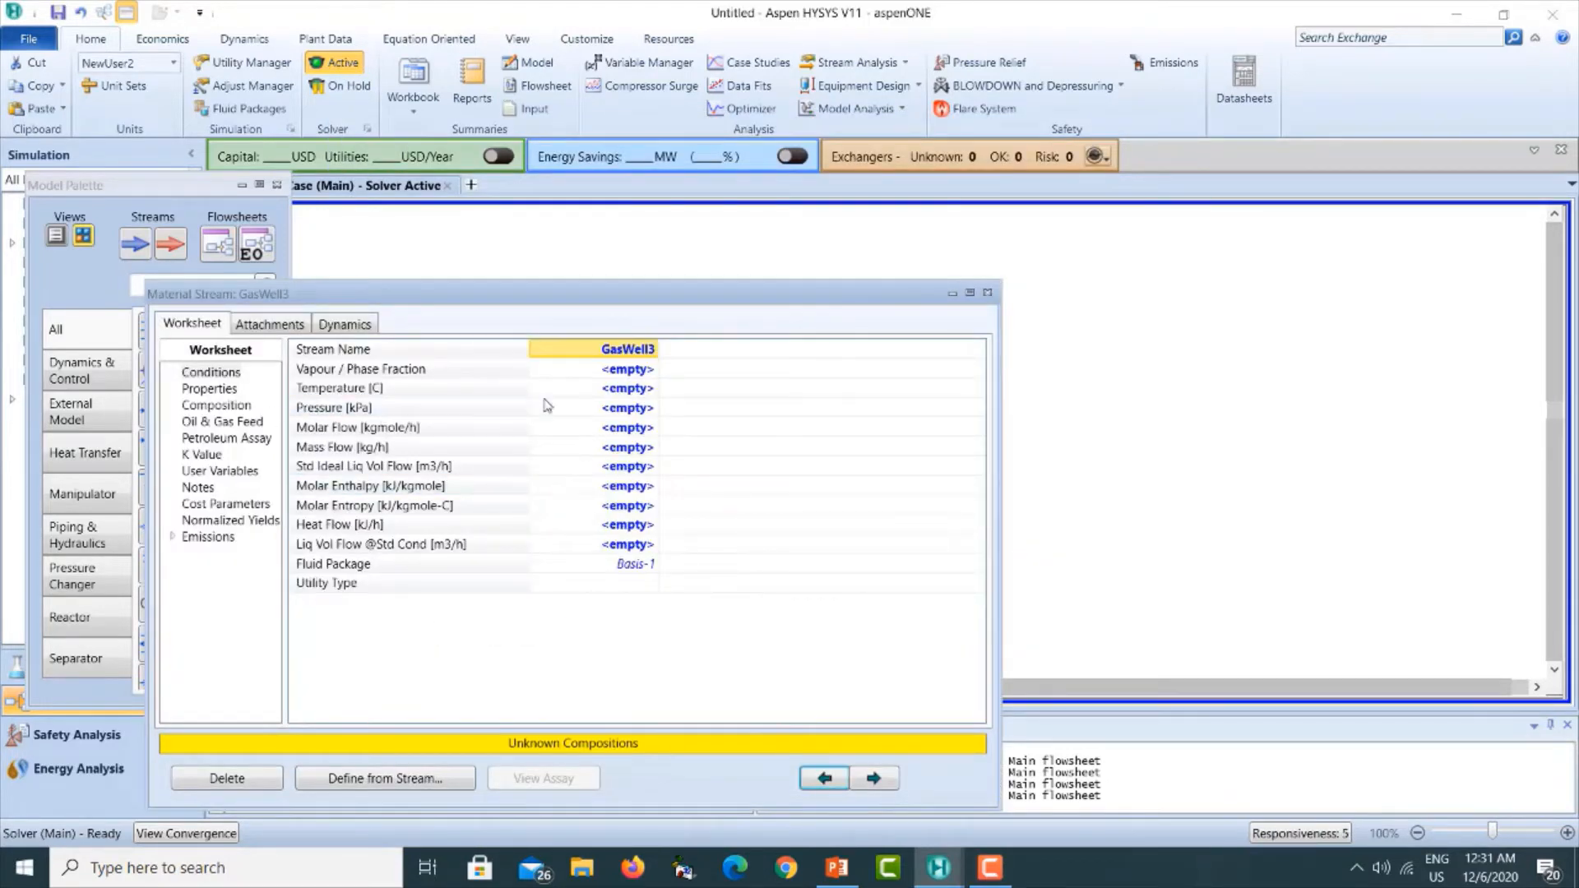
left_click(836, 868)
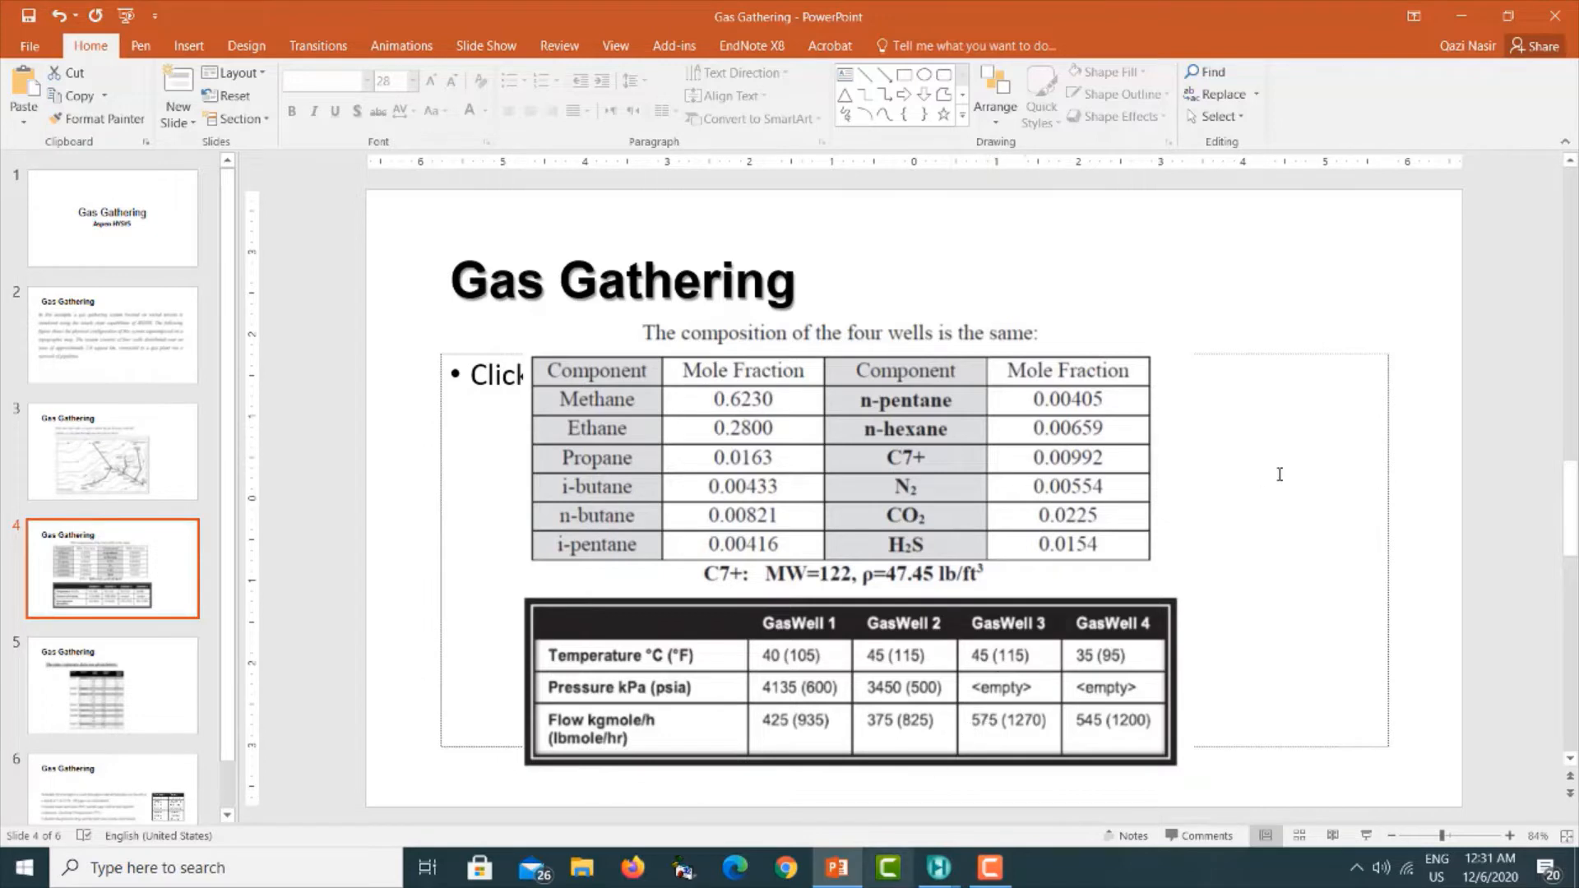
left_click(1454, 19)
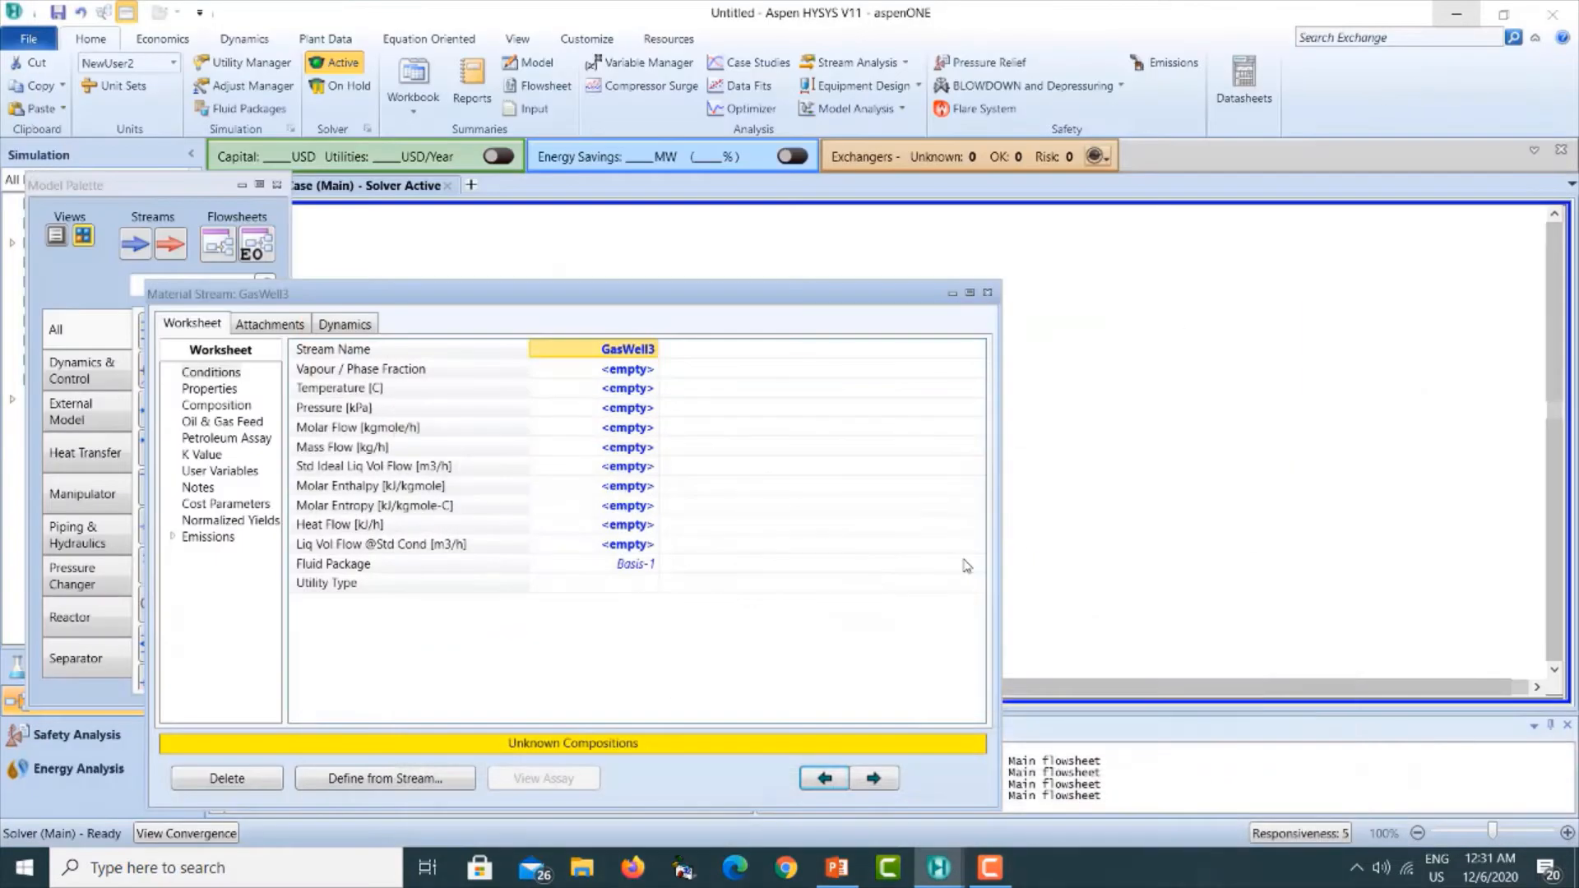
left_click(612, 392)
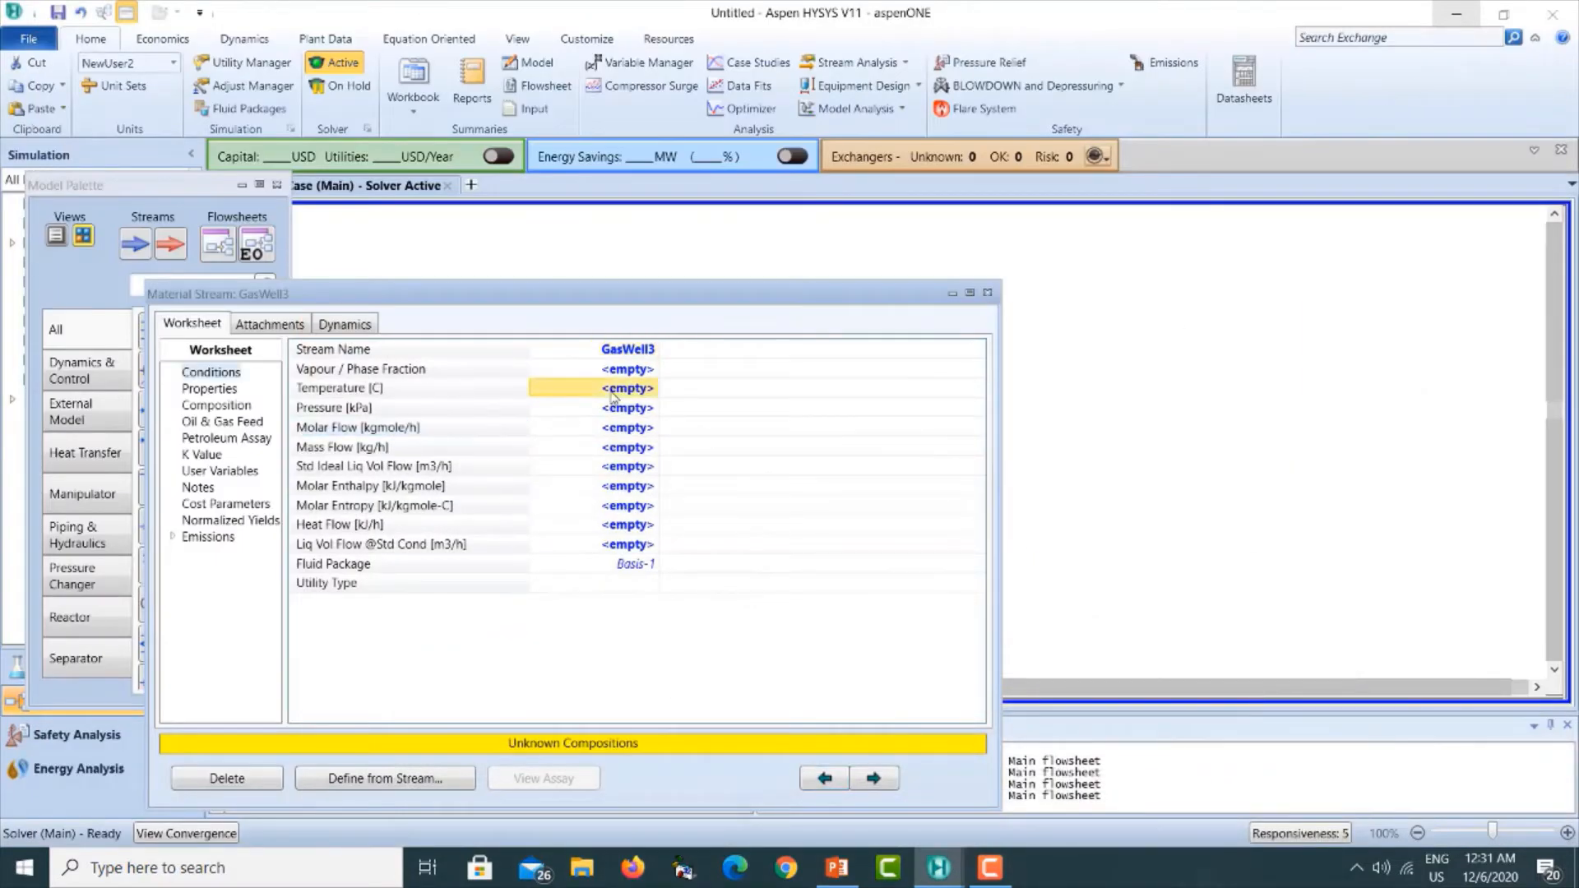
type("45")
key("Return")
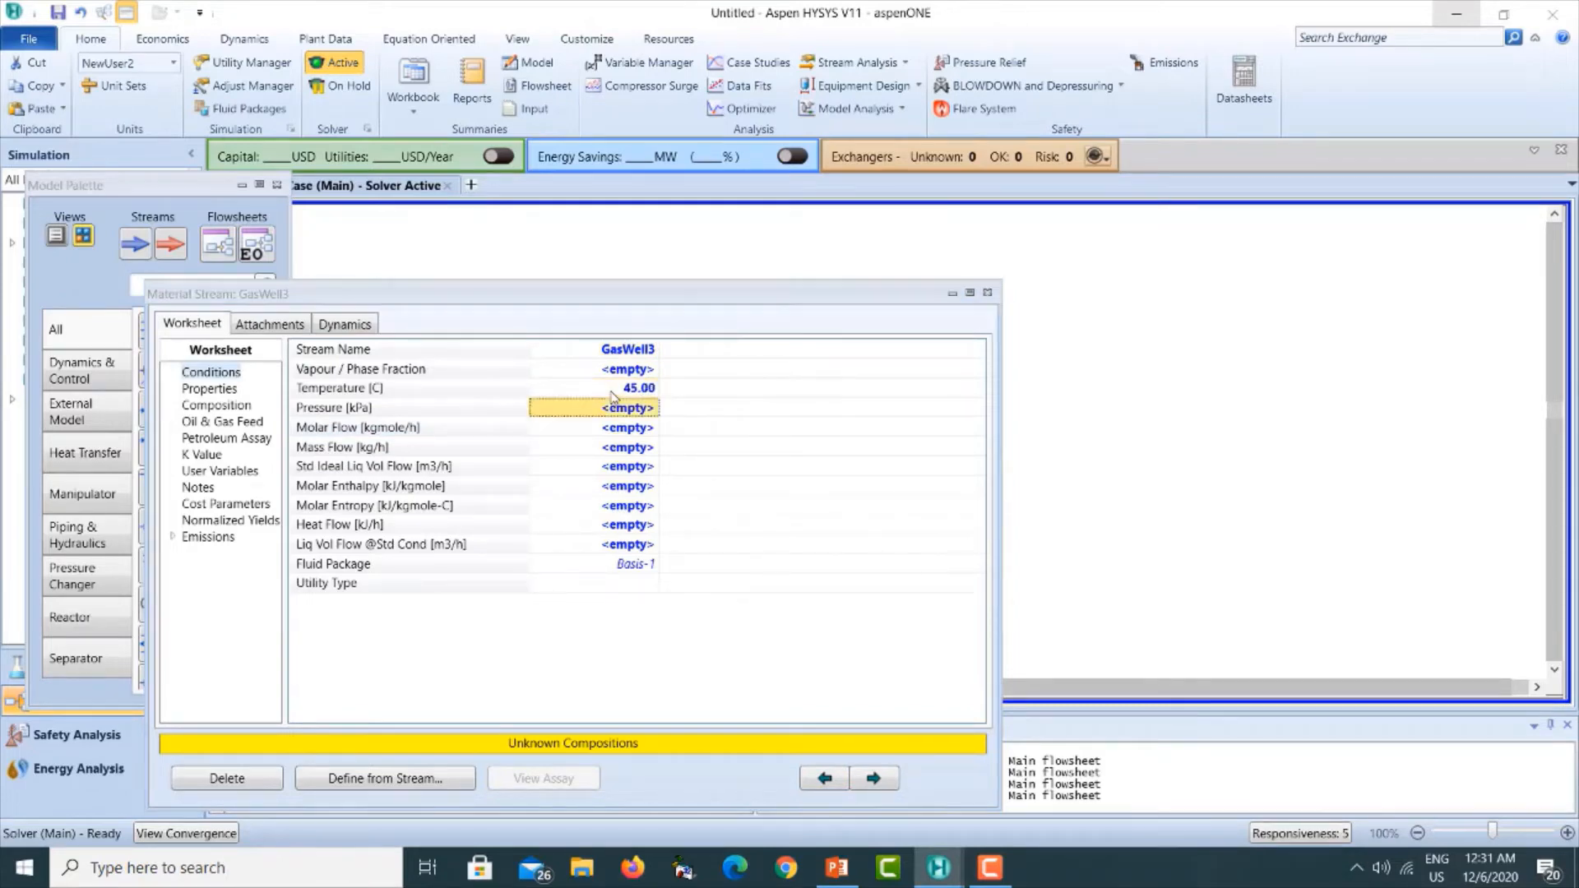
left_click(610, 435)
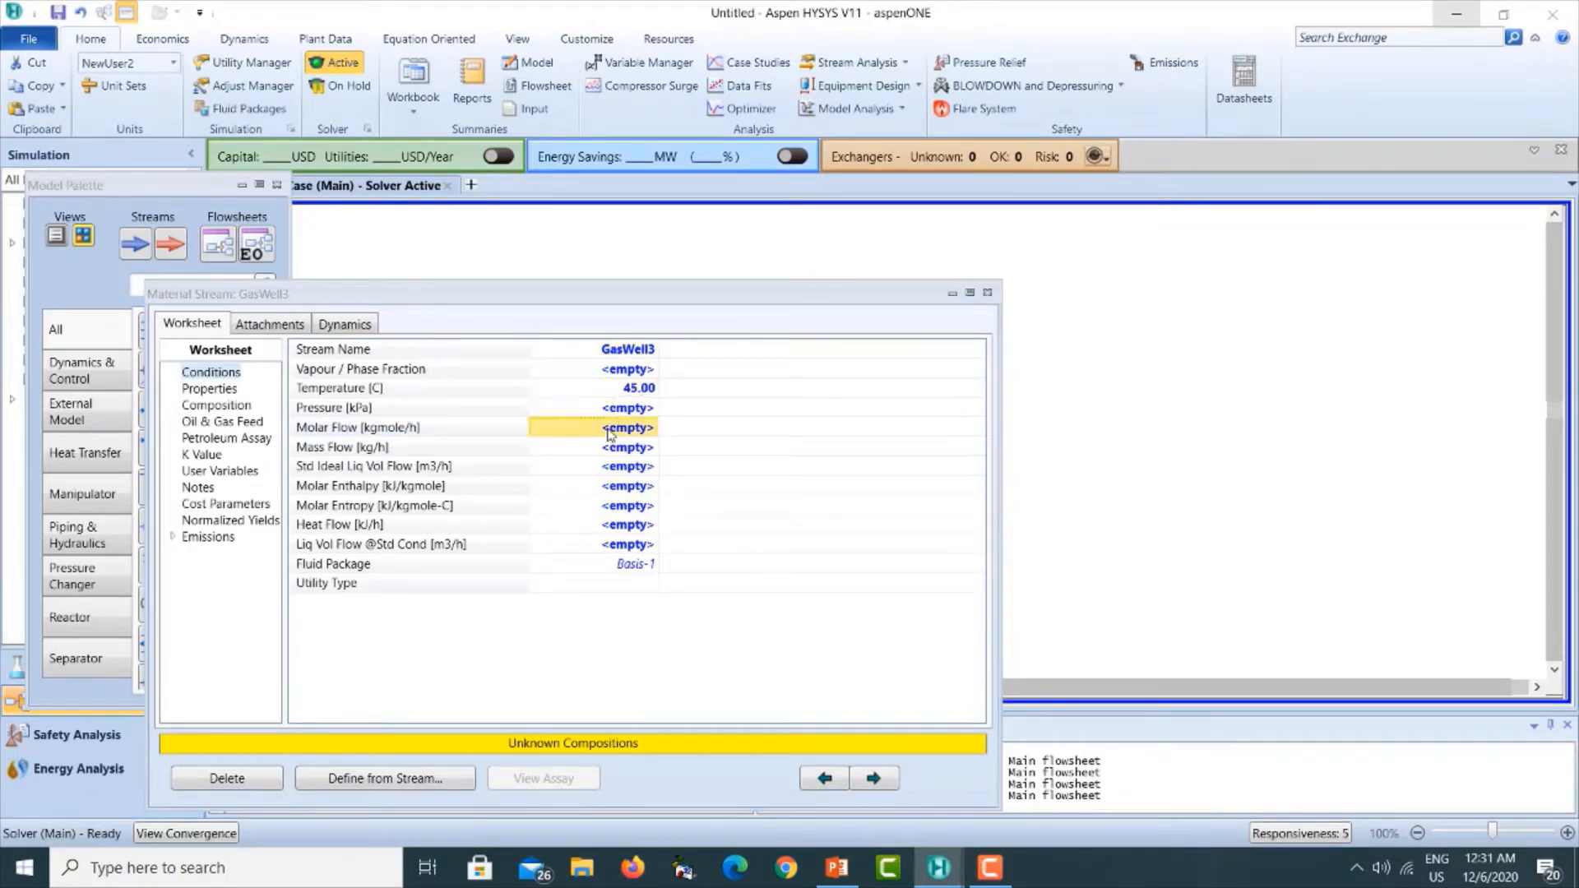
type("575")
key("Return")
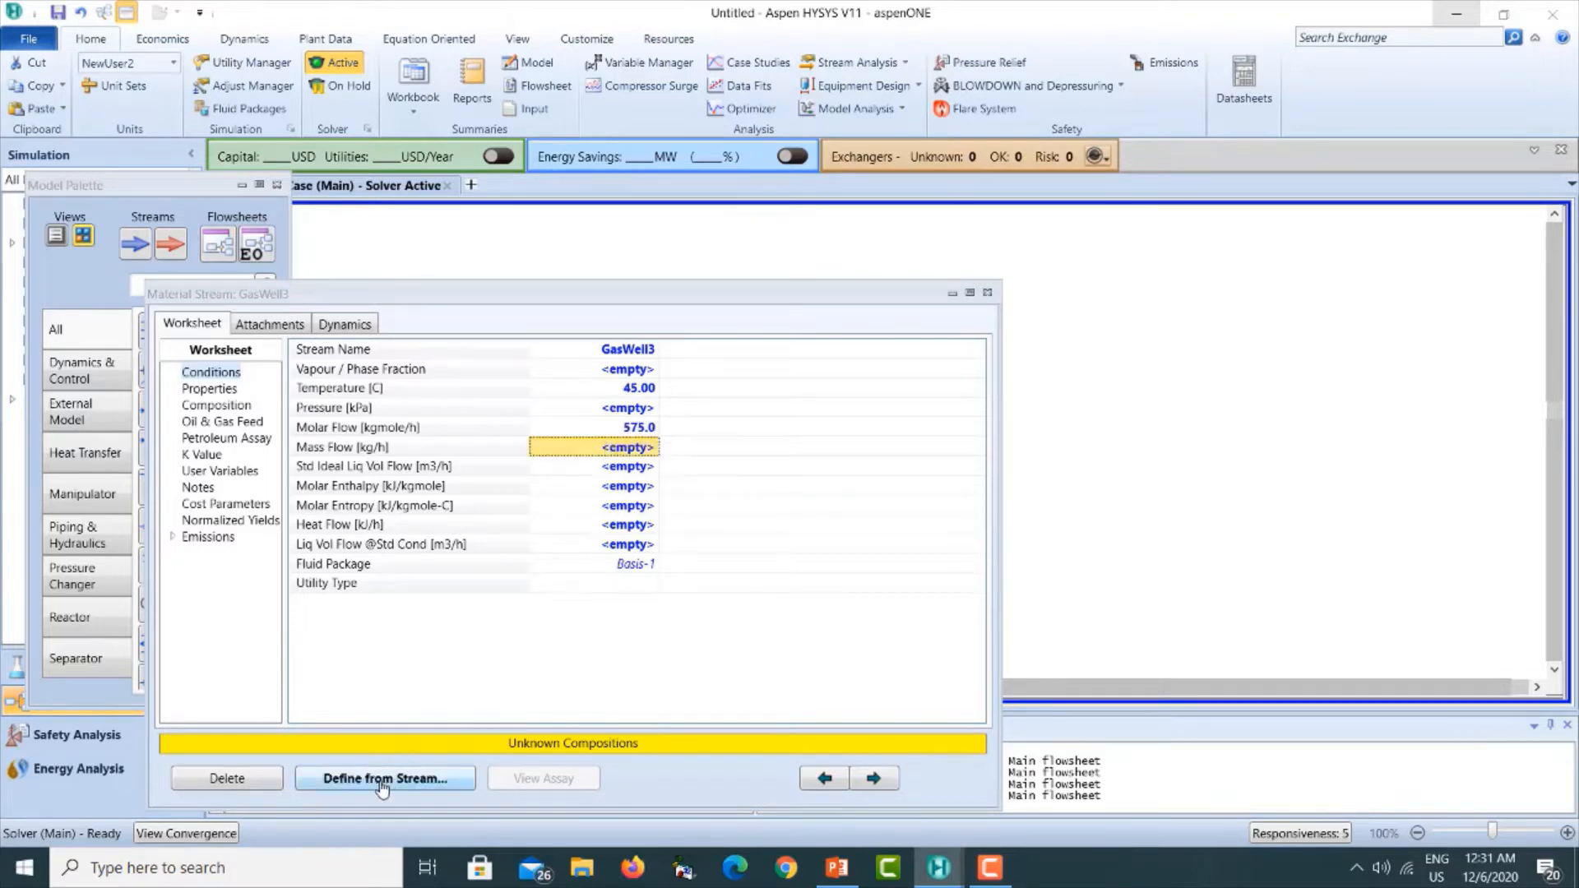
Define GasWell3 from GasWell2, copying only the pressure and composition, and close the stream's window.
left_click_drag(606, 303, 931, 227)
left_click(682, 705)
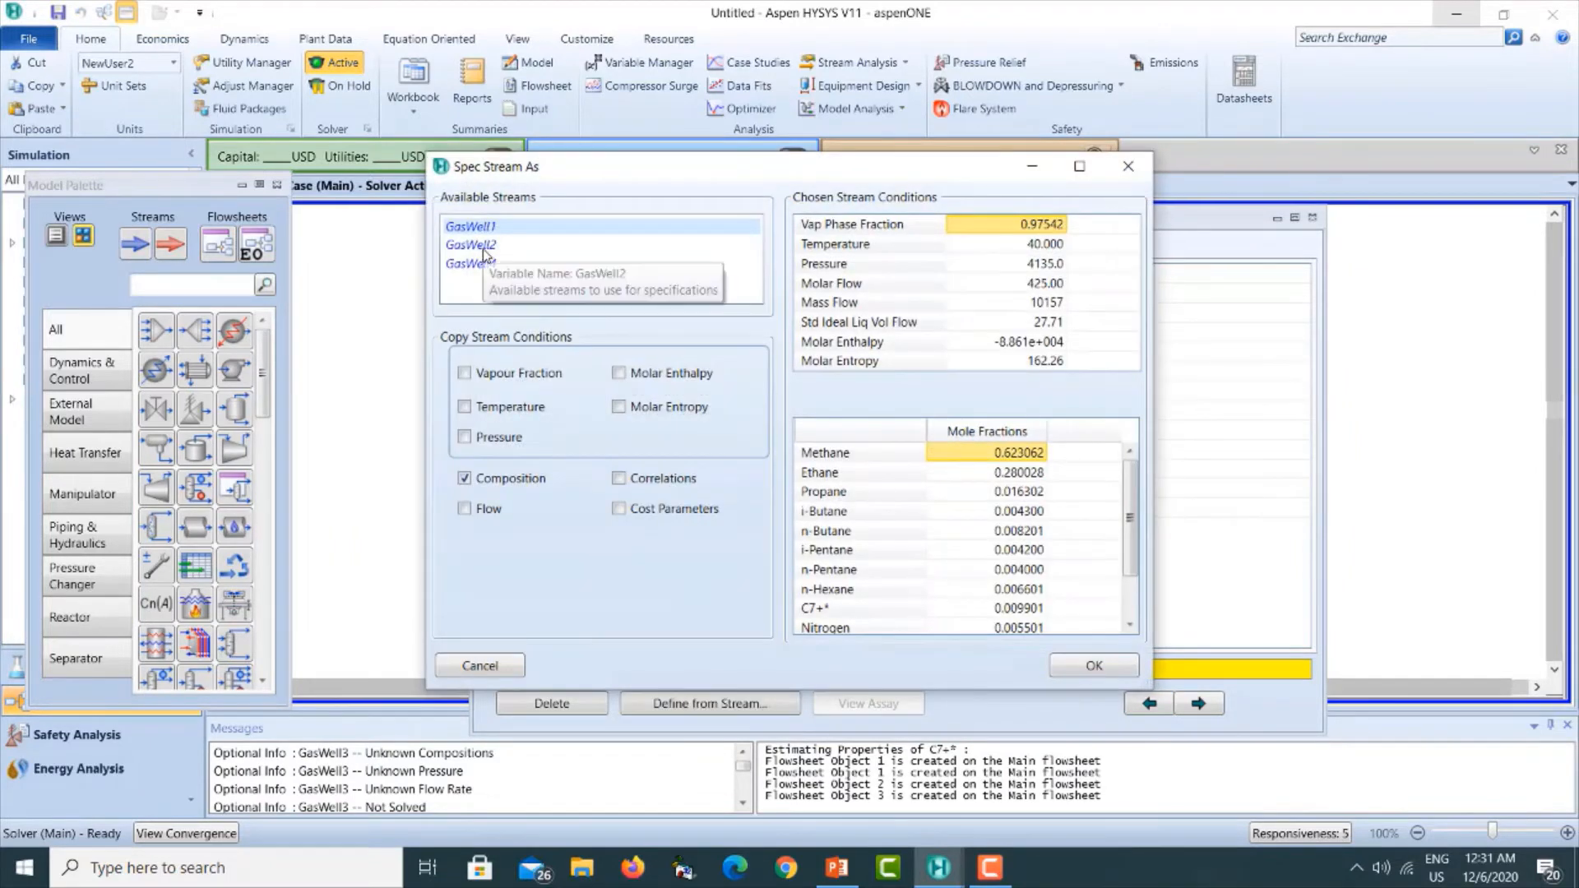
left_click(488, 251)
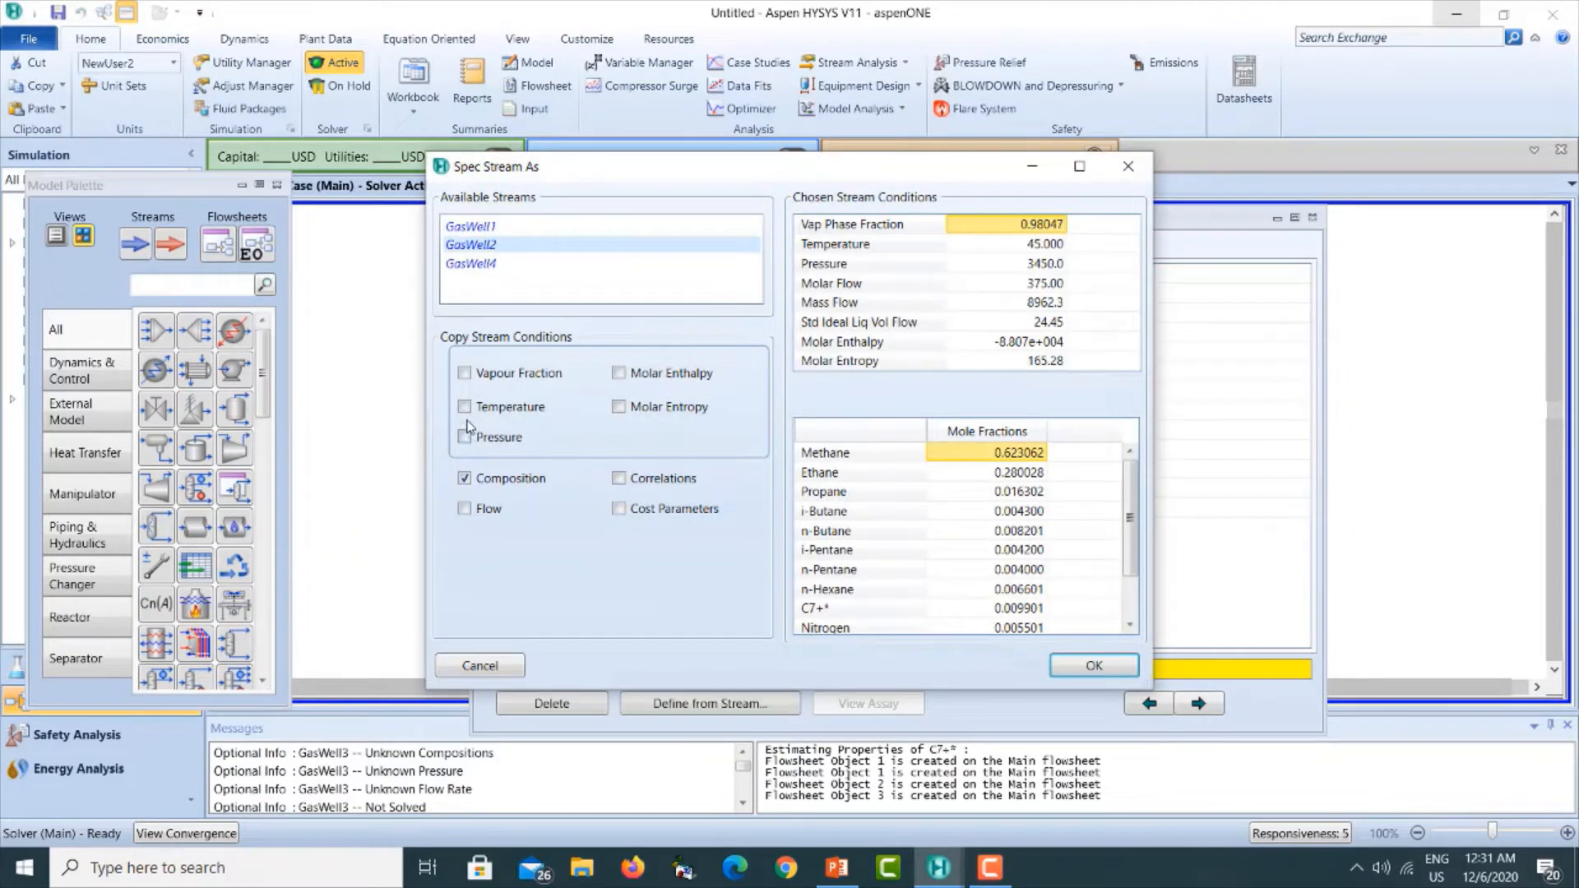
left_click(465, 478)
left_click_drag(729, 183, 580, 179)
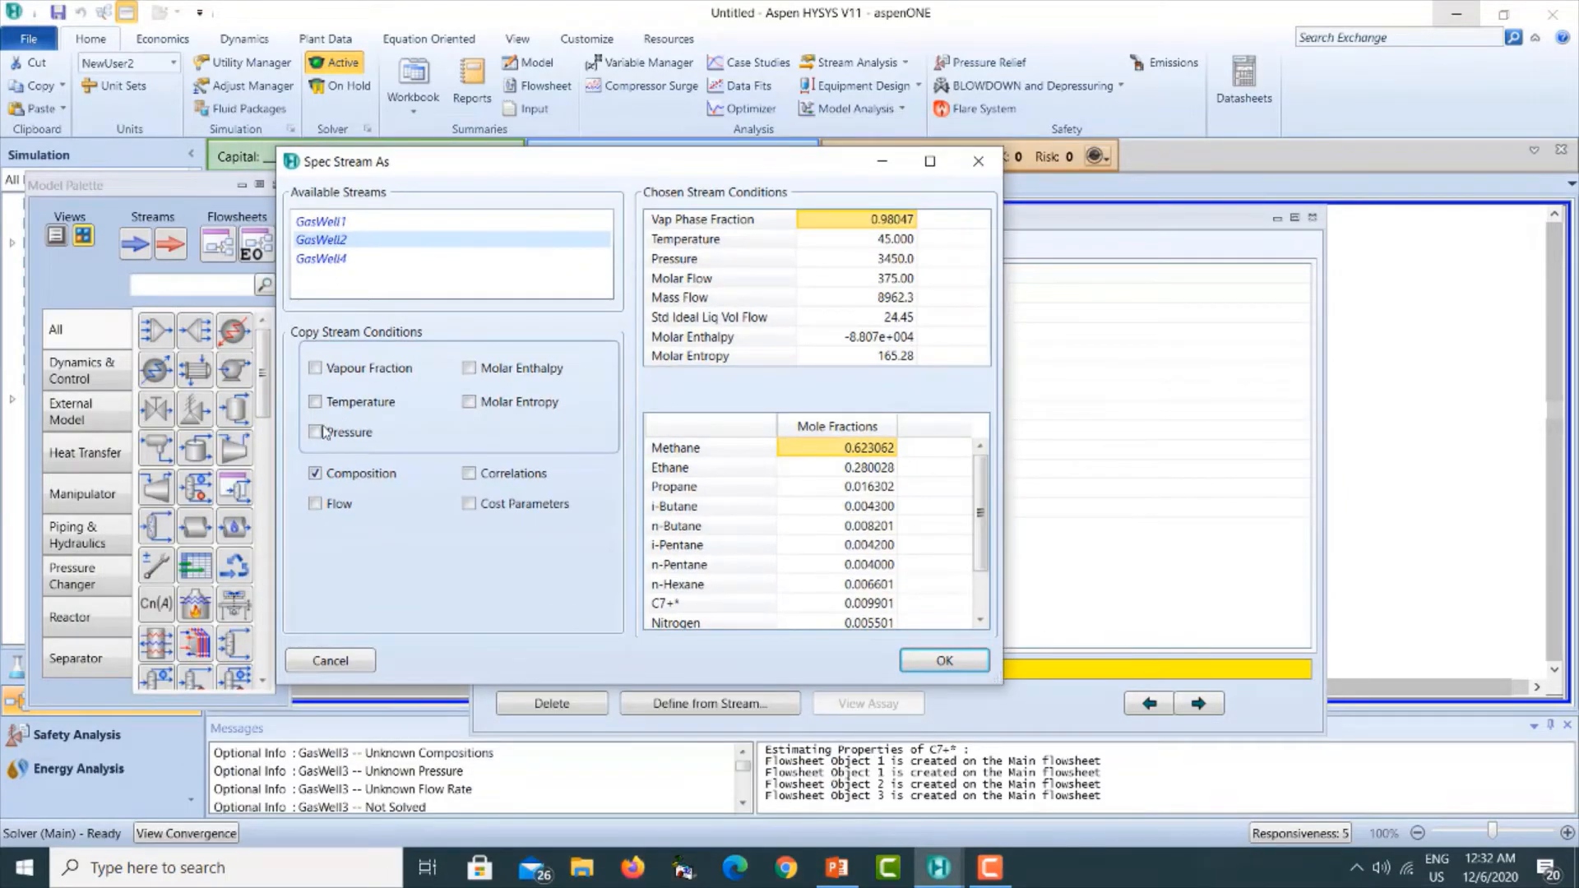
left_click(925, 661)
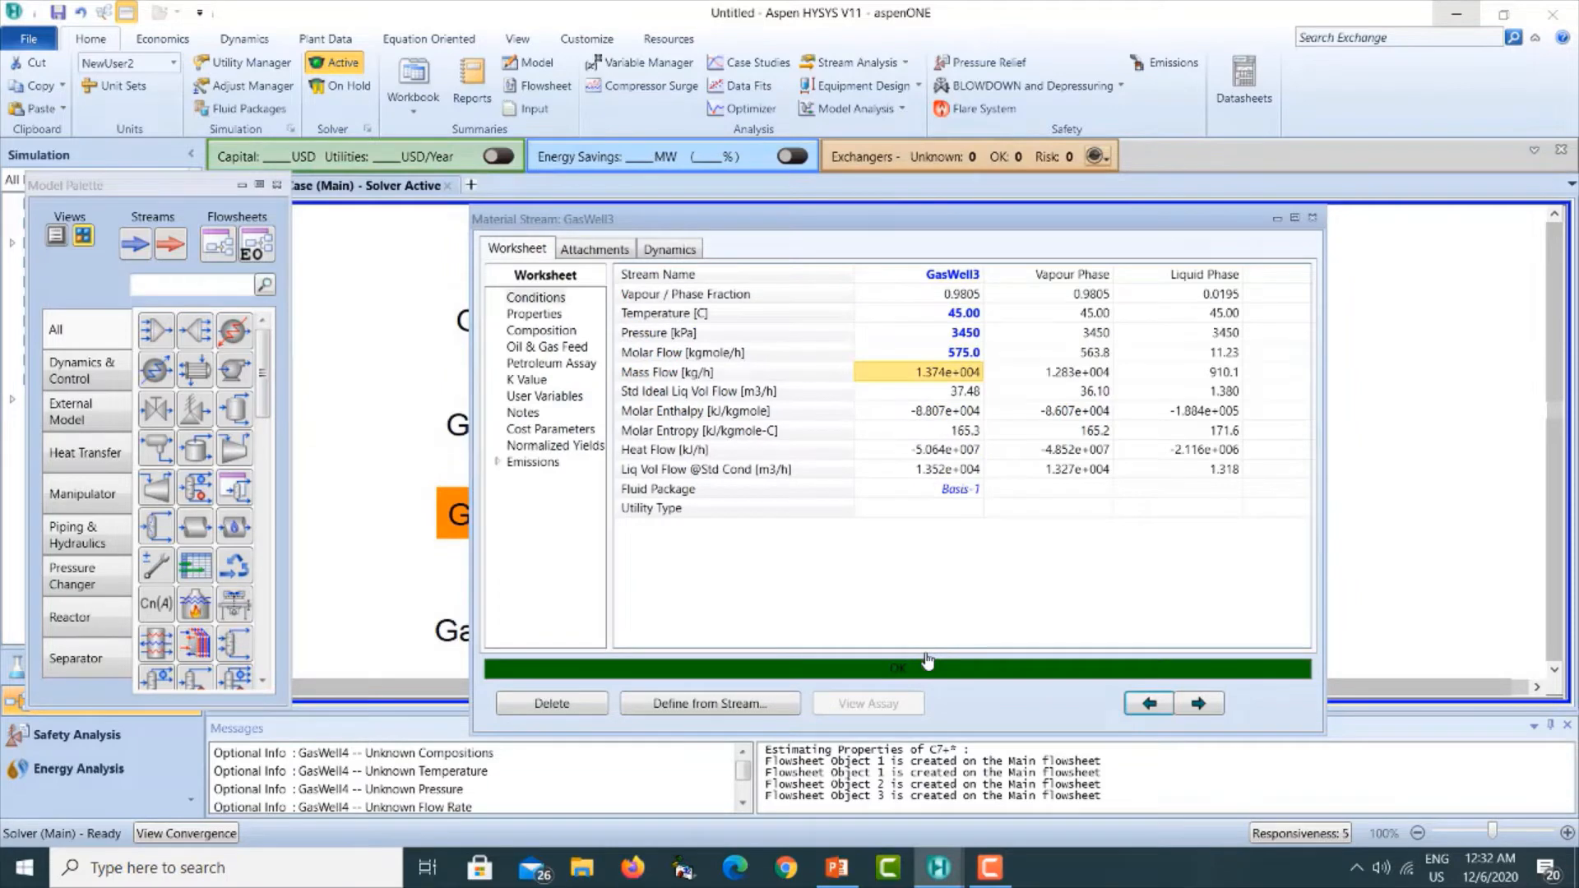
left_click(1313, 218)
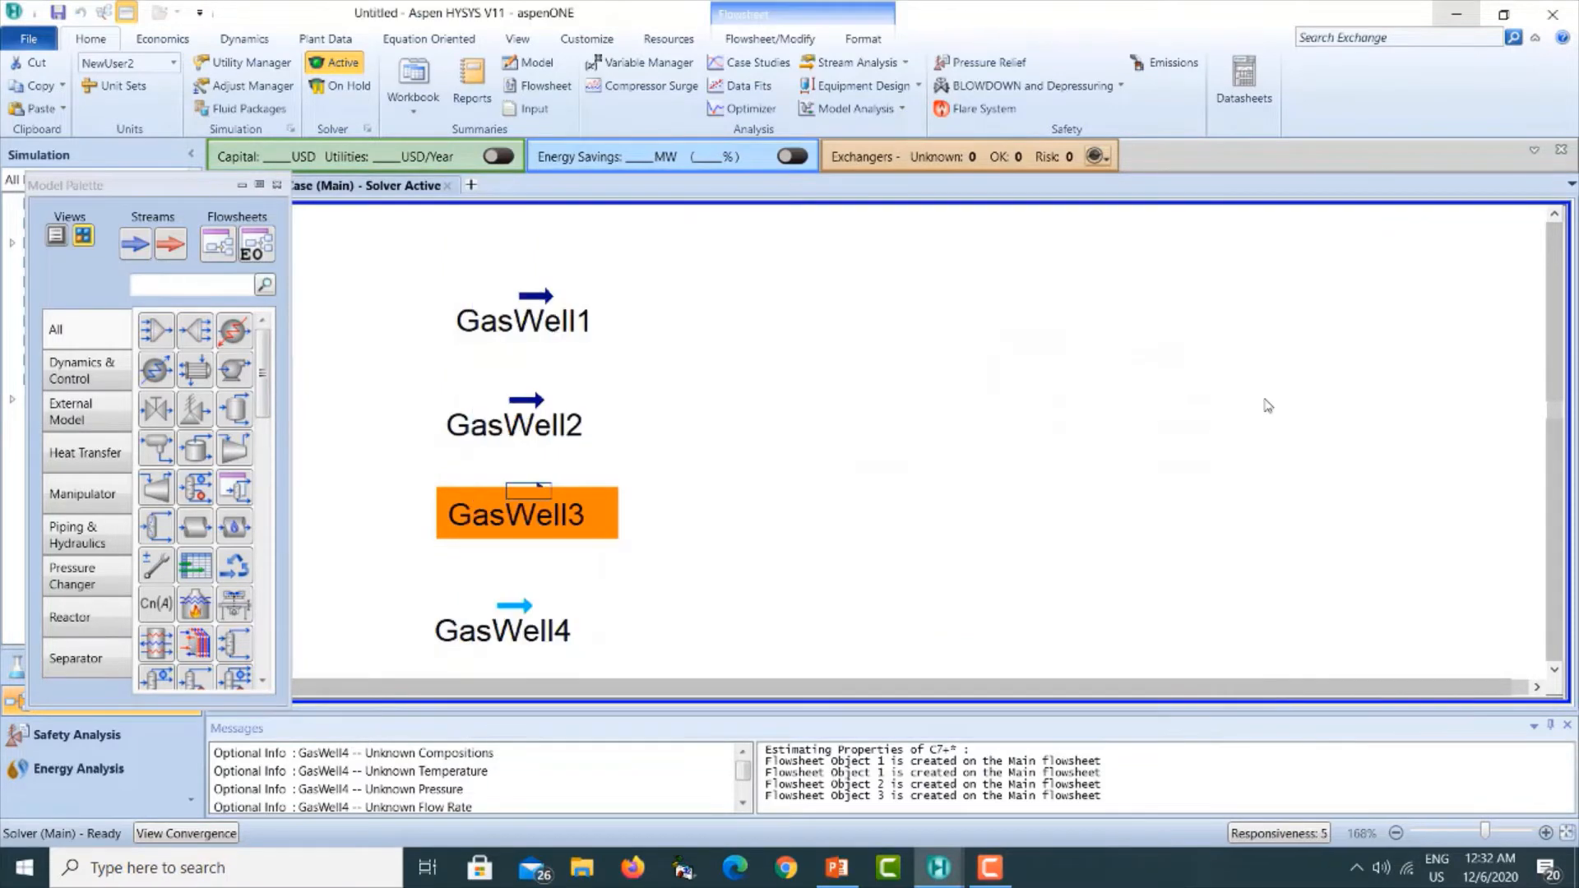
Look up GasWell4's temperature in the PowerPoint well table and set it to 35 °C in HYSYS.
double_click(510, 614)
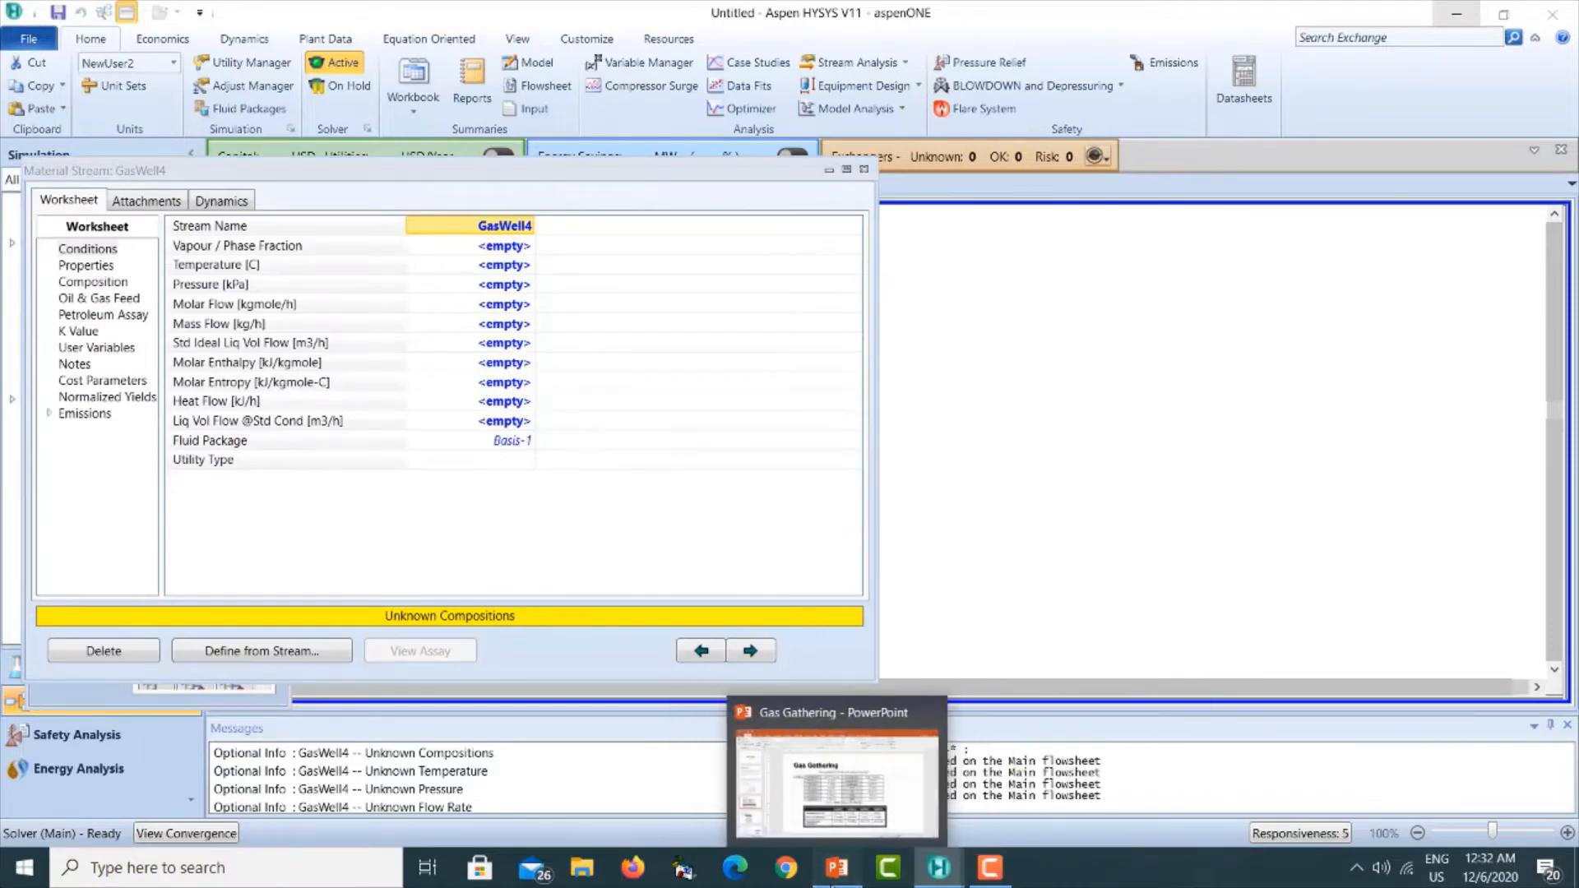
left_click(834, 880)
left_click(832, 882)
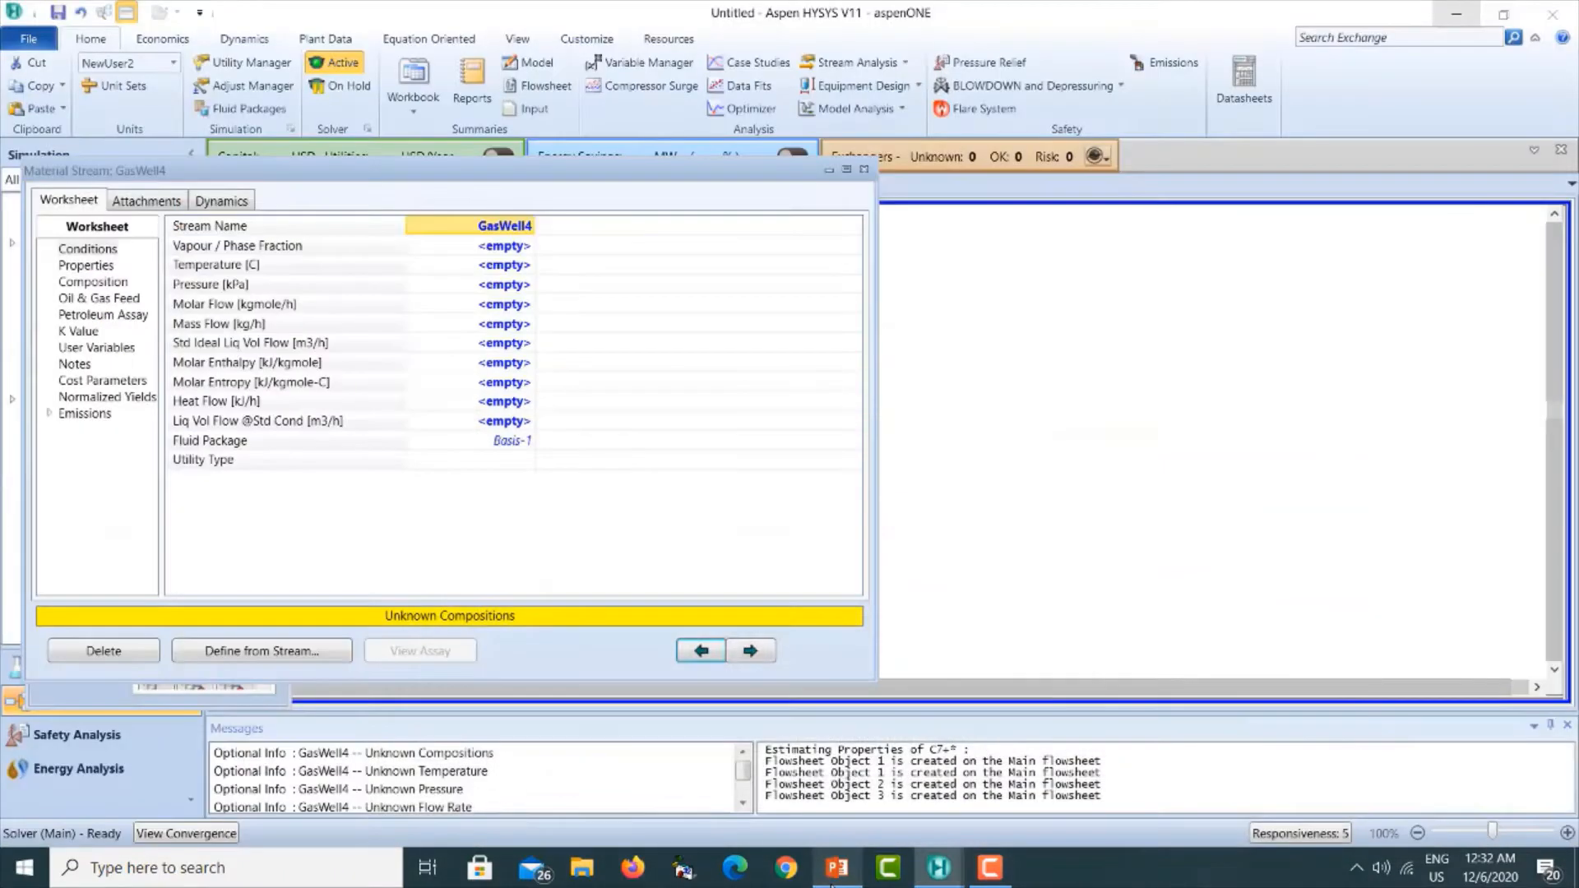
left_click(833, 883)
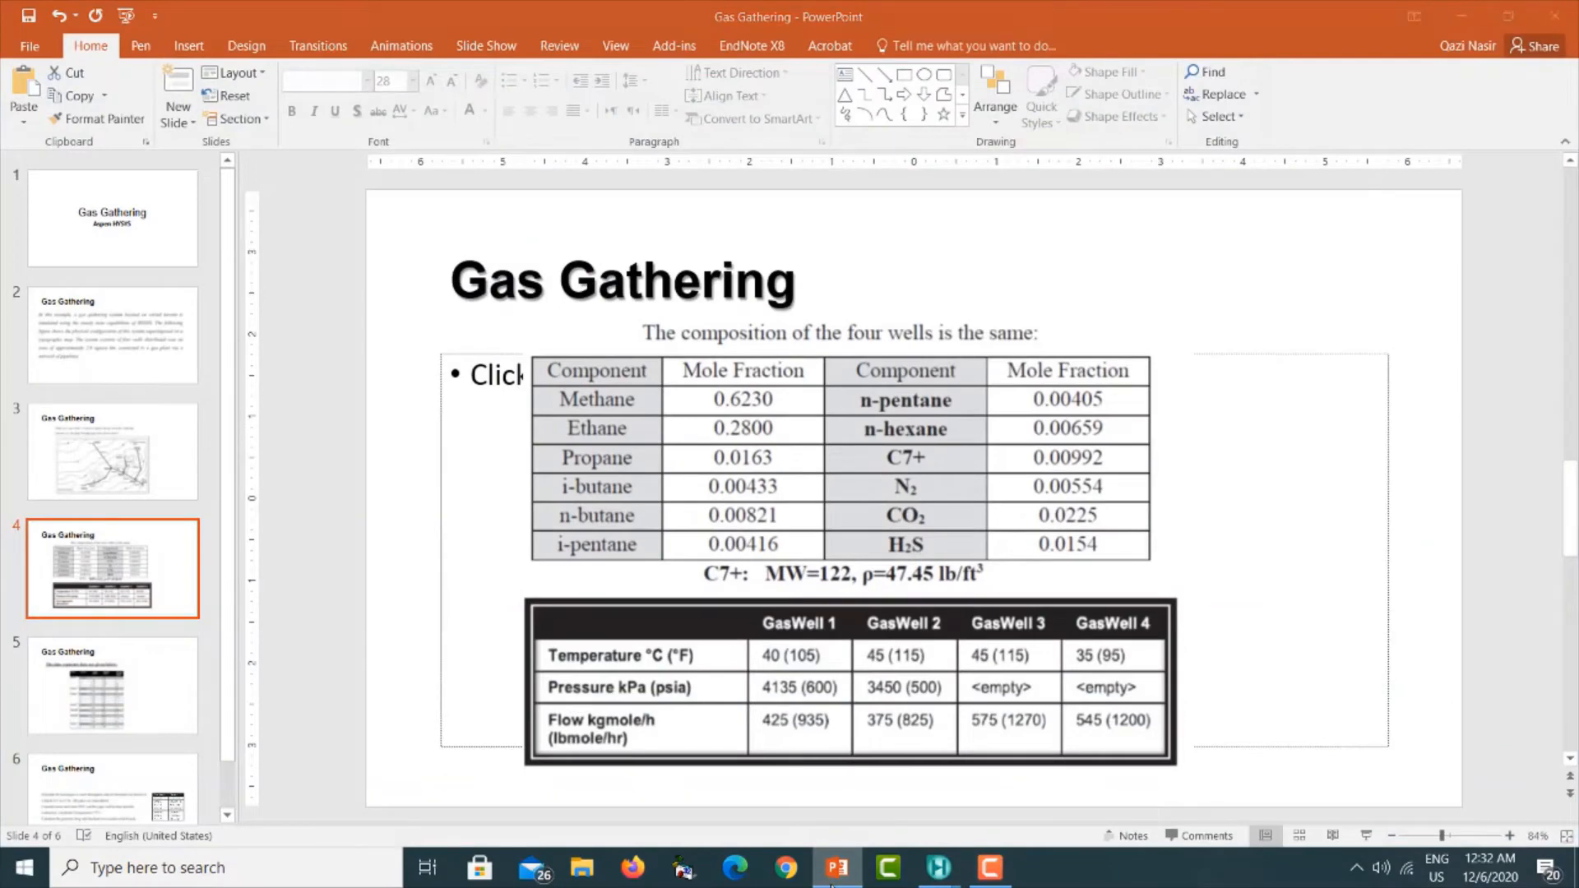
left_click(832, 883)
left_click(494, 271)
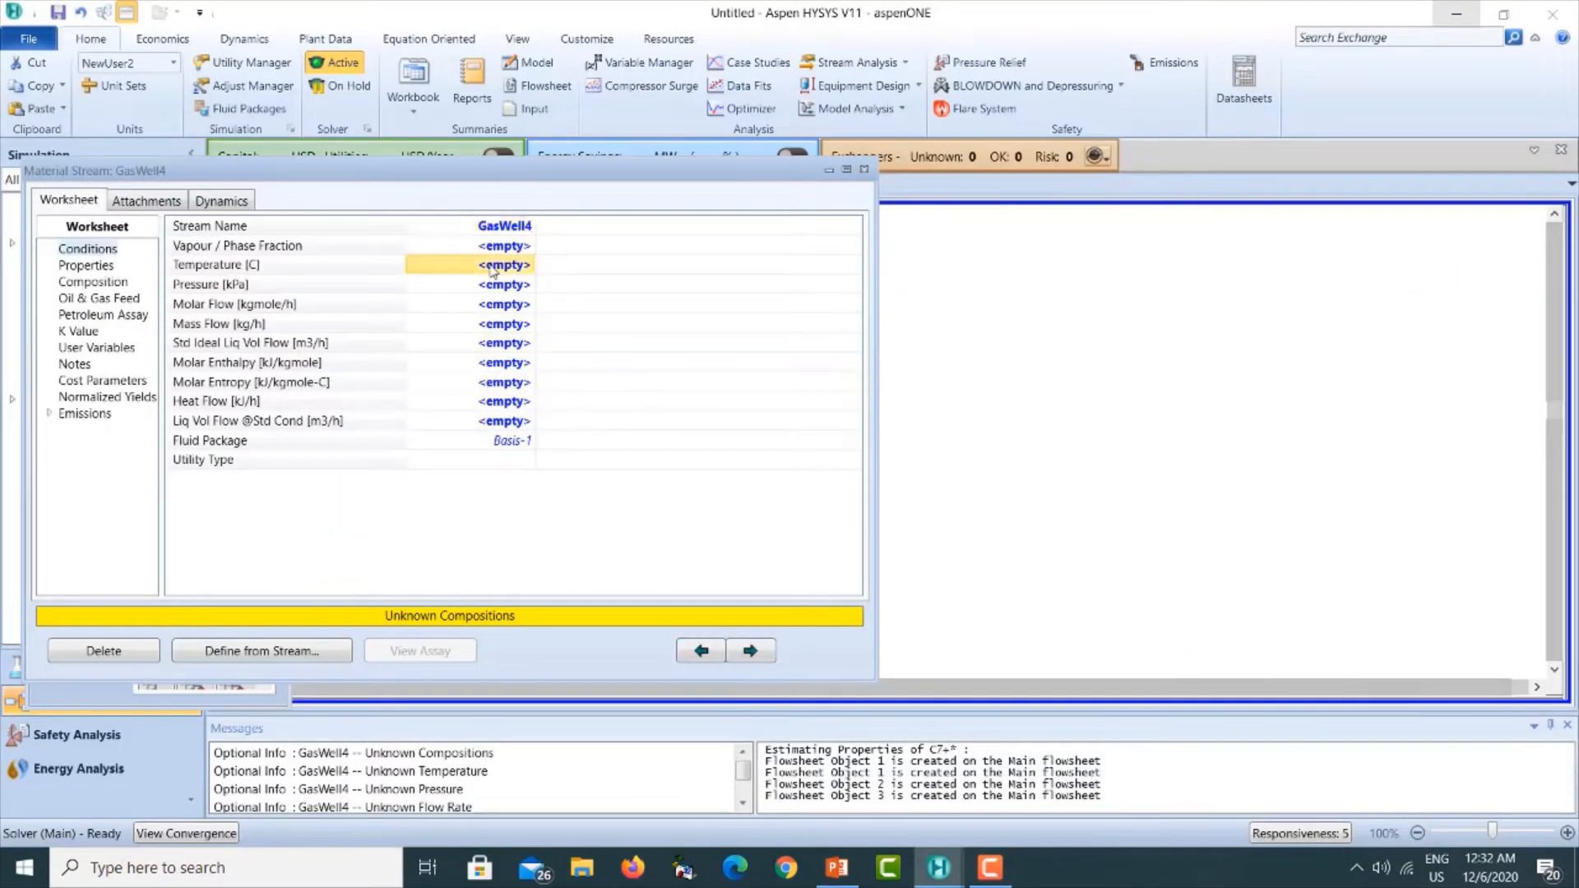
type("35")
key("Return")
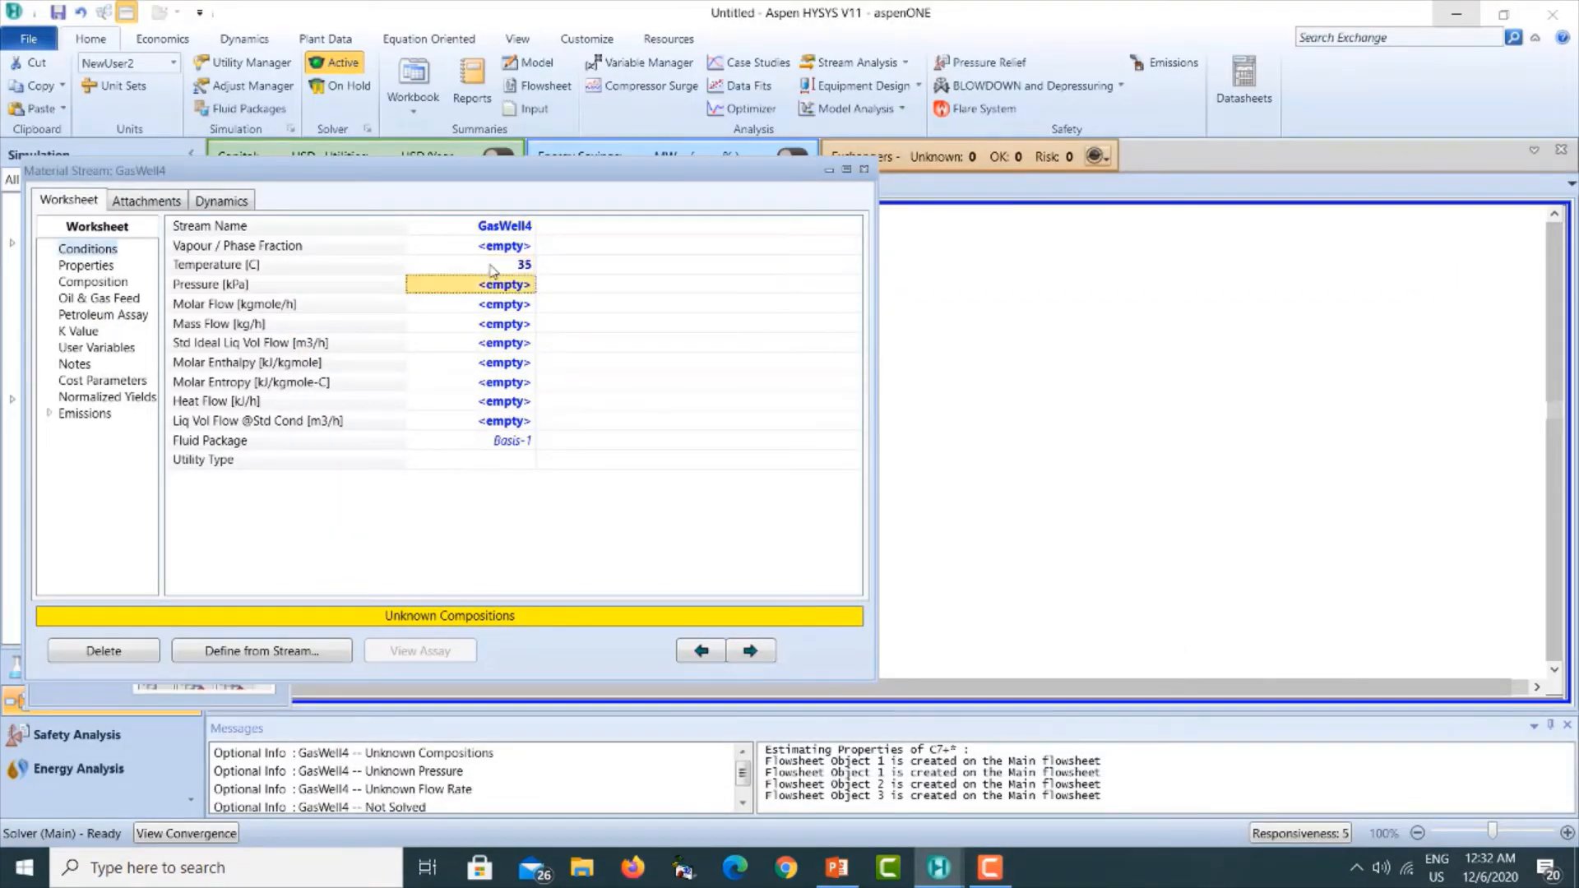
Look up GasWell4's flow in the PowerPoint well table and set its molar flow to 545 kgmole/h in HYSYS.
left_click(836, 872)
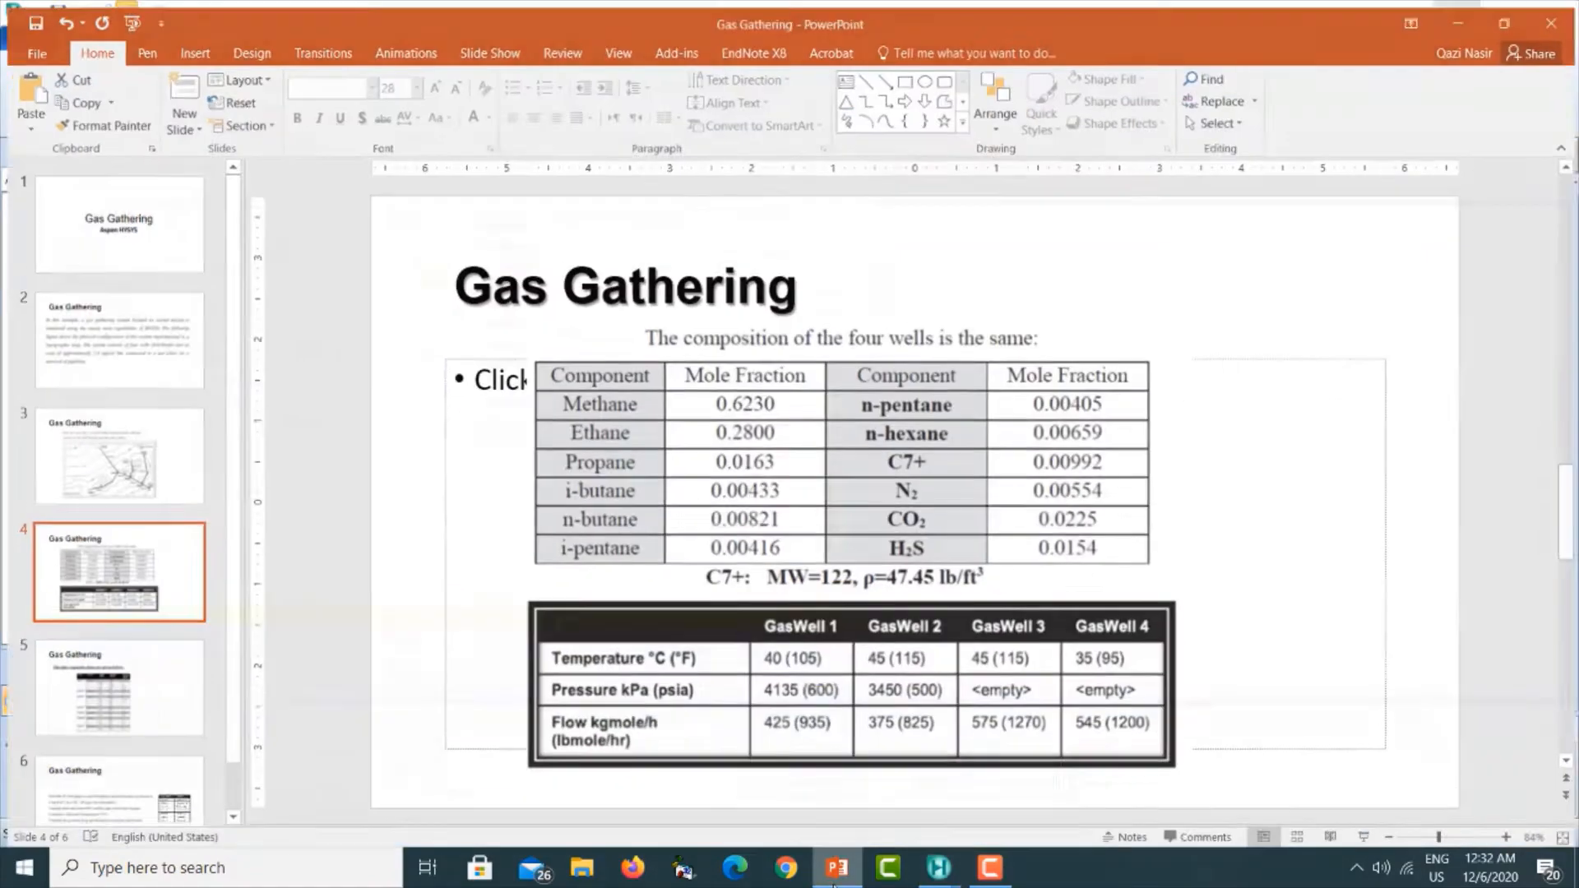
left_click(836, 872)
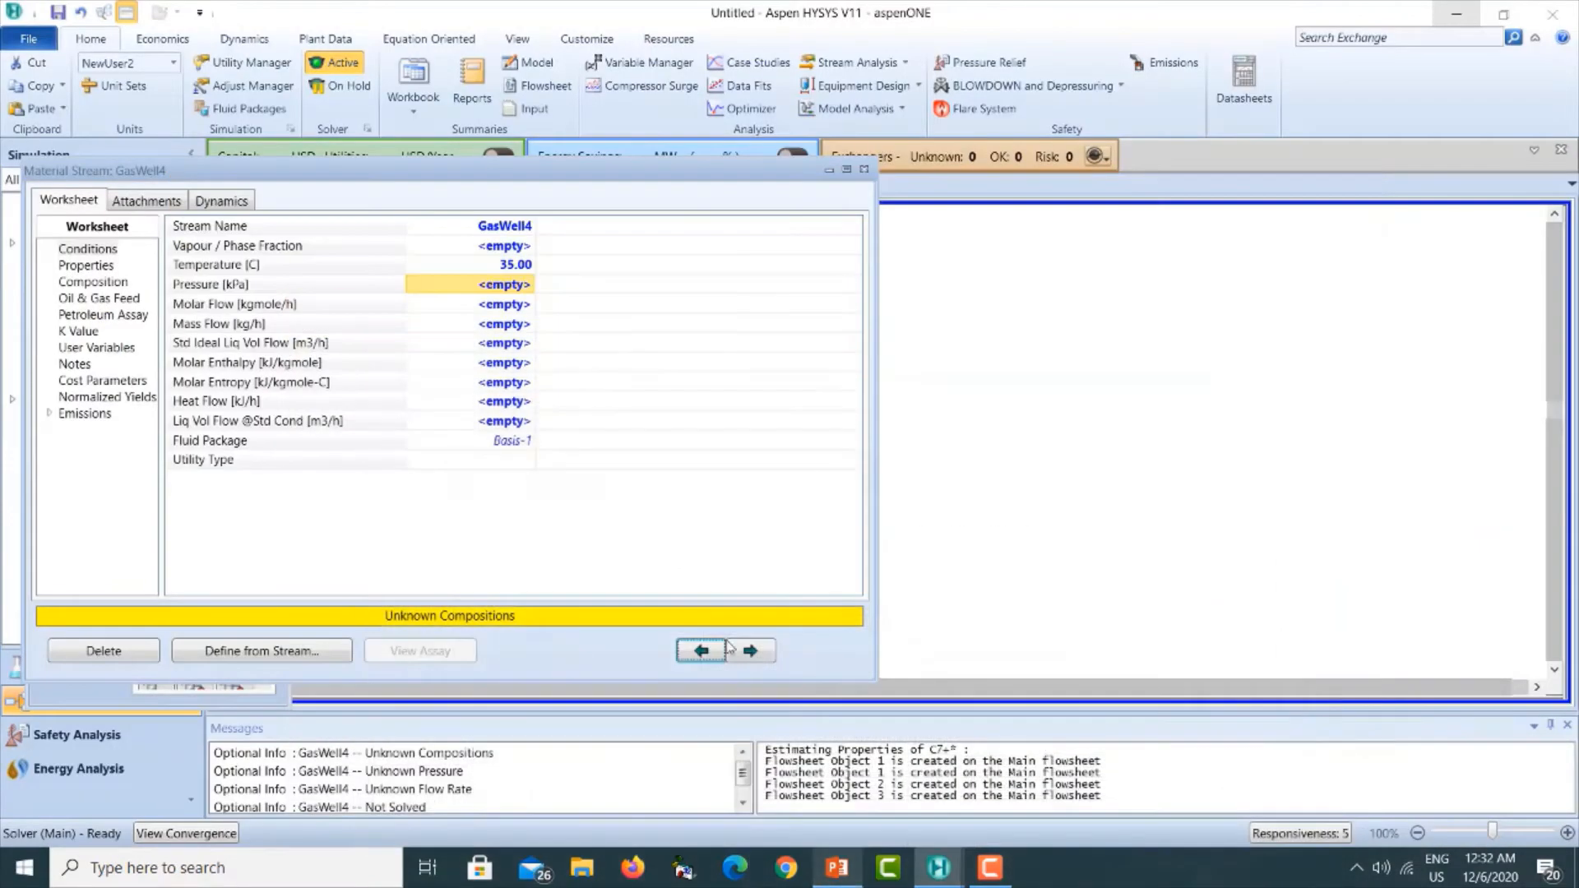
left_click(492, 306)
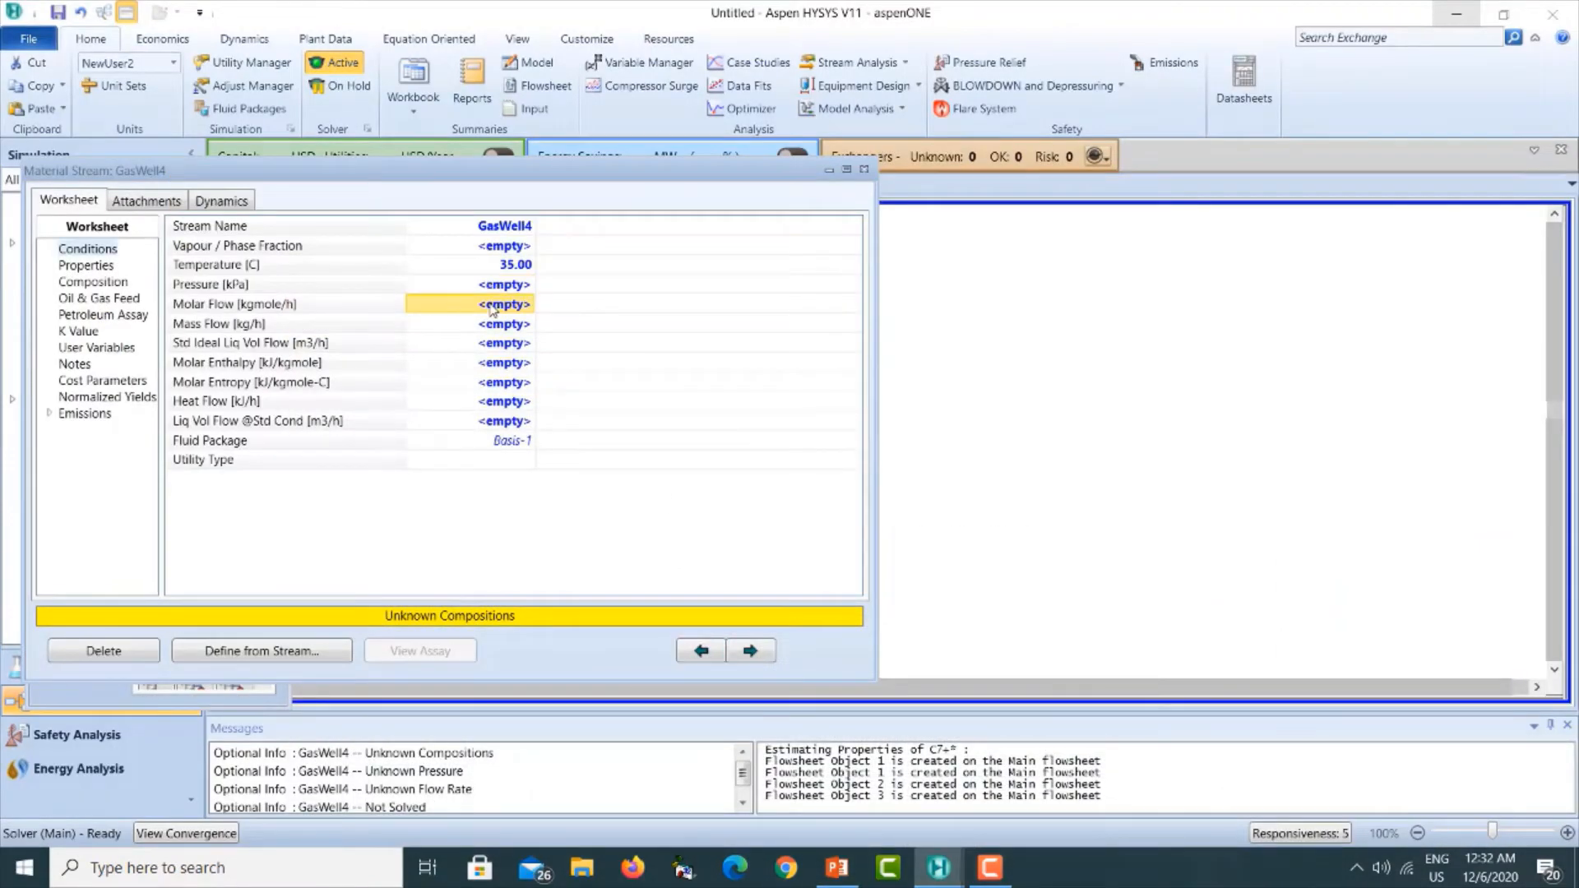
type("545")
key("Return")
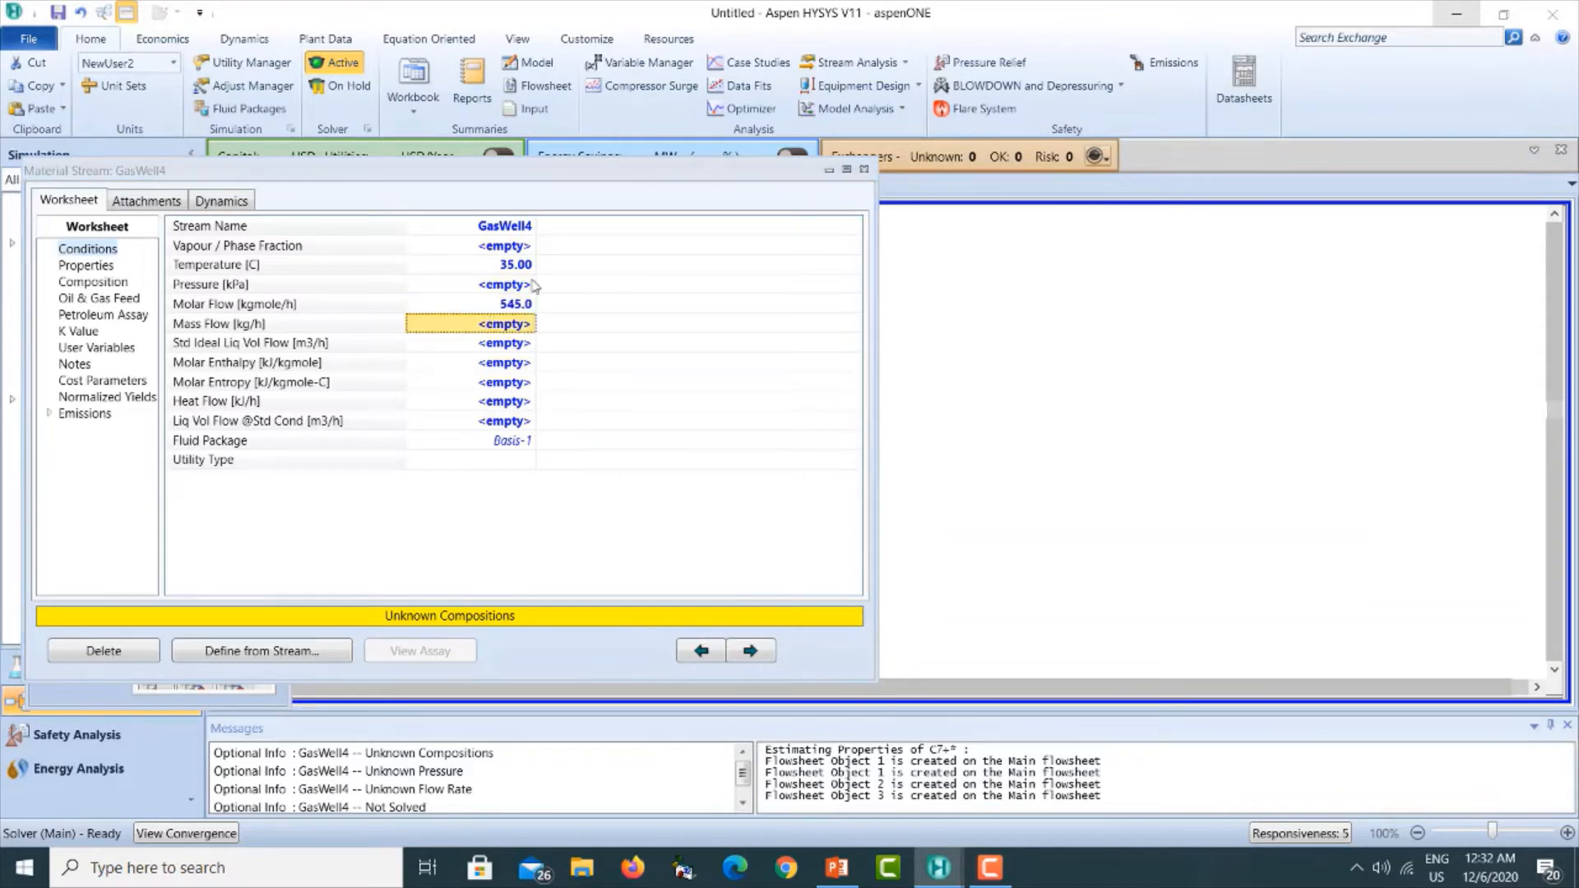
left_click(863, 171)
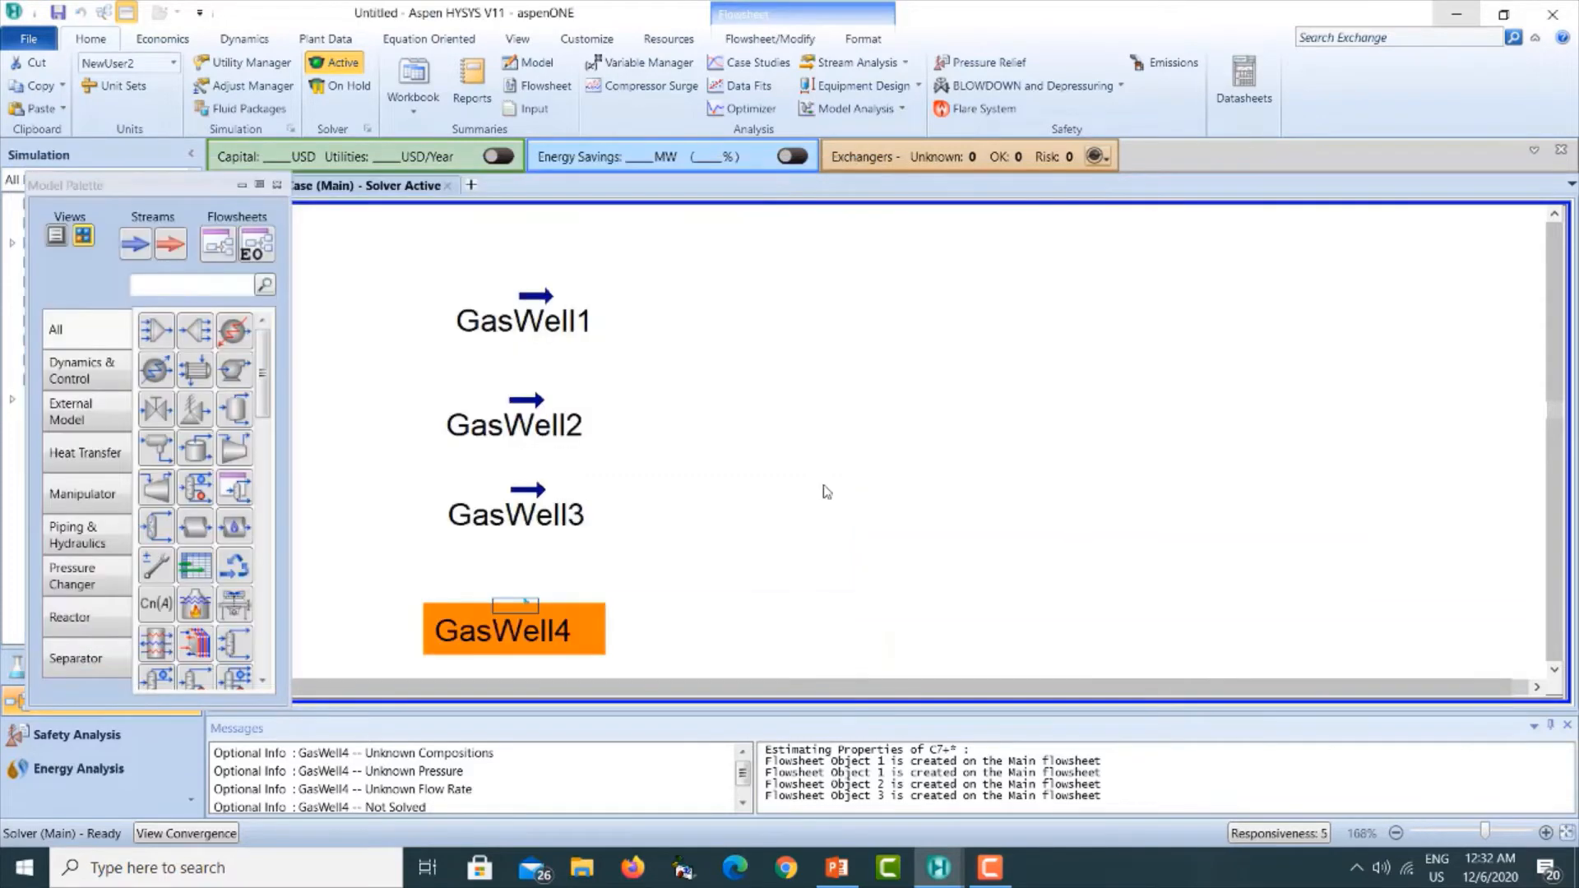
Define GasWell4 from GasWell3, copying only the pressure and composition, and return to the flowsheet.
double_click(517, 632)
left_click(312, 688)
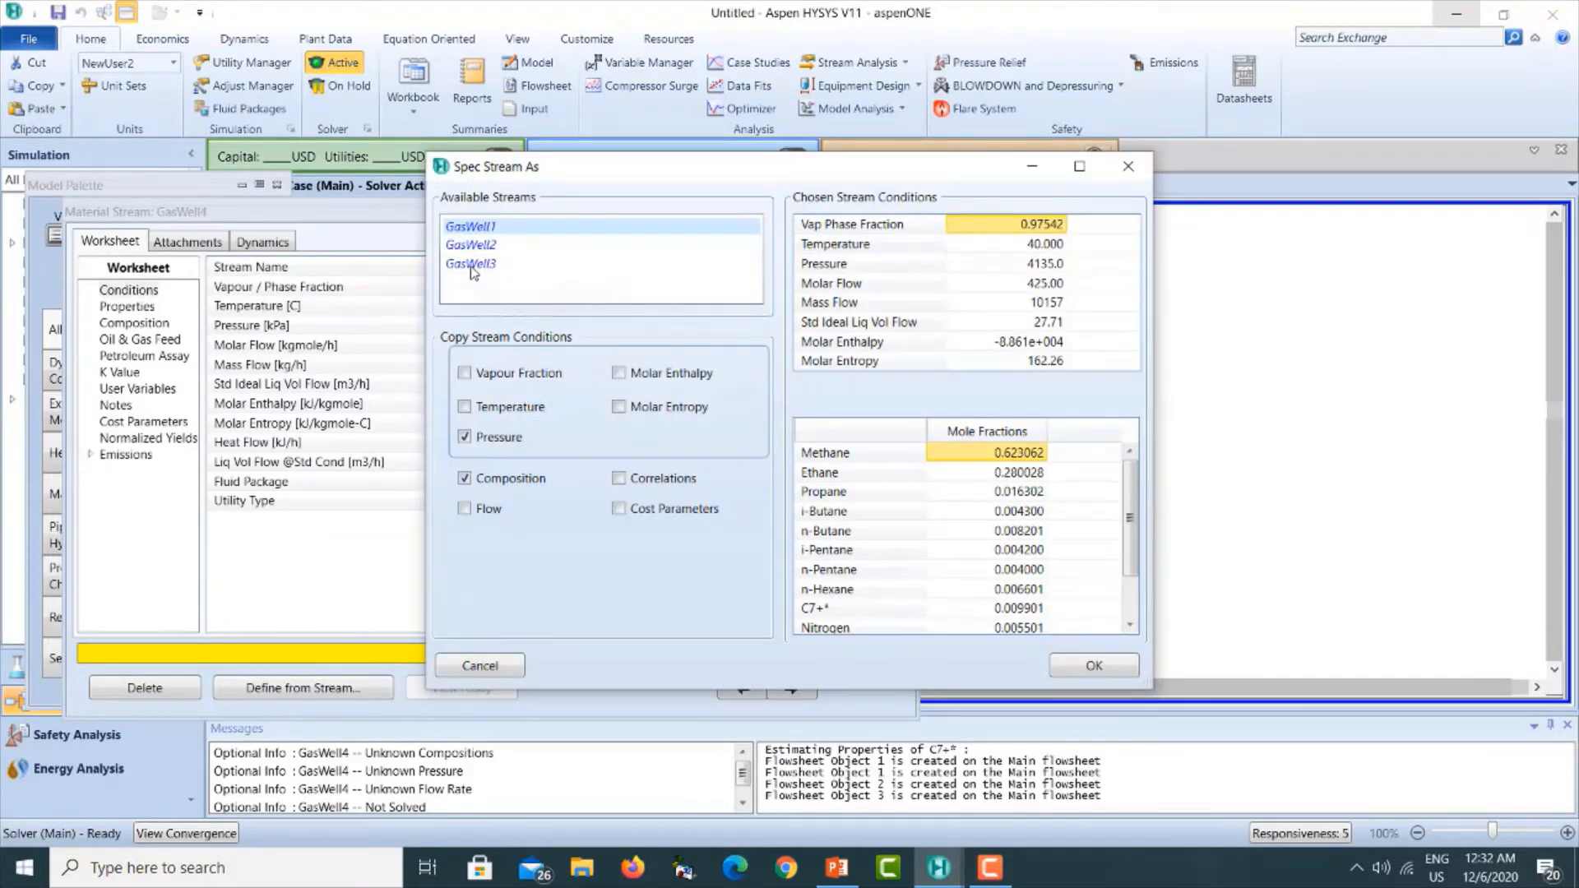
left_click(473, 268)
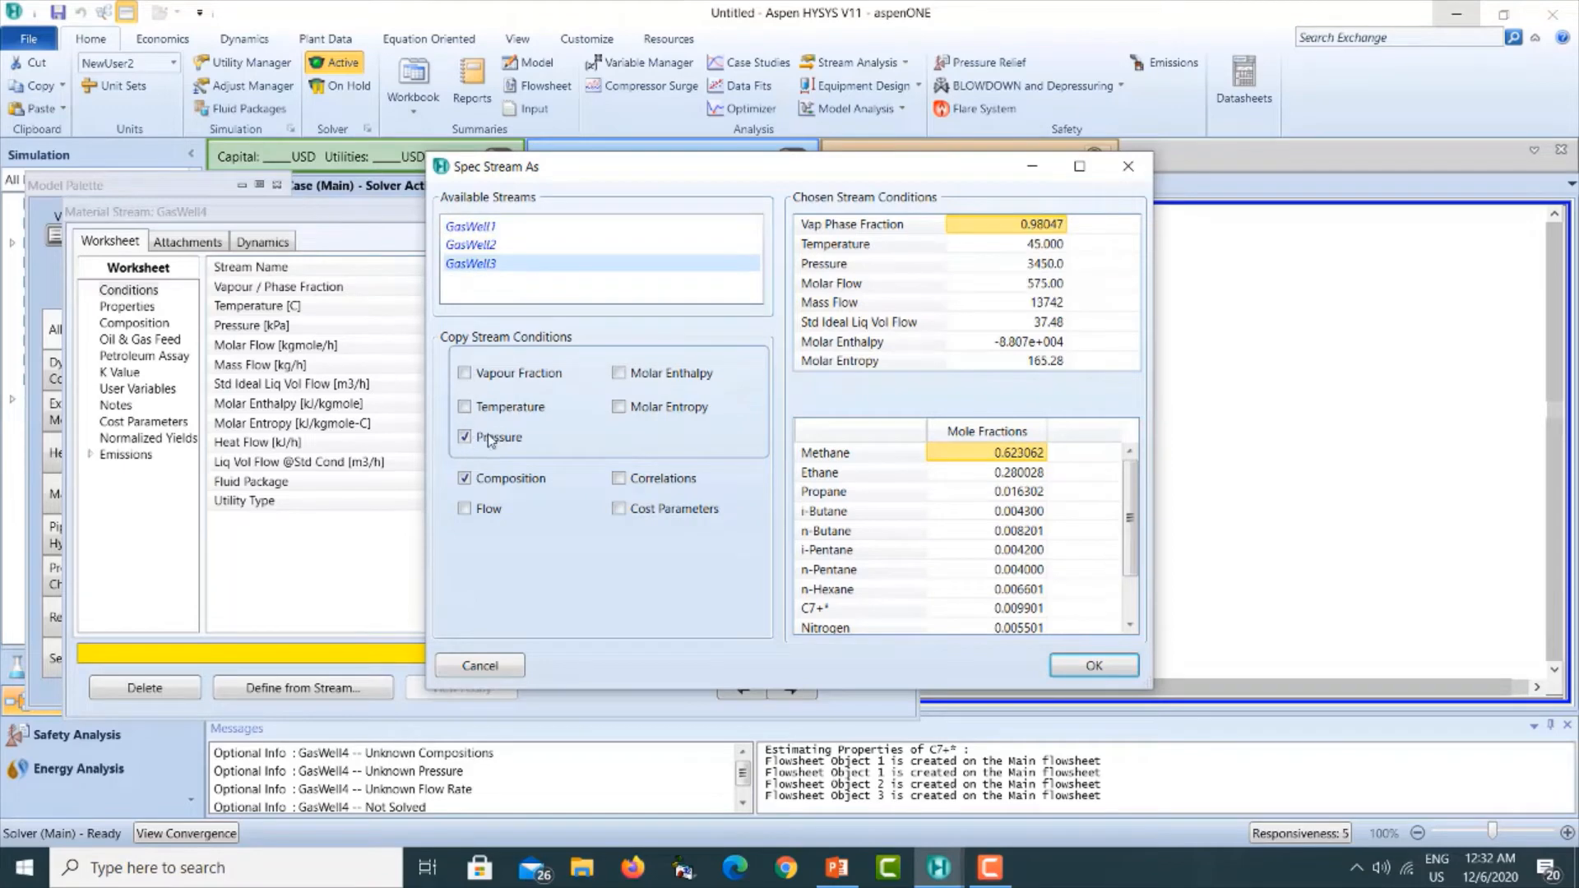
left_click(1075, 670)
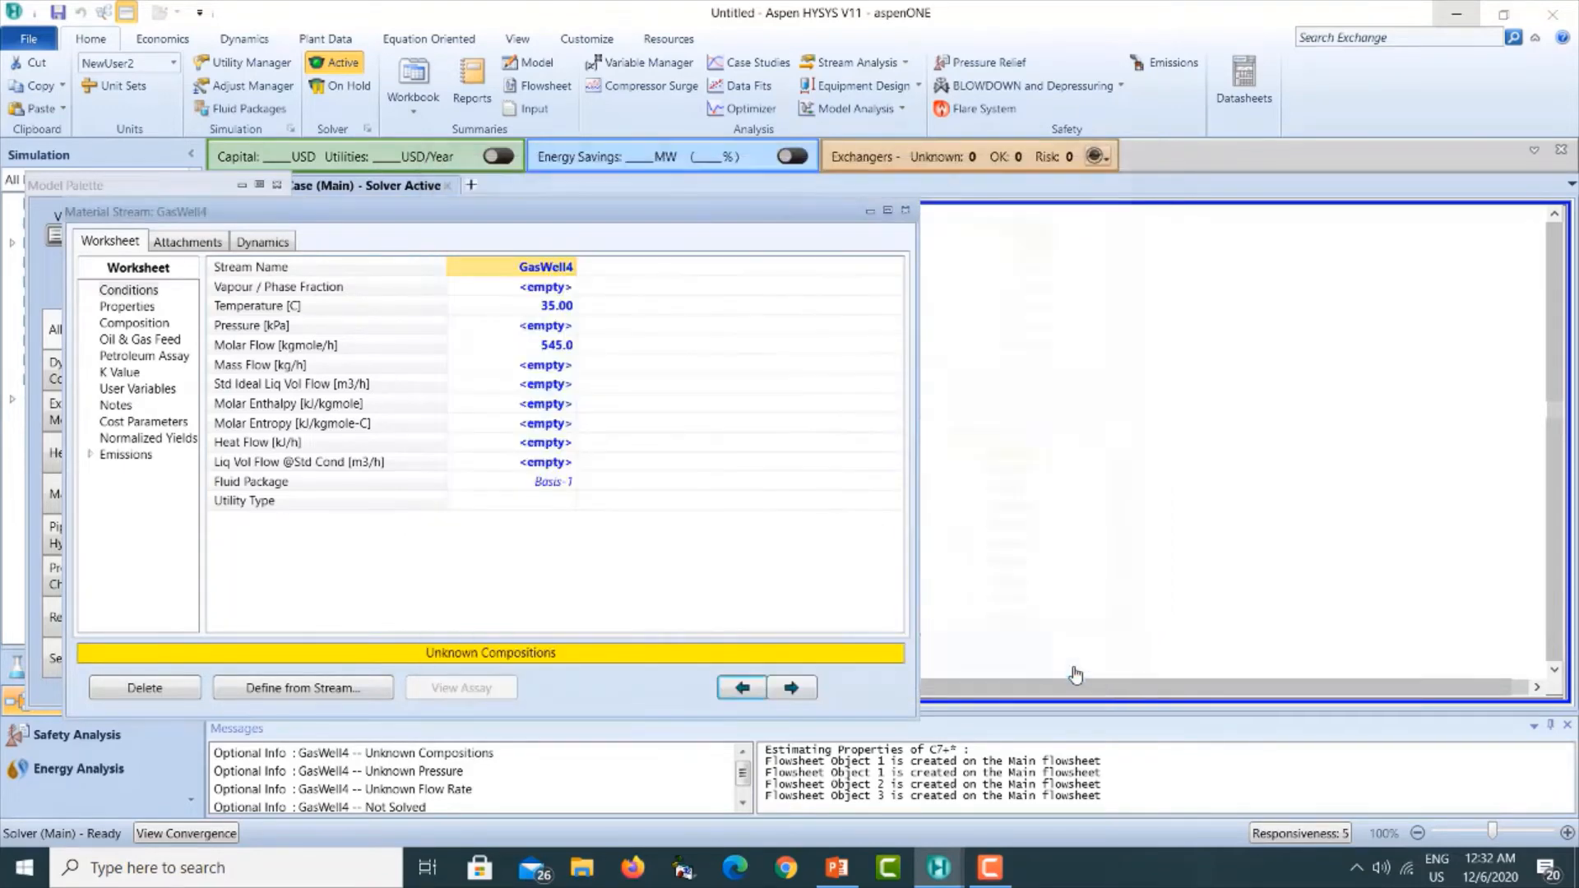
left_click(906, 212)
left_click(994, 436)
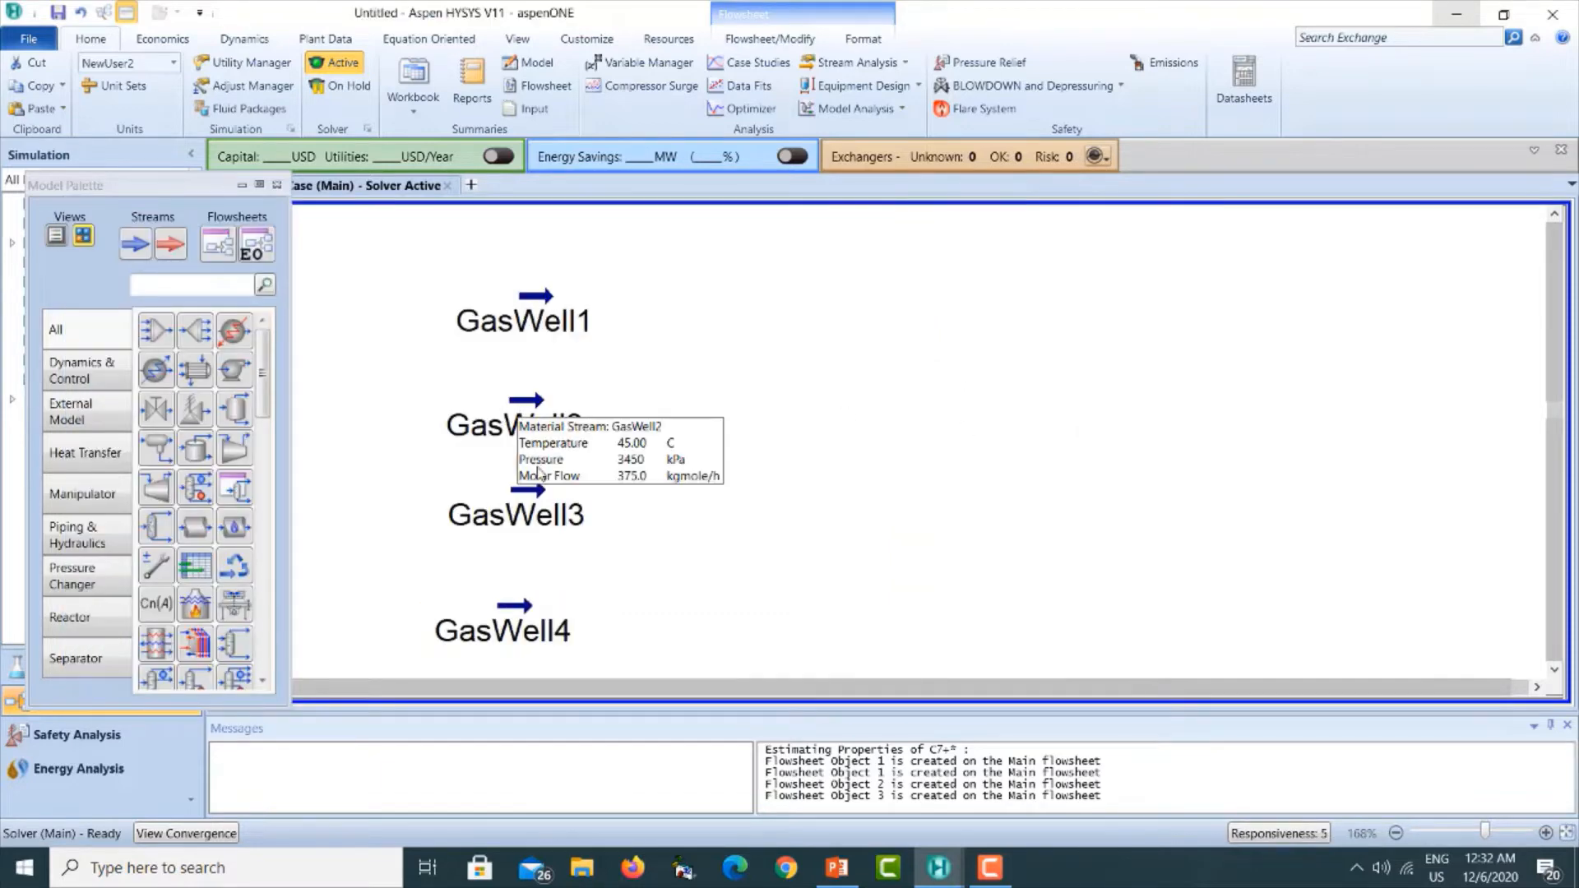
left_click(529, 619)
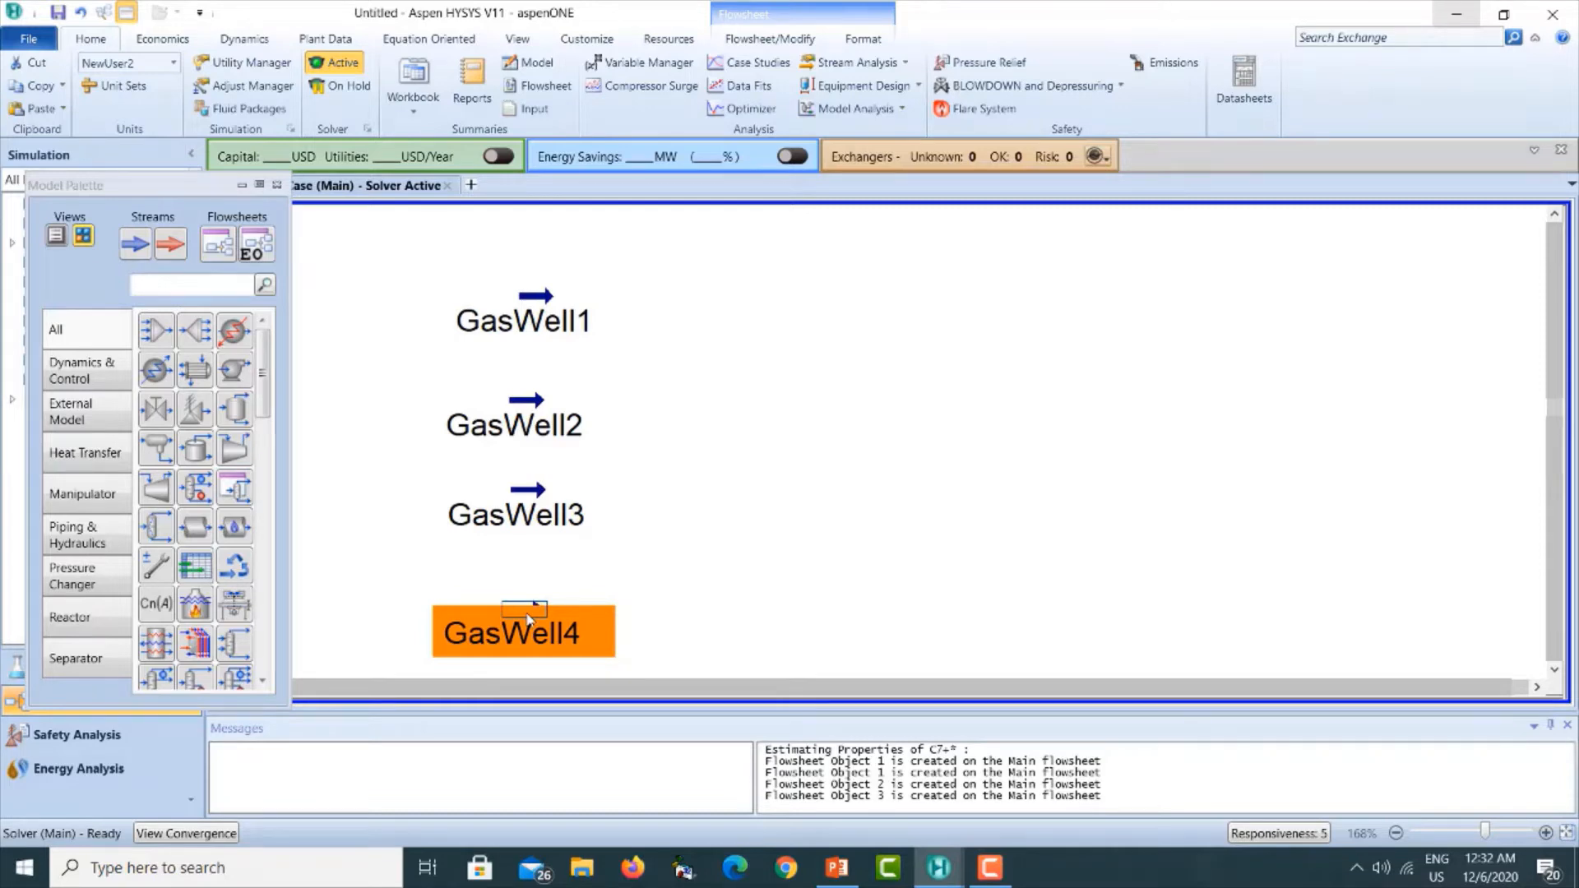
left_click(772, 540)
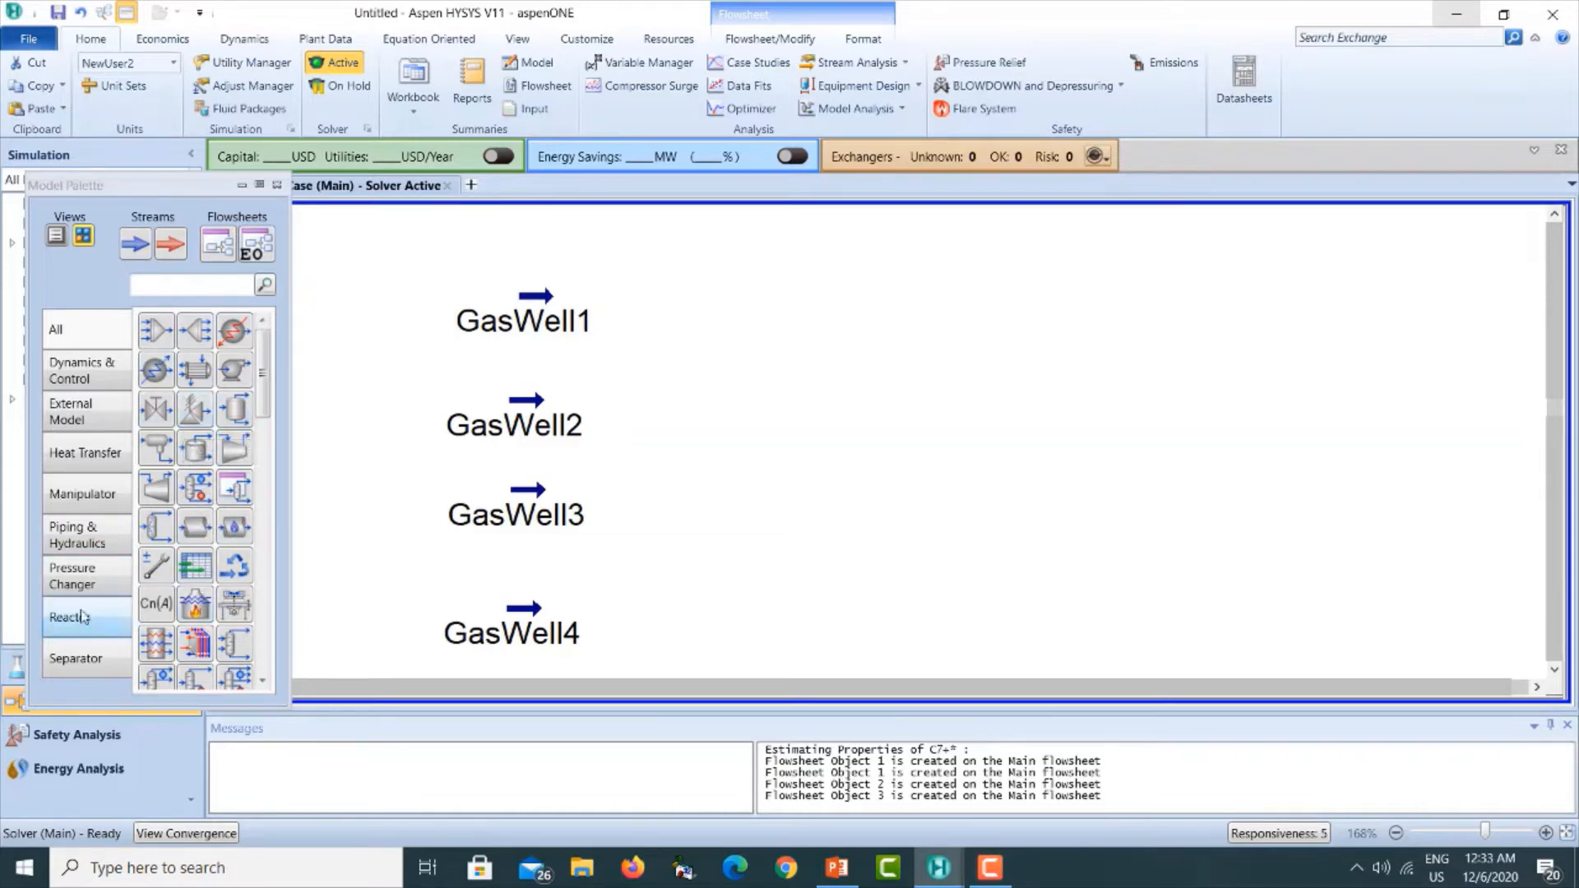
Place a pipe segment from the piping and hydraulics models on the flowsheet beside GasWell1.
left_click(56, 549)
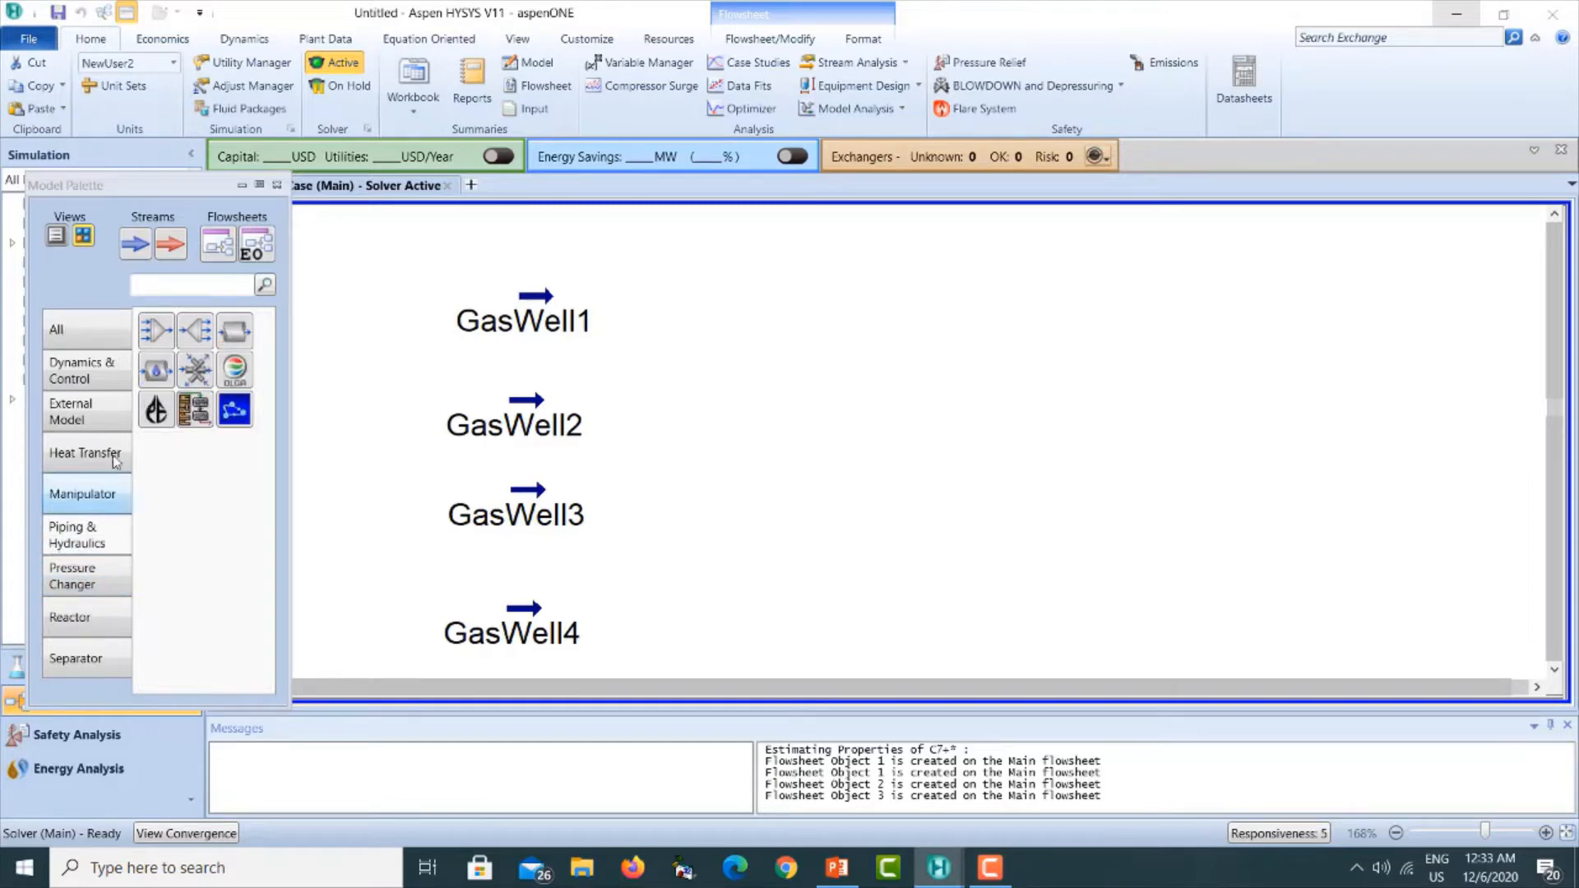
left_click(235, 339)
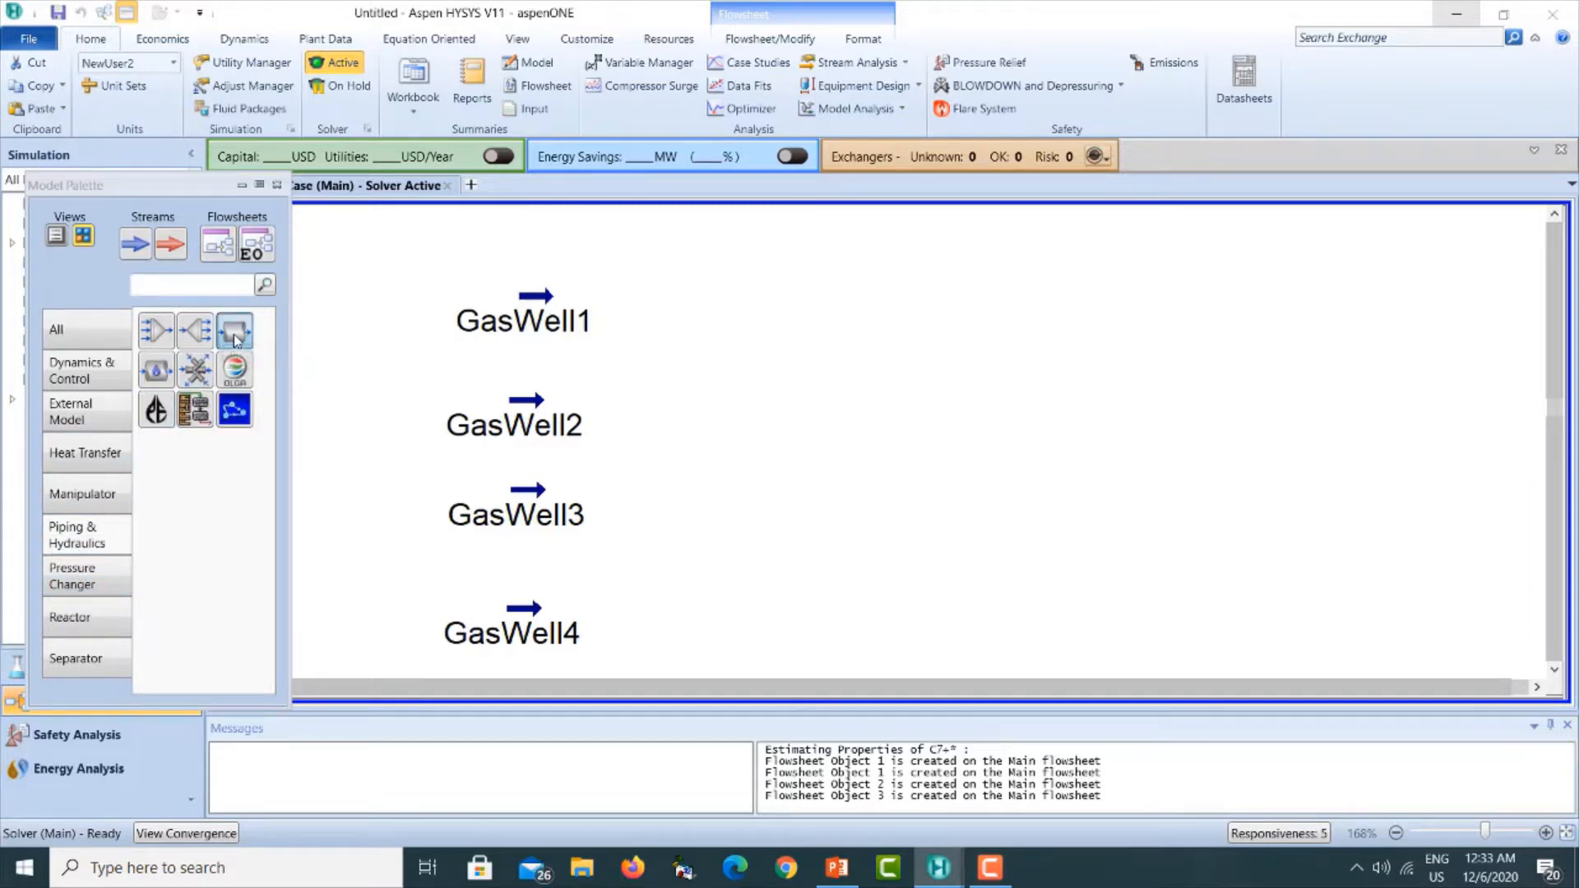
left_click(711, 345)
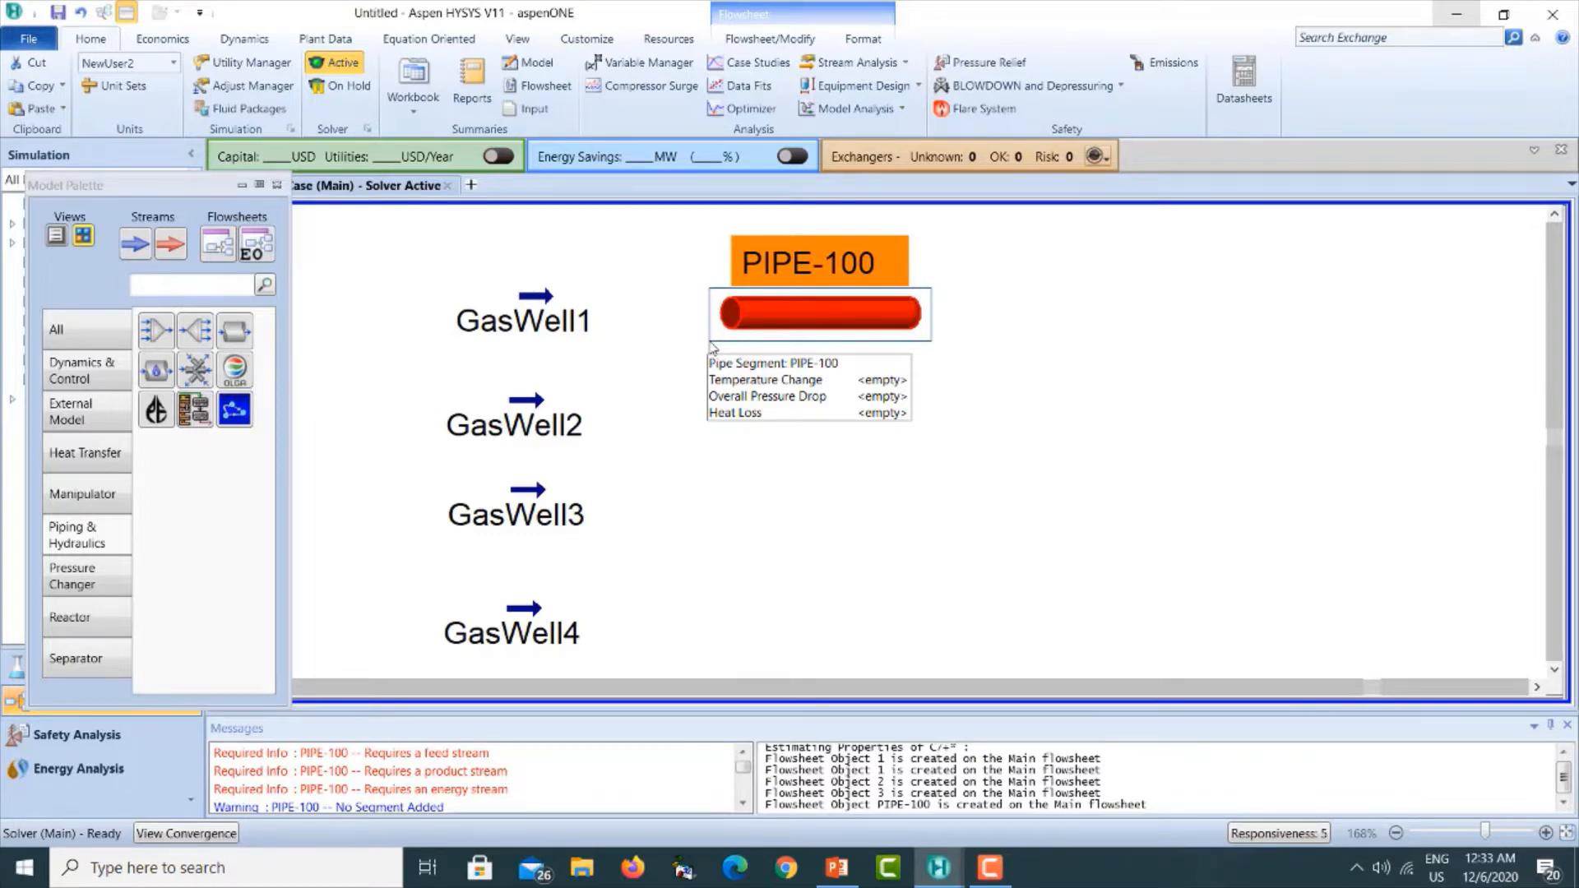
Open the new pipe segment's connections and rename it Branch 1.
double_click(803, 311)
left_click(377, 317)
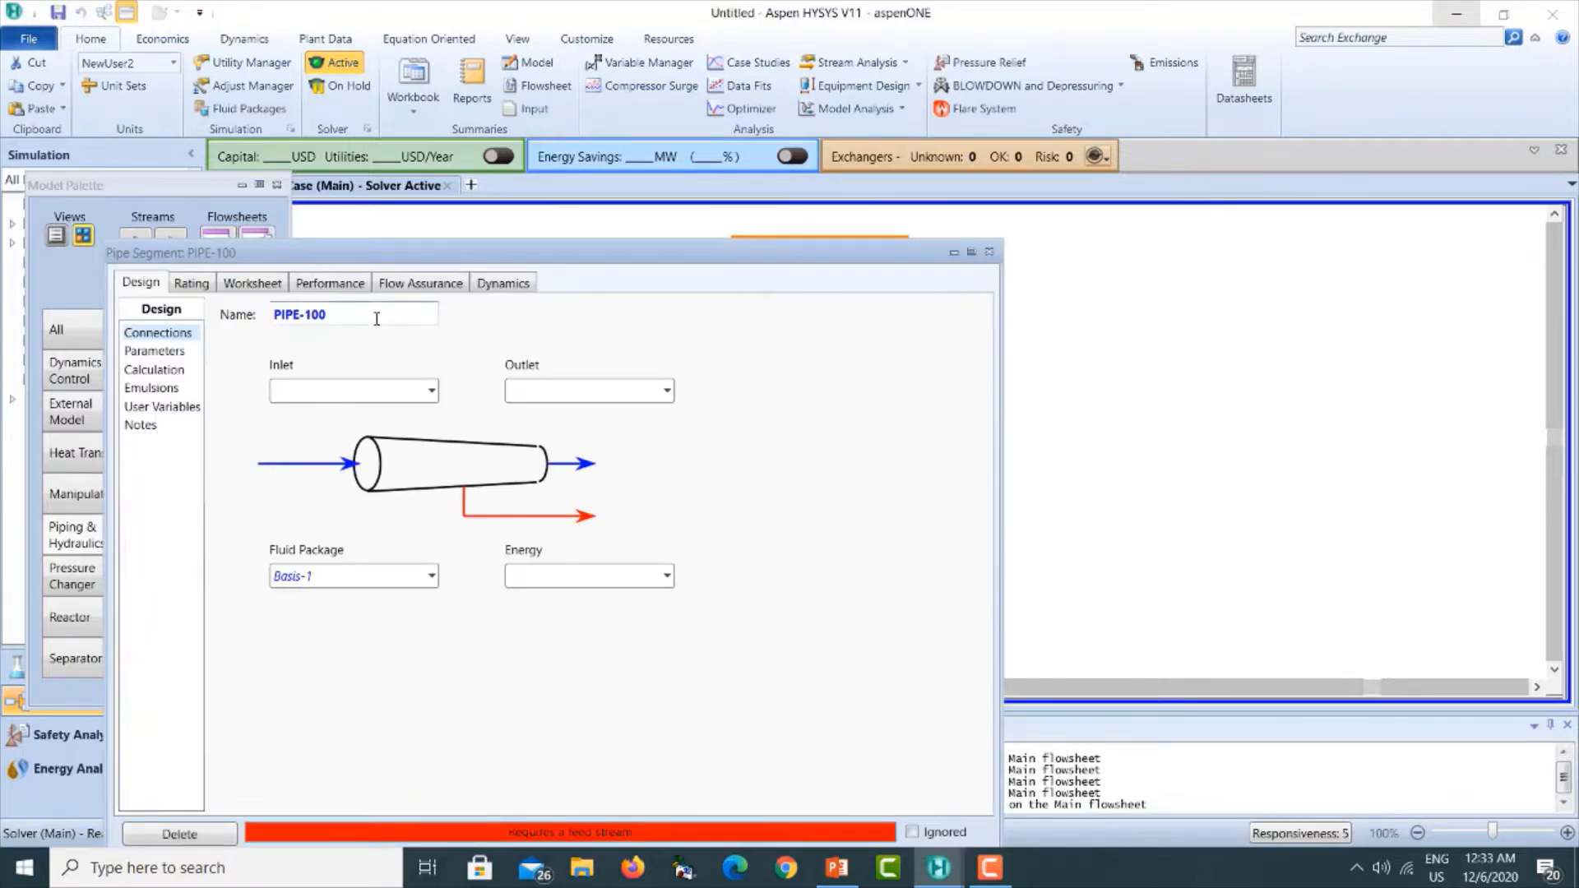
type("Branch")
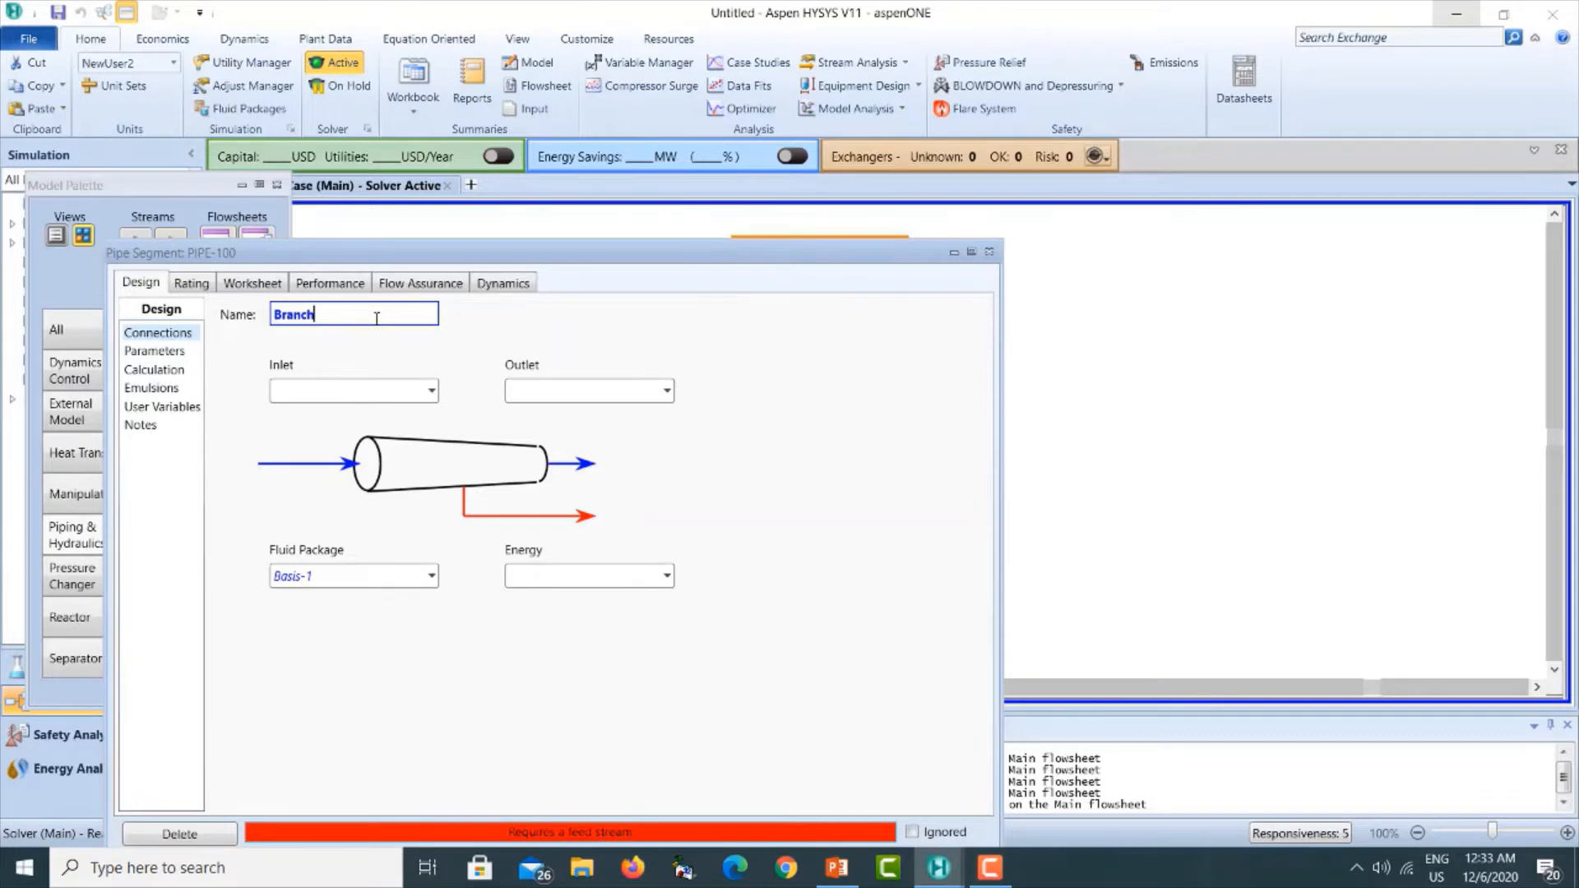
type(" 1")
key("Return")
Switch to PowerPoint, examine Branch 1 on the pipeline elevation map slide, and return to HYSYS.
left_click(837, 868)
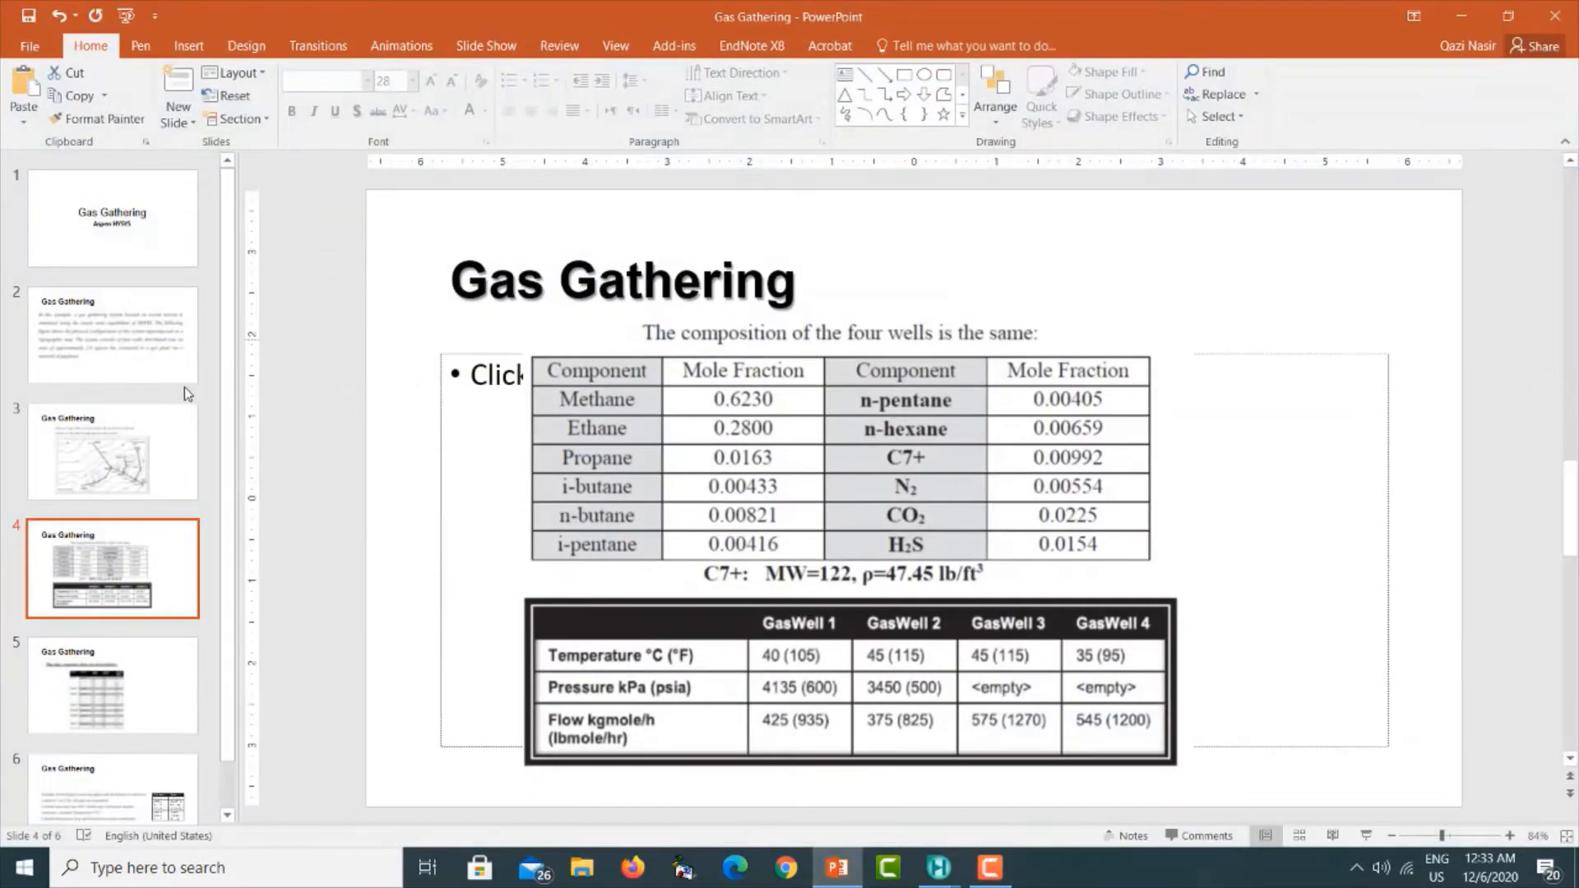
left_click(125, 427)
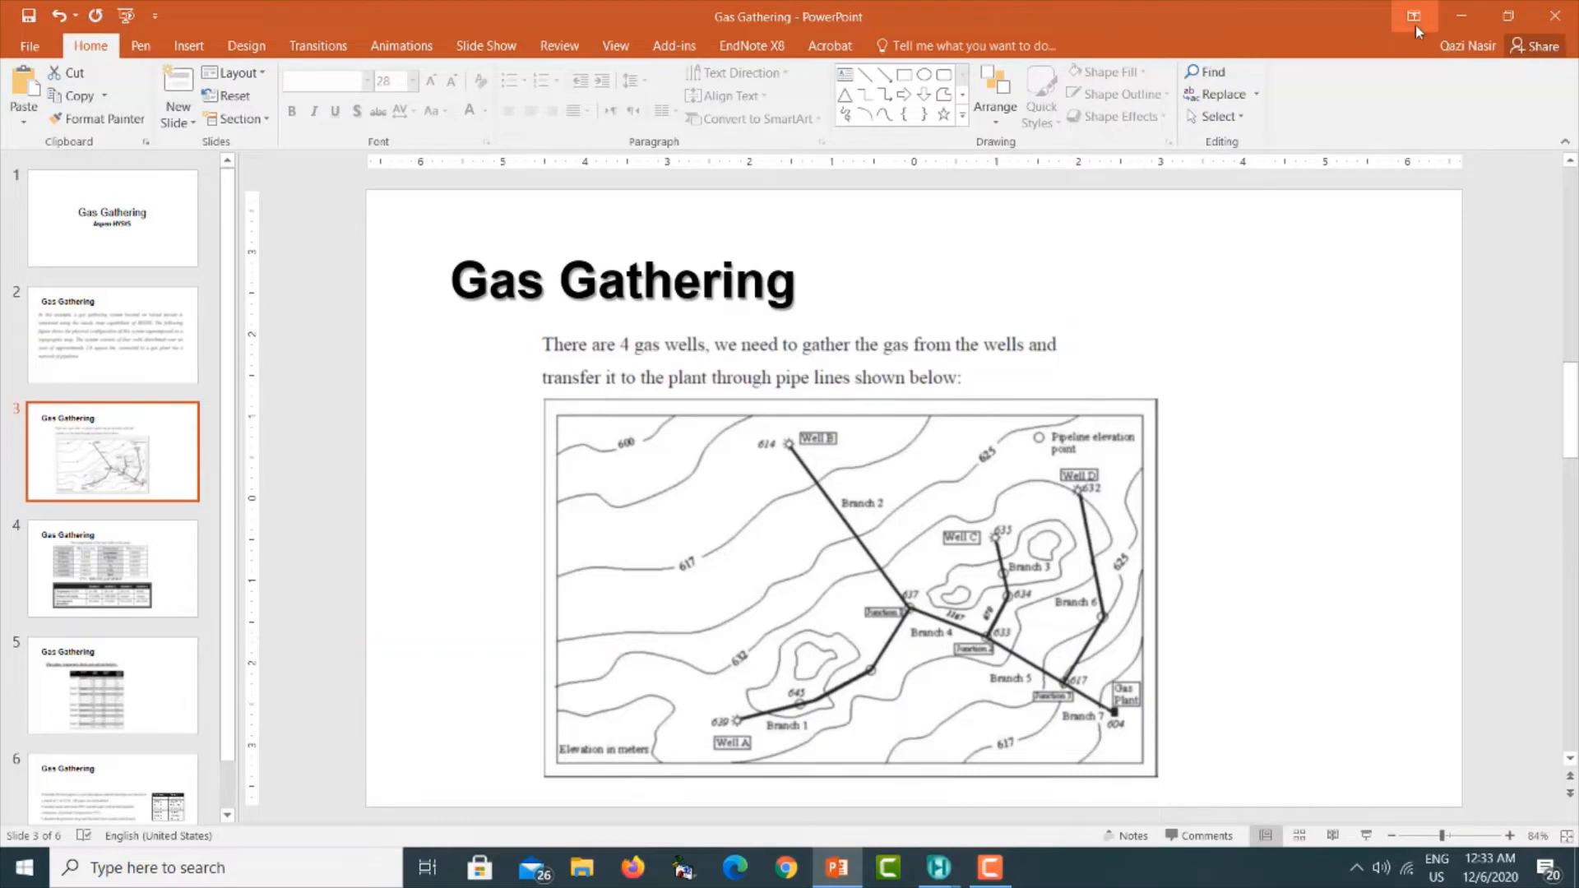
left_click(1462, 16)
Connect Branch 1 with GasWell1 as inlet, B1 out as outlet and q1 as its energy stream.
left_click(351, 390)
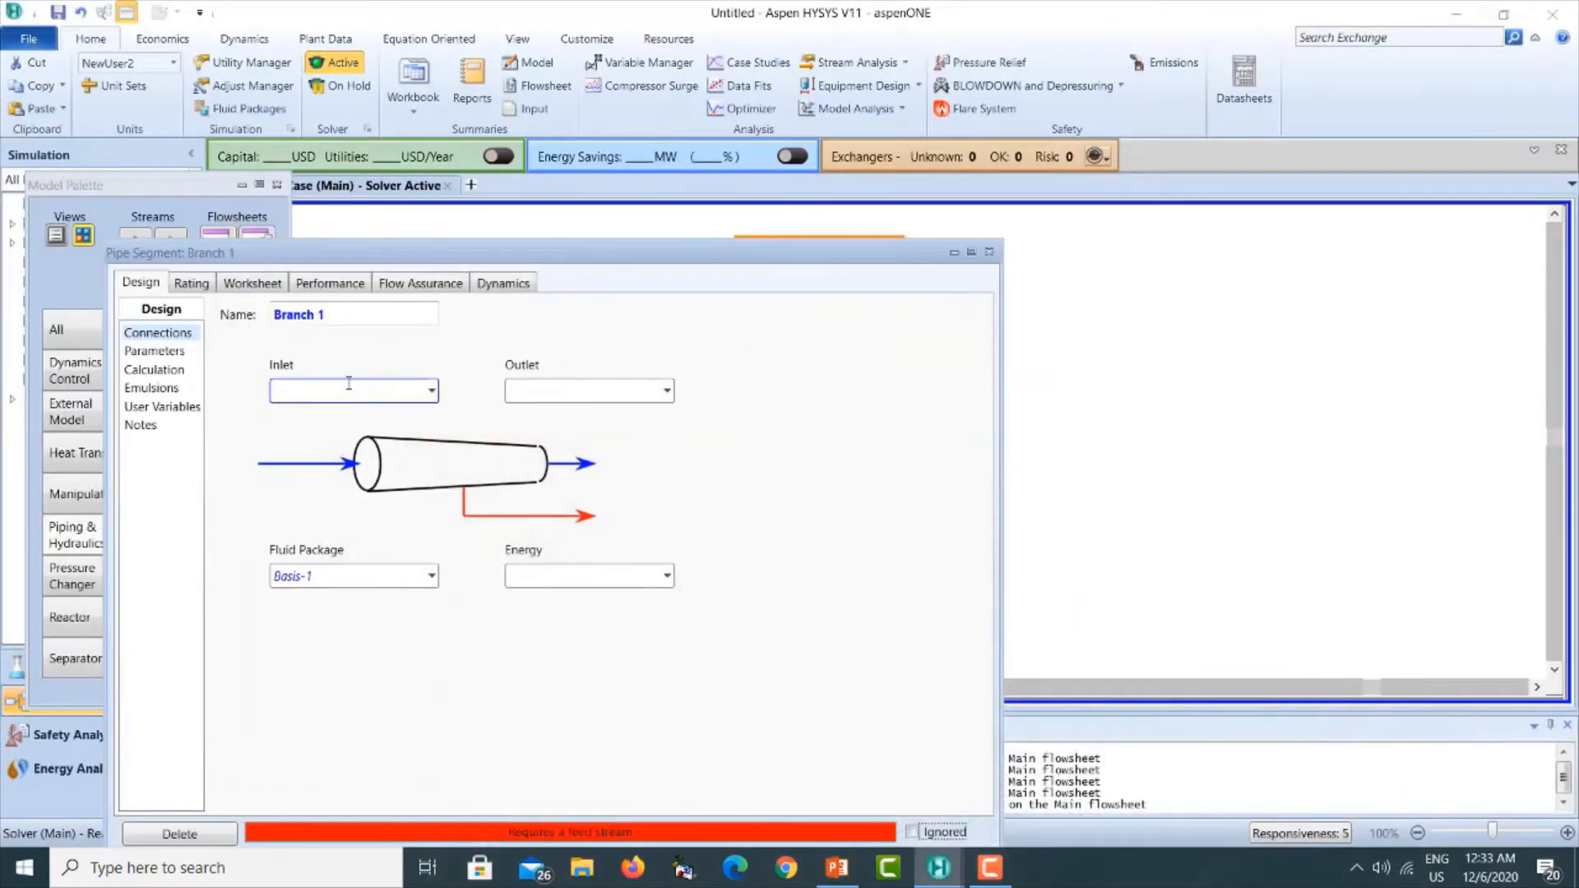
left_click(433, 392)
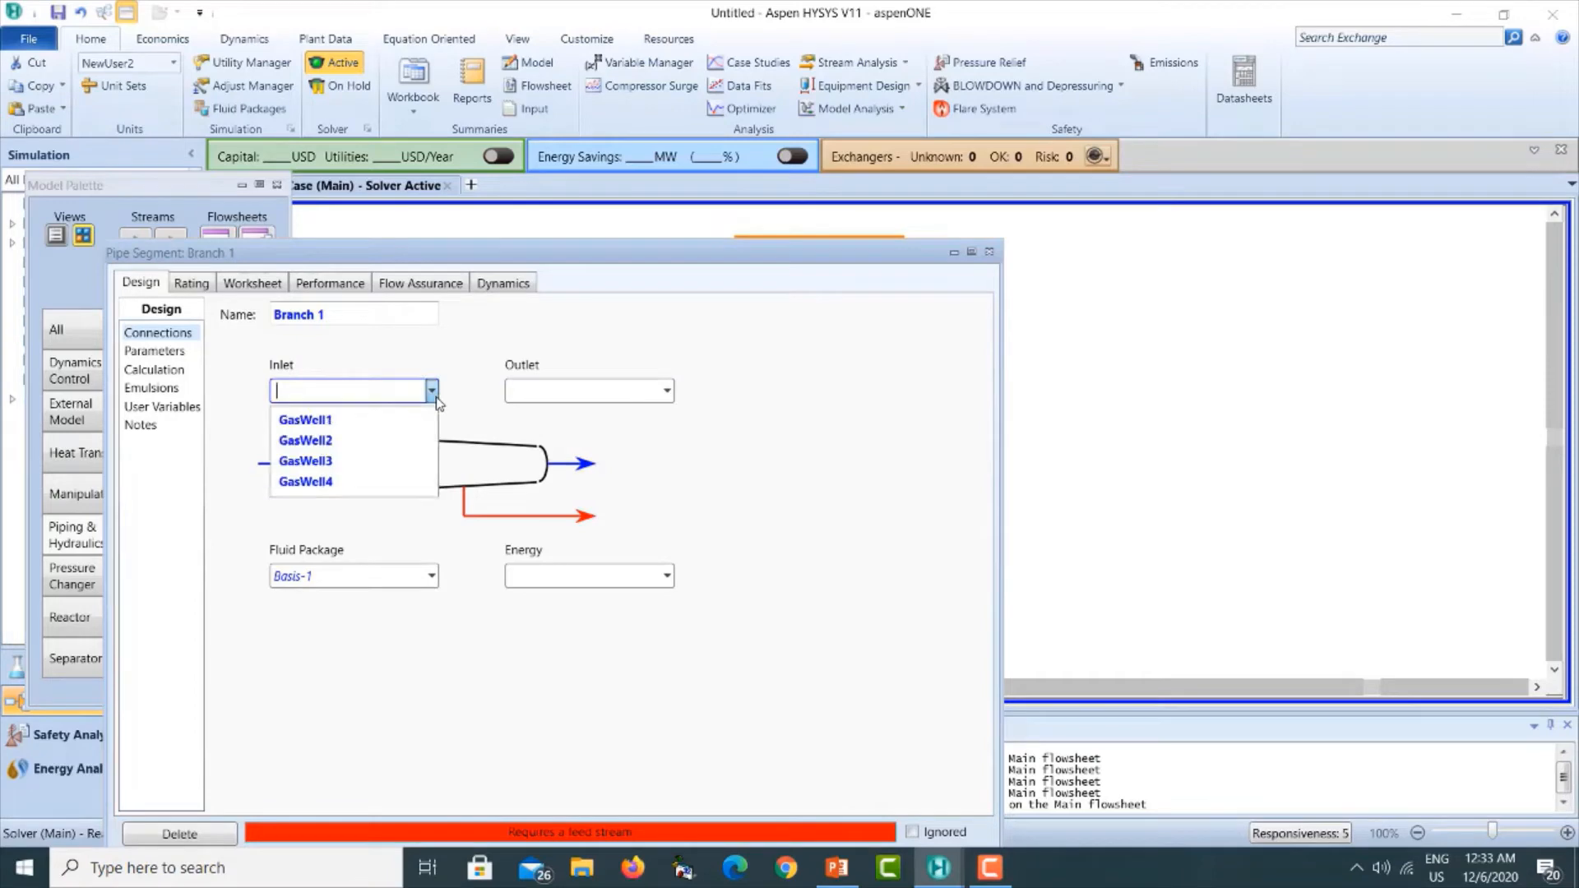
left_click(328, 423)
left_click(563, 393)
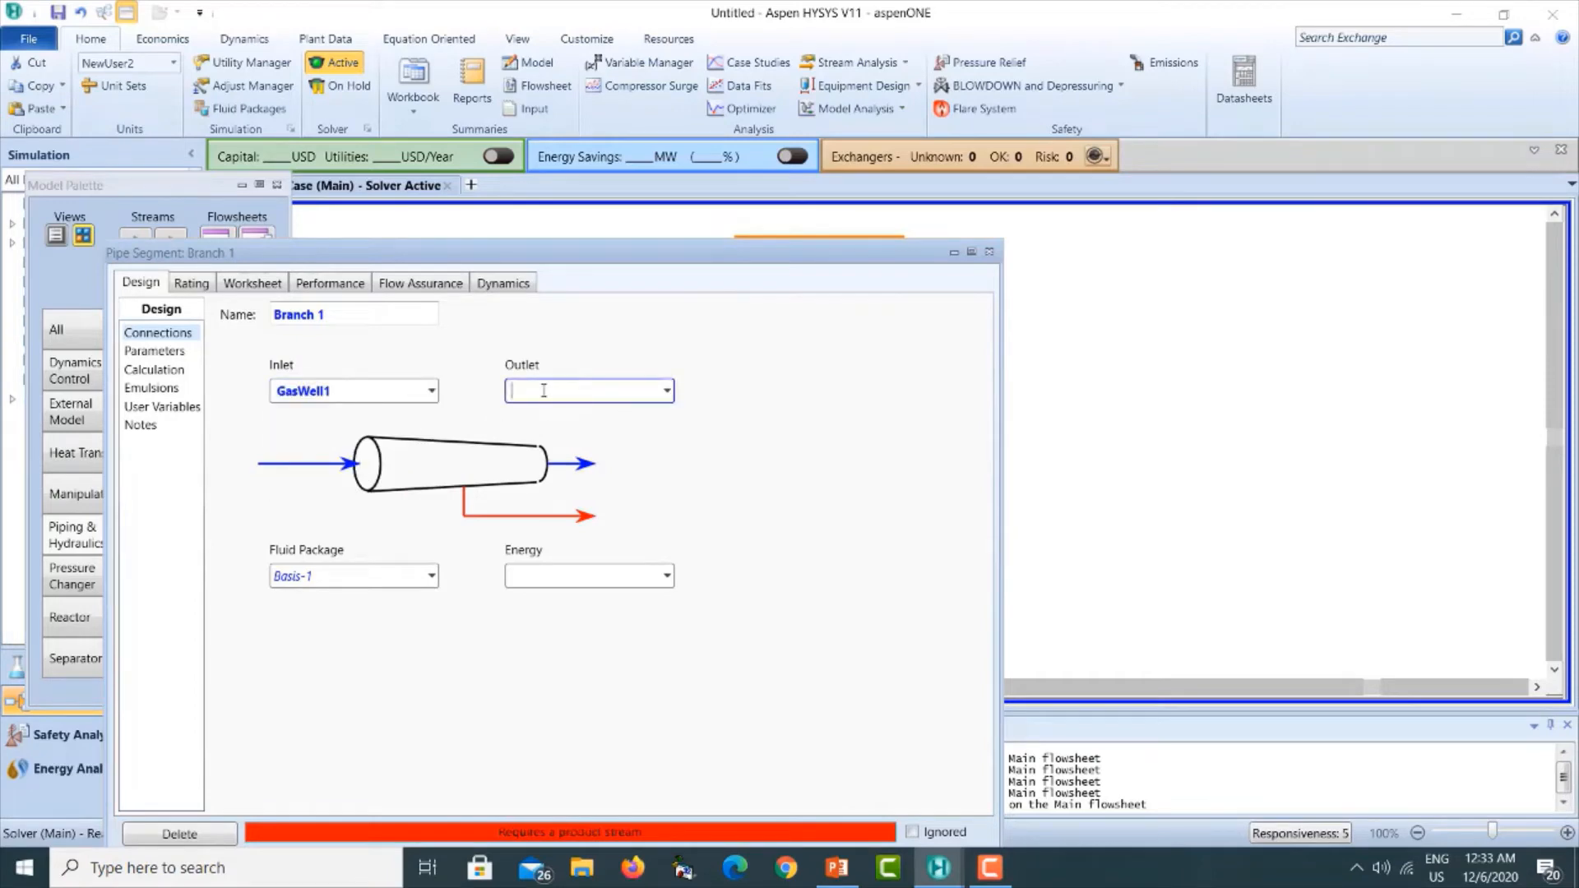
type("B1 out")
key("Return")
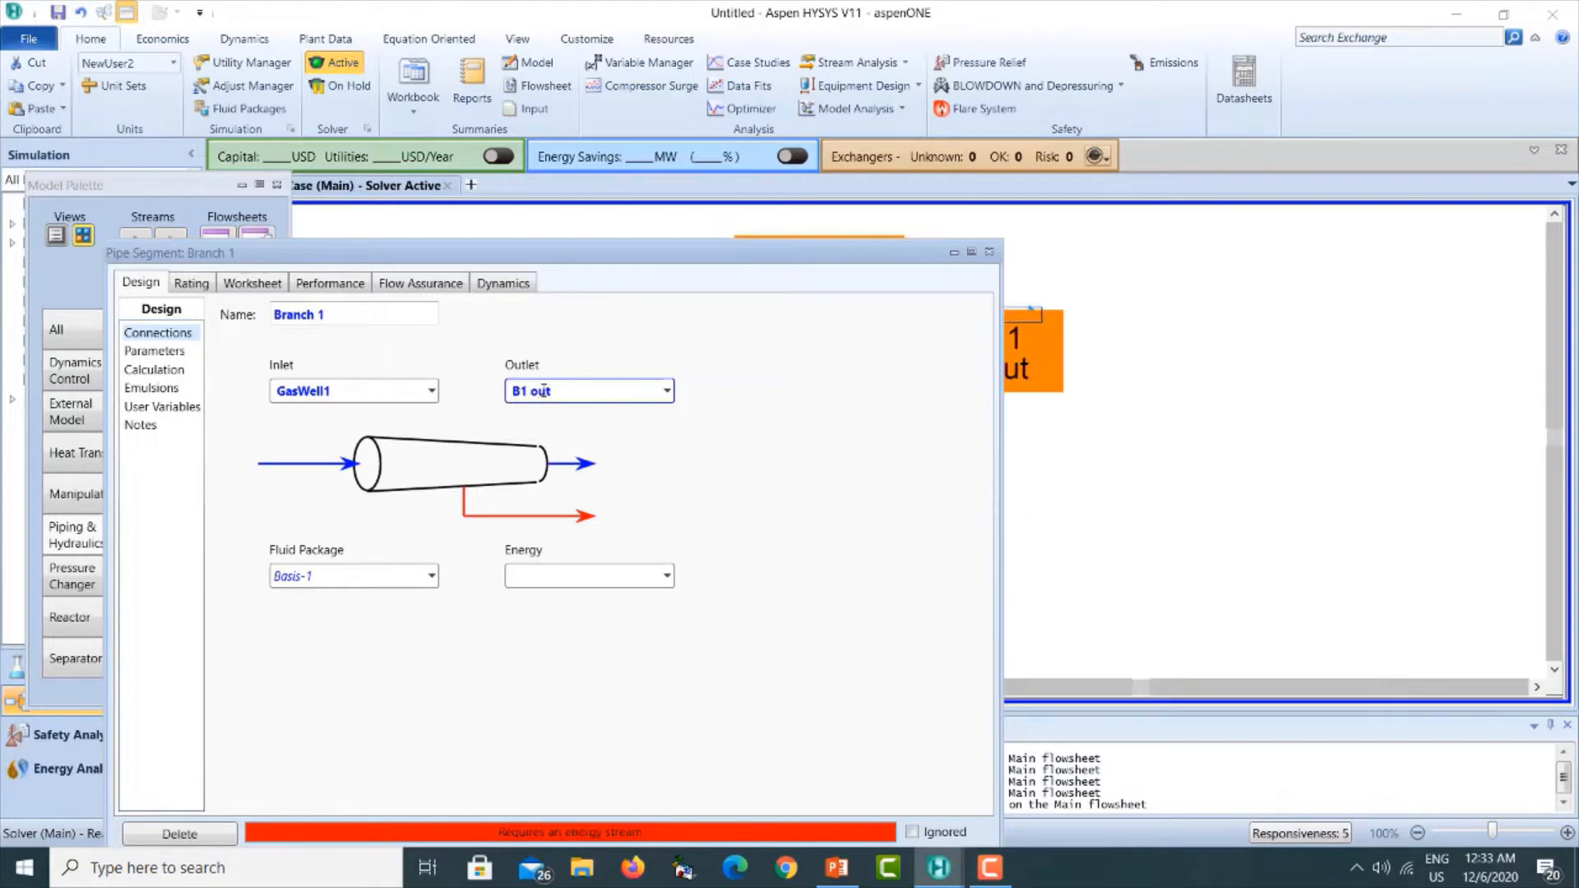
left_click(589, 576)
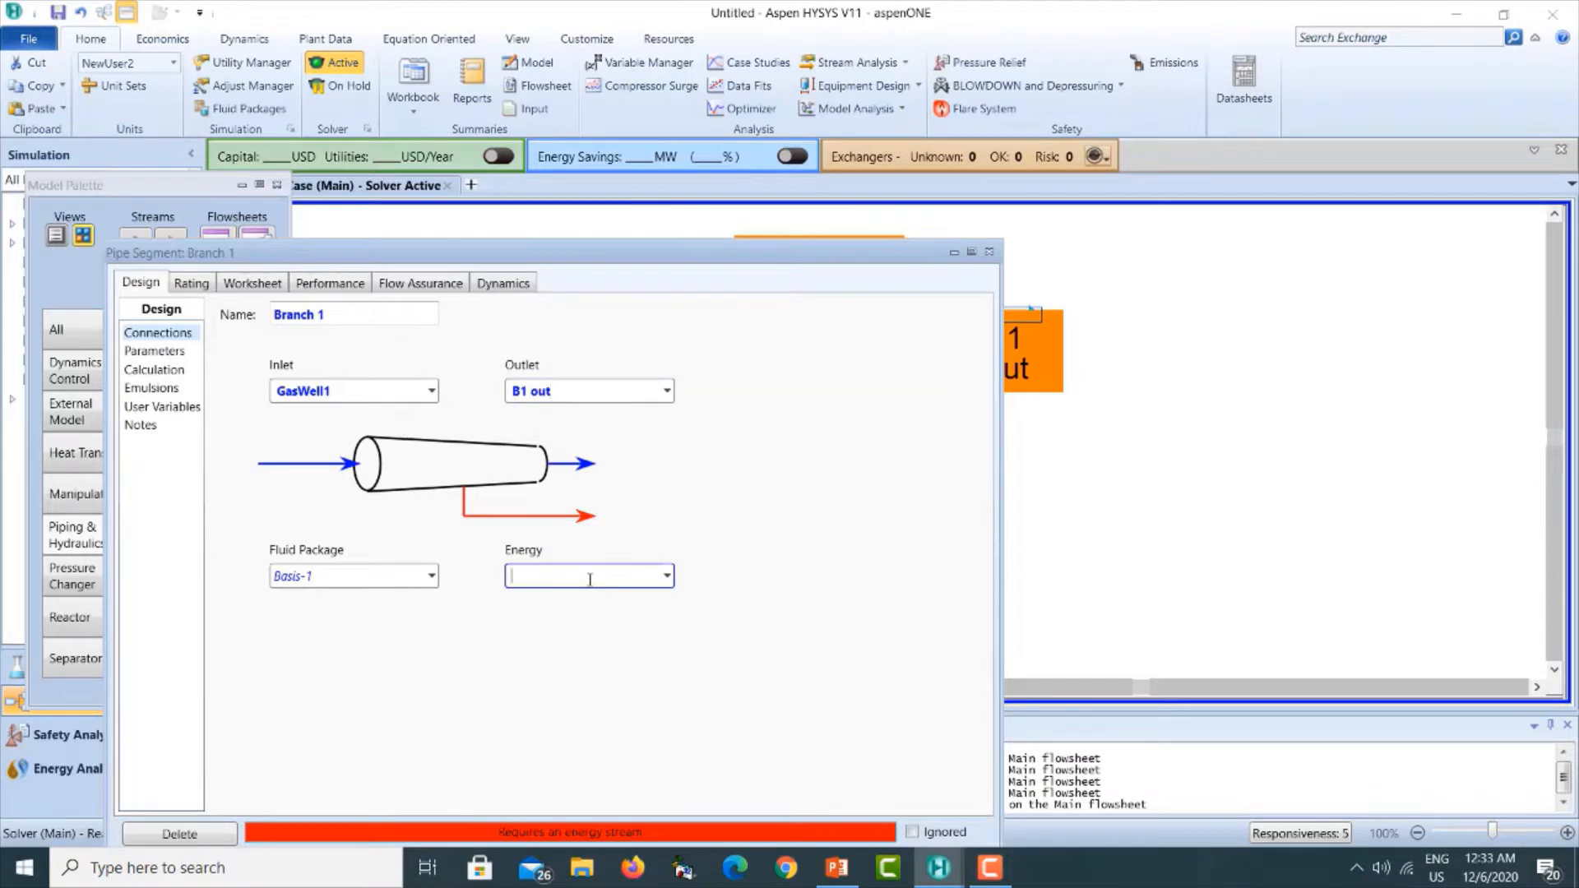
type("q1")
key("Return")
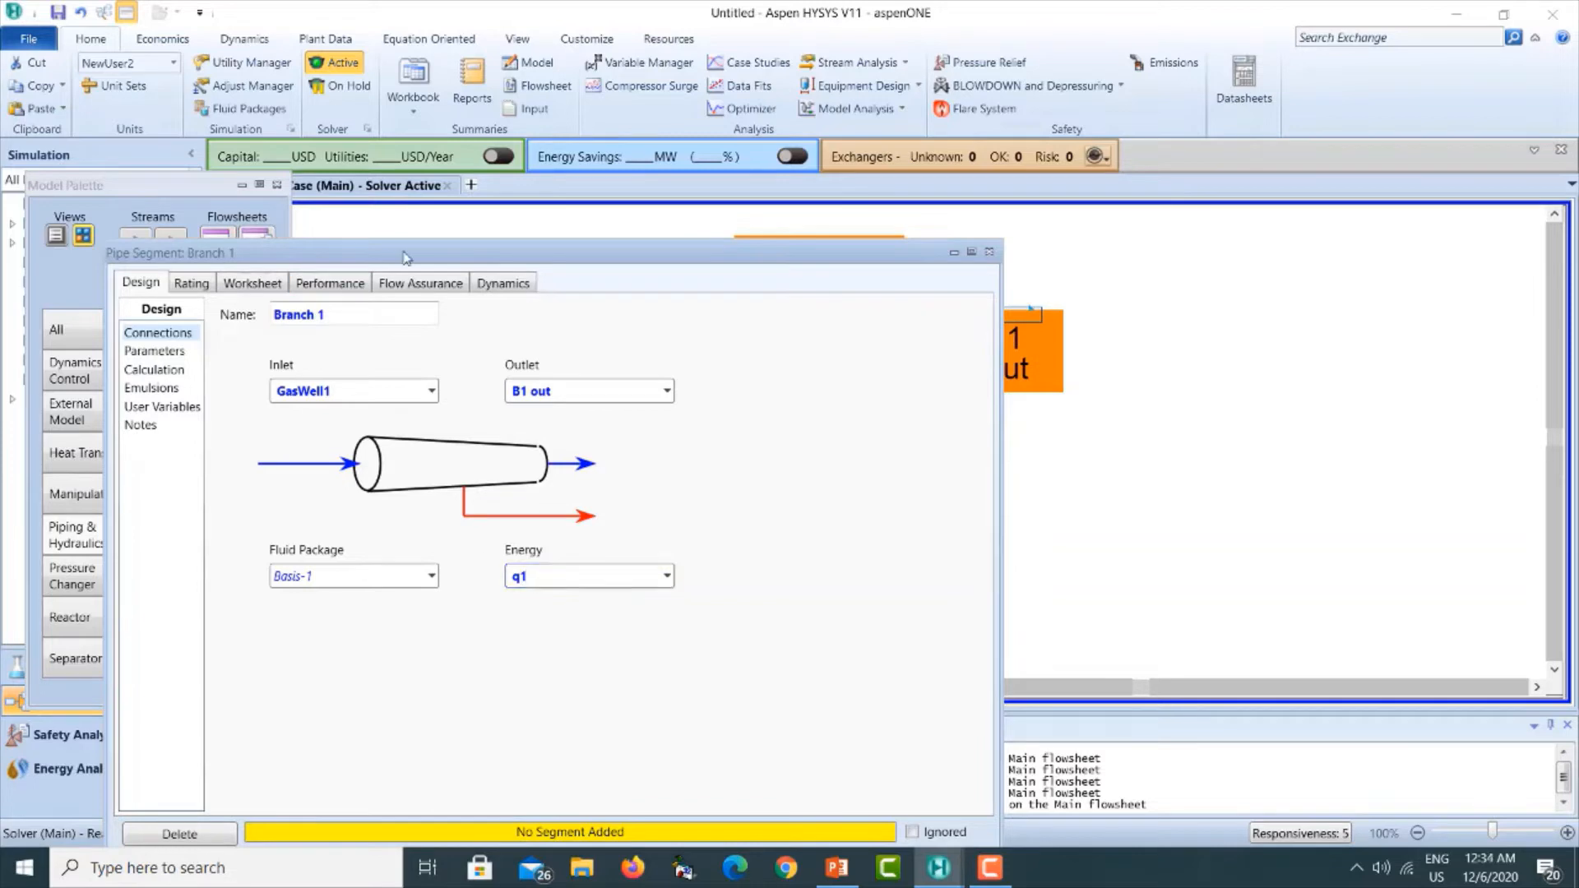
Open Branch 1's sizing data and append a first segment to its length-elevation profile.
left_click_drag(395, 255, 624, 217)
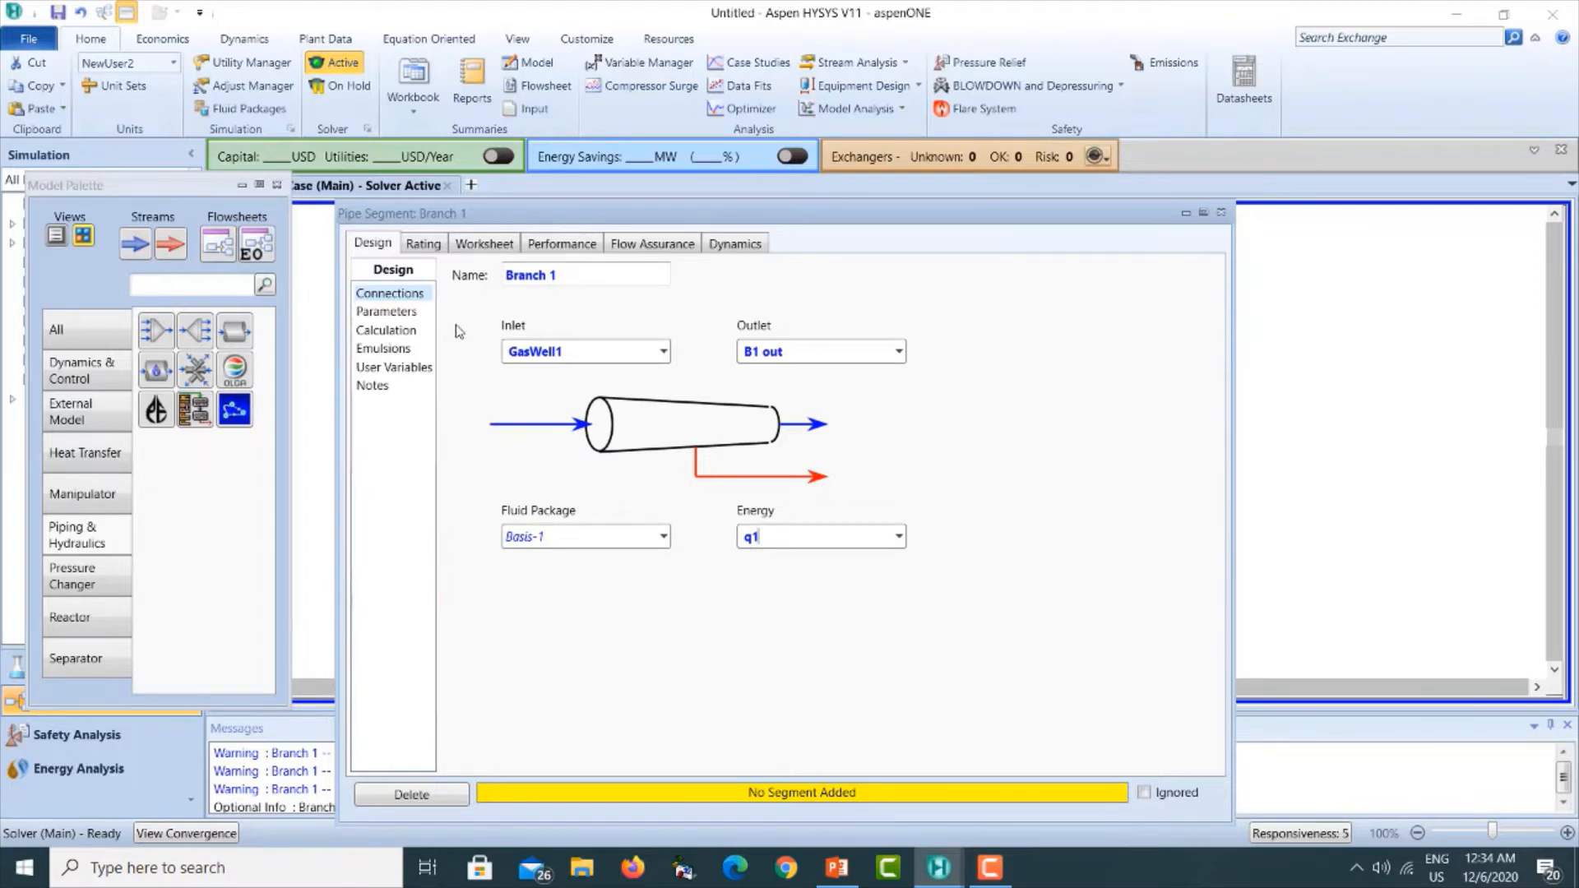
left_click(423, 245)
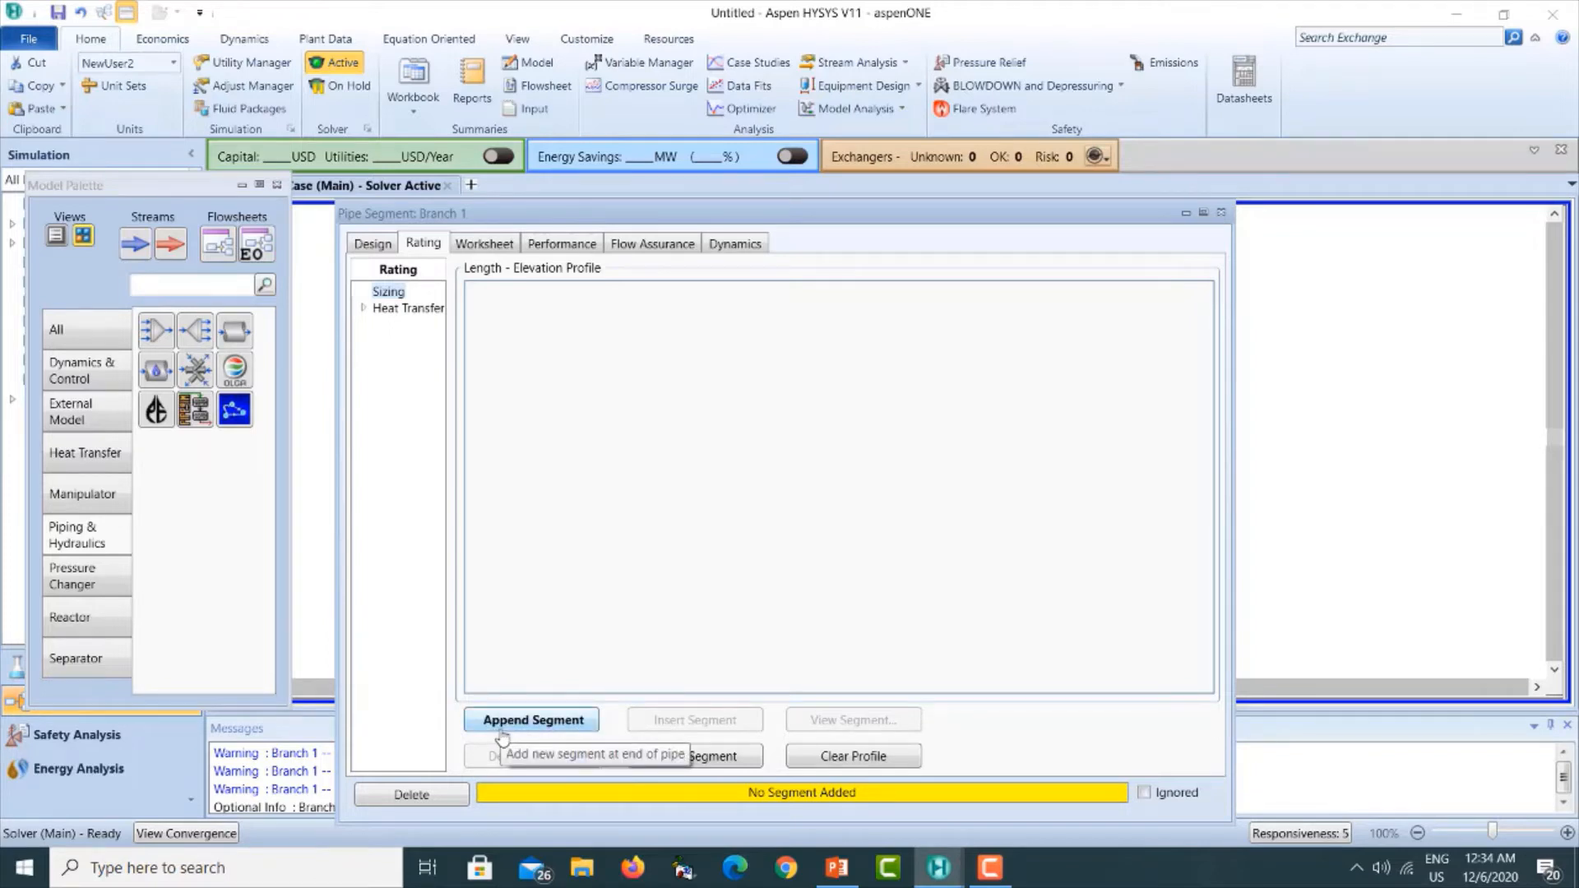
left_click(540, 721)
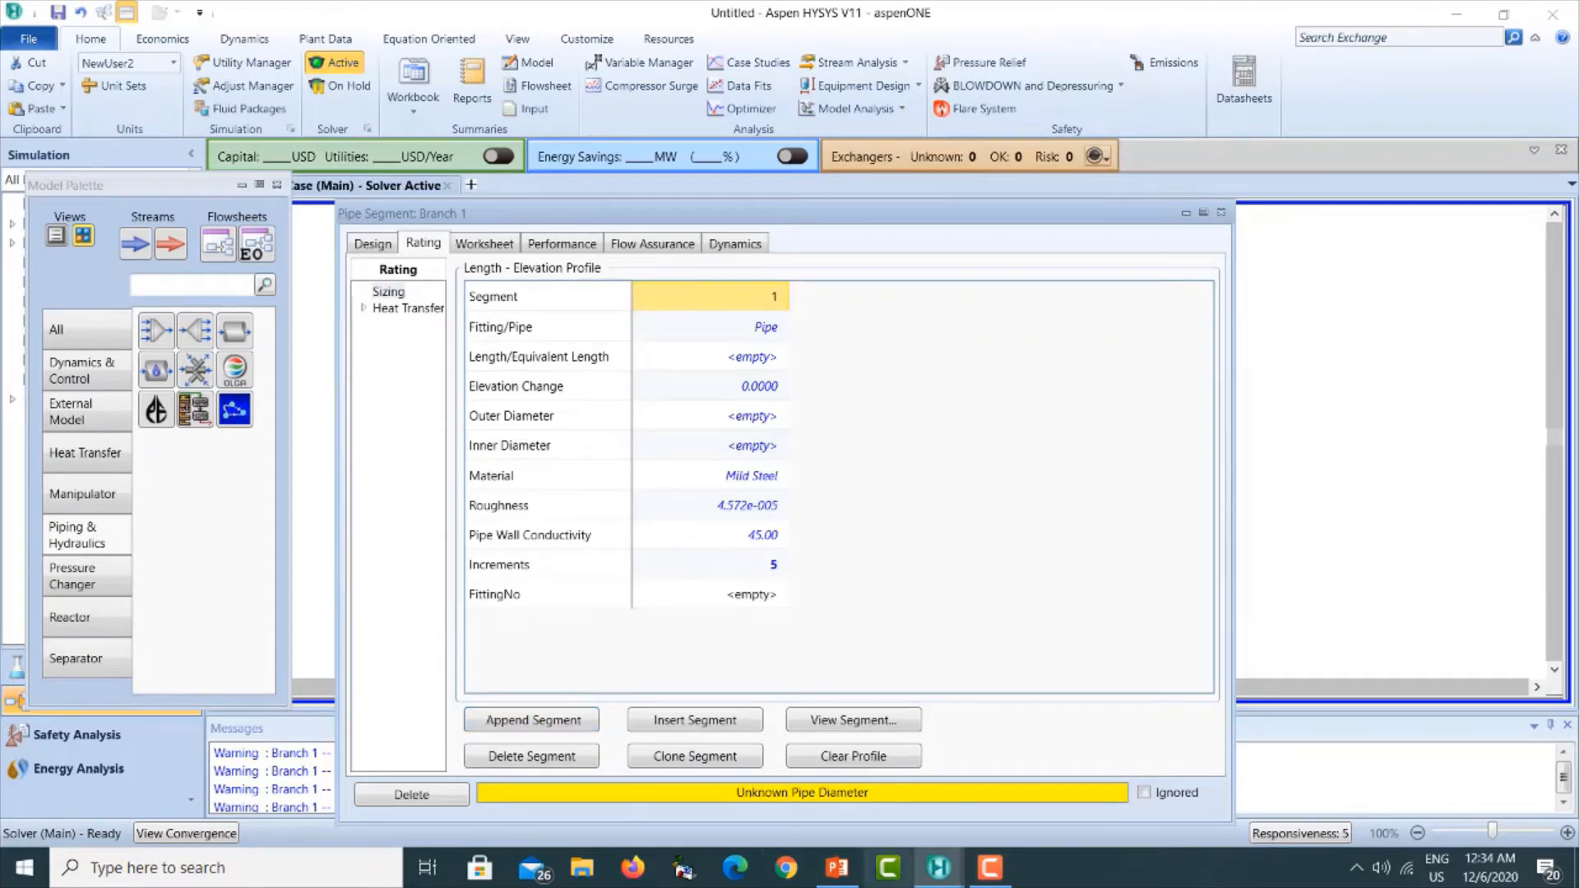
Look up Branch 1's segment lengths and elevation changes in the PowerPoint pipe segments table, then return to HYSYS.
left_click(835, 869)
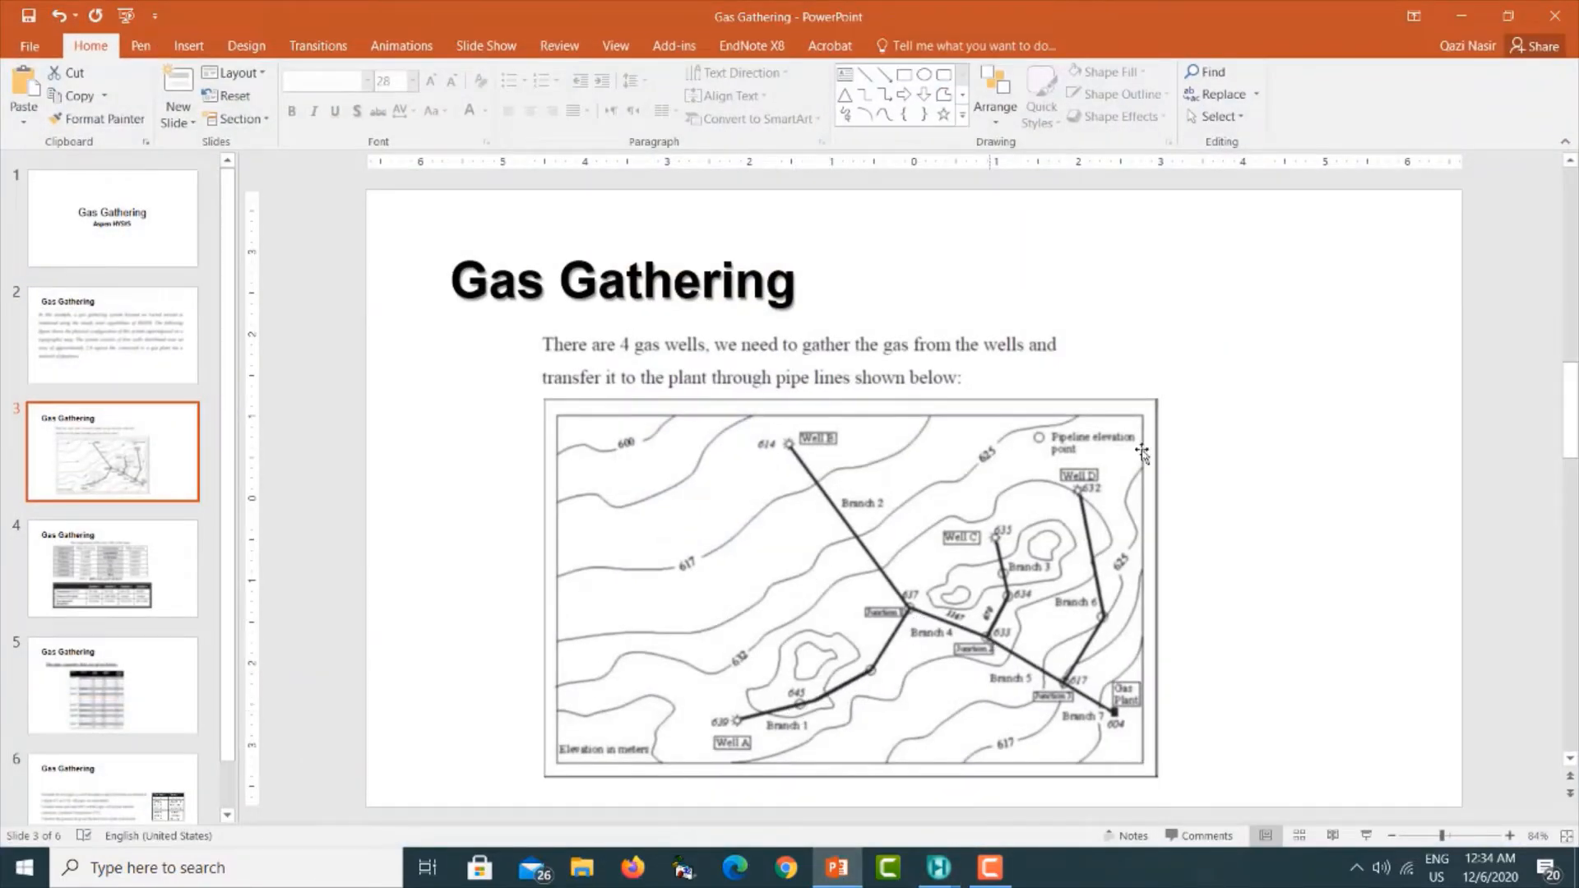
left_click(1462, 10)
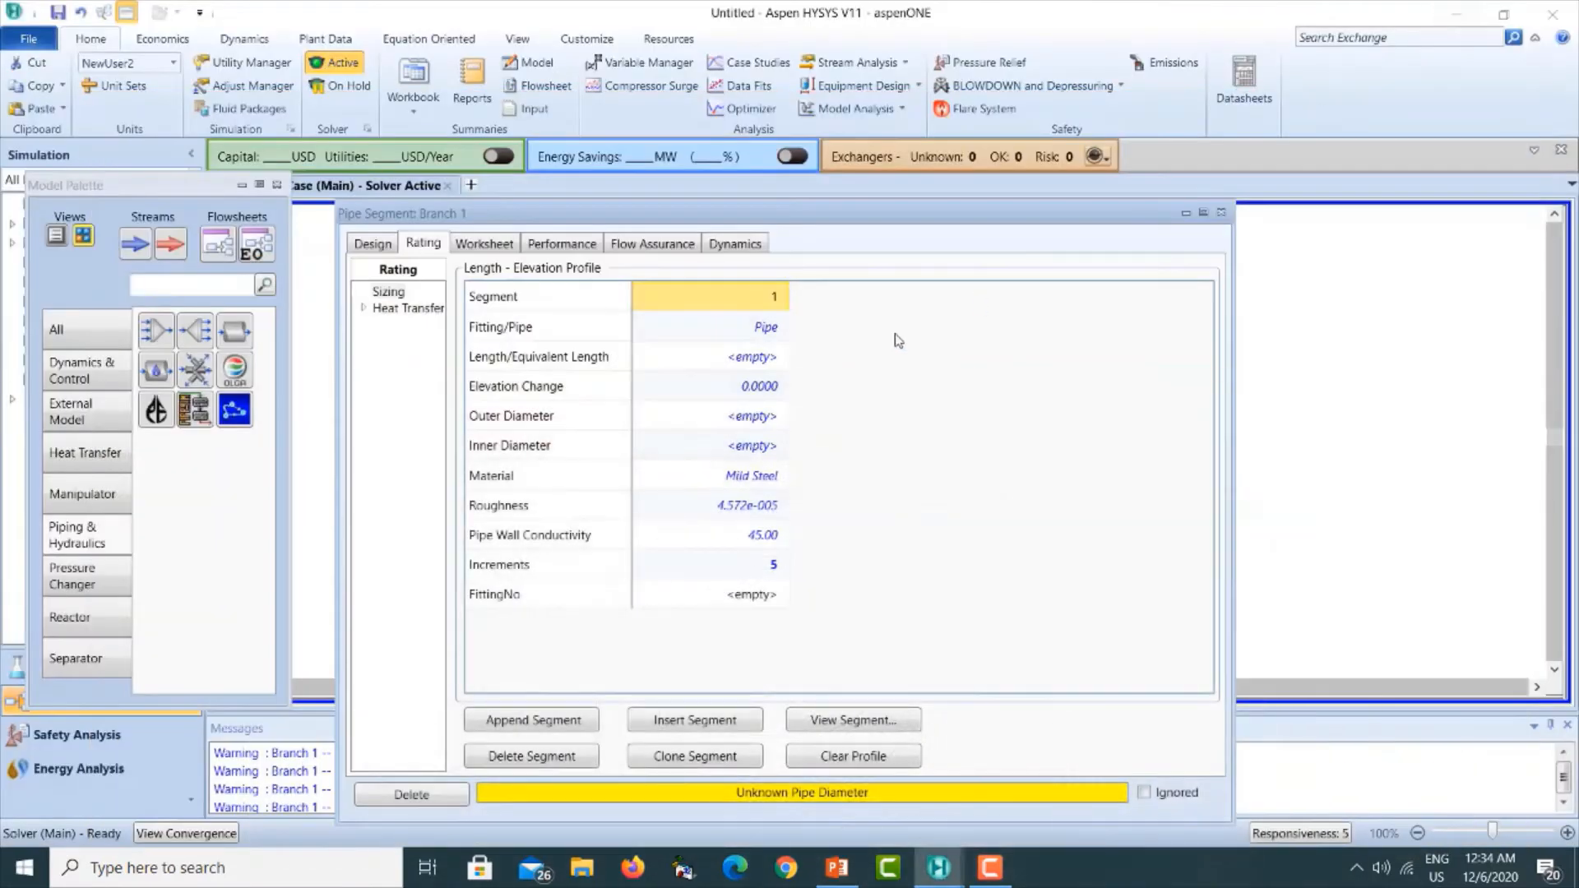
left_click(746, 367)
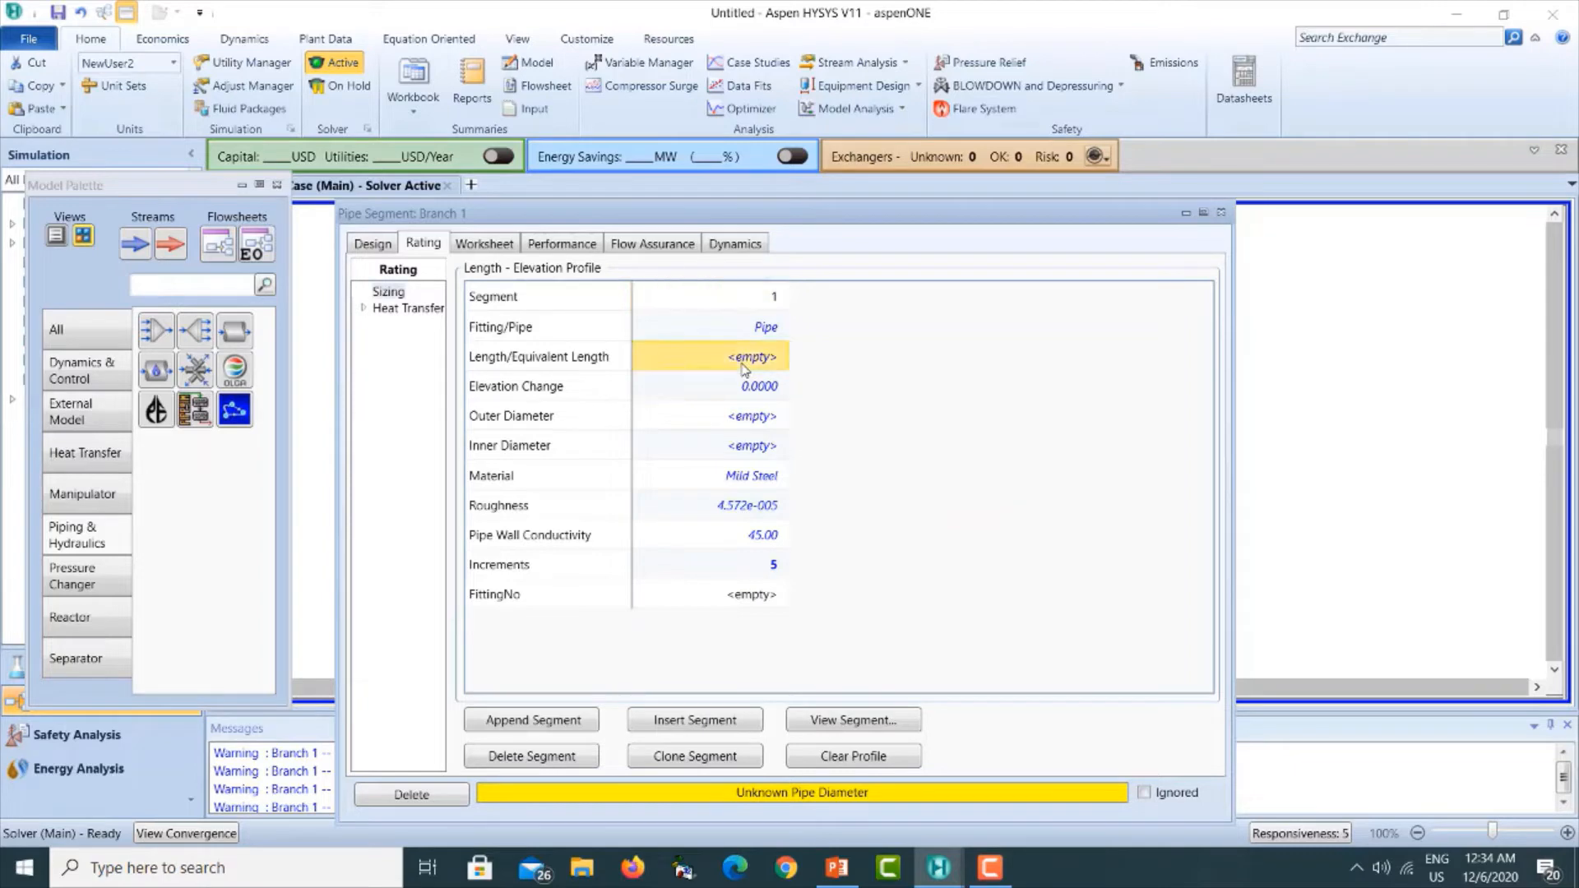
left_click(839, 868)
left_click(130, 594)
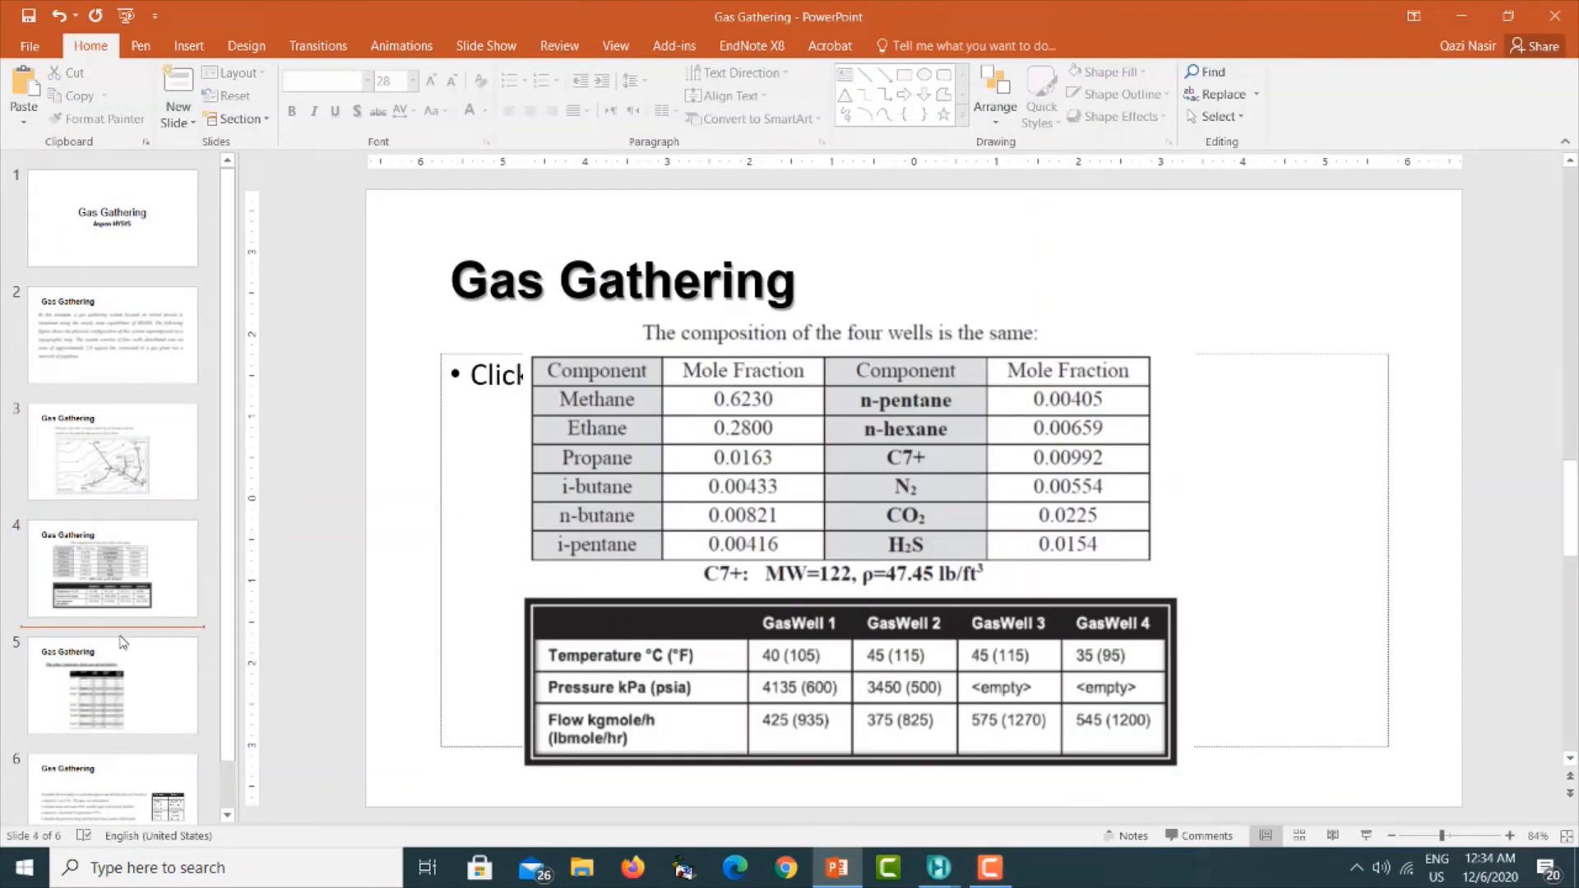
left_click(123, 641)
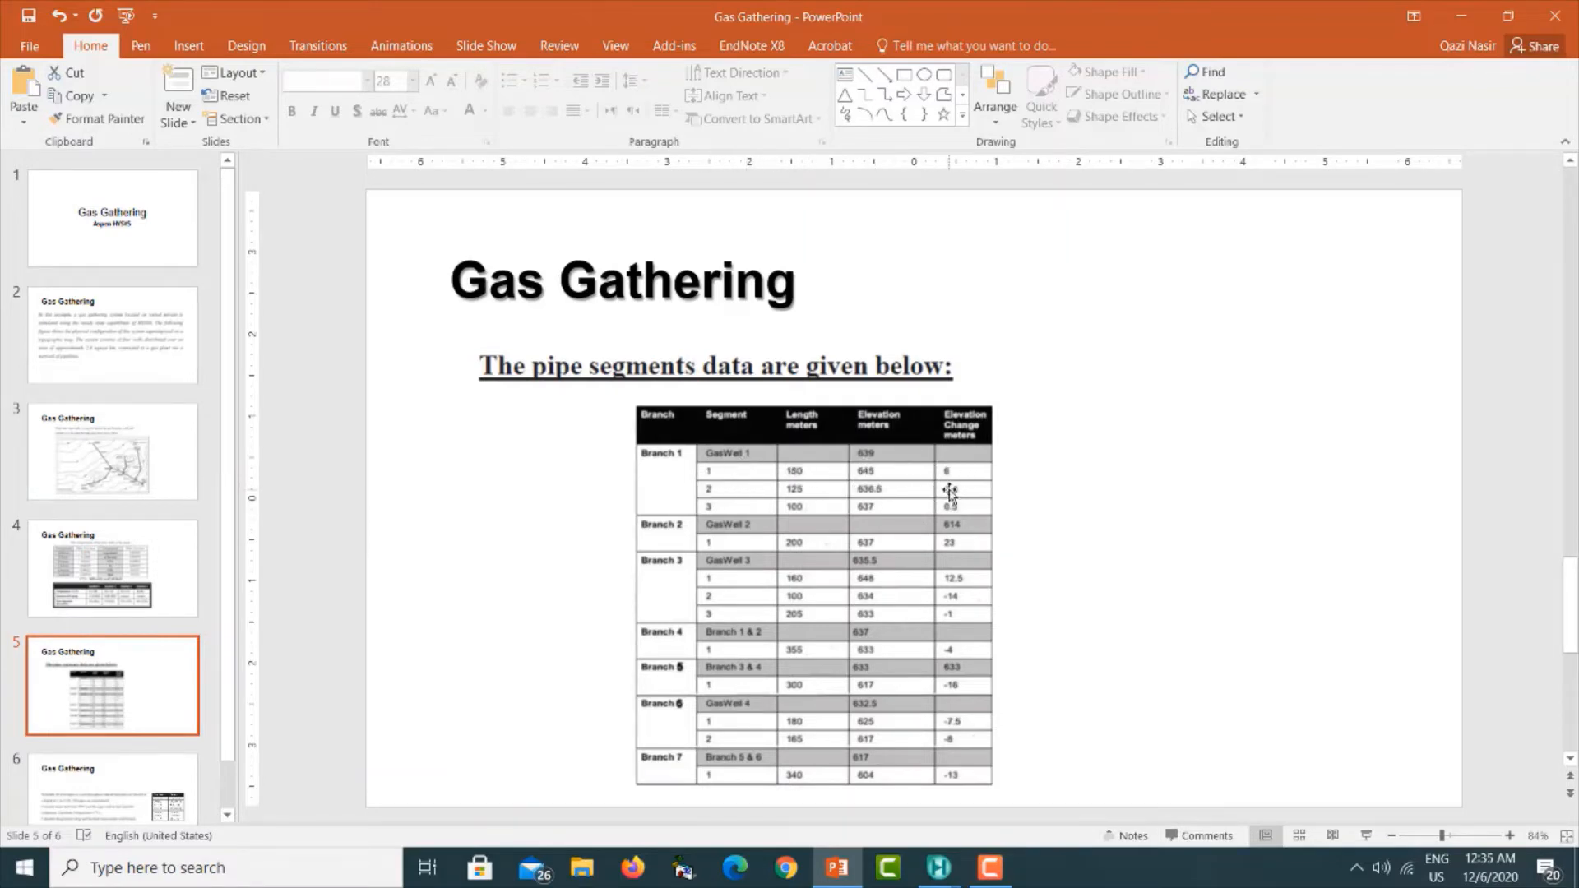
left_click(1461, 15)
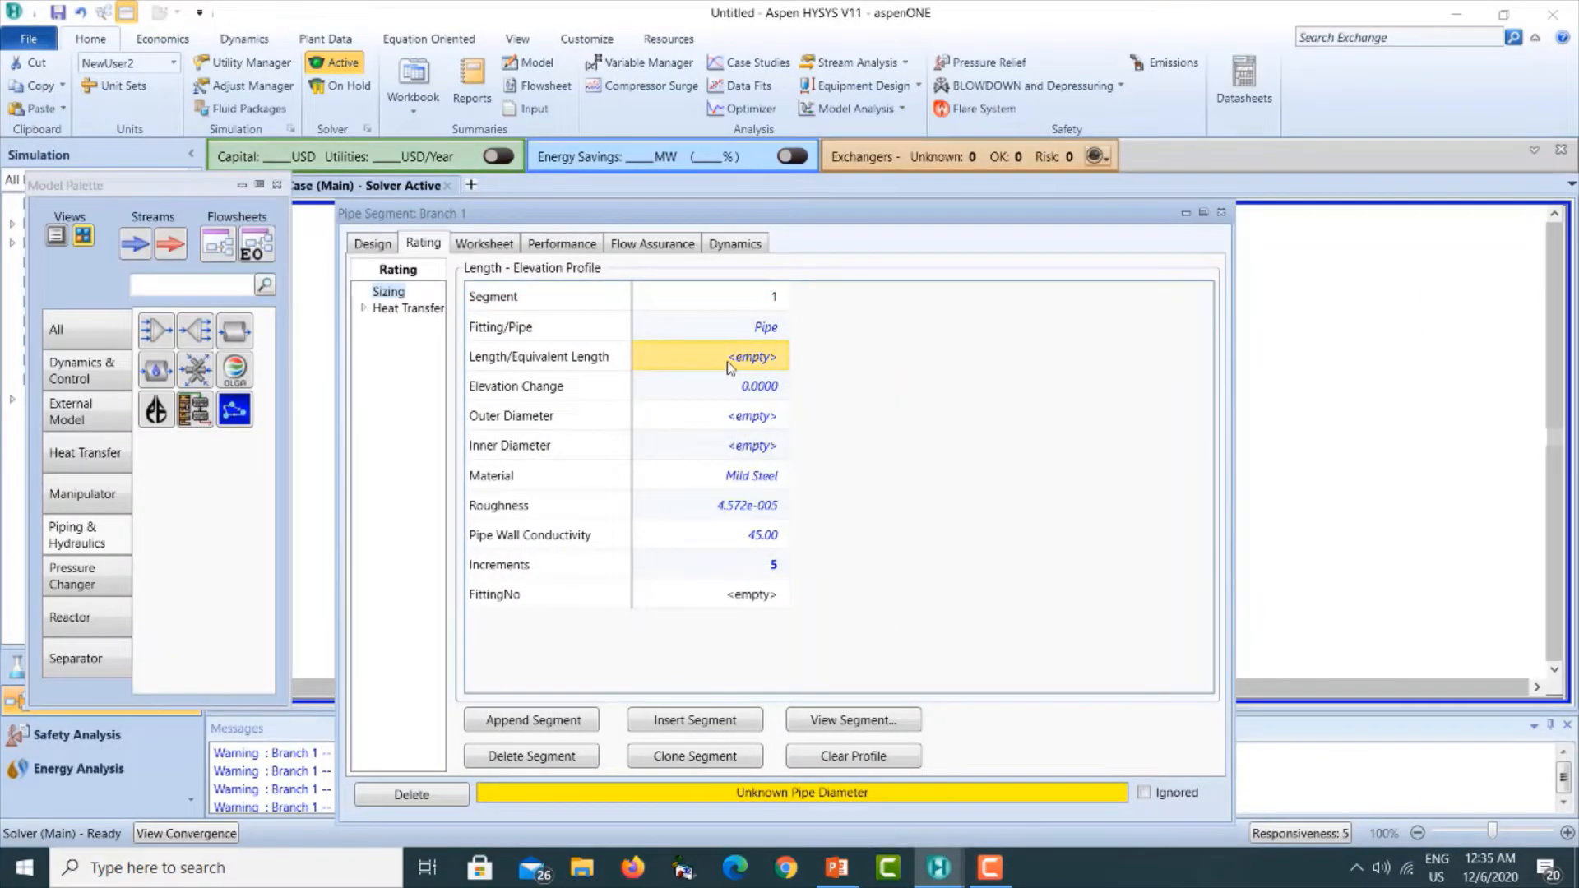
Set the first segment's length to 150 m and its elevation change to 6 m.
type("150")
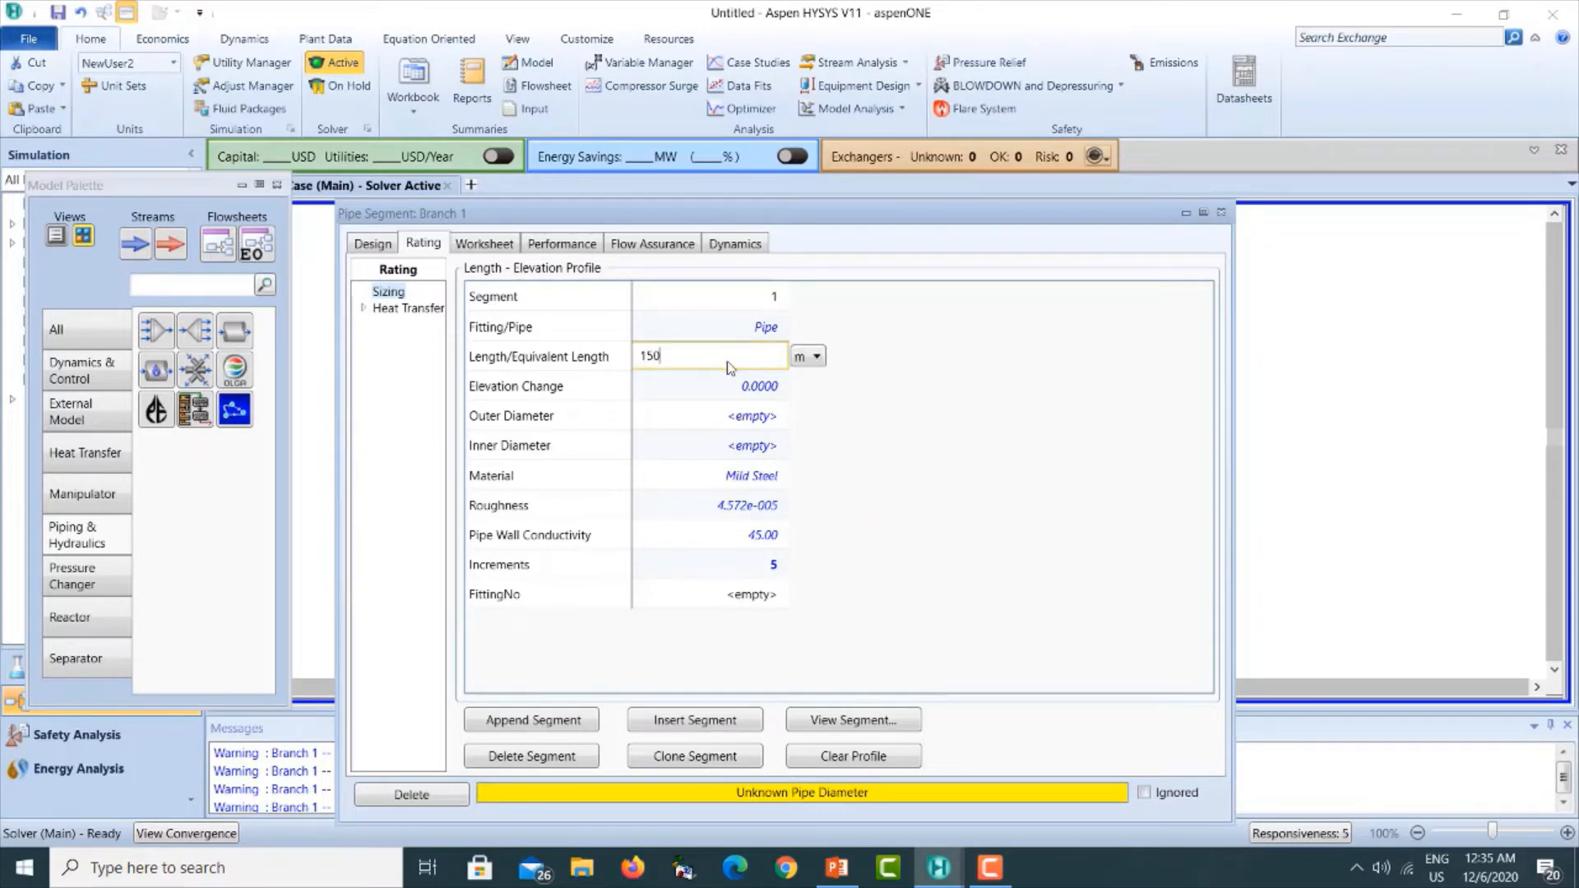
key("Return")
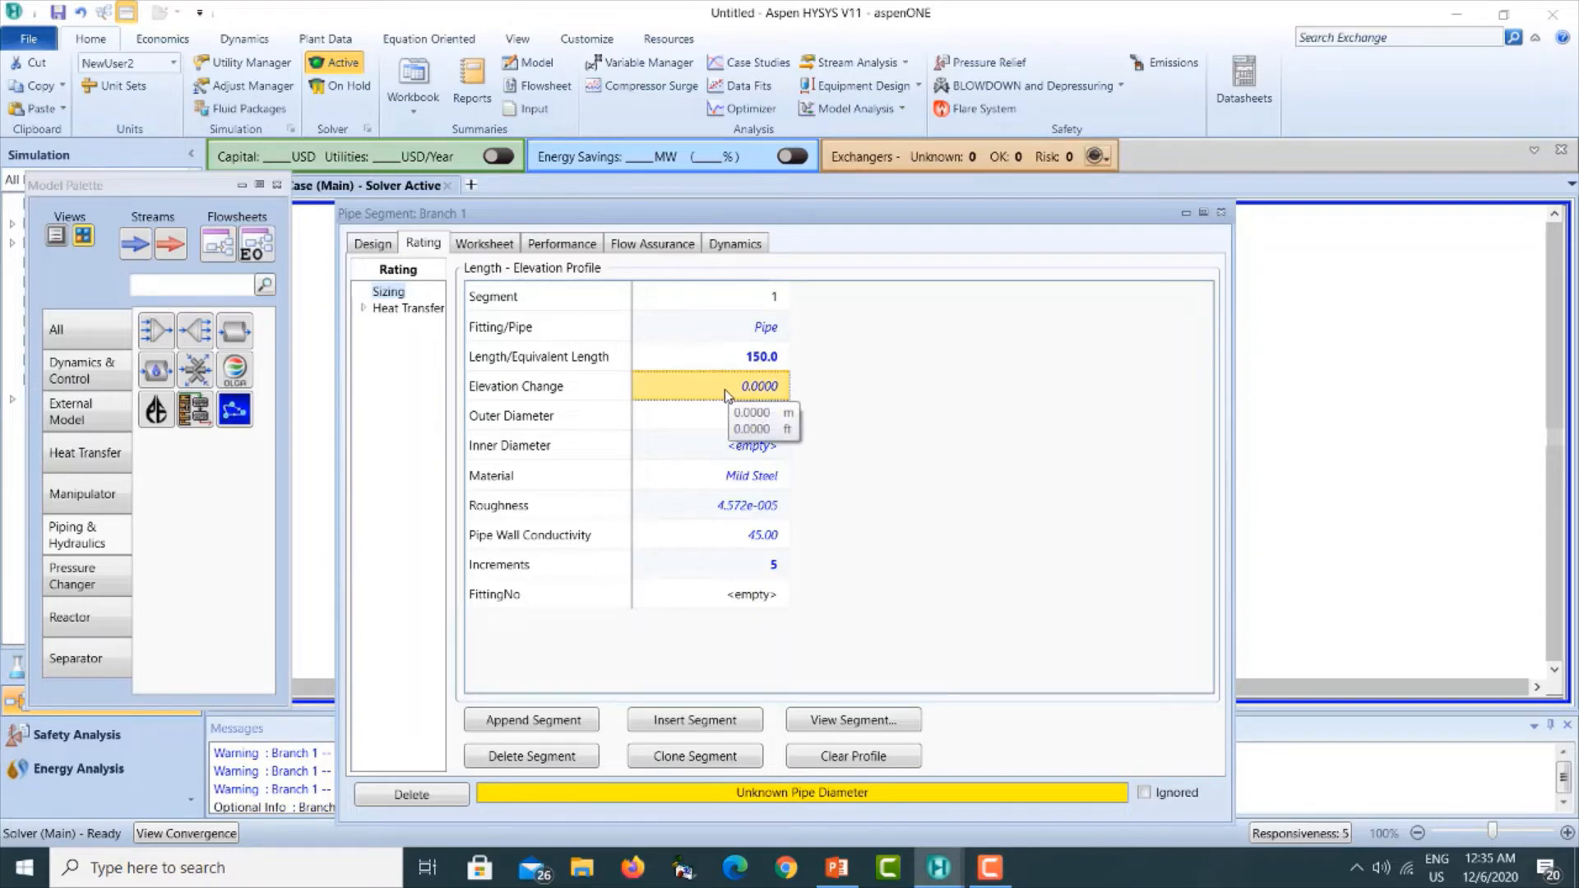
type("6")
key("Return")
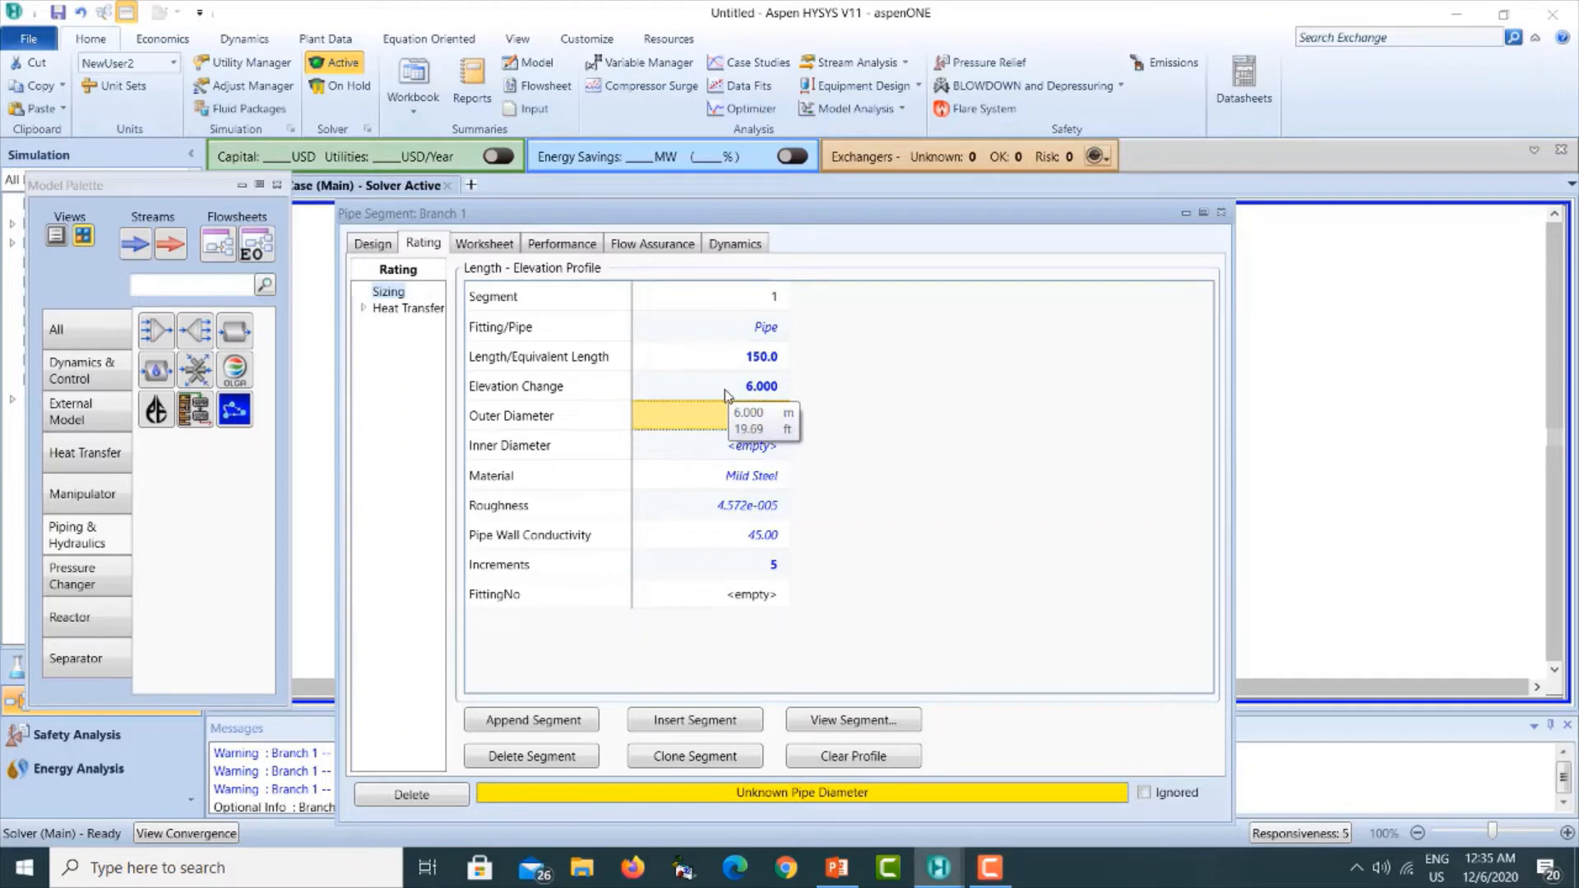
Specify the first segment's pipe as Schedule 40 with an 80 mm nominal diameter.
left_click(835, 726)
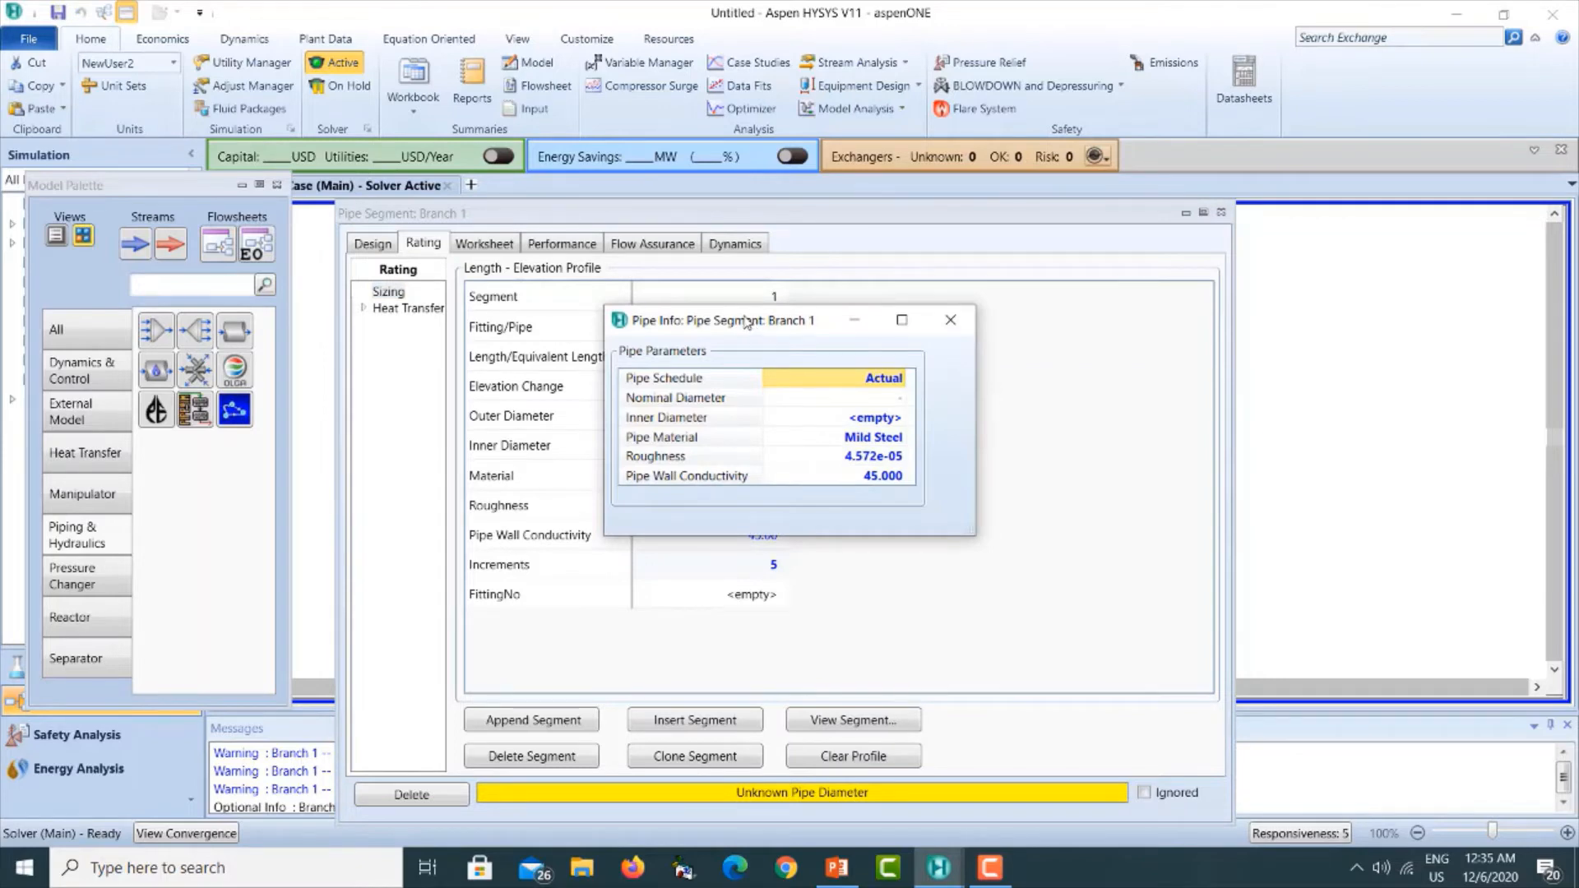
left_click(901, 381)
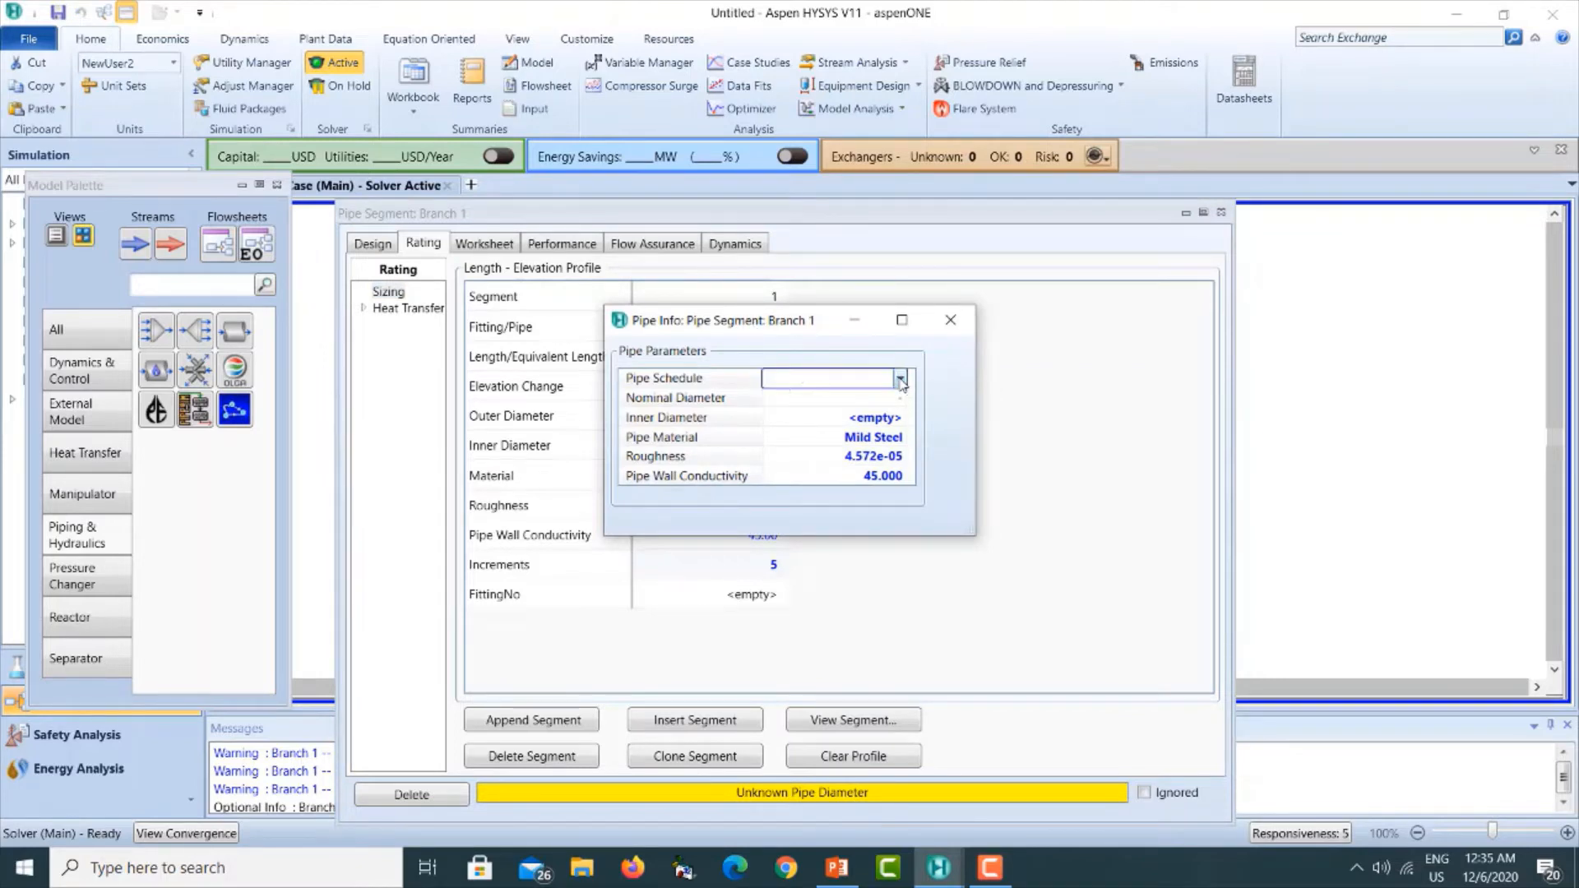
left_click(902, 380)
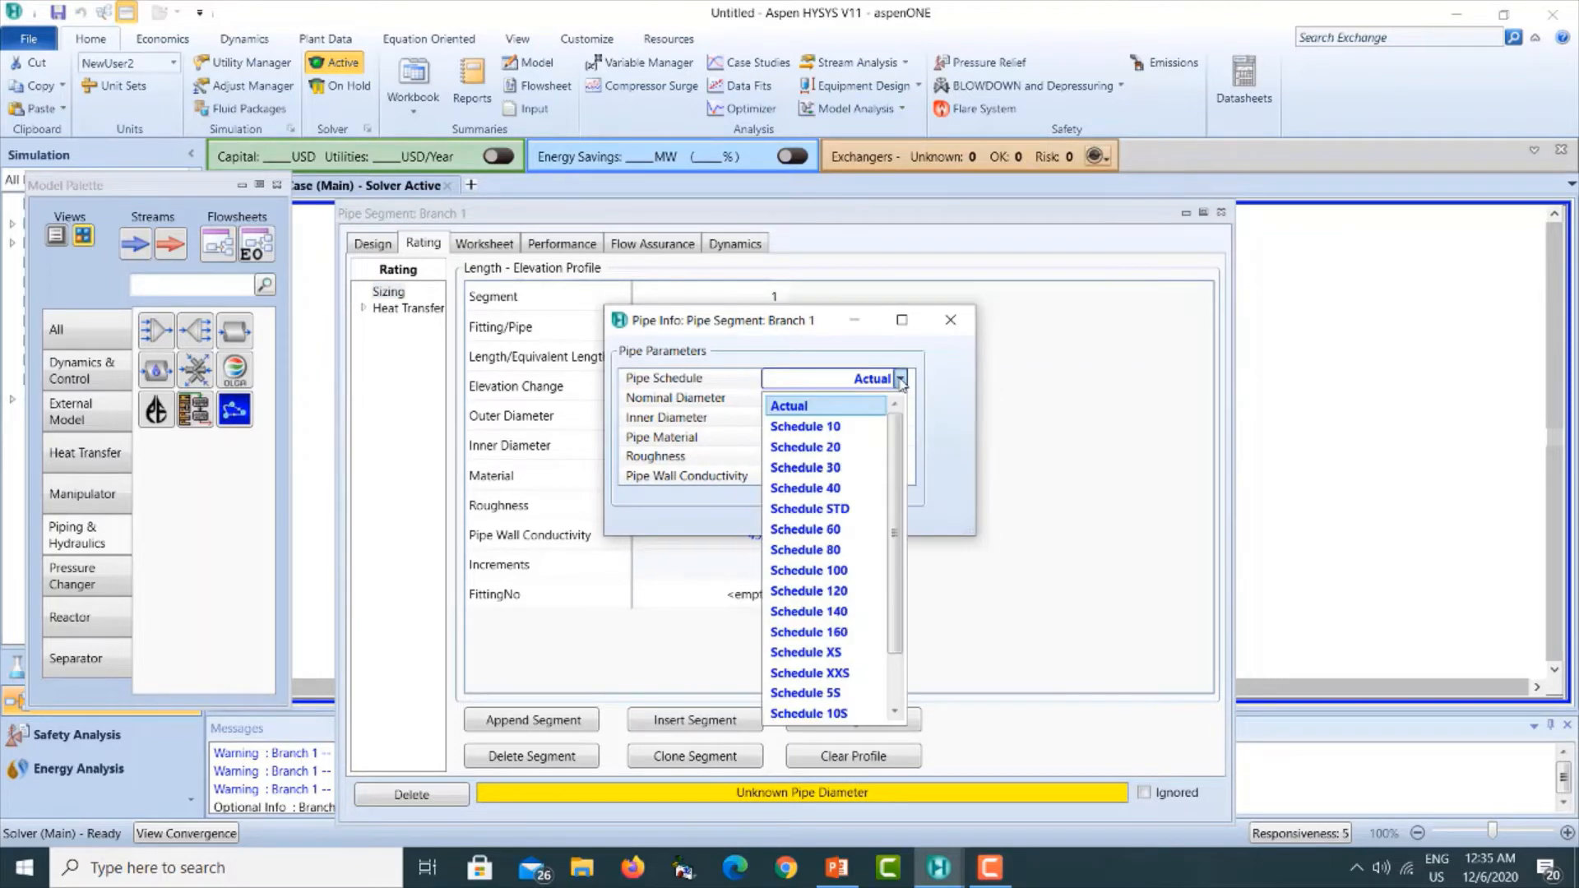
left_click(833, 490)
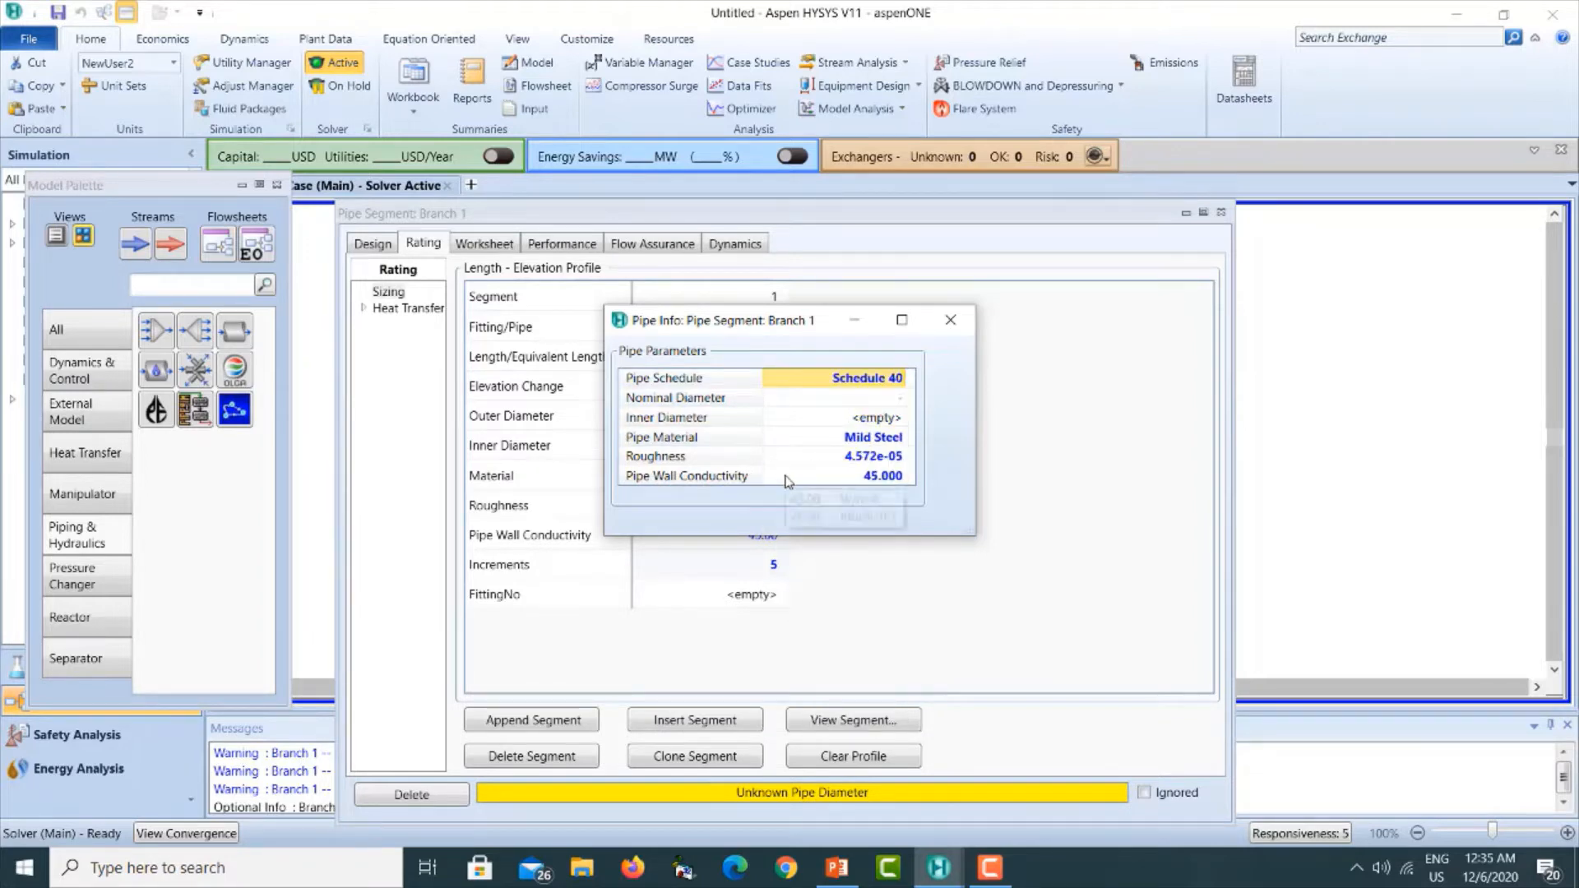
mouse_move(787, 481)
left_click(901, 399)
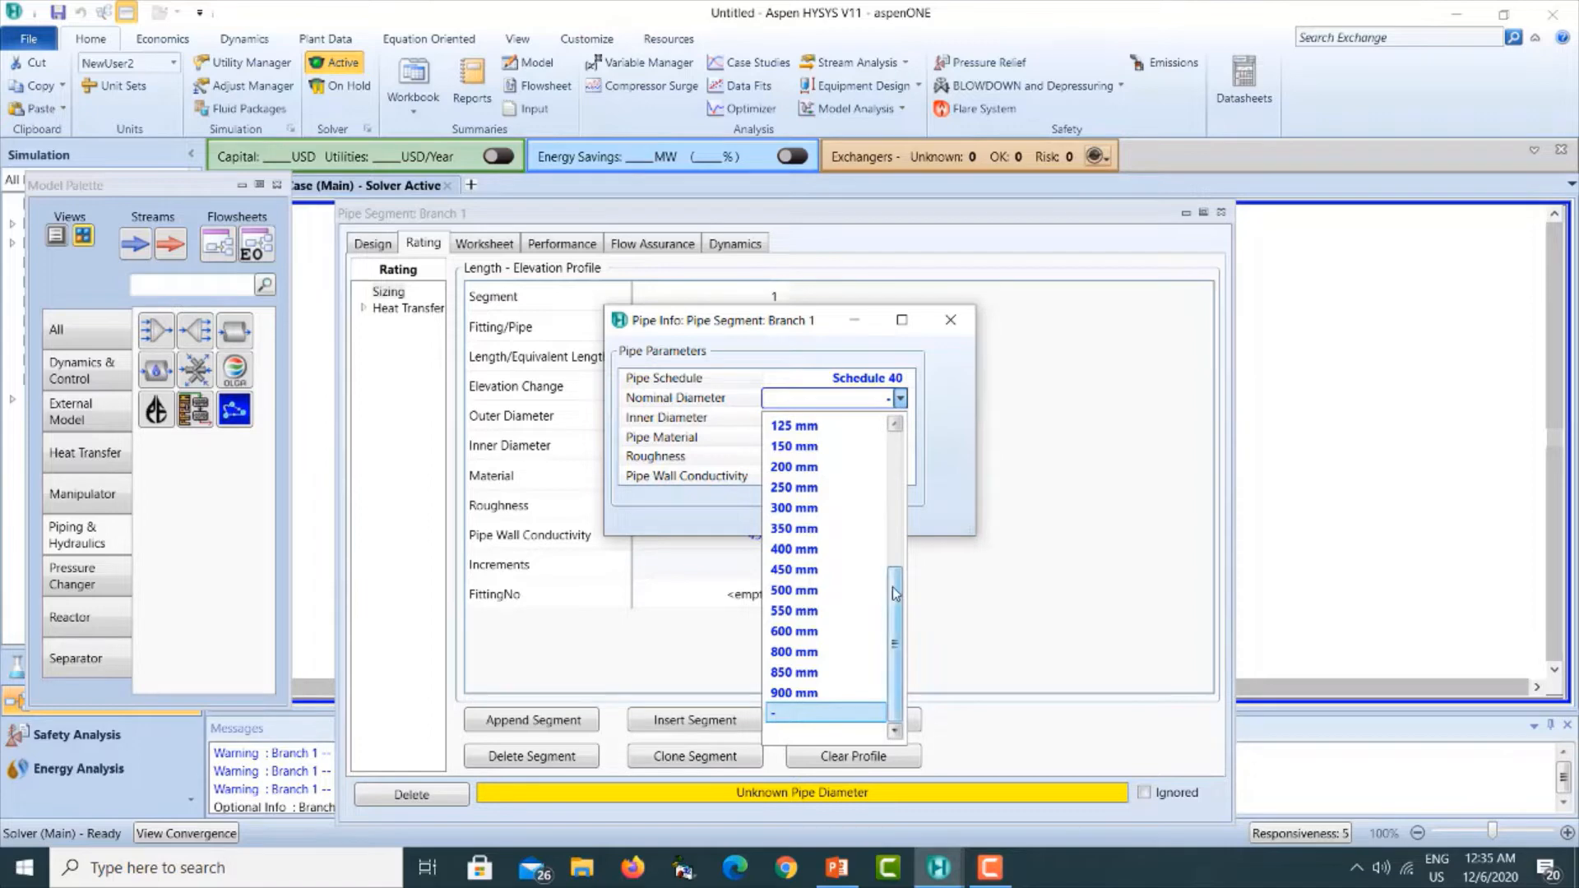
left_click_drag(895, 580, 898, 478)
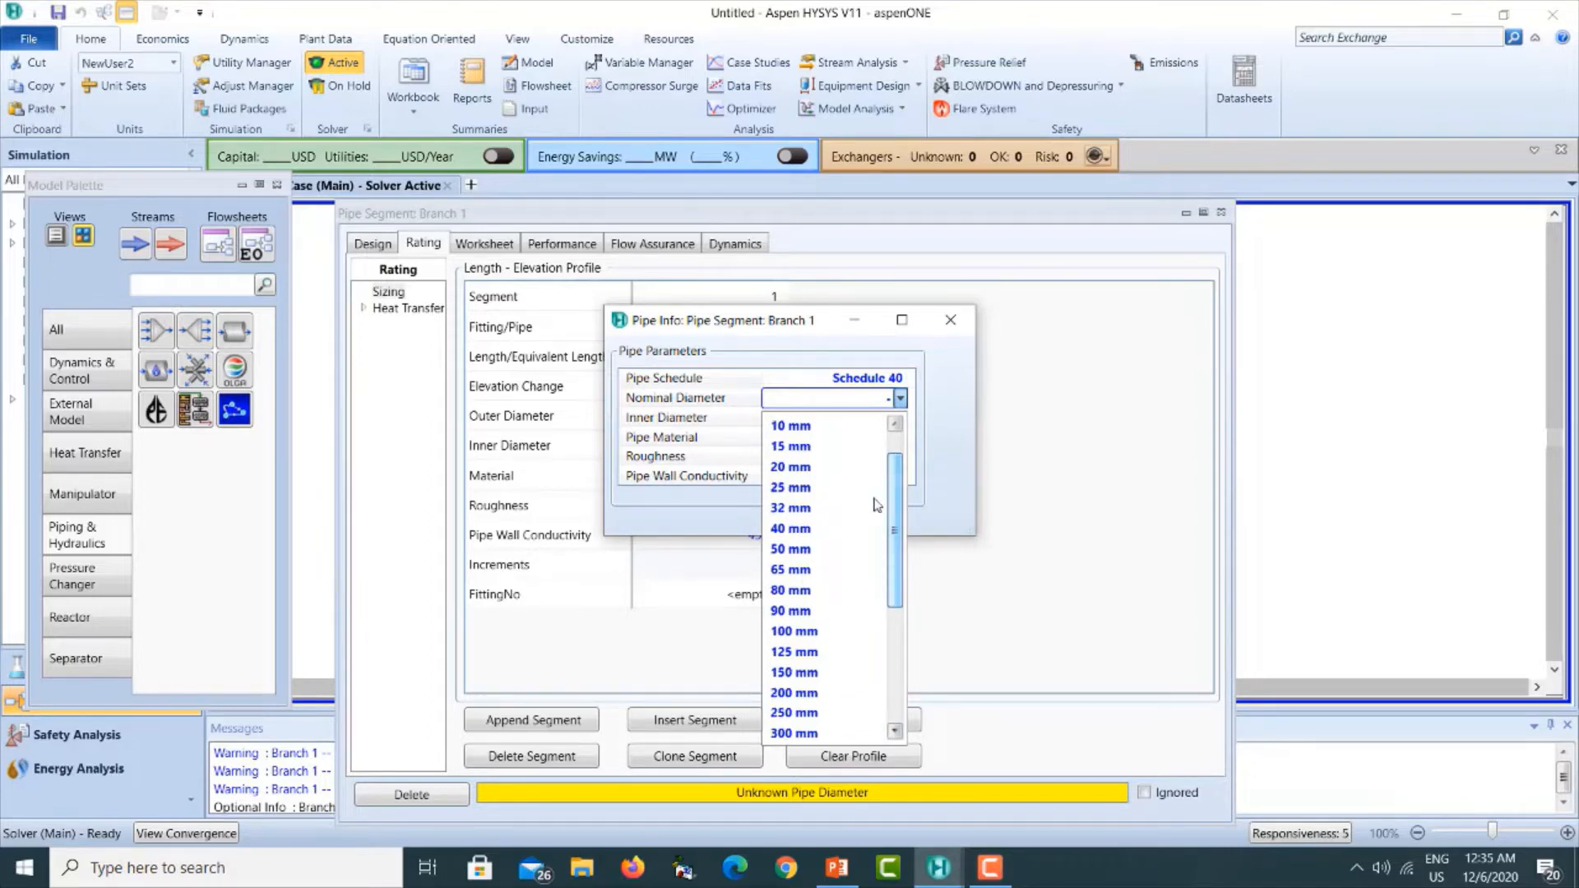
left_click(805, 592)
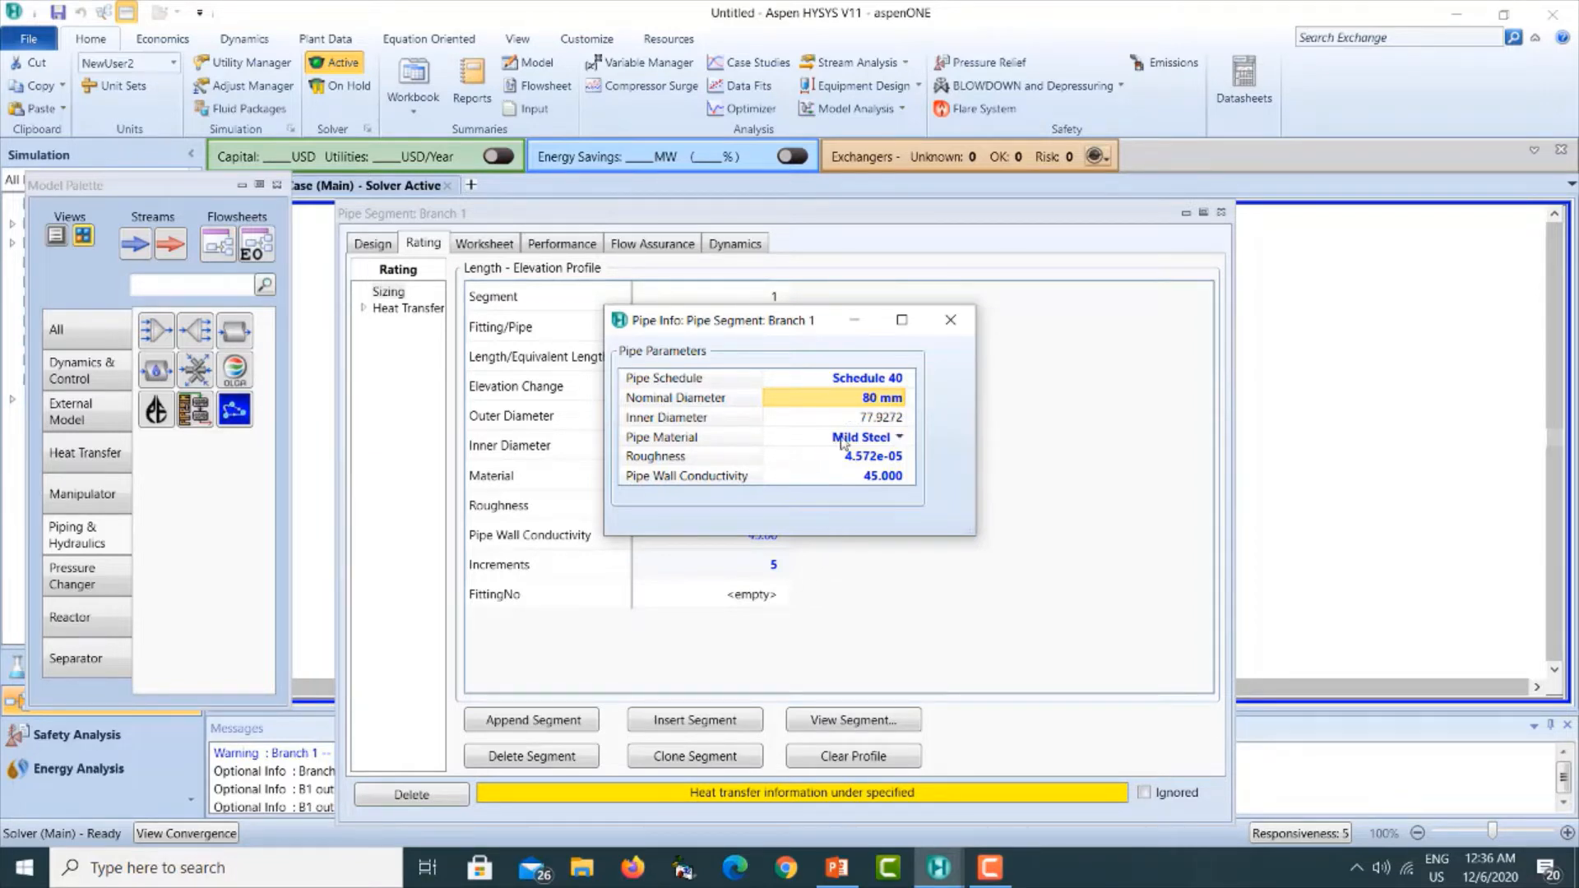
mouse_move(878, 461)
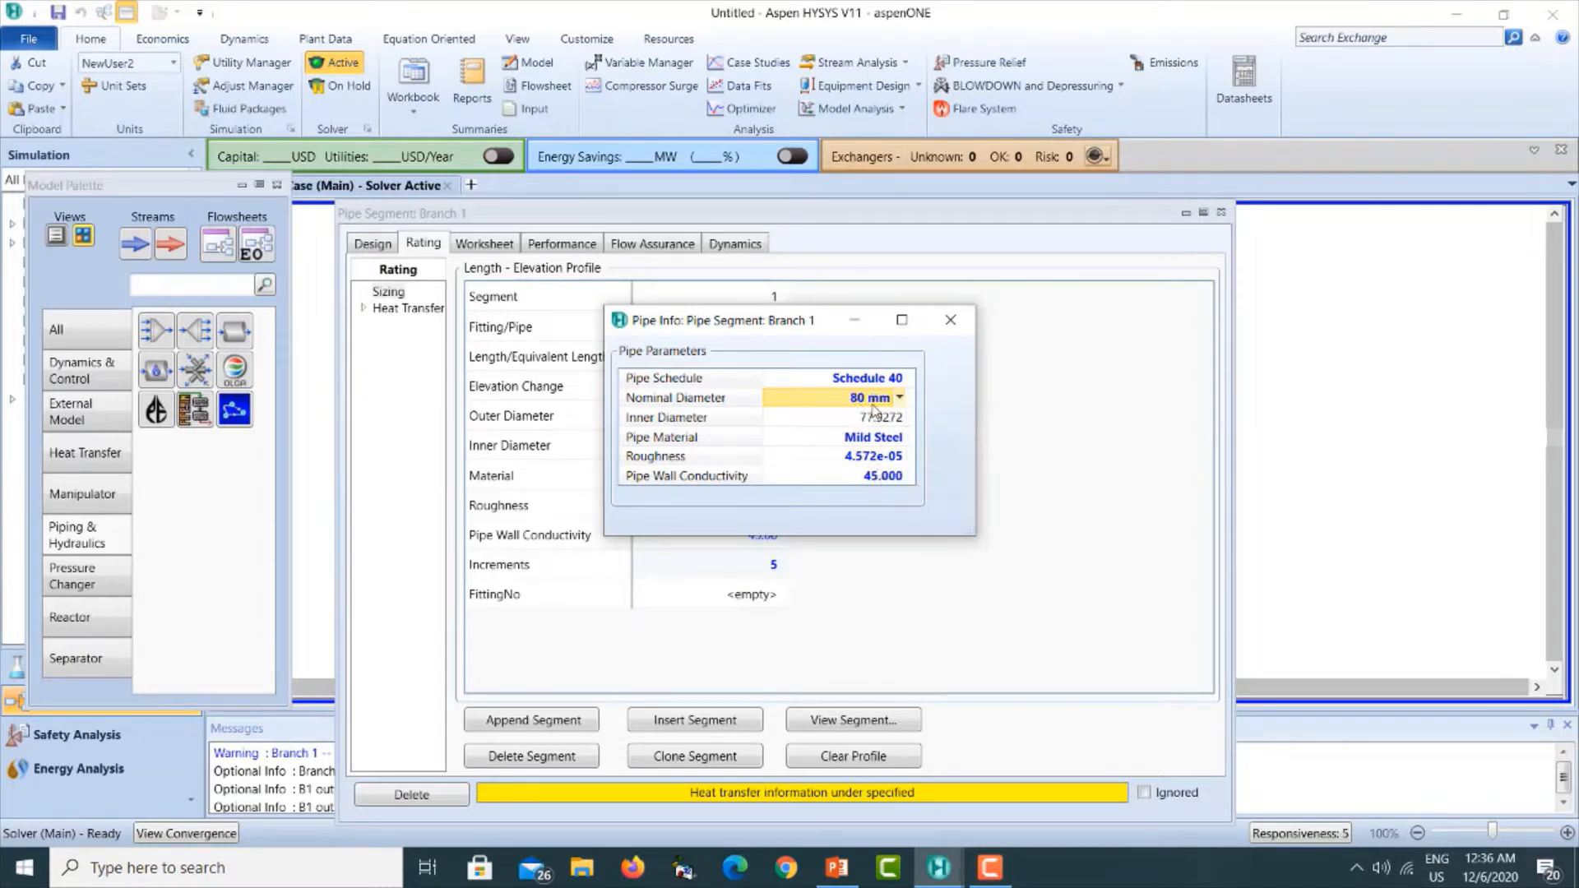
mouse_move(878, 415)
left_click(952, 323)
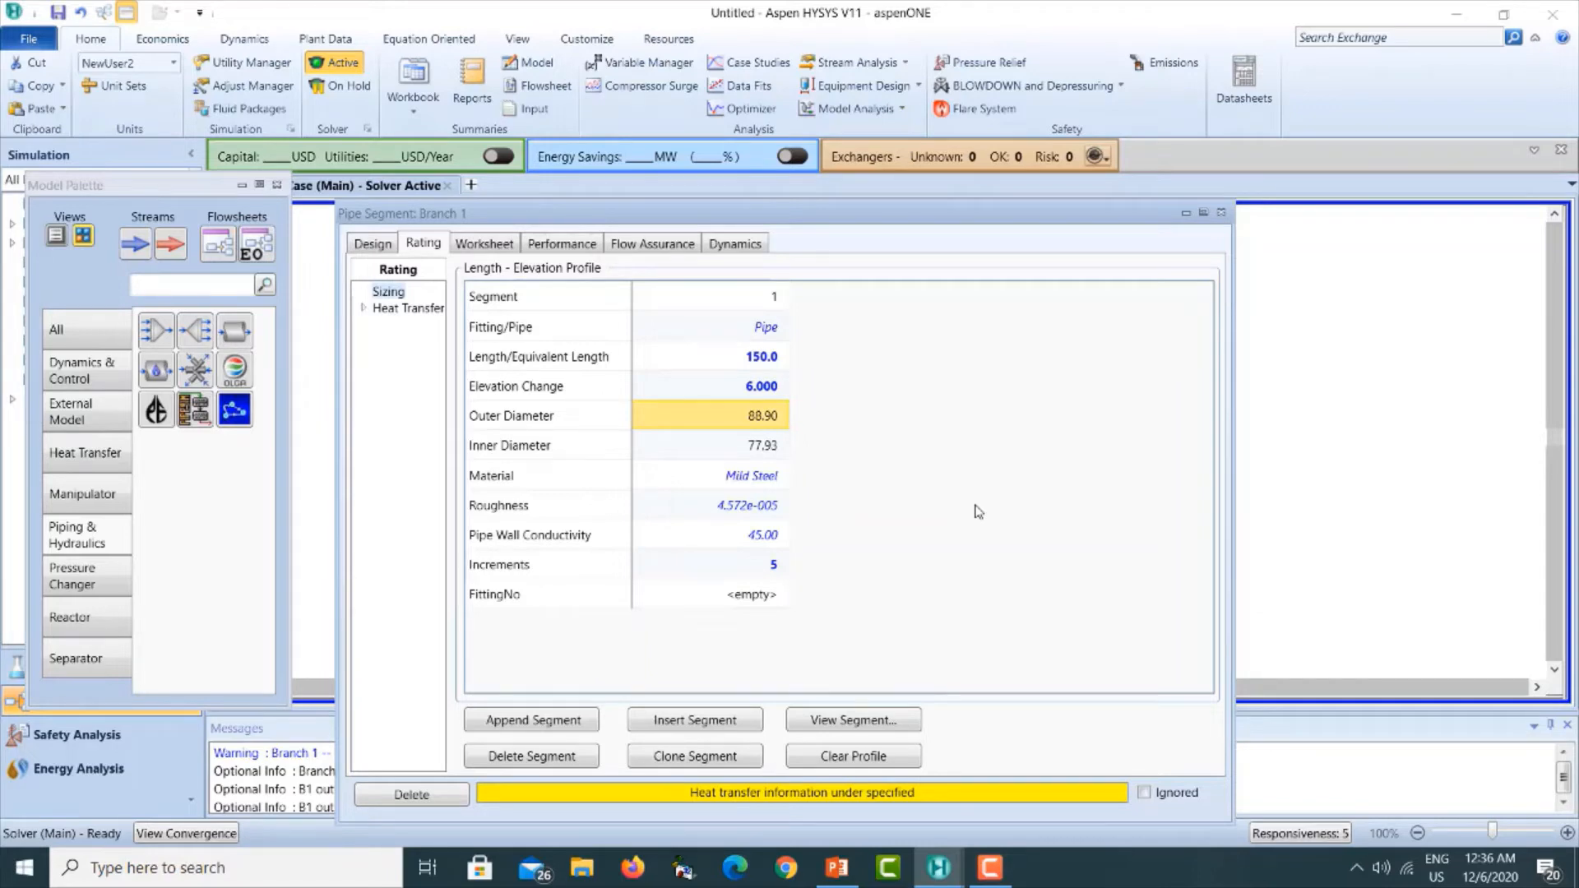
Append a second segment to Branch 1 with a 125 m length and a -8.5 m elevation change, checking the PowerPoint pipe segments table.
left_click(508, 721)
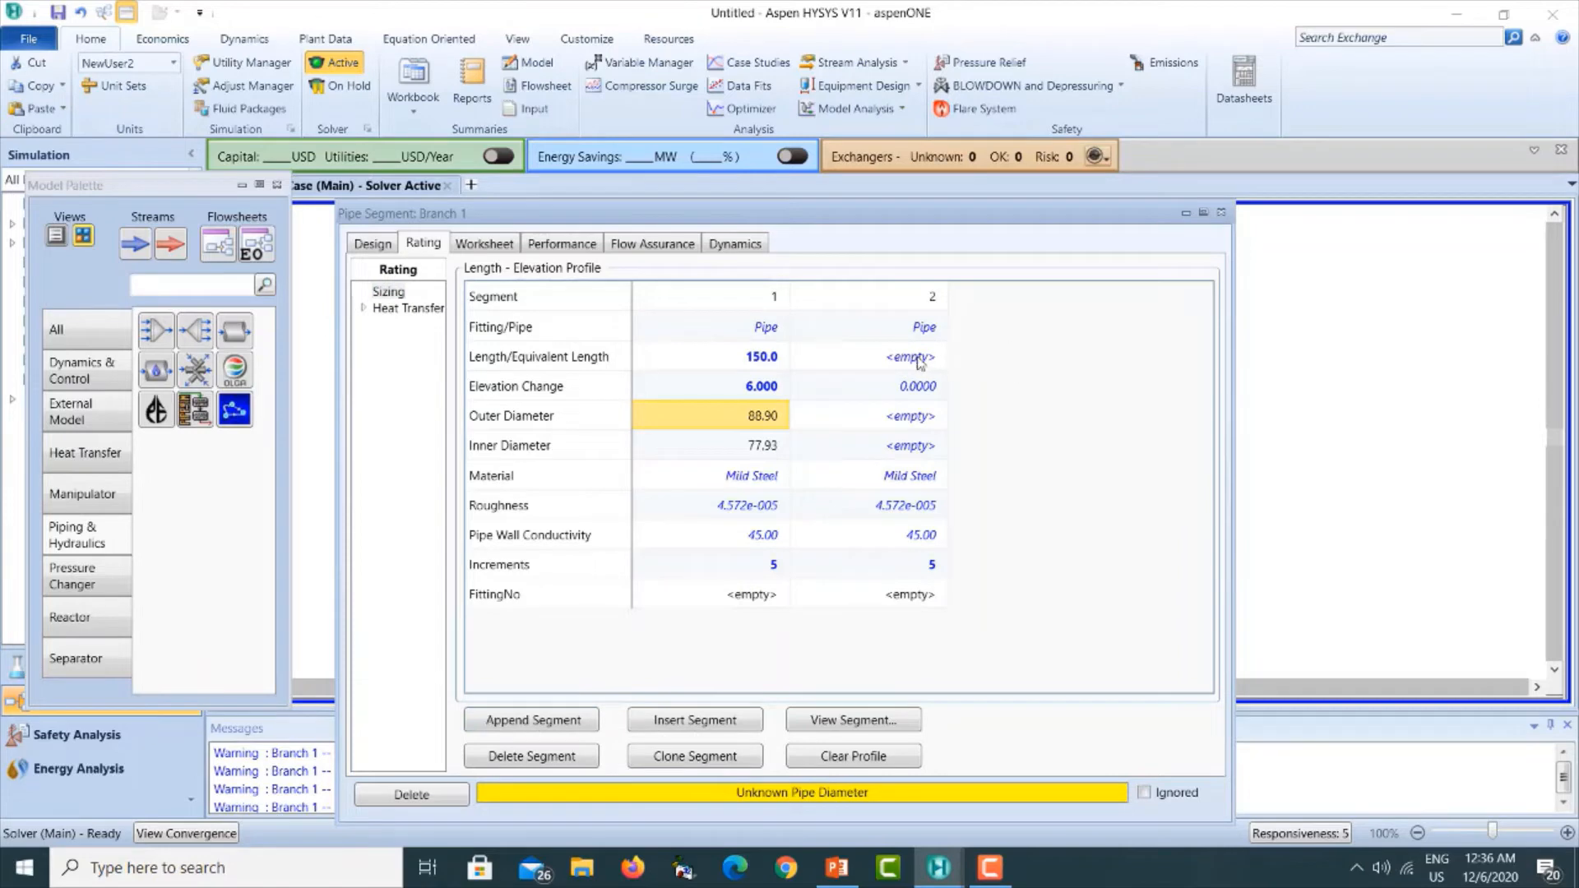
left_click(905, 362)
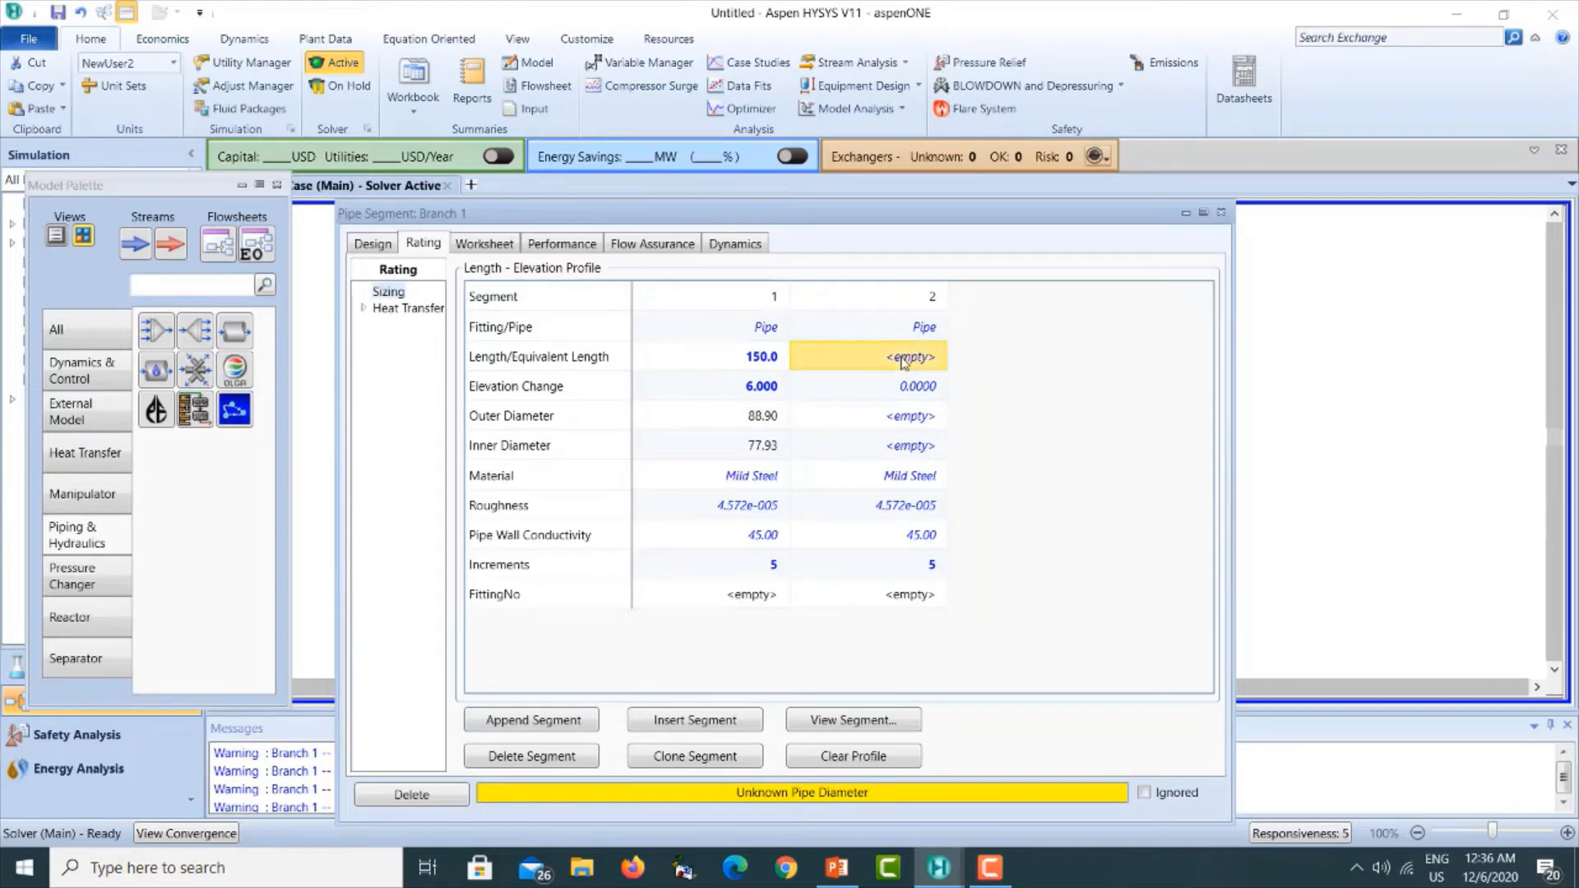
type("125")
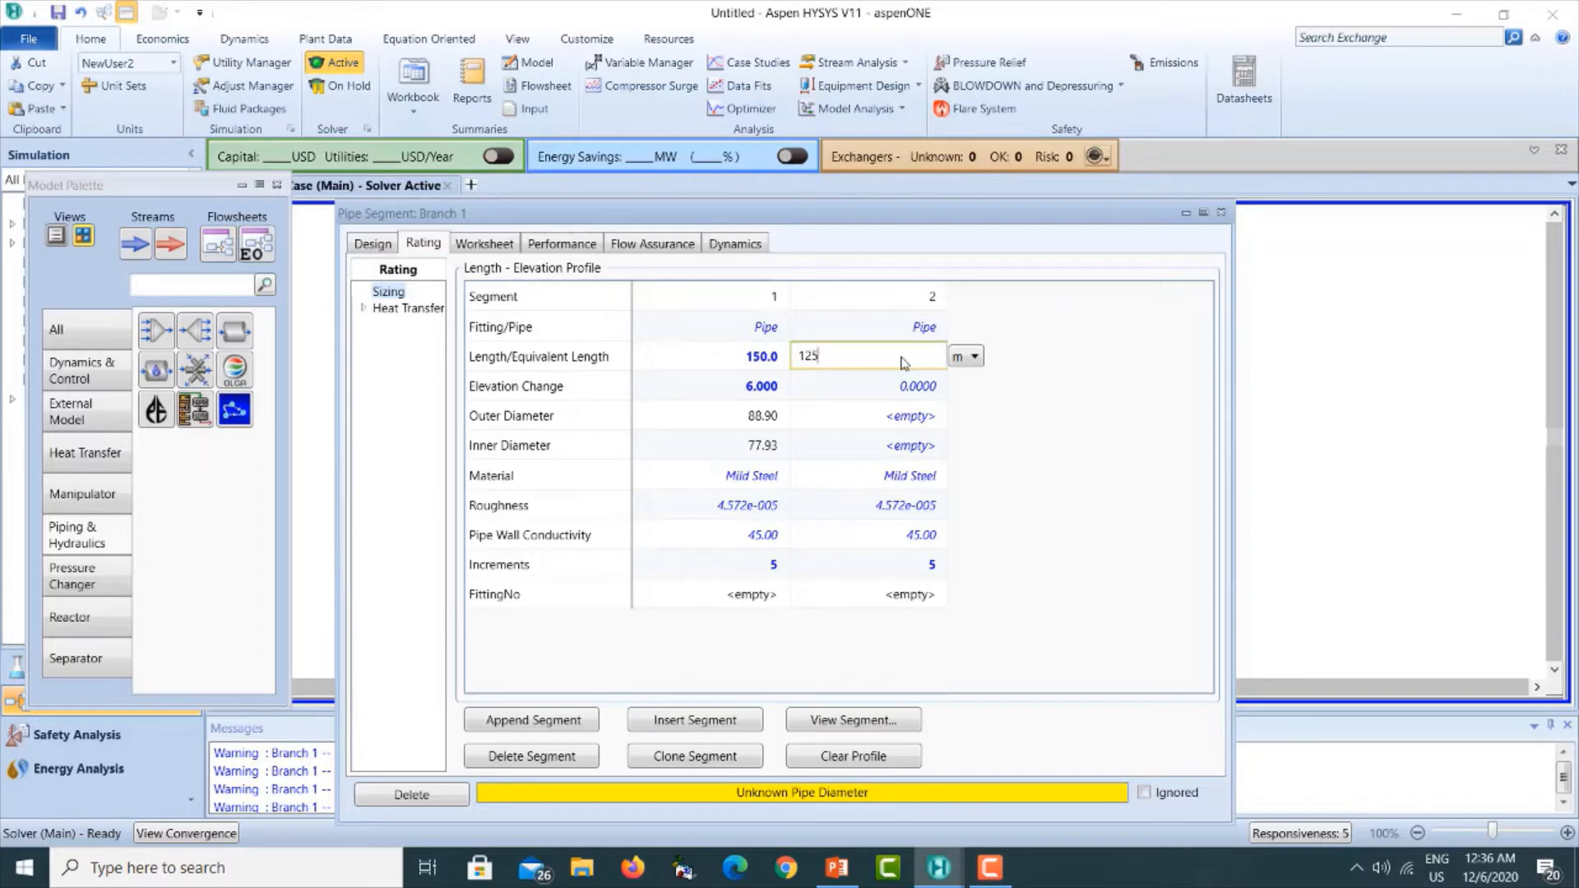
key("Return")
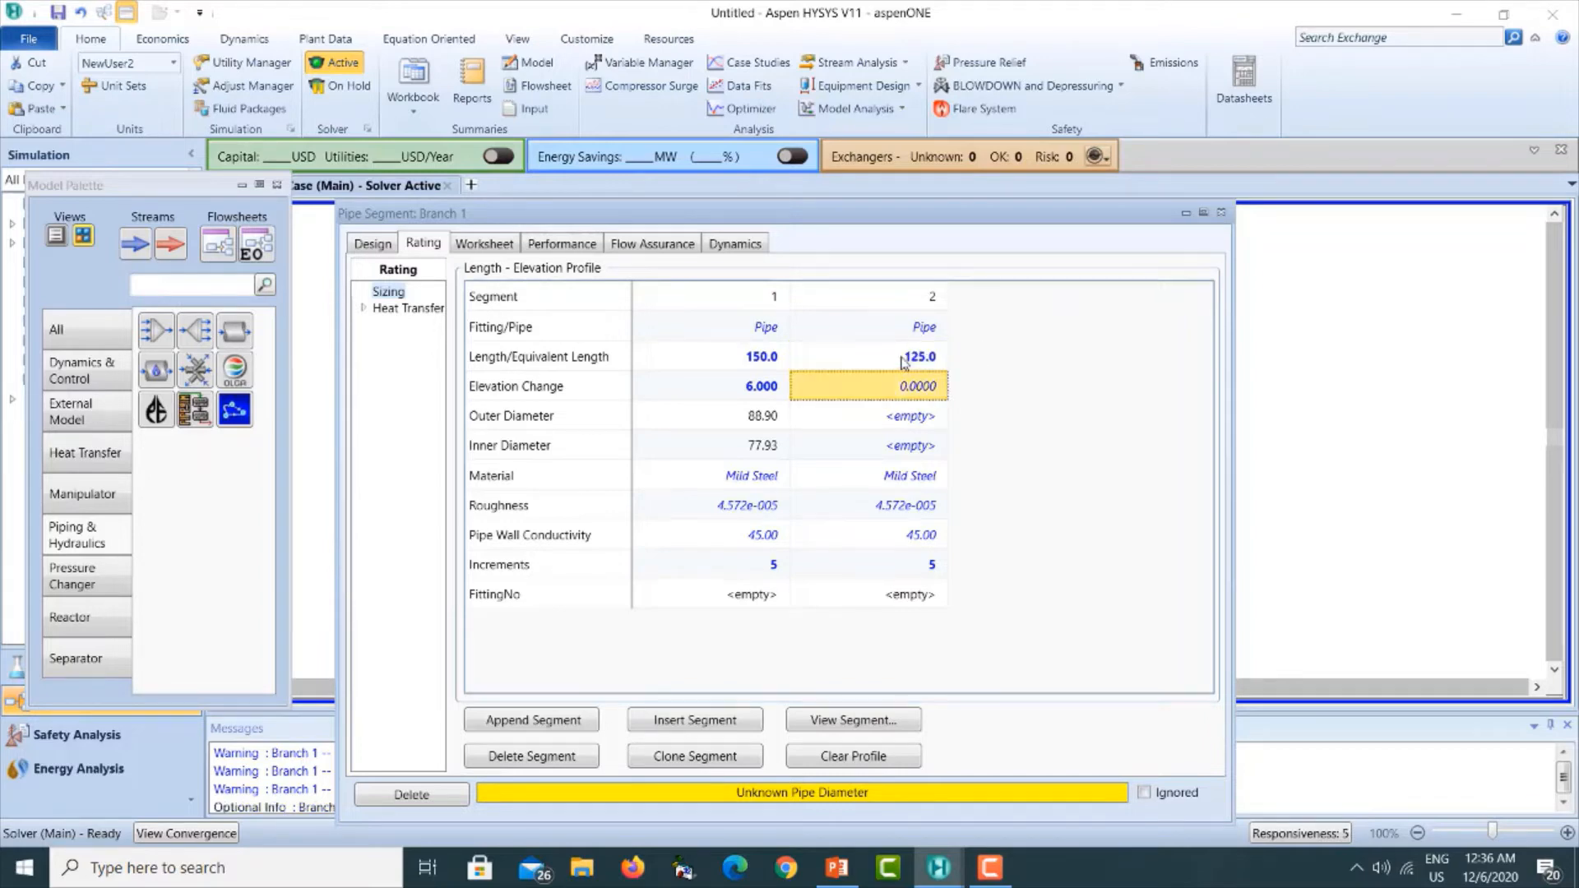
left_click(836, 870)
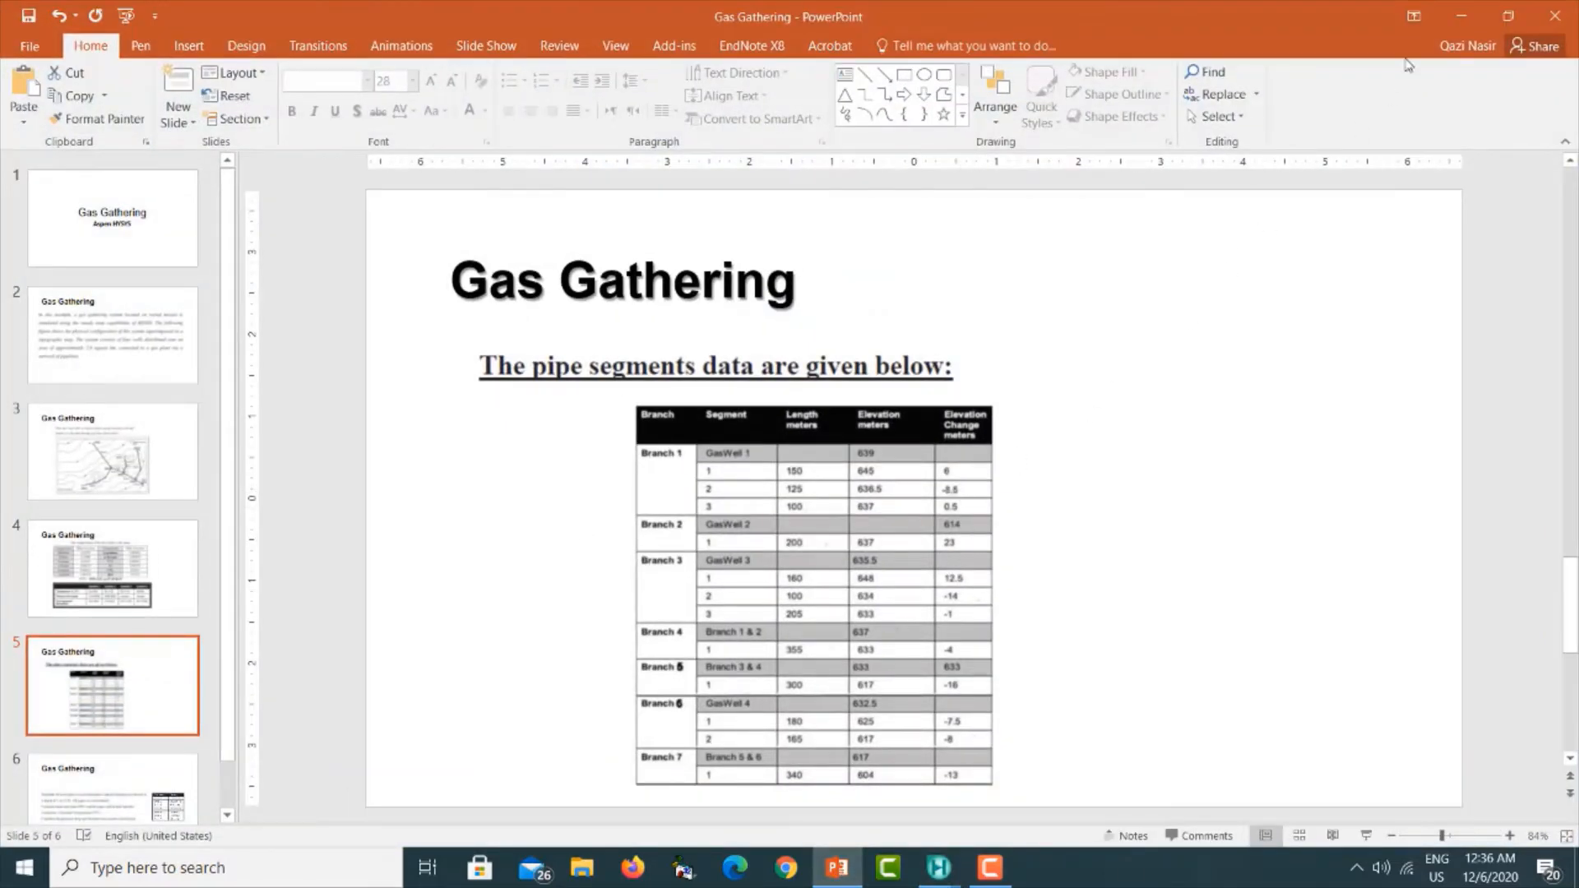
left_click(1453, 15)
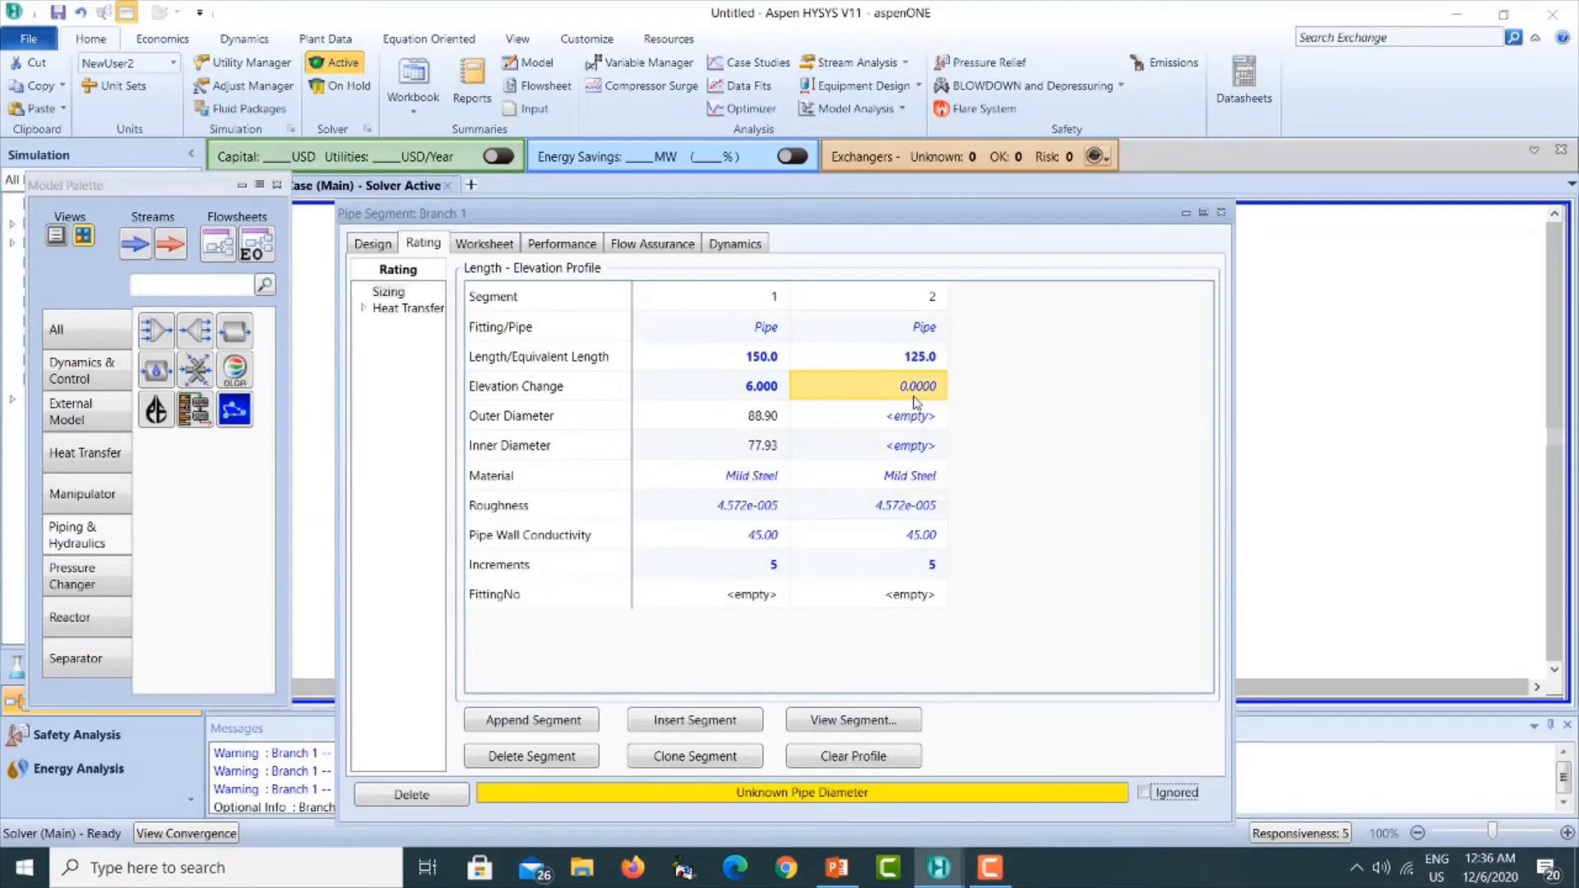
type("0-8")
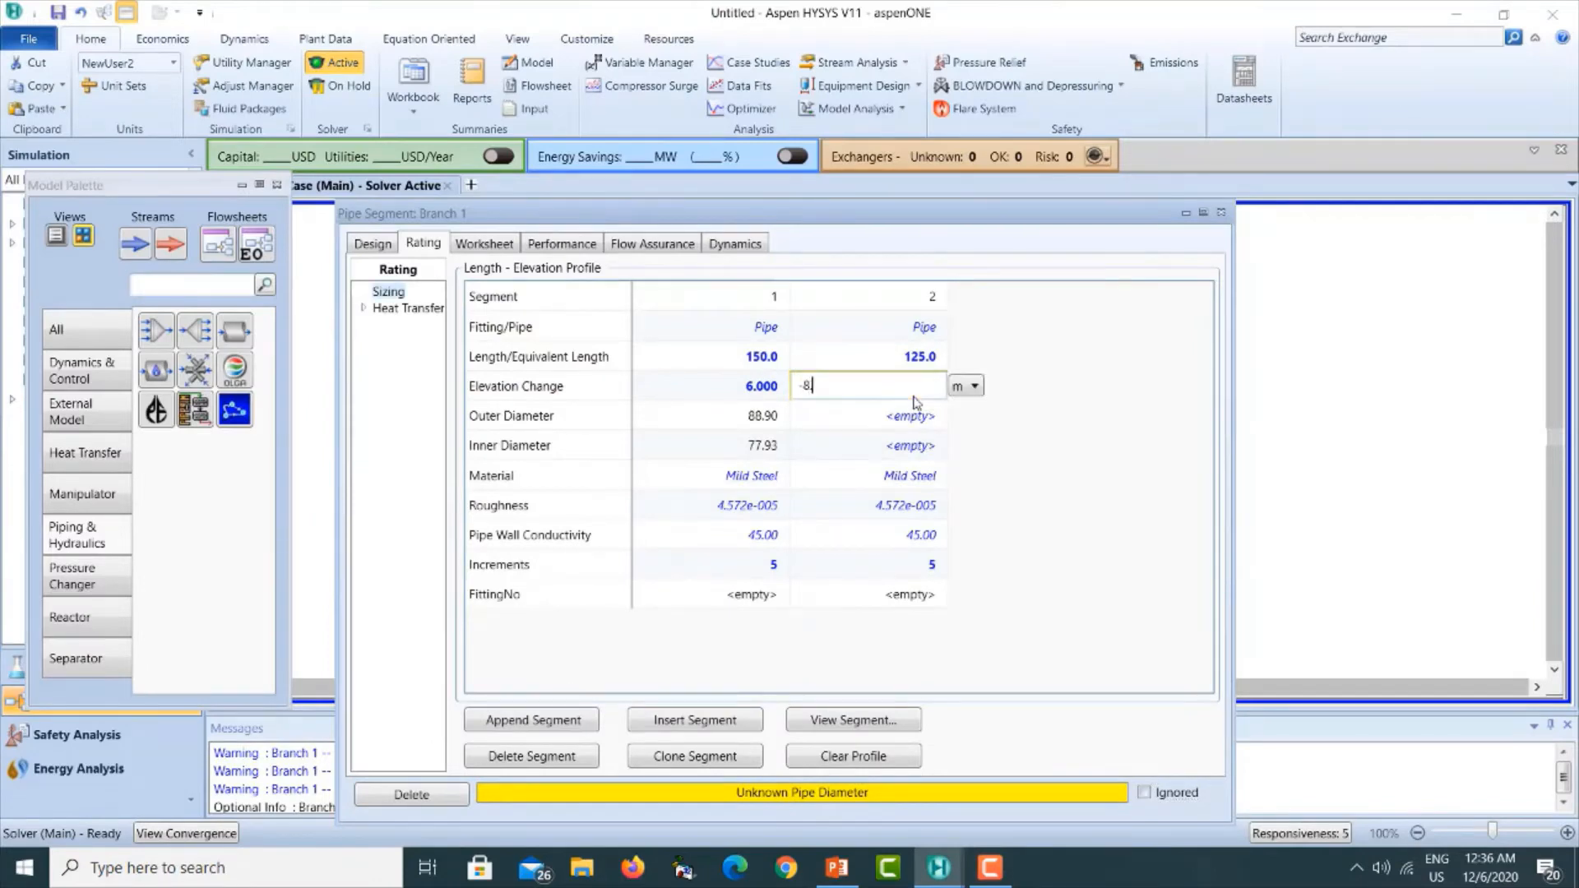
key("Return")
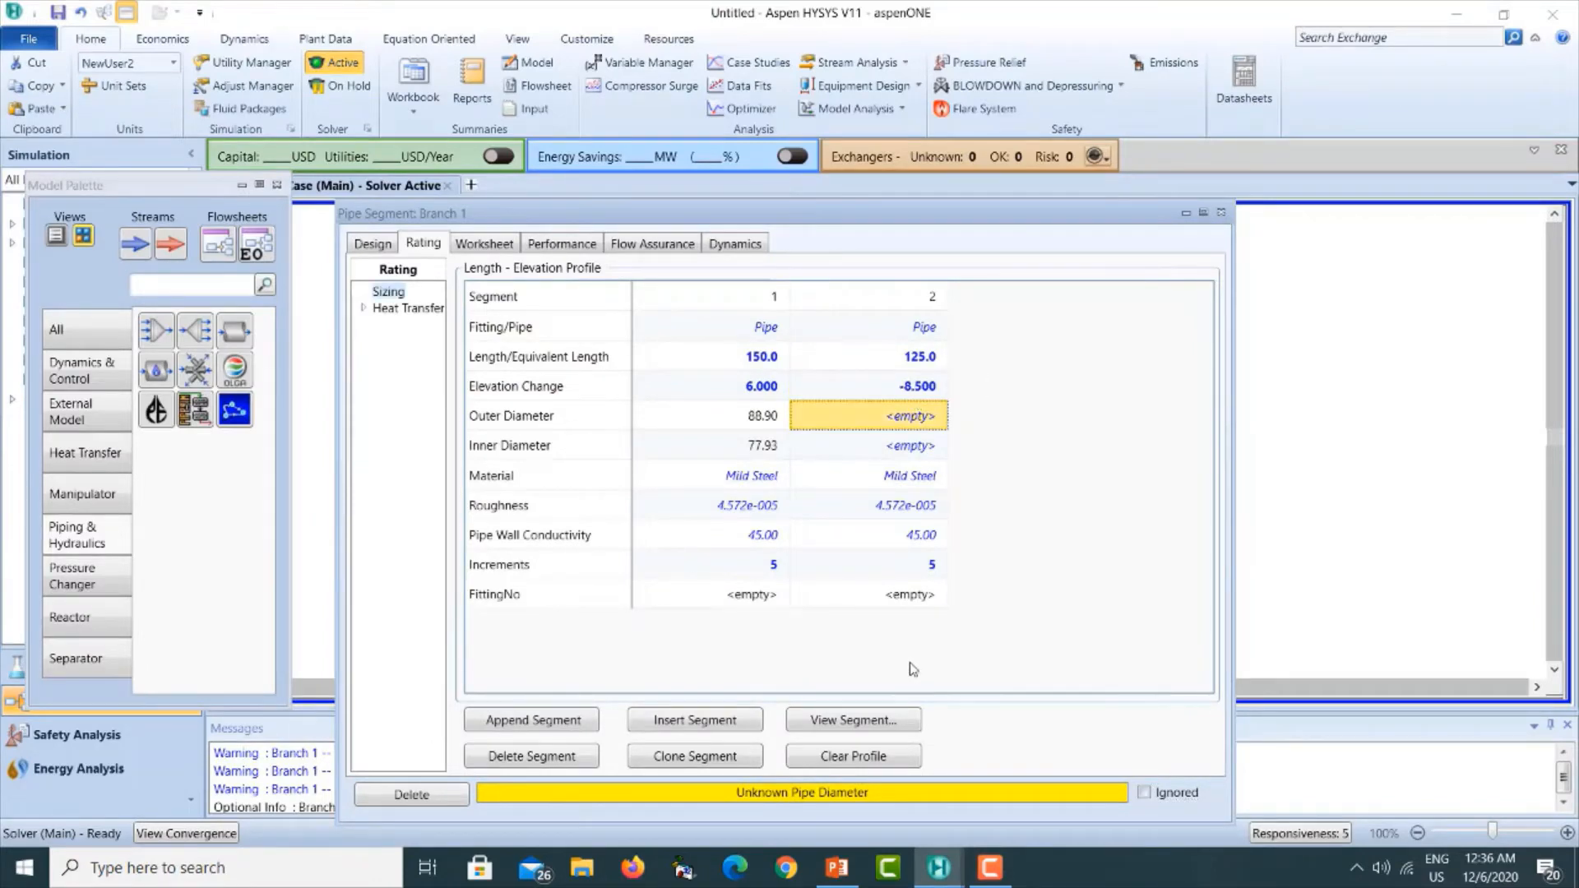
Specify the second segment's pipe as Schedule 40 with an 80 mm nominal diameter.
left_click(826, 721)
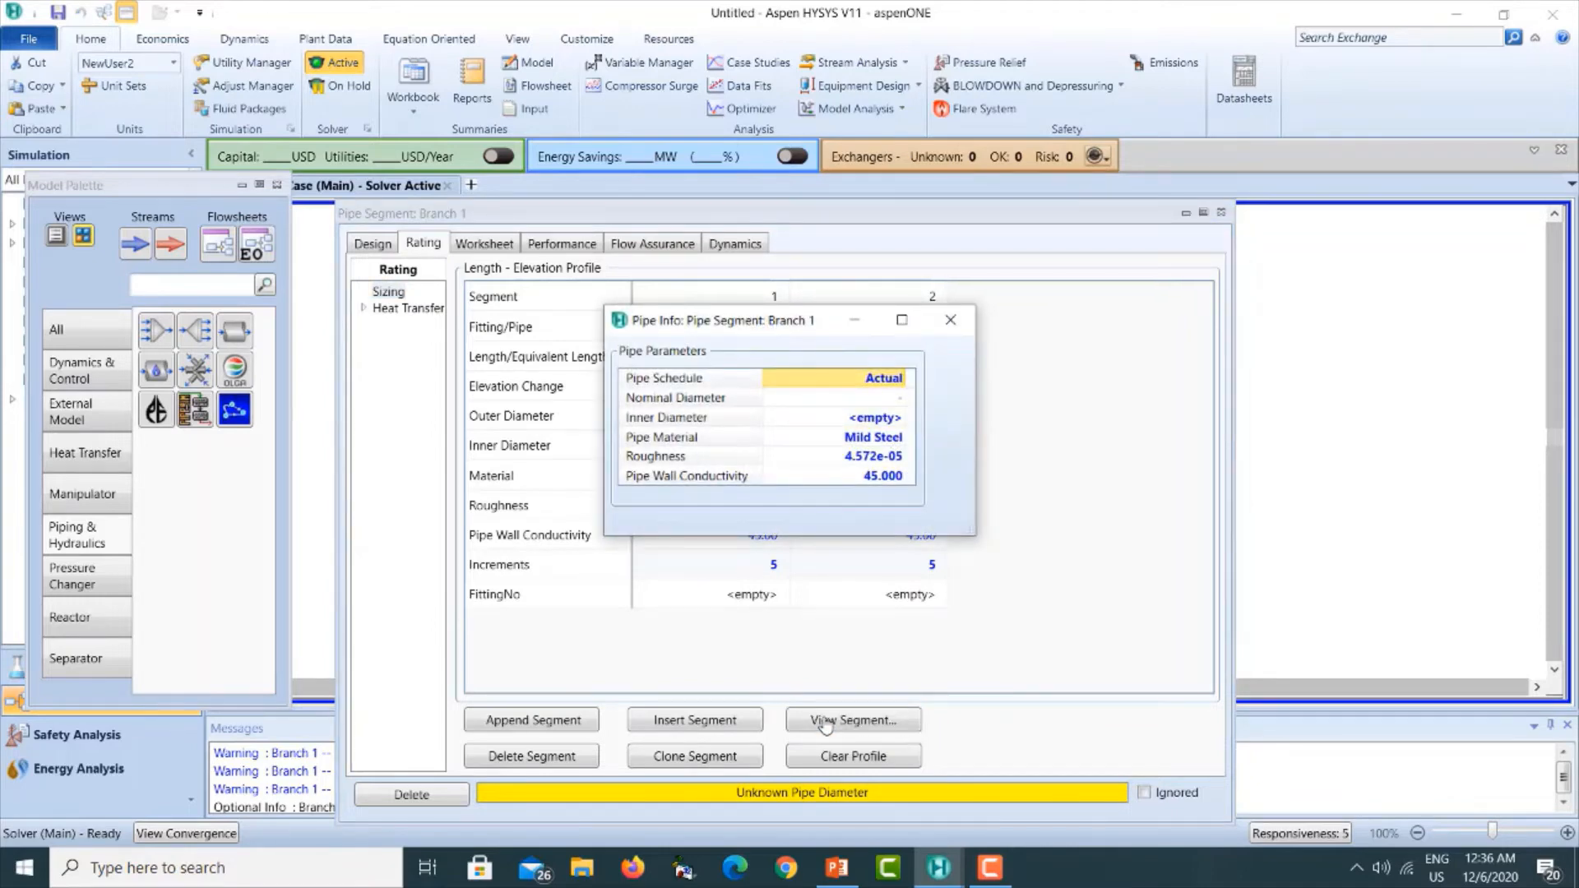
left_click(900, 379)
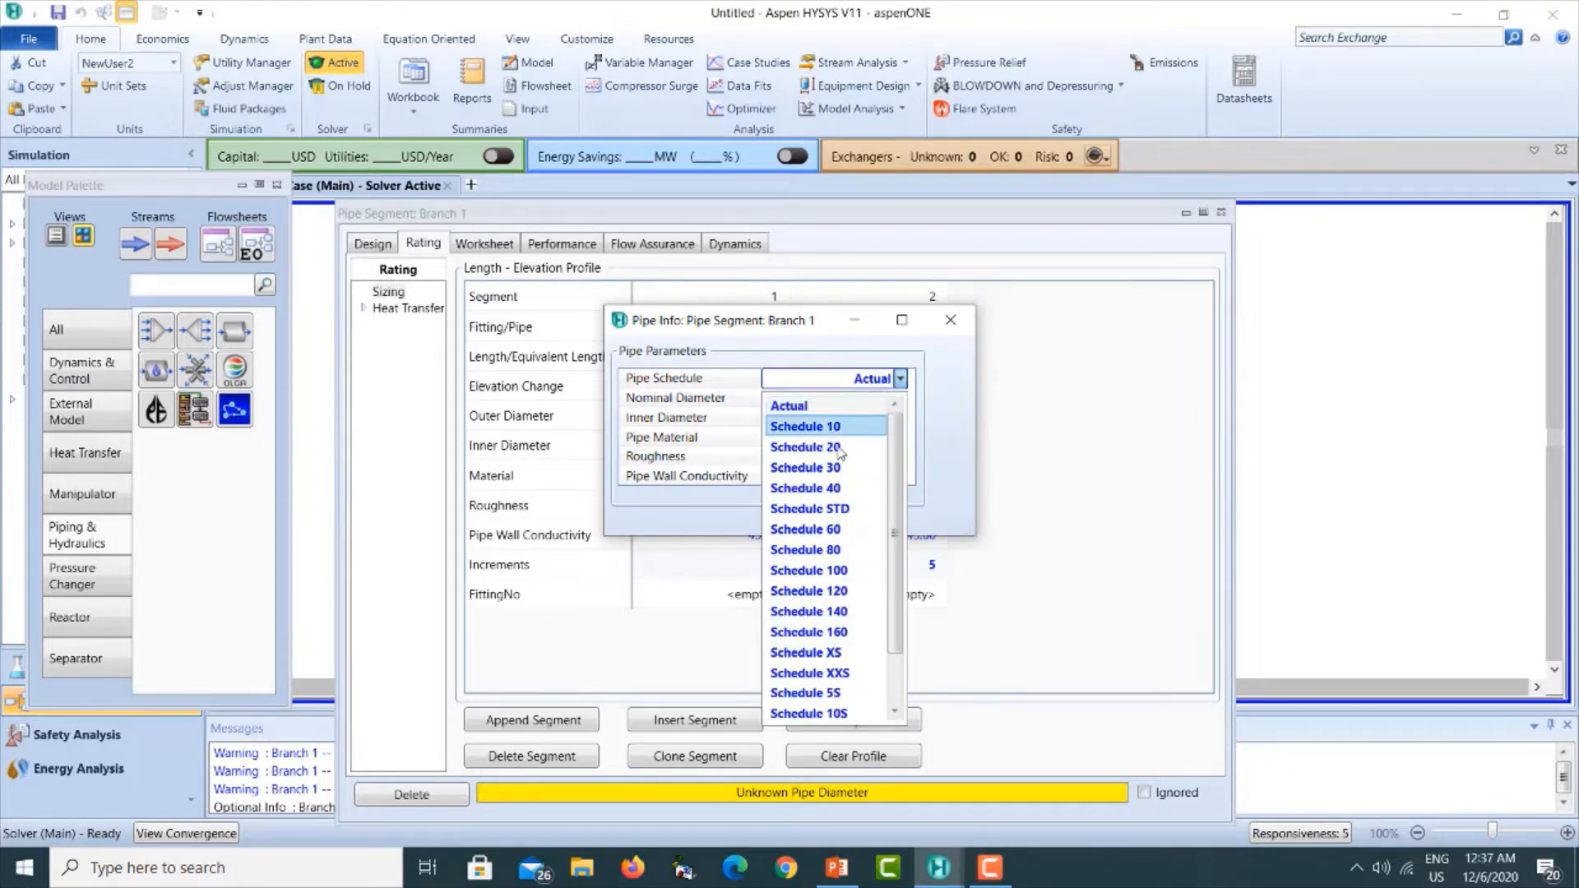
left_click(830, 489)
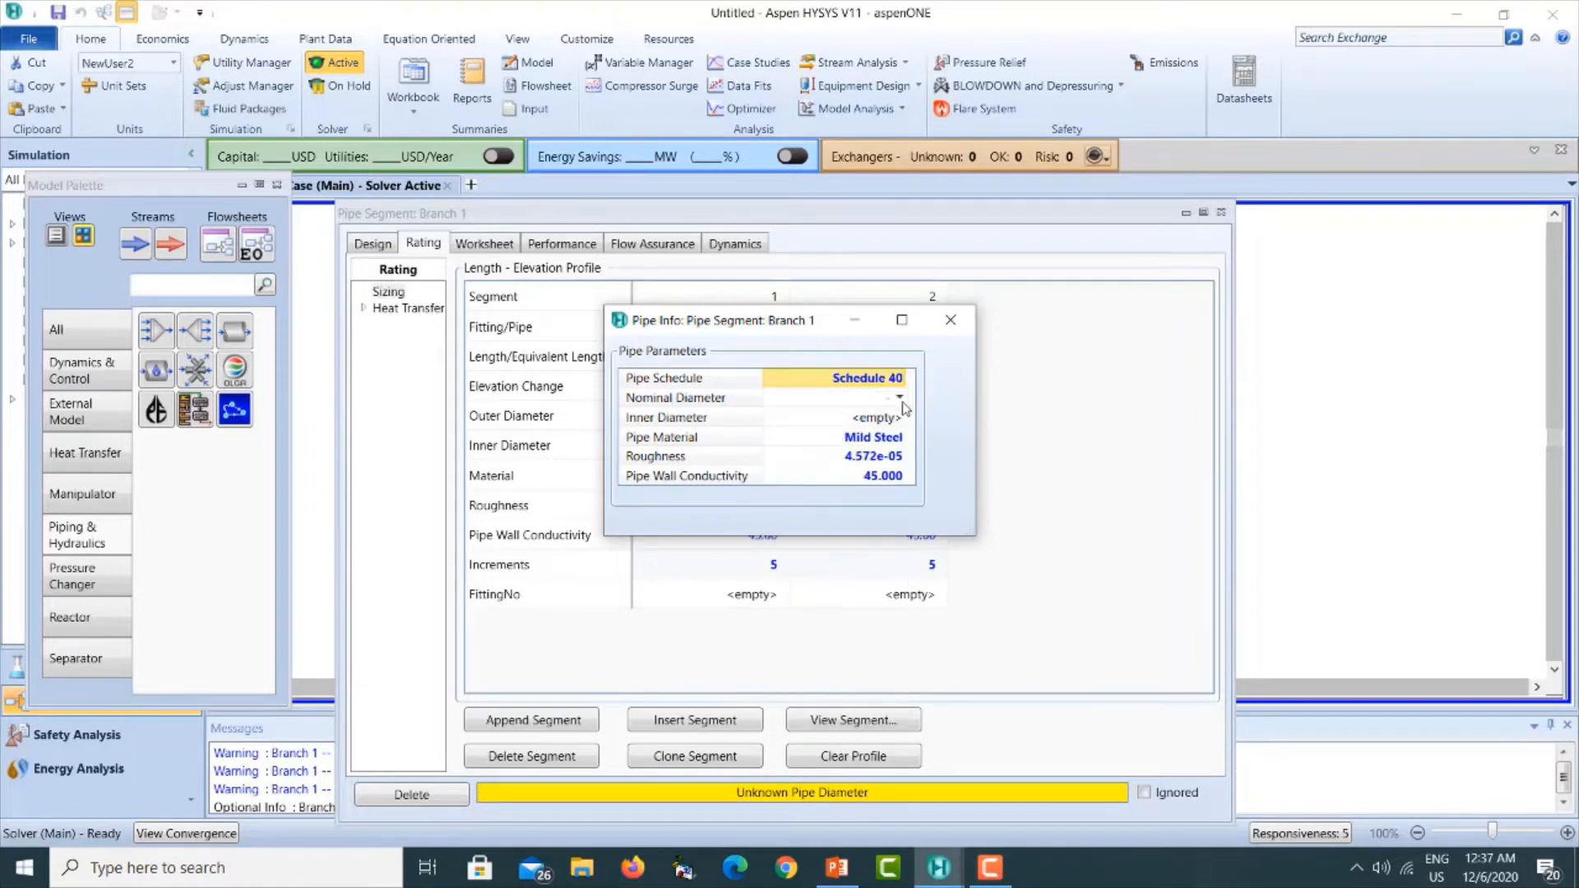
left_click(901, 400)
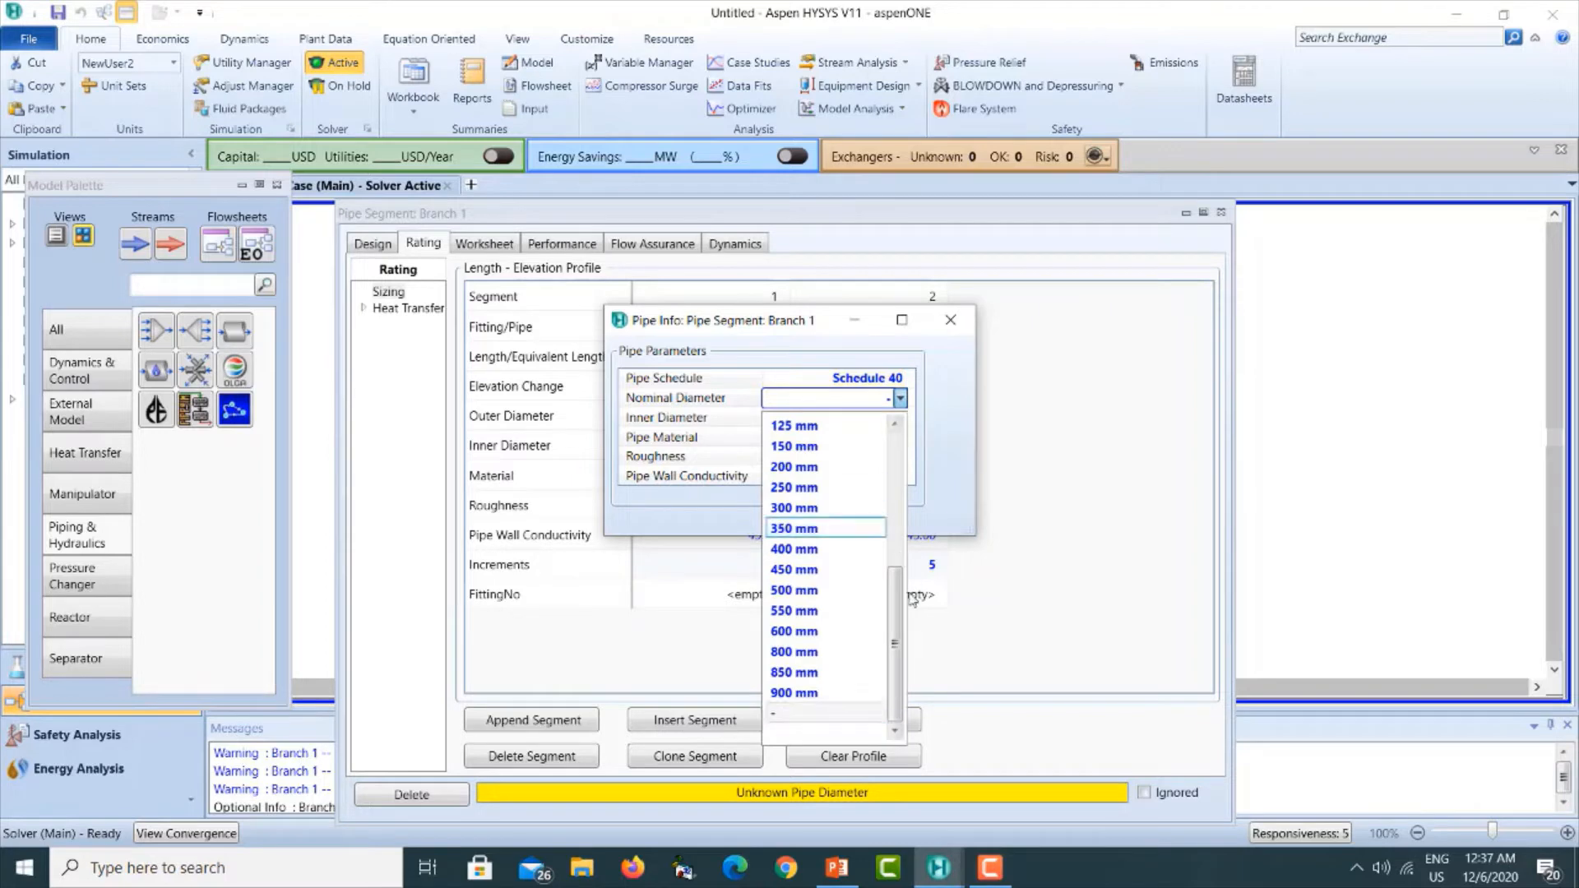
left_click_drag(898, 607, 897, 467)
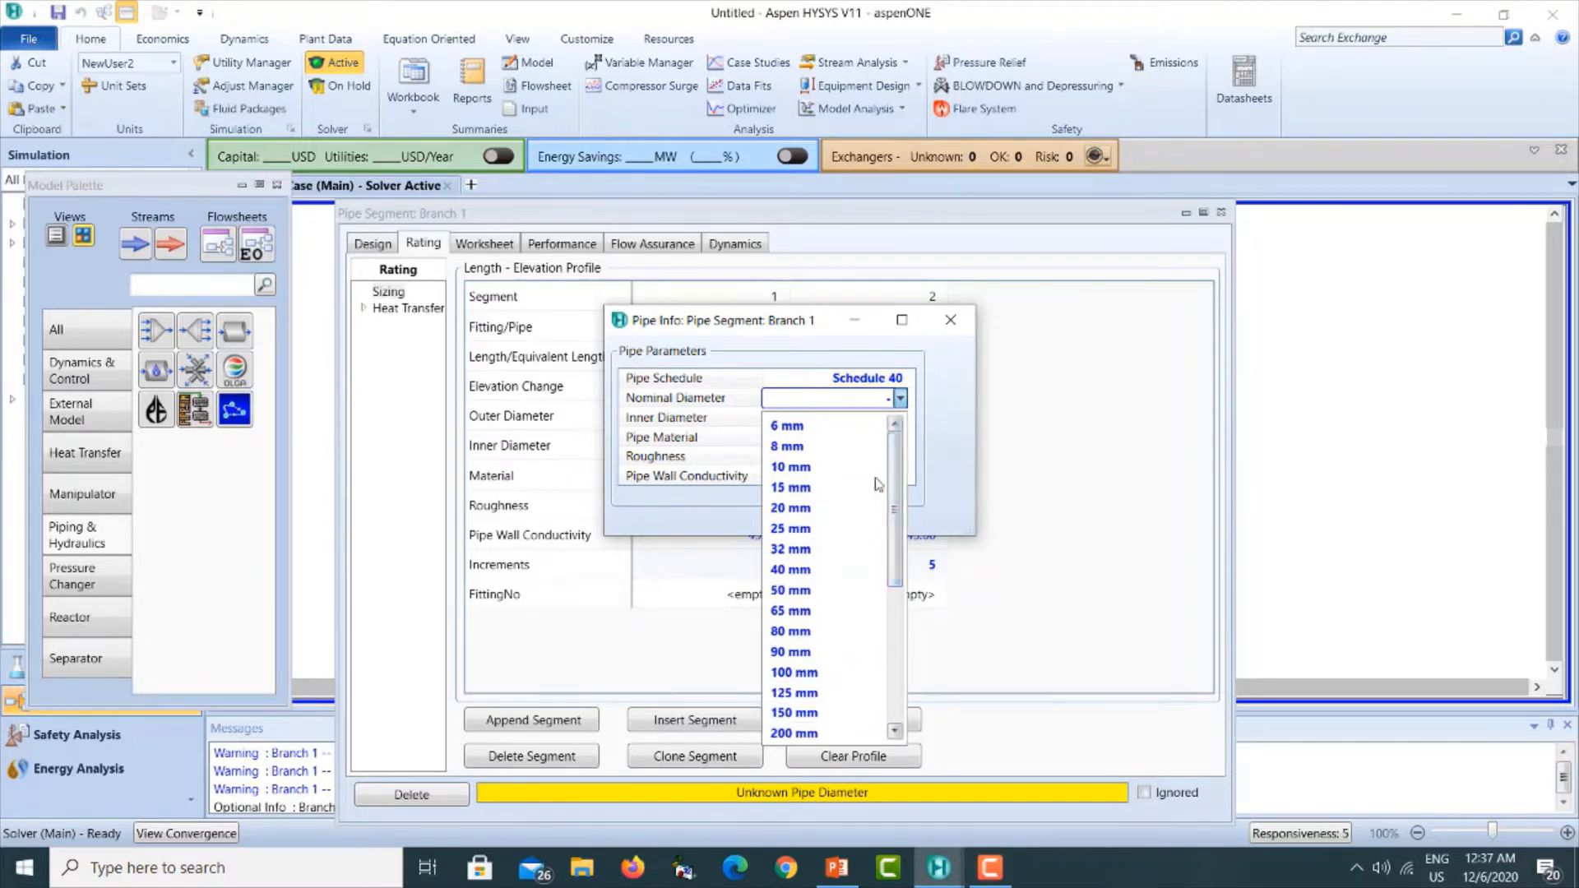
left_click(791, 632)
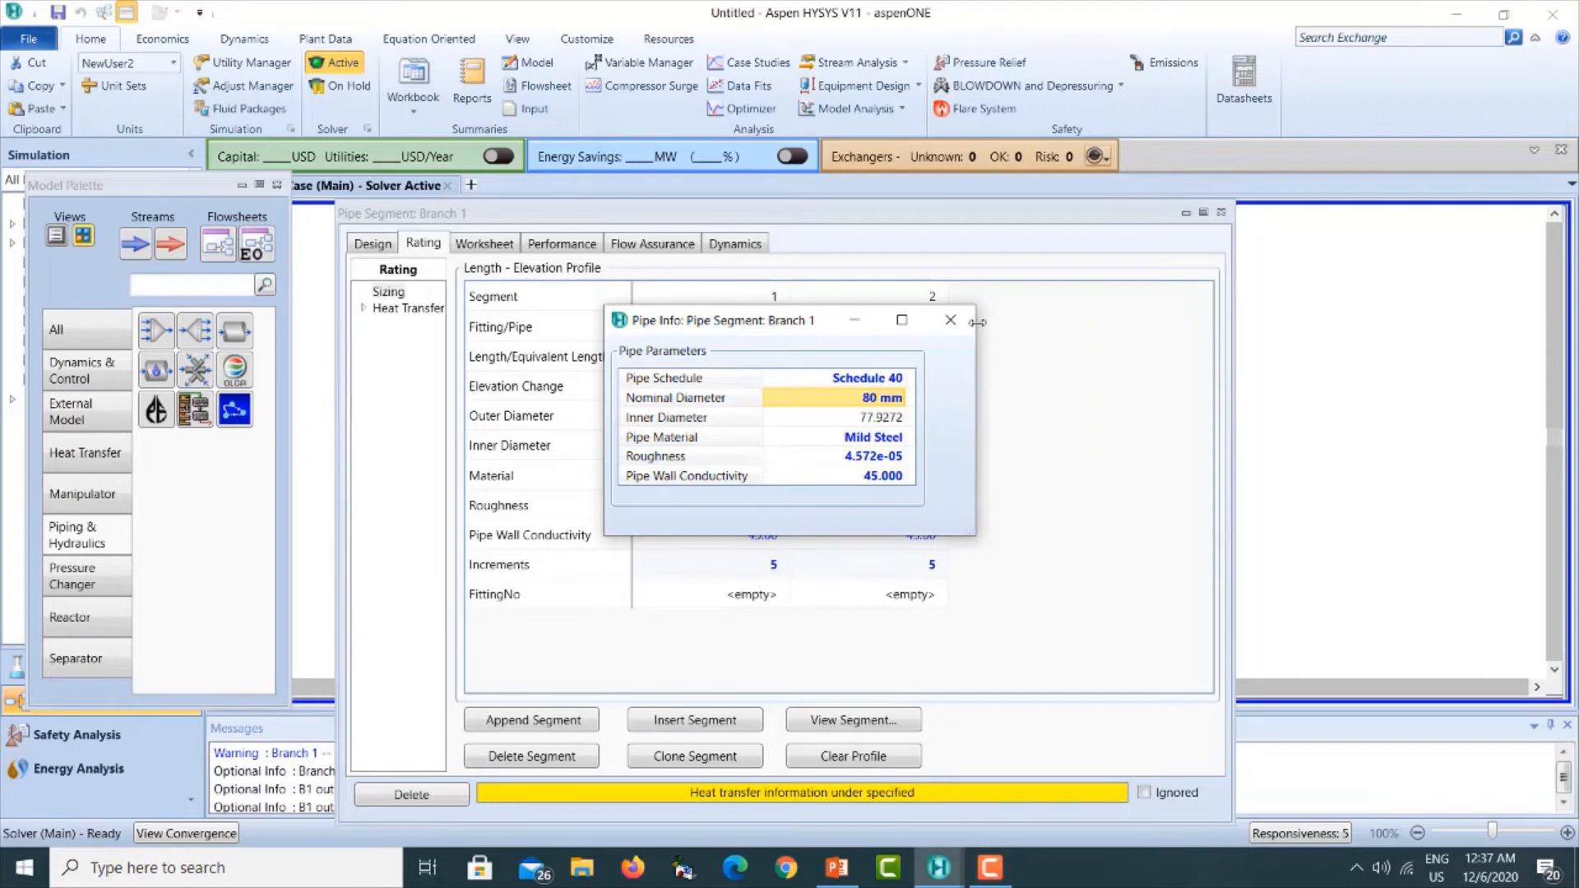
left_click(950, 320)
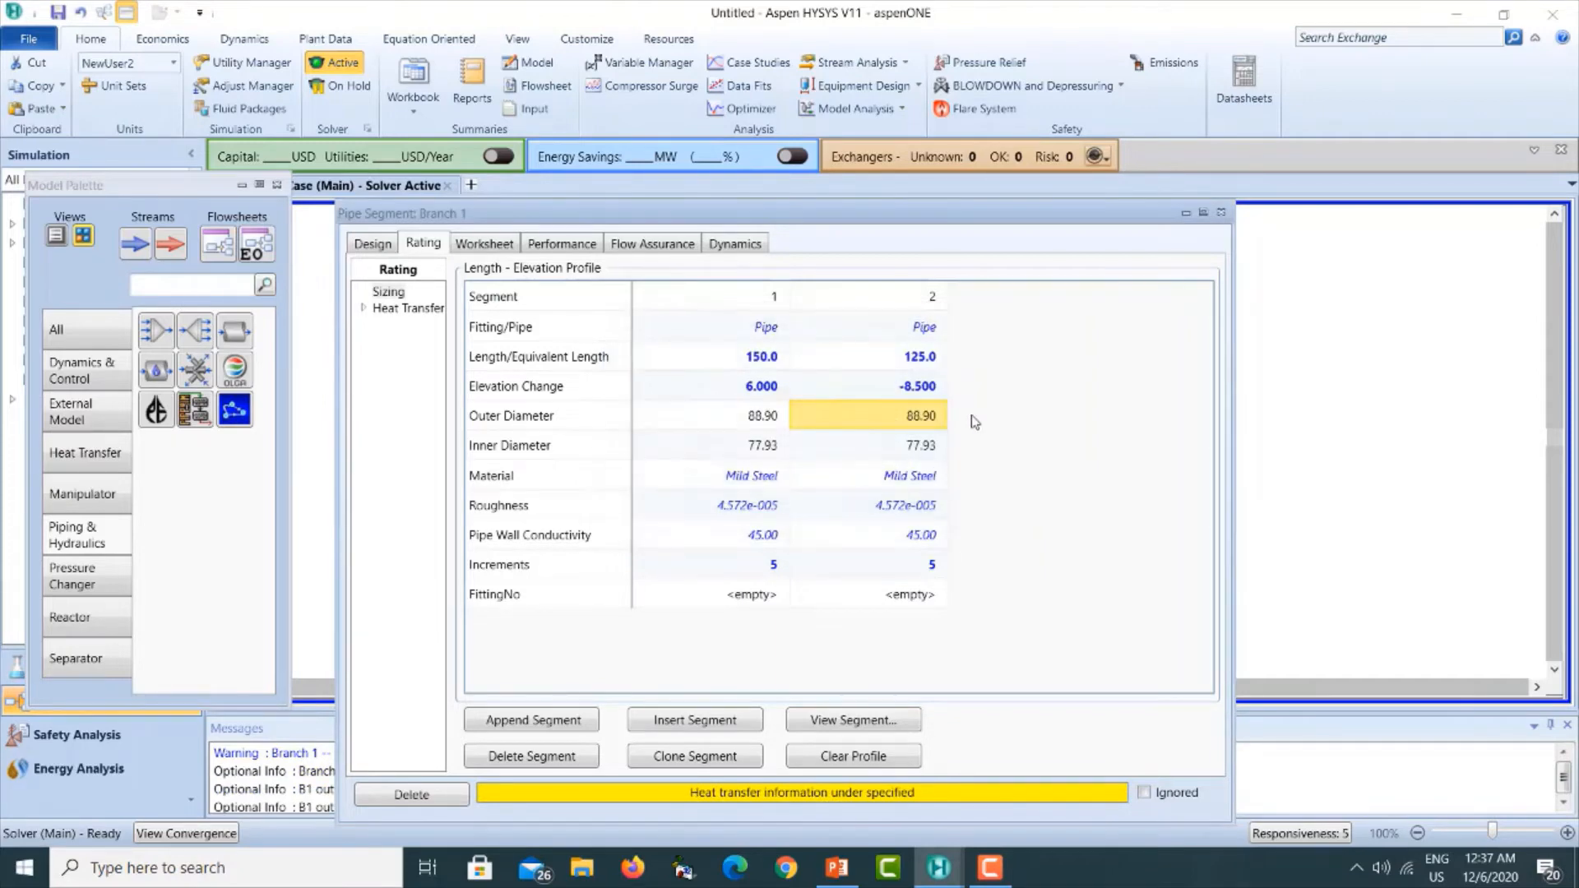
Append a third segment to Branch 1 and consult the pipe segments table and network map in PowerPoint before returning to HYSYS.
left_click(535, 728)
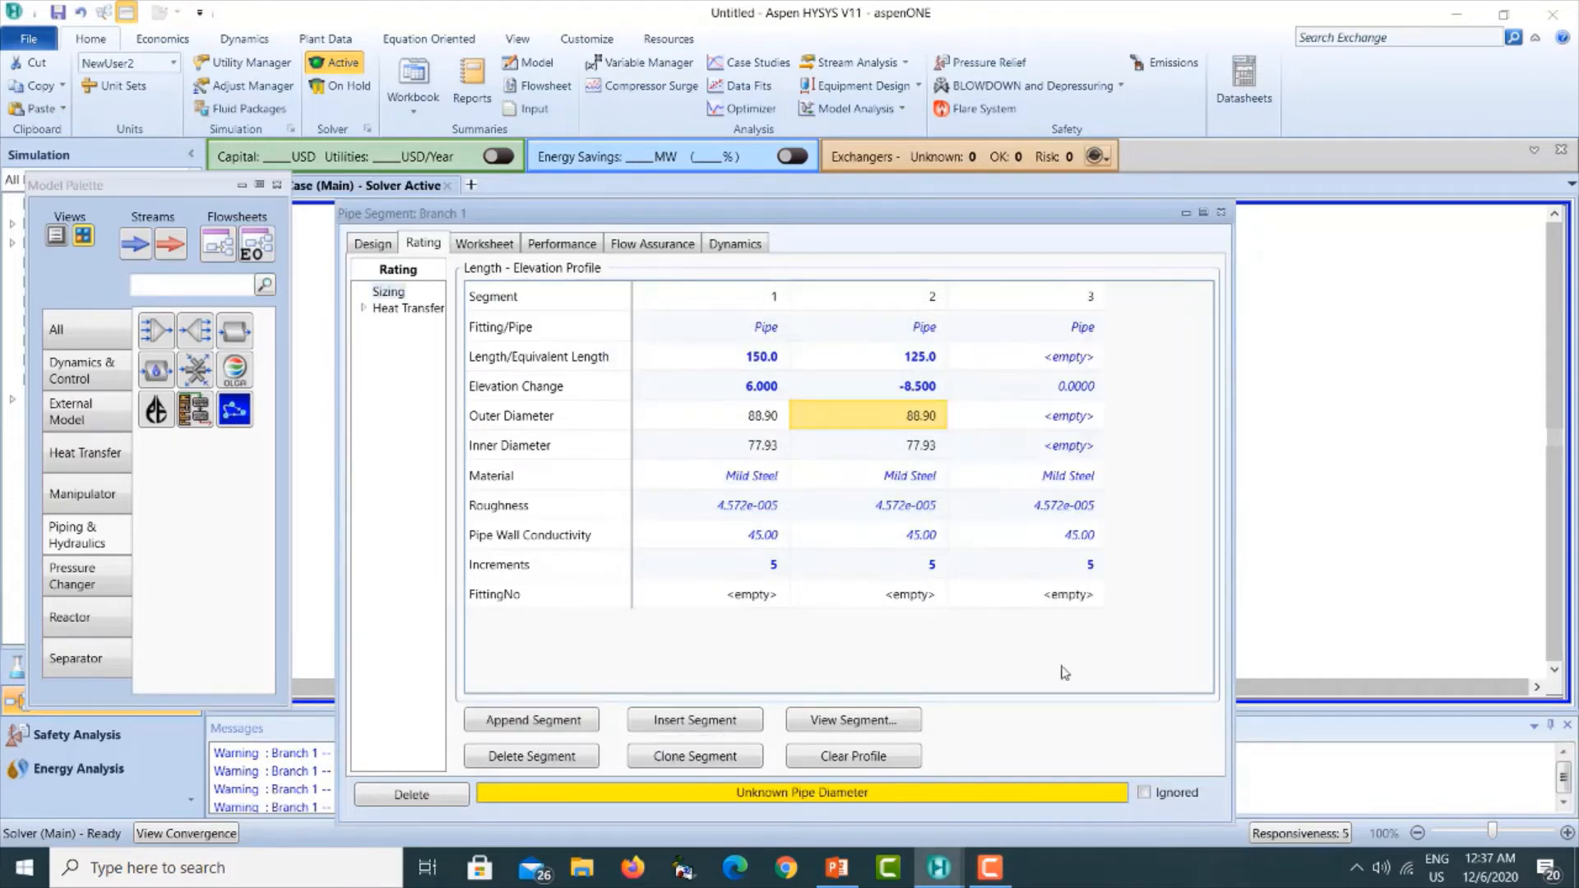
left_click(838, 868)
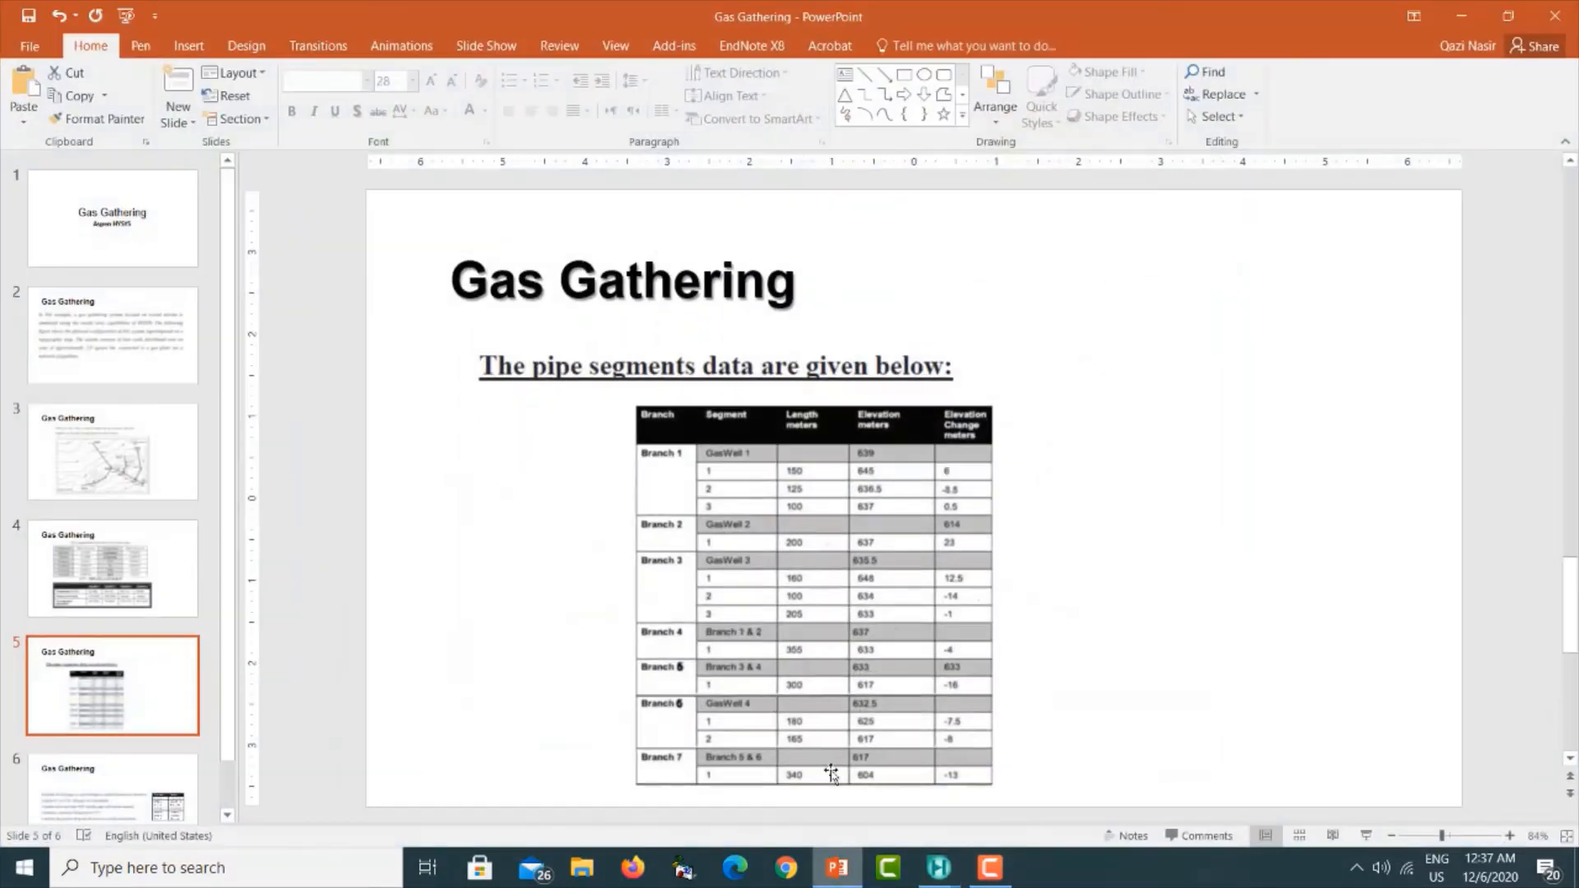
left_click(168, 490)
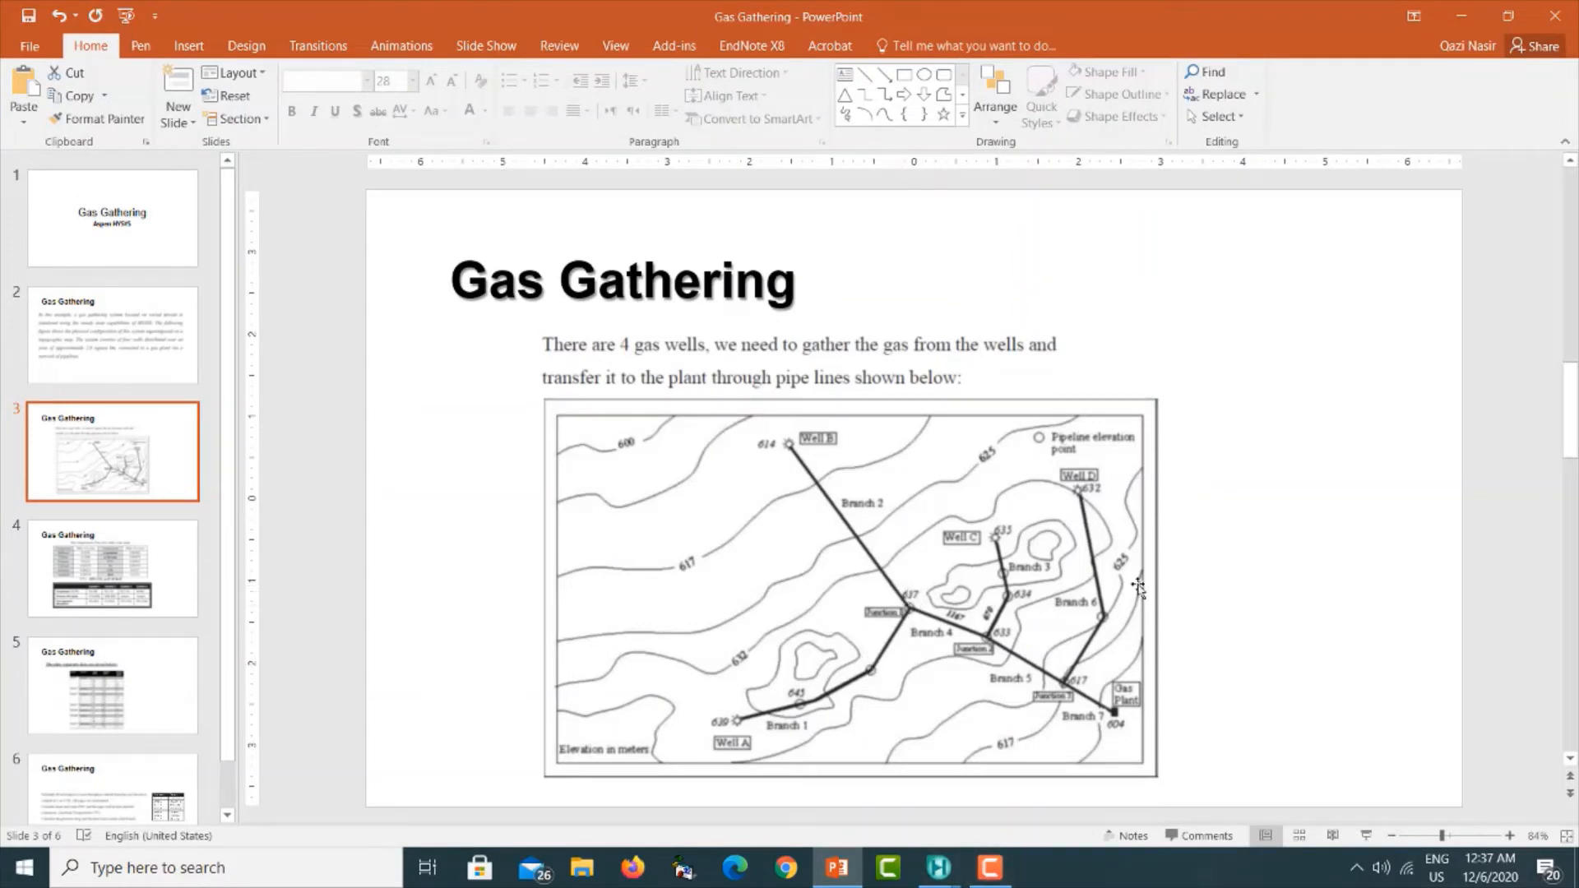
left_click(1461, 16)
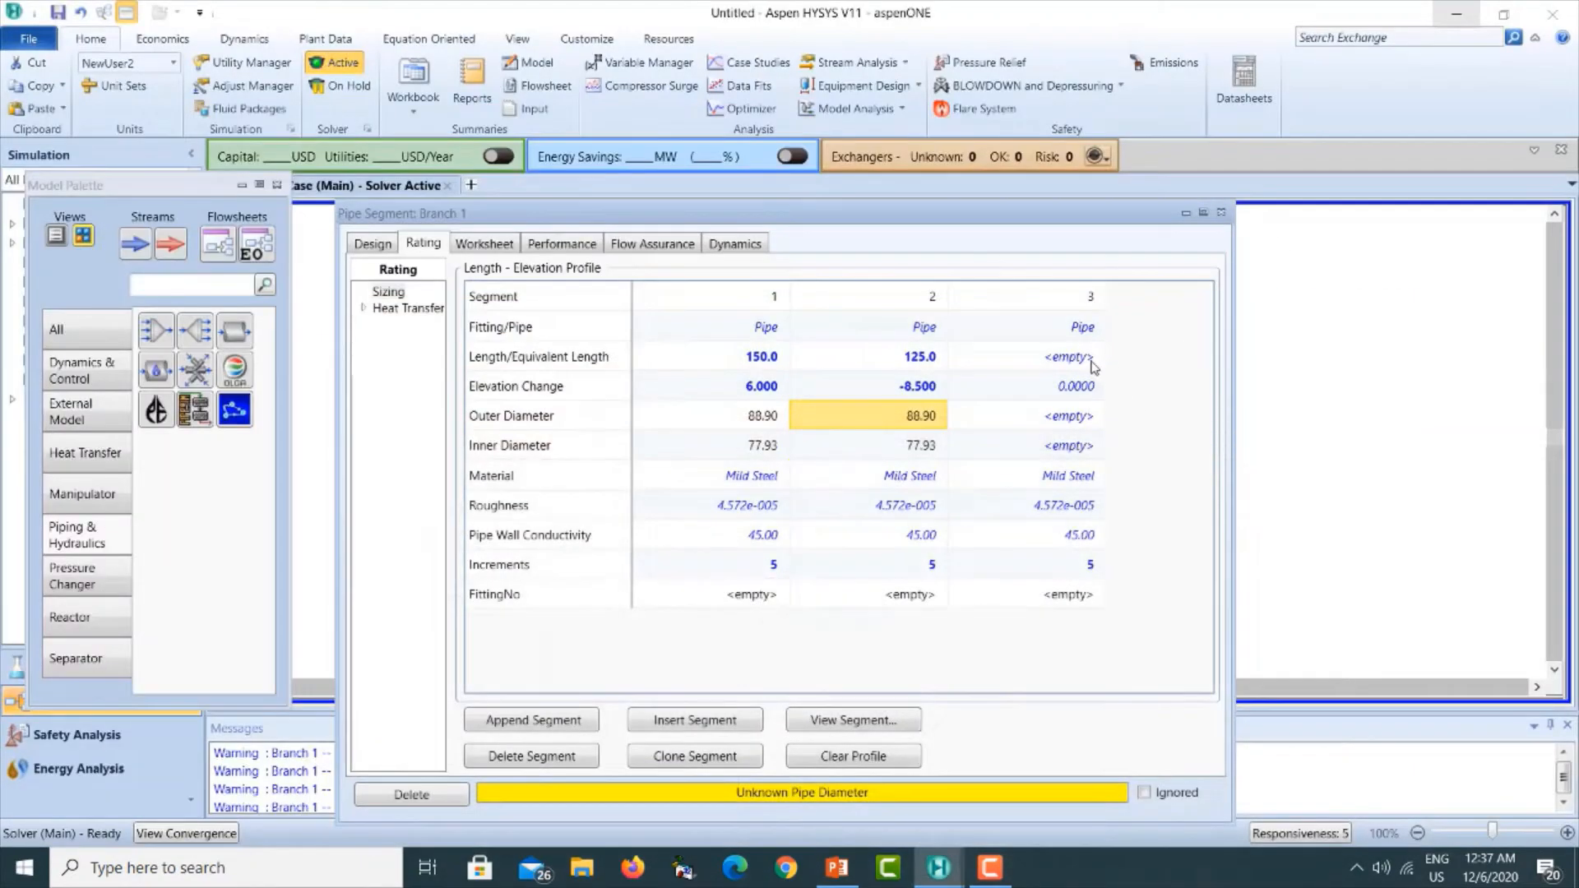
Set the third segment's length to 100 m and its elevation change to 0.5 m.
left_click(1058, 367)
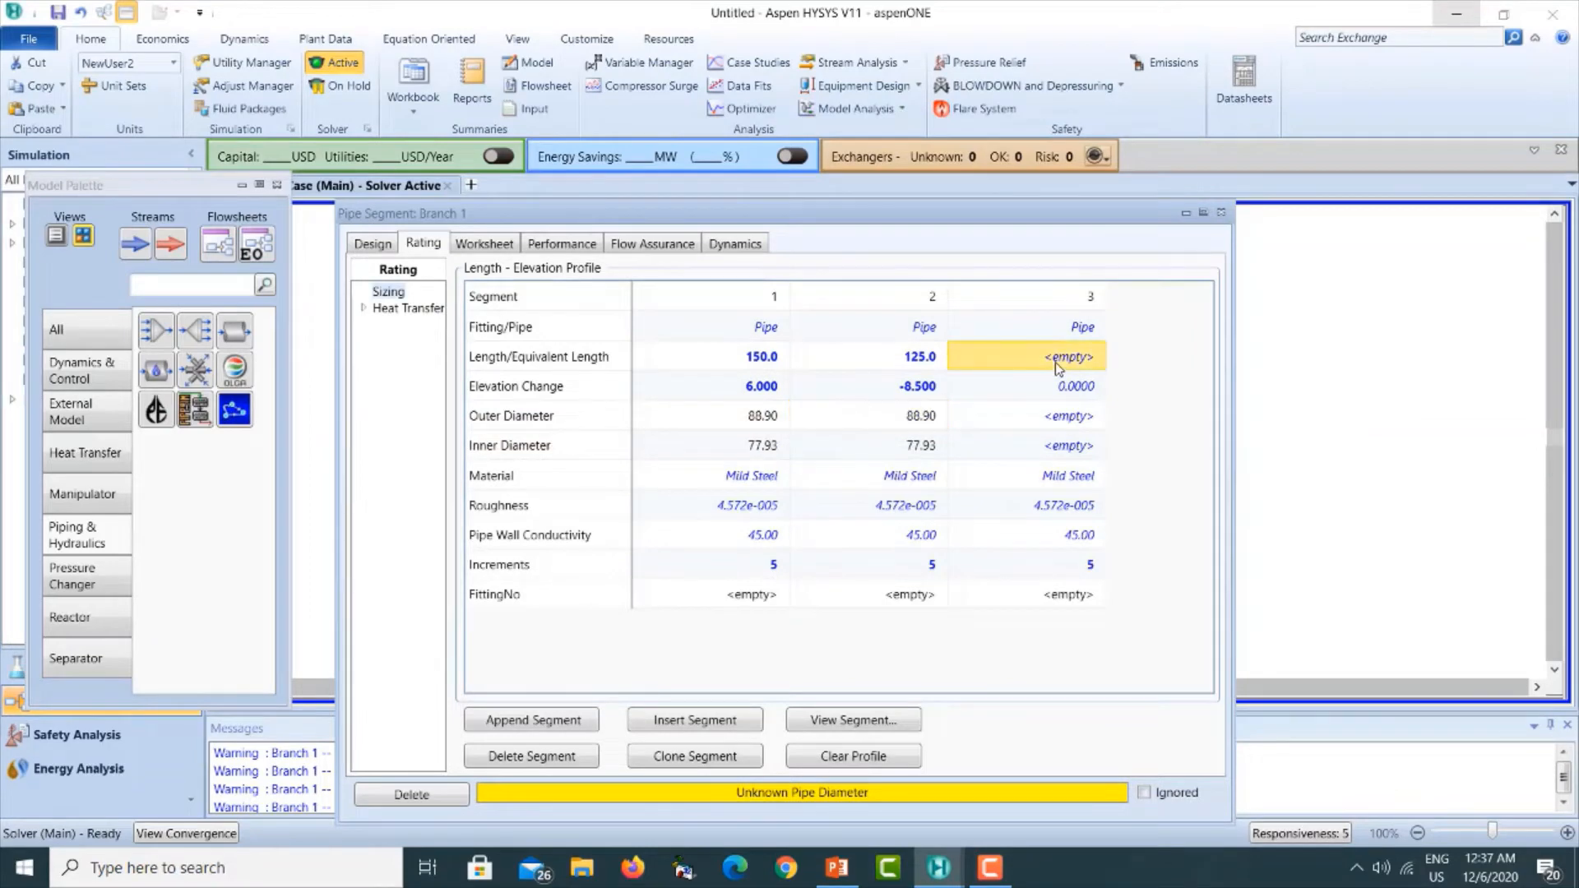
type("1")
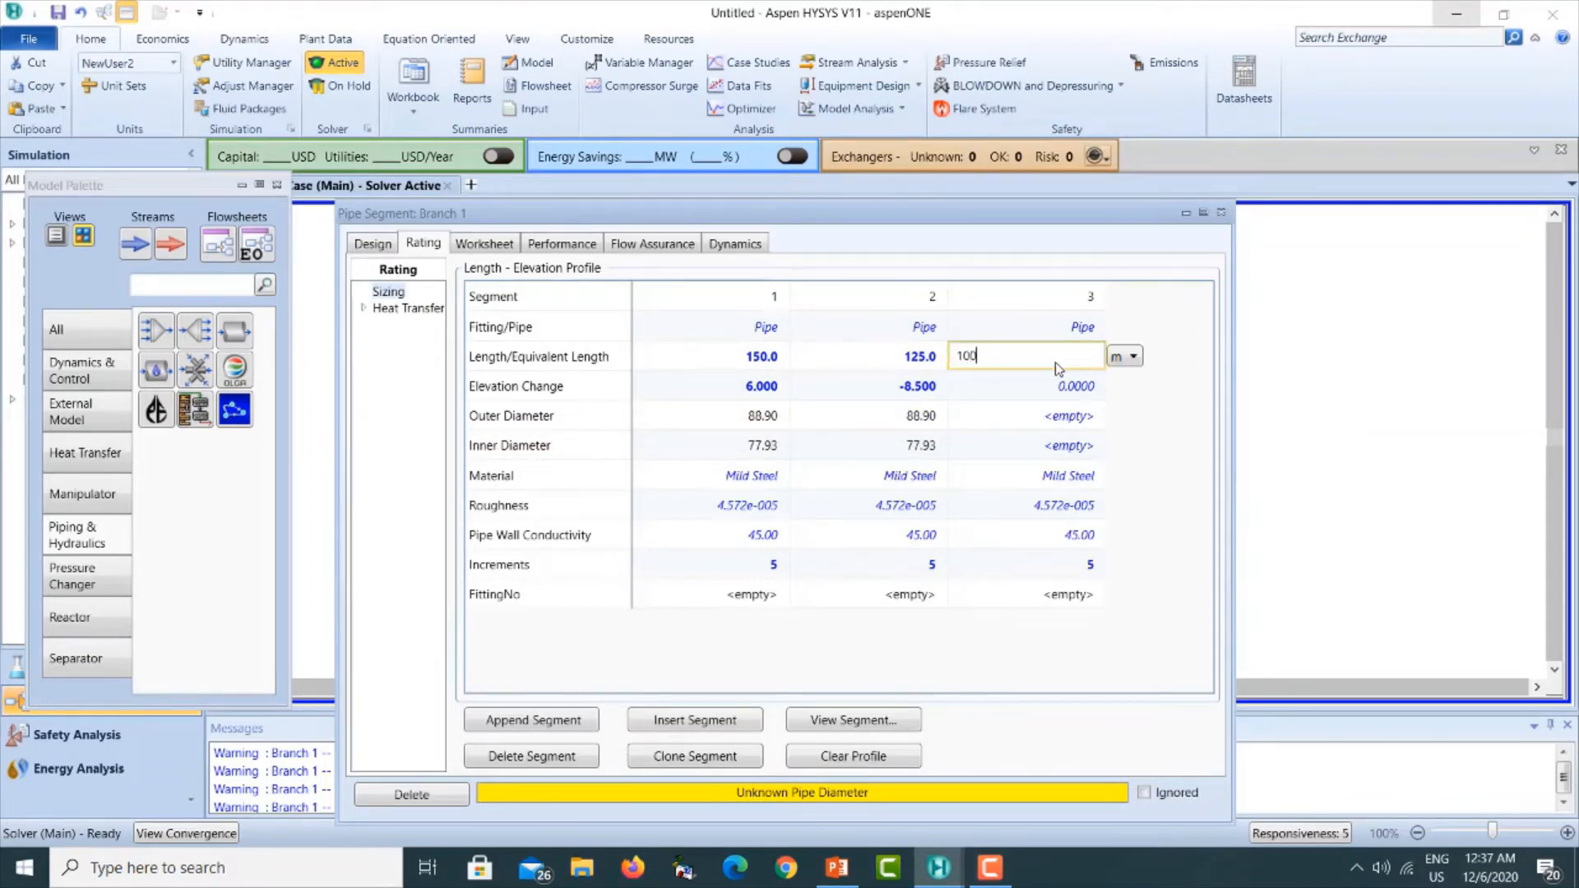
type("00")
key("Return")
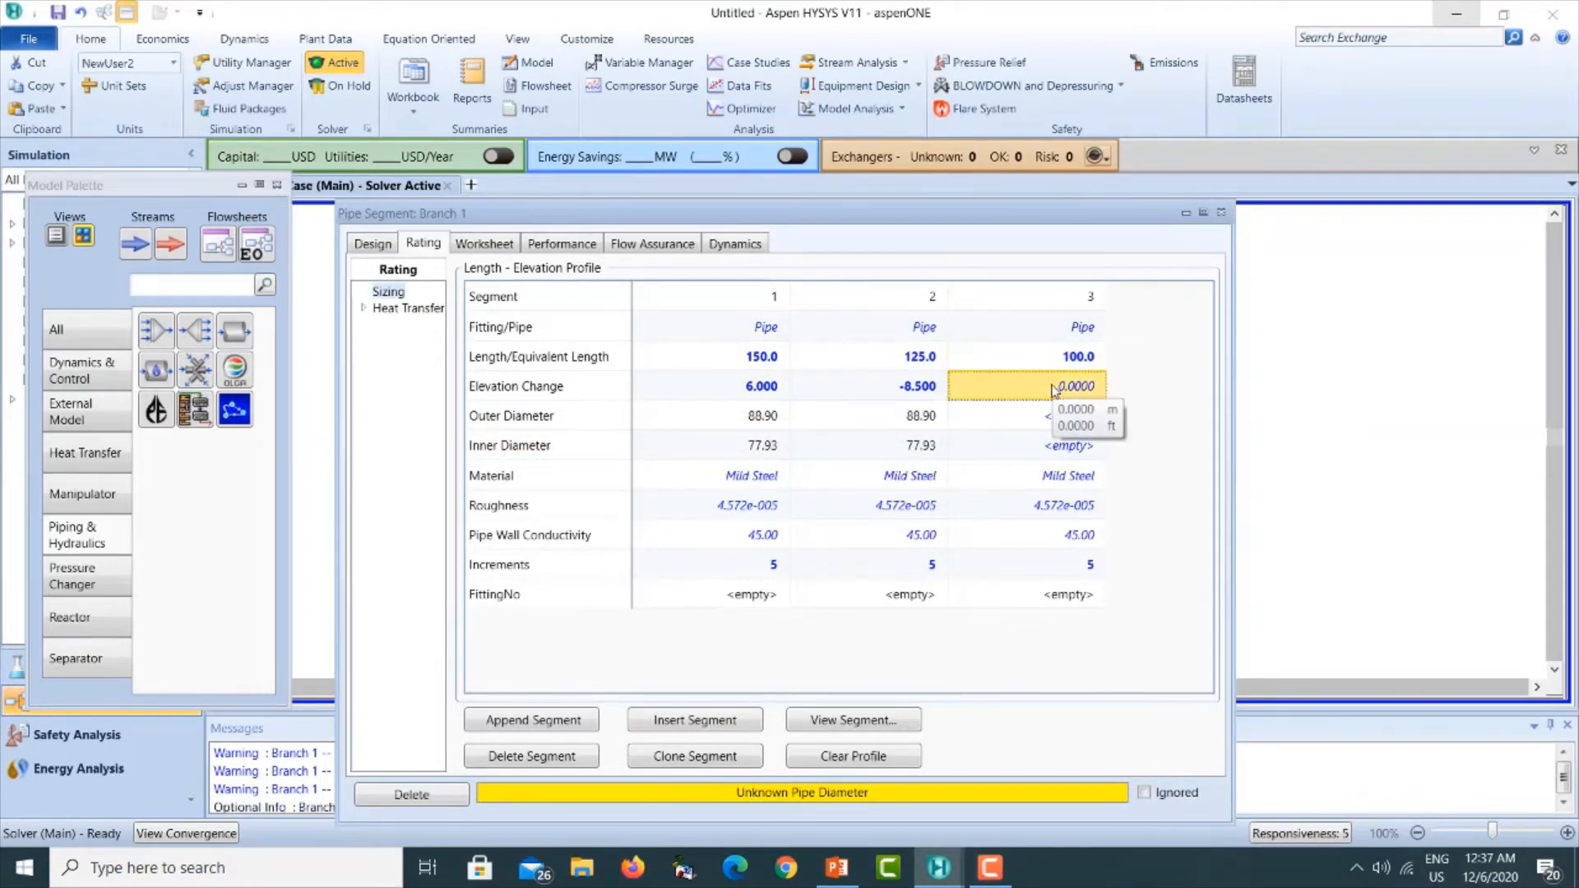
type("0.")
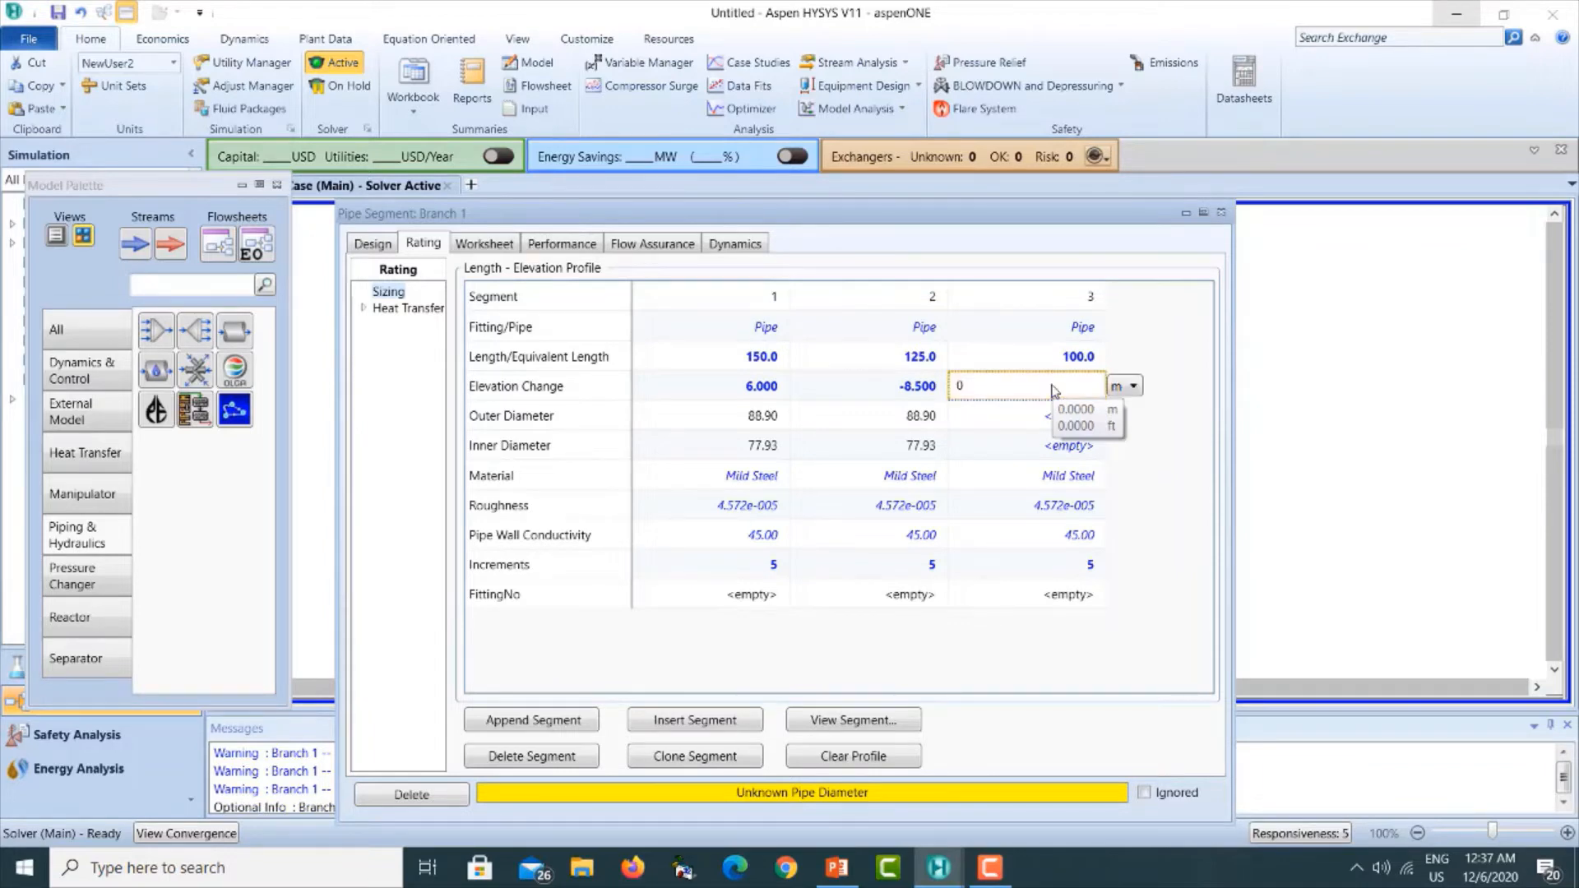
type("5")
key("Return")
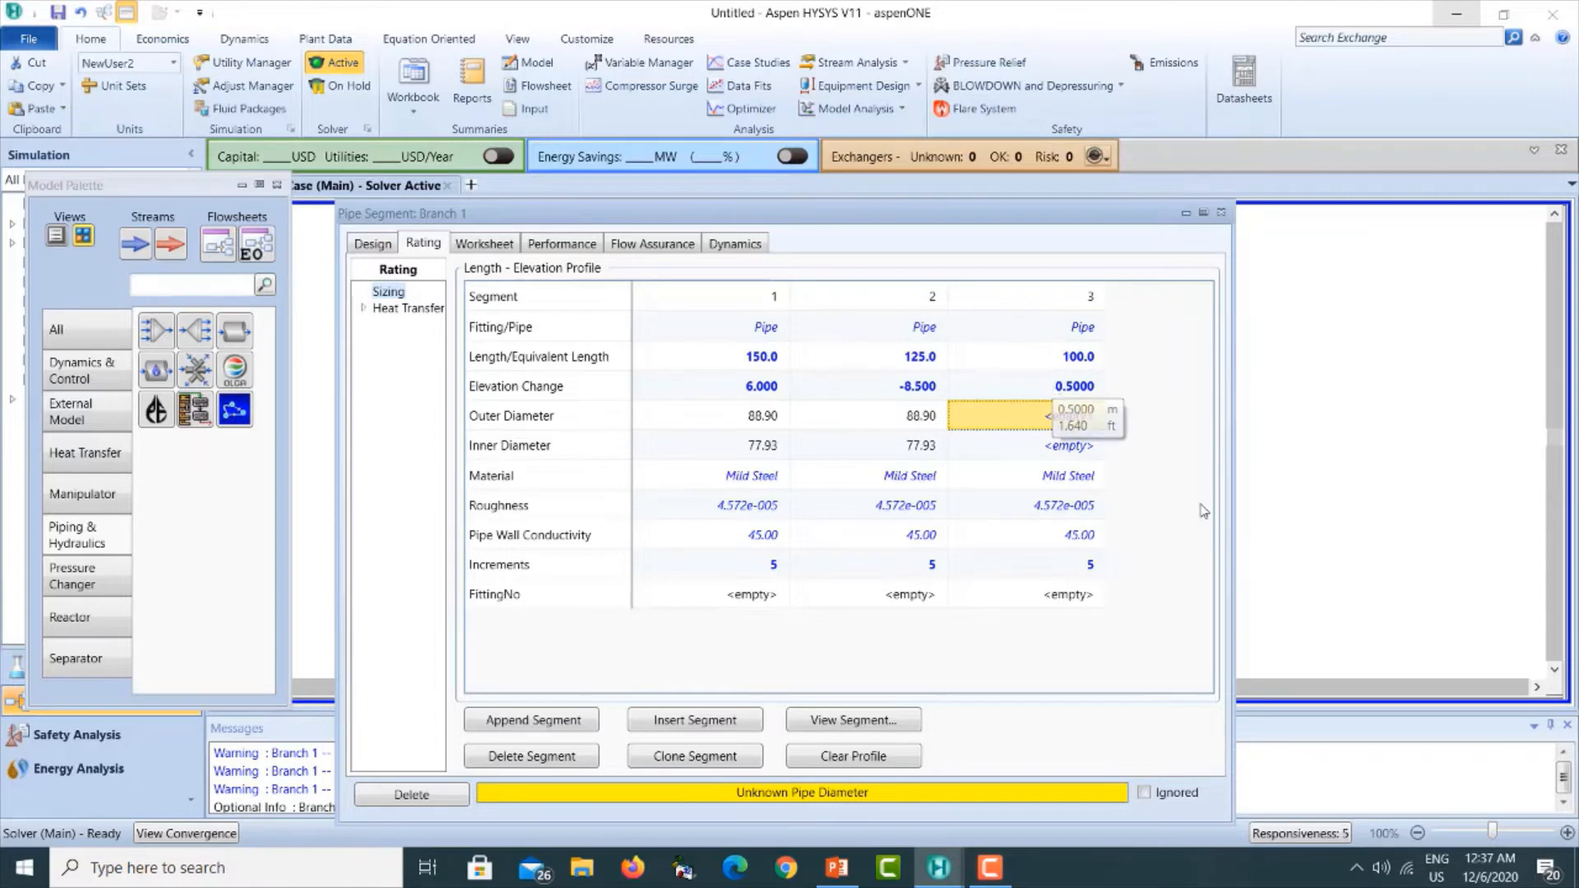
Specify the third segment's pipe as Schedule 40 with an 80 mm nominal diameter.
left_click(845, 722)
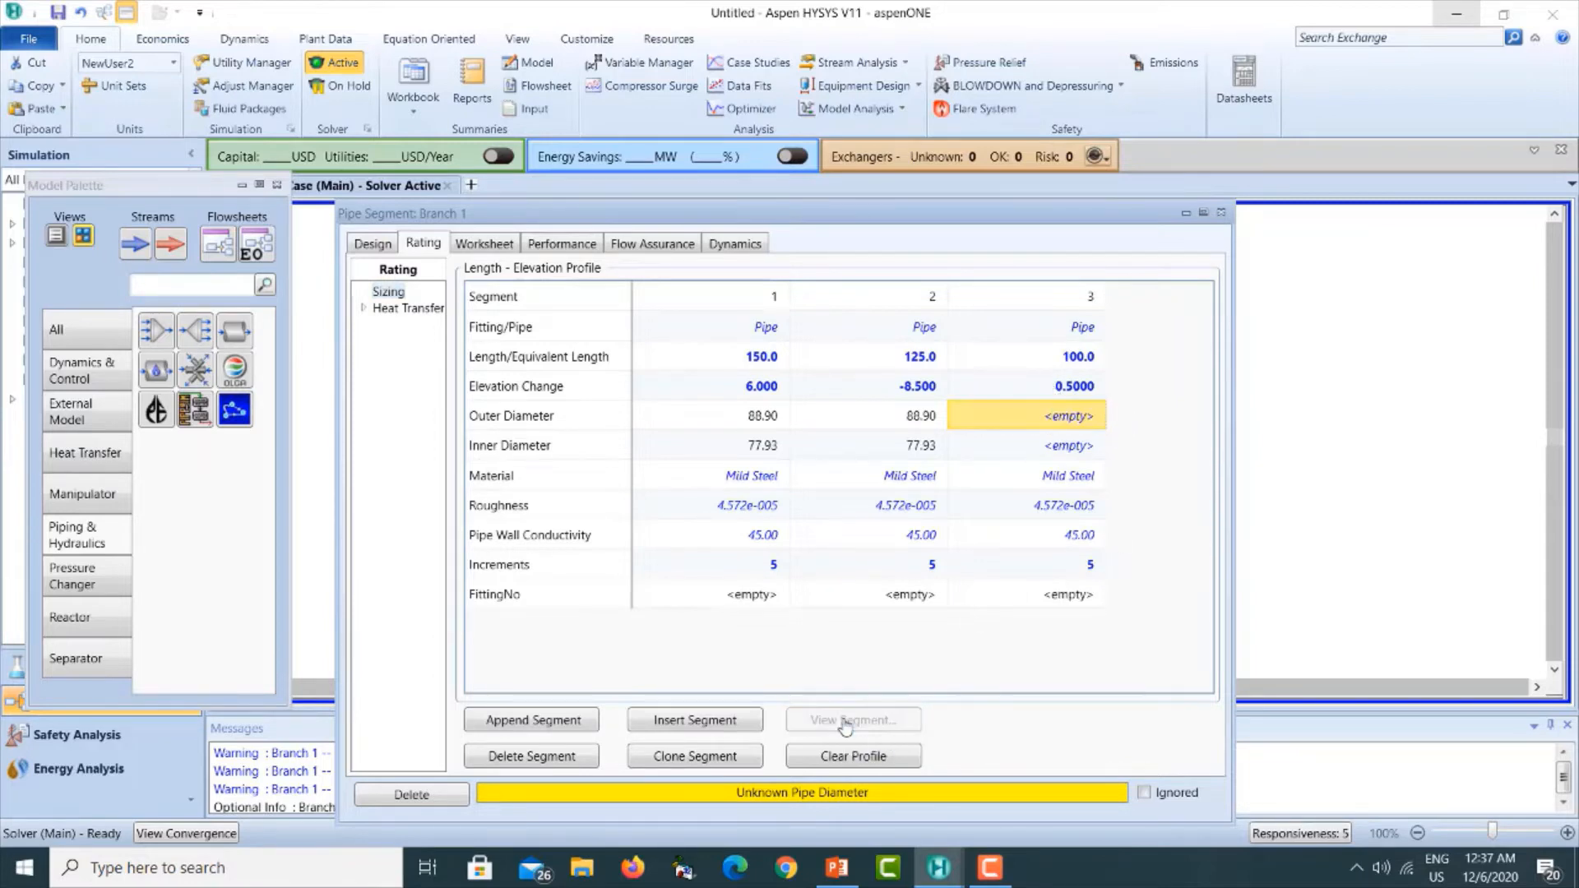
left_click(902, 381)
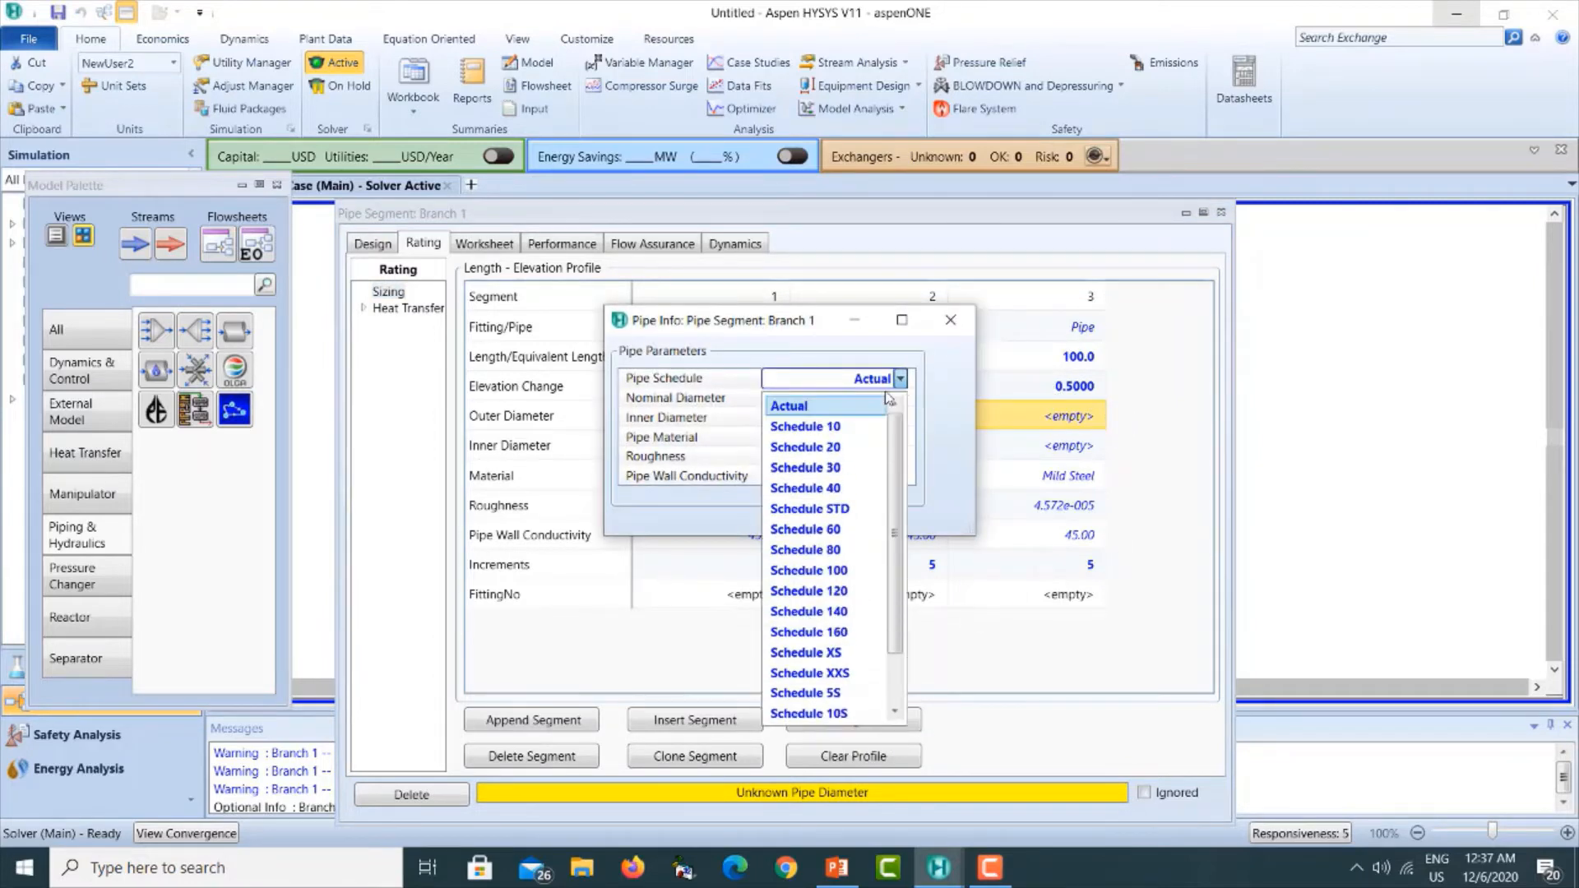
left_click(815, 492)
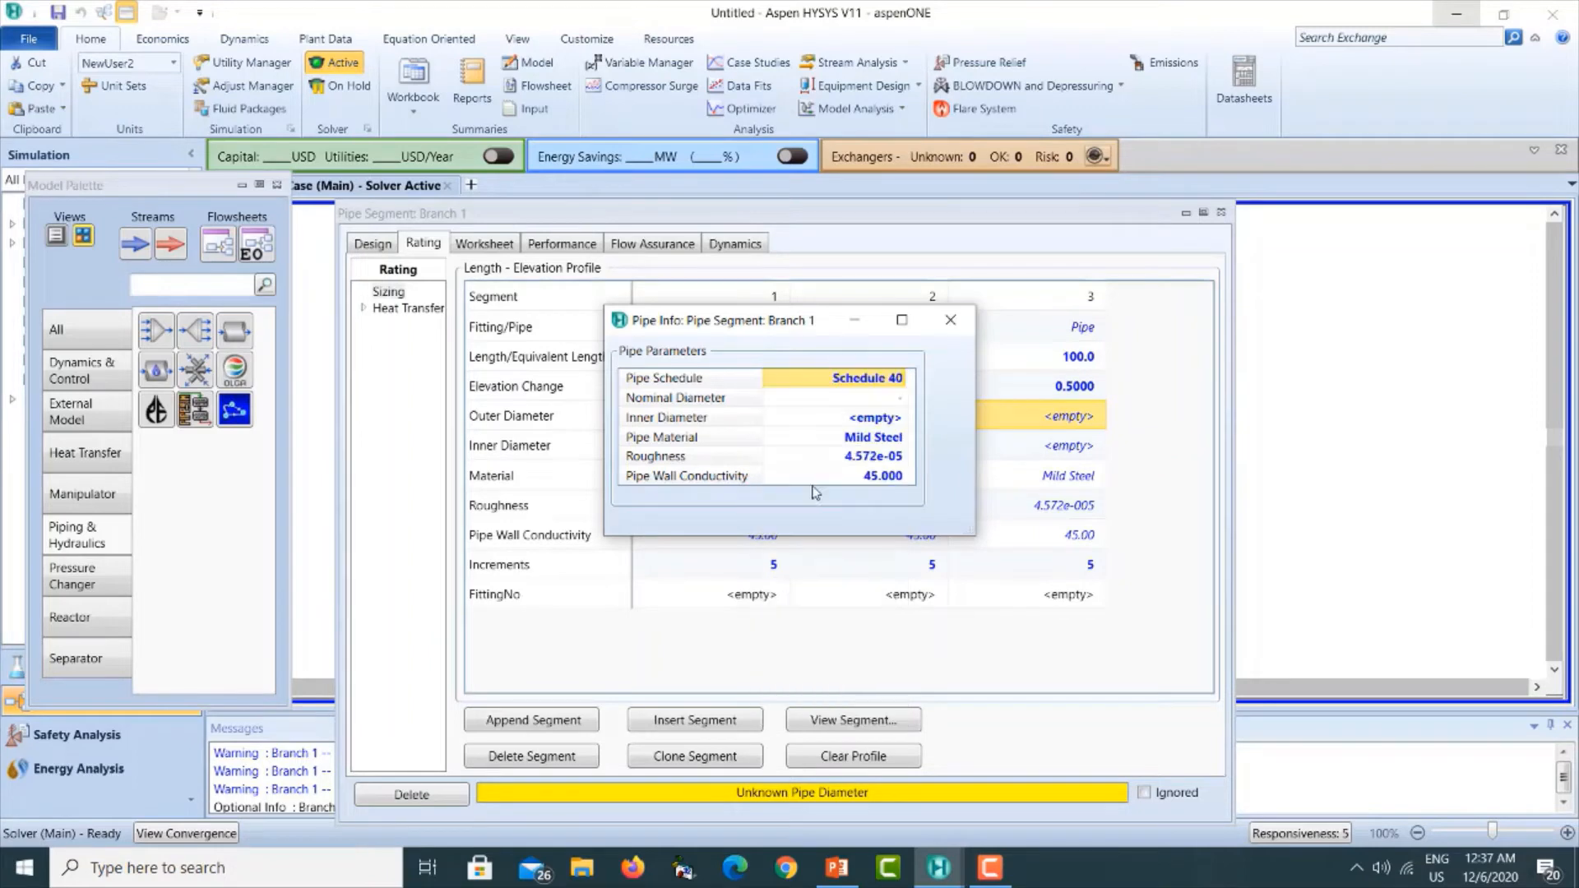
left_click(900, 402)
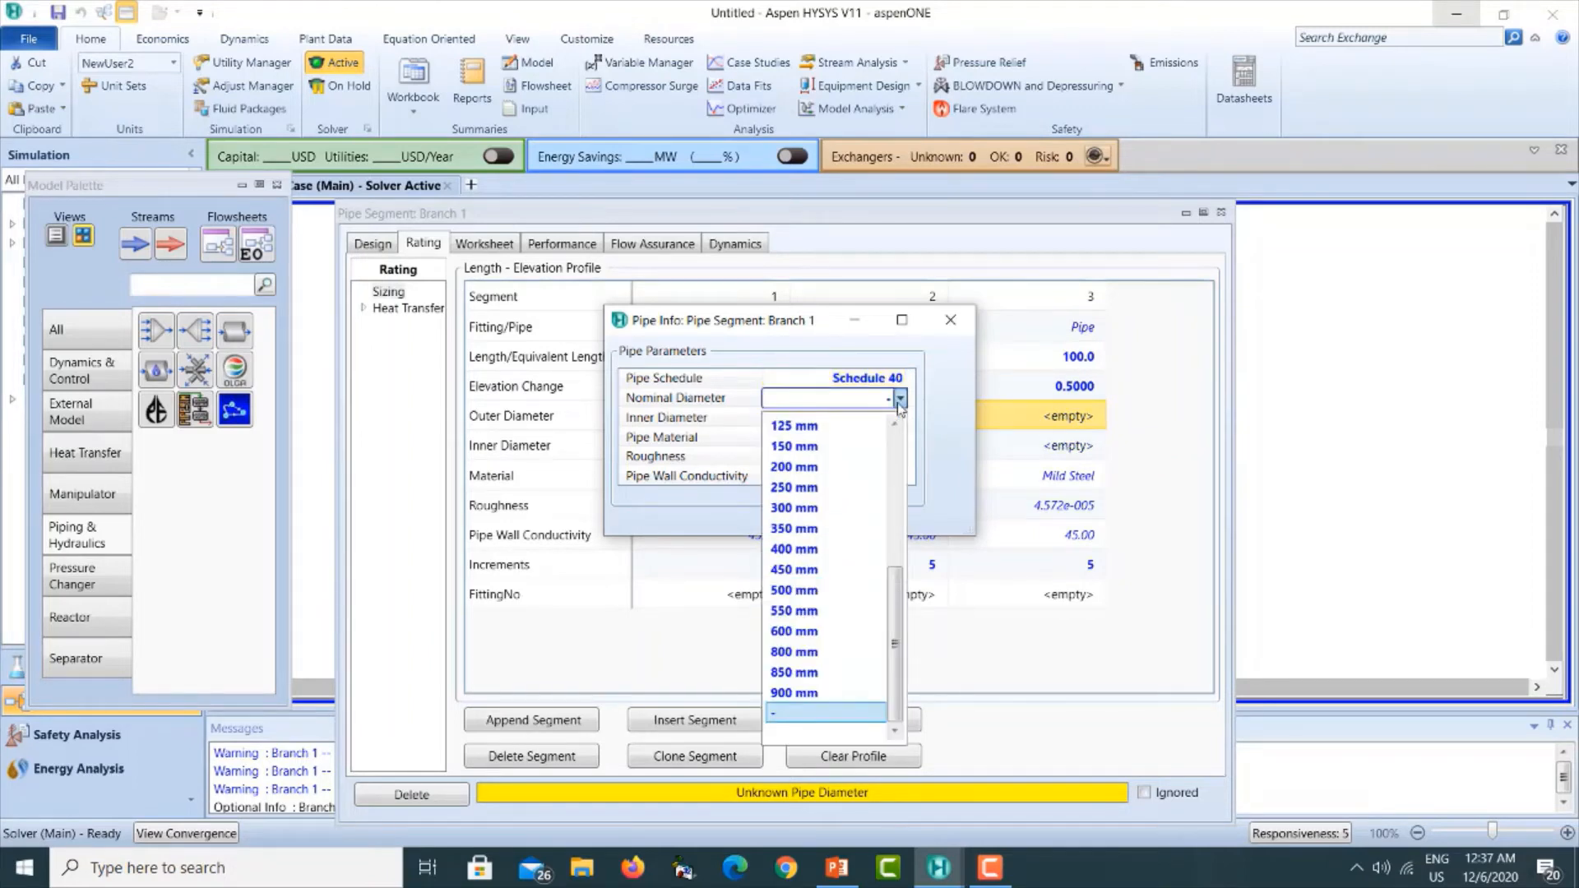
scroll(902, 445, "up", 5)
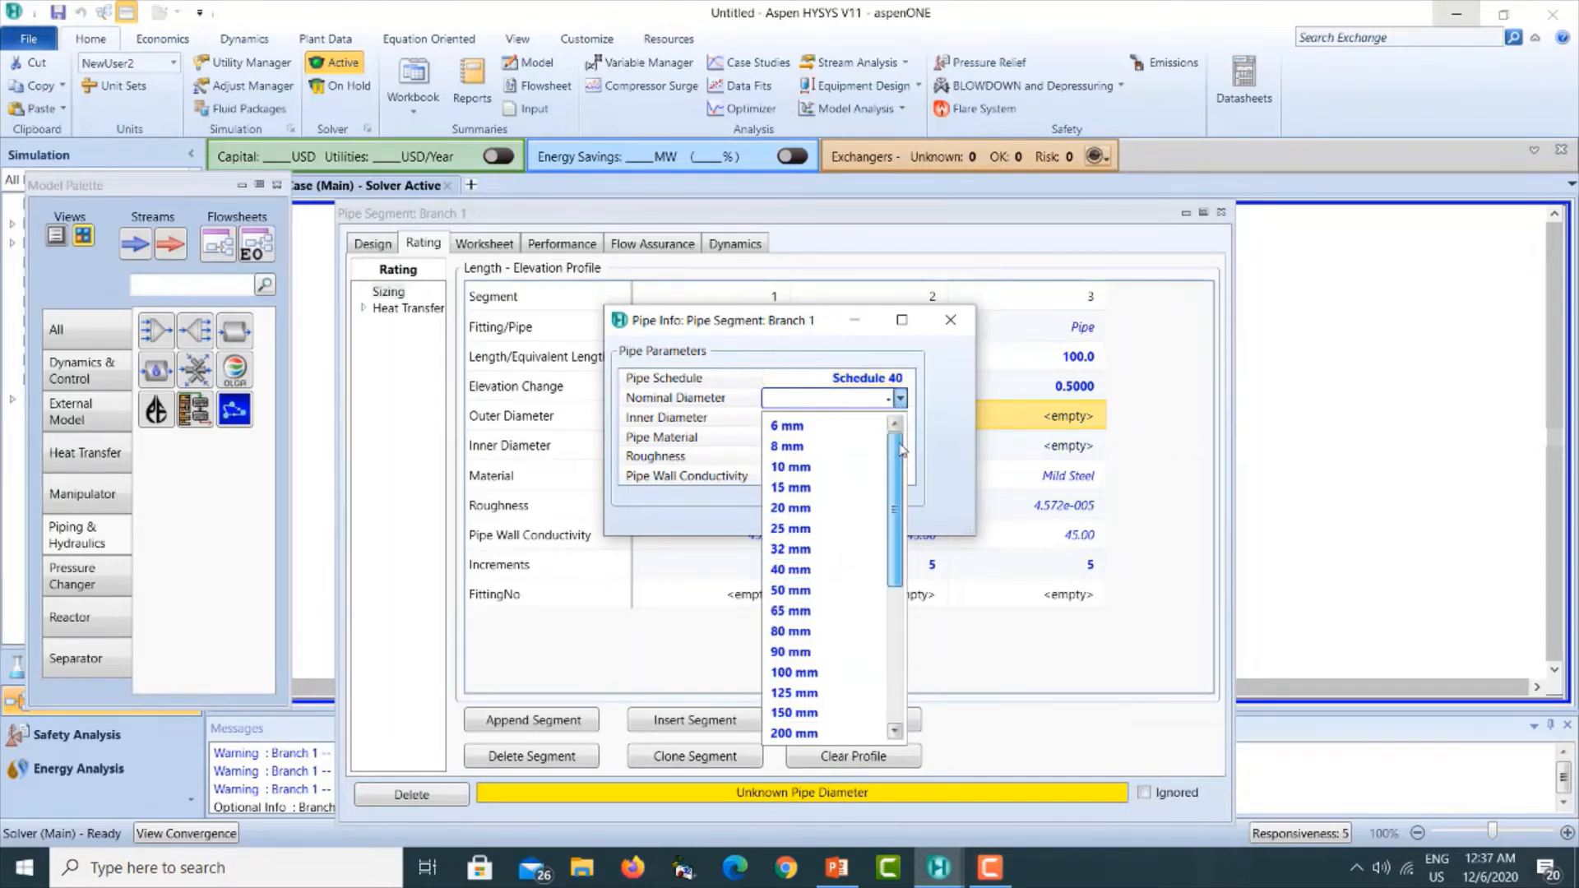
left_click(790, 632)
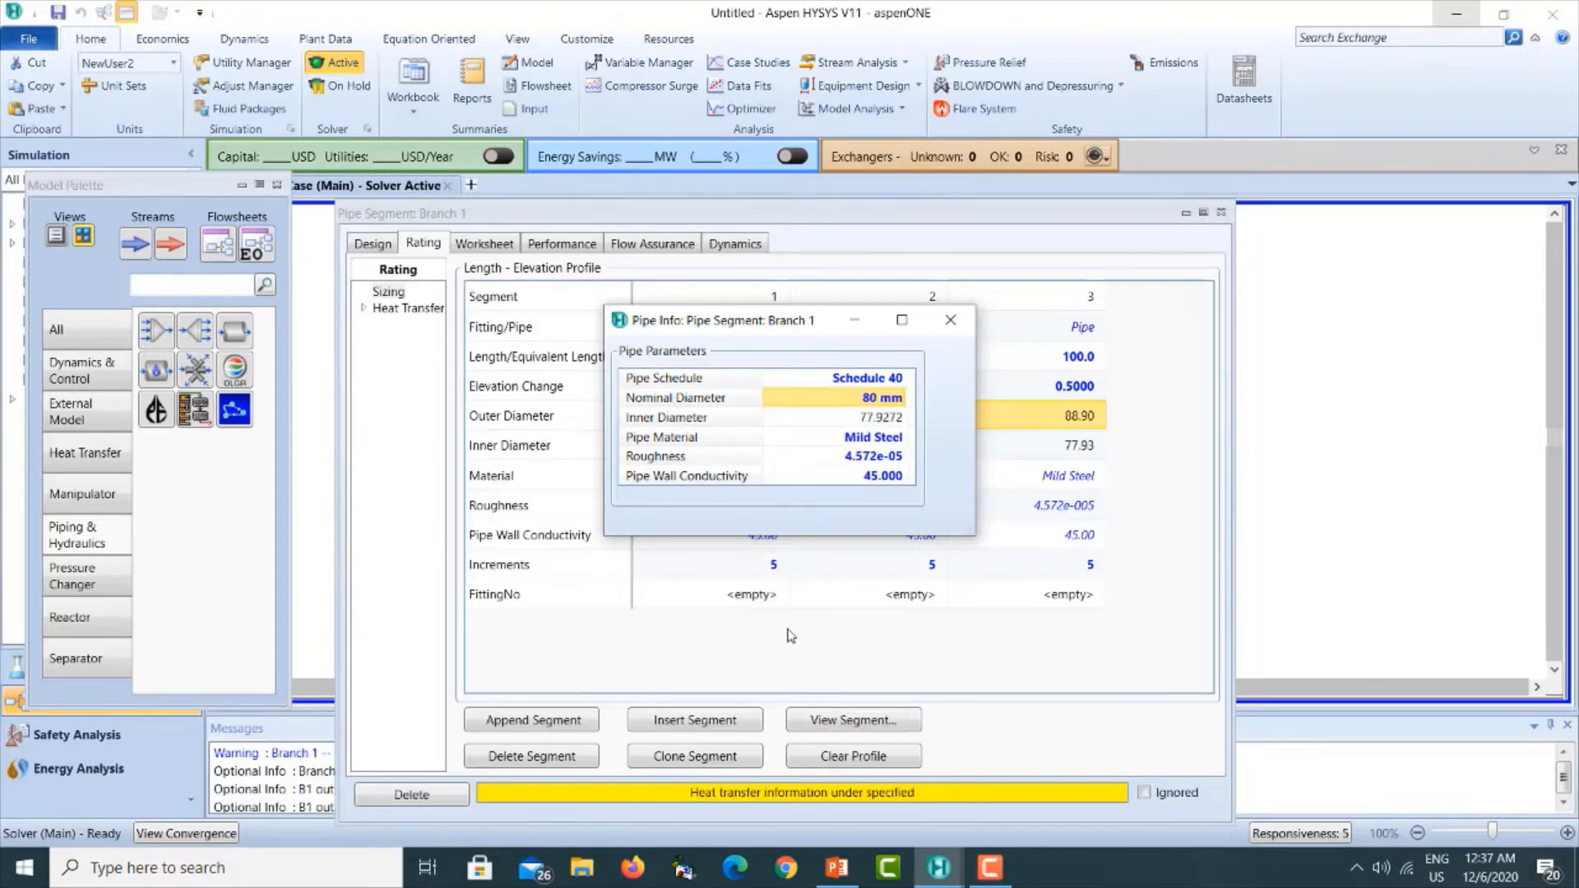
left_click(949, 318)
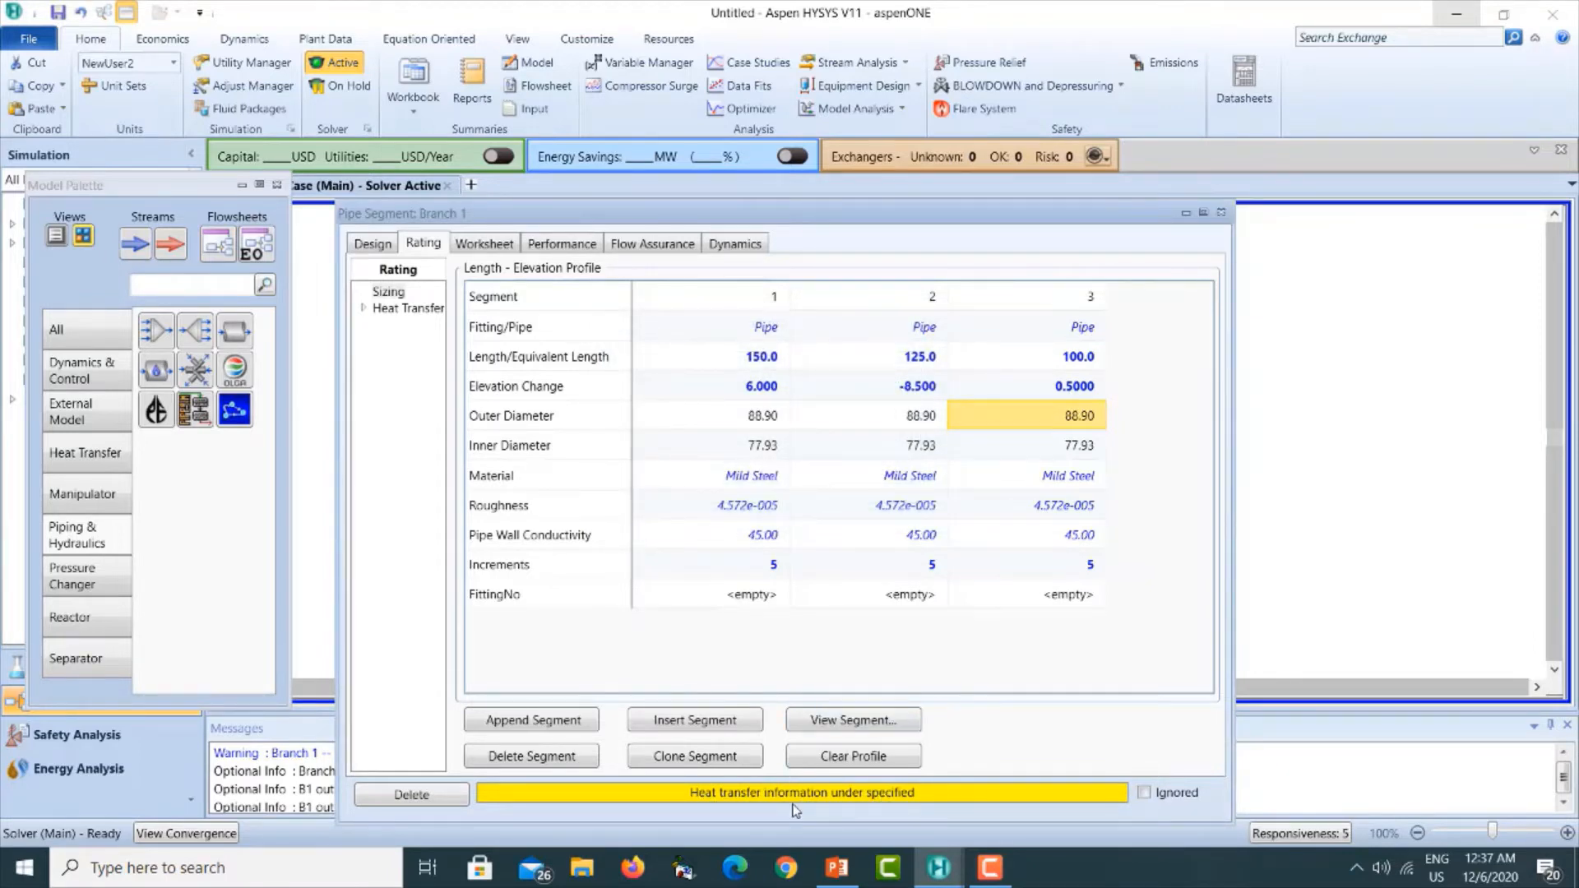
Look up the burial depth, insulation, ambient temperature and heat transfer requirements in the PowerPoint slides, and return to HYSYS.
left_click(851, 875)
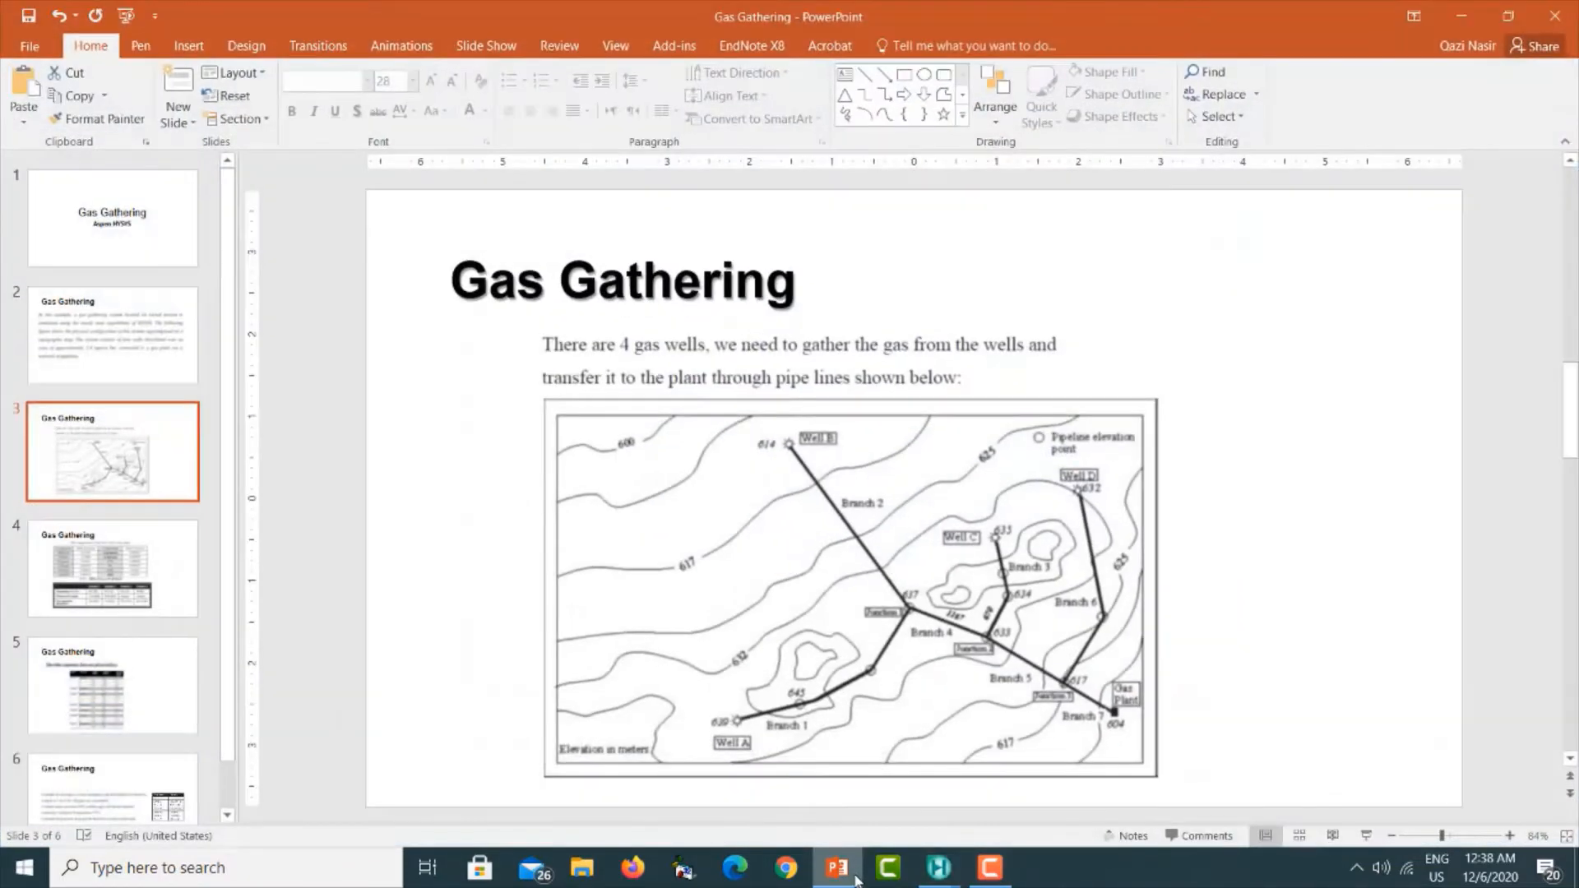
left_click(144, 687)
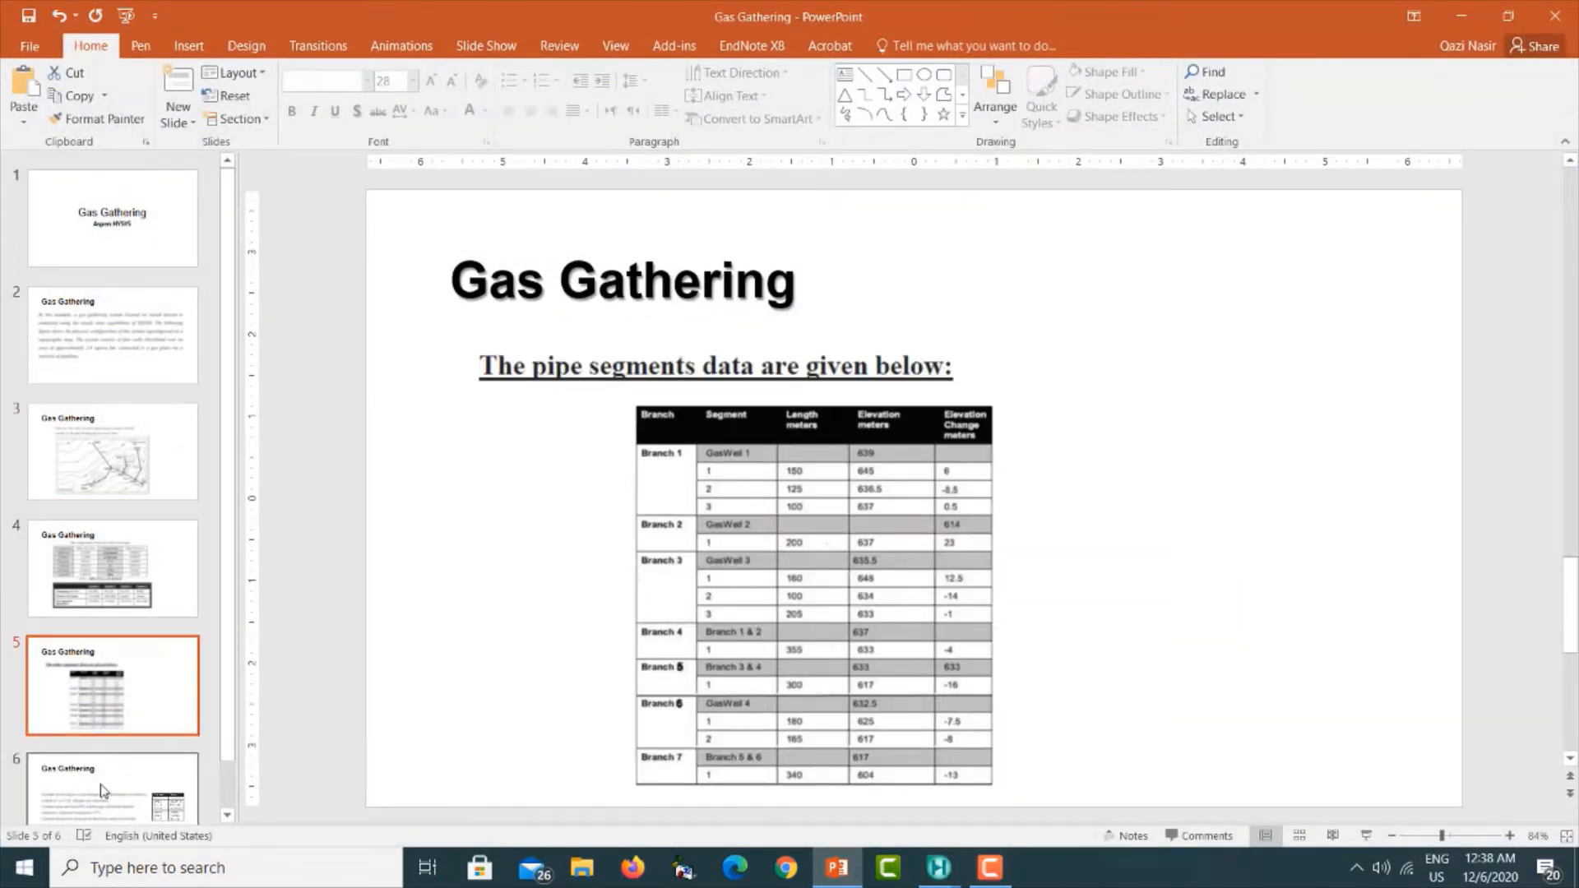
left_click(103, 791)
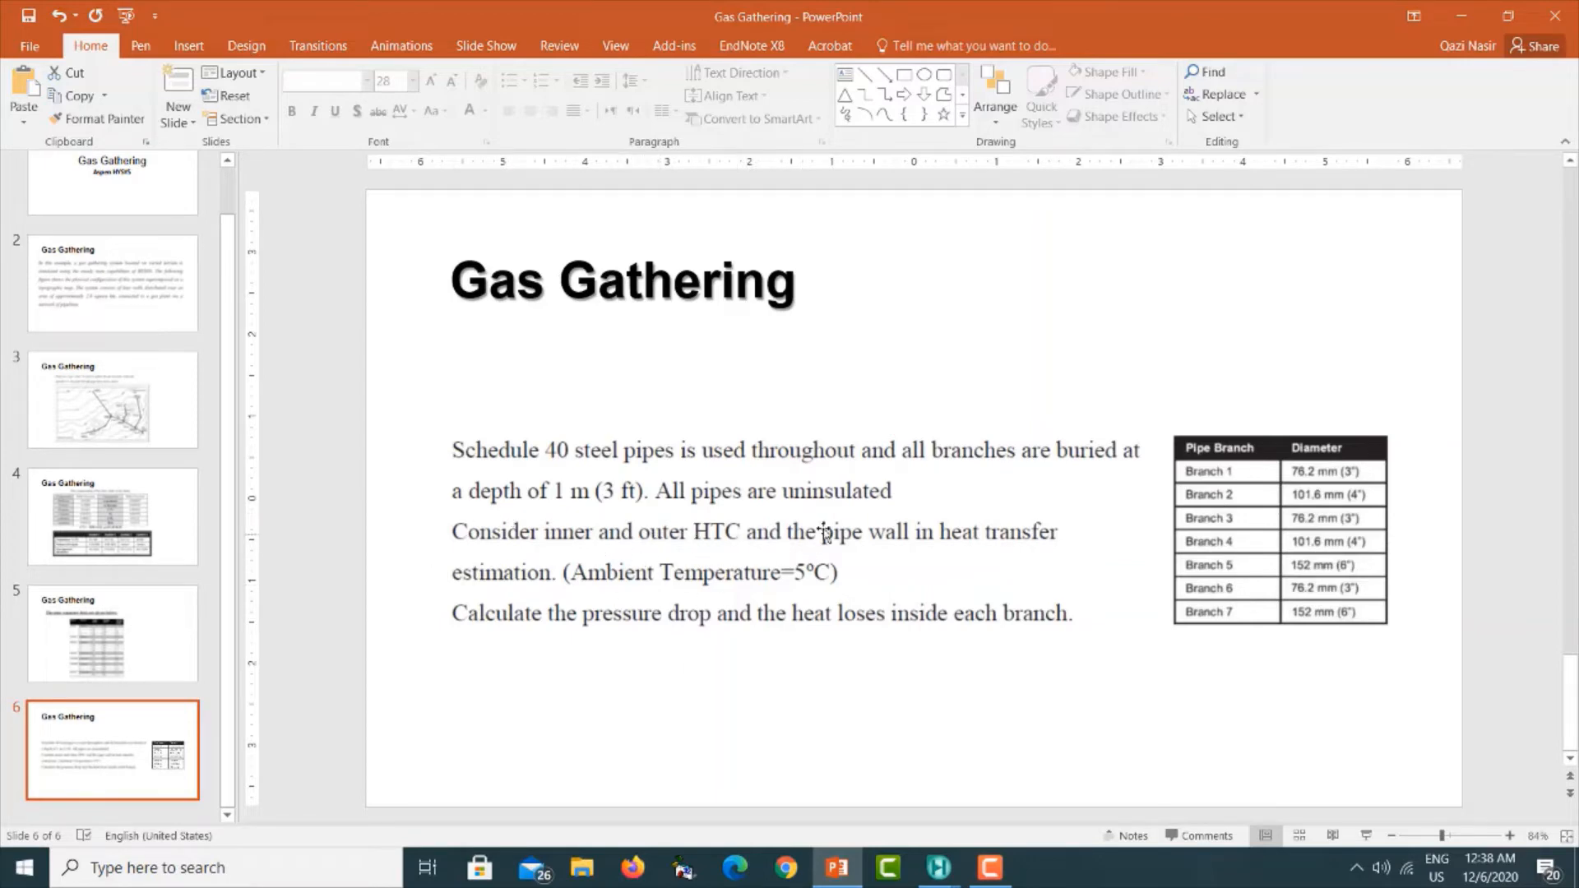
left_click(1462, 15)
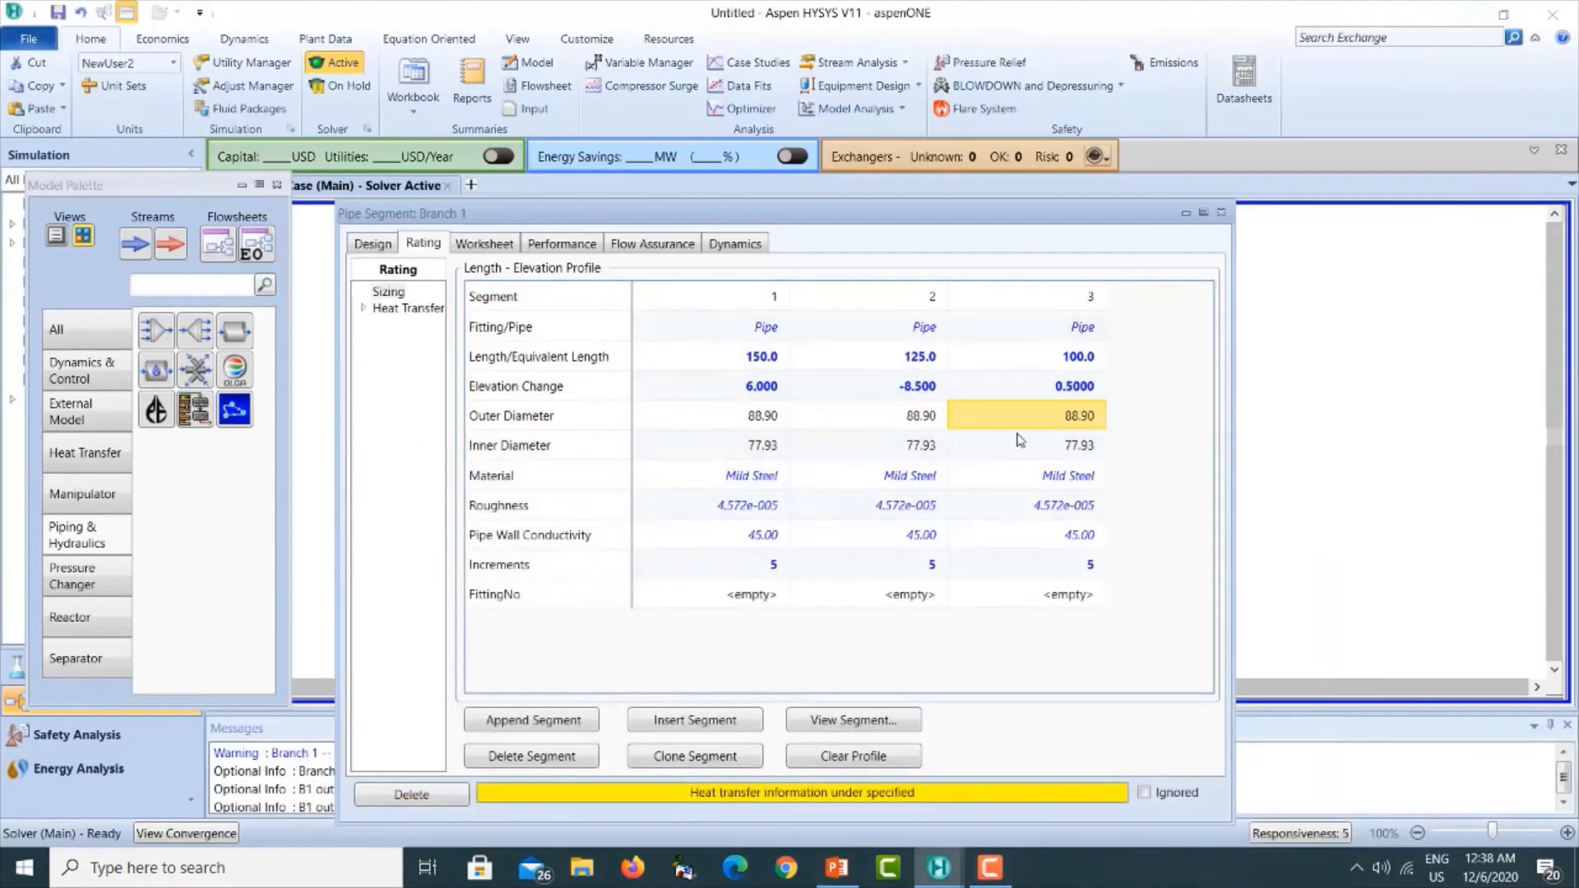
left_click(390, 313)
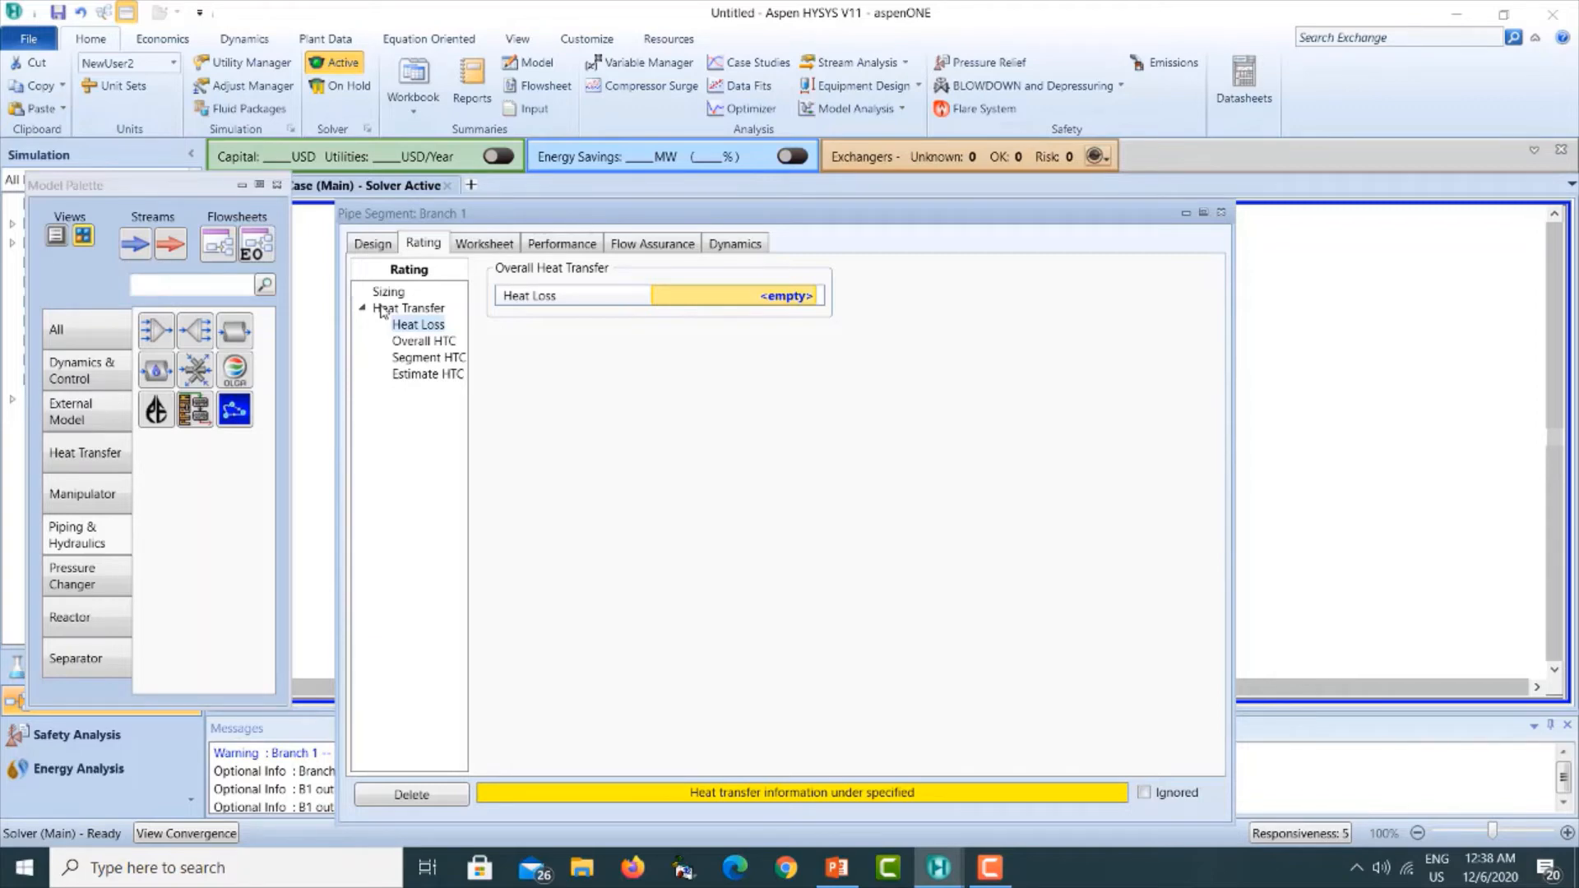
left_click(423, 342)
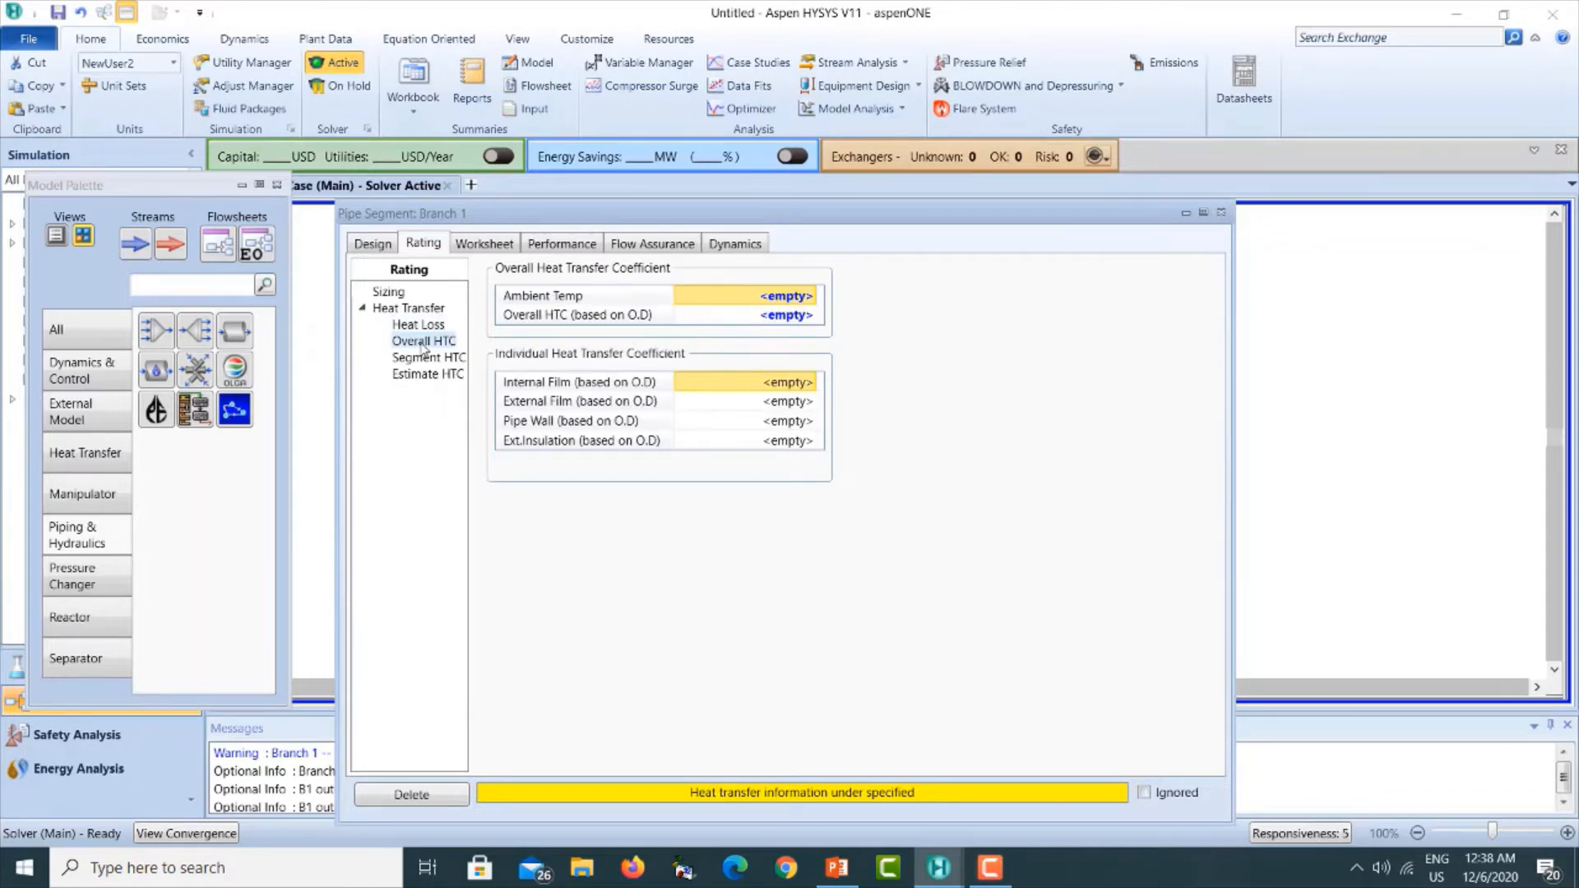
left_click(373, 244)
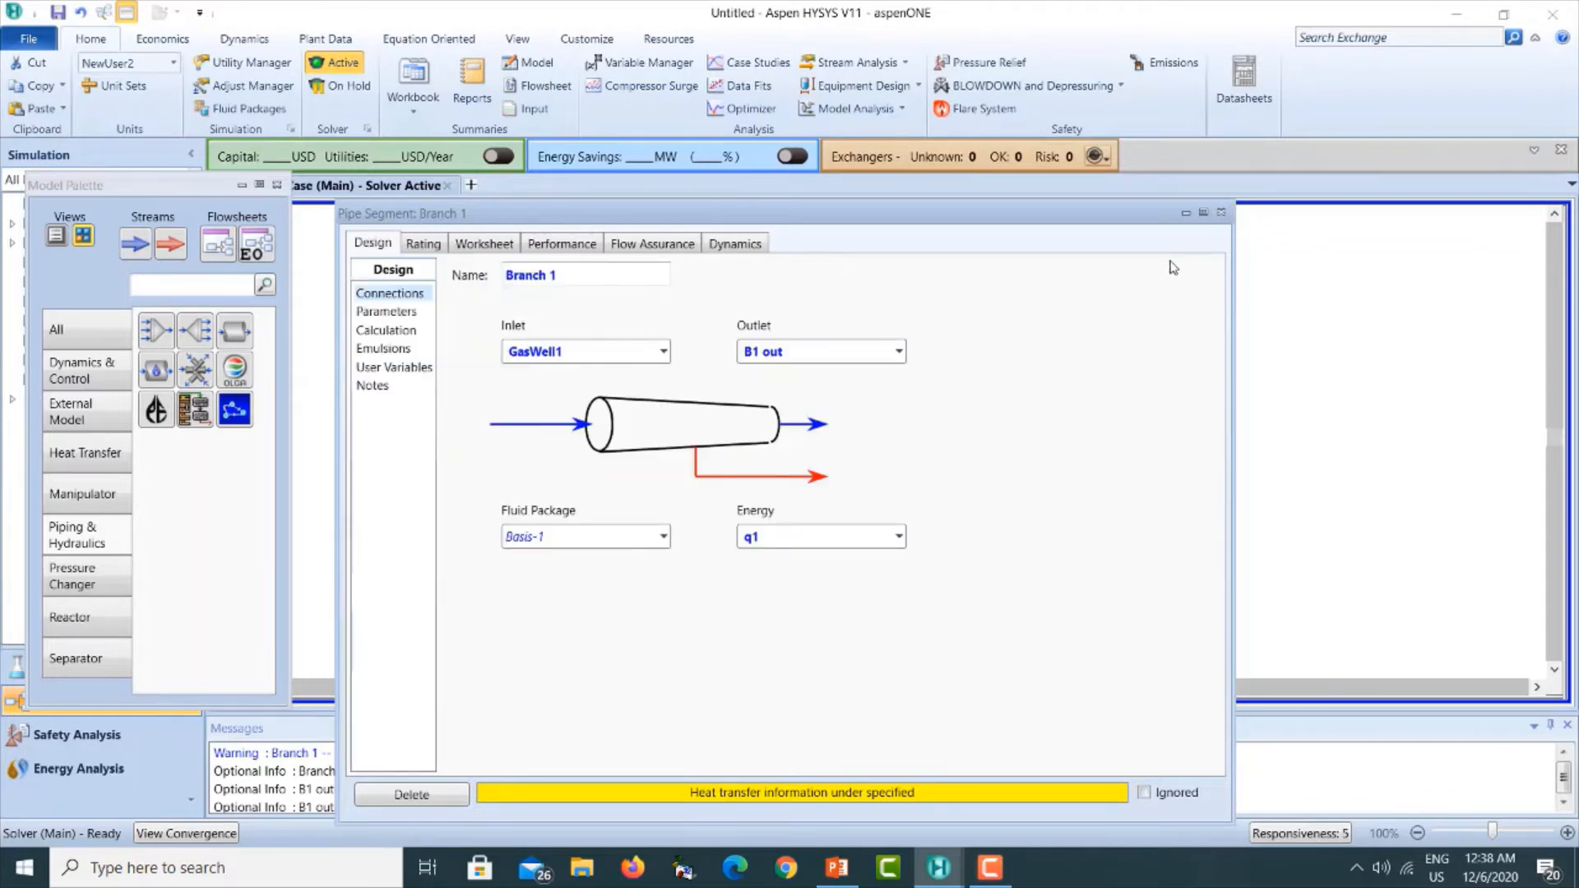
left_click(1222, 212)
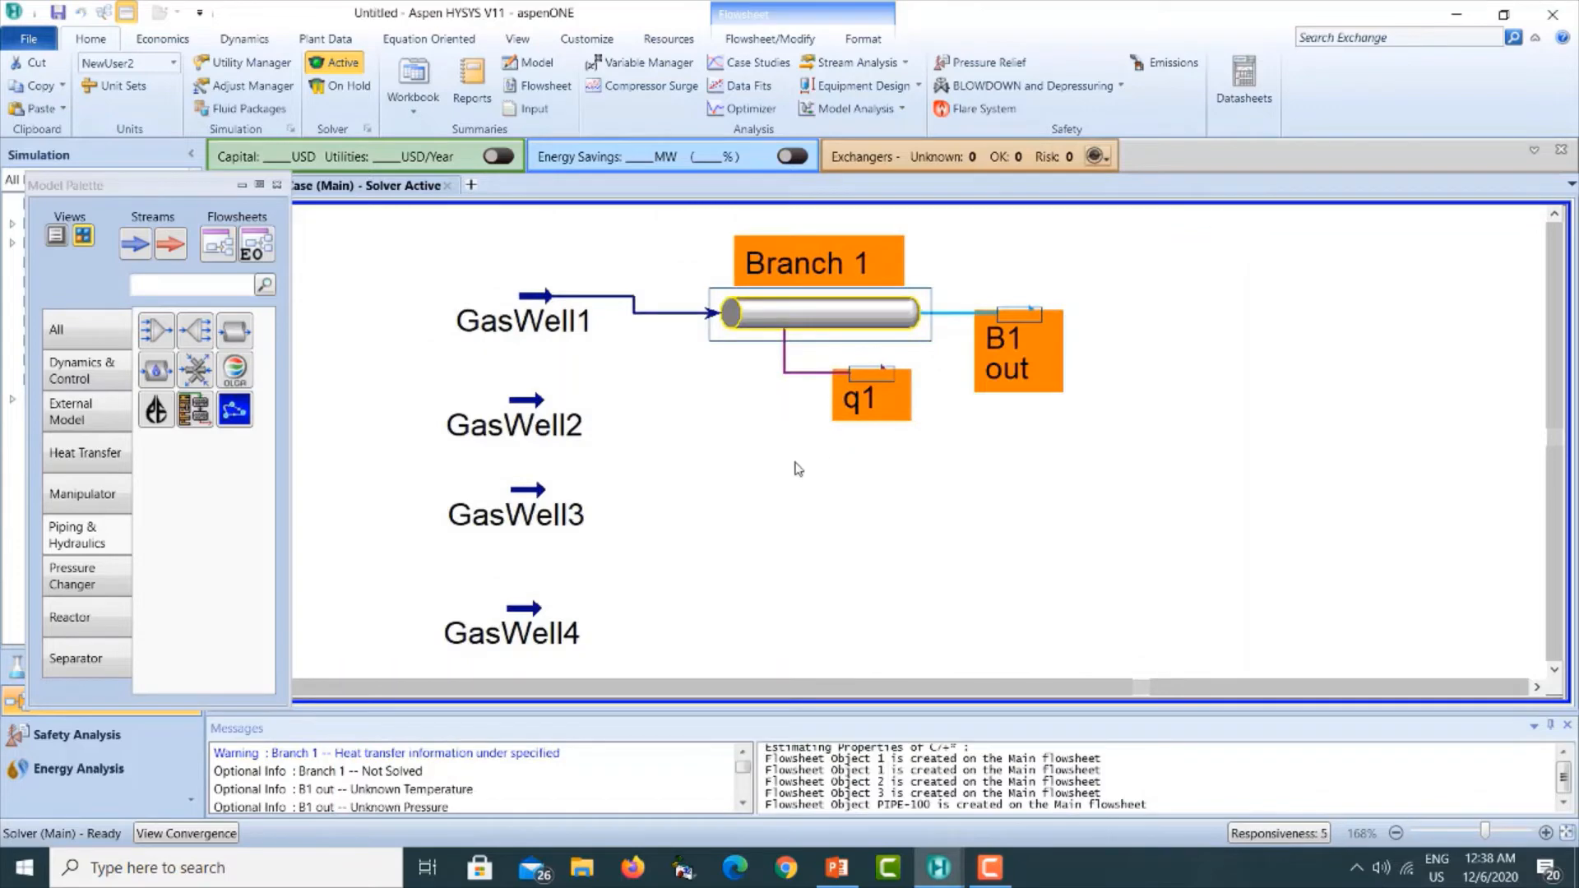
Reopen Branch 1 and set the ambient temperature for its heat transfer coefficient estimation to 5 °C.
double_click(765, 313)
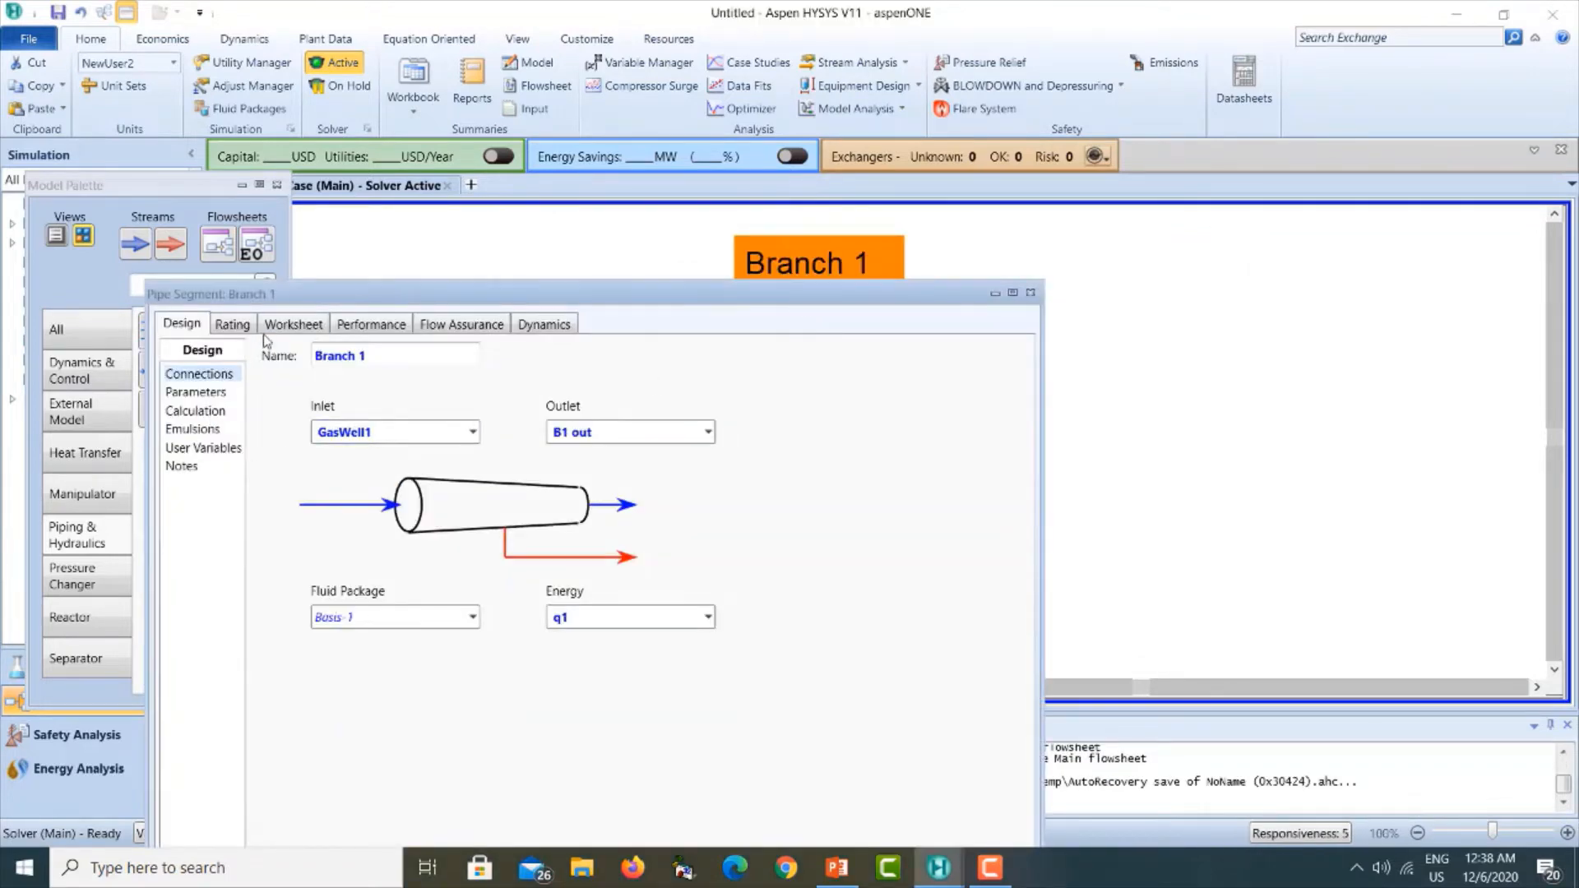
left_click(232, 325)
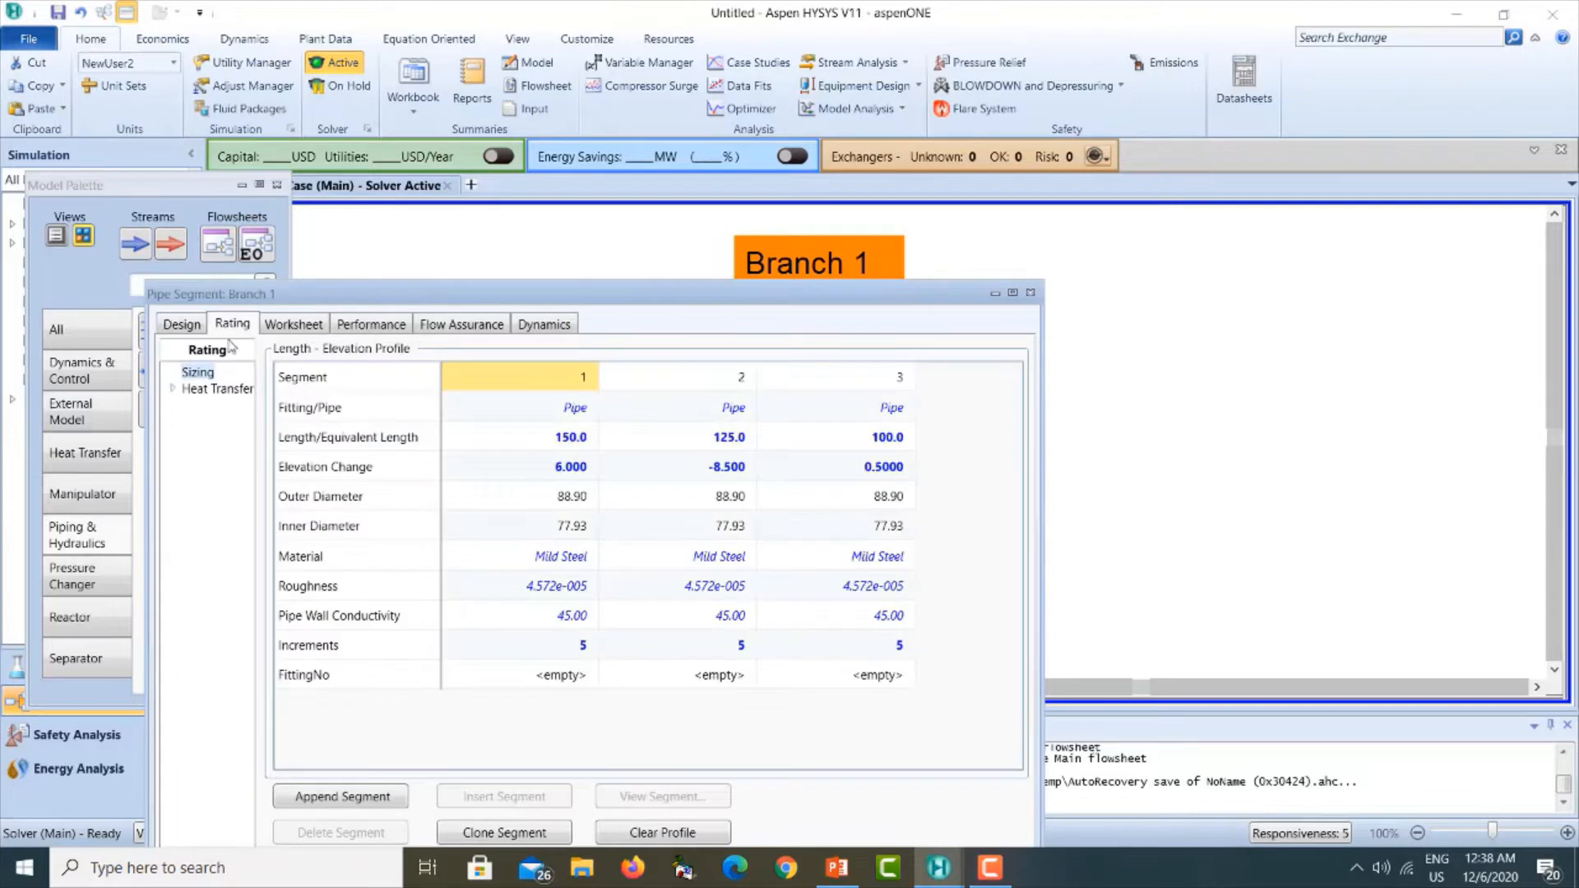
left_click(174, 391)
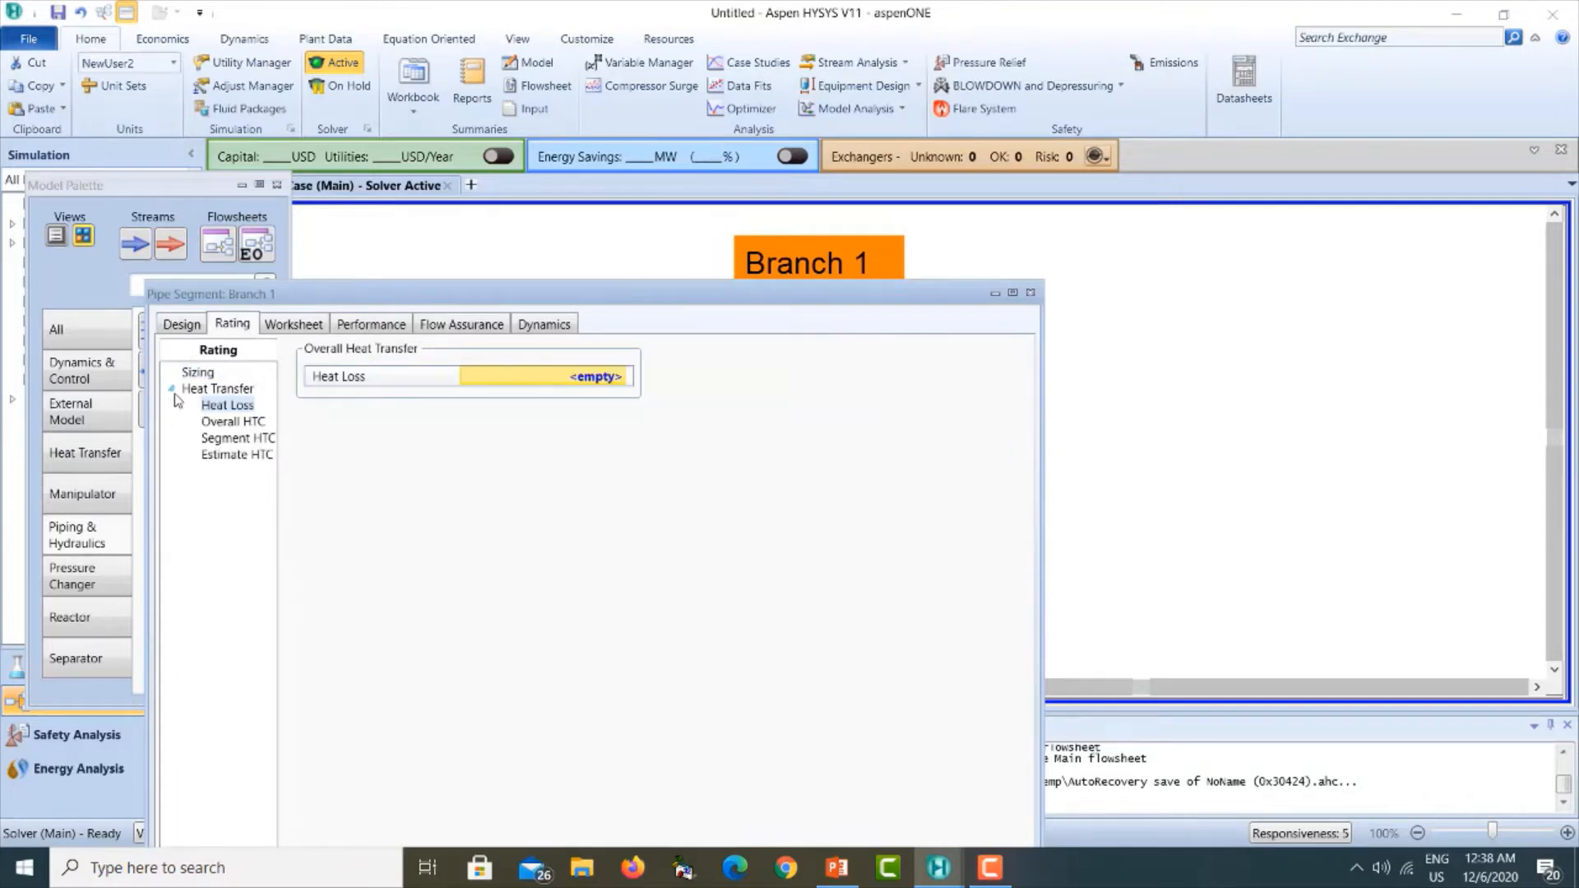
left_click(227, 424)
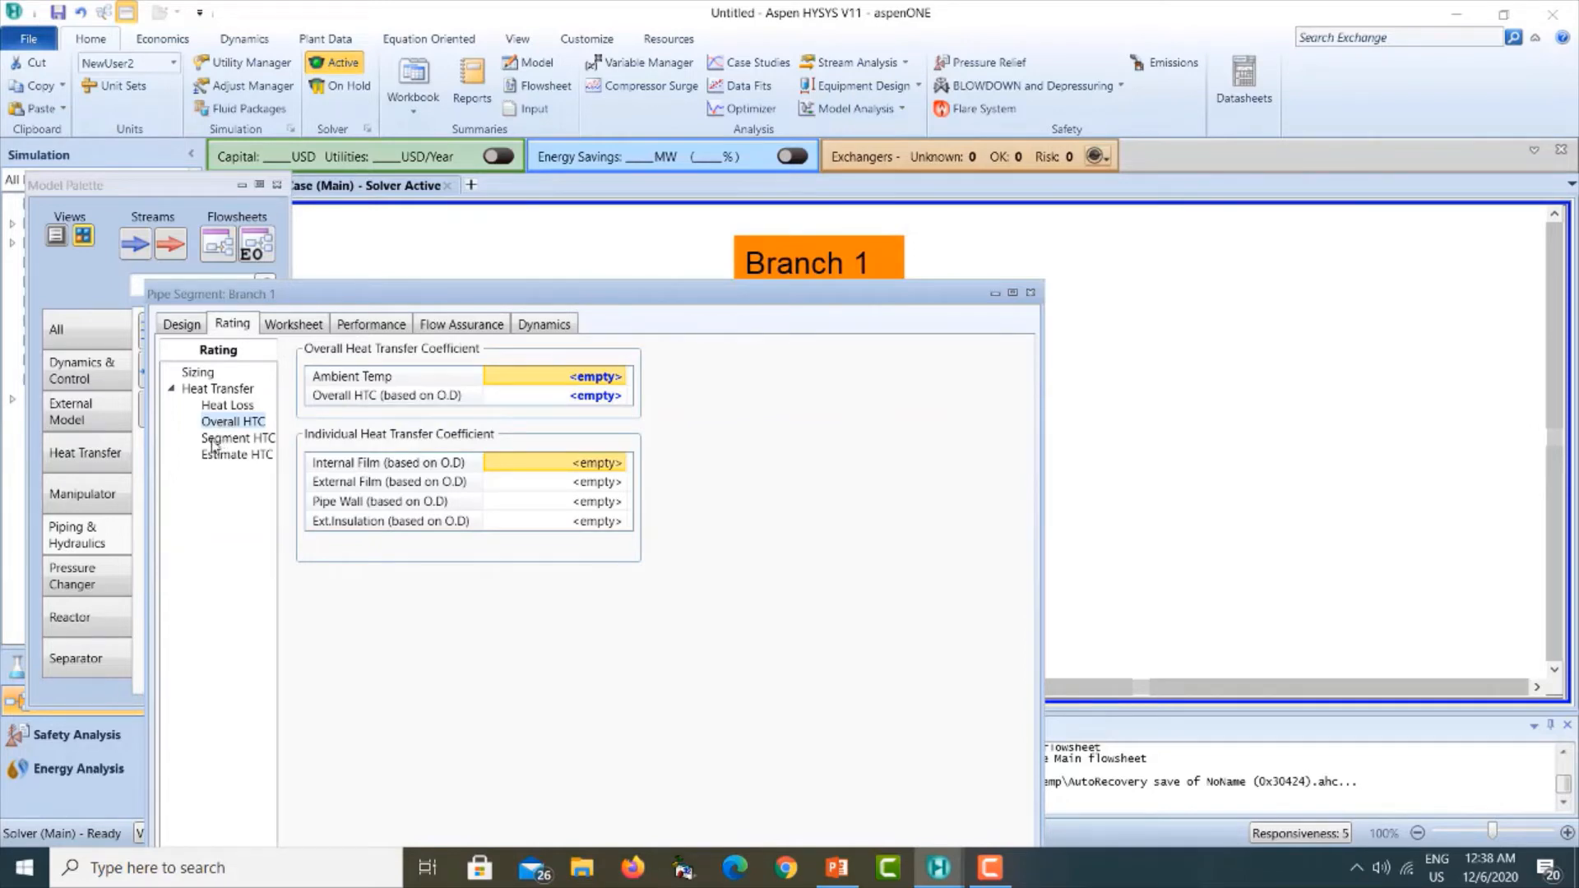
left_click(214, 442)
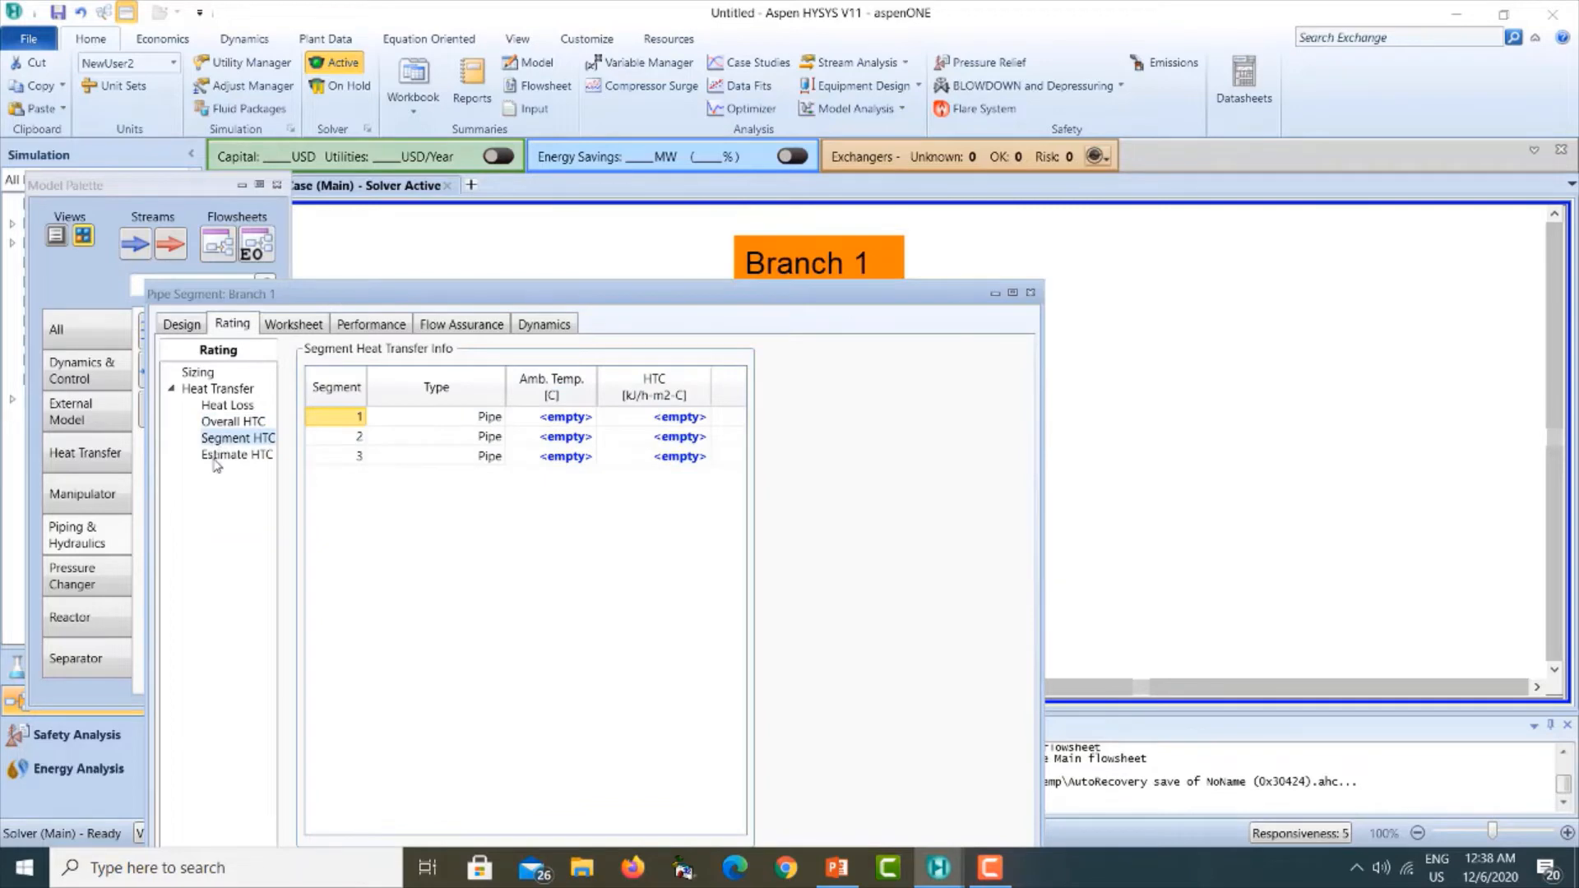
left_click(238, 458)
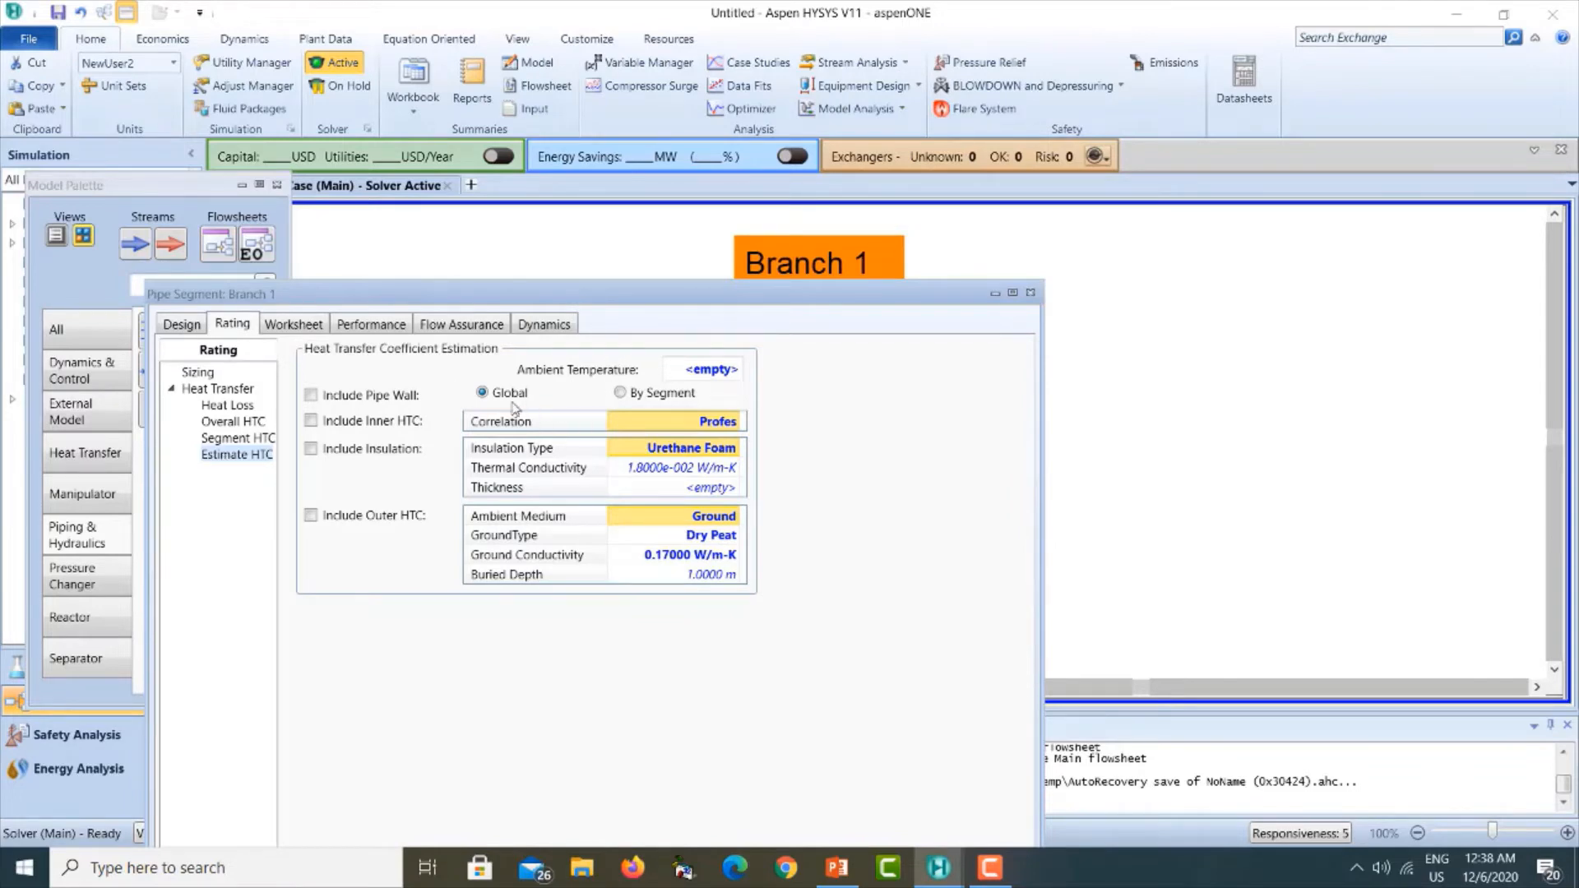
left_click(679, 370)
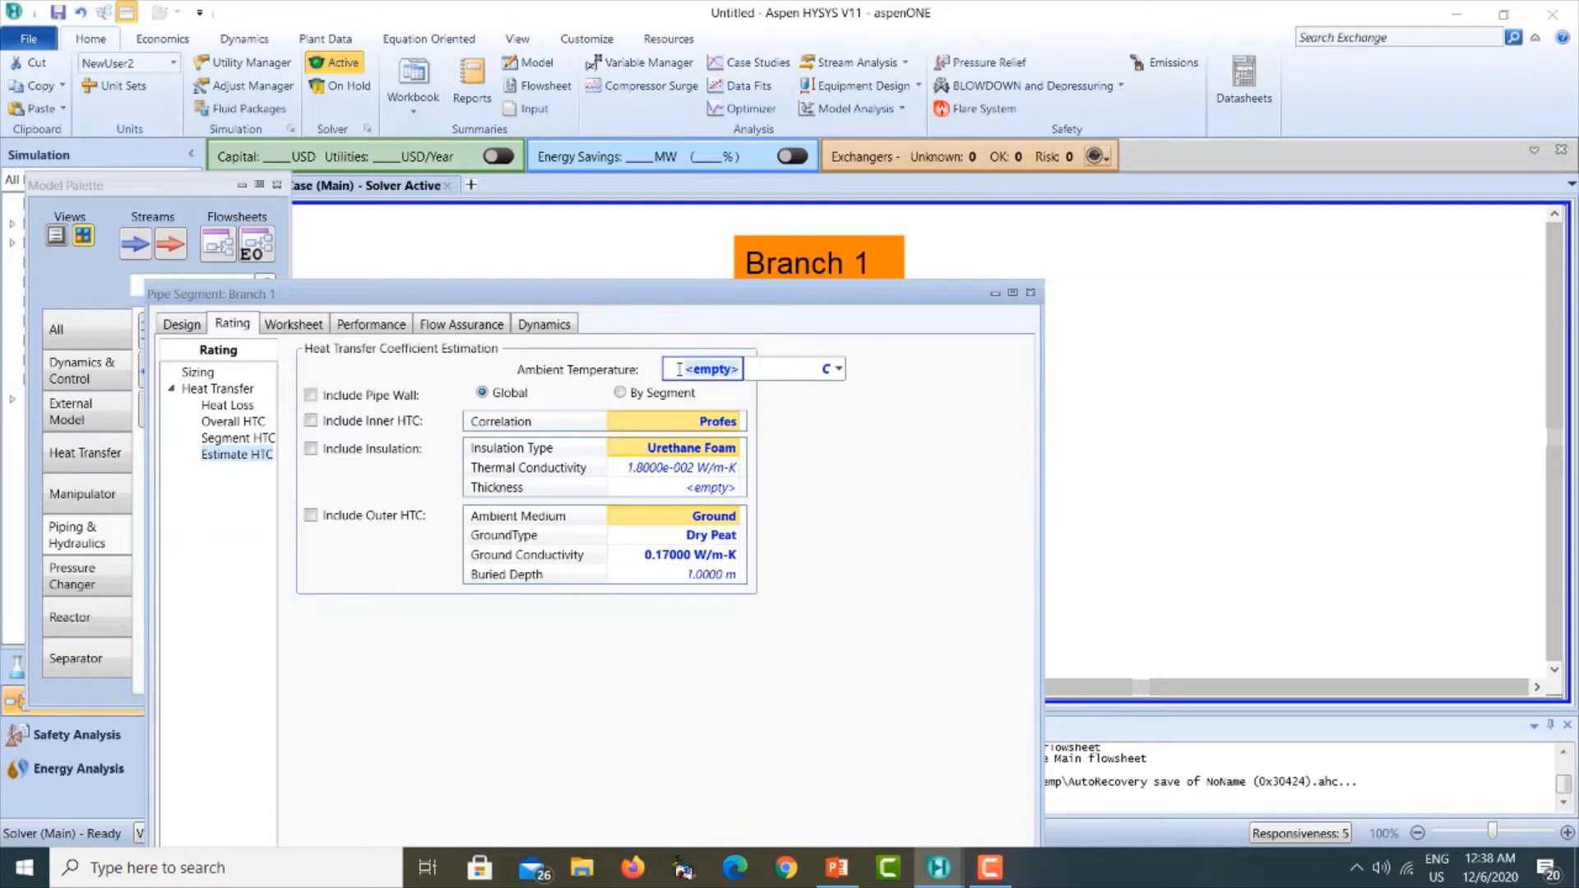
type("5")
key("Return")
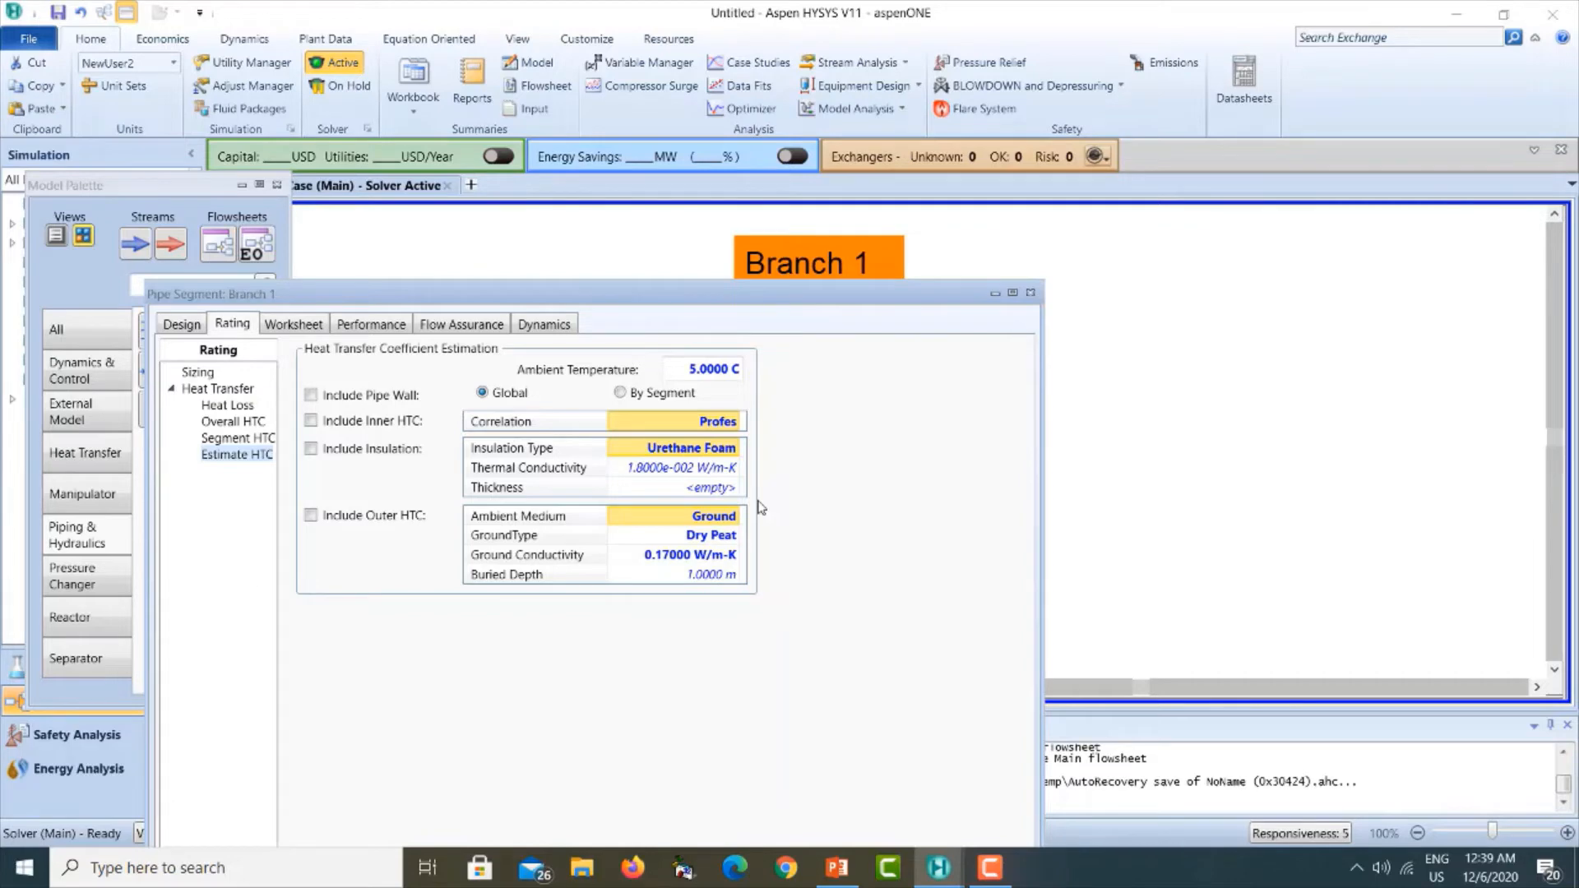
Include the pipe wall, inner HTC and outer HTC in Branch 1's estimation, checking the requirements in PowerPoint, and close the pipe segment.
left_click(311, 397)
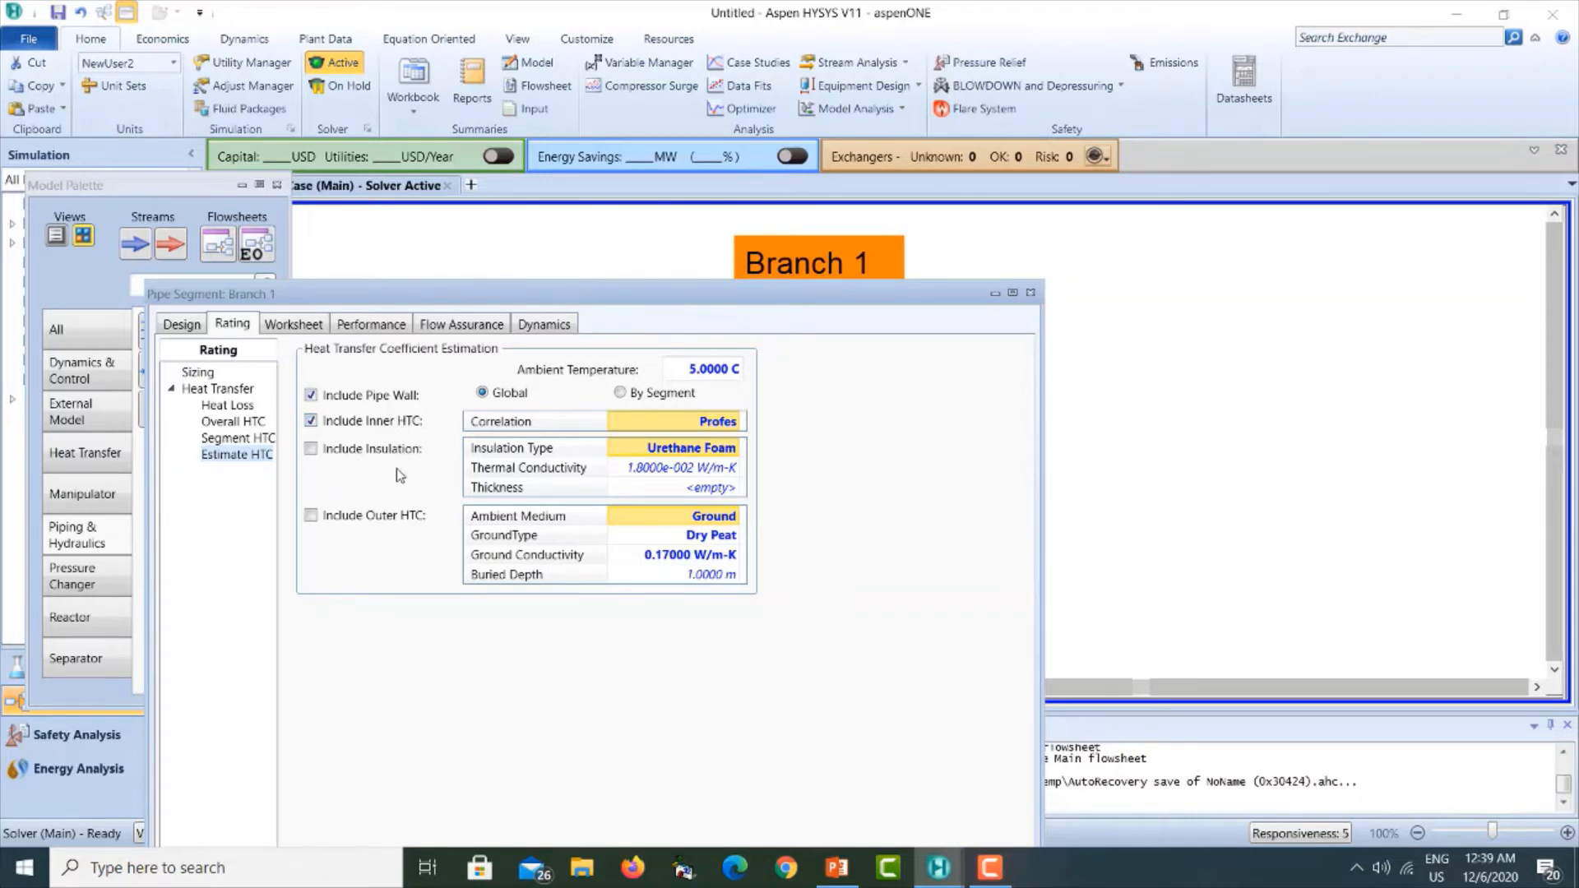
left_click(838, 868)
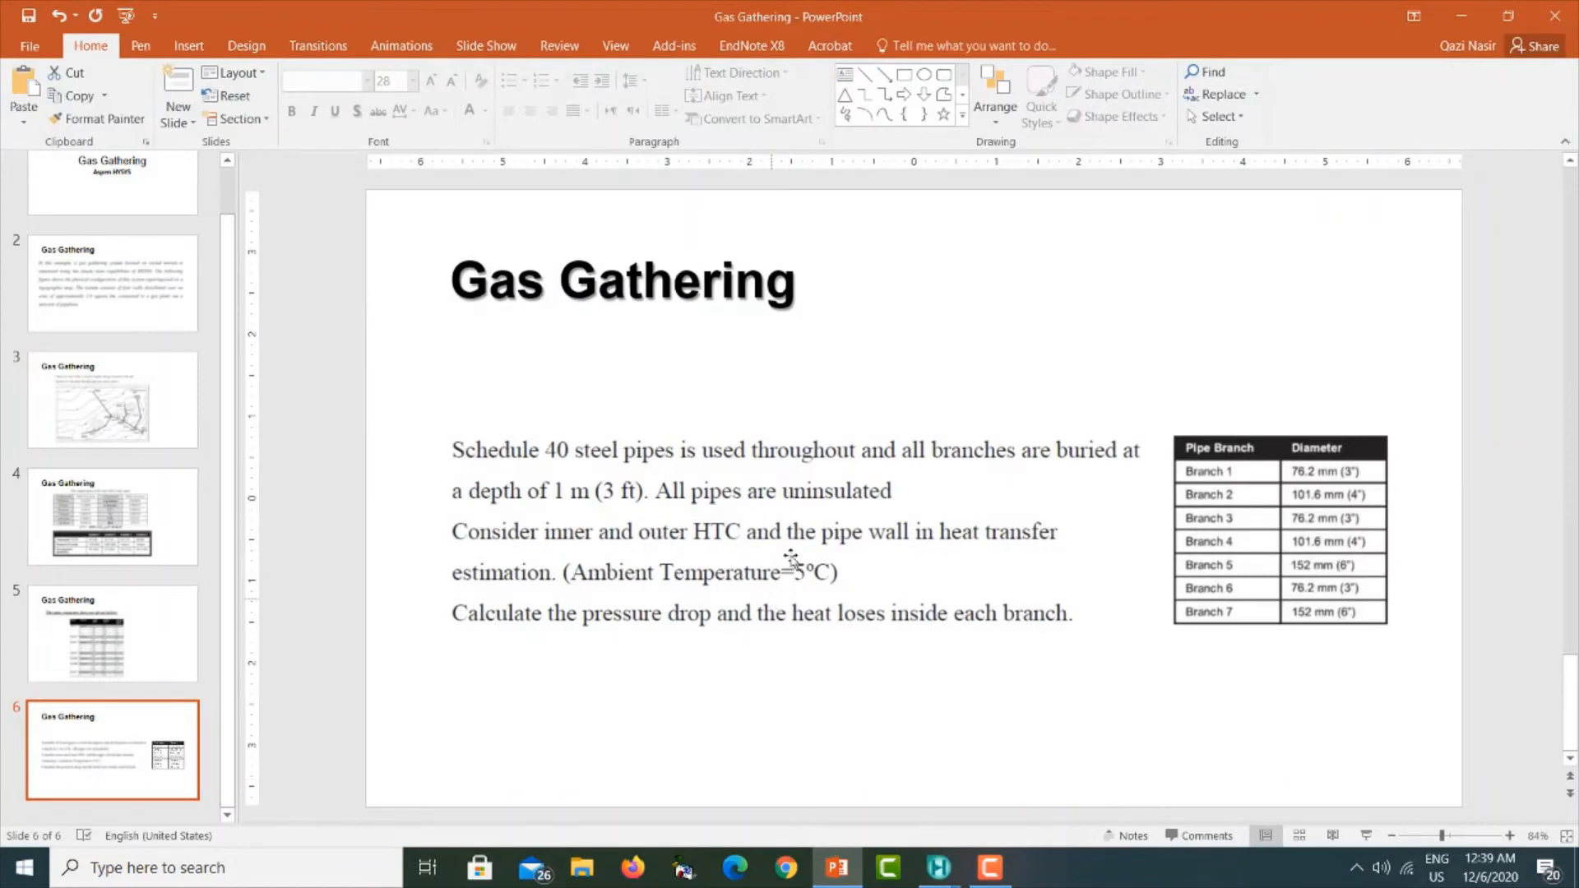
left_click(1462, 15)
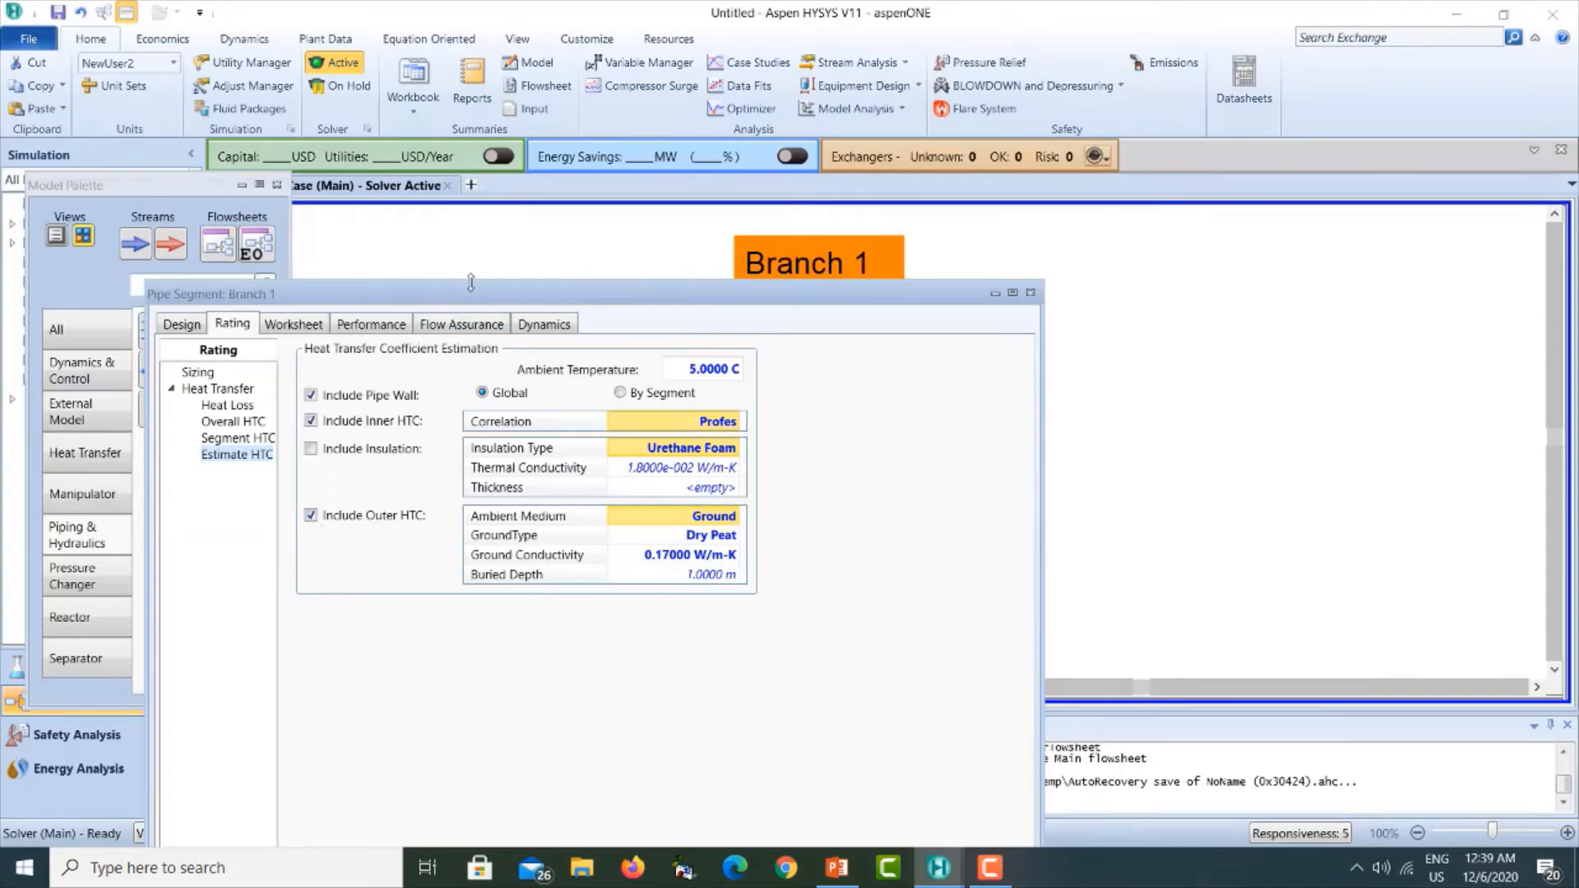
left_click_drag(460, 294, 626, 97)
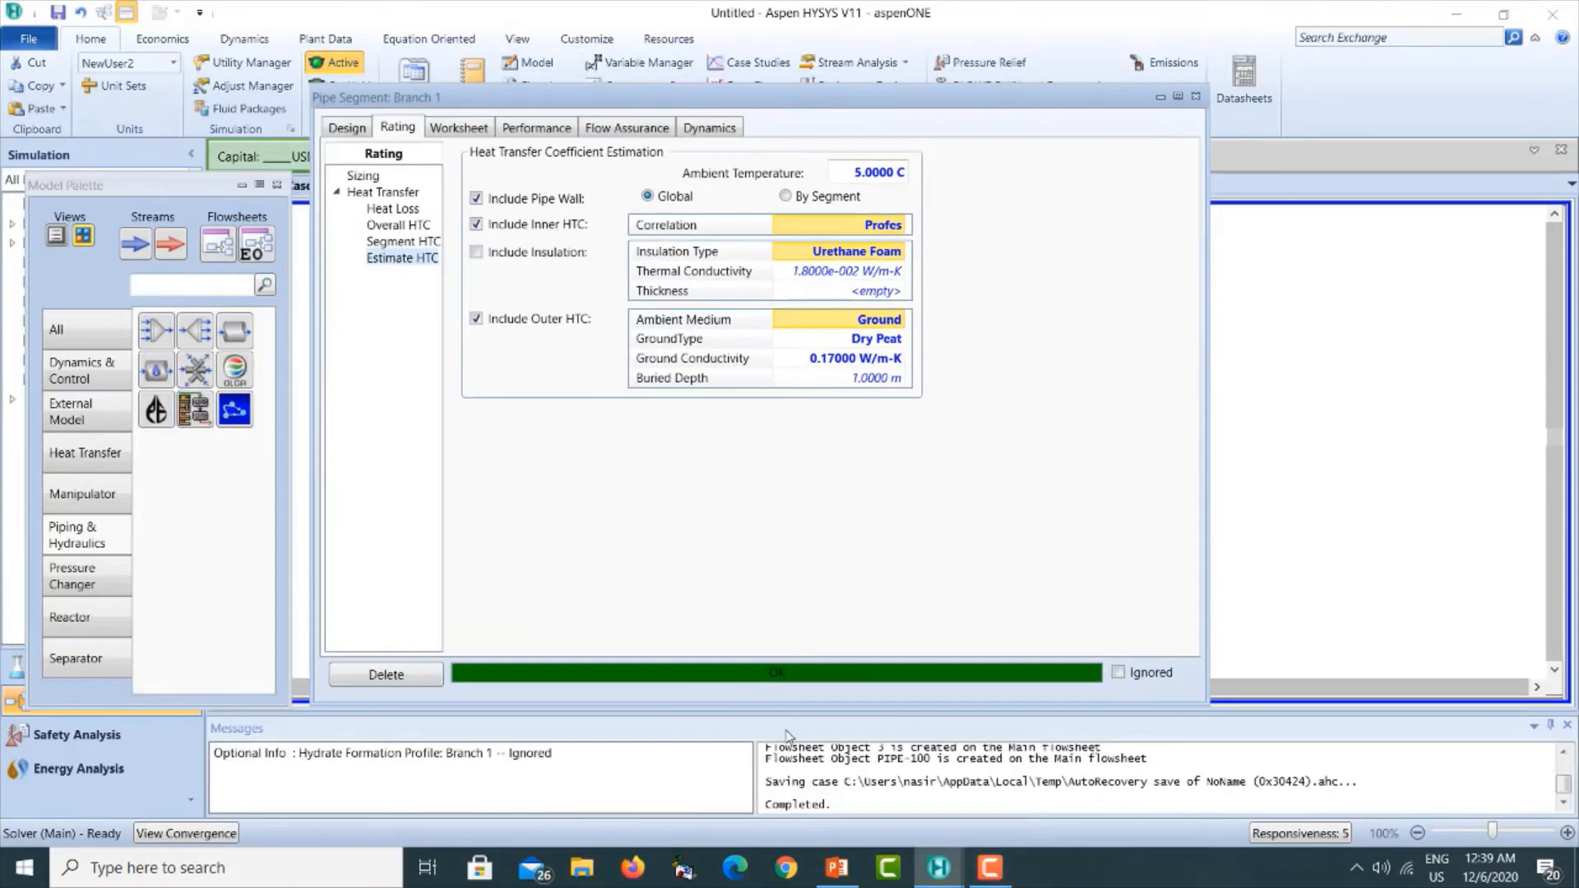
left_click(1195, 98)
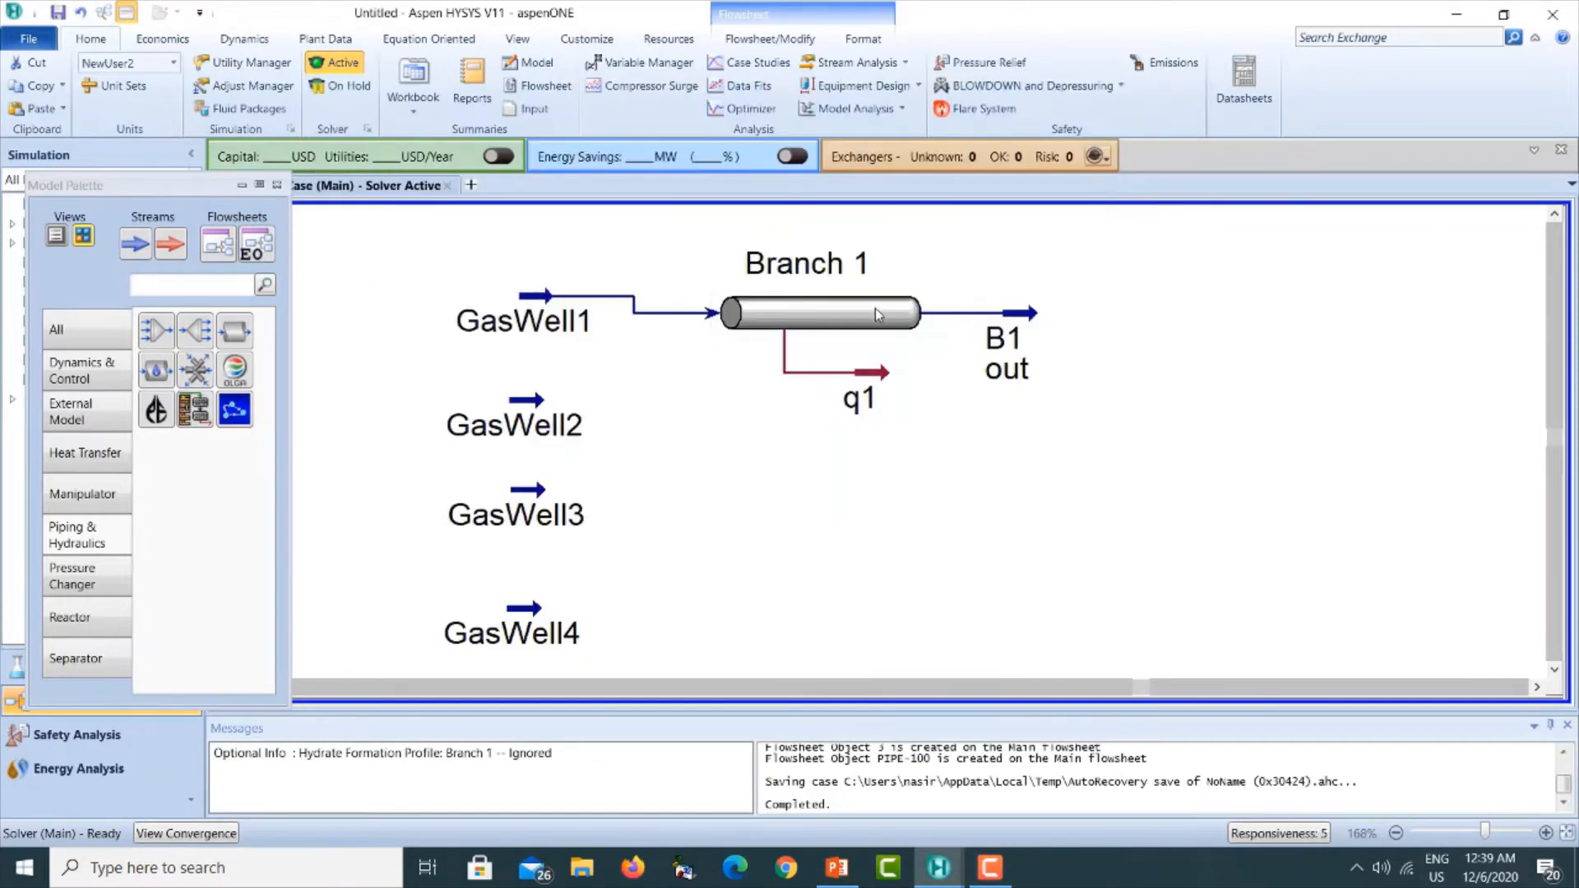
Move Branch 1 up in line with GasWell1 and shift the B1 out stream farther from the pipe.
left_click_drag(869, 311, 900, 295)
left_click_drag(1053, 312, 1106, 314)
left_click(1178, 333)
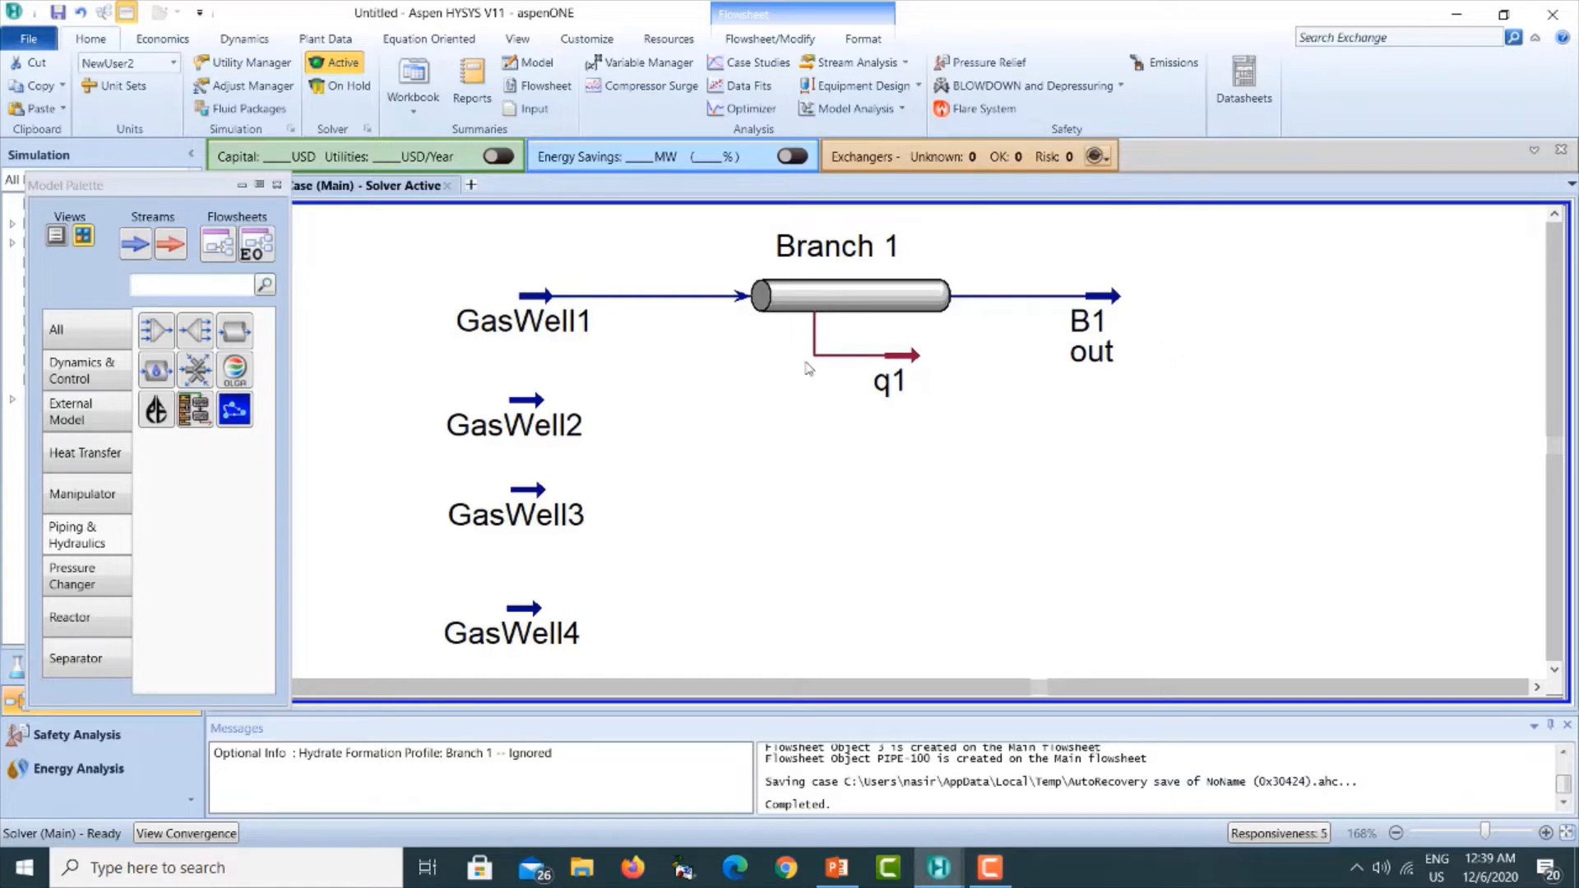
Add a second pipe segment to the flowsheet below Branch 1.
left_click(236, 331)
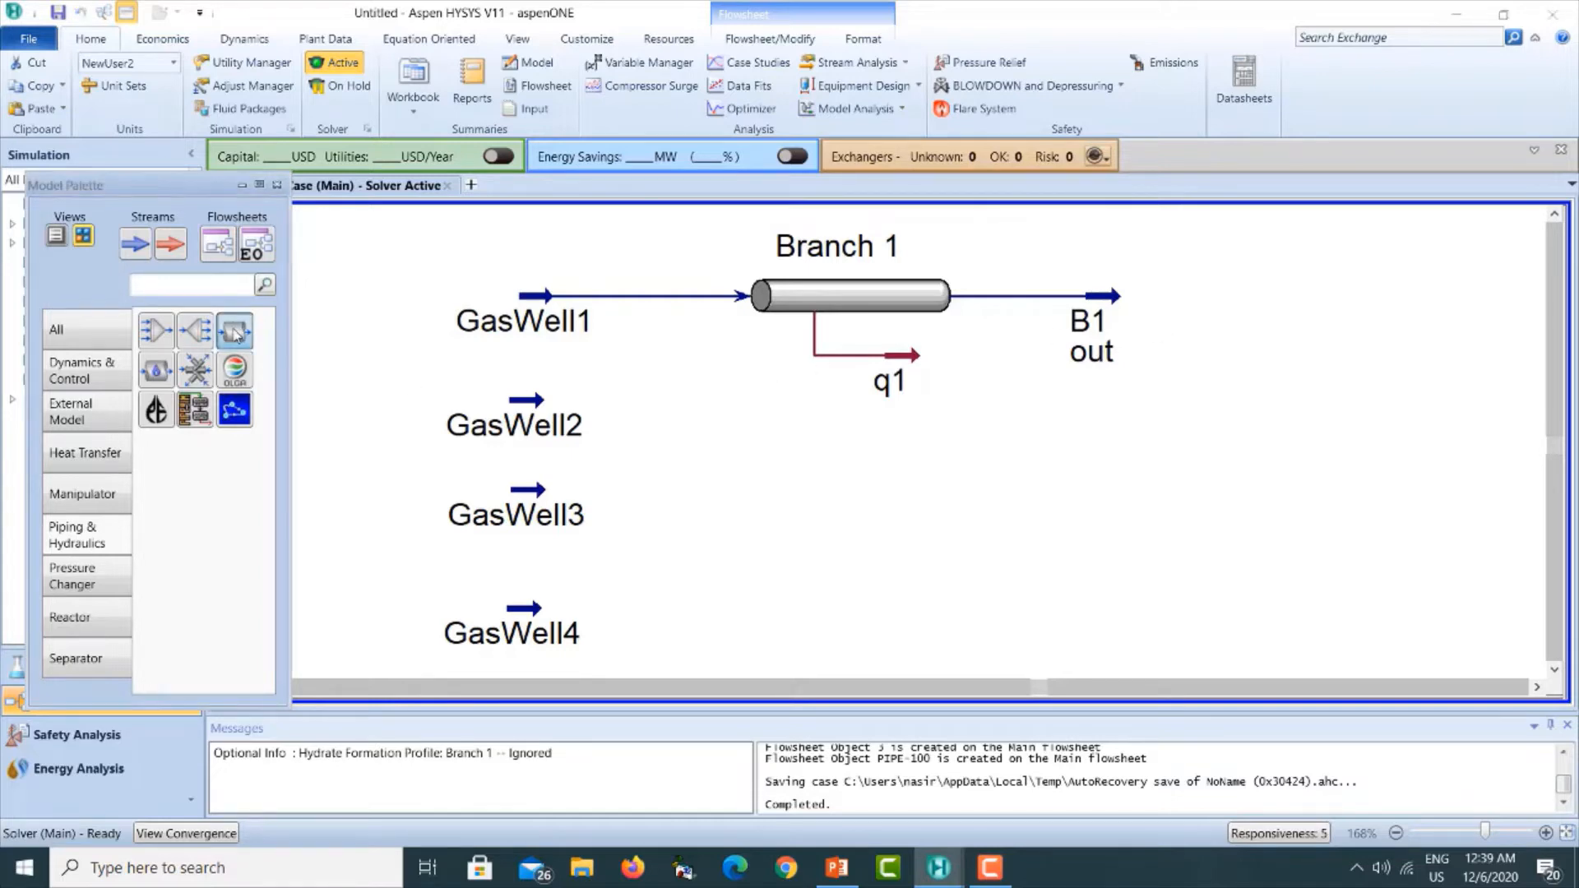
left_click(749, 463)
left_click(1396, 833)
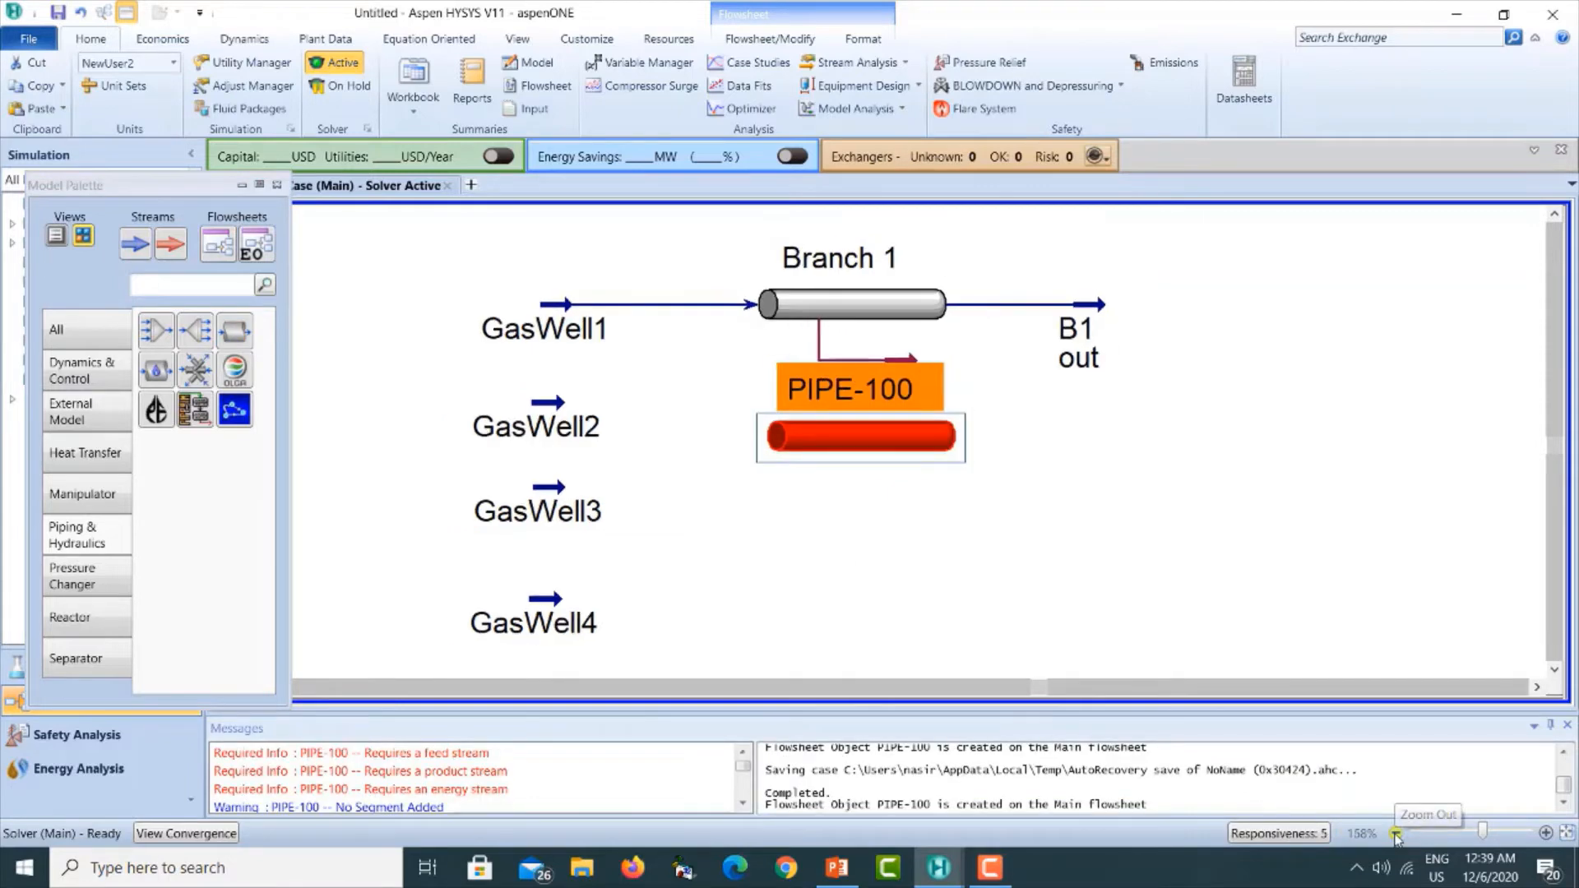
left_click(1162, 349)
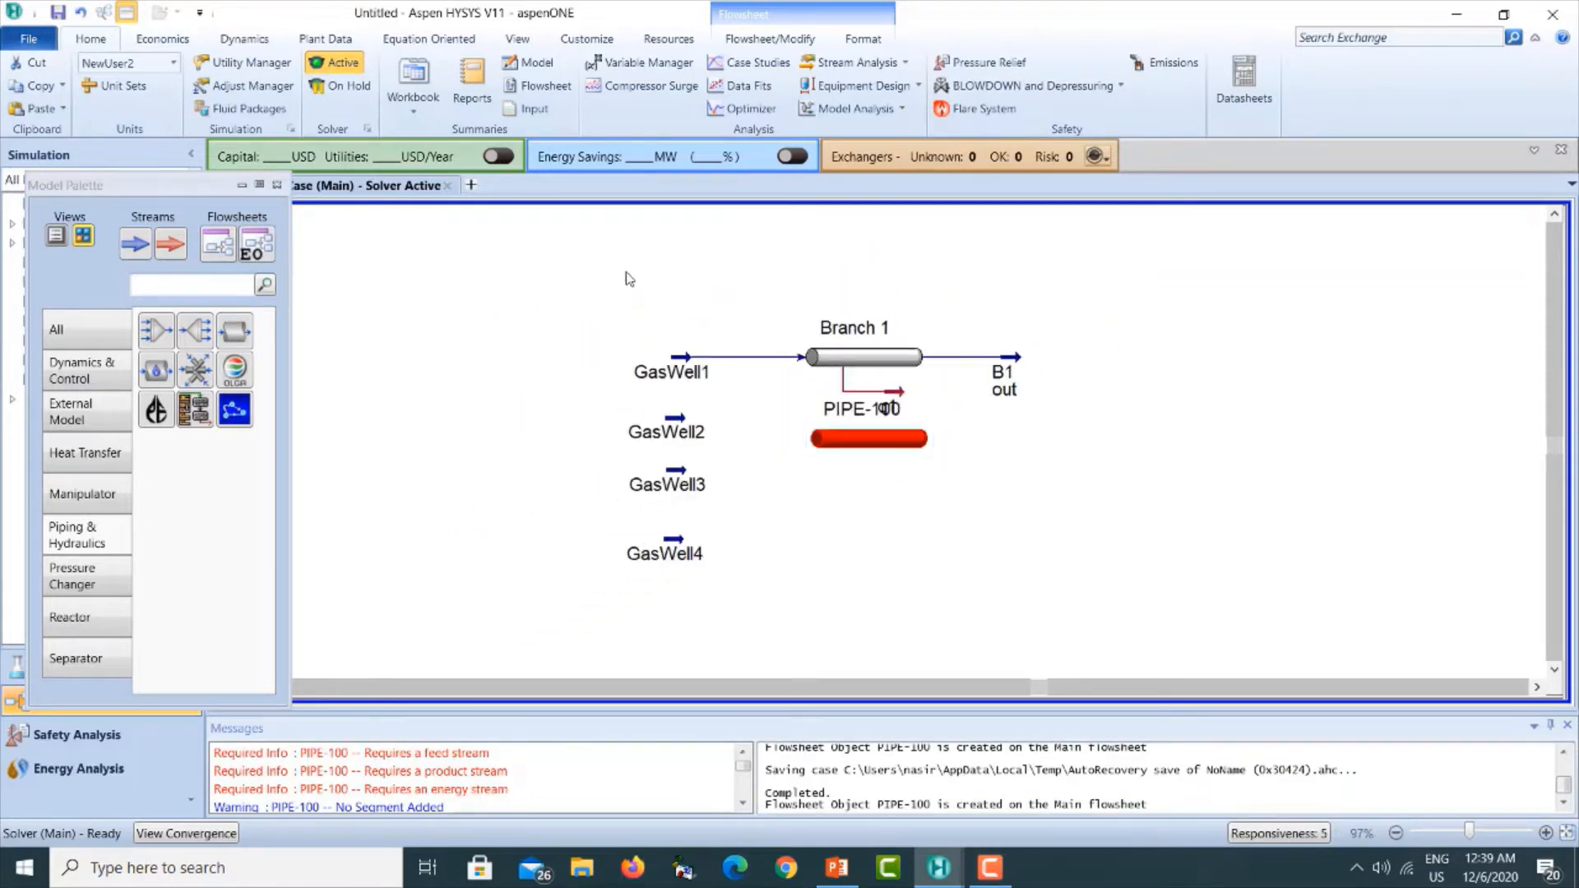
Move GasWell1, Branch 1 and their connected streams up together to clear space above the new pipe segment.
left_click_drag(594, 301, 877, 372)
left_click_drag(1023, 393, 1035, 404)
left_click_drag(883, 356, 875, 288)
left_click(1044, 368)
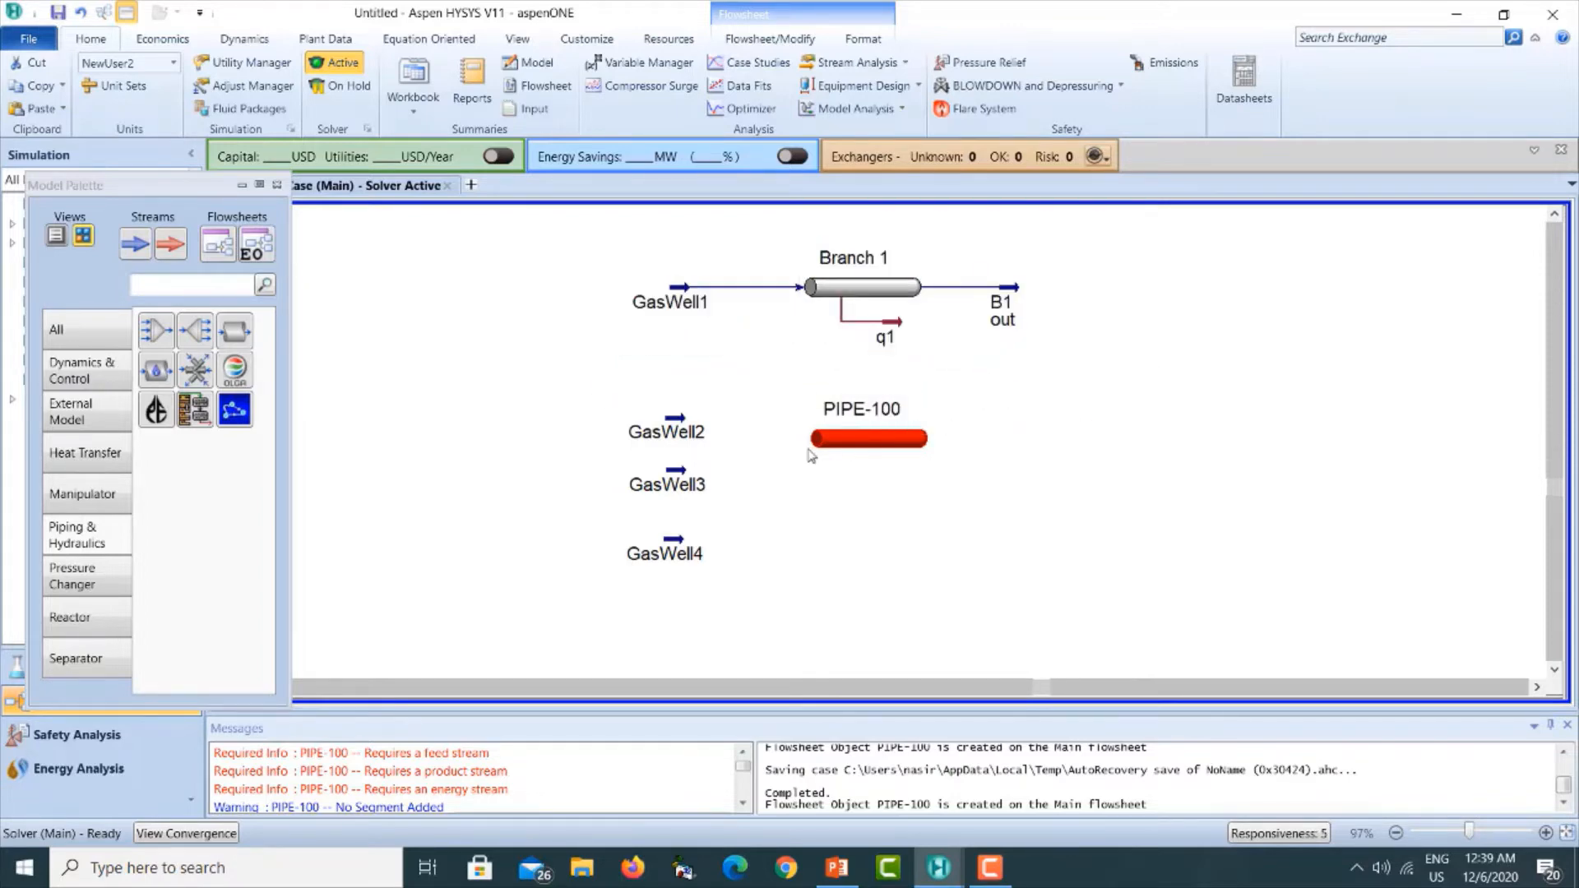
Open the new pipe segment, consult the gas well network map in PowerPoint, and return to HYSYS.
left_click(849, 441)
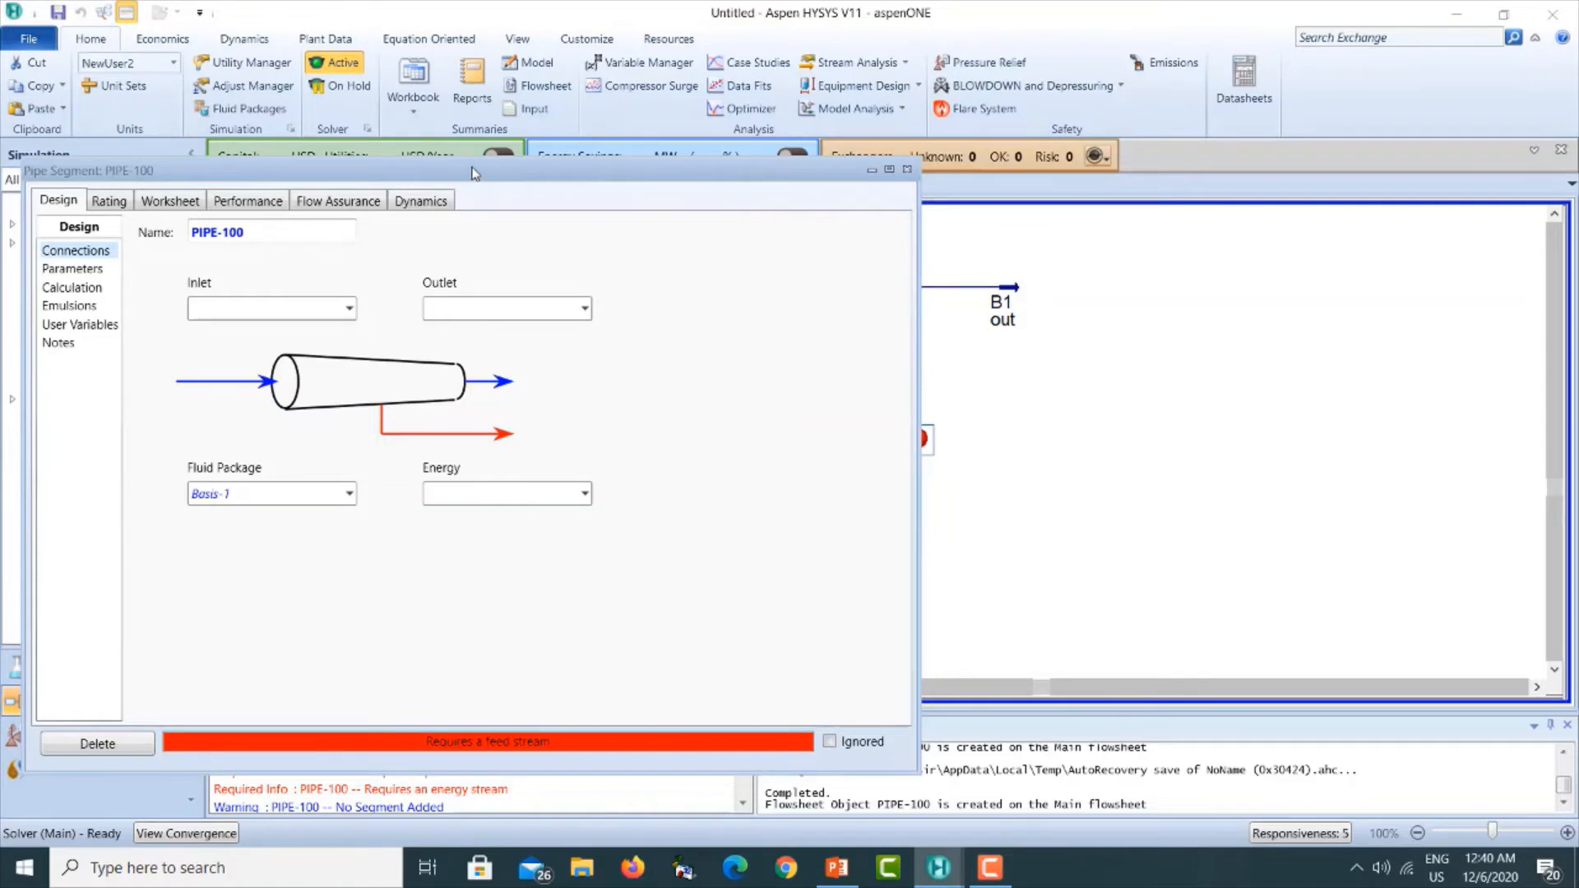
left_click_drag(474, 173, 716, 190)
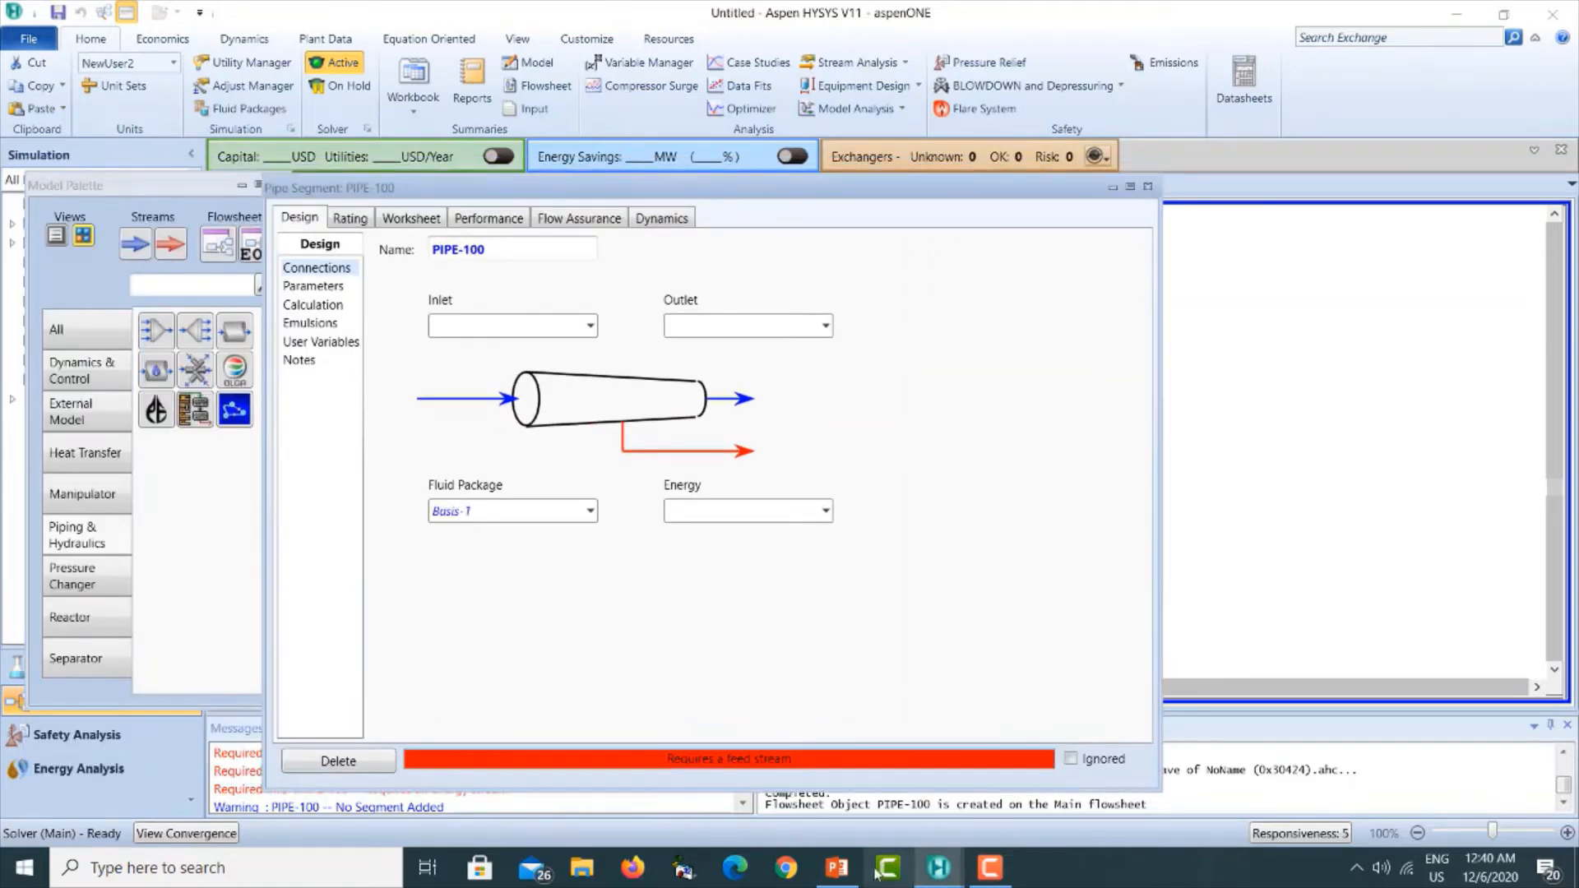
left_click(836, 868)
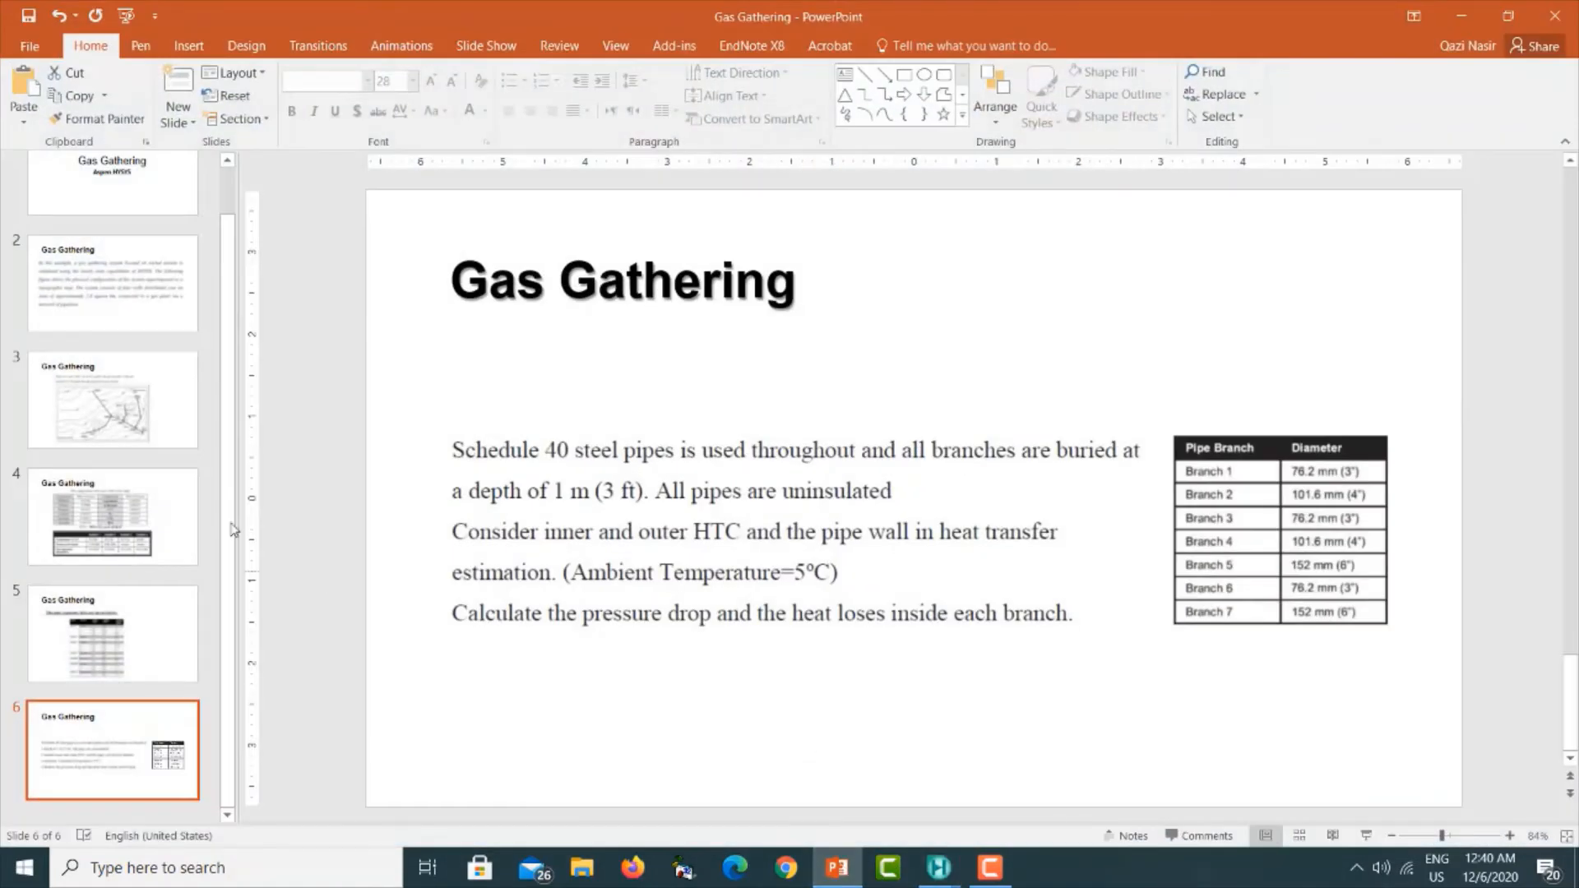
left_click(124, 443)
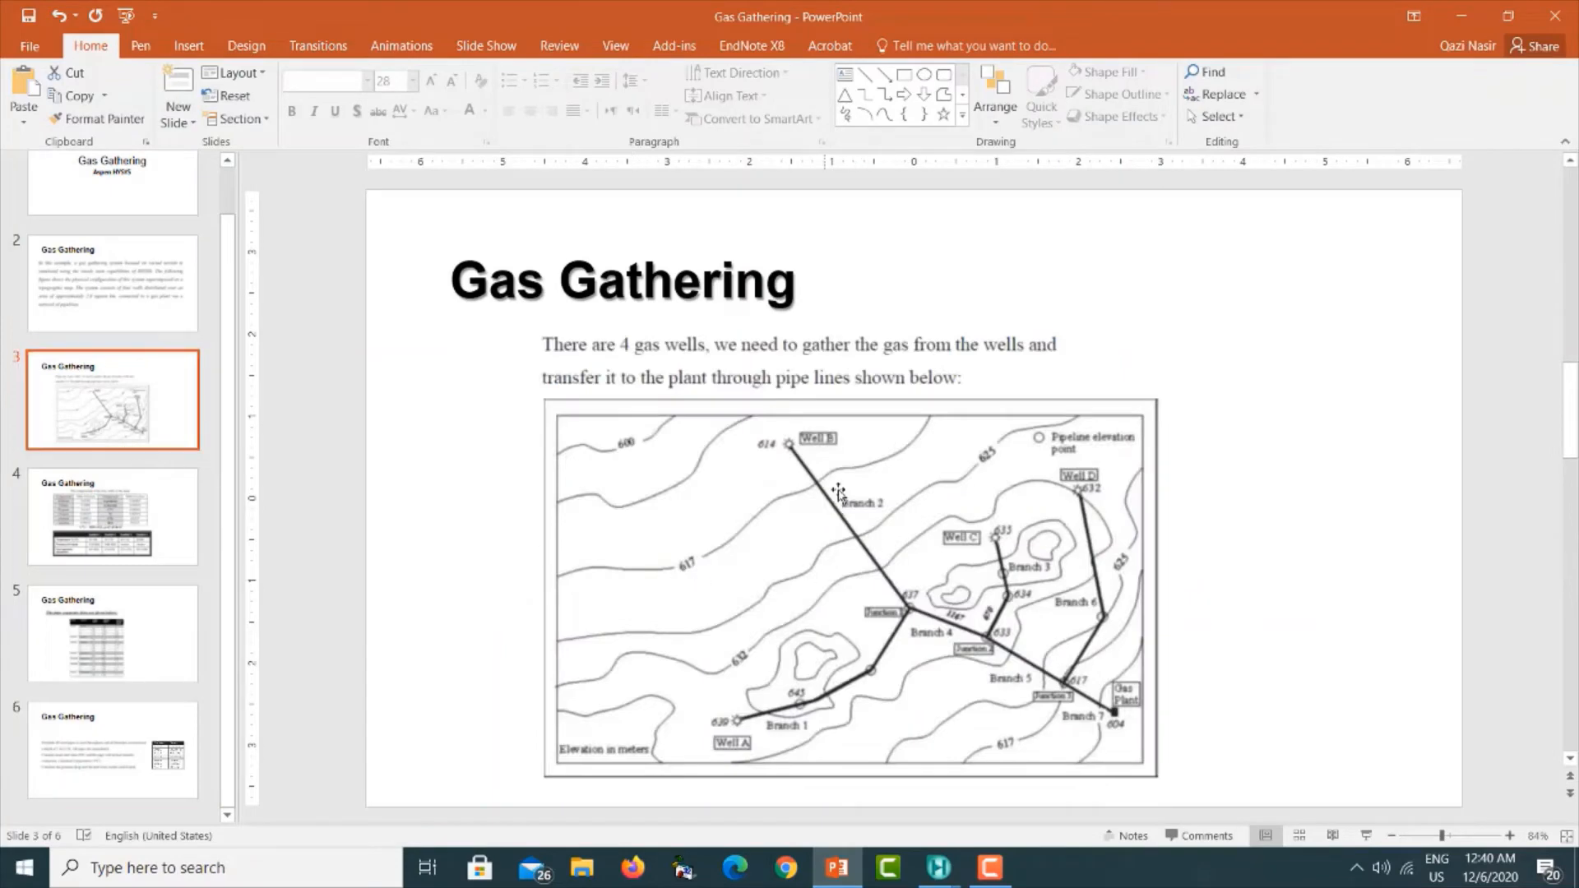
left_click(1461, 16)
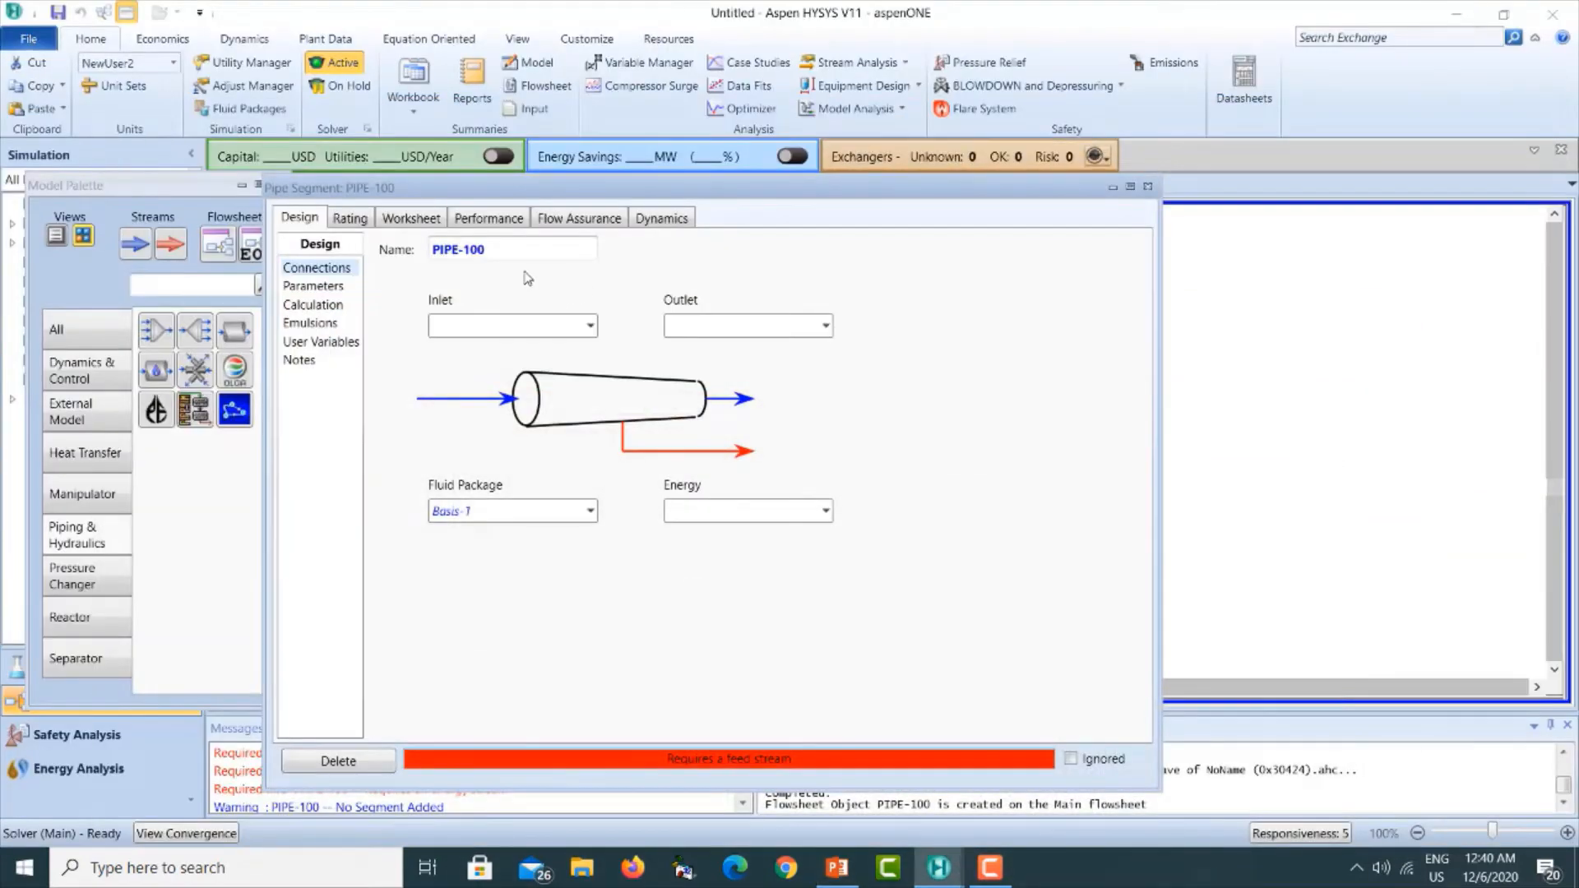
Rename the new pipe segment as Branch2.
left_click(543, 249)
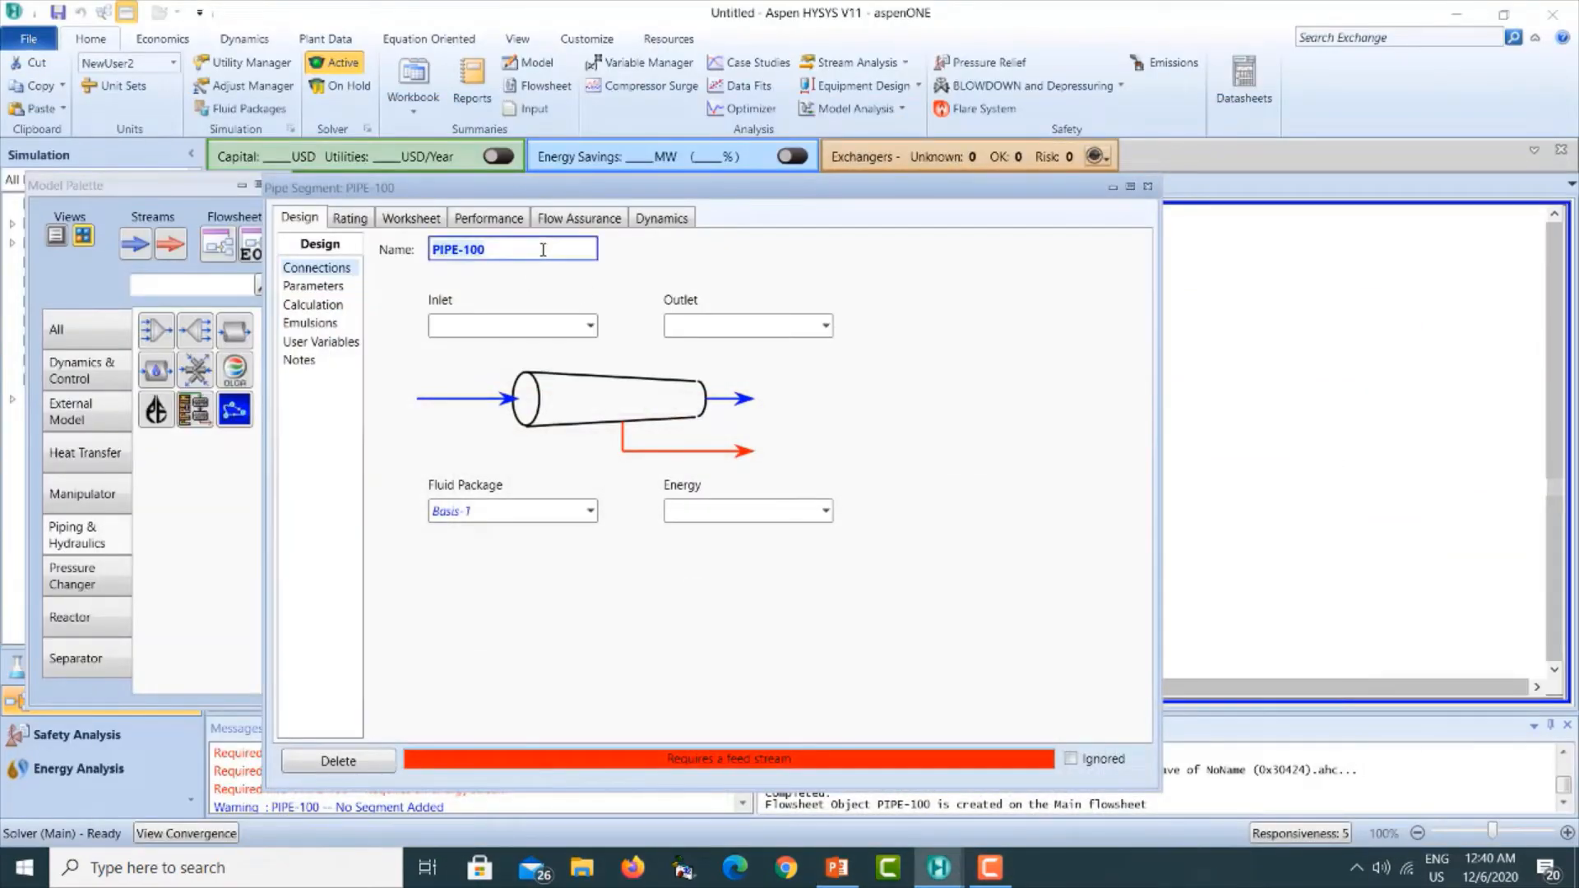
type("Branc")
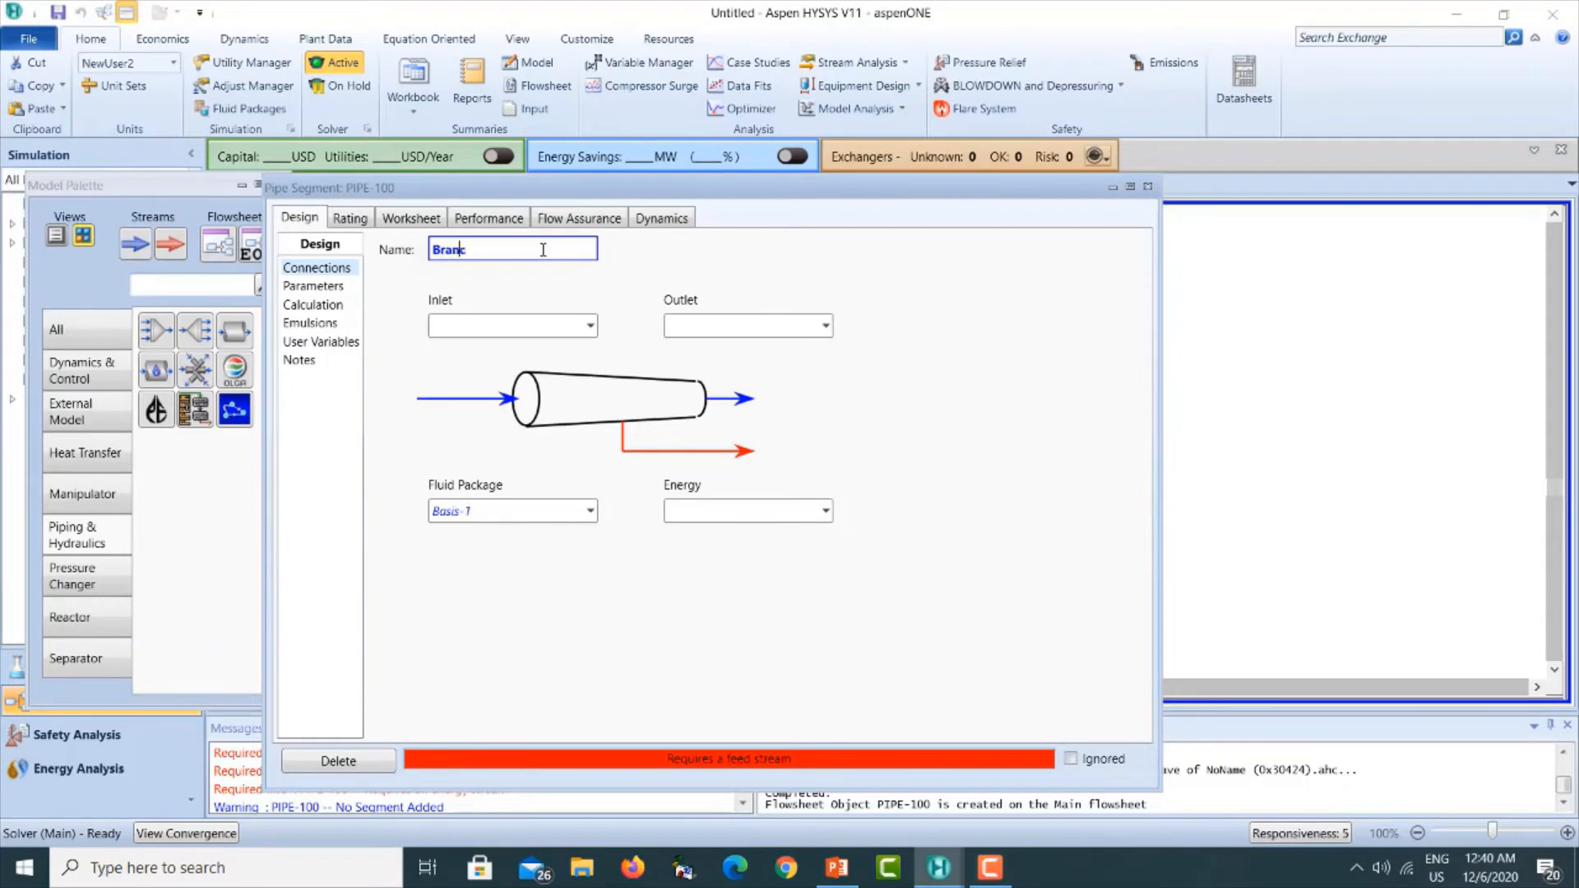
type("h2")
key("Return")
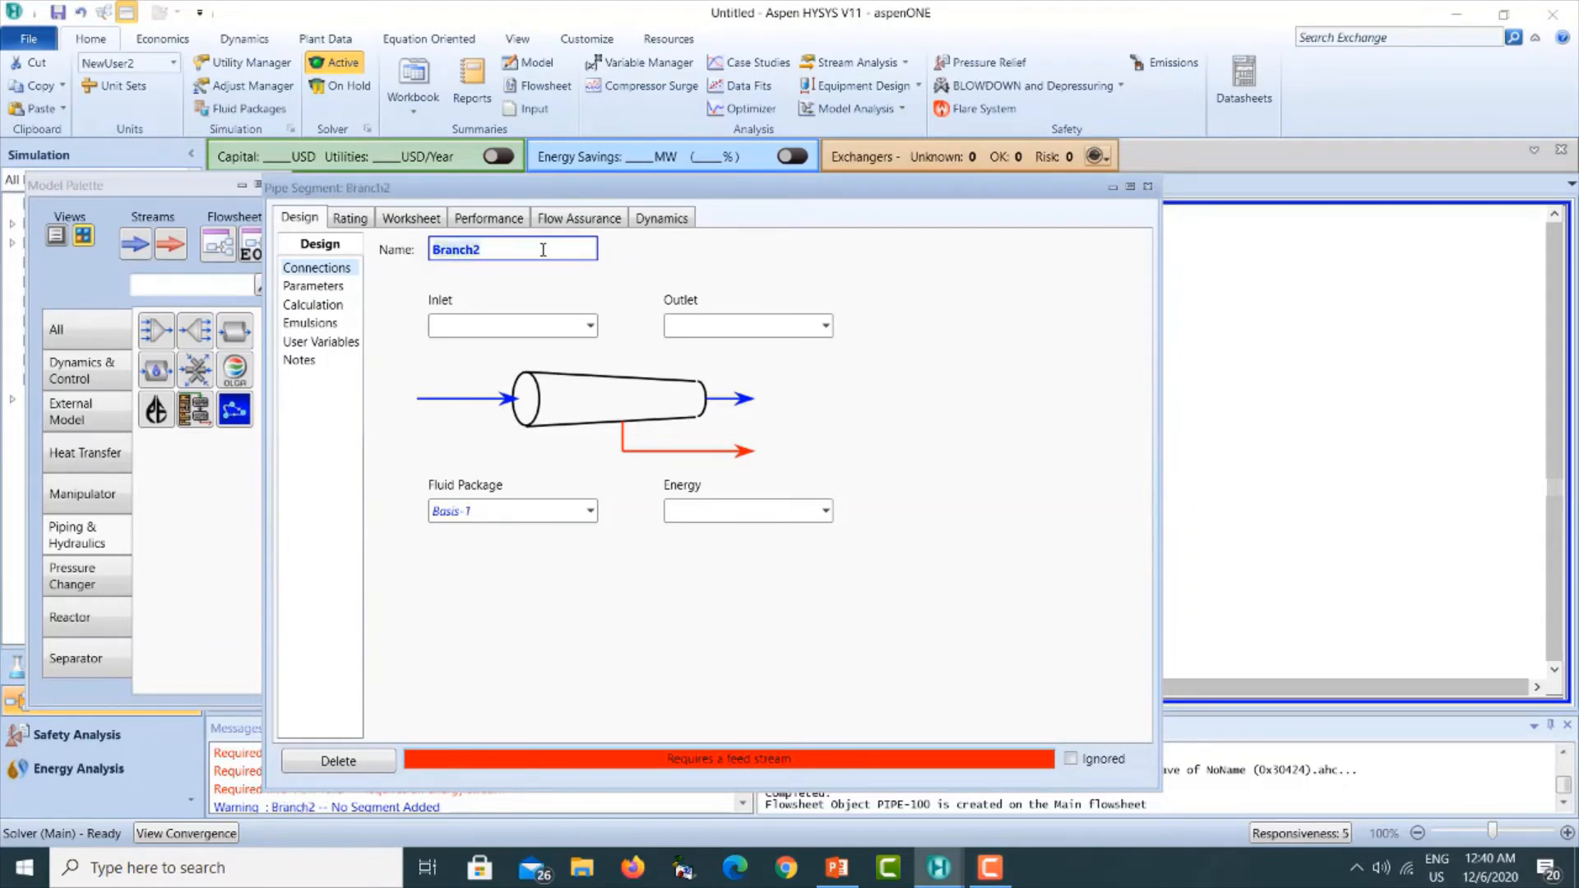
Connect Branch2 with inlet GasWell2, outlet B2 out and energy stream b2Q, and open its sizing data.
left_click(590, 325)
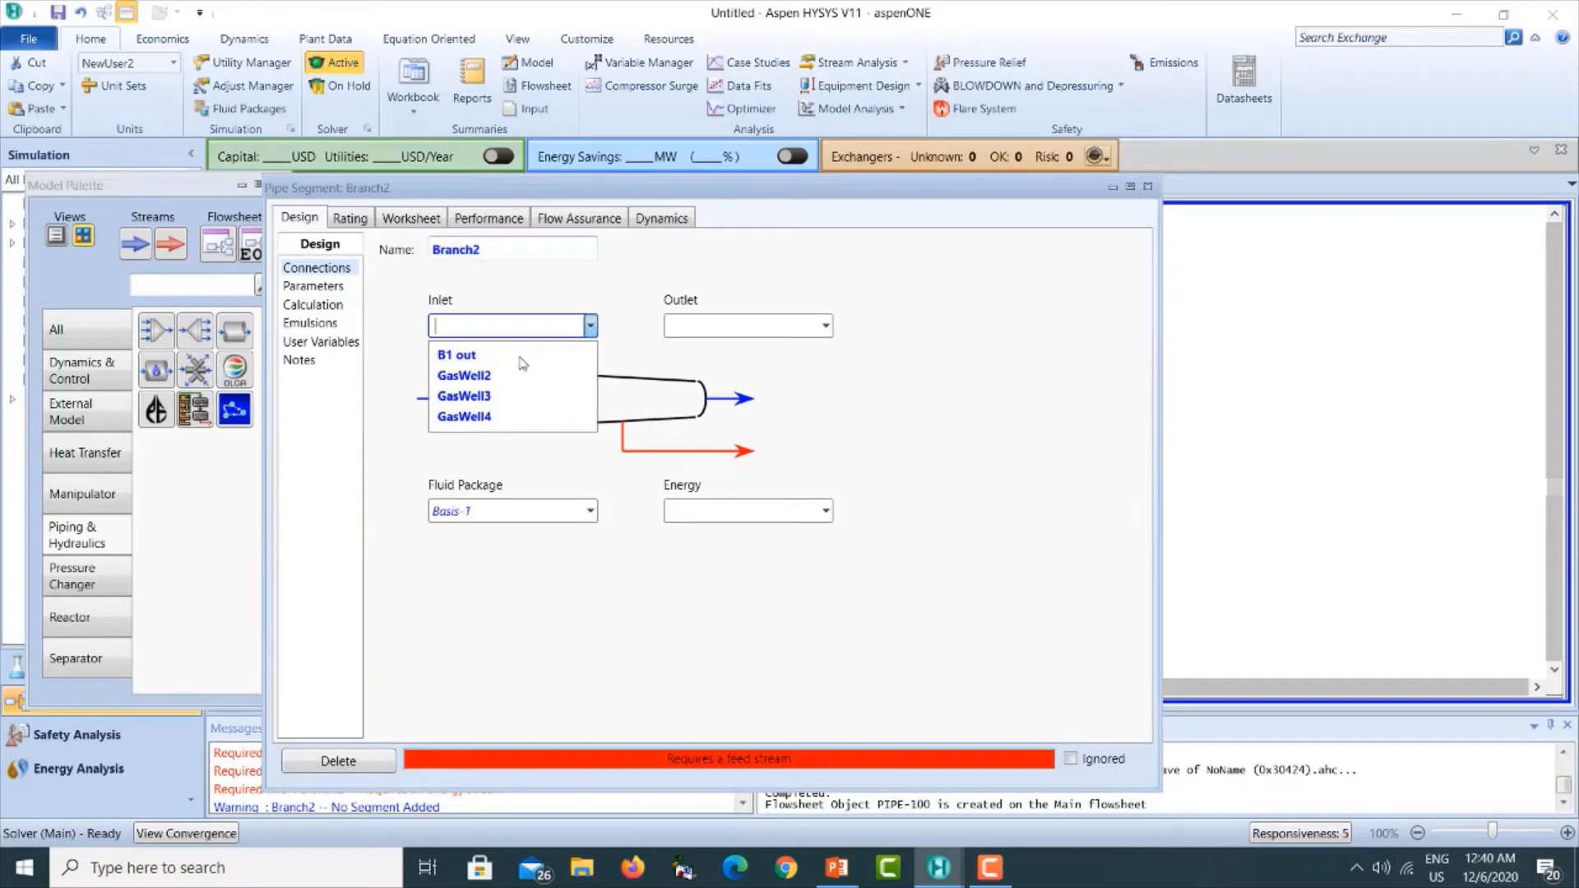
left_click(477, 385)
left_click(743, 327)
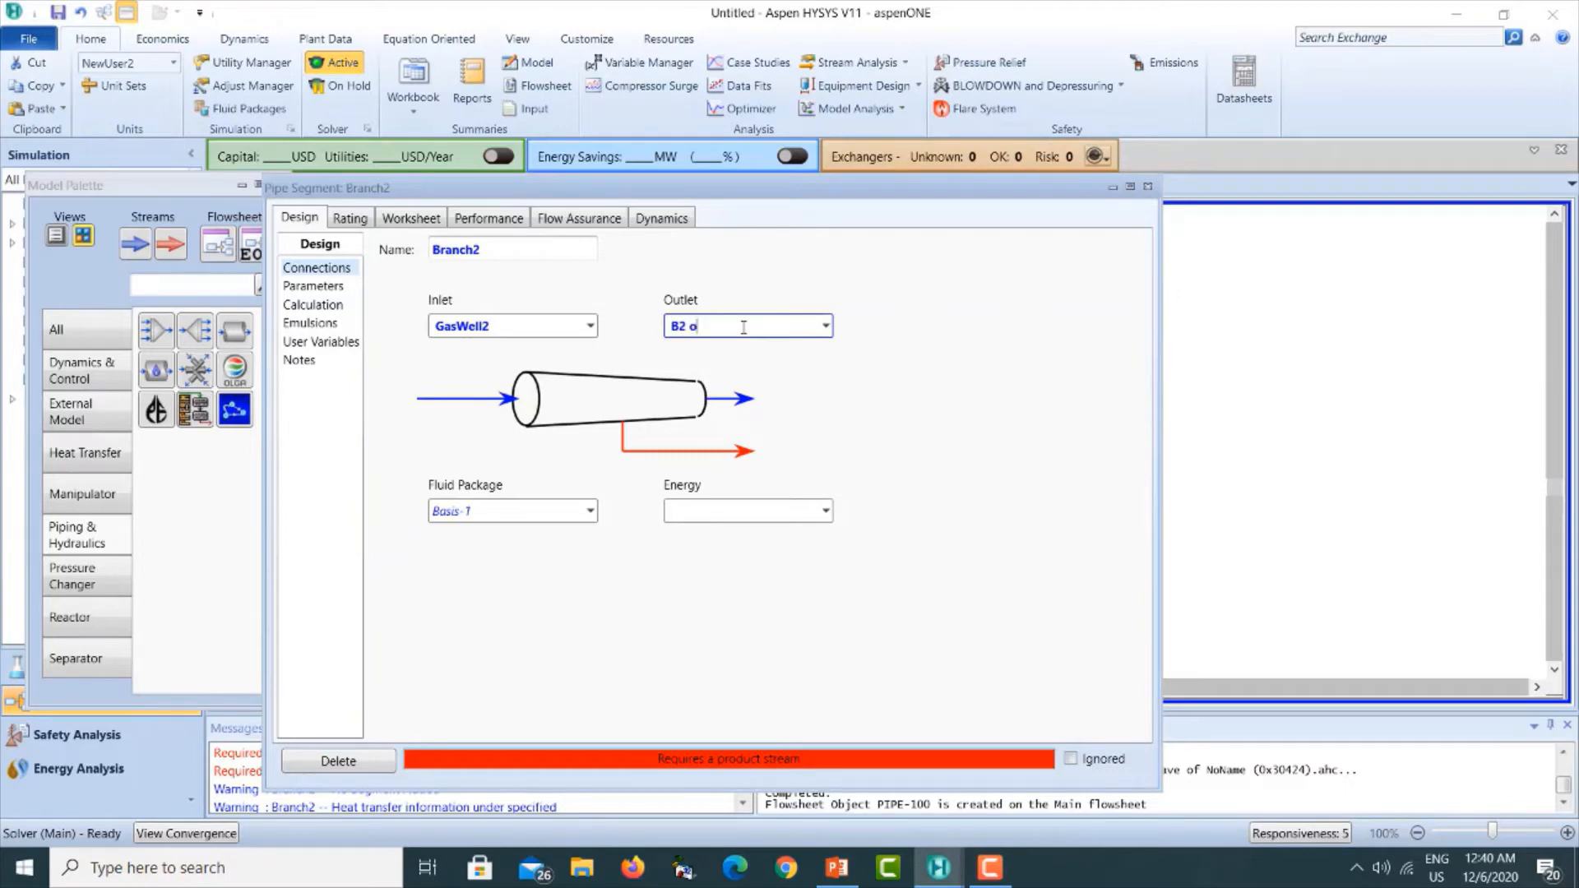
key("Return")
left_click(785, 510)
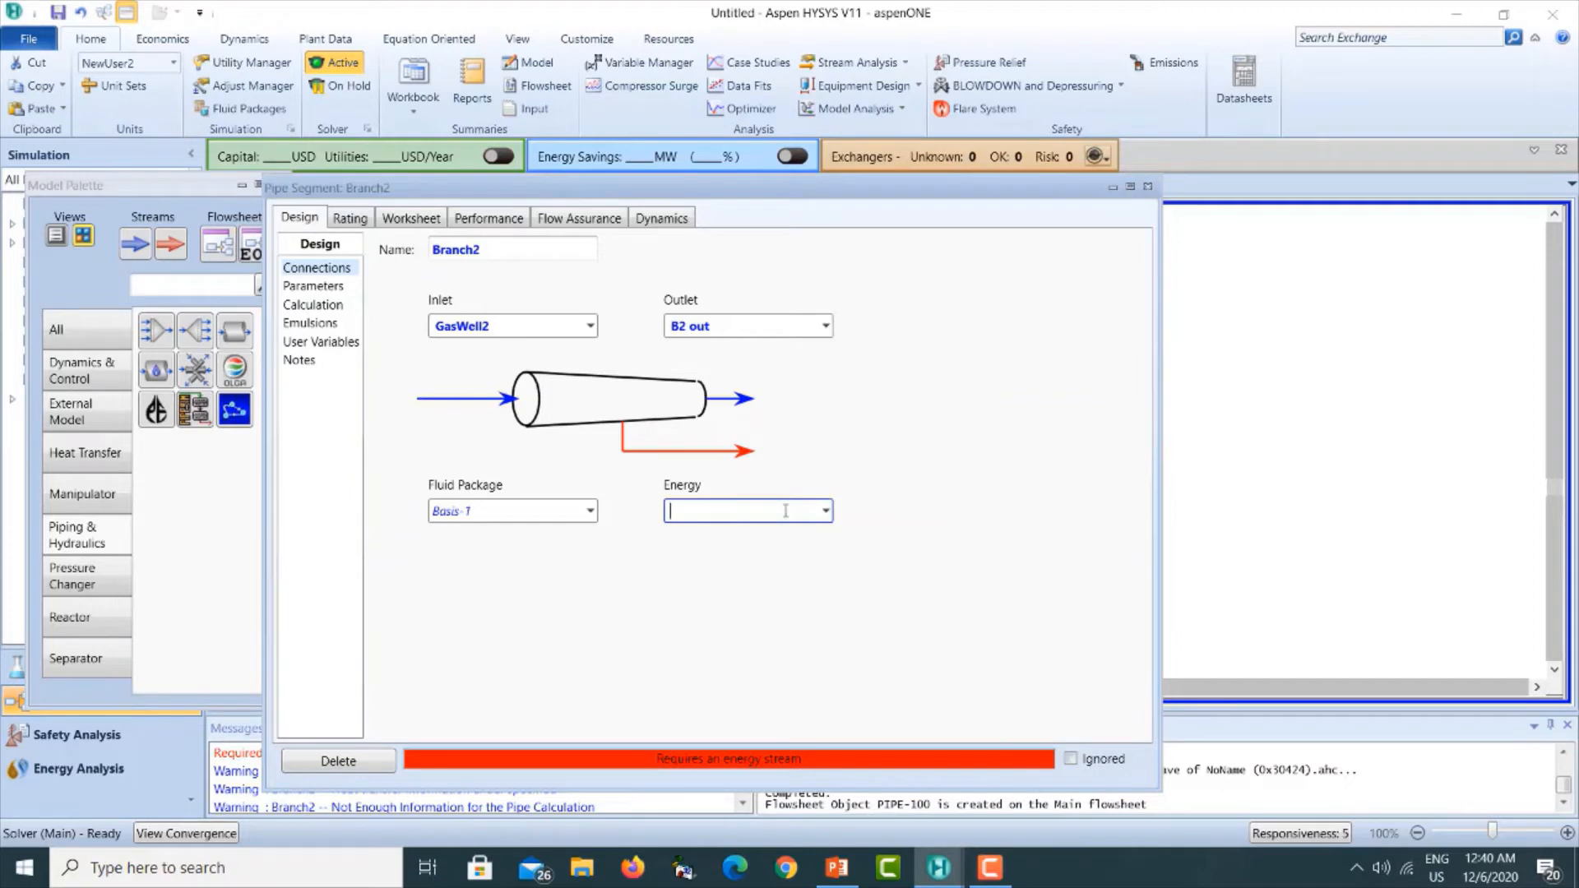
type("b2Q")
key("Return")
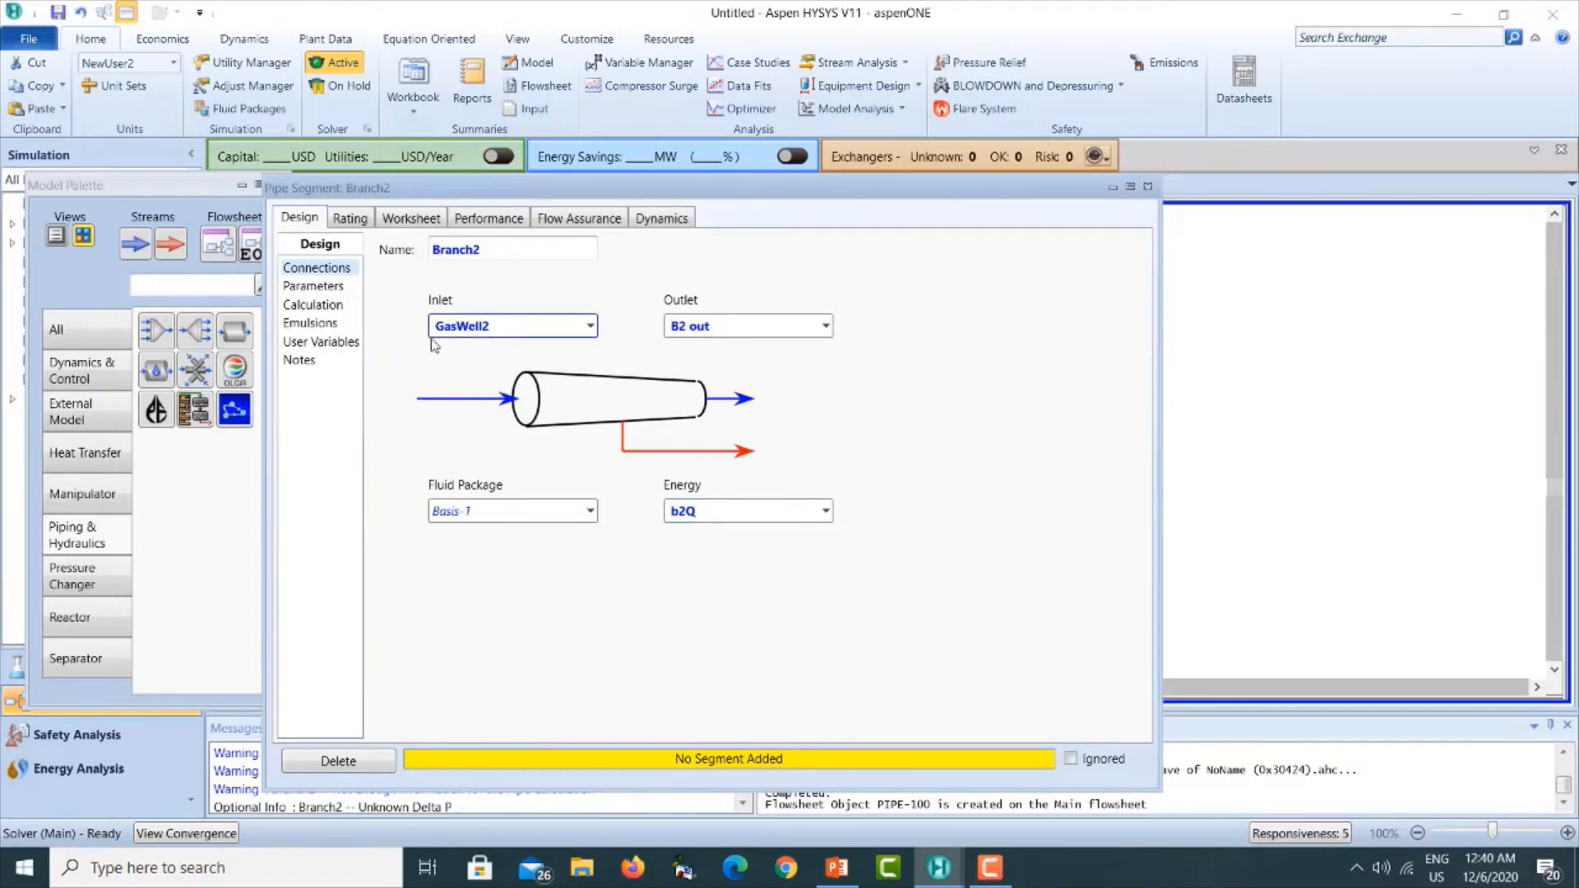
left_click(350, 219)
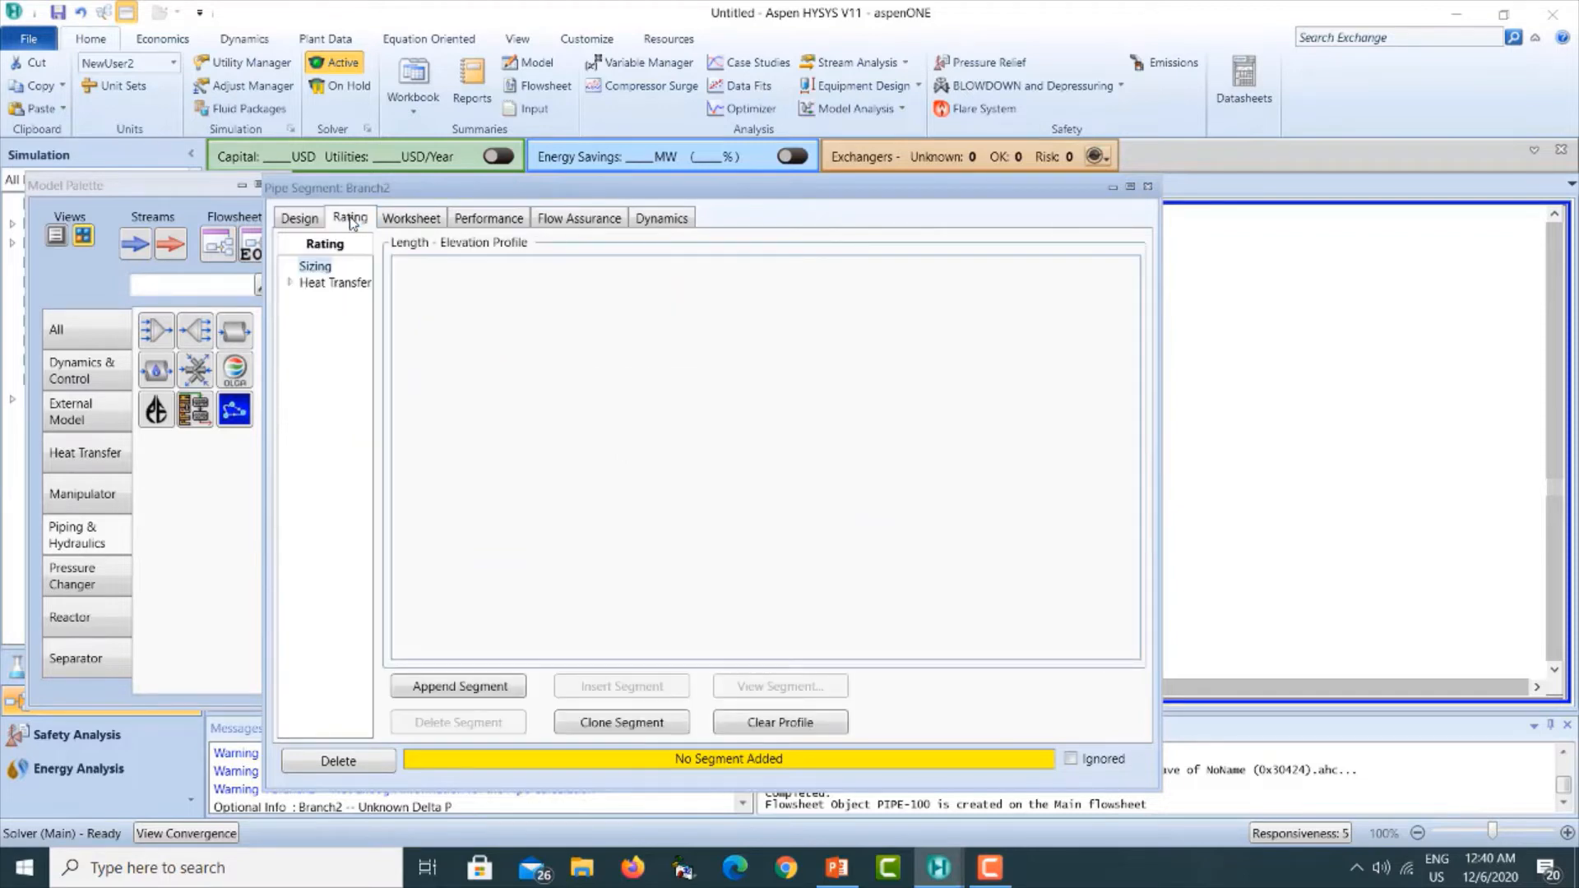
Check the network map in PowerPoint, return to HYSYS, and append a Branch2 segment with length 200 and elevation change 23 m.
left_click(829, 877)
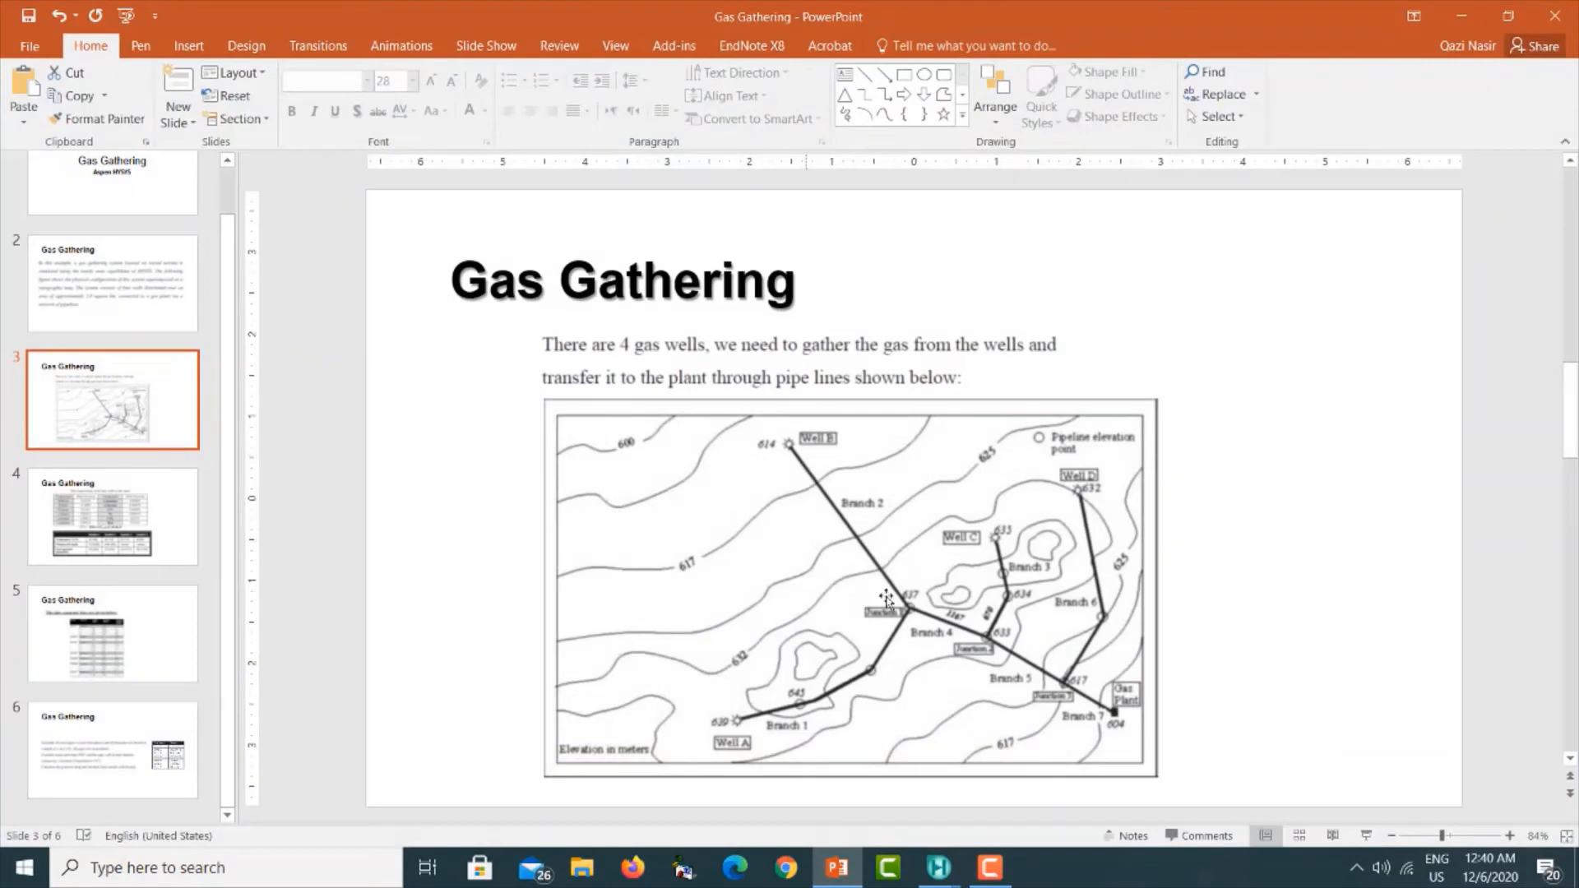
left_click(1460, 16)
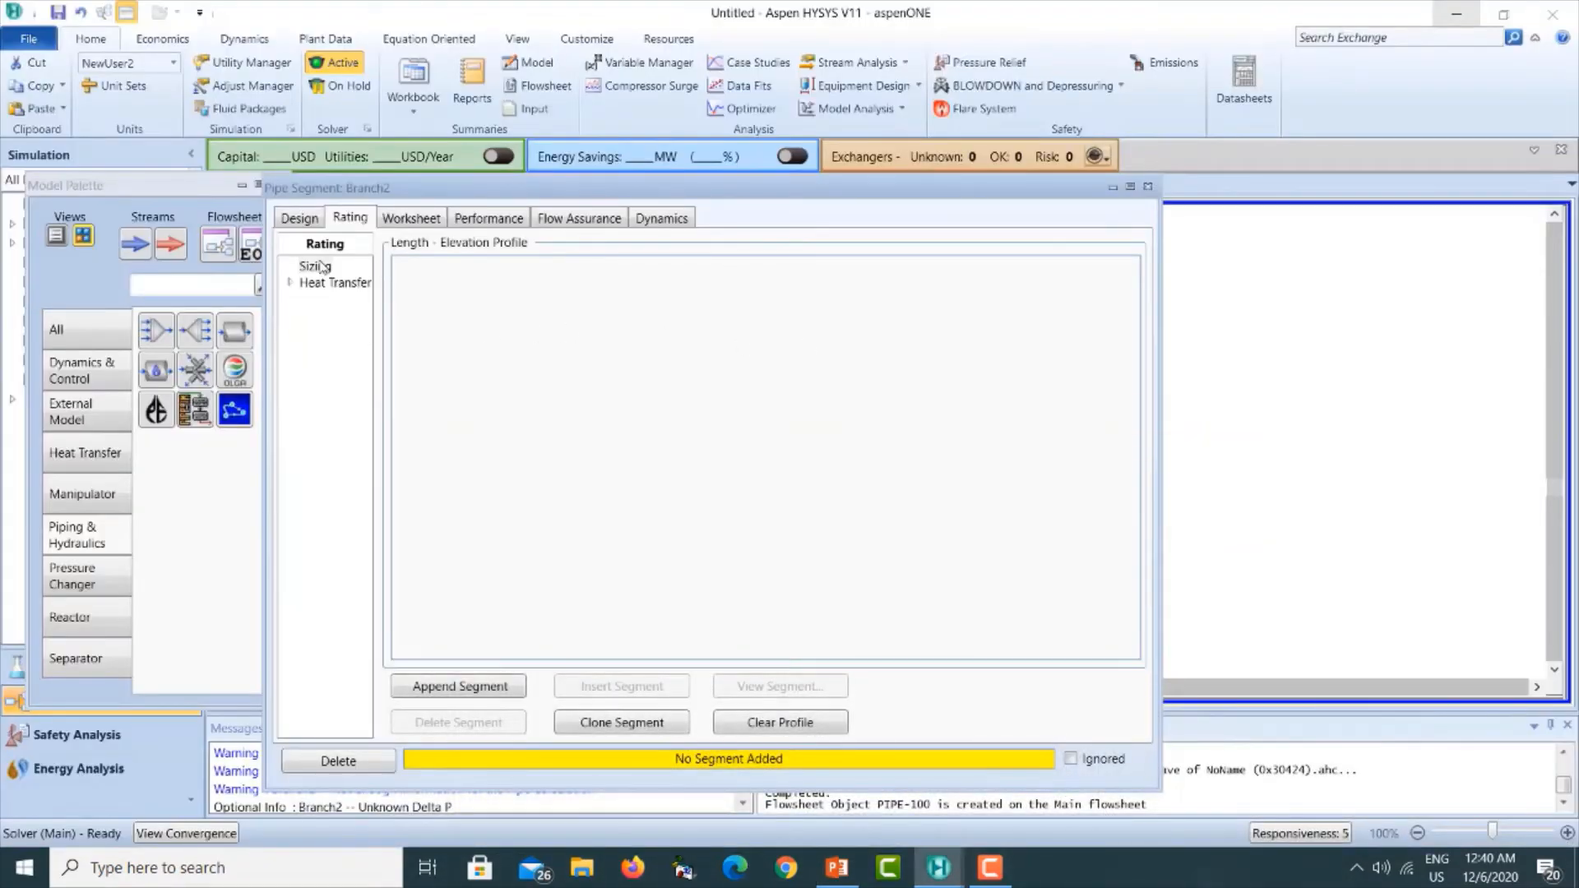
left_click(454, 685)
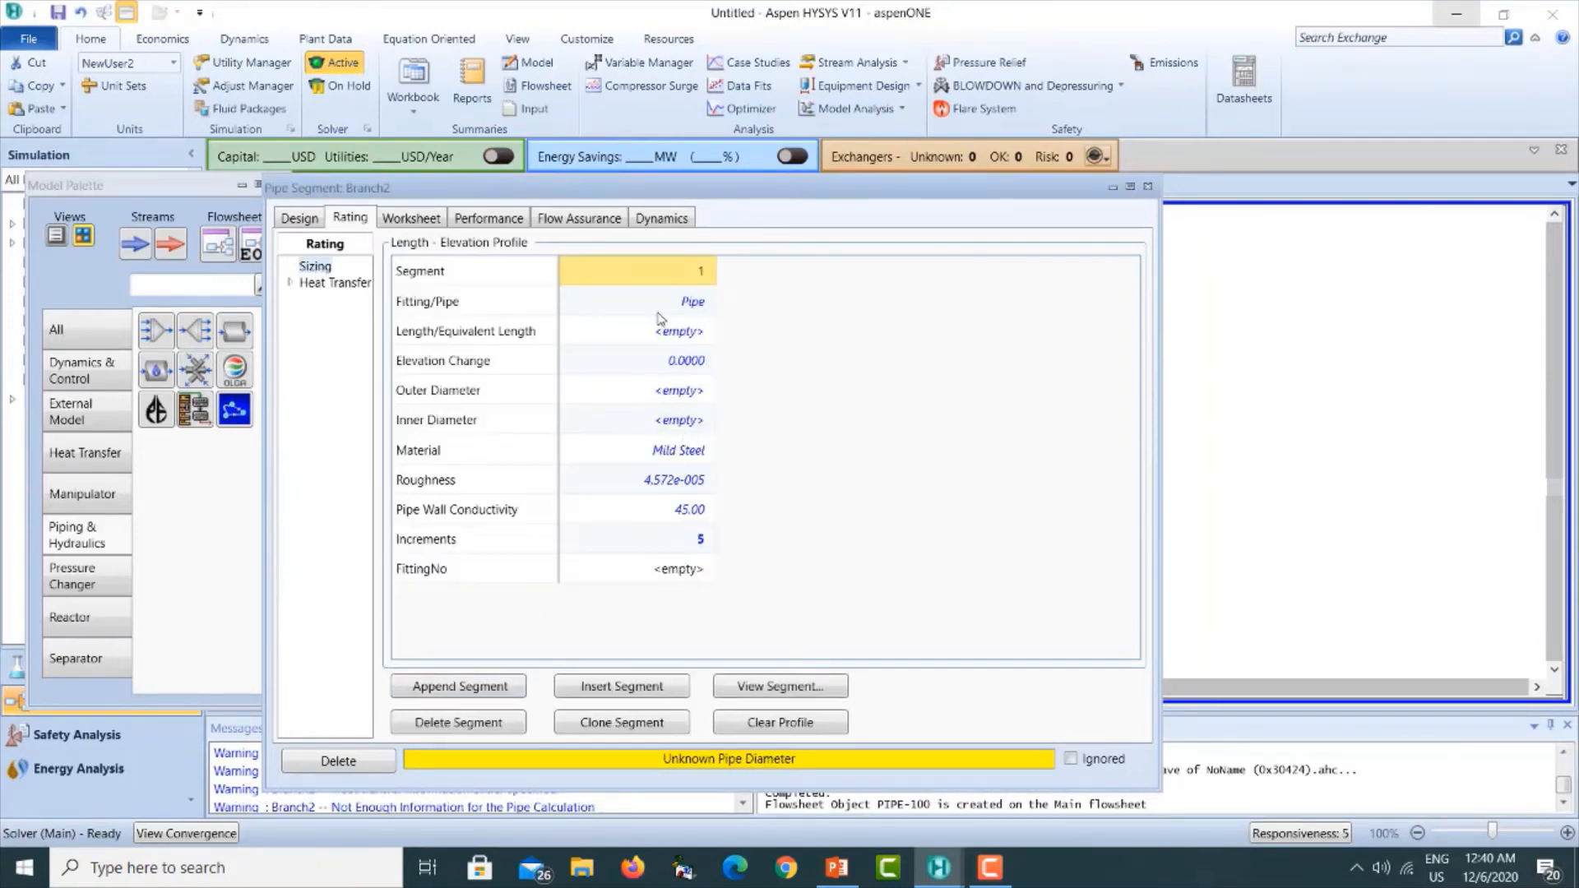
left_click(671, 334)
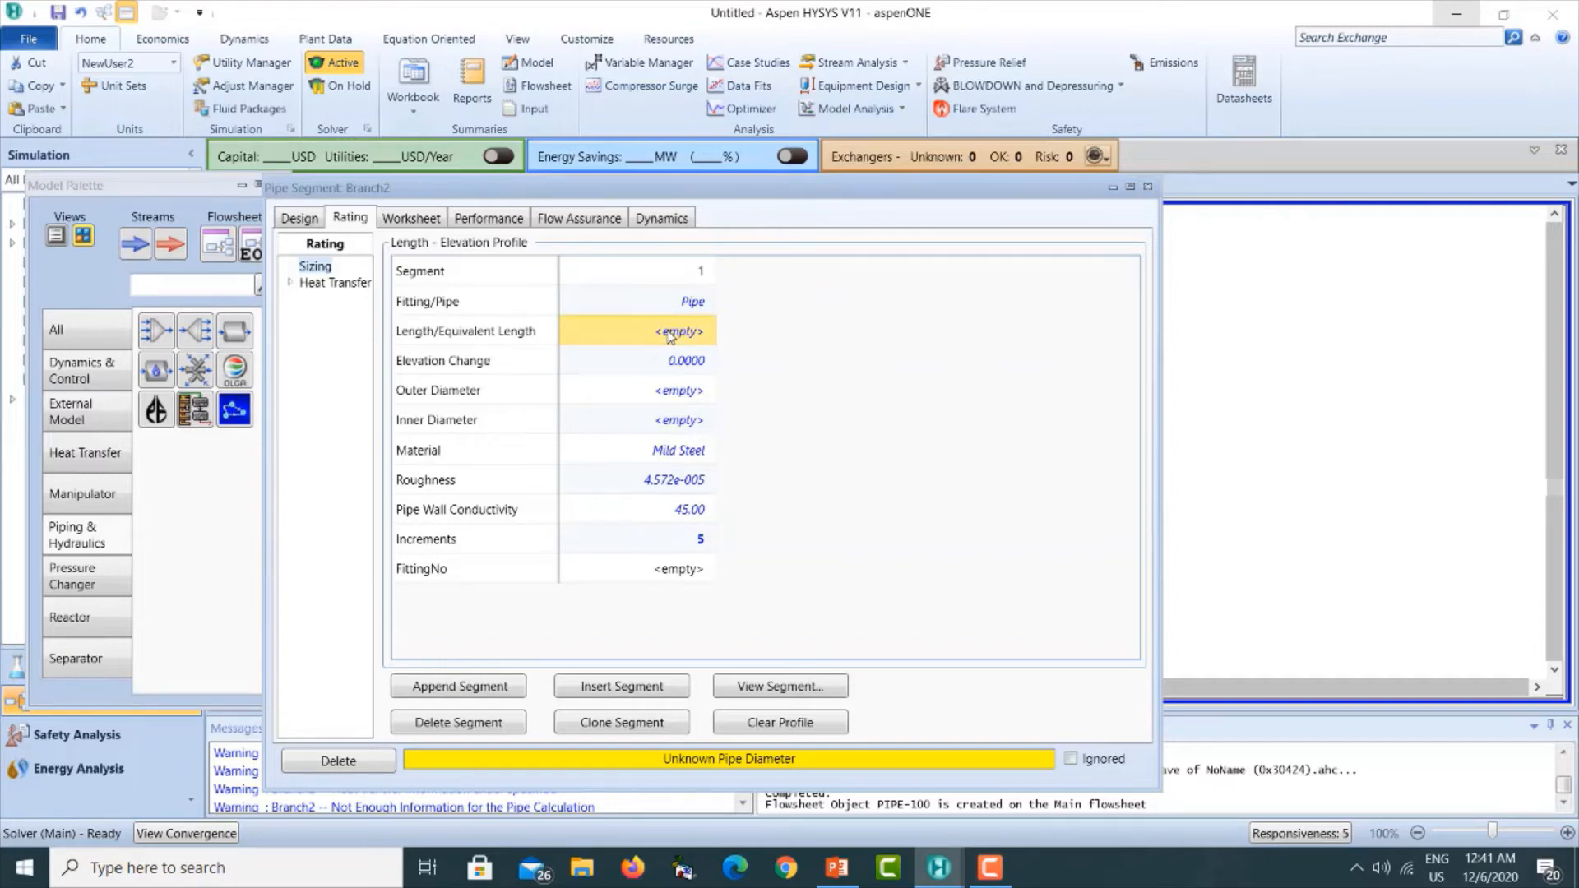
type("200")
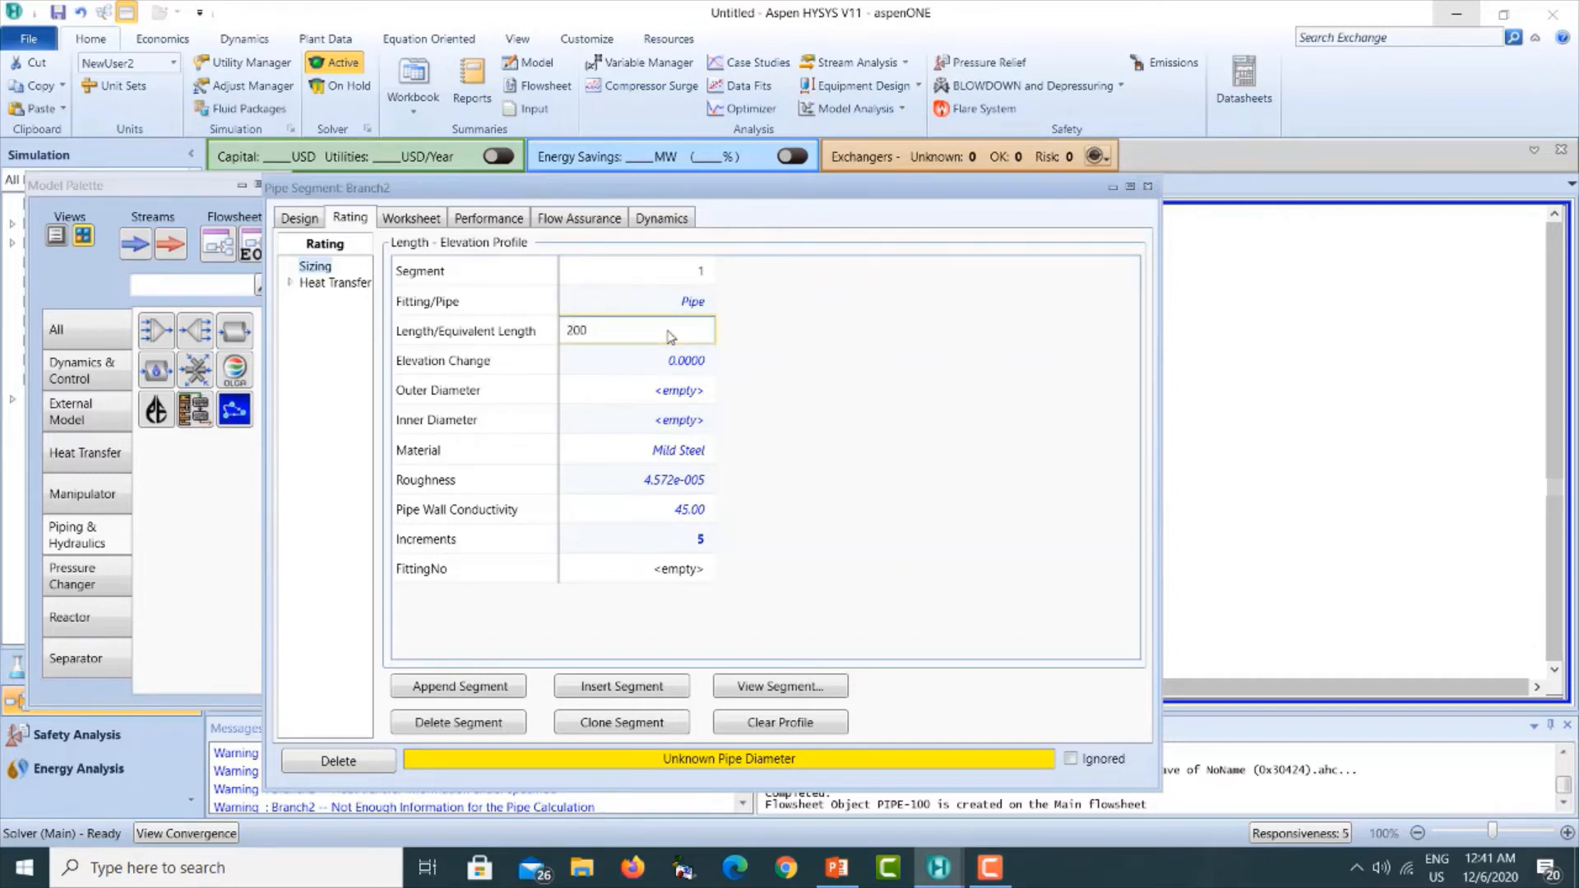
key("Return")
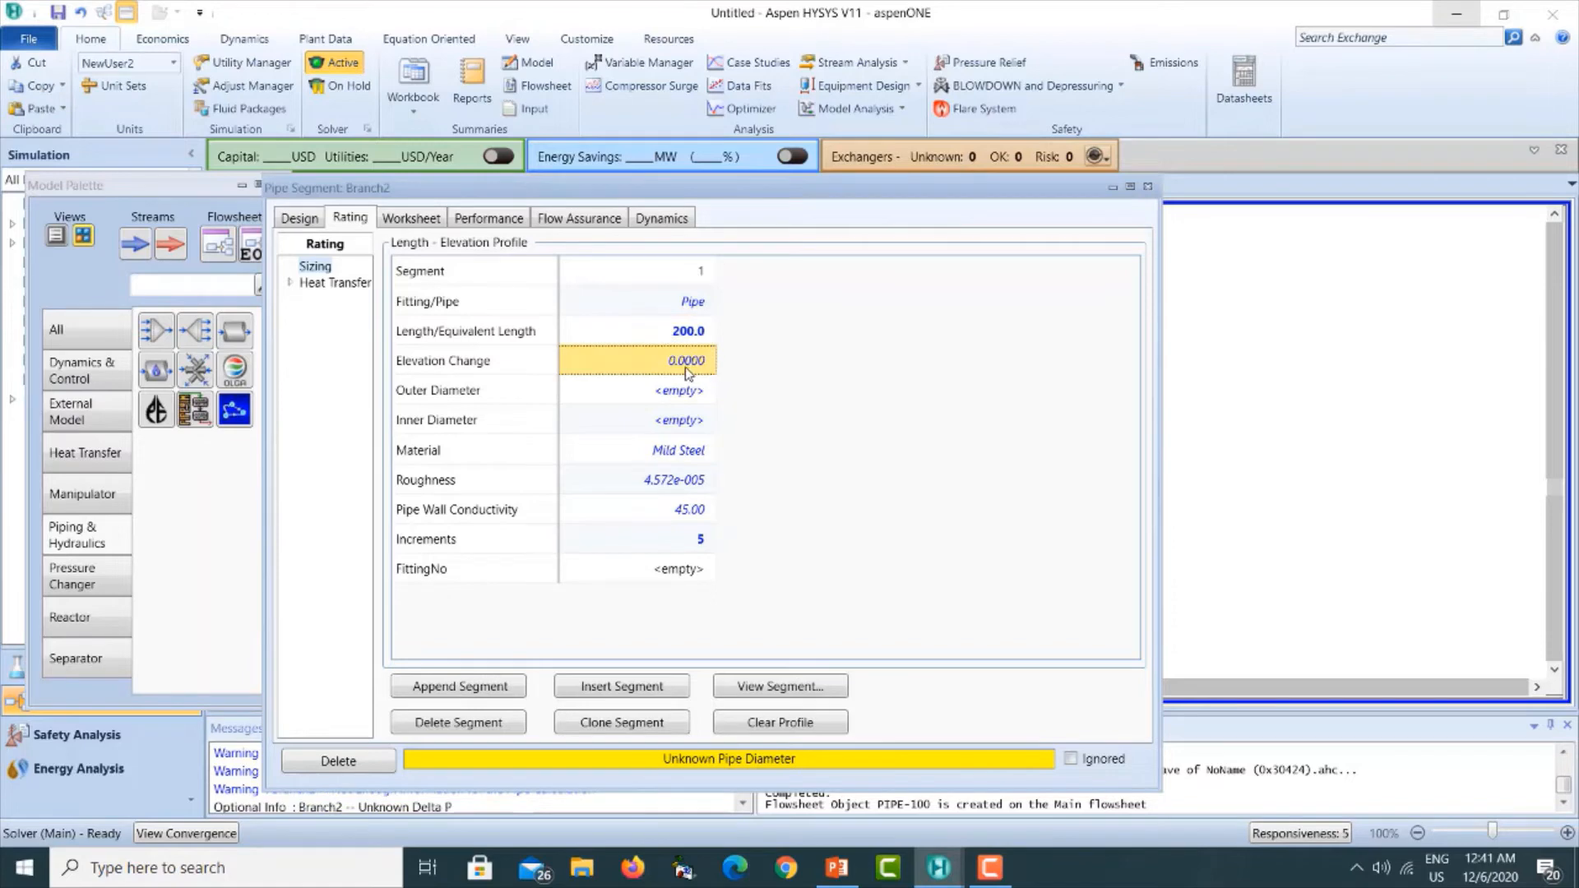
type("23")
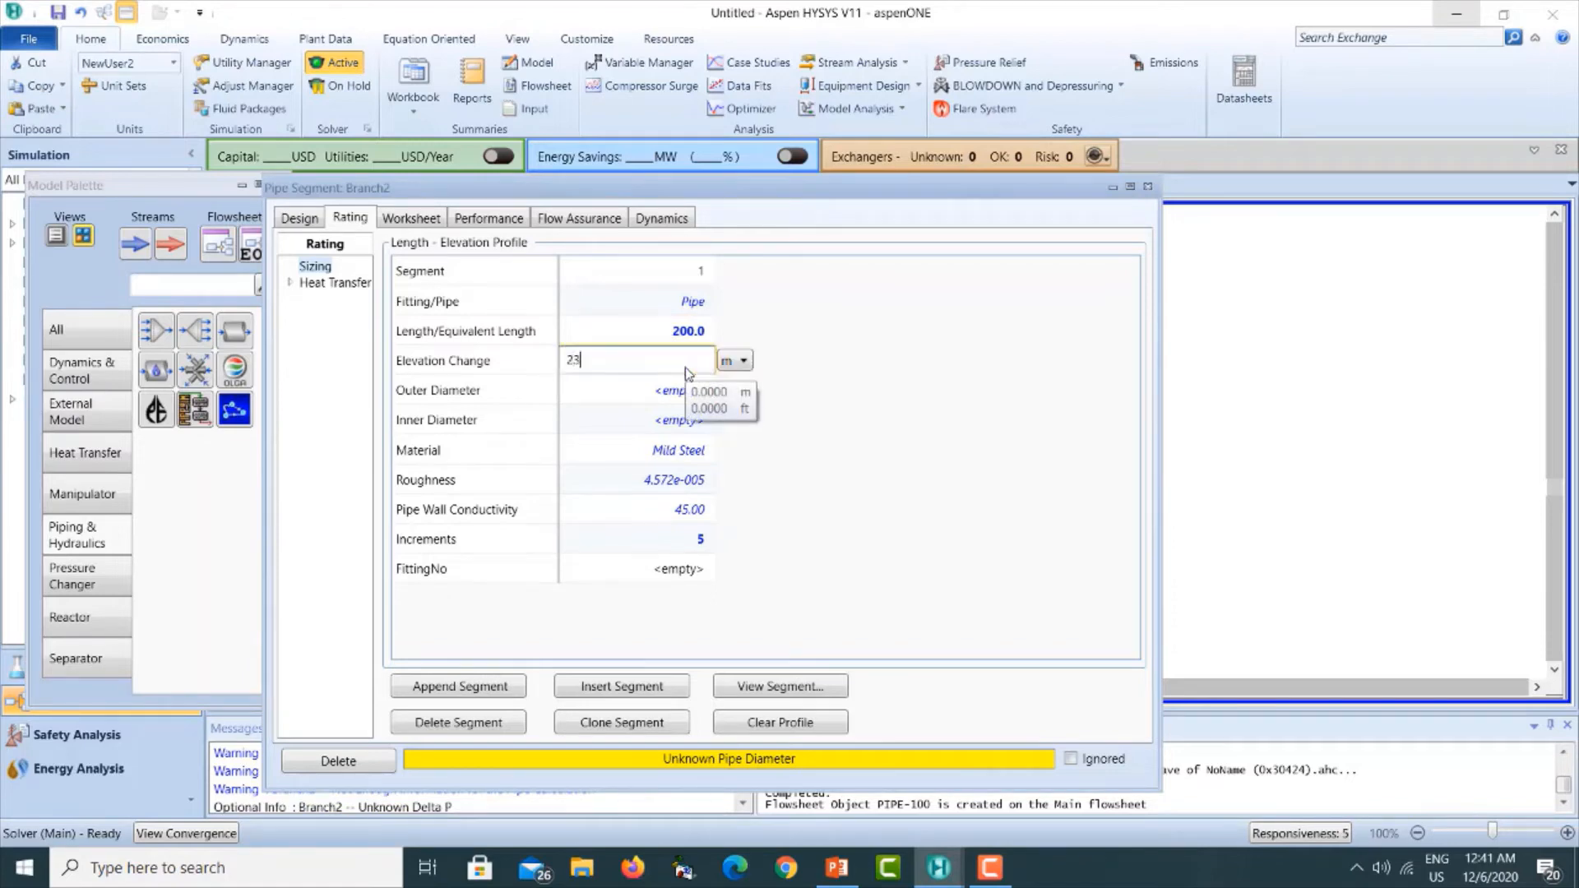
key("Return")
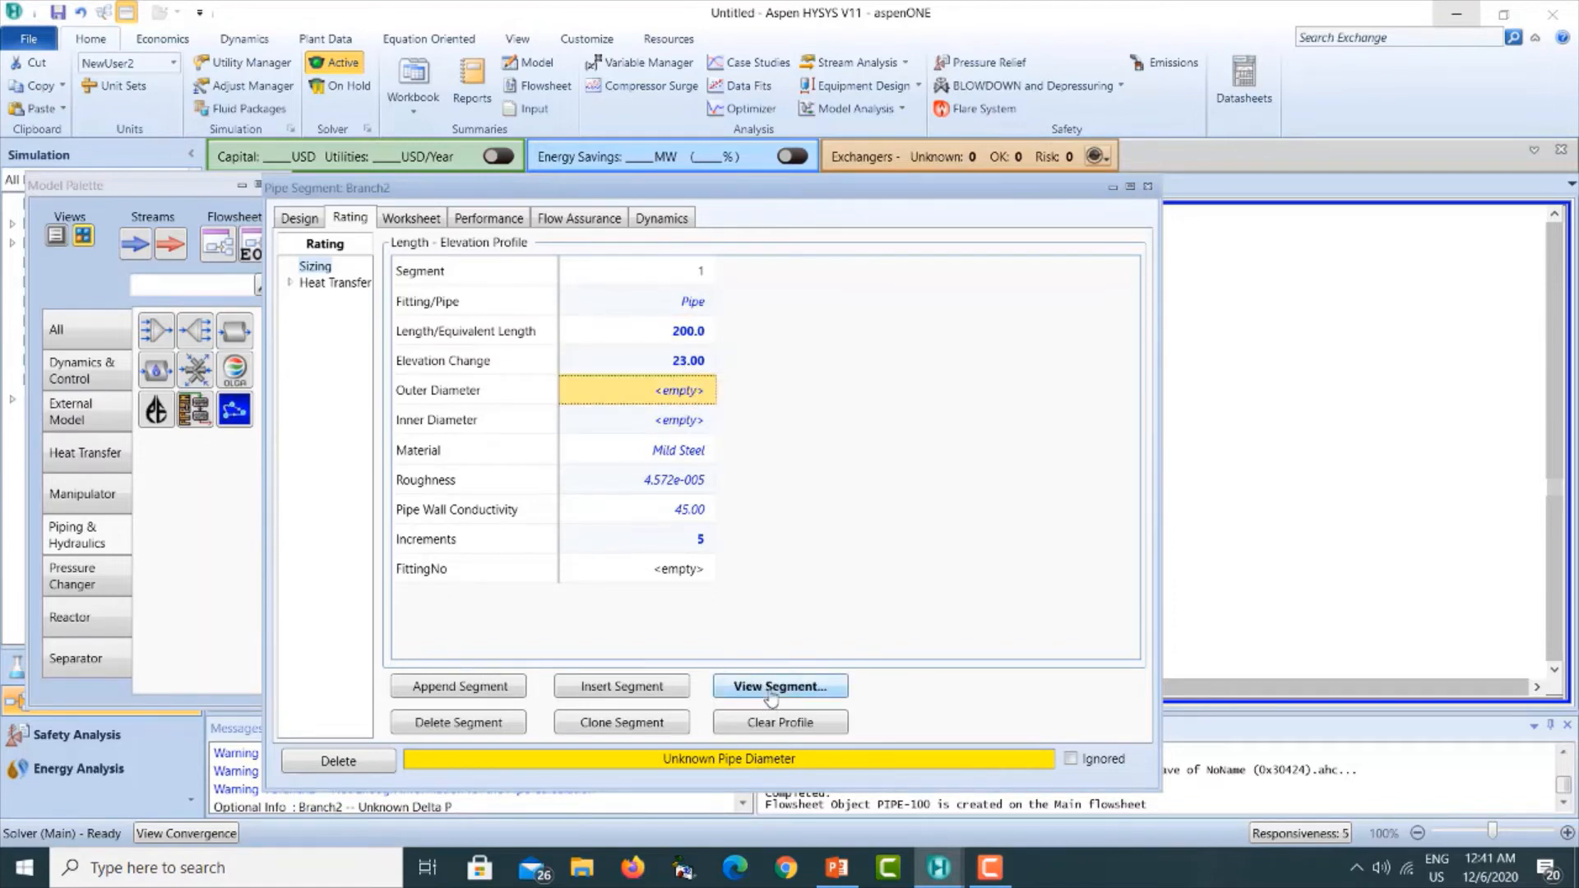
Set the Branch2 segment to pipe Schedule 40 with a 100 mm nominal diameter.
left_click(772, 696)
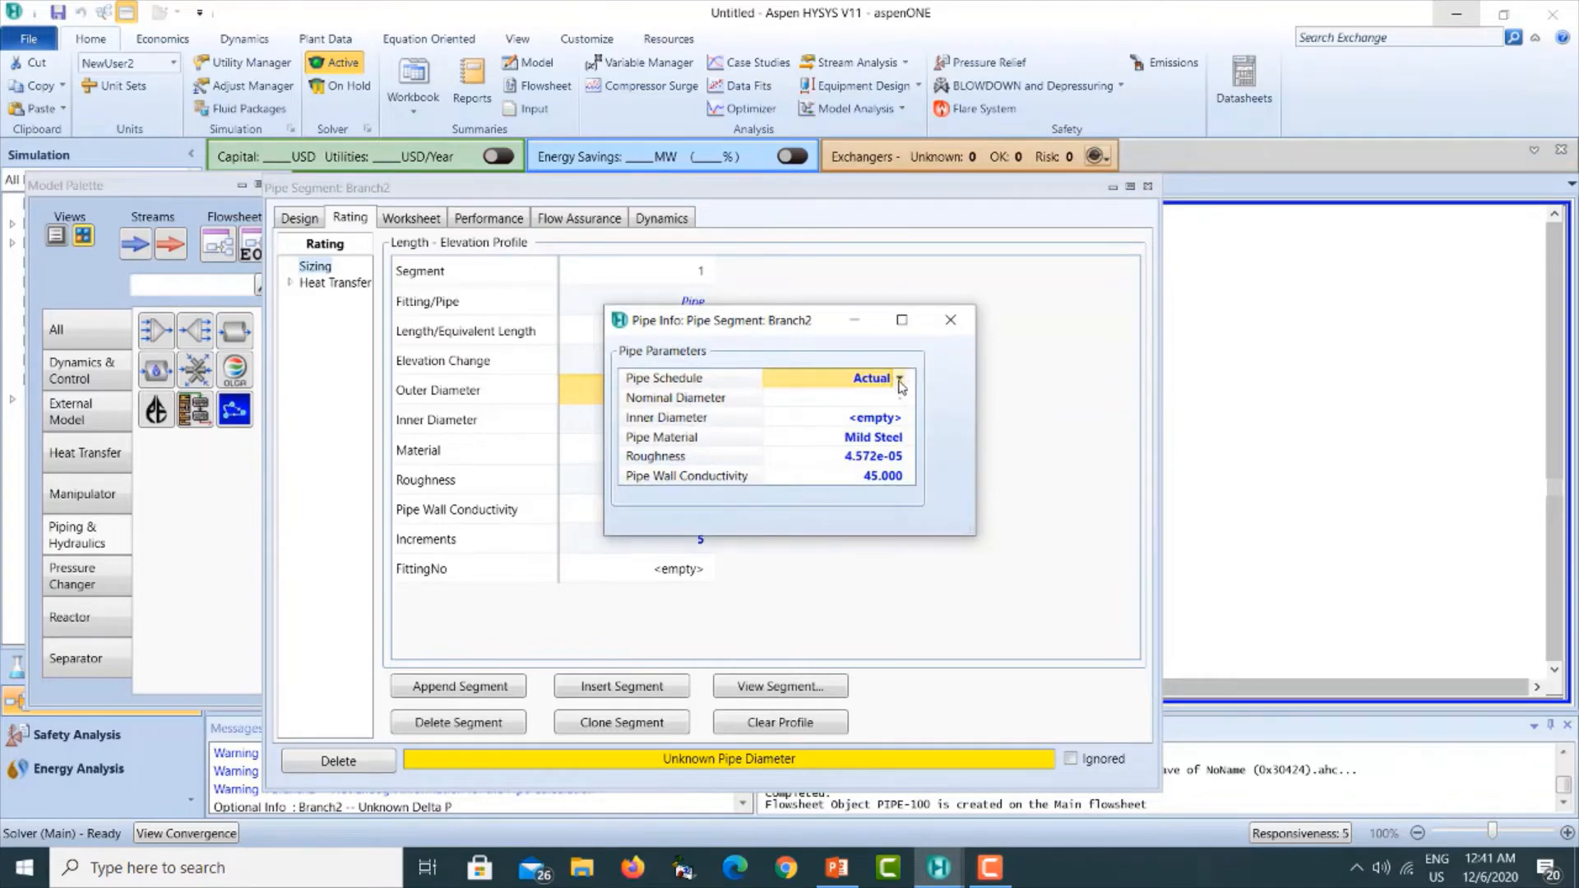
left_click(900, 380)
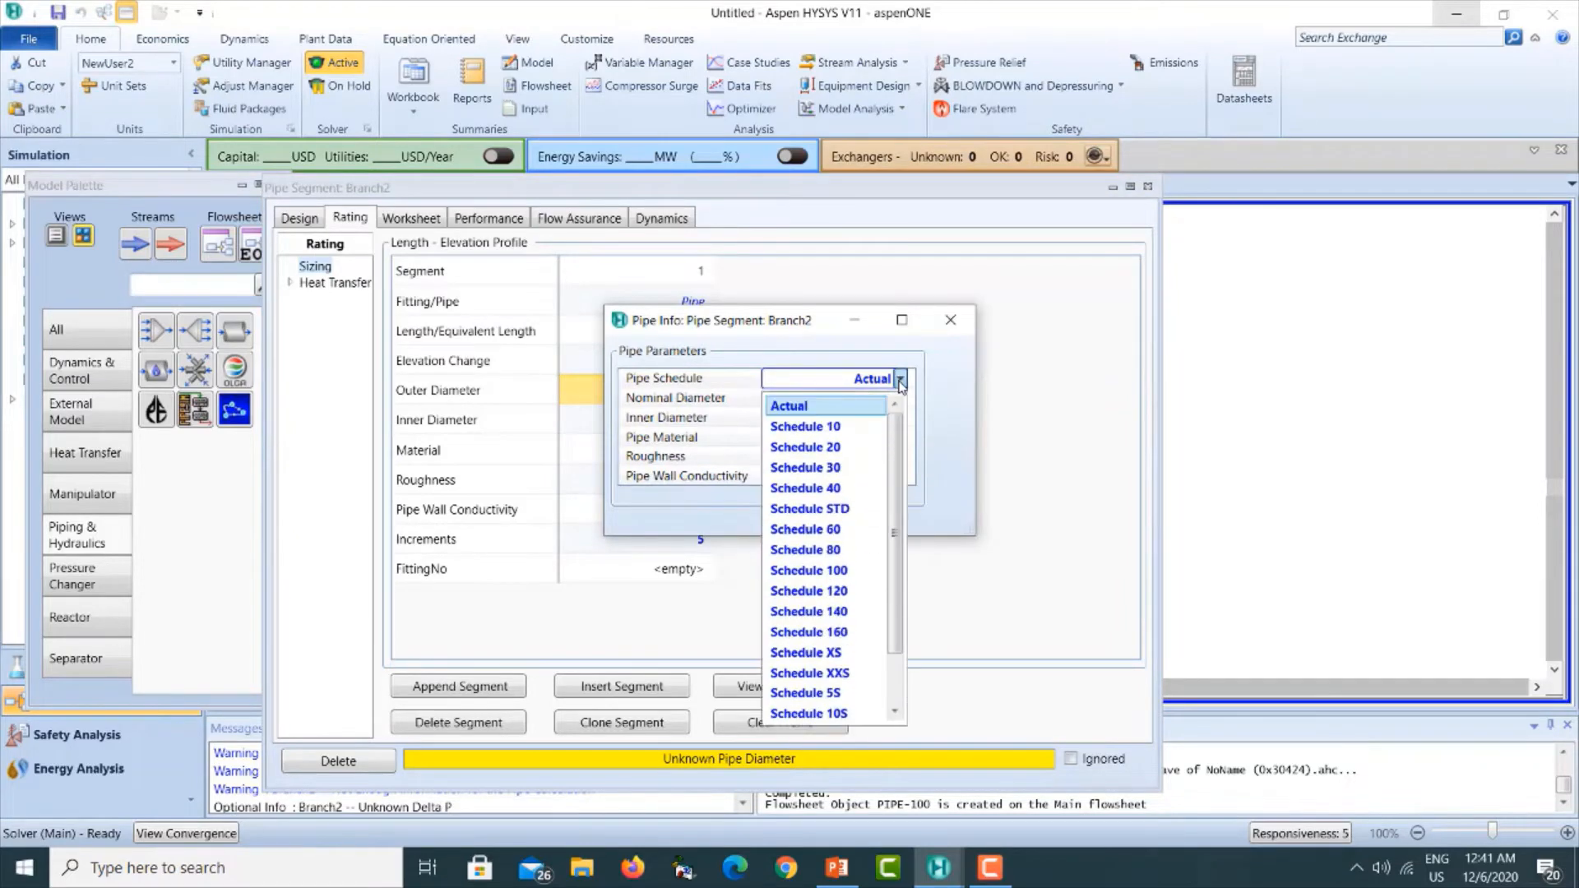
left_click(823, 488)
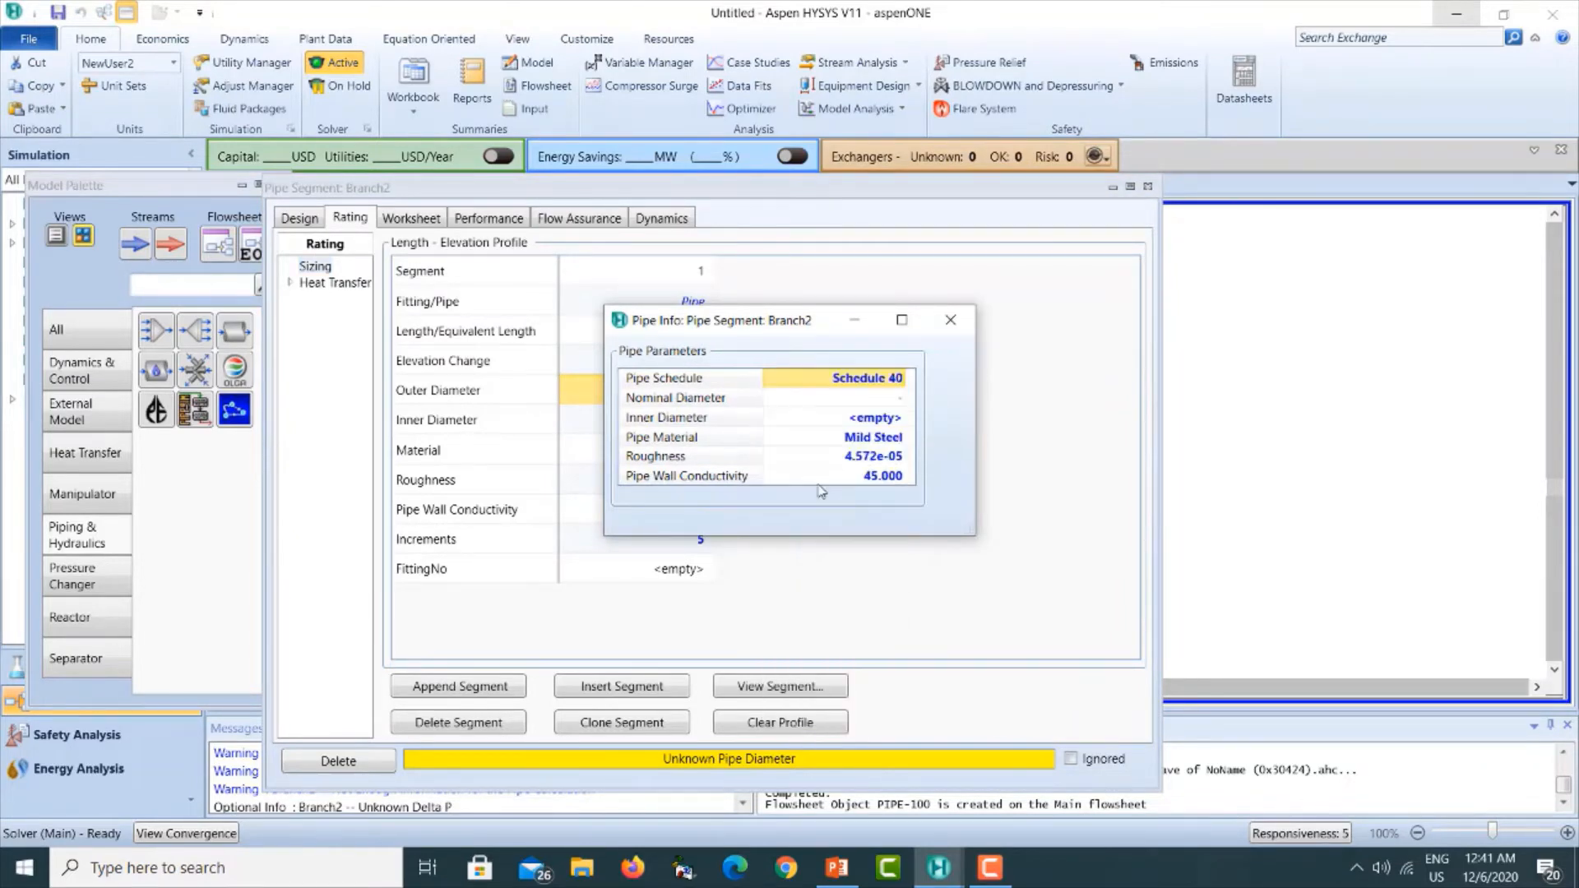
left_click(901, 398)
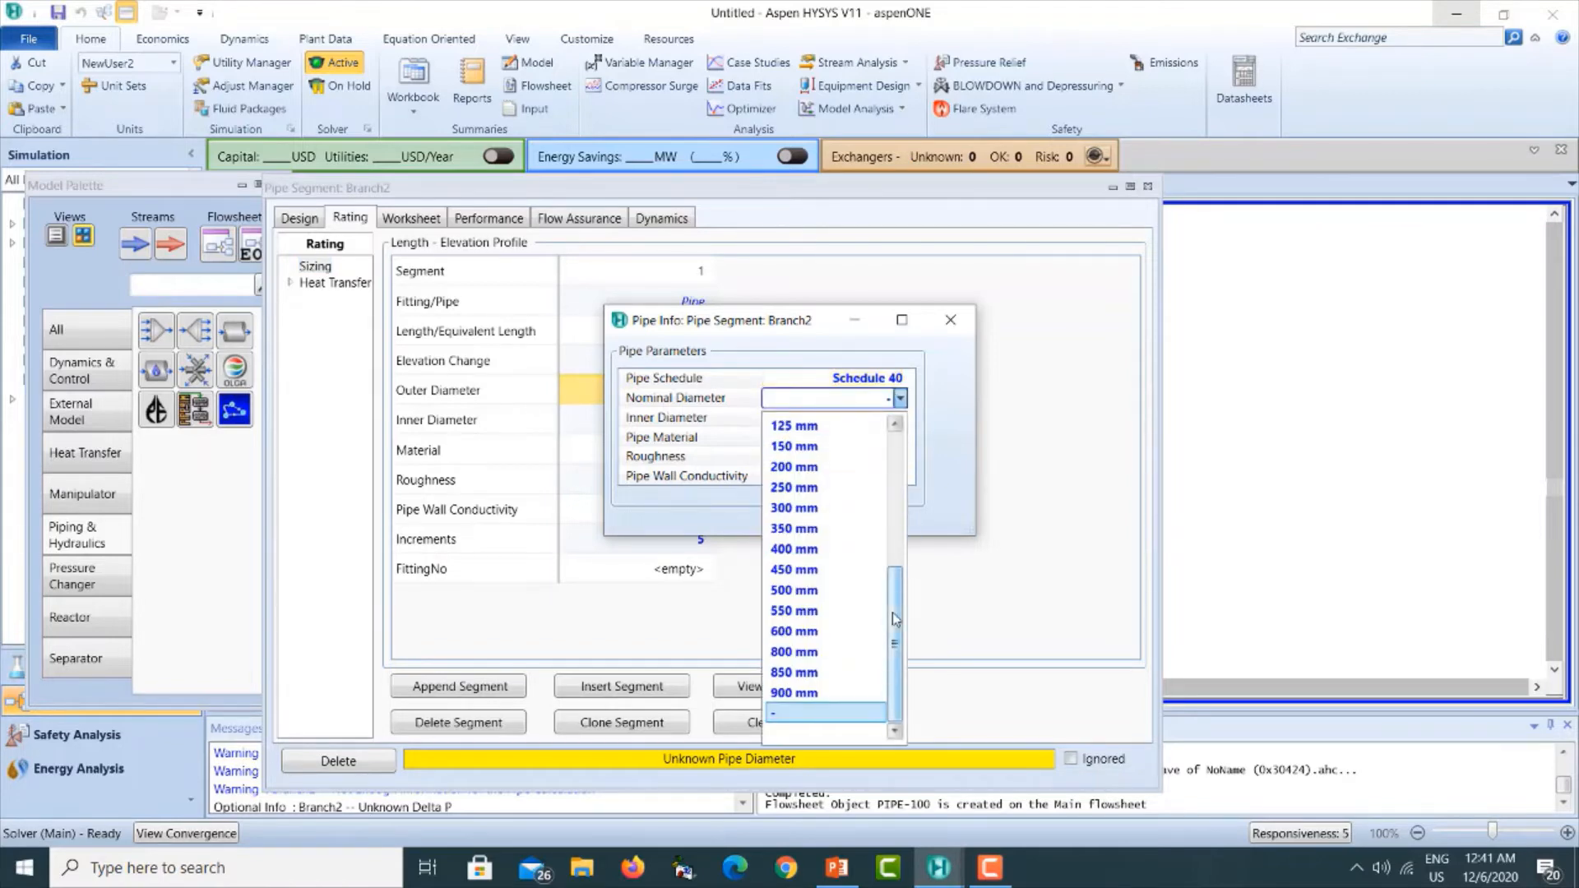
left_click_drag(903, 626, 905, 587)
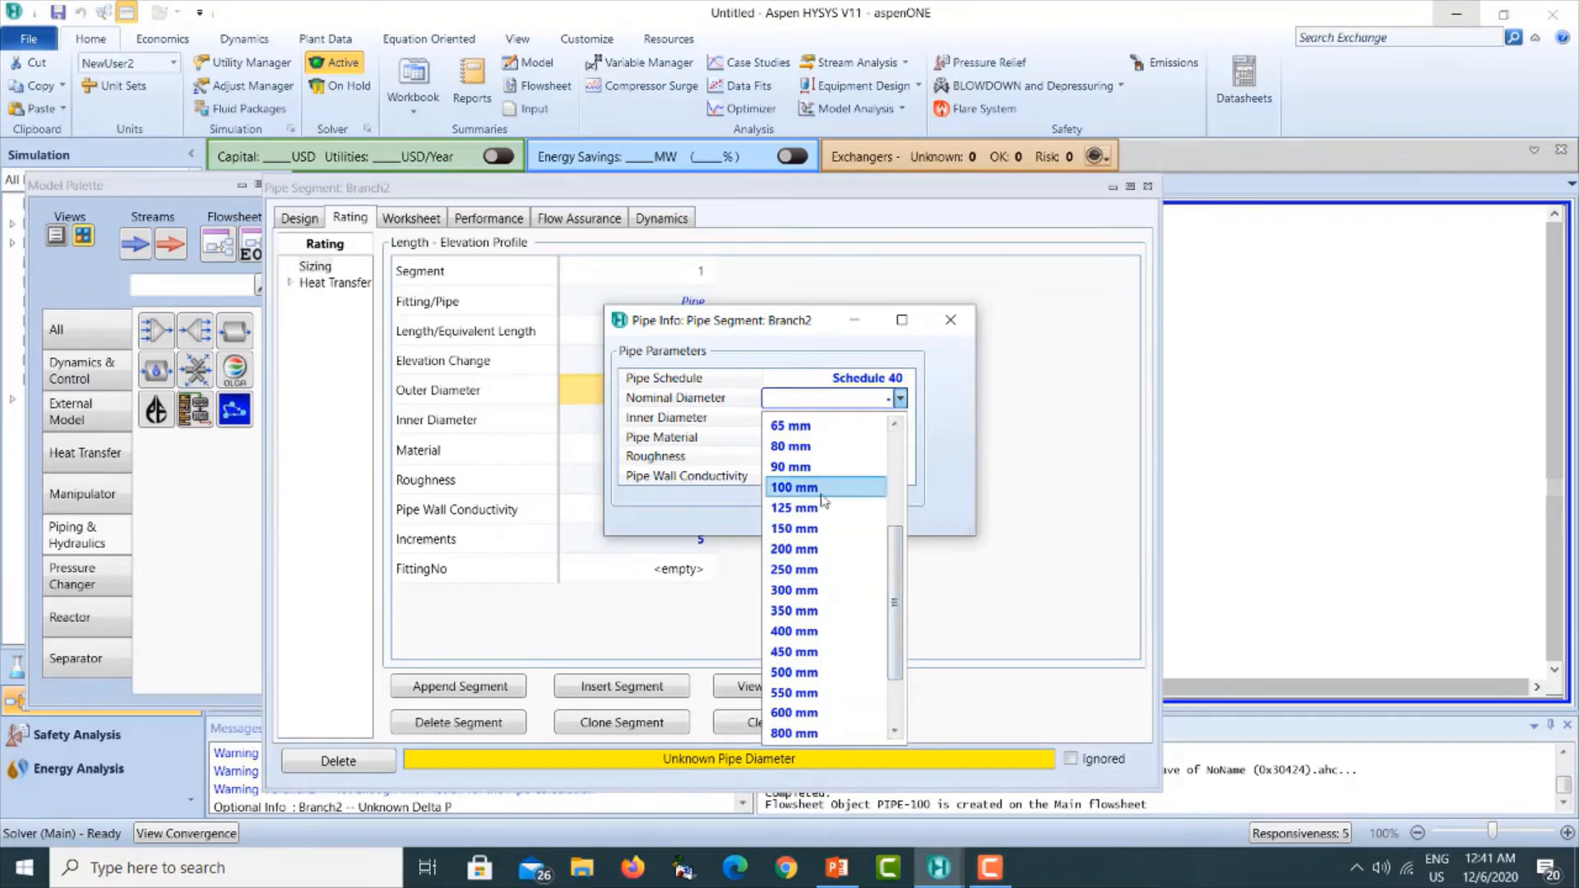
left_click(819, 490)
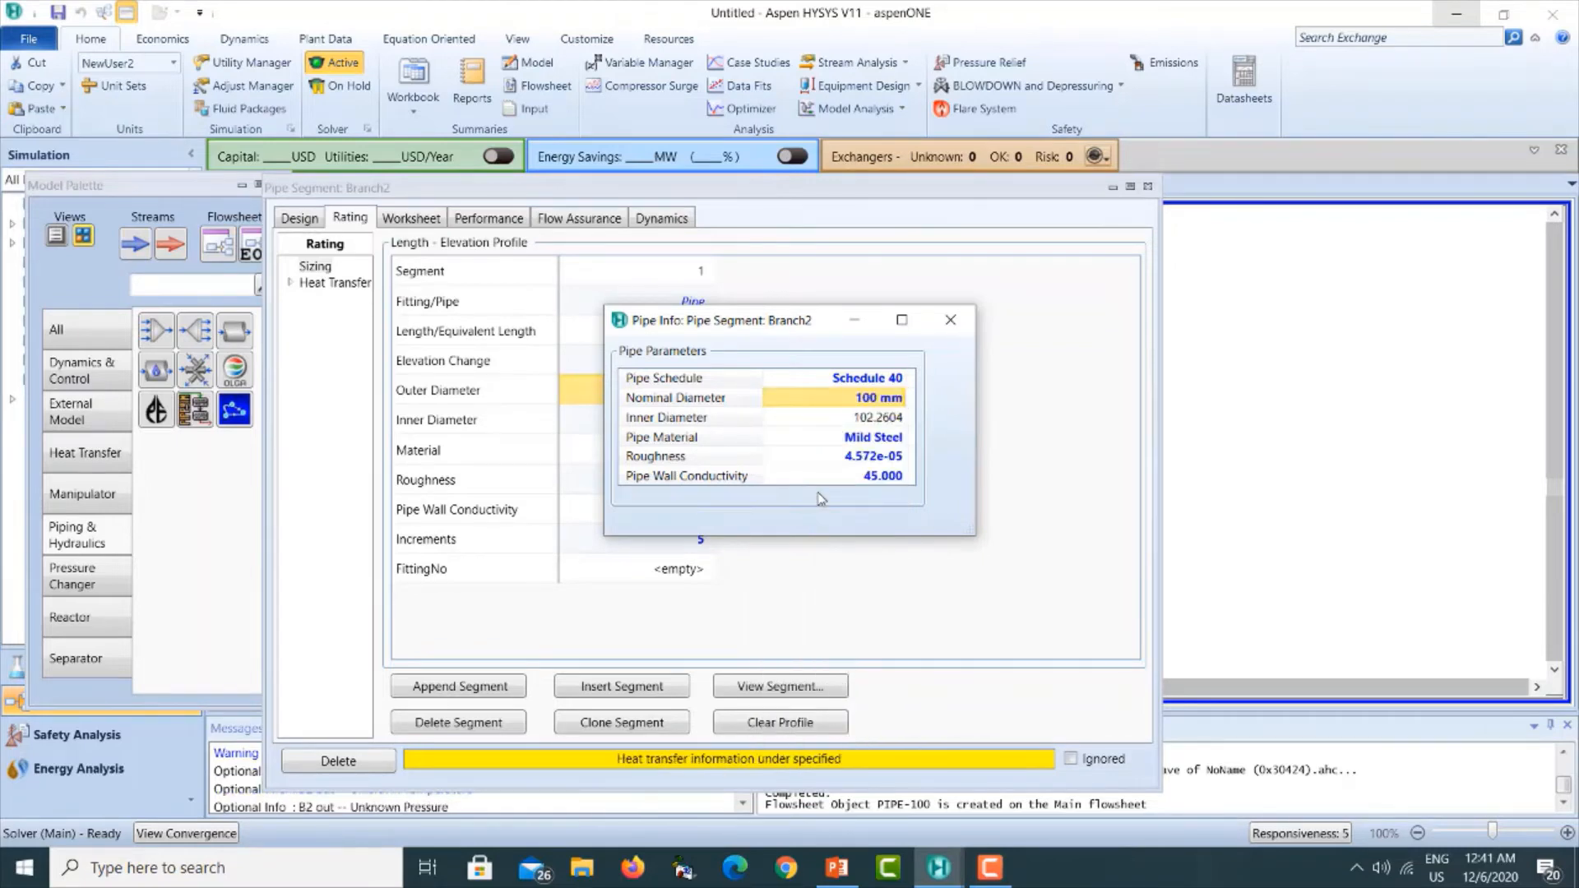
left_click_drag(714, 317, 648, 296)
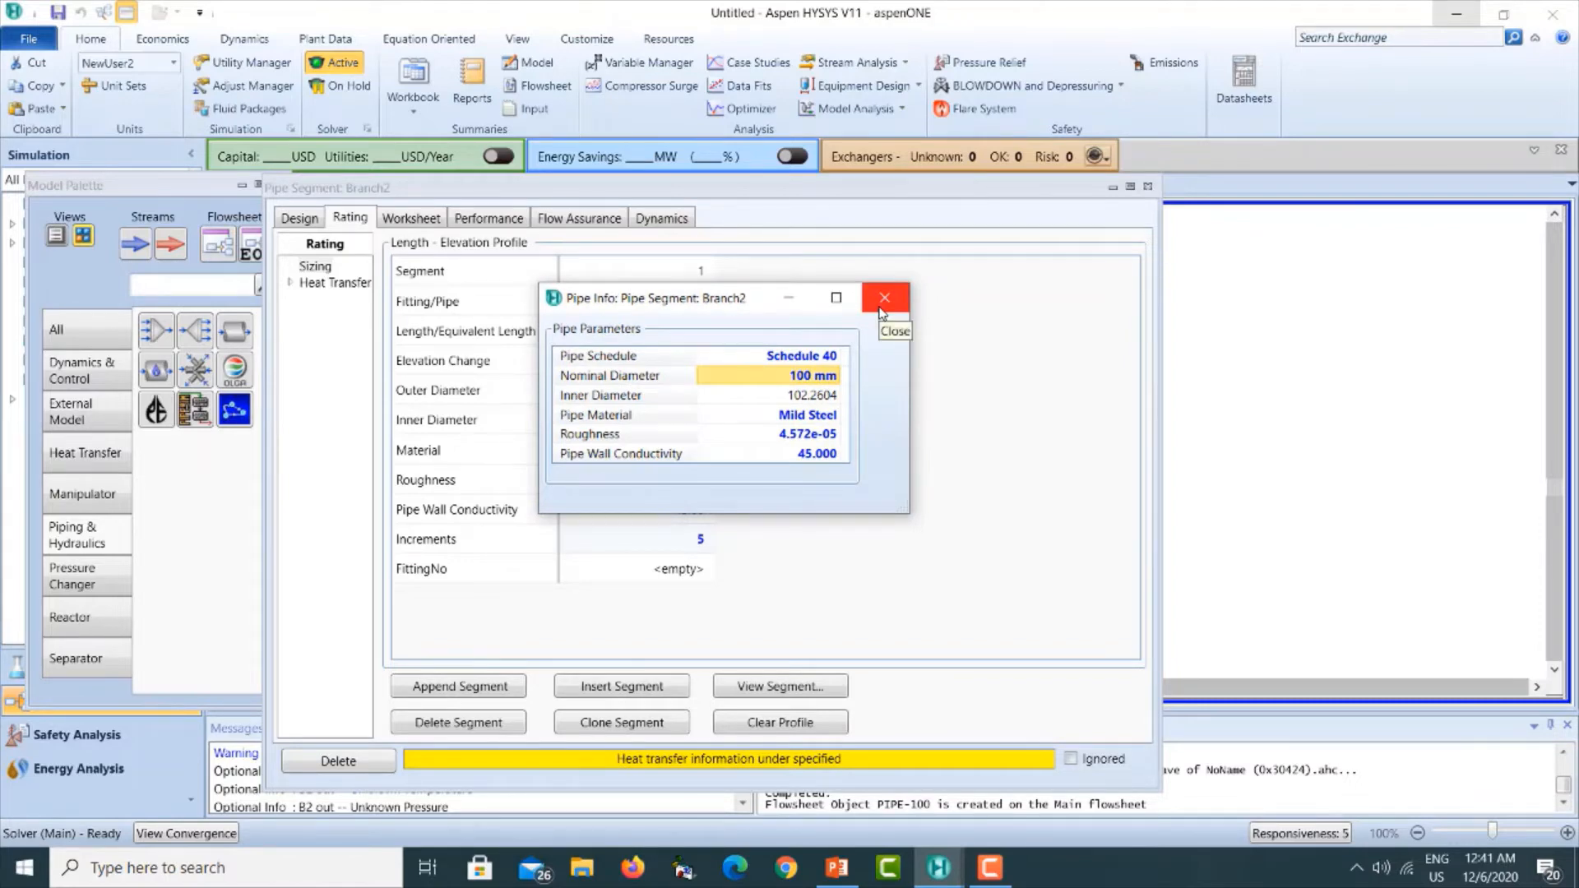
left_click(881, 306)
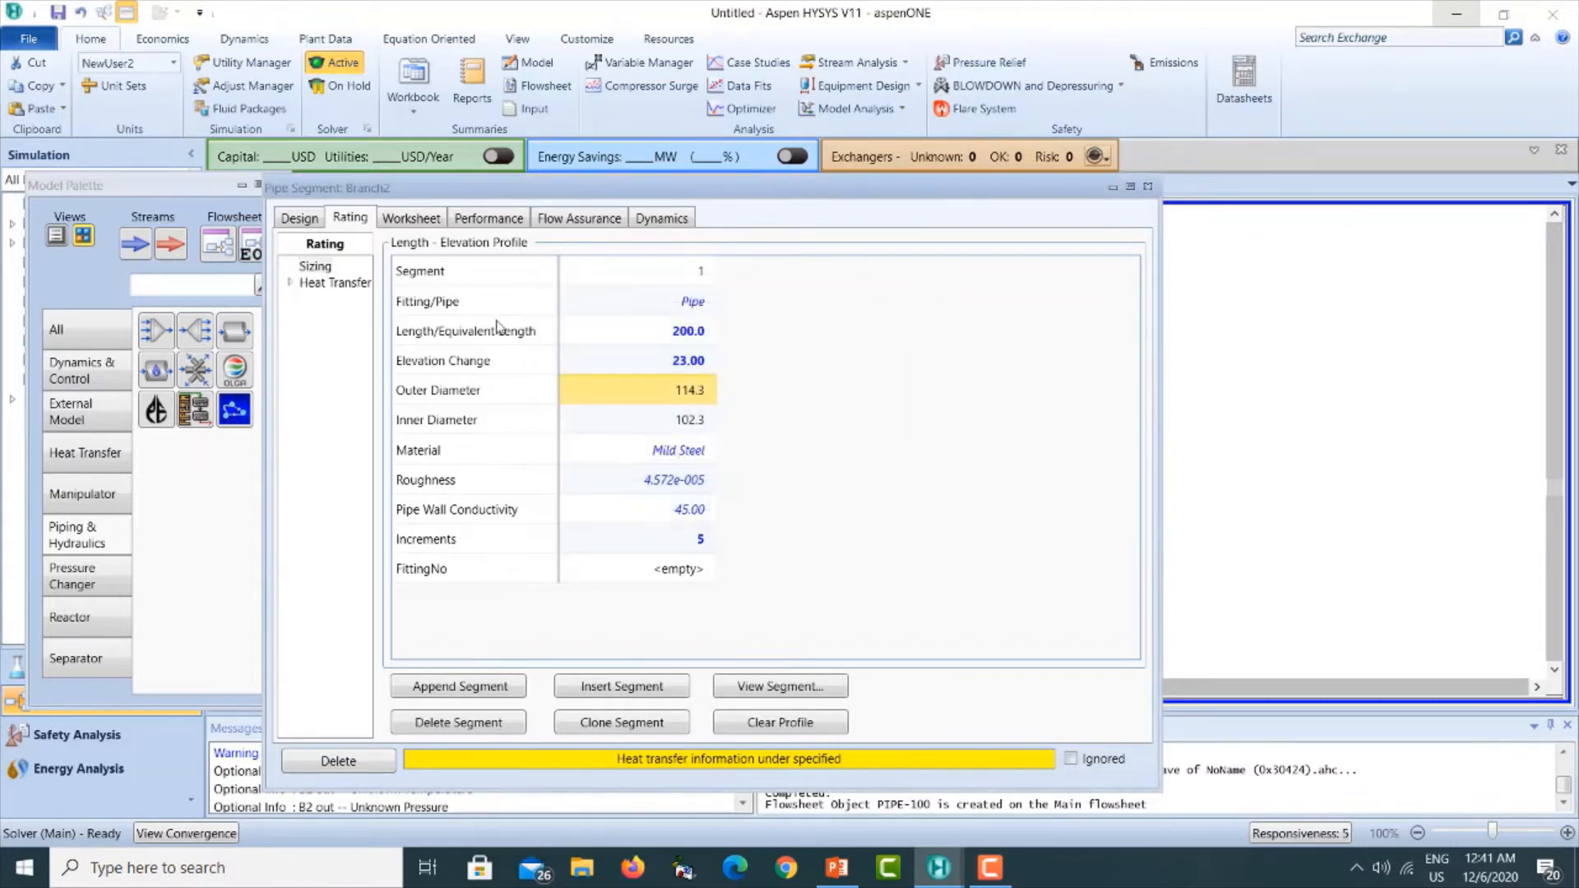
Estimate Branch2 heat transfer with ambient temperature 5 C, including pipe wall, inner HTC and outer HTC, and close the pipe segment.
left_click(290, 284)
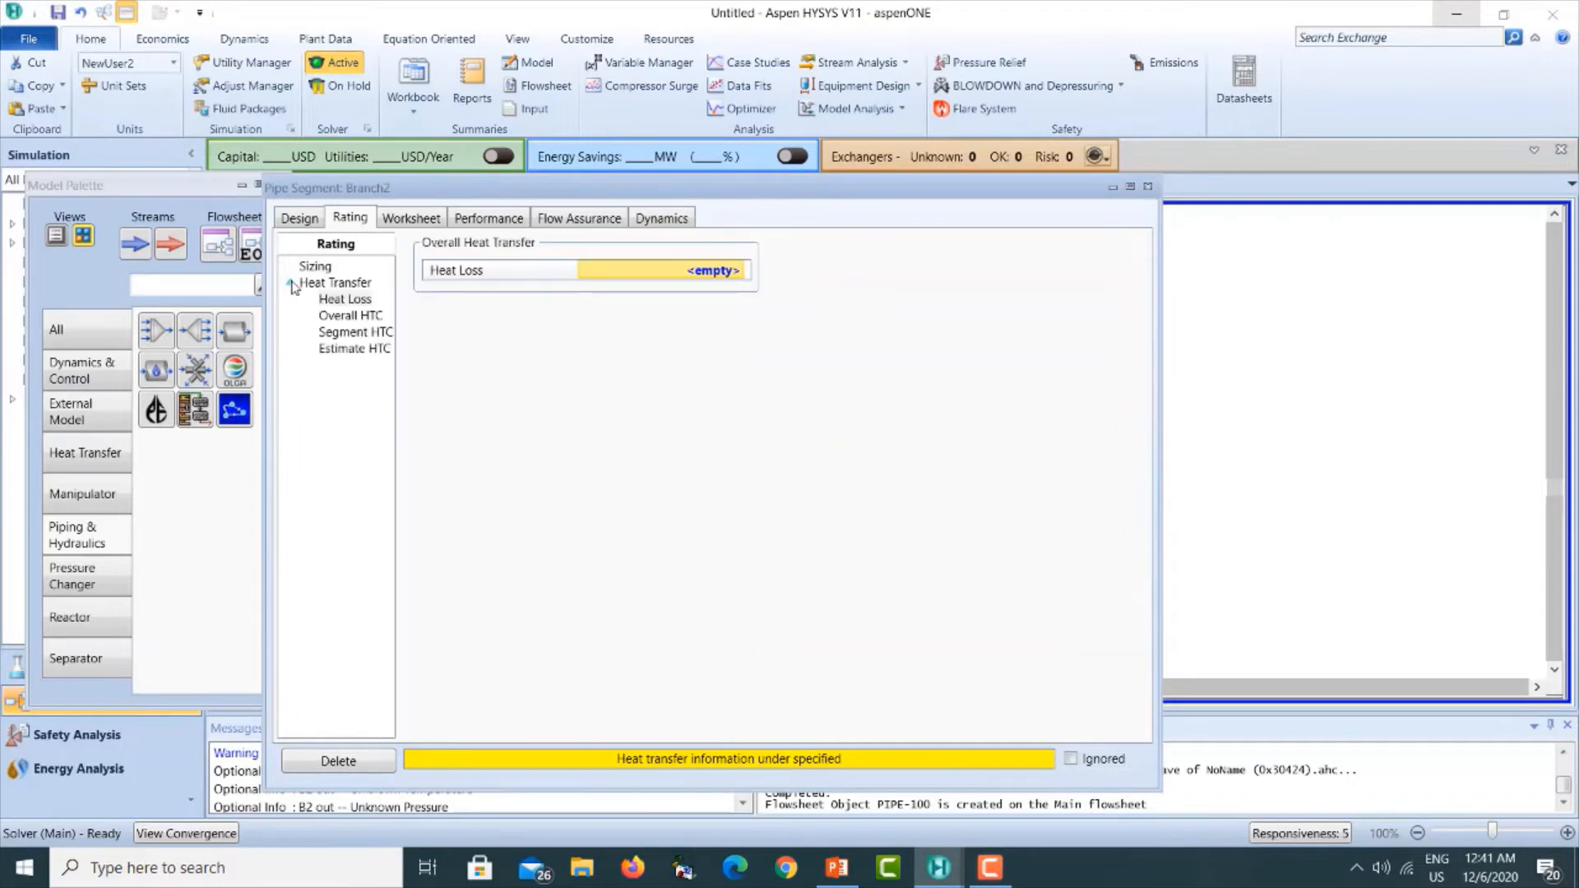
left_click(330, 351)
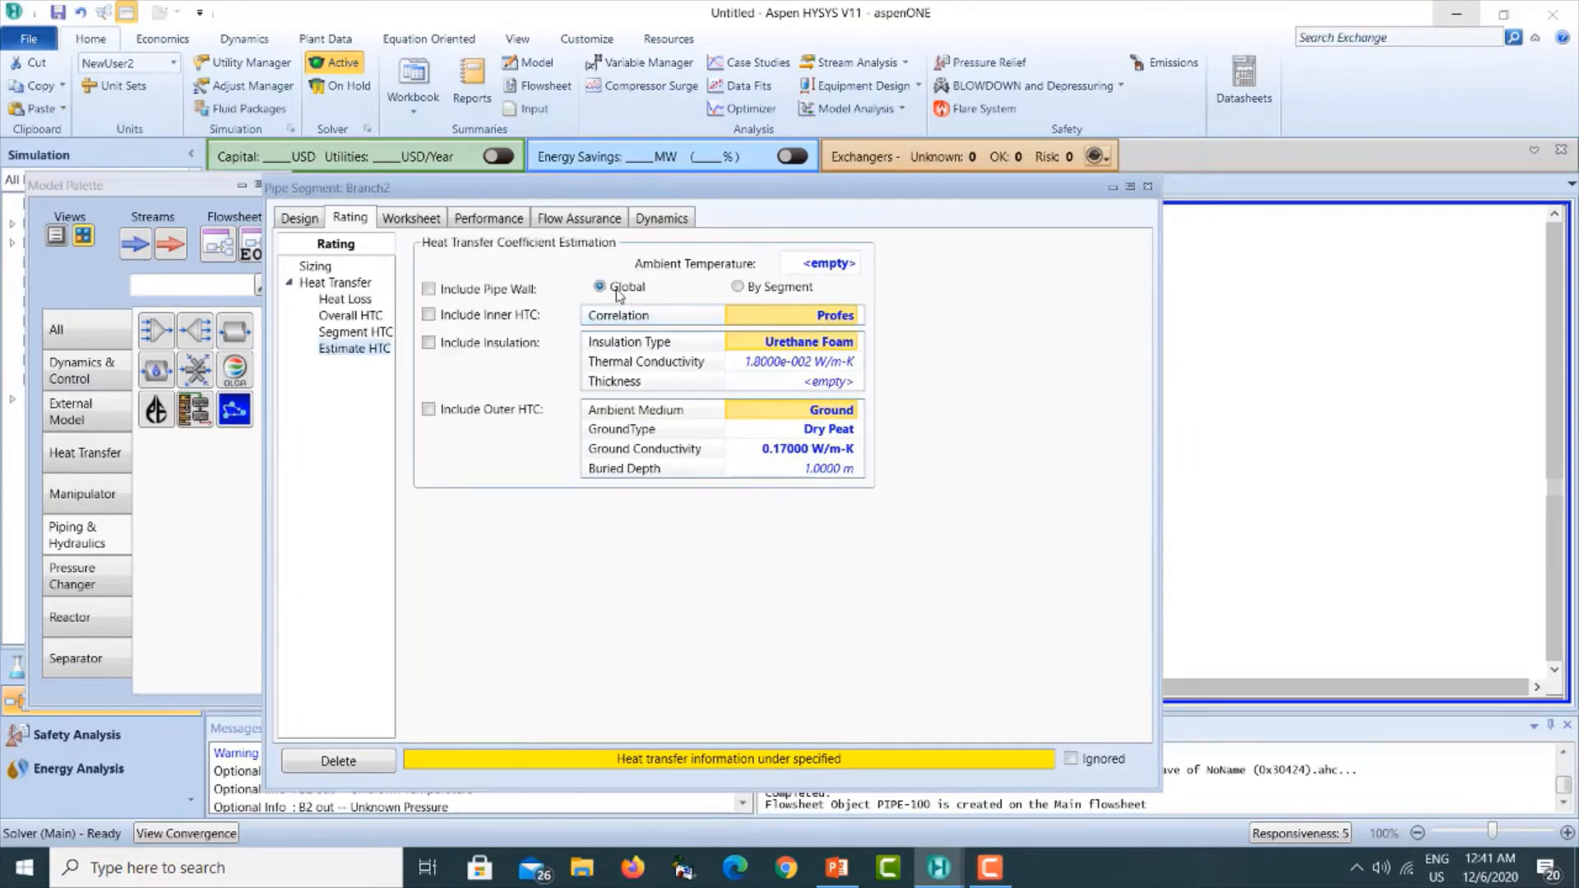
left_click(800, 260)
type("5")
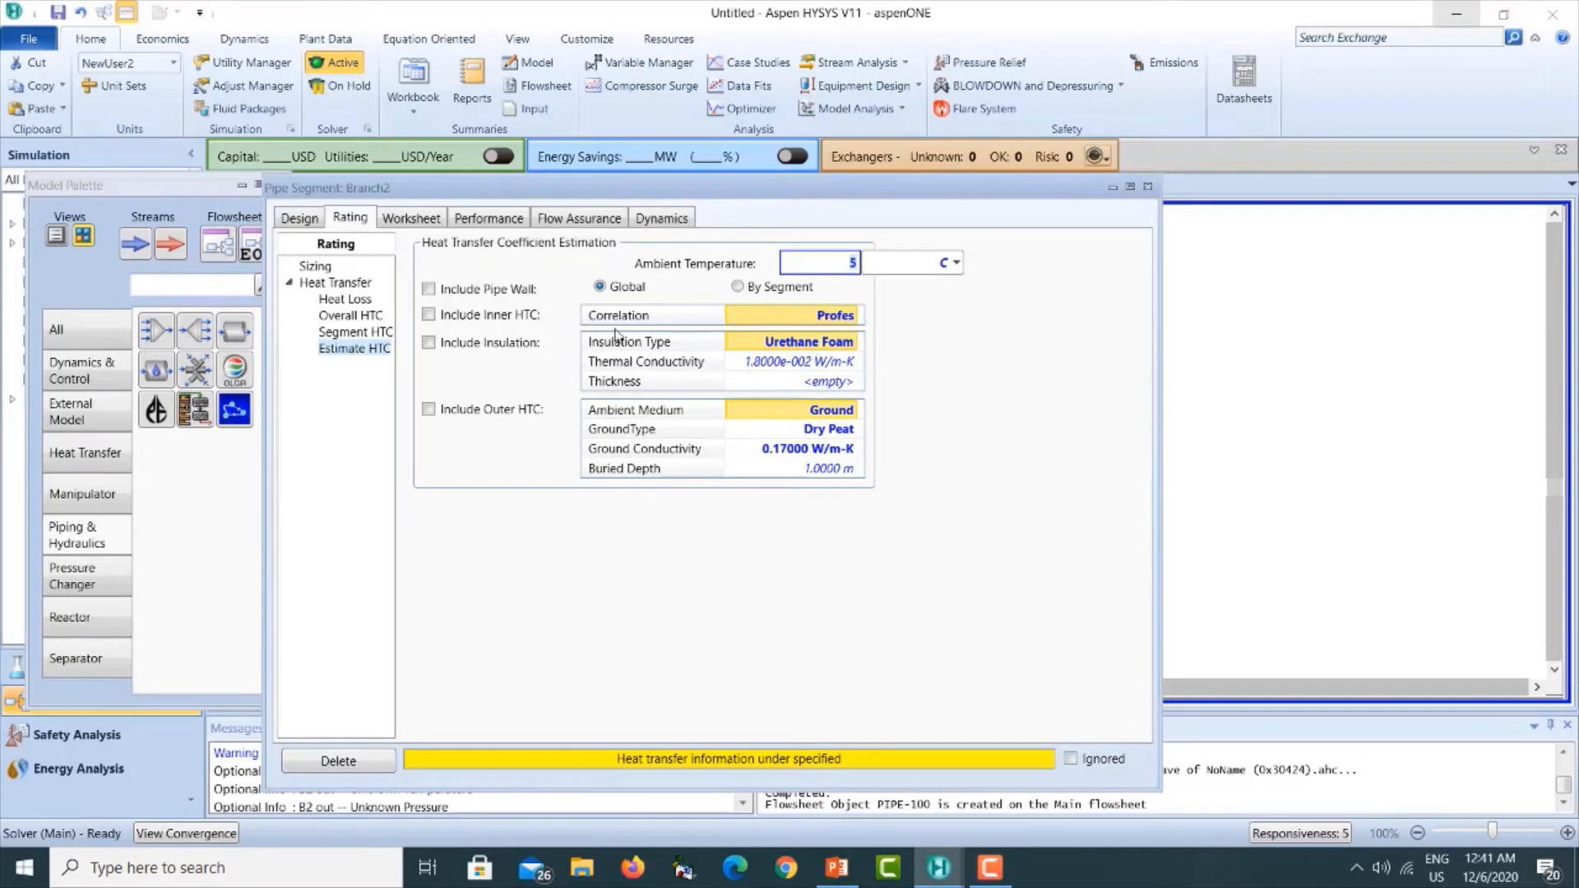
left_click(429, 288)
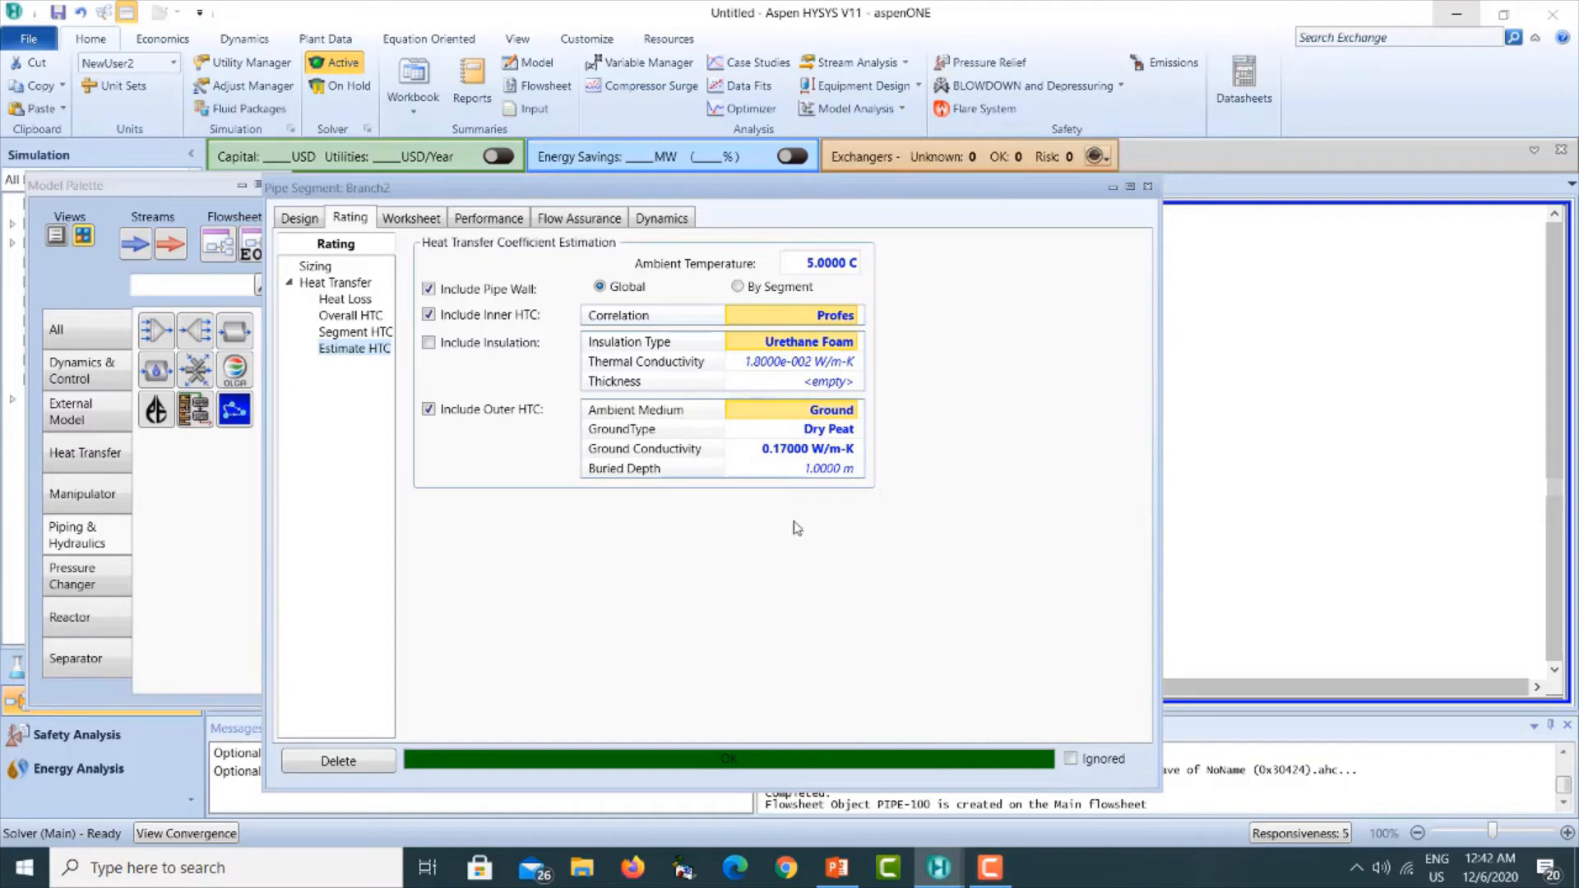
left_click(1148, 190)
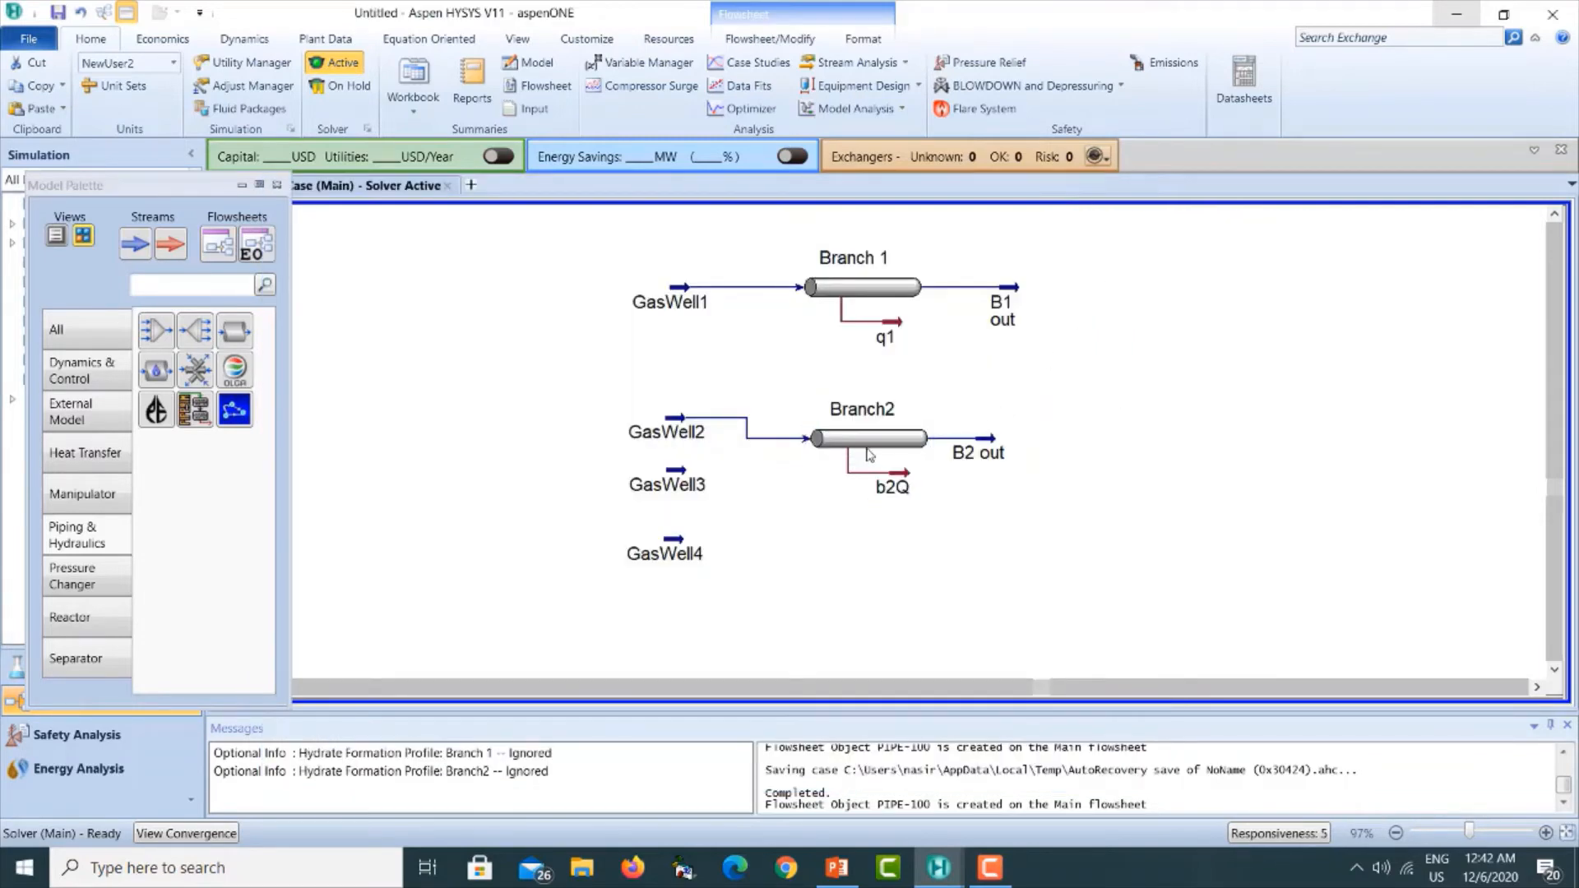
Align Branch2 with GasWell2 on the flowsheet and move GasWell4 and GasWell3 further down to make room.
left_click_drag(870, 454, 892, 434)
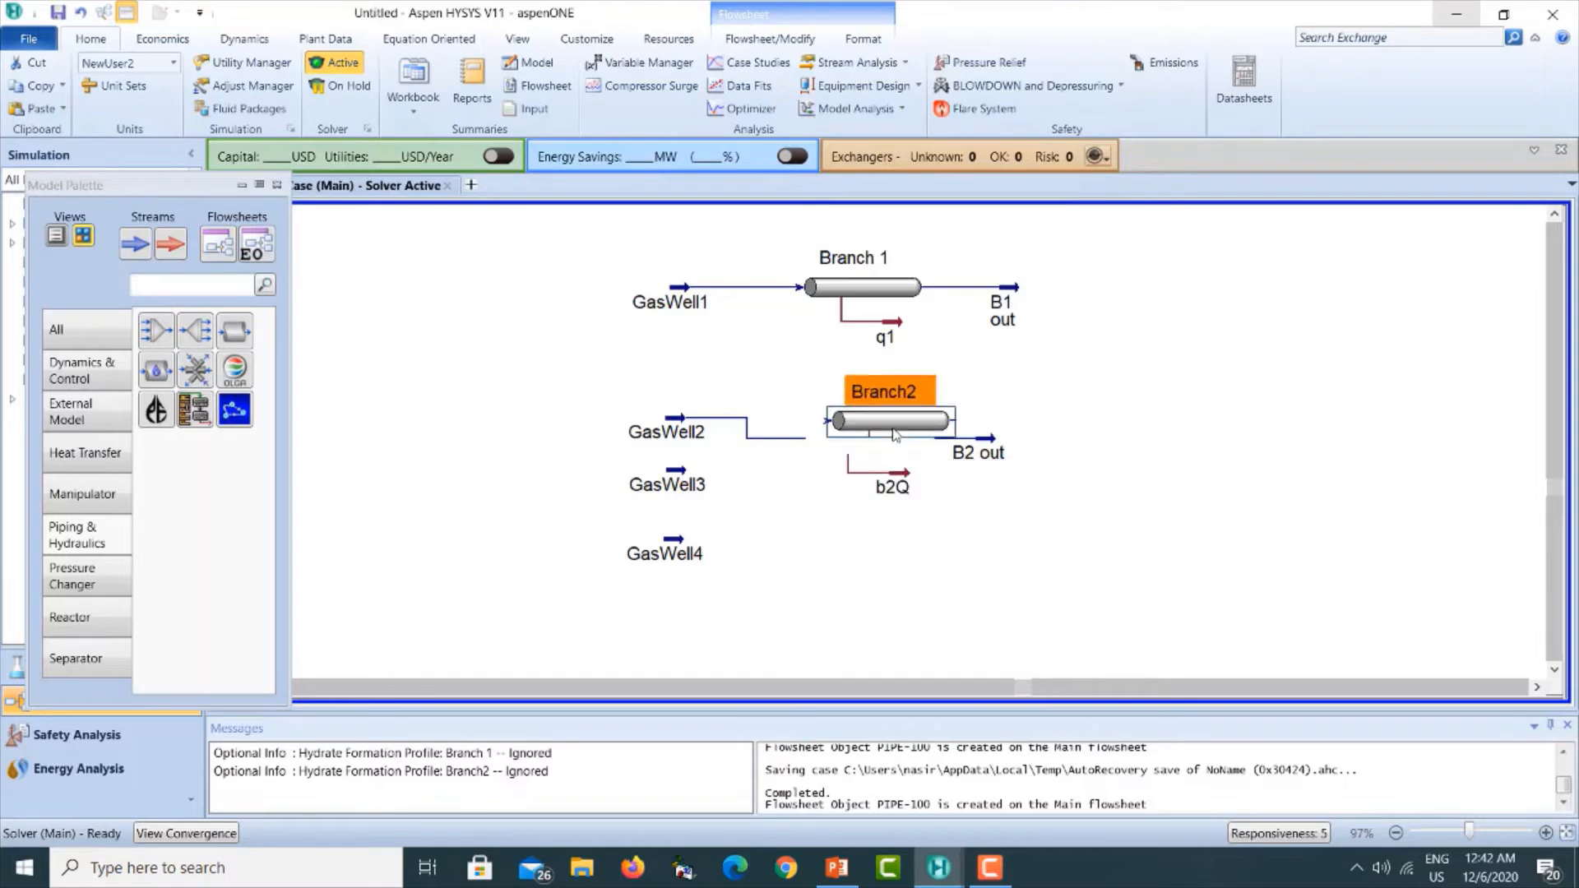
left_click(1110, 462)
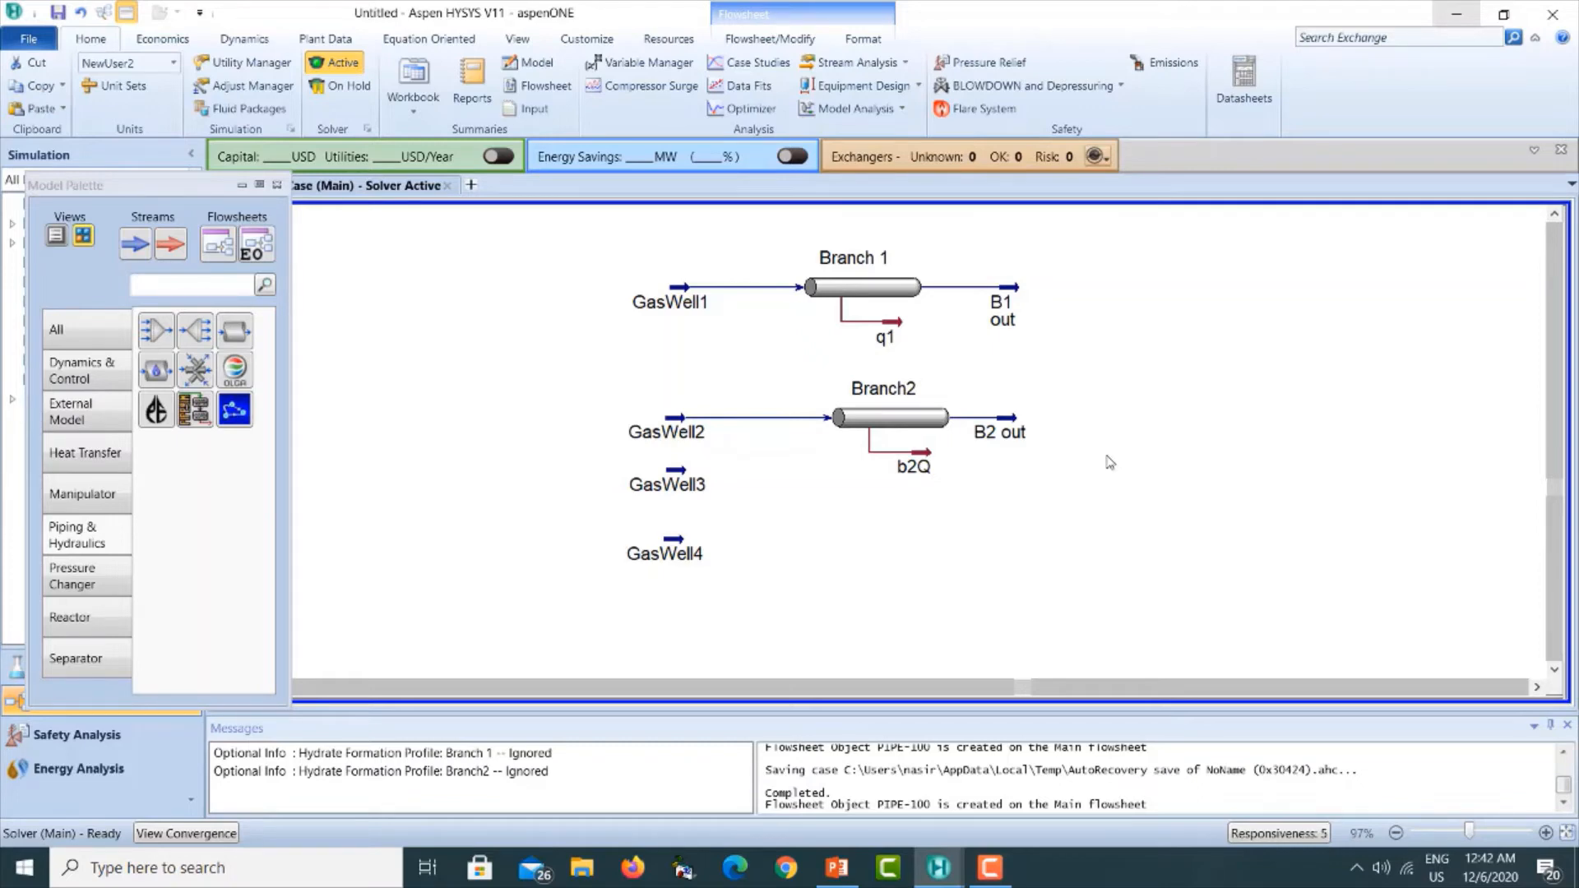
left_click(831, 871)
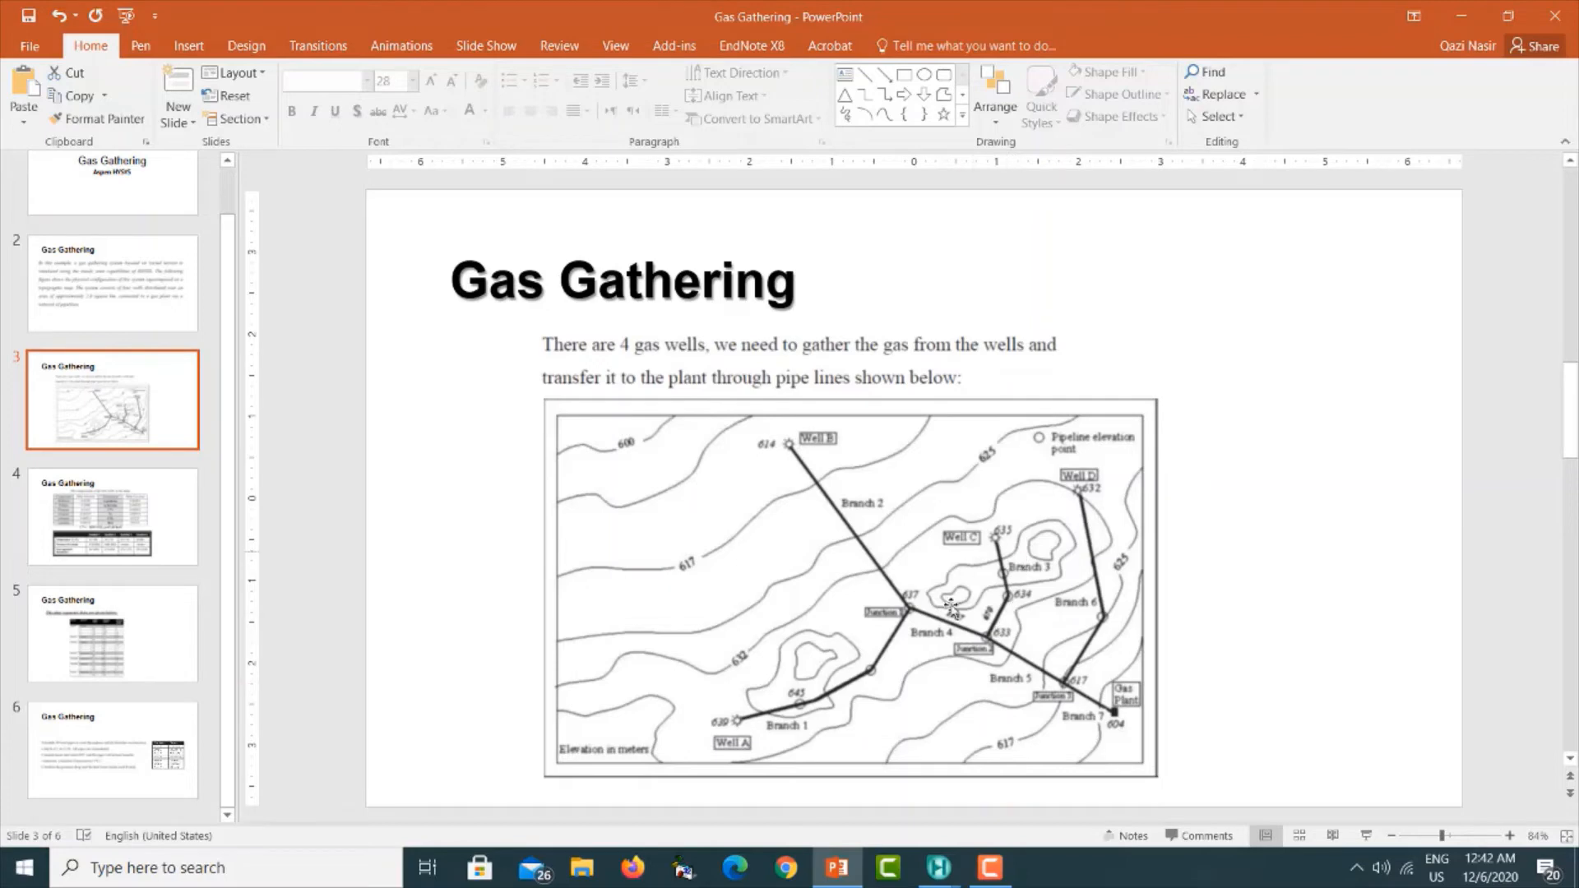
left_click(1456, 20)
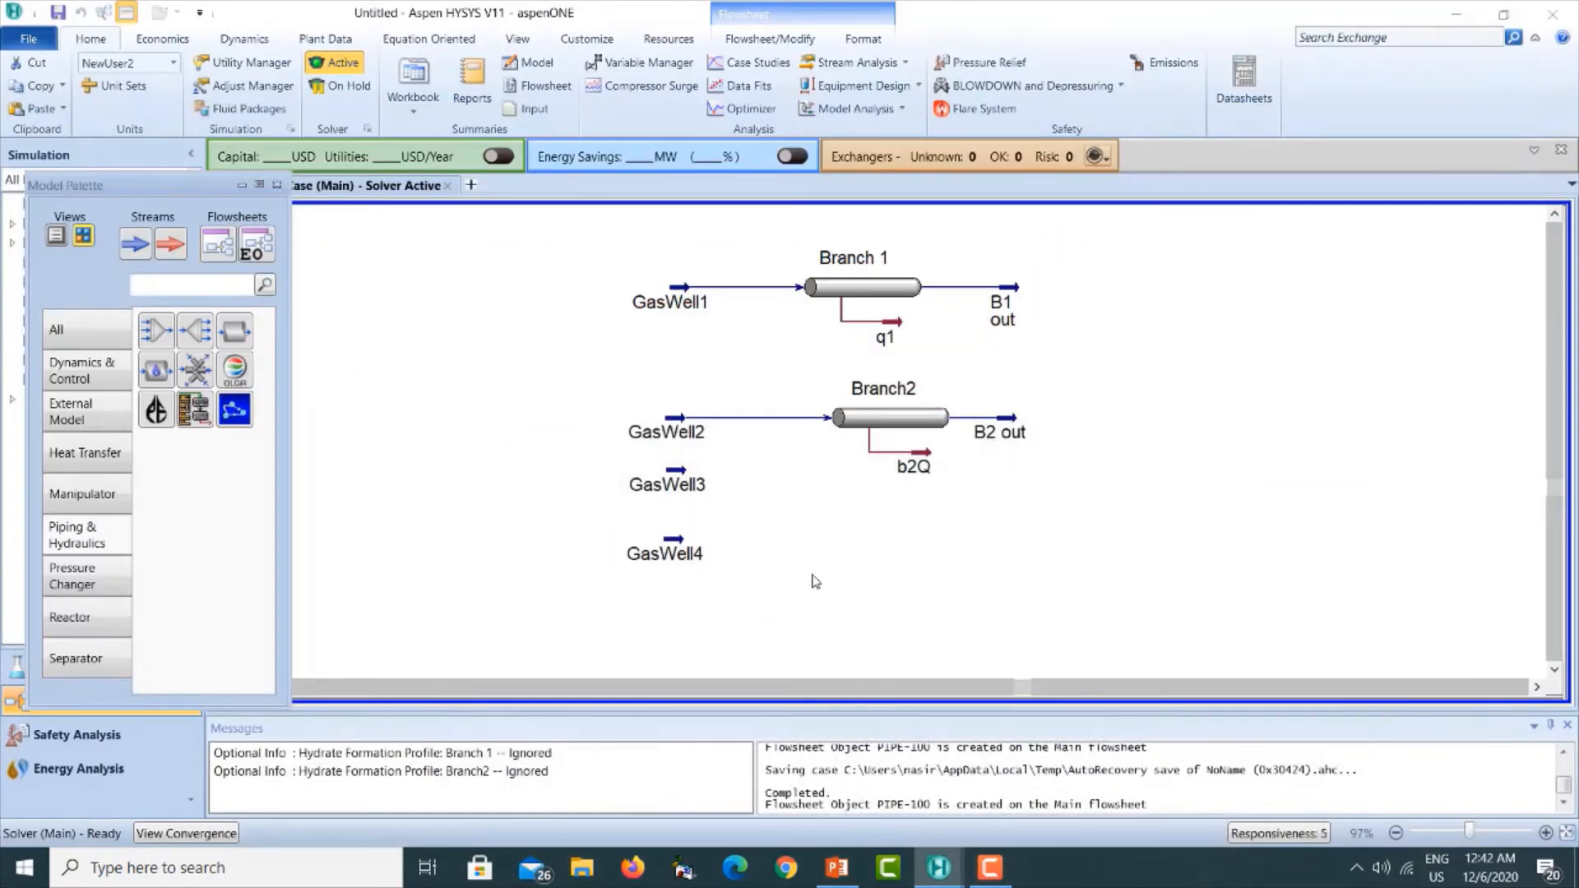
left_click(673, 553)
left_click_drag(667, 602, 667, 606)
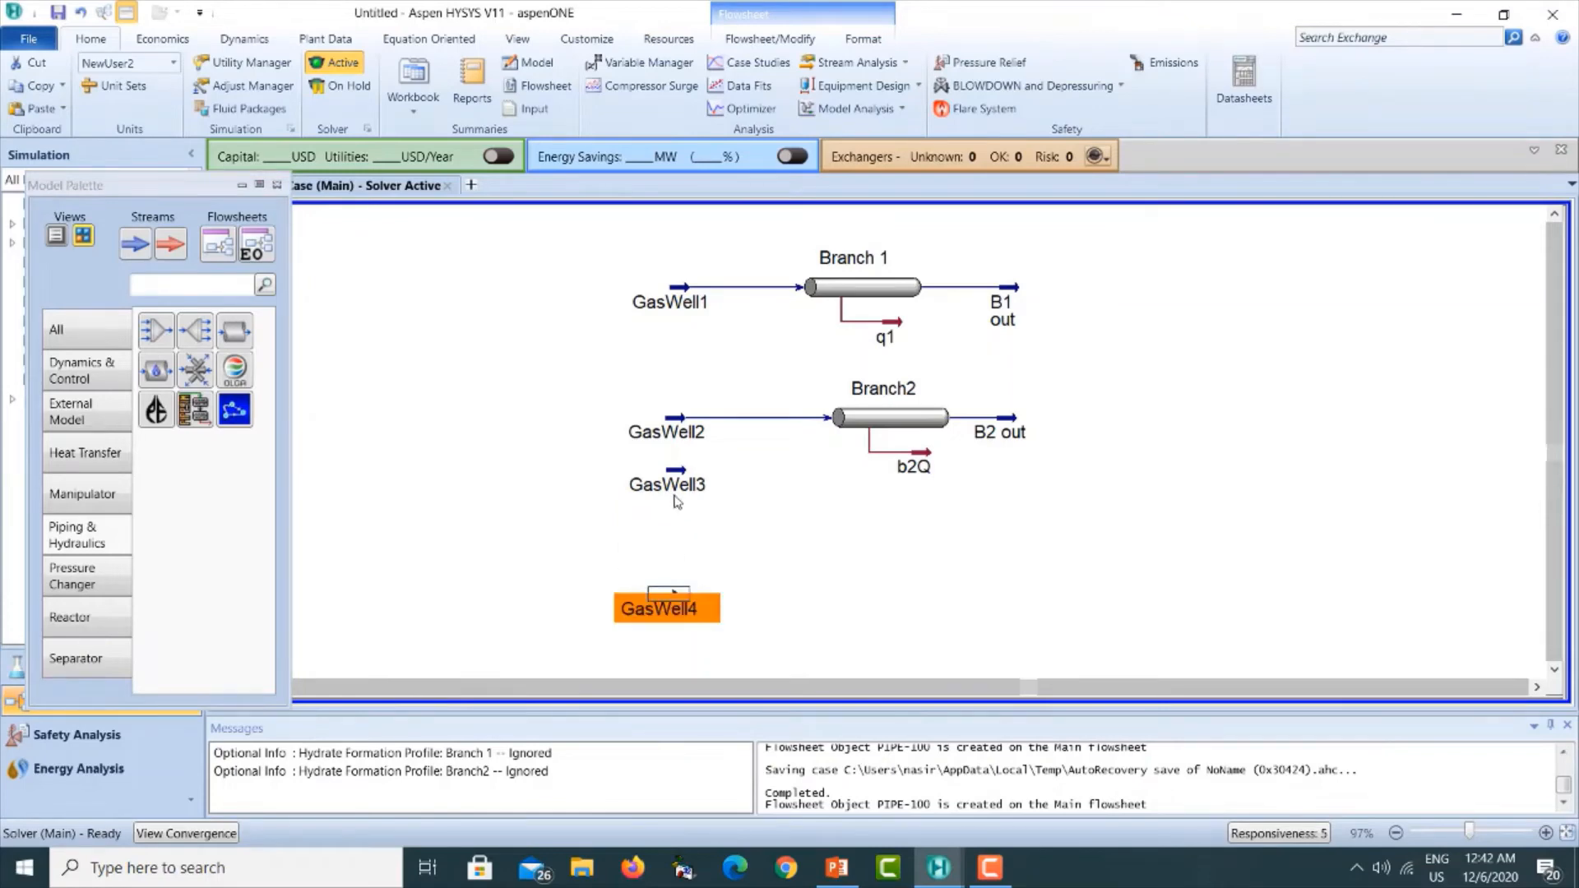
left_click_drag(673, 487, 673, 533)
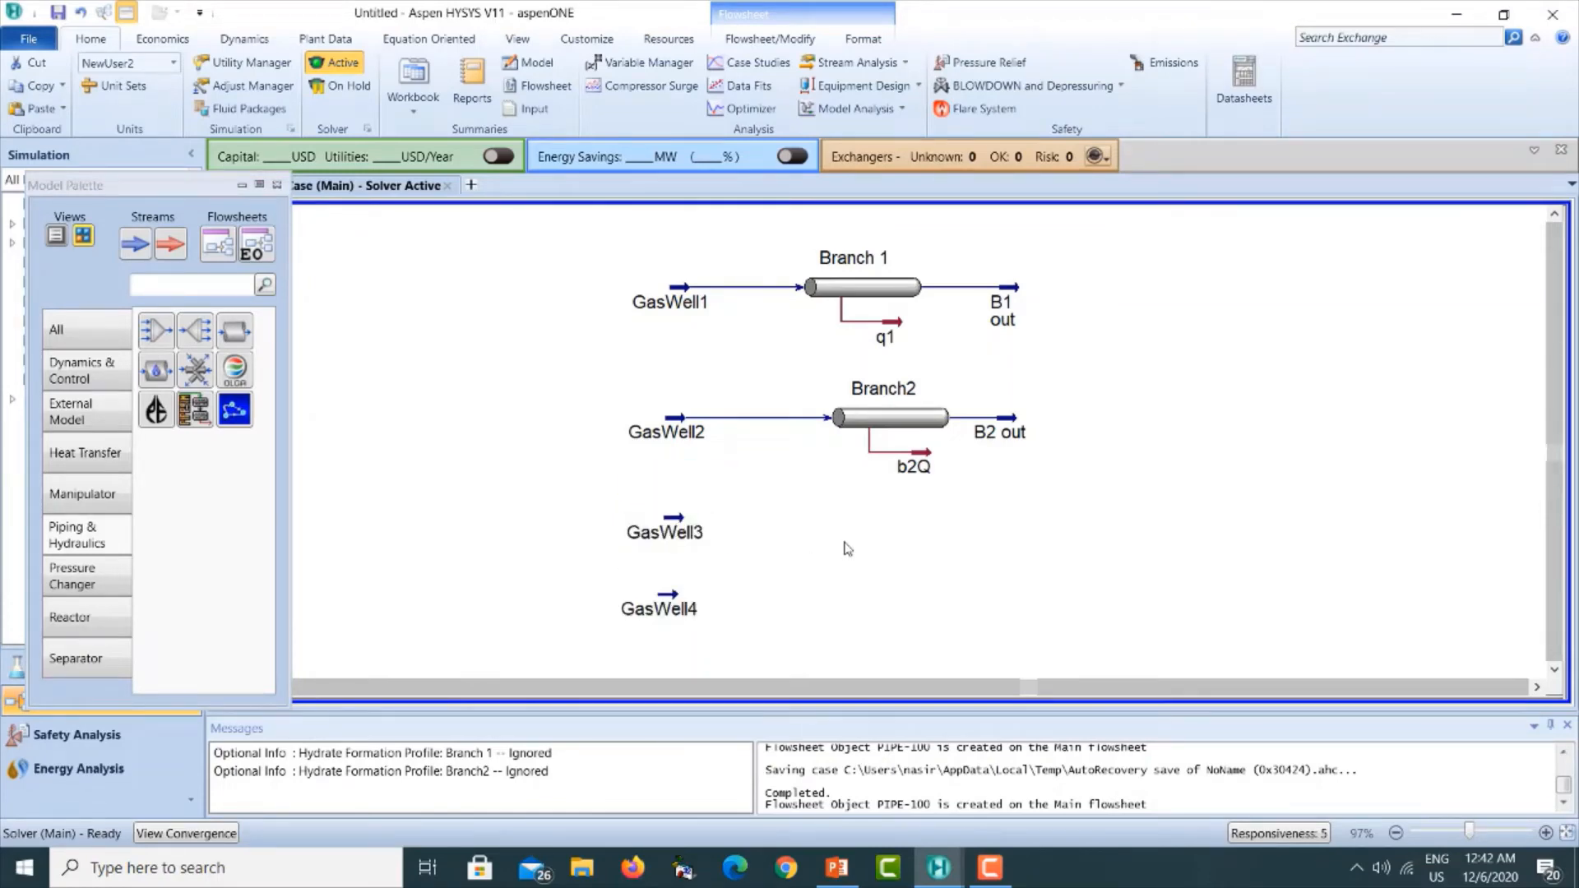
Place a new pipe segment beside GasWell3 on the flowsheet and open its properties.
left_click(839, 867)
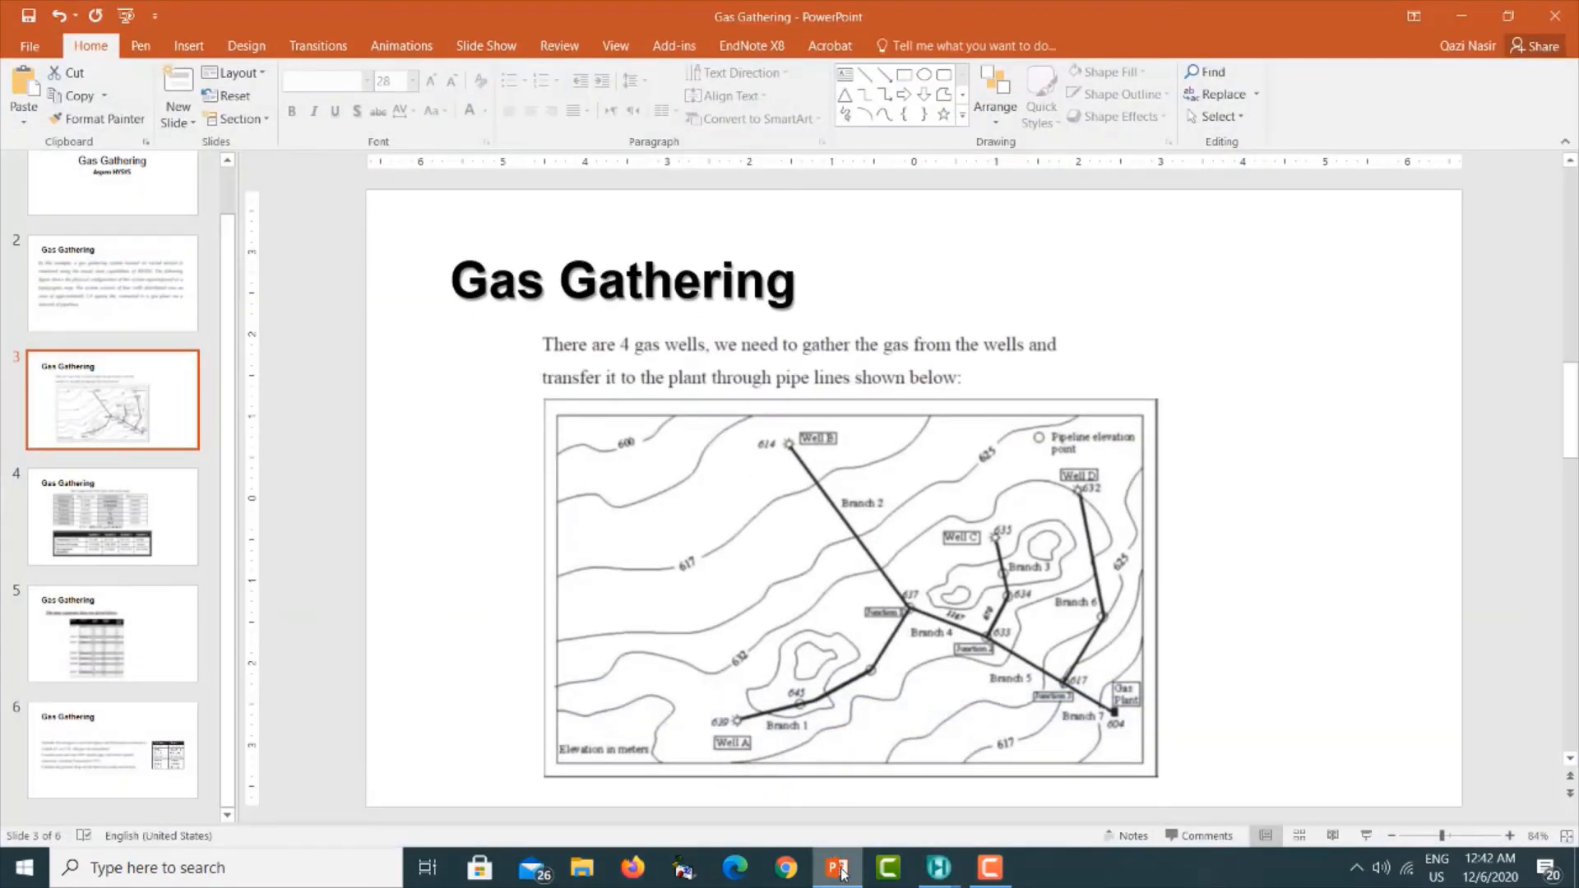
left_click(839, 869)
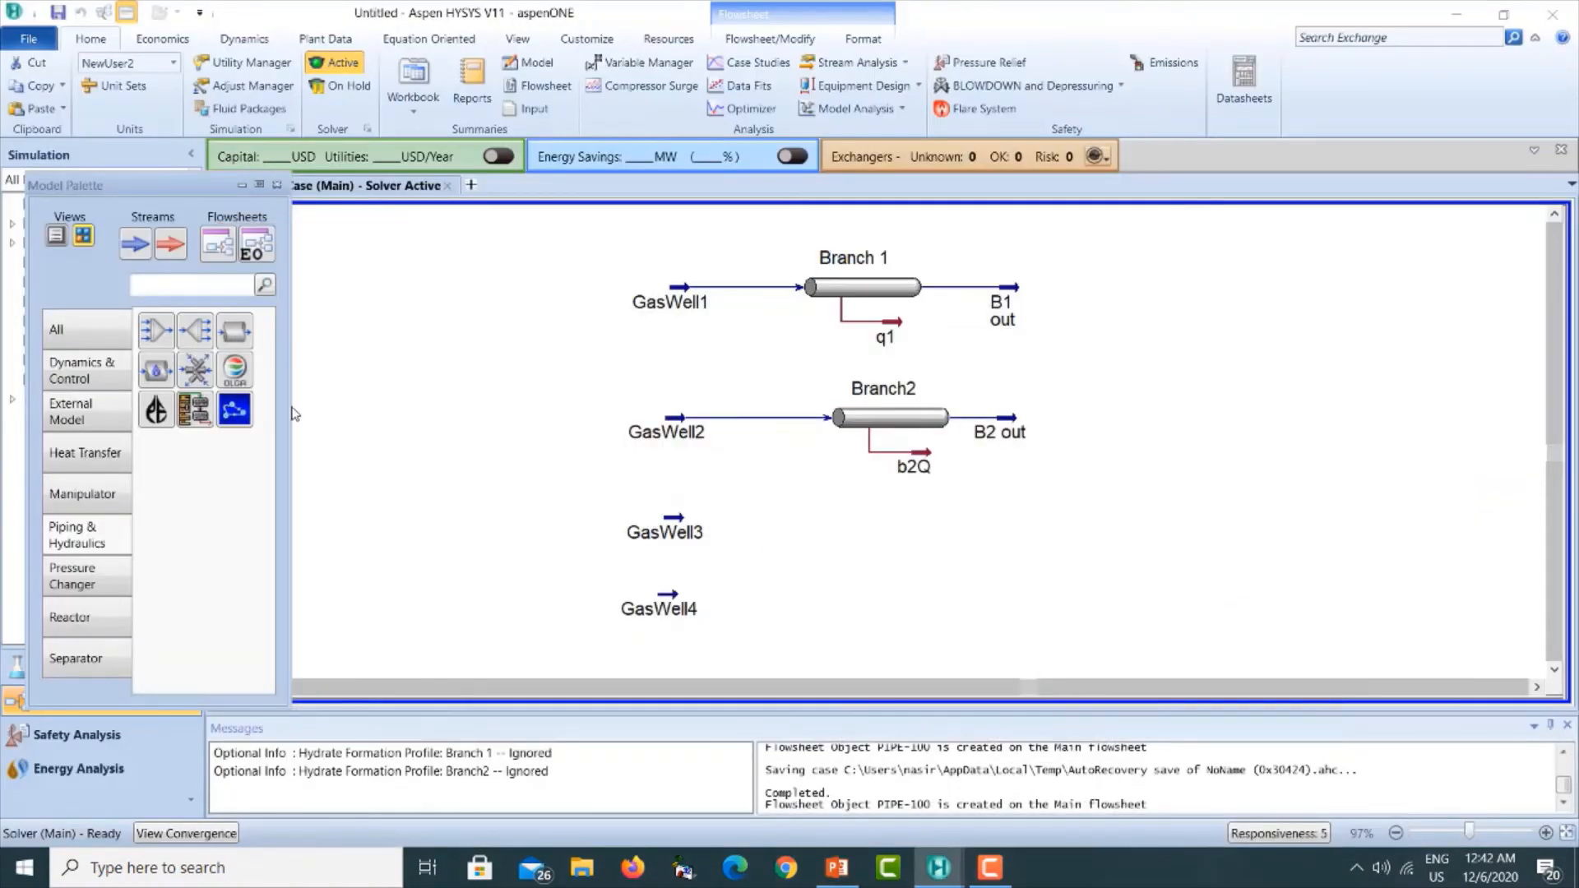
left_click(234, 331)
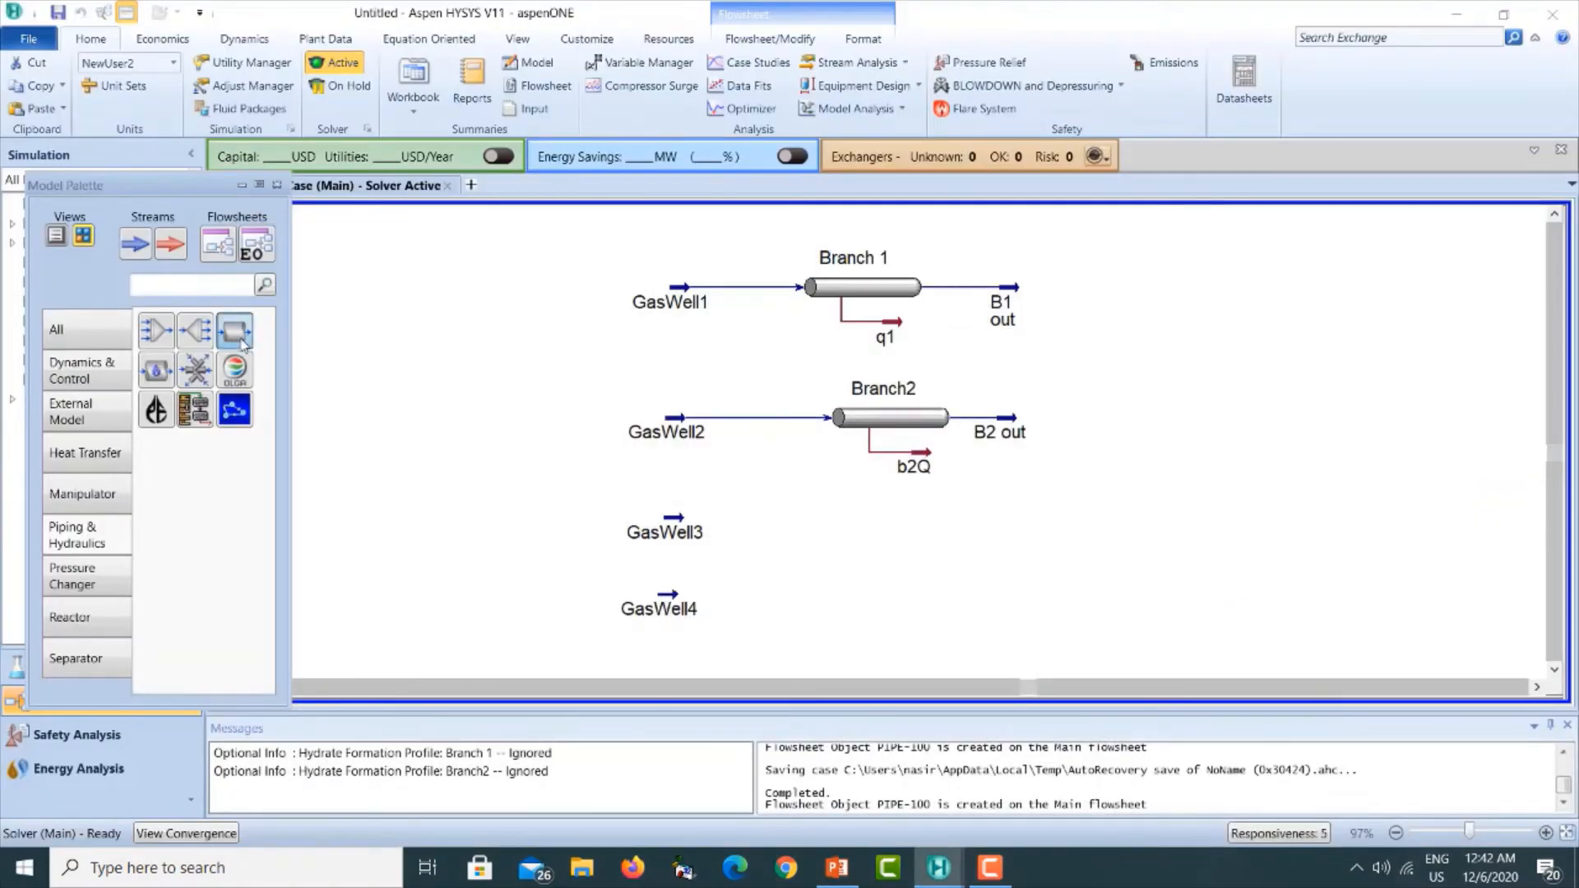
left_click(820, 552)
double_click(856, 504)
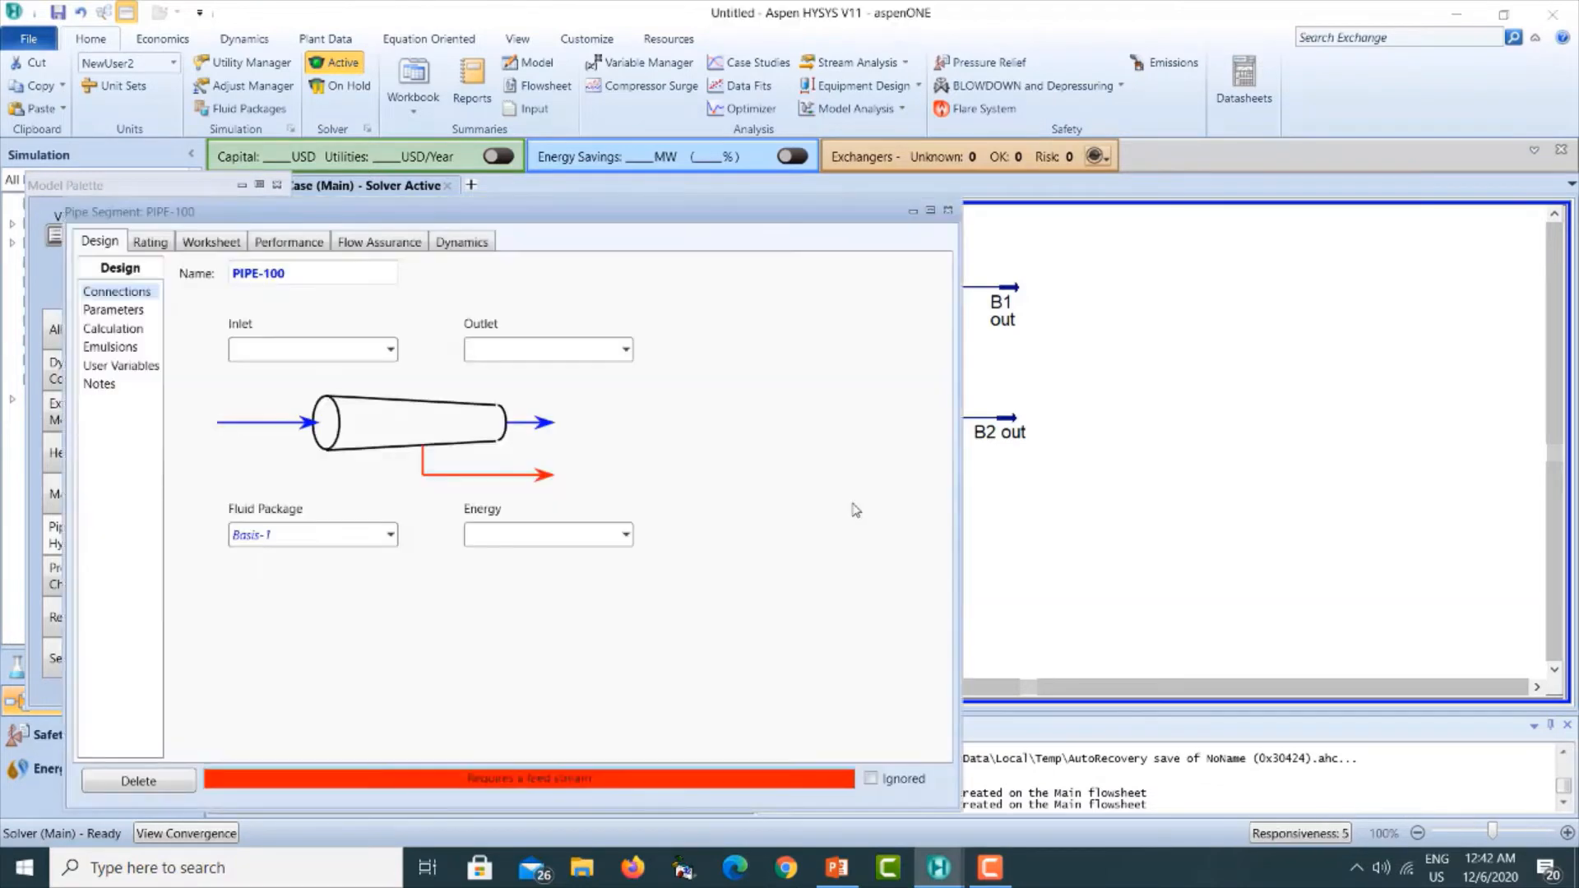
left_click_drag(545, 218, 786, 193)
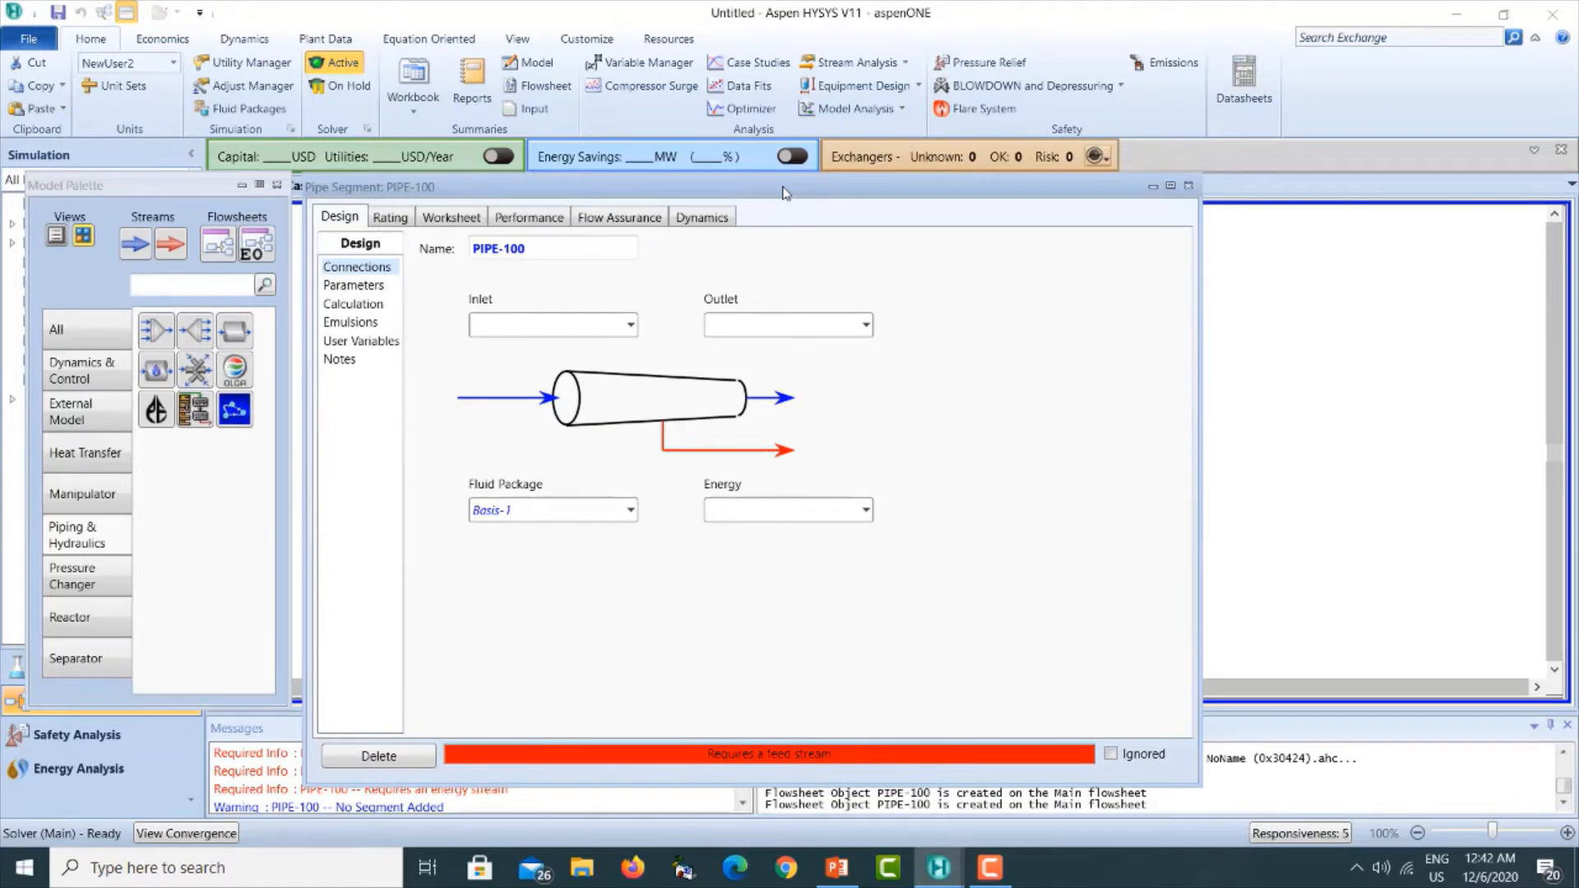
Check the pipeline map slide, and connect the pipe segment with inlet GasWell3, outlet out3 and energy stream qout3.
left_click(840, 878)
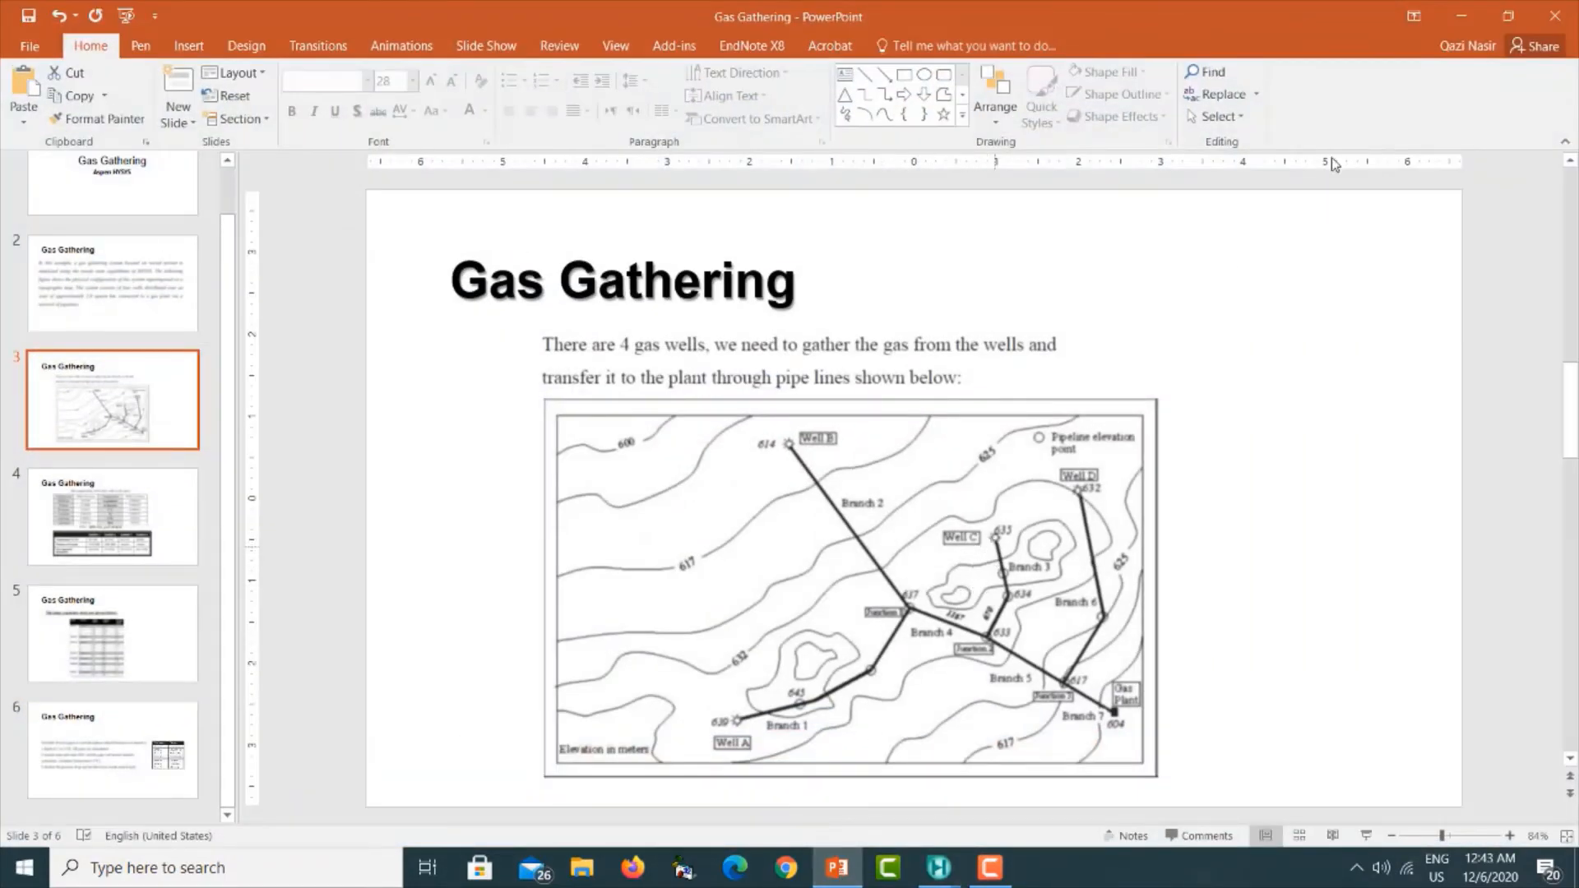
left_click(1454, 18)
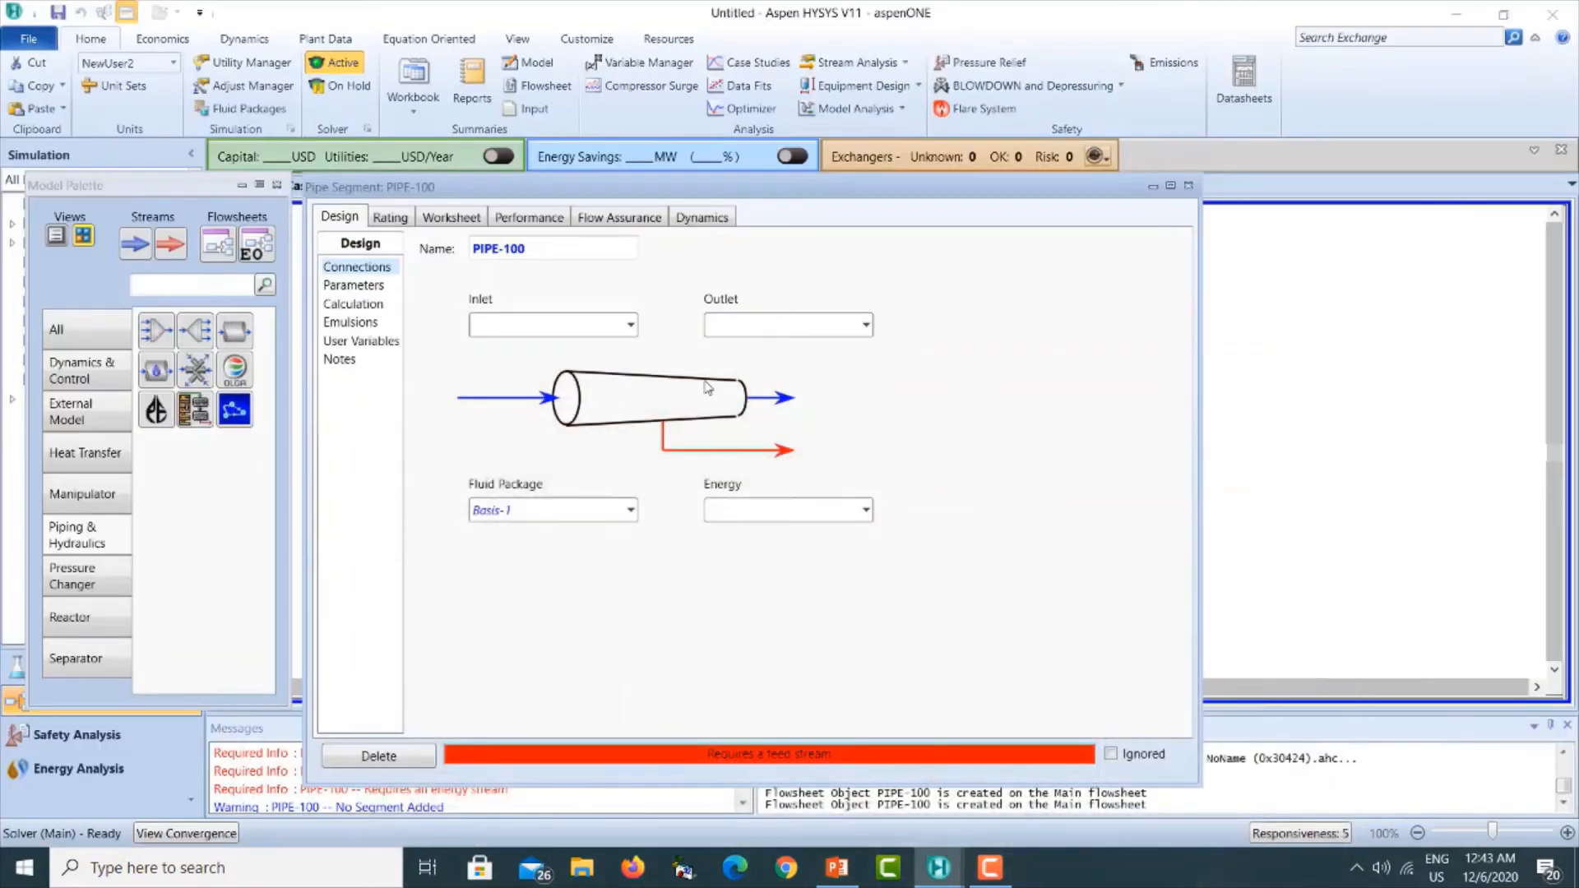
left_click(630, 333)
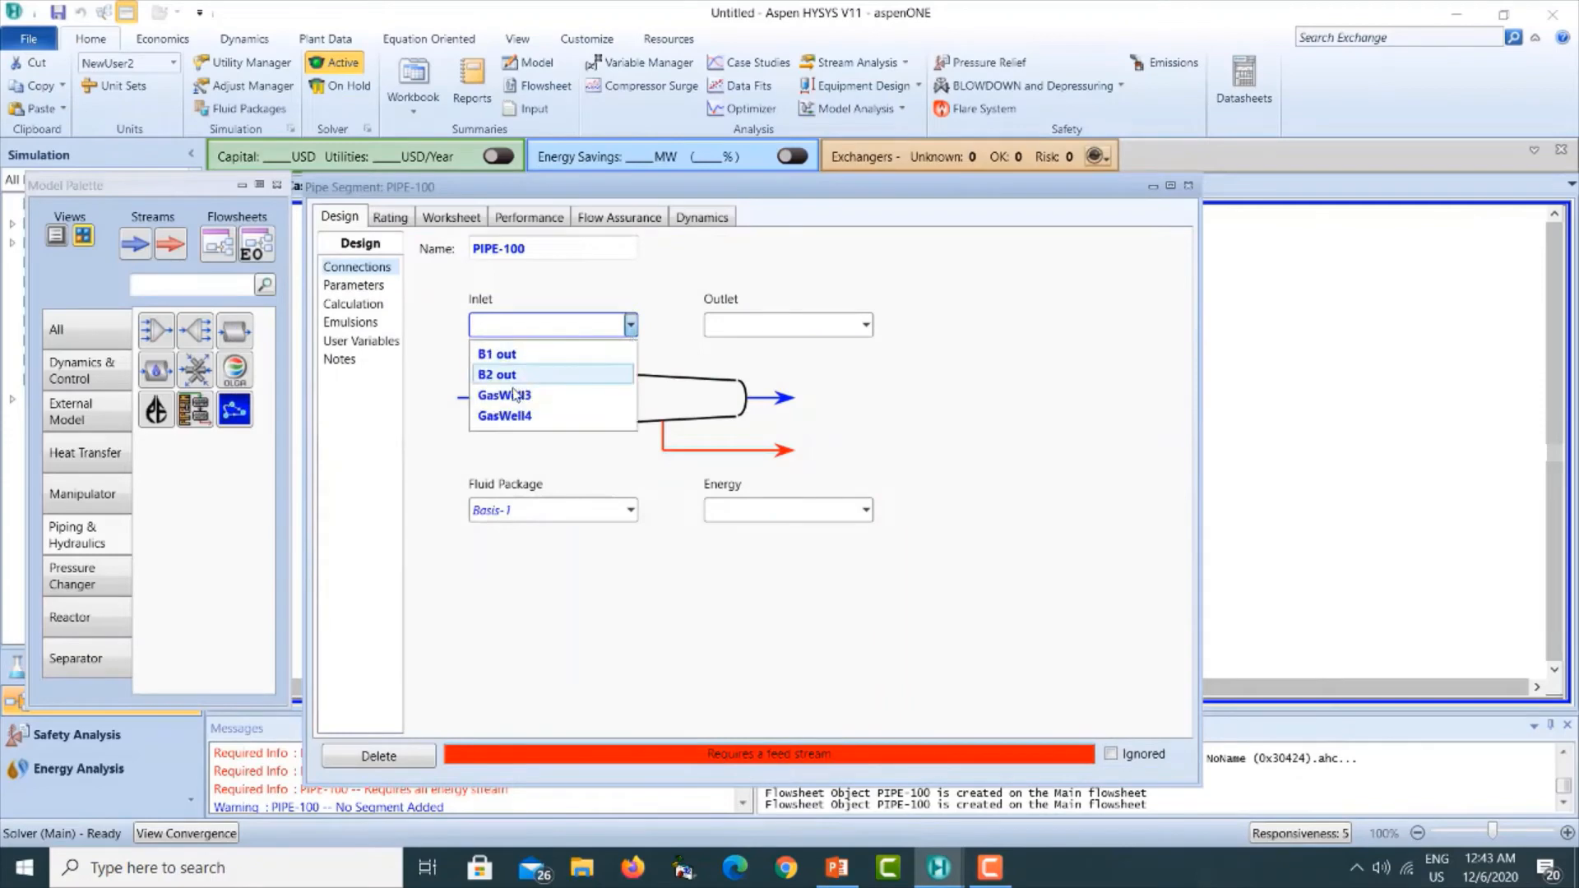
left_click(586, 391)
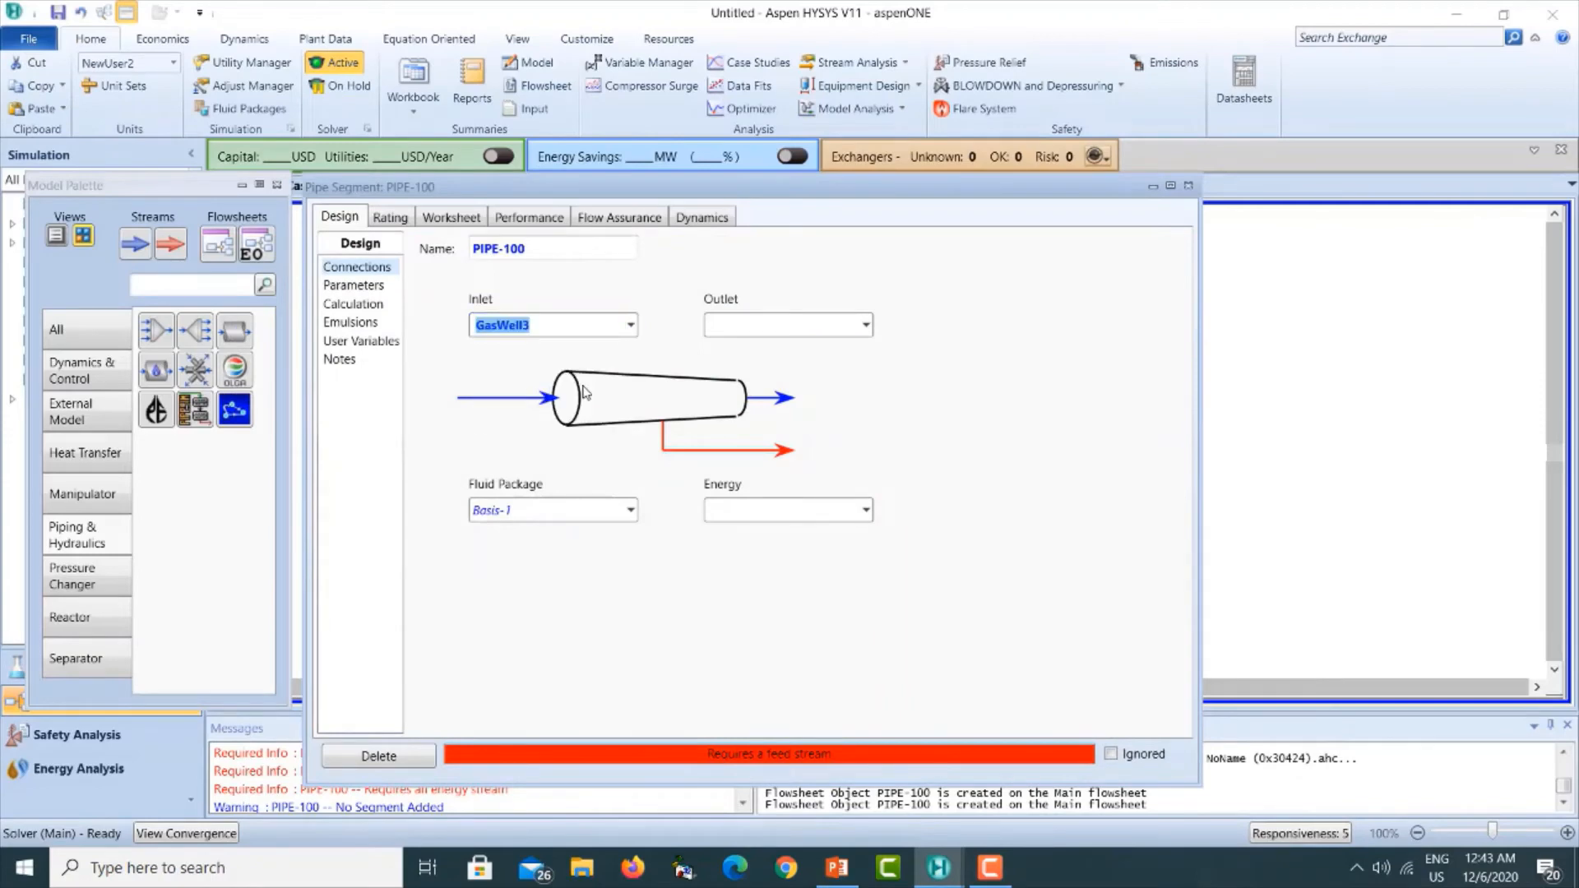
left_click(734, 325)
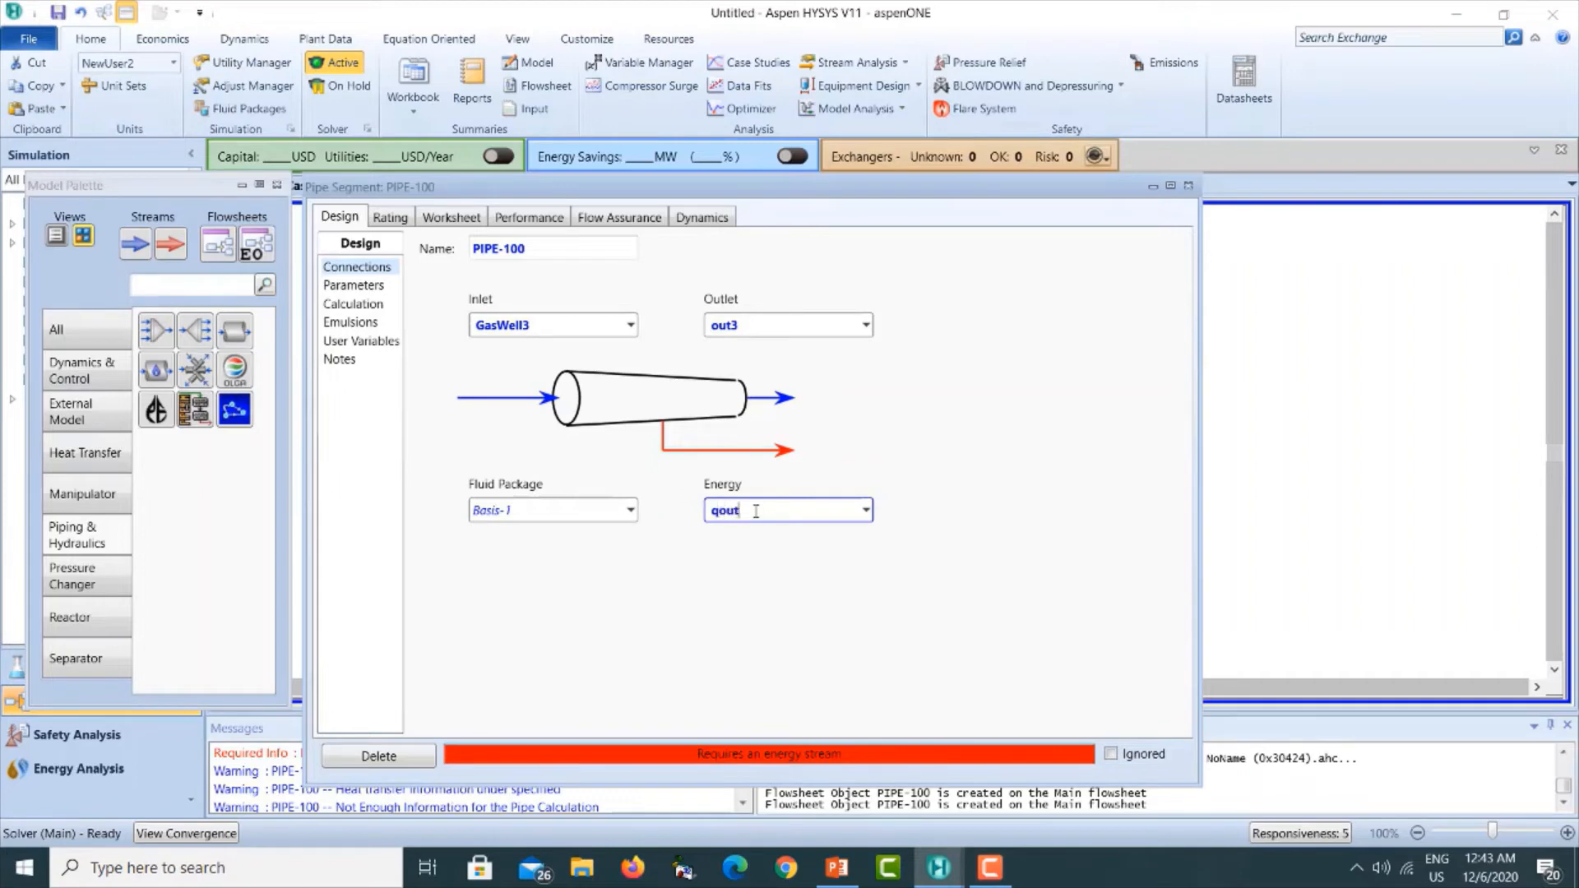
key("Return")
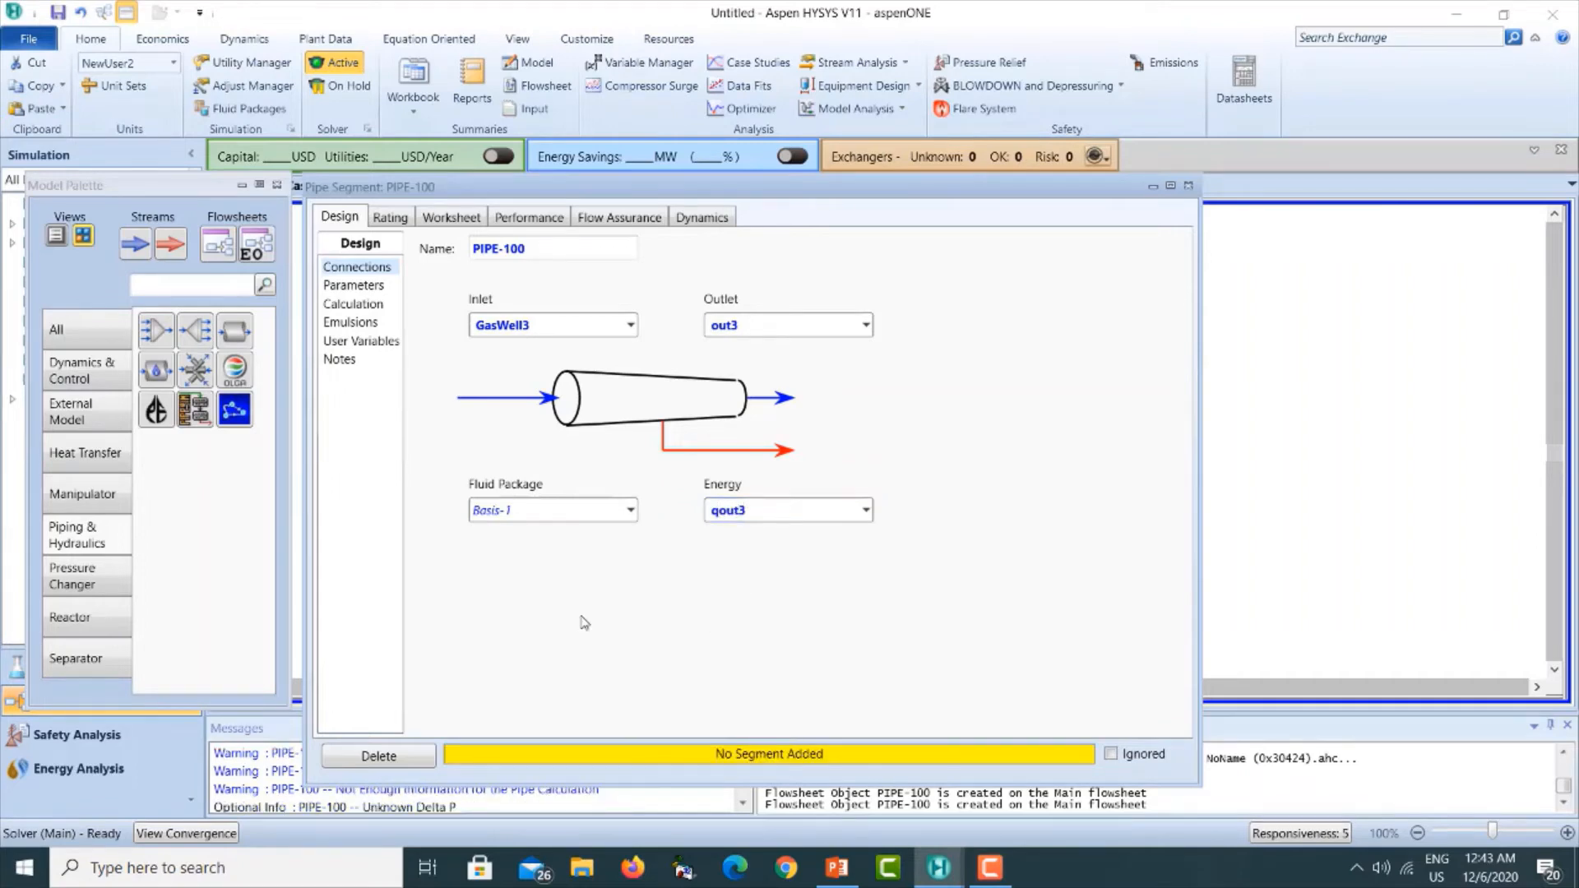
Append a first segment to the GasWell3 pipe with length 160 m and elevation change 12.5 m.
left_click(393, 219)
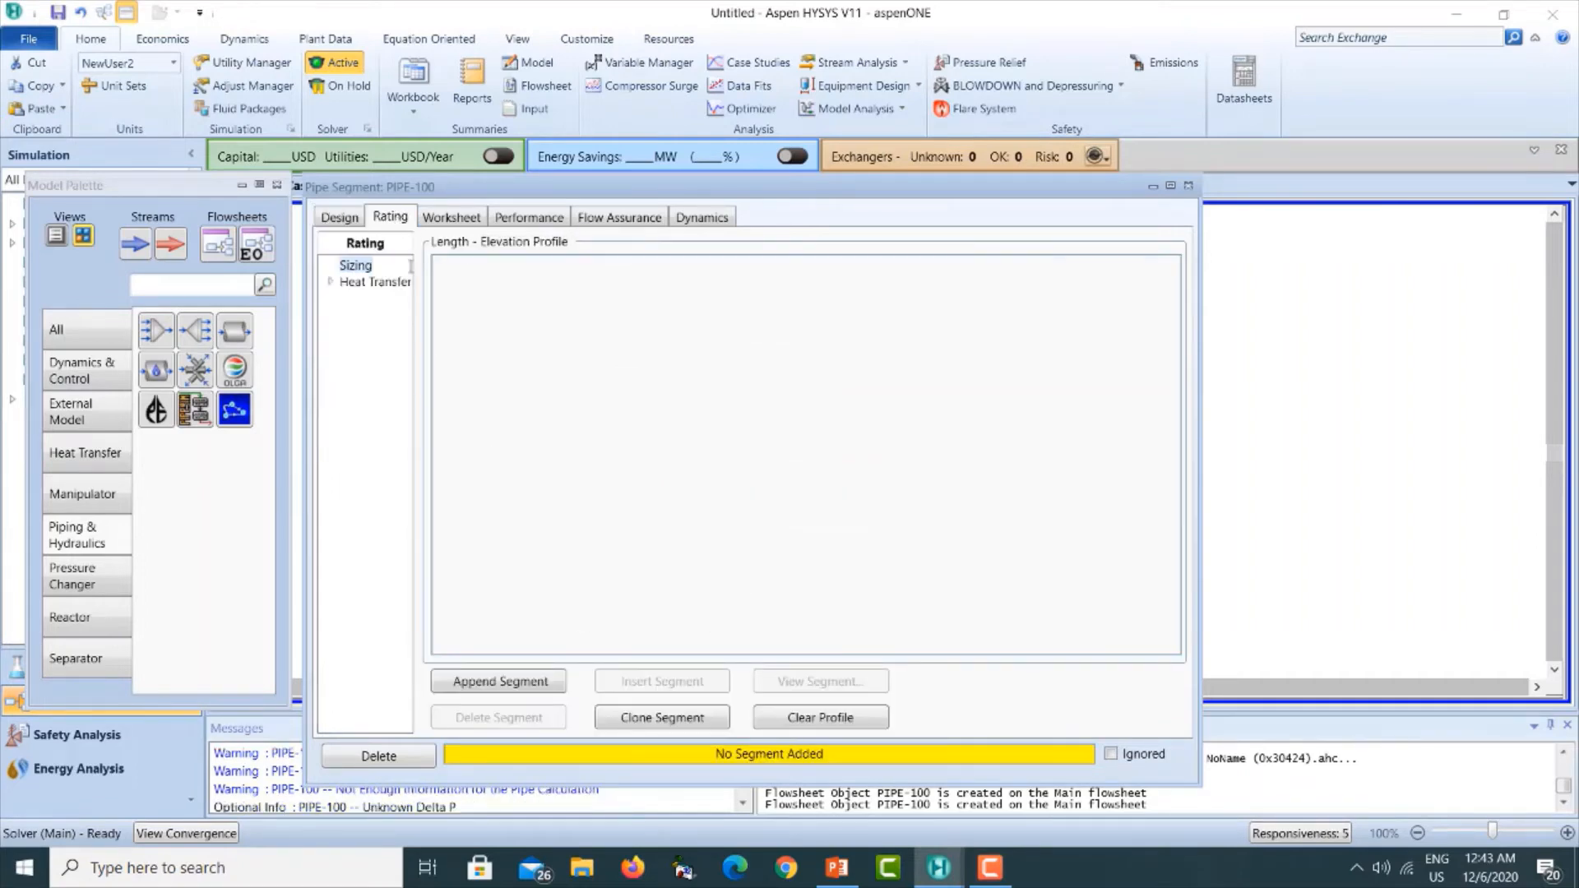
left_click(471, 683)
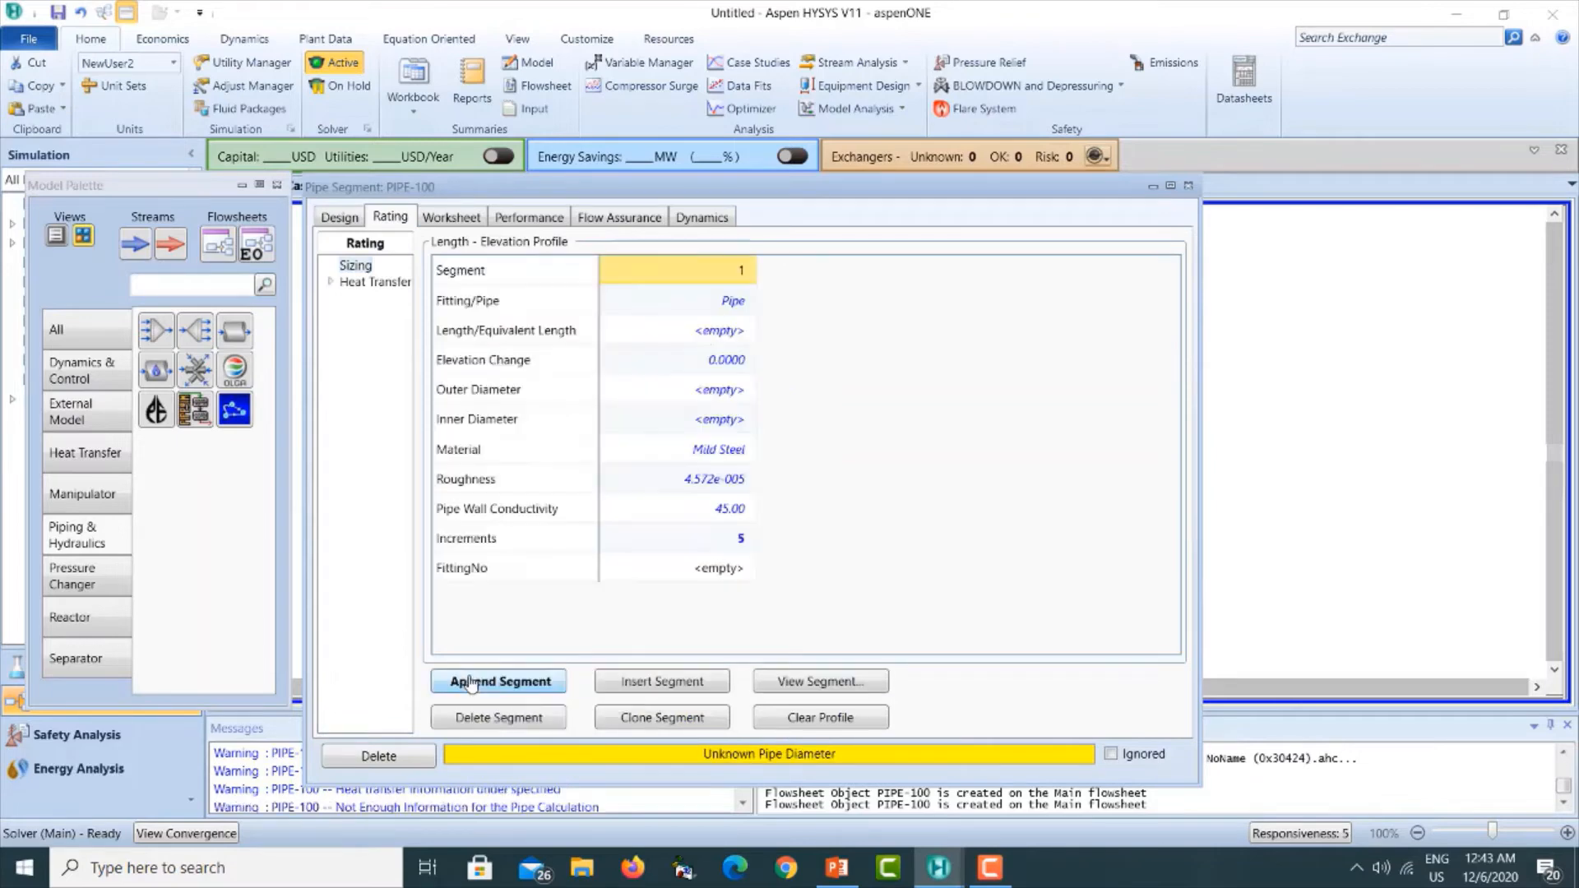
left_click(703, 340)
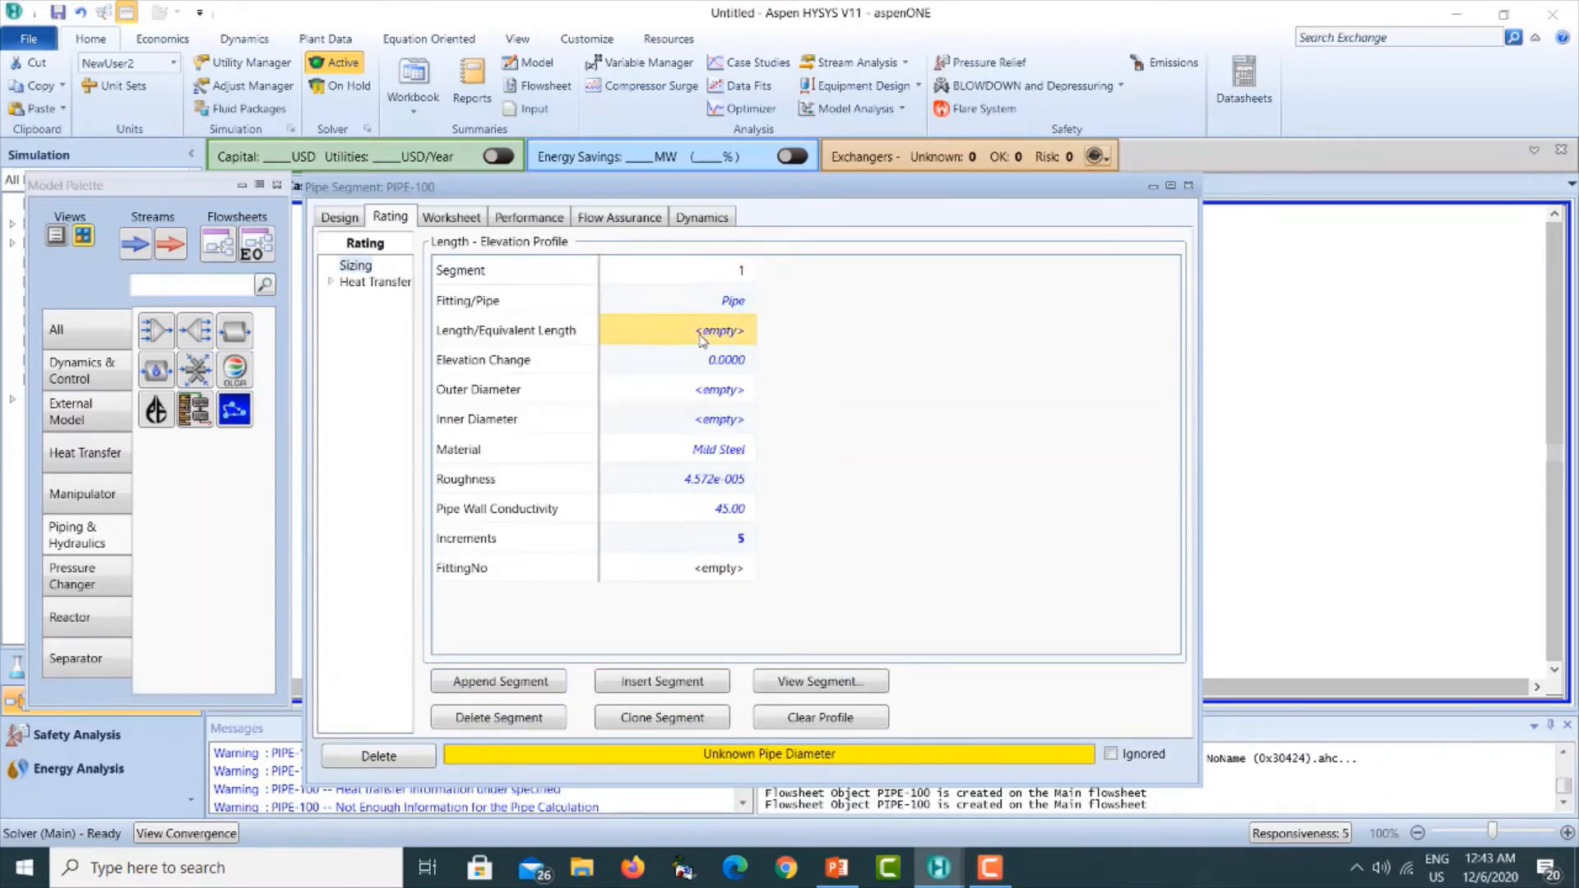
type("160")
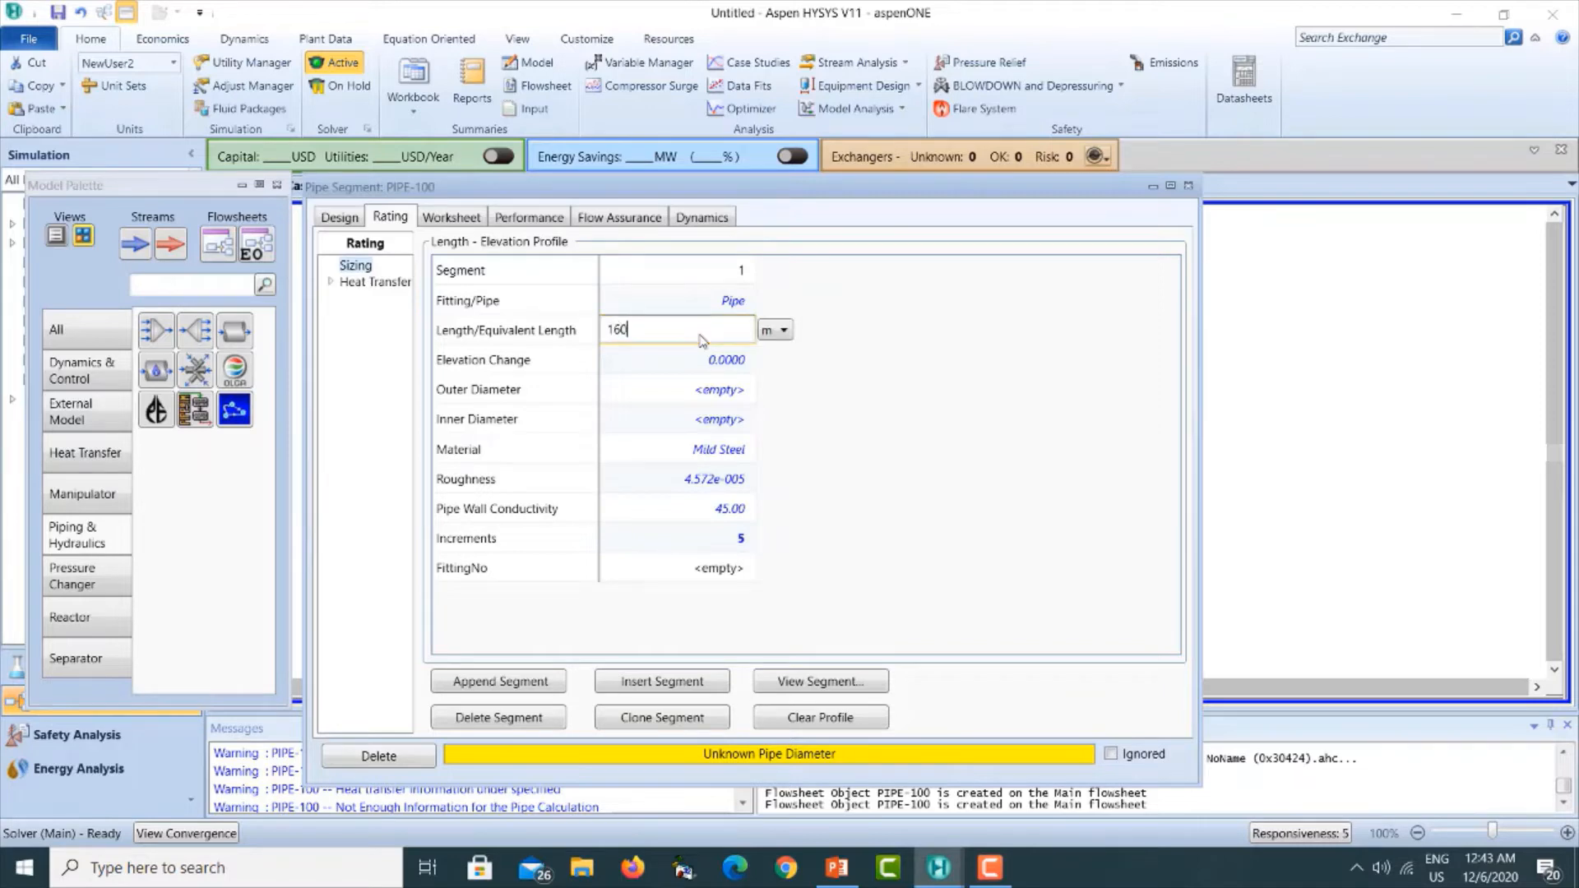
key("Return")
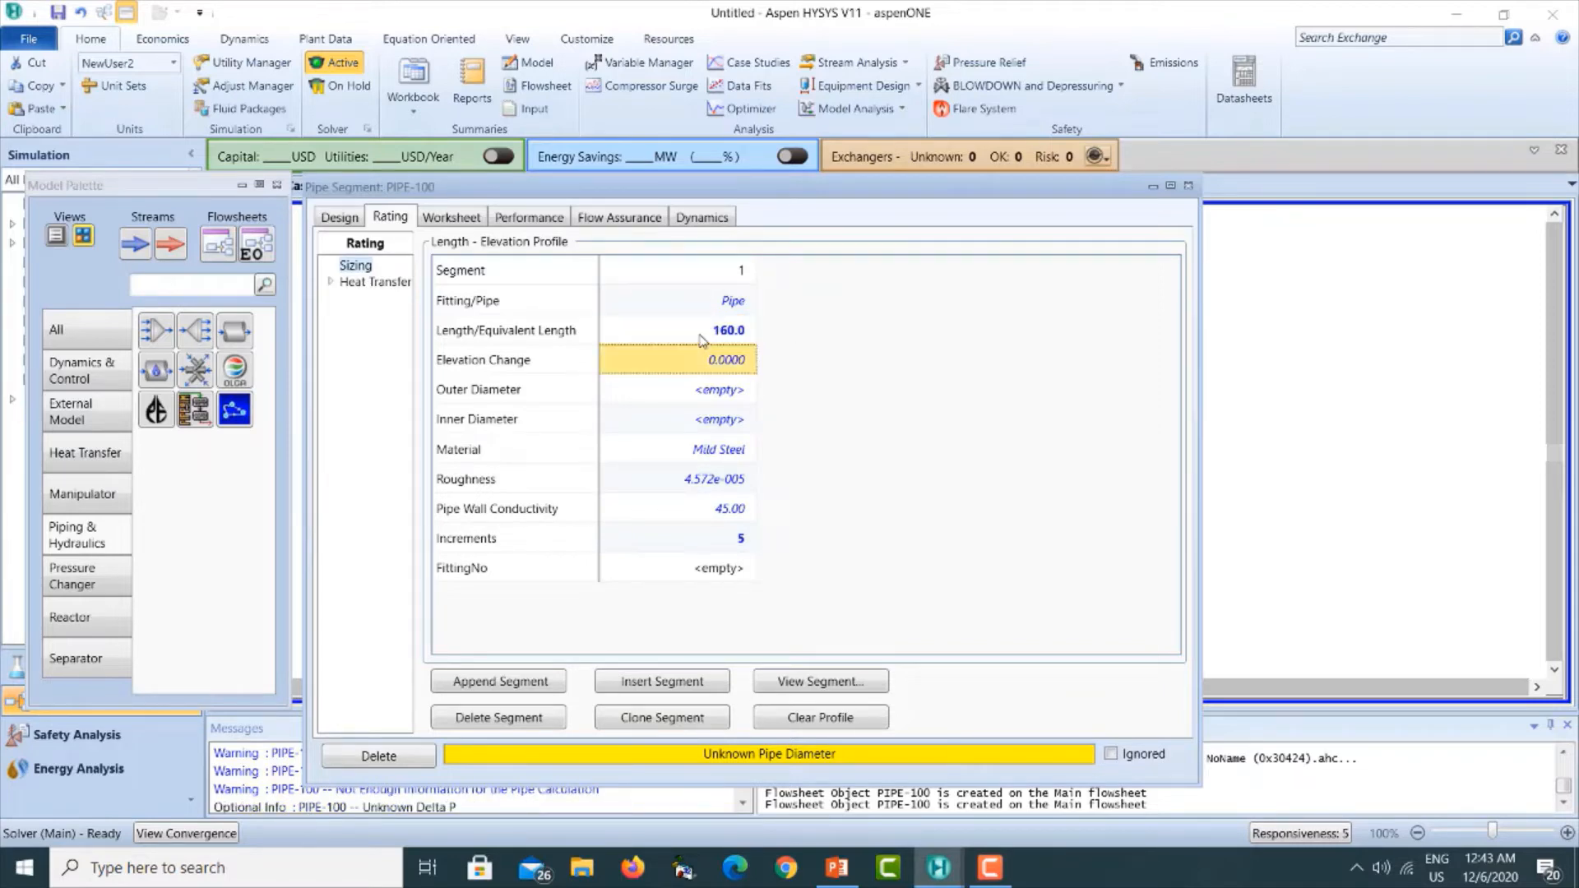
type("12.50")
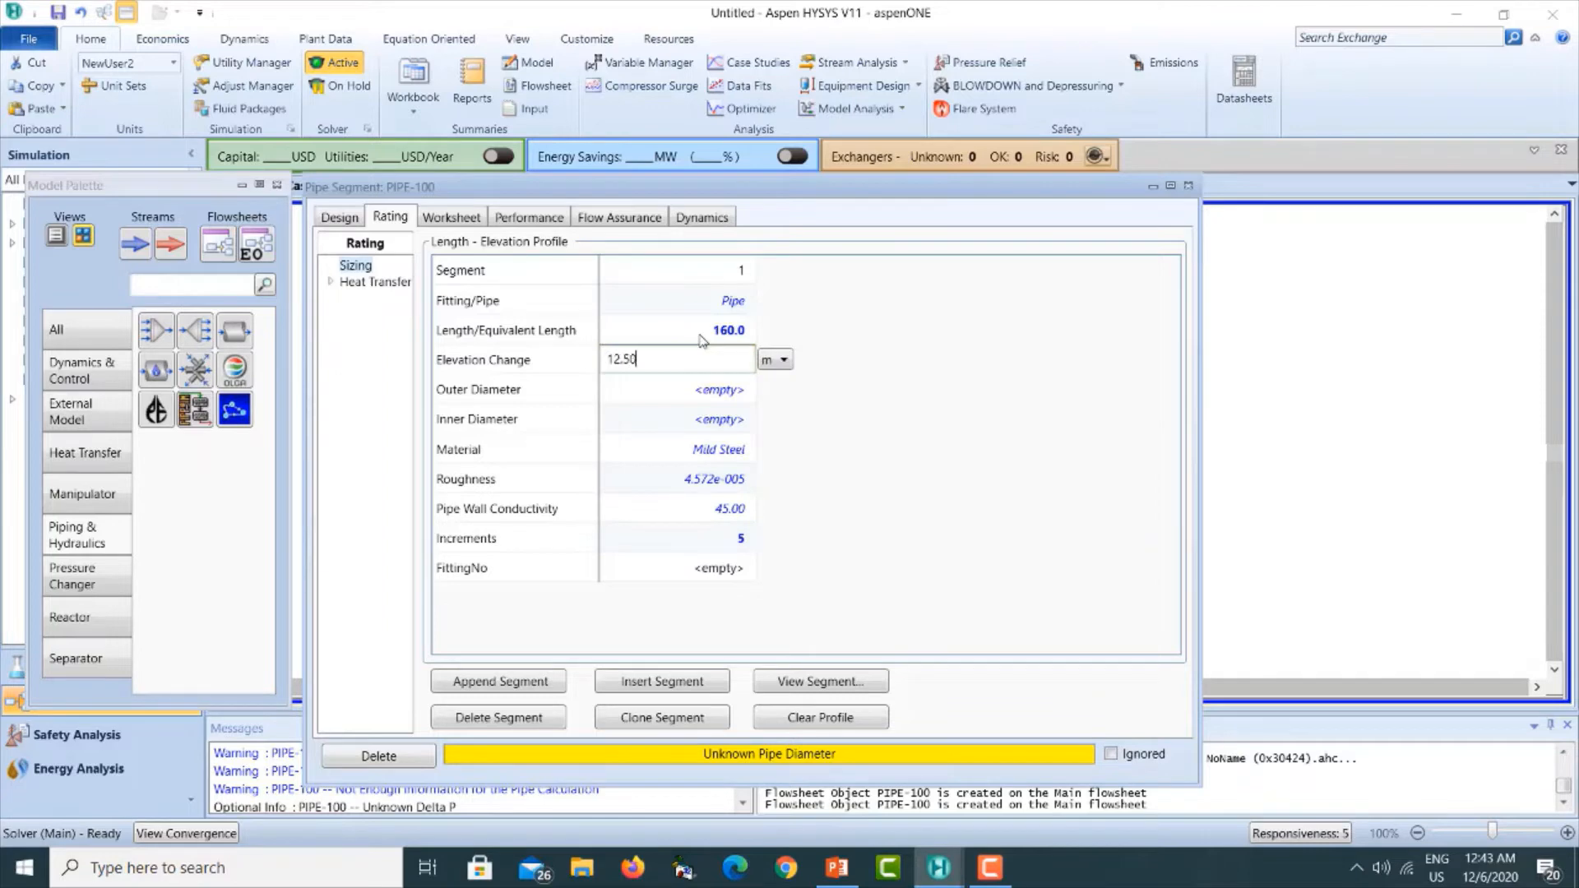
key("Return")
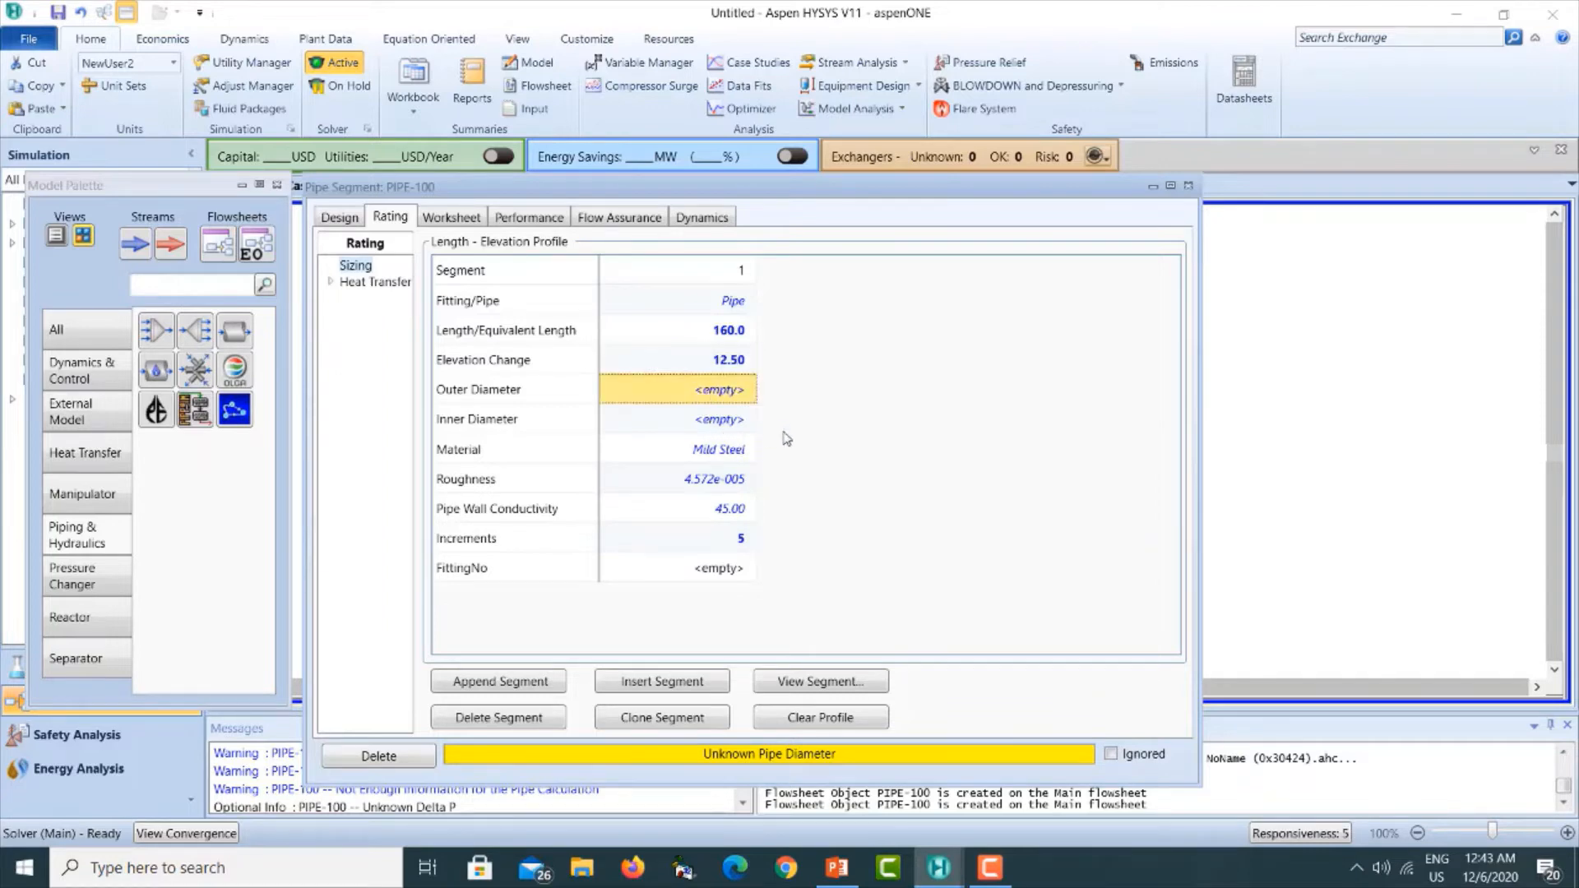
Consult the branch diameter table in the presentation, and set the first segment to pipe Schedule 40 with 80 mm nominal diameter.
left_click(815, 682)
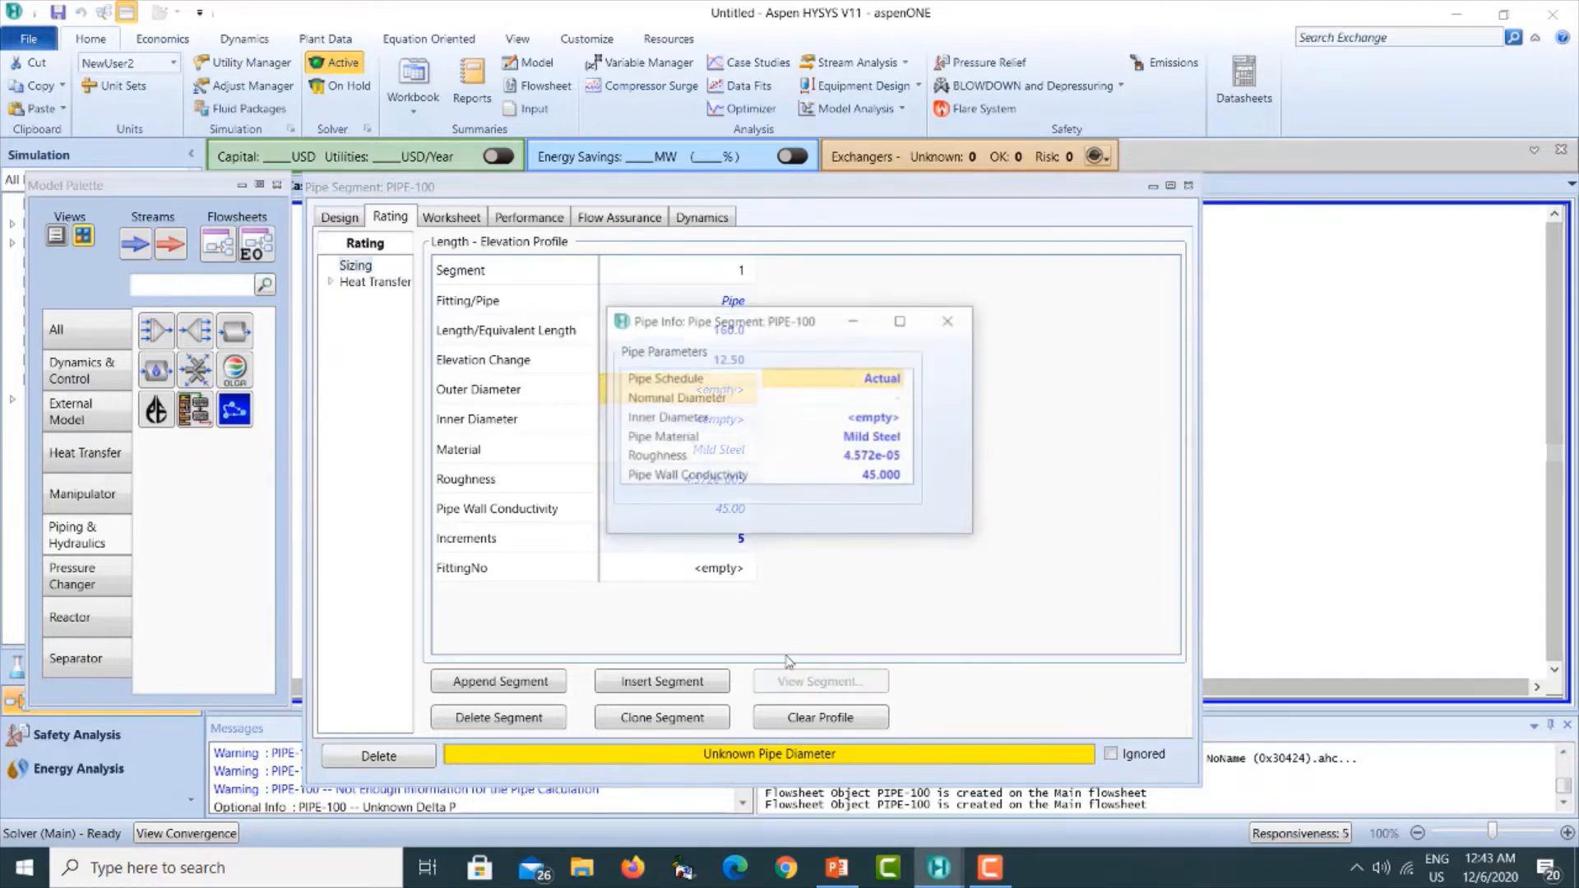
left_click(900, 378)
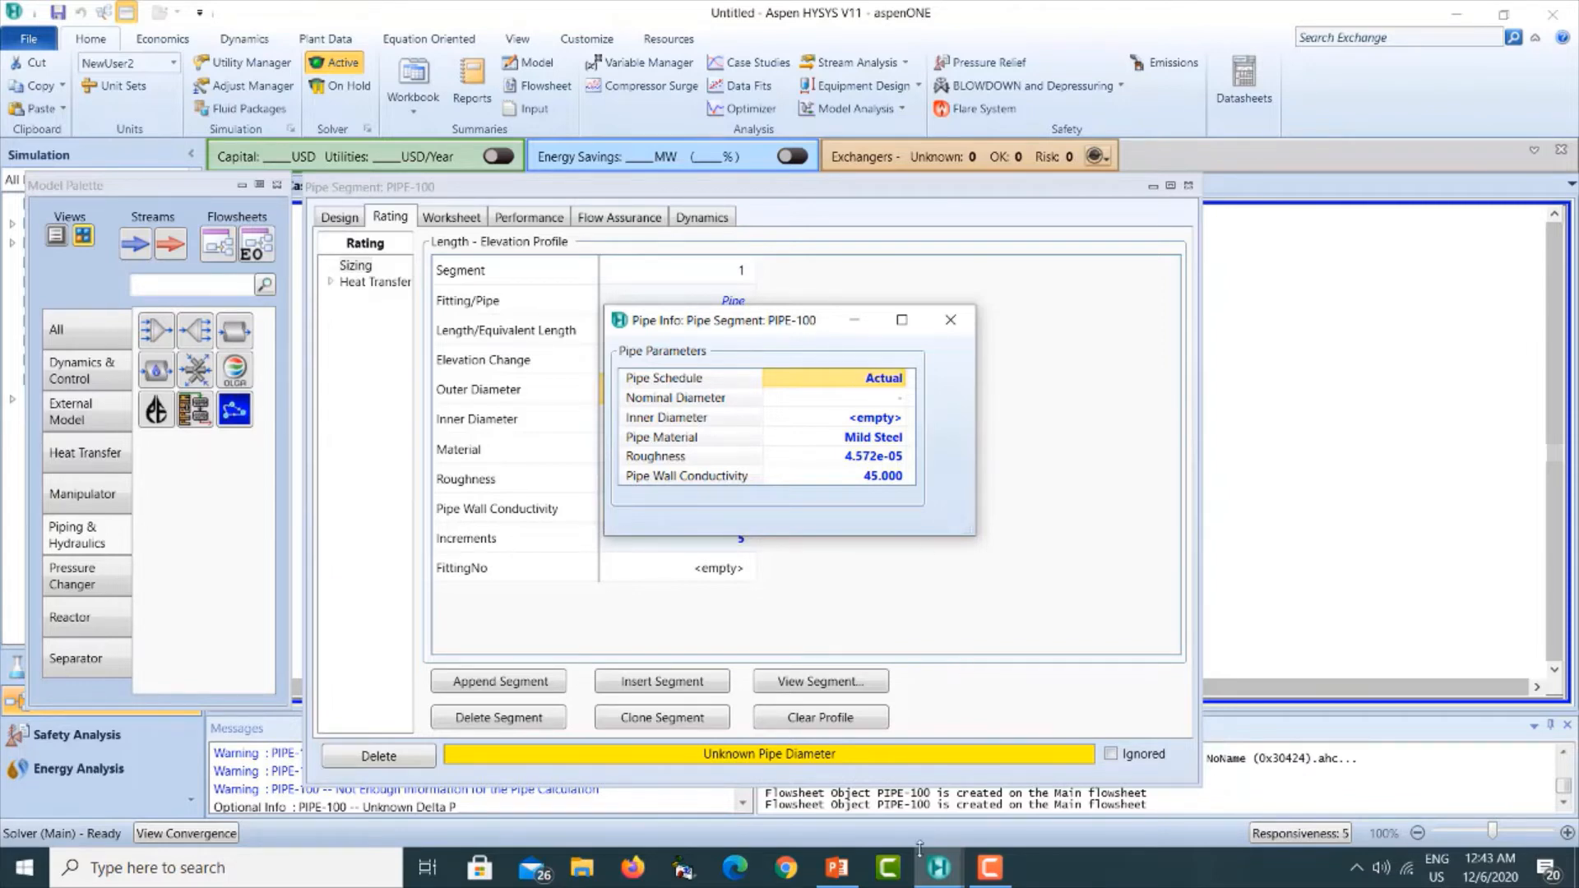
left_click(838, 867)
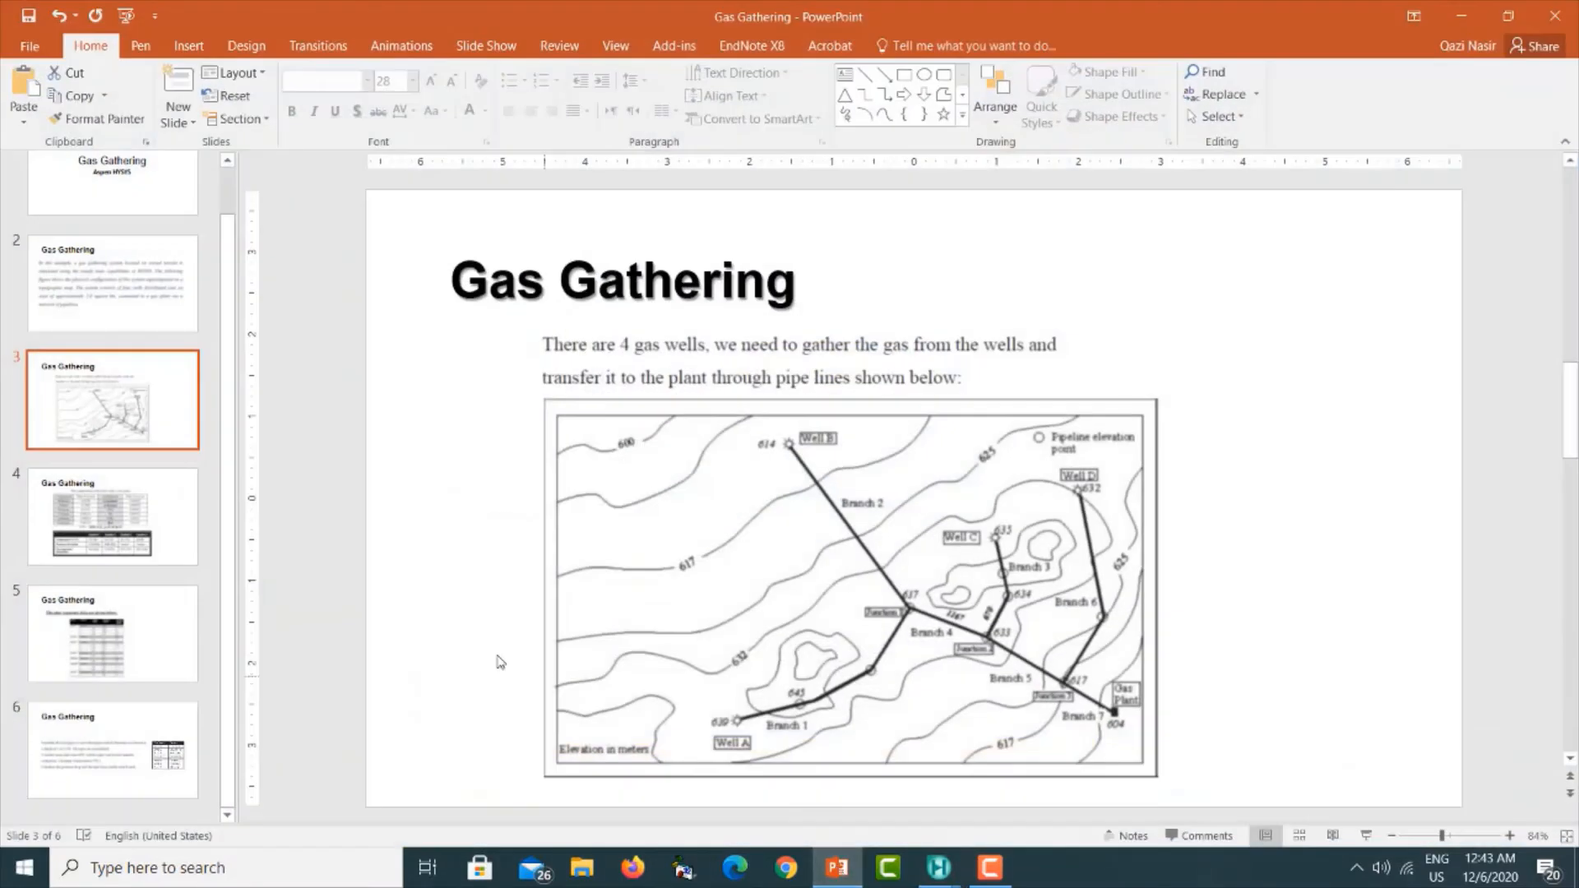
left_click(161, 755)
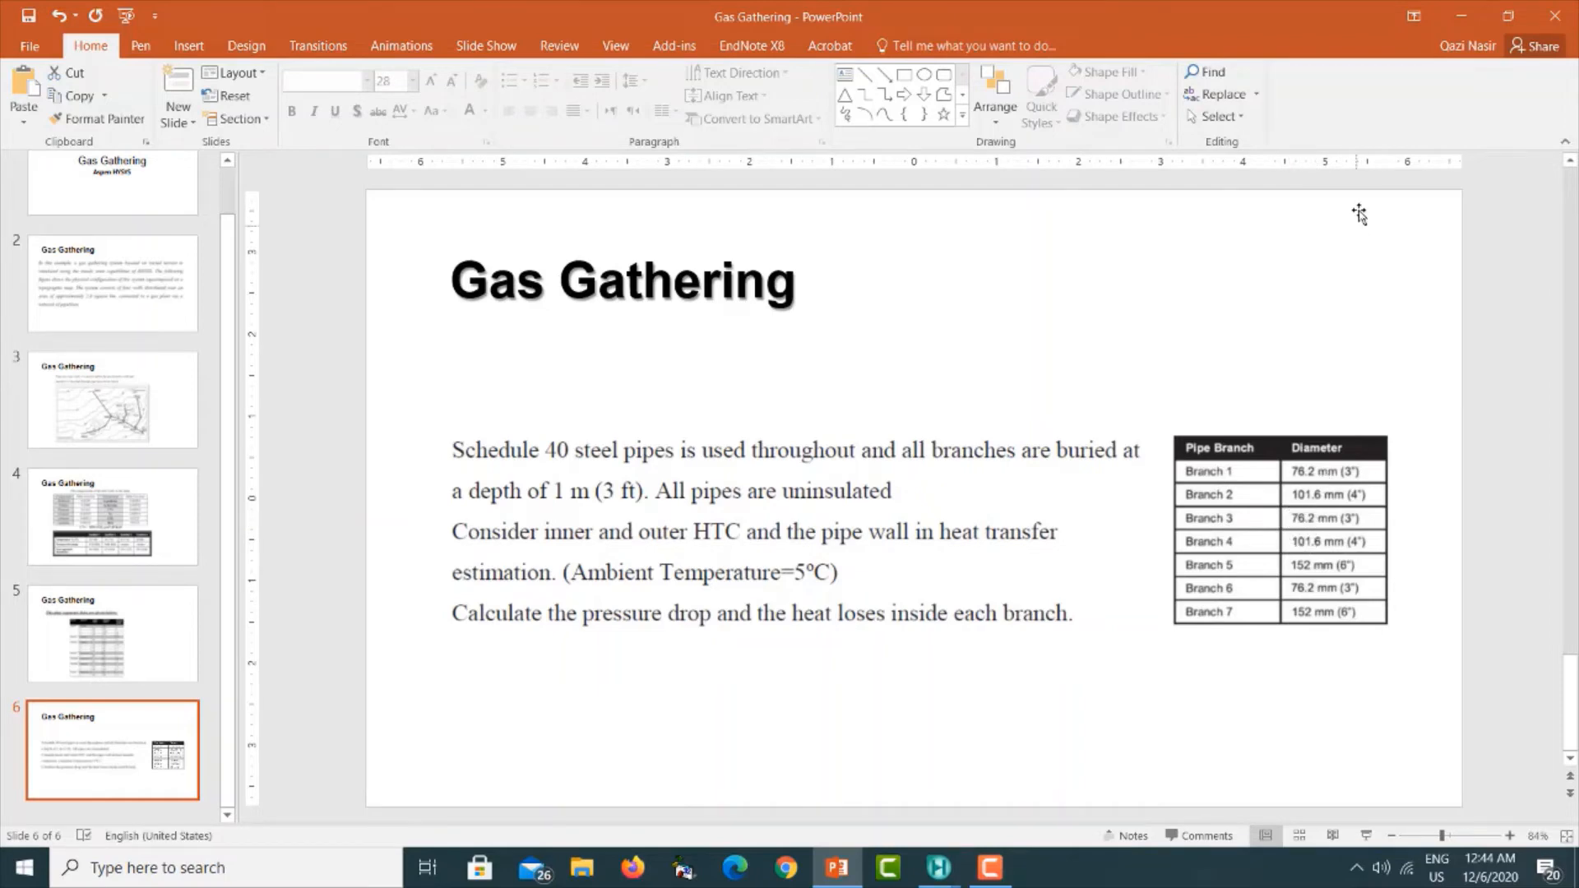
left_click(1450, 19)
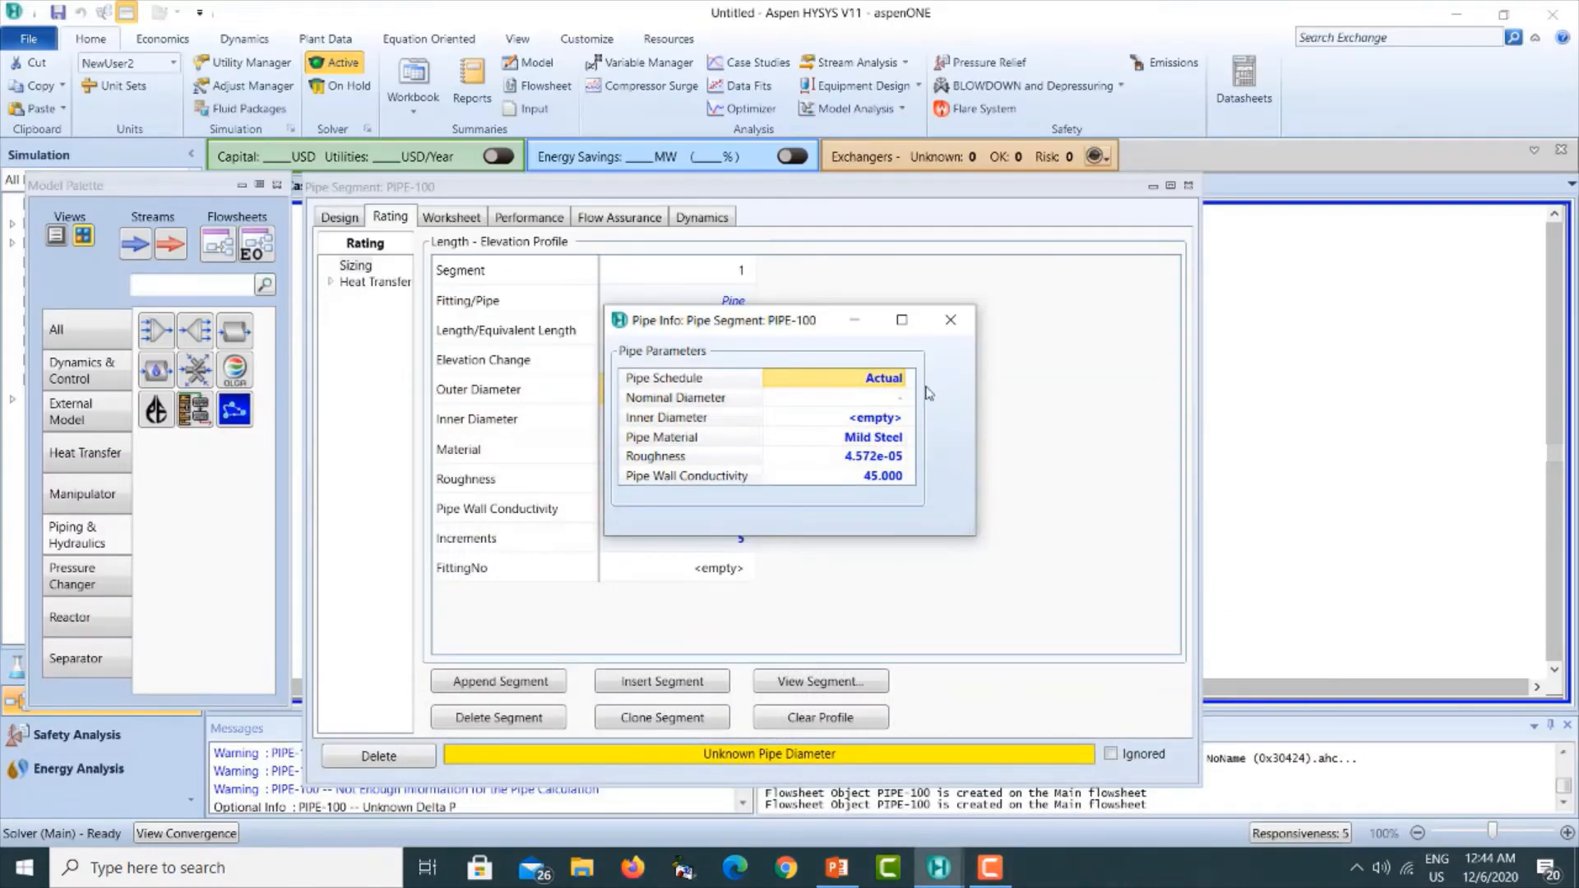
left_click(901, 379)
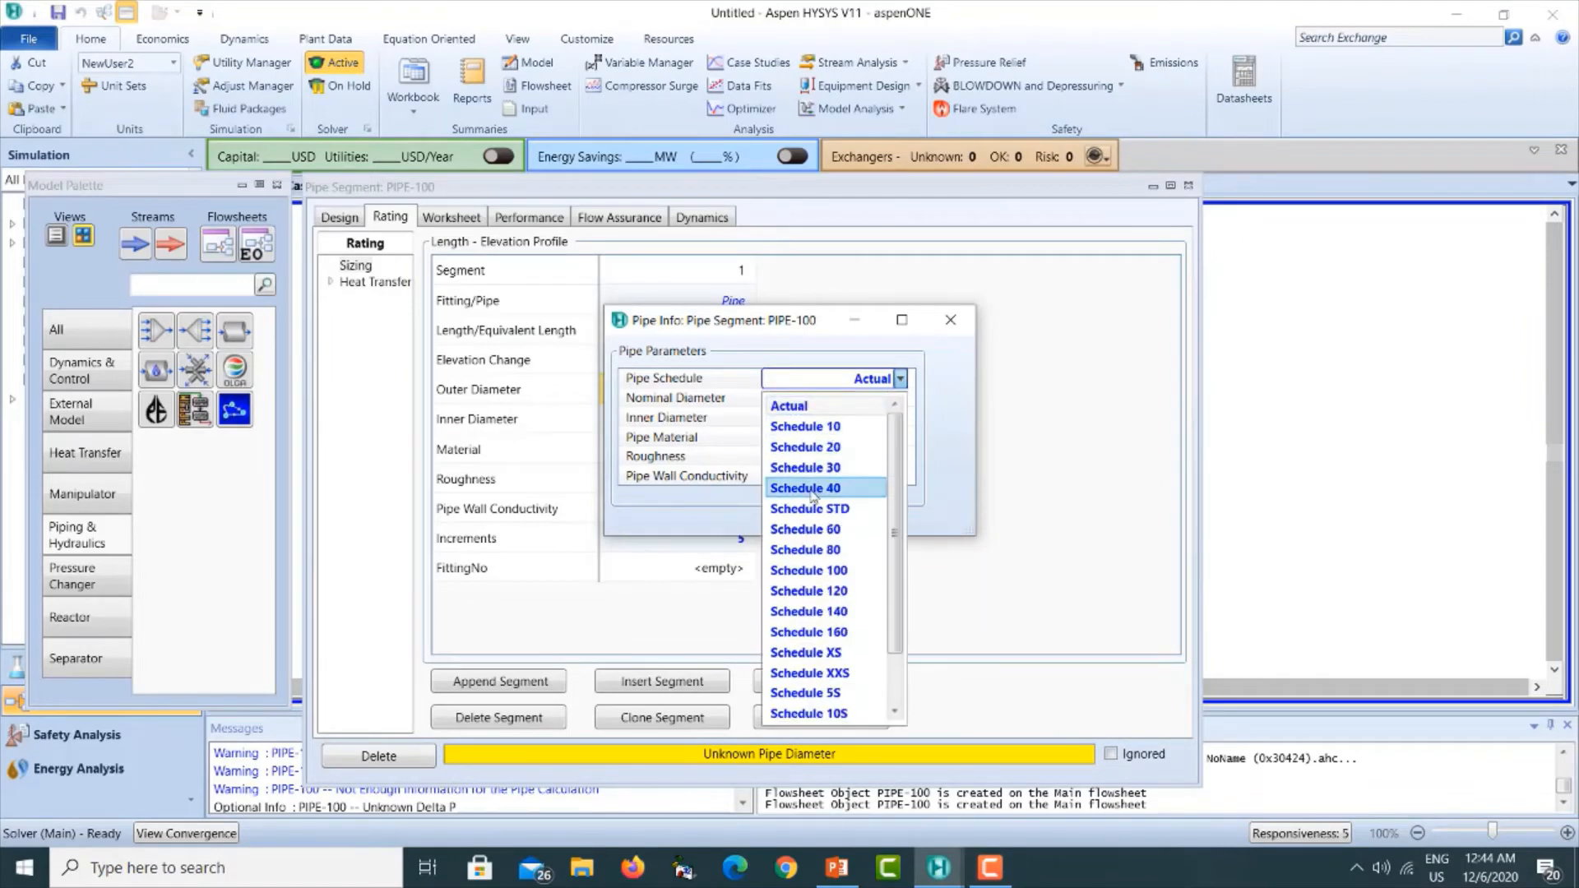
left_click(810, 489)
left_click(901, 399)
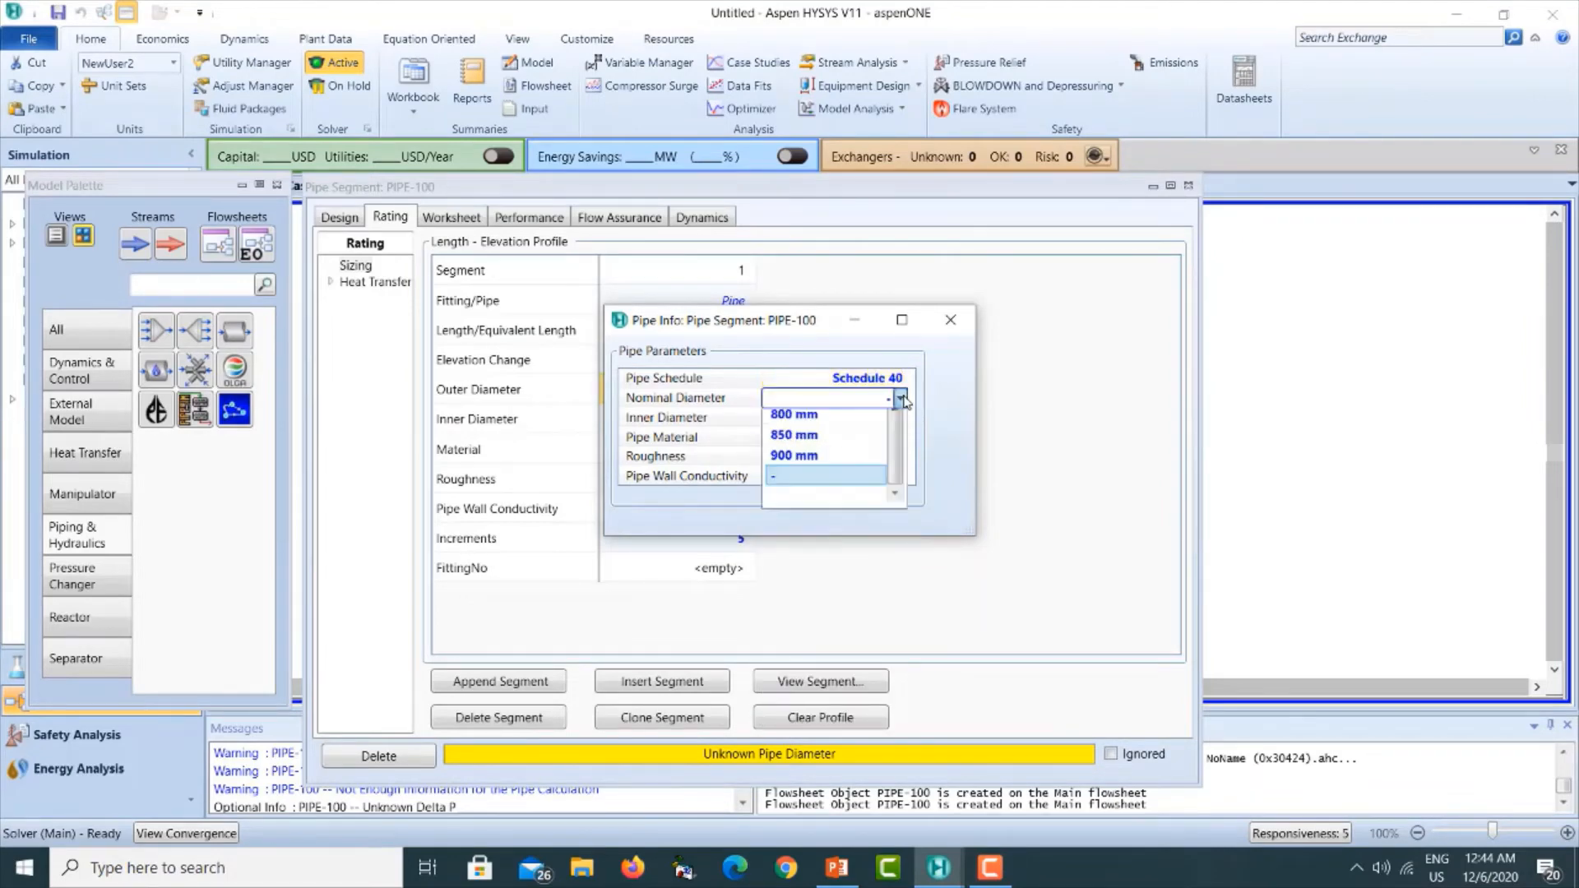
left_click_drag(892, 605, 896, 431)
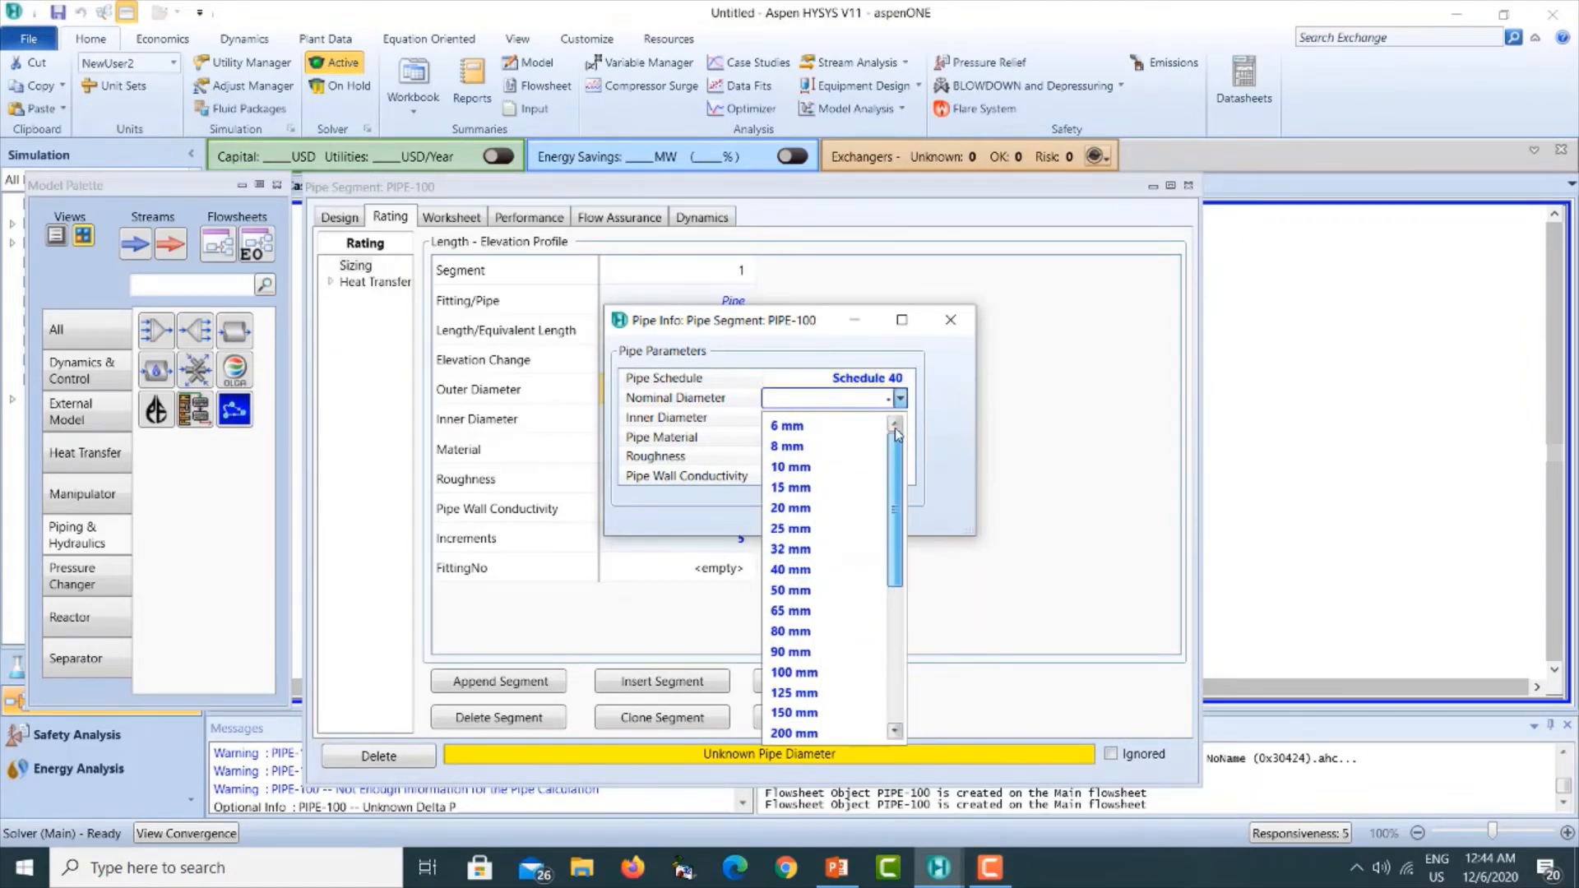
left_click(791, 631)
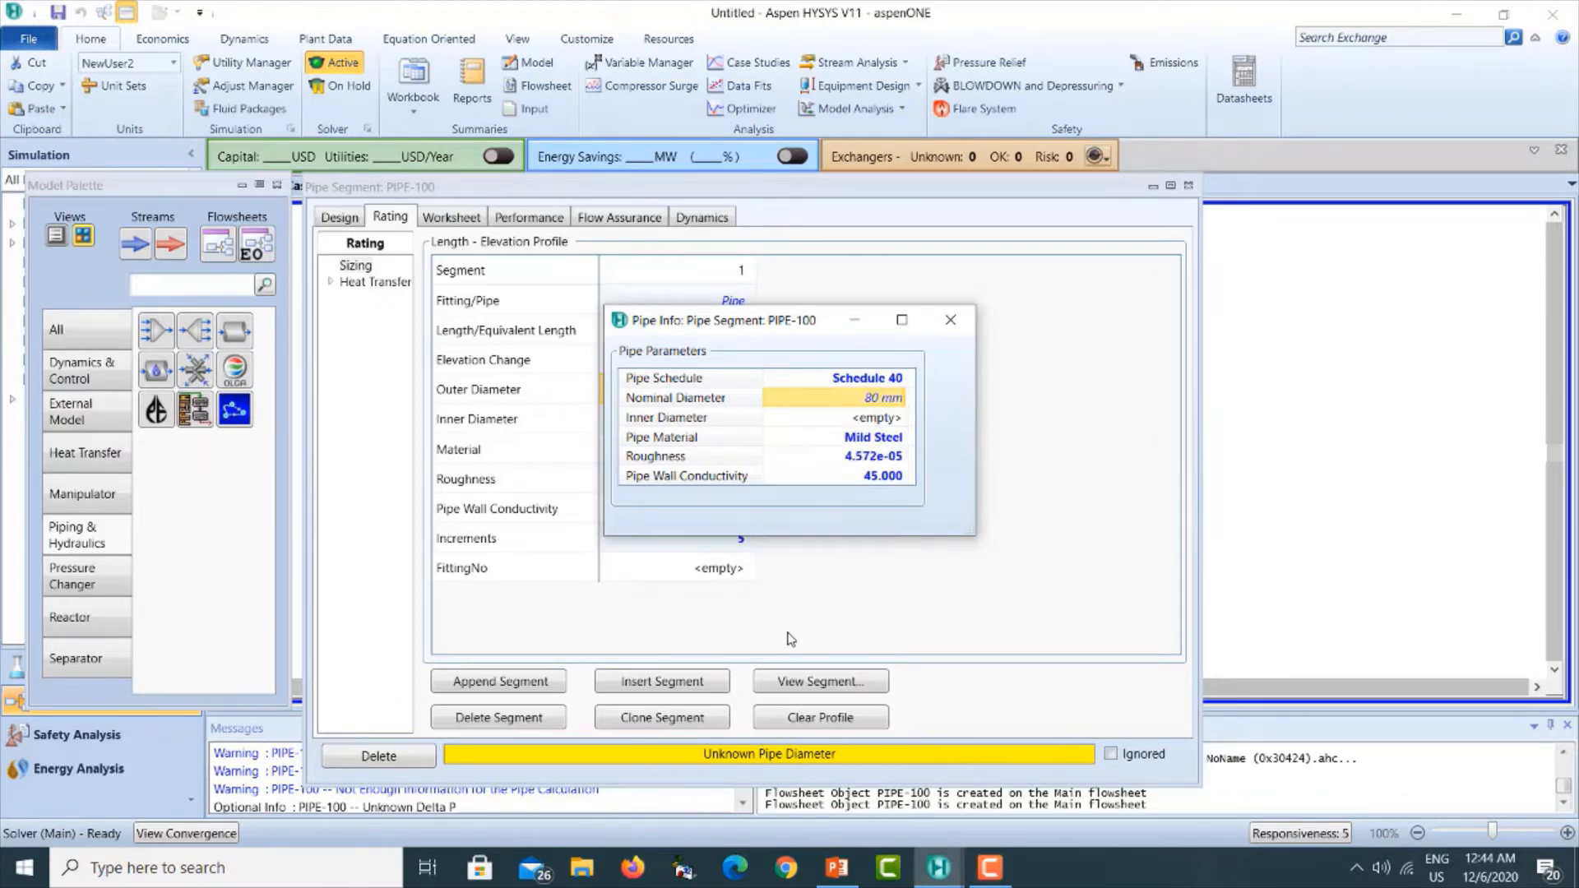
left_click(952, 319)
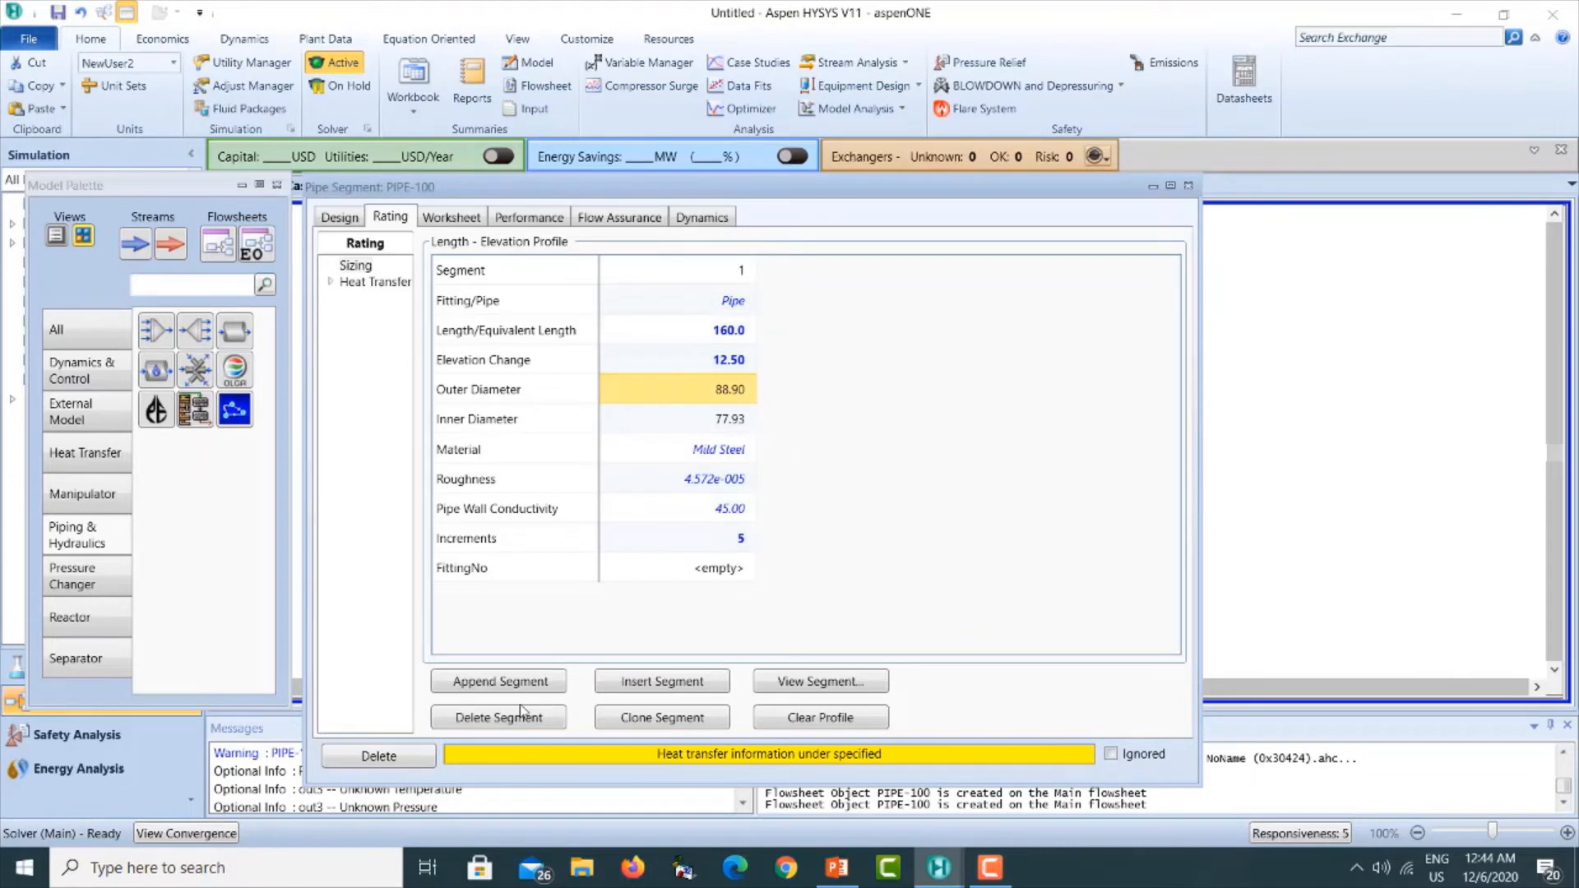
Append a second segment to the GasWell3 pipe with length 100 m and elevation change -14 m.
left_click(482, 683)
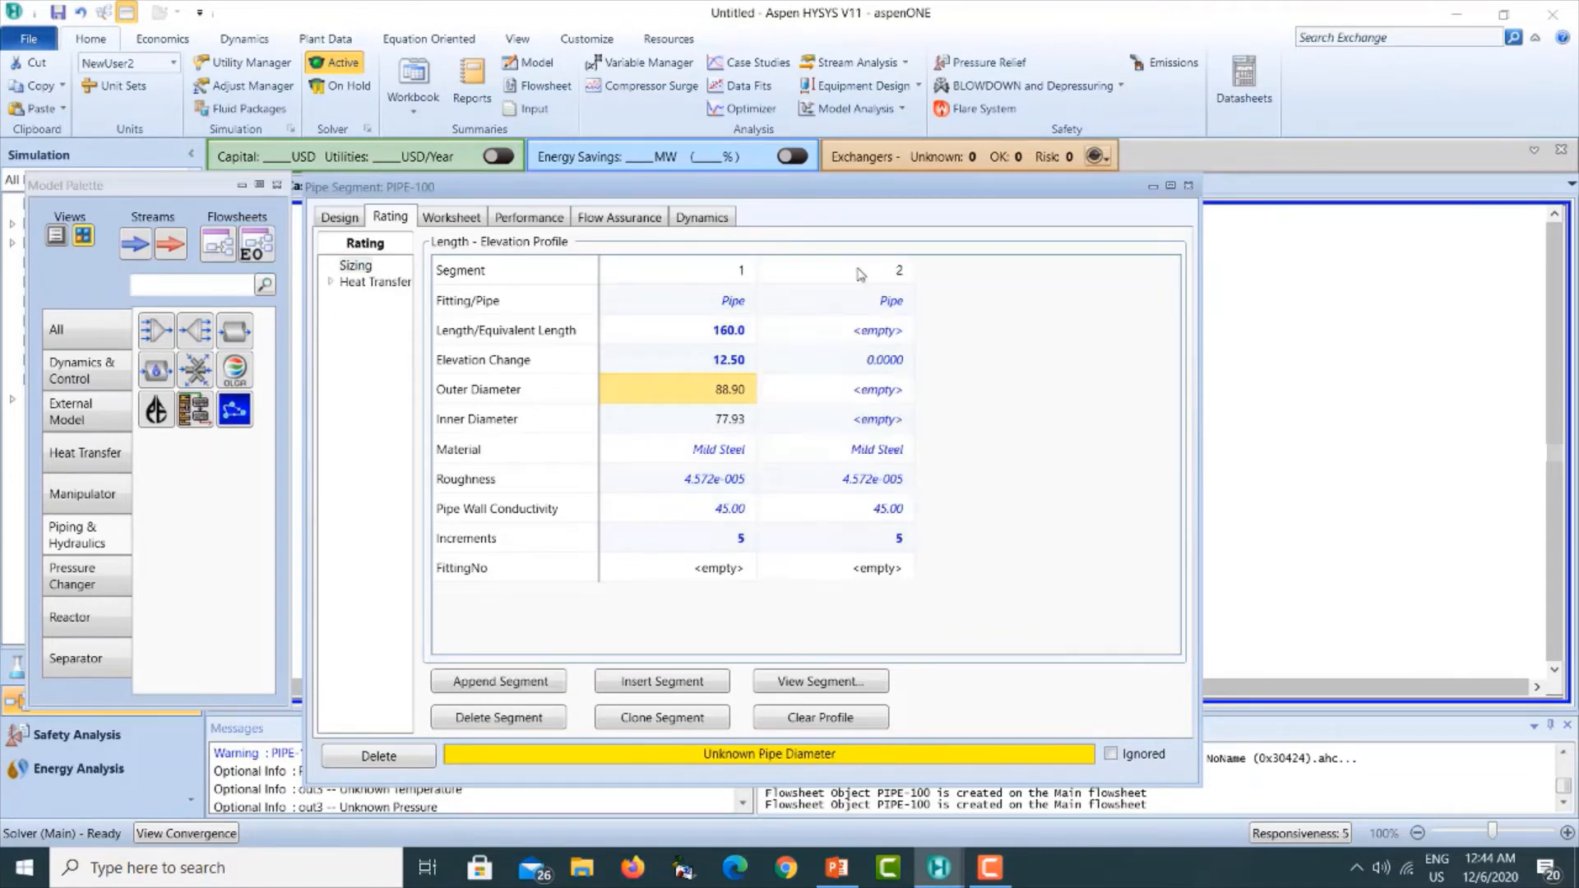
left_click(867, 335)
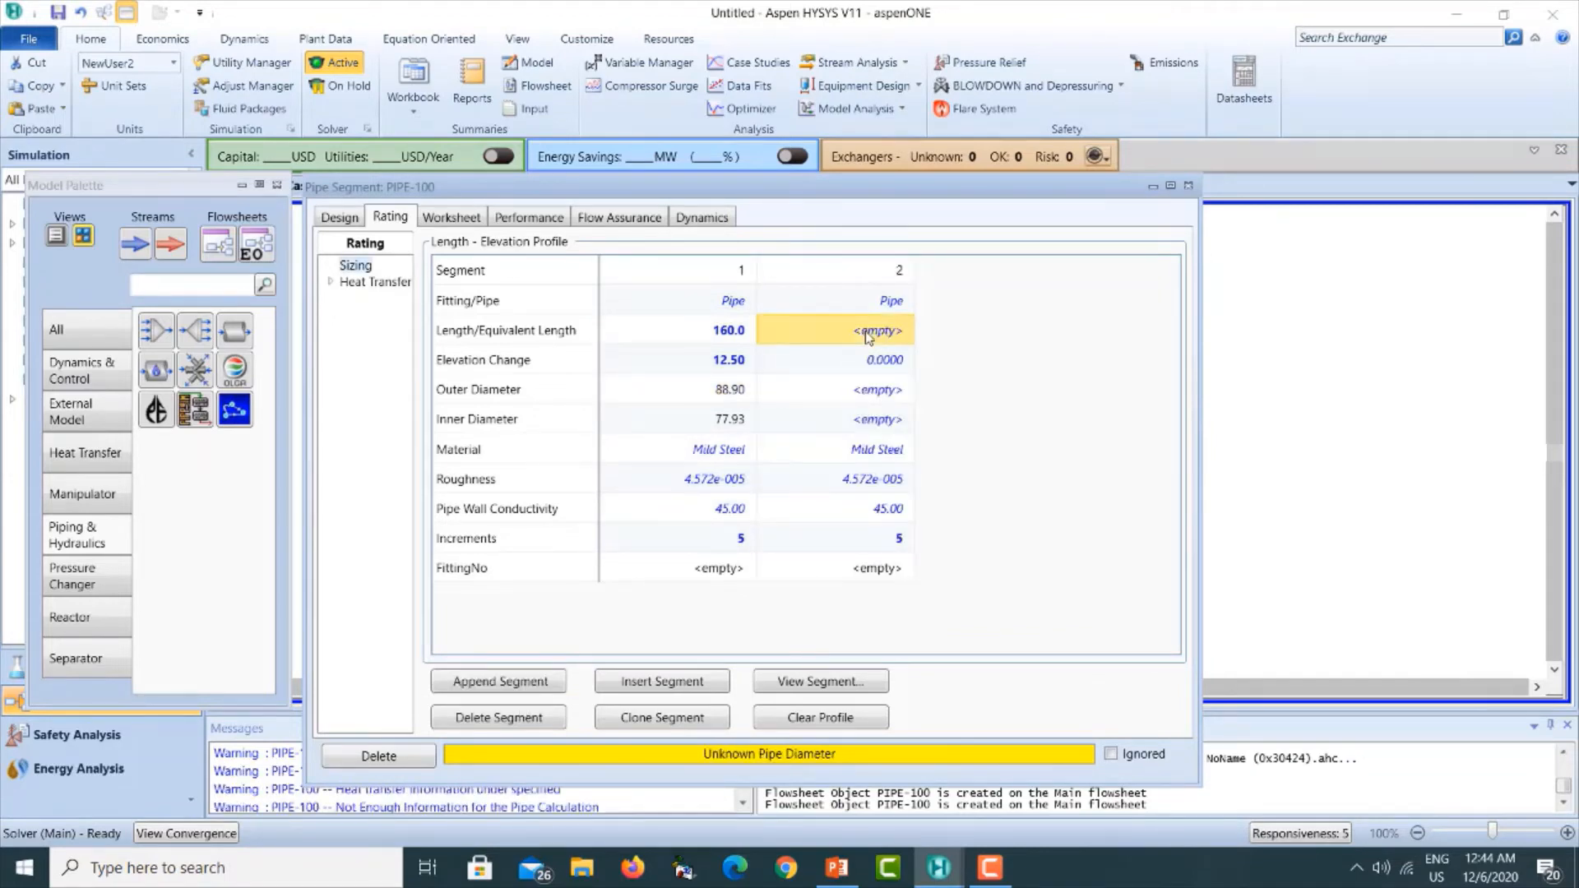
type("100")
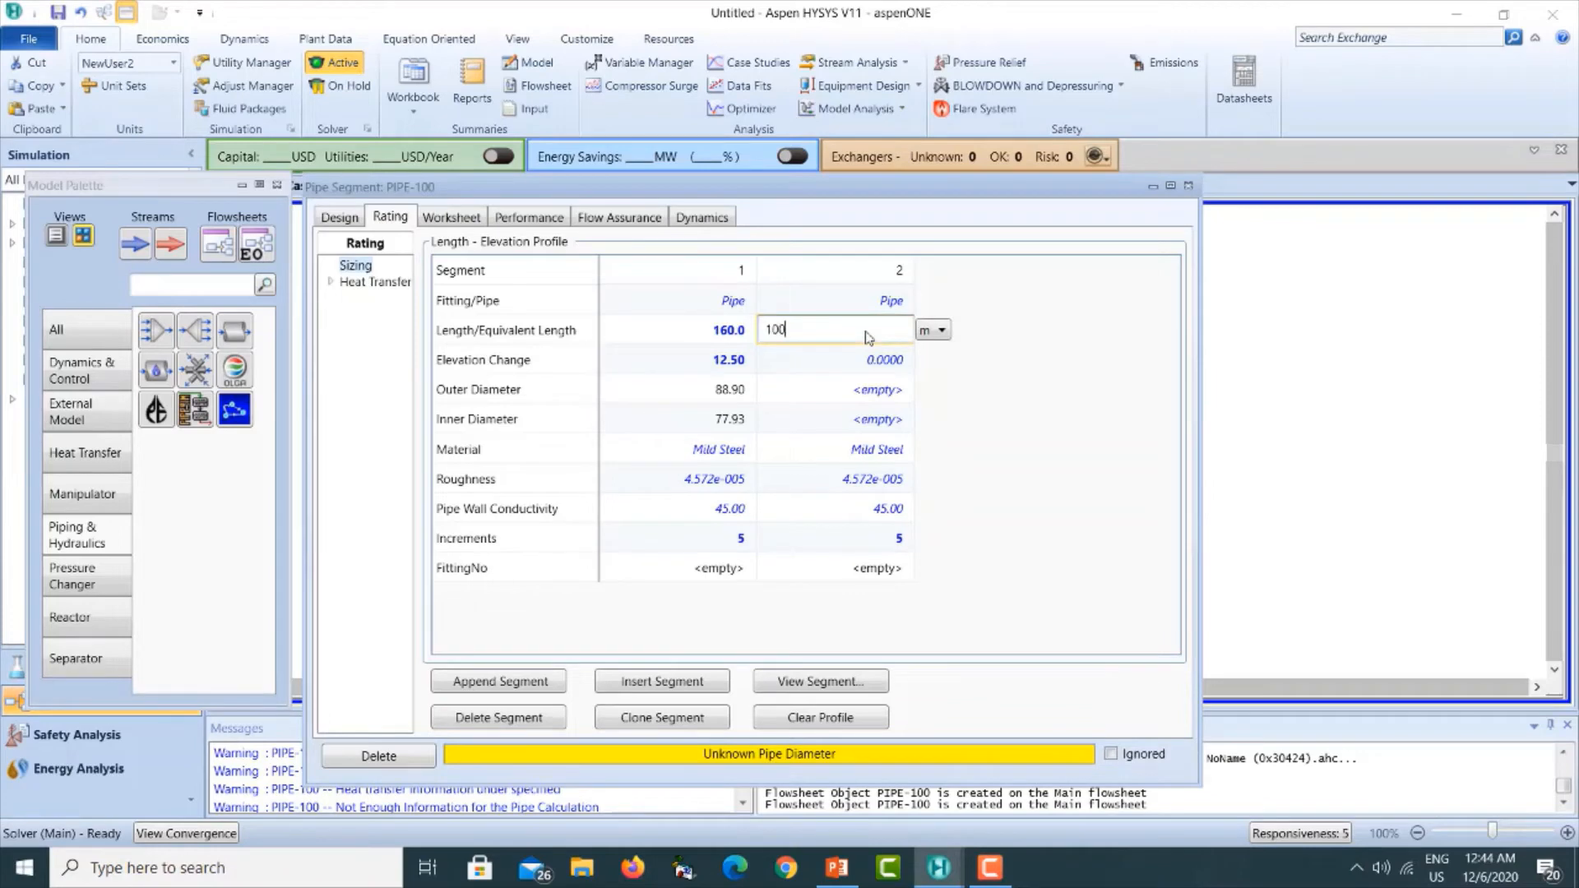
key("Return")
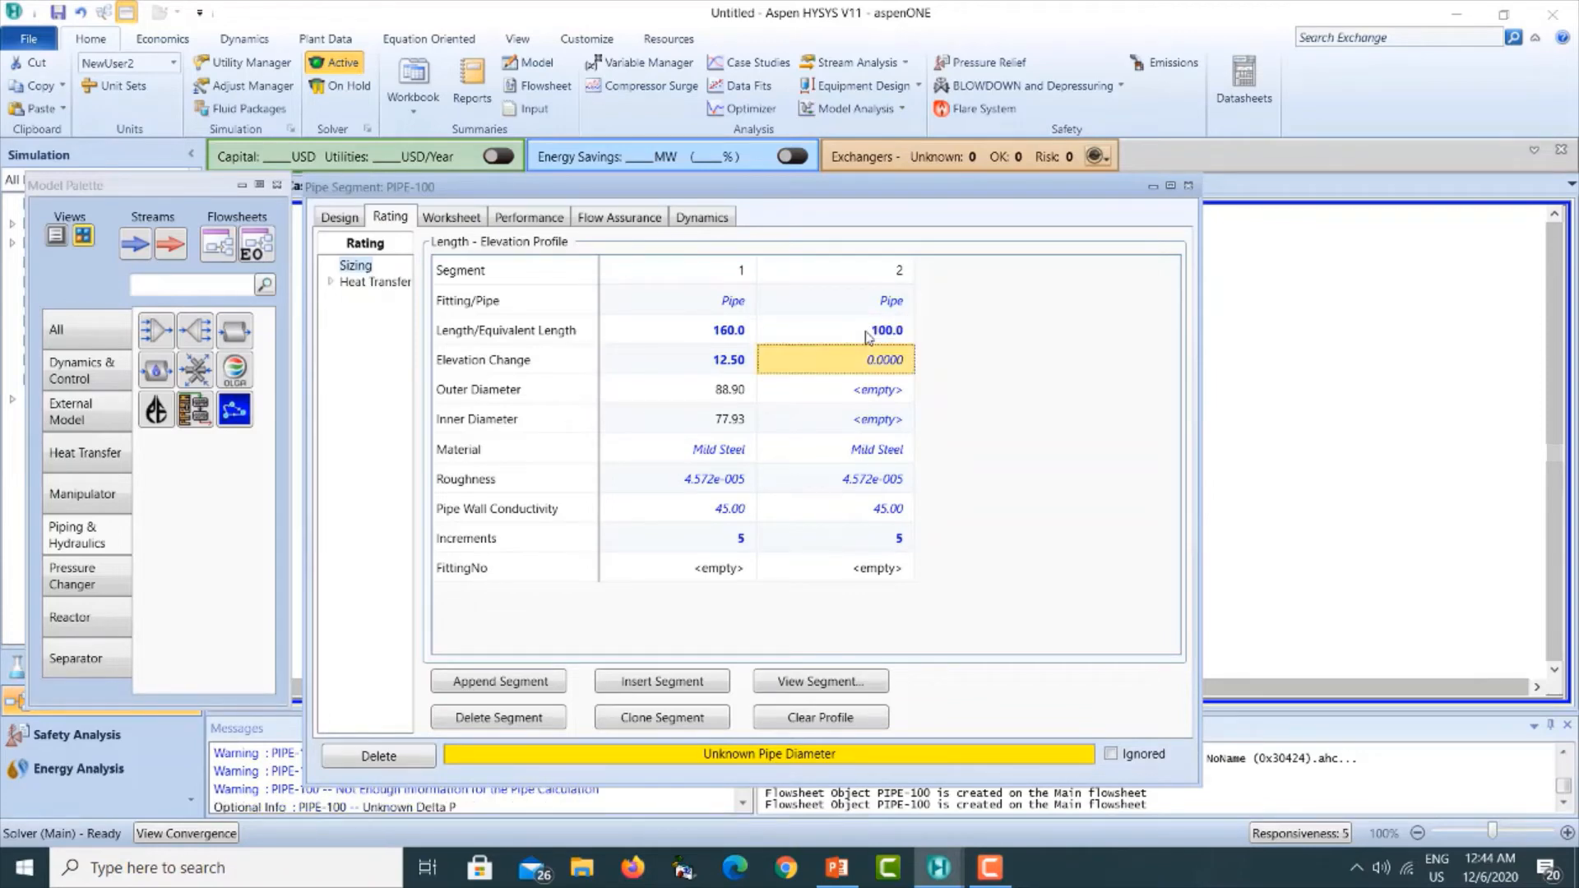
type("-")
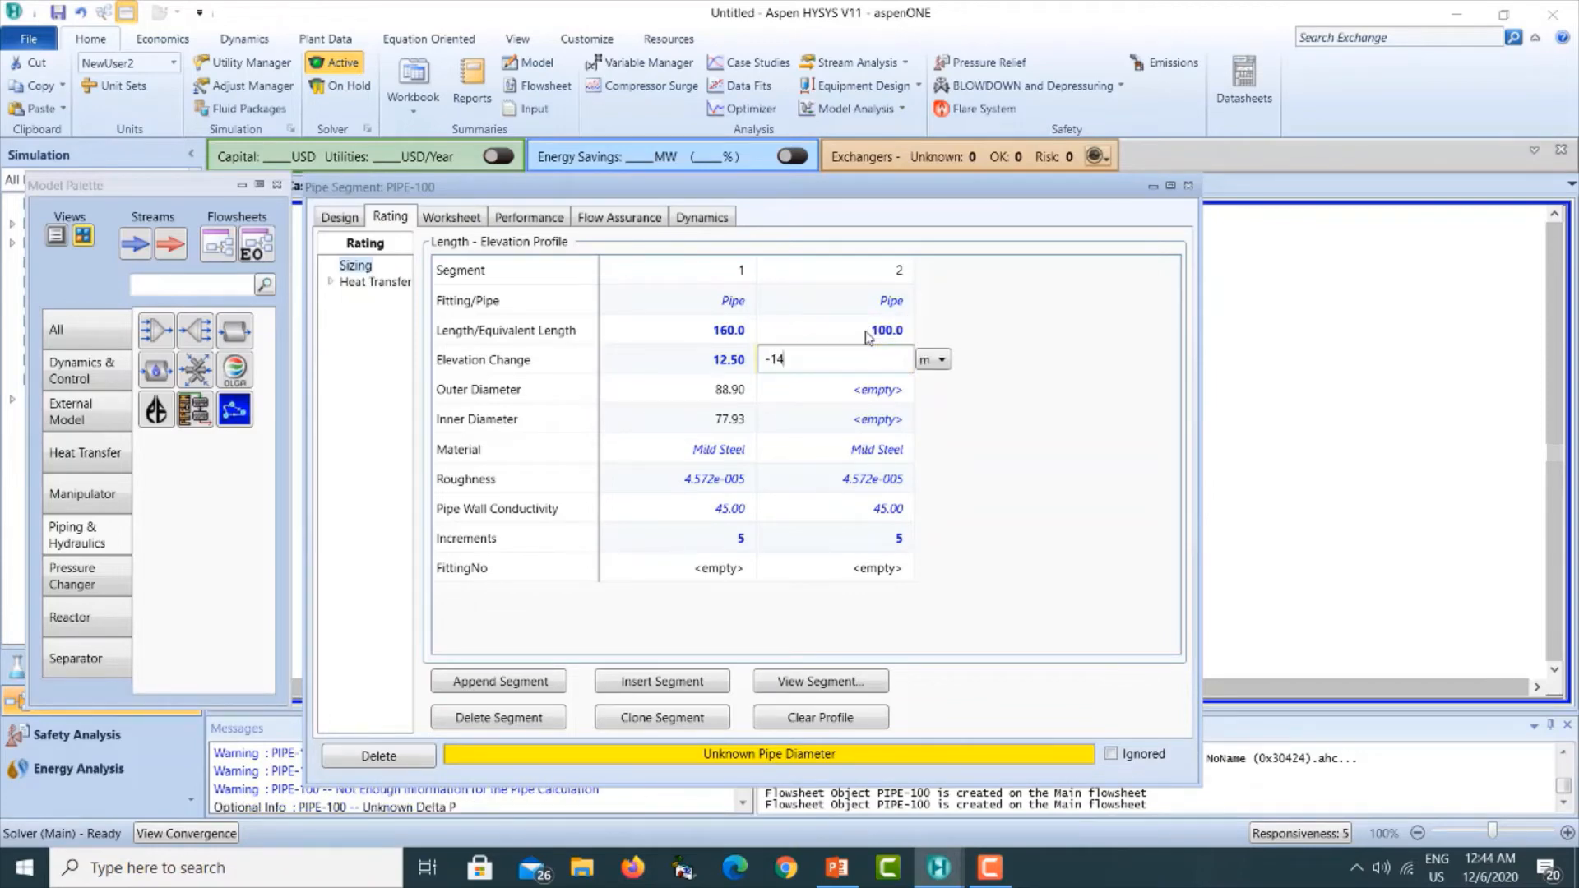
type("14")
key("Return")
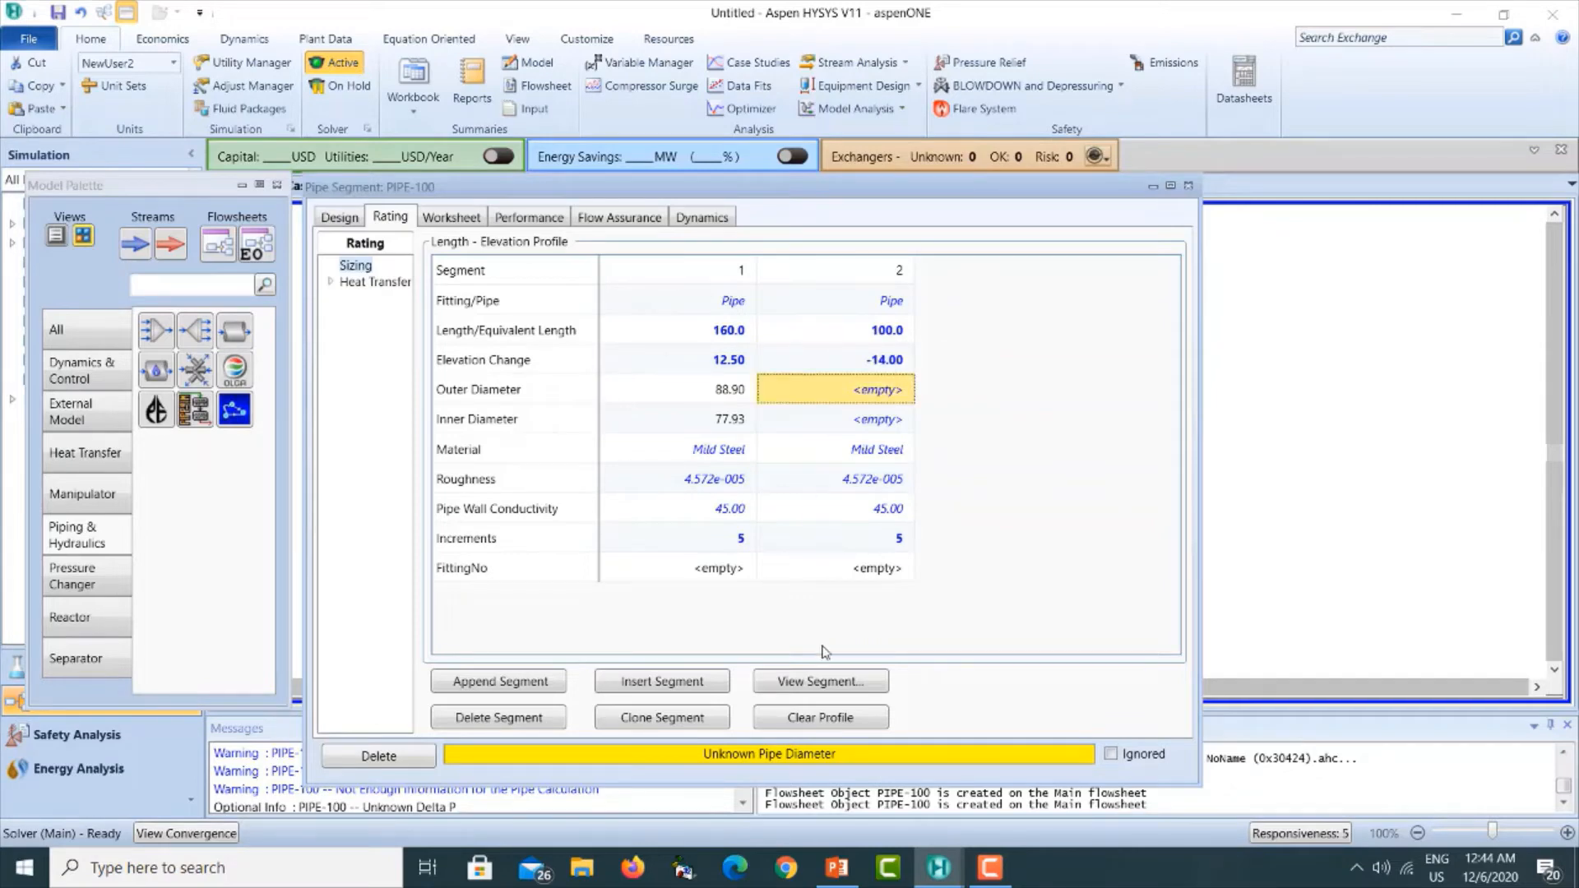
Set the second segment of the pipe to Schedule 40 with an 80 mm nominal diameter.
left_click(788, 688)
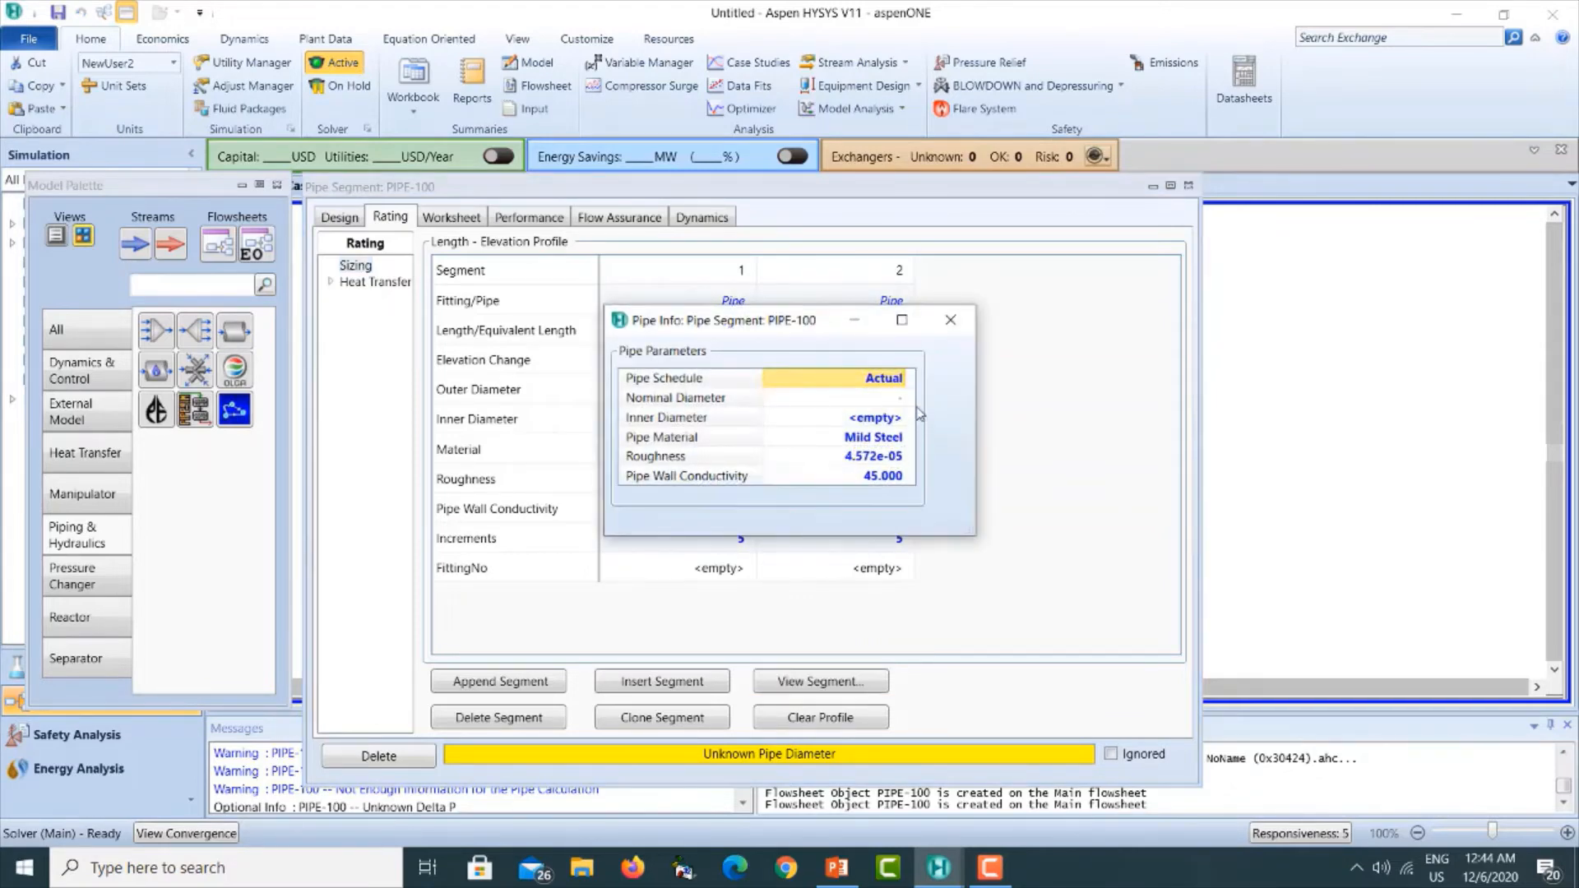
left_click(900, 380)
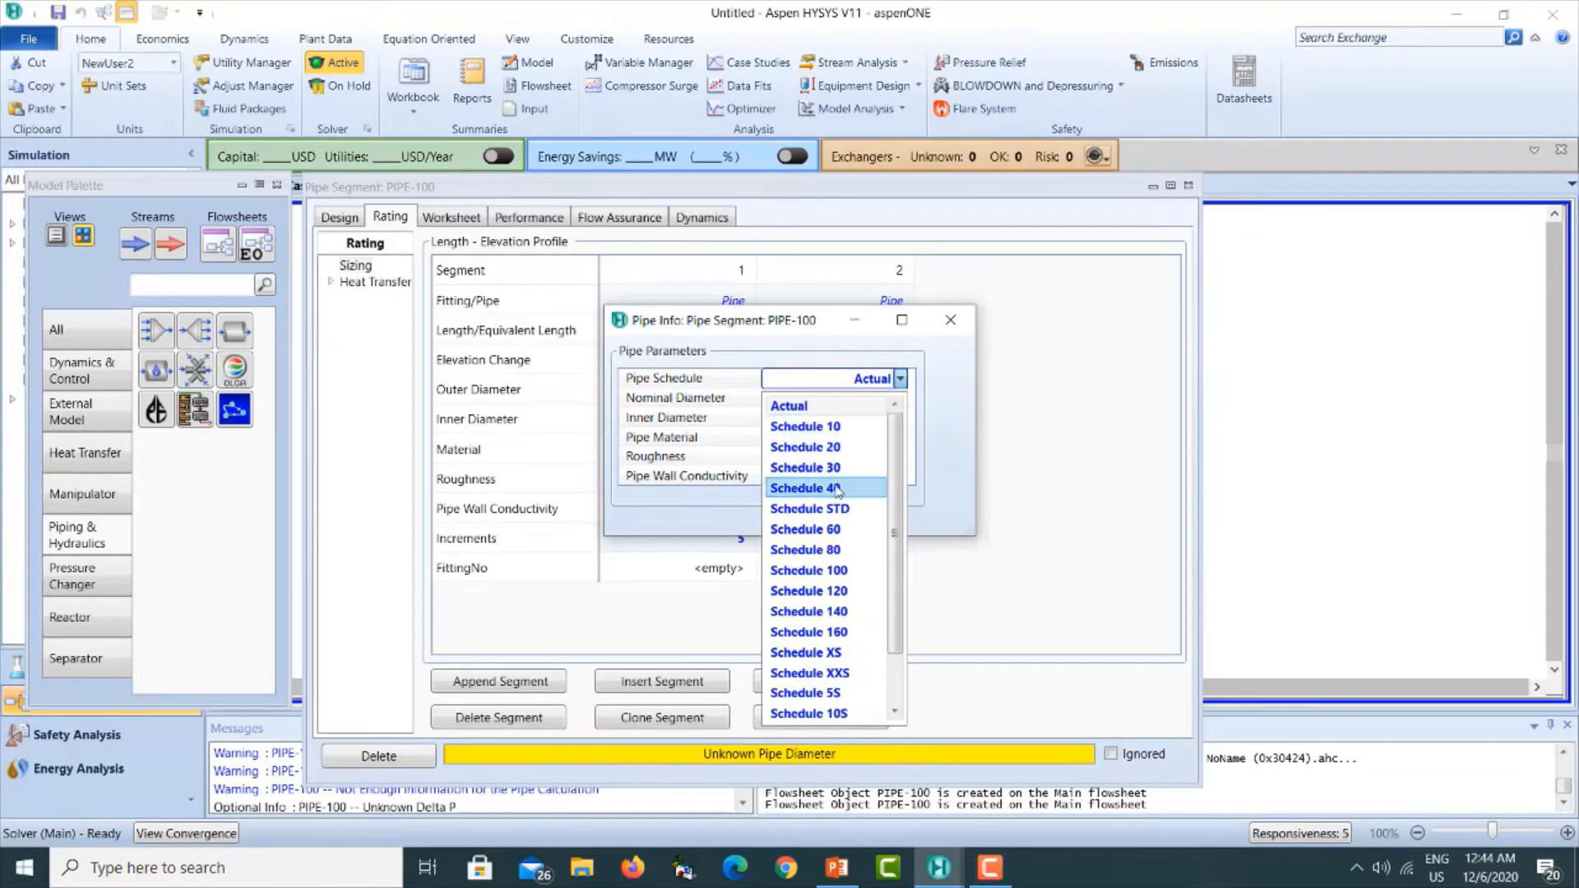
left_click(838, 489)
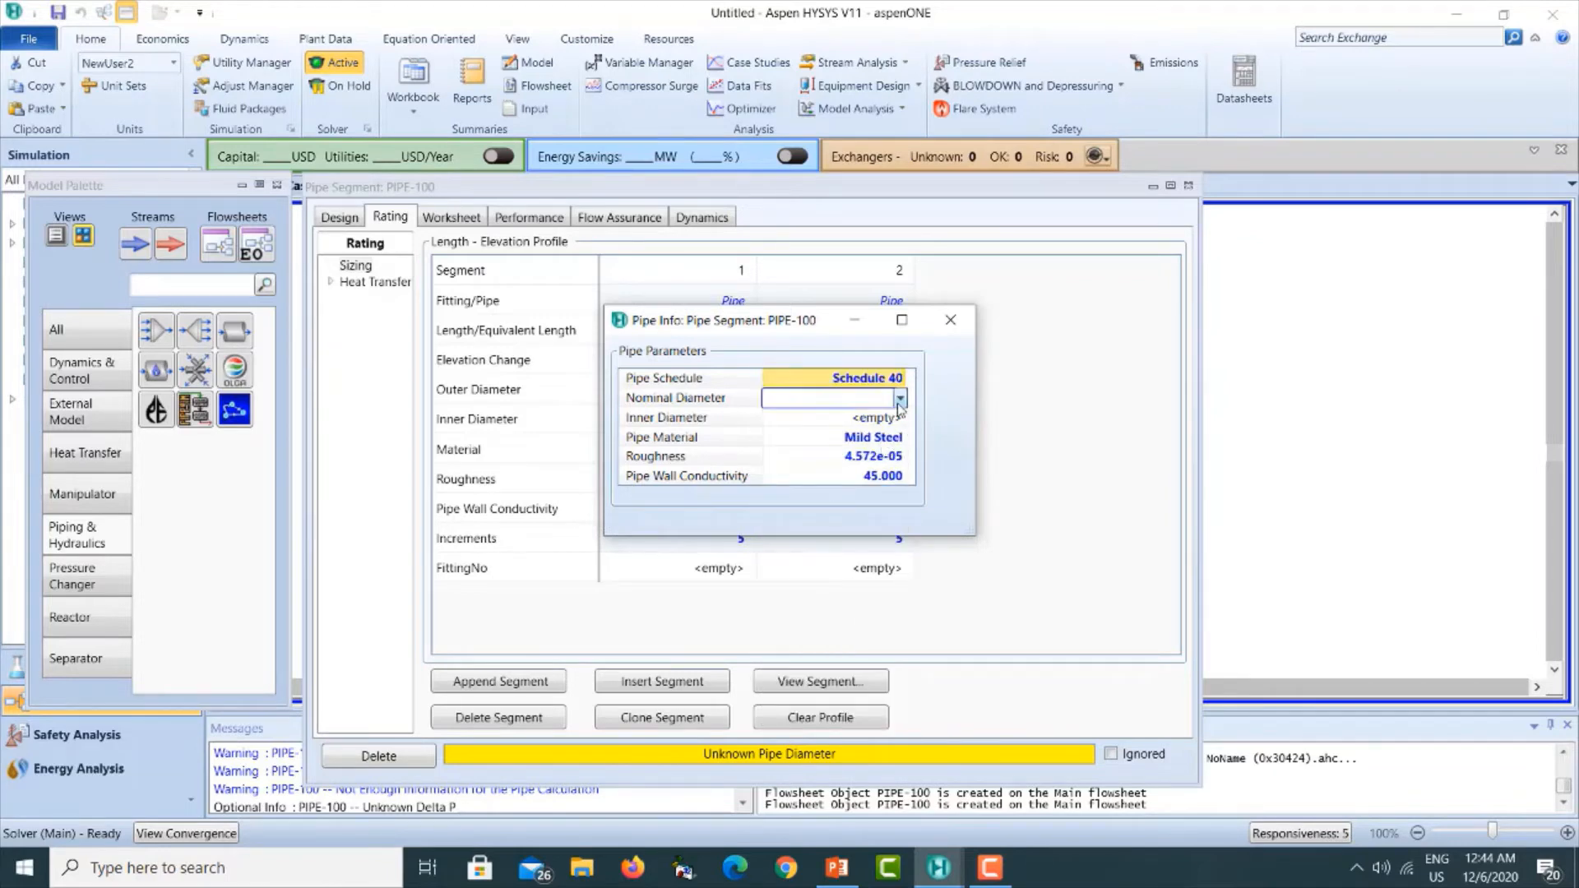
left_click(900, 399)
scroll(897, 543, "up", 5)
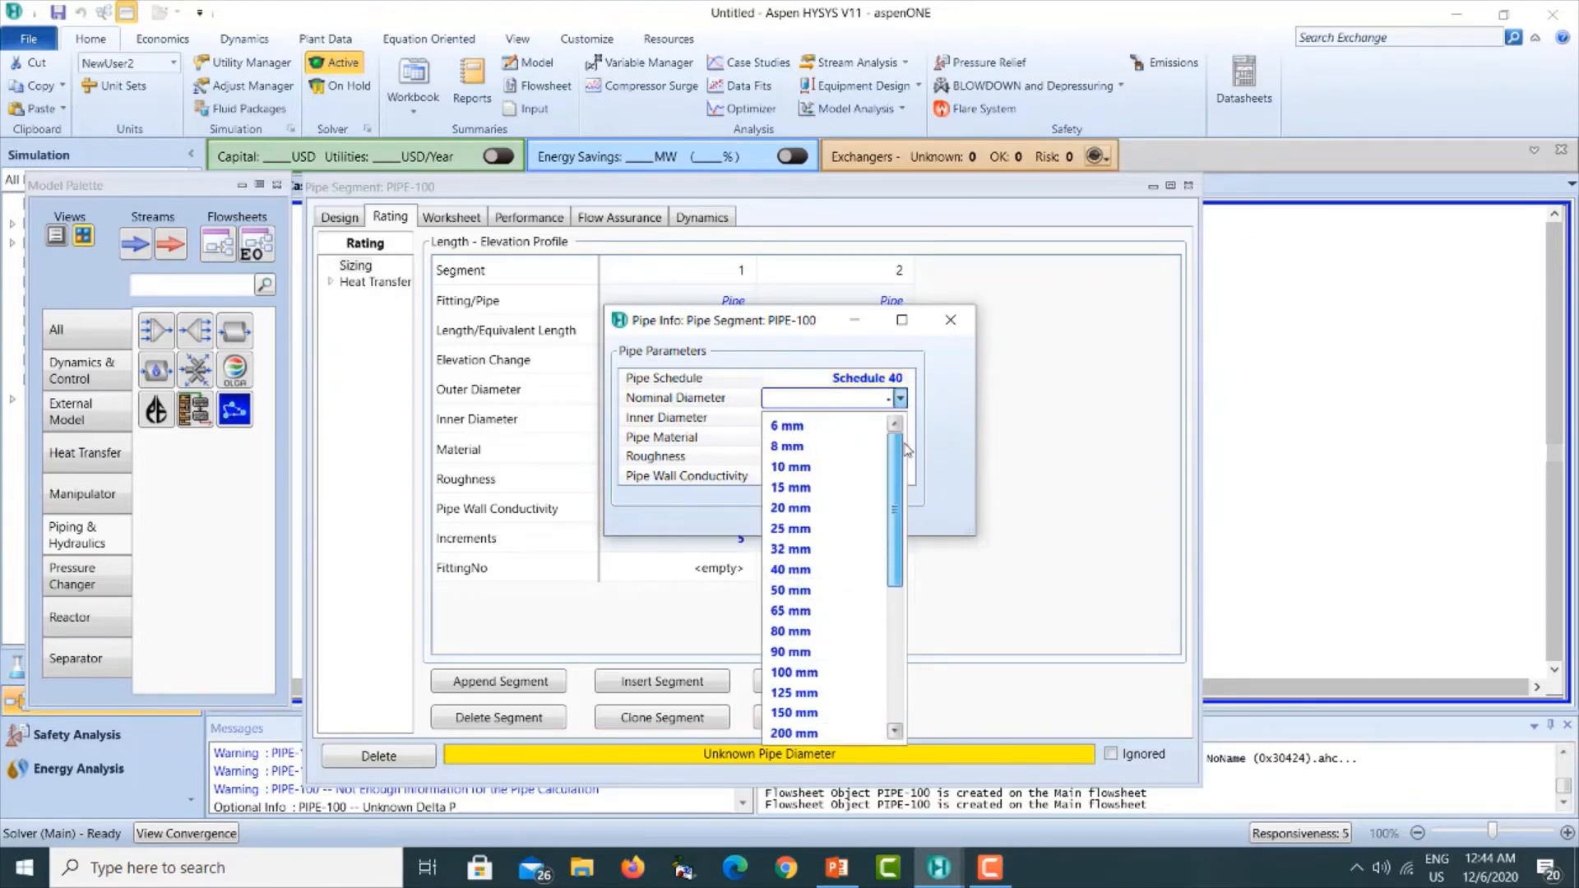
left_click(815, 631)
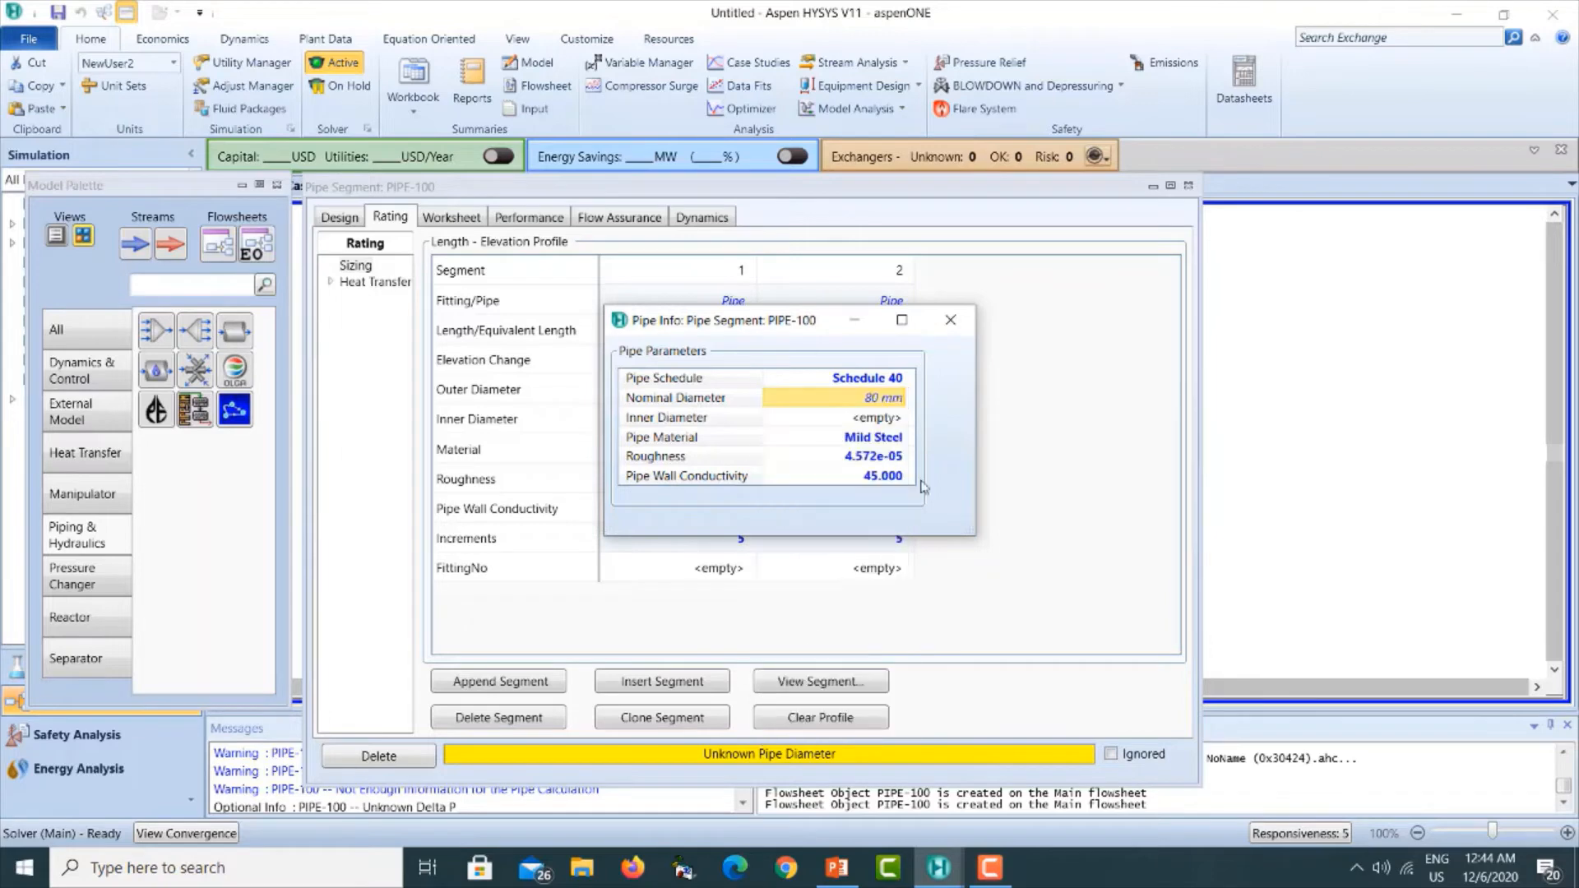
left_click(951, 320)
Append a third segment to the pipe with a length of 205 m and an elevation change of -1 m.
left_click(500, 682)
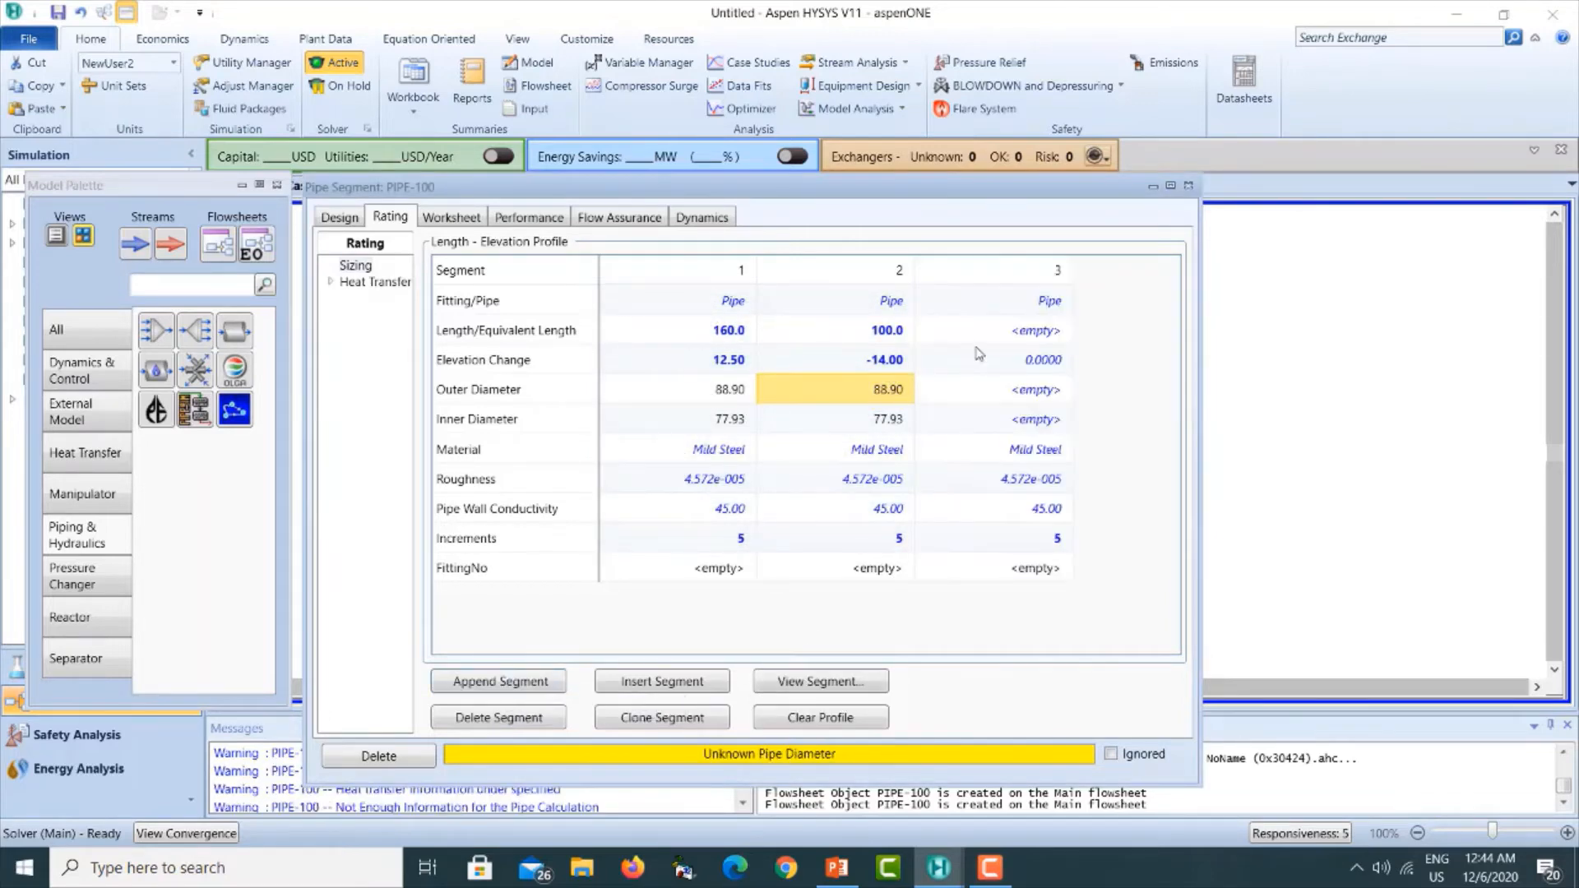
left_click(1028, 333)
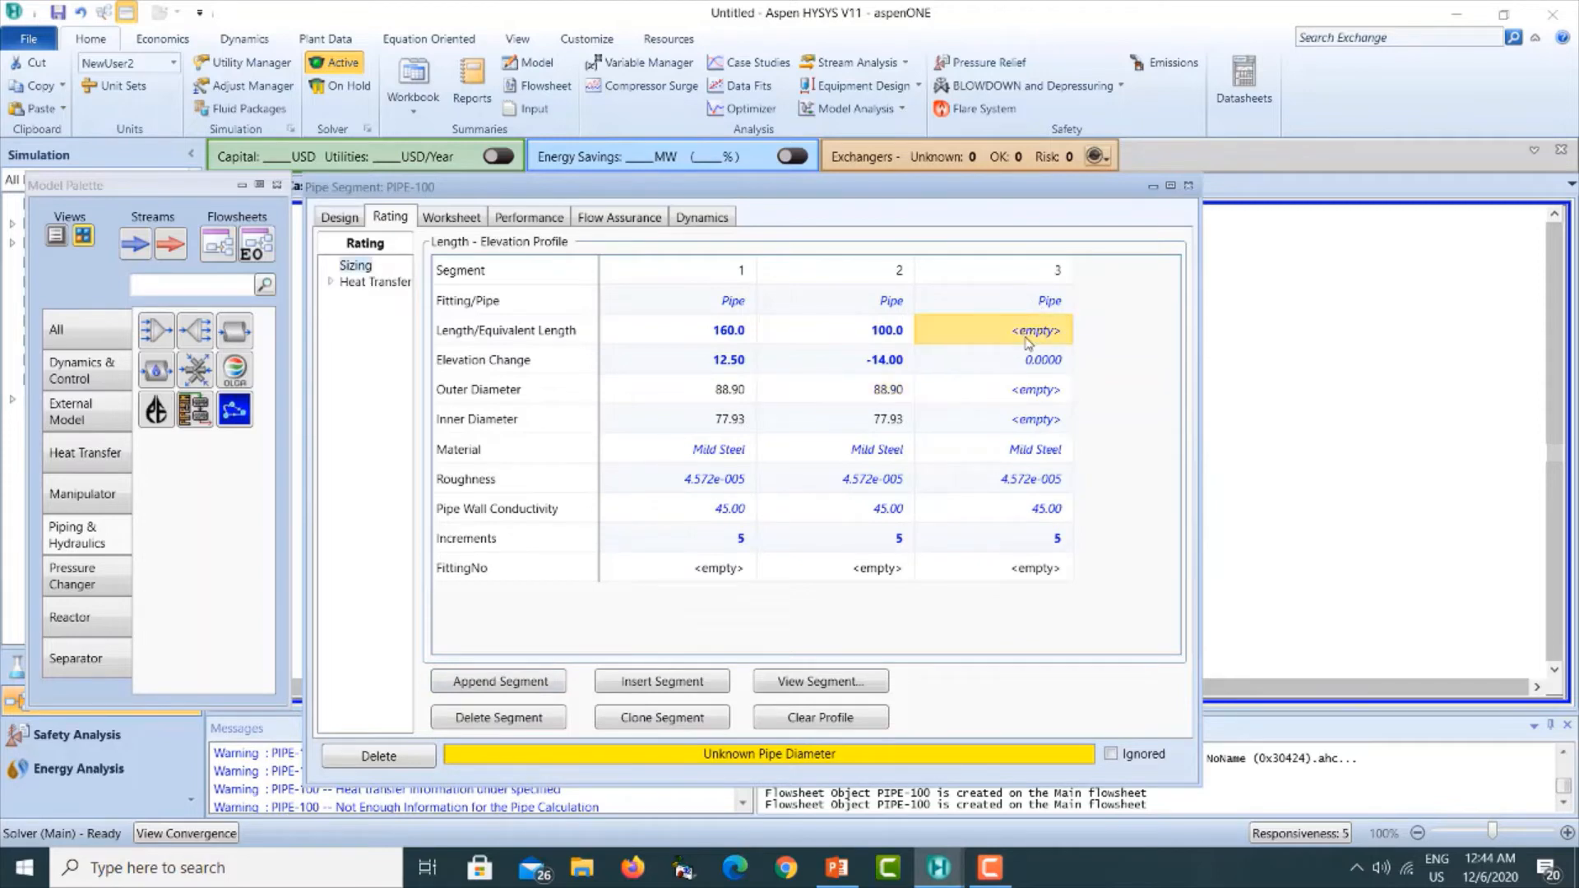
type("205")
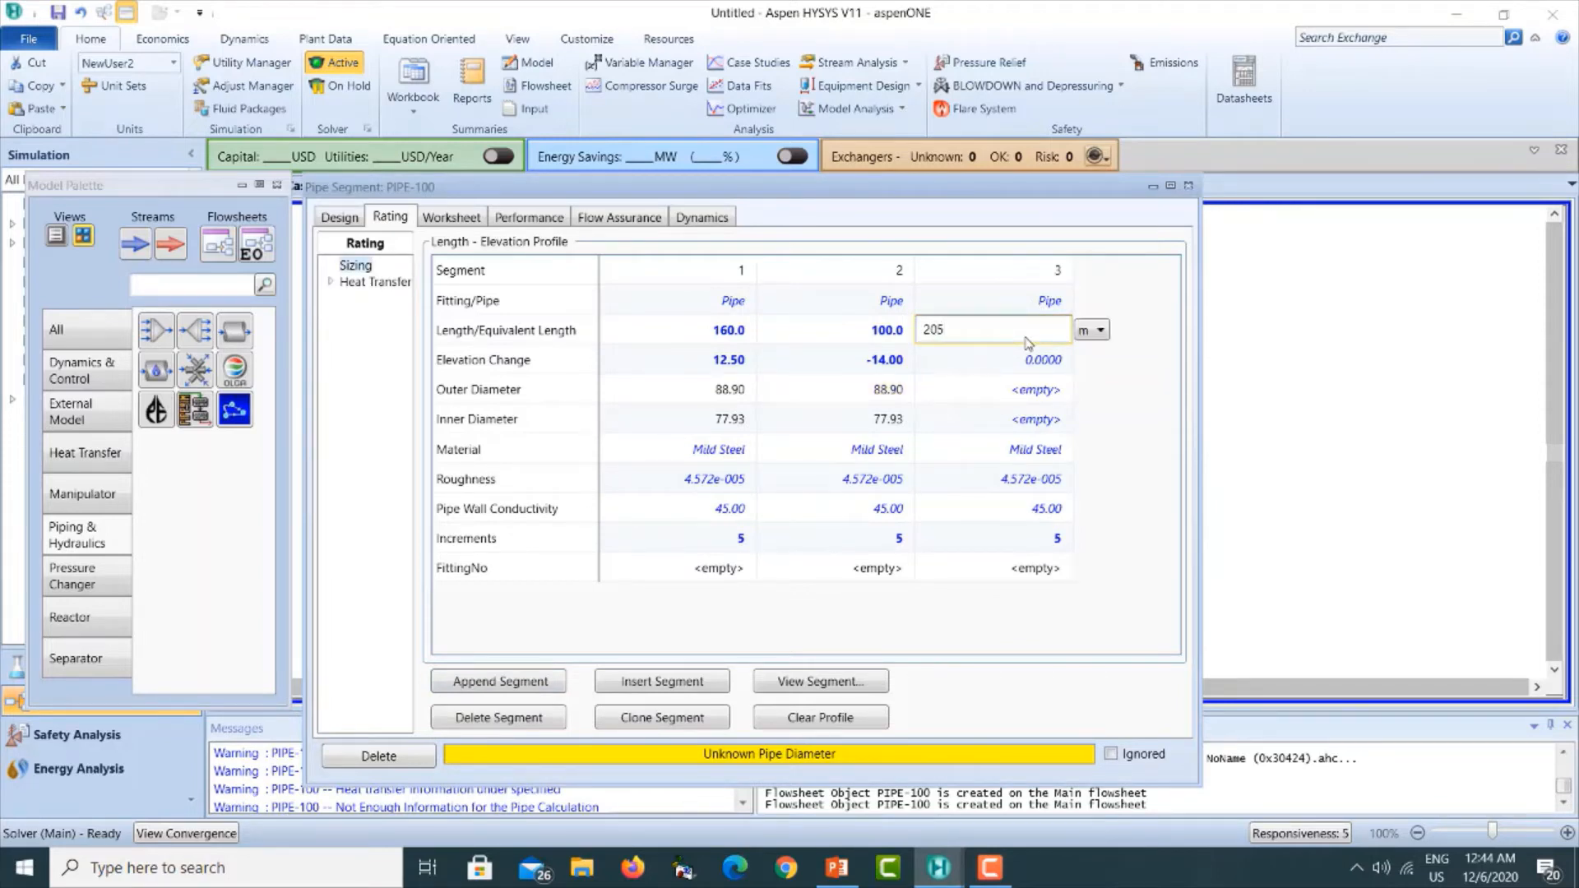
key("Return")
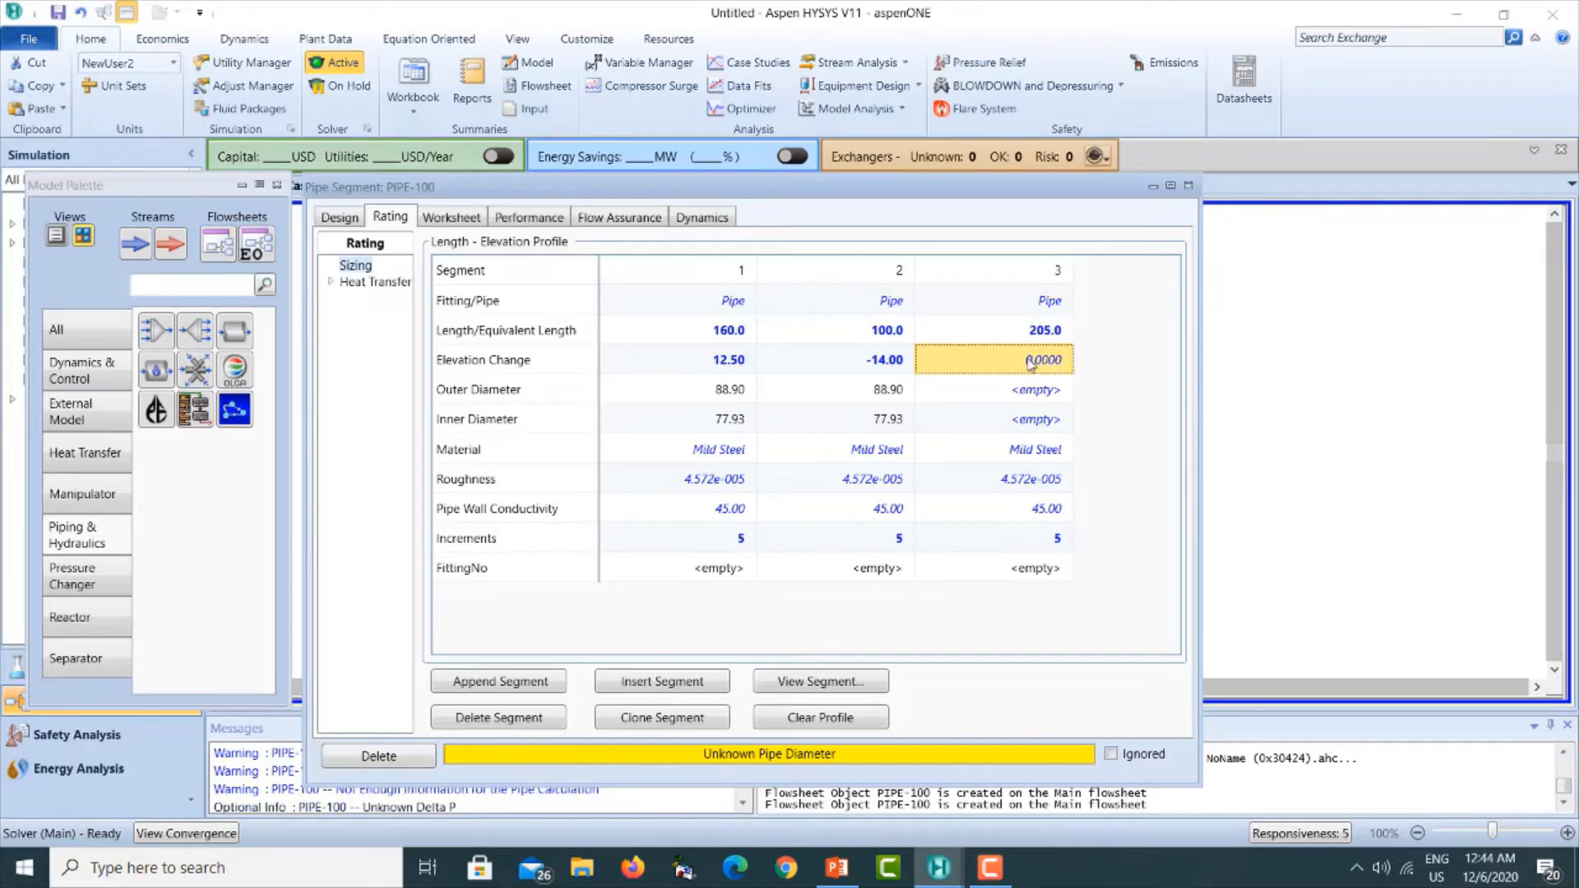
type("-1")
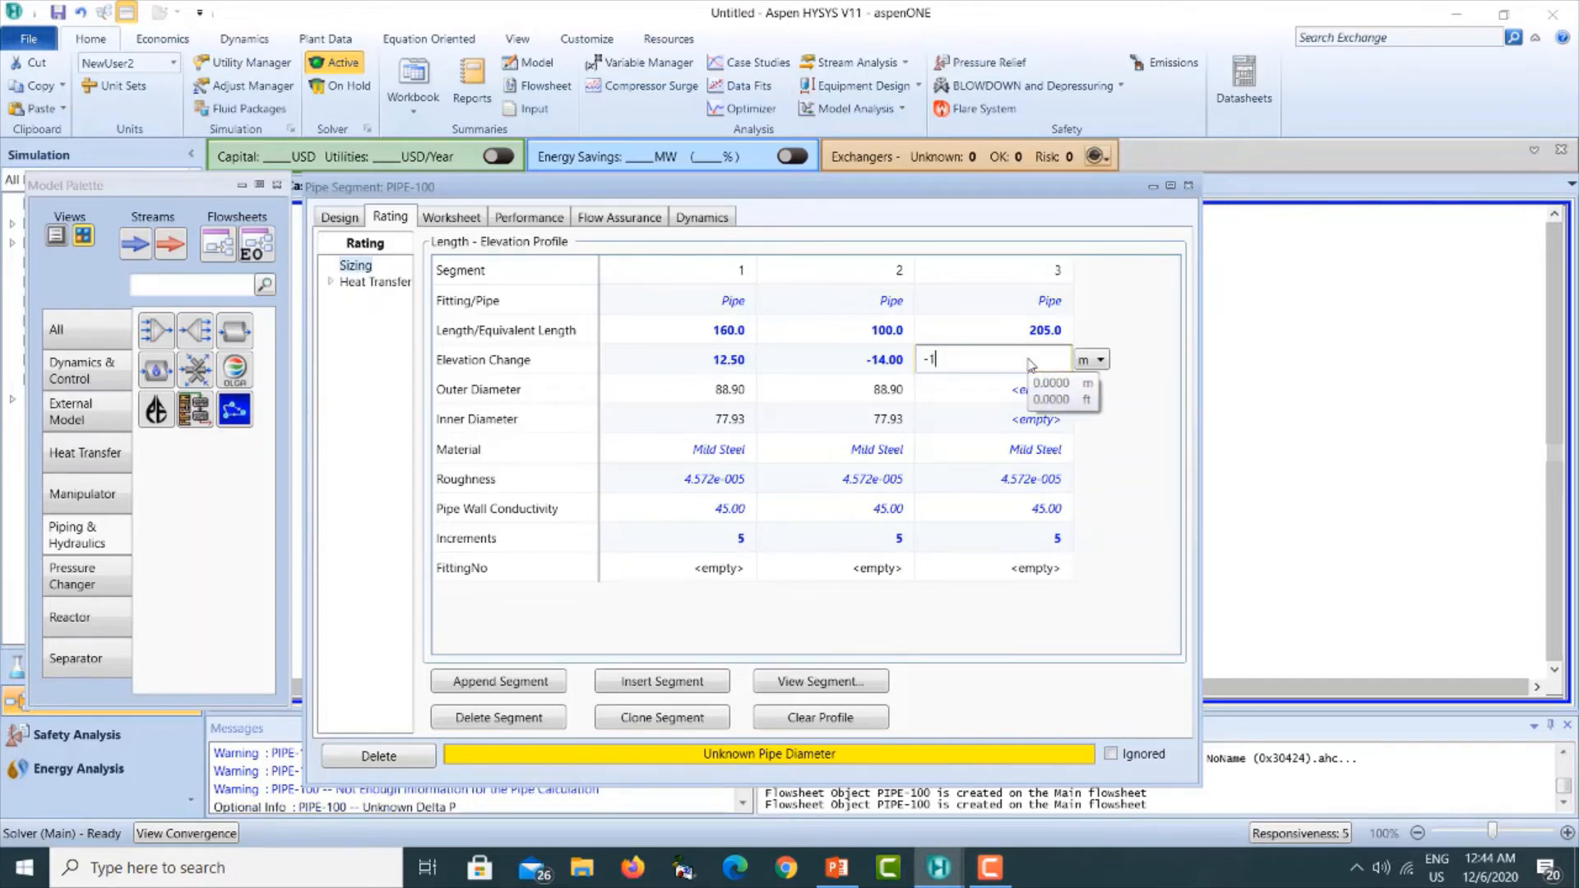
key("Return")
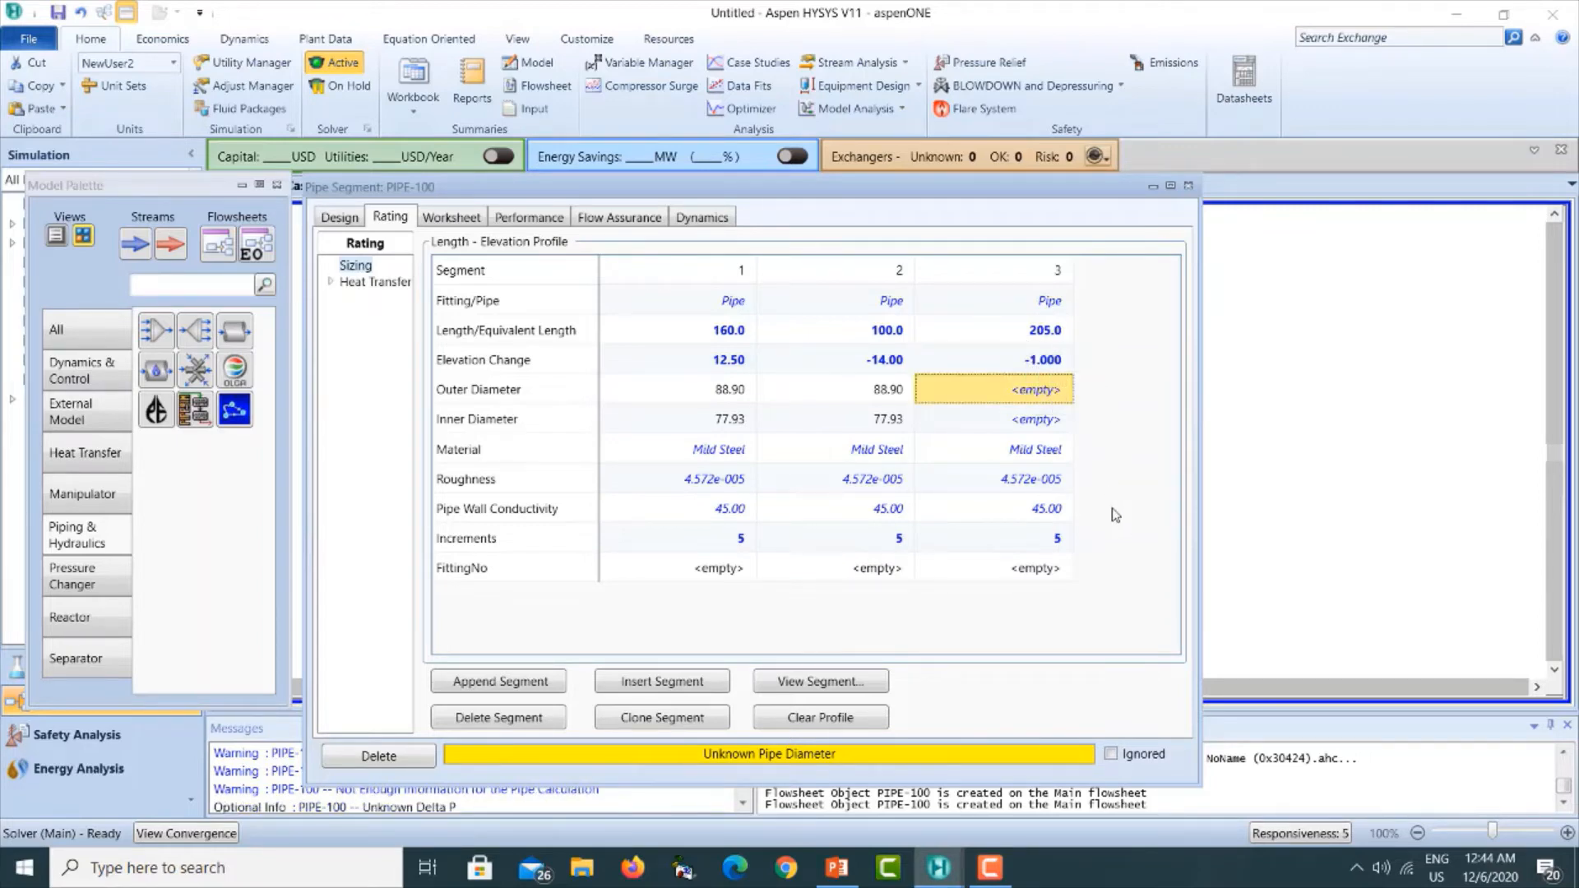
Assign Schedule 40 and an 80 mm nominal diameter to the third pipe segment.
left_click(858, 682)
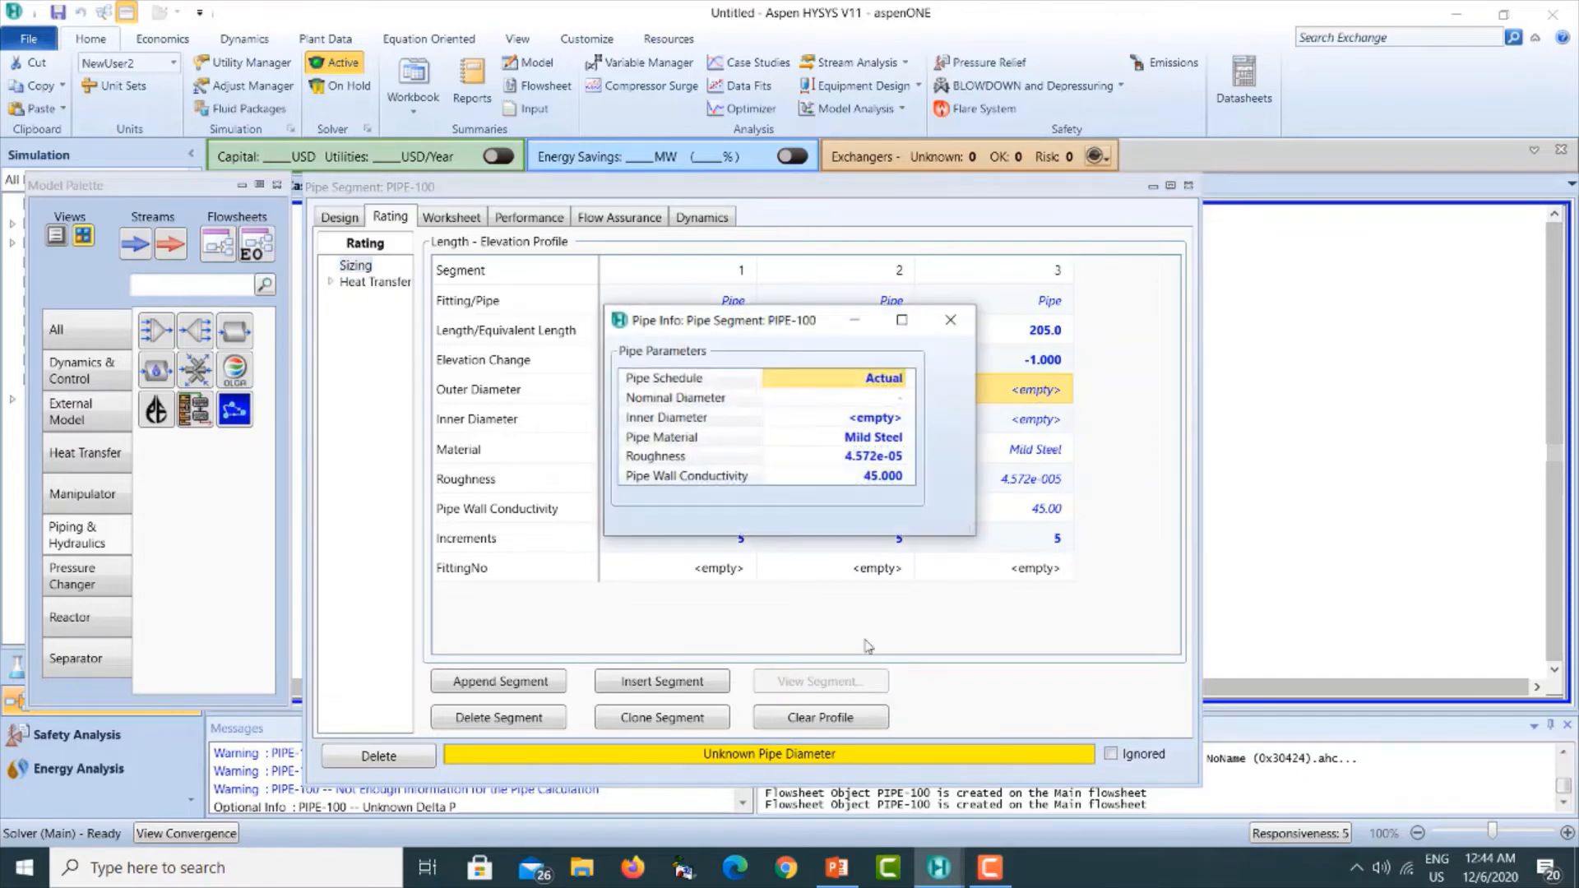
left_click(900, 380)
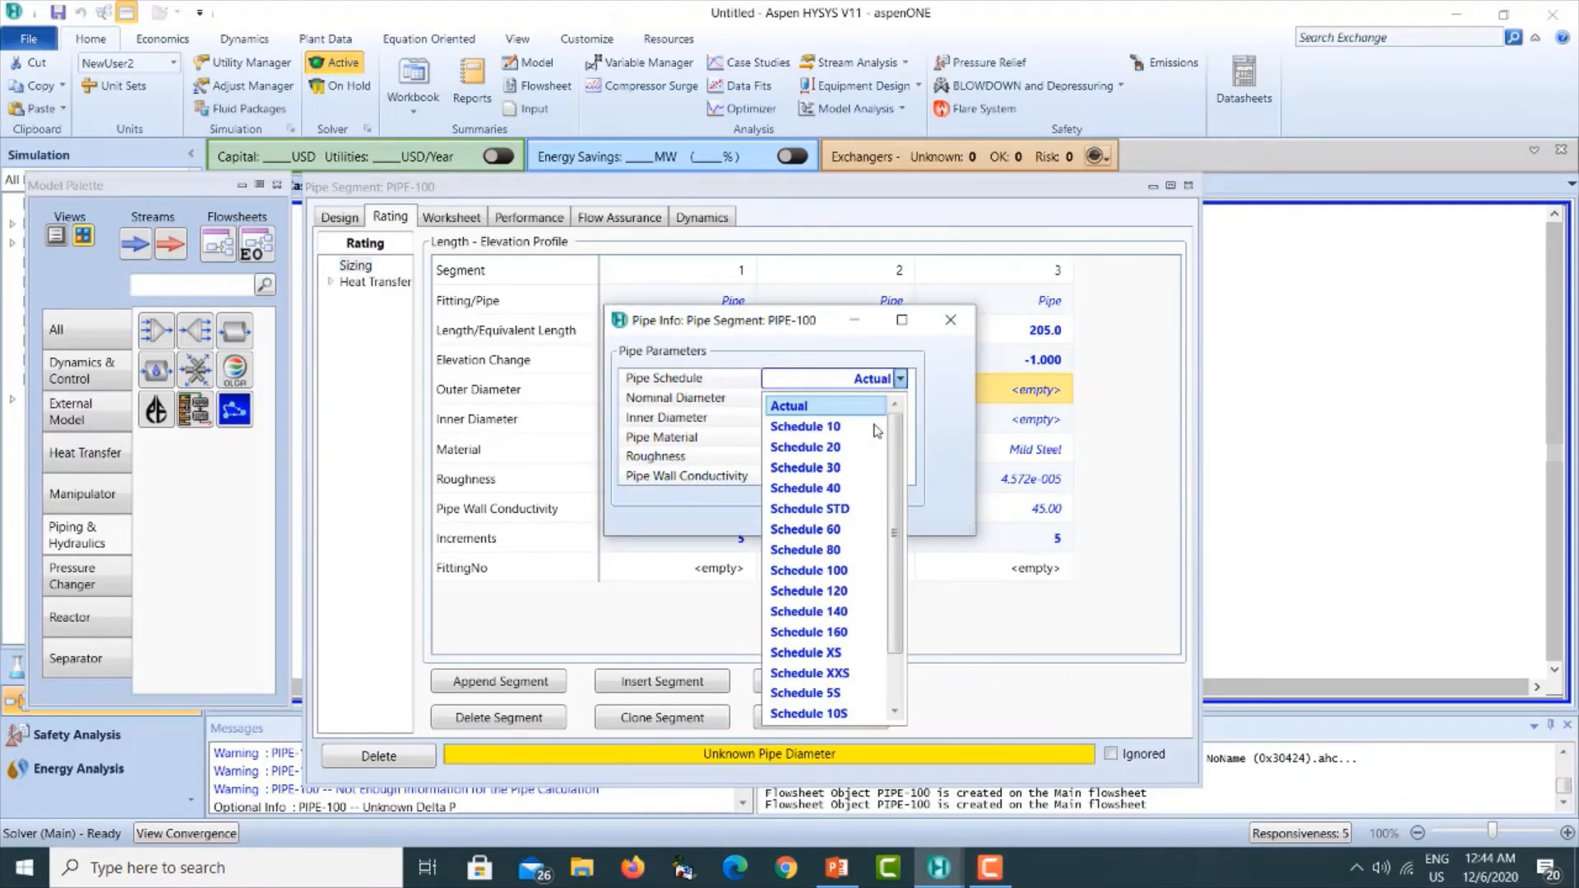
left_click(834, 491)
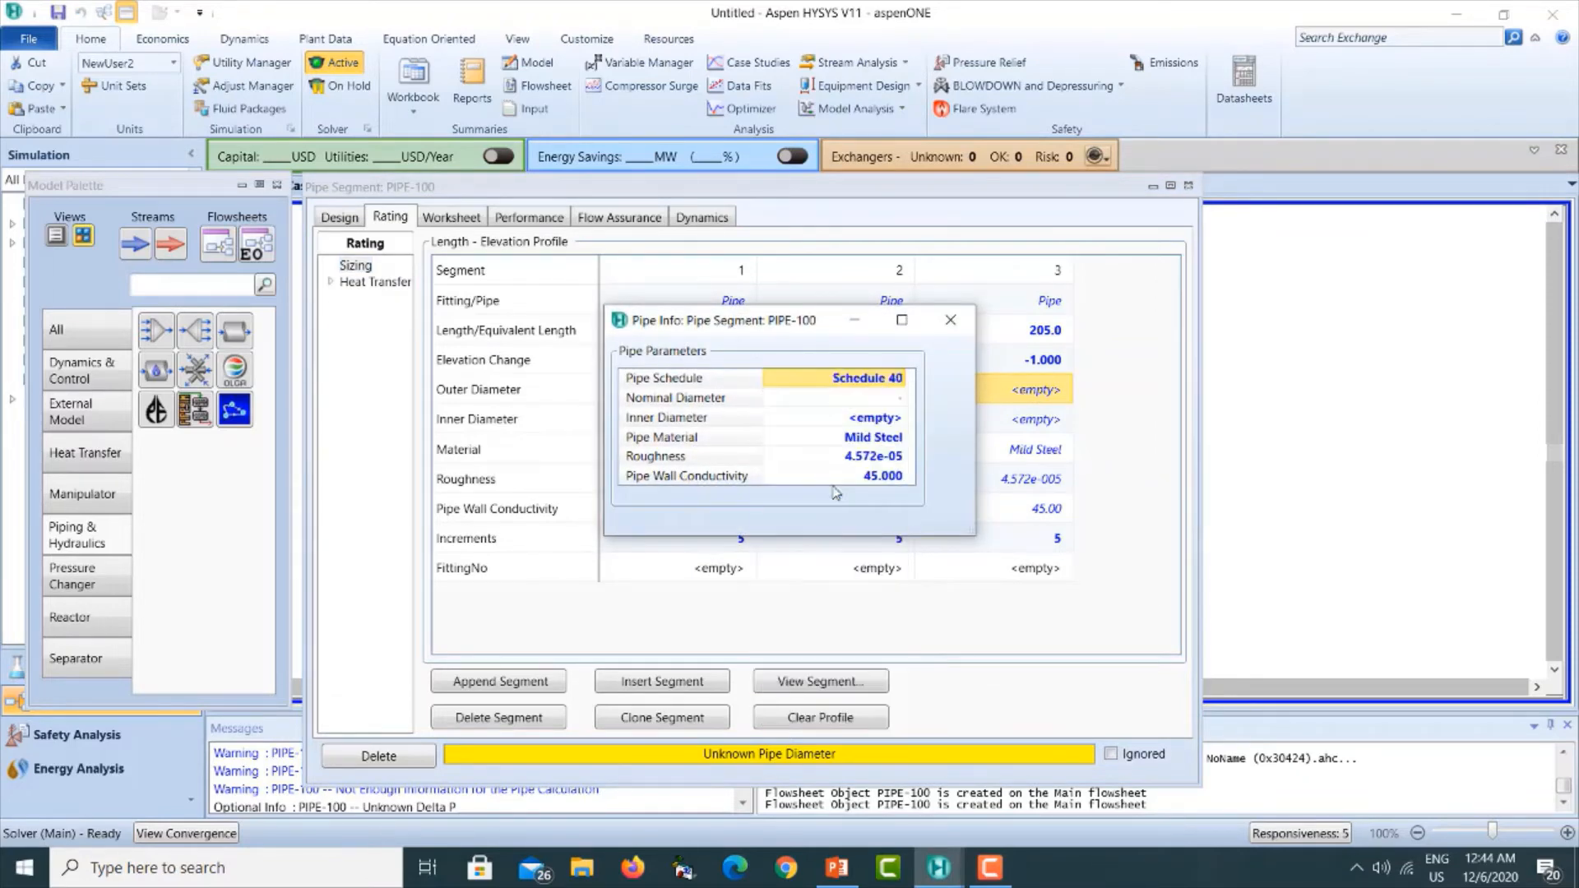
left_click(901, 399)
left_click(896, 425)
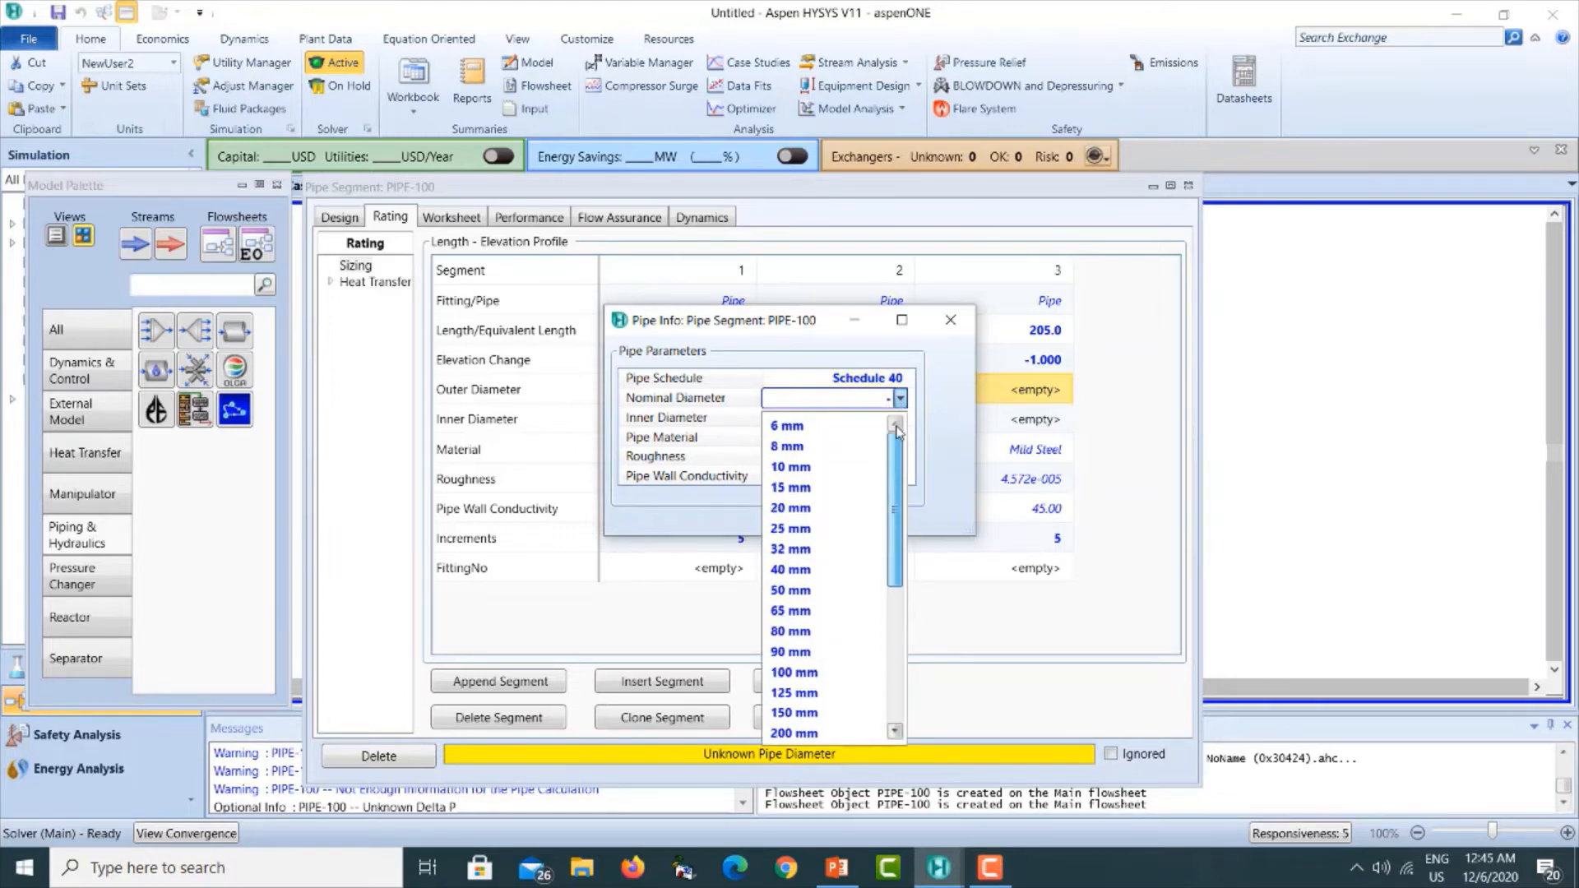
left_click(791, 631)
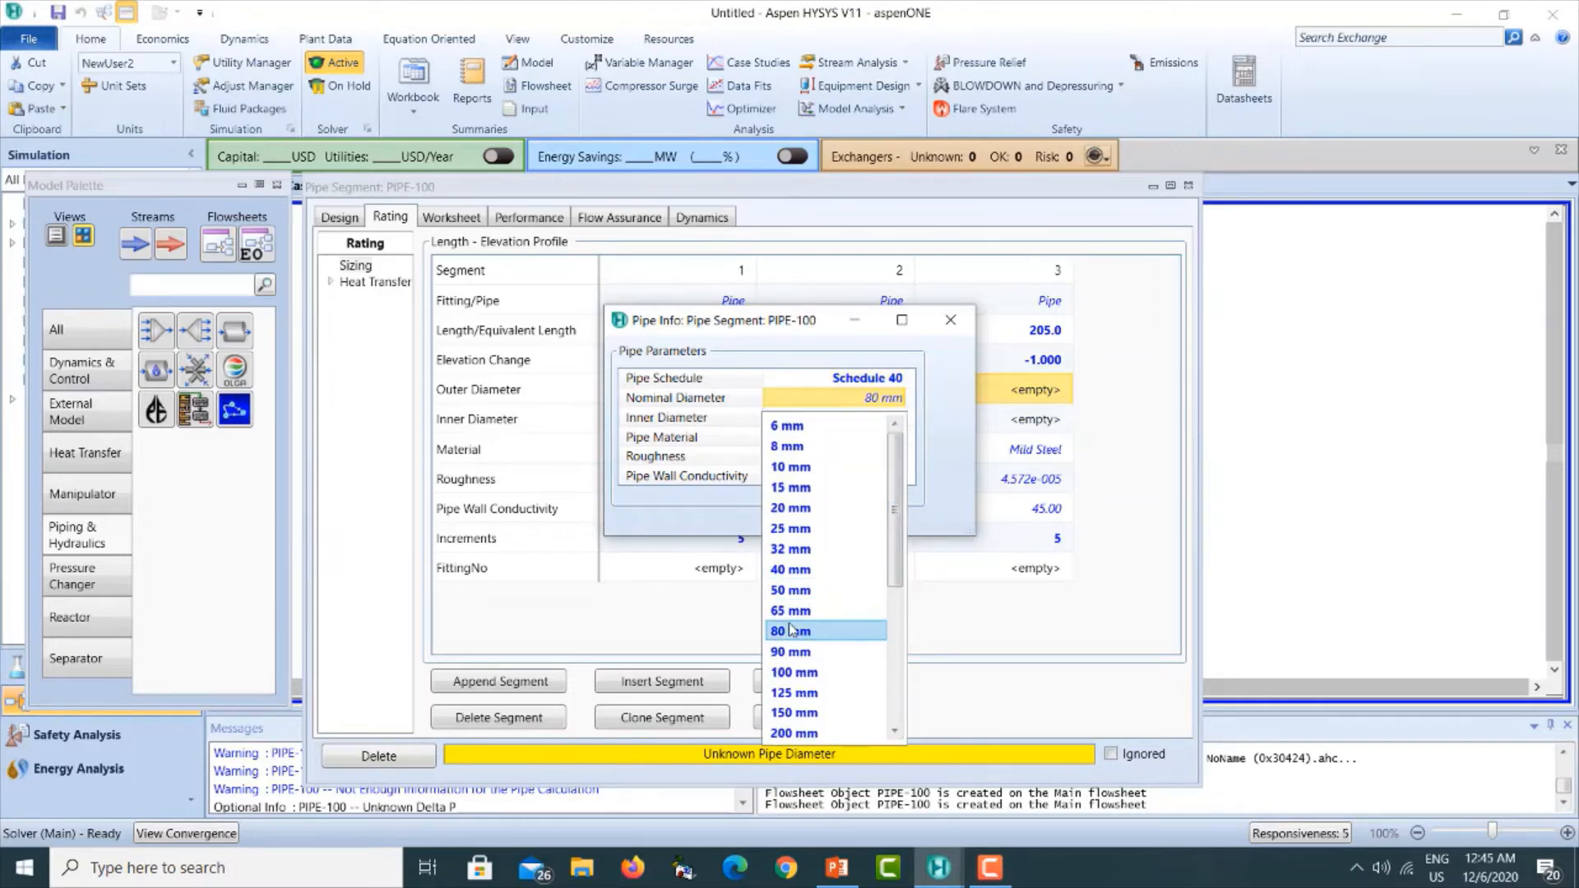
left_click(951, 321)
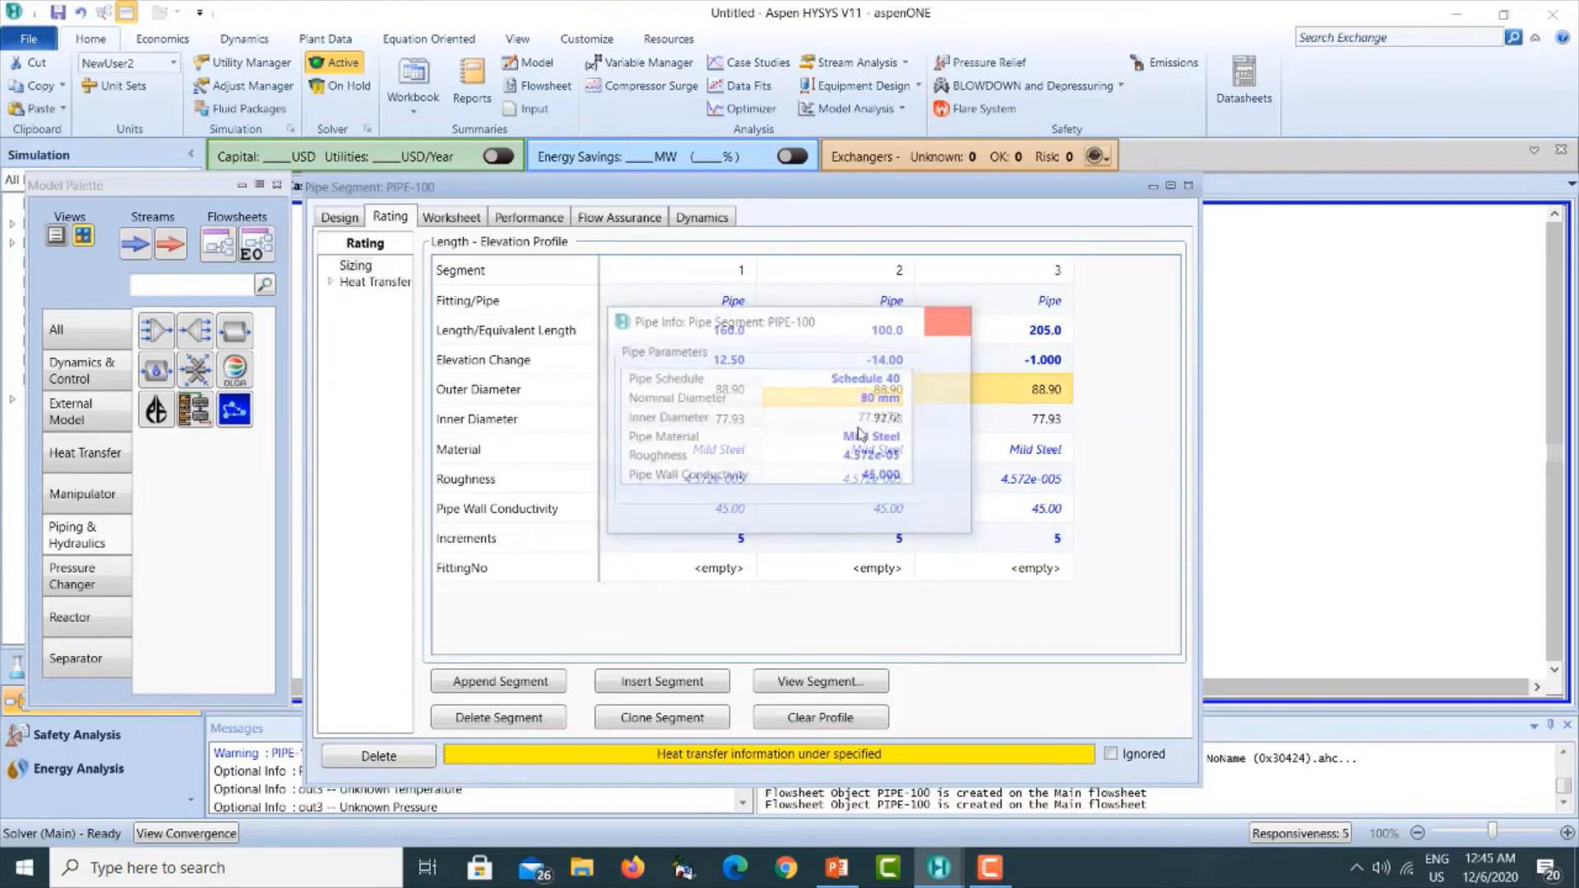
Set up heat transfer coefficient estimation with a 5 C ambient temperature, including the pipe wall, inner HTC and outer HTC.
left_click(330, 284)
left_click(375, 349)
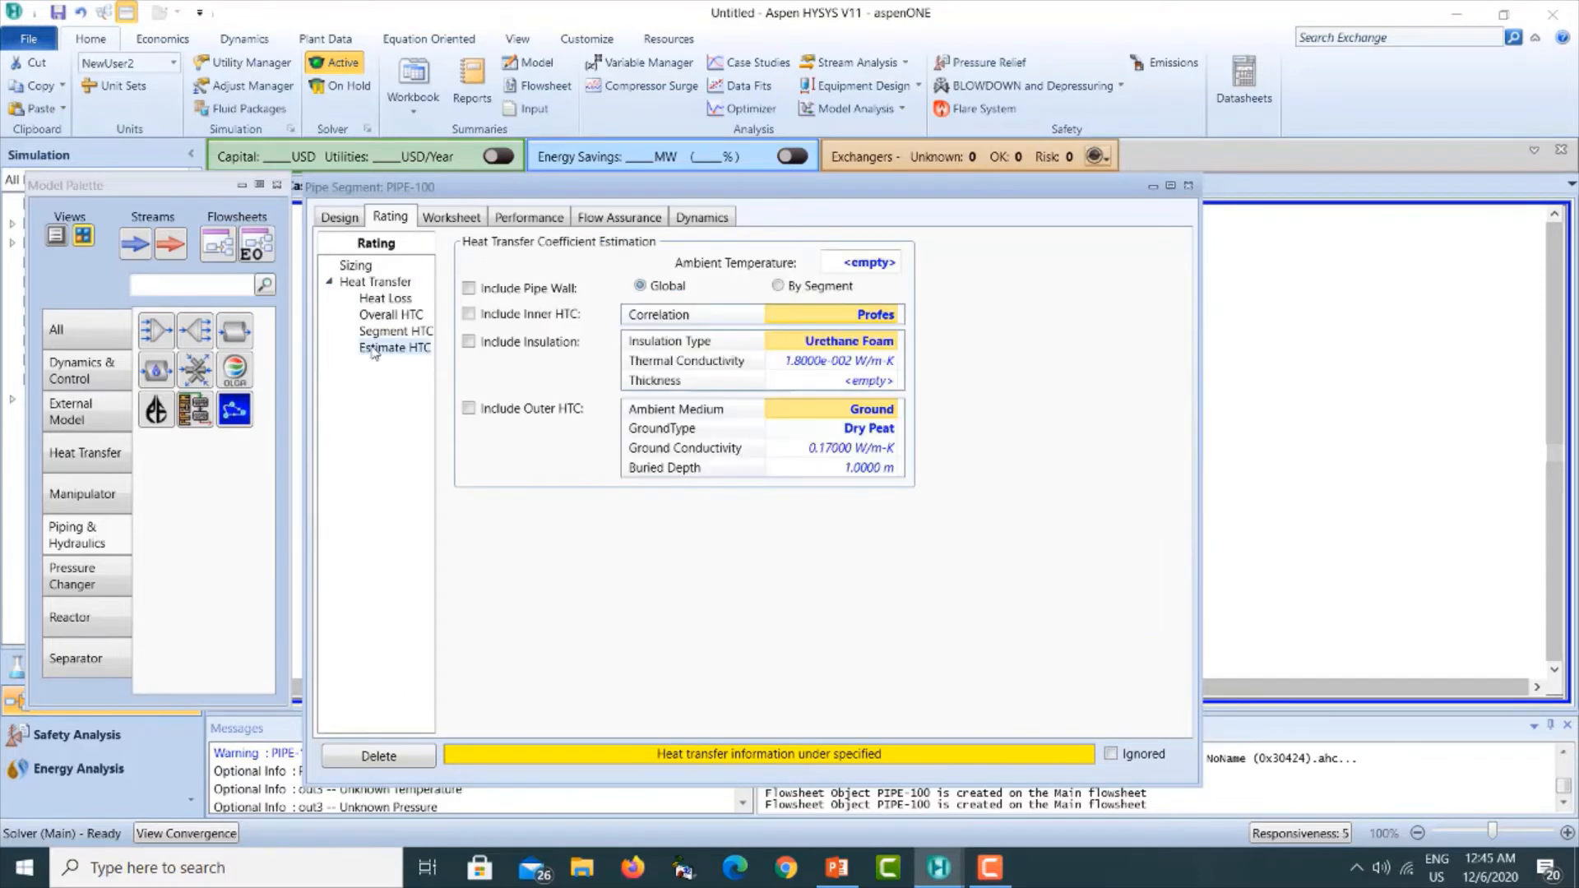
left_click(863, 257)
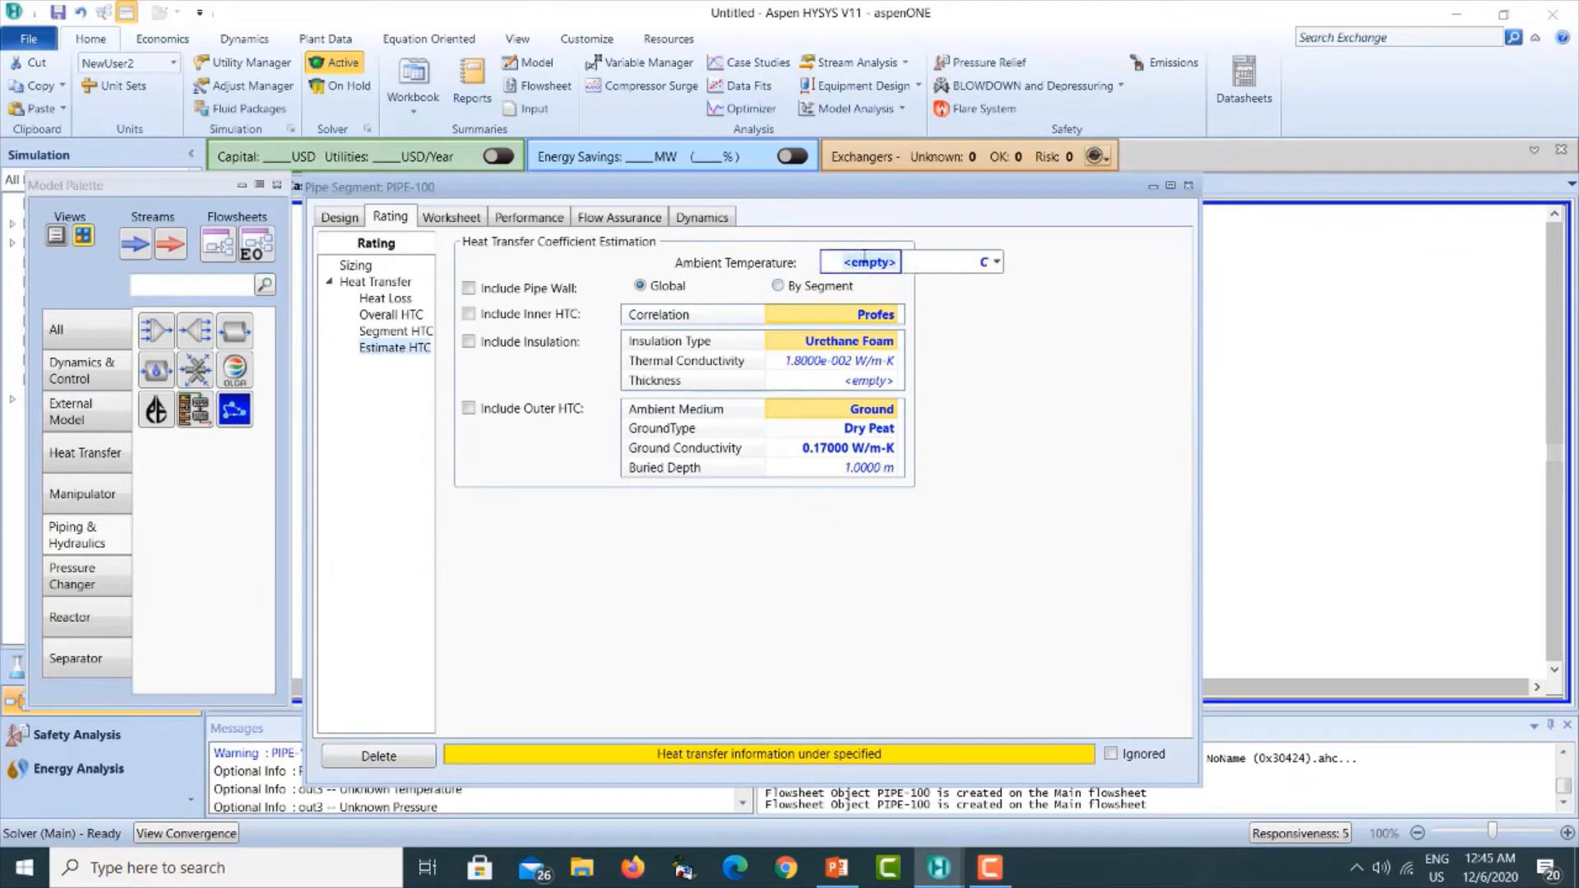
type("5")
left_click(468, 288)
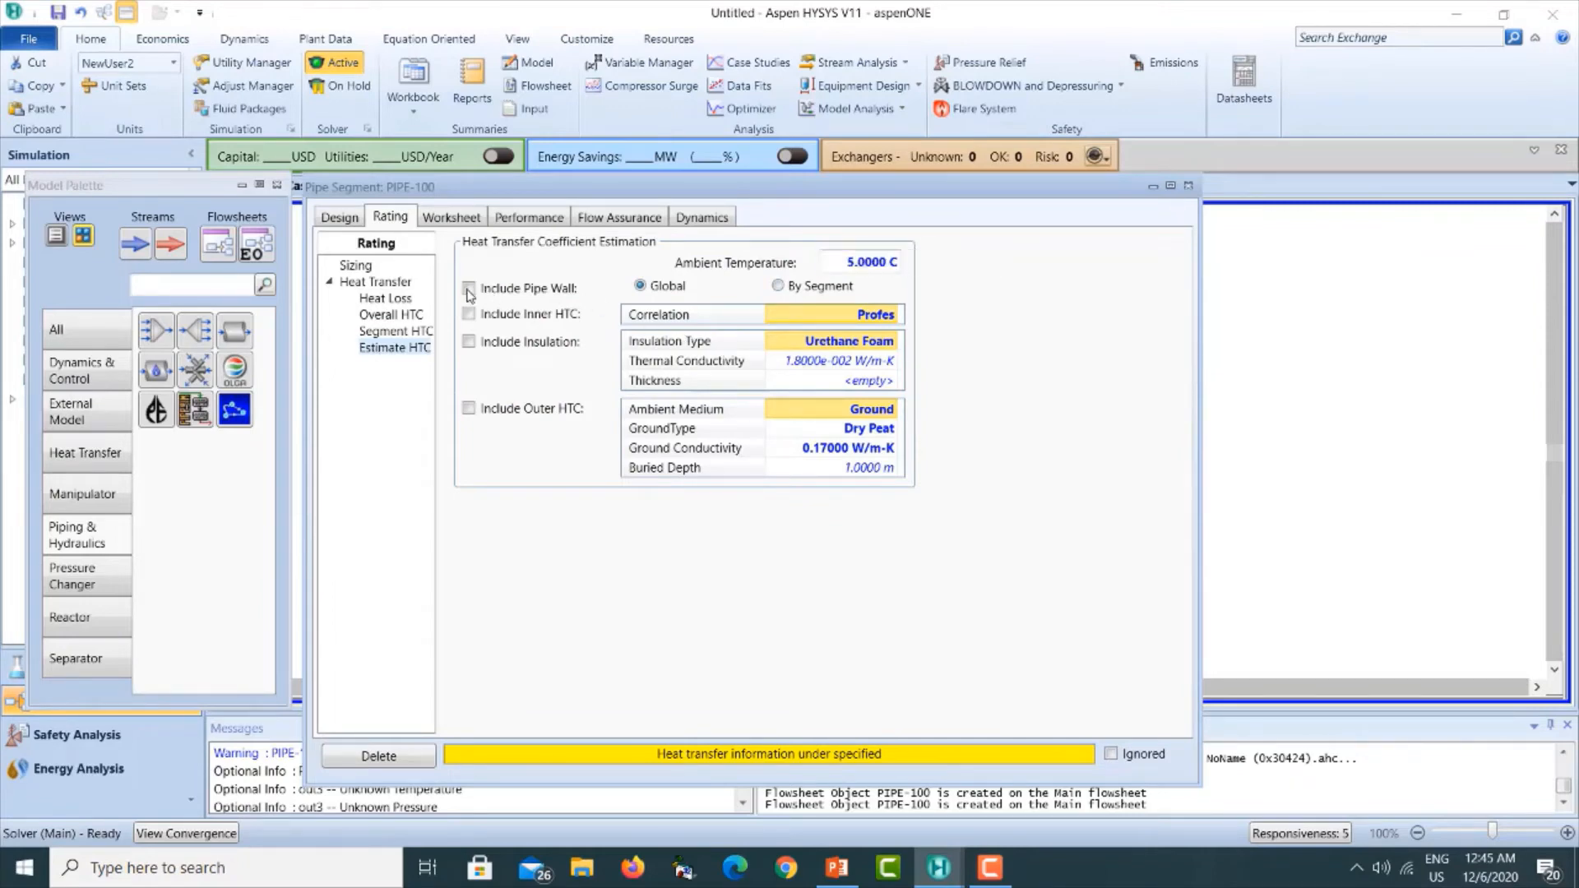
left_click(469, 313)
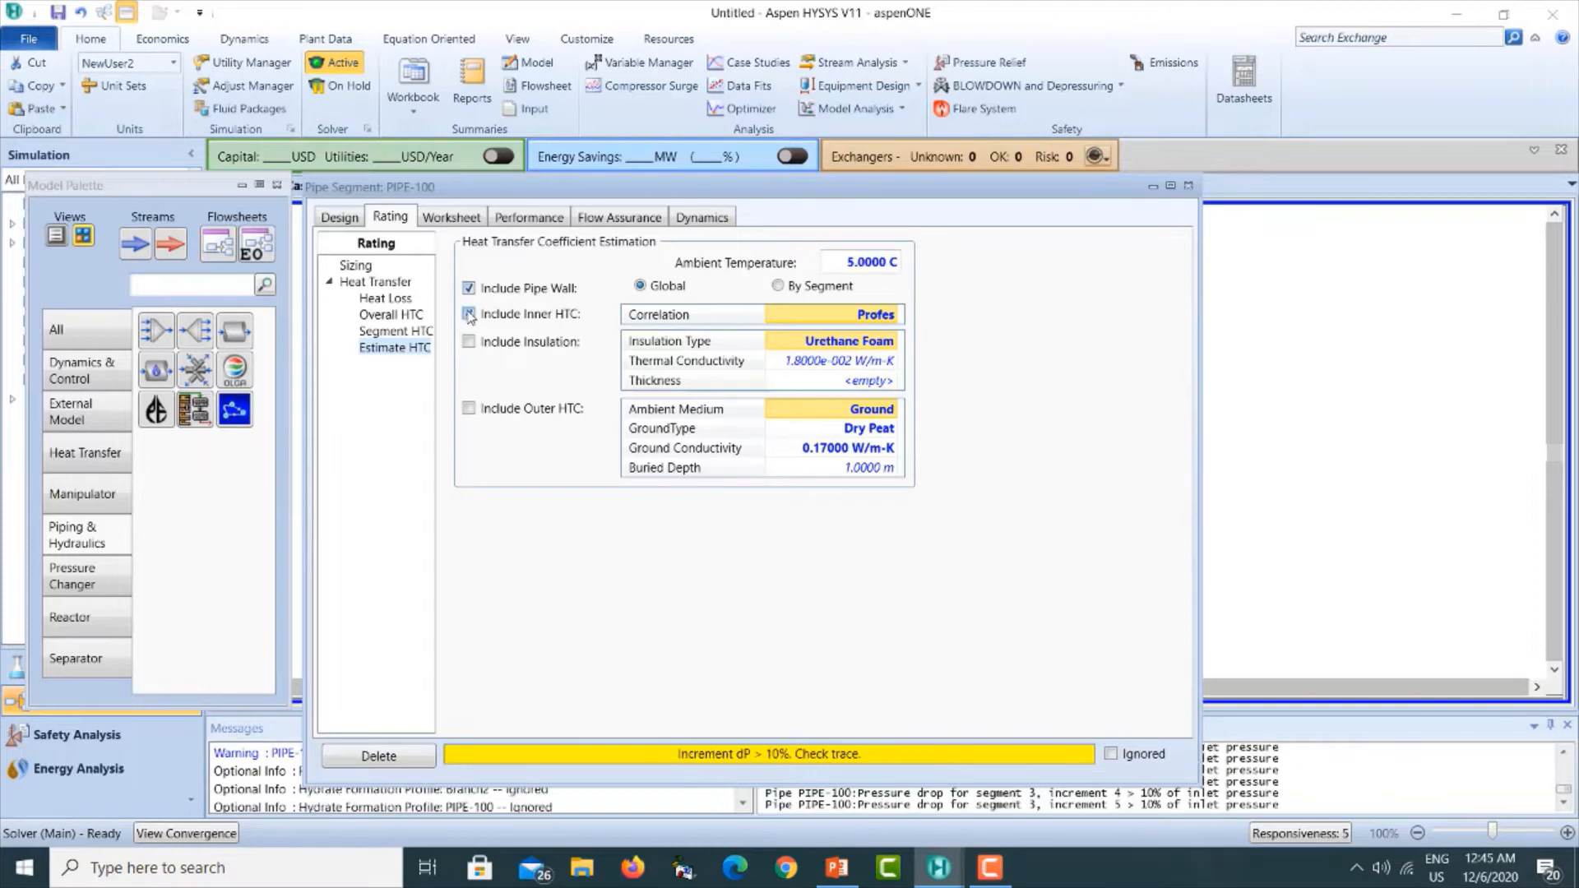
left_click(468, 409)
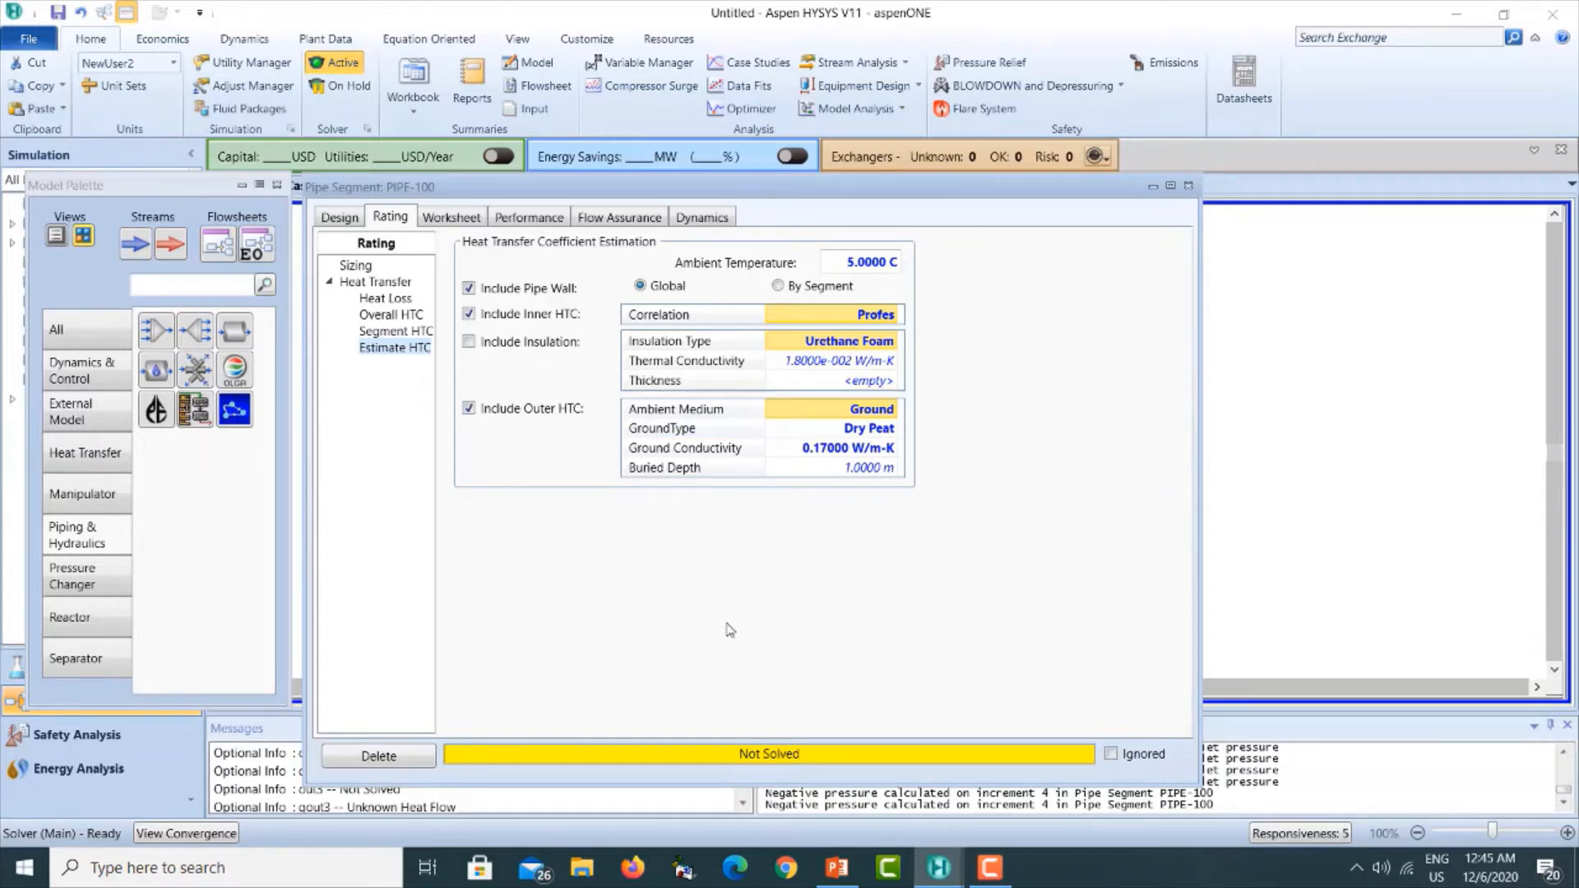
Review the heat loss, overall HTC and HTC estimation data of PIPE-100, and close its window.
left_click(384, 300)
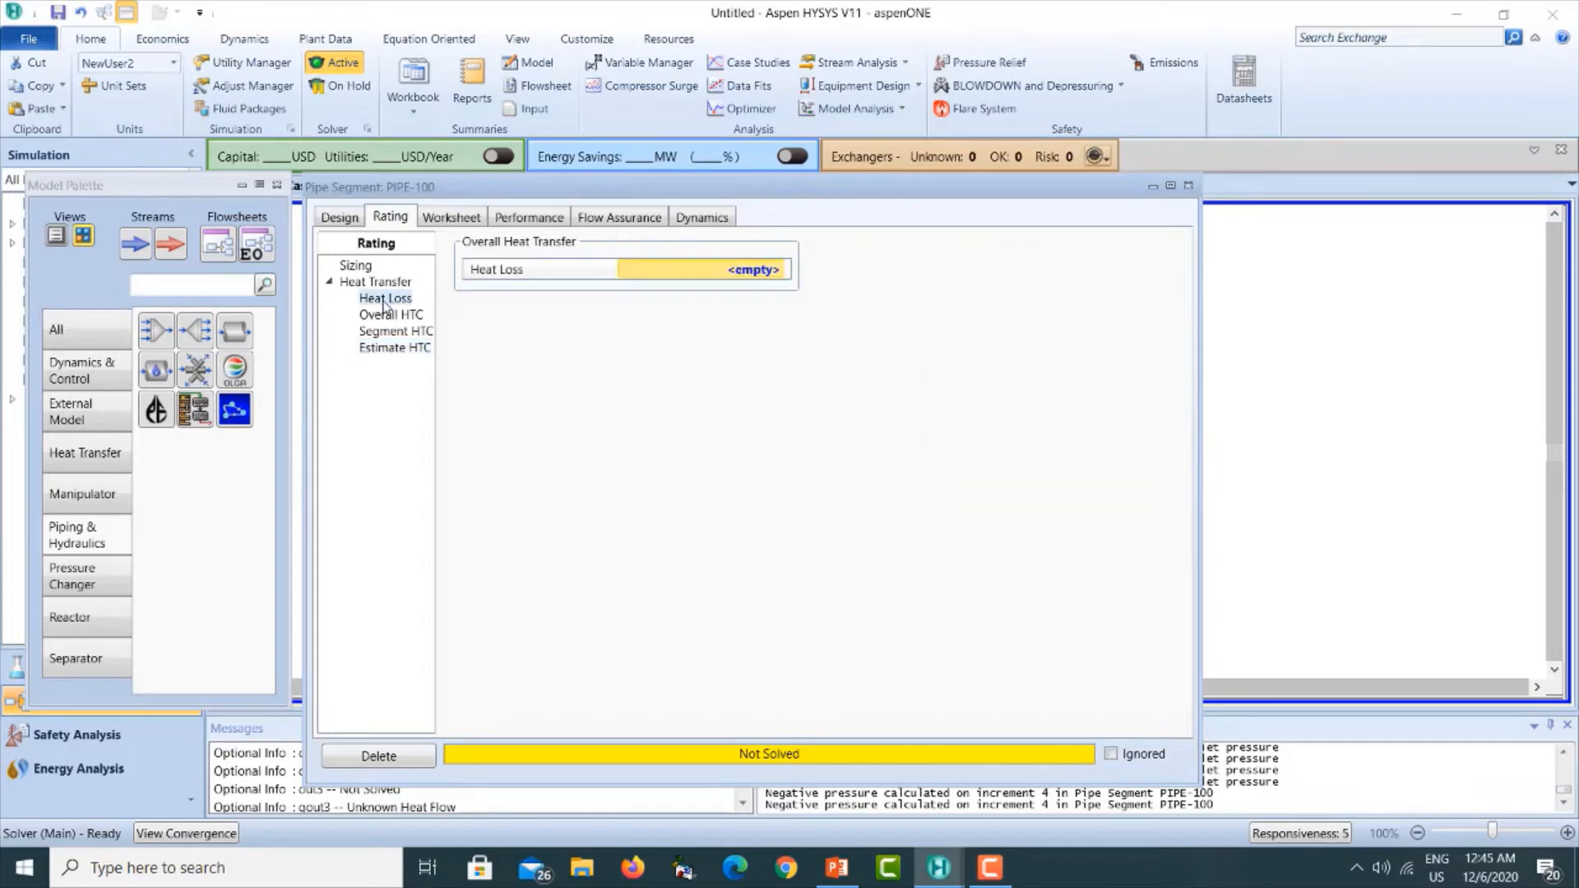
left_click(387, 316)
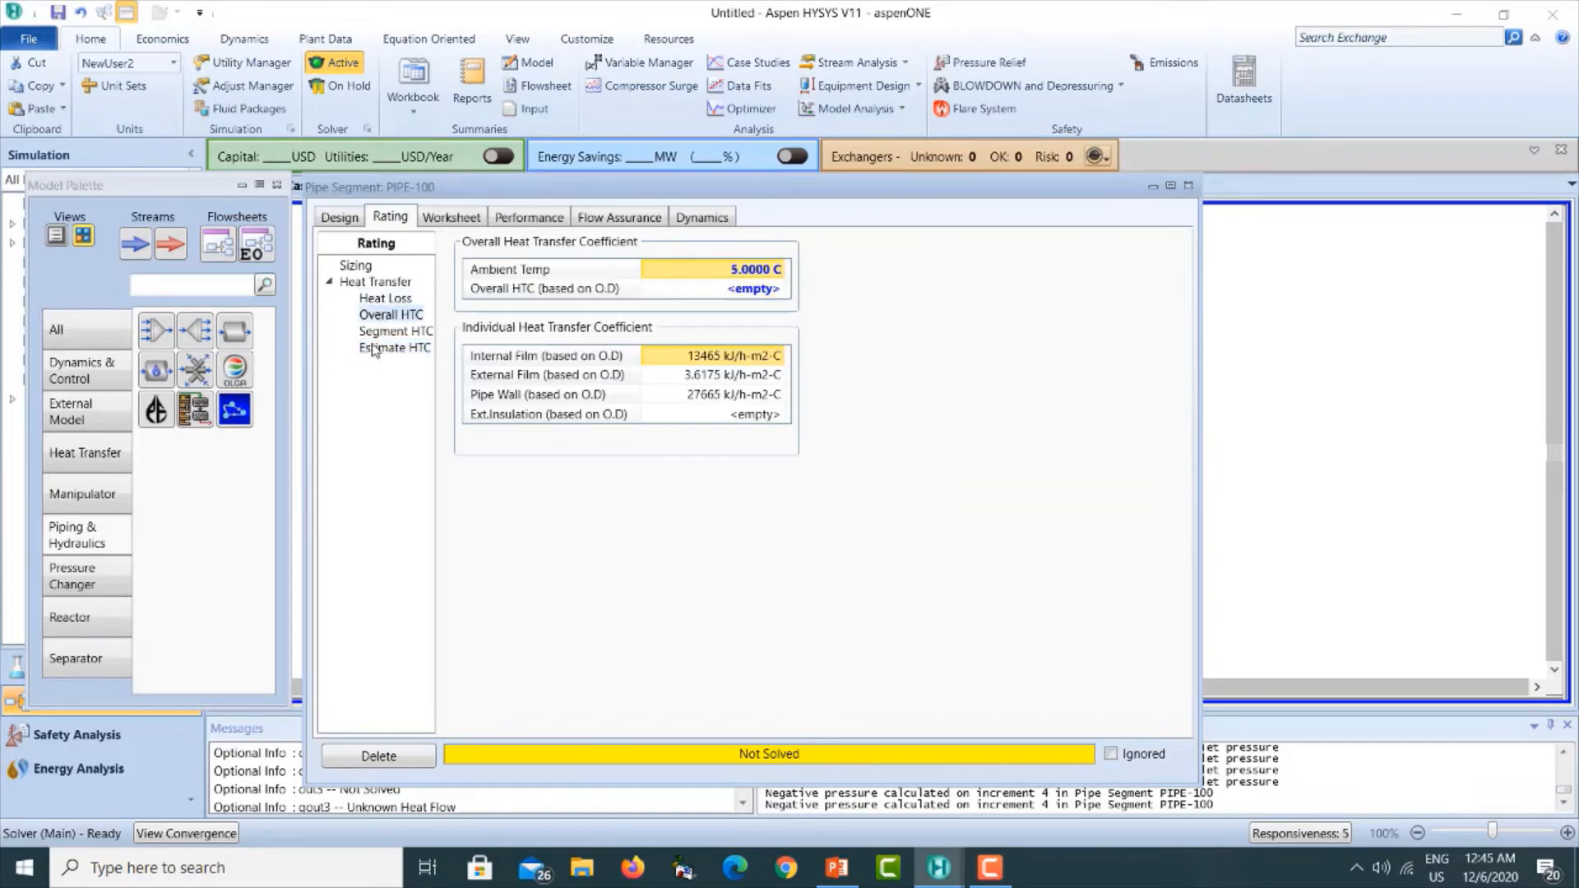
left_click(375, 349)
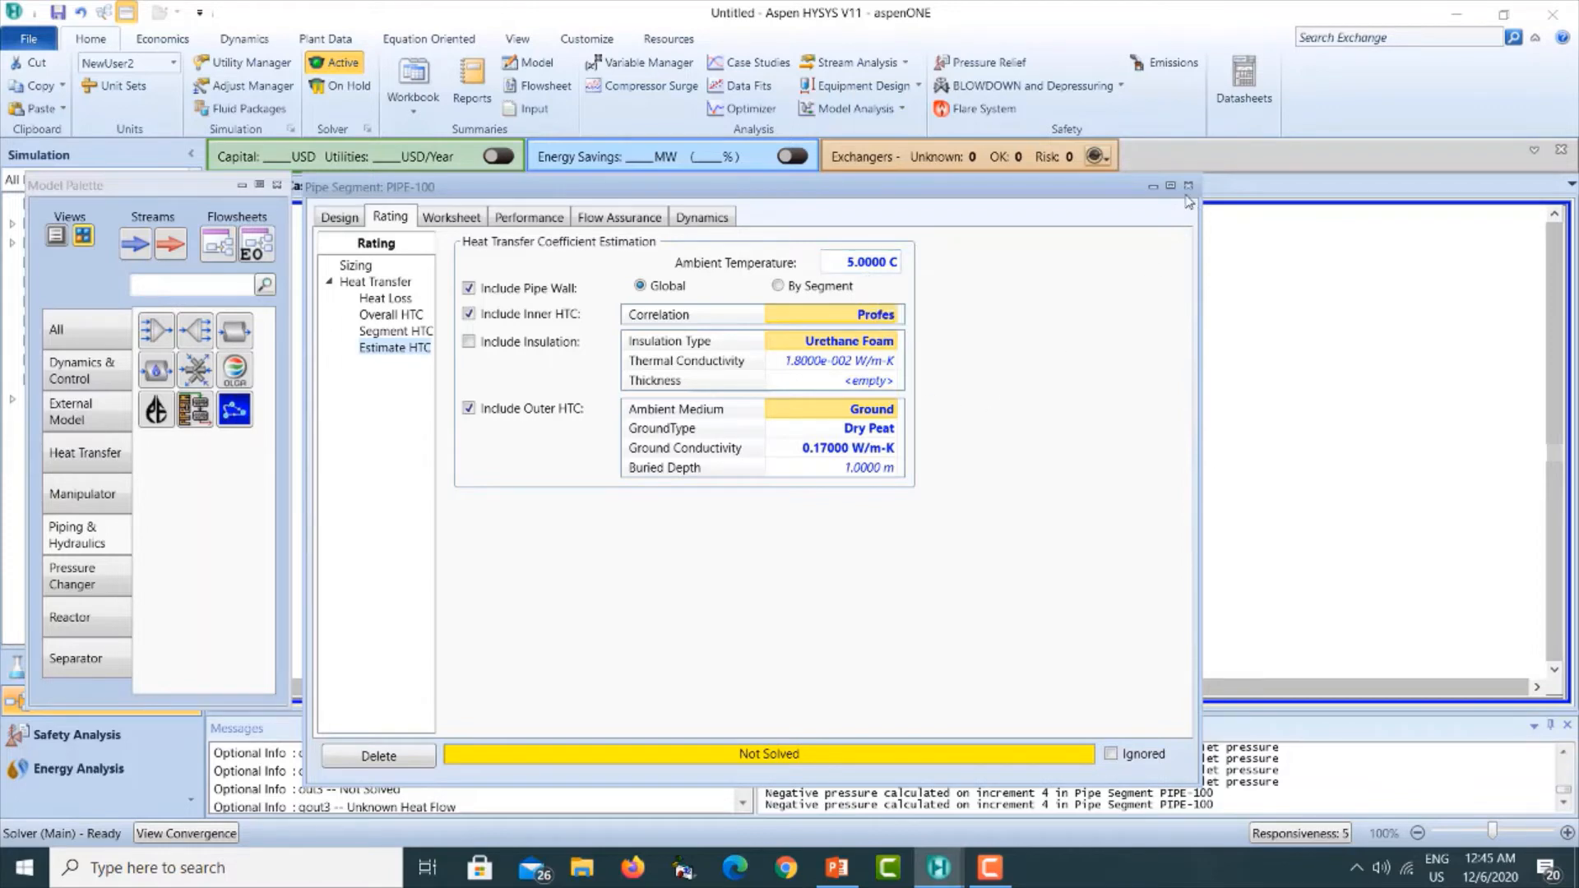
left_click_drag(1186, 195, 1187, 182)
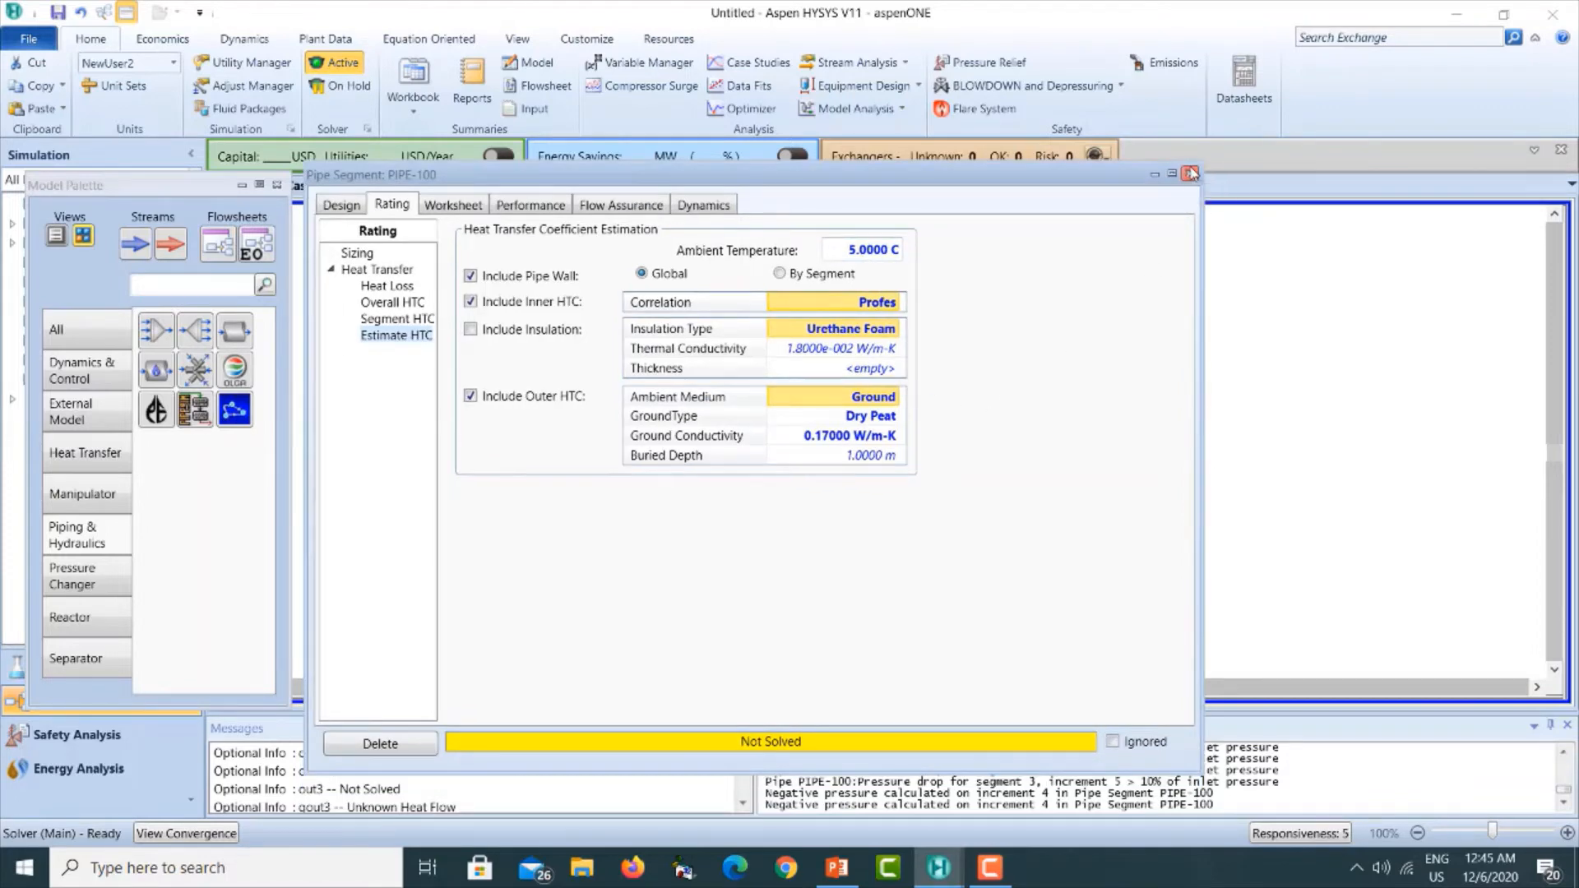
left_click(1191, 173)
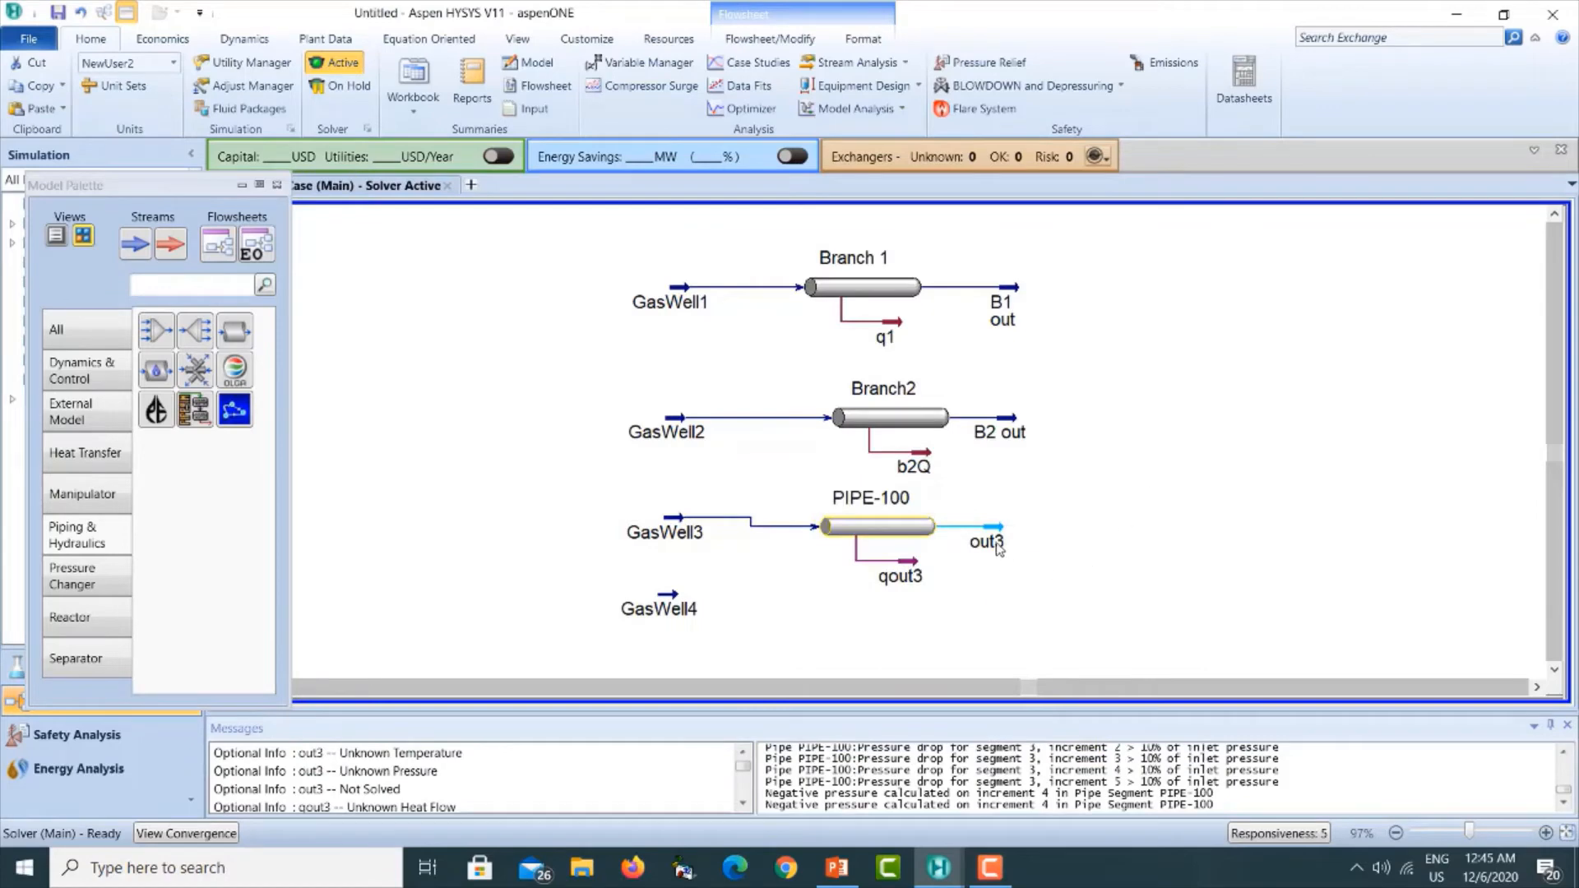
Rearrange PIPE-100 with its out3 and qout3 streams on the flowsheet so the pipe lines up straight with GasWell3.
left_click_drag(998, 550, 1042, 544)
left_click_drag(918, 580, 920, 592)
left_click_drag(873, 539, 884, 531)
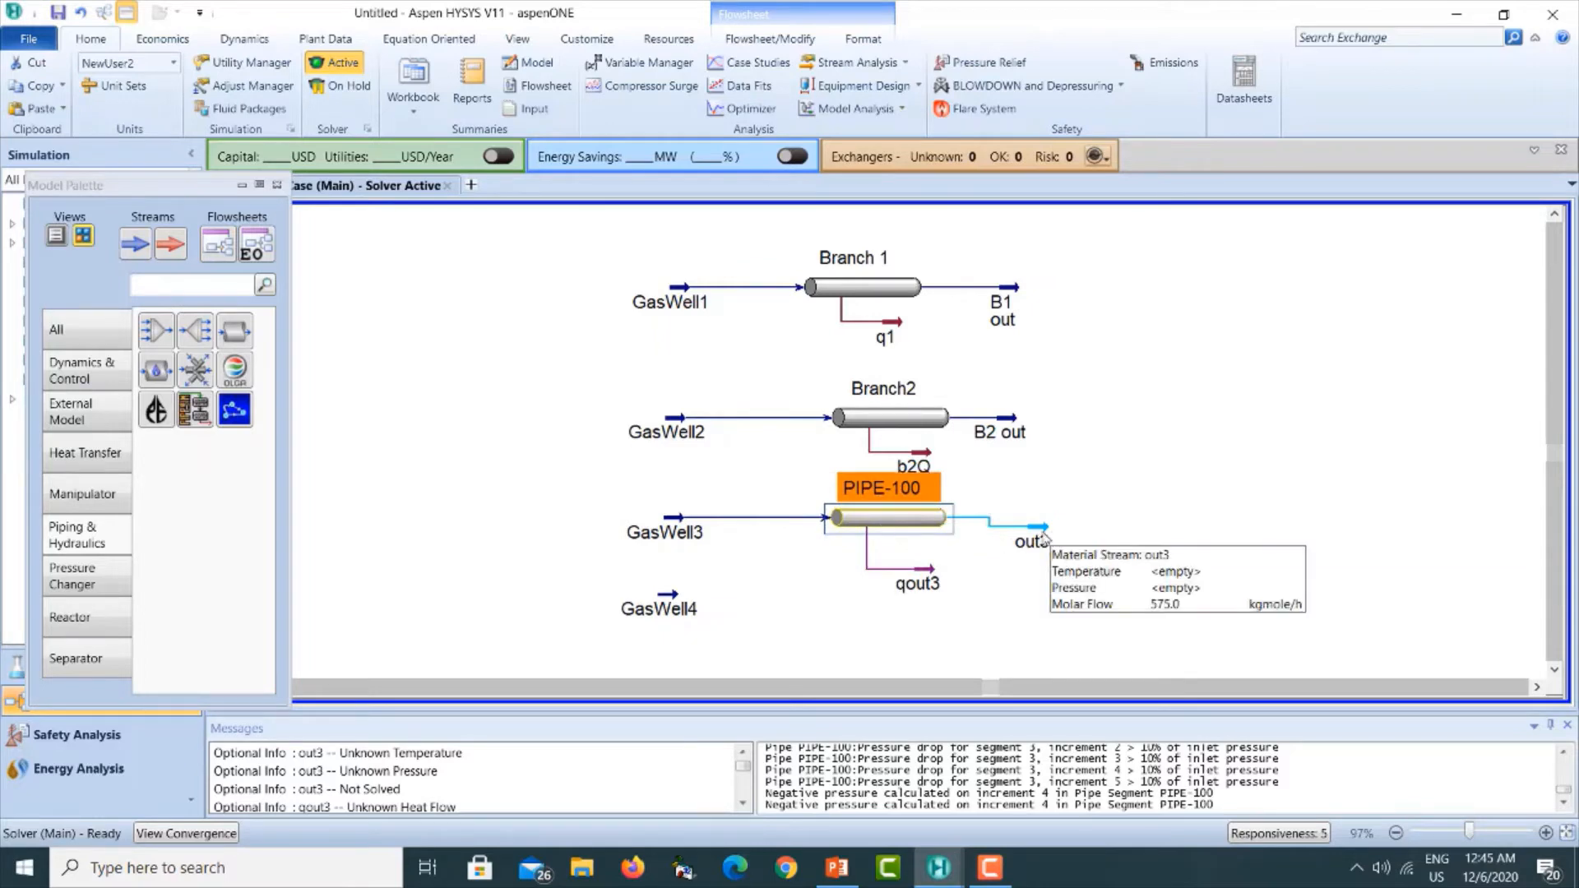
left_click_drag(1043, 536, 1080, 517)
left_click(1027, 563)
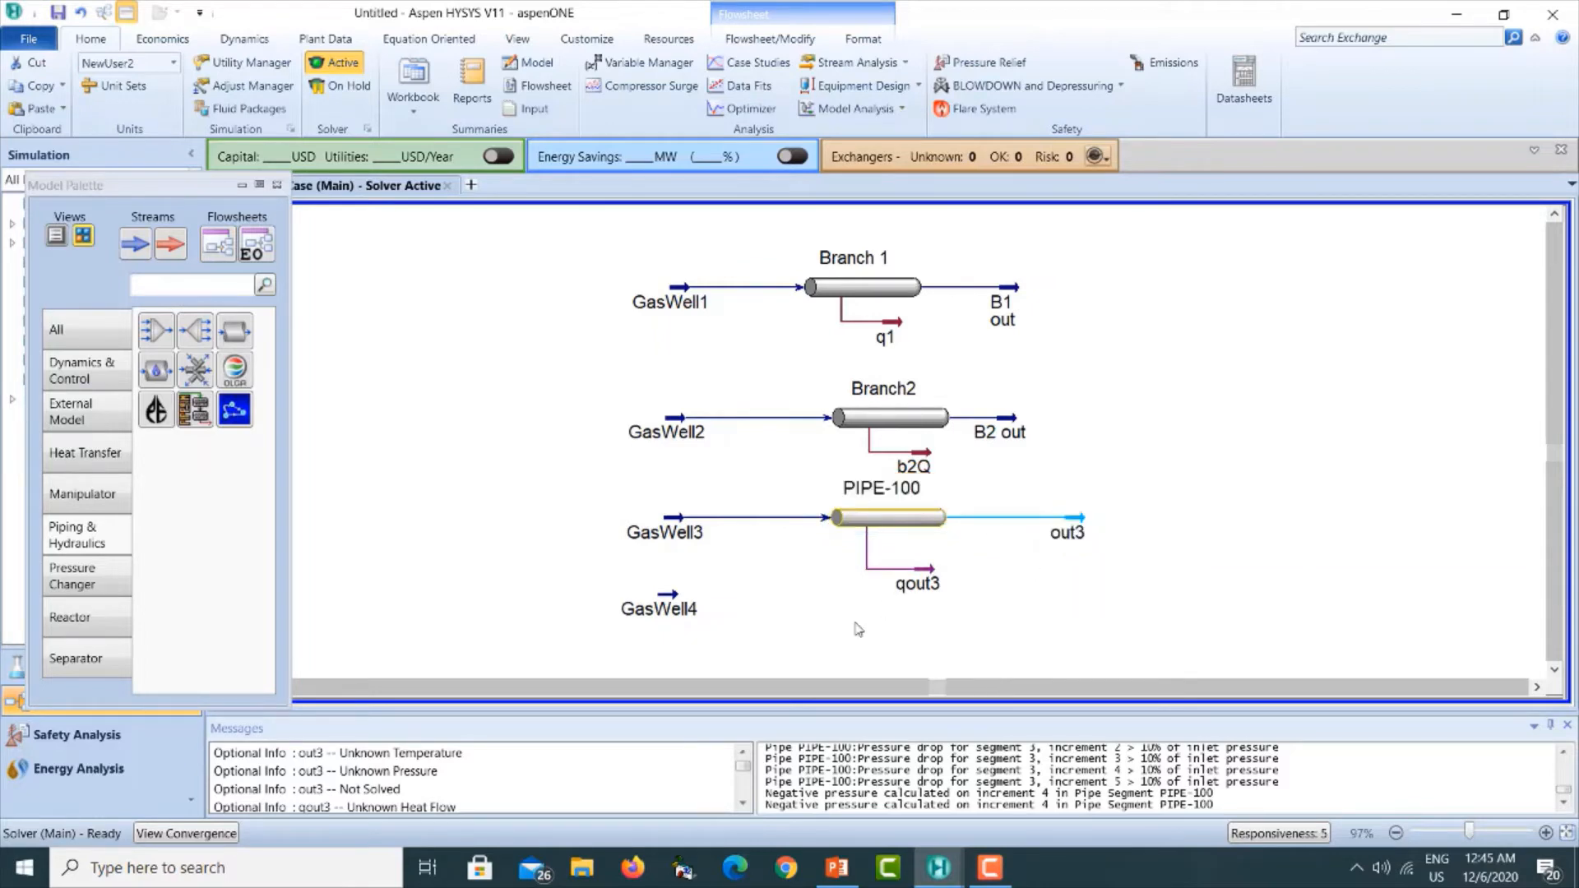
left_click(990, 868)
left_click(1497, 786)
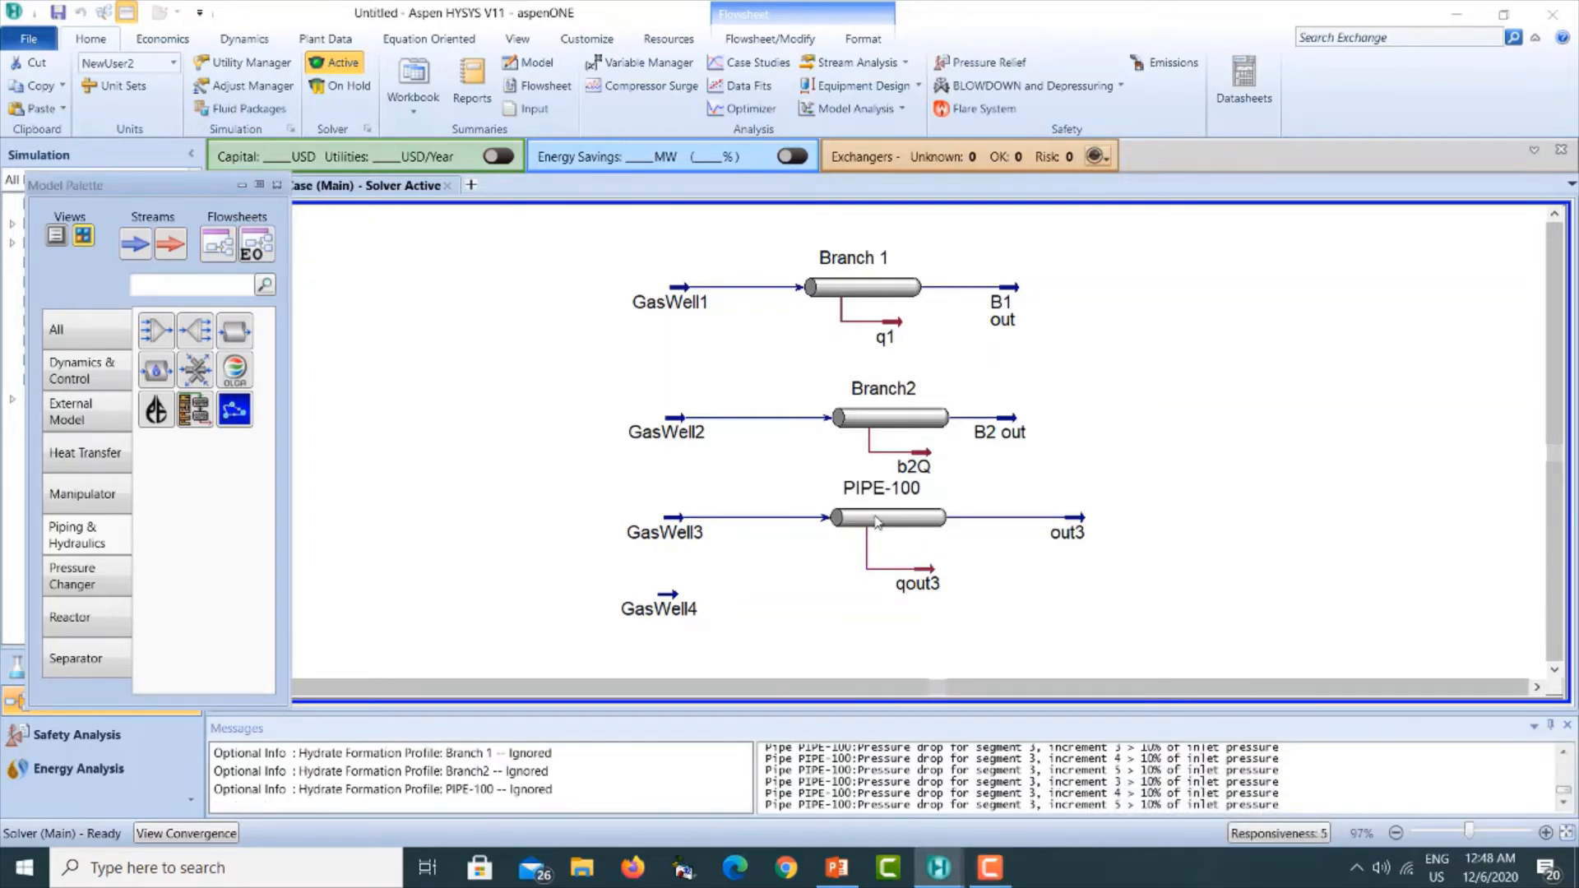
Examine the segment sizing of PIPE-100 and the first segment's schedule and diameter, and close the pipe's windows.
double_click(877, 522)
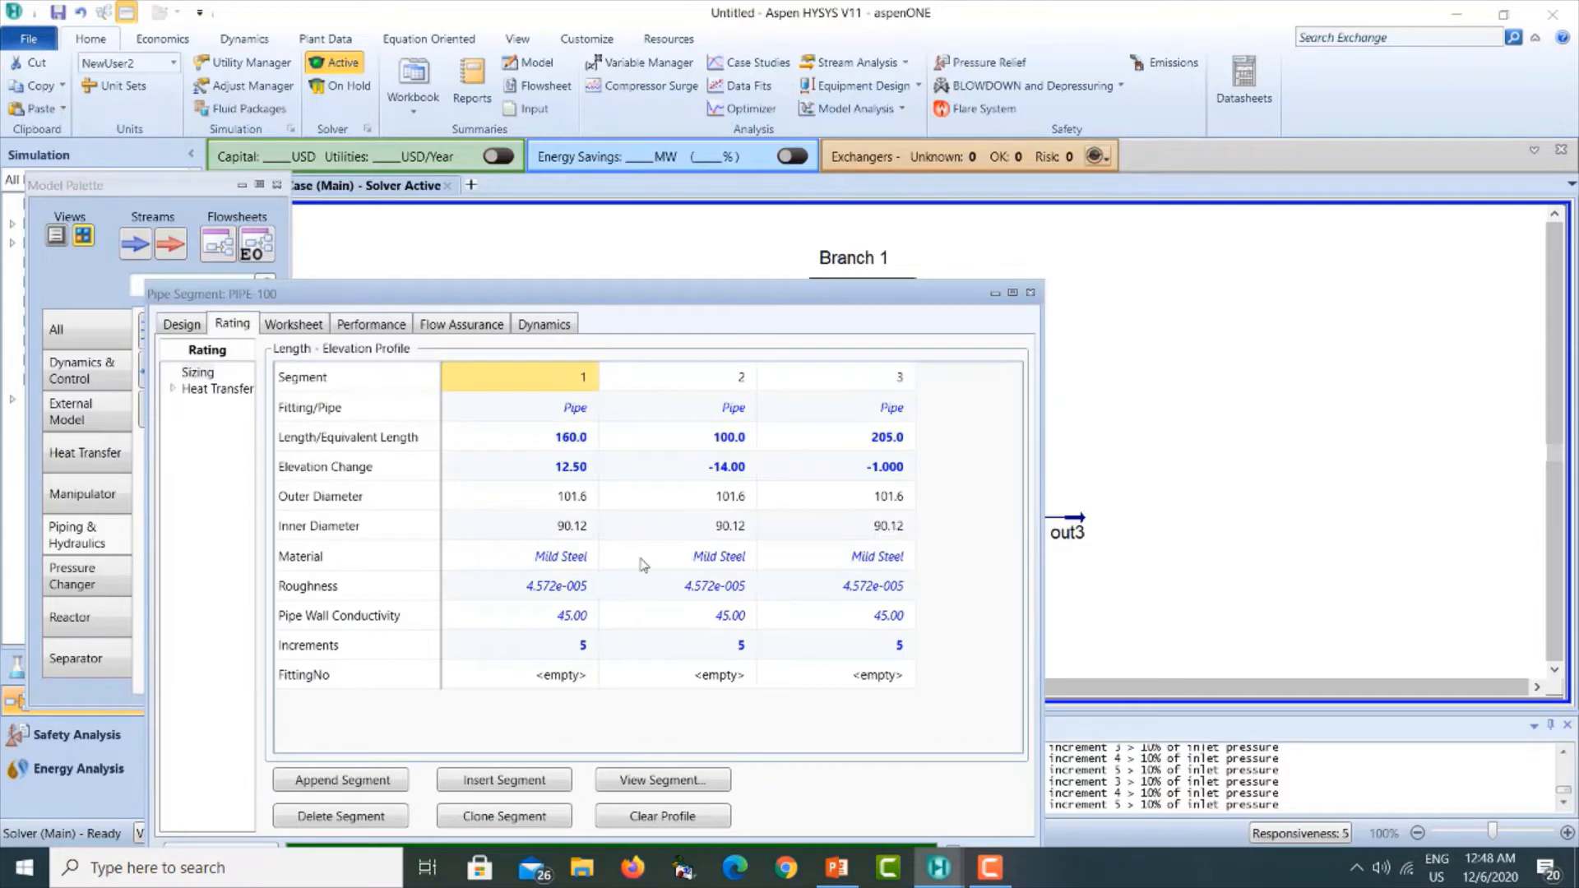
left_click(563, 533)
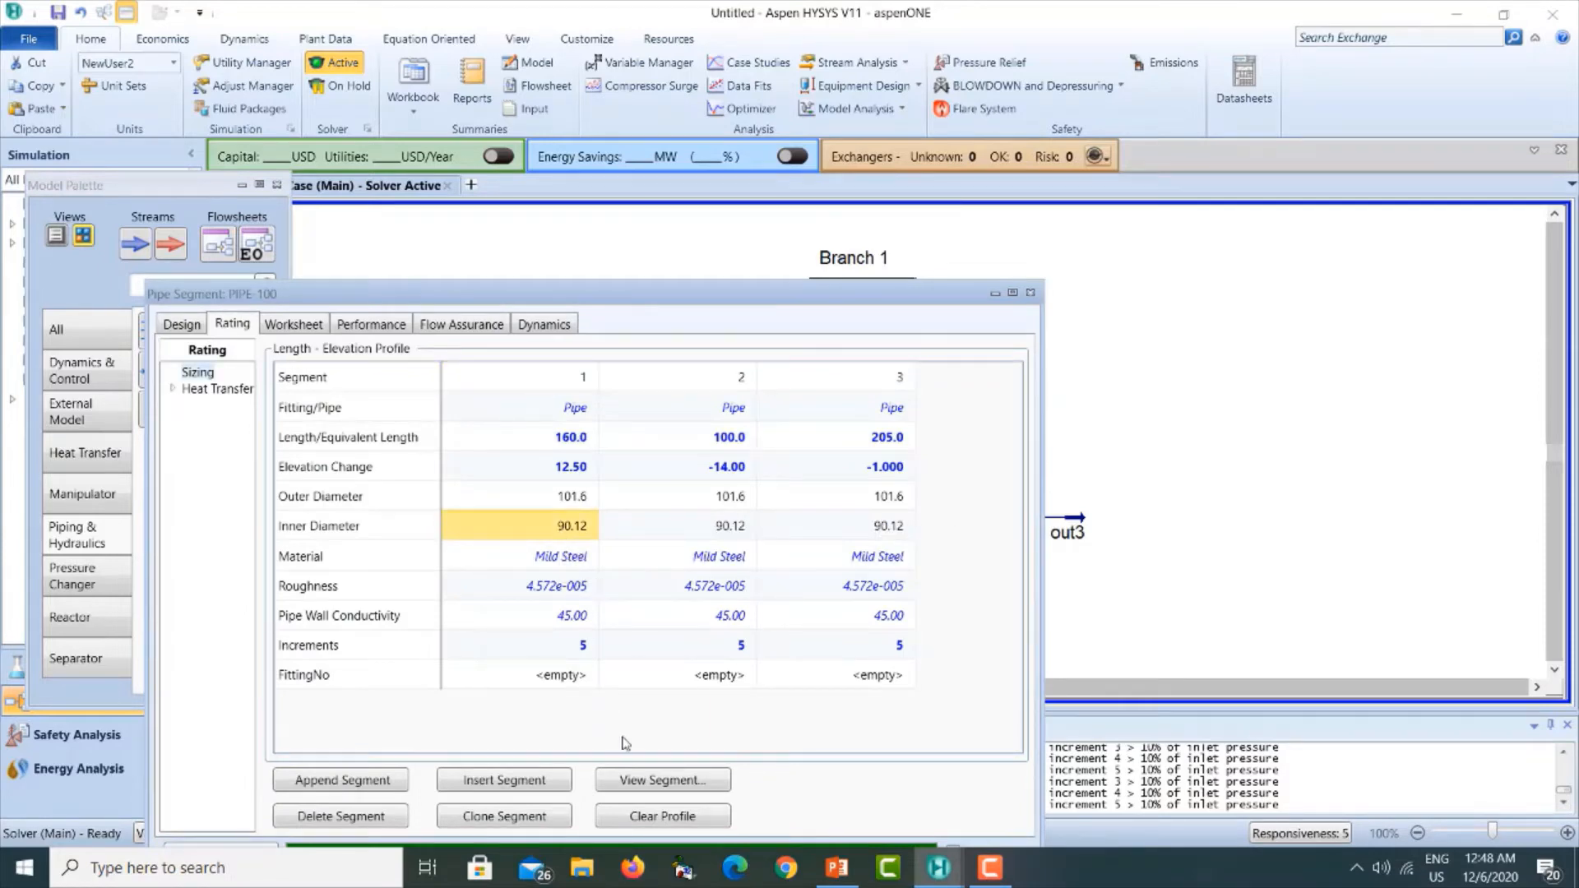
left_click(640, 778)
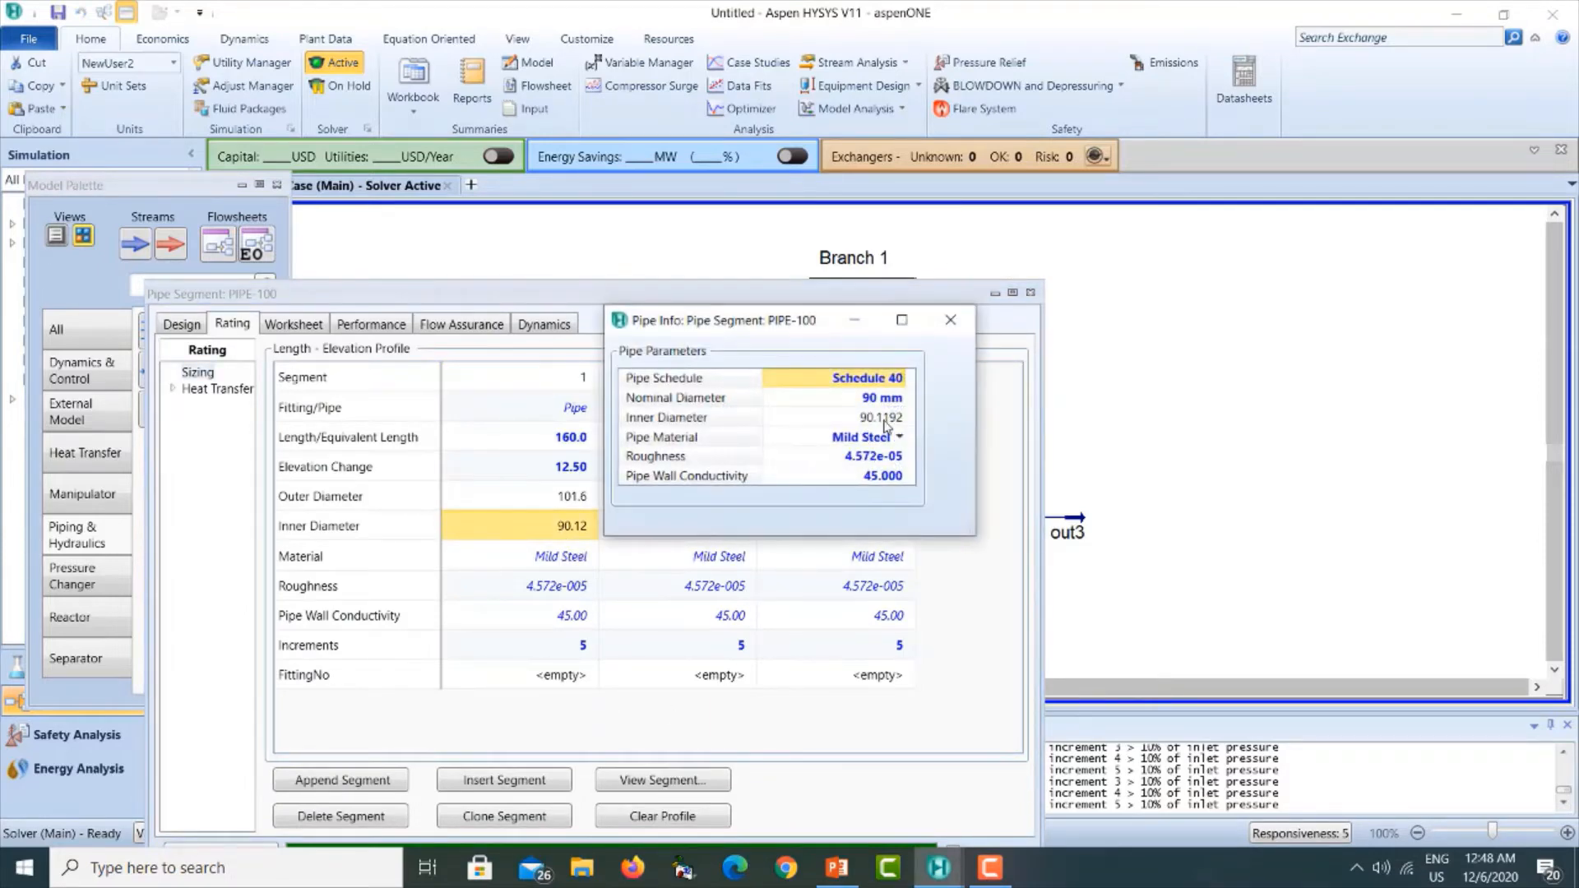
left_click(950, 319)
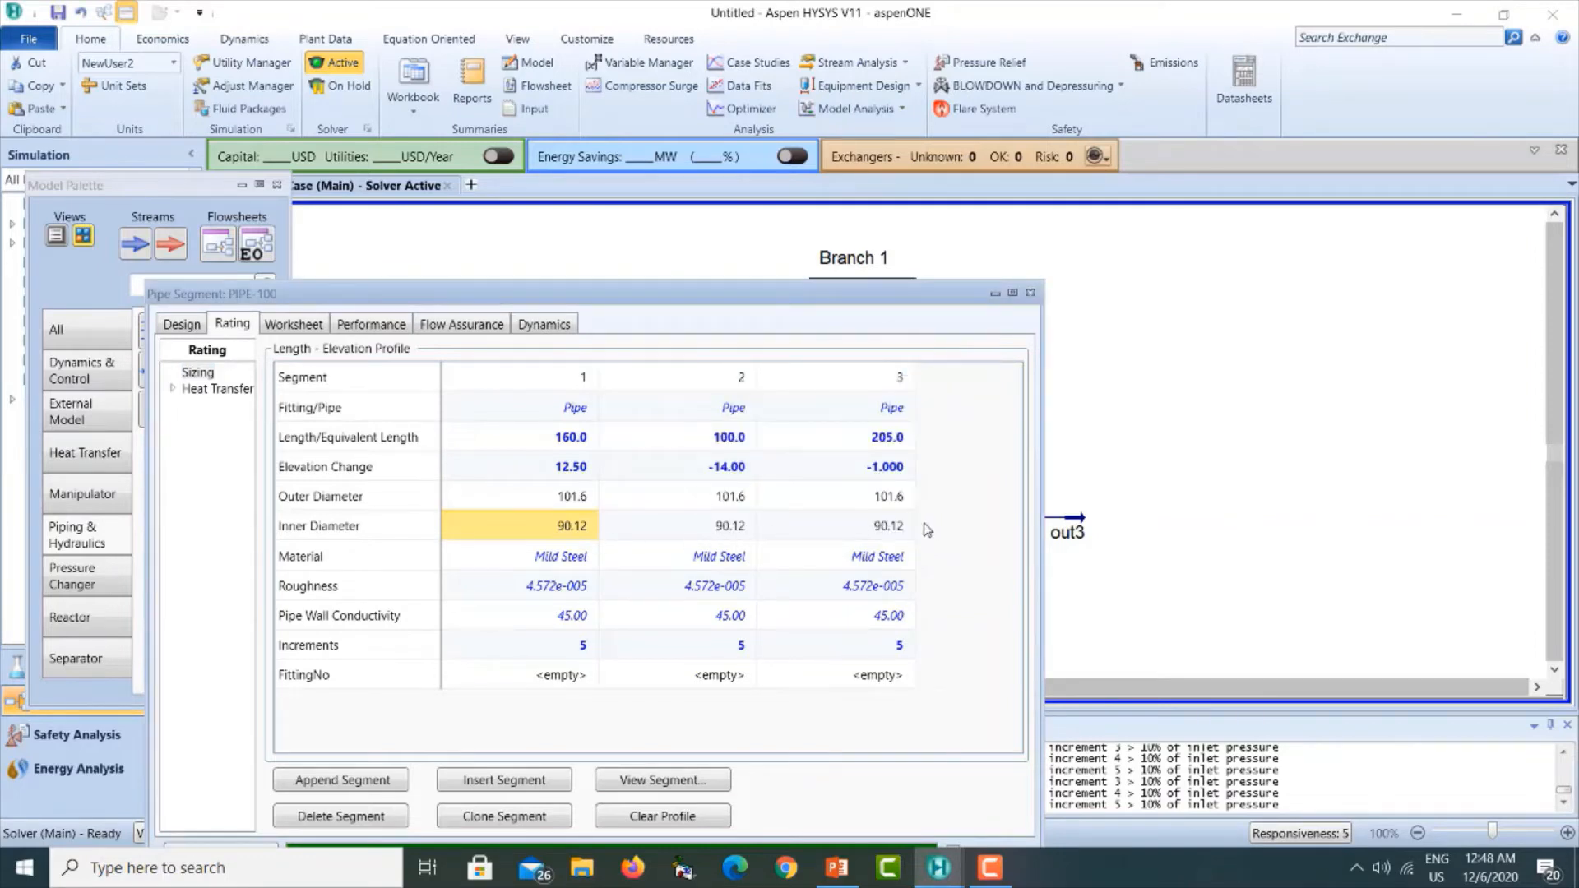
left_click(1030, 293)
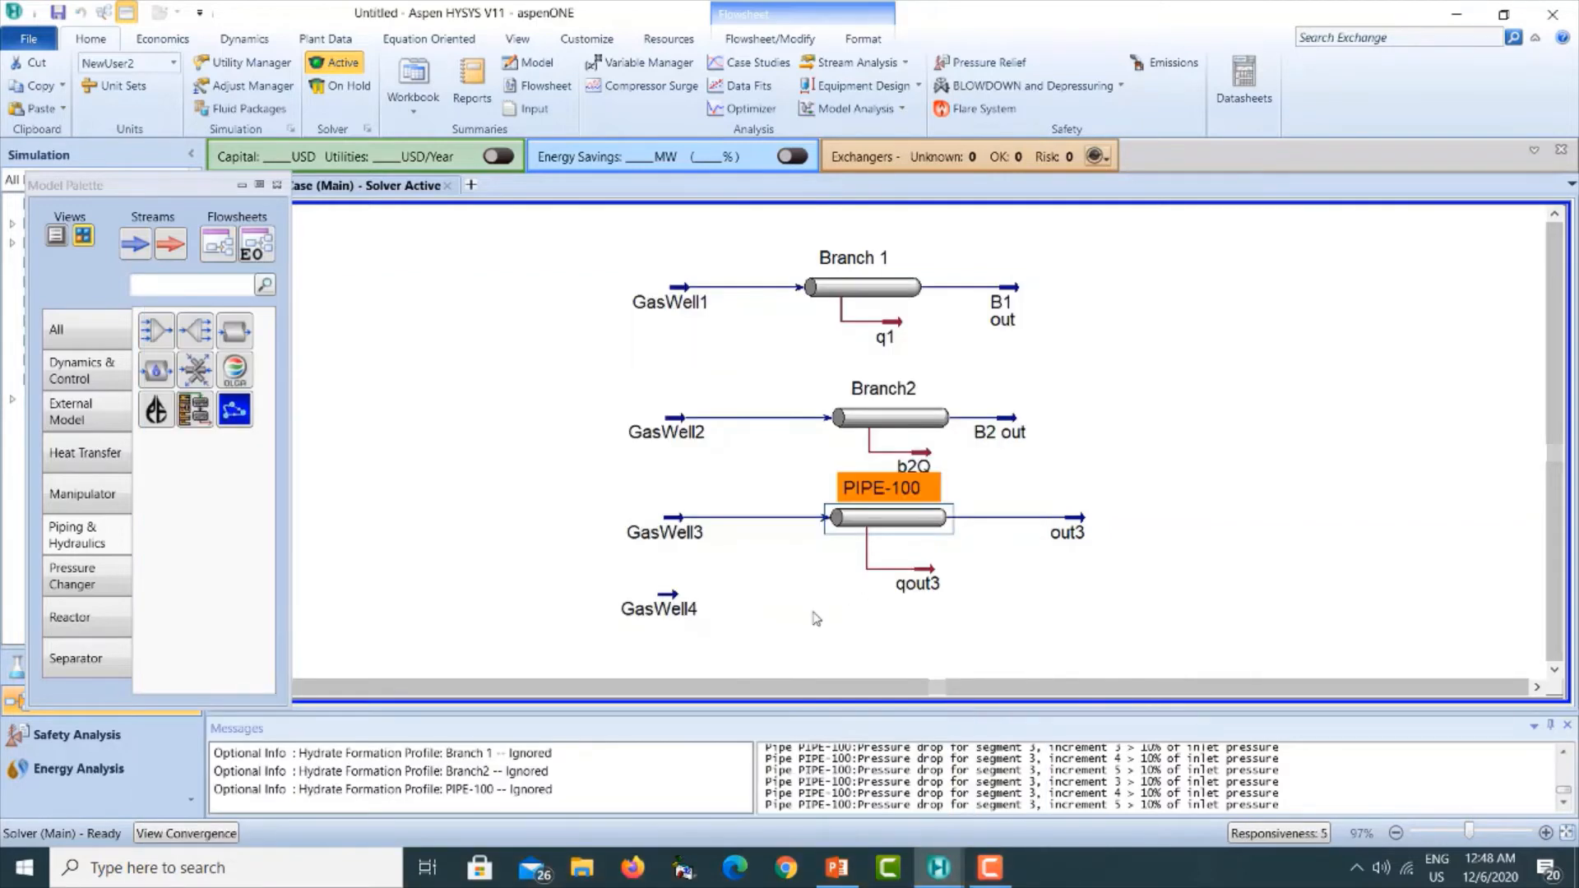
Move the GasWell4 stream slightly lower on the flowsheet.
left_click(1553, 672)
left_click(1552, 673)
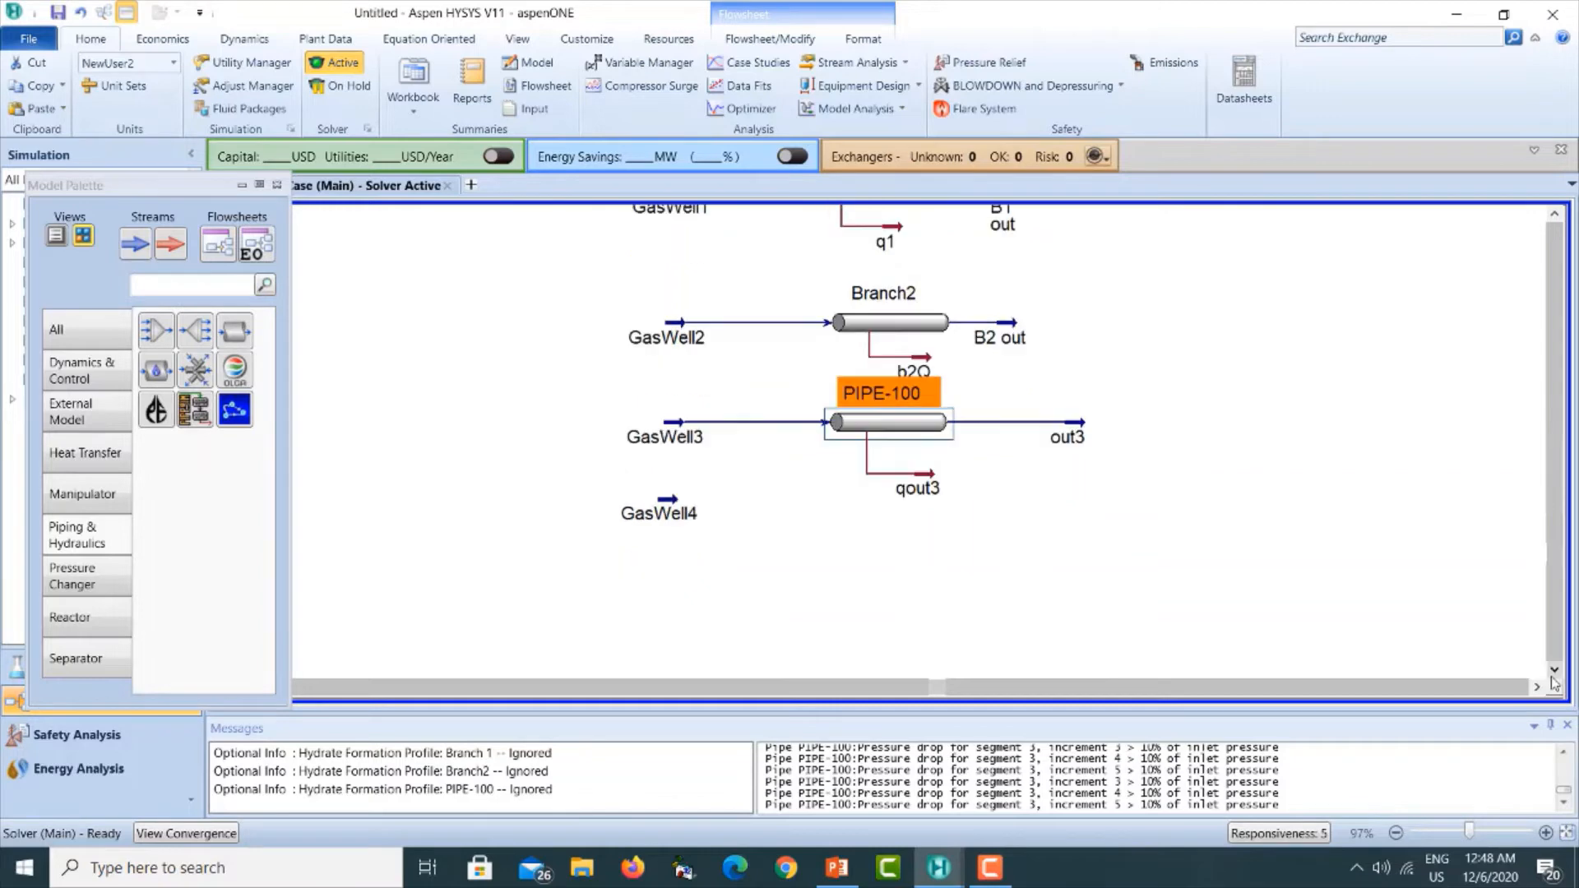
left_click_drag(666, 516, 664, 527)
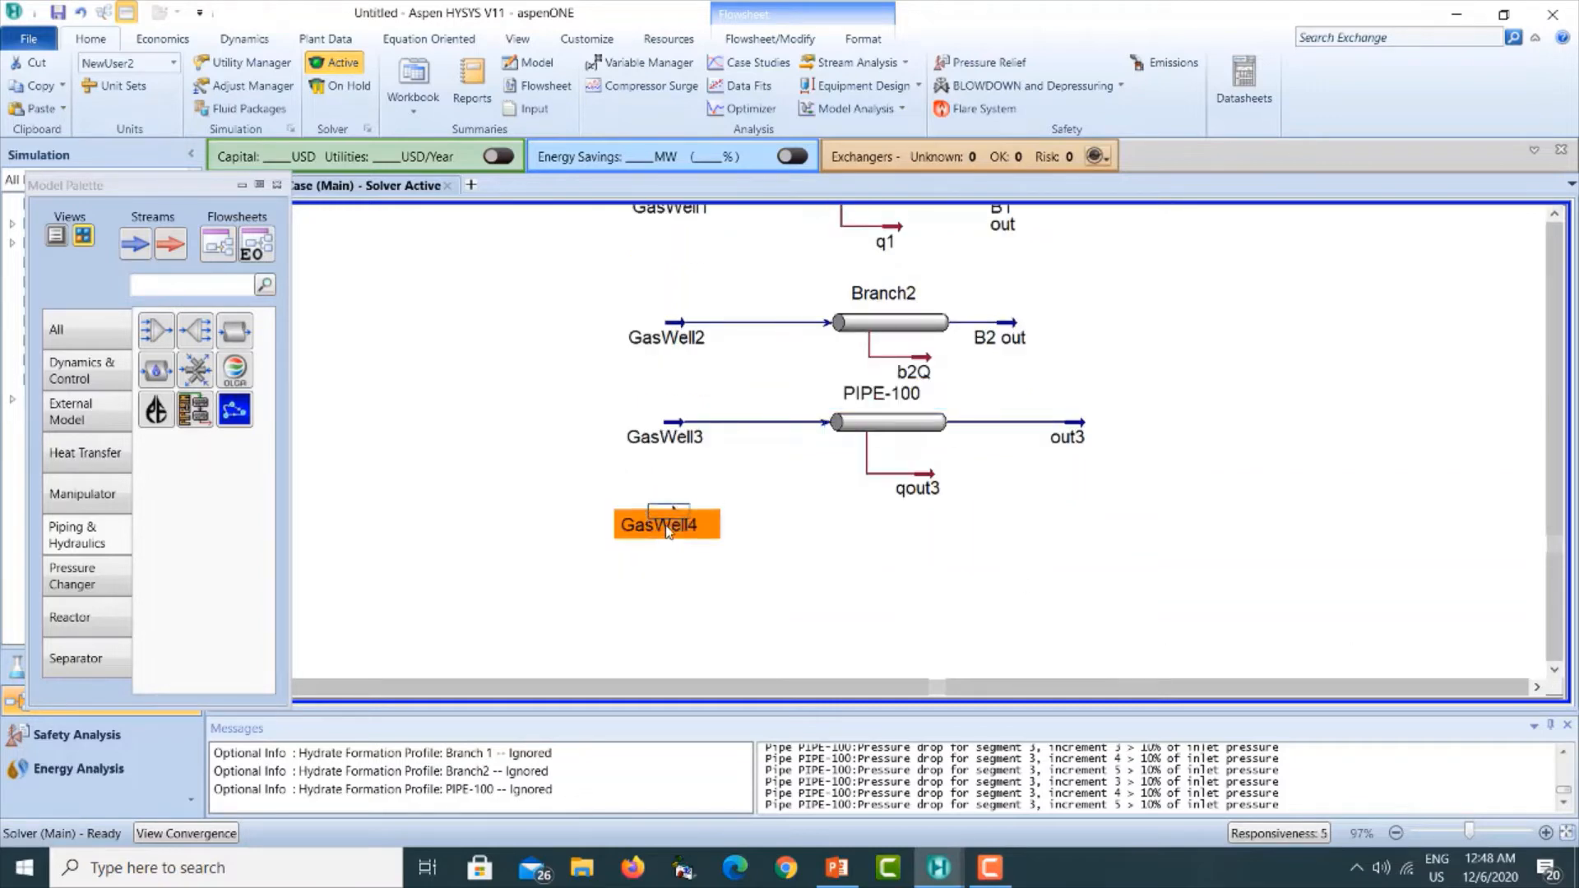
left_click(990, 868)
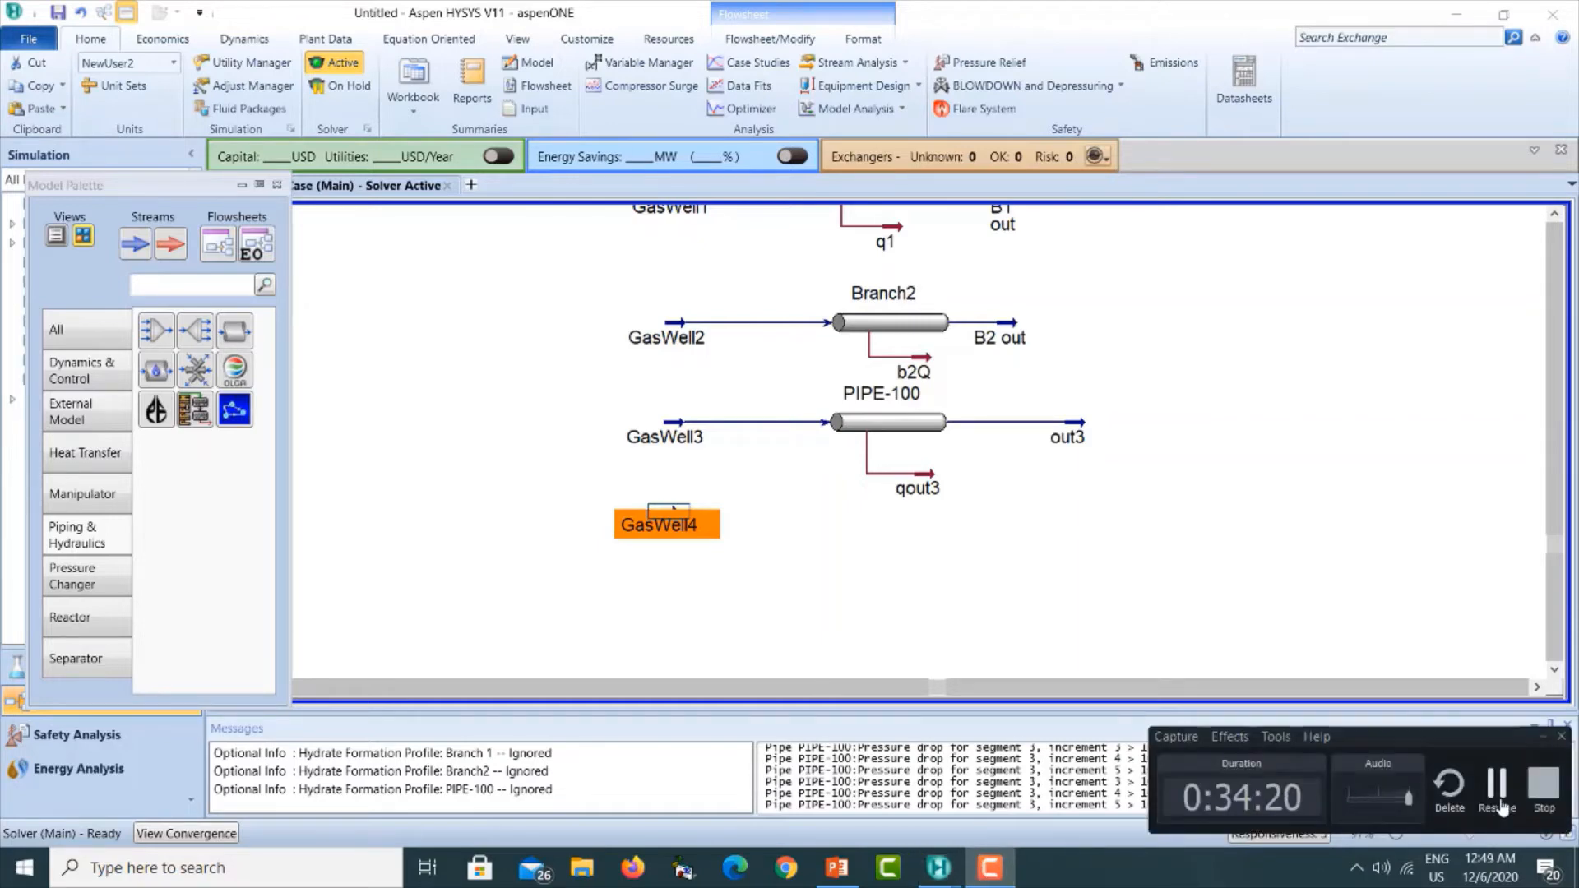
left_click(1499, 793)
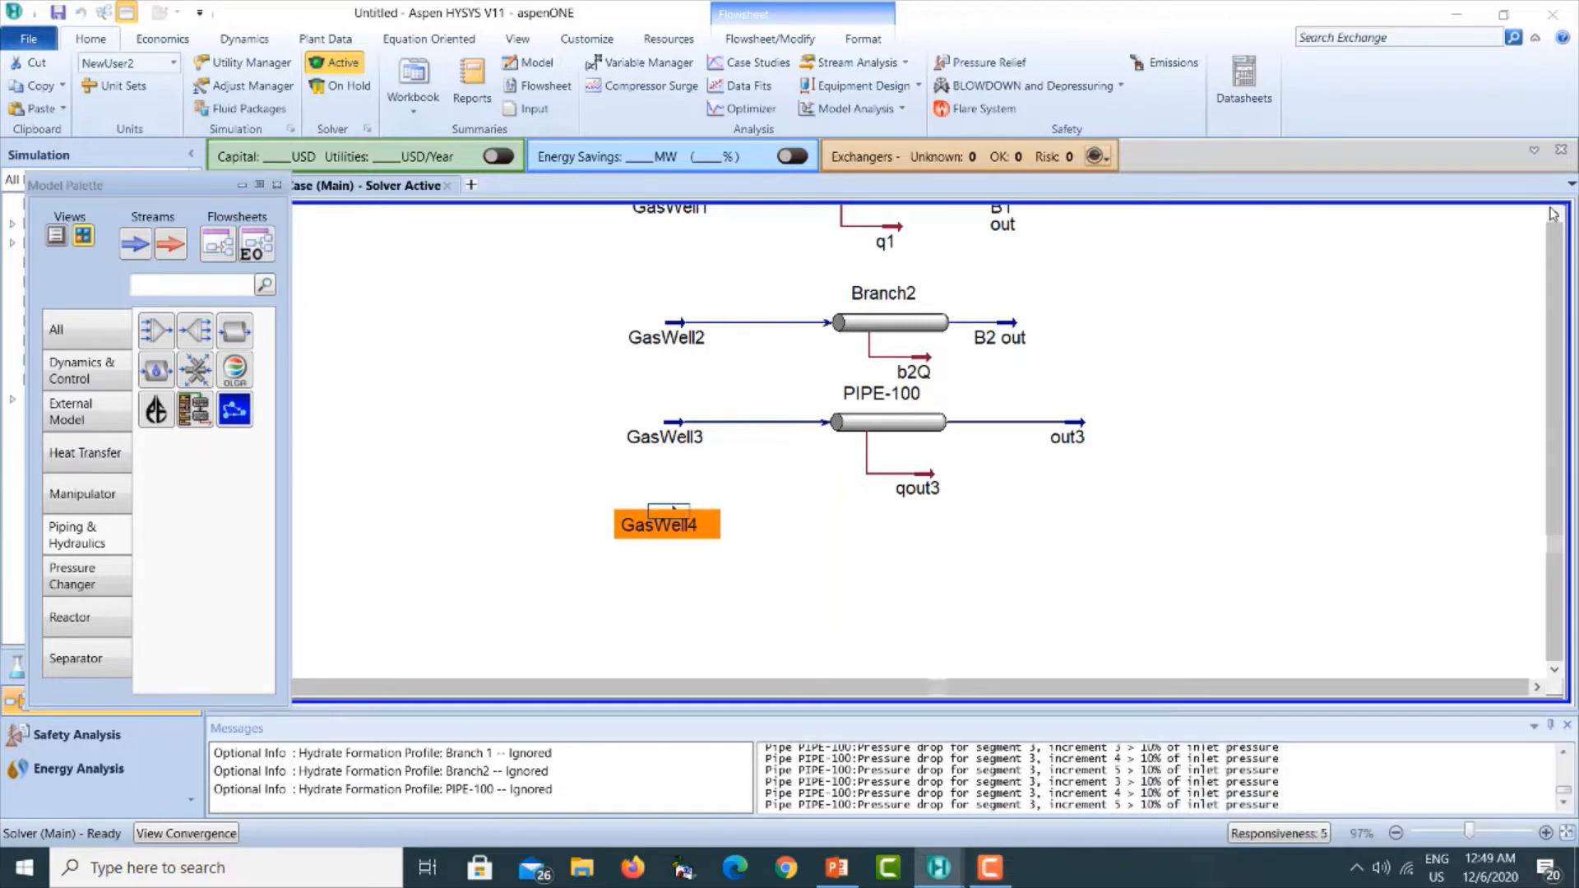
Switch to PowerPoint to check on the Gas Gathering map slide how the well branches join, and return to the HYSYS flowsheet.
left_click(1554, 214)
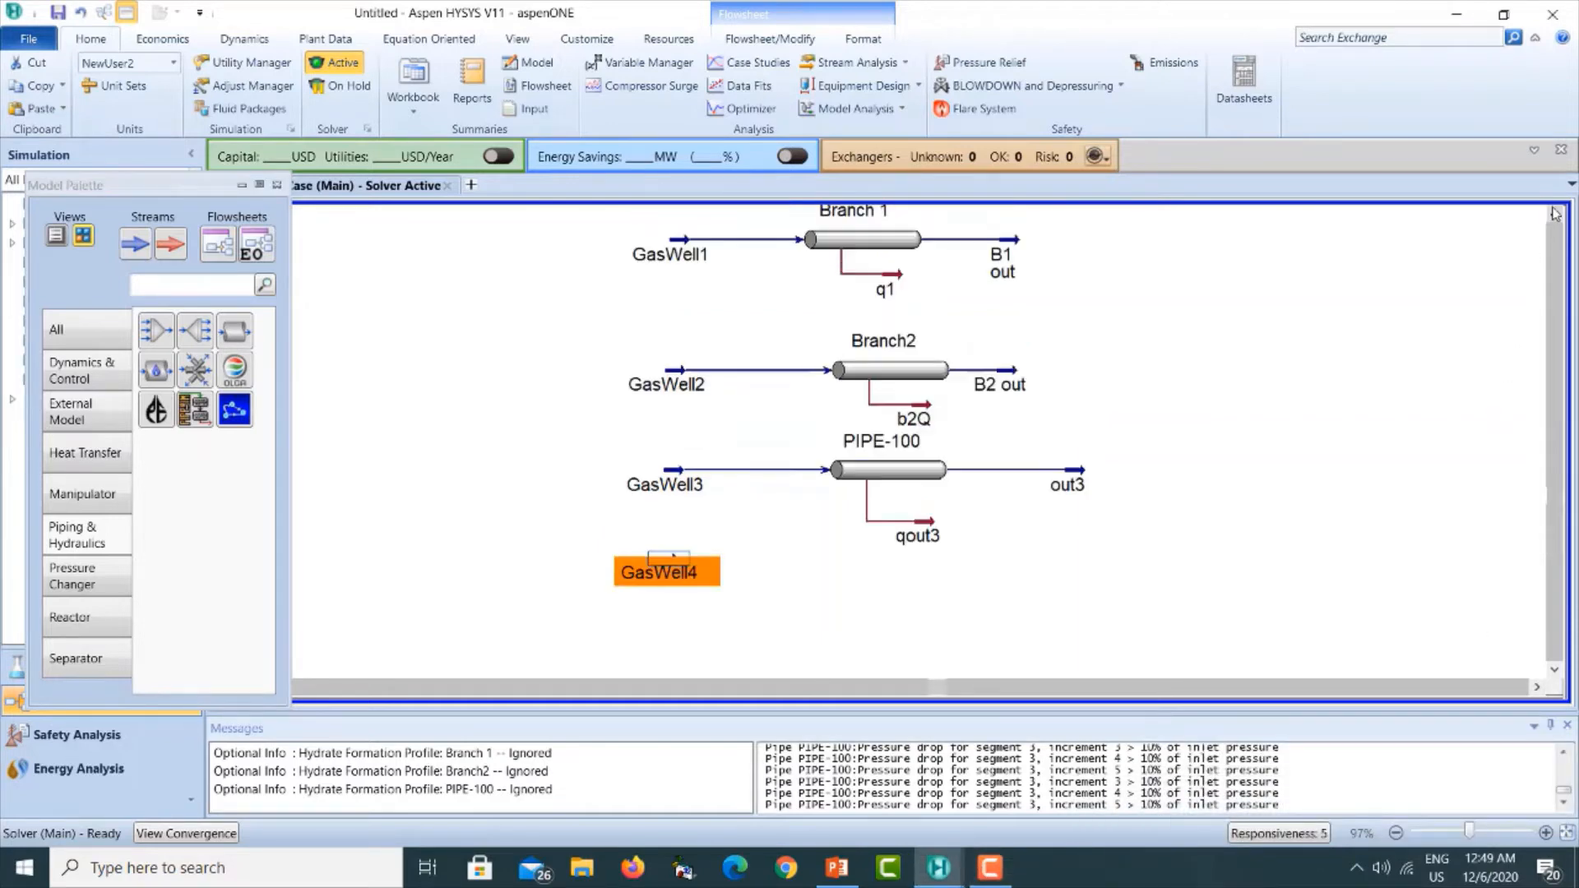
left_click(1554, 214)
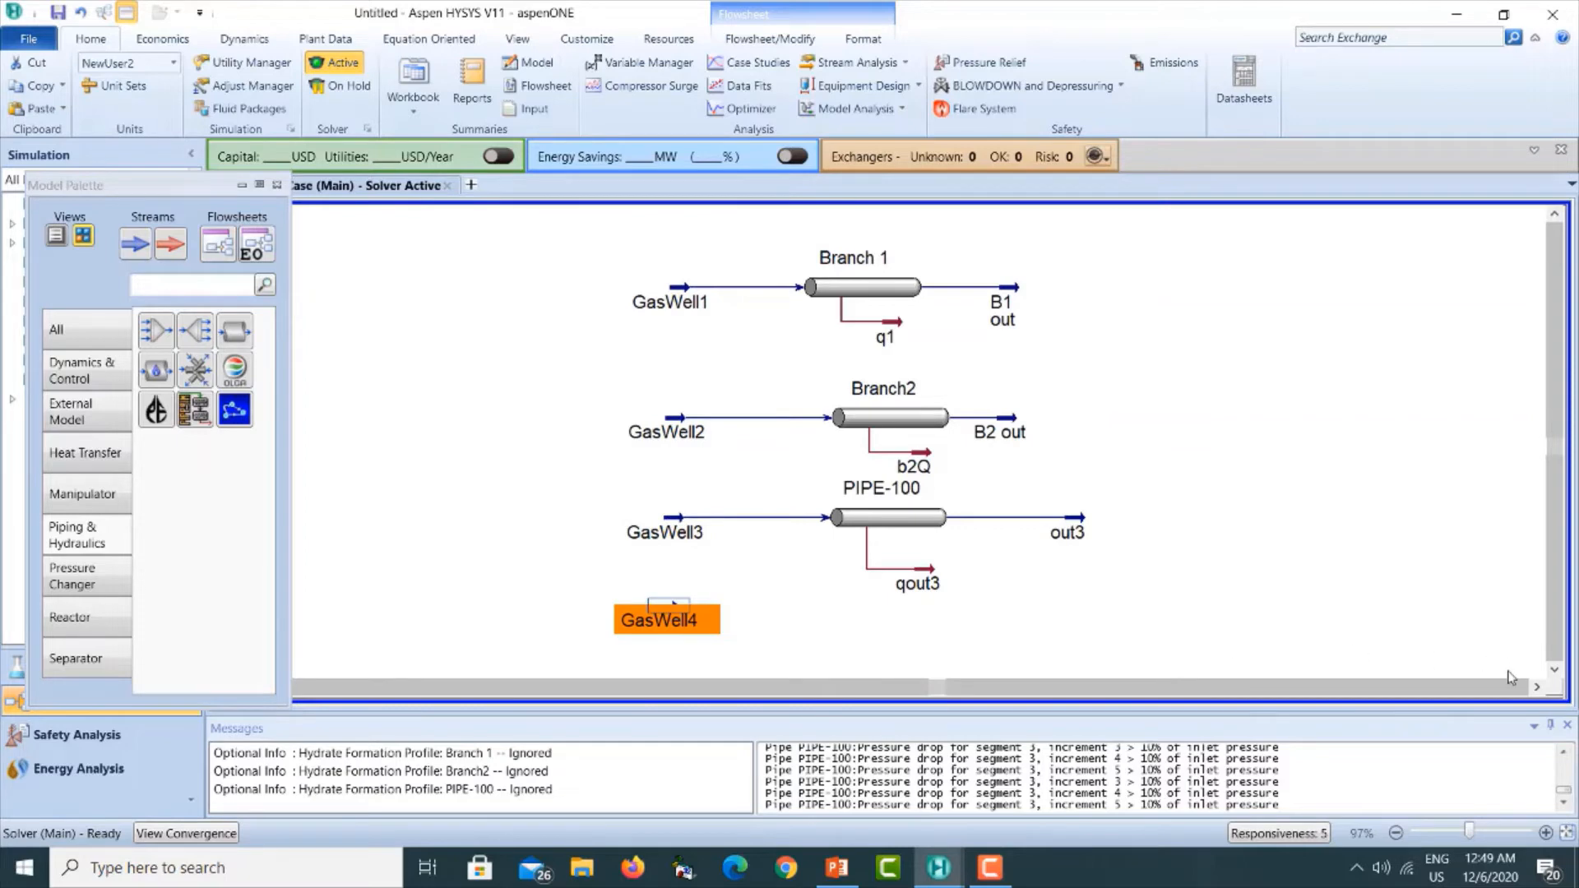
left_click(1537, 686)
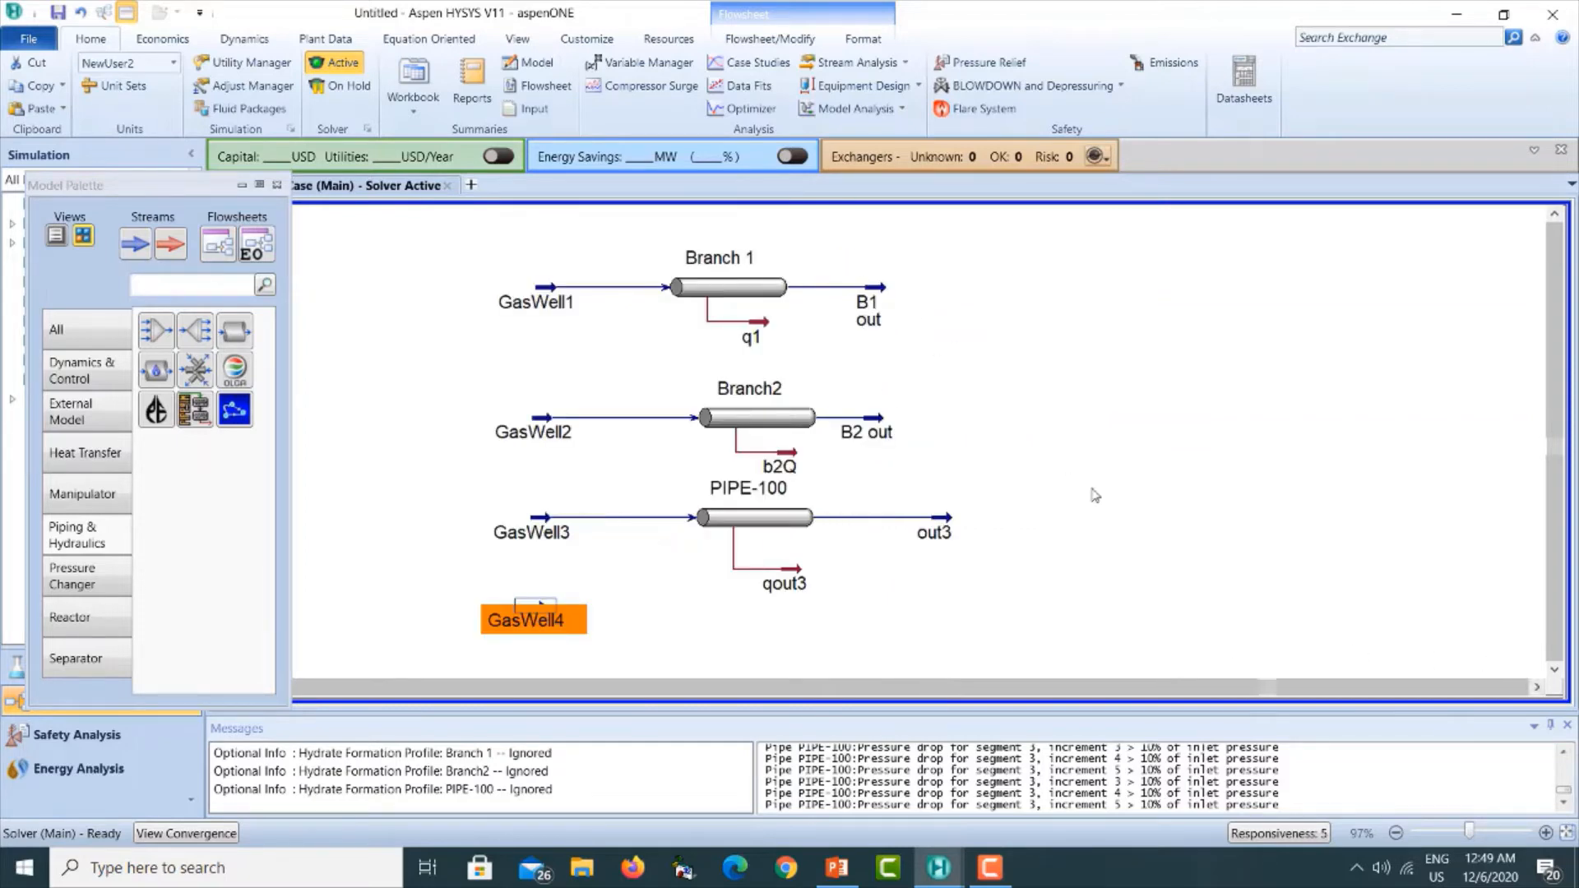
left_click(839, 868)
left_click(140, 425)
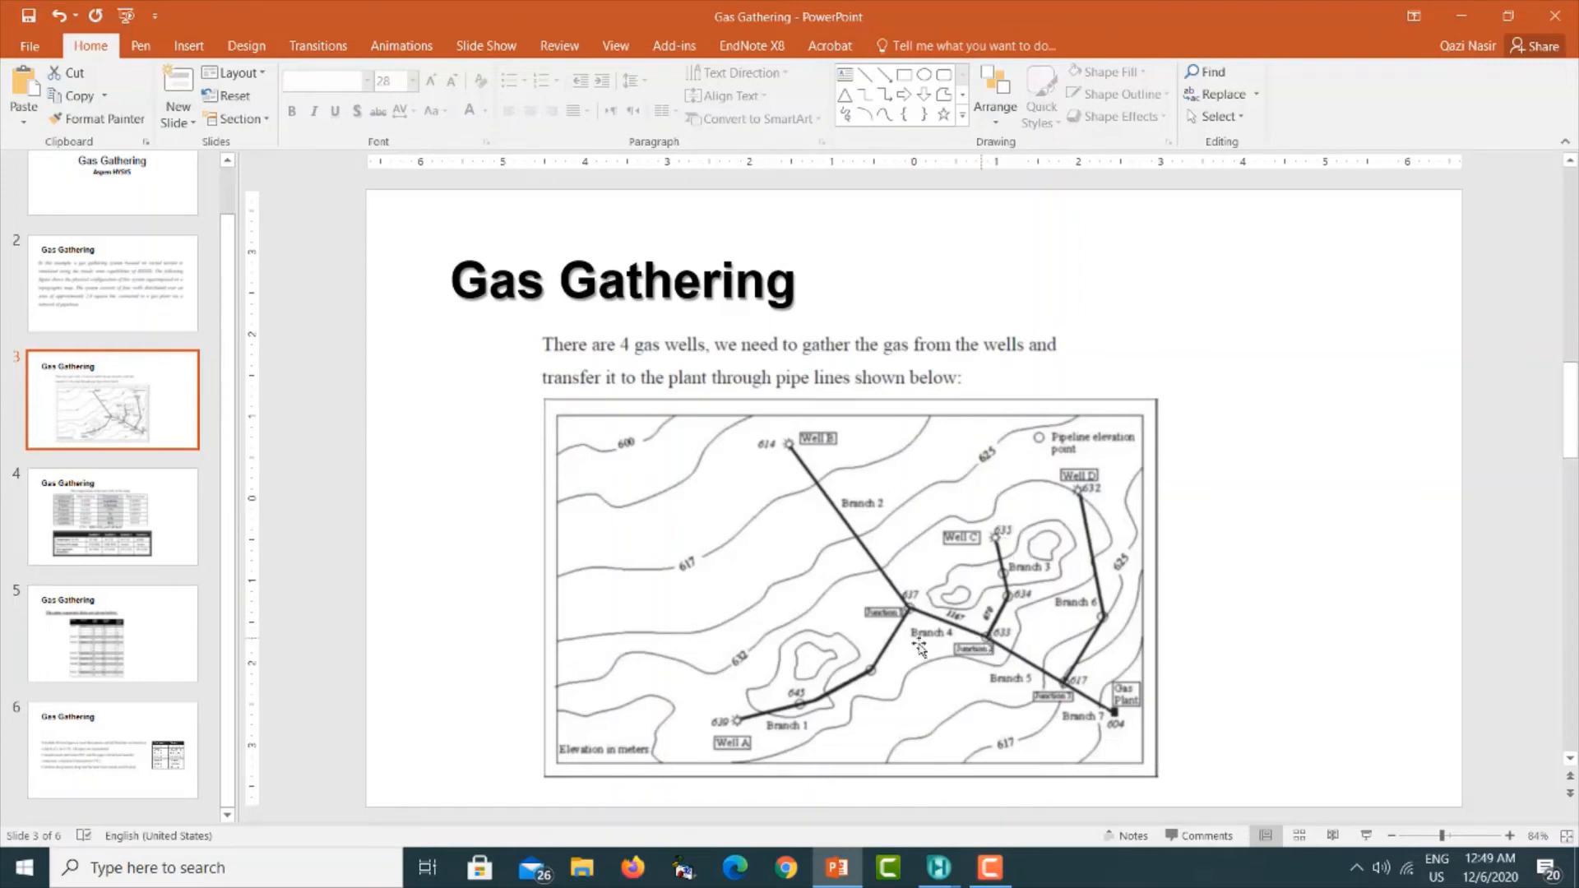
left_click(1462, 15)
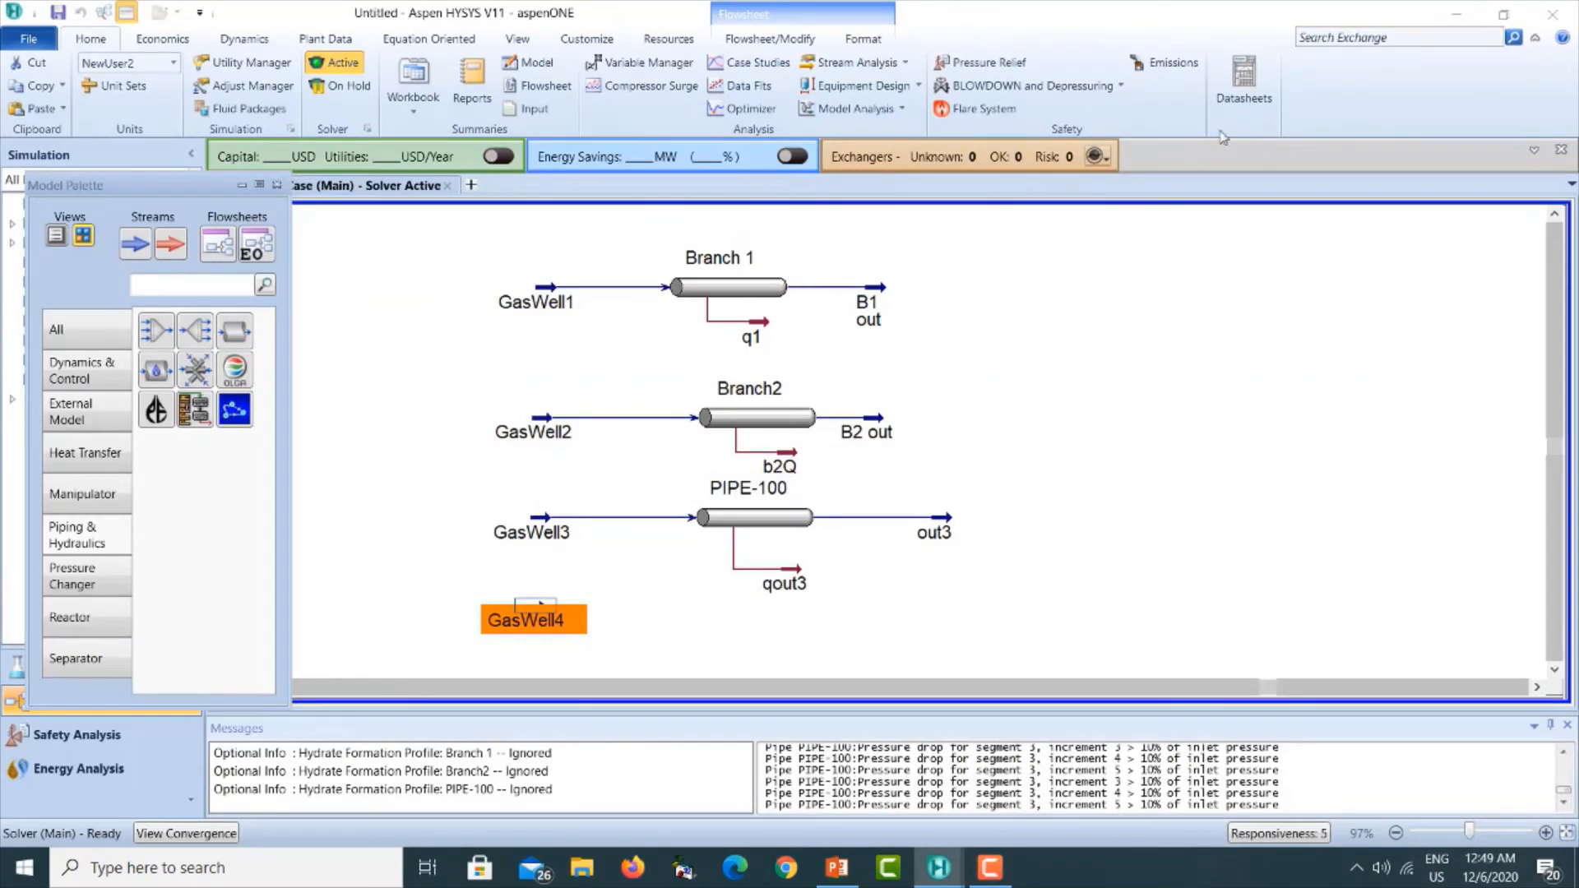
Add a mixer to the flowsheet beyond the B1 out and B2 out streams.
left_click(80, 329)
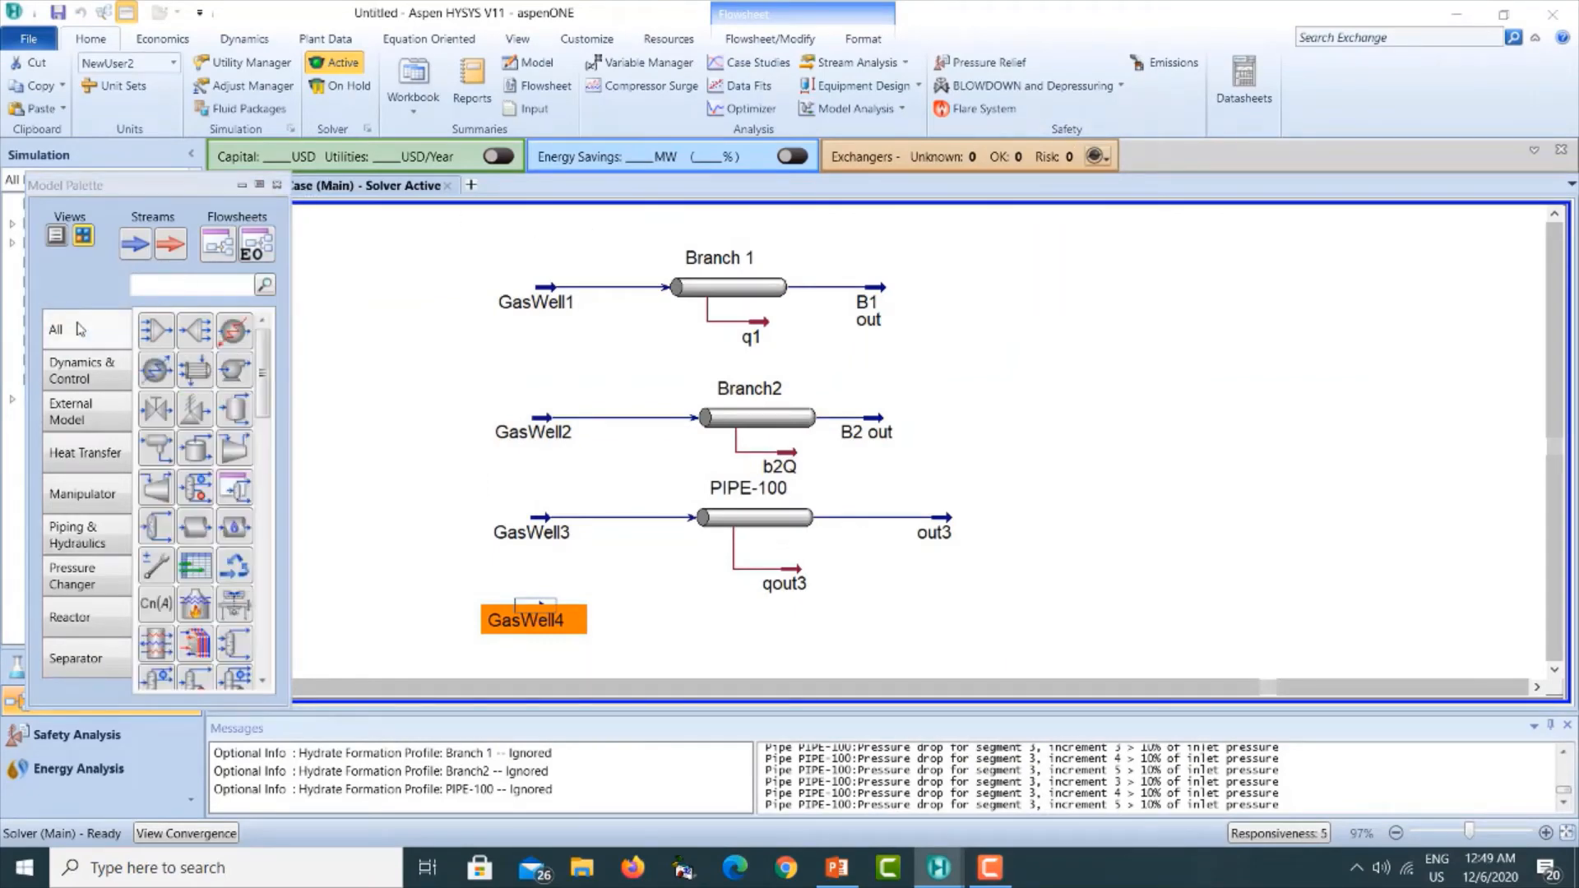
left_click(156, 330)
left_click(1065, 362)
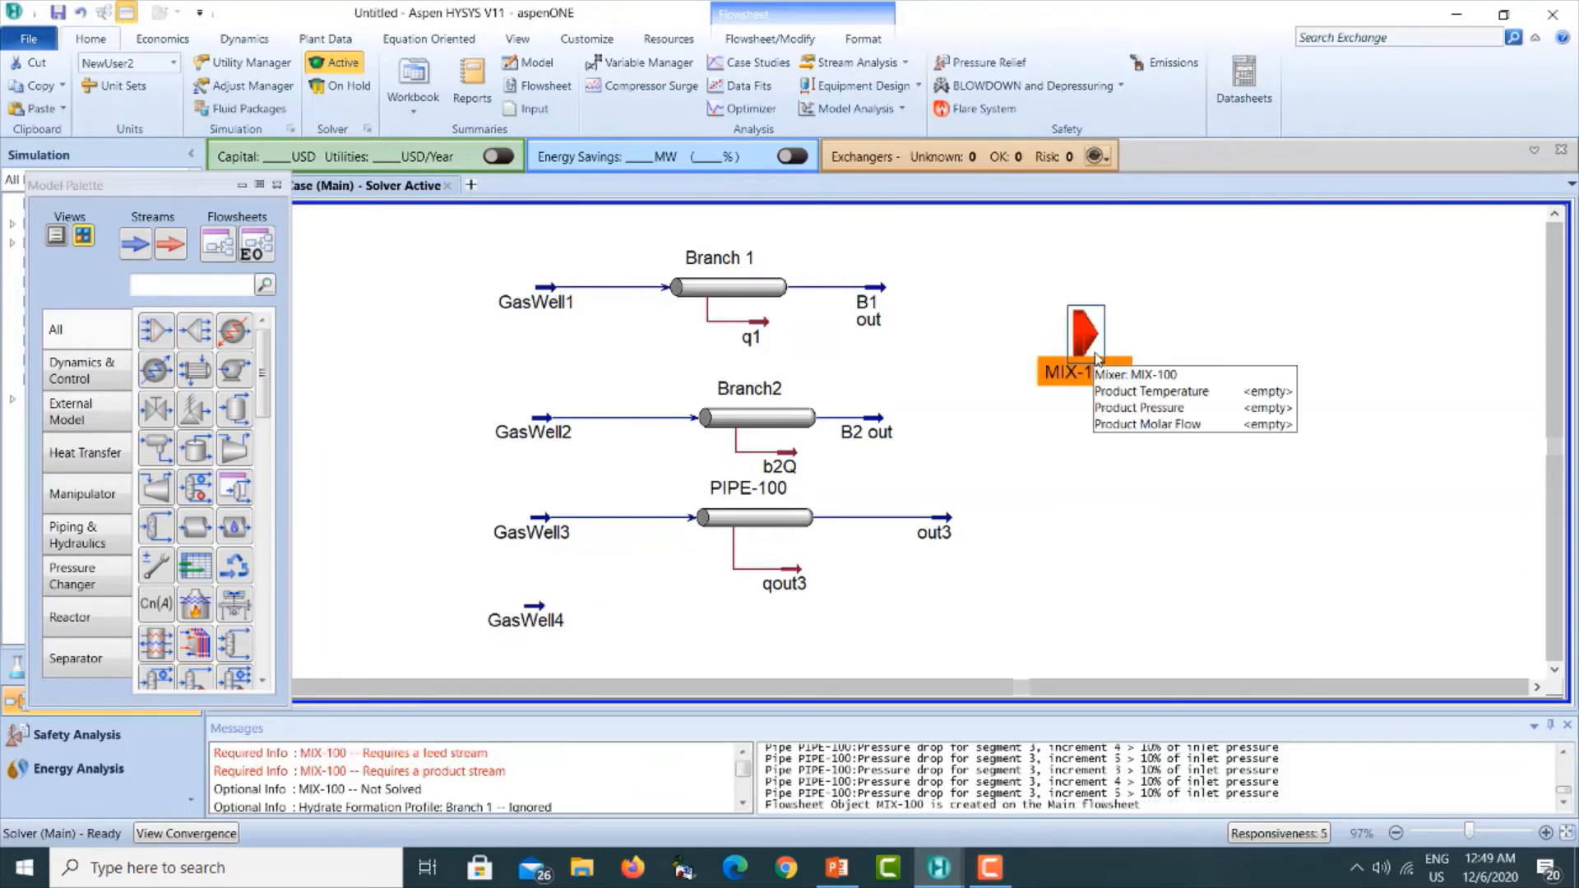
Rename the new mixer as Junction 1.
double_click(1095, 356)
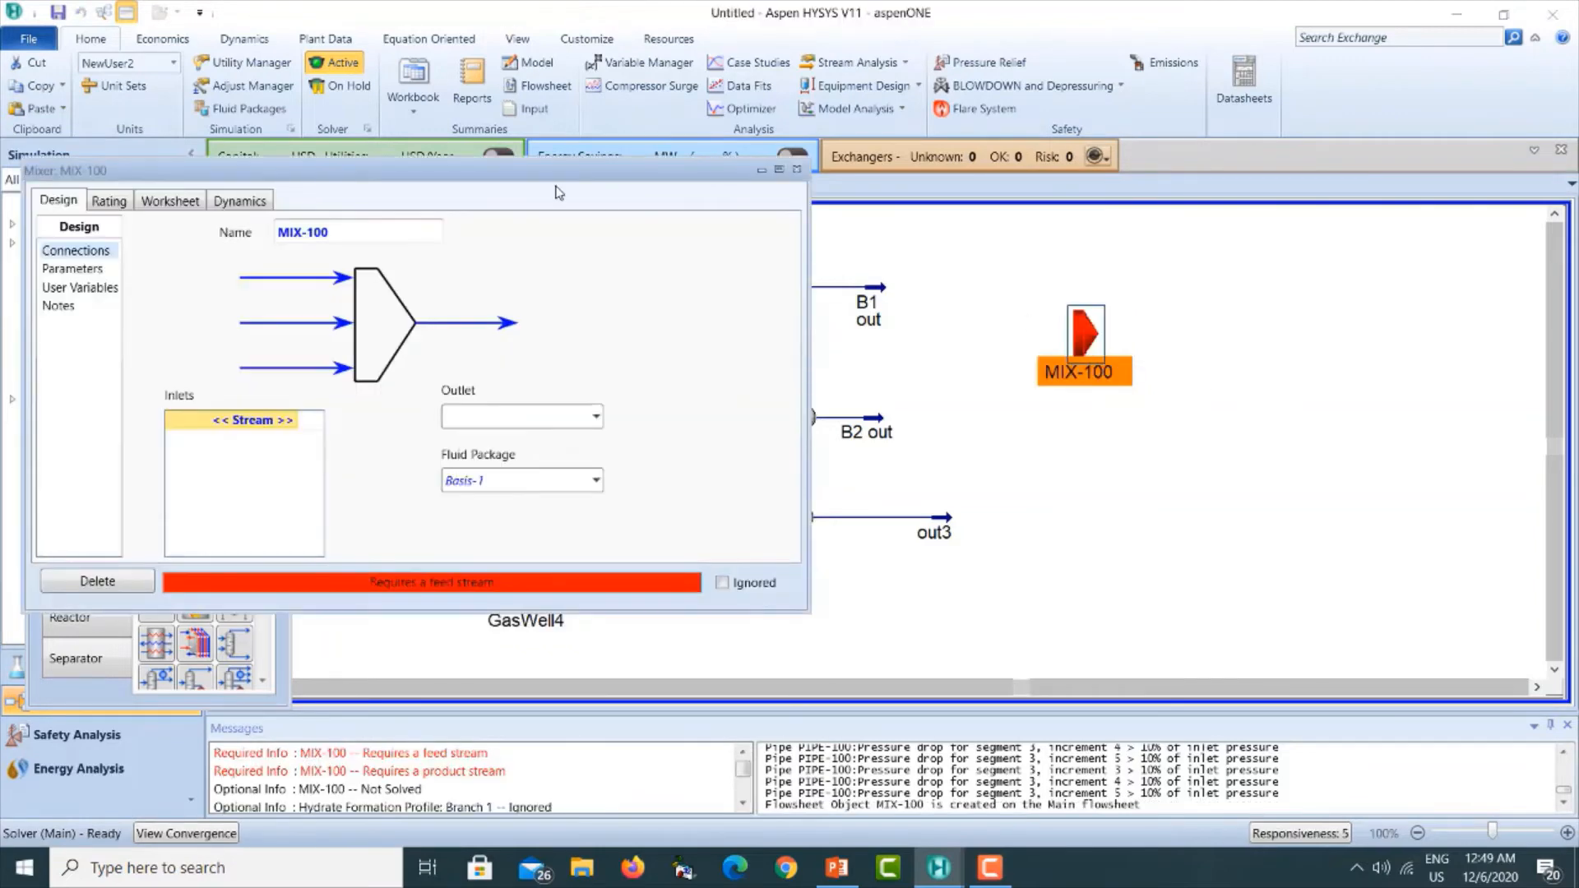
left_click_drag(658, 176, 950, 123)
left_click(672, 176)
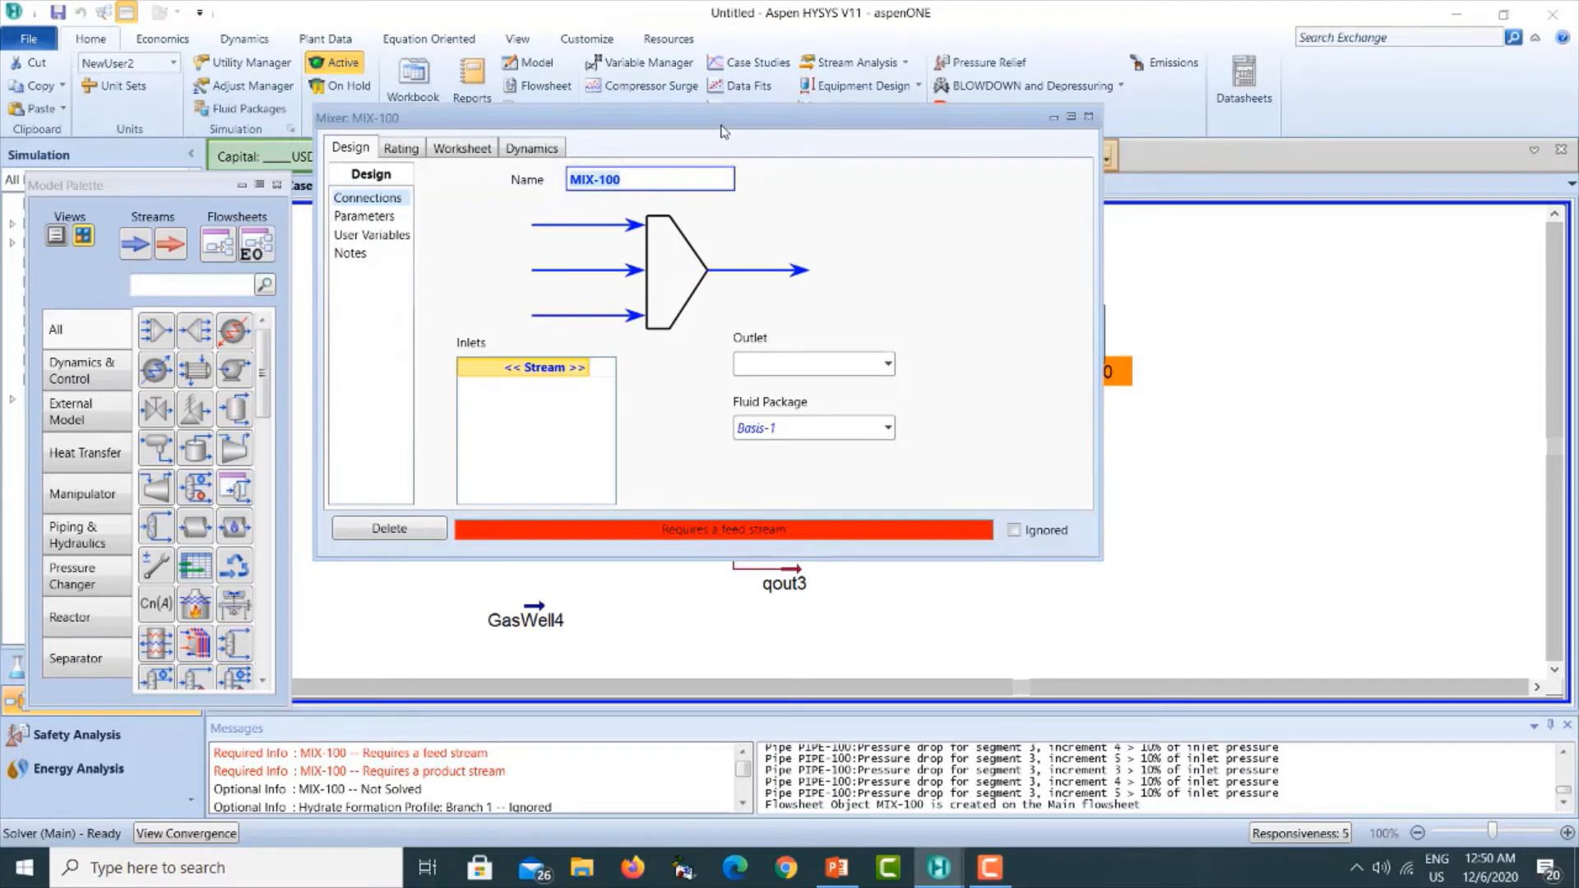
left_click_drag(721, 124, 723, 180)
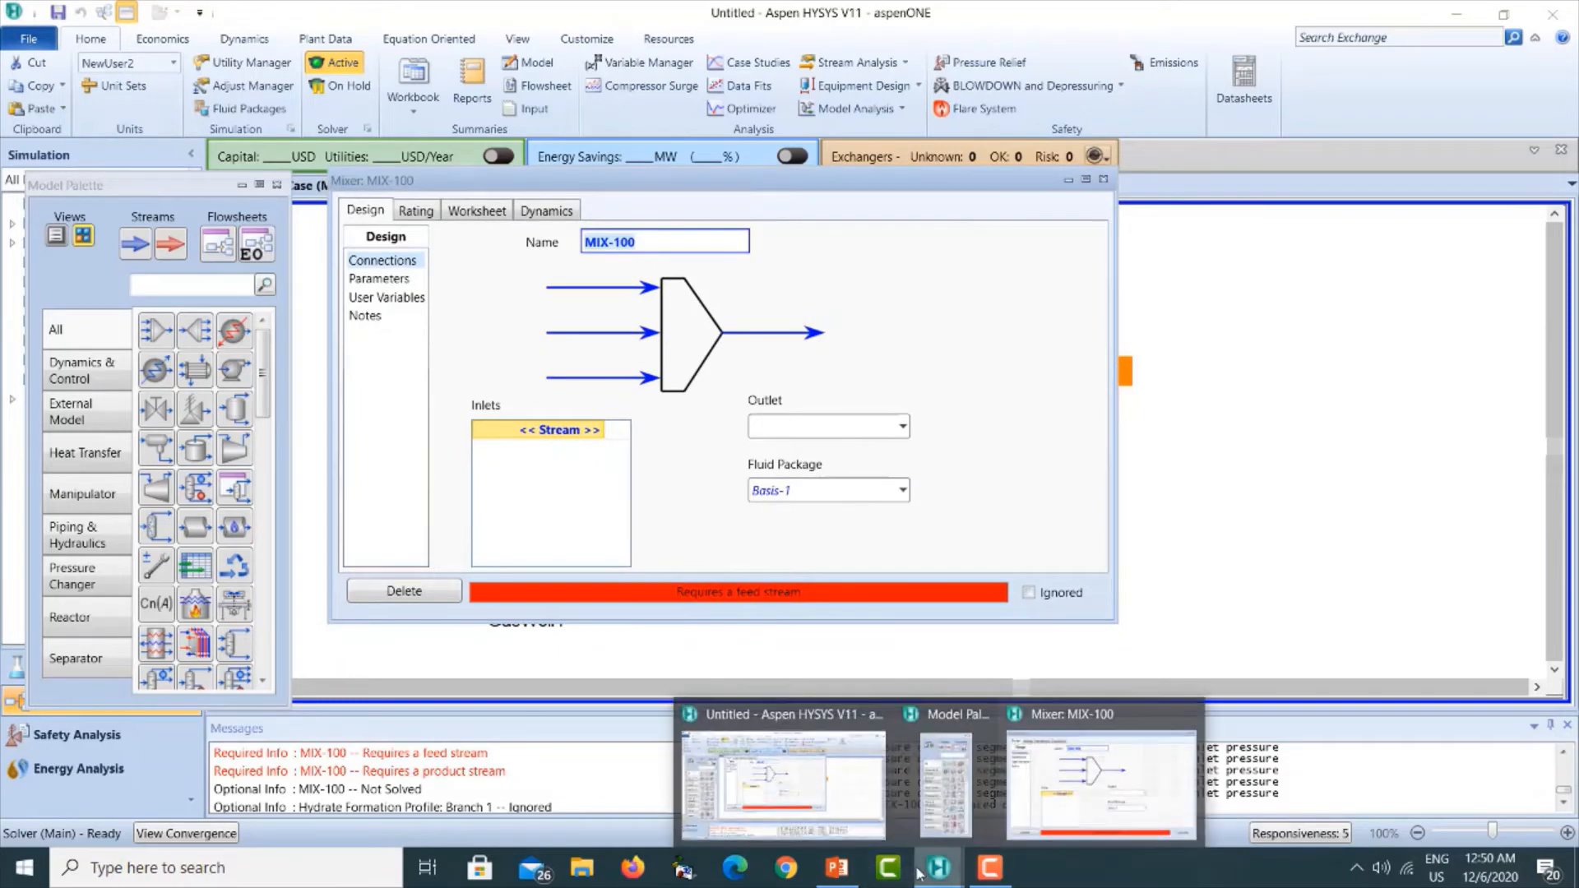
mouse_move(919, 871)
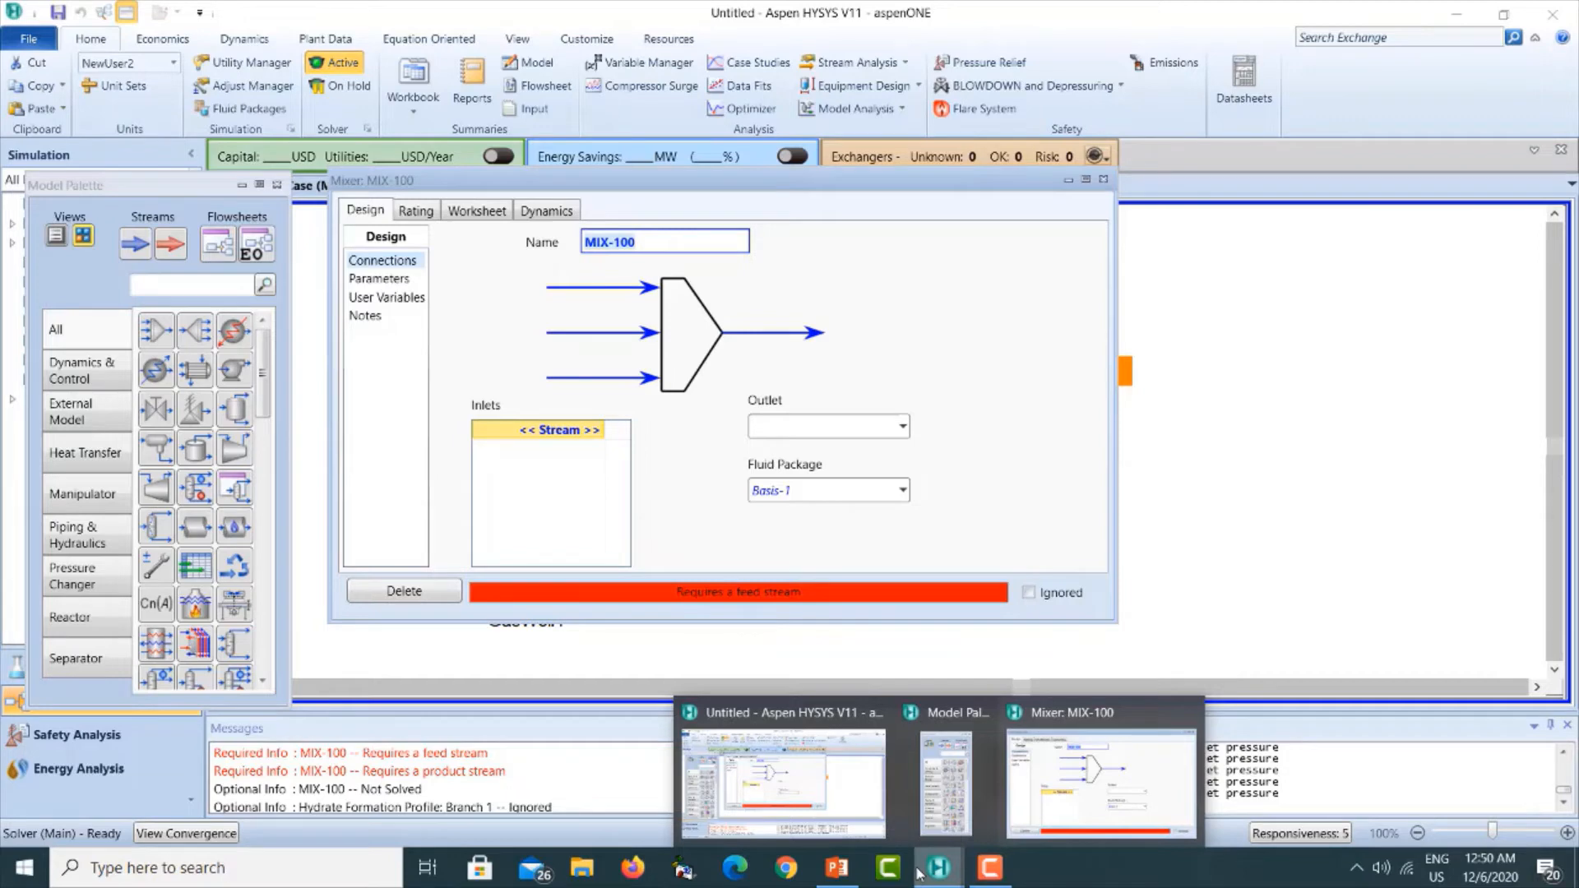
type("Junction 1")
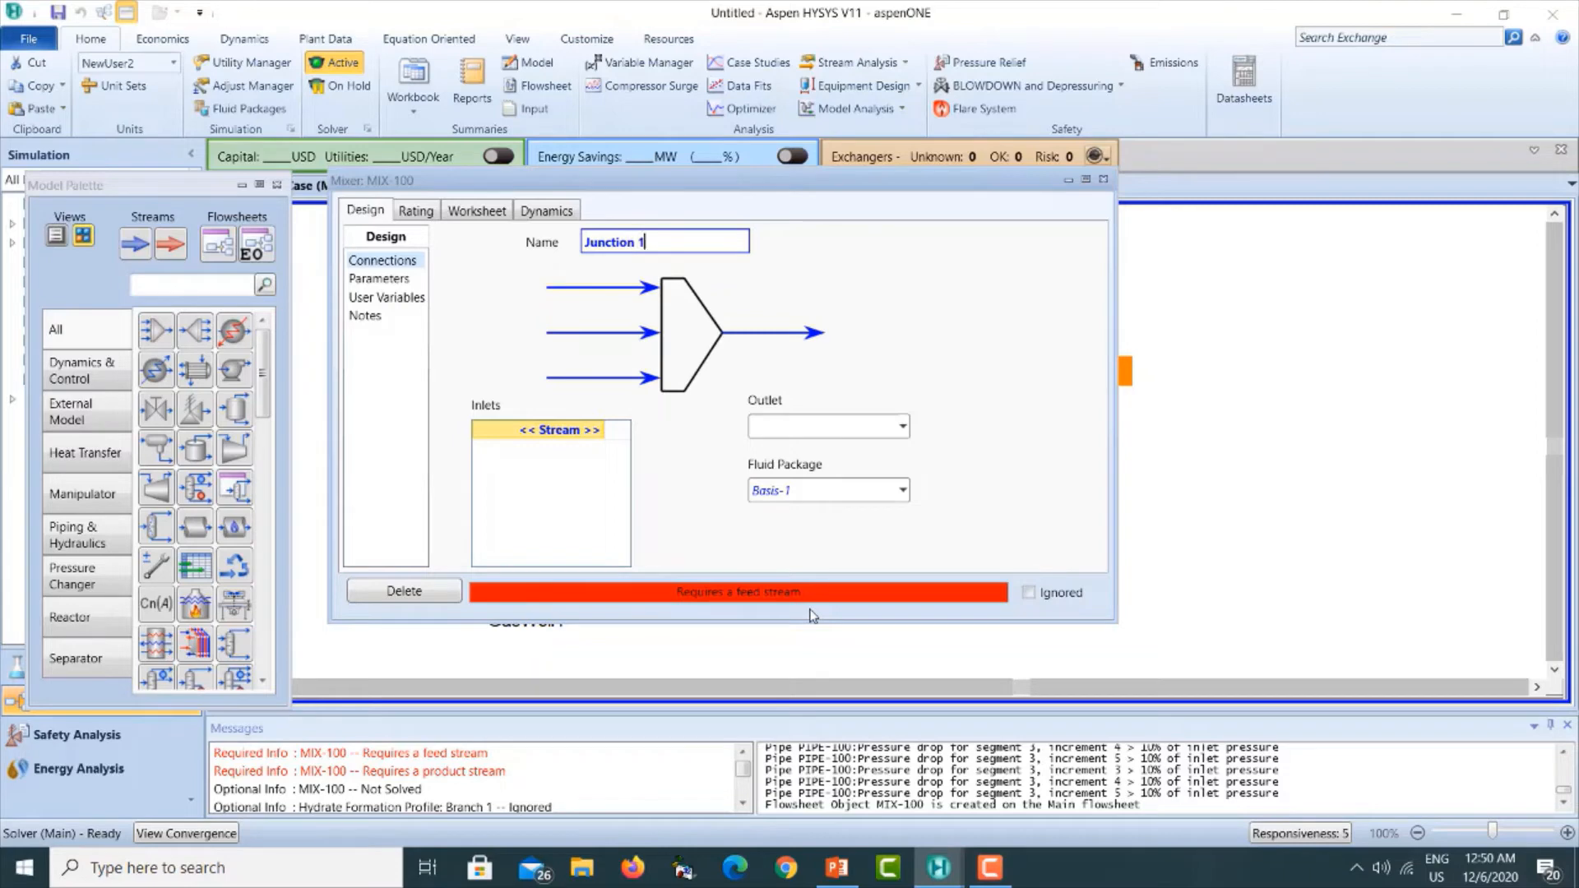
key("Return")
Connect B1 out and B2 out as the inlets of Junction 1 and check the connections on the flowsheet.
left_click(604, 430)
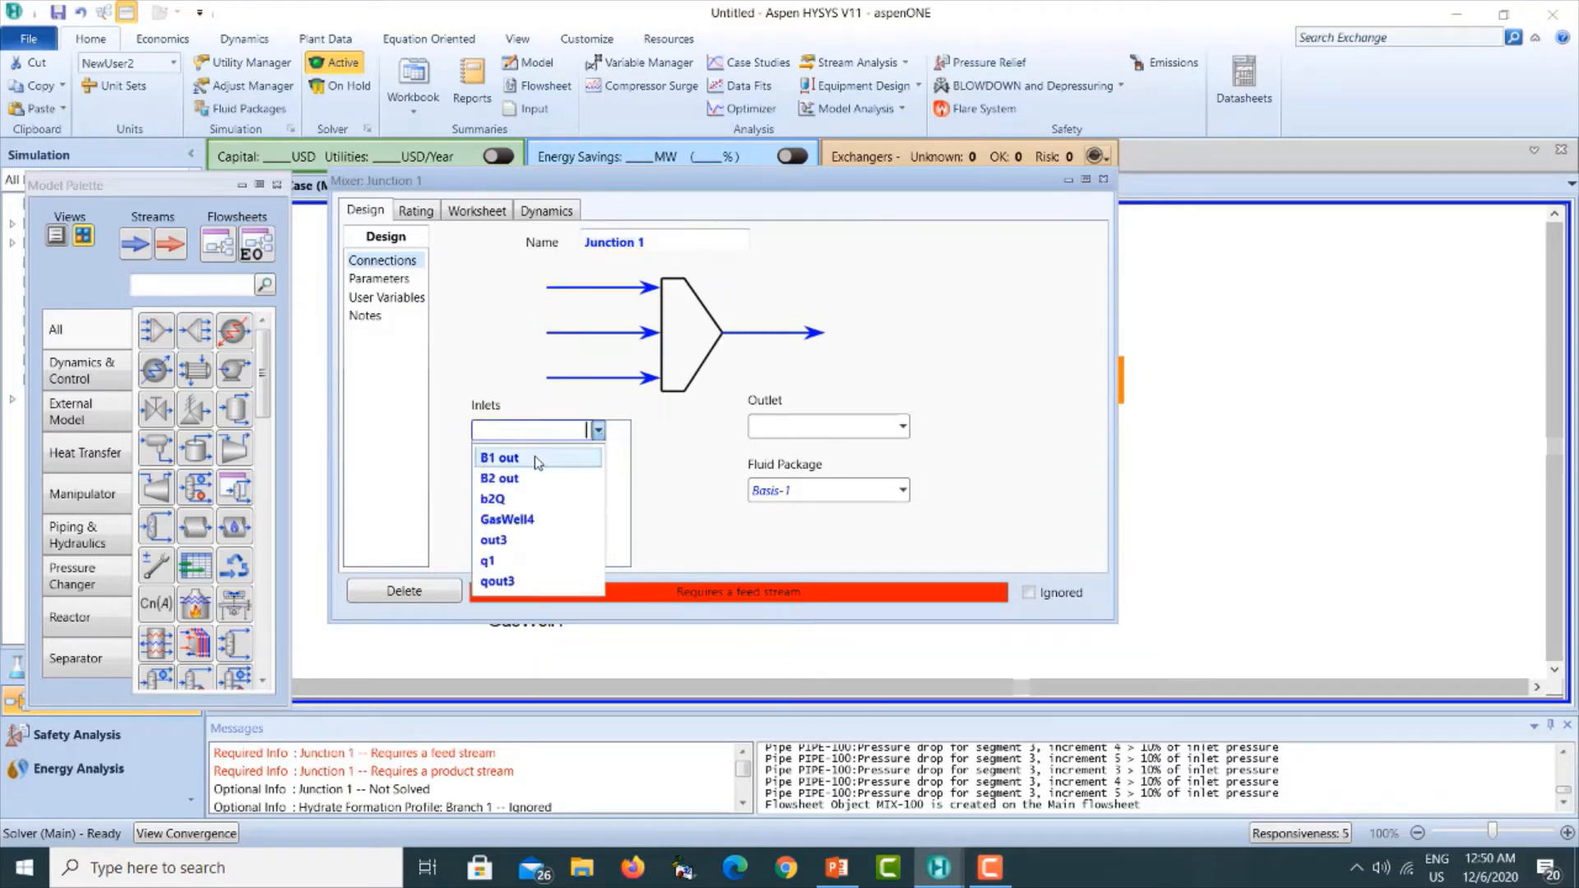
left_click(538, 459)
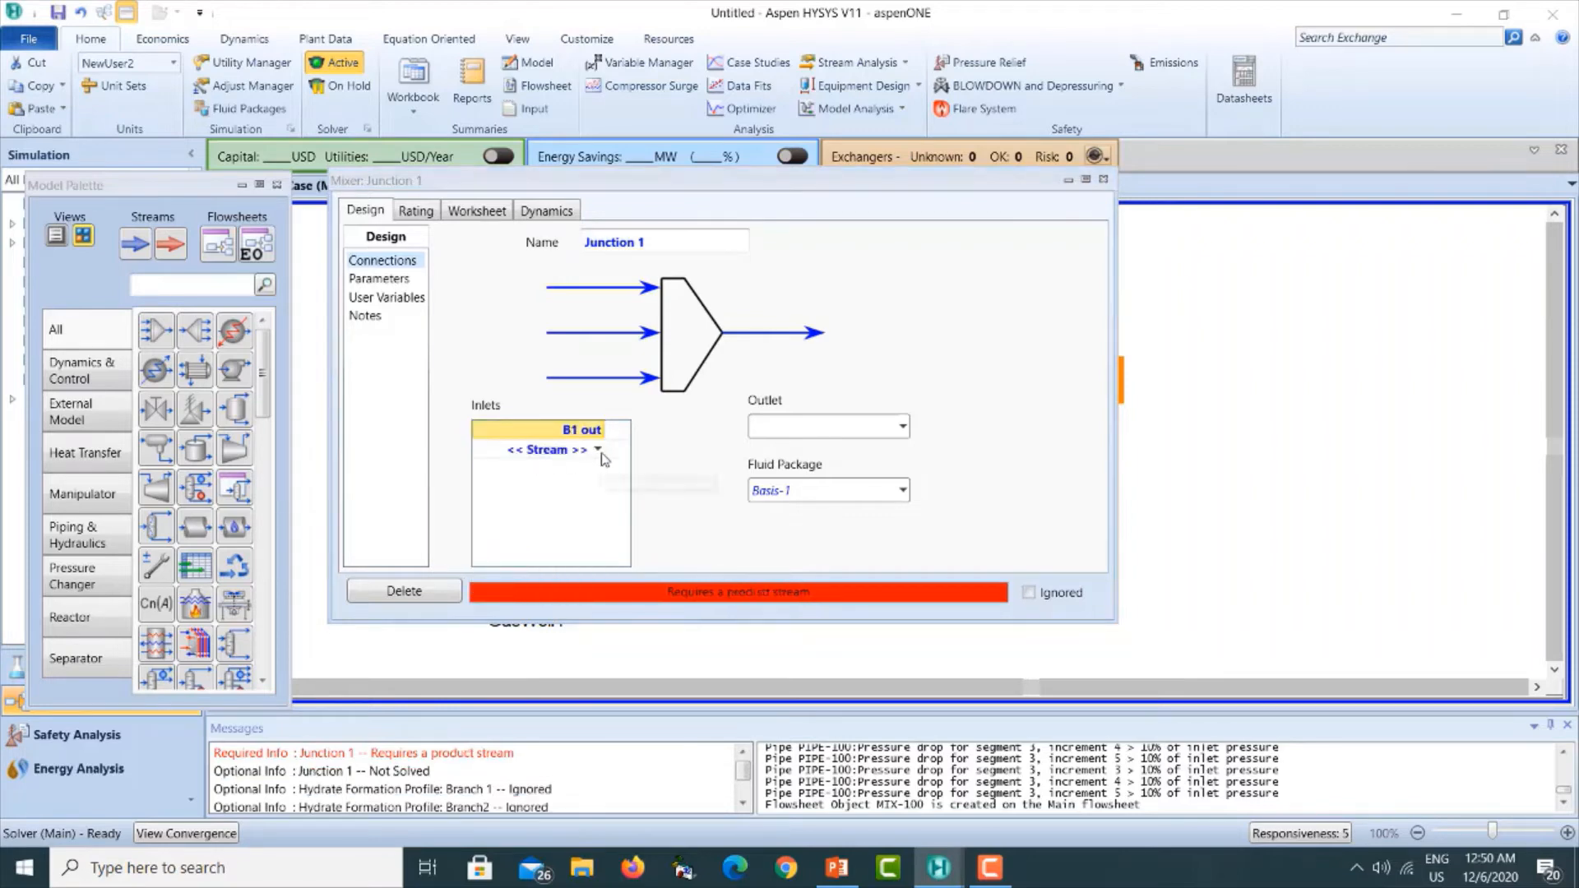
left_click(595, 450)
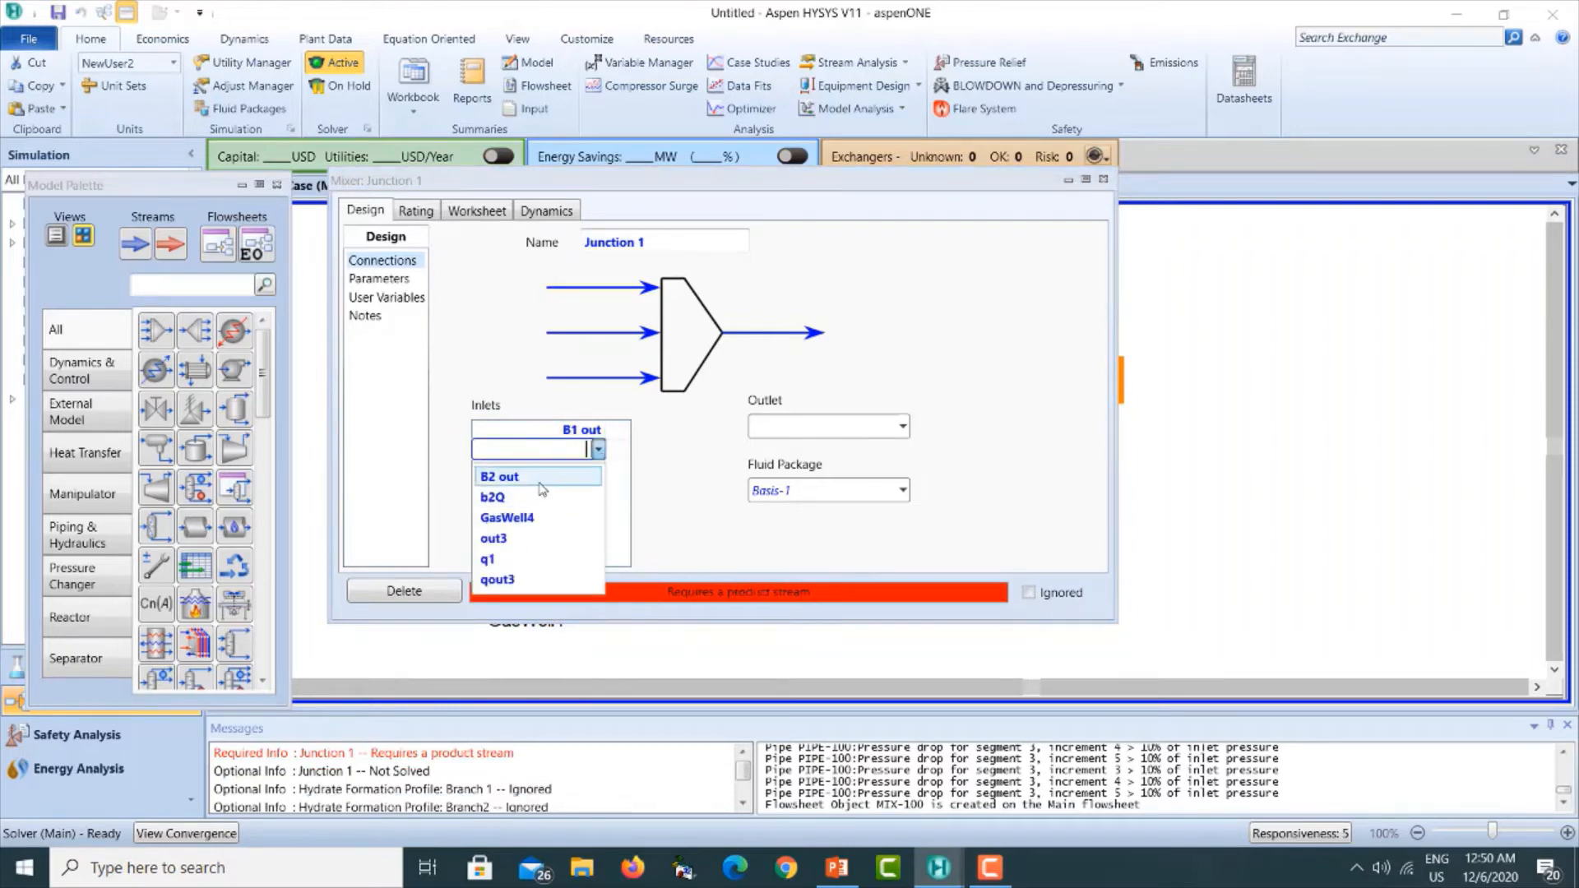
left_click(538, 479)
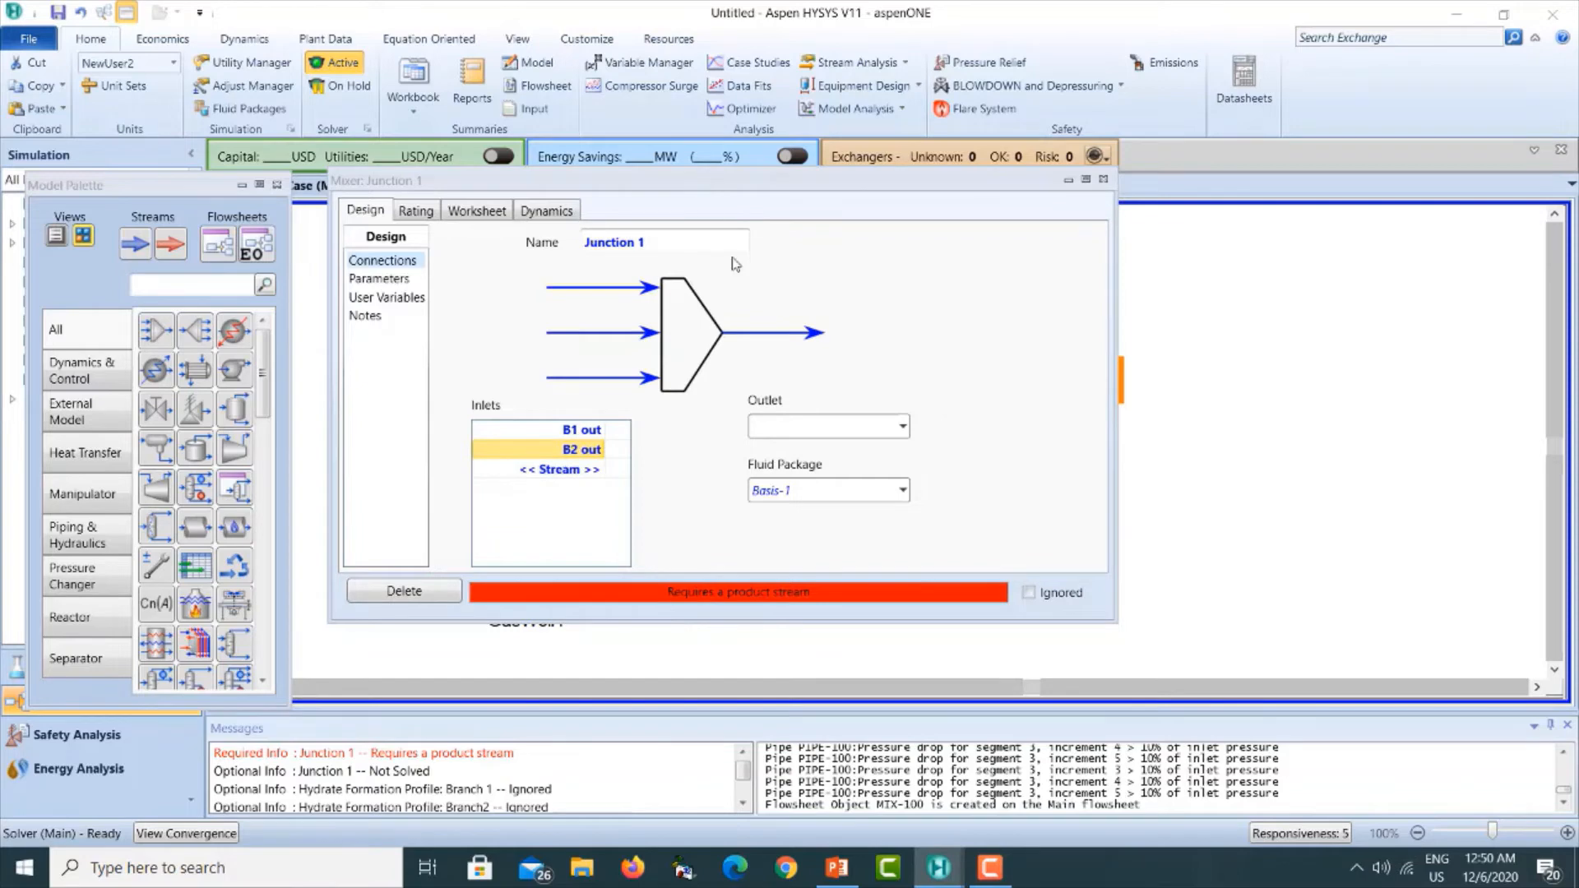
left_click_drag(710, 180, 1127, 673)
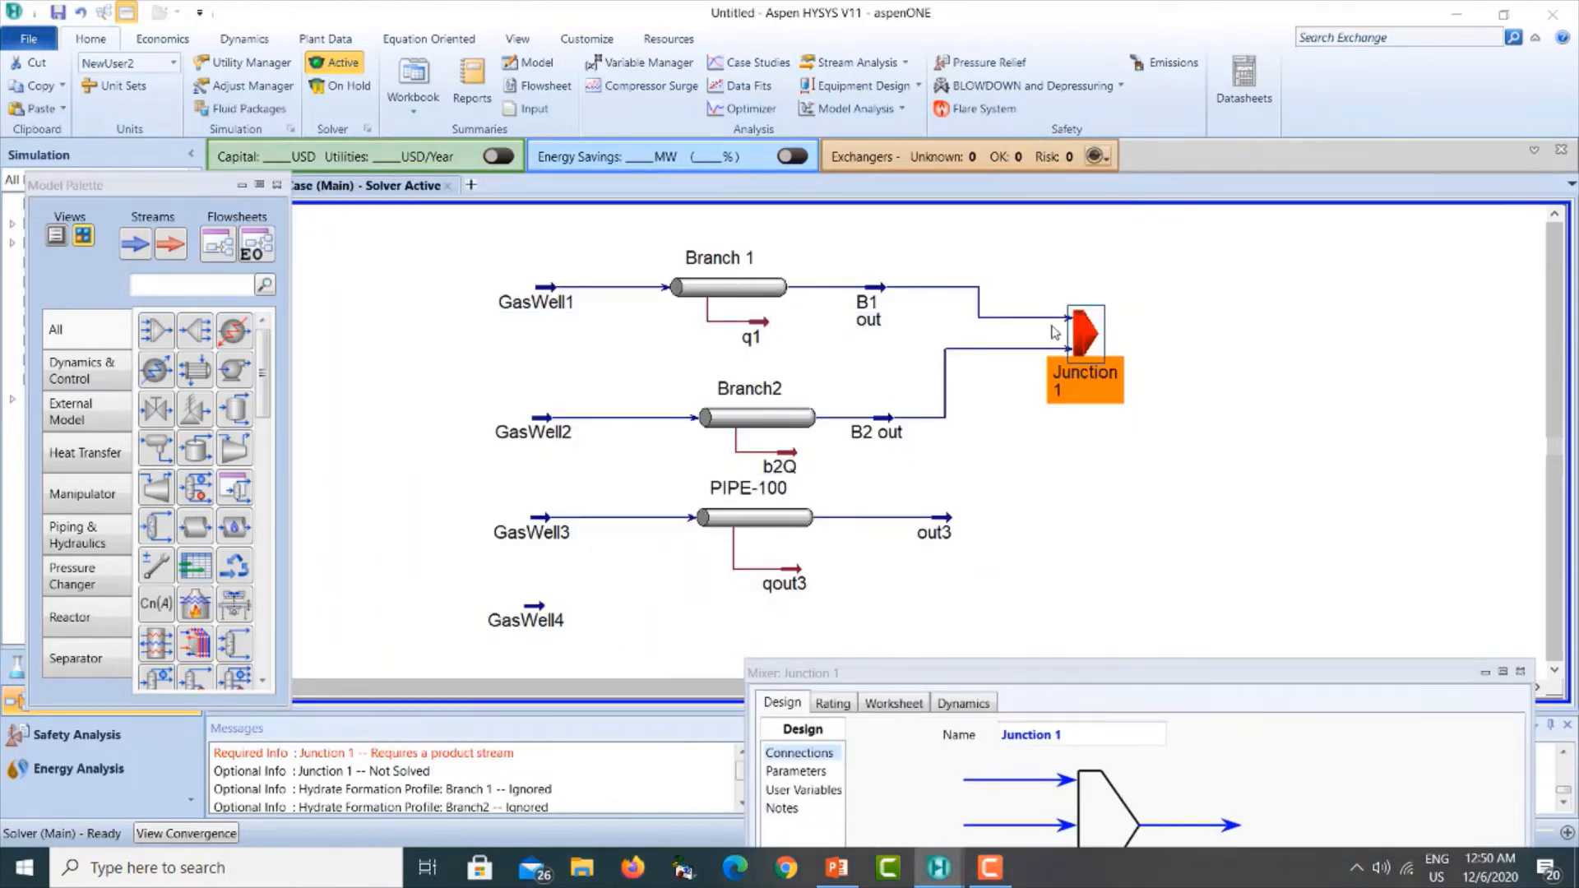
left_click_drag(1023, 674, 571, 210)
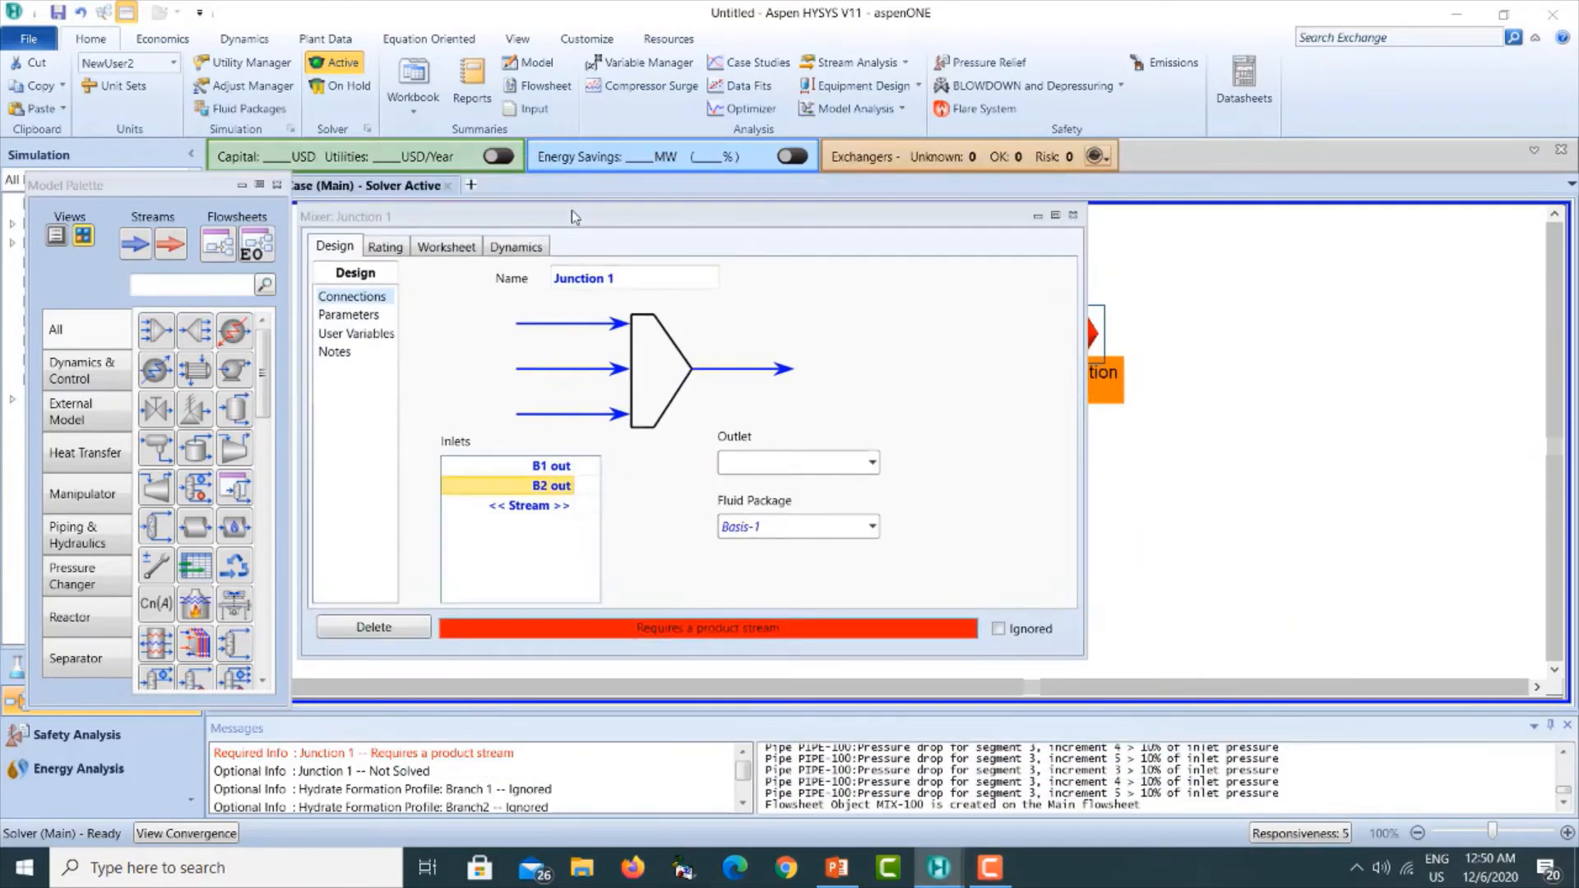
Create the outlet stream J1Out for Junction 1, check its automatic pressure assignment, and close the mixer.
left_click(741, 463)
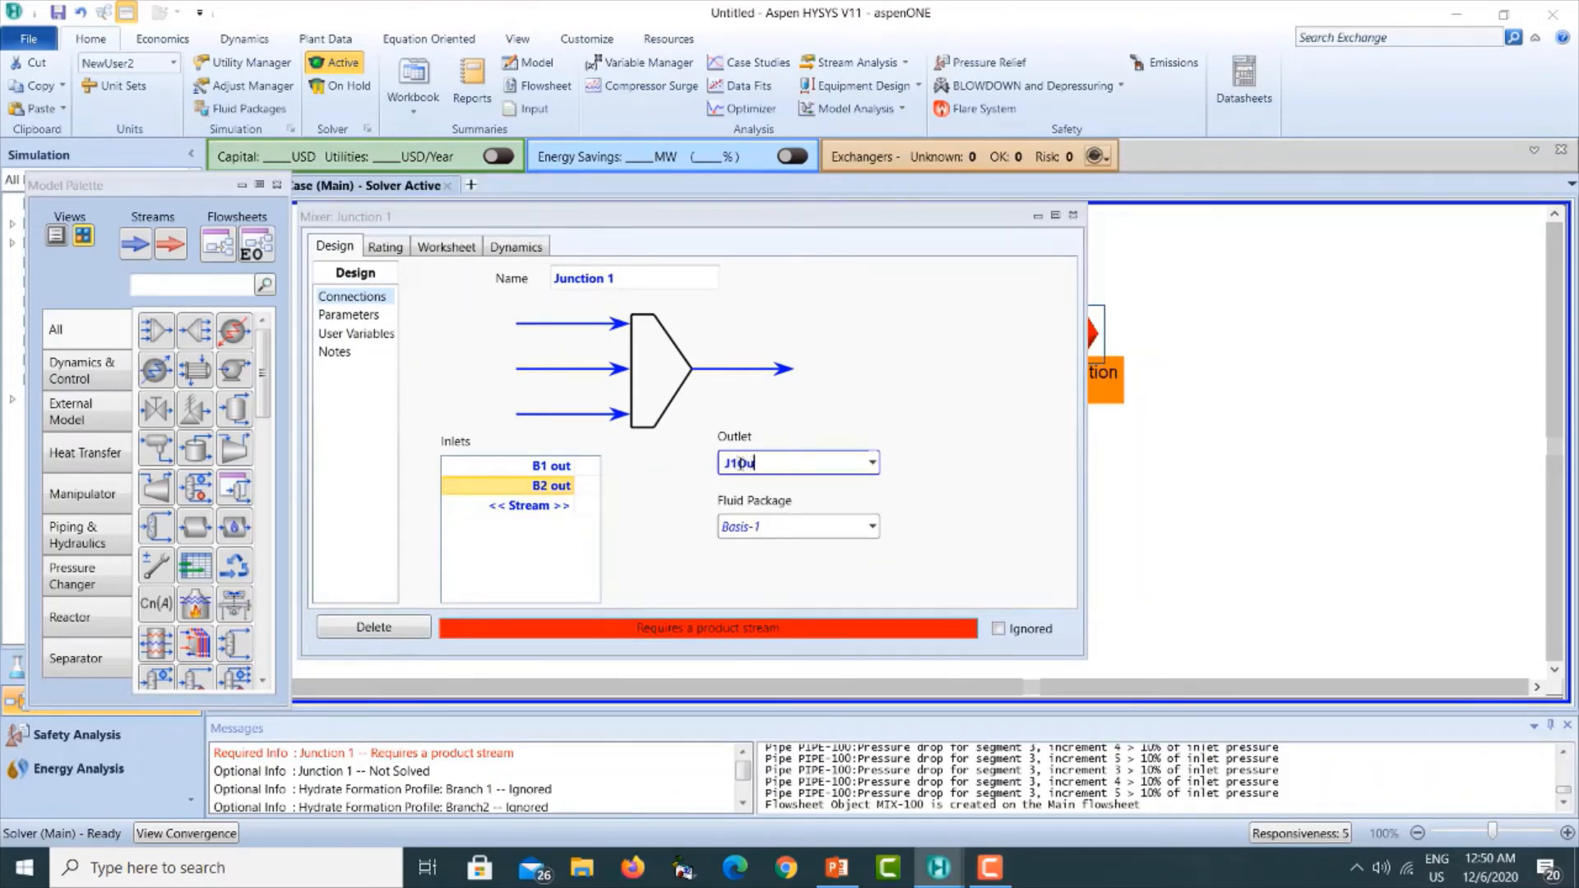
key("Return")
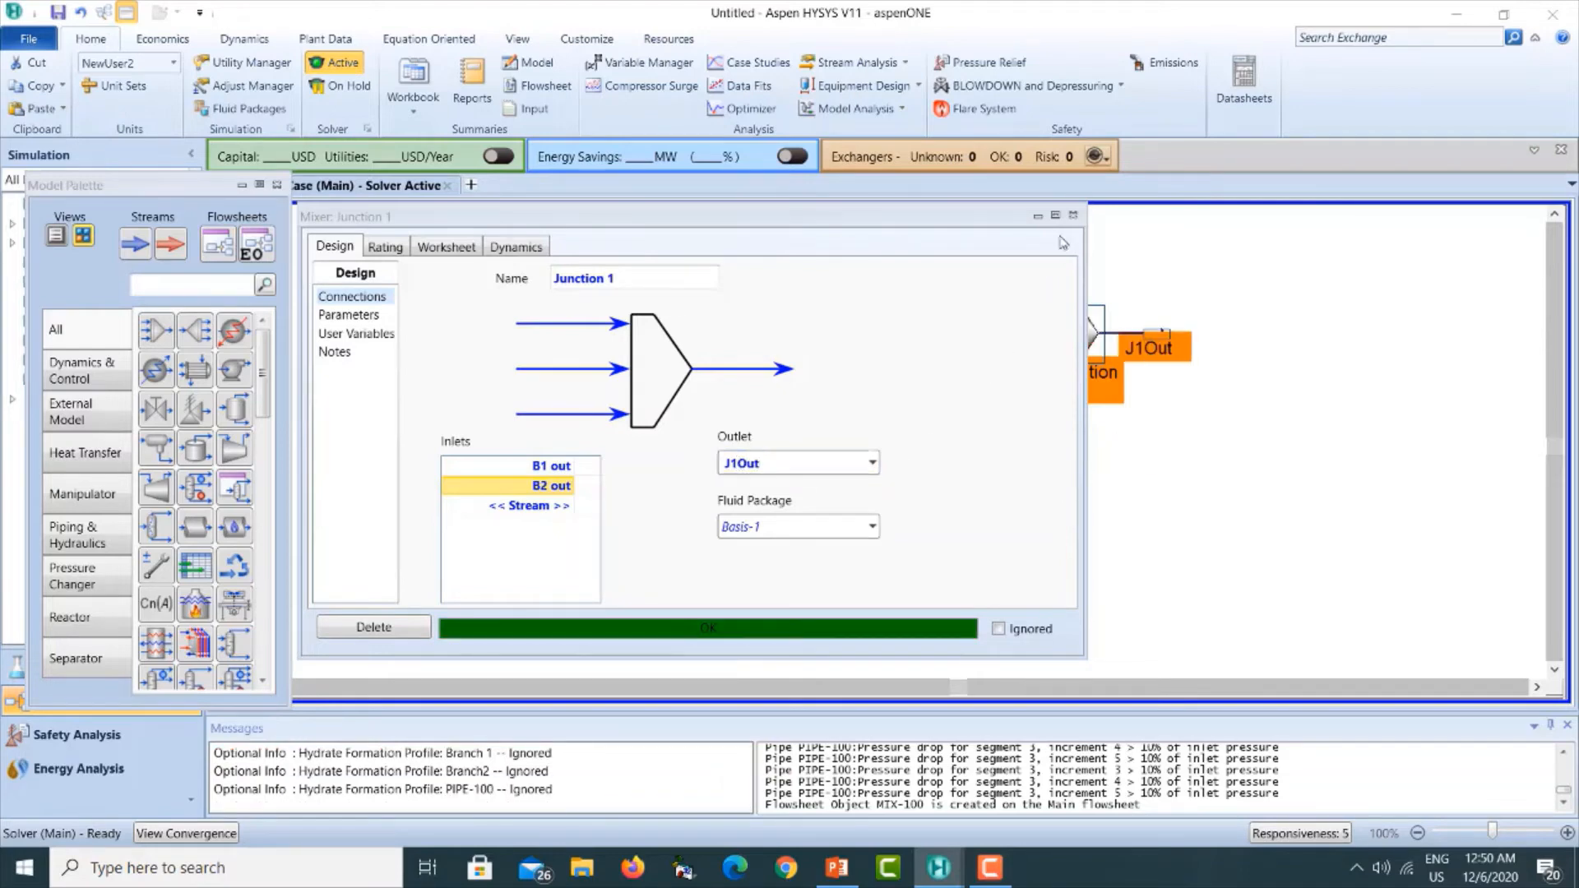
left_click(348, 316)
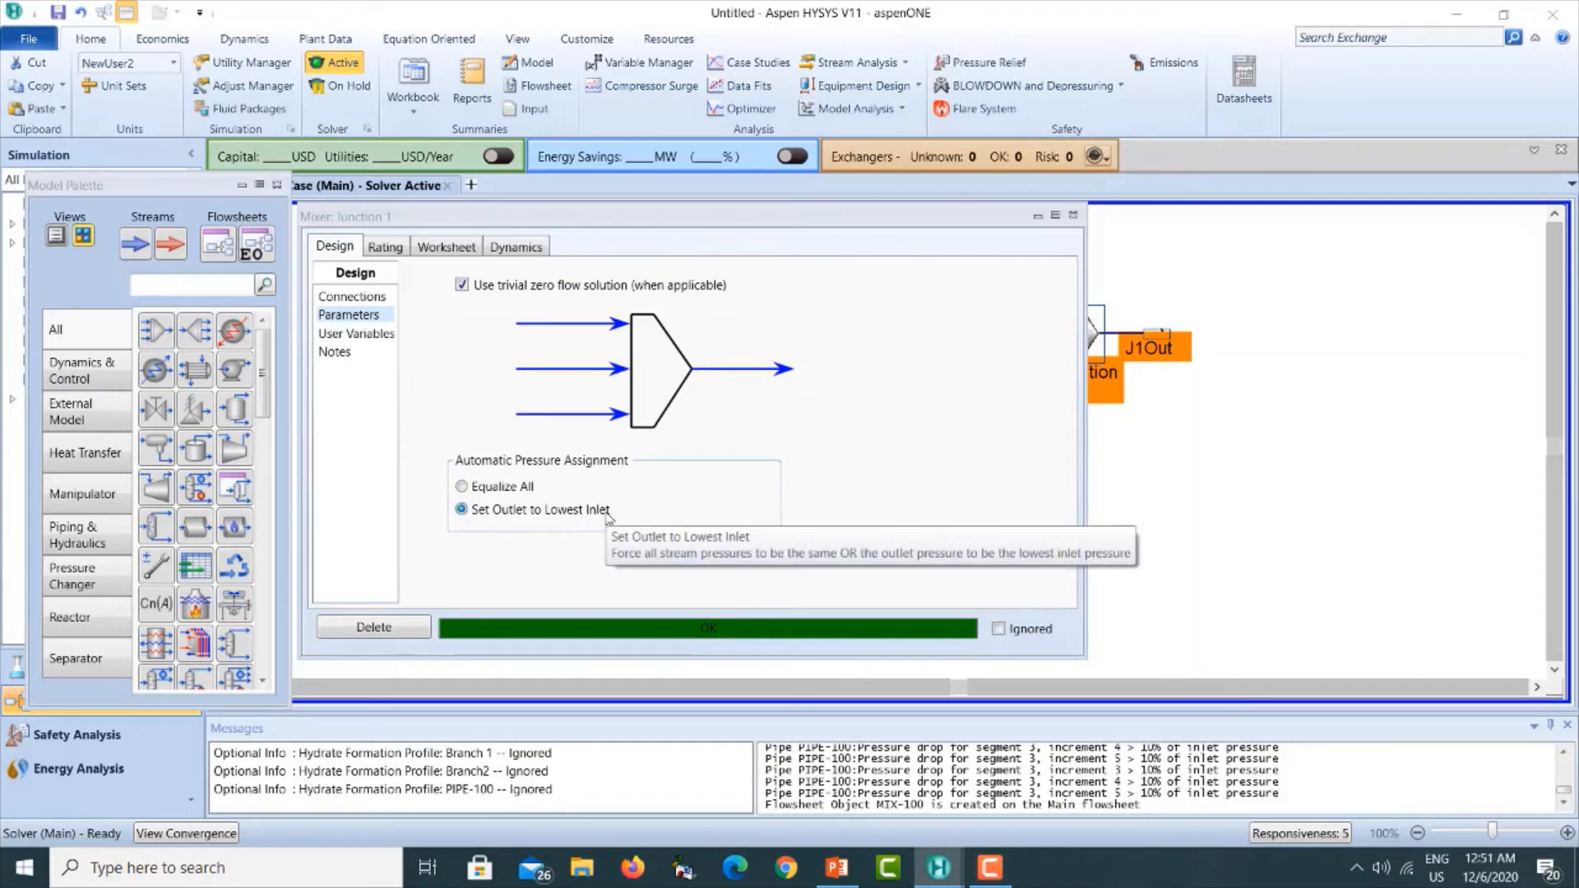
left_click(1074, 216)
Move J1Out farther from Junction 1 and shift GasWell4 slightly lower to make room on the flowsheet.
left_click_drag(1173, 348, 1228, 351)
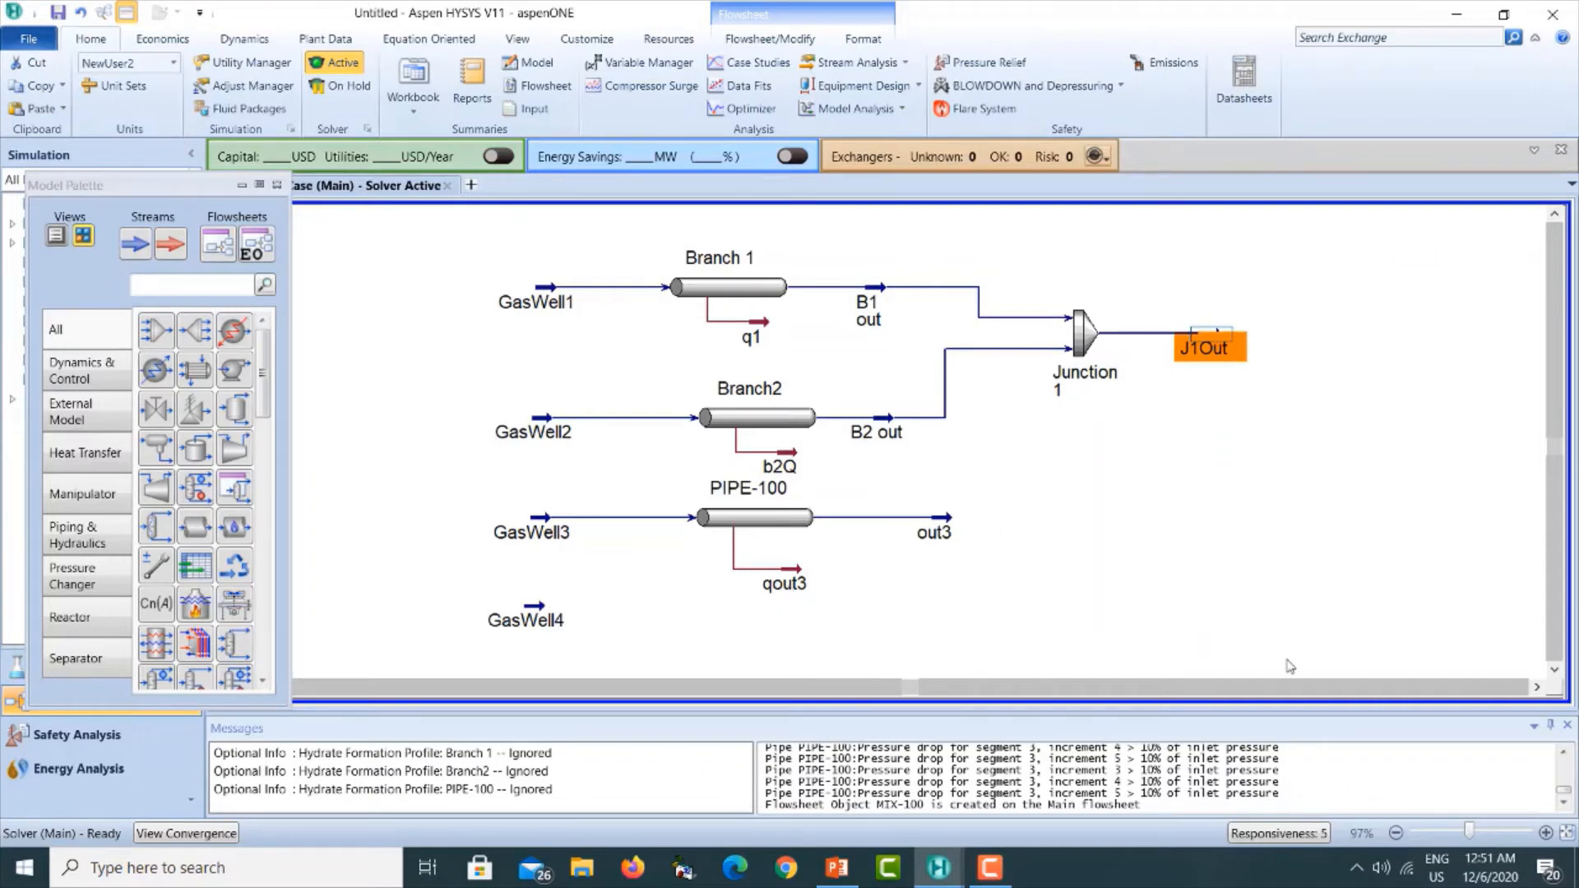
left_click(1396, 833)
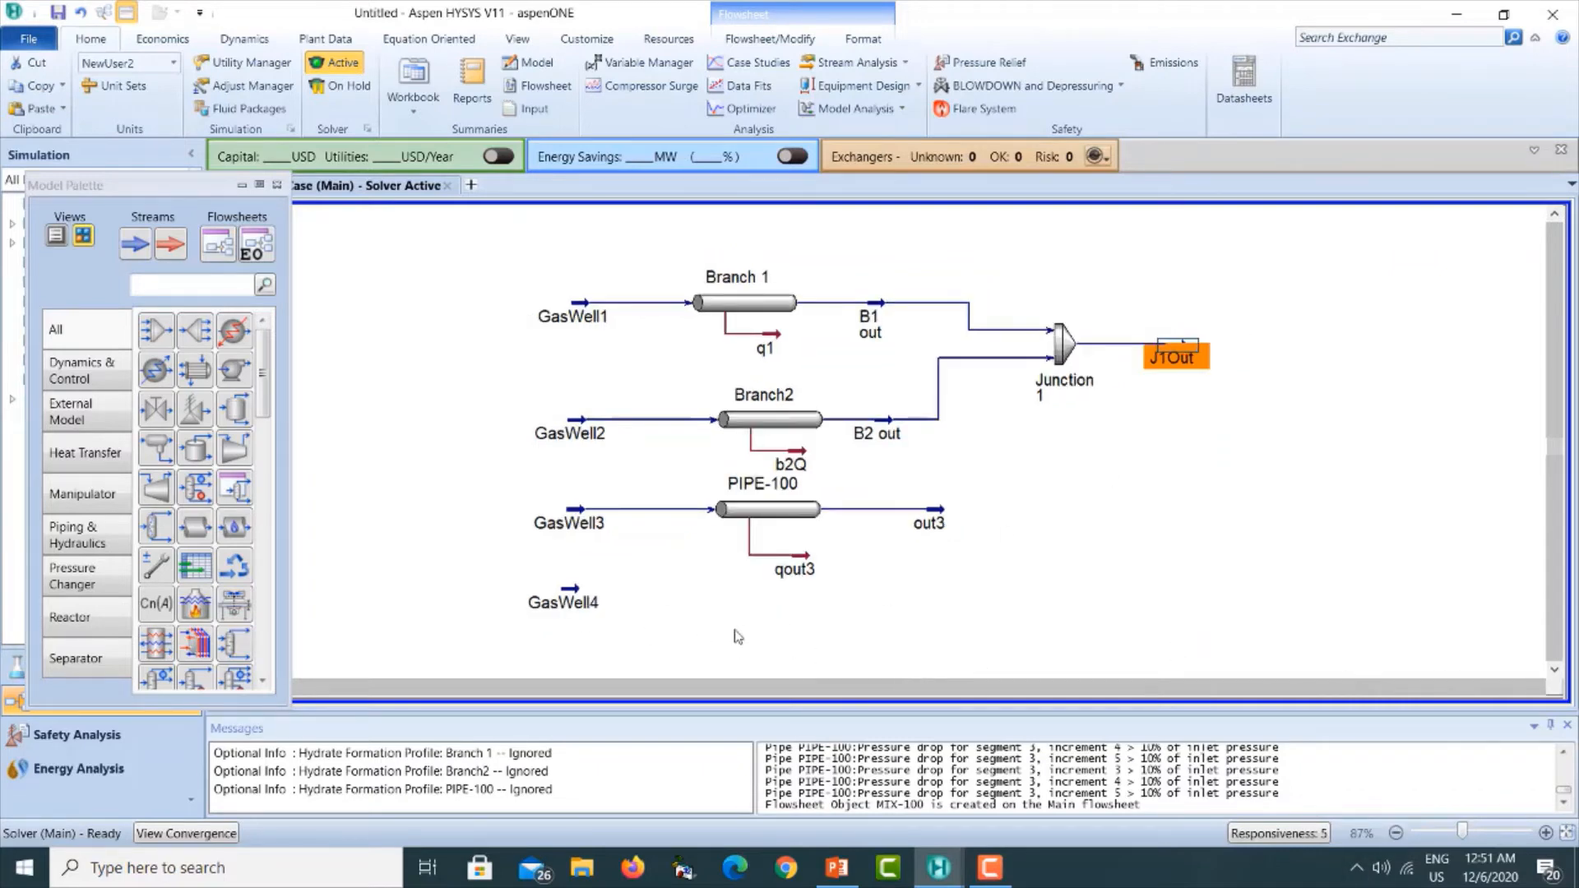
left_click_drag(570, 596, 576, 609)
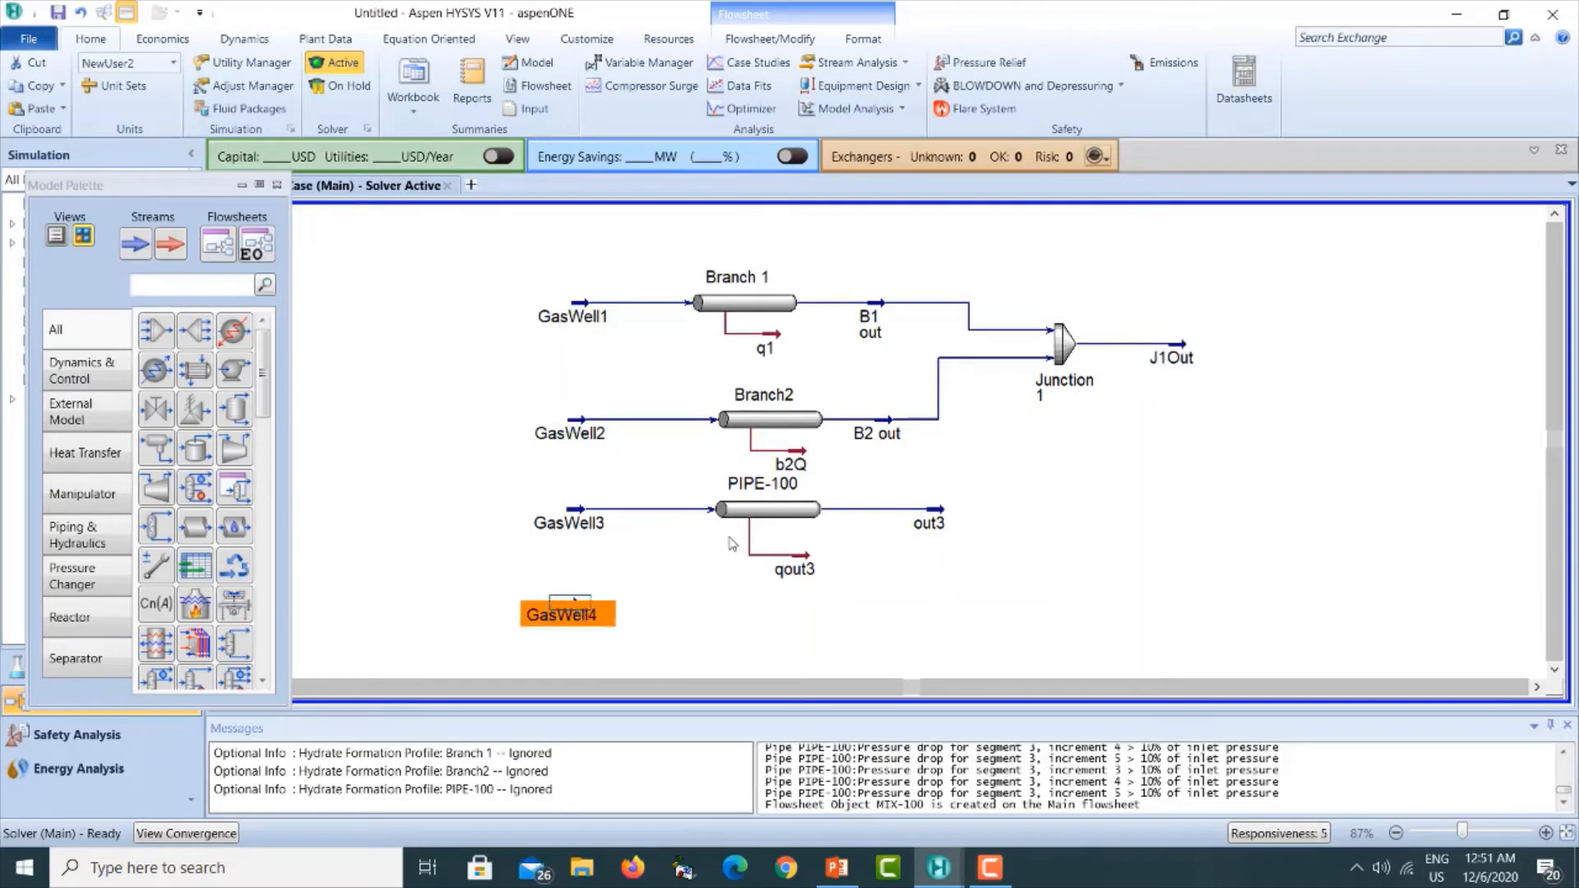
Rename the pipe segment fed by GasWell3 as Branch 3 and close its window.
left_click(770, 514)
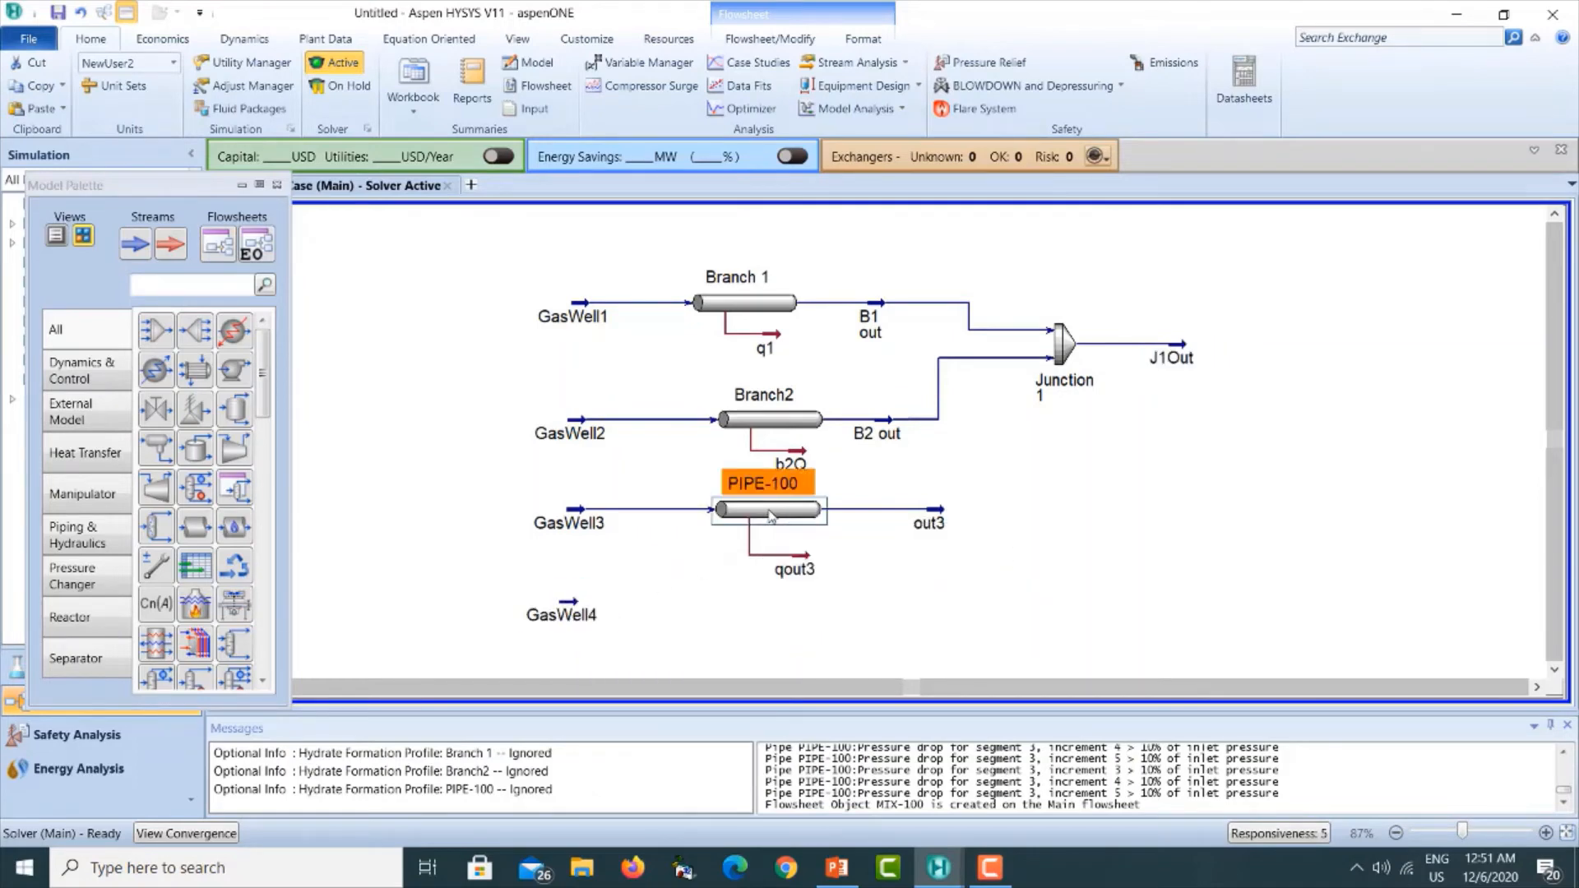
double_click(770, 510)
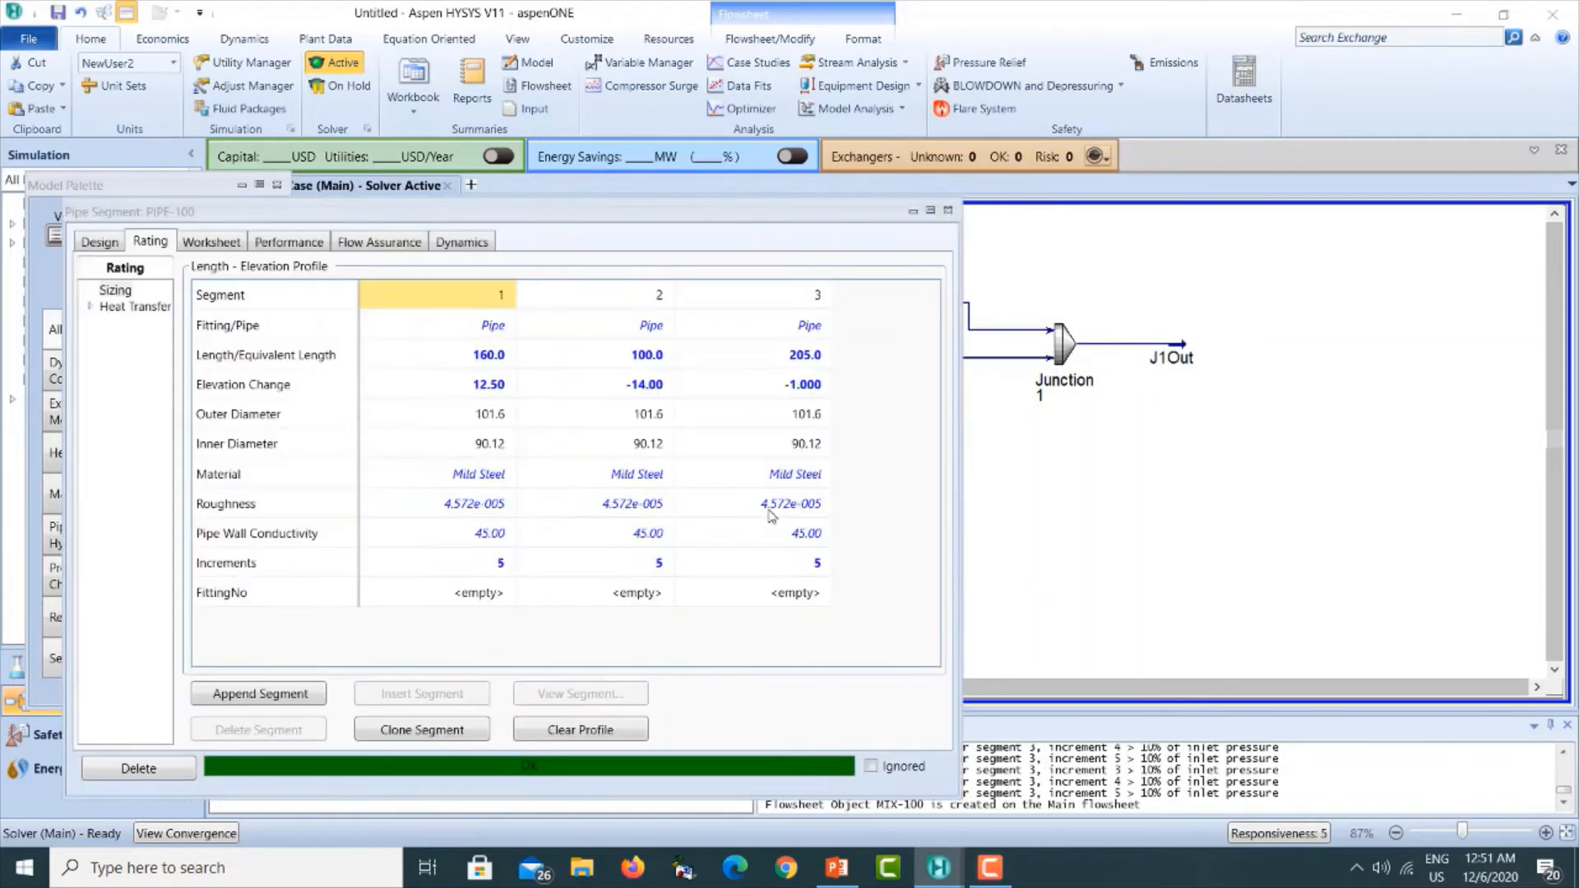
left_click(98, 241)
left_click_drag(465, 218, 652, 377)
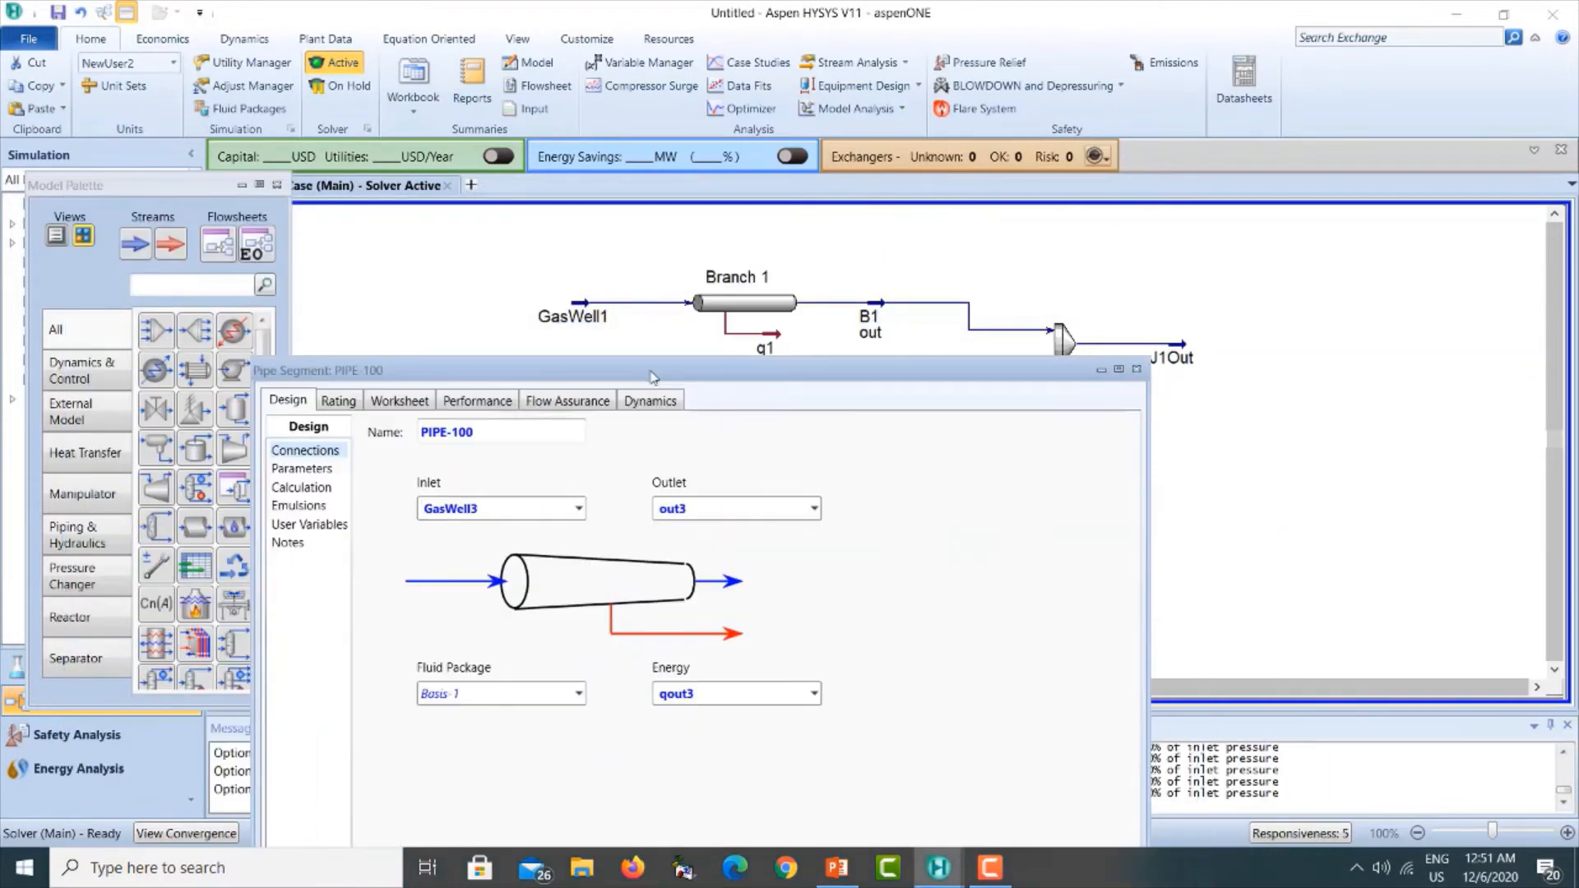
left_click(502, 439)
type("Branch")
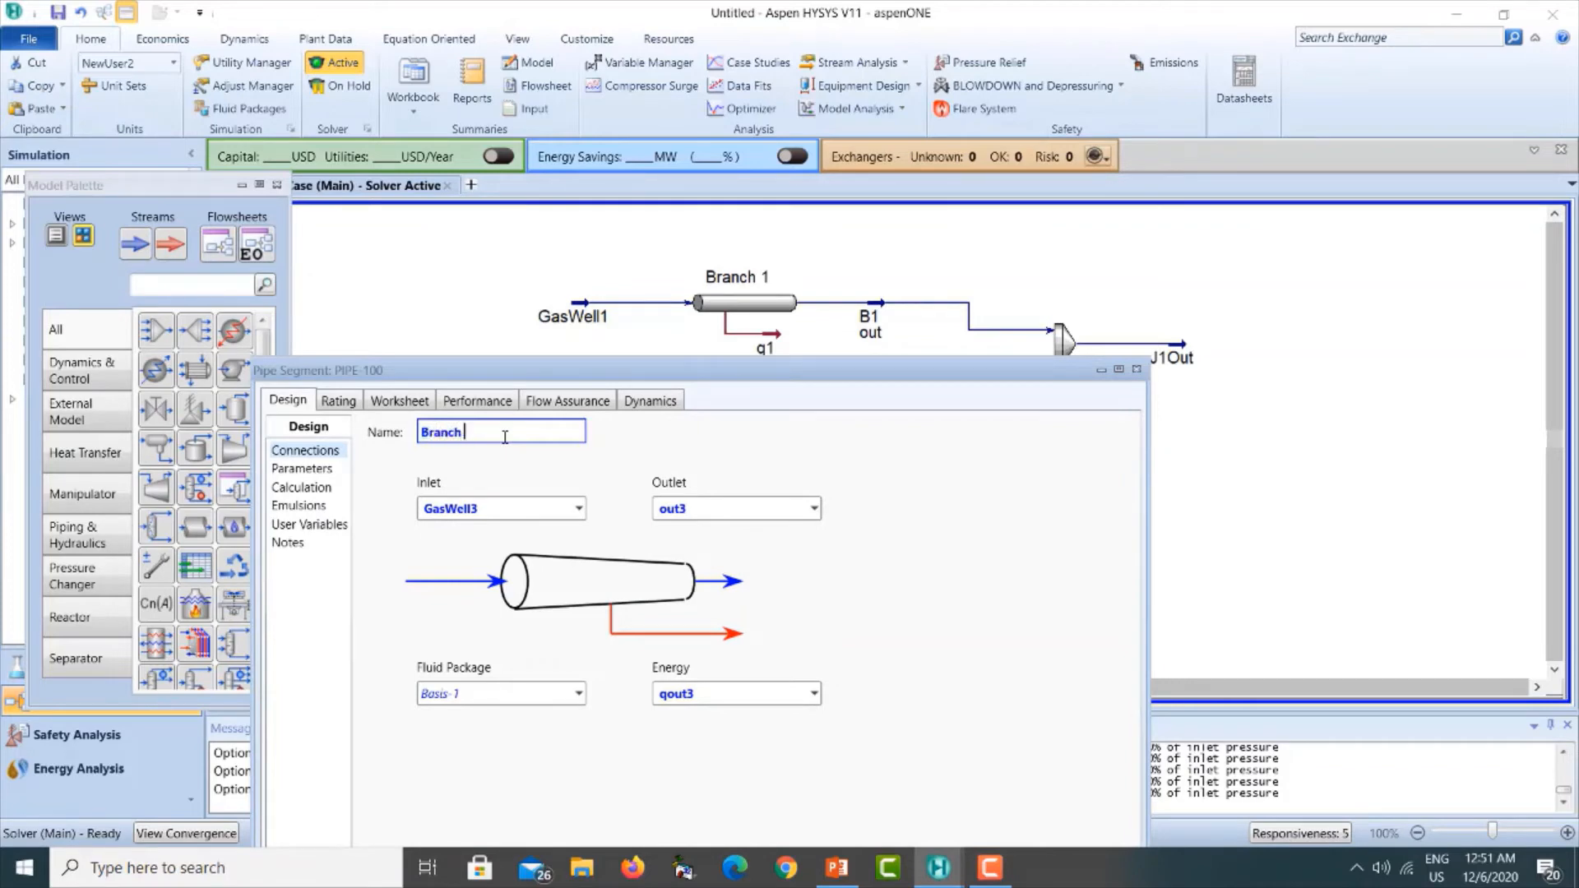
type(" 3")
key("Return")
left_click(1136, 369)
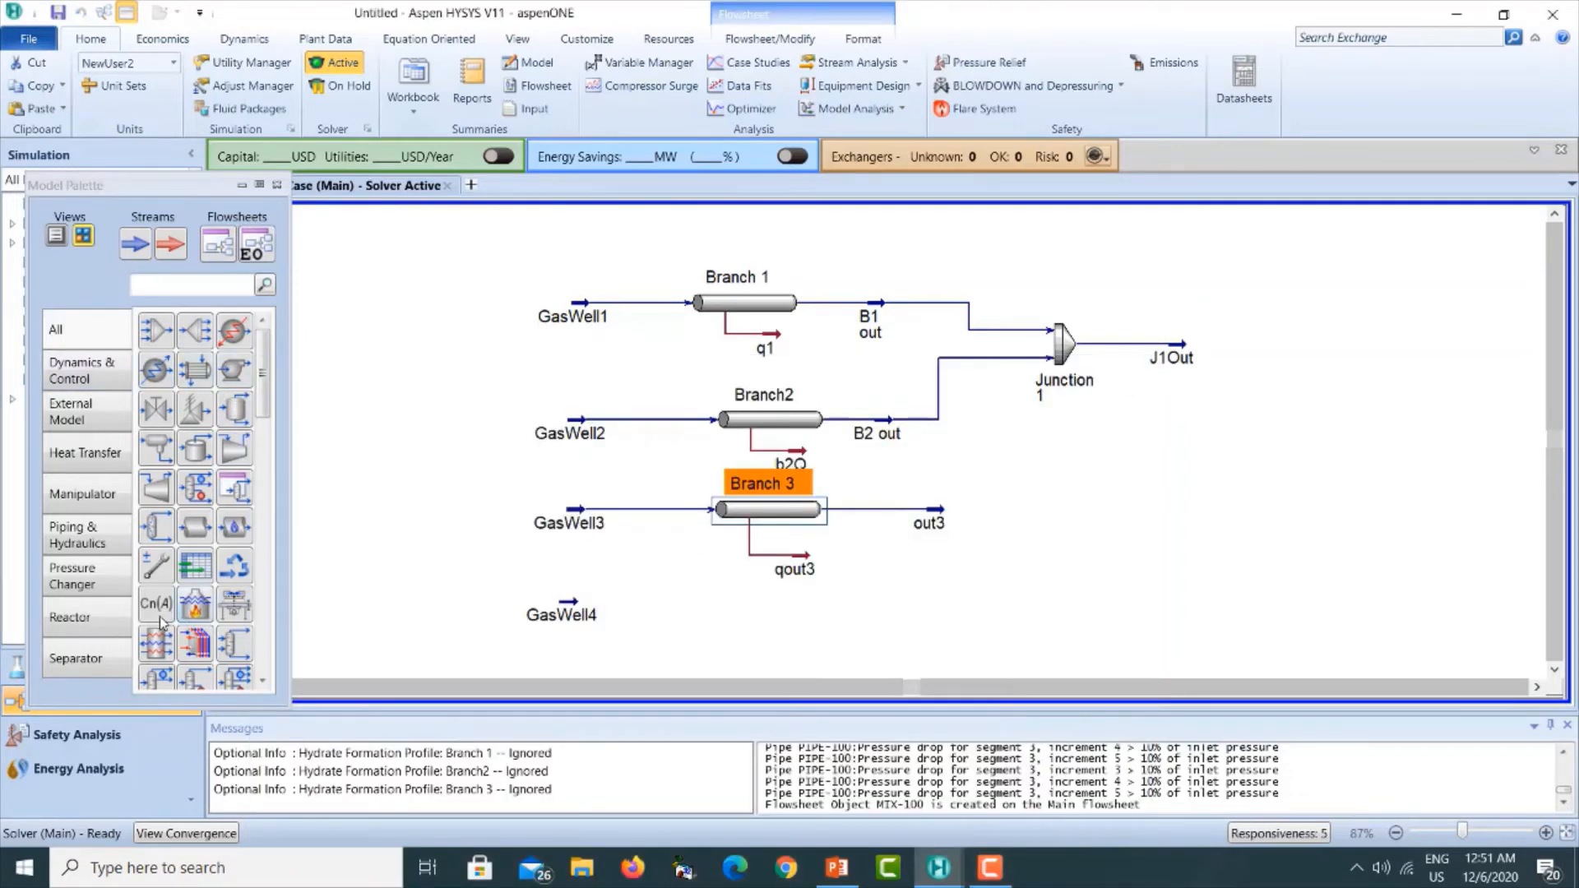
Add a new pipe segment beside GasWell4 and open its connection settings.
left_click(82, 535)
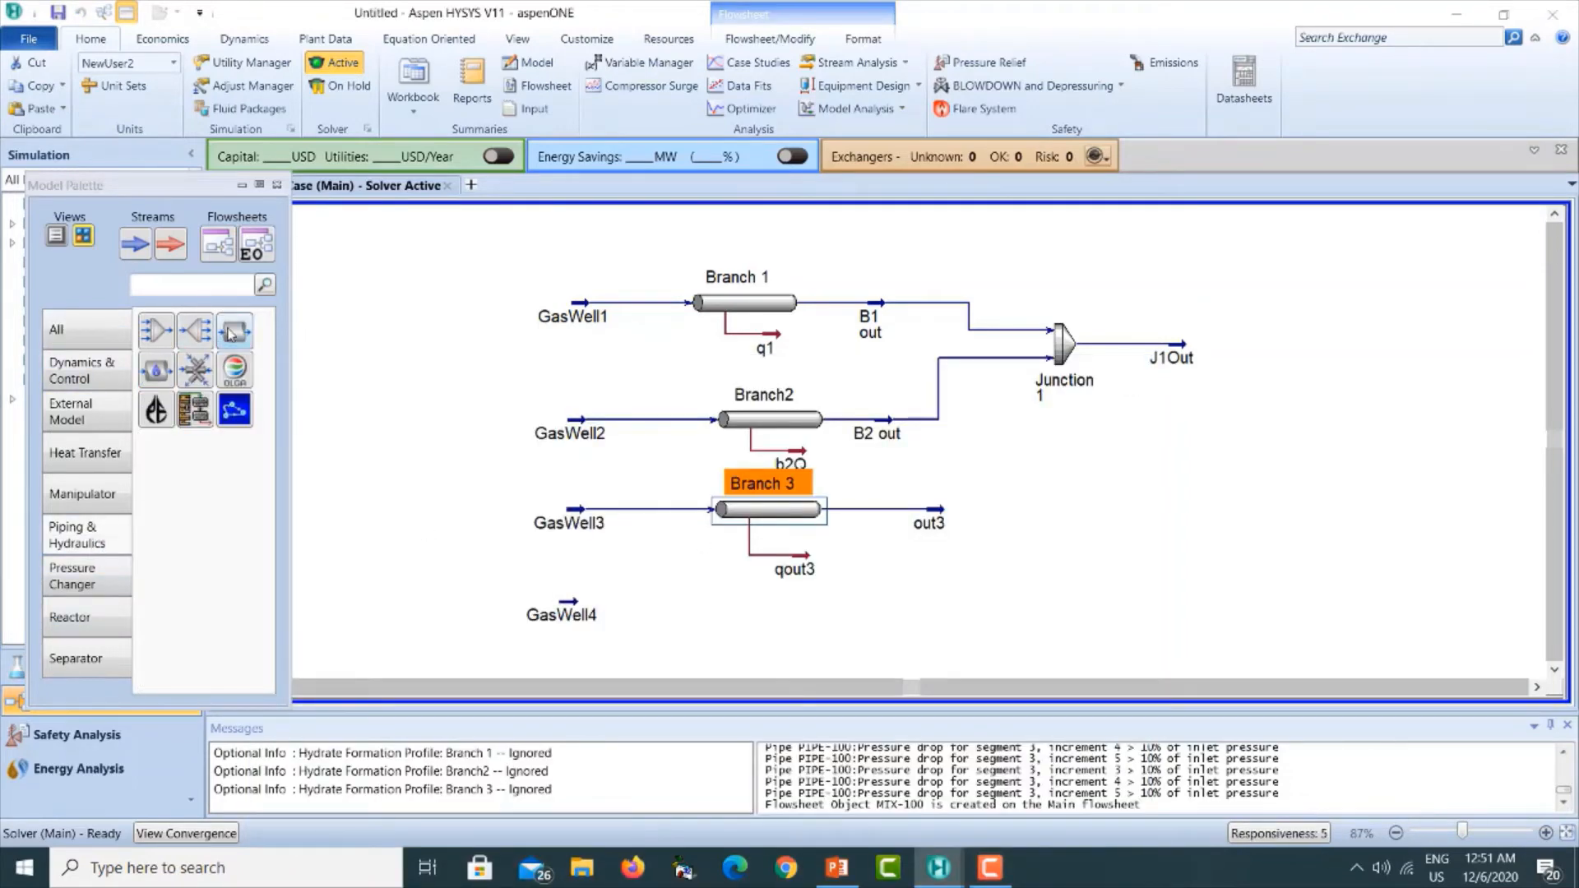
left_click_drag(232, 333, 723, 631)
double_click(756, 619)
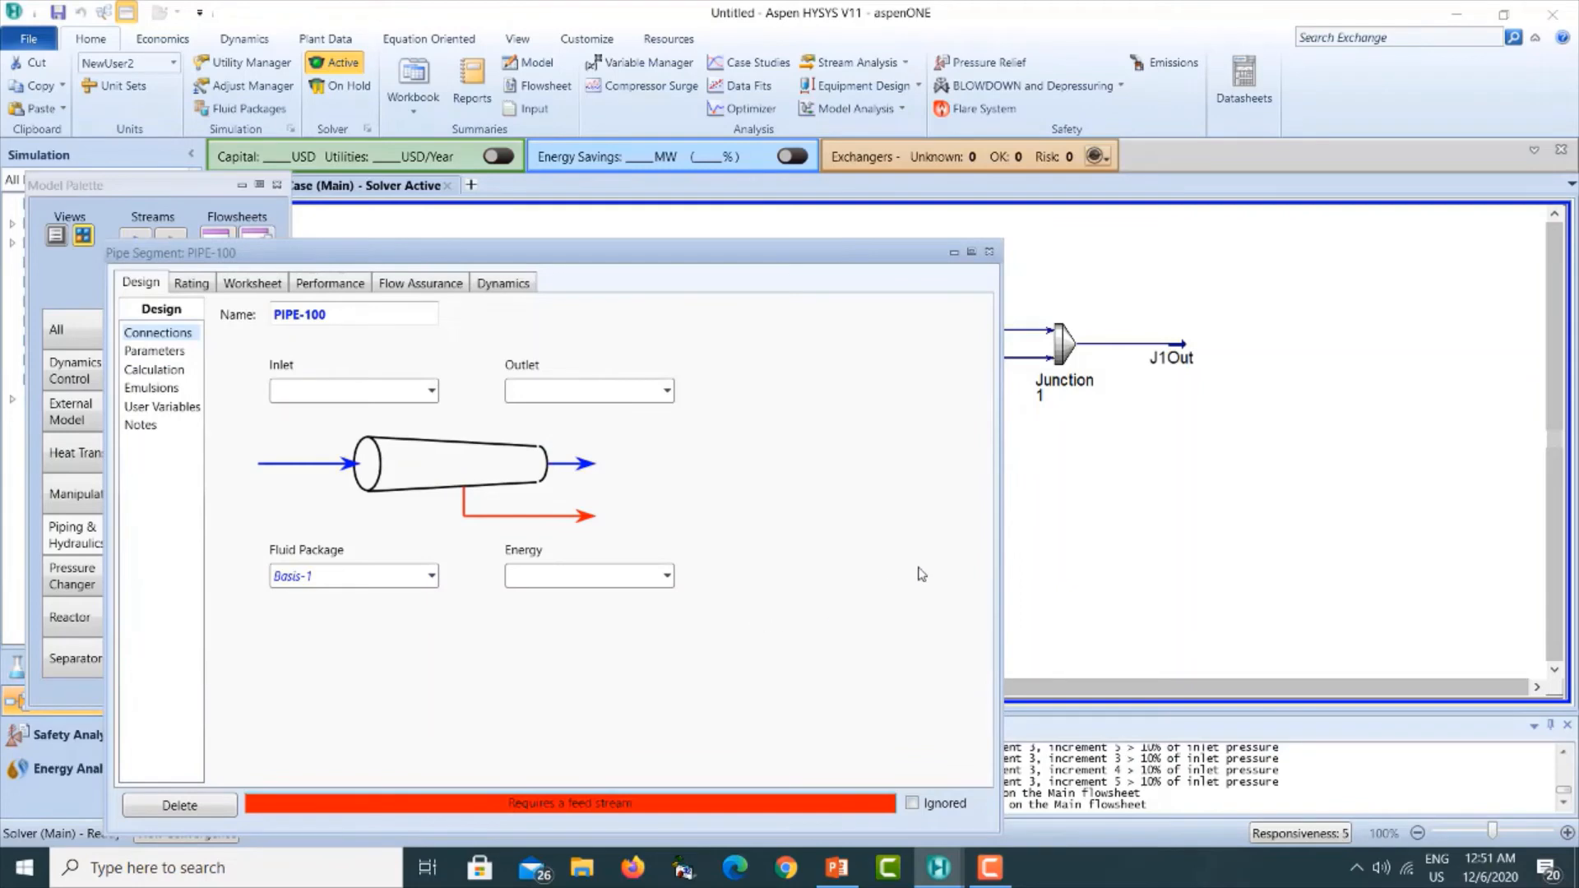
Close the new pipe segment's window and move the pipe on the flowsheet to just downstream of the J1Out stream.
left_click(990, 251)
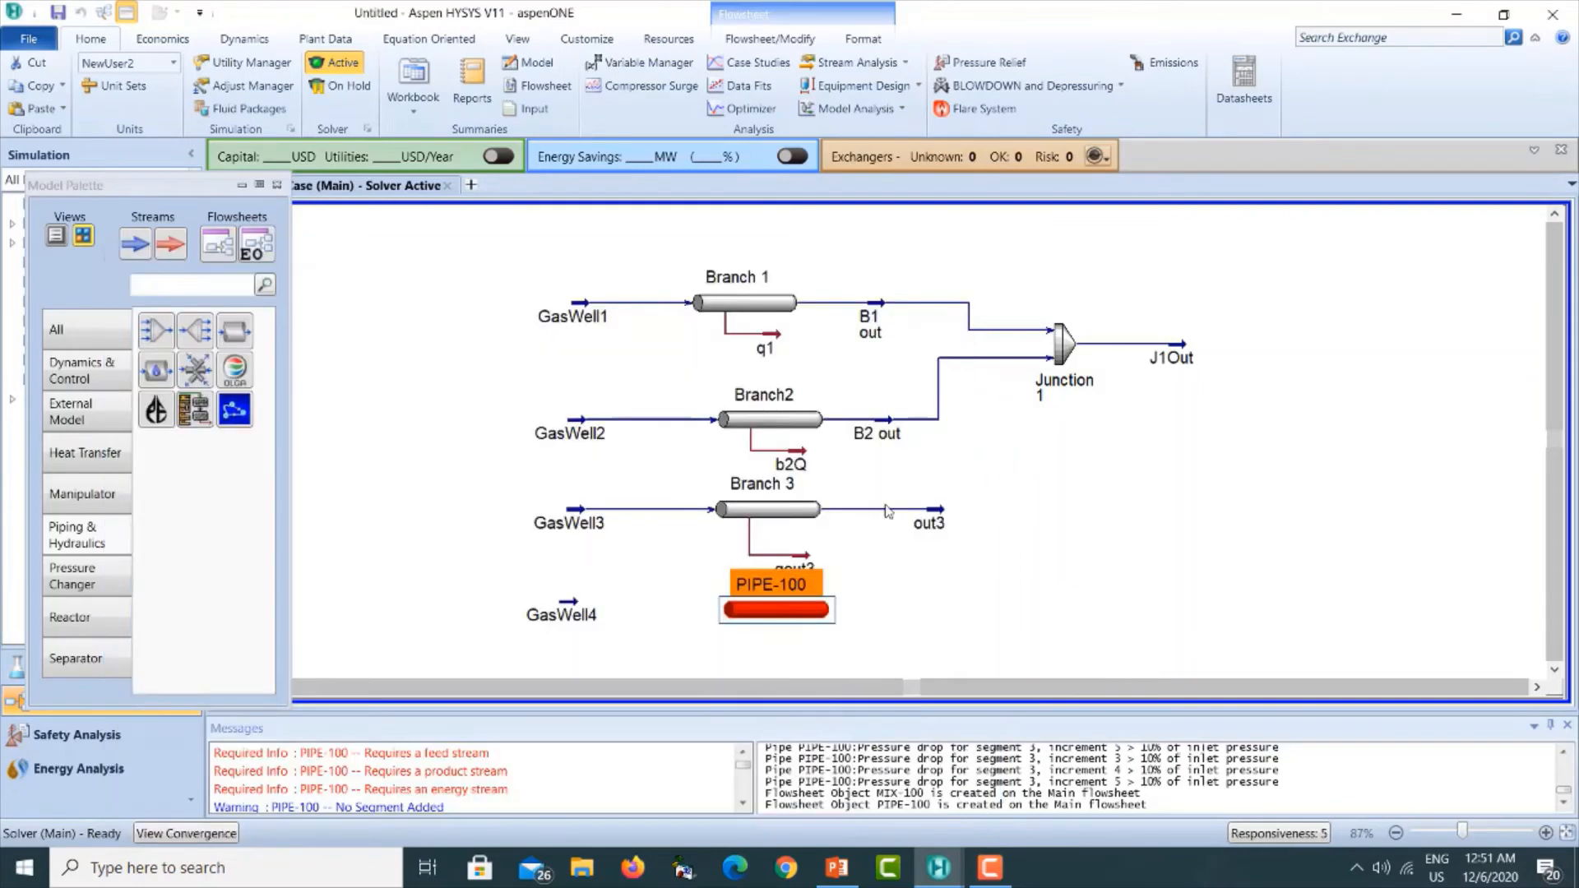
left_click_drag(782, 622, 1358, 350)
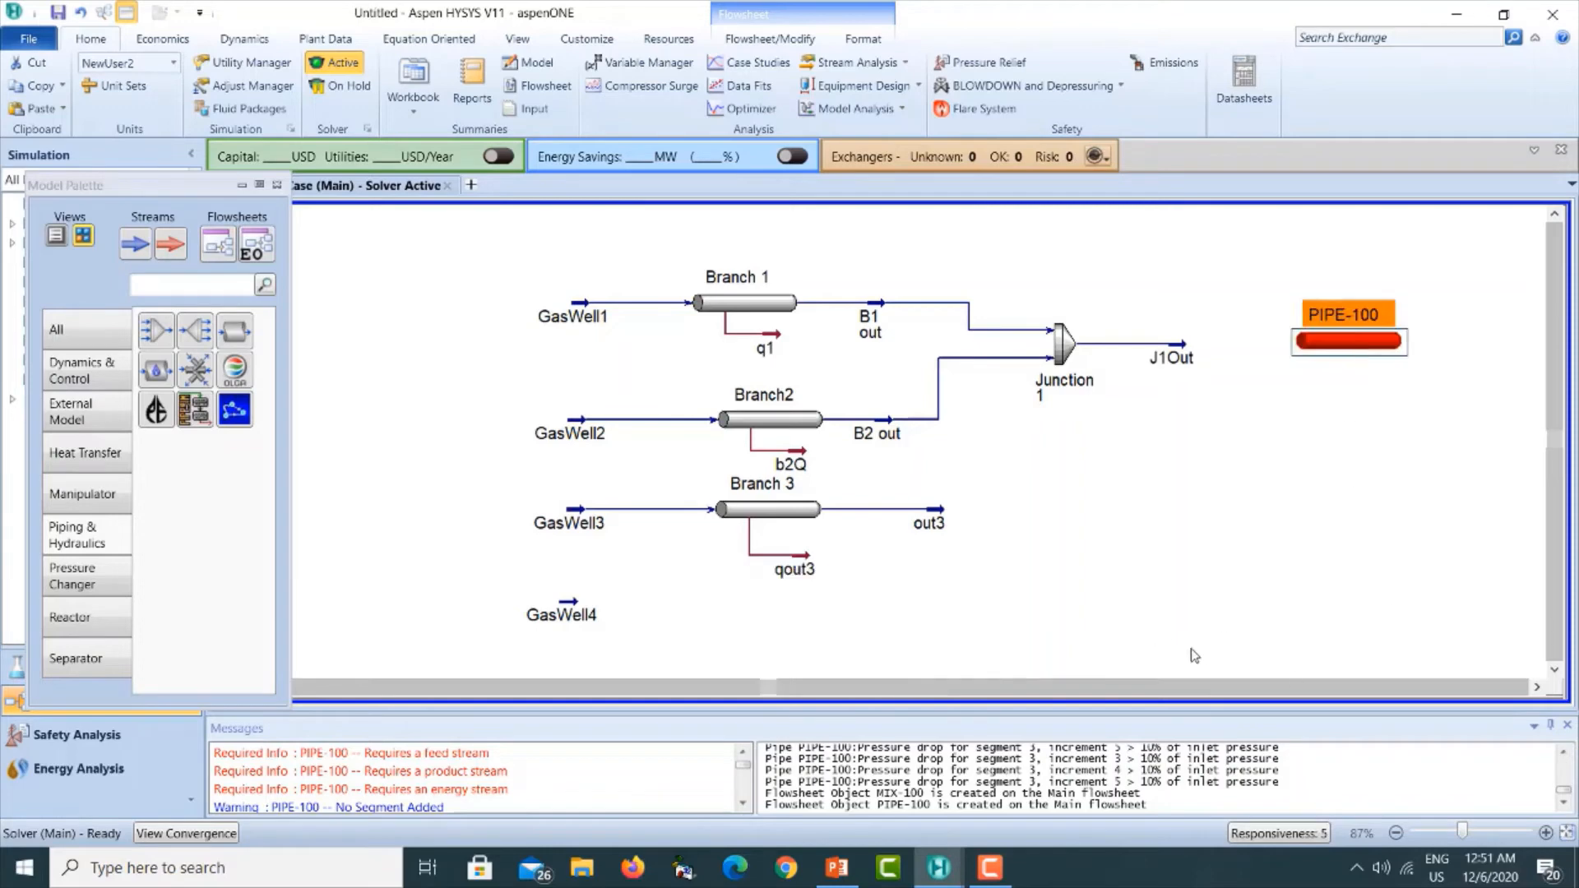
left_click(1536, 688)
left_click(1537, 687)
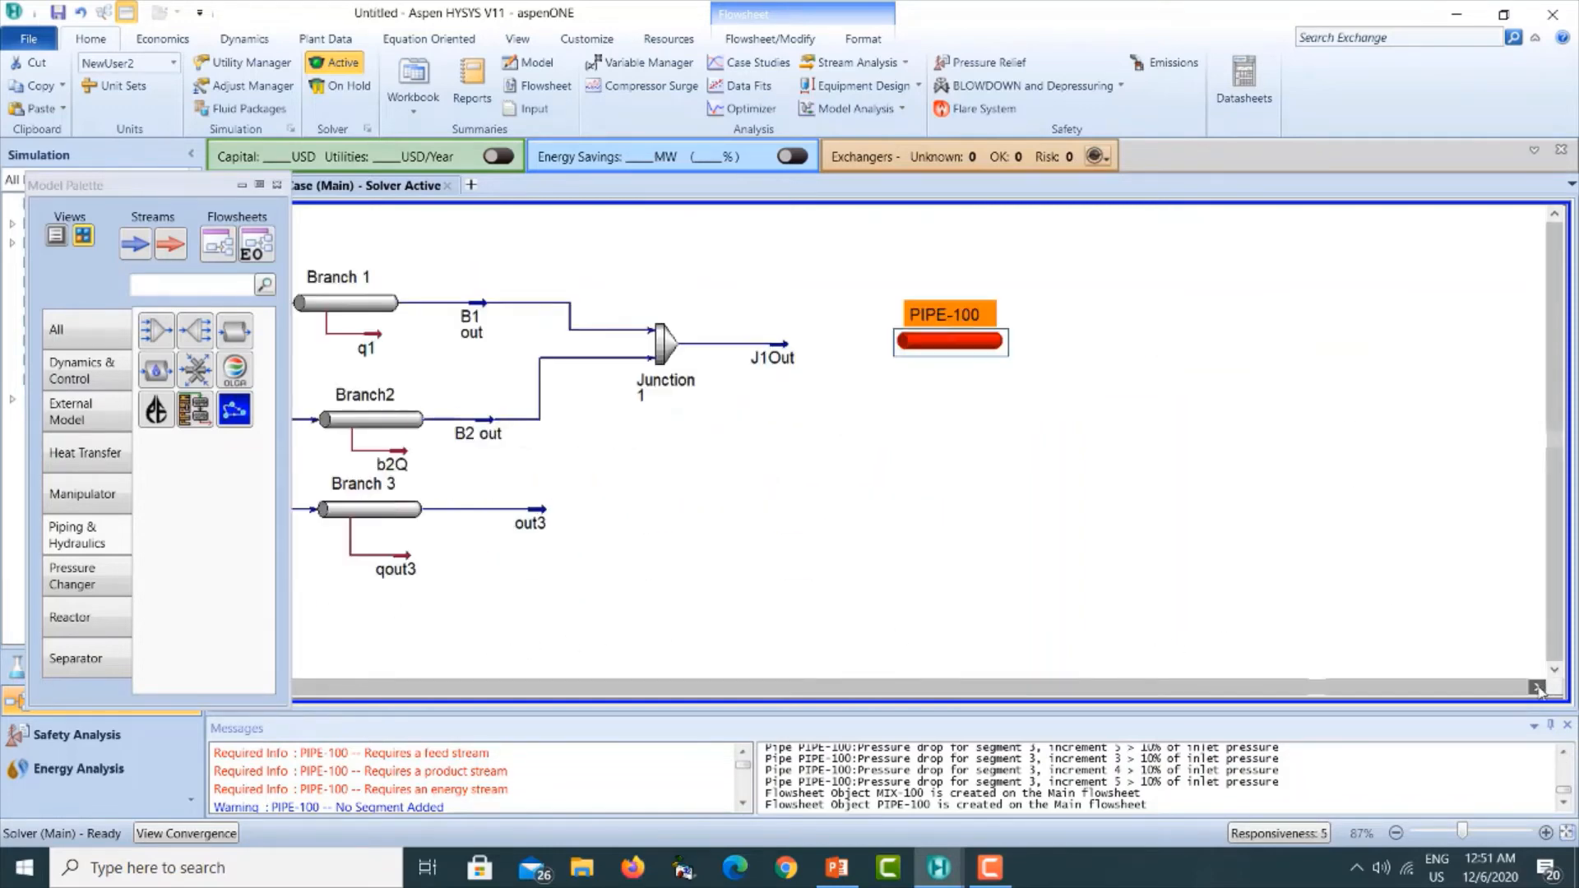
Connect the new pipe segment with J1Out as inlet, B4out as outlet and B4 out as its energy stream.
double_click(952, 355)
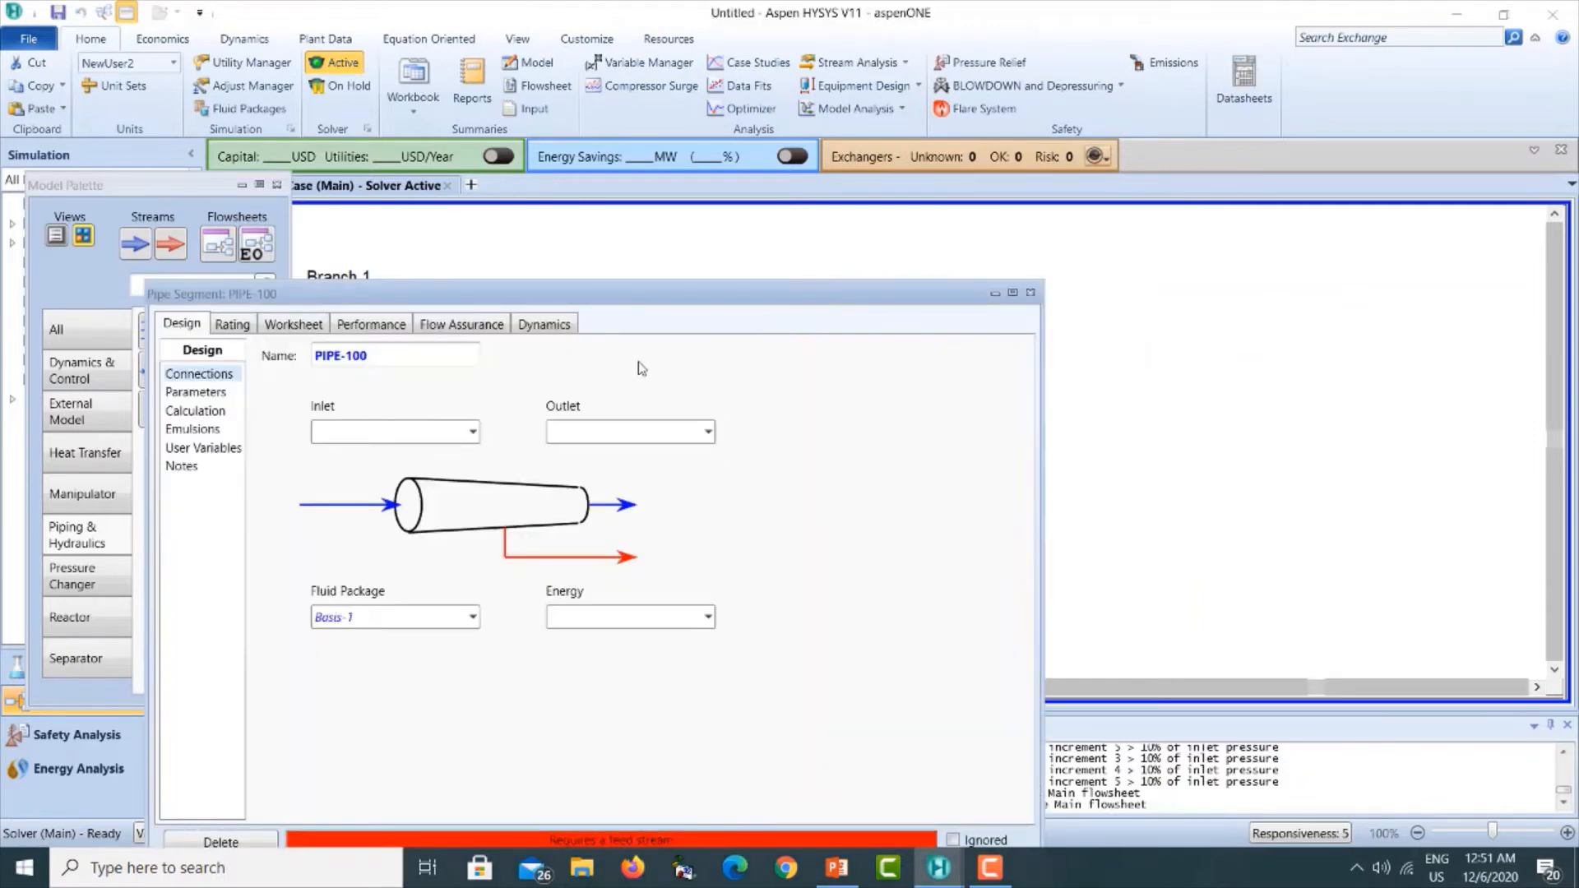
left_click_drag(679, 303, 1215, 187)
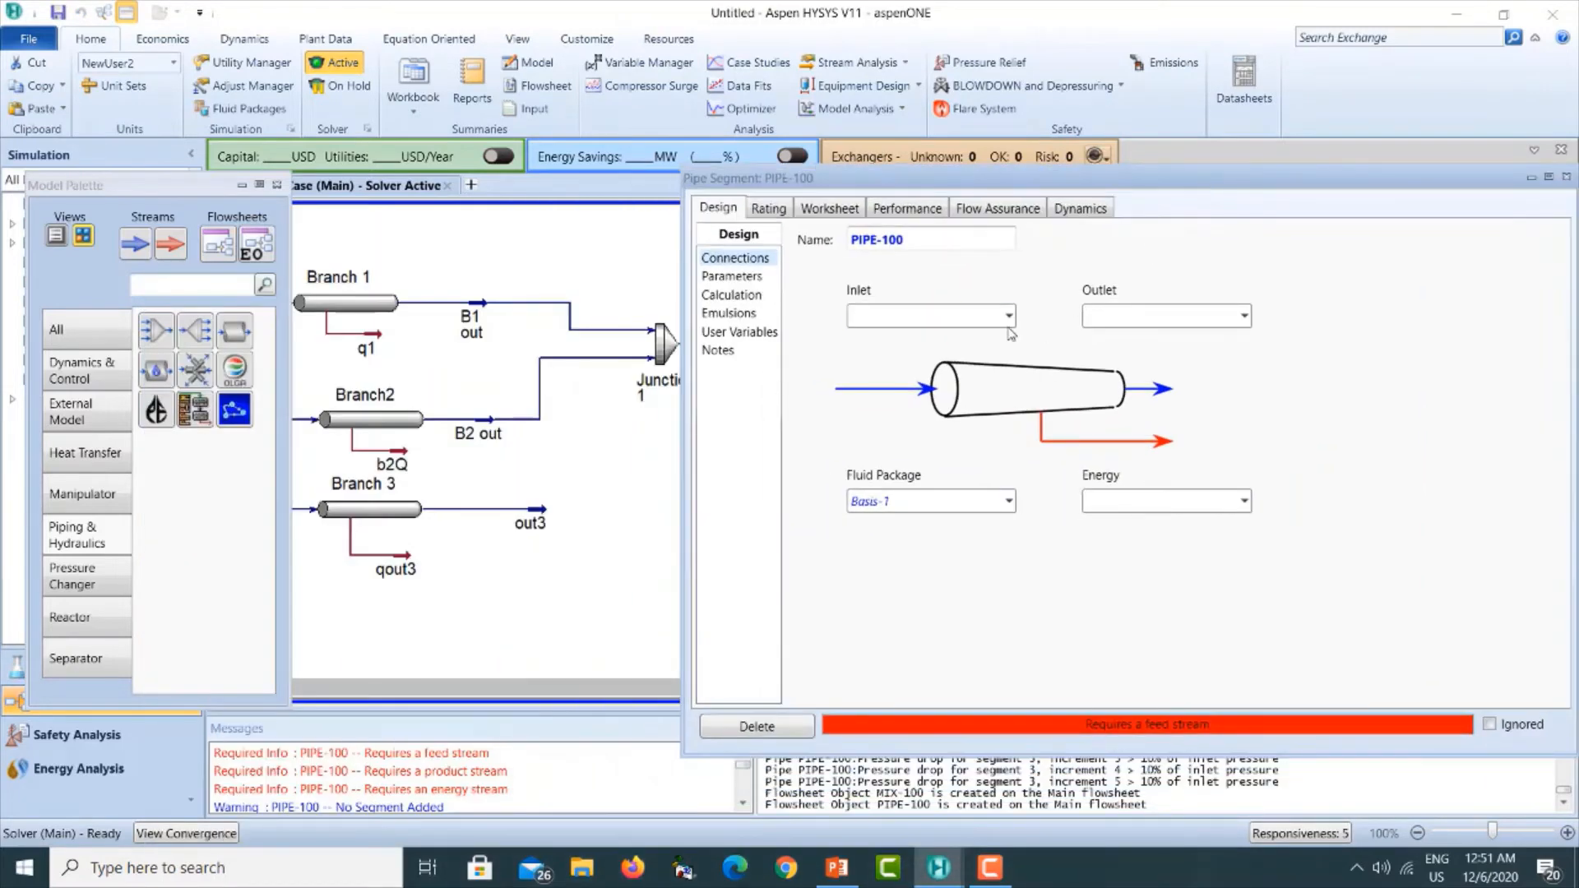
left_click(1009, 317)
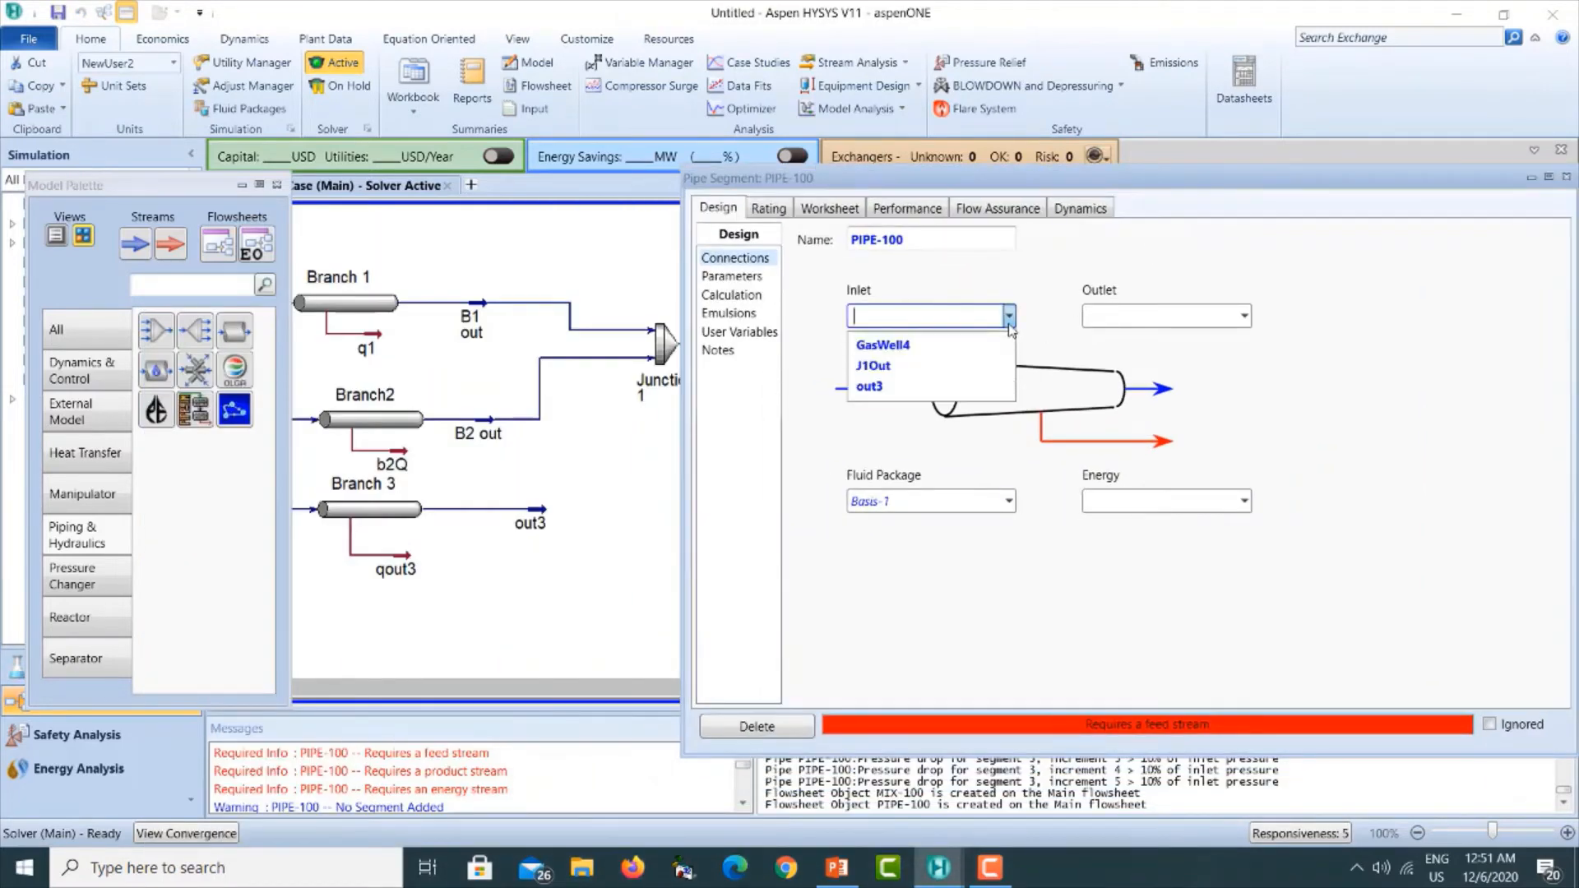
left_click(899, 366)
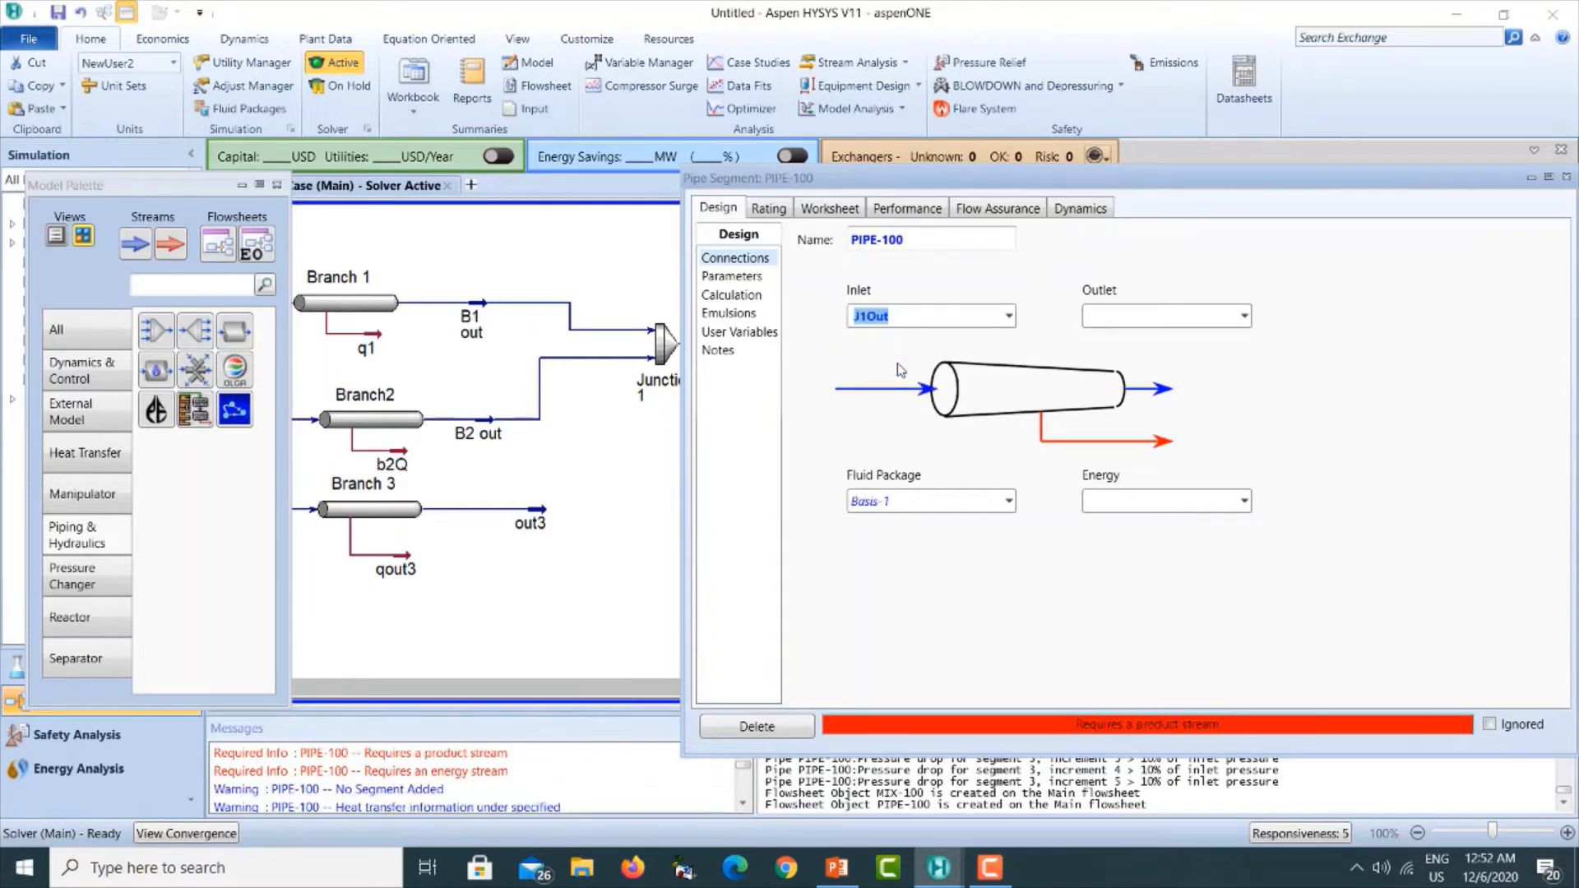
left_click(1176, 313)
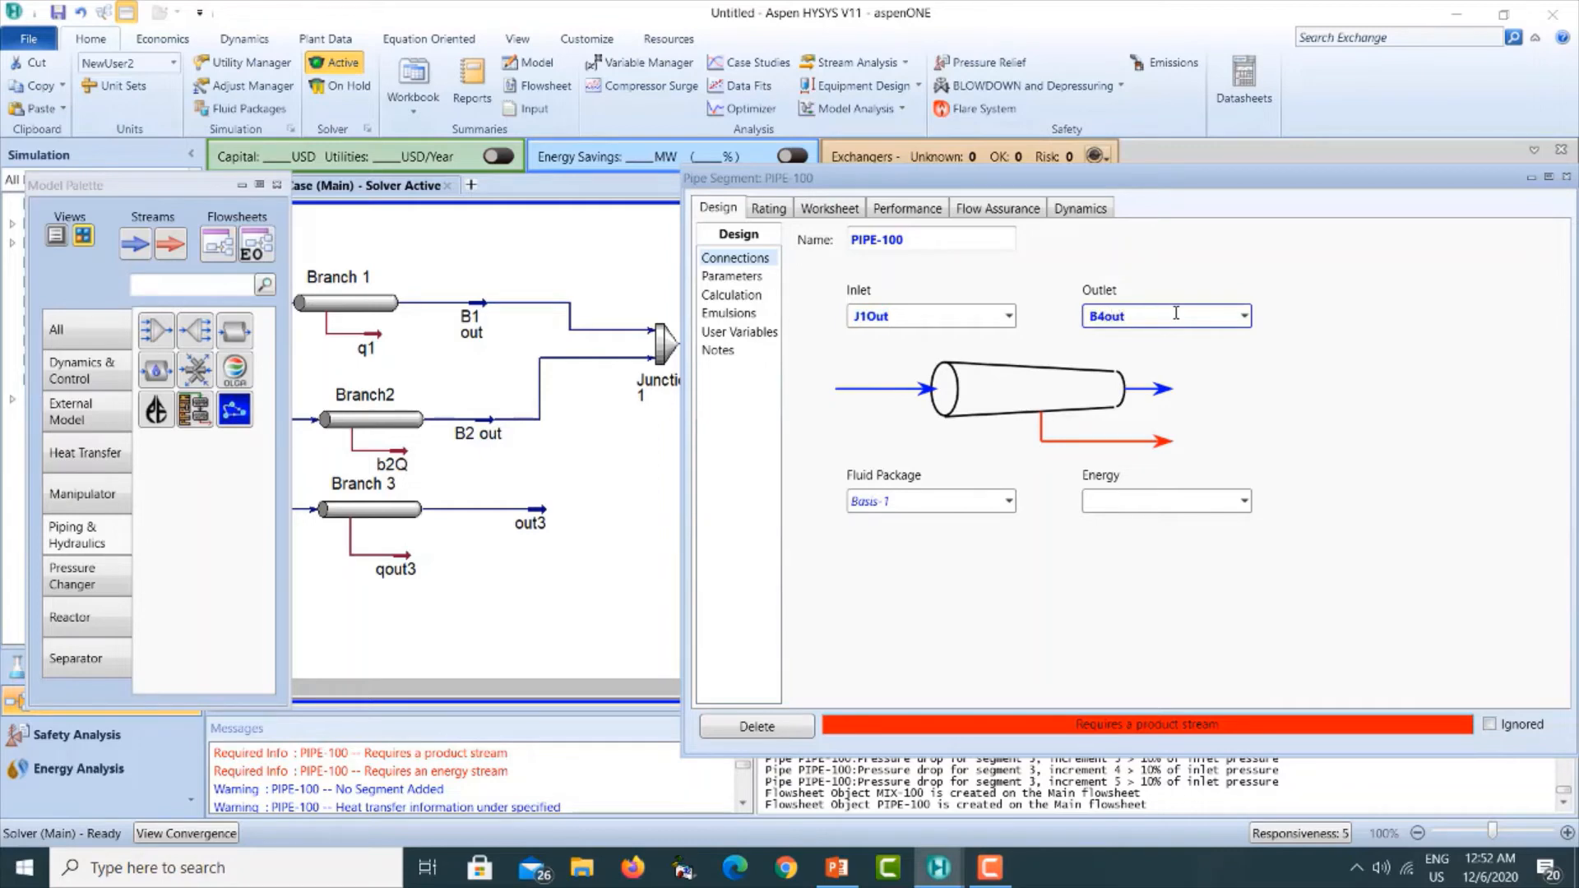
key("Return")
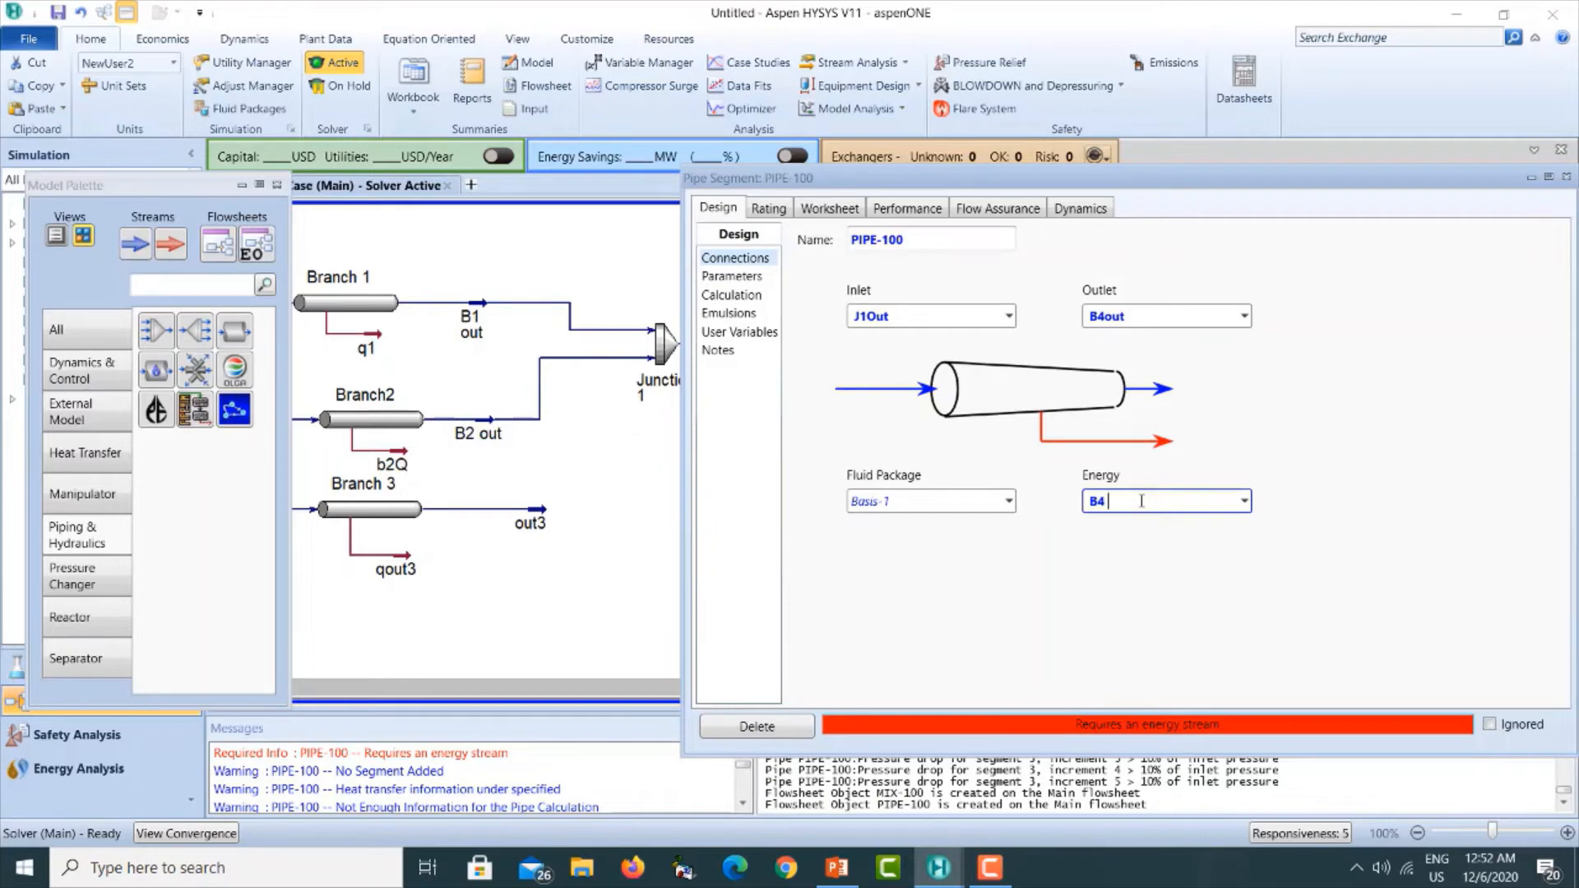
left_click(1142, 501)
type("B4 out")
key("Return")
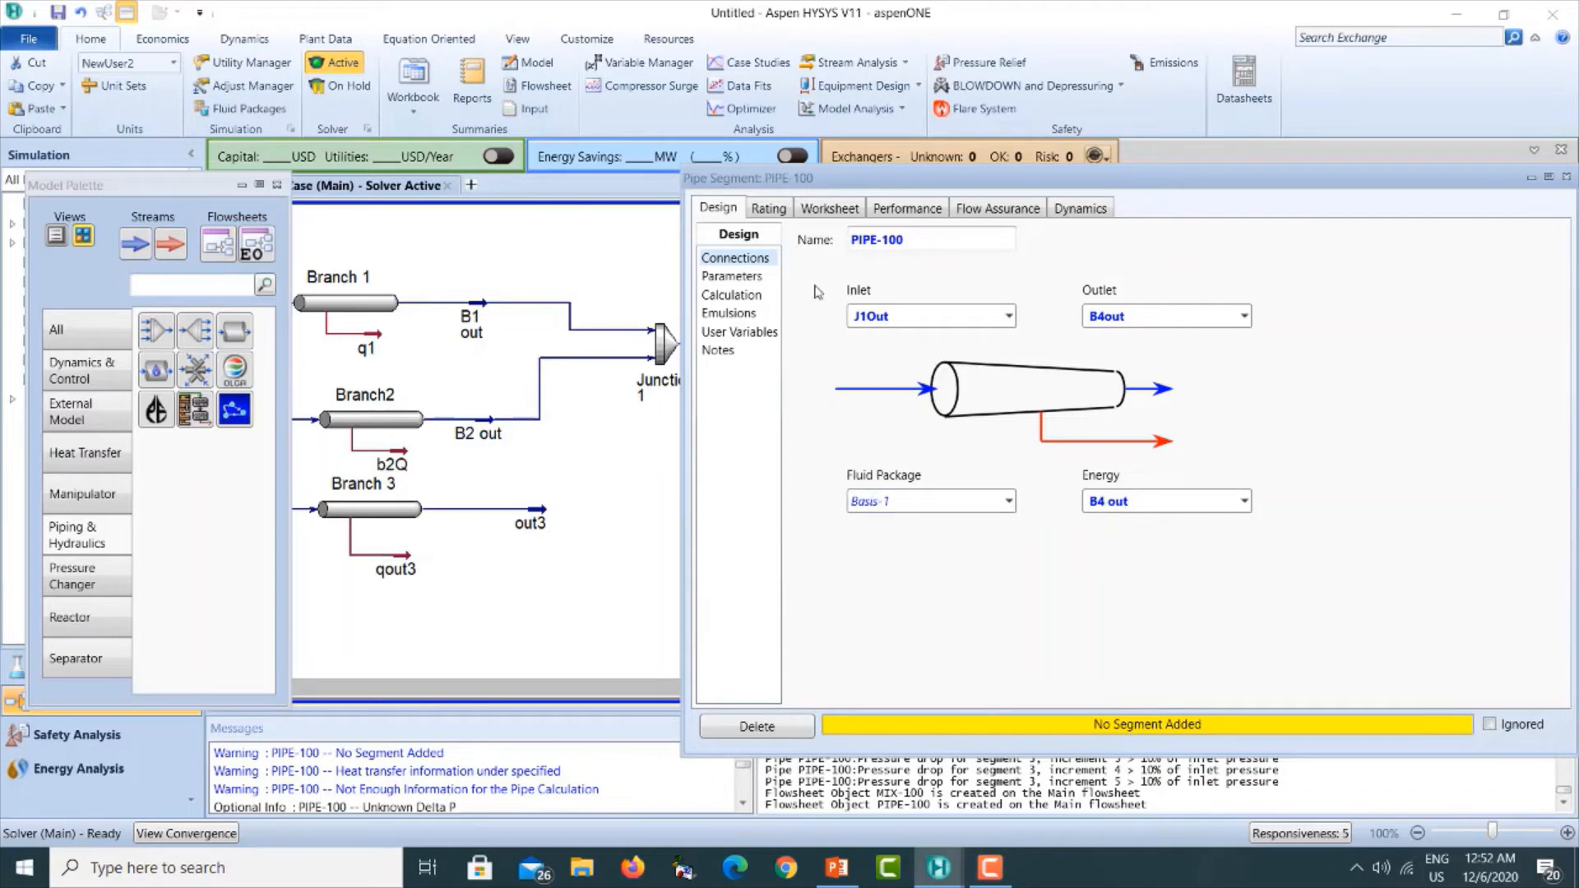
Append one segment to the new pipe's sizing profile and consult the branch map on the Gas Gathering slide in PowerPoint.
left_click(779, 212)
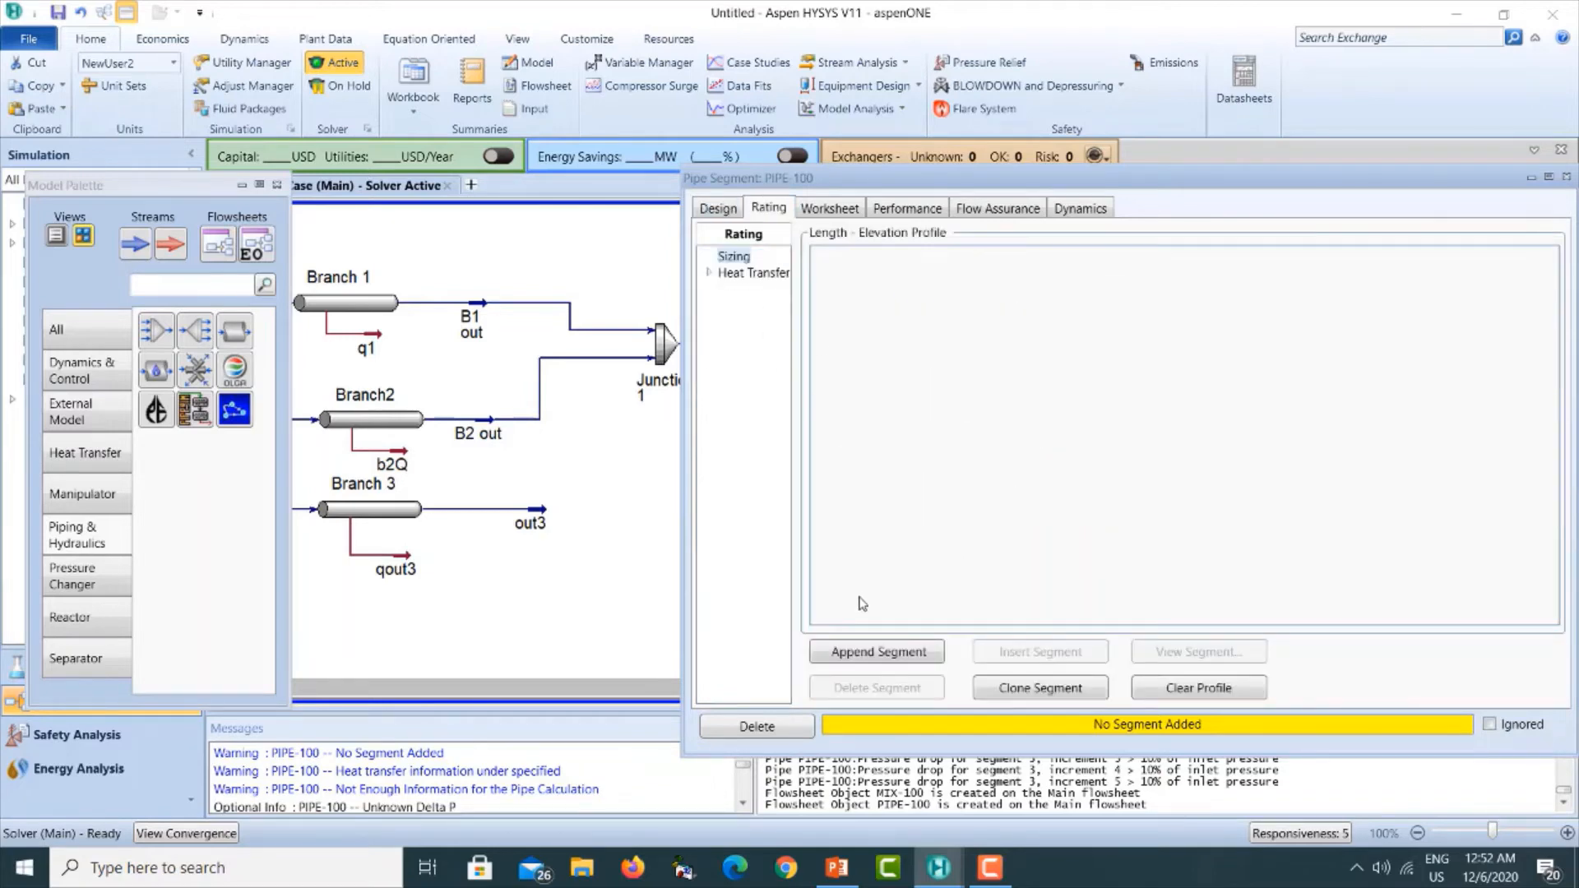
left_click(877, 652)
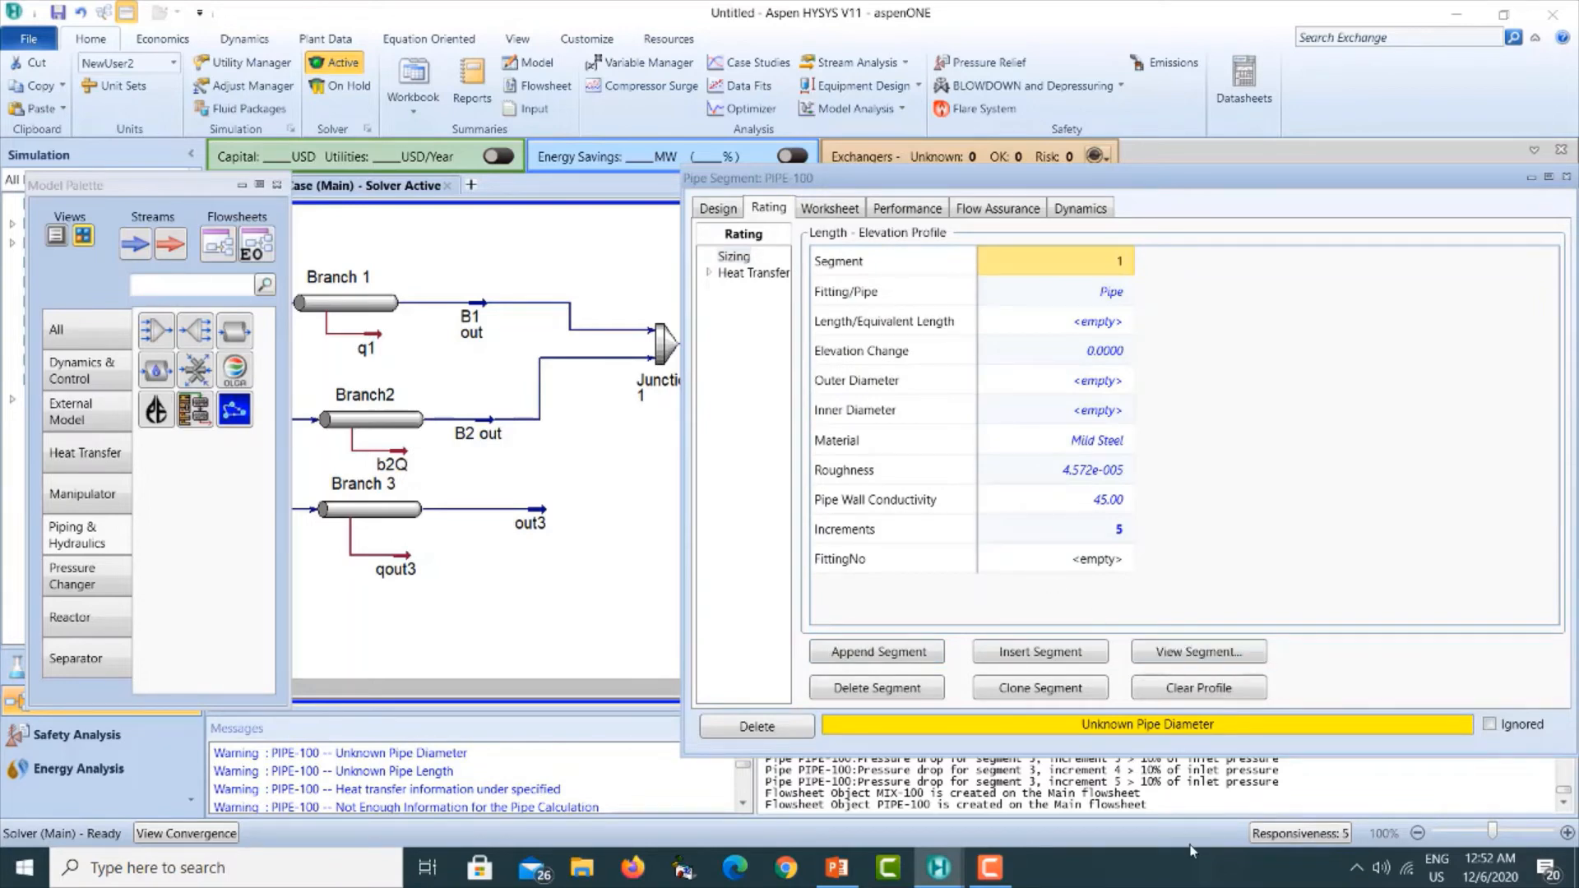
left_click(837, 866)
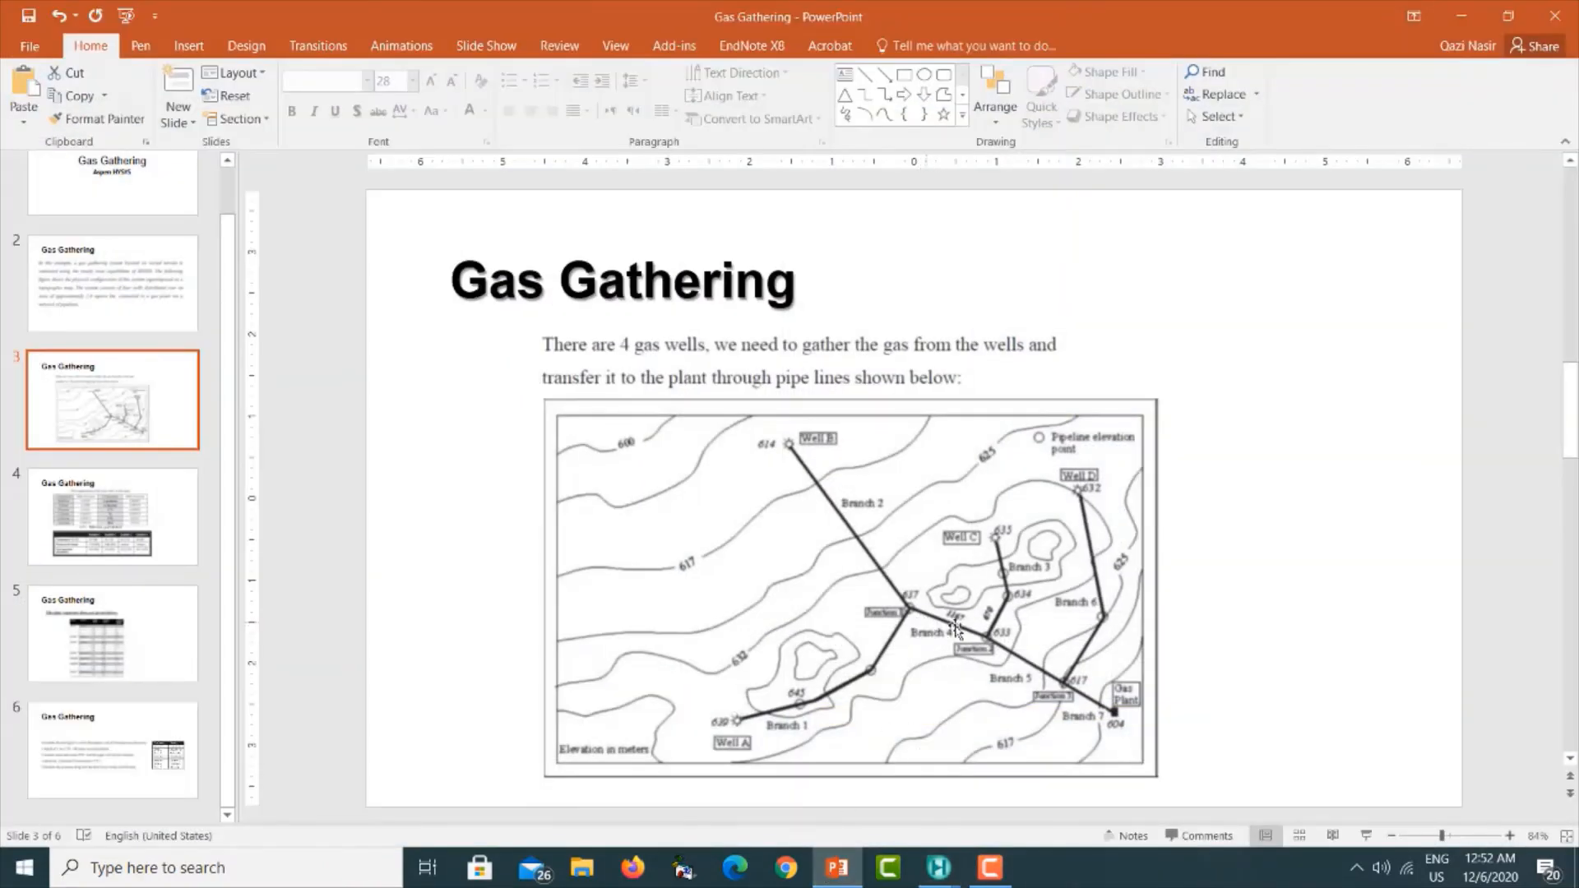
left_click(1459, 17)
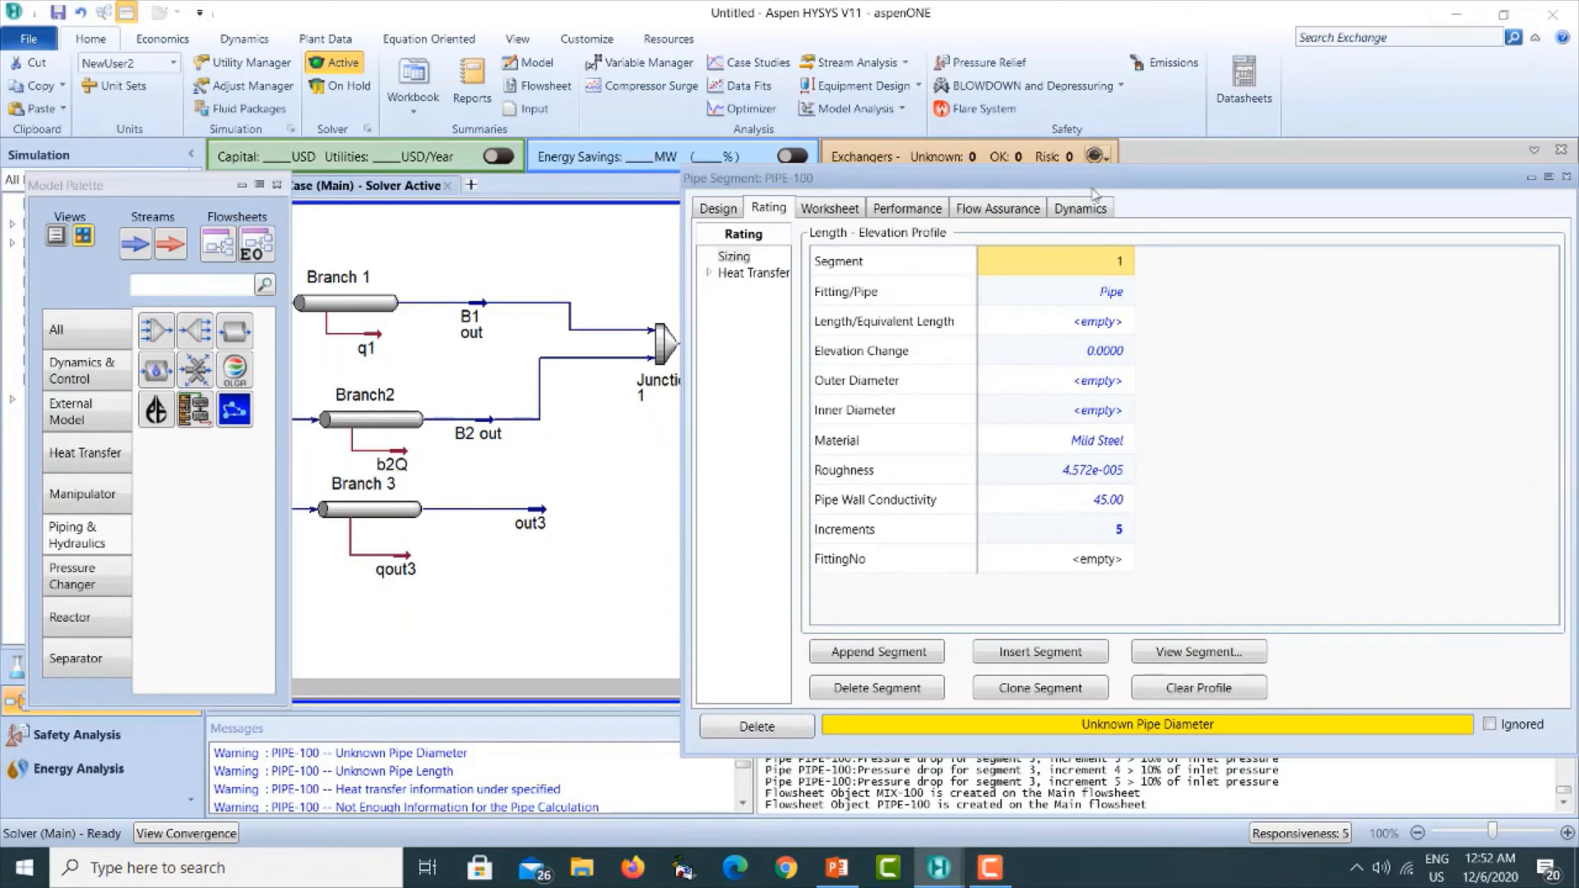
Rename the pipe segment fed by J1Out as Branch 4.
left_click_drag(1093, 191, 839, 476)
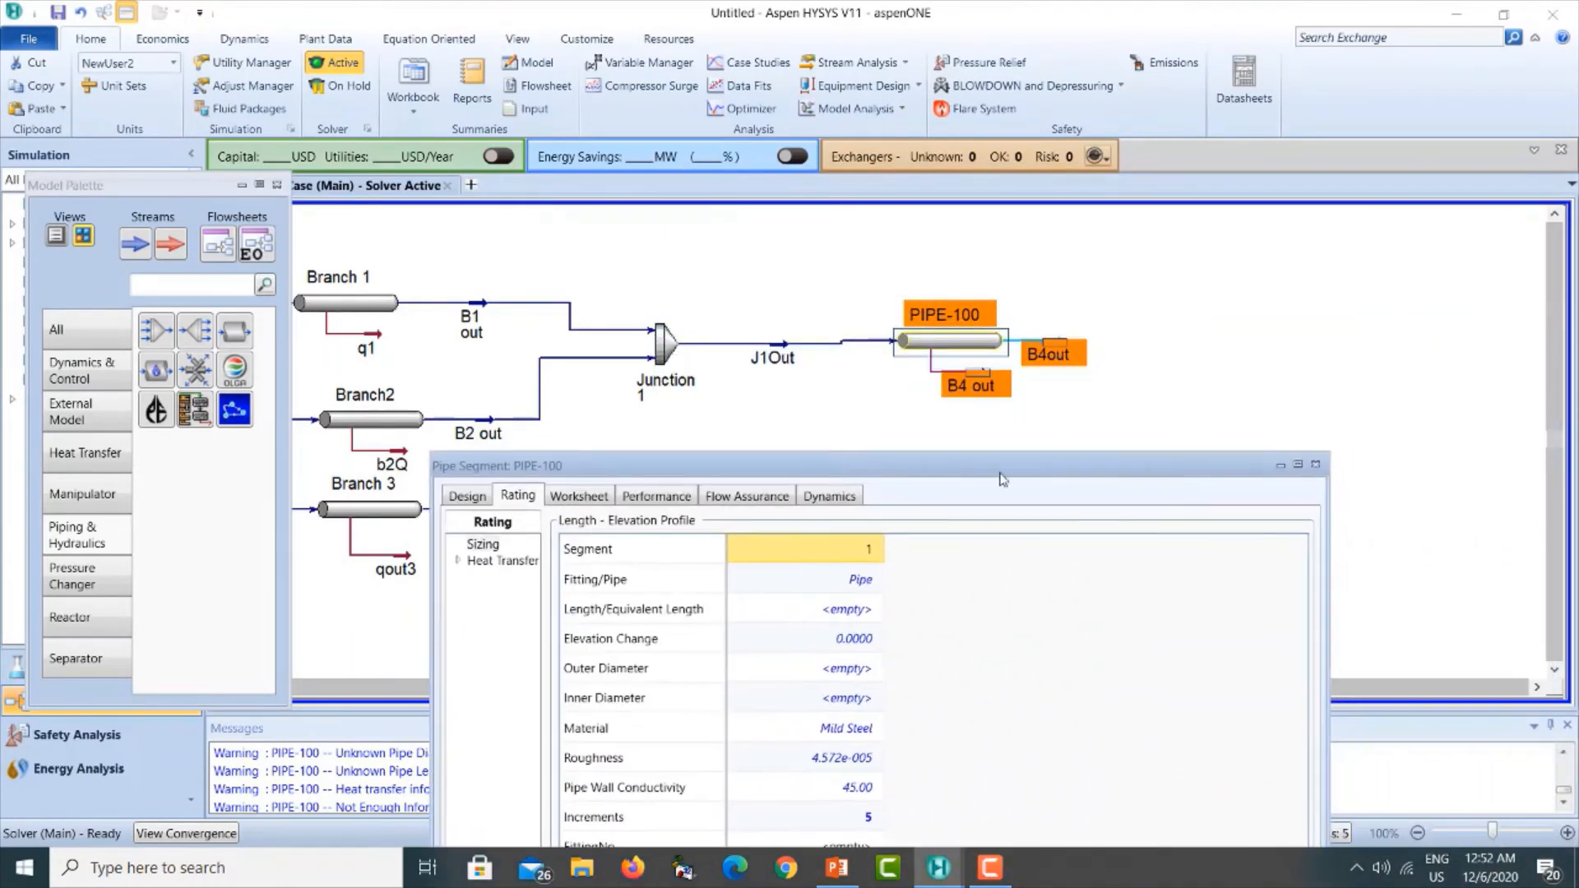
left_click(471, 496)
left_click(706, 534)
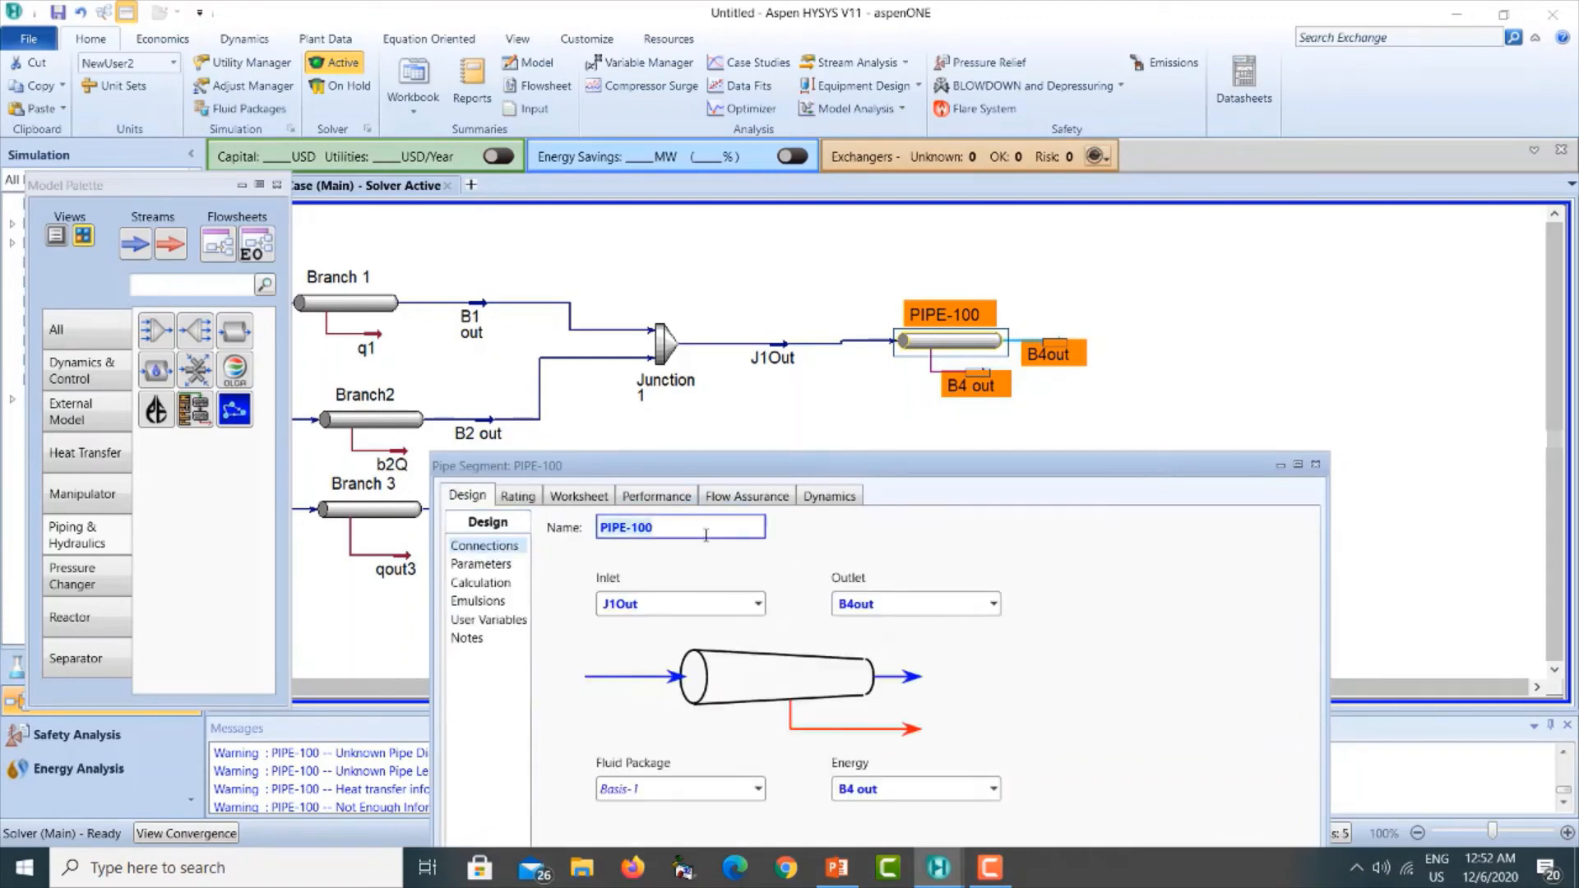
type("Branch 4")
key("Return")
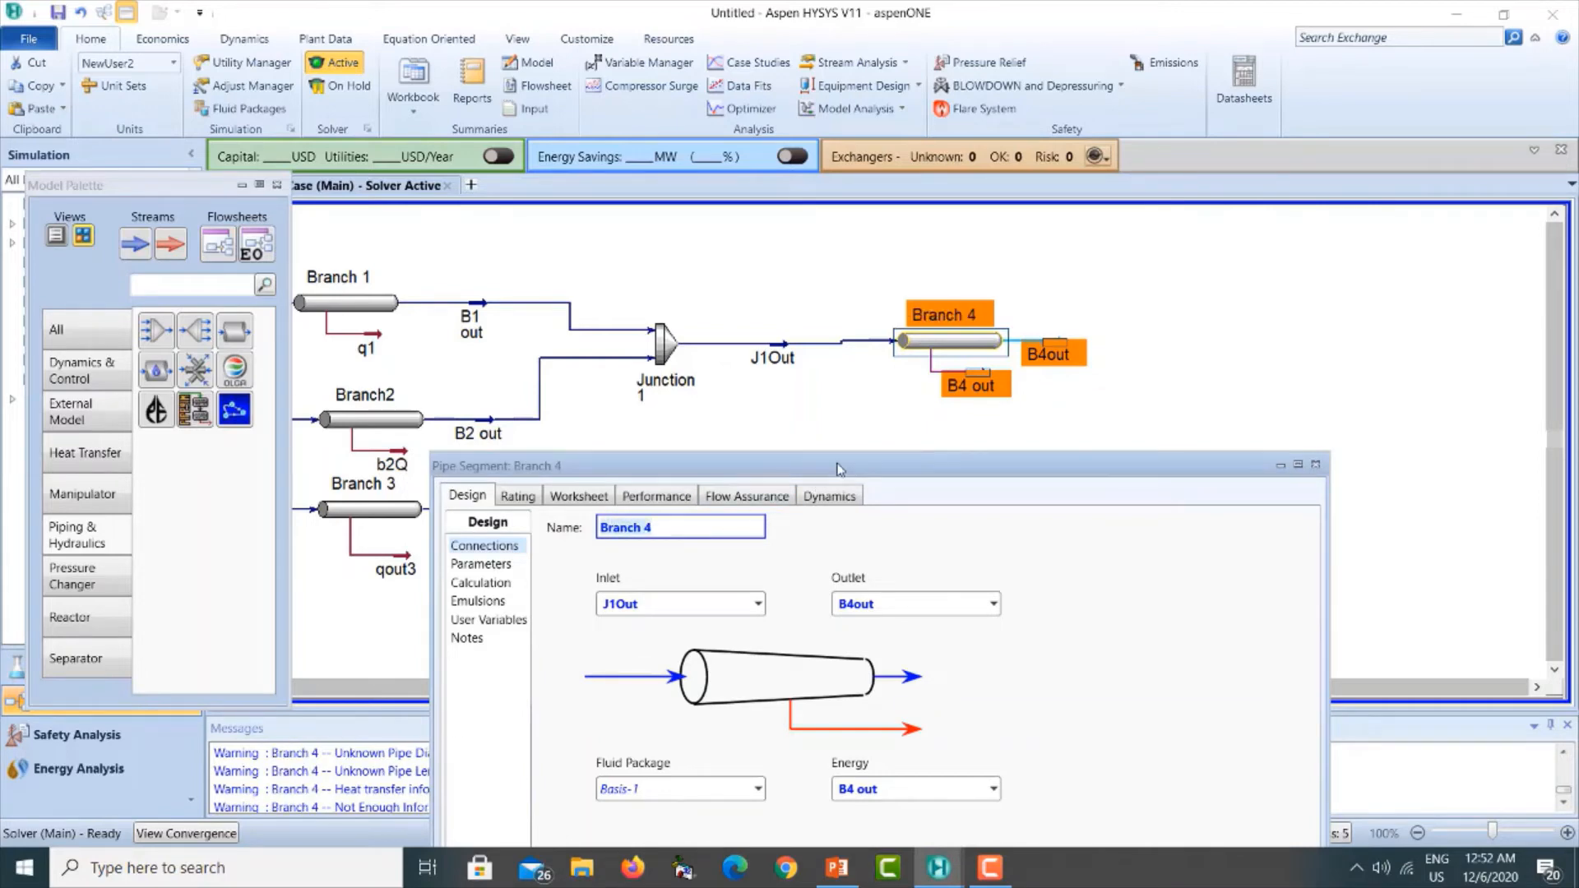
Set Branch 4's first segment to a length of 355 and an elevation change of -4 m.
left_click_drag(839, 469, 1038, 289)
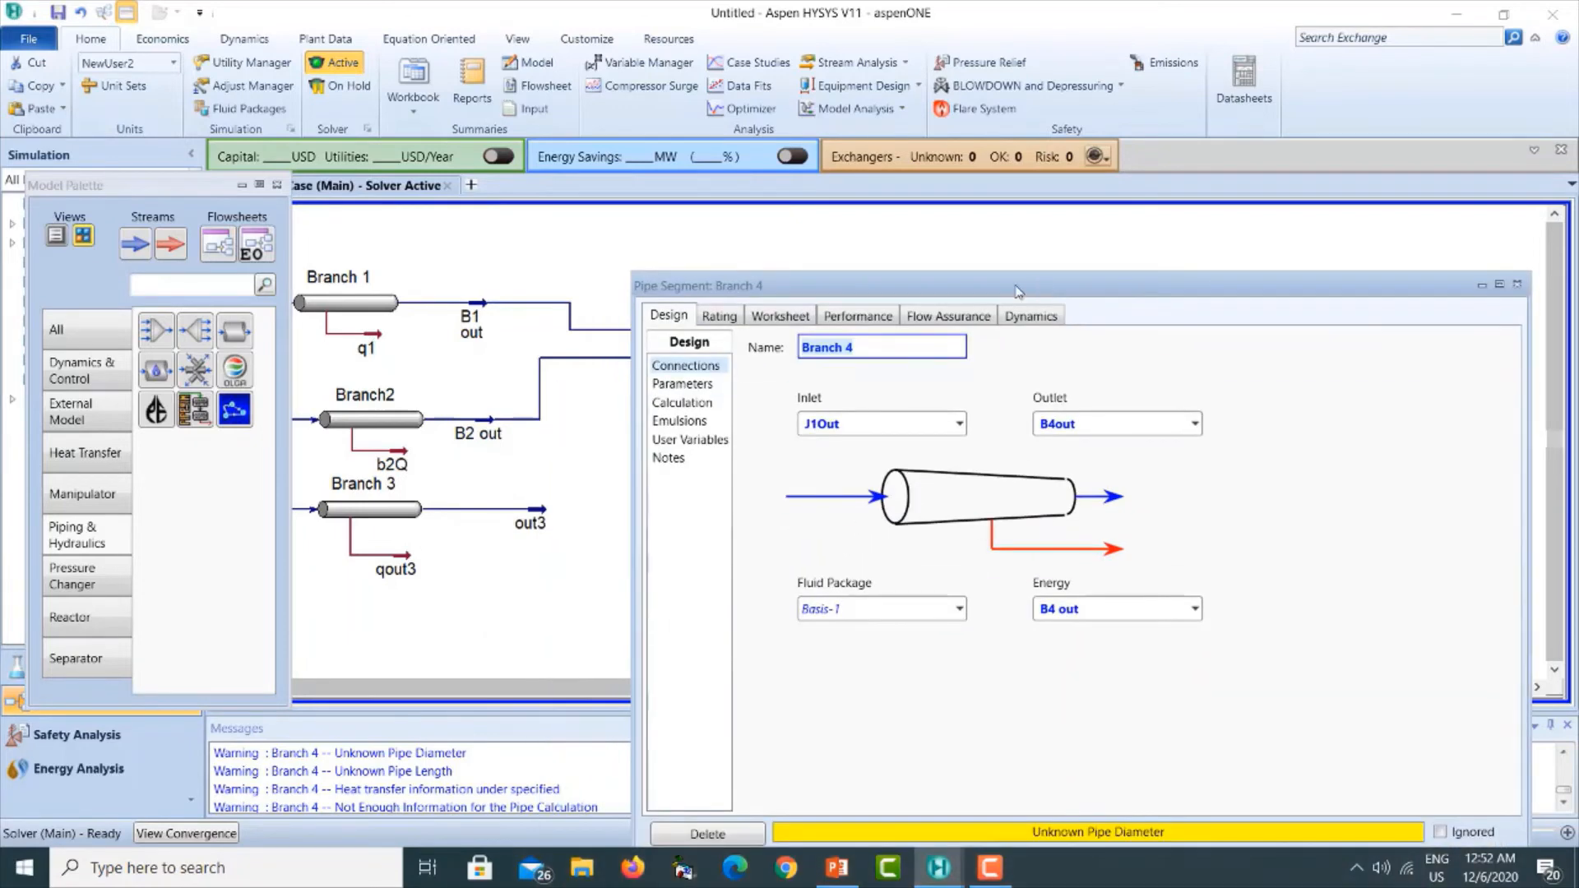
left_click(721, 317)
left_click_drag(826, 245, 816, 238)
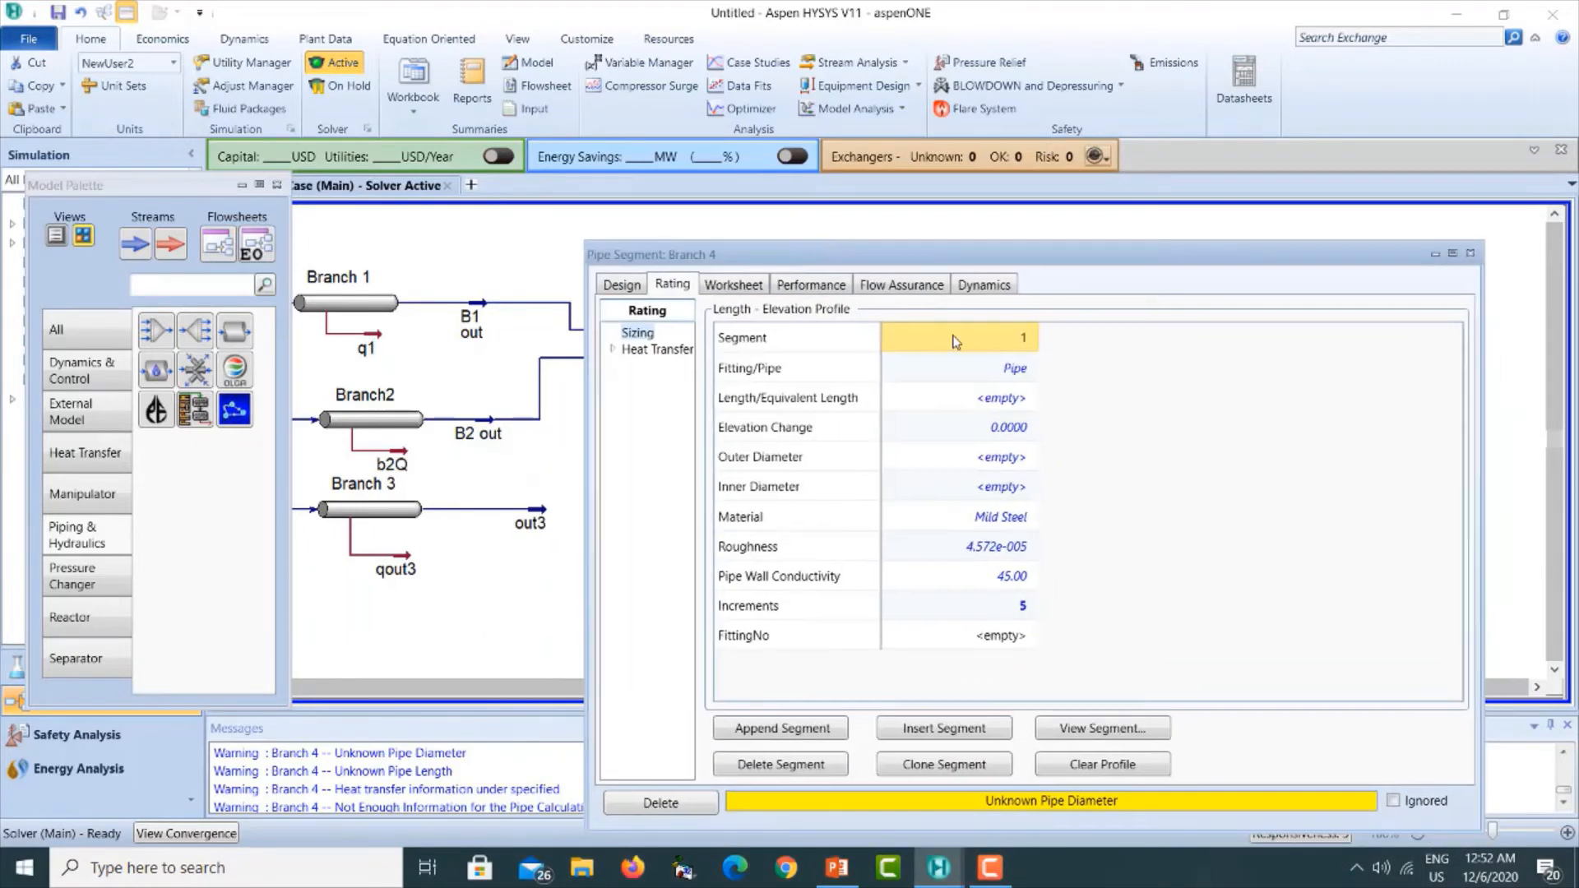
left_click(982, 398)
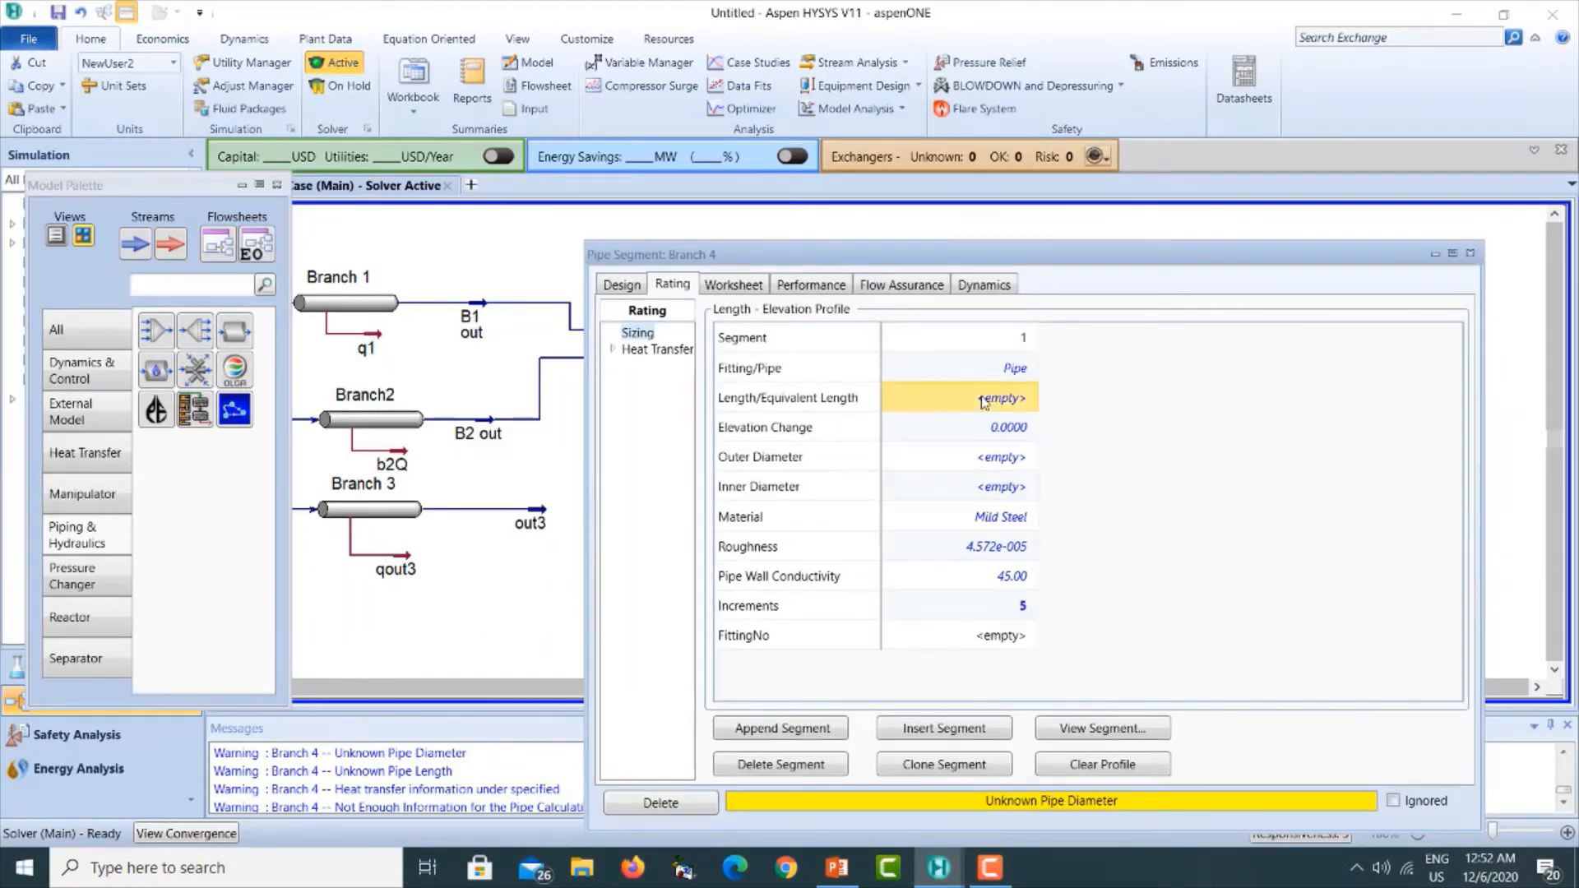
type("355")
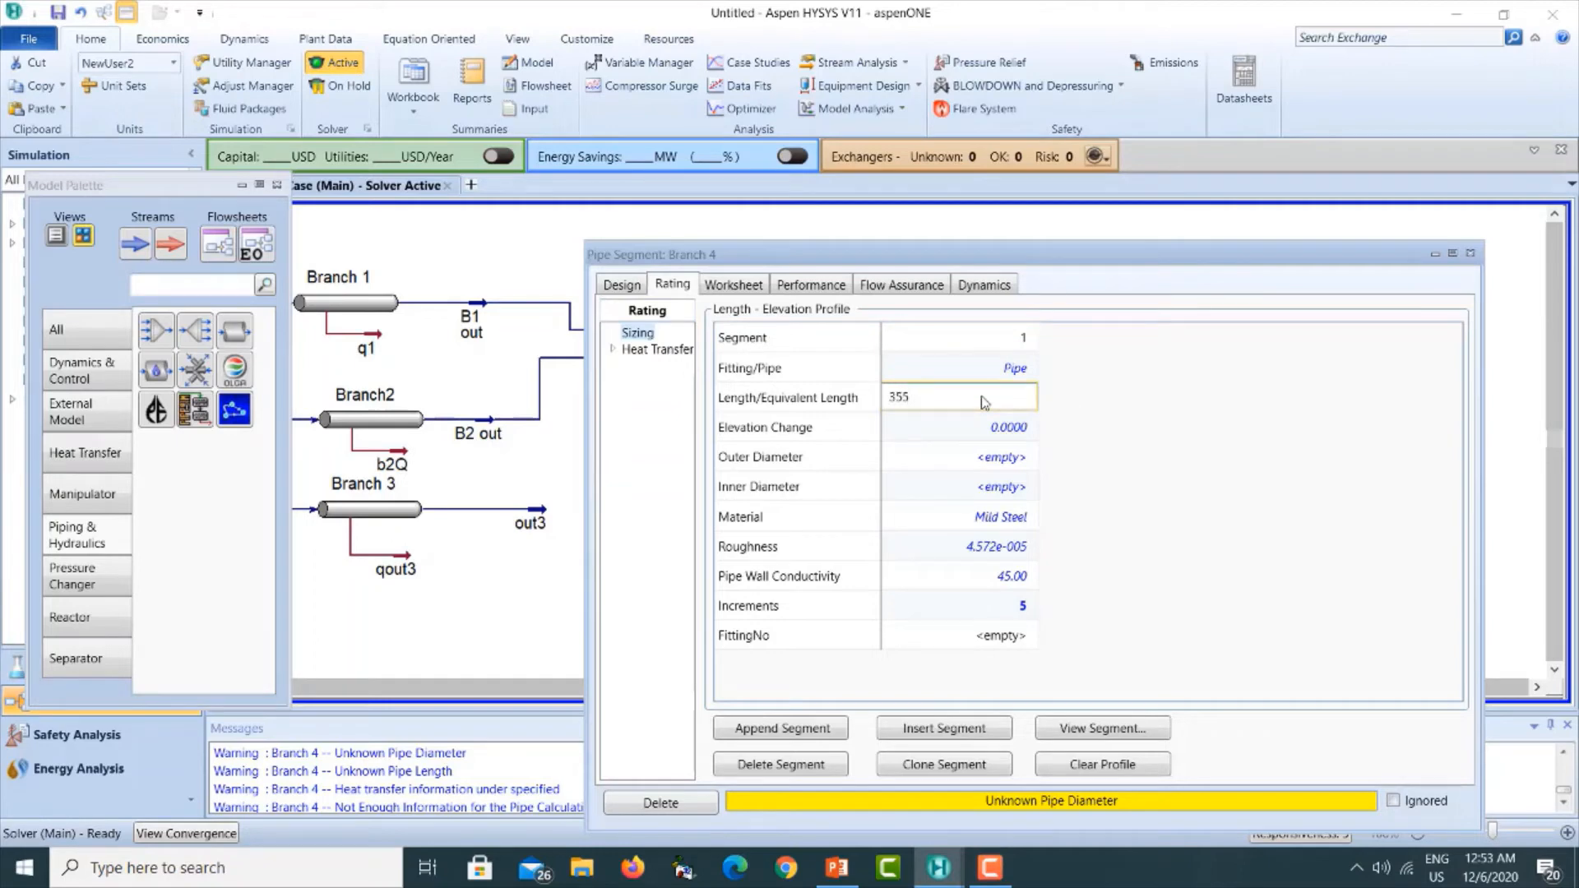
key("Return")
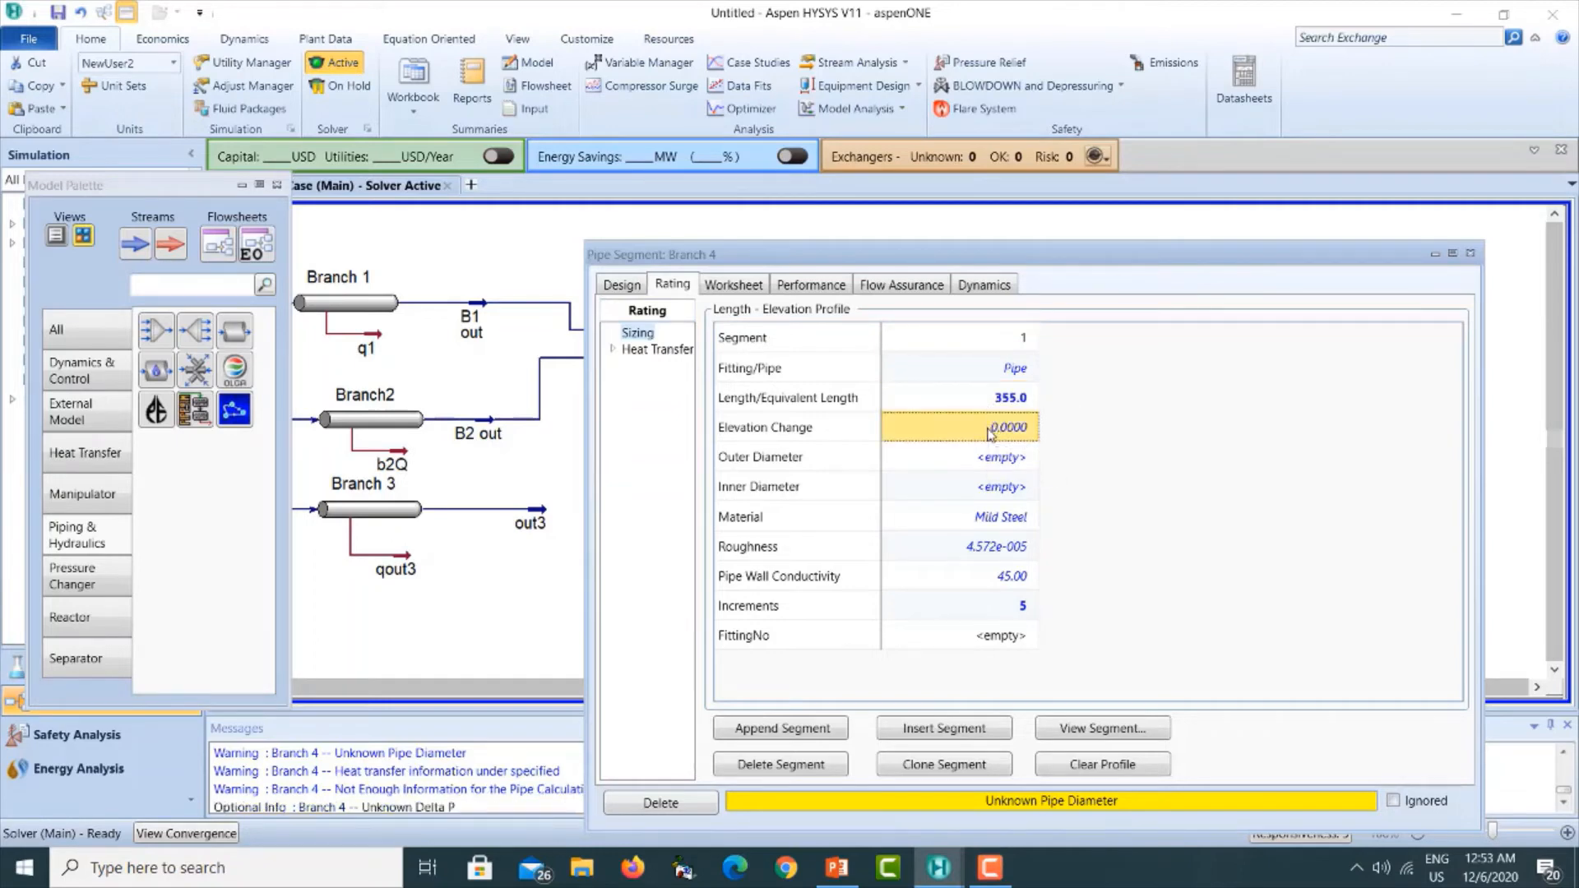
type("-4")
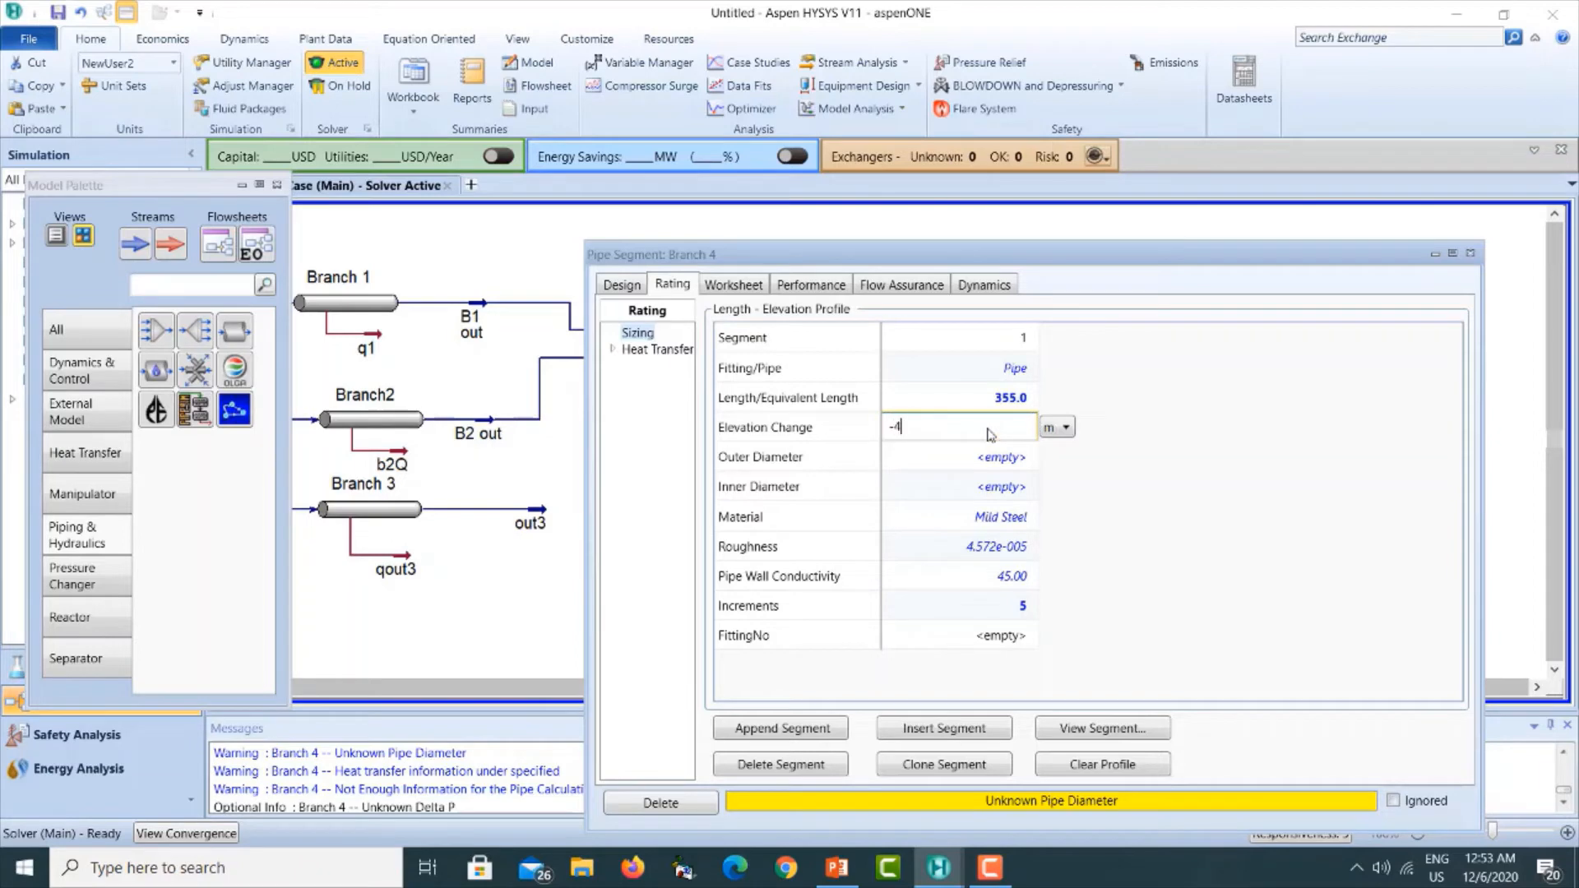
key("Return")
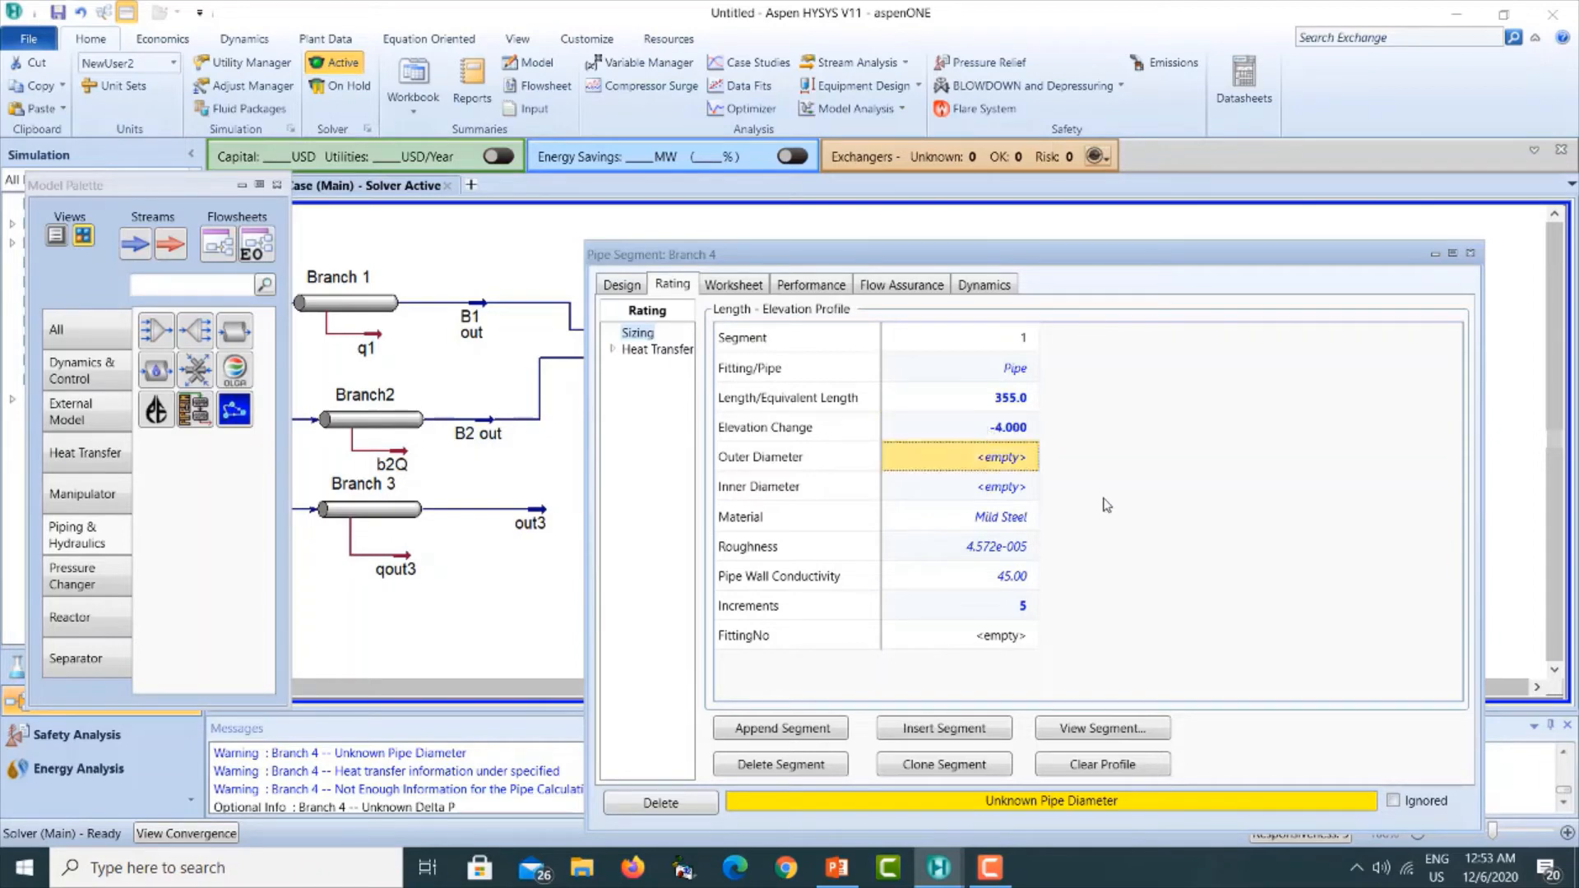
Specify Branch 4's segment as Schedule 40 pipe with a 100 mm nominal diameter and close the pipe details.
left_click(1074, 728)
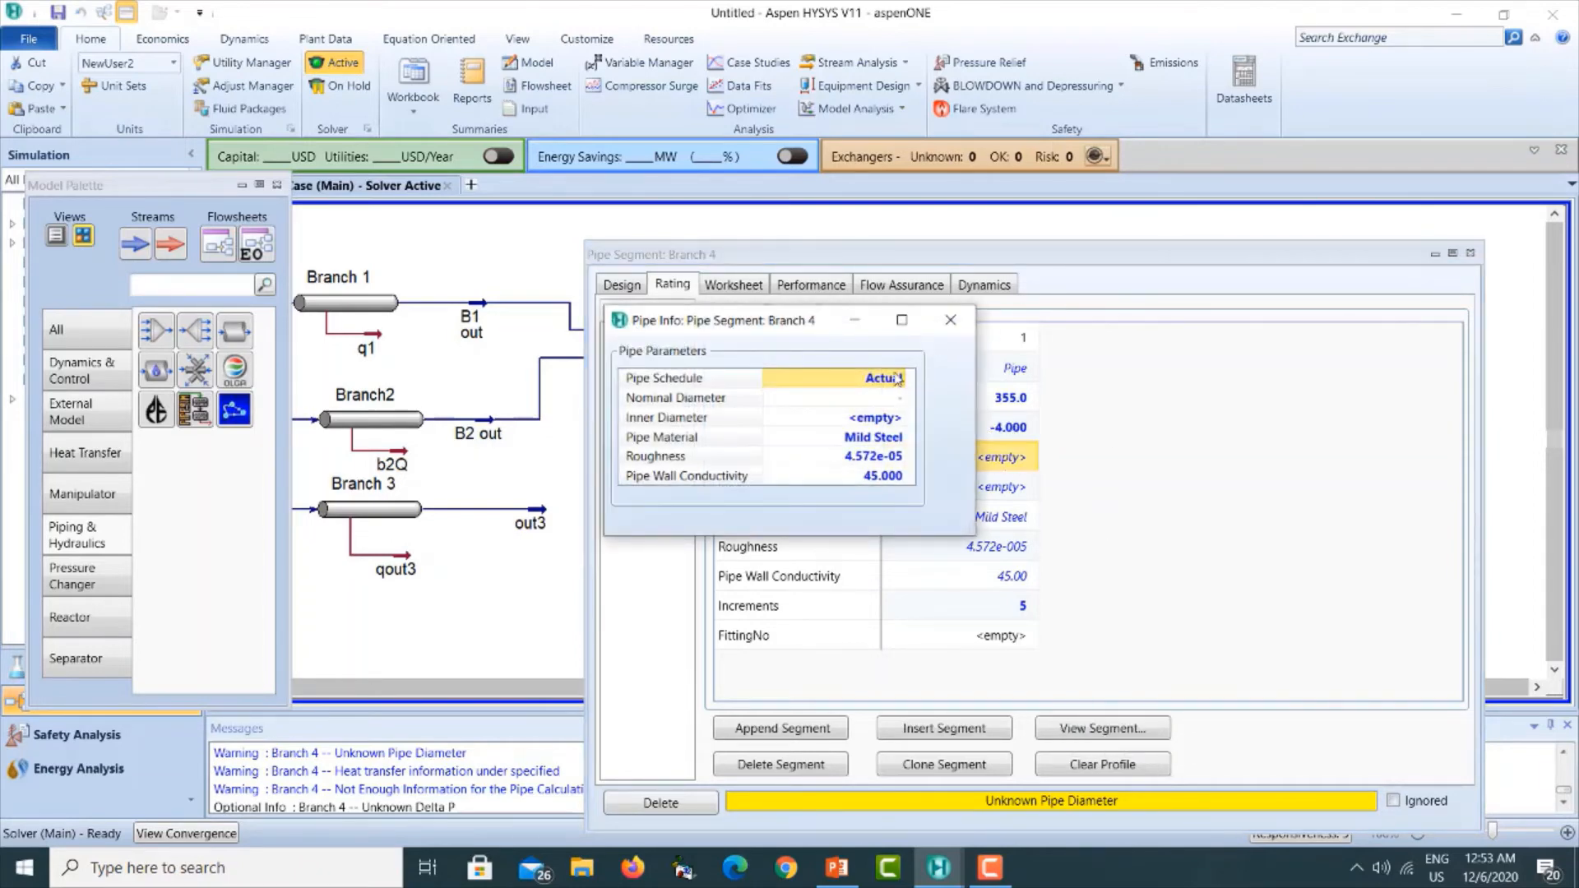
left_click(901, 380)
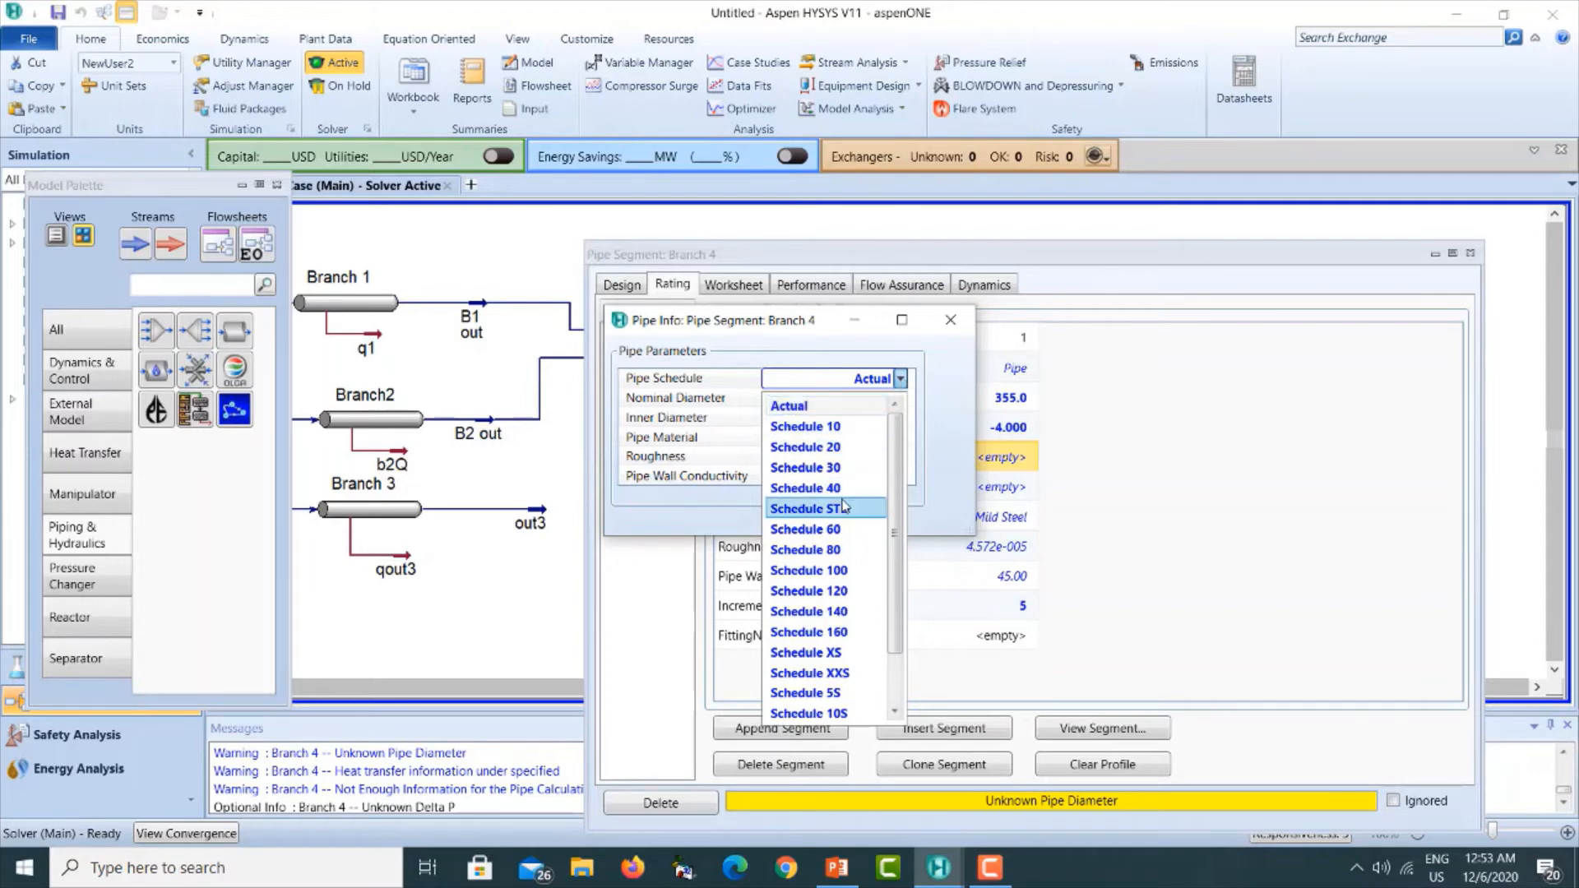
left_click(823, 487)
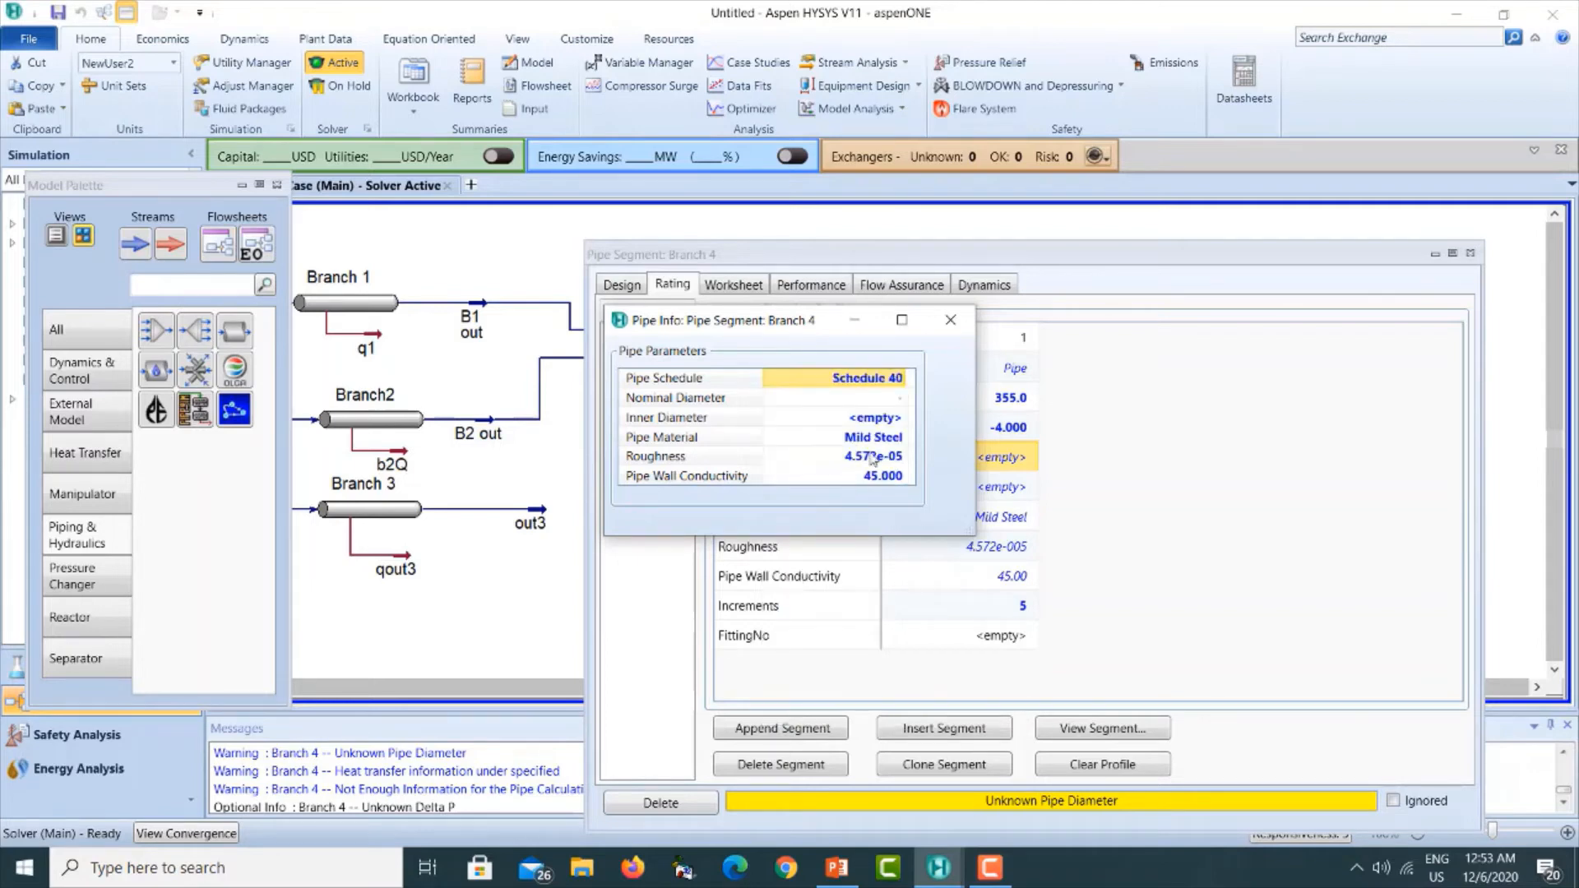
left_click(900, 398)
scroll(898, 516, "up", 3)
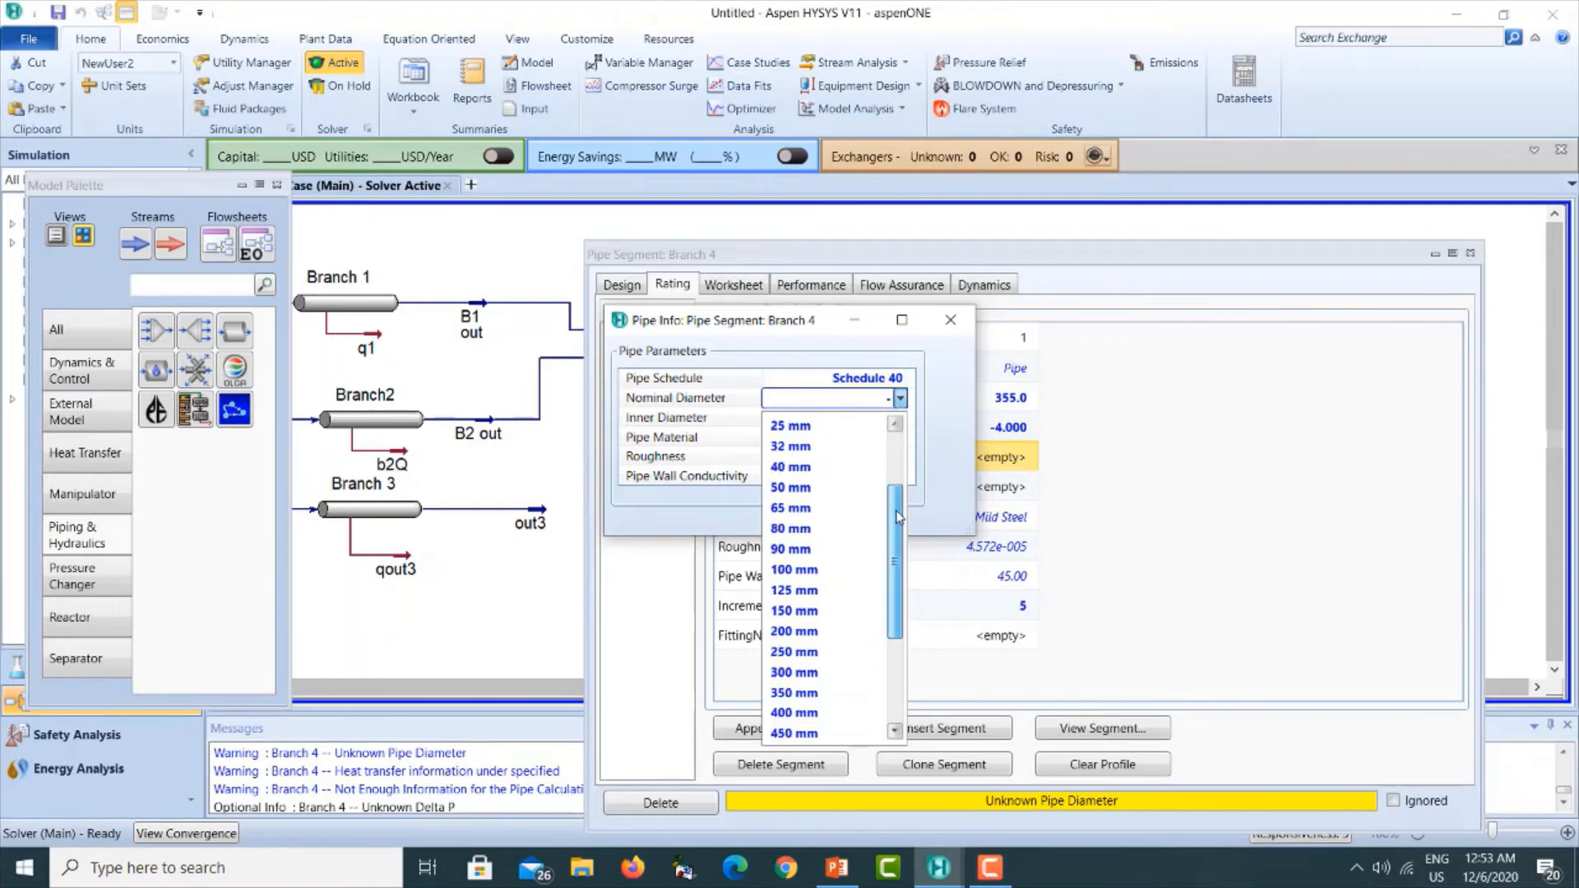
scroll(815, 547, "up", 1)
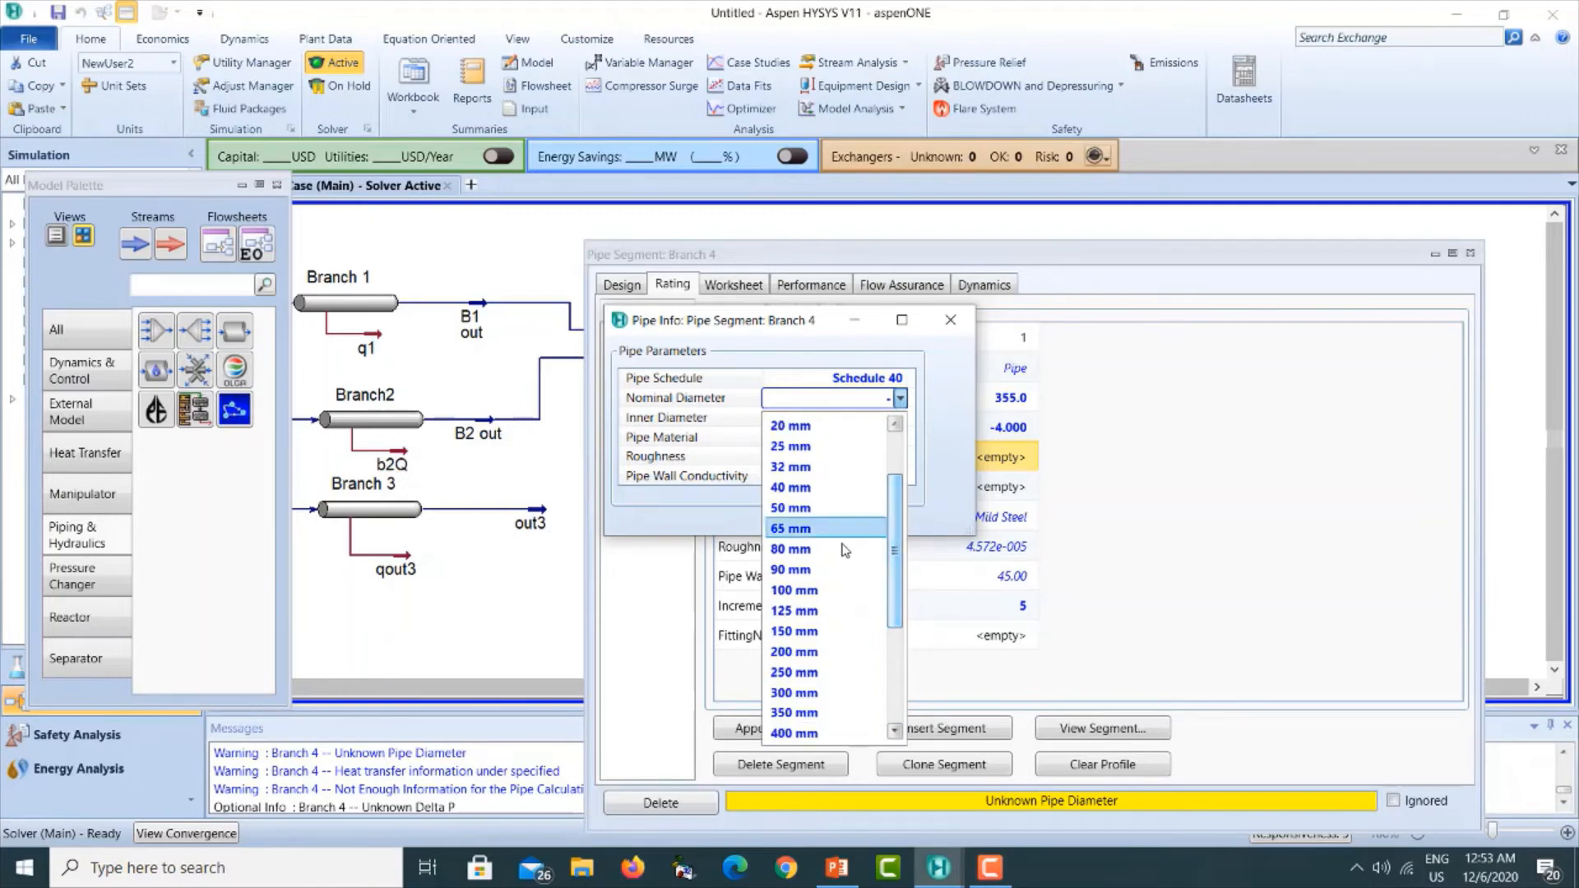
left_click(804, 591)
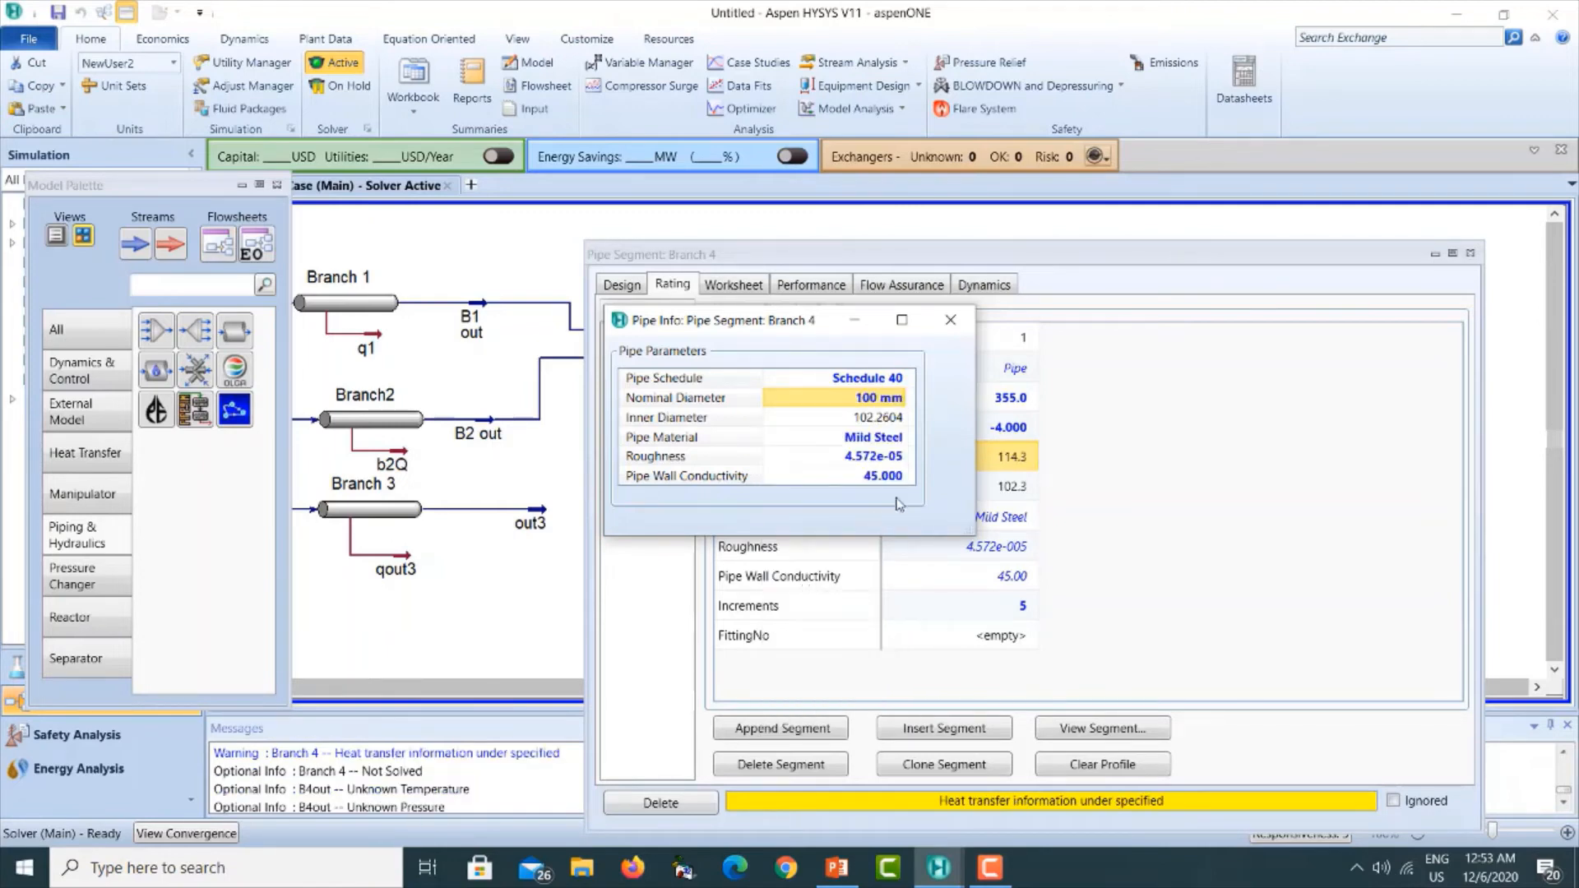
left_click(950, 320)
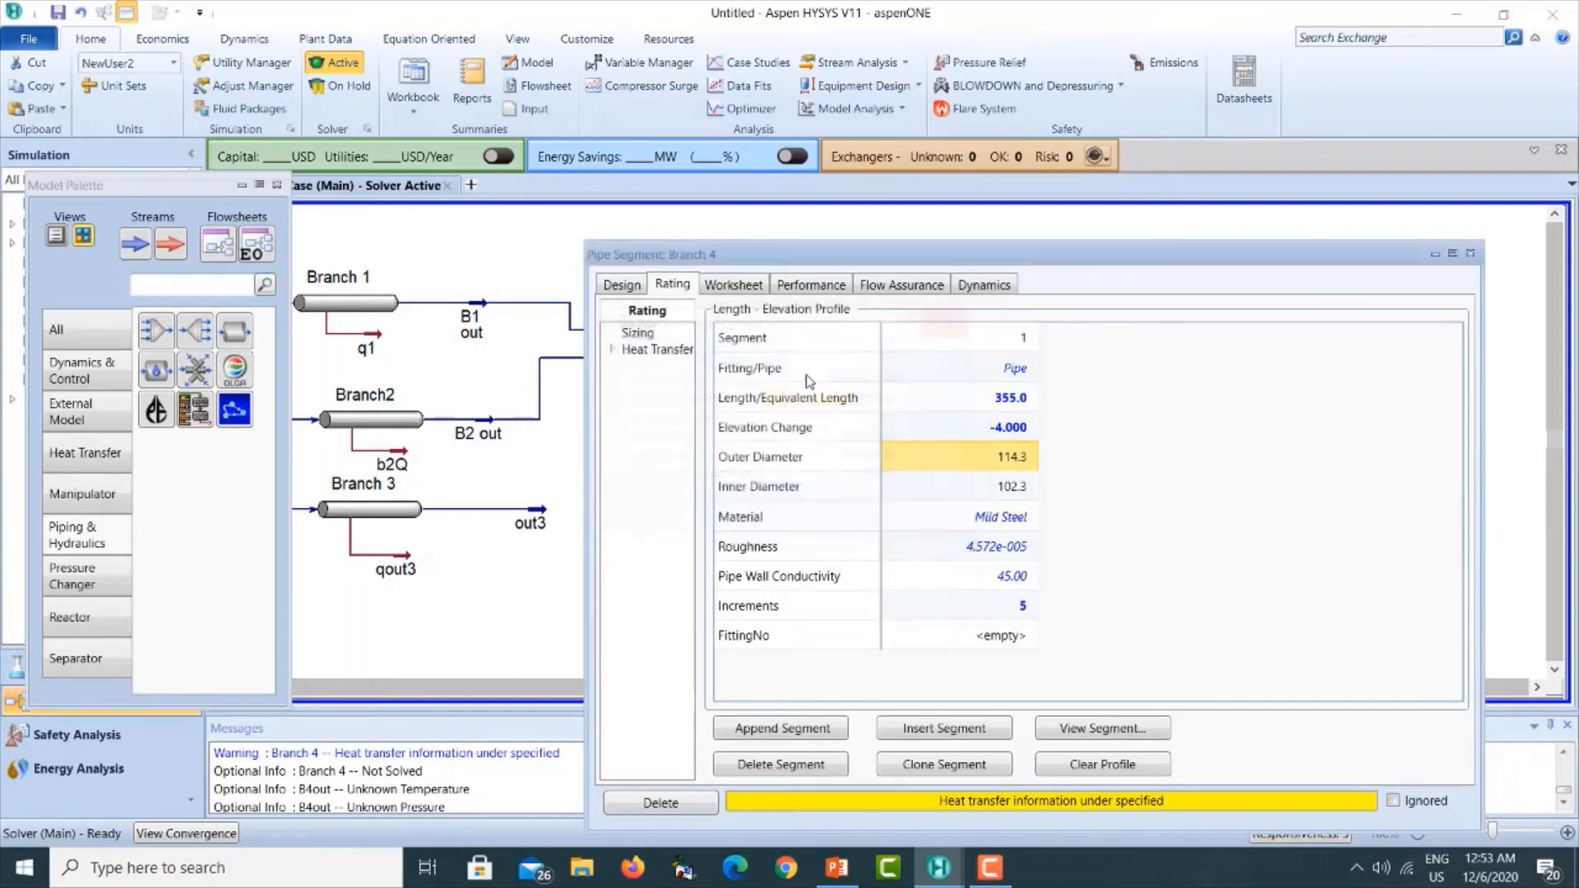
Estimate Branch 4's heat transfer coefficient with a 5 C ambient temperature, including the pipe wall, inner HTC and outer HTC.
left_click(613, 353)
left_click(655, 417)
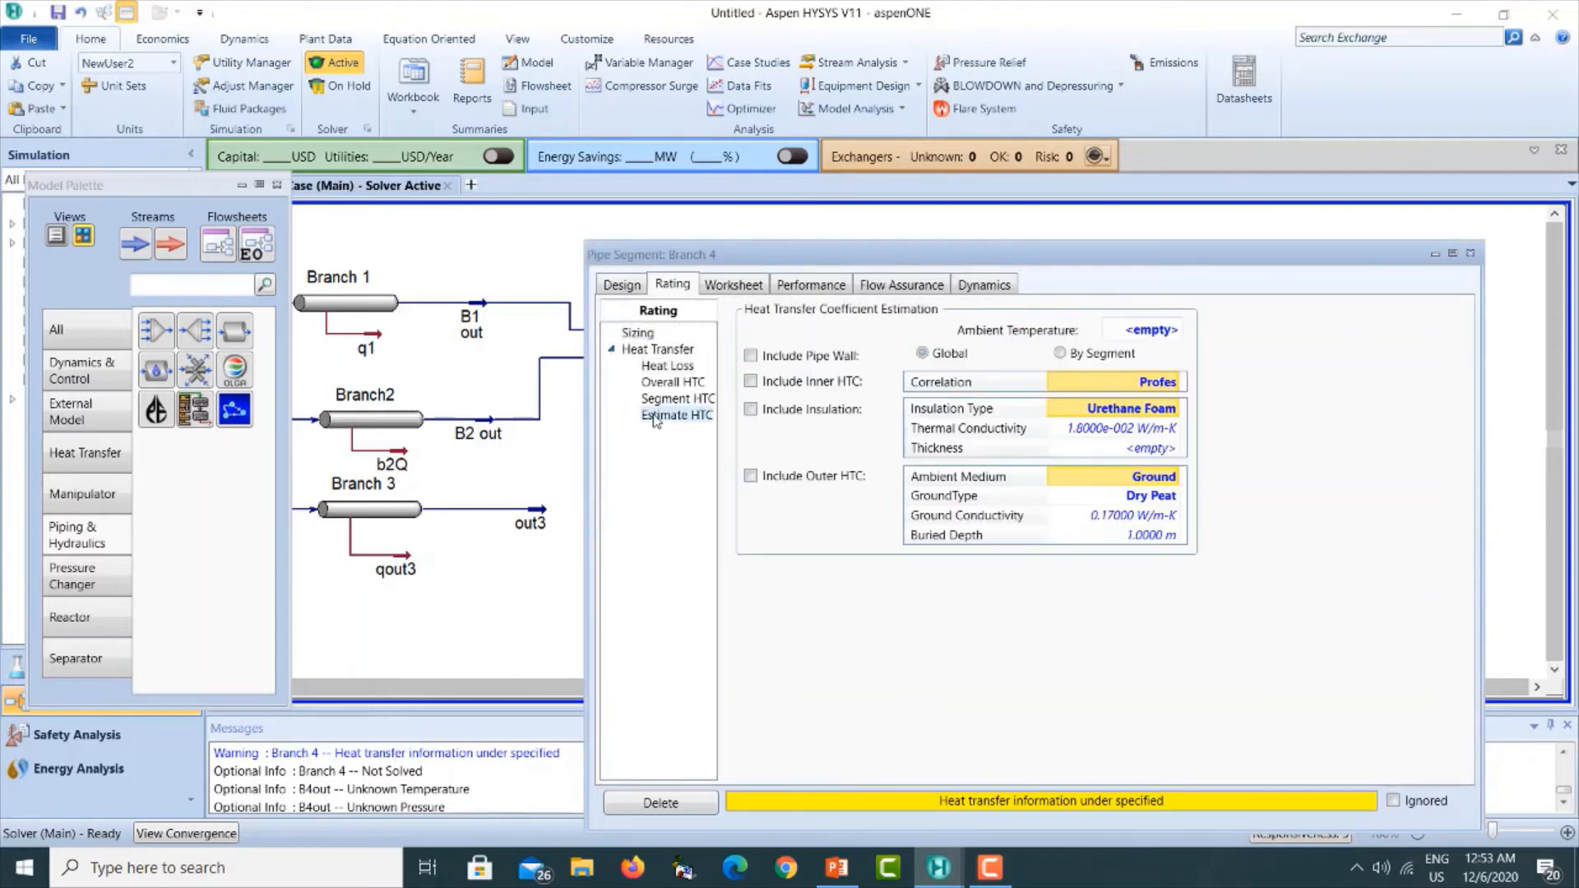
left_click(1125, 331)
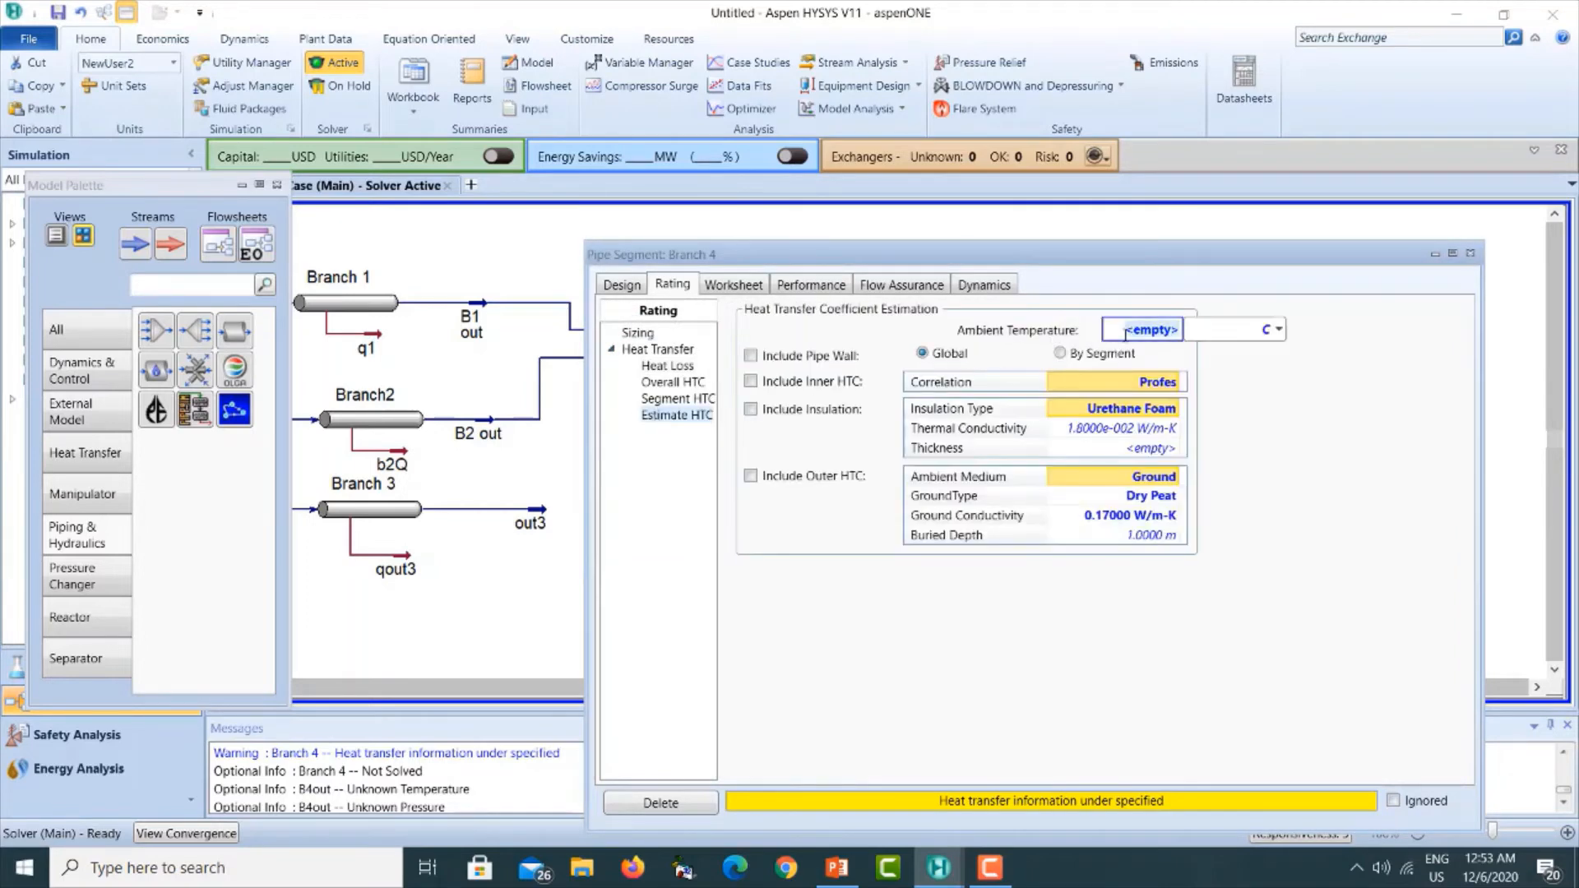
type("5")
left_click(752, 356)
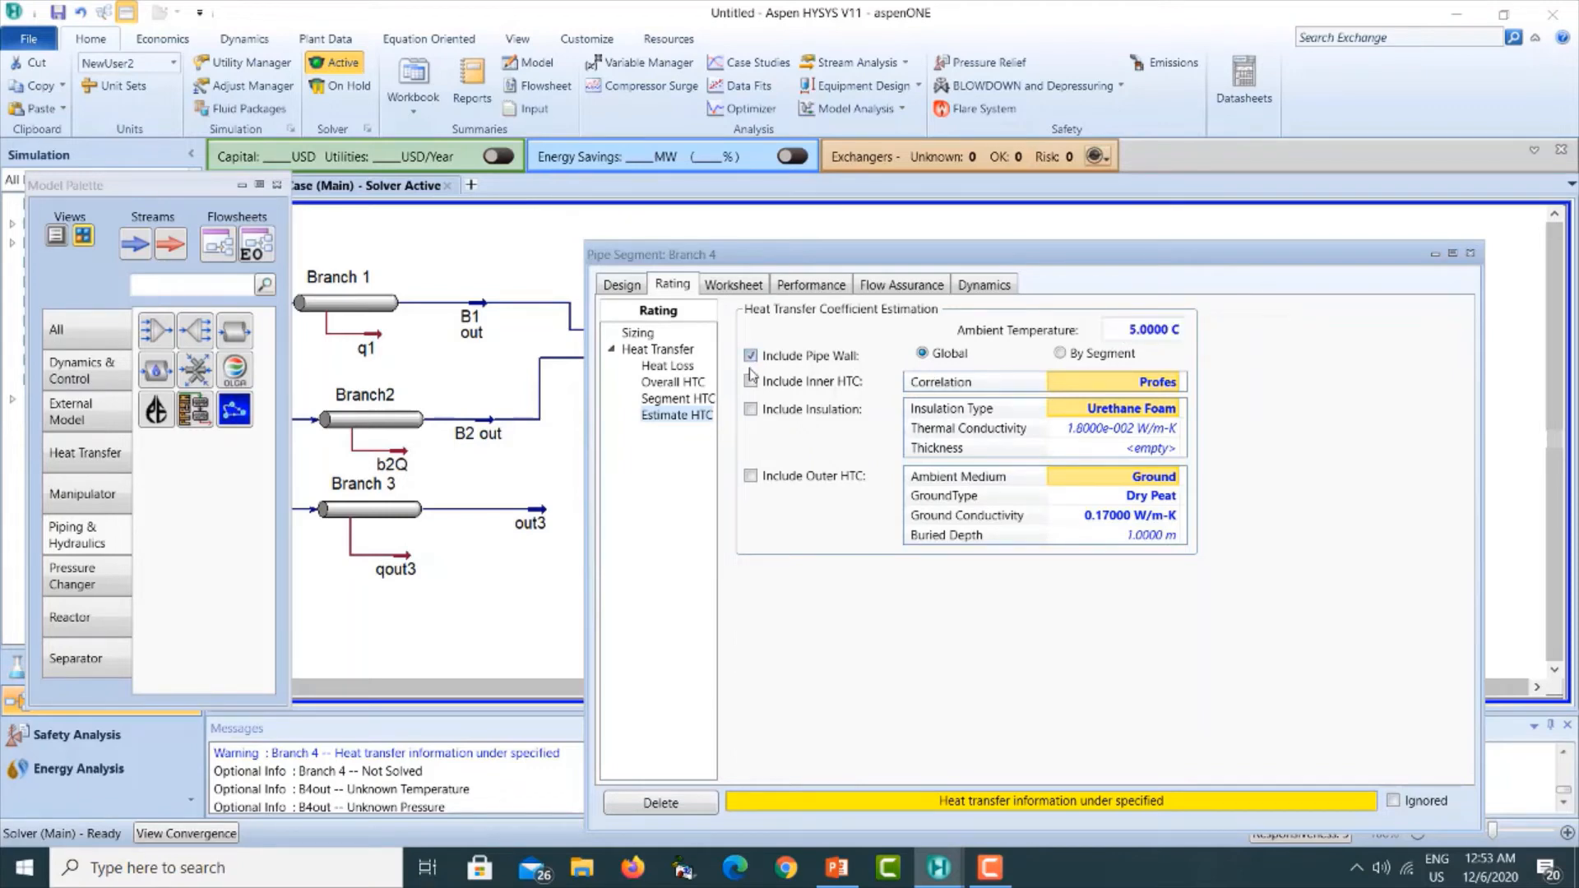
left_click(751, 382)
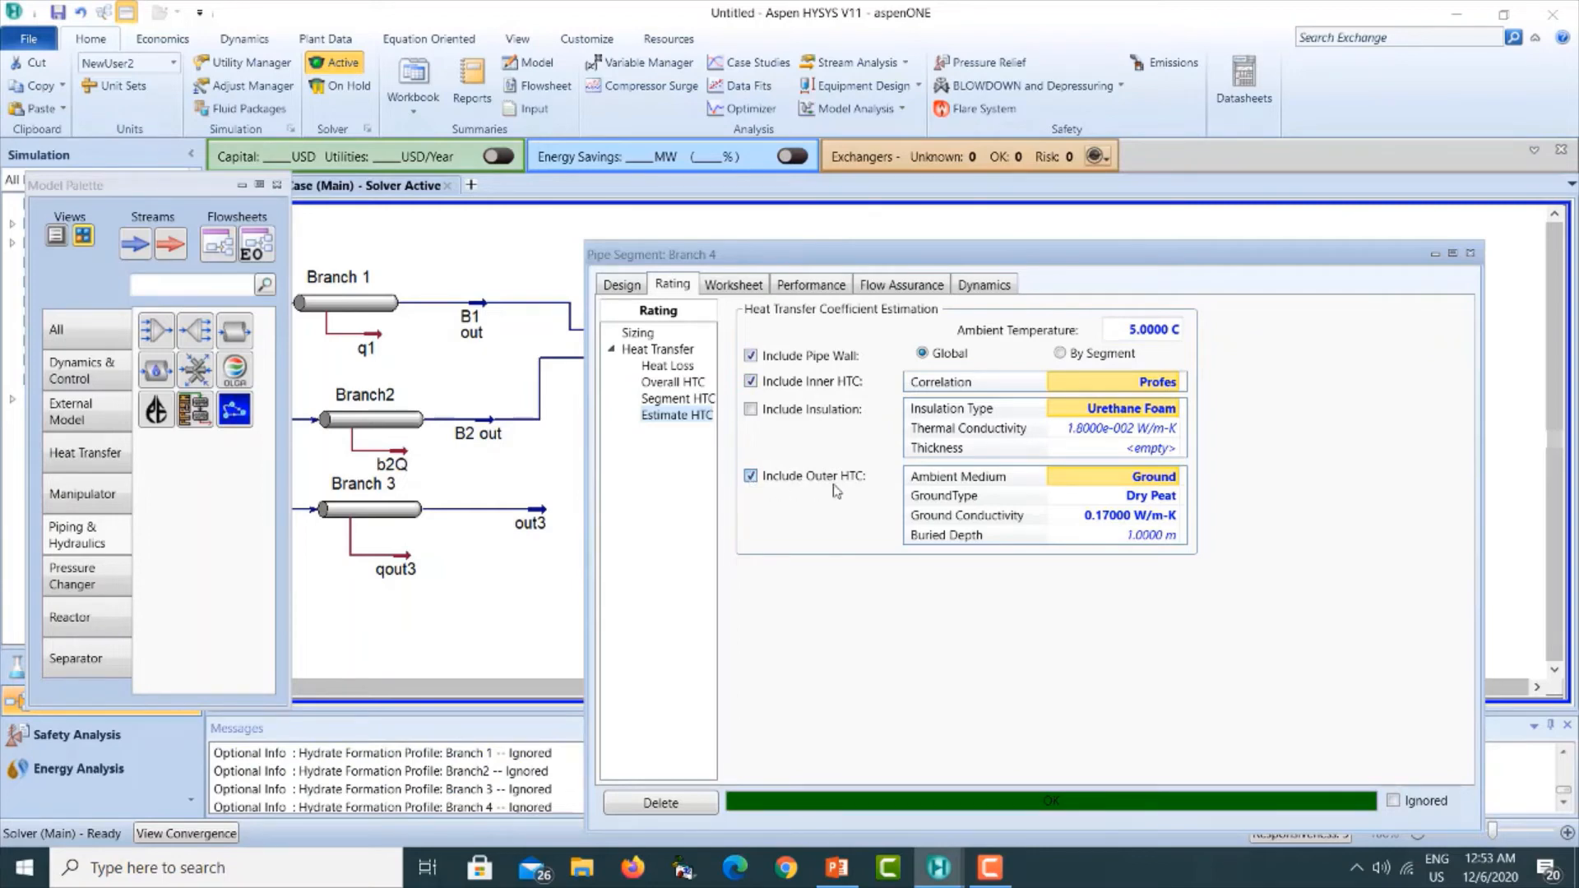
Close Branch 4's properties and shift the pipe segment on the flowsheet so it lines up with the J1Out stream.
left_click(1471, 254)
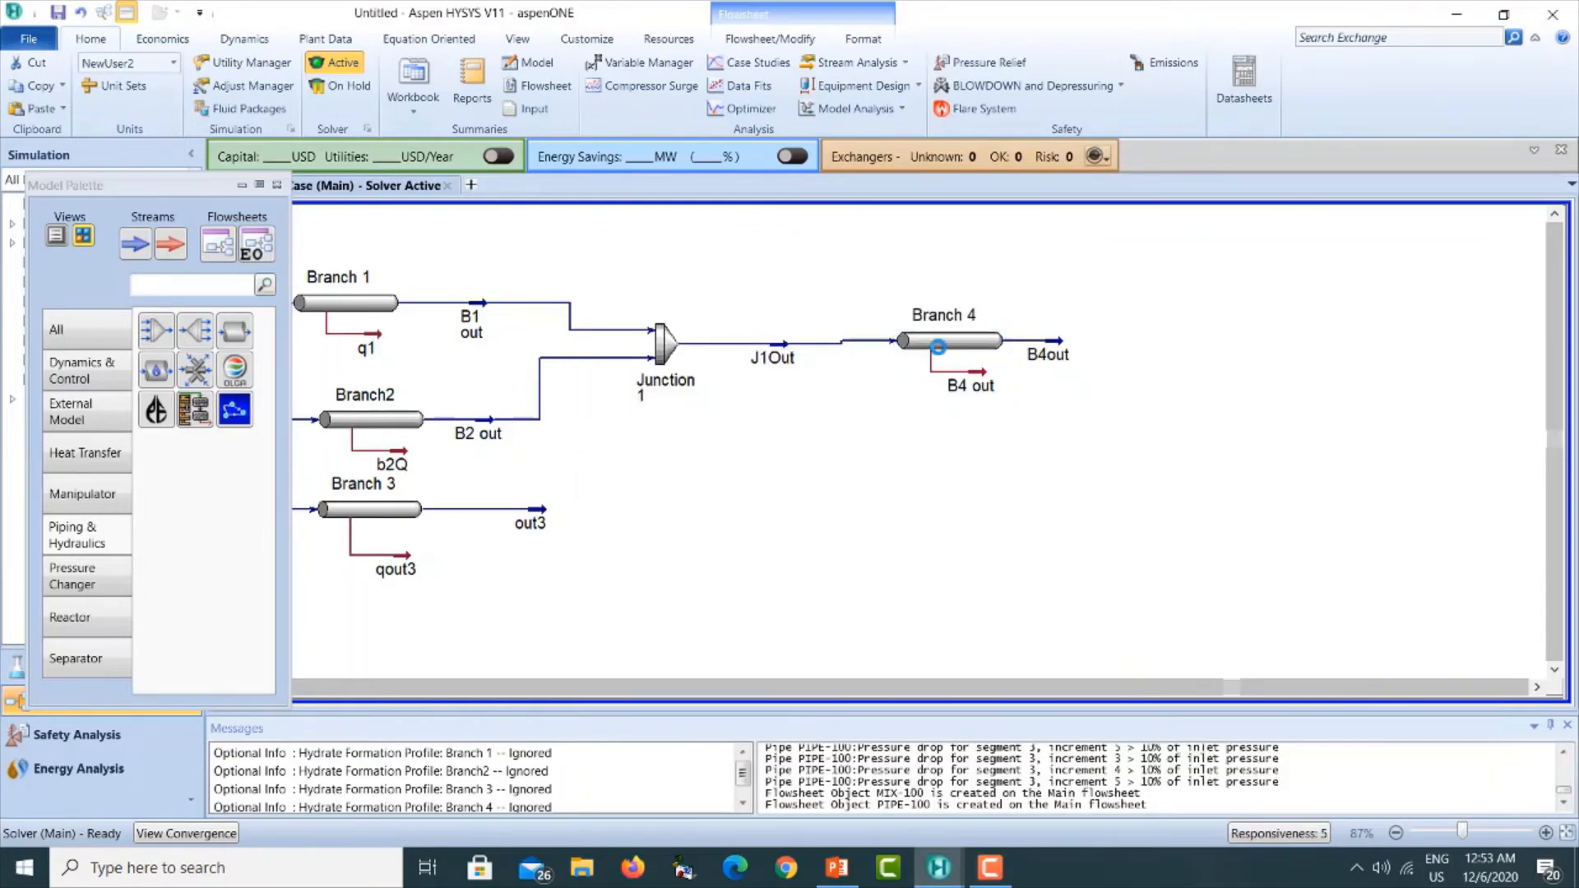
left_click_drag(939, 342, 919, 346)
left_click(1057, 398)
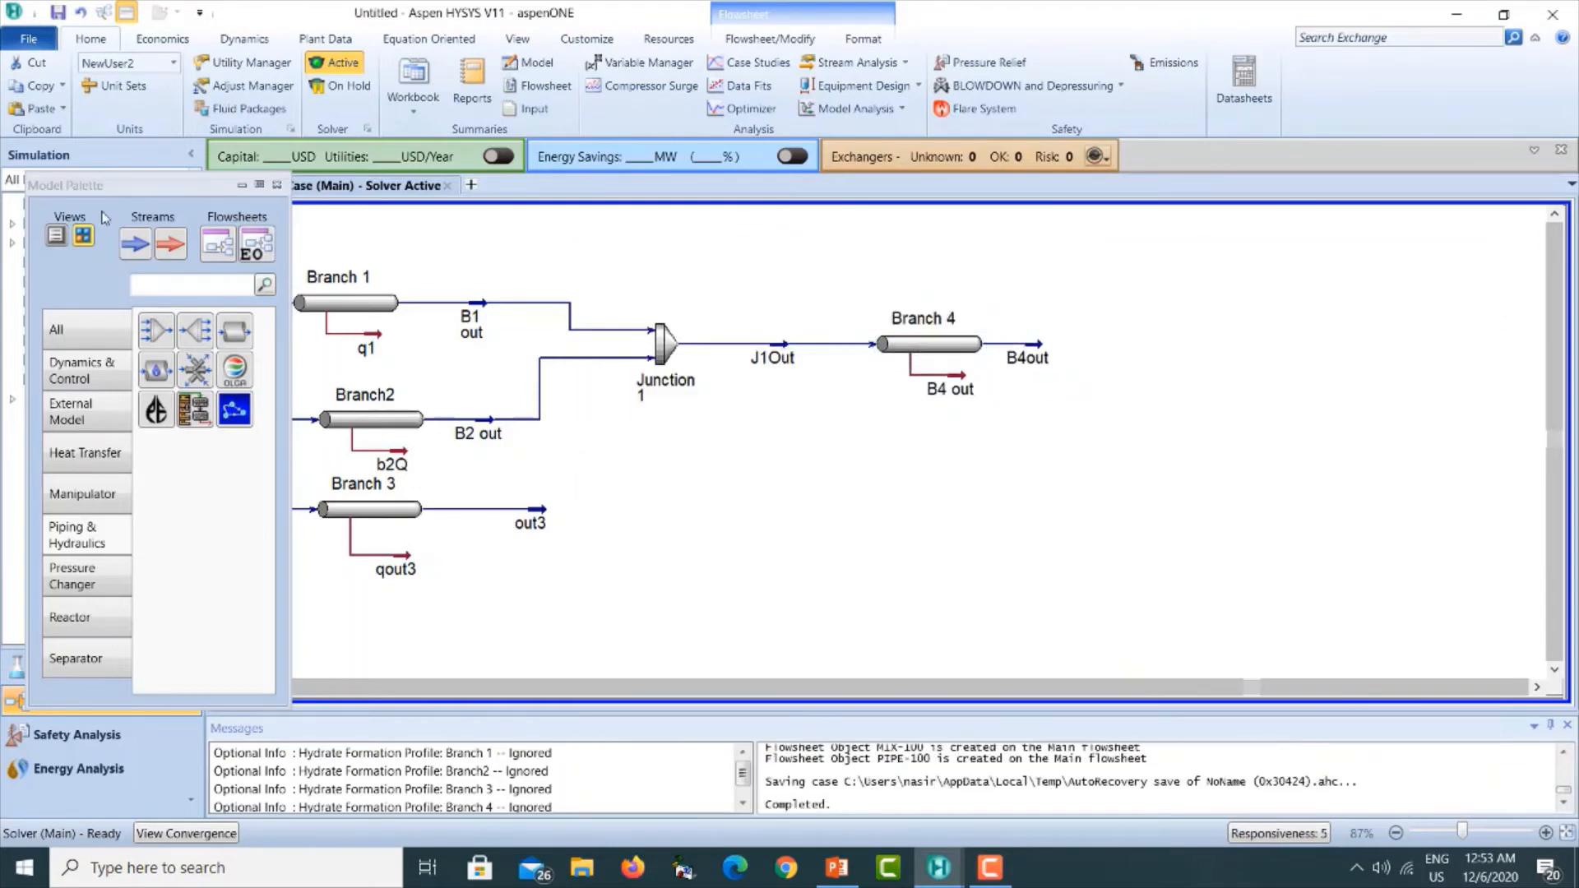
Save the case as Segment_Simulation in the 15-Lecture Notes folder.
left_click(56, 13)
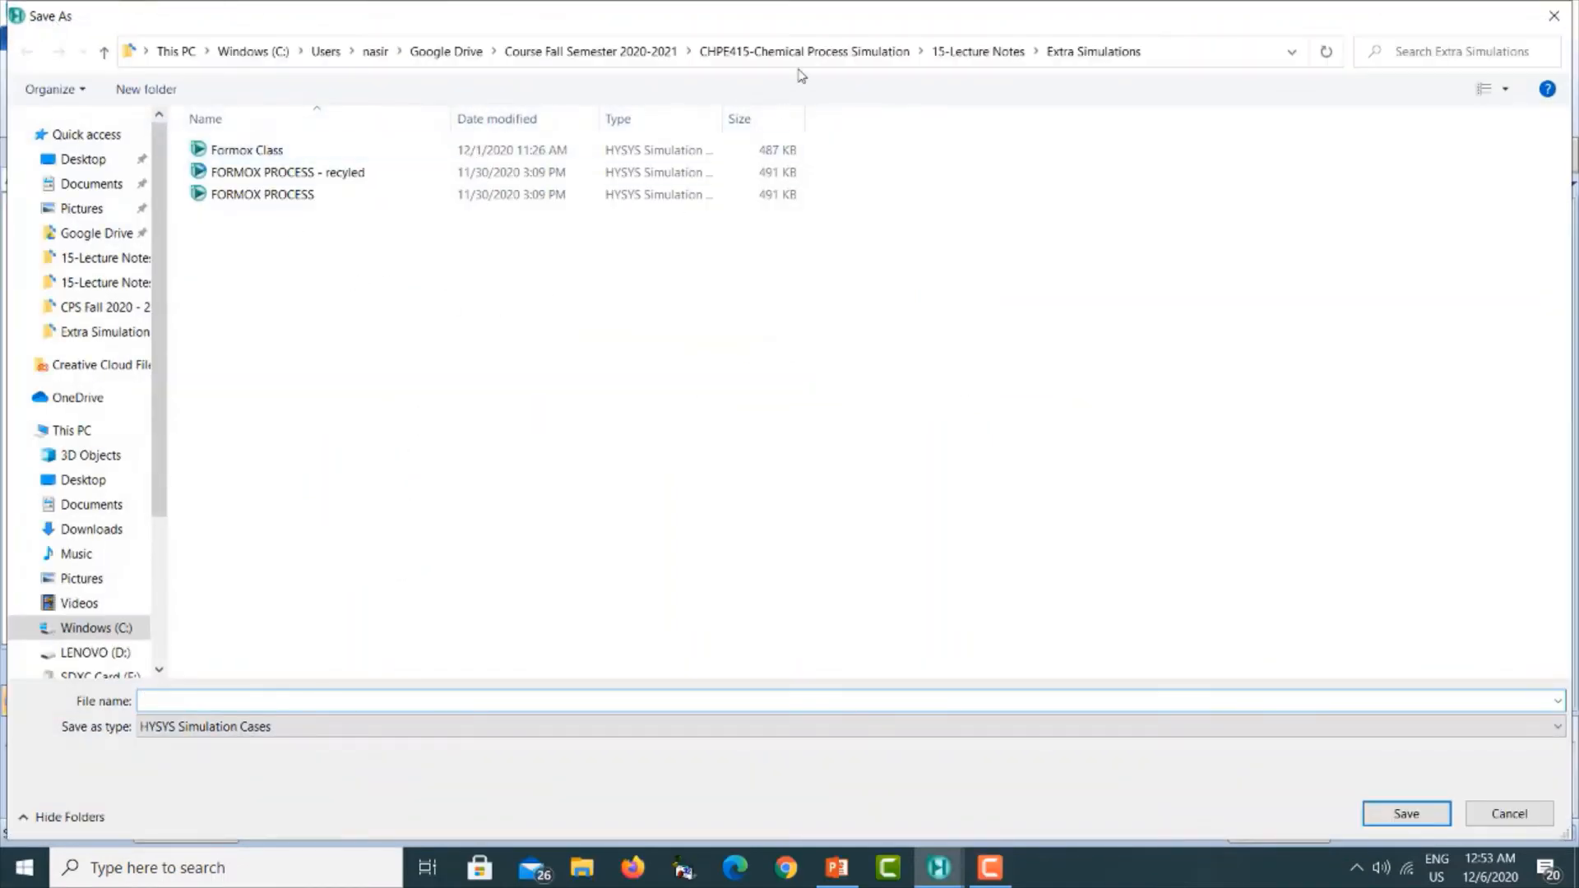
left_click(960, 57)
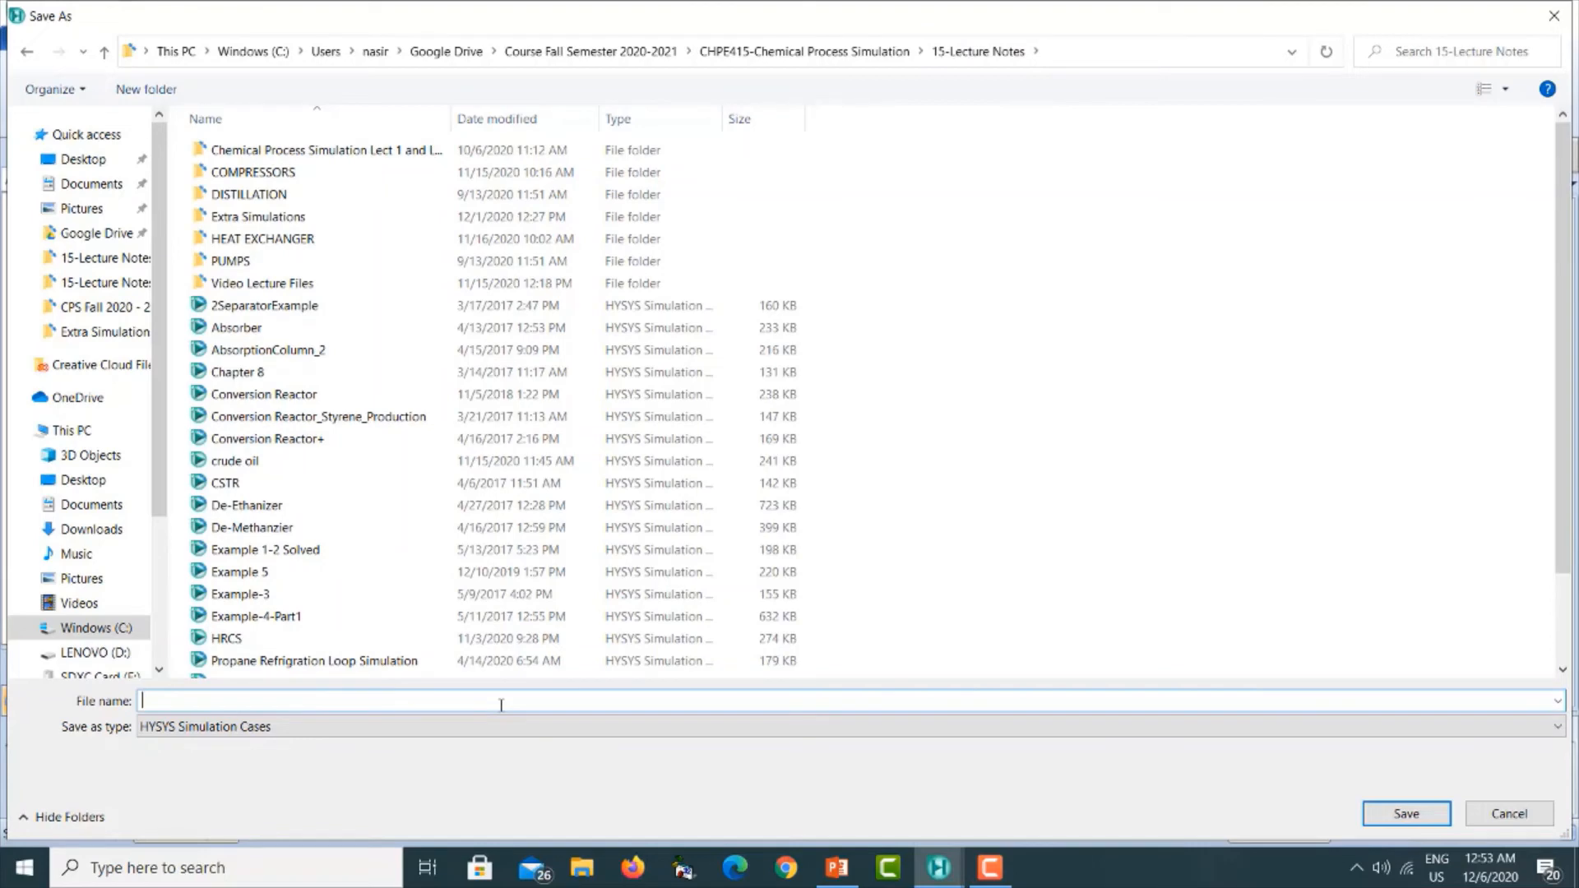
type("Segment_Simulation")
left_click(1413, 816)
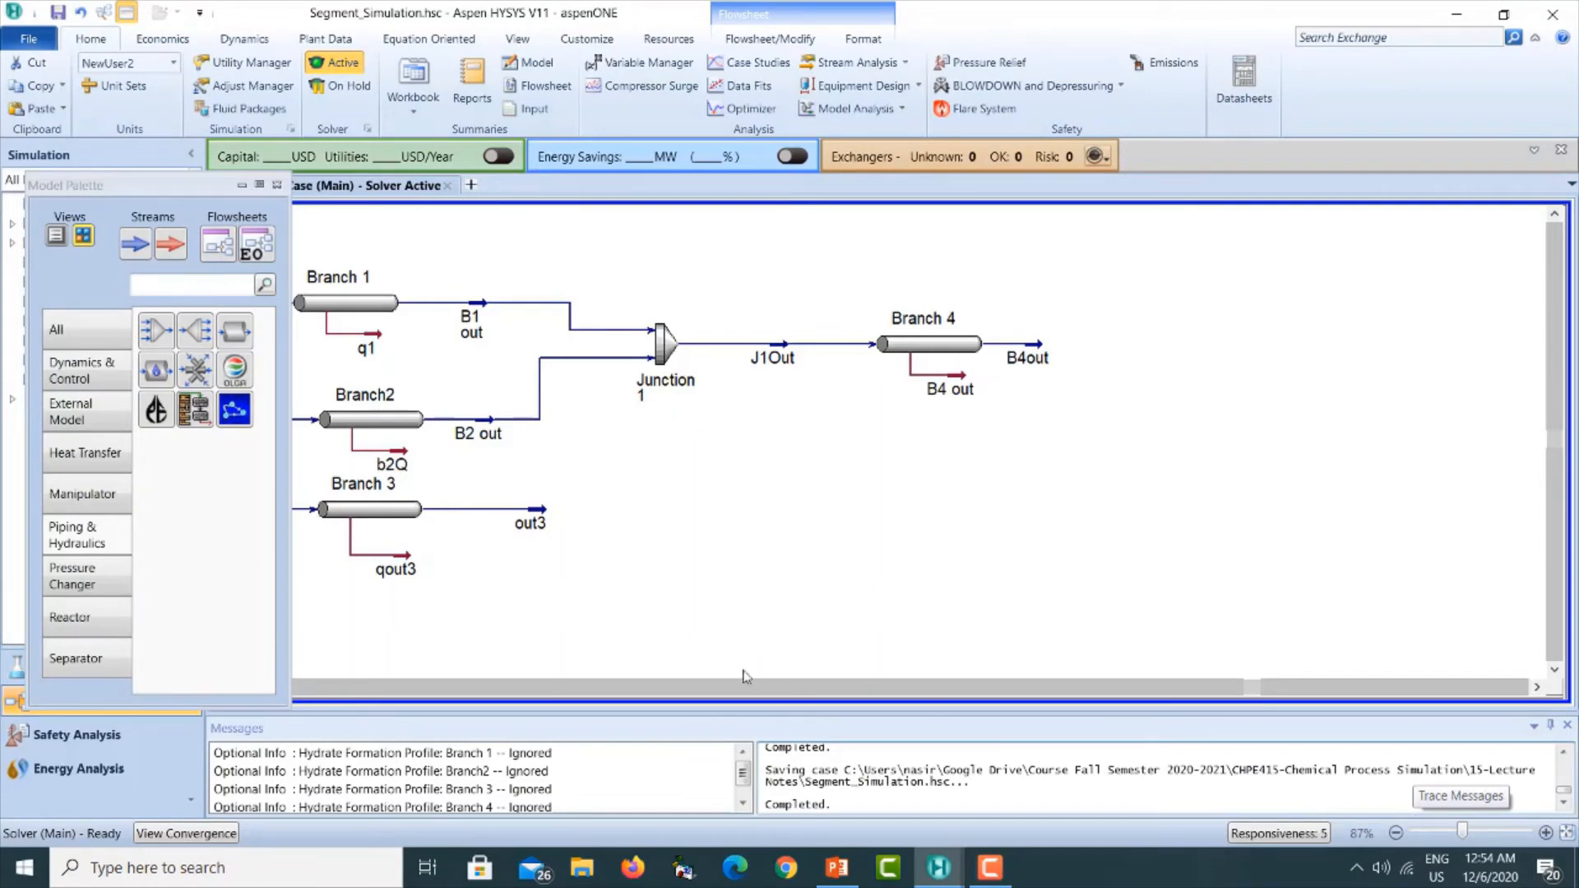
Add a mixer downstream of Branch 4 and name it Junction 2.
left_click(150, 332)
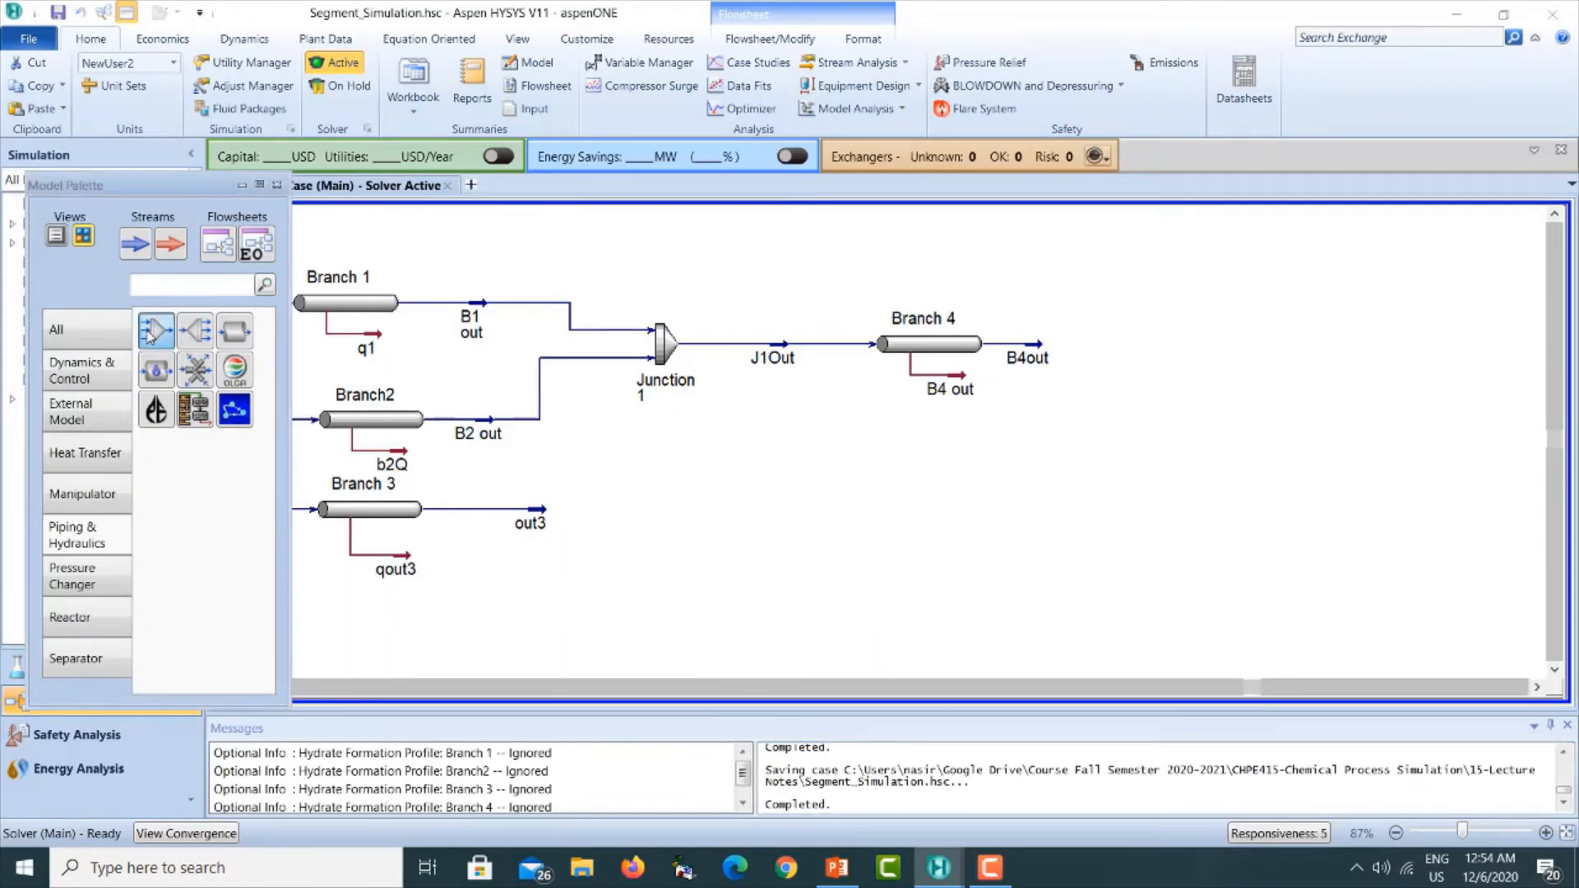
left_click(1160, 372)
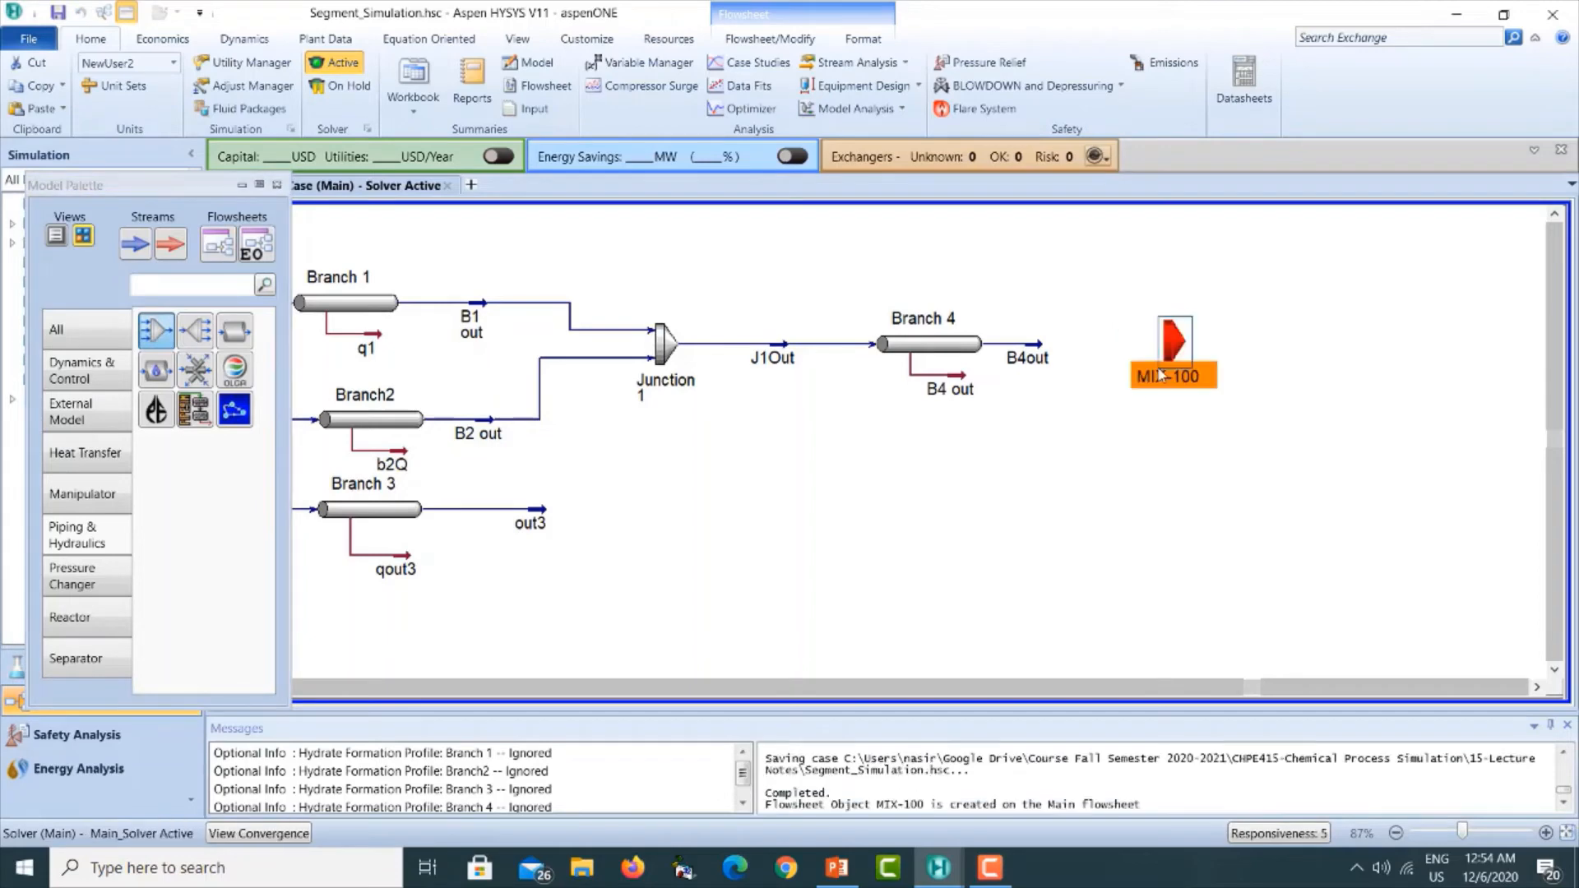
double_click(1175, 350)
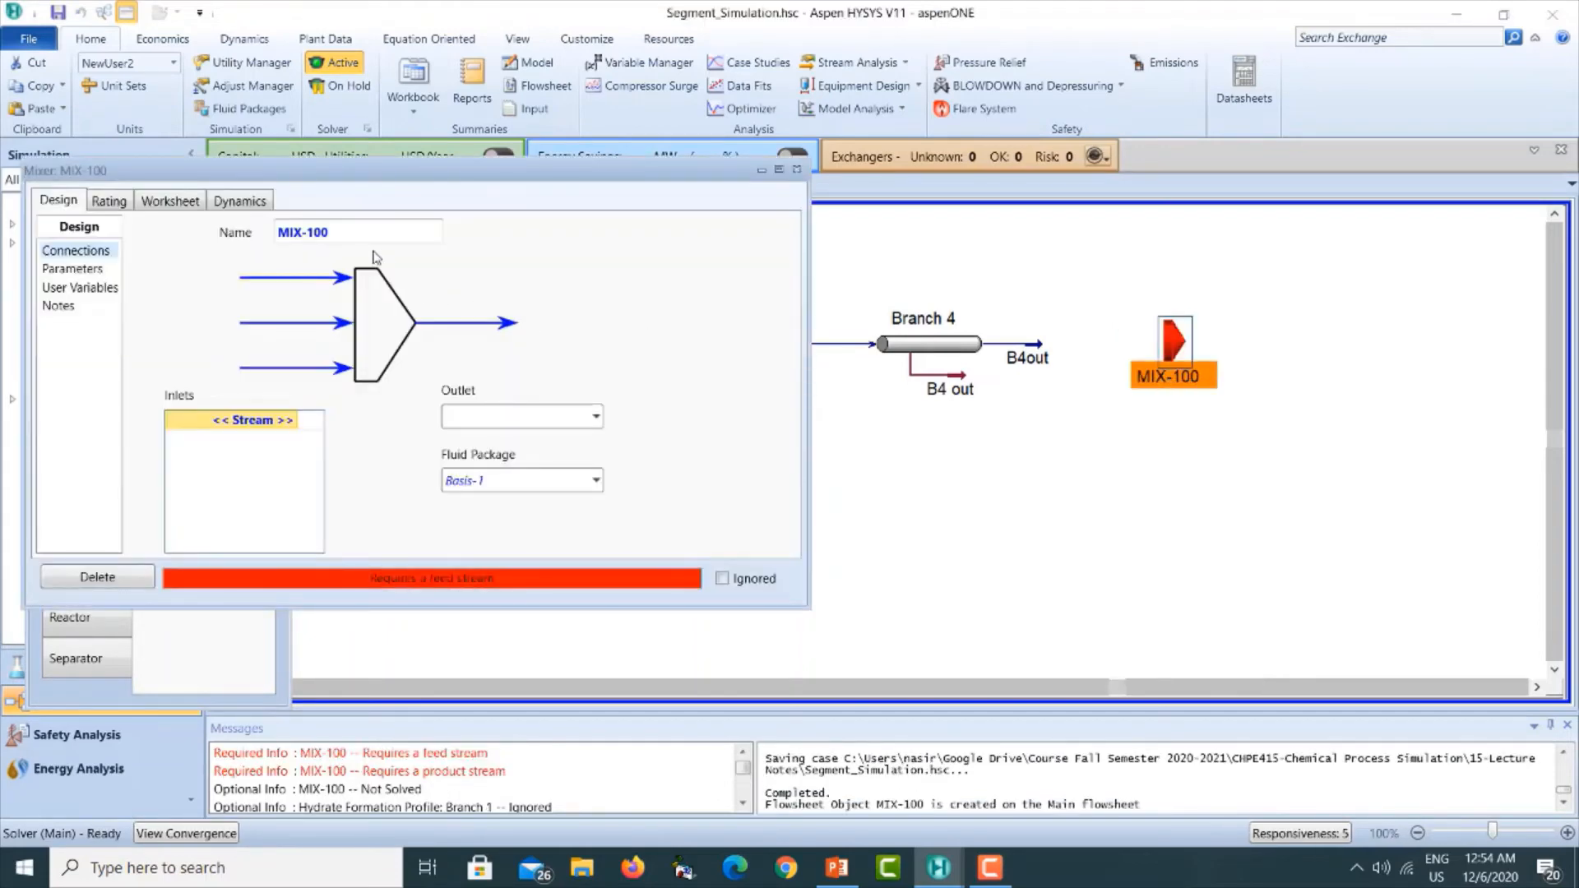
left_click(357, 234)
type("Junction 2")
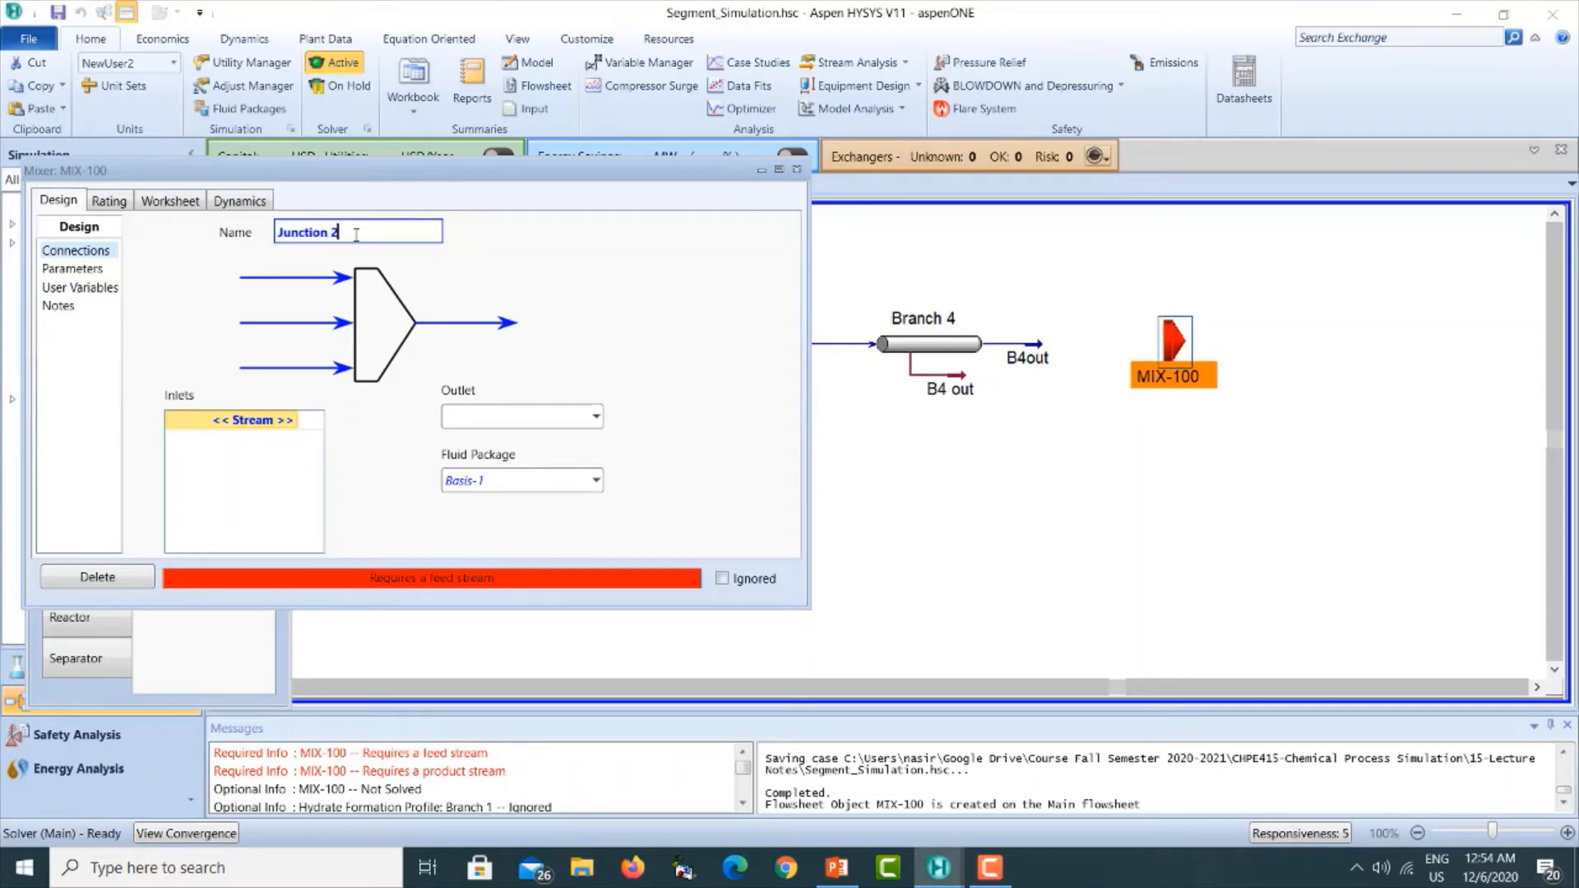
key("Return")
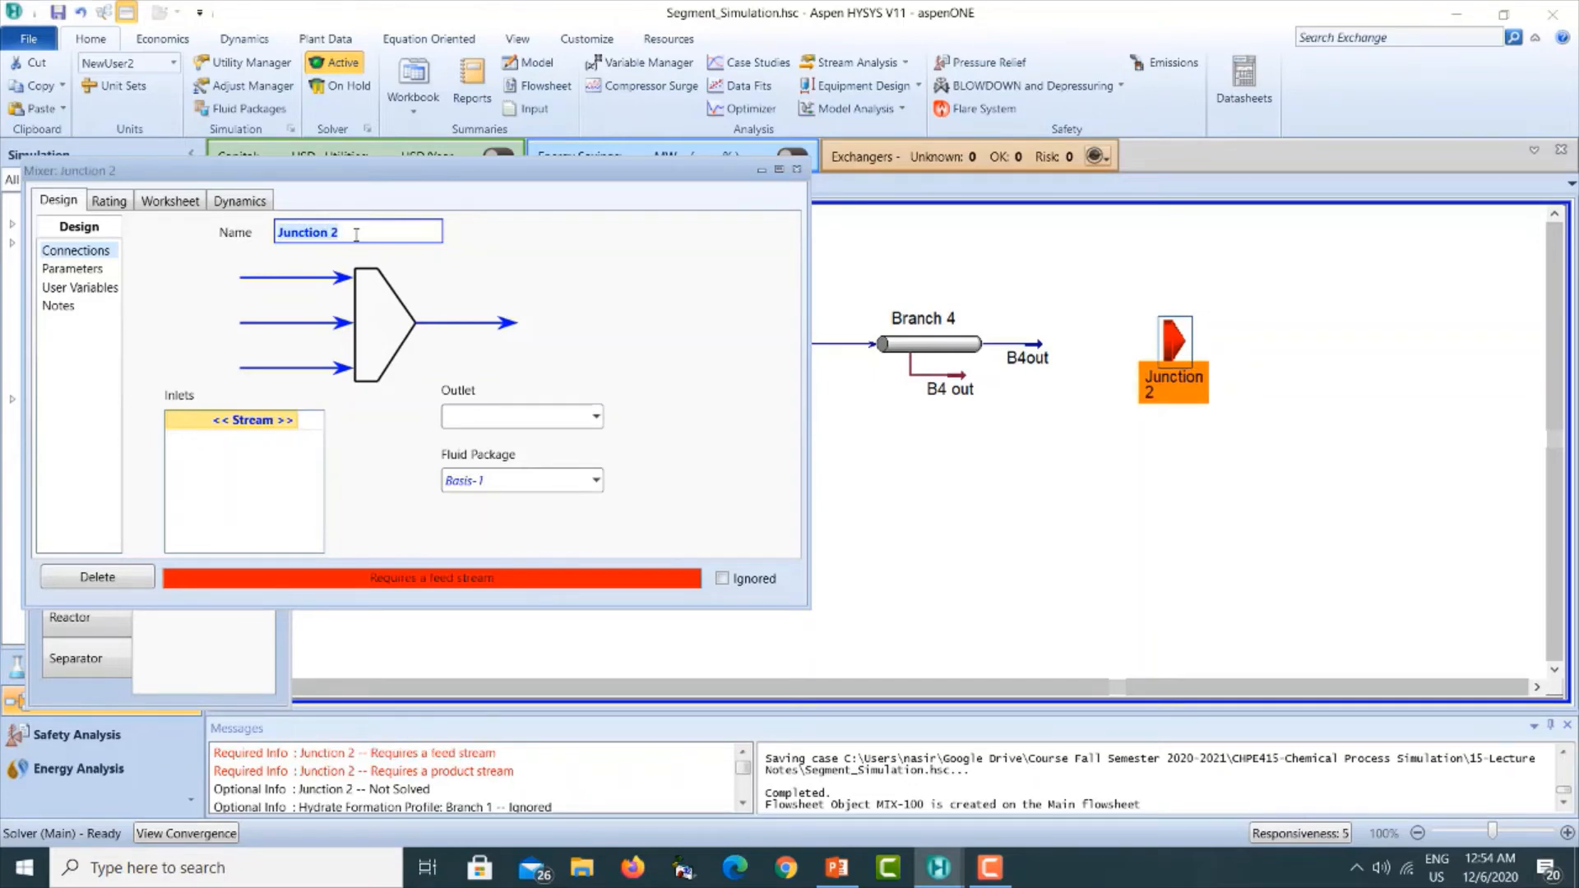
Connect the B4 out stream as the first inlet of Junction 2.
left_click(296, 421)
left_click(292, 420)
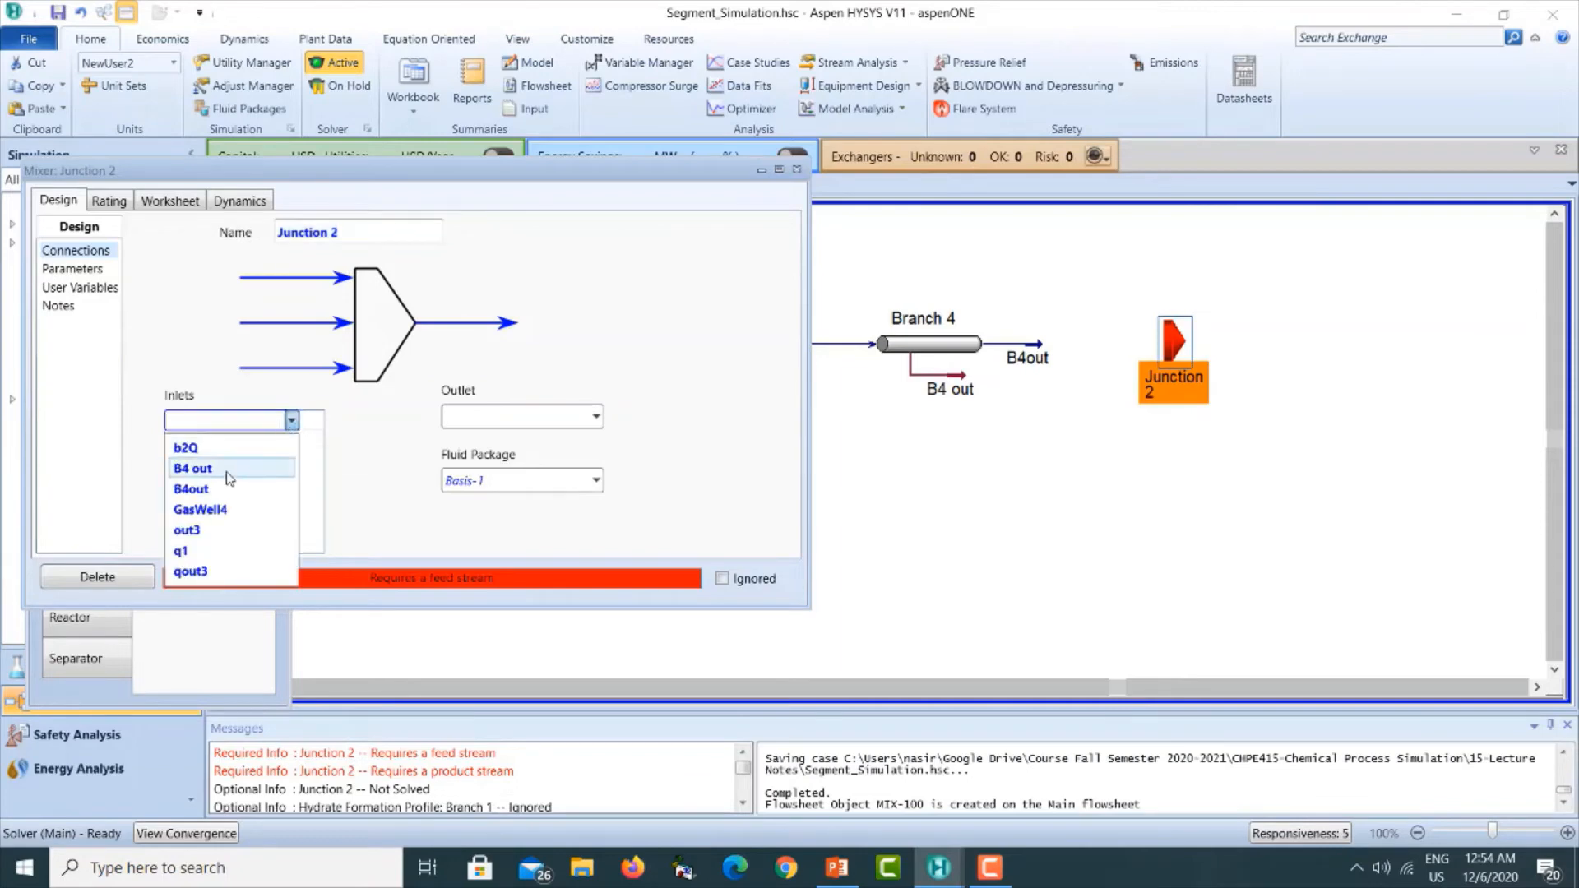
left_click(230, 475)
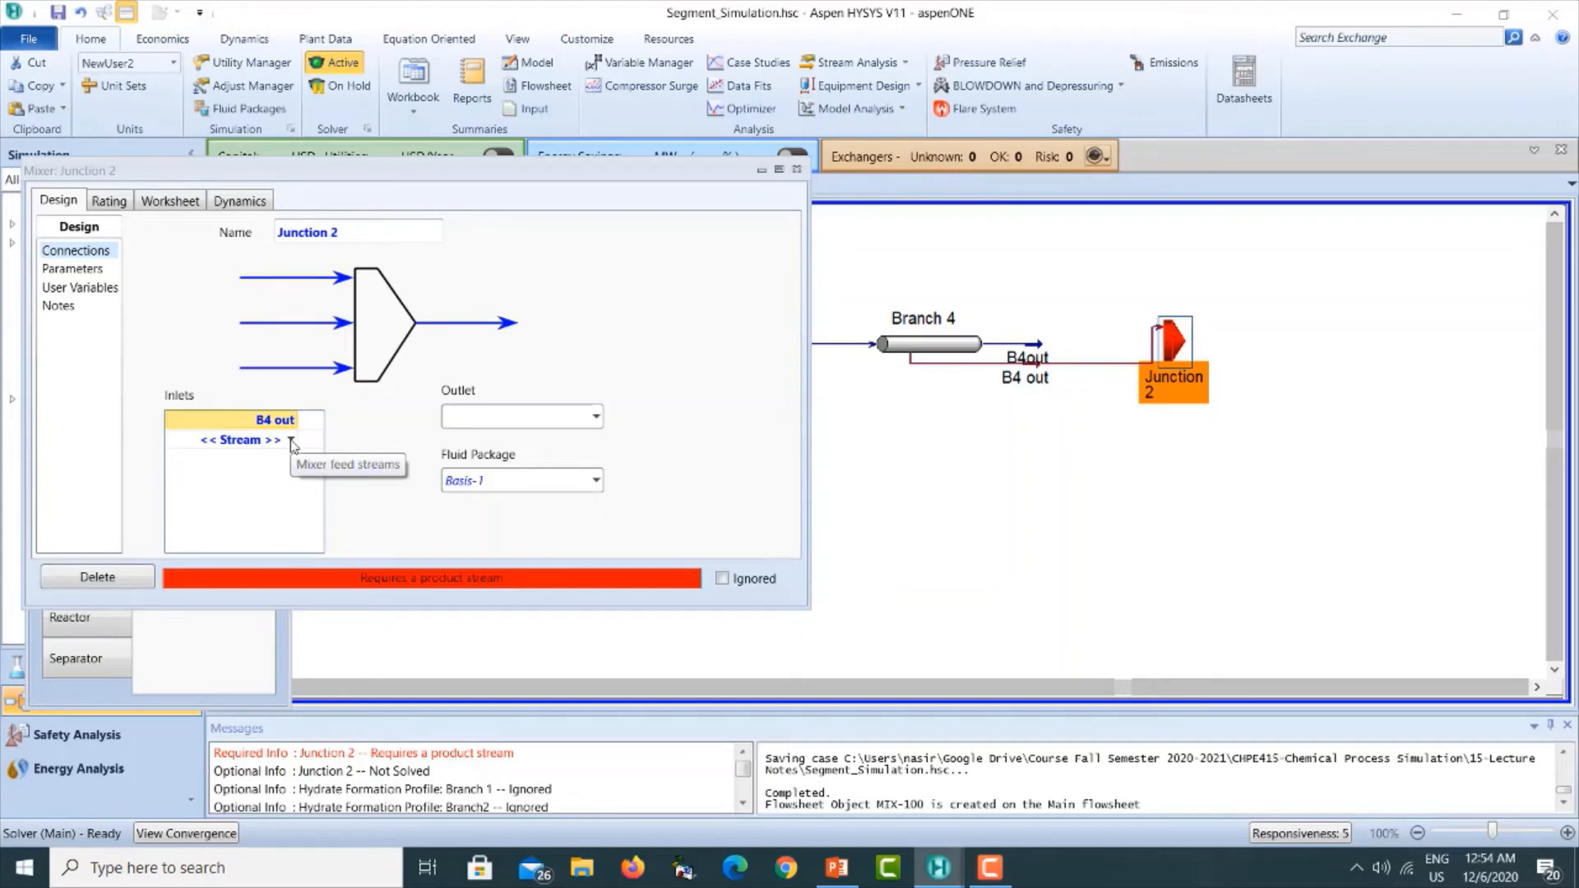
left_click(292, 442)
left_click(292, 442)
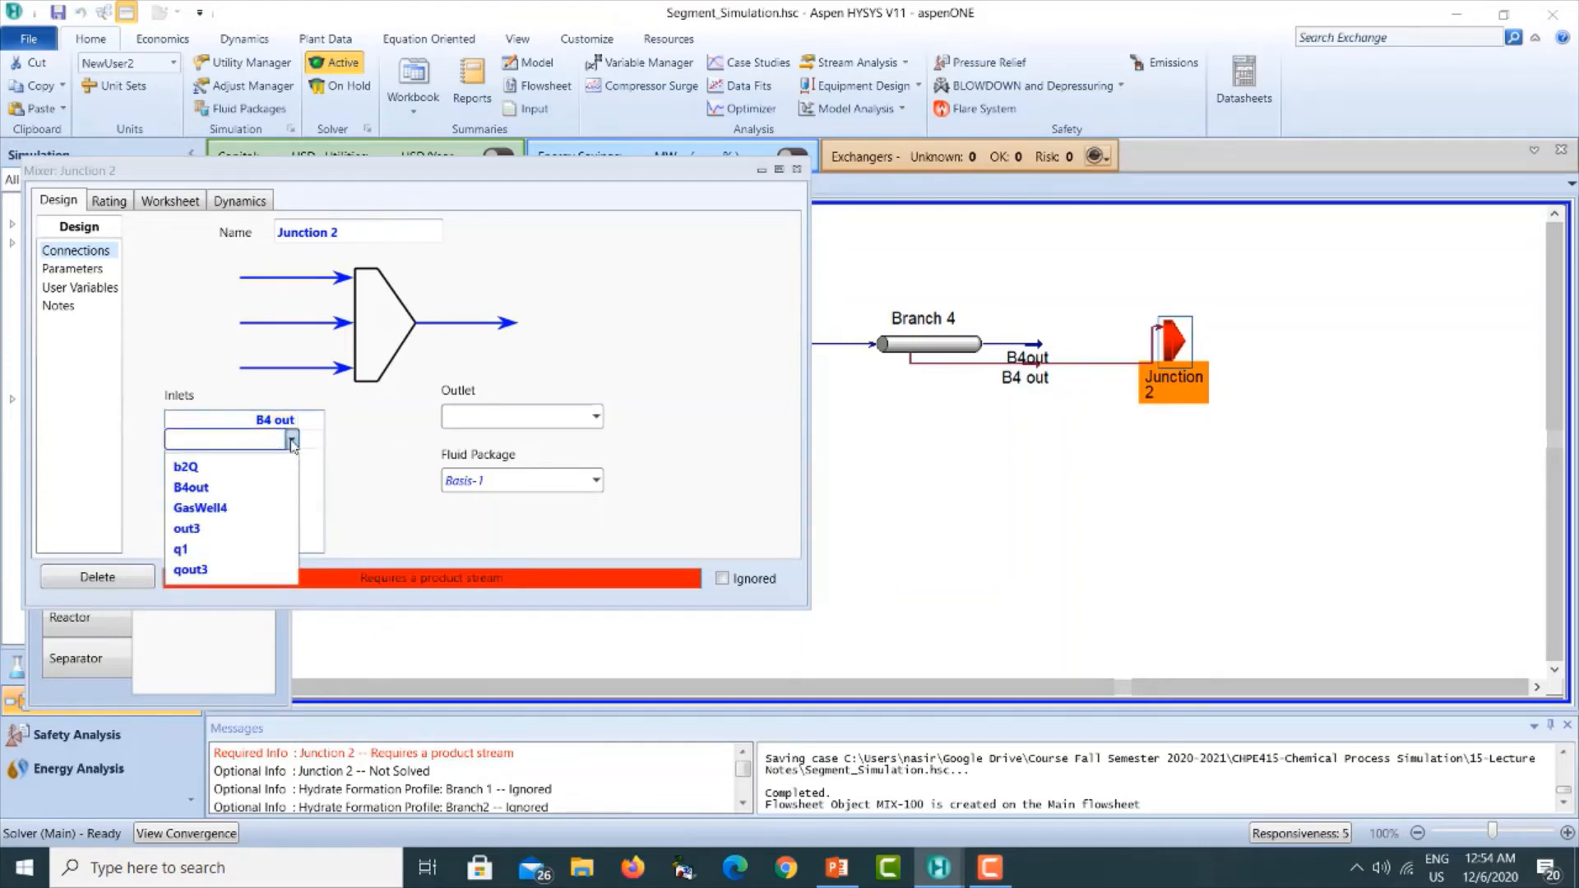
left_click(292, 442)
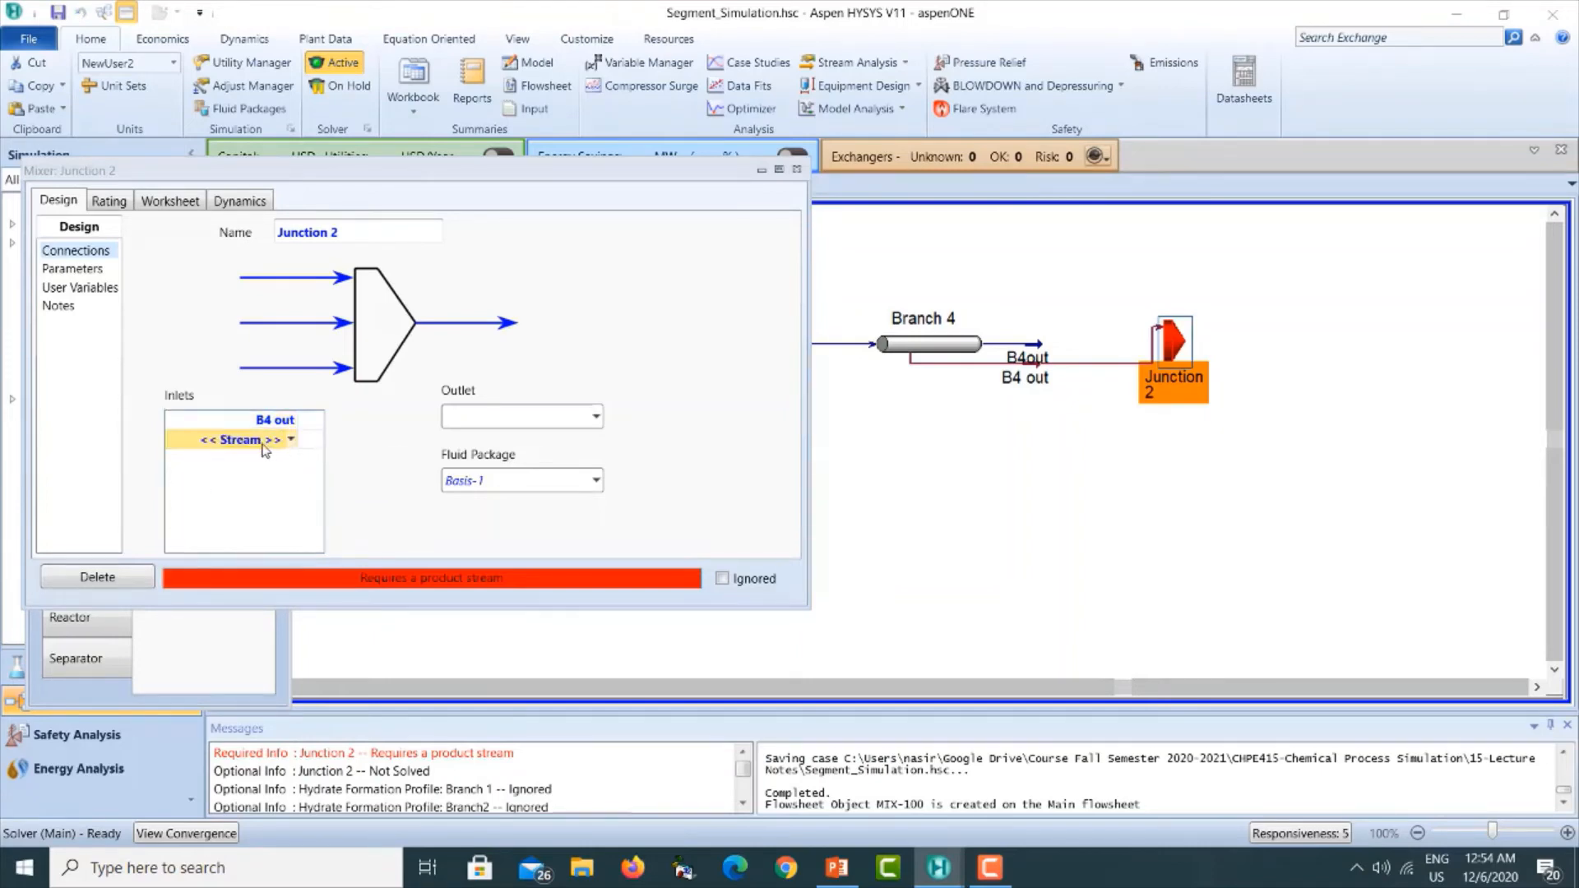
type("B4out3")
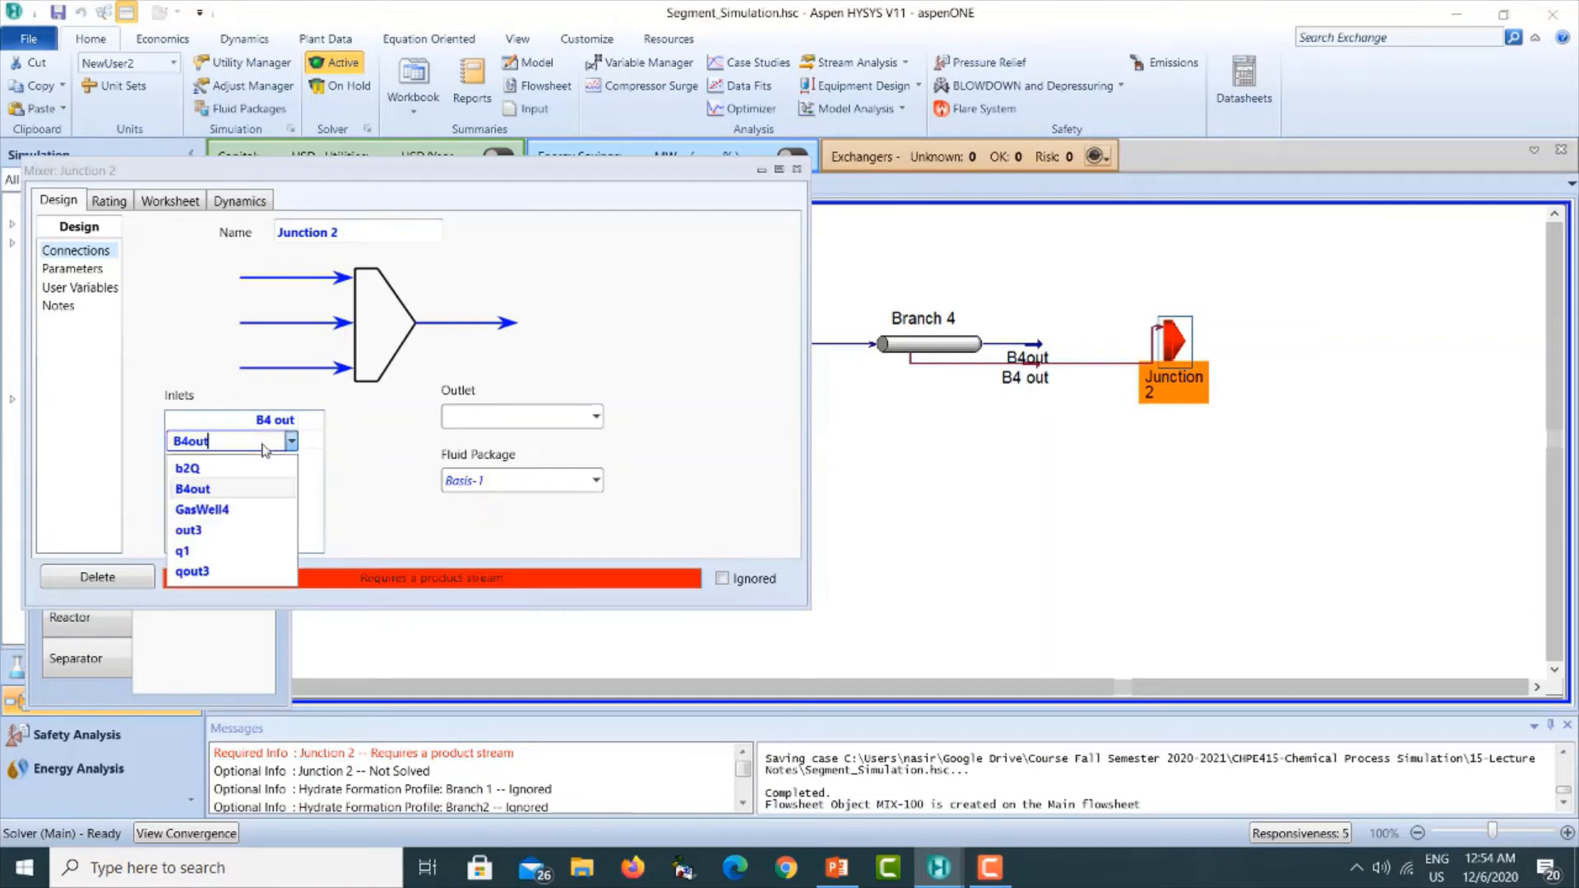
key("BackSpace")
key("BackSpace")
key("BackSpace")
key("BackSpace")
key("BackSpace")
key("BackSpace")
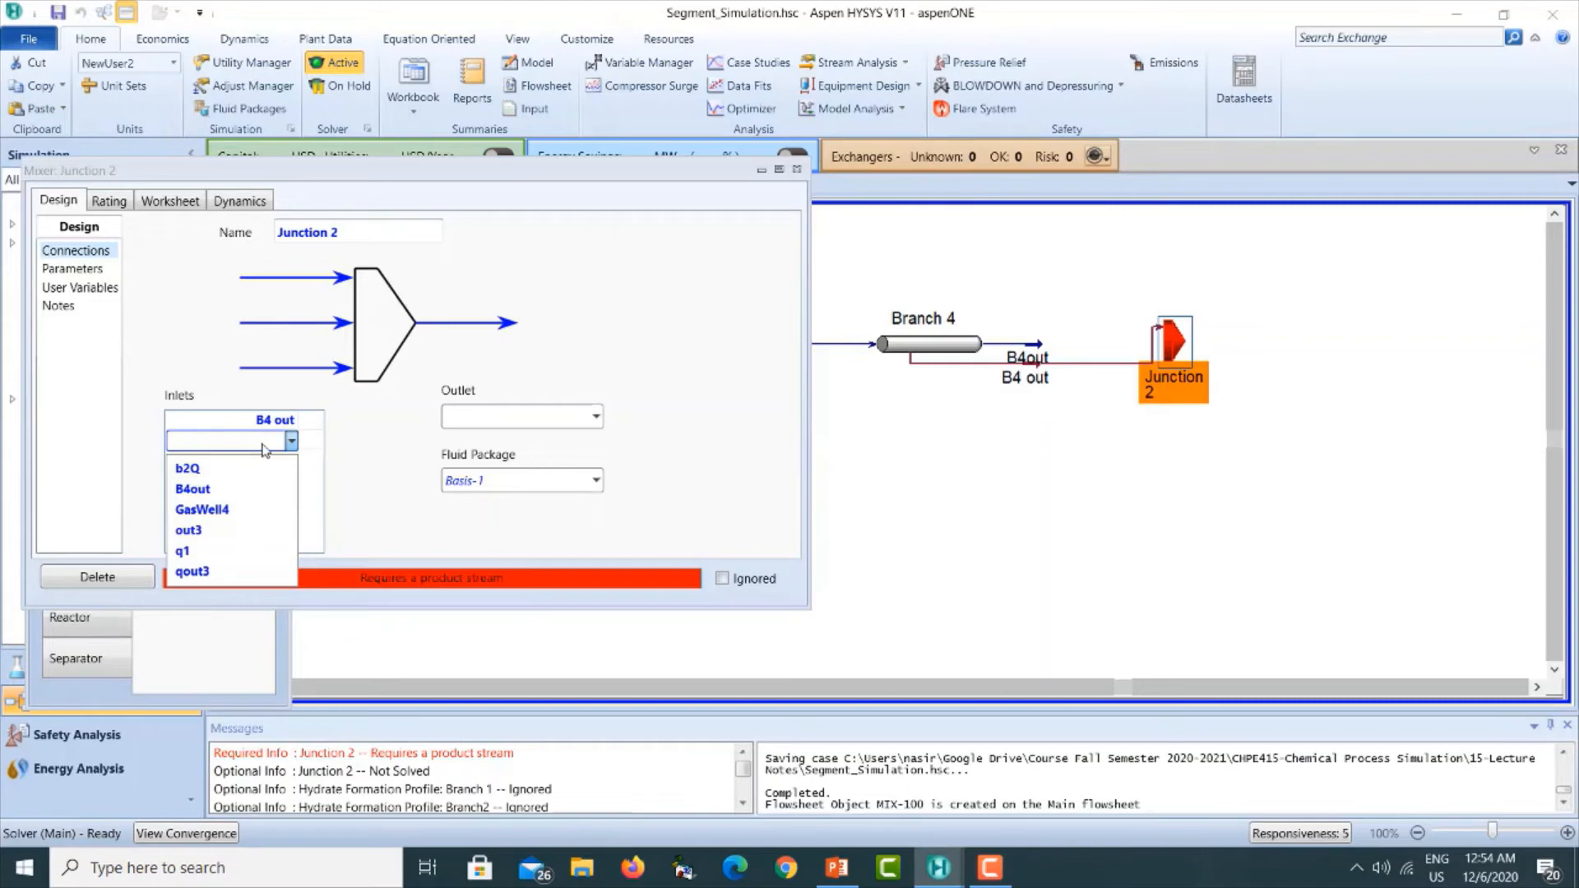
type("b3")
key("BackSpace")
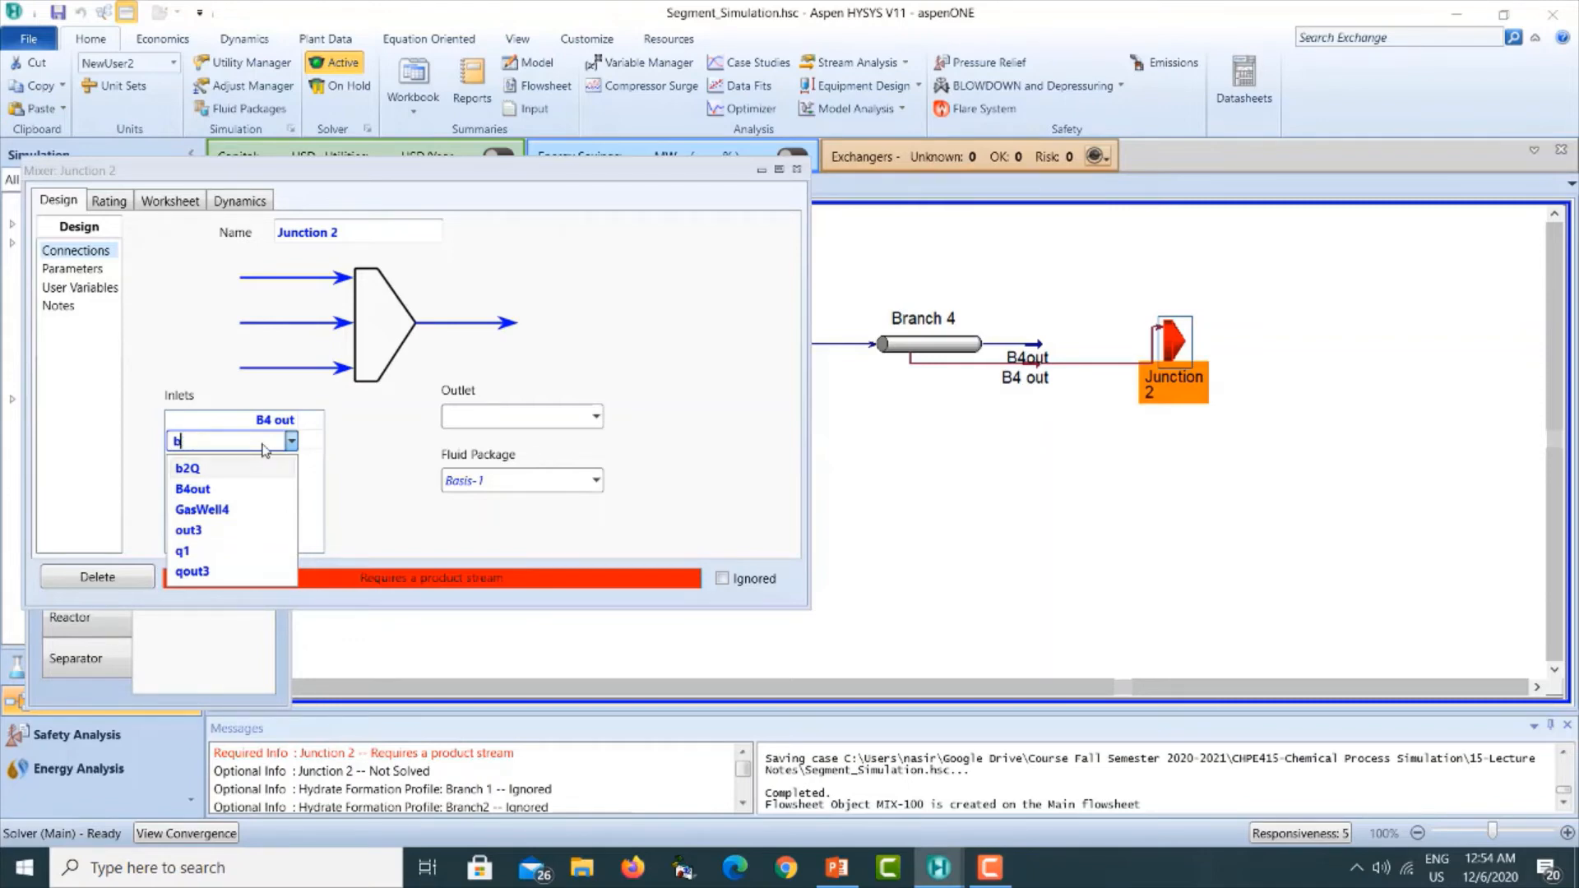
key("BackSpace")
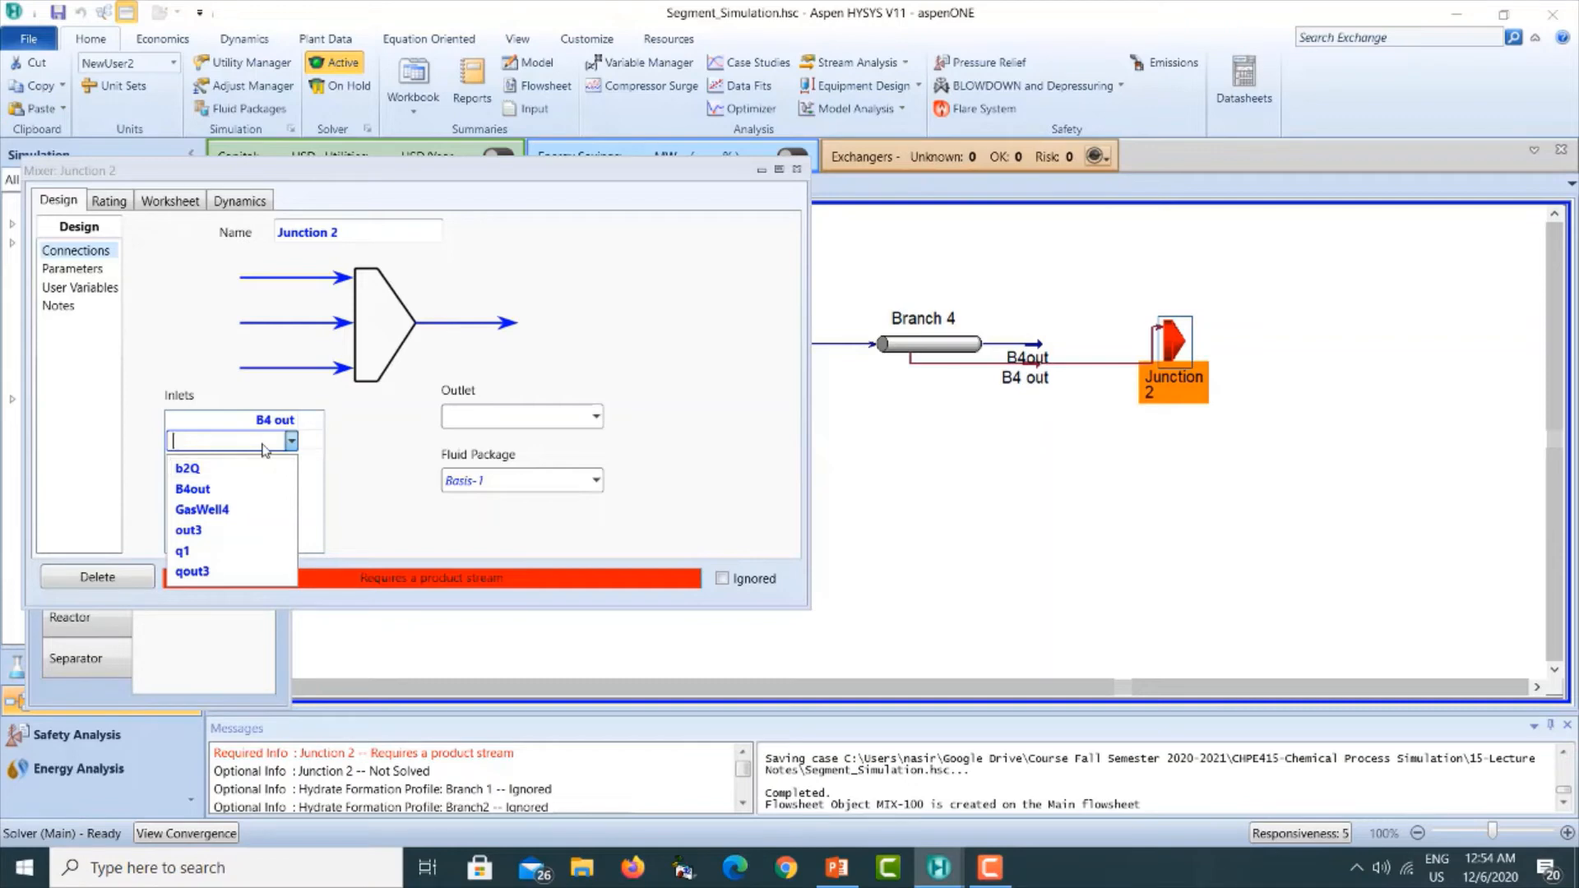
type("b")
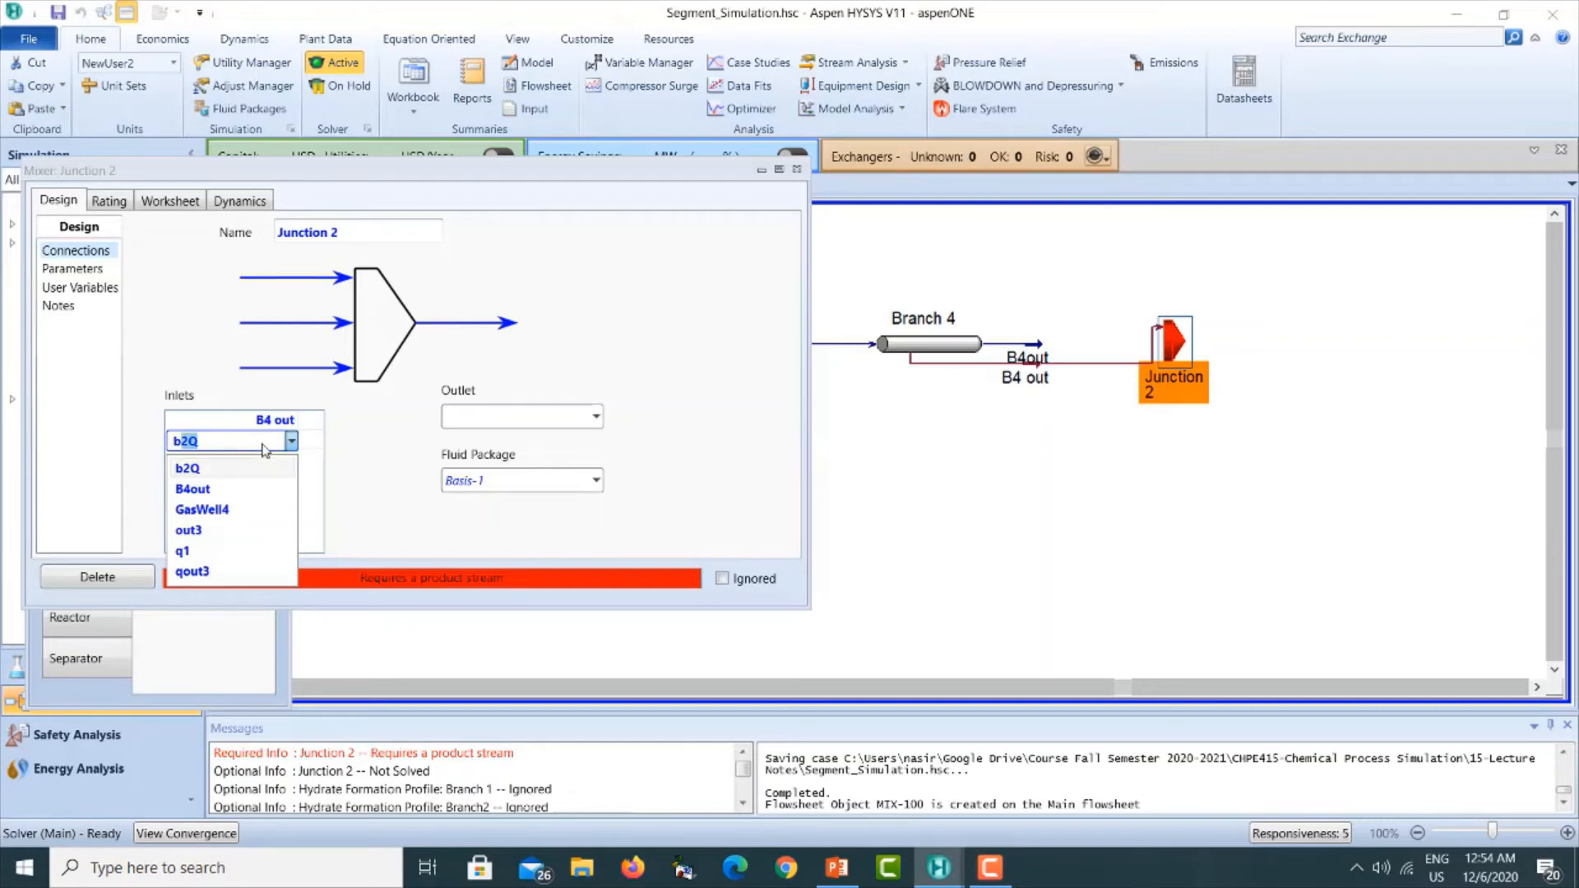
key("BackSpace")
key("BackSpace")
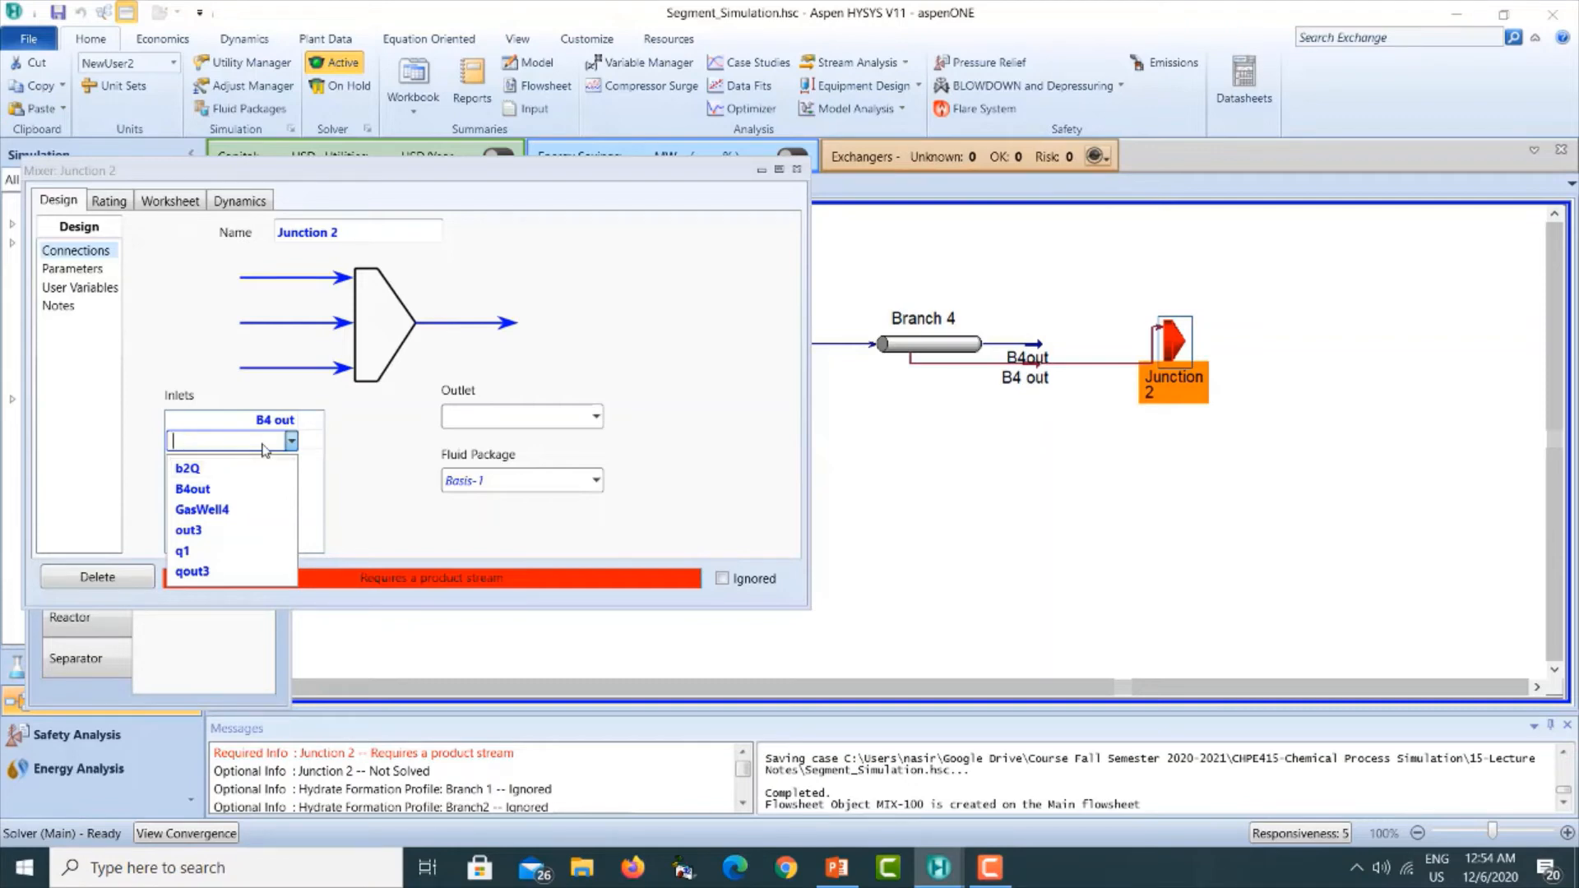
Add a new stream named b3Out as the second inlet of Junction 2.
type("b")
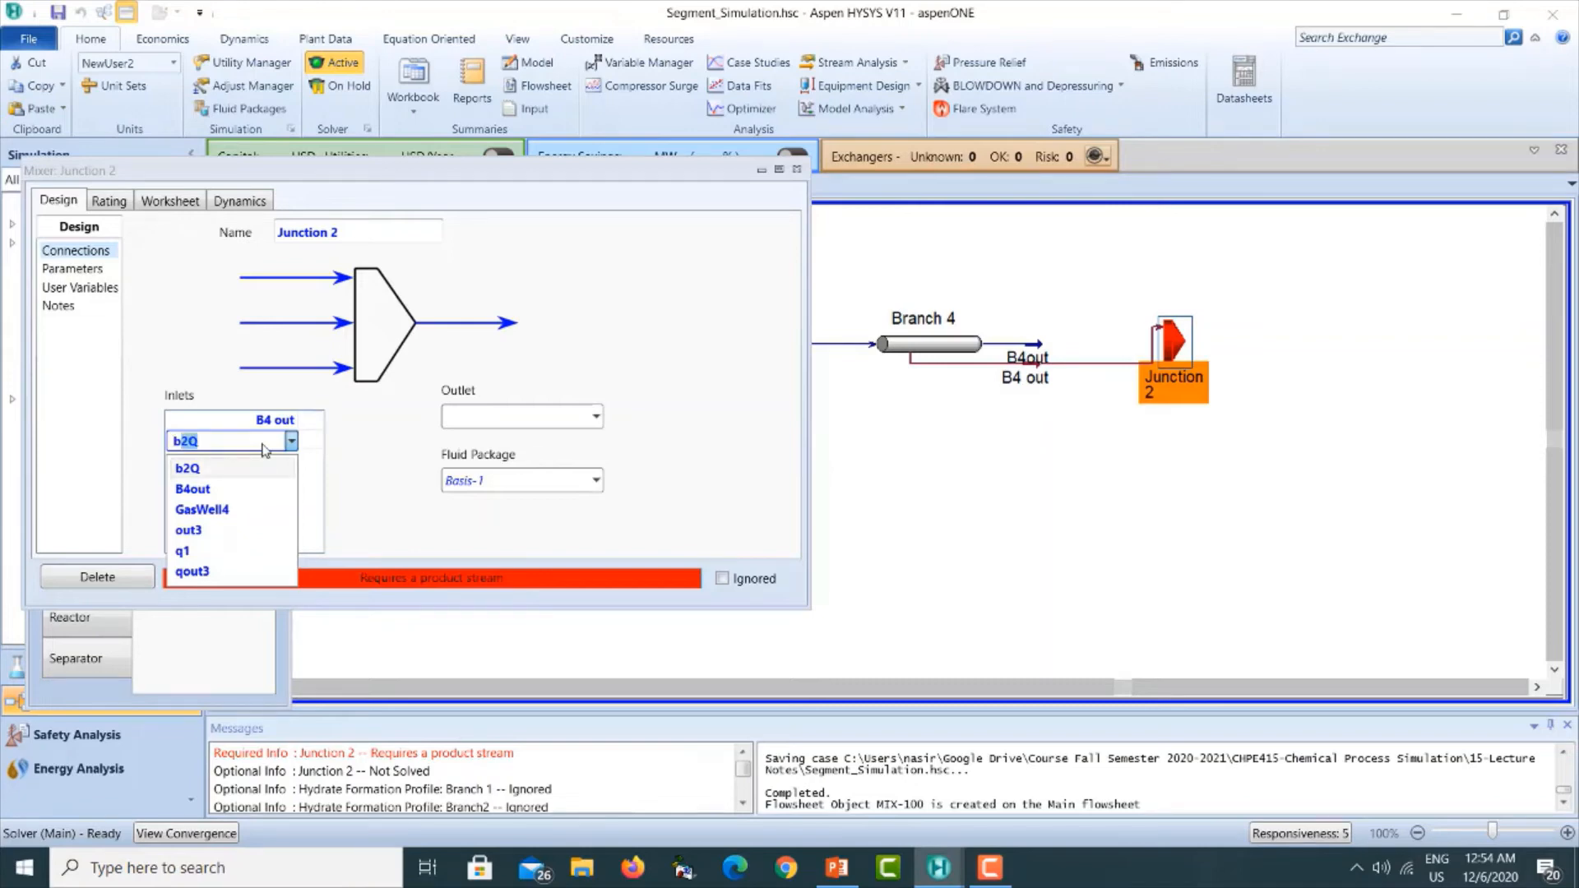
type("3O")
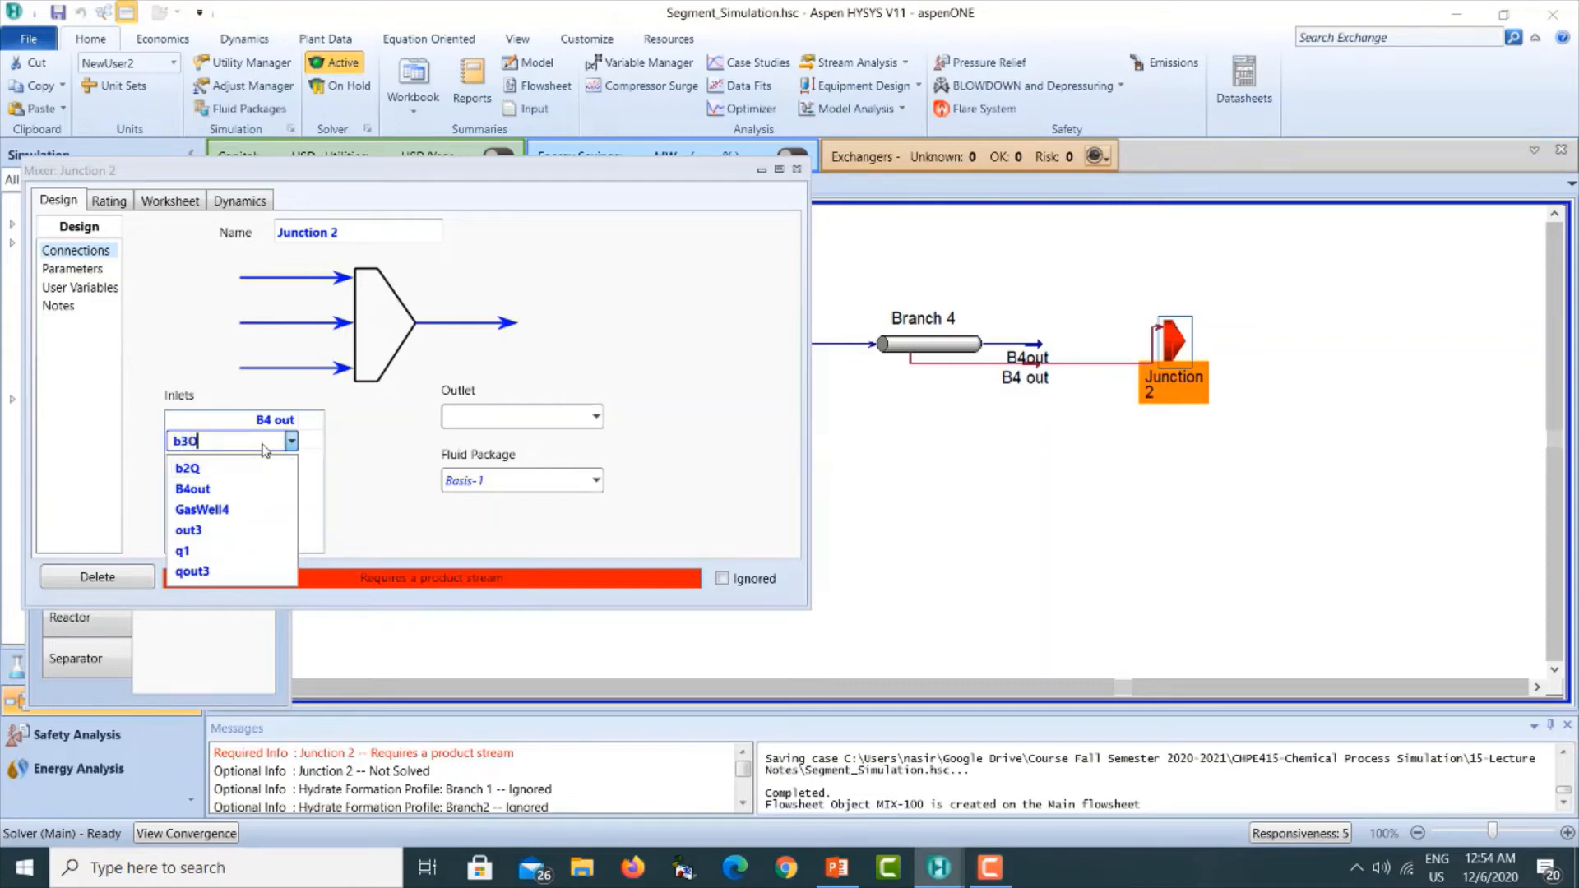
type("ut")
key("Return")
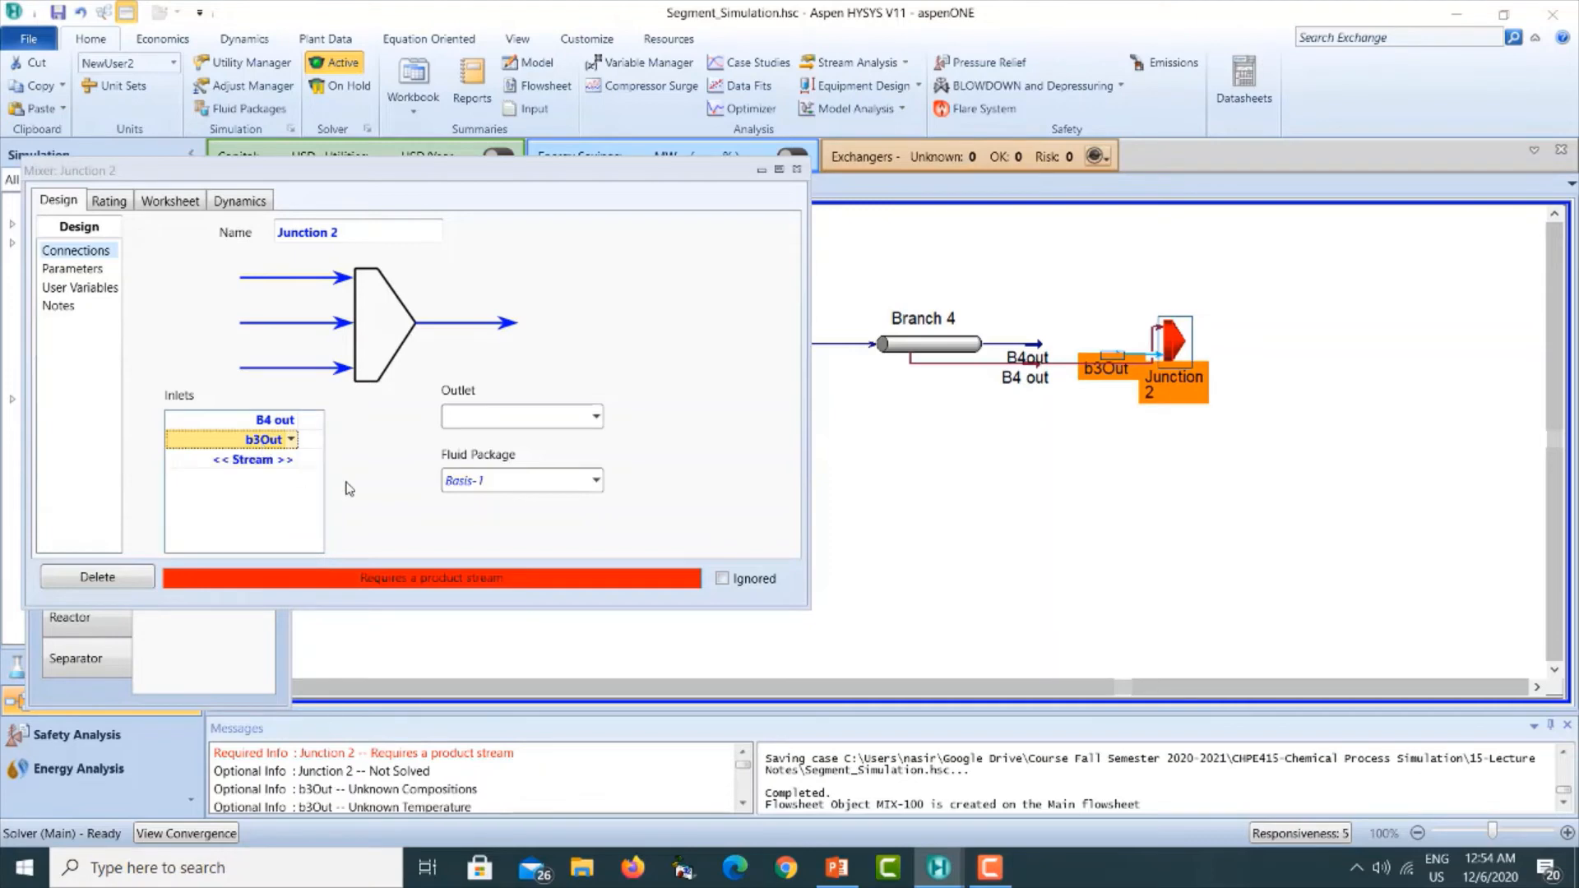
Name Junction 2's outlet stream J2Out, close the mixer's properties and move the mixer slightly lower on the flowsheet.
left_click(532, 425)
left_click(524, 417)
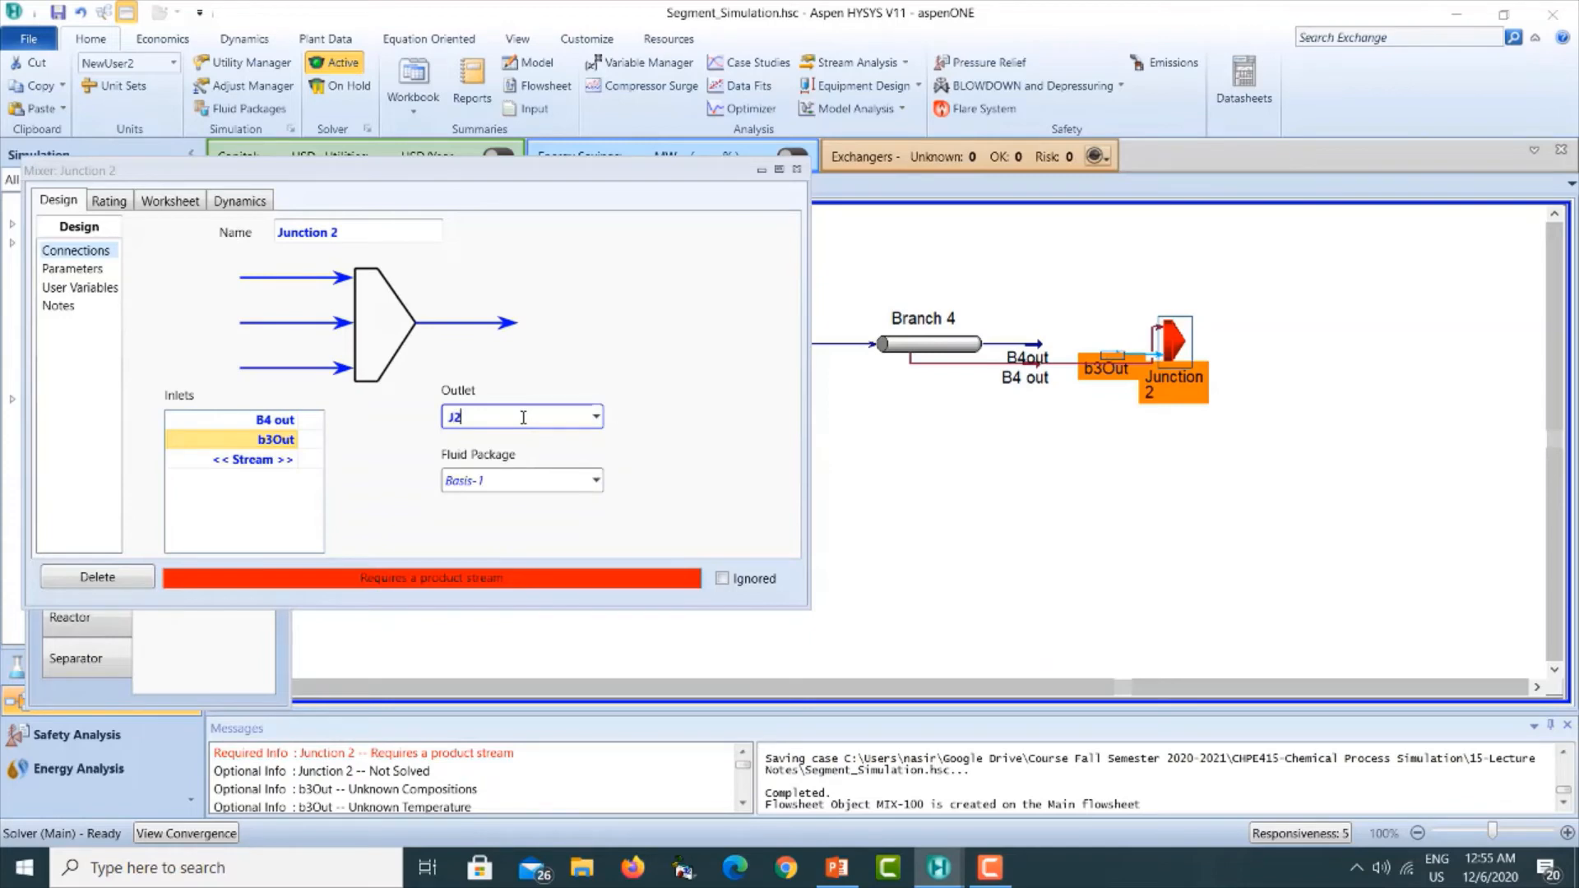
type("J20")
key("Return")
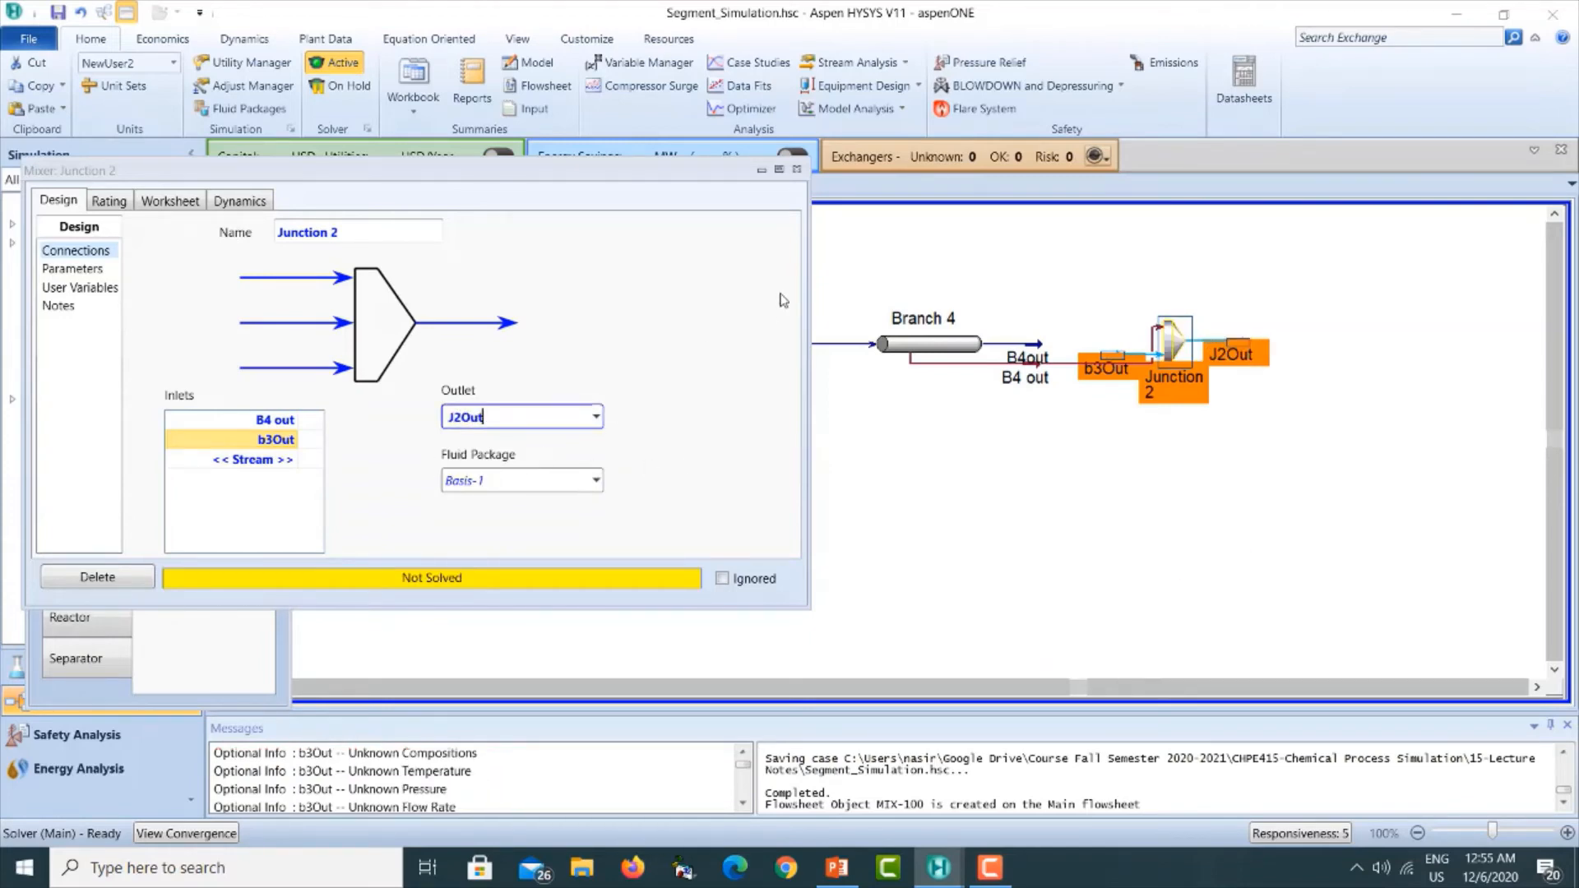
left_click(795, 170)
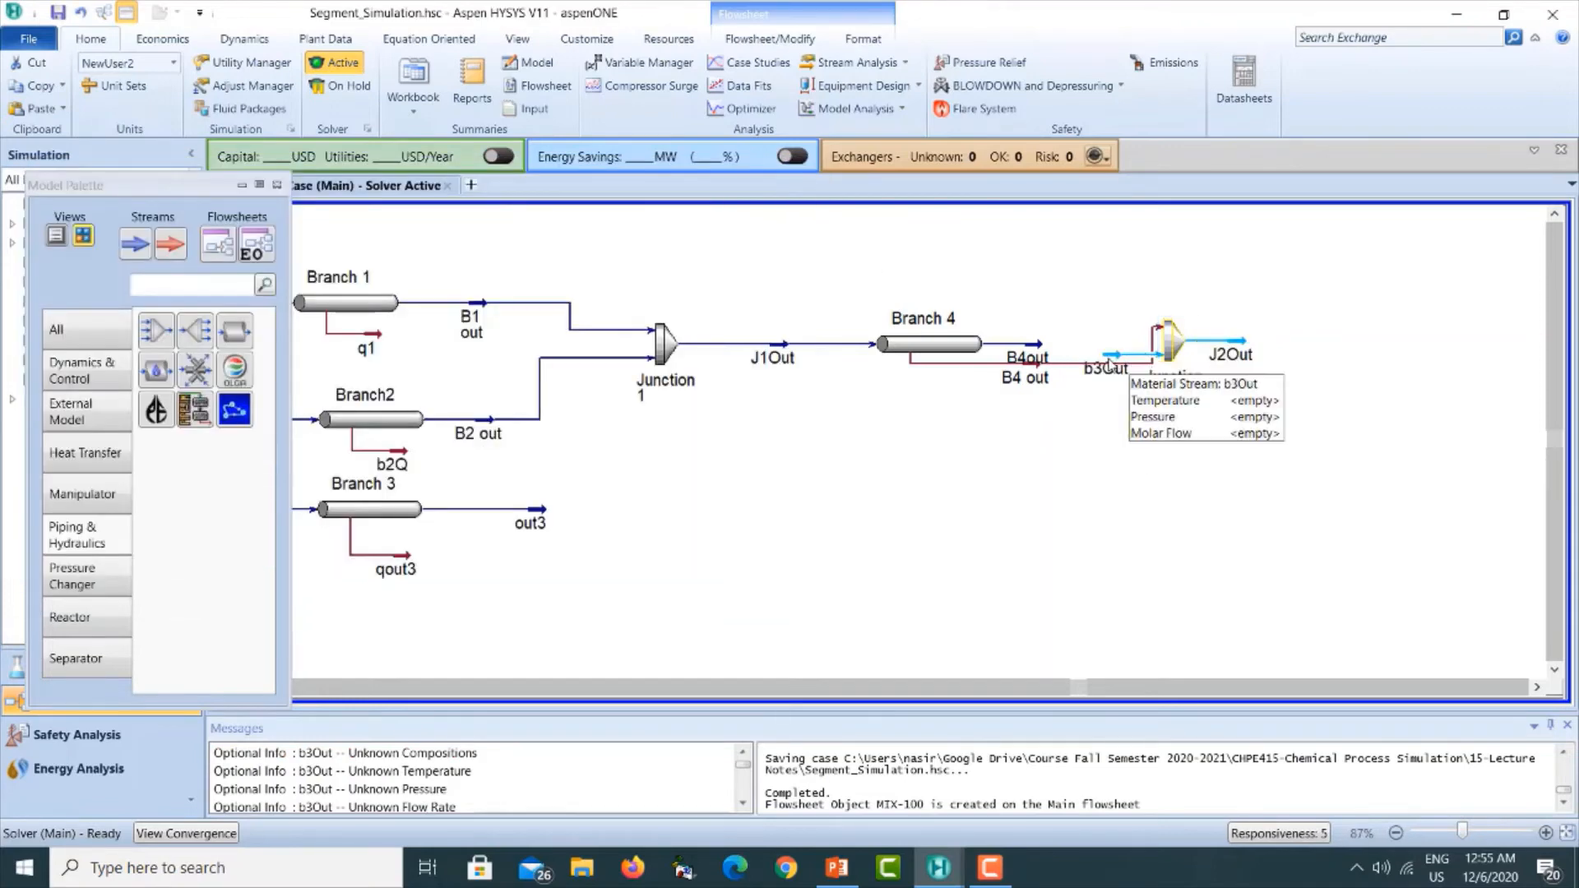
left_click_drag(1164, 356, 1196, 404)
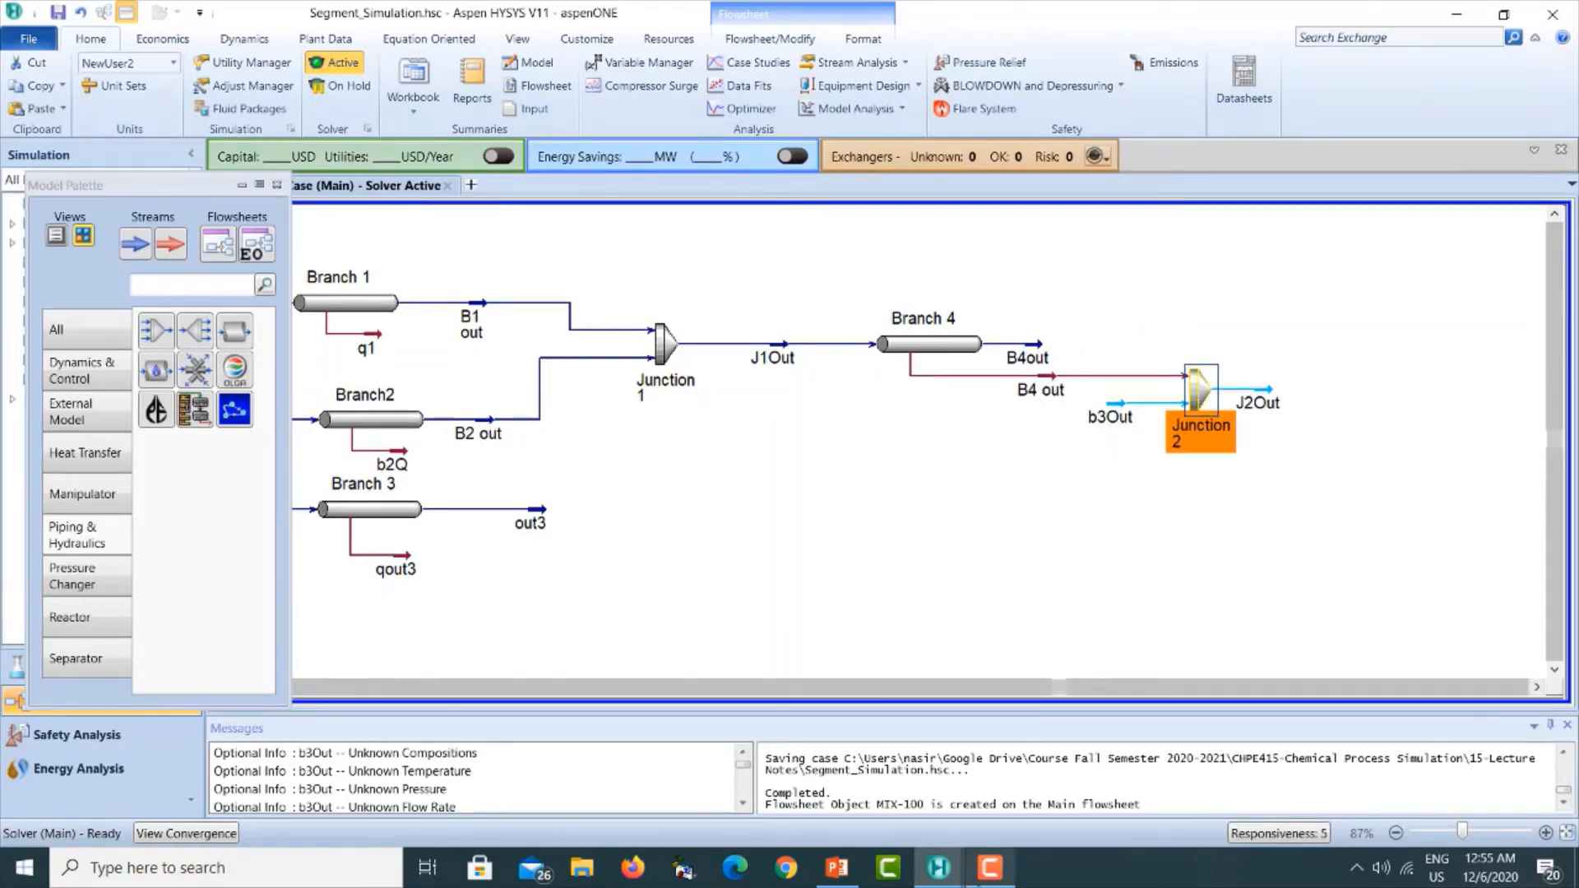
left_click(992, 868)
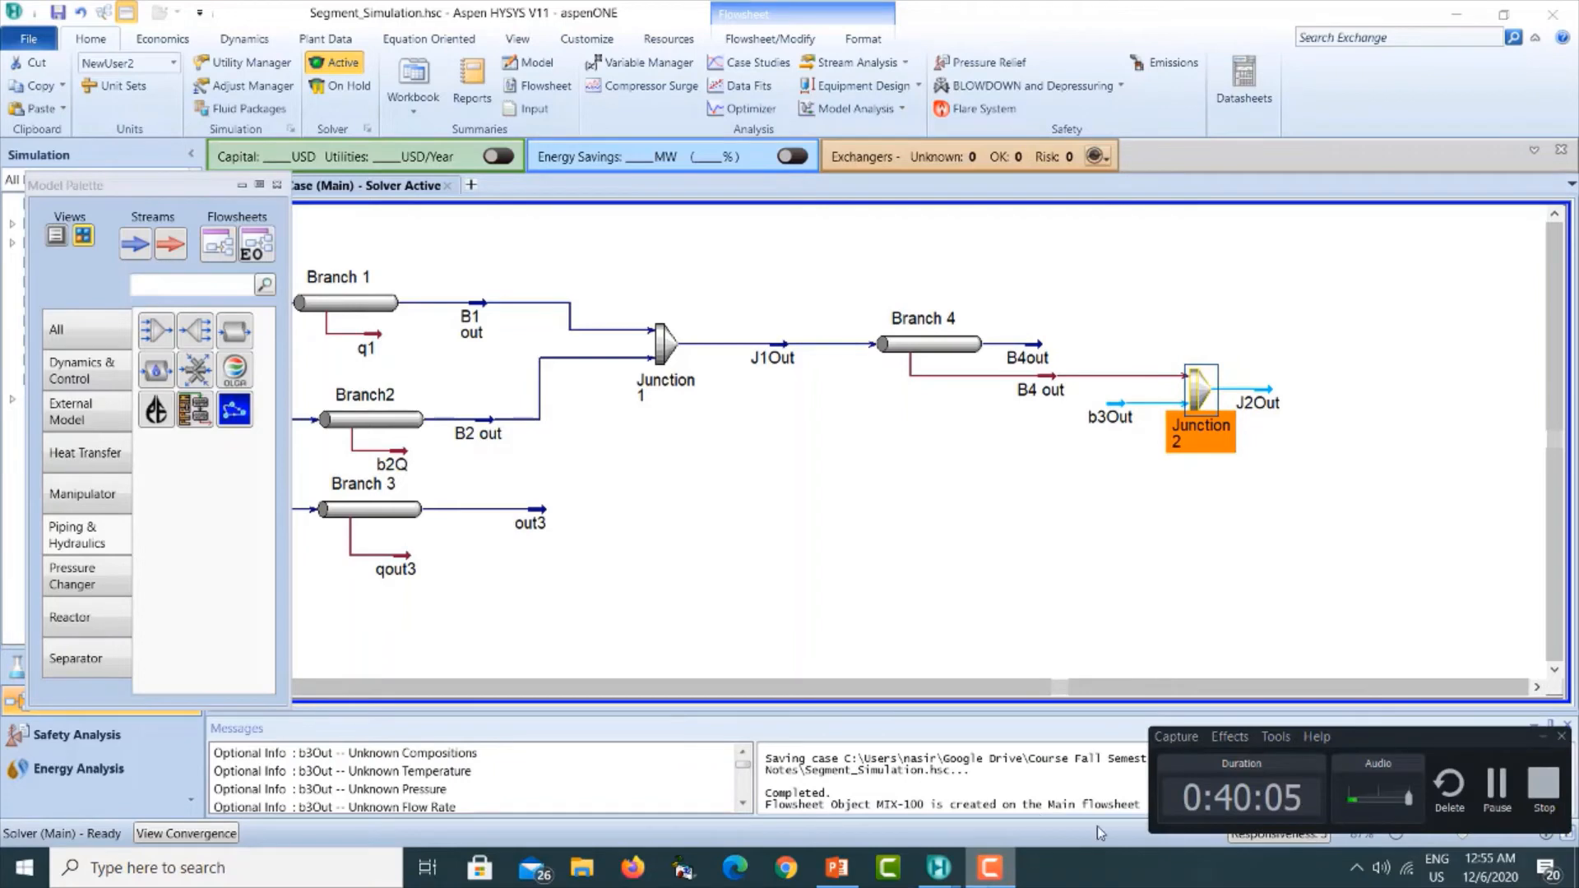
left_click(1497, 788)
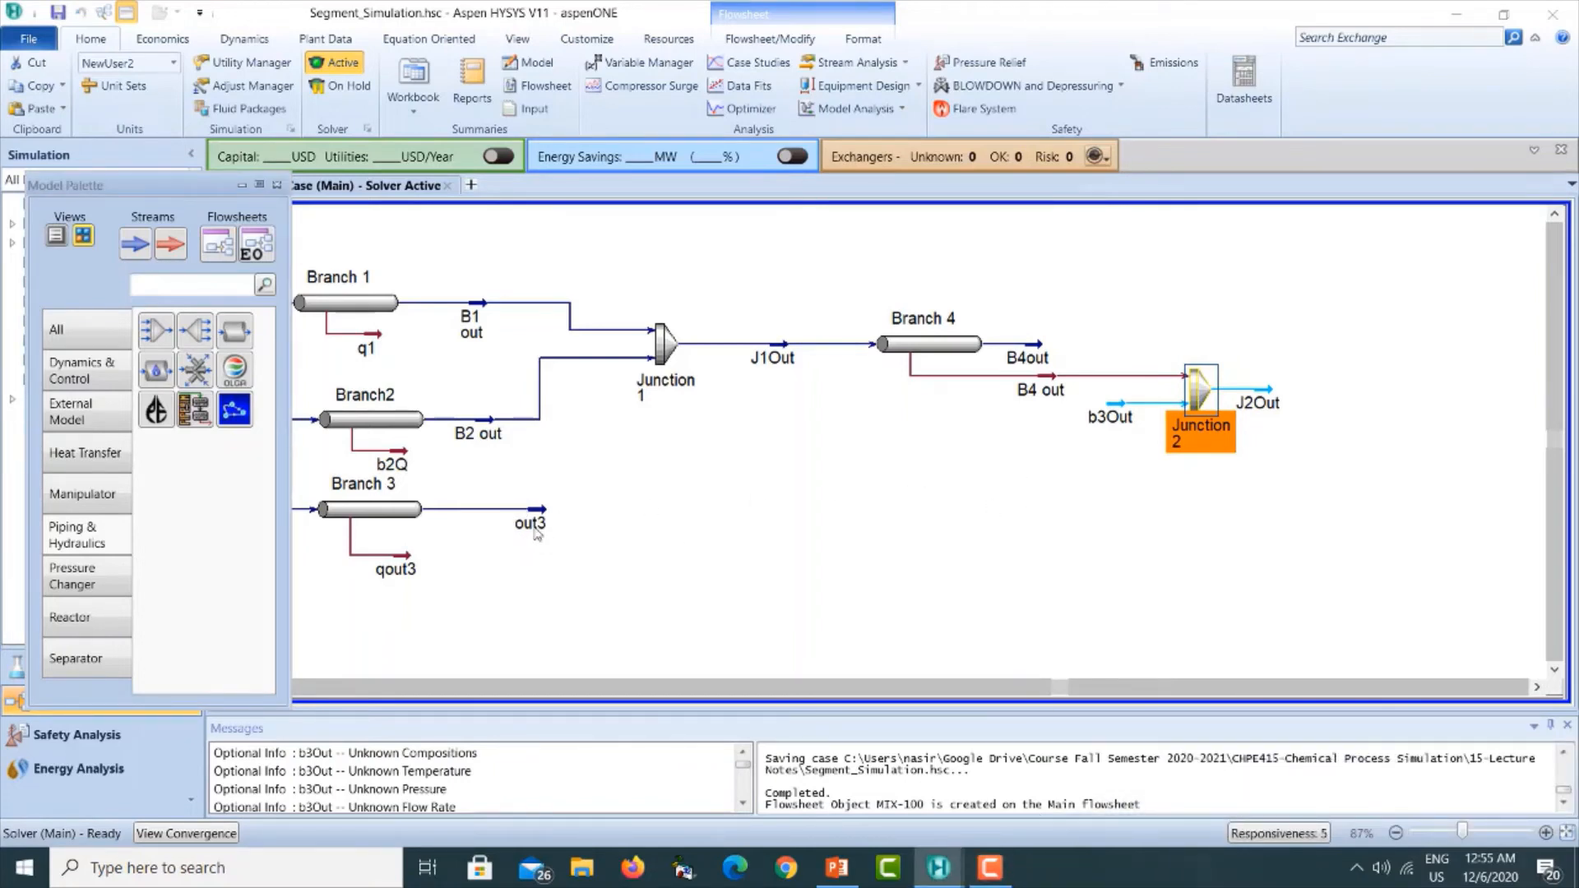
Replace Junction 2's b3Out inlet with the existing out3 stream from Branch 3 and close the mixer's properties.
double_click(1193, 409)
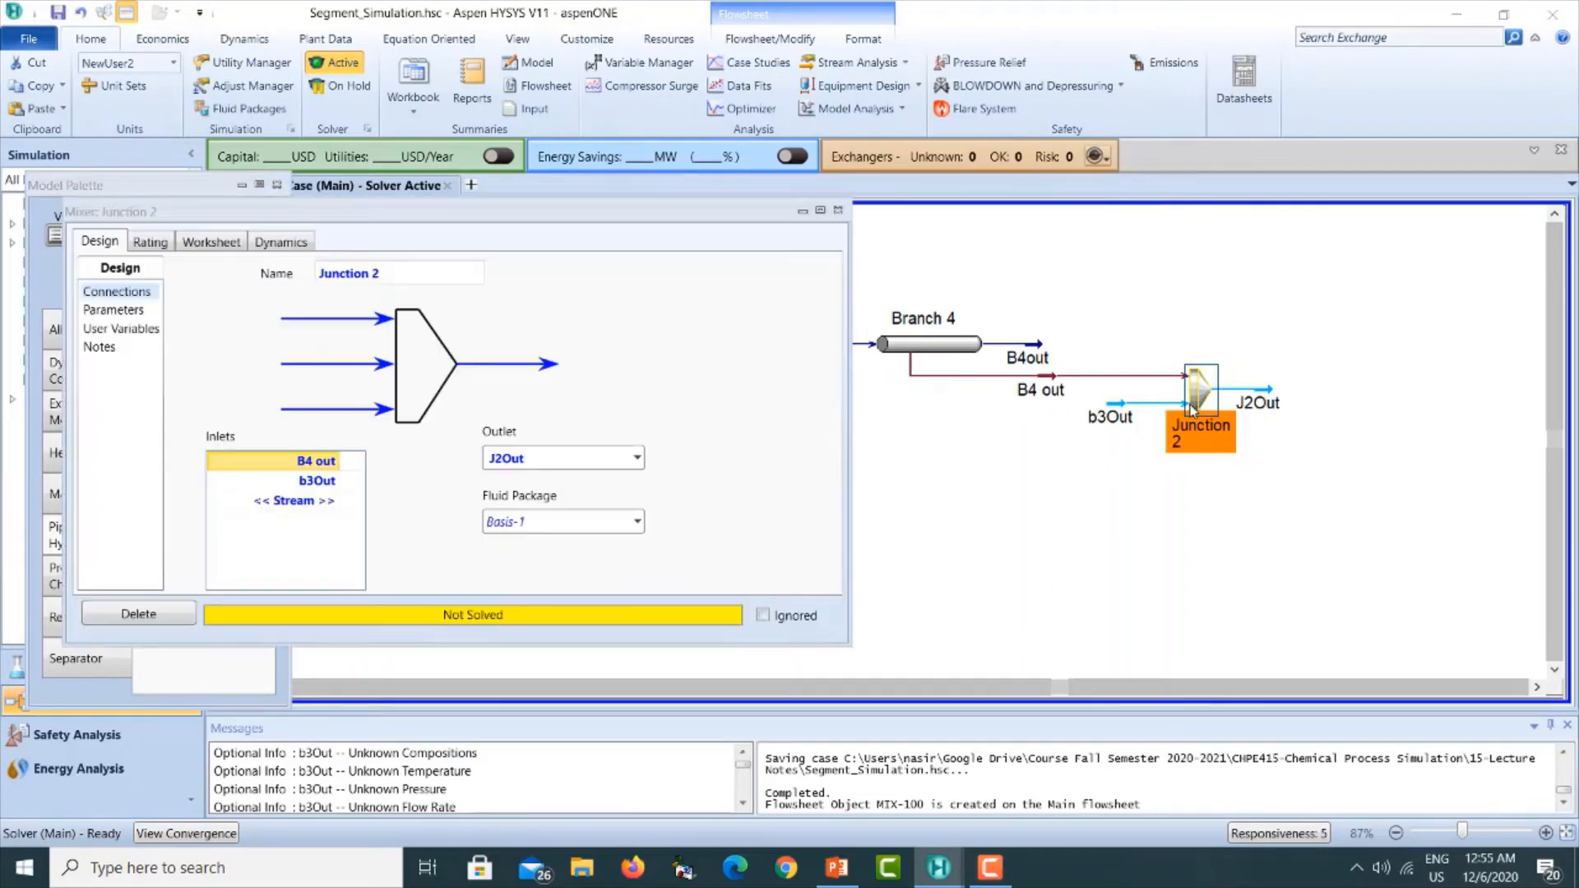
left_click(332, 481)
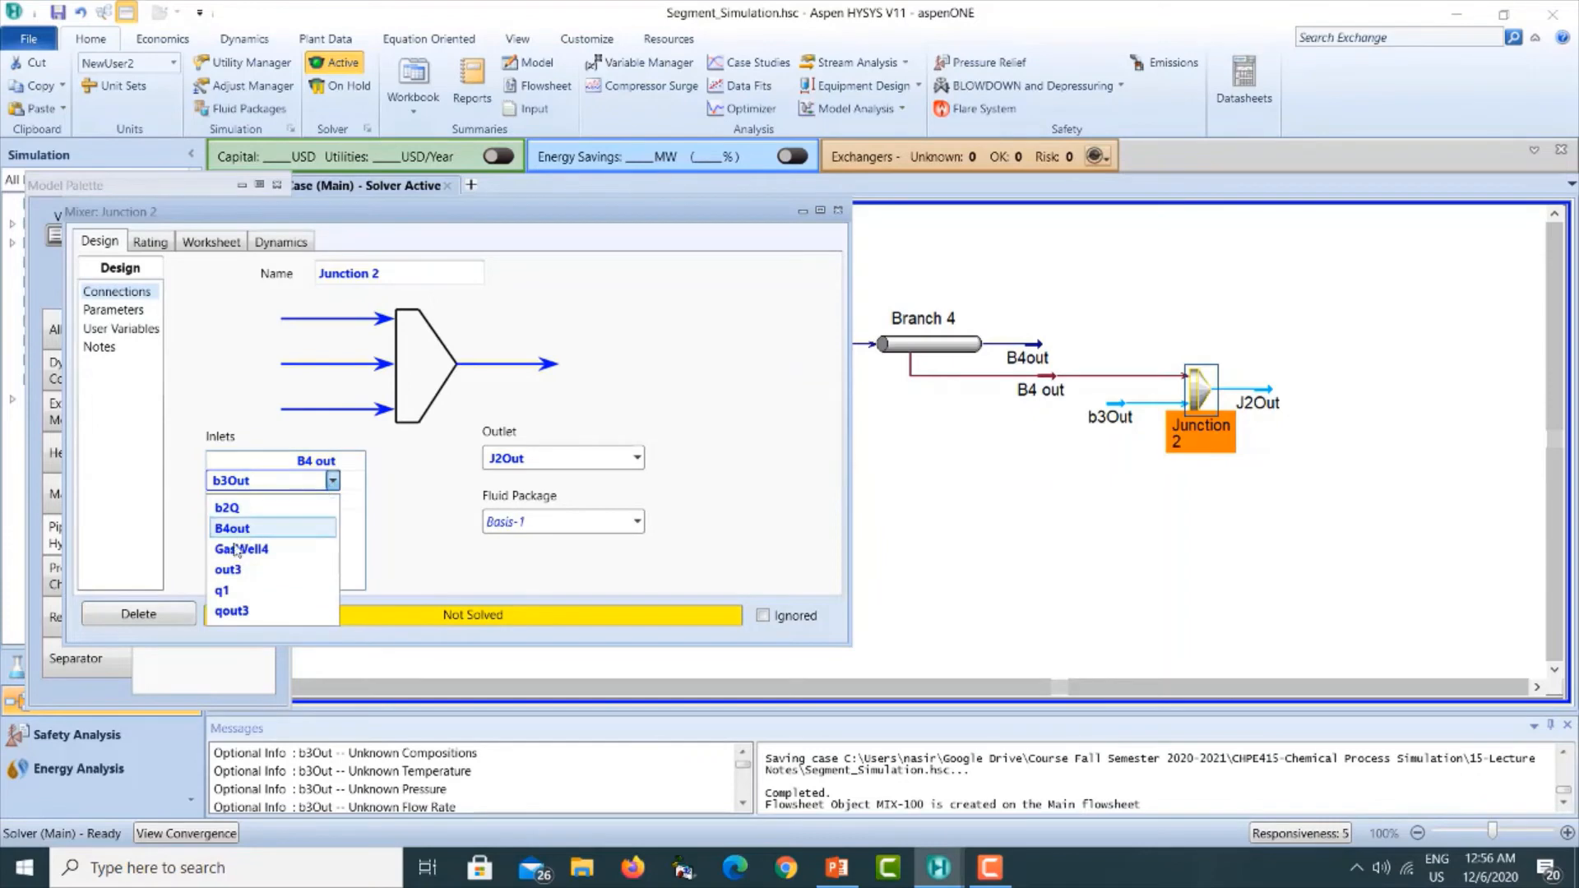
left_click(228, 570)
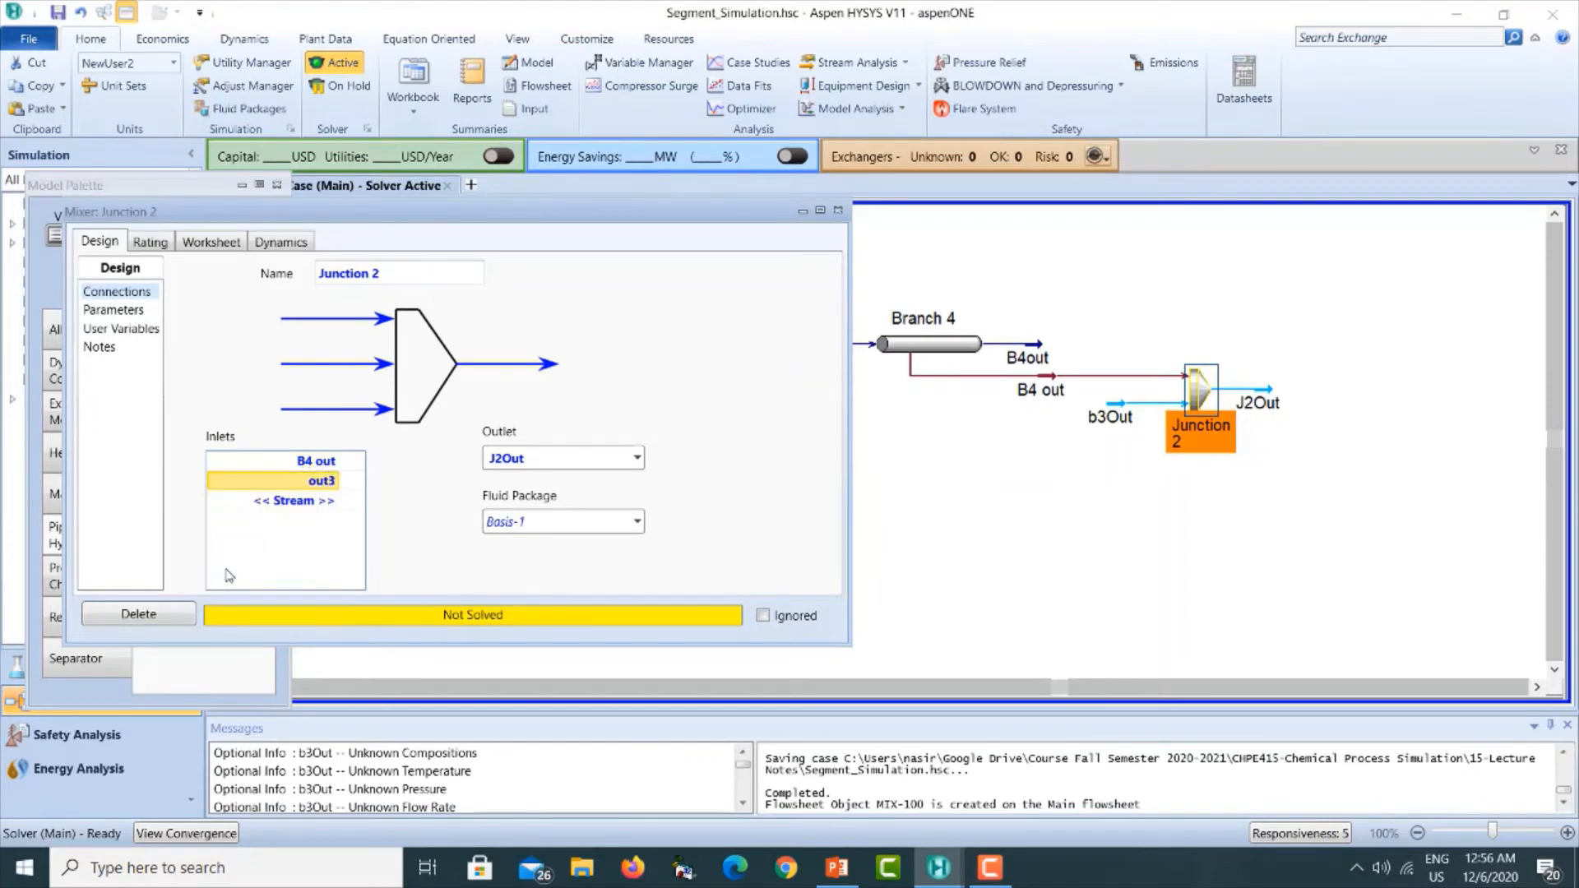
left_click(839, 212)
Delete the disconnected b3Out stream and move Junction 2 and its J2Out stream farther from Branch 4.
left_click(1112, 417)
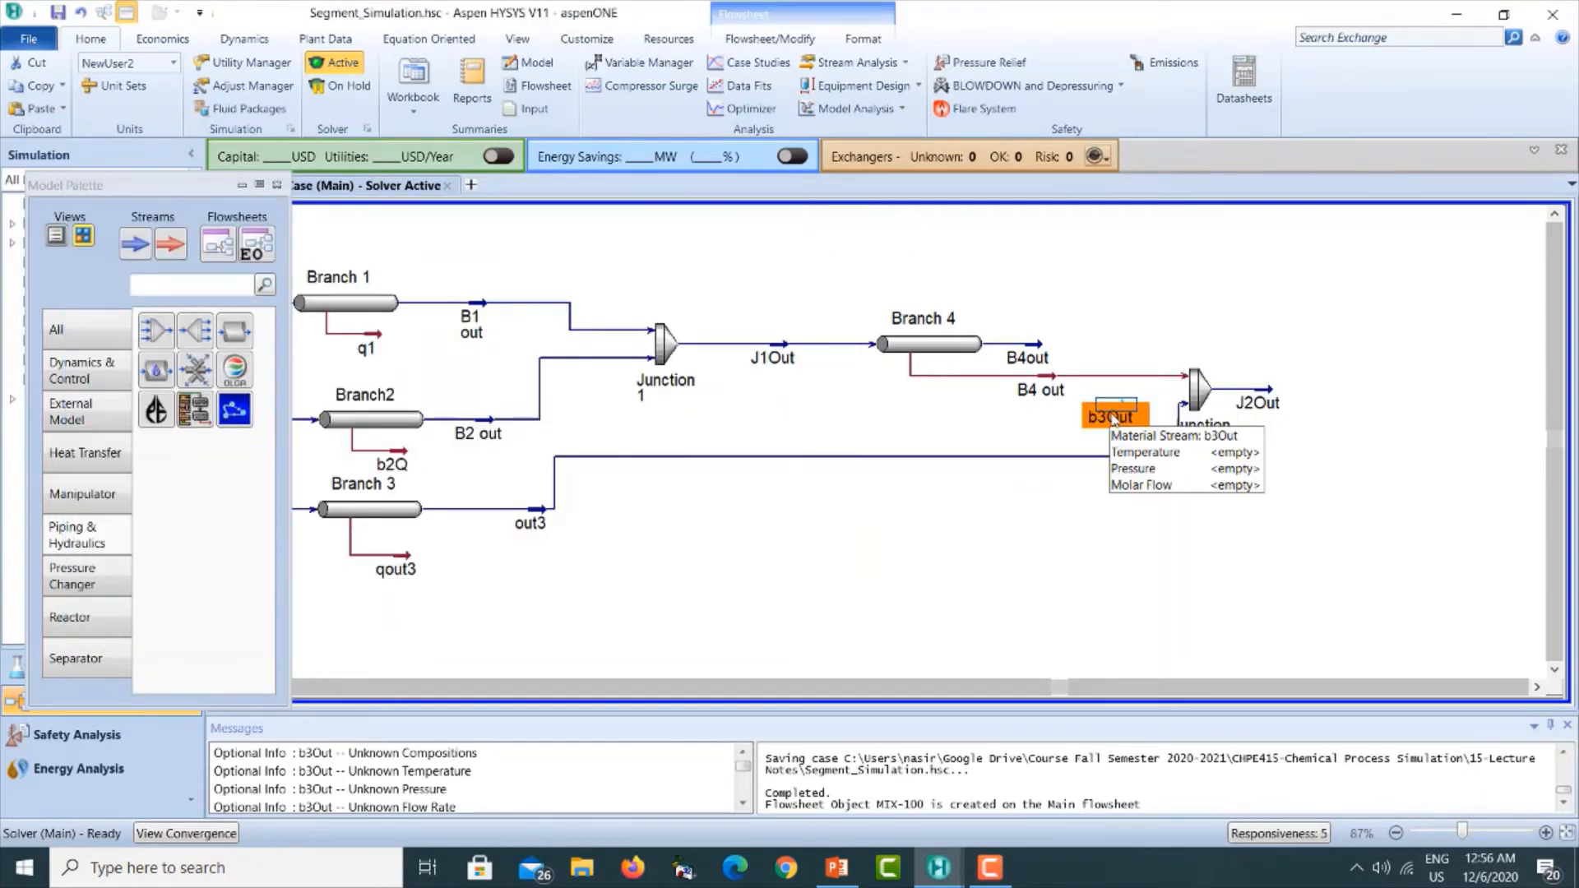
key("Delete")
key("Return")
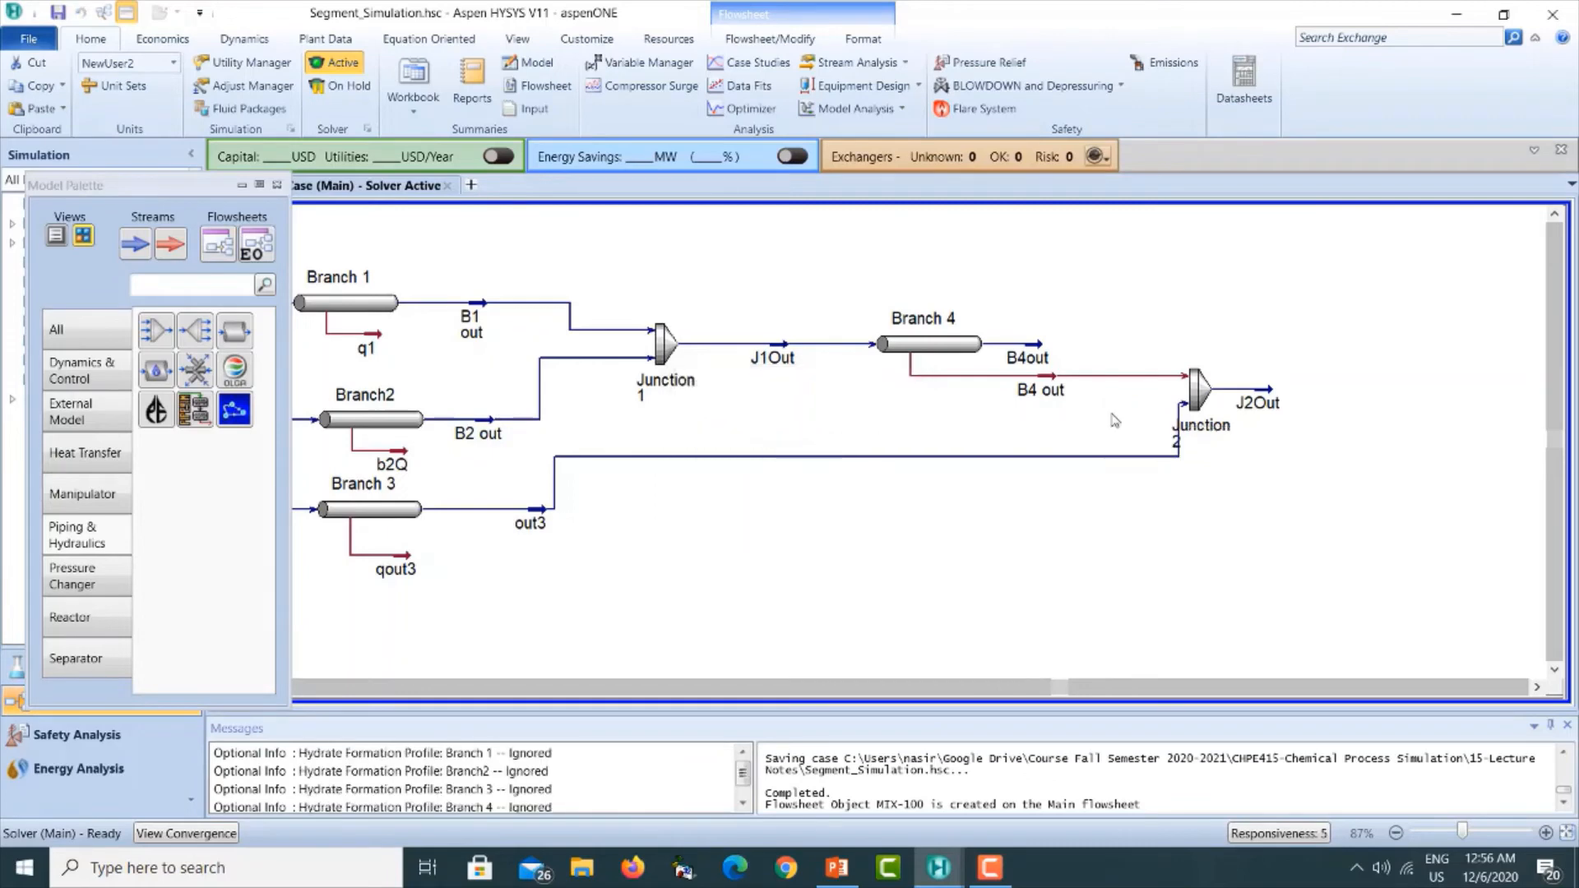
left_click_drag(1197, 393, 1360, 409)
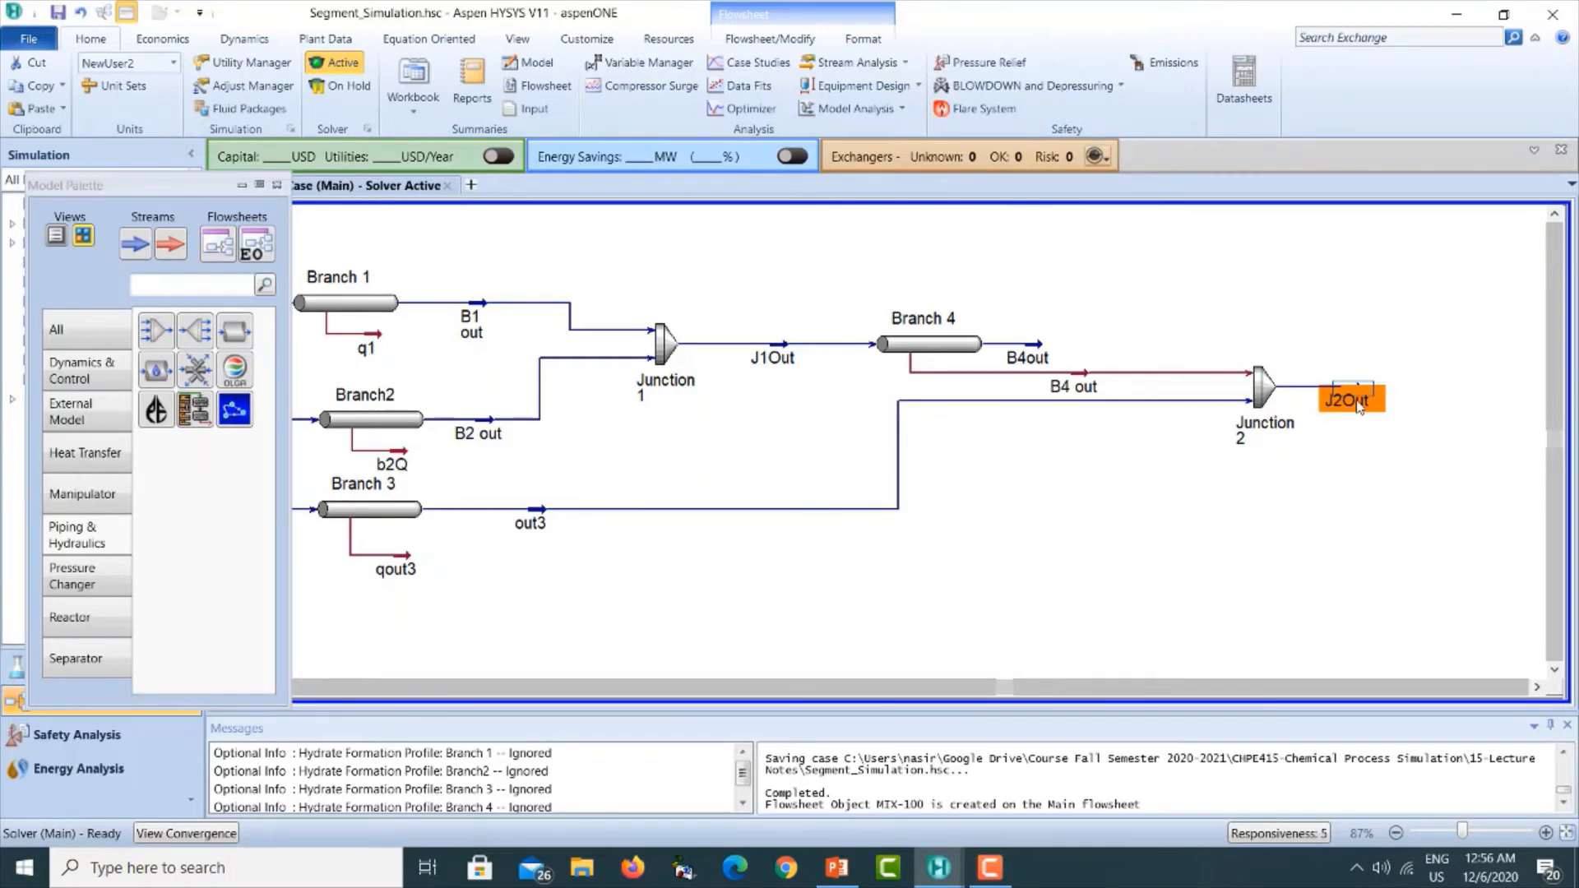
Set Junction 2's automatic pressure assignment to Equalize All and close the mixer's properties.
left_click(1257, 396)
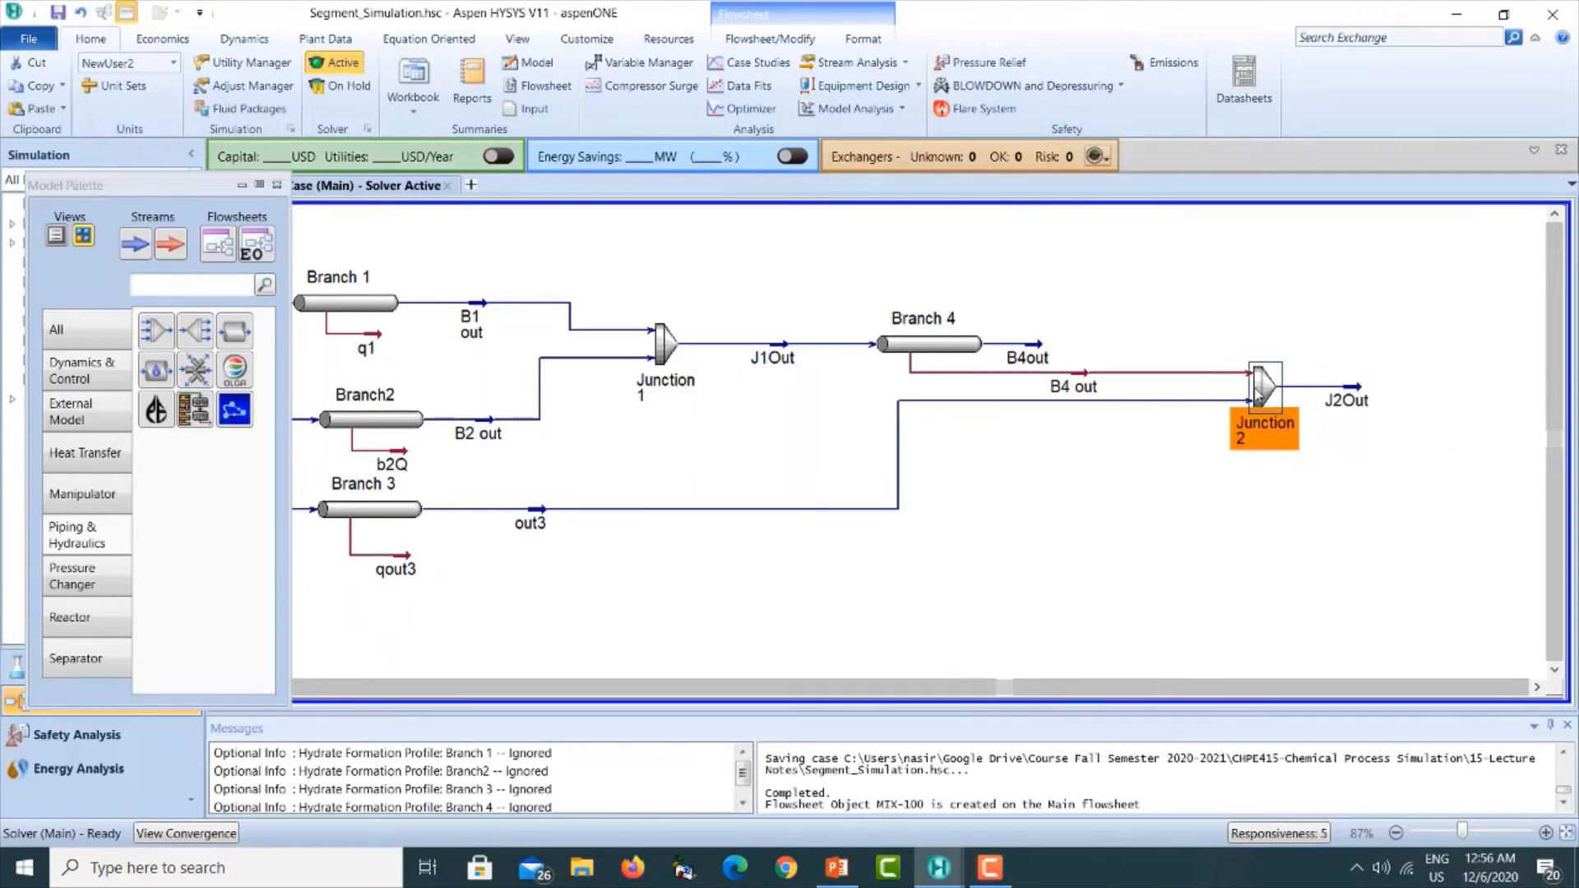
double_click(1257, 396)
left_click(160, 351)
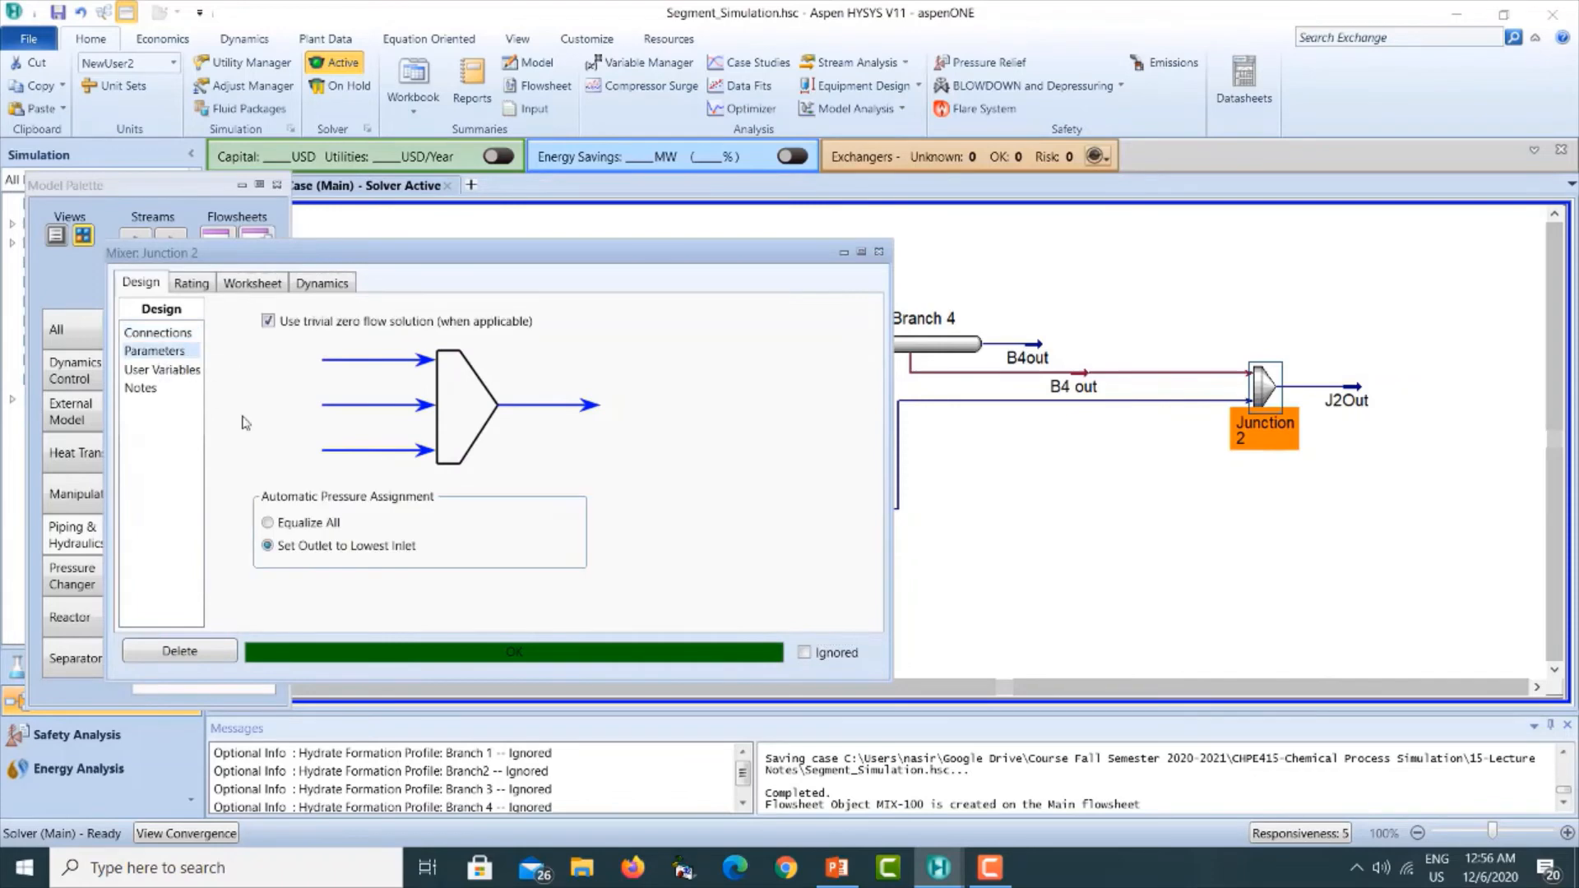
left_click(280, 526)
left_click(879, 253)
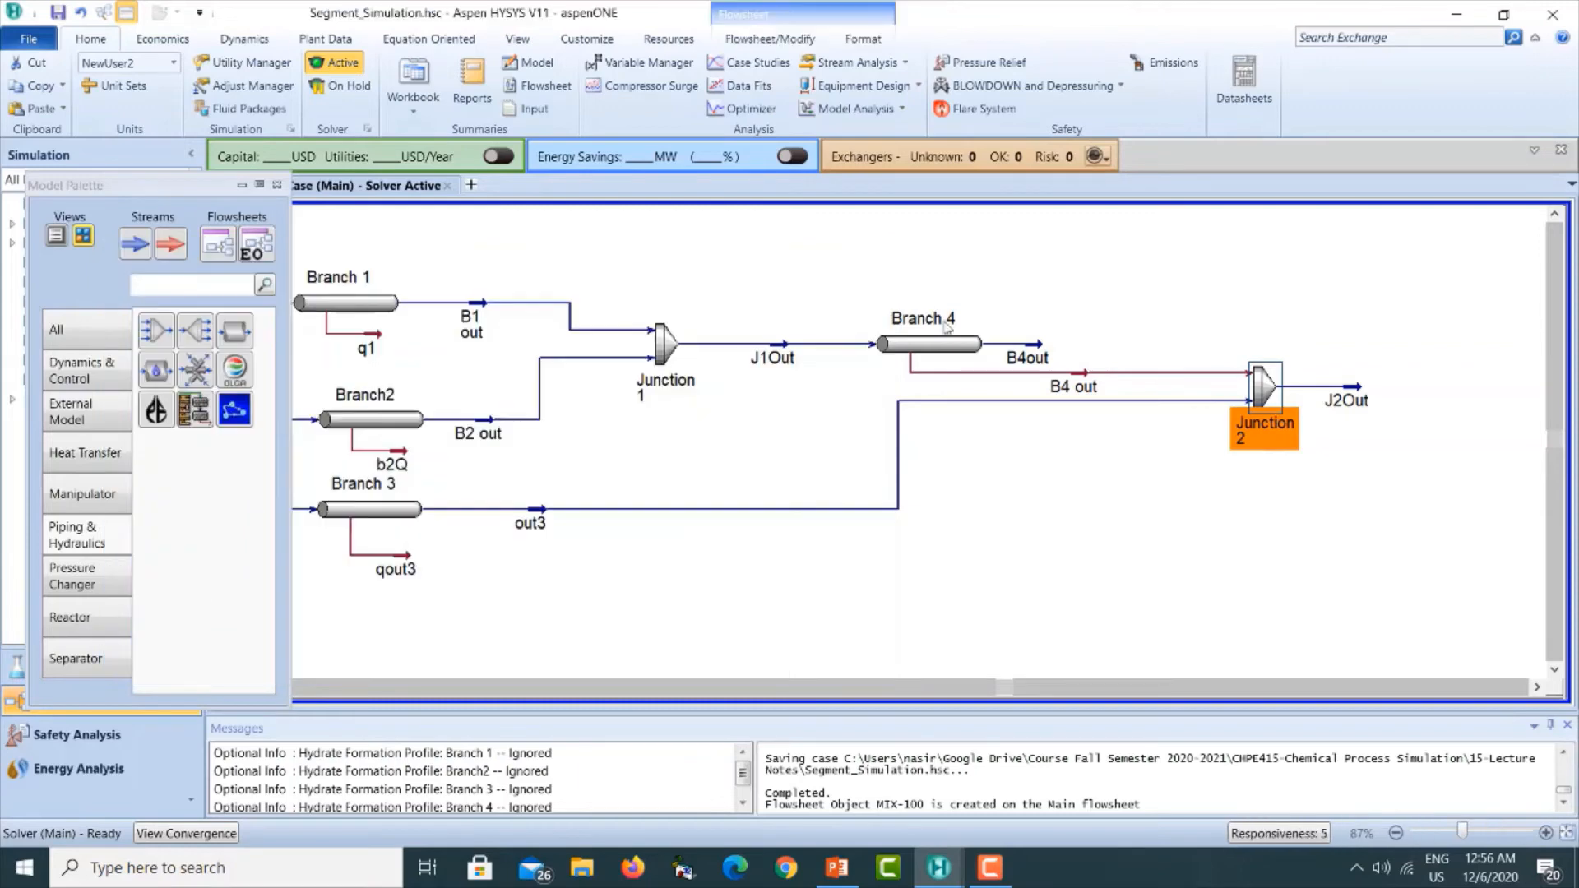
Add a pipe segment just downstream of Junction 2's J2Out stream and name it Branch 5.
left_click(1535, 688)
left_click(1532, 690)
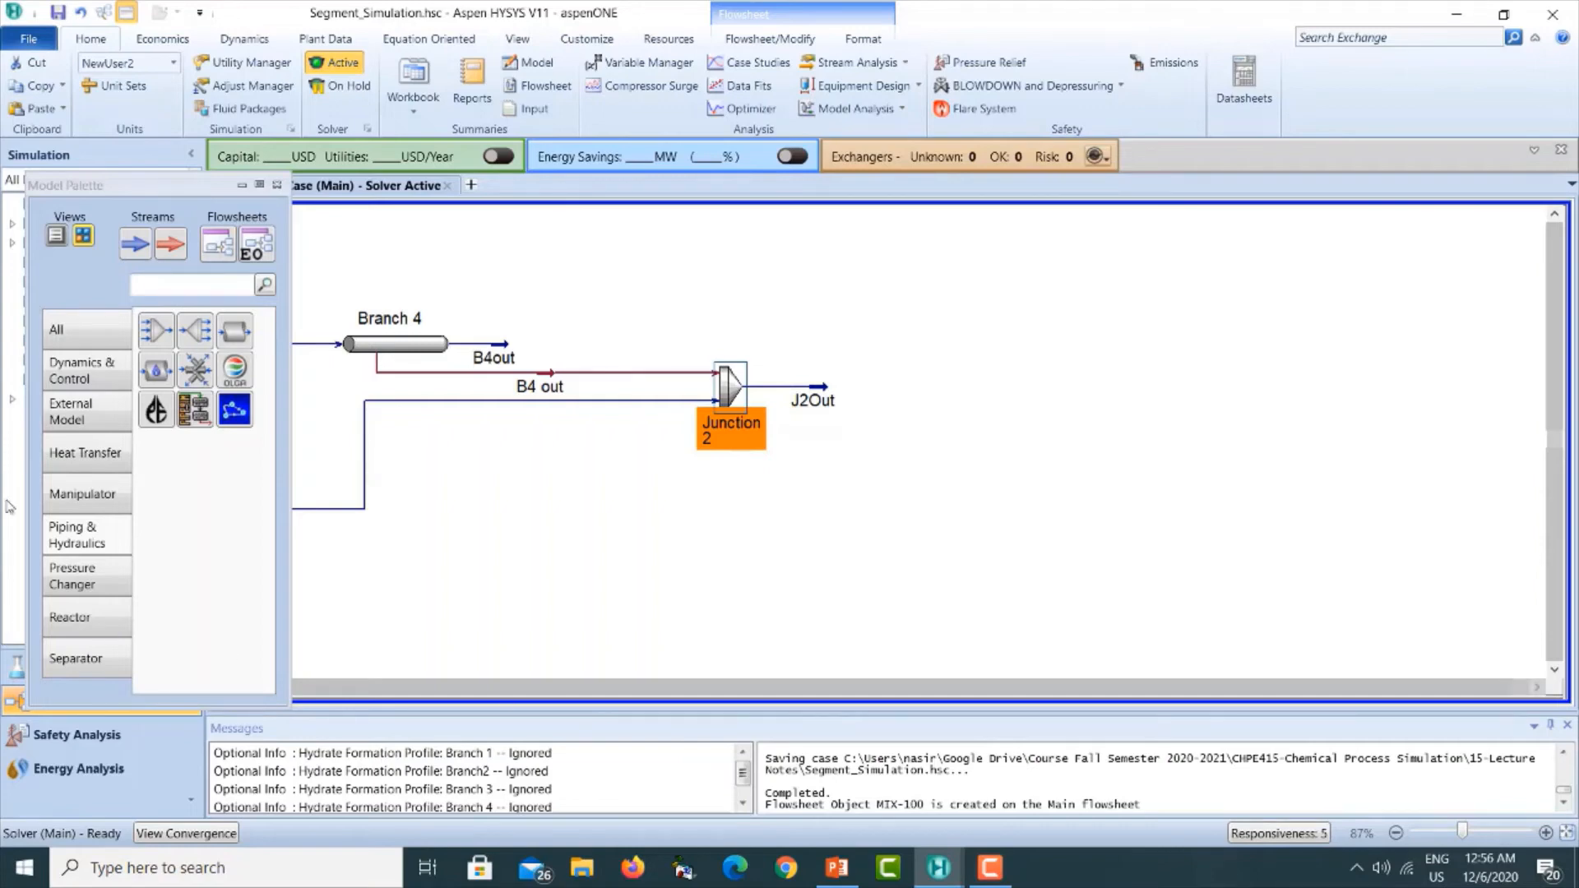
left_click(231, 331)
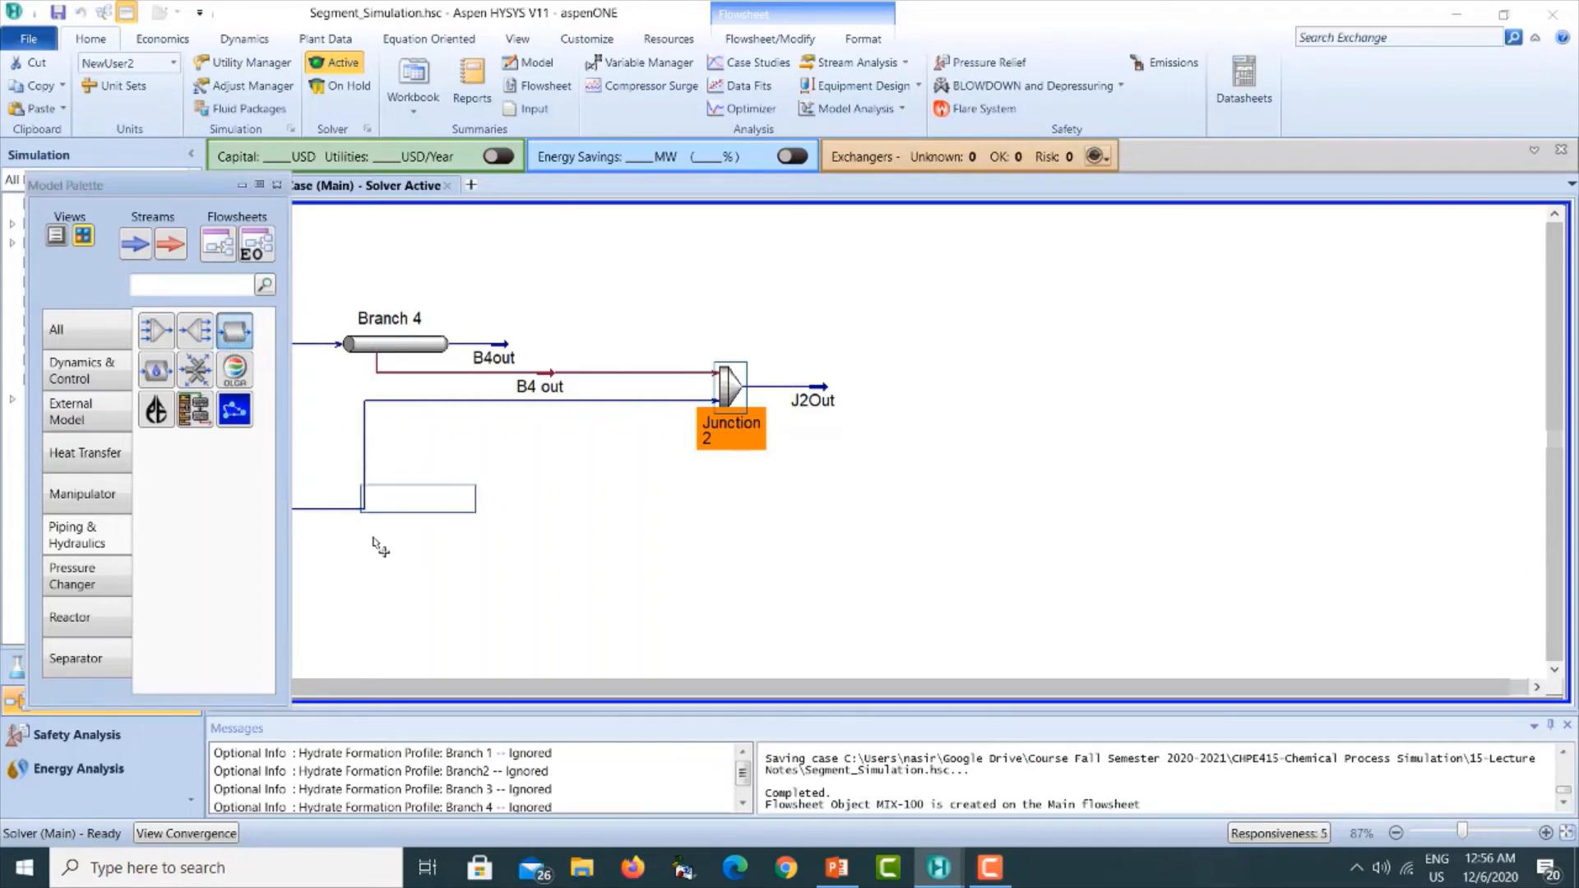
left_click(340, 577)
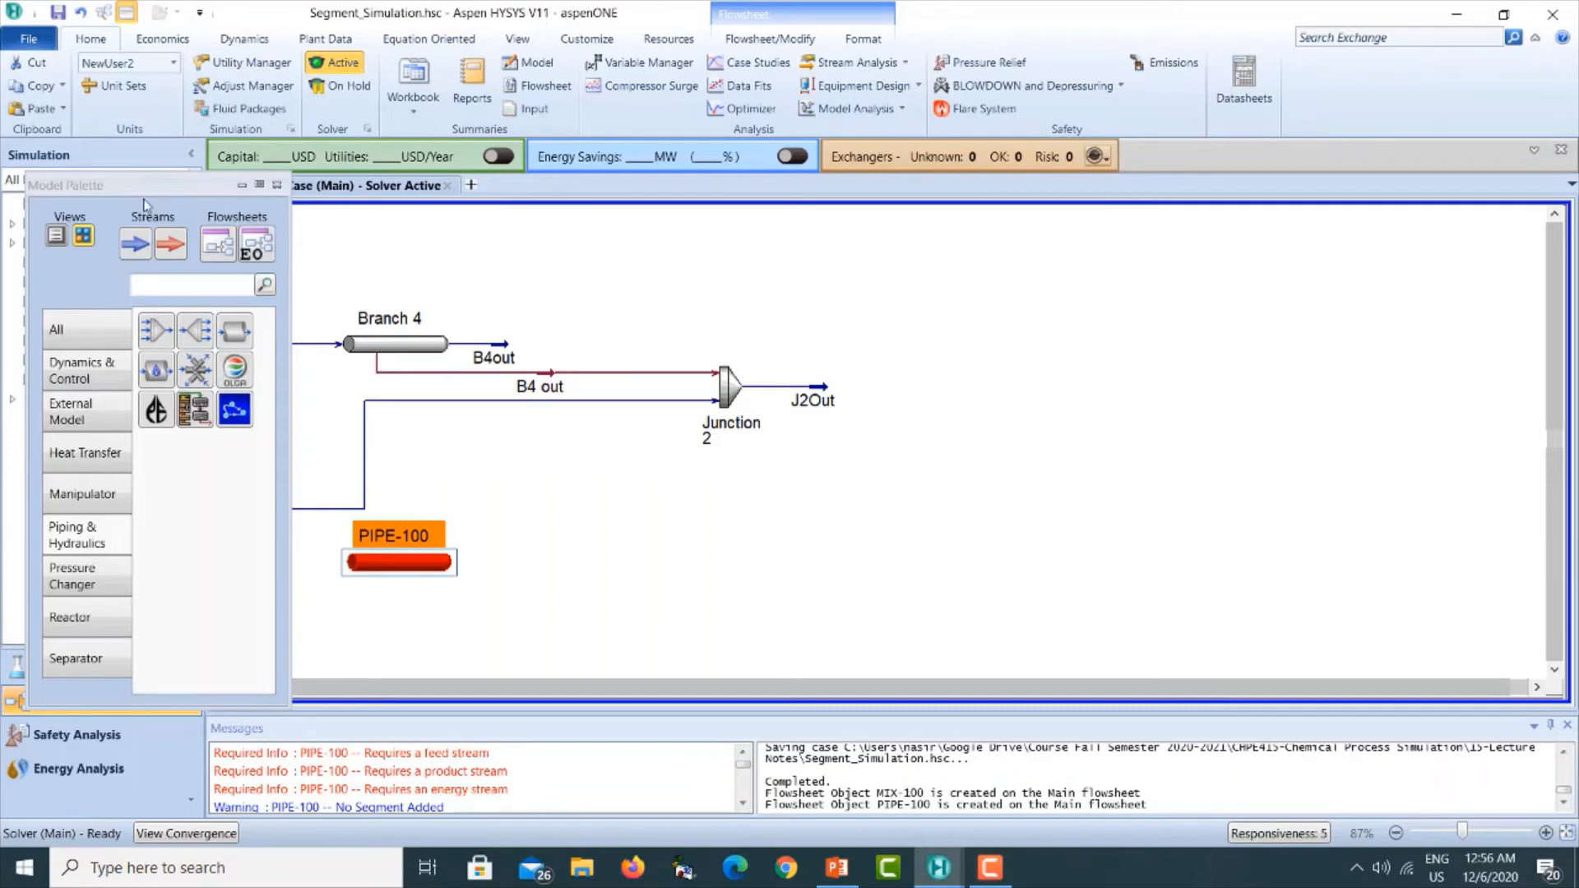
left_click_drag(401, 566, 981, 390)
double_click(981, 390)
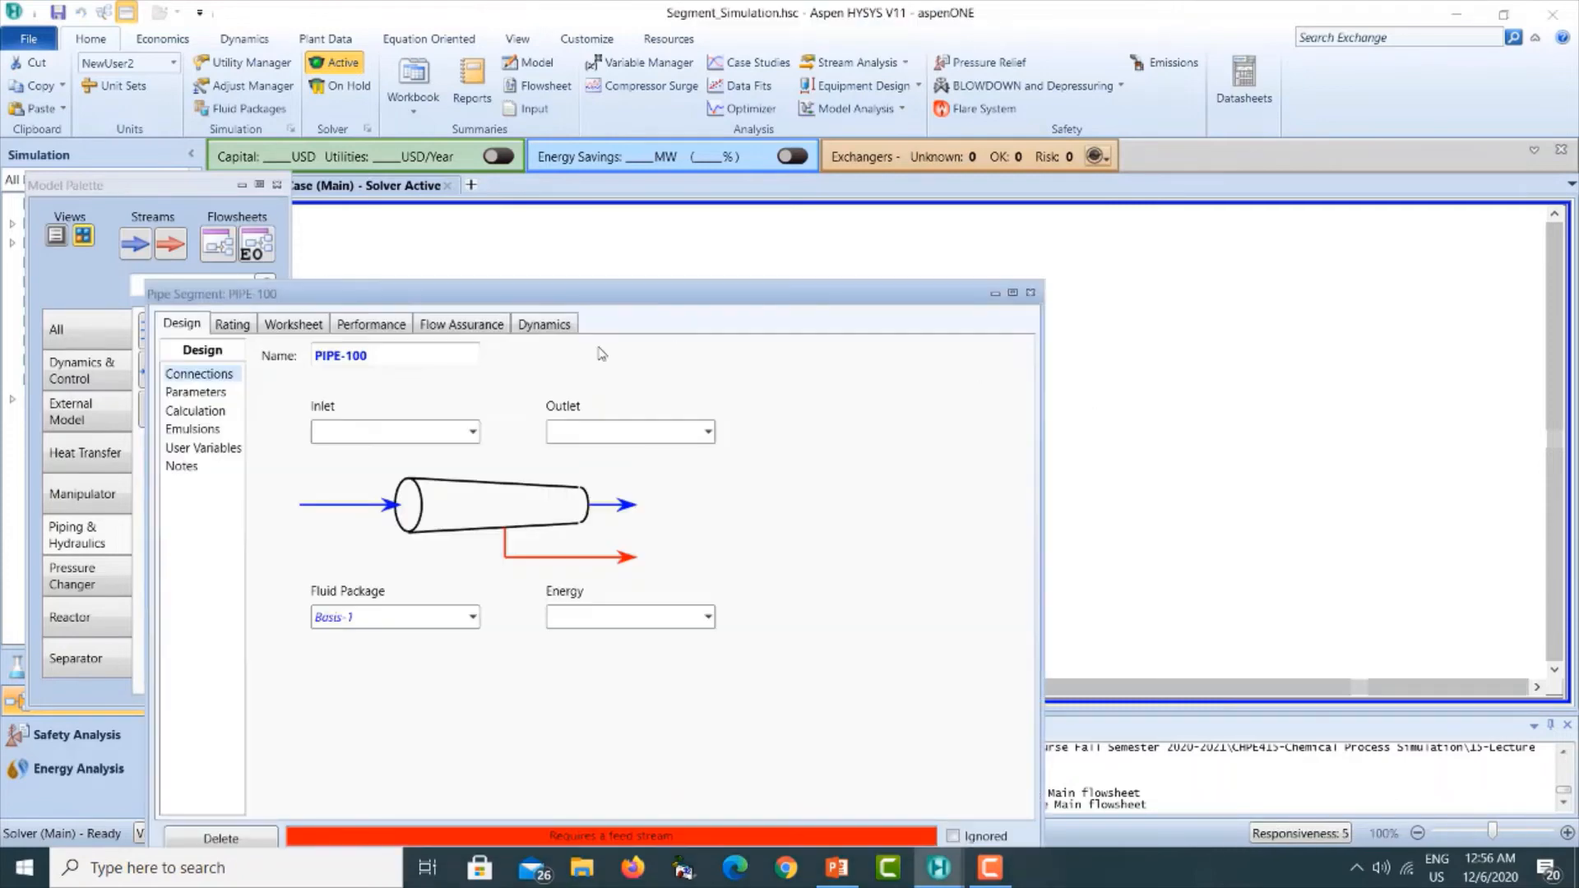
double_click(409, 360)
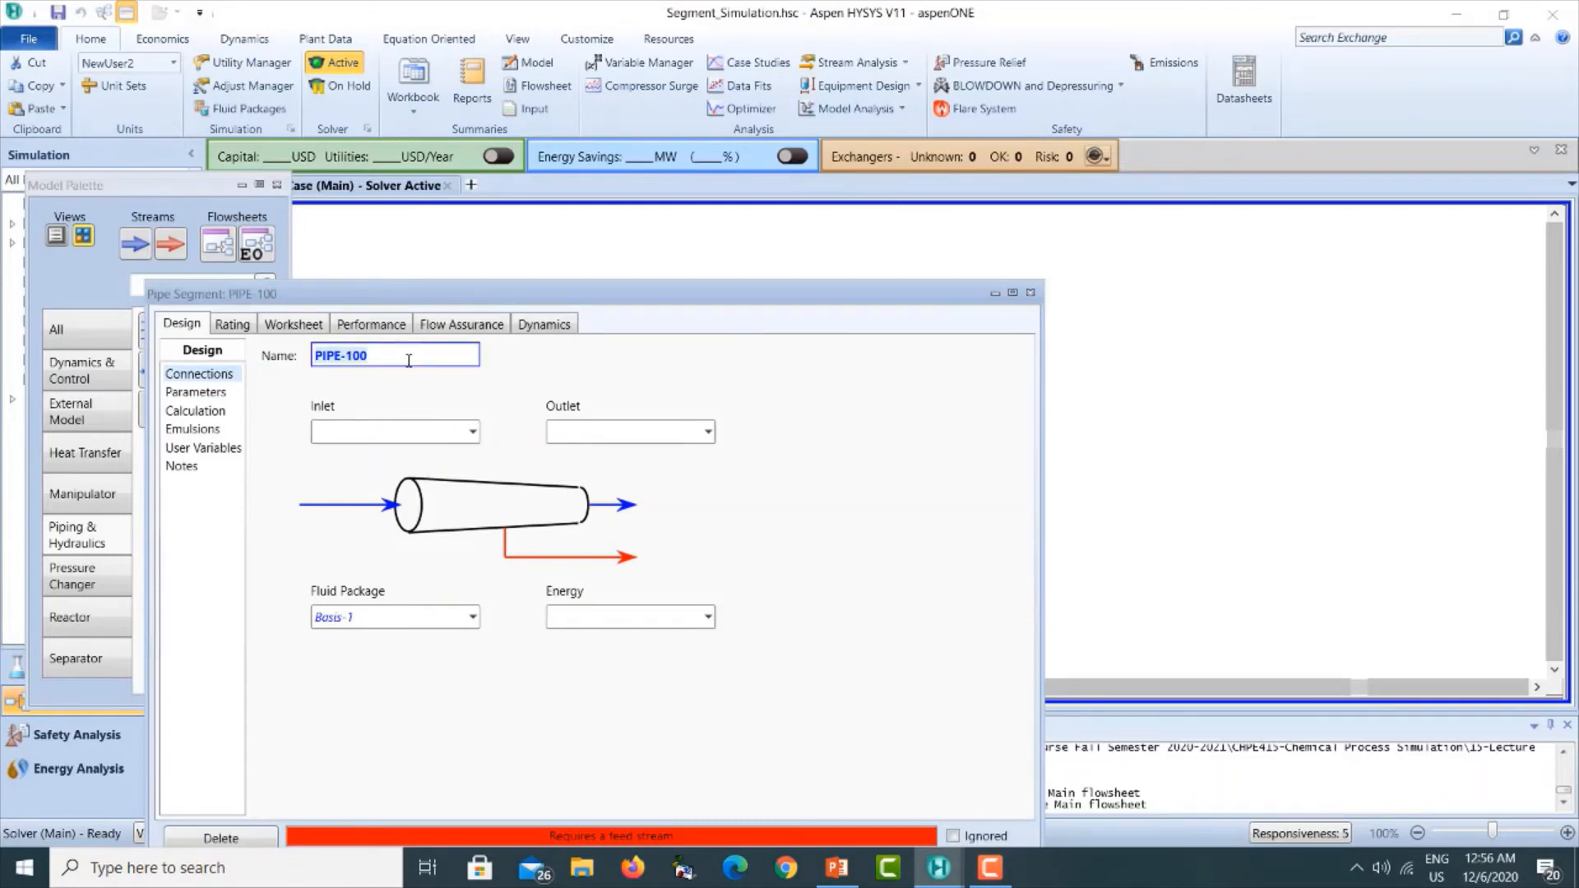
type("Branch 5")
key("Return")
Connect Branch 5 with J2Out as inlet, a new B5Out outlet stream and a new B5Q energy stream.
left_click(473, 438)
left_click(351, 504)
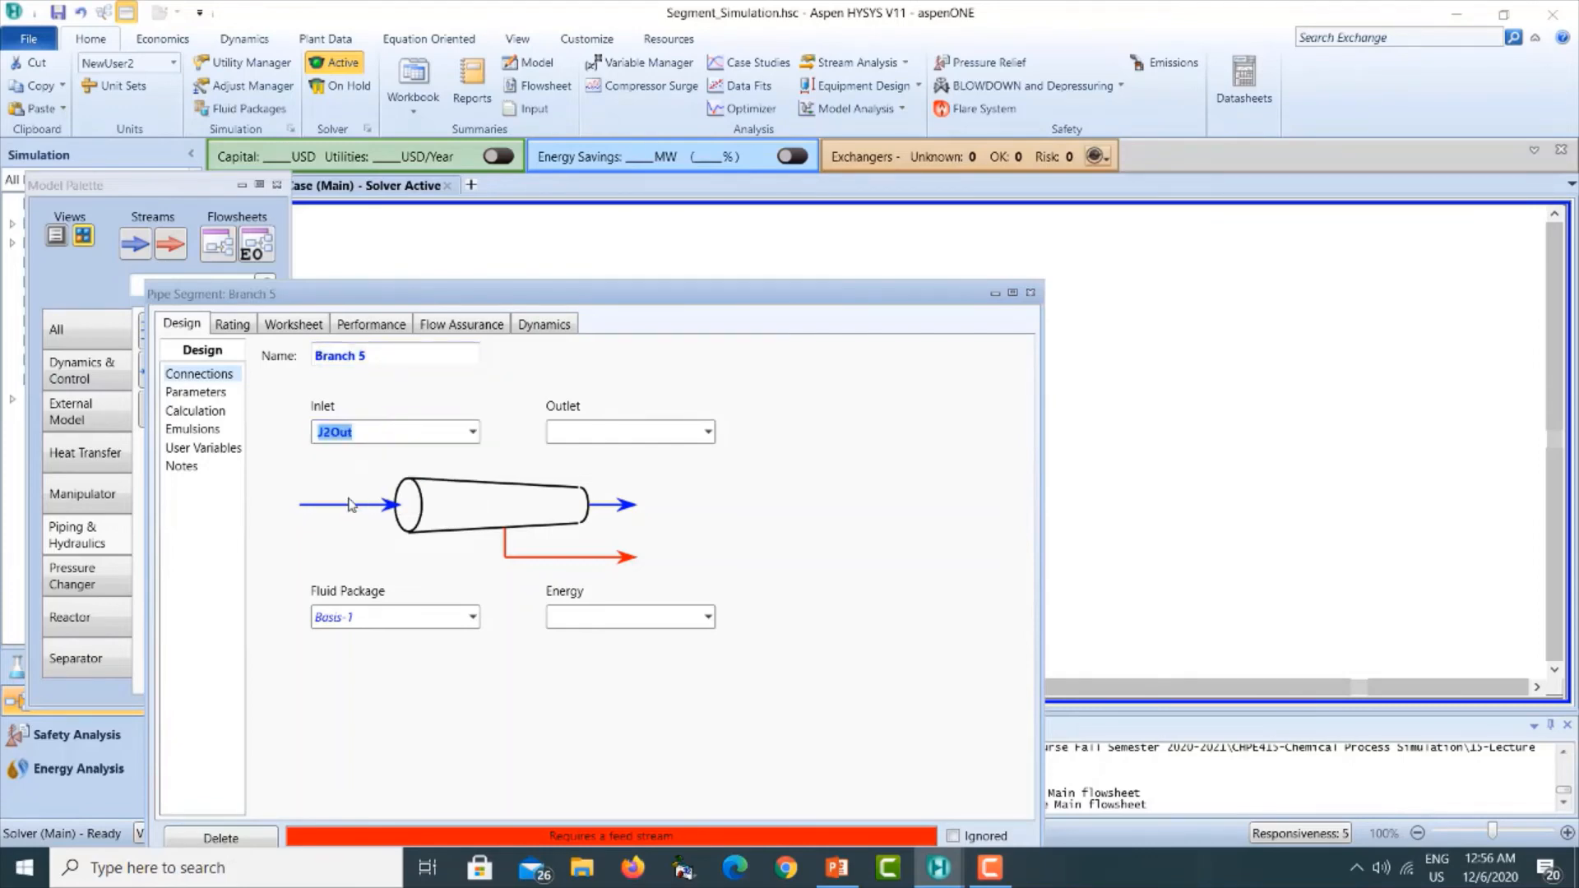
left_click(709, 434)
left_click(672, 432)
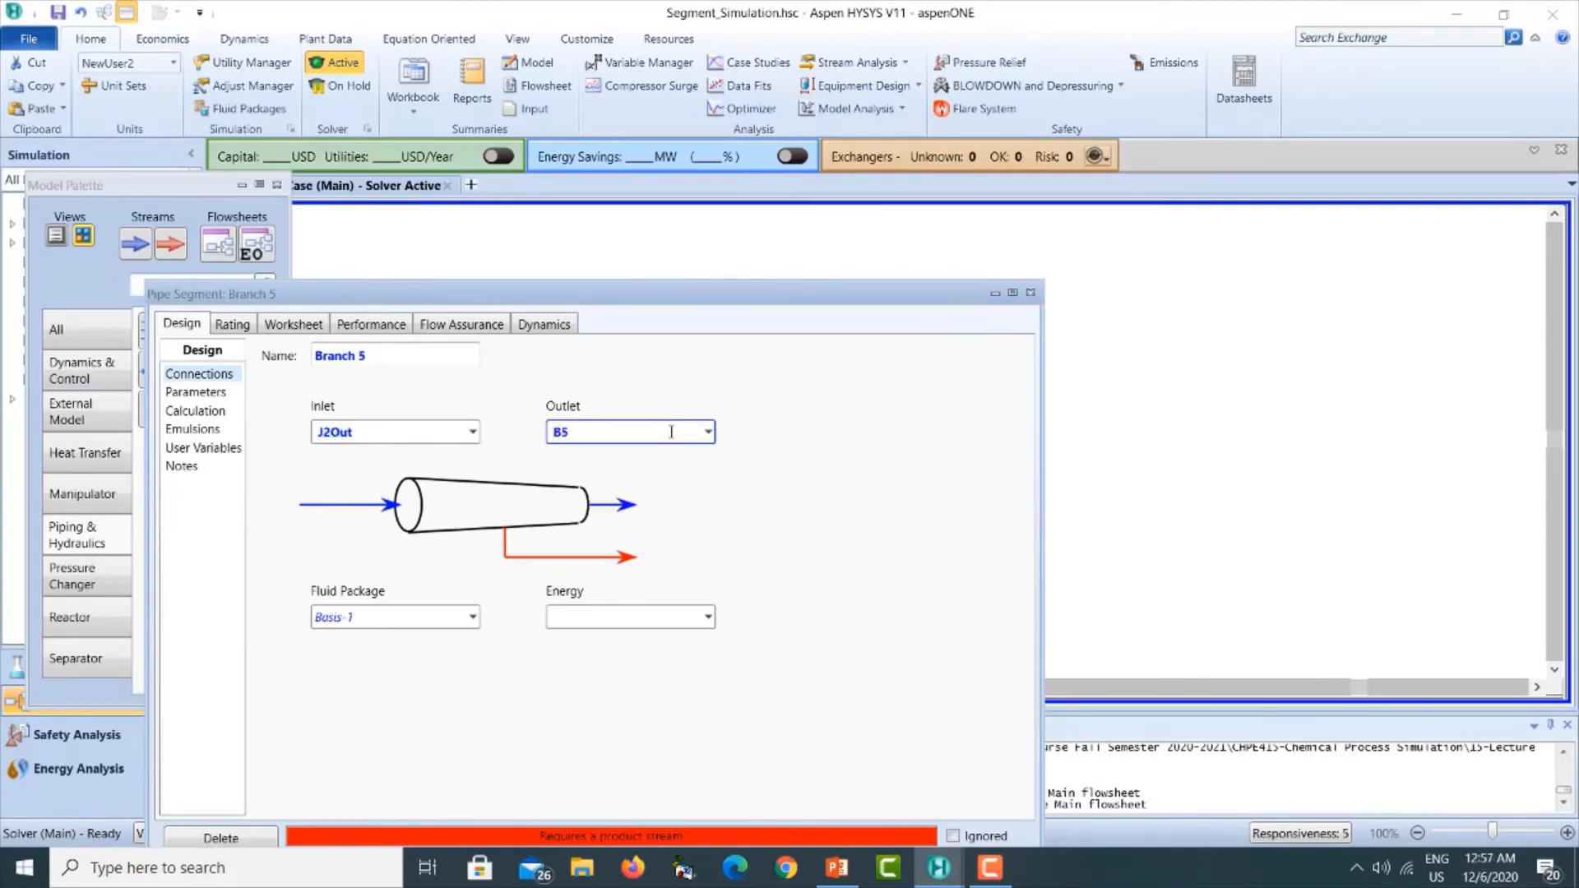
key("Return")
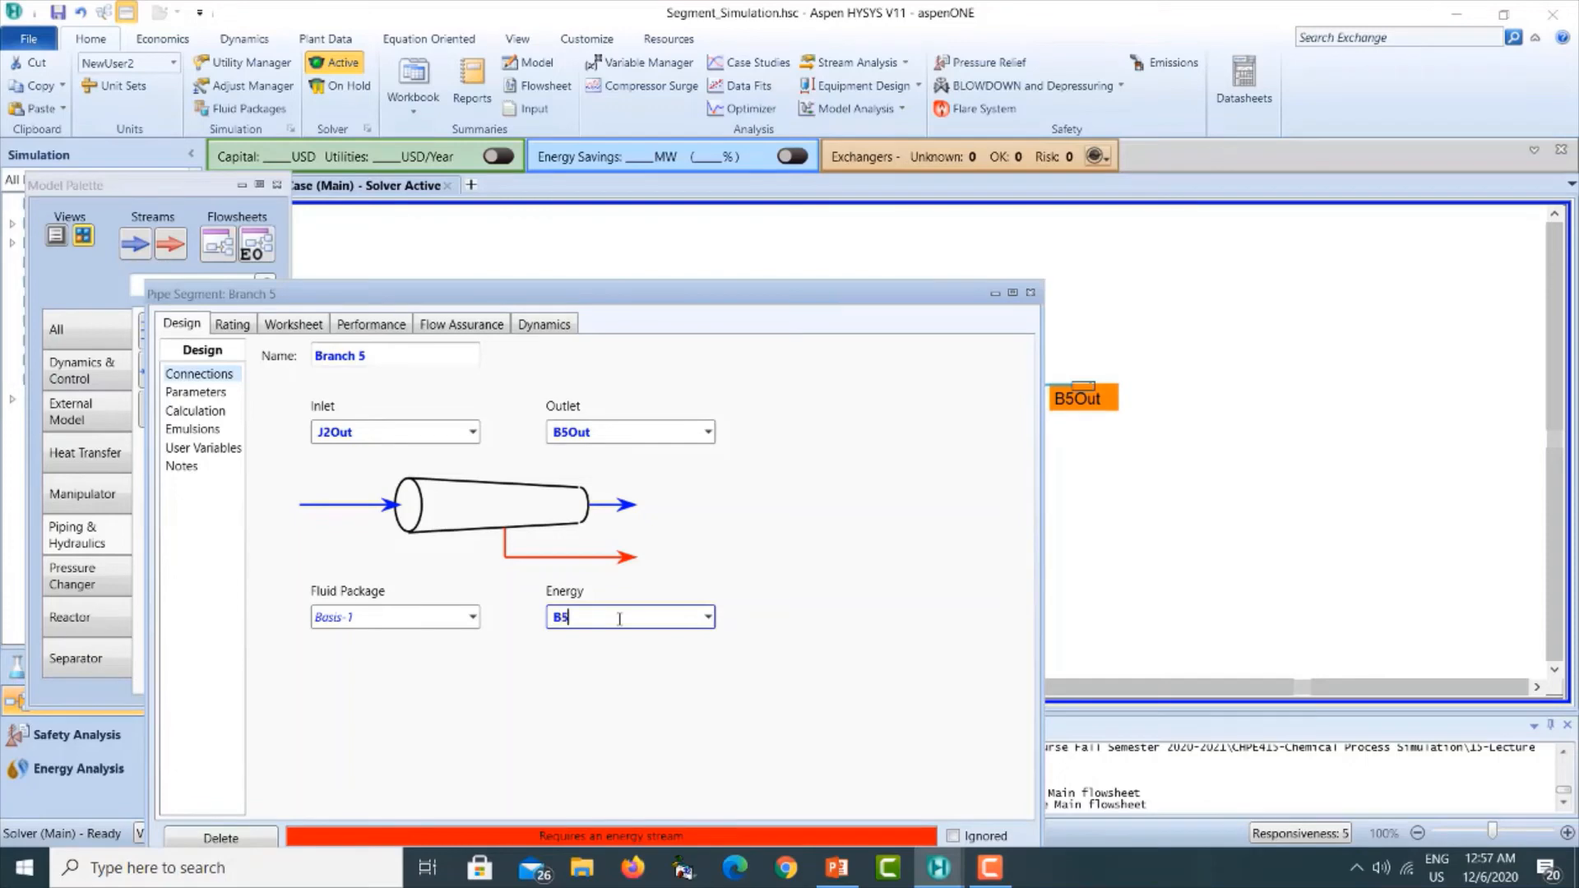
key("Return")
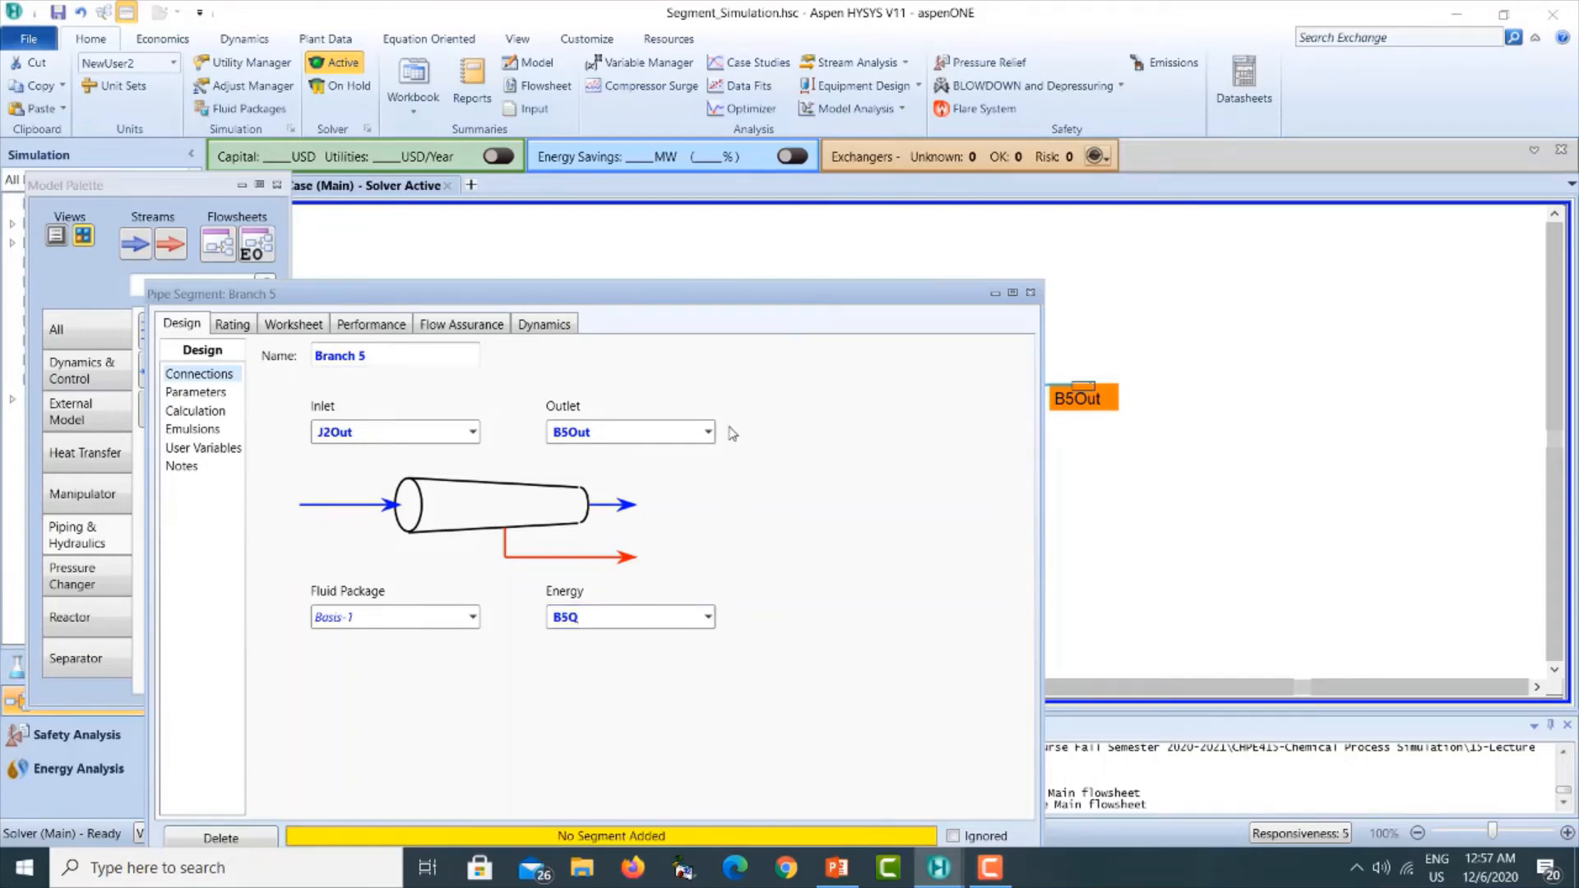
left_click_drag(687, 299, 915, 221)
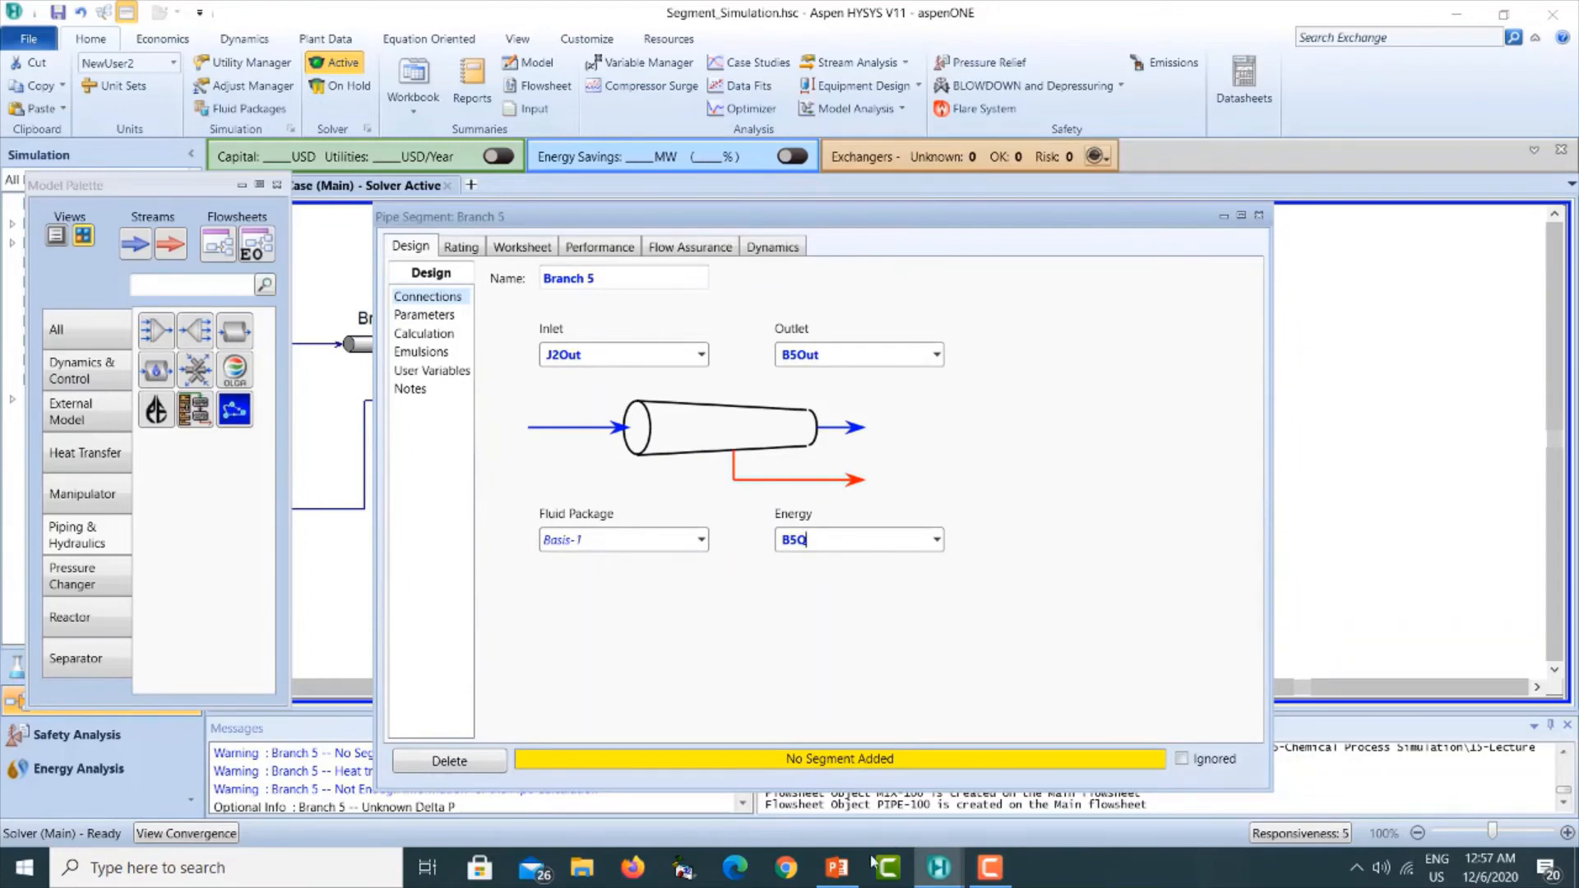
Check Branch 5 on the PowerPoint well map, return to HYSYS and append a Branch 5 segment with length 300 and elevation change -16 m.
left_click(839, 870)
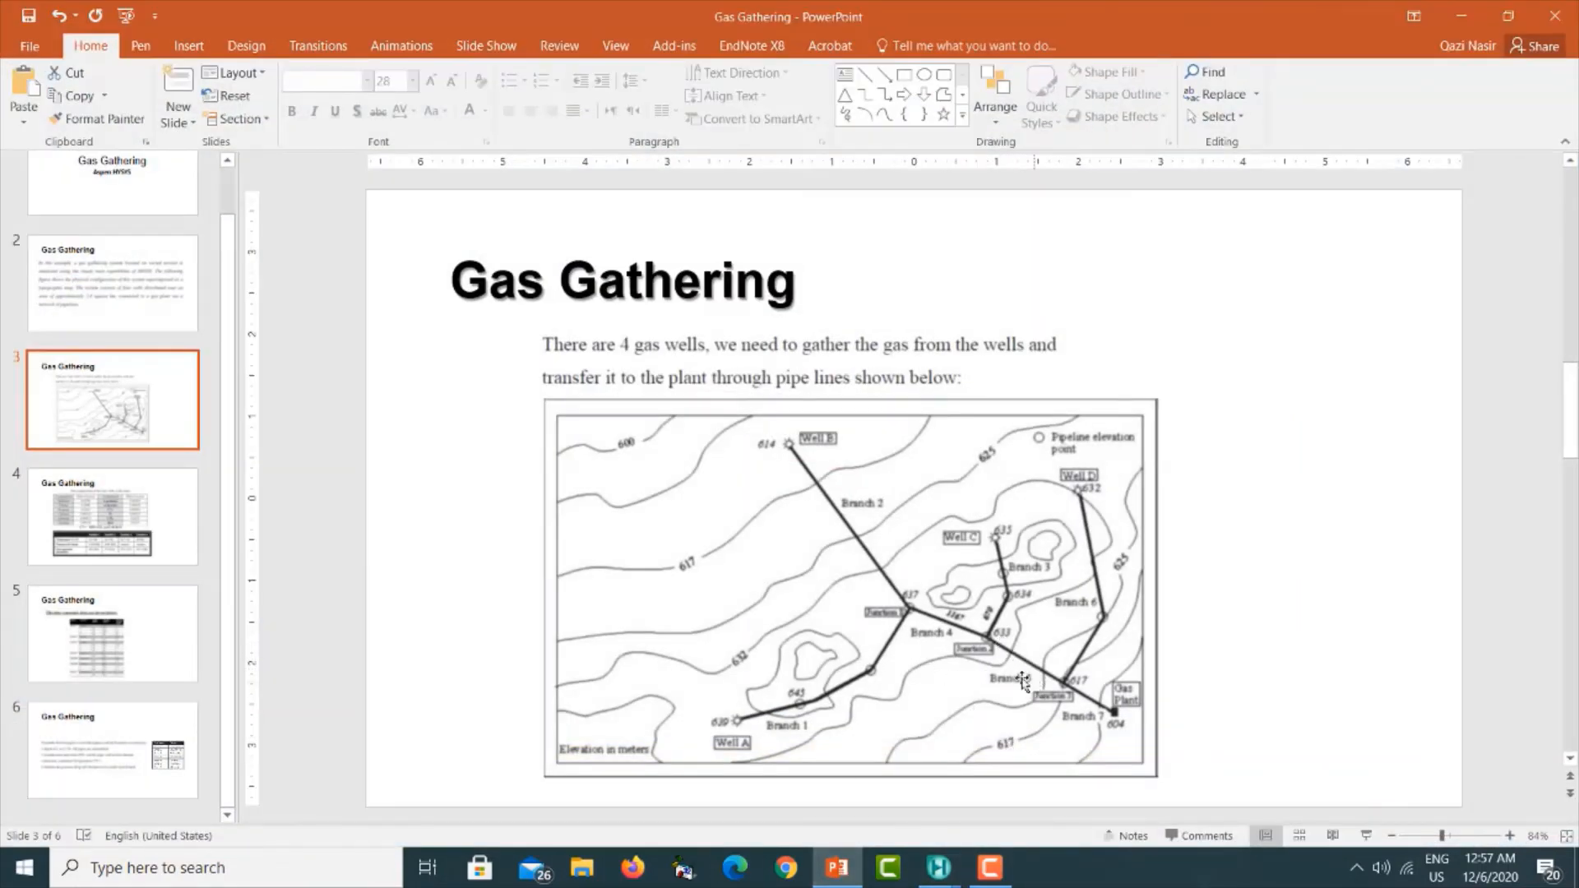
left_click(1461, 16)
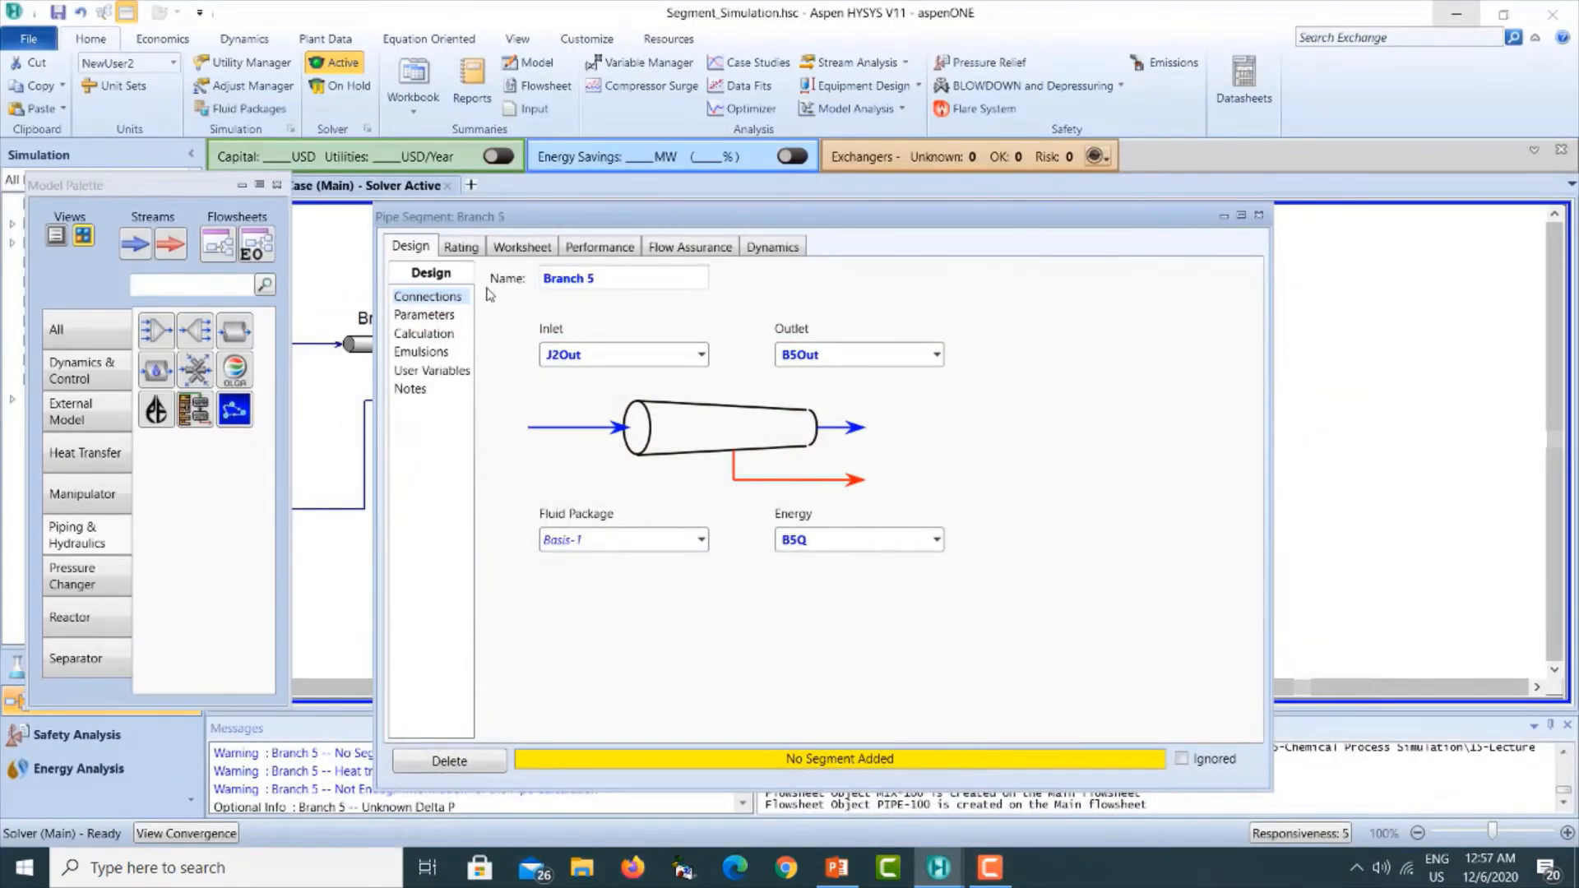
left_click(462, 246)
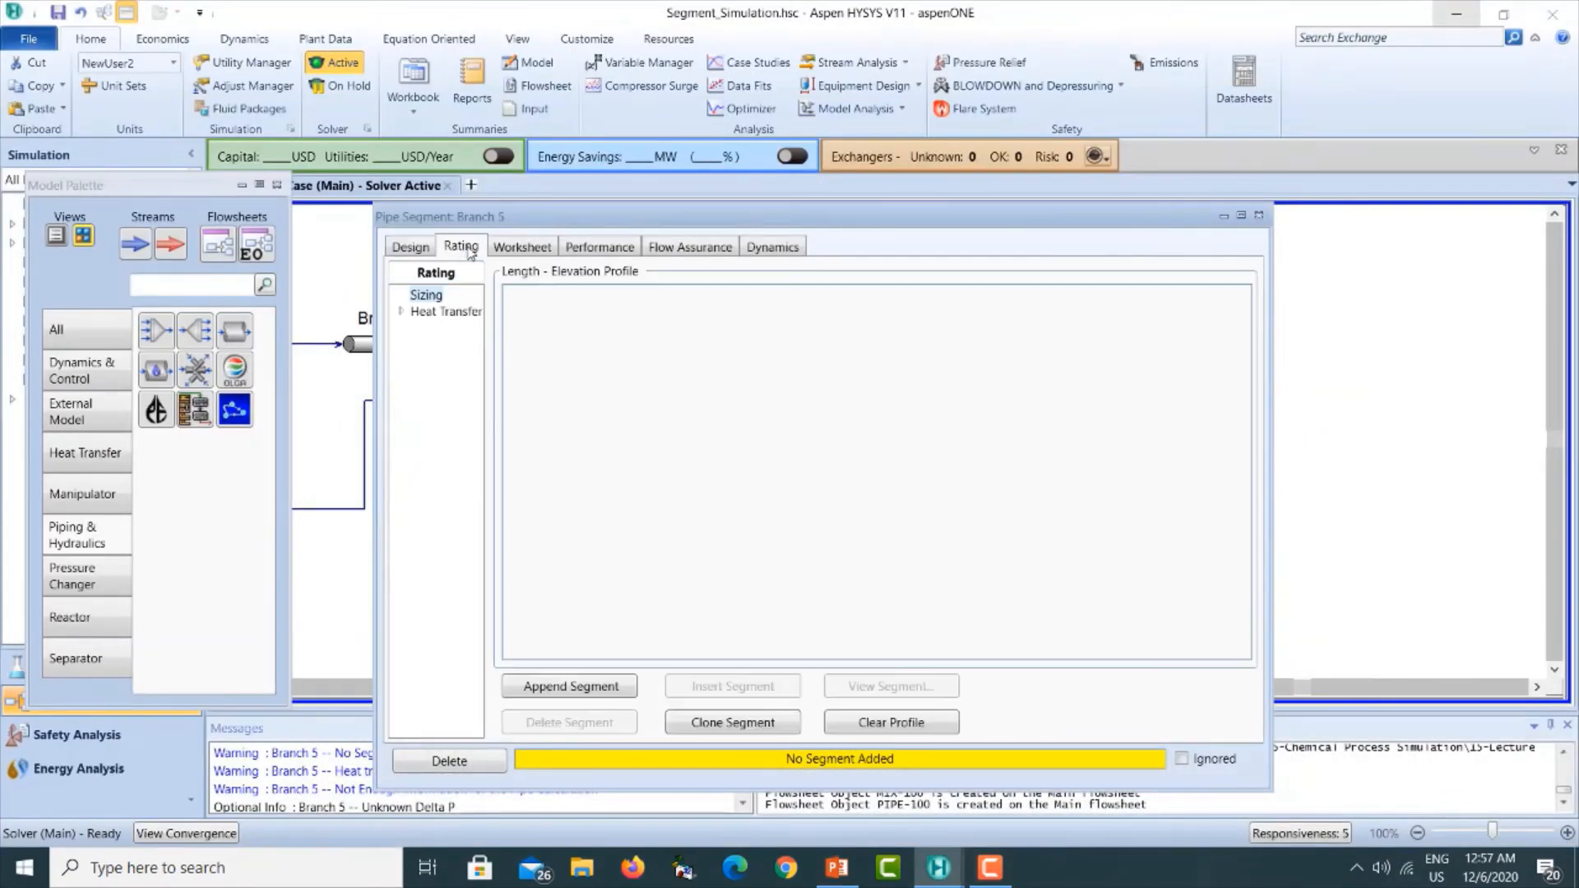
left_click(571, 686)
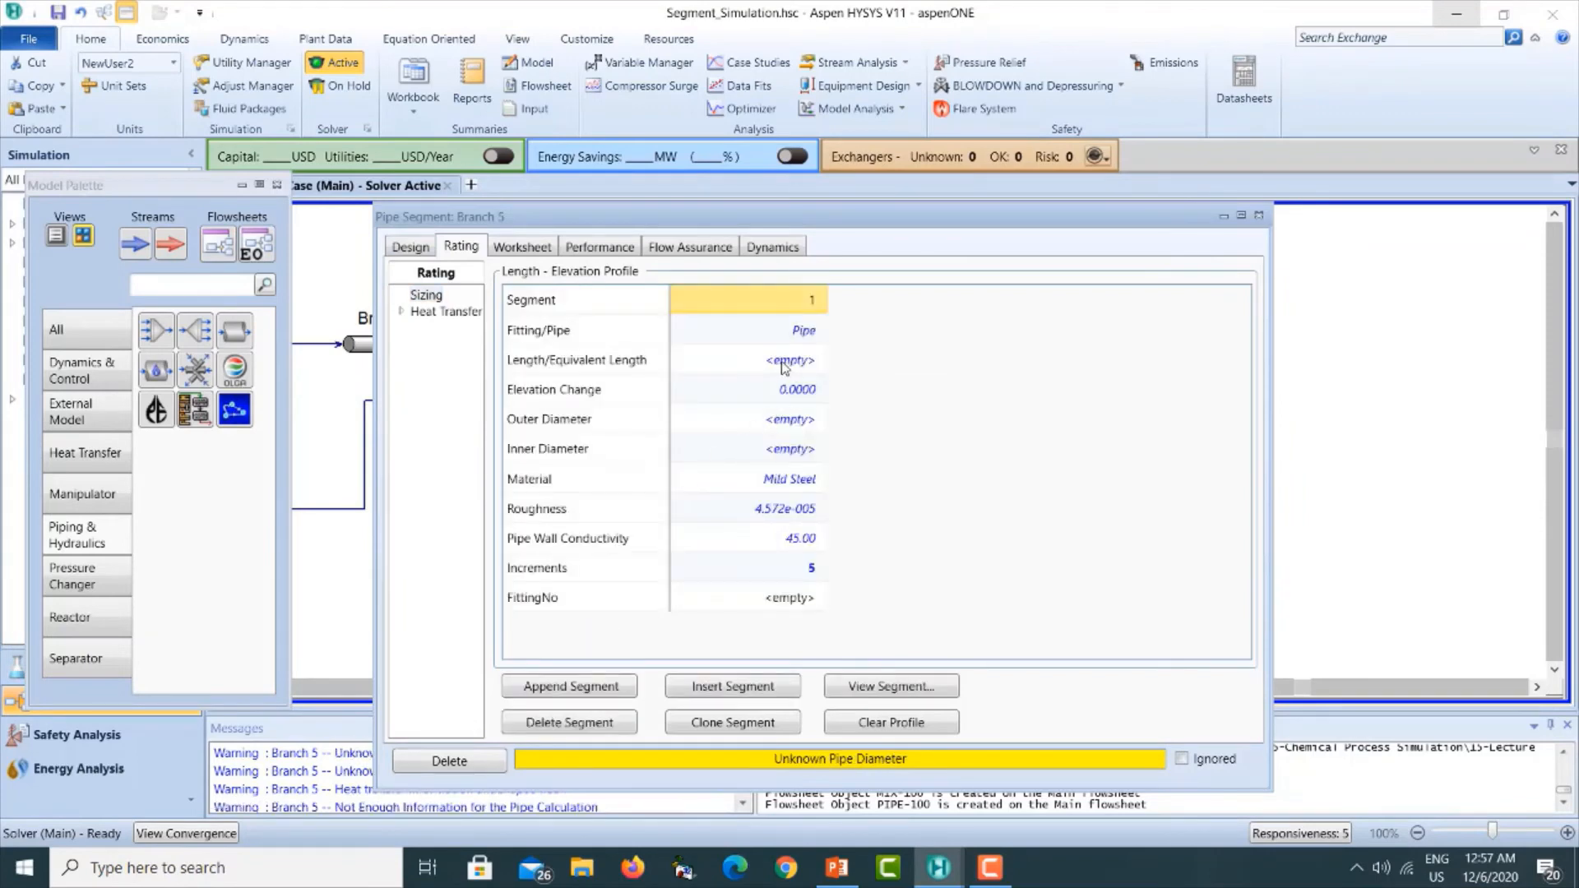
left_click(785, 367)
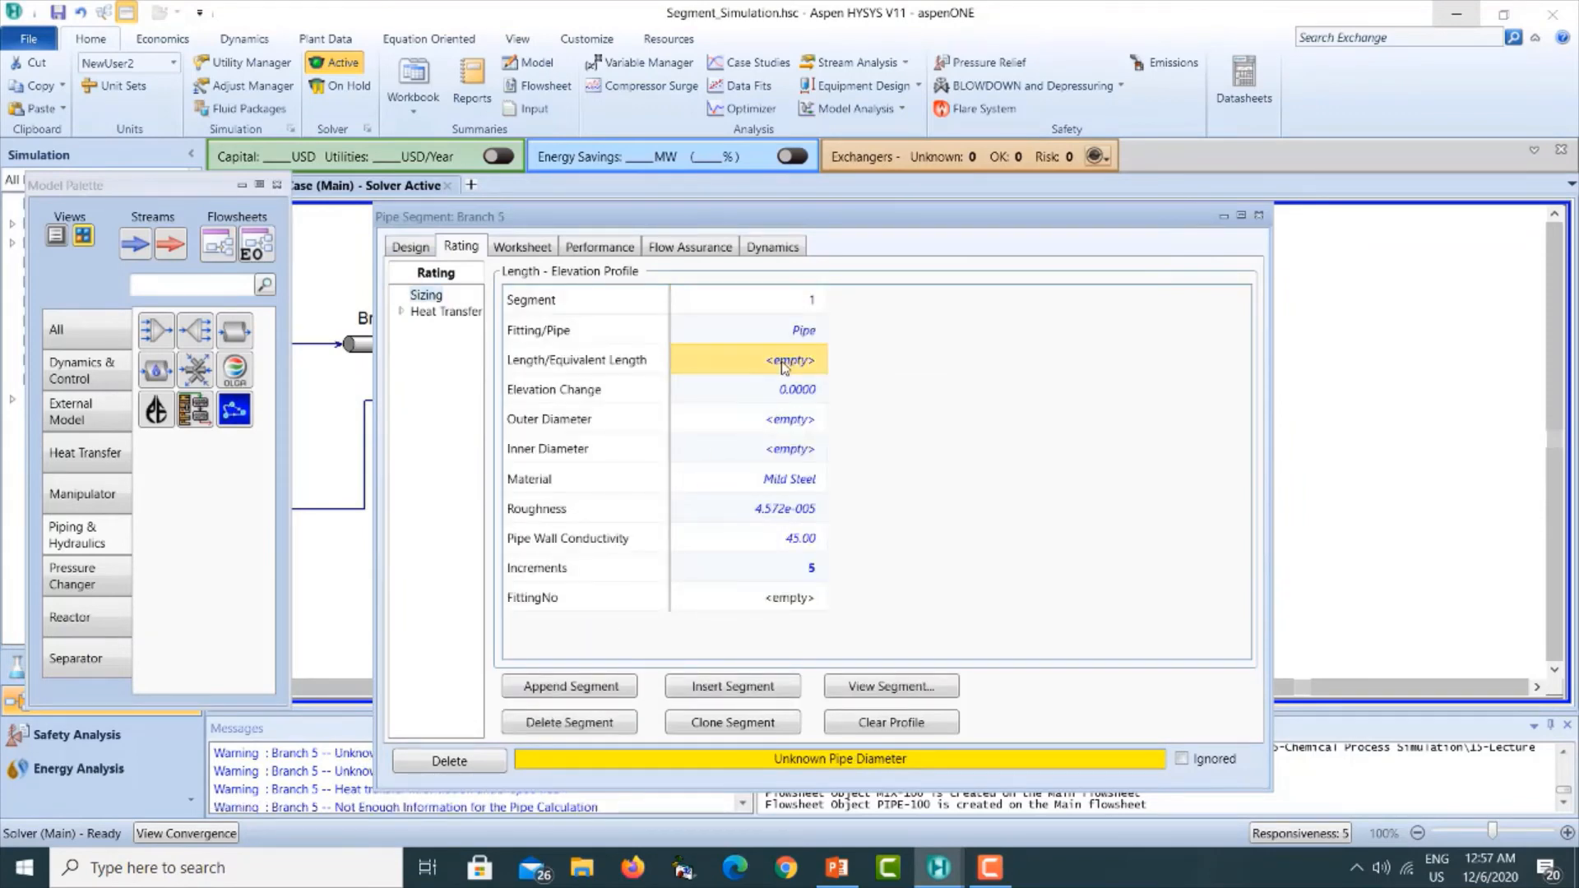
type("300")
key("Return")
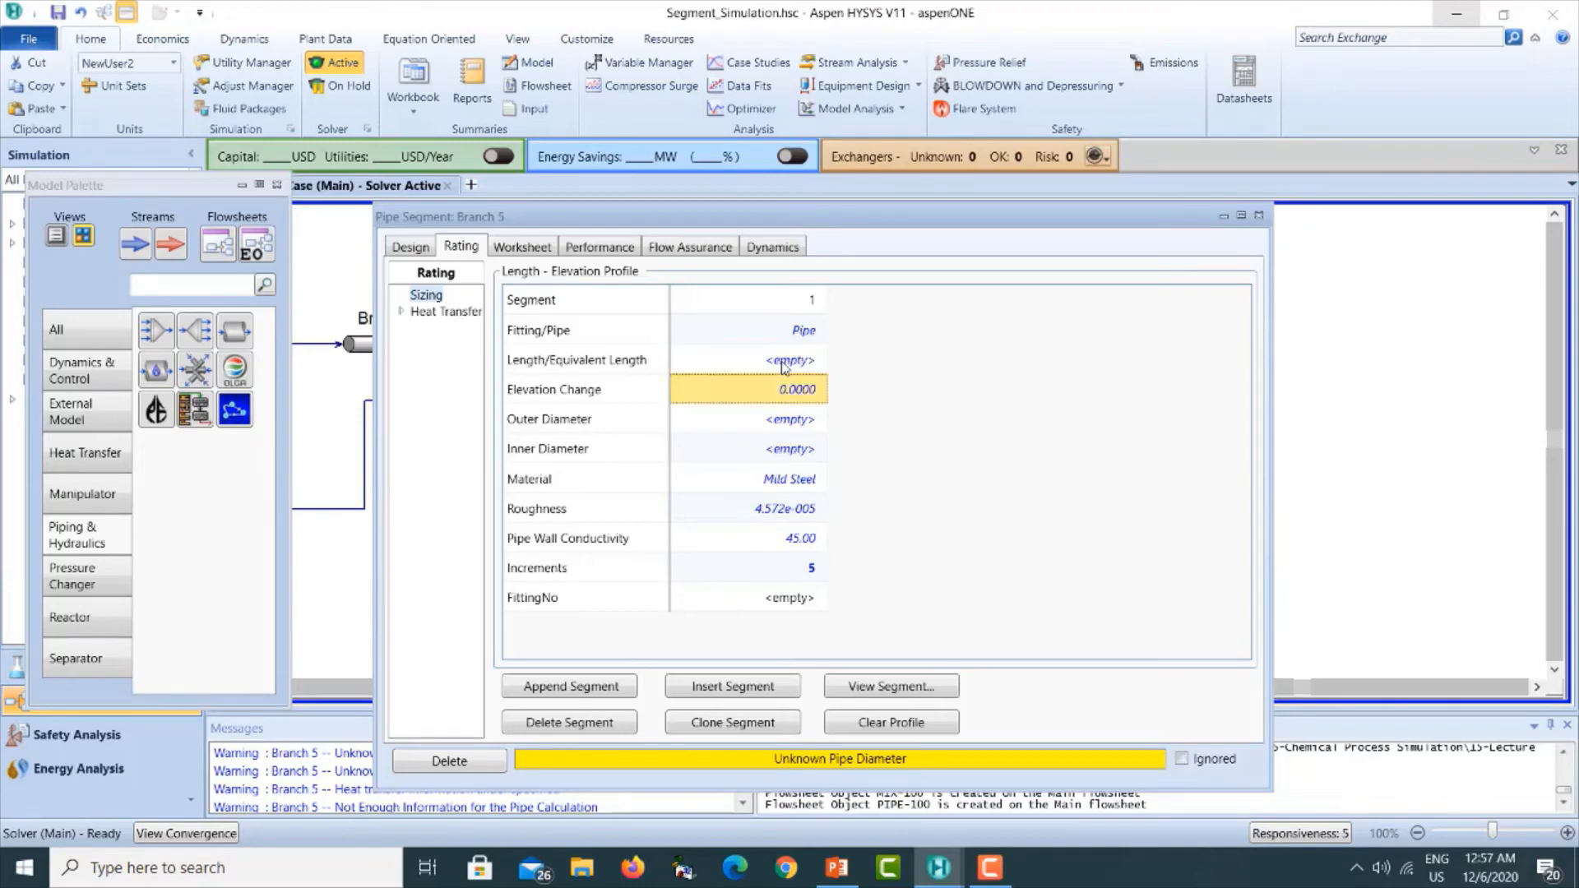
type("-")
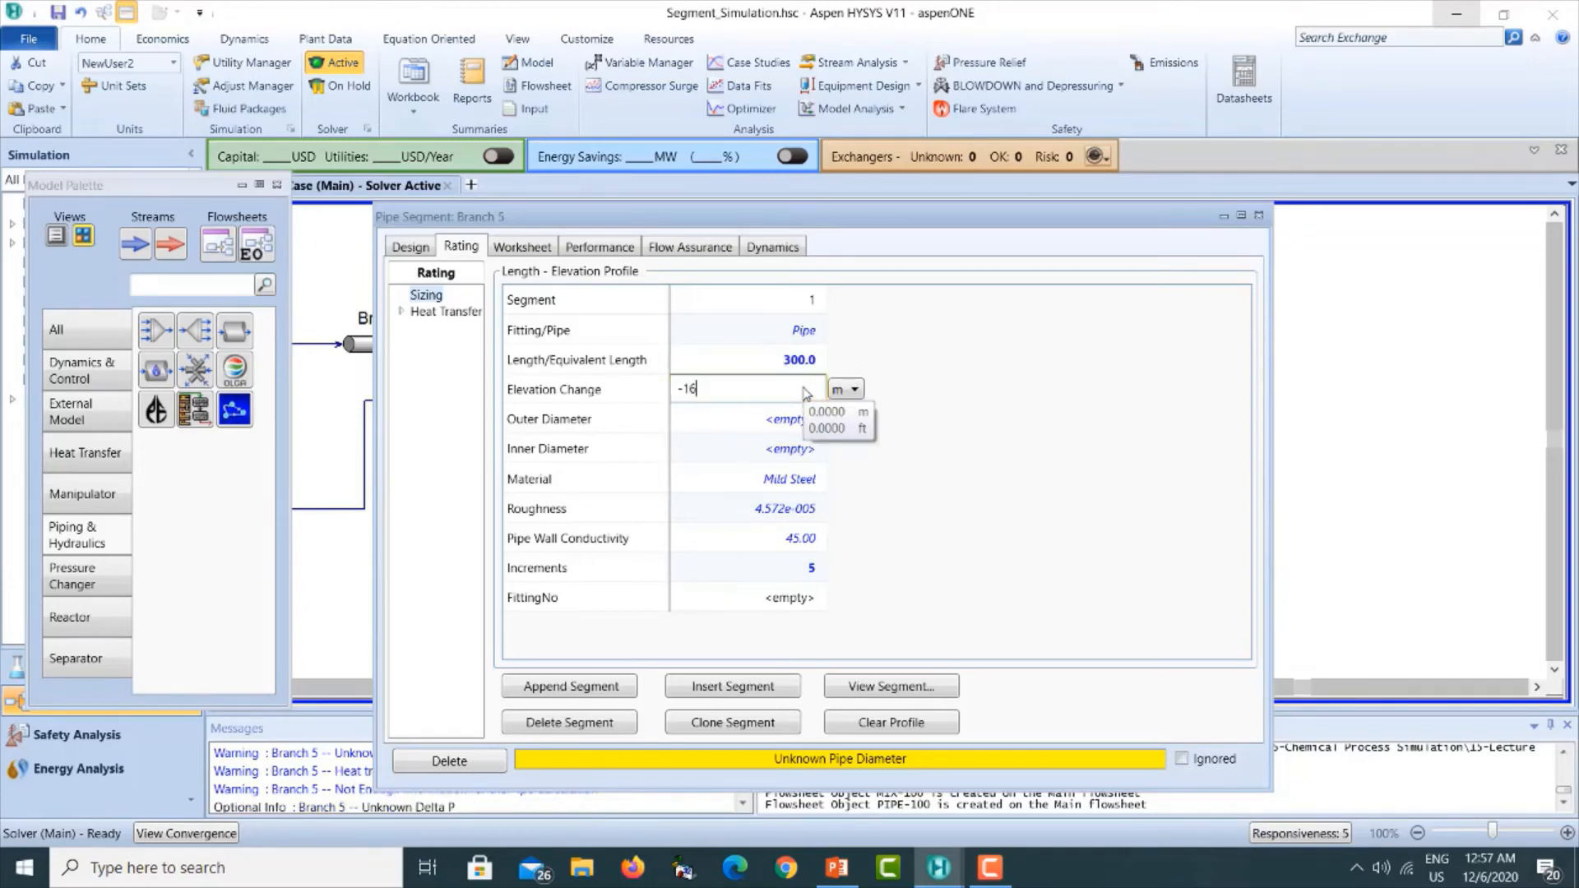
type("16")
key("Return")
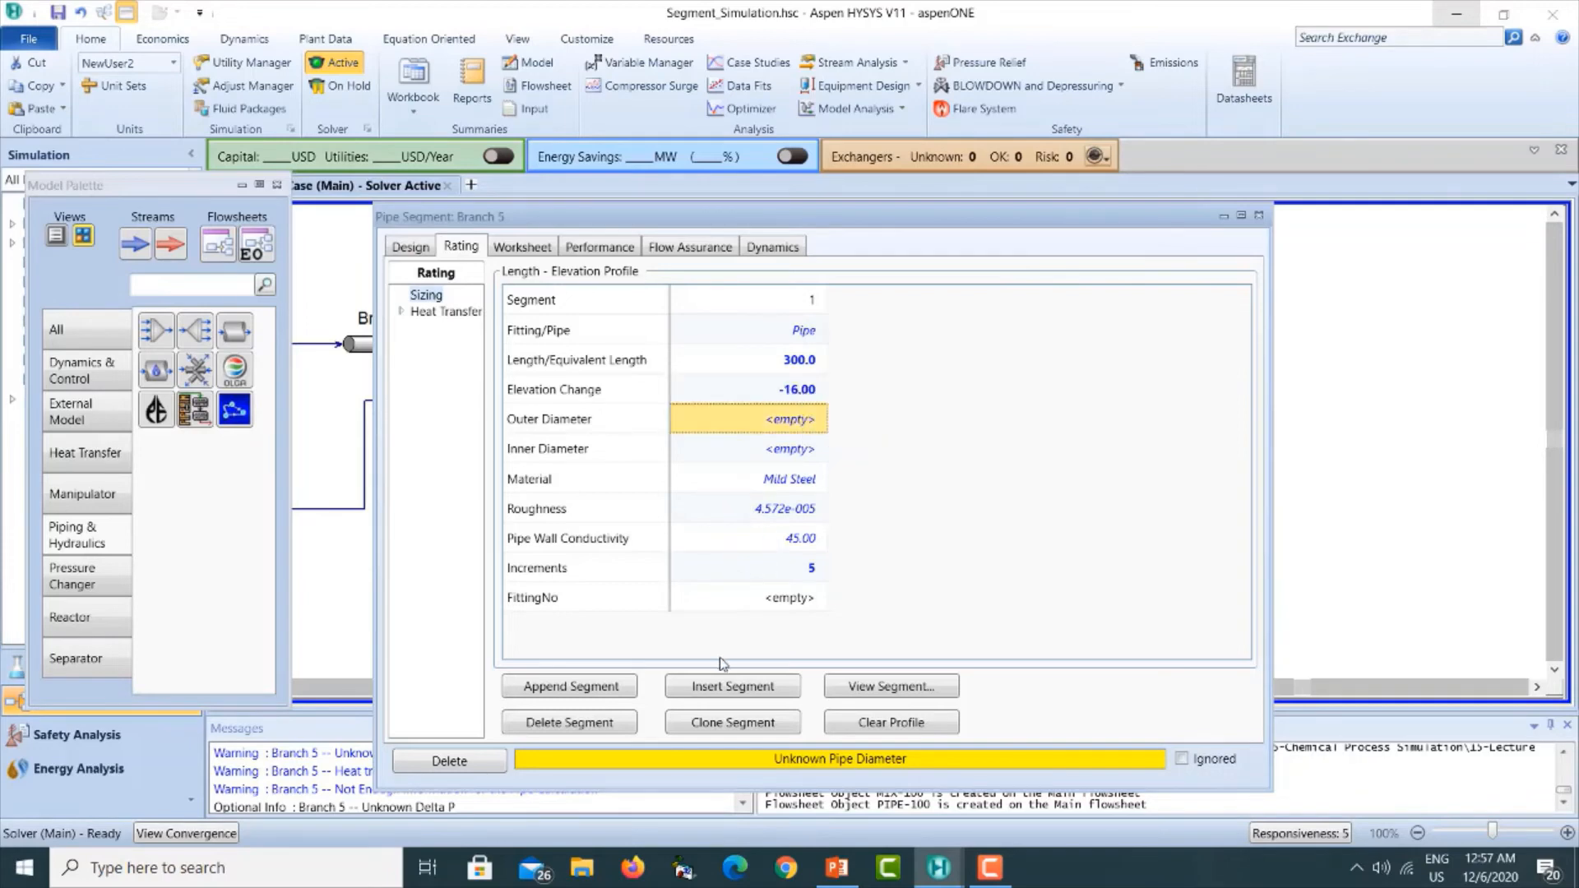
Specify Branch 5's segment as Schedule 40 pipe with a 150 mm nominal diameter and close the pipe info.
left_click(877, 690)
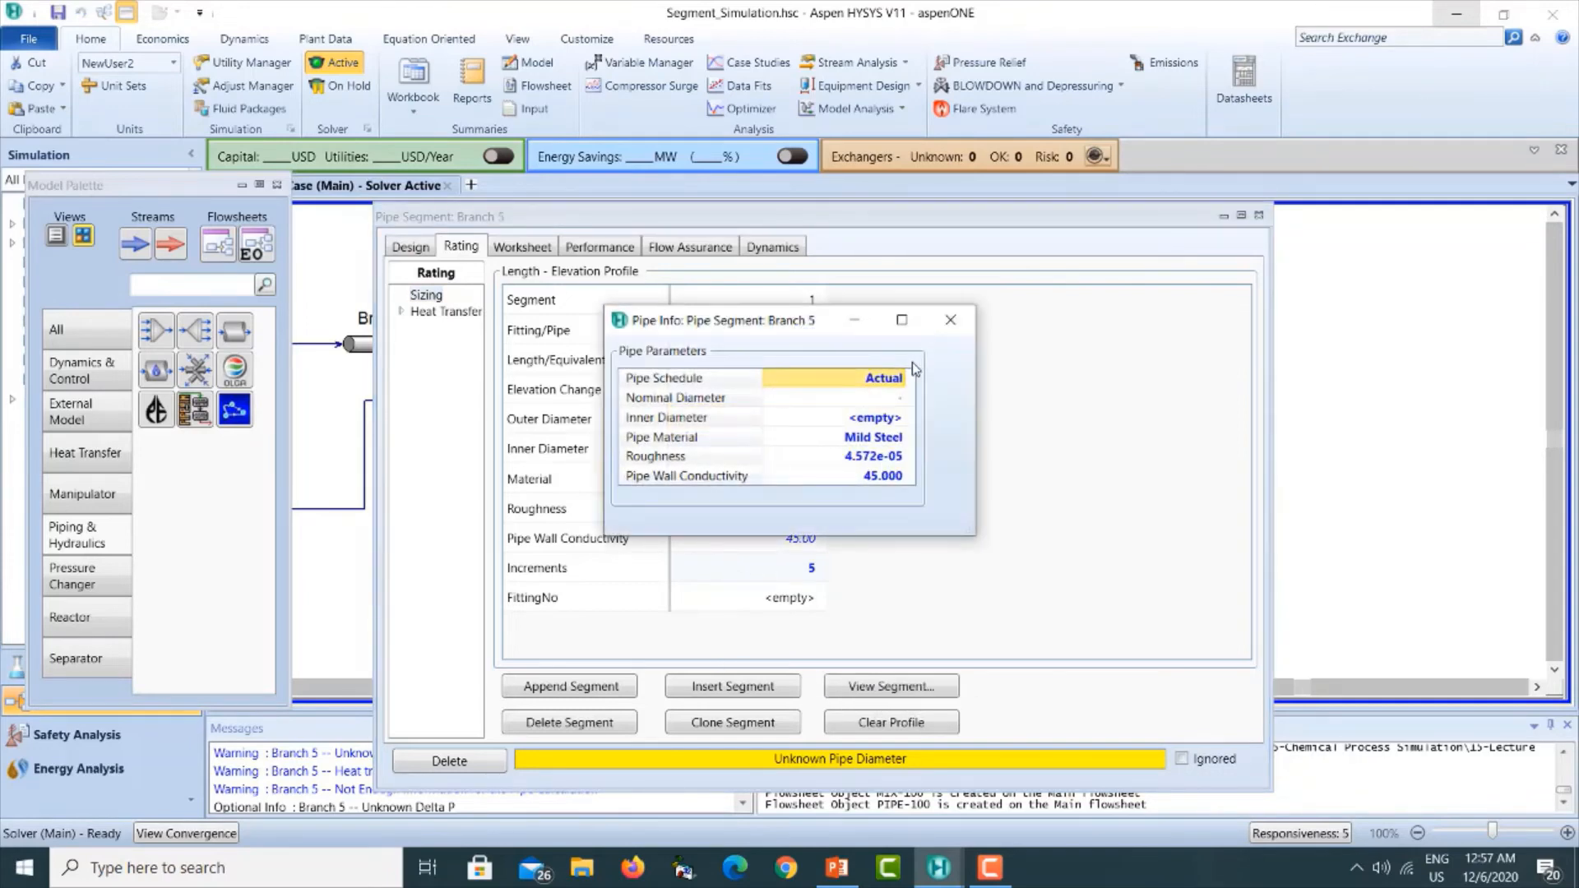
left_click(893, 377)
left_click(901, 379)
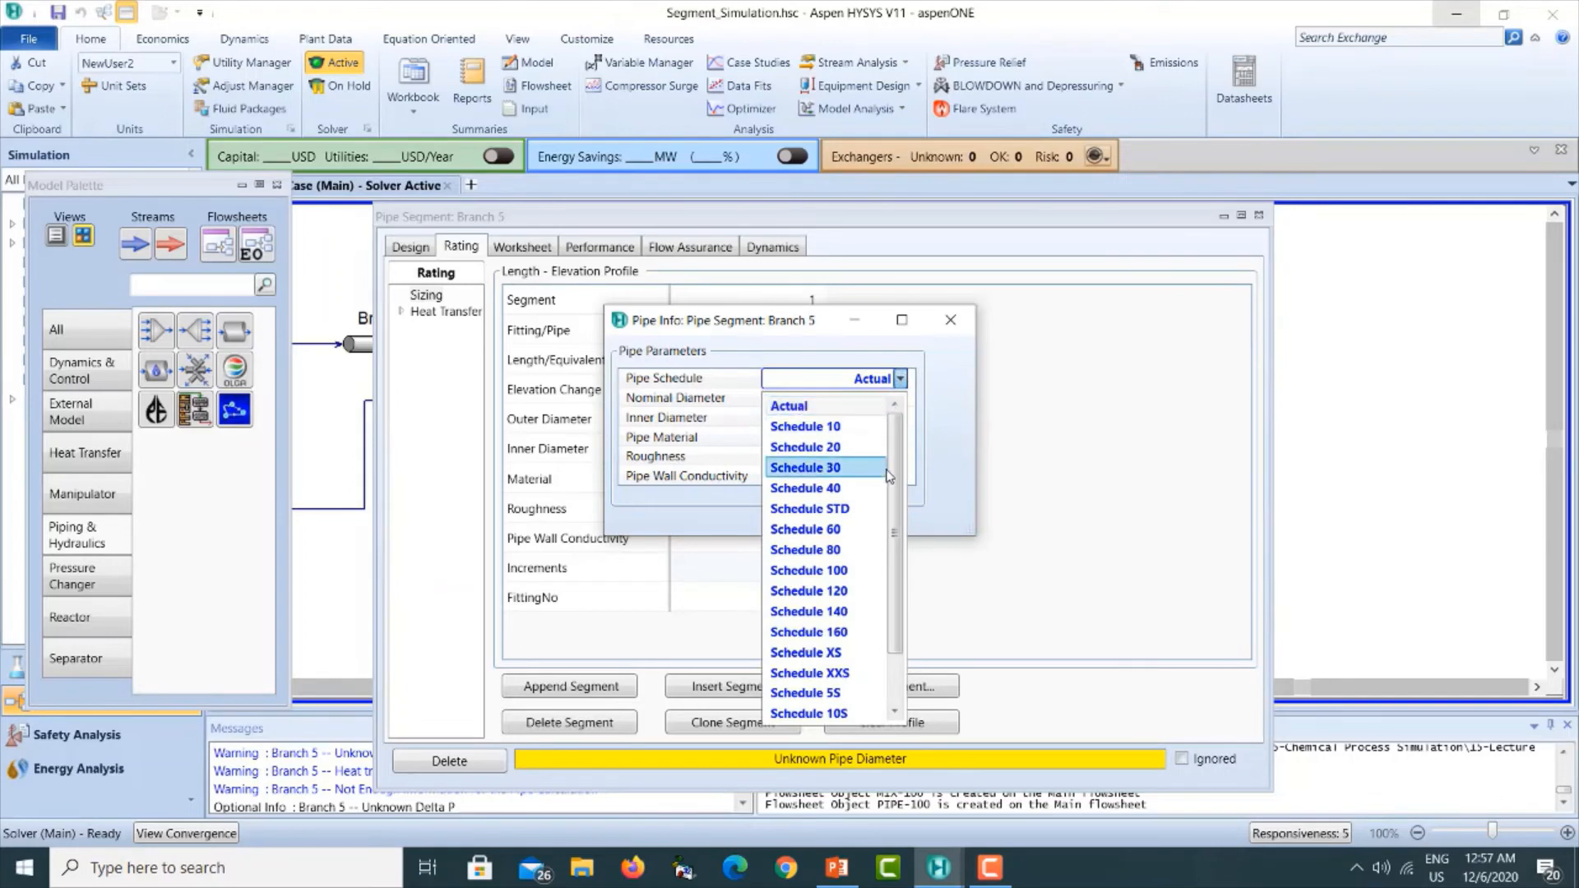
left_click(844, 491)
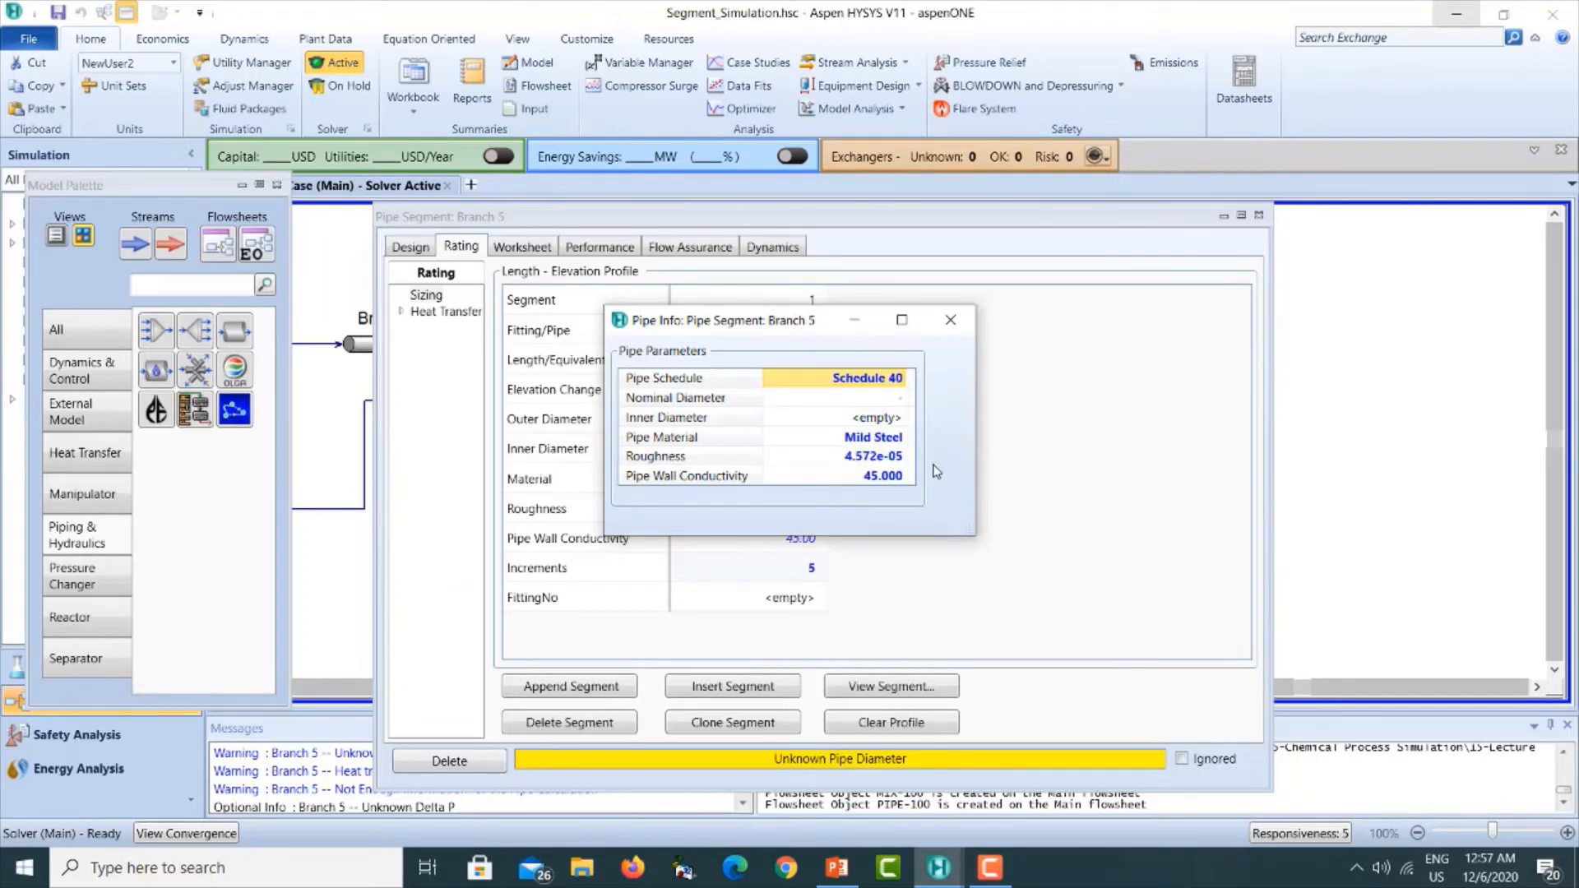
left_click(901, 398)
left_click(902, 399)
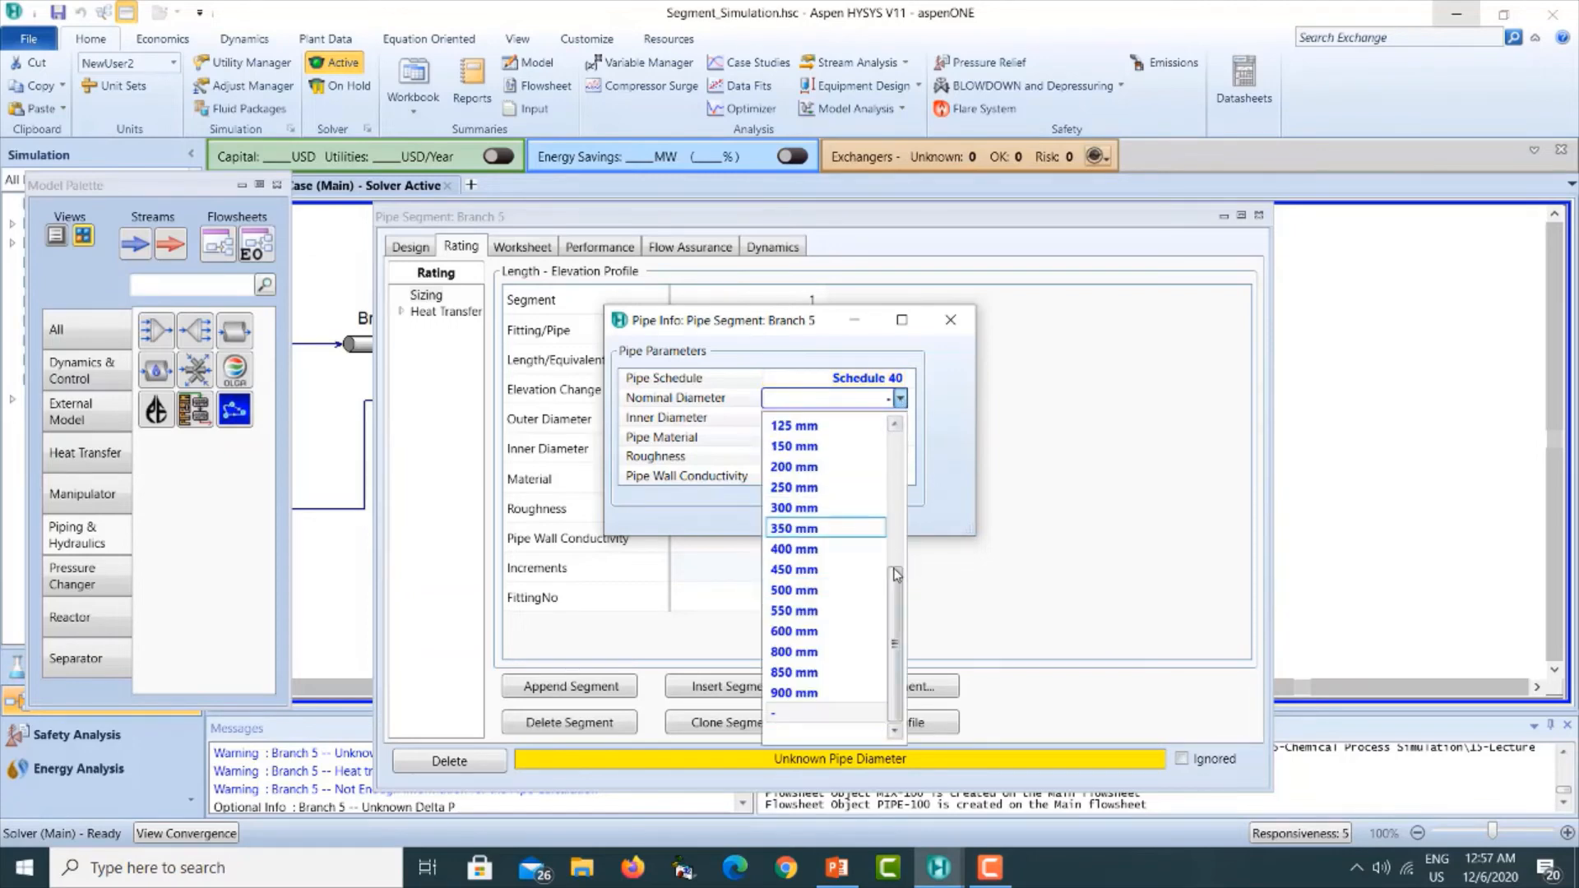
scroll(903, 553, "up", 3)
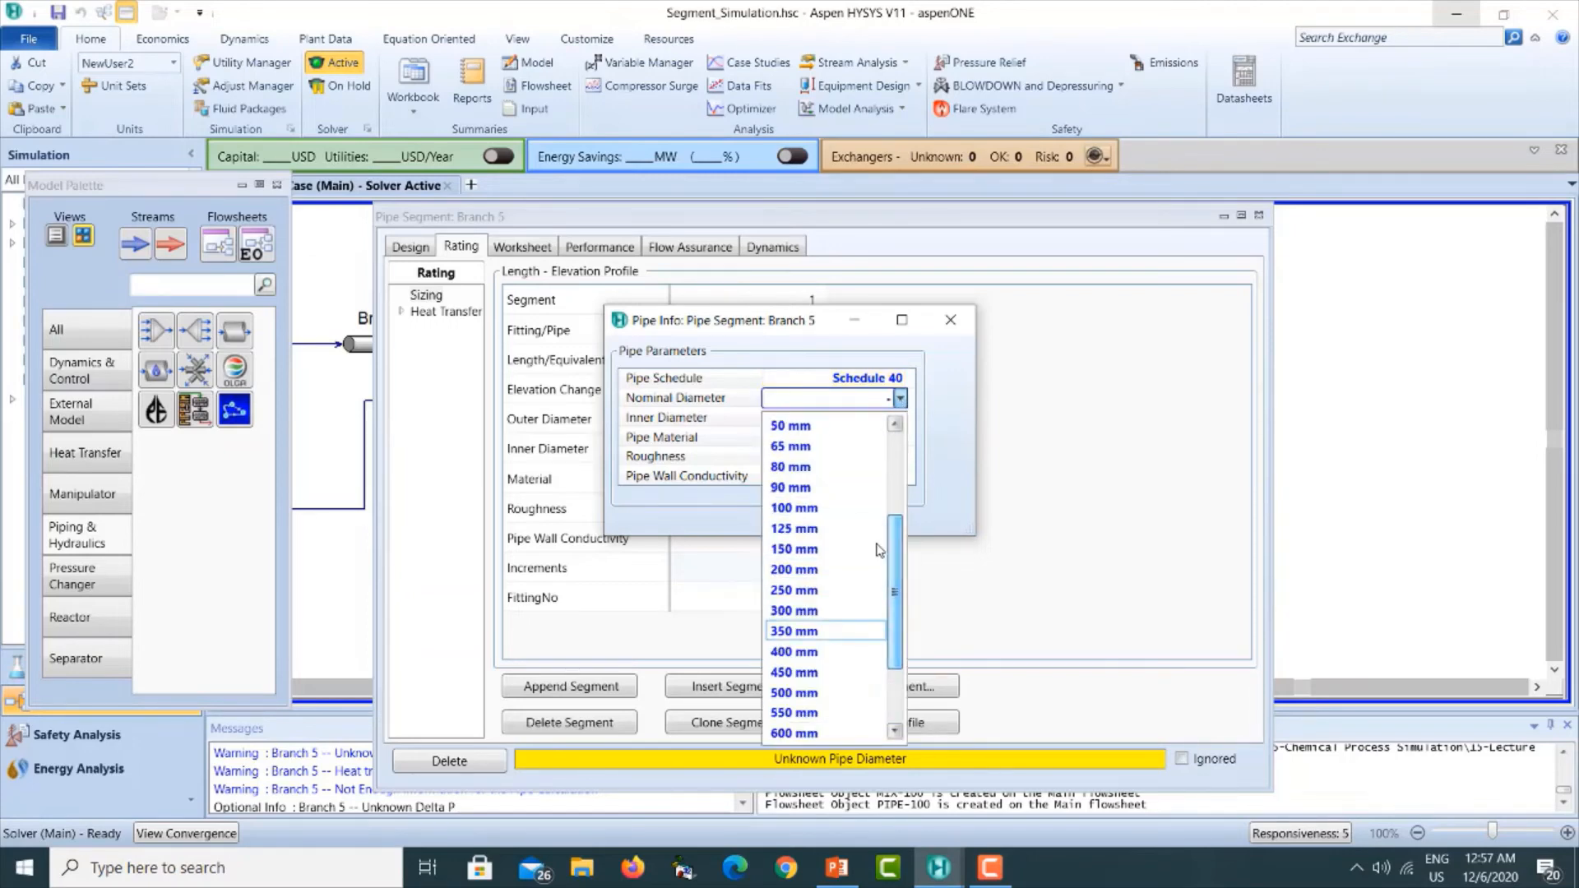
left_click(790, 553)
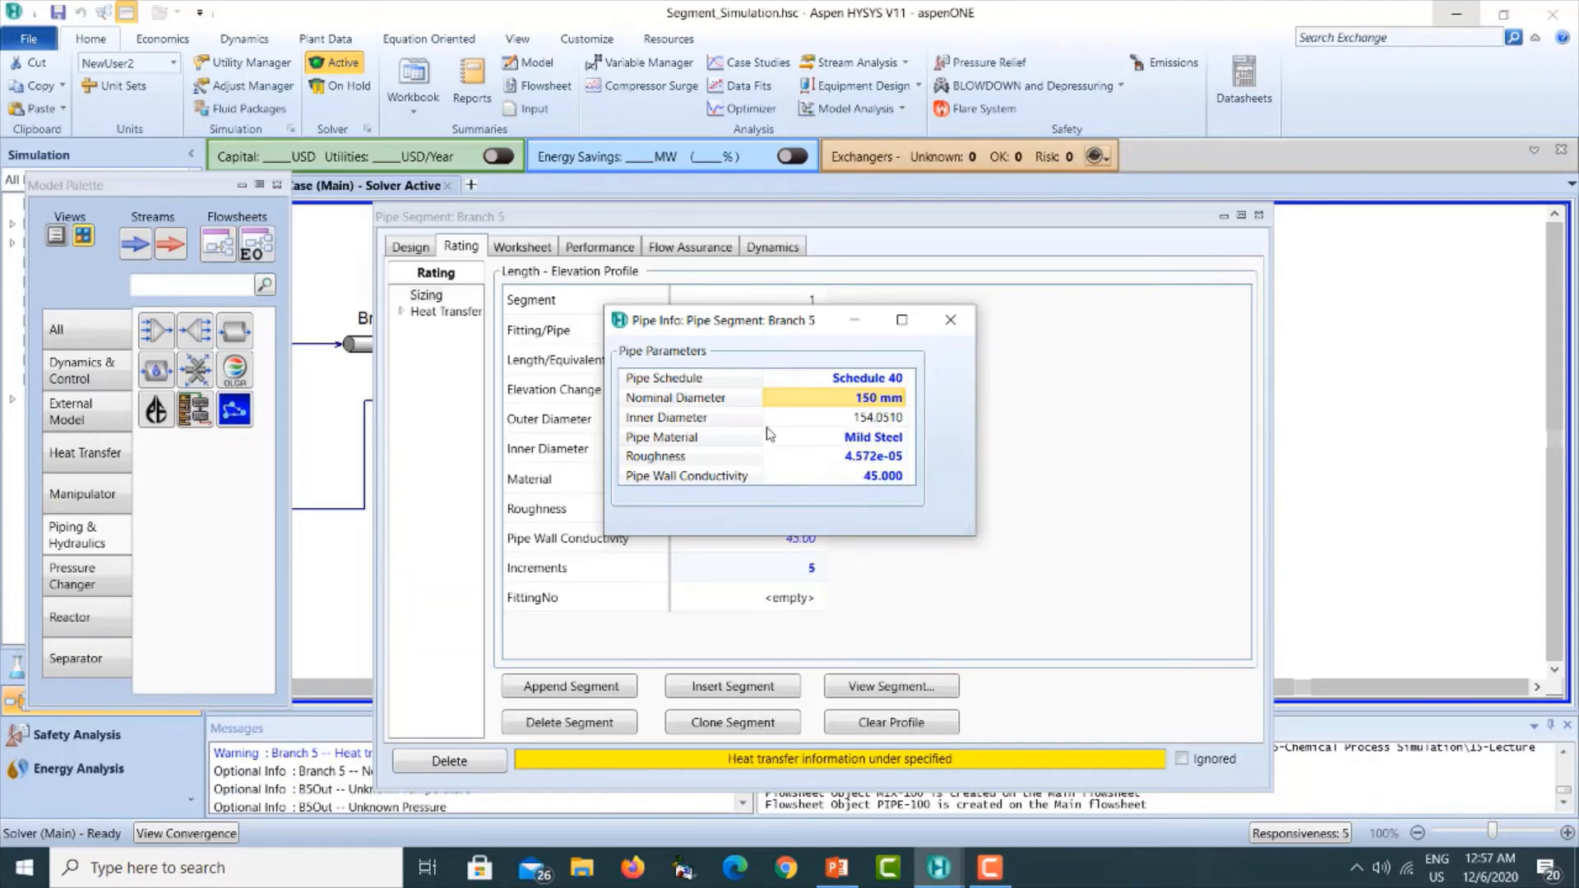
left_click(948, 321)
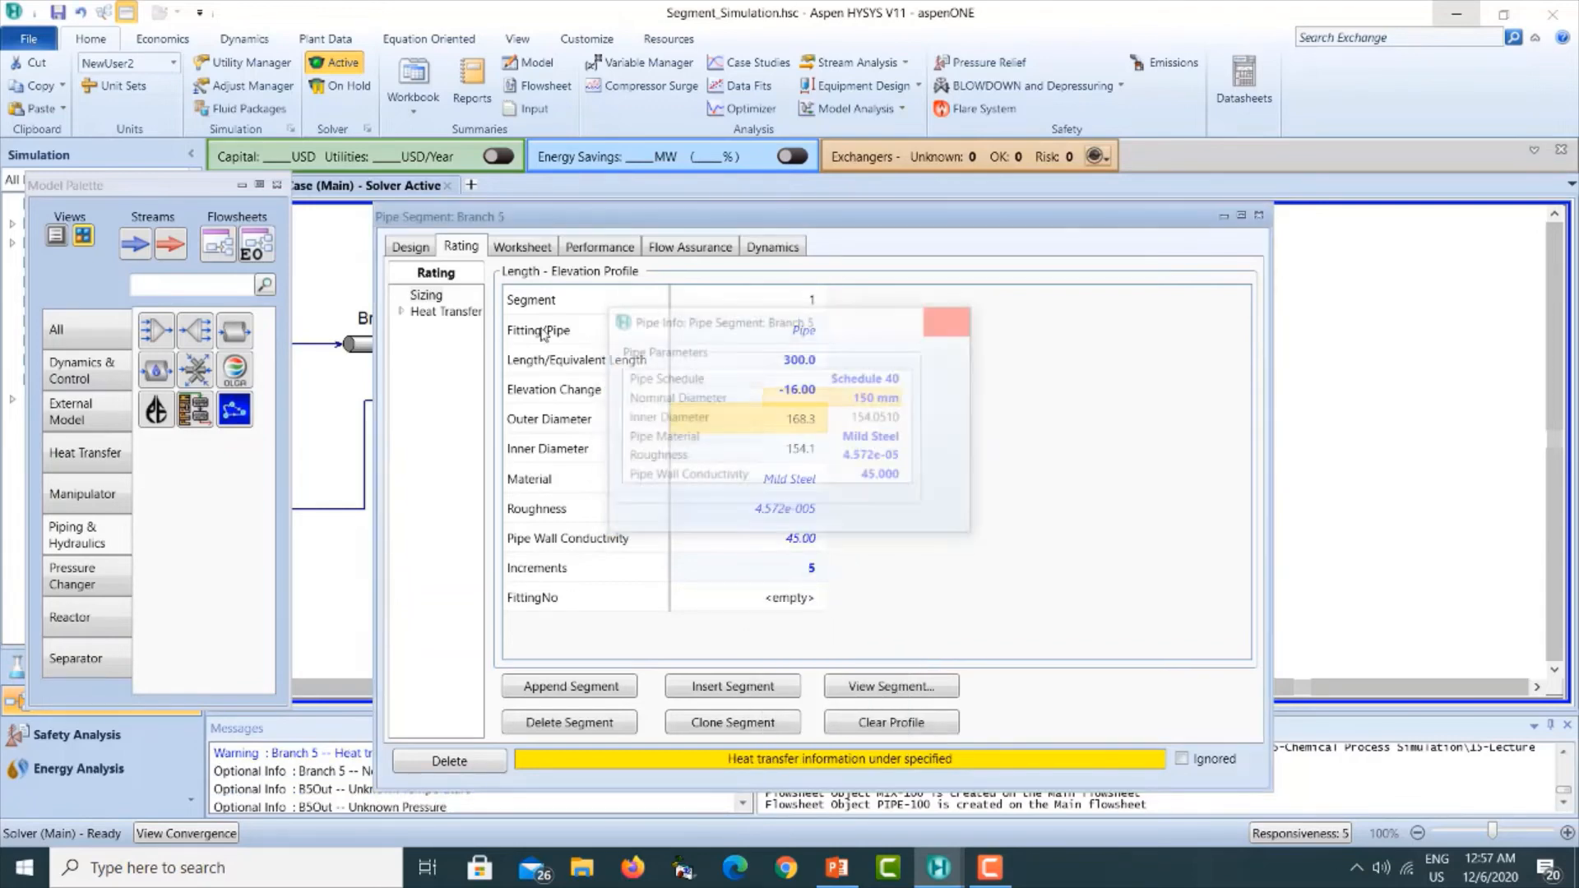
Estimate Branch 5's heat transfer coefficient at 5 C ambient temperature, including pipe wall and inner HTC, and close its properties.
left_click(452, 314)
left_click(441, 380)
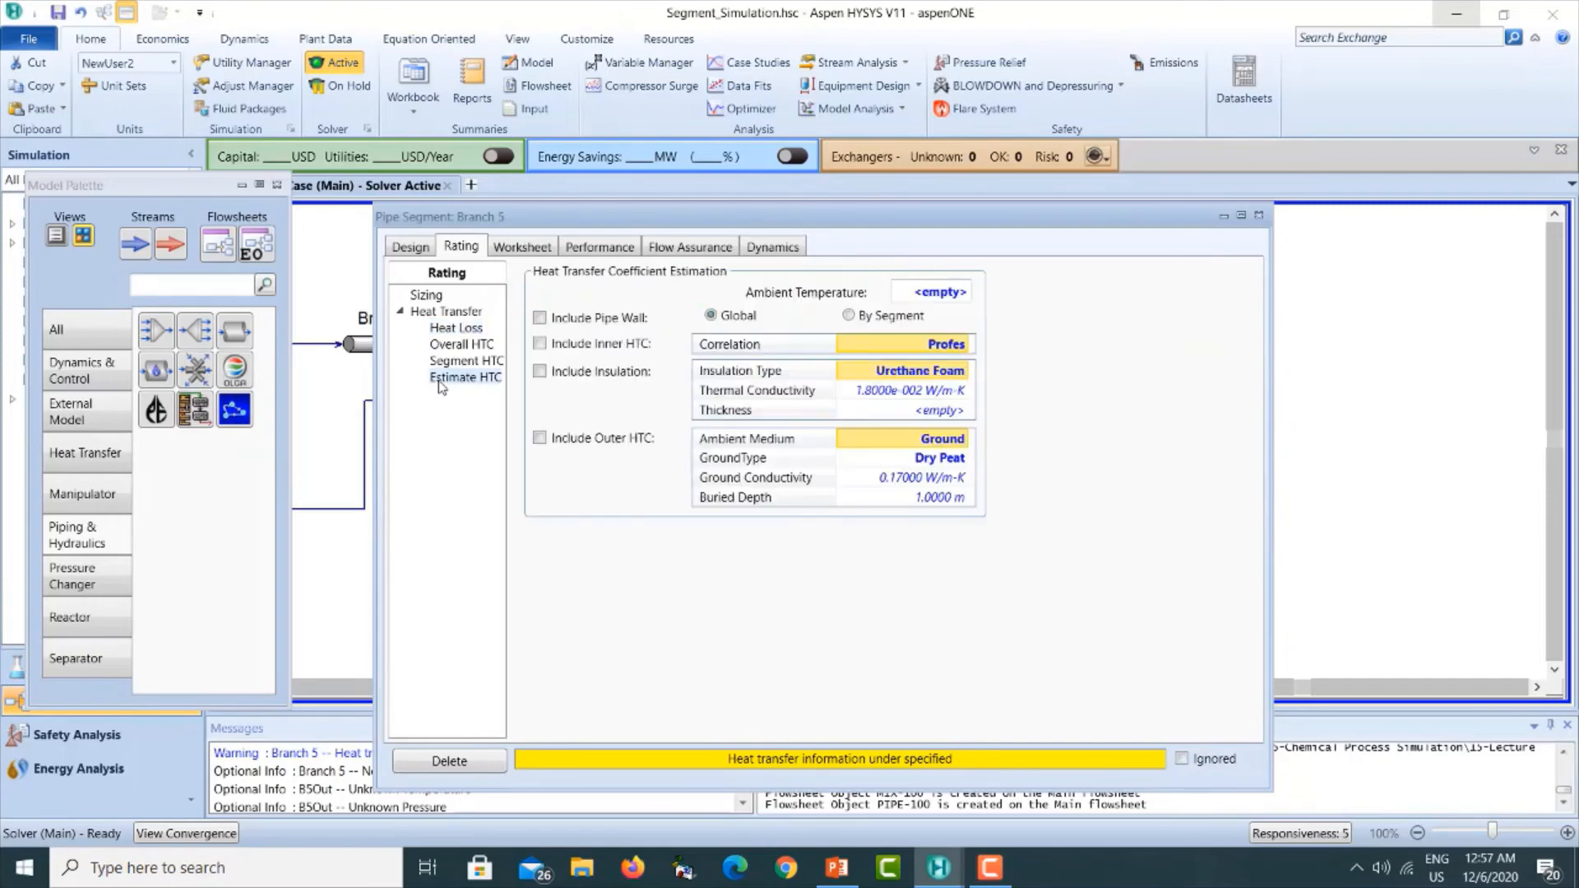
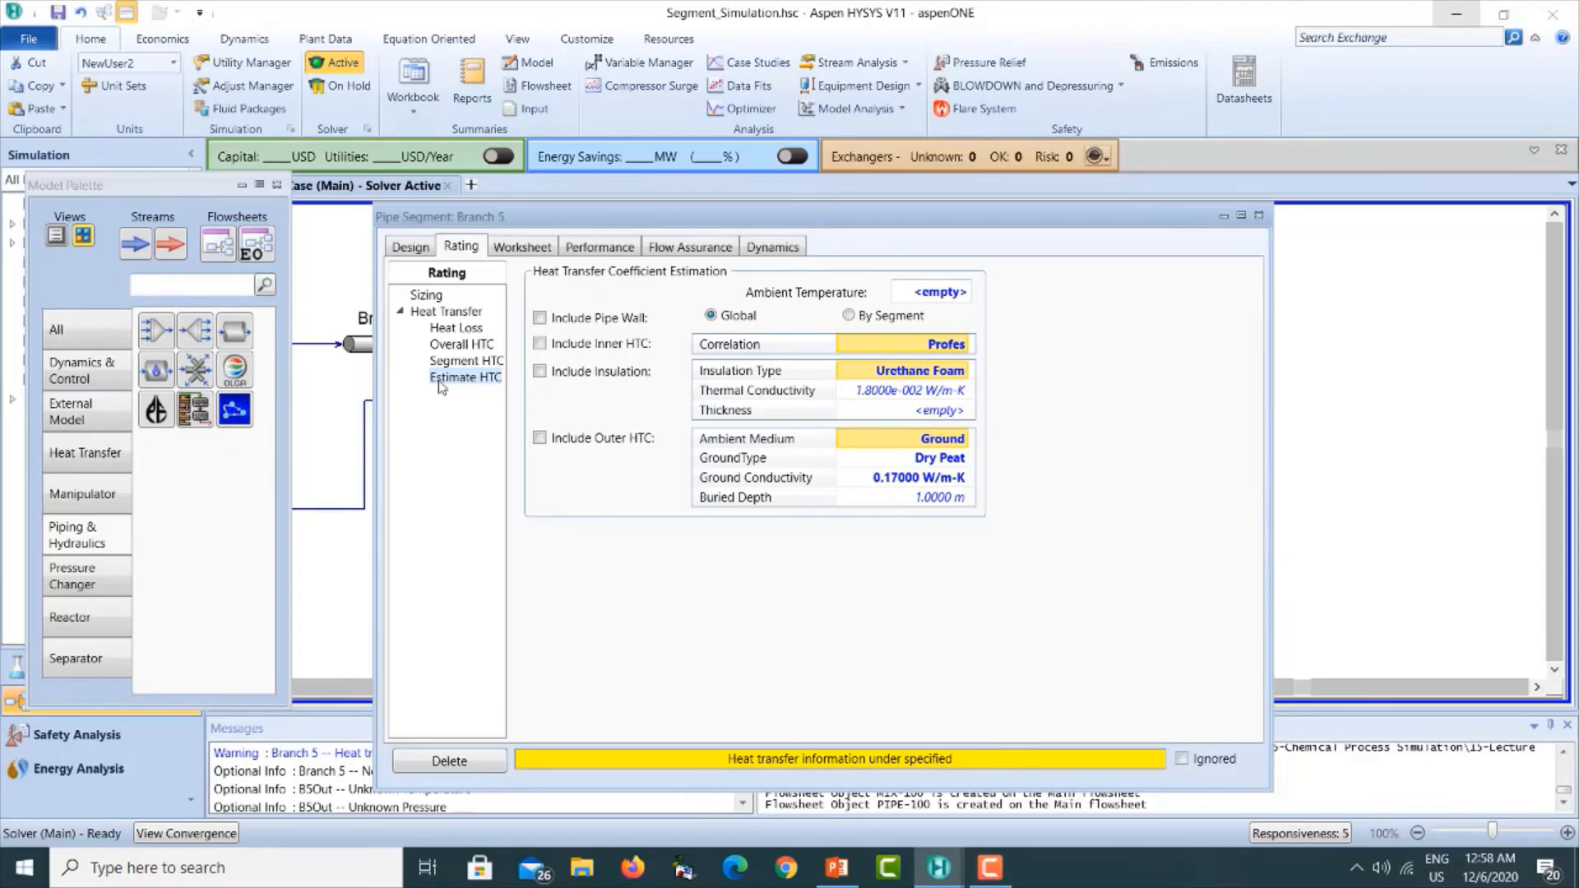
left_click(963, 296)
type("5")
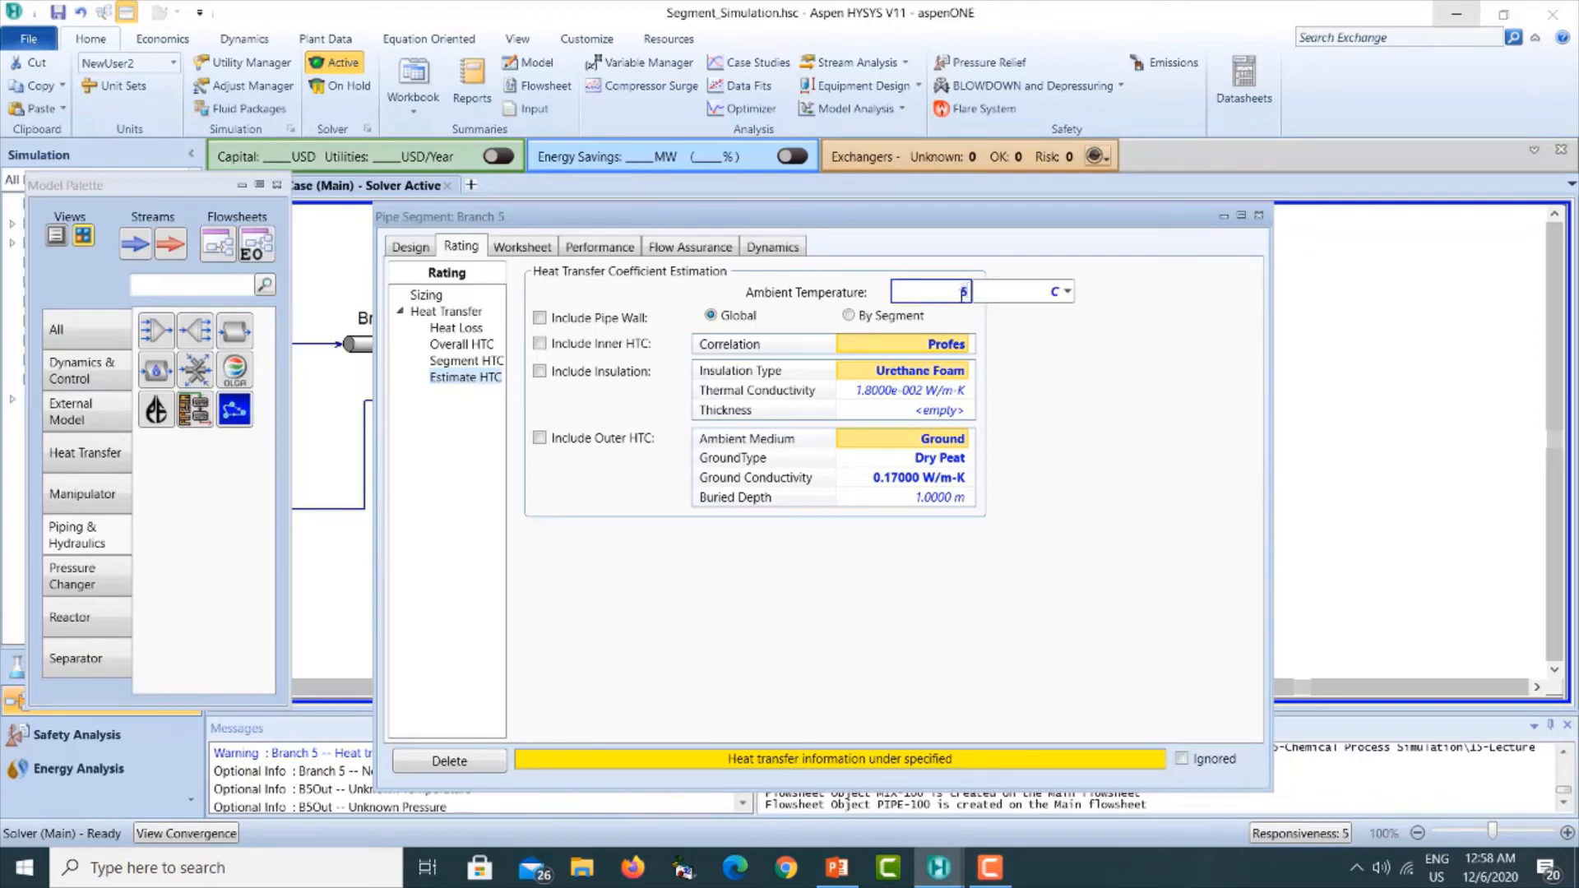
left_click(539, 318)
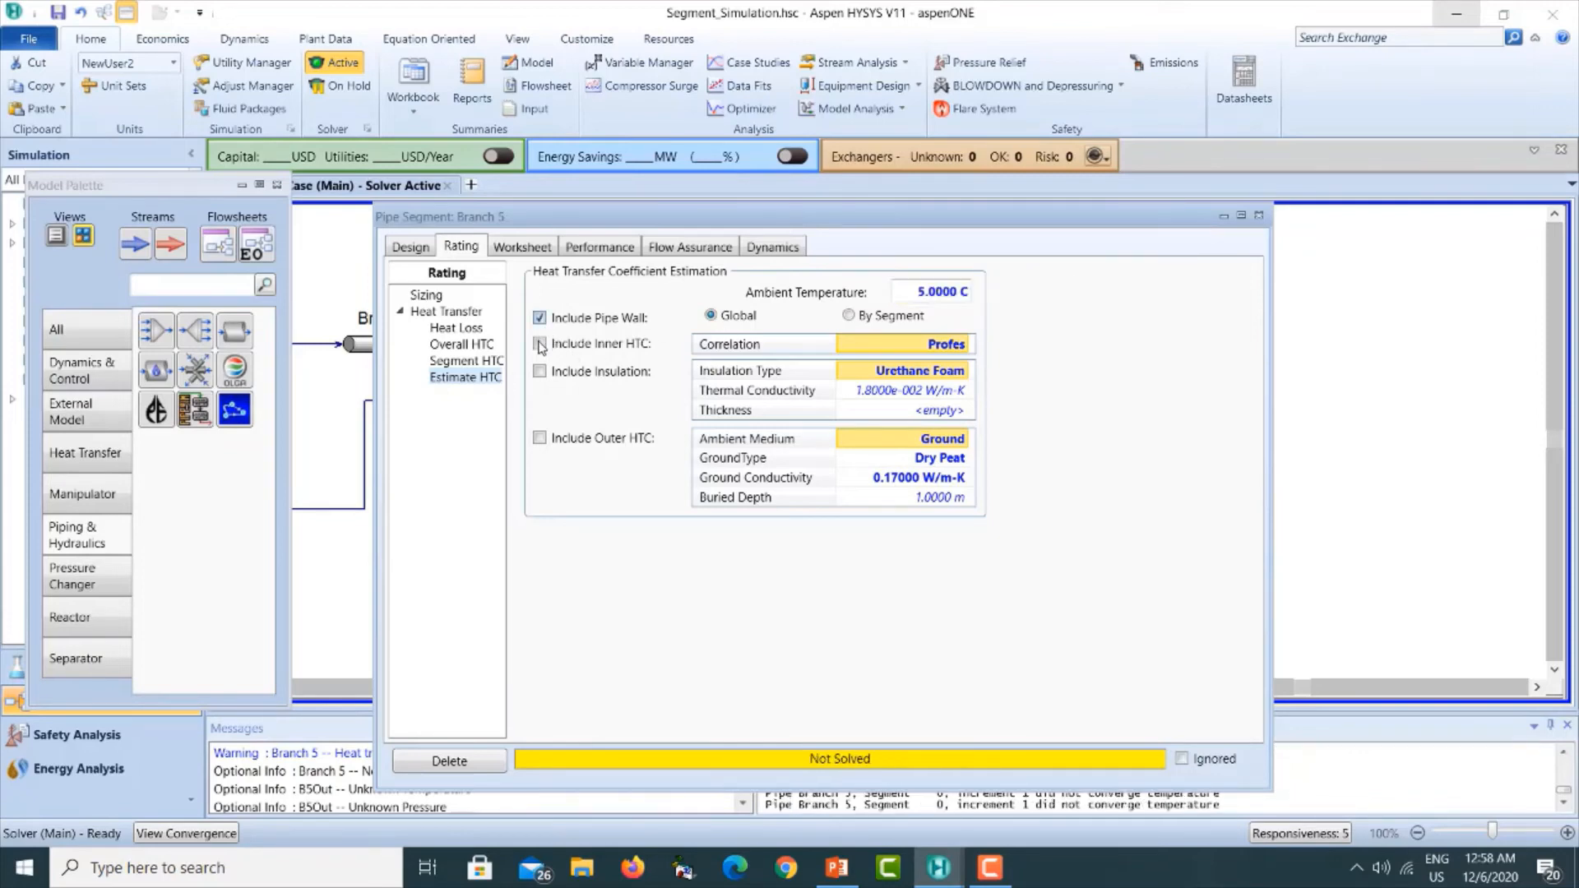
left_click(541, 344)
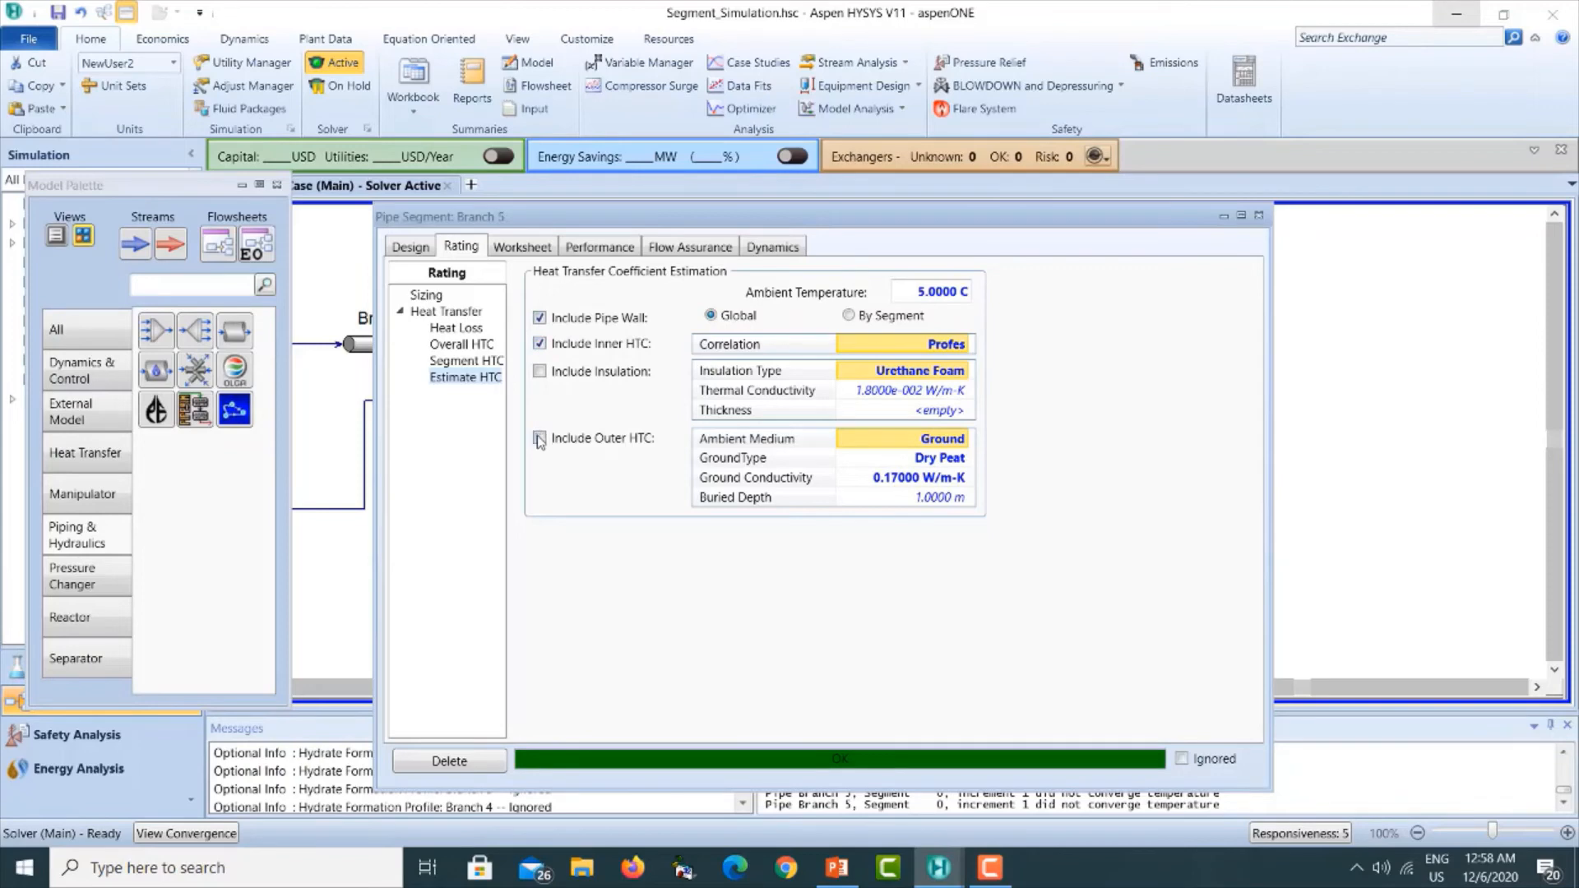
left_click(1258, 216)
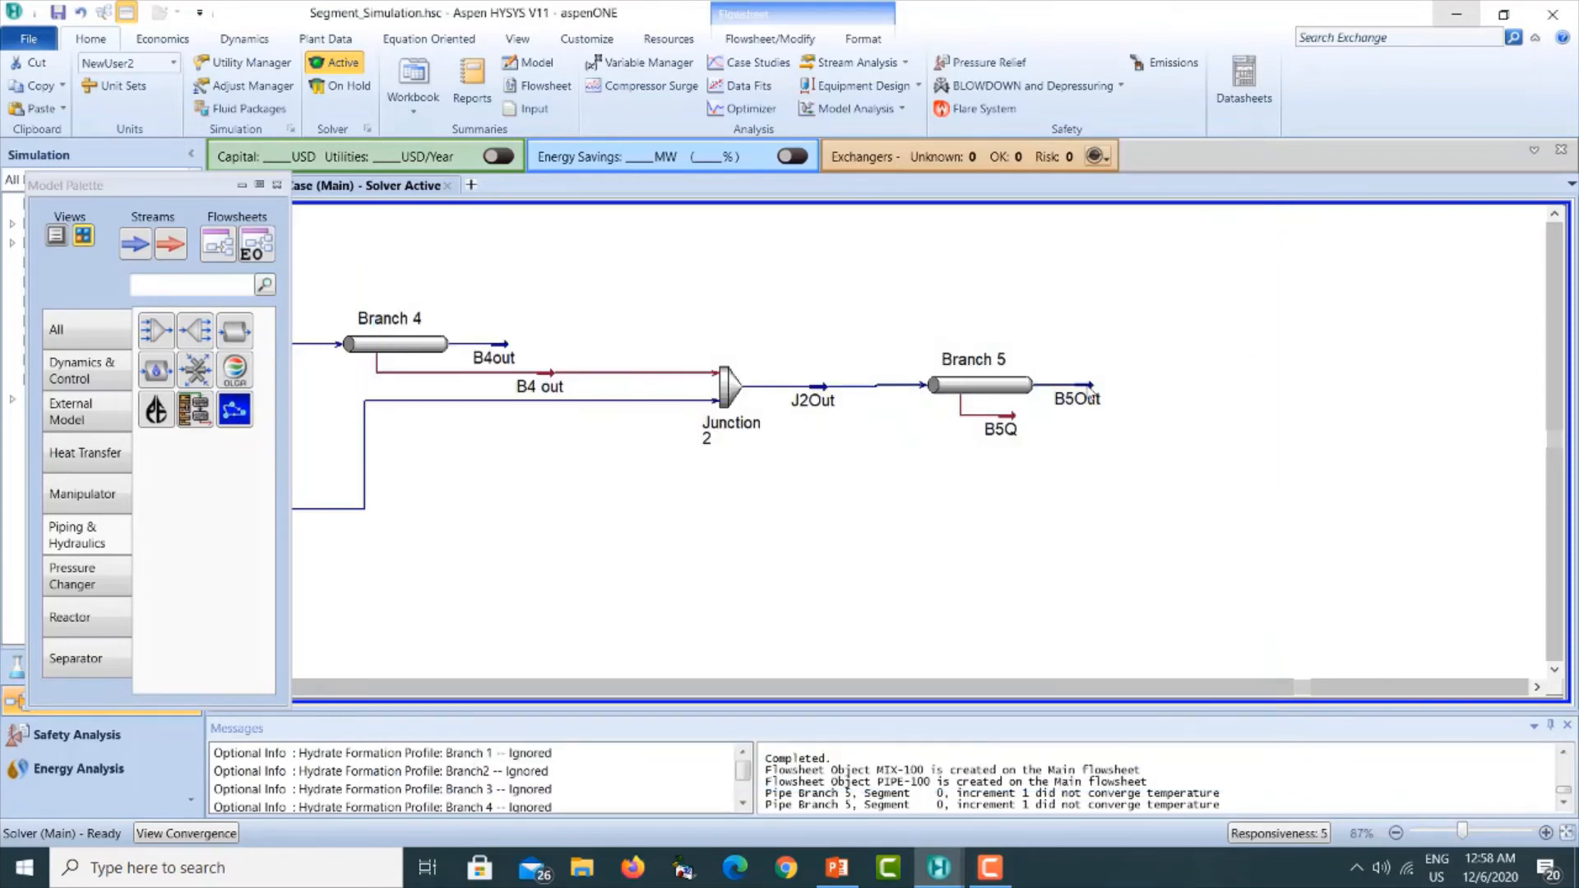
Move the Model Palette aside to uncover more of the flowsheet.
mouse_move(1090, 393)
left_click_drag(134, 183, 43, 188)
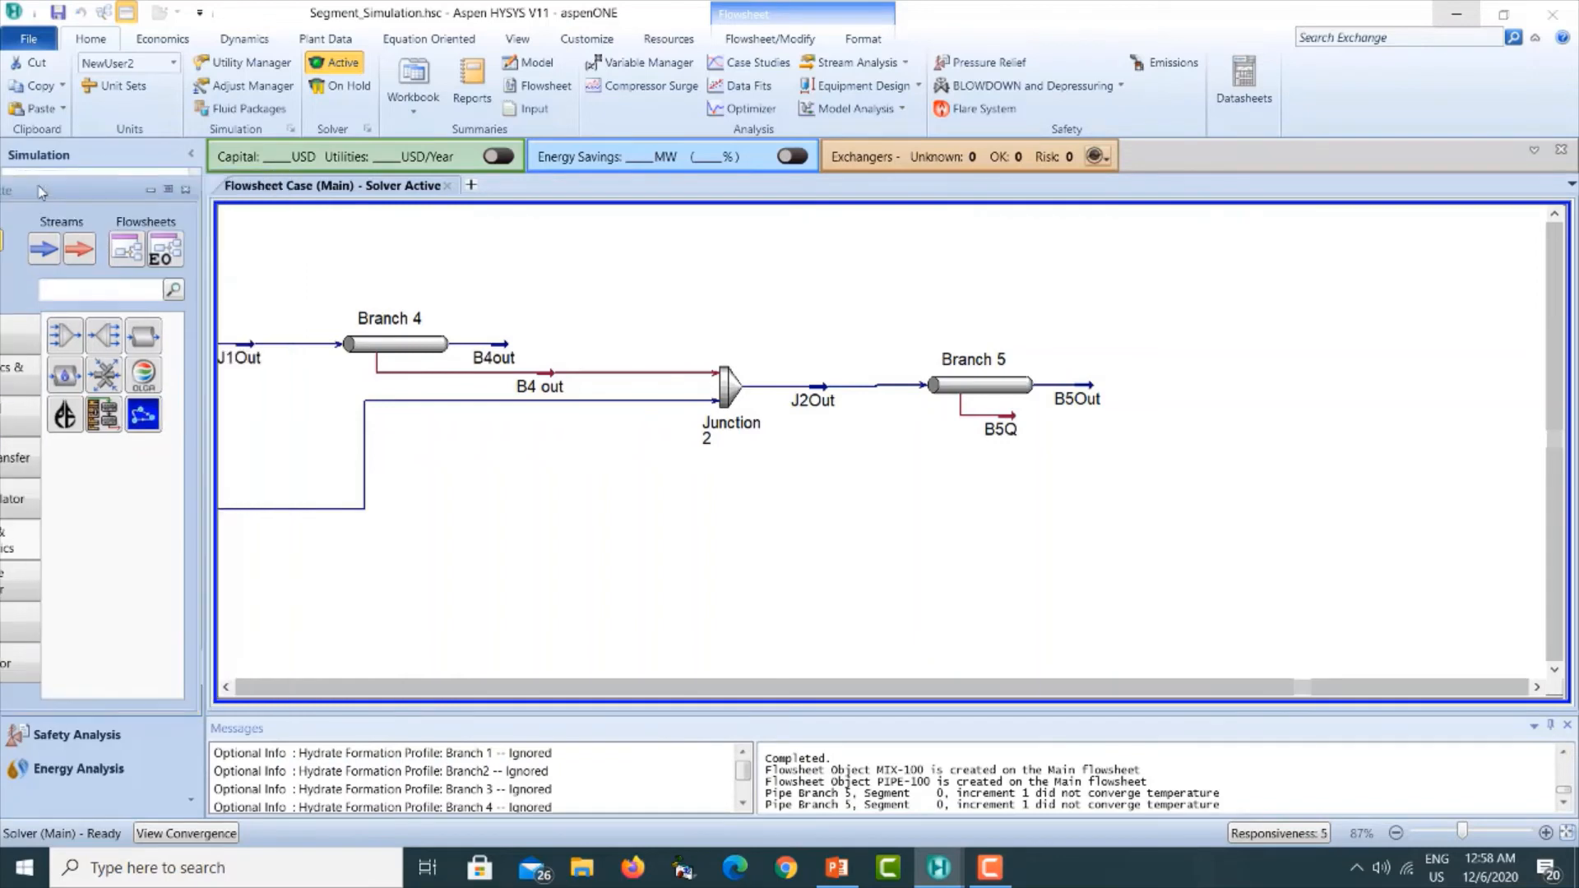
Place a new pipe segment on the flowsheet beside the GasWell4 stream, below Branch 3.
left_click(227, 689)
left_click(227, 688)
left_click(227, 689)
left_click(228, 689)
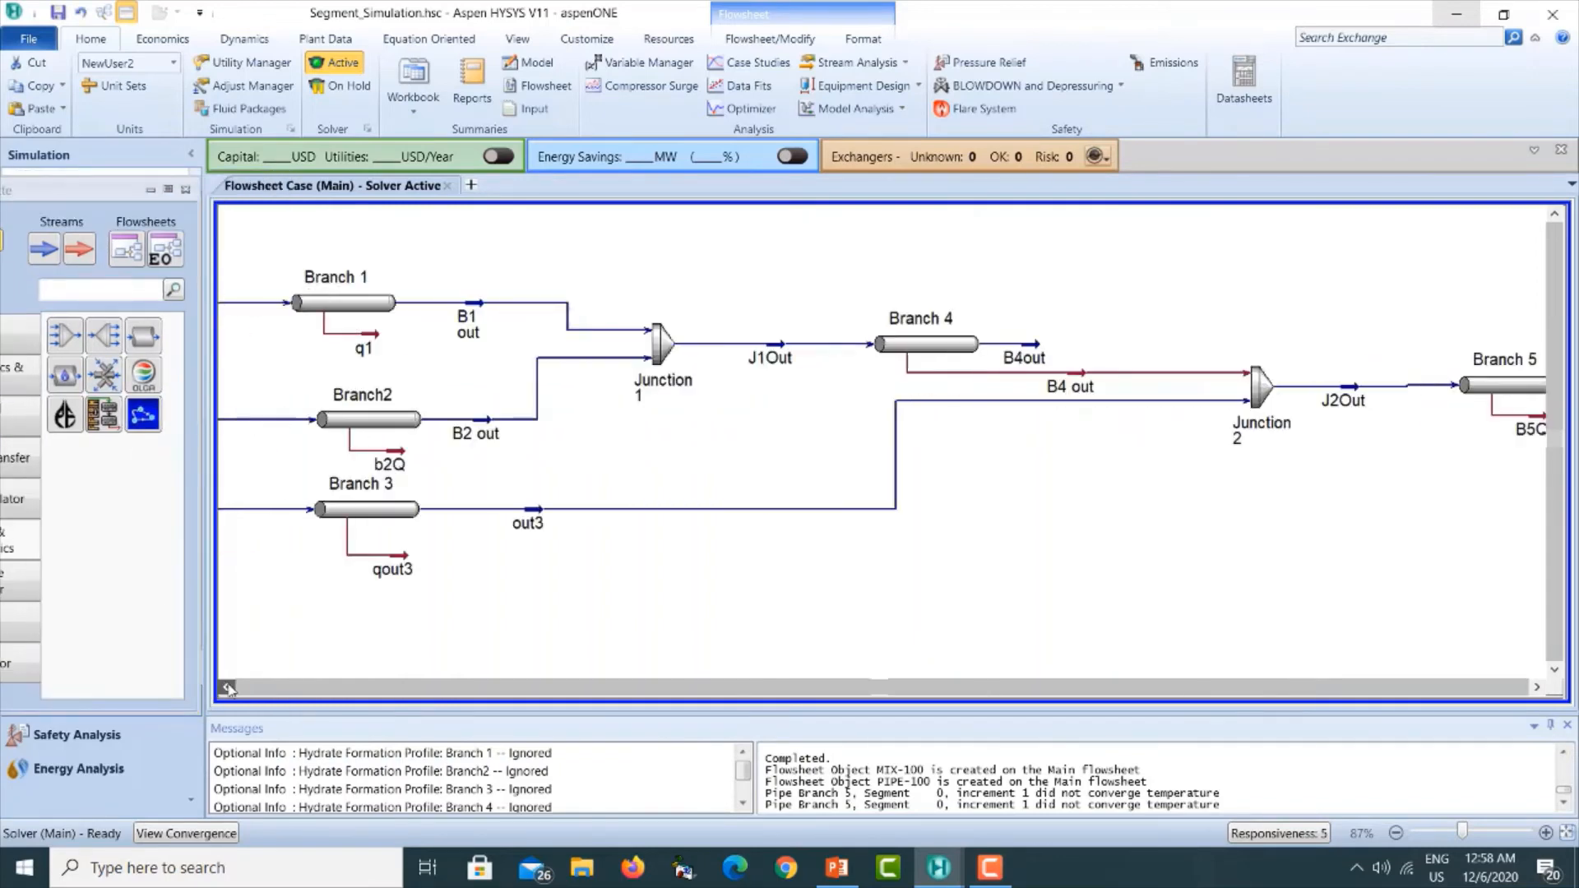
left_click(227, 688)
left_click(228, 688)
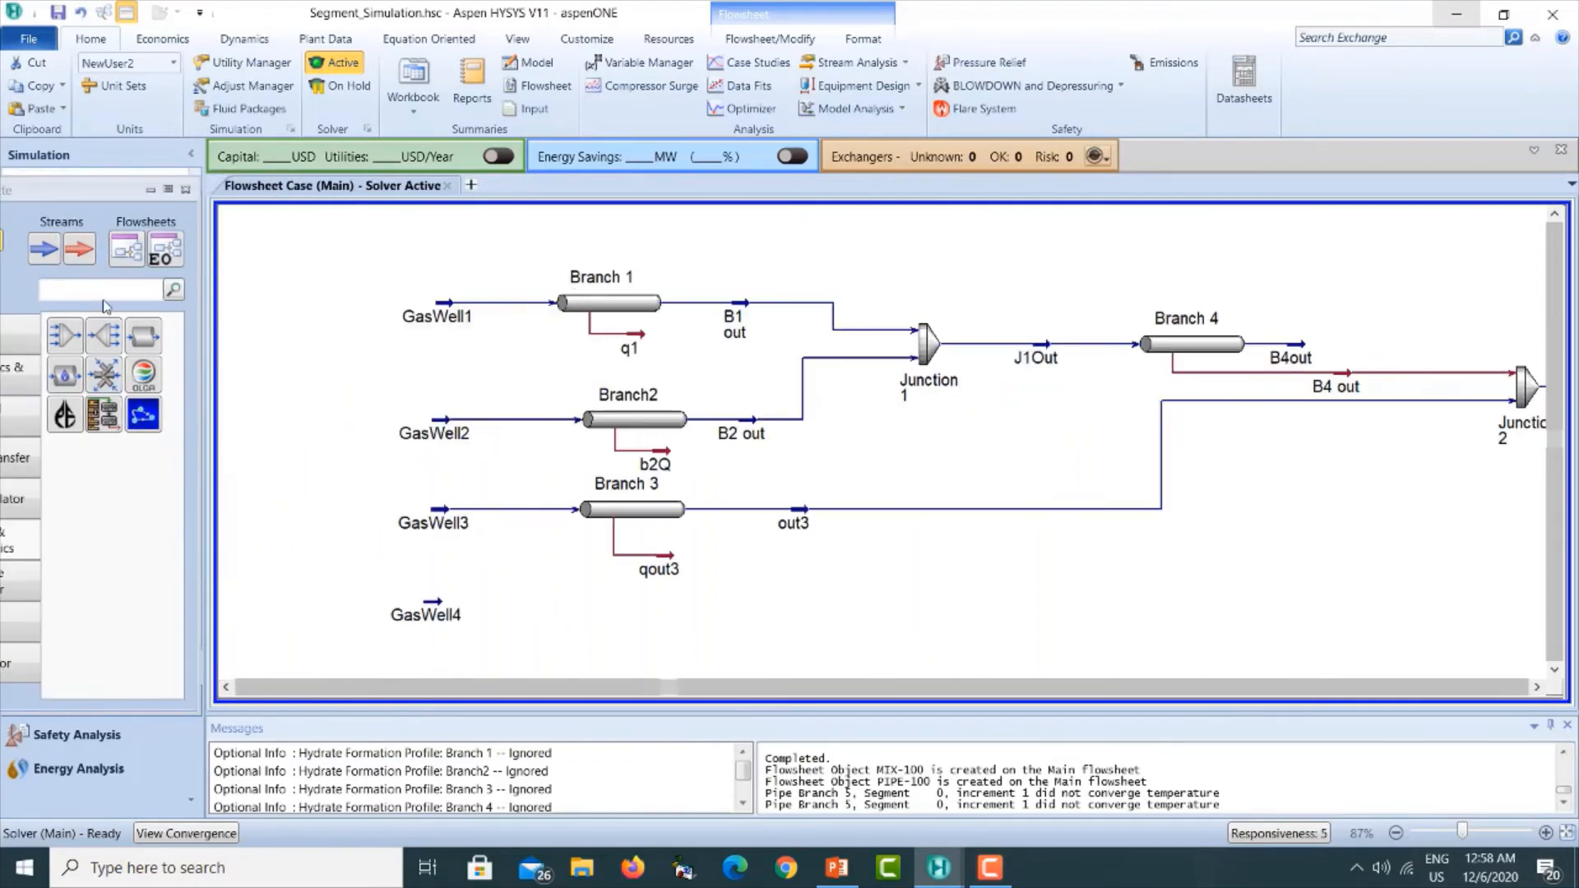
left_click(147, 351)
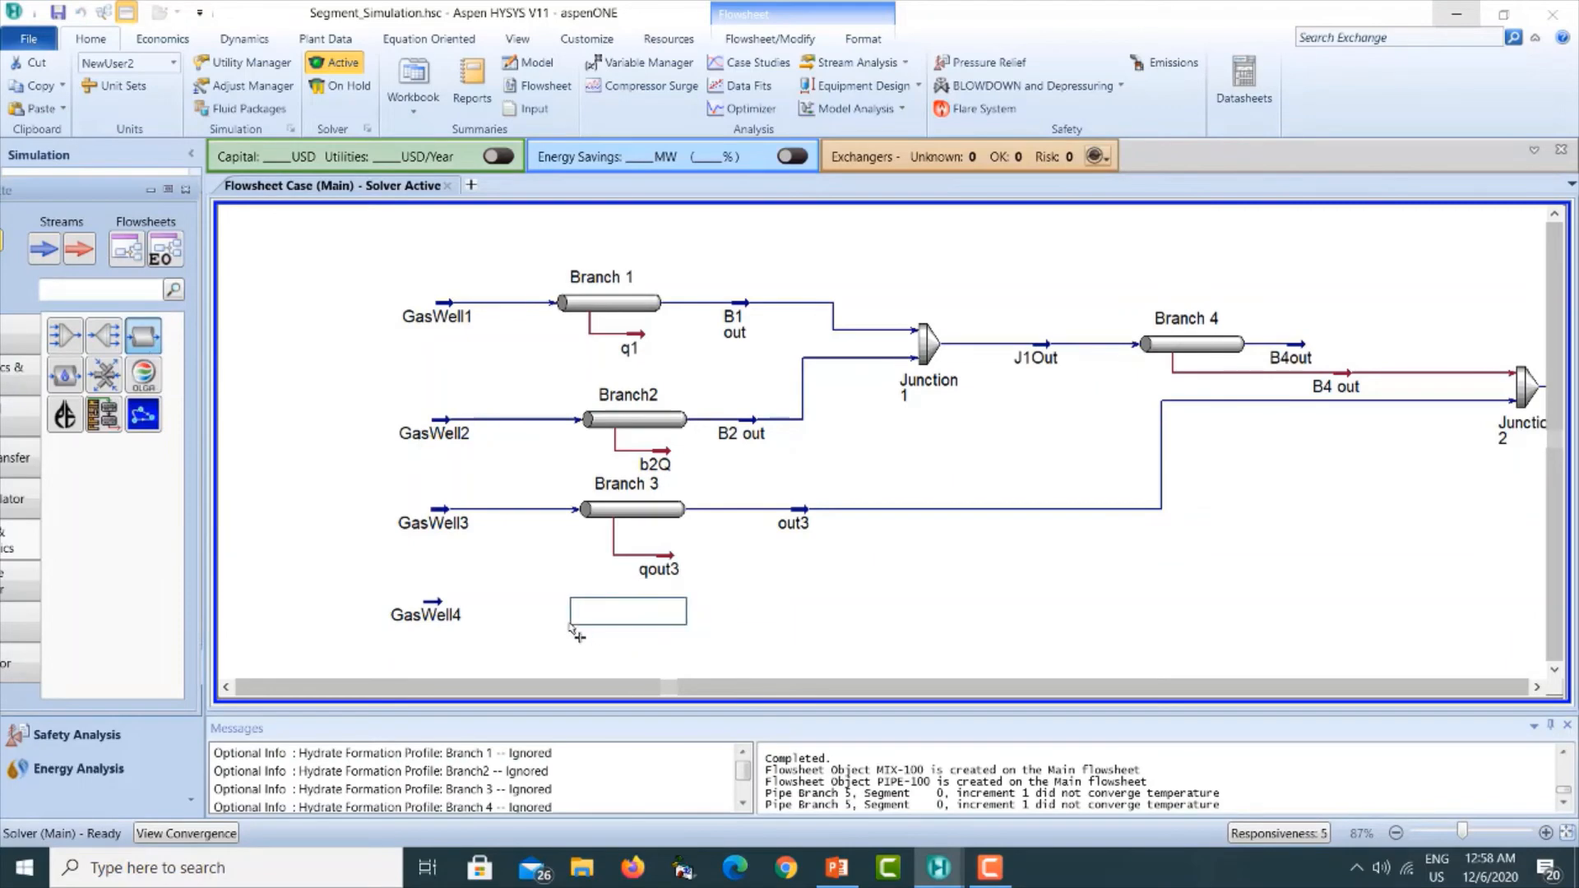
left_click(628, 615)
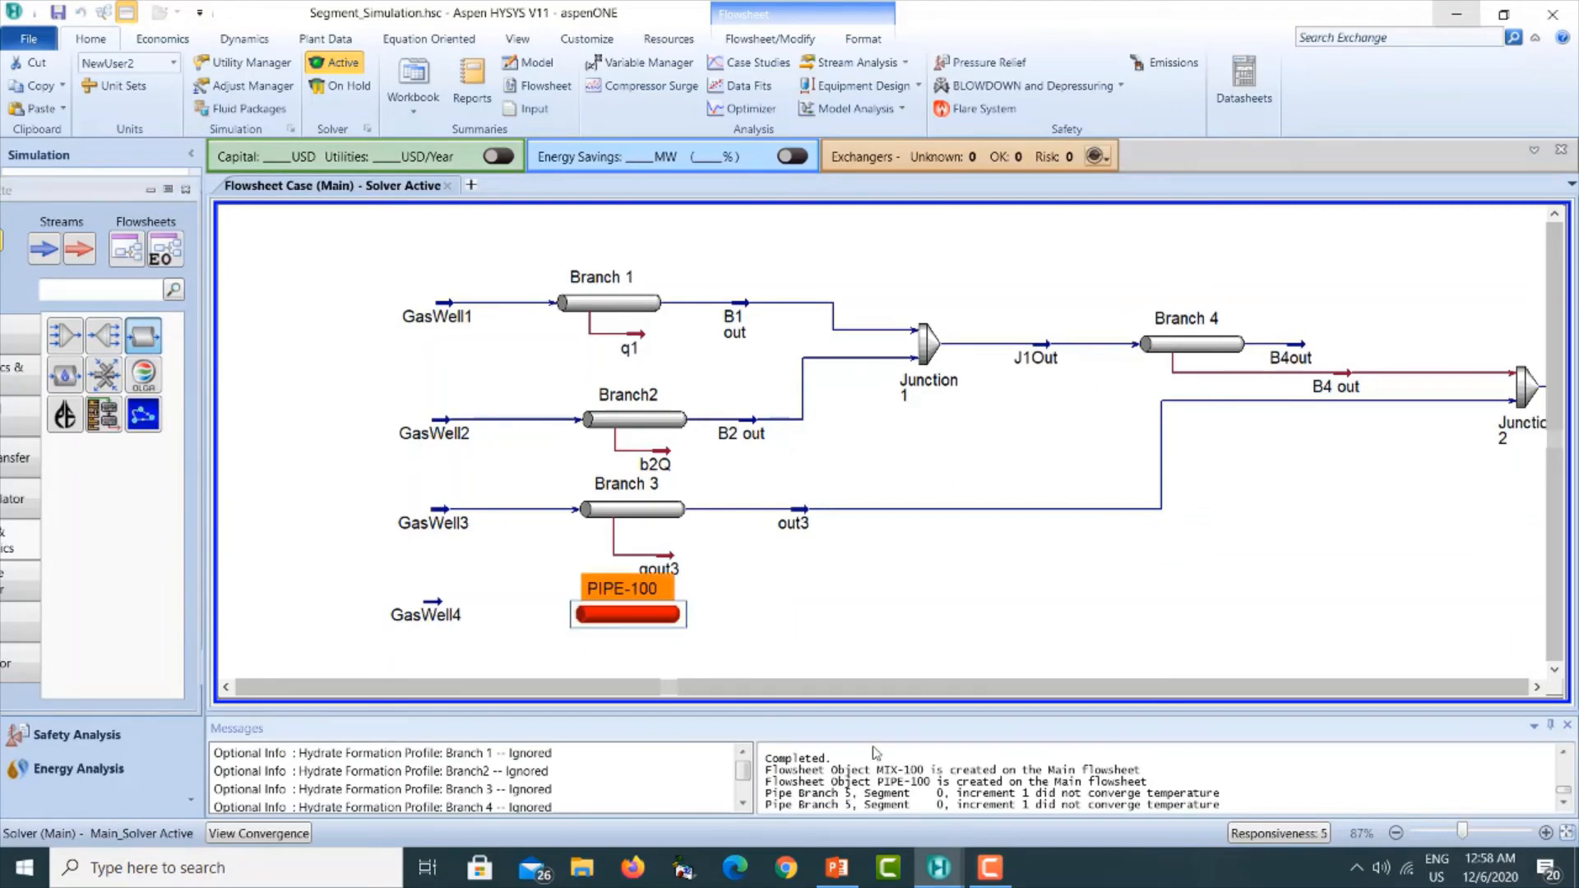
Check the gas gathering map in PowerPoint, return to HYSYS and name the new pipe segment Branch 6.
left_click(838, 868)
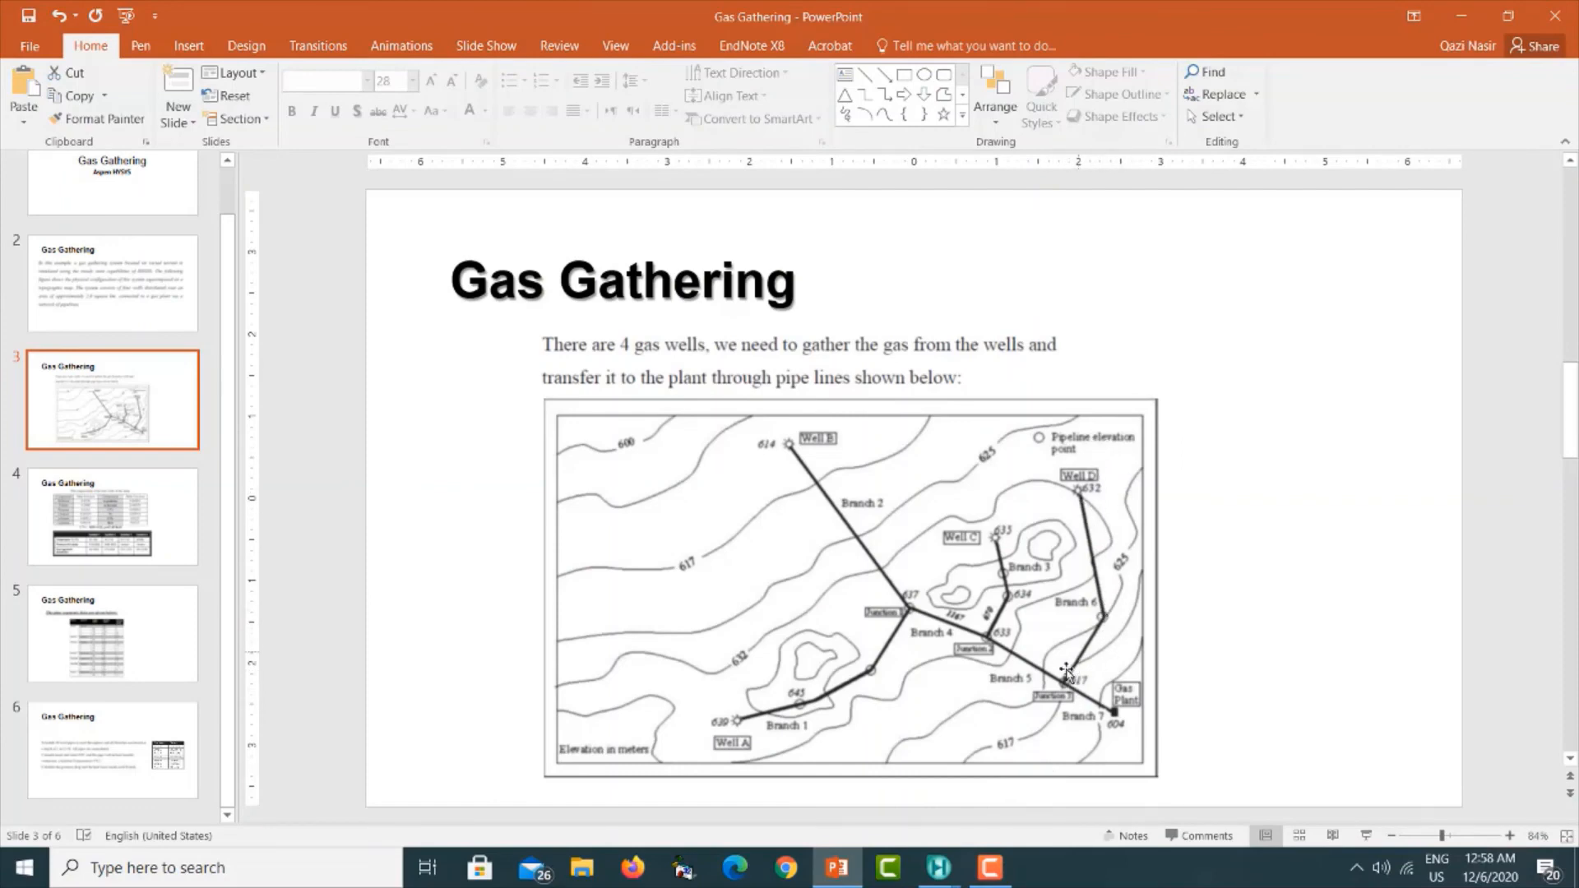
left_click(1462, 16)
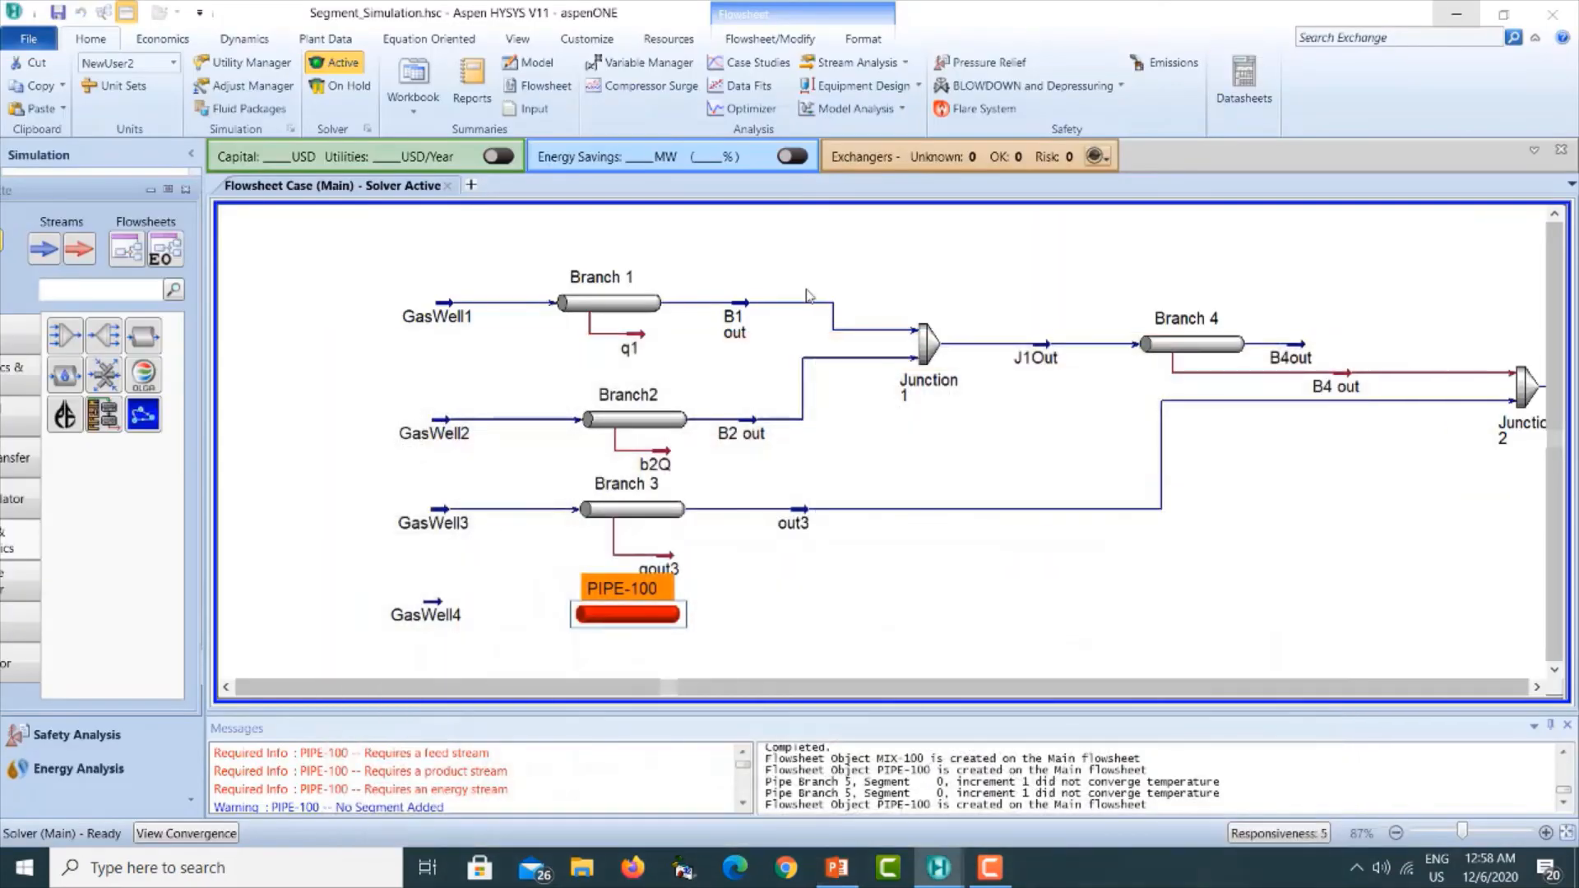
left_click_drag(79, 200, 158, 200)
left_click_drag(596, 622, 595, 627)
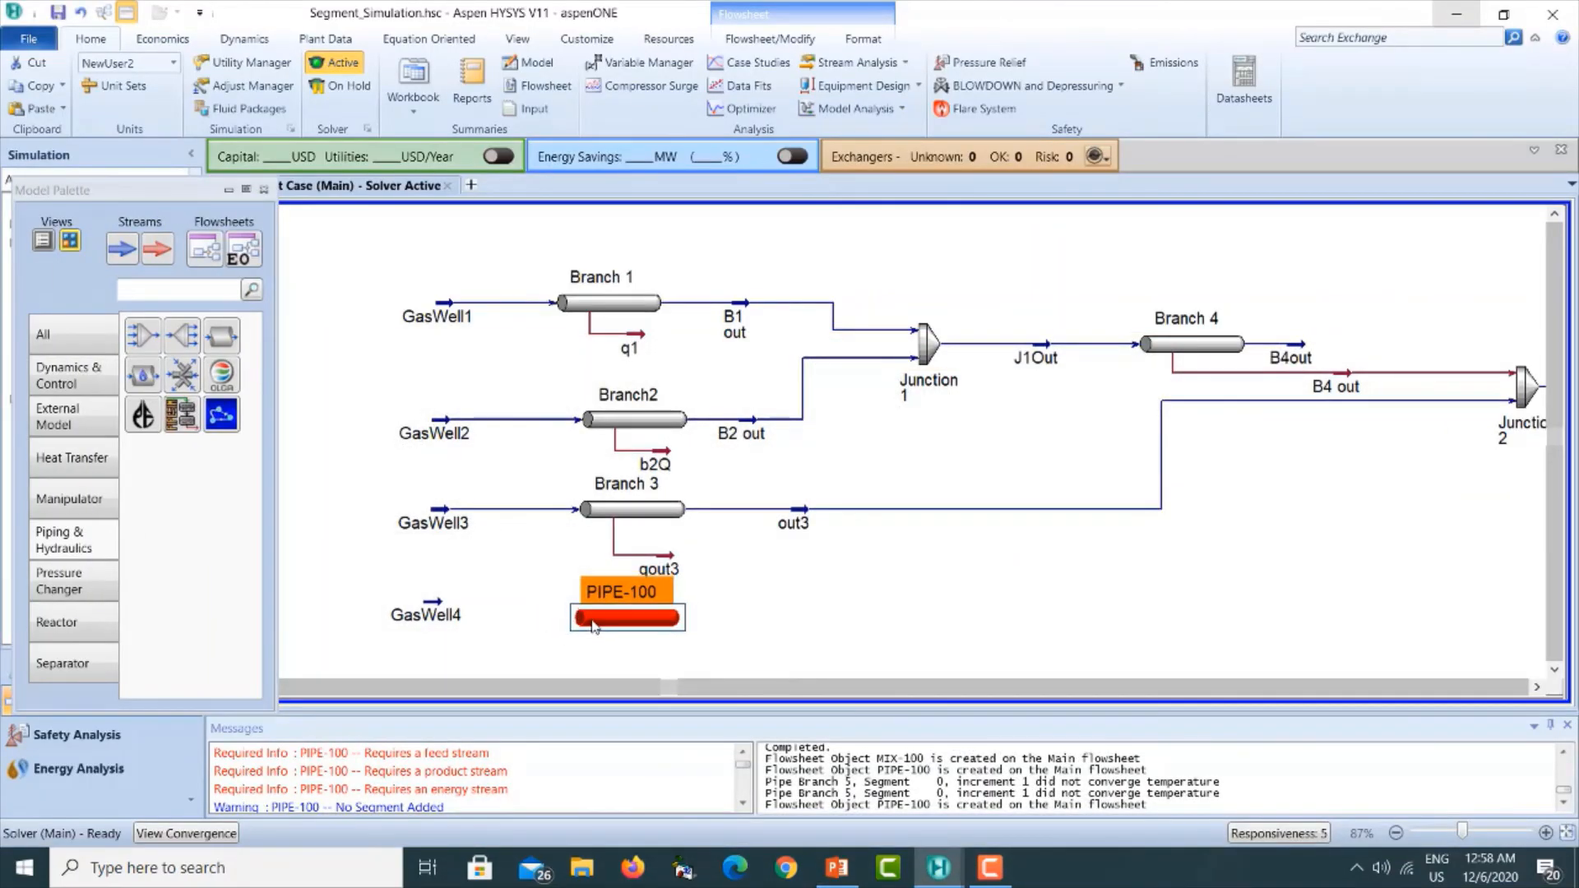
double_click(596, 627)
left_click(321, 234)
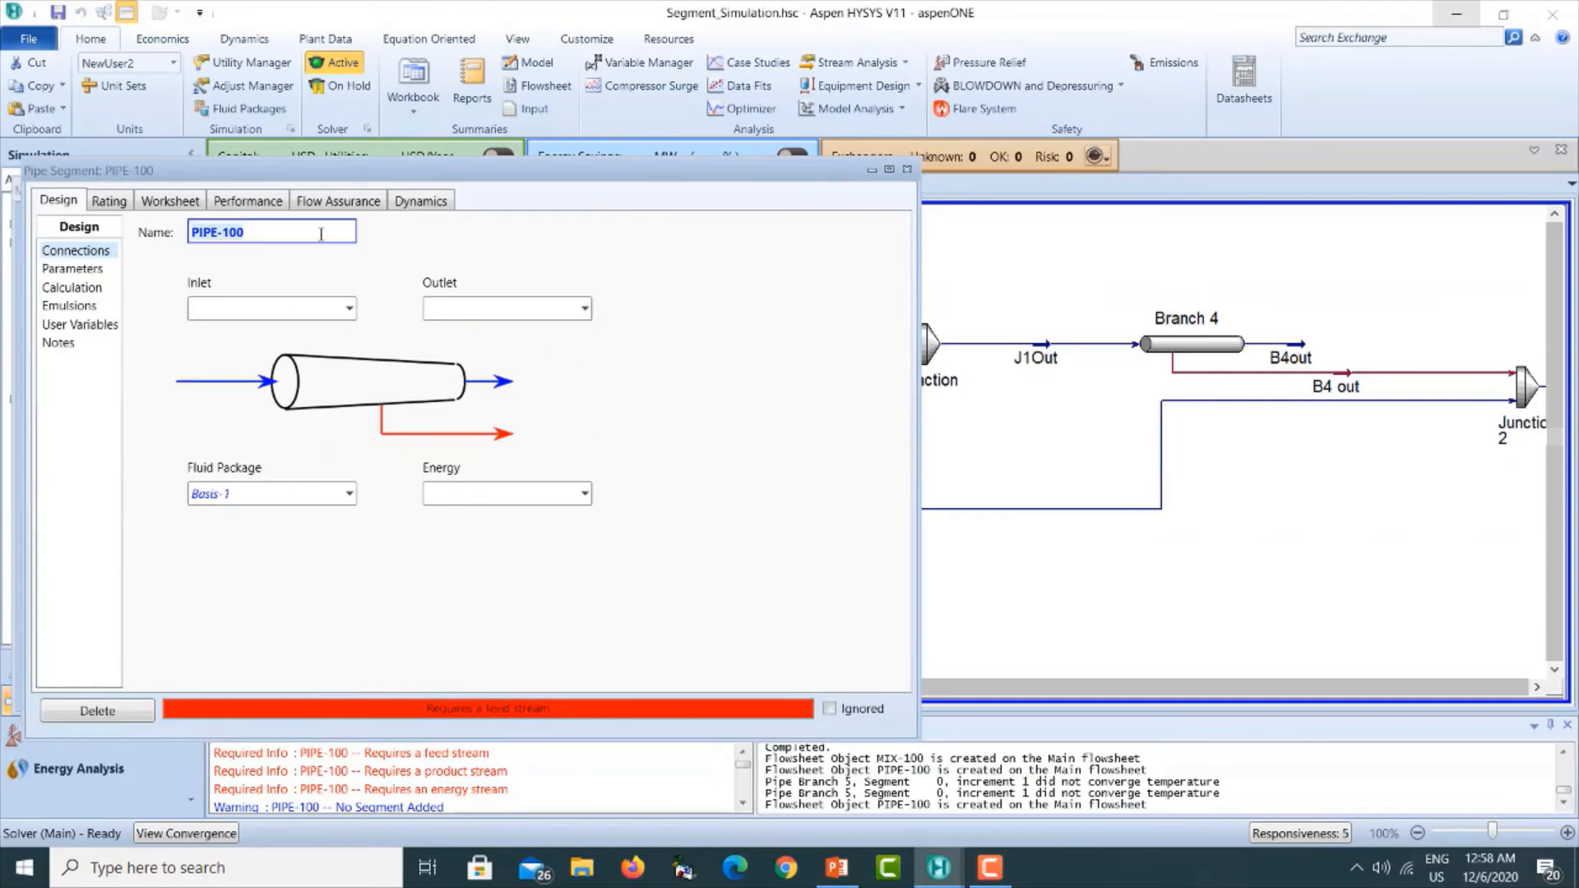
type("Branch 6")
key("Return")
key("Tab")
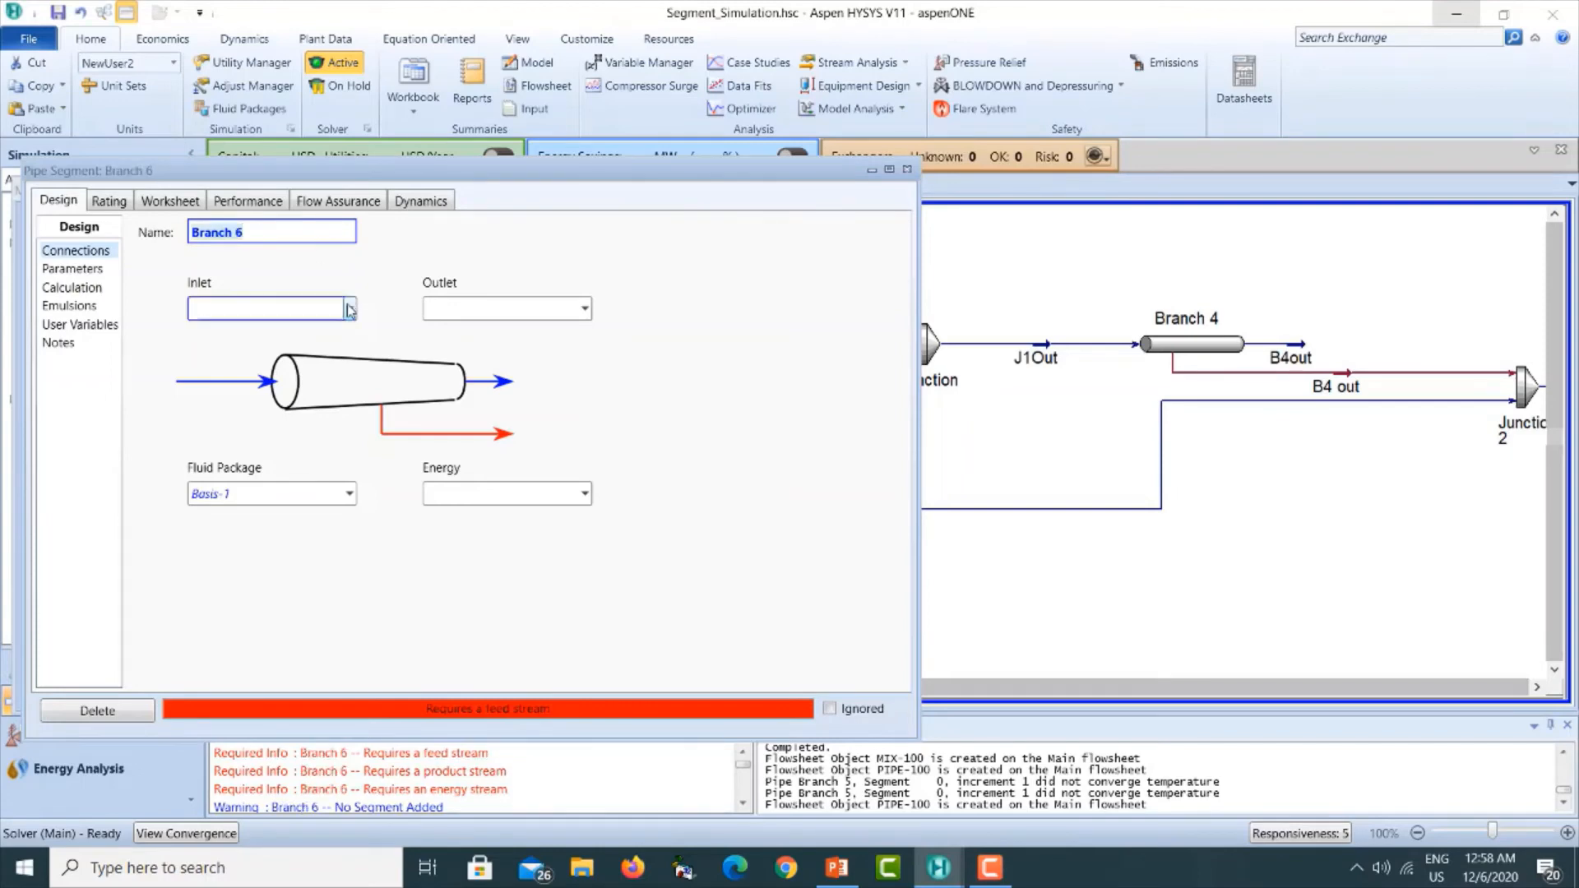
left_click(991, 868)
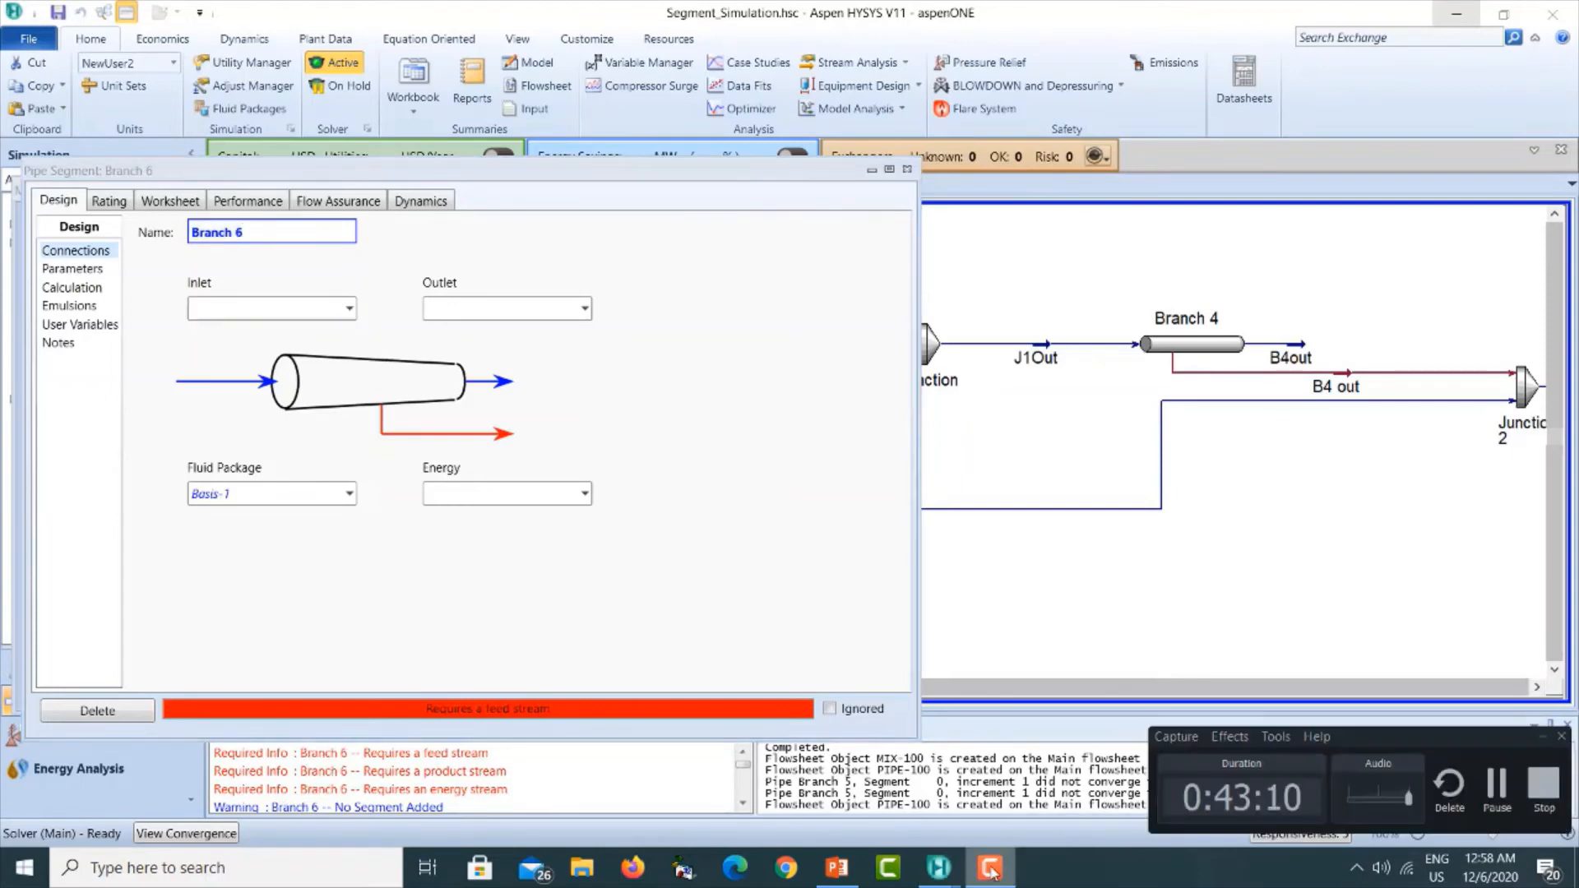
left_click(991, 868)
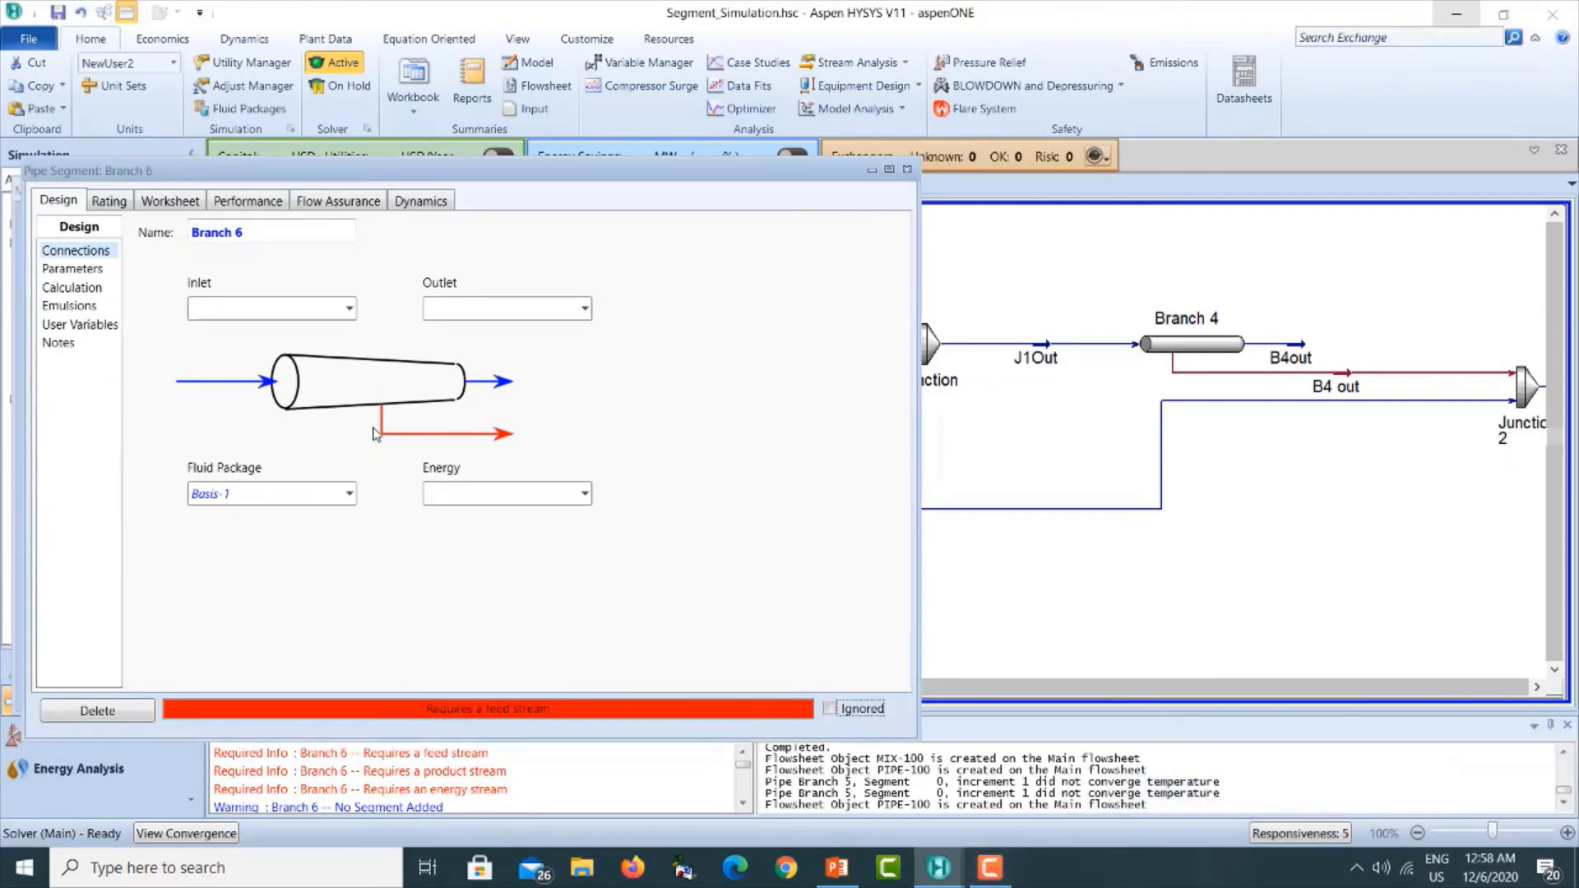
Connect Branch 6 with GasWell4 as inlet, B6Out as outlet and B6Q as energy stream.
left_click(350, 309)
left_click(216, 377)
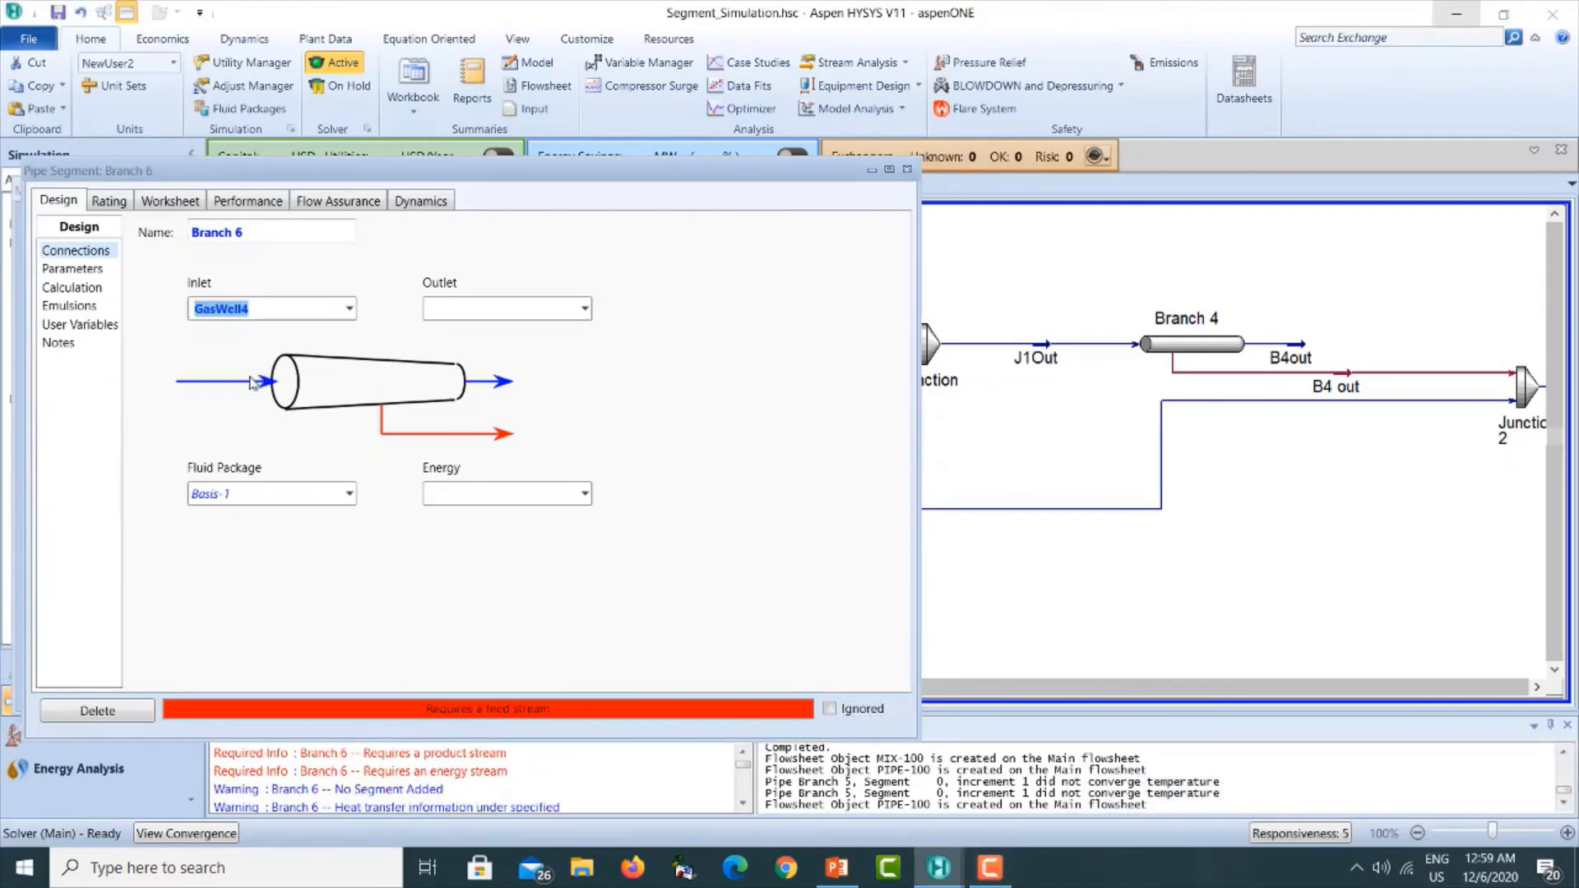
left_click(487, 310)
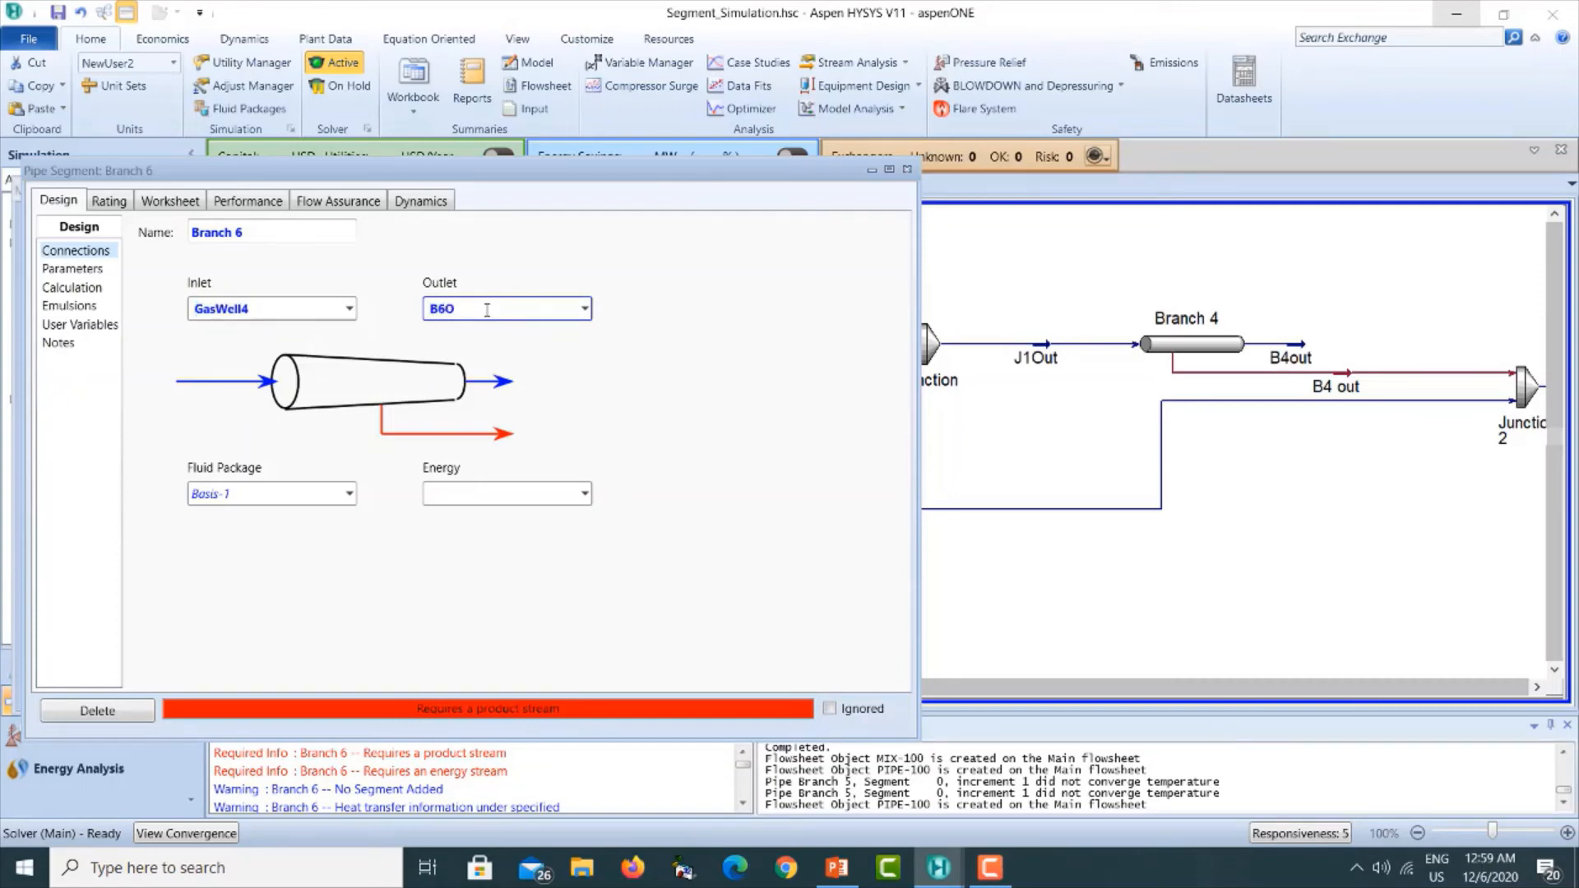
key("Return")
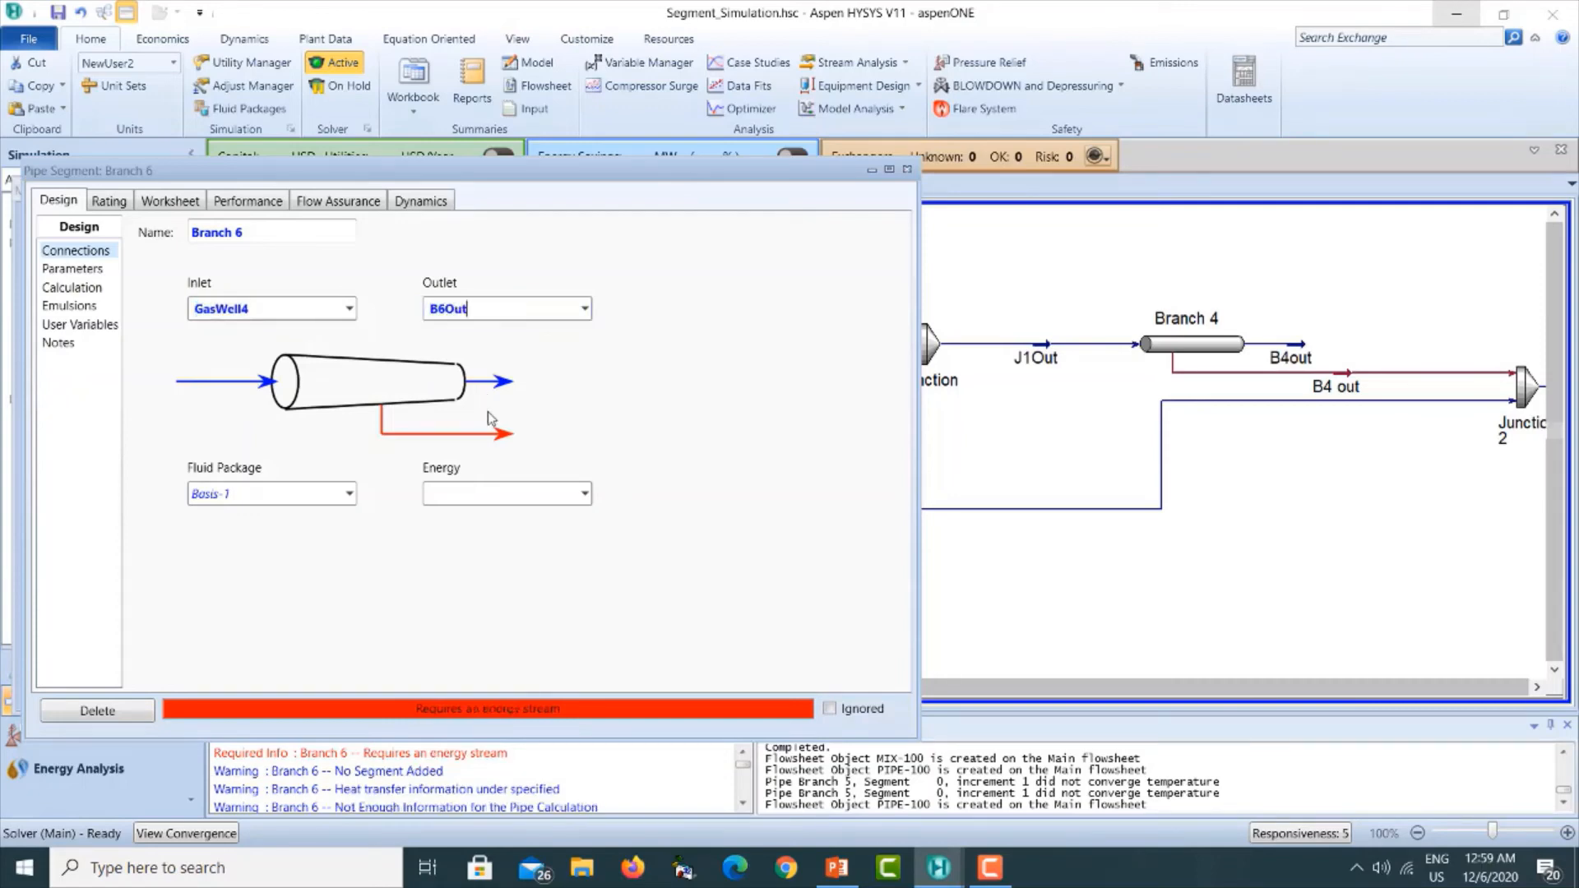
left_click(452, 494)
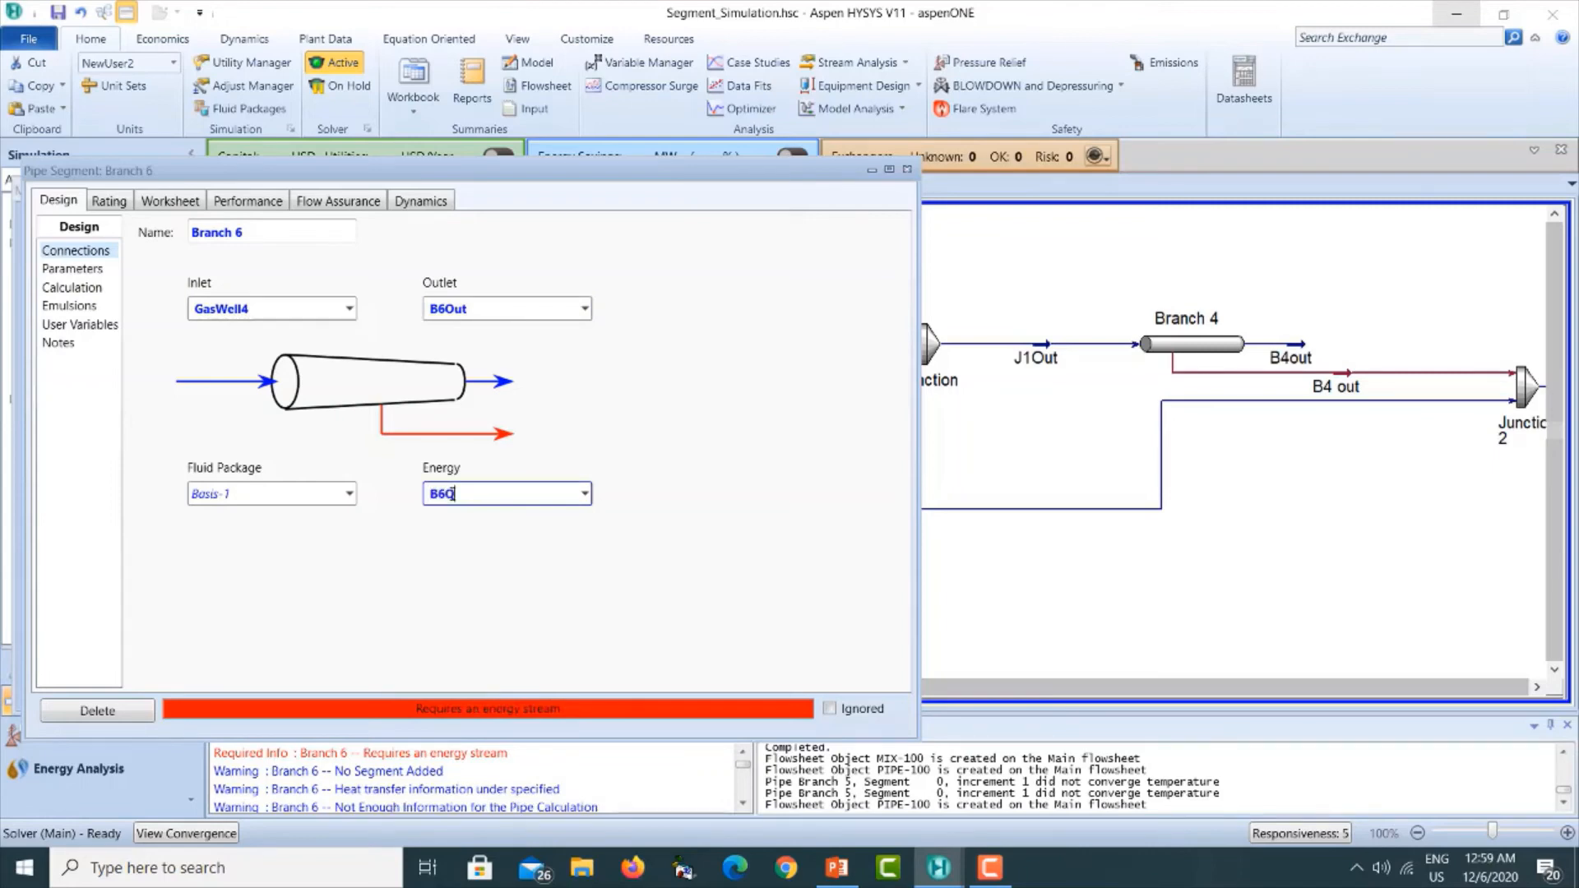
key("Return")
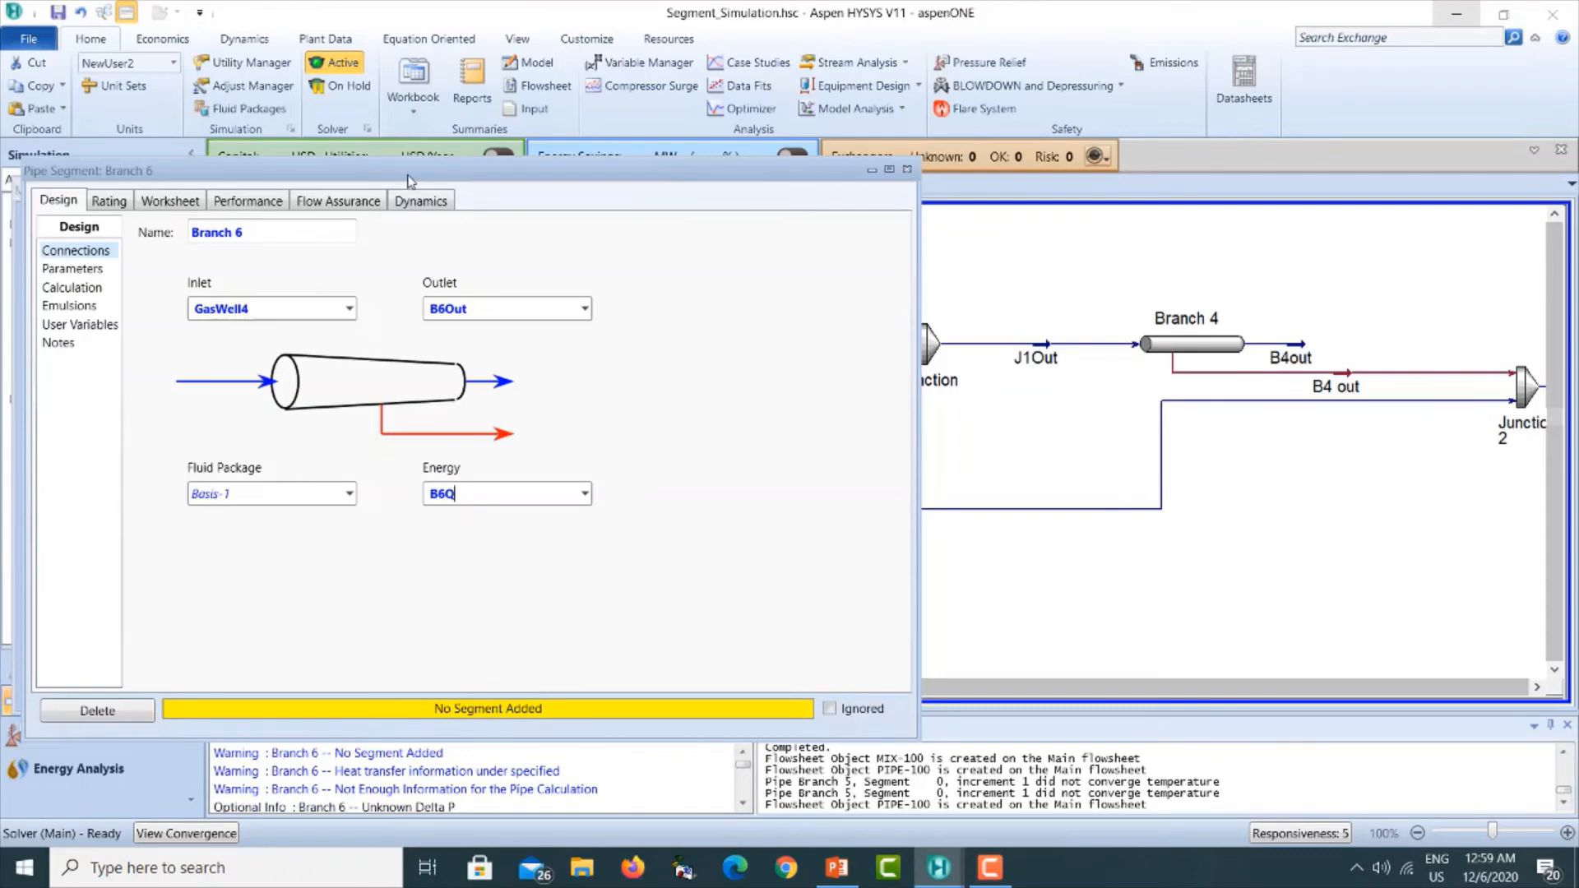
Append a first segment to Branch 6's sizing with length 180 m and elevation change -7.5 m.
left_click_drag(407, 177, 555, 194)
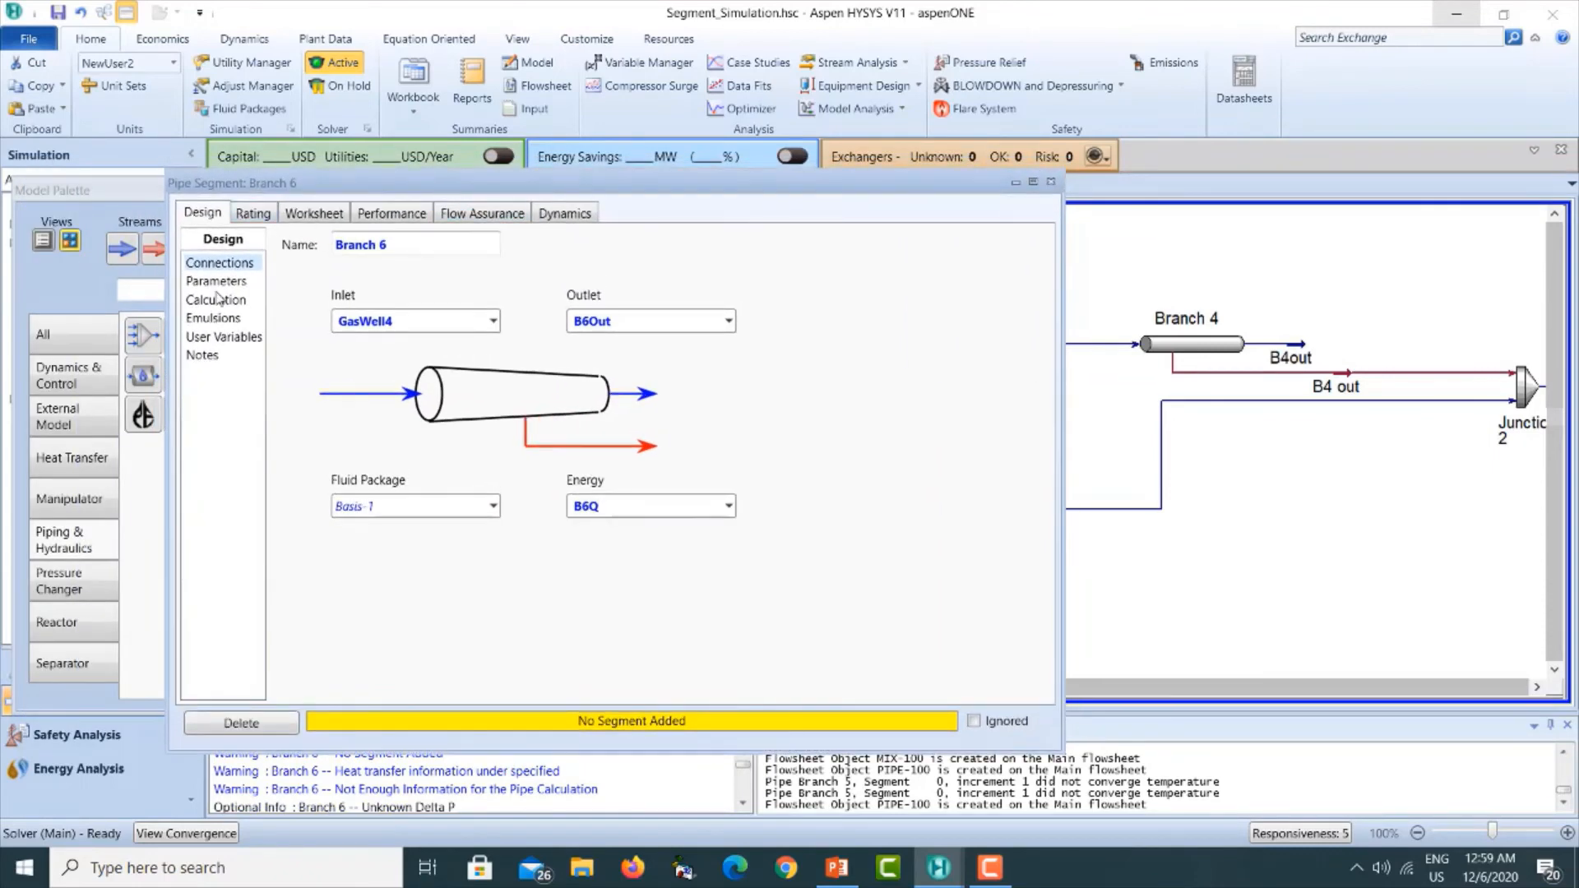
left_click(261, 216)
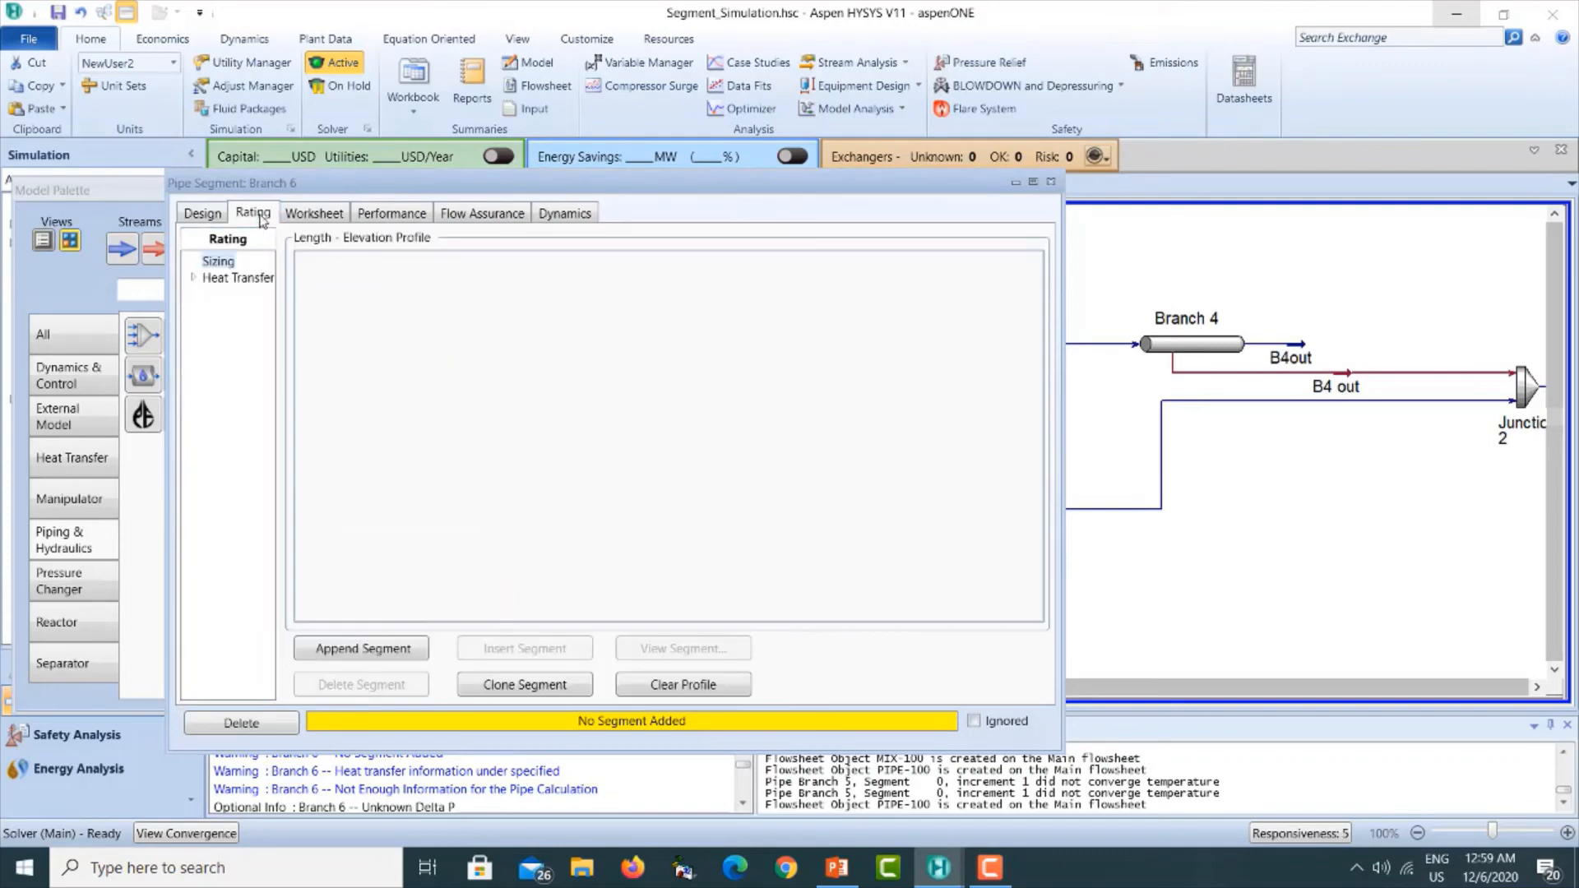
left_click(403, 655)
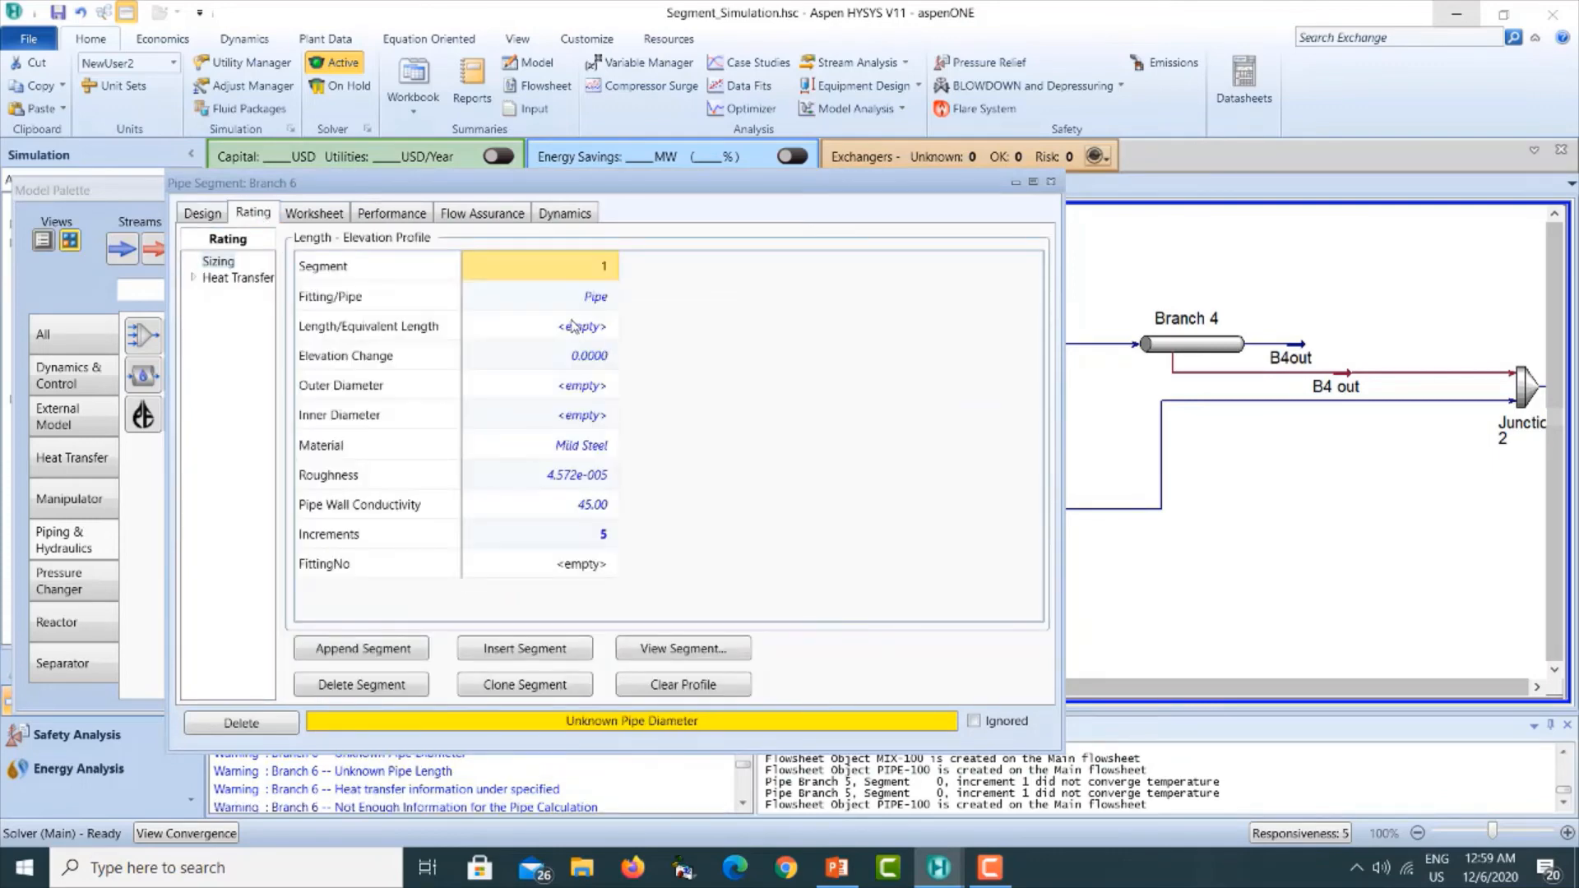
left_click(573, 329)
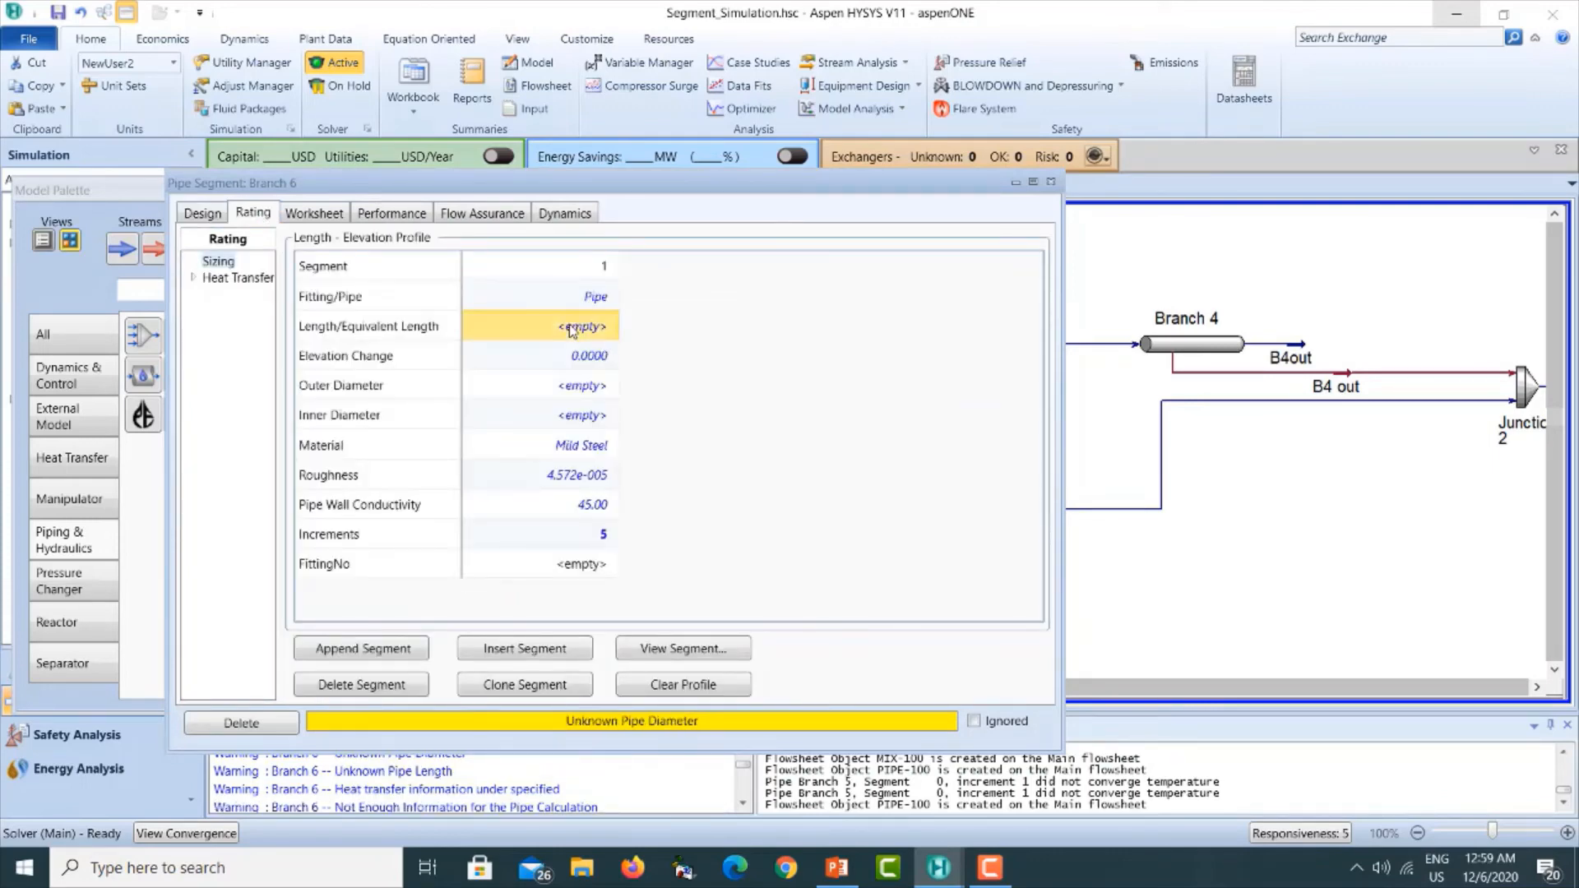
type("180")
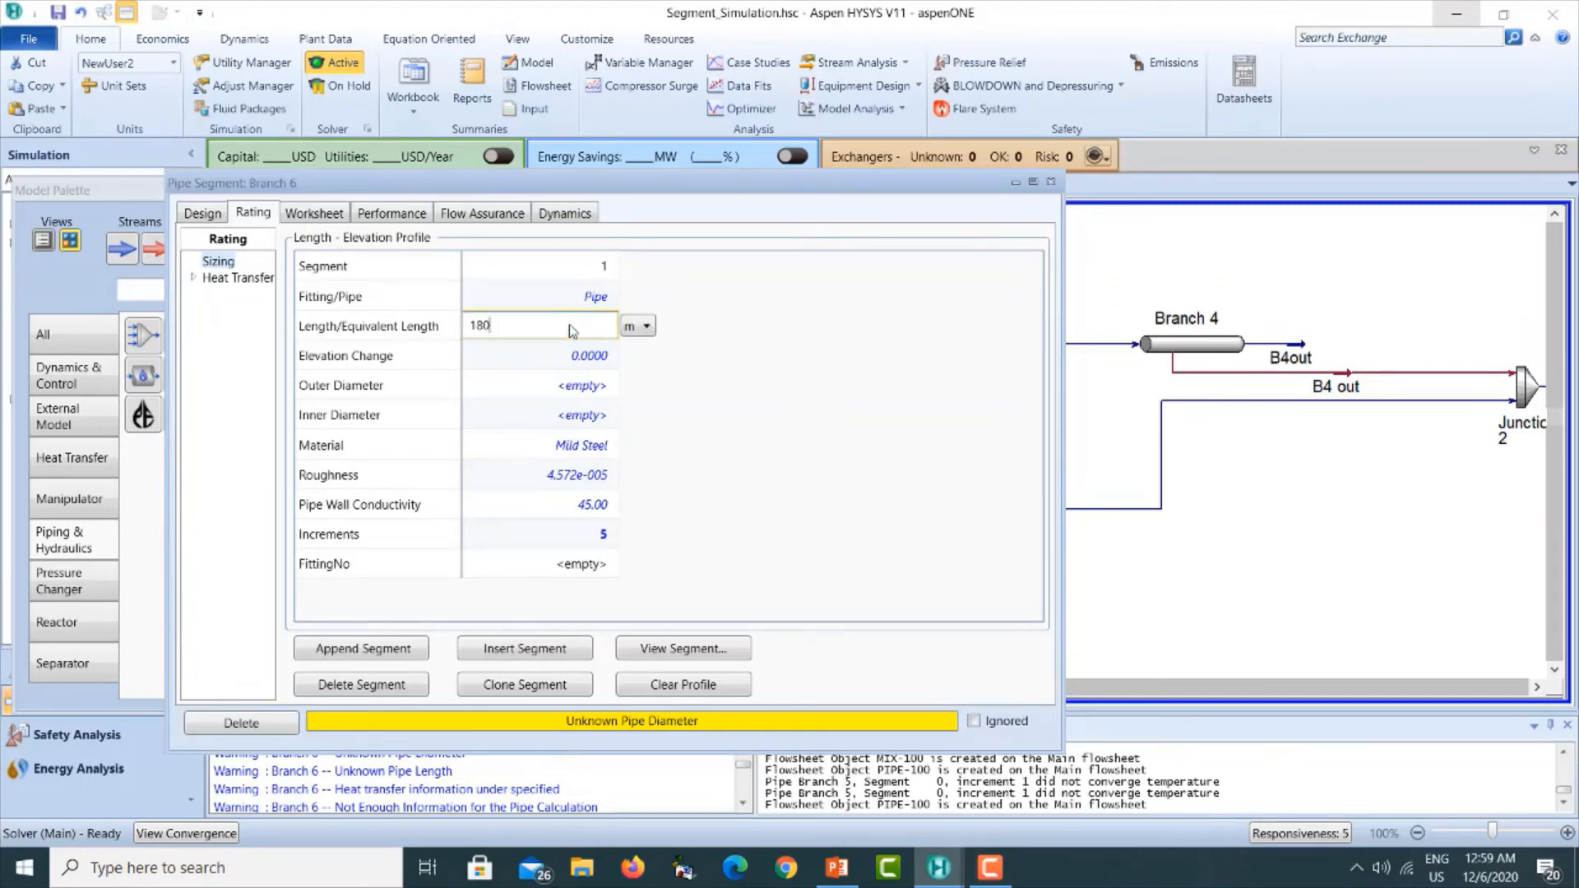
key("Return")
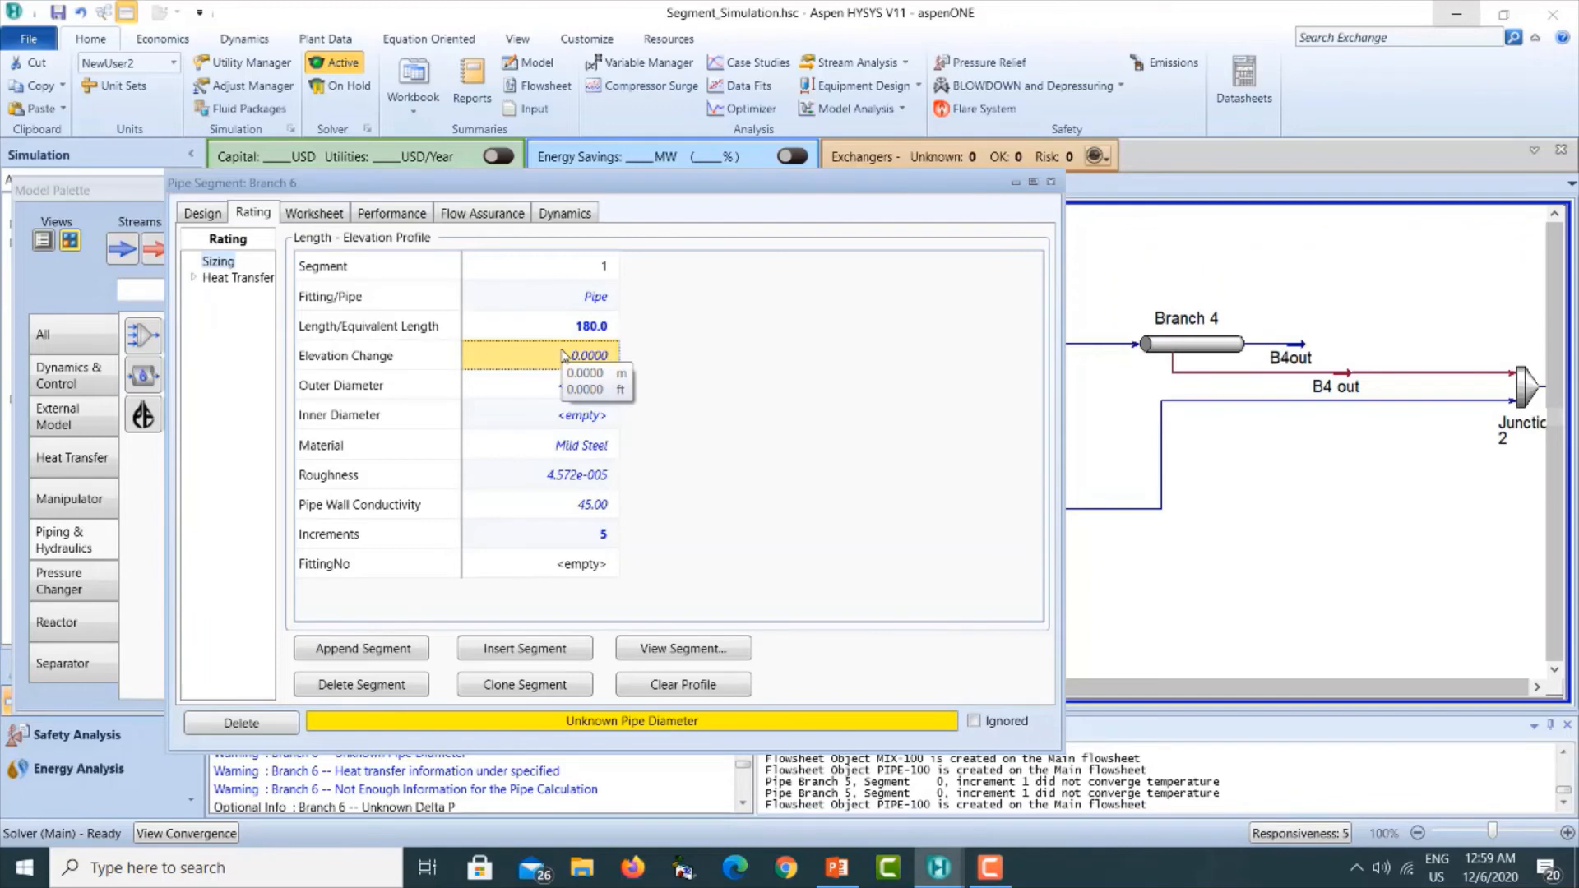
type("-")
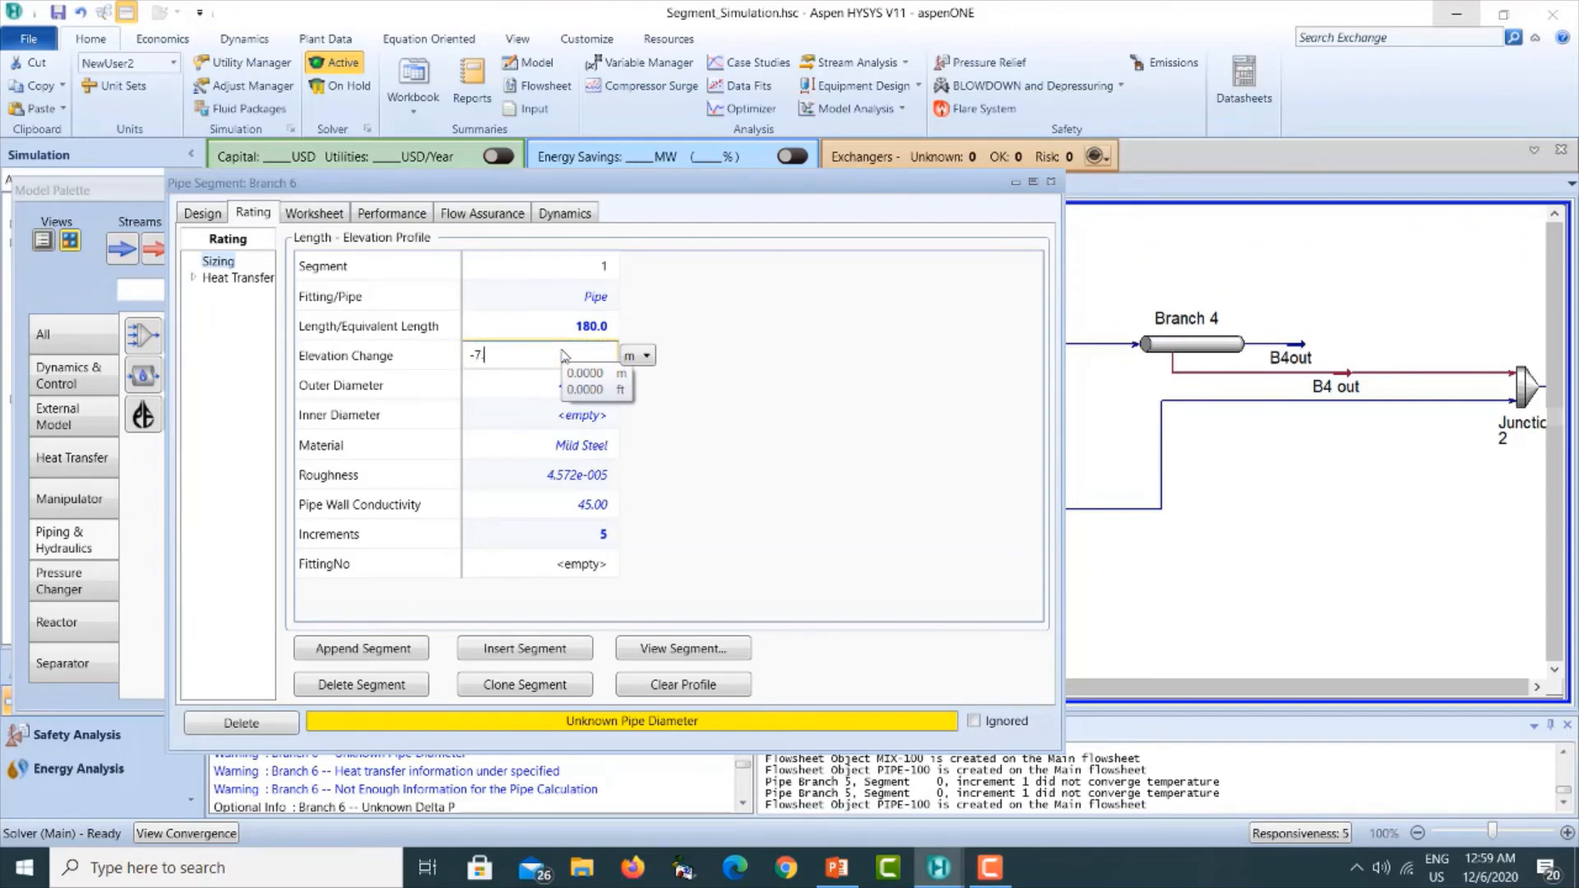
type("7.5")
key("Return")
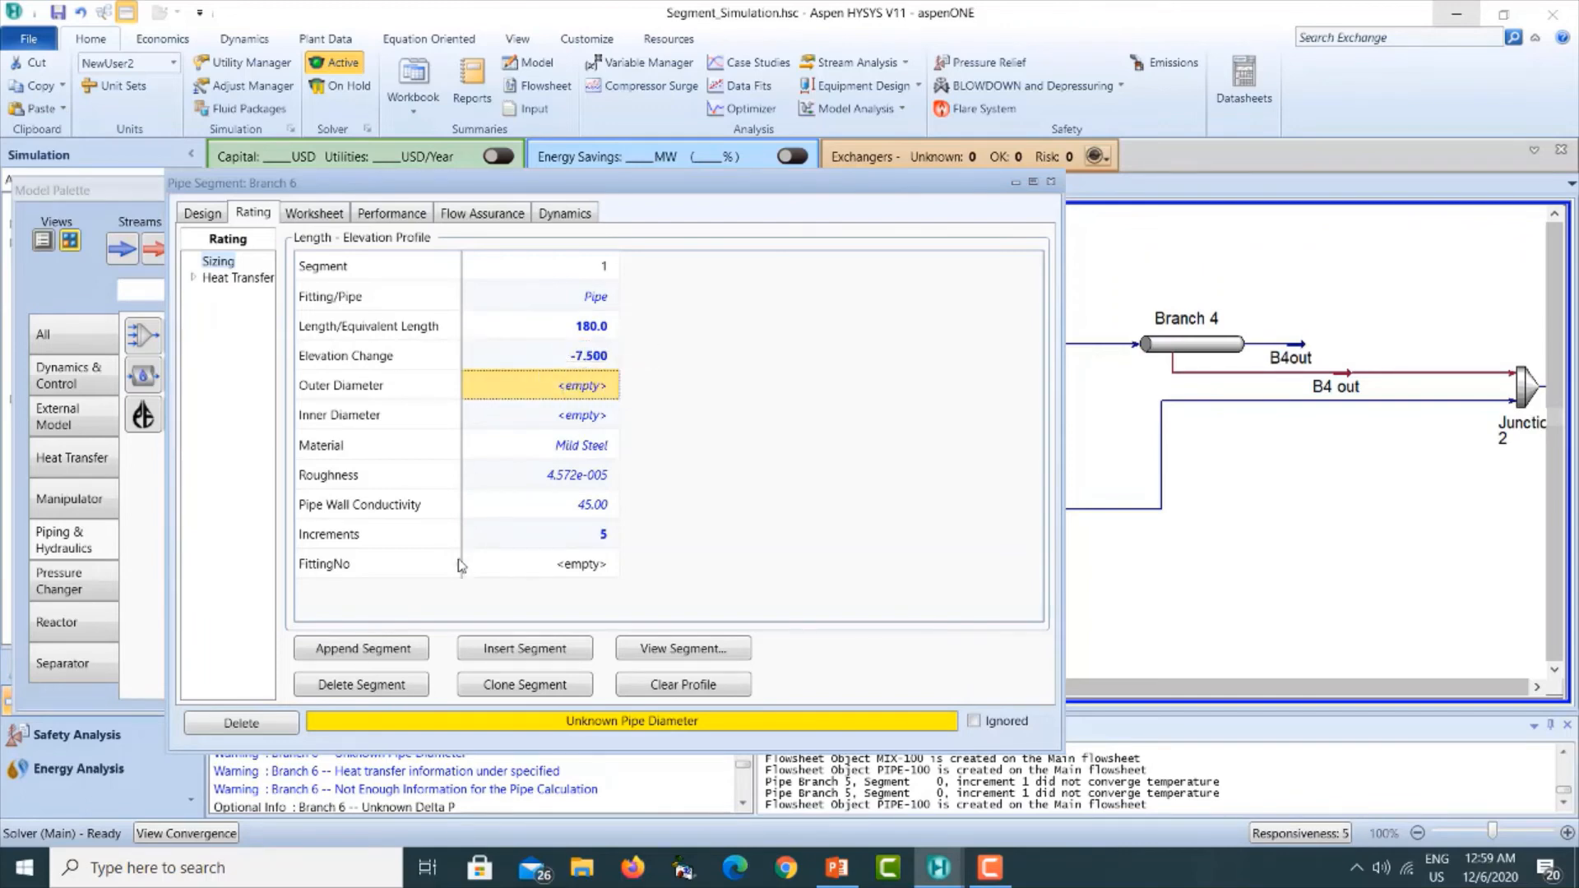
Specify Branch 6's first segment as Schedule 40 pipe with an 80 mm nominal diameter and close the pipe info.
left_click(670, 647)
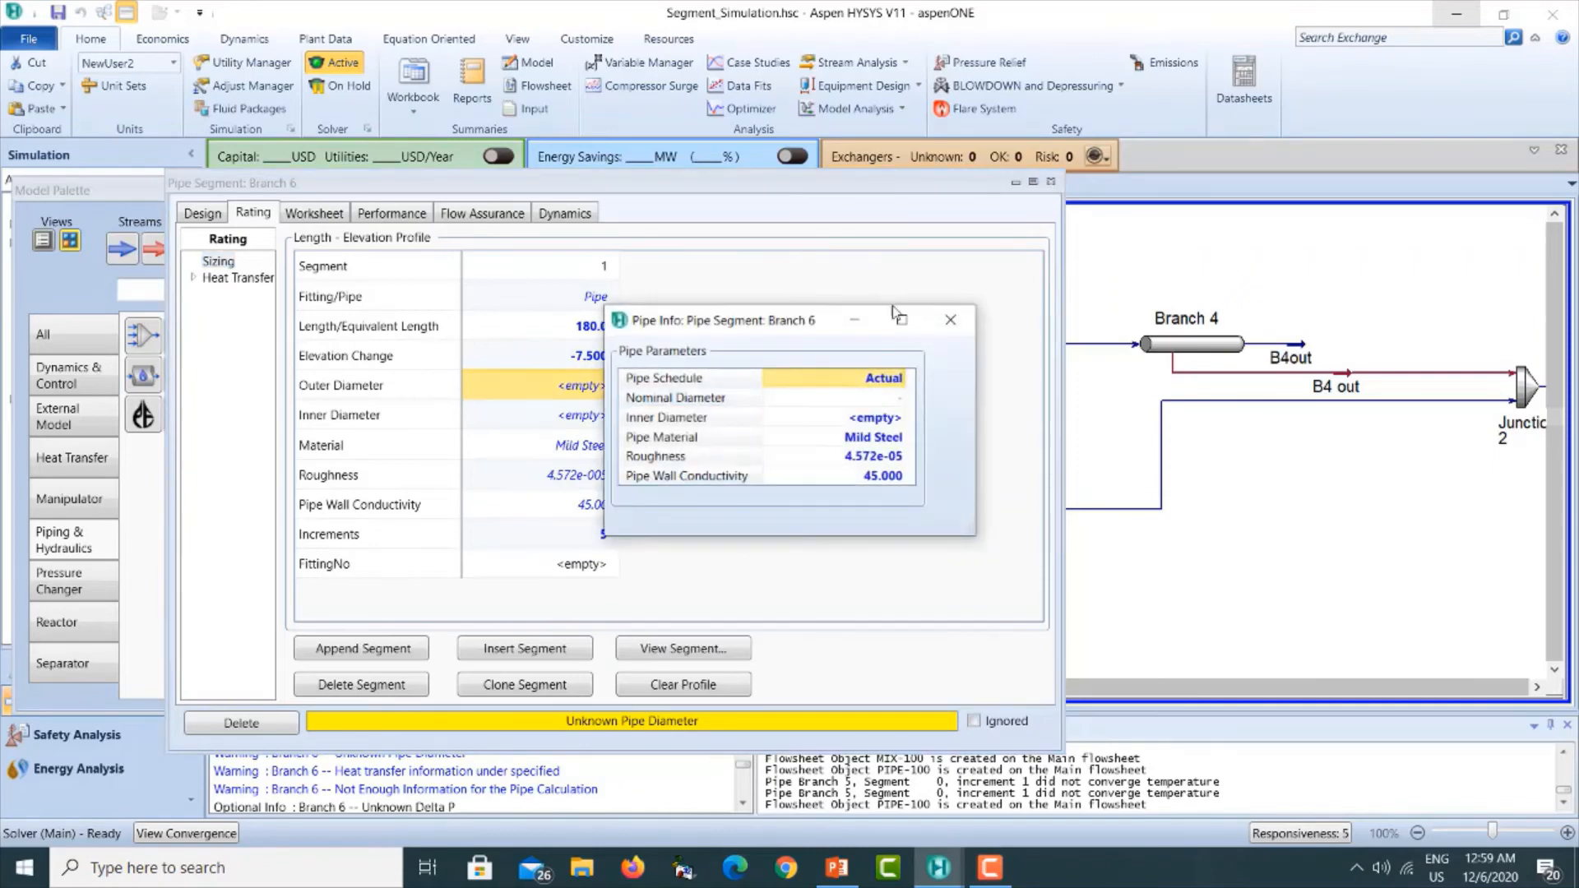
left_click(908, 382)
left_click(901, 378)
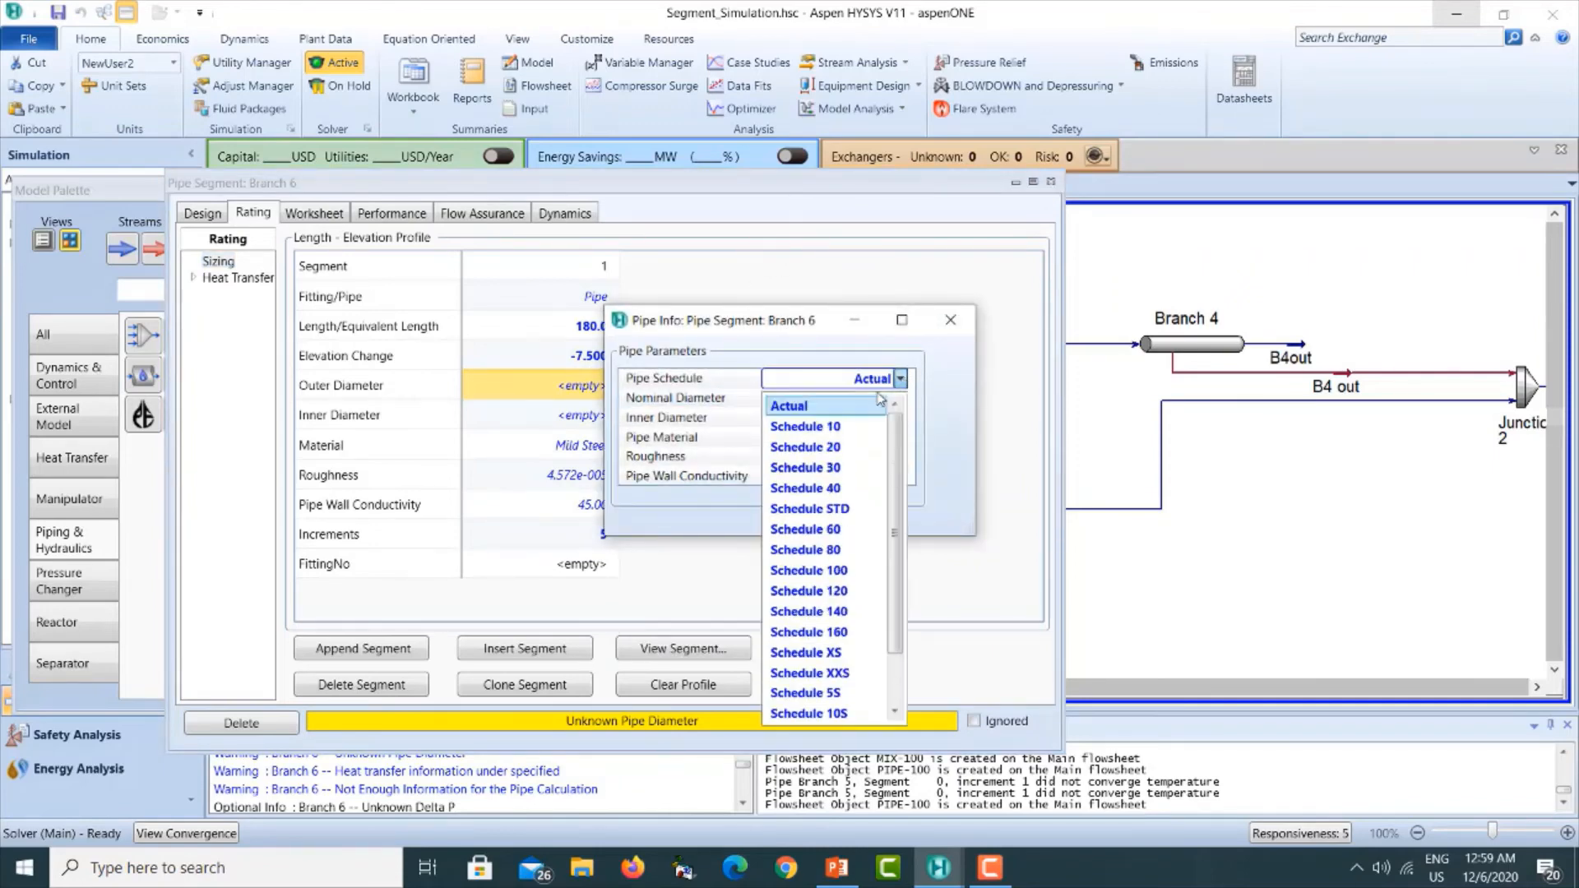
left_click(818, 489)
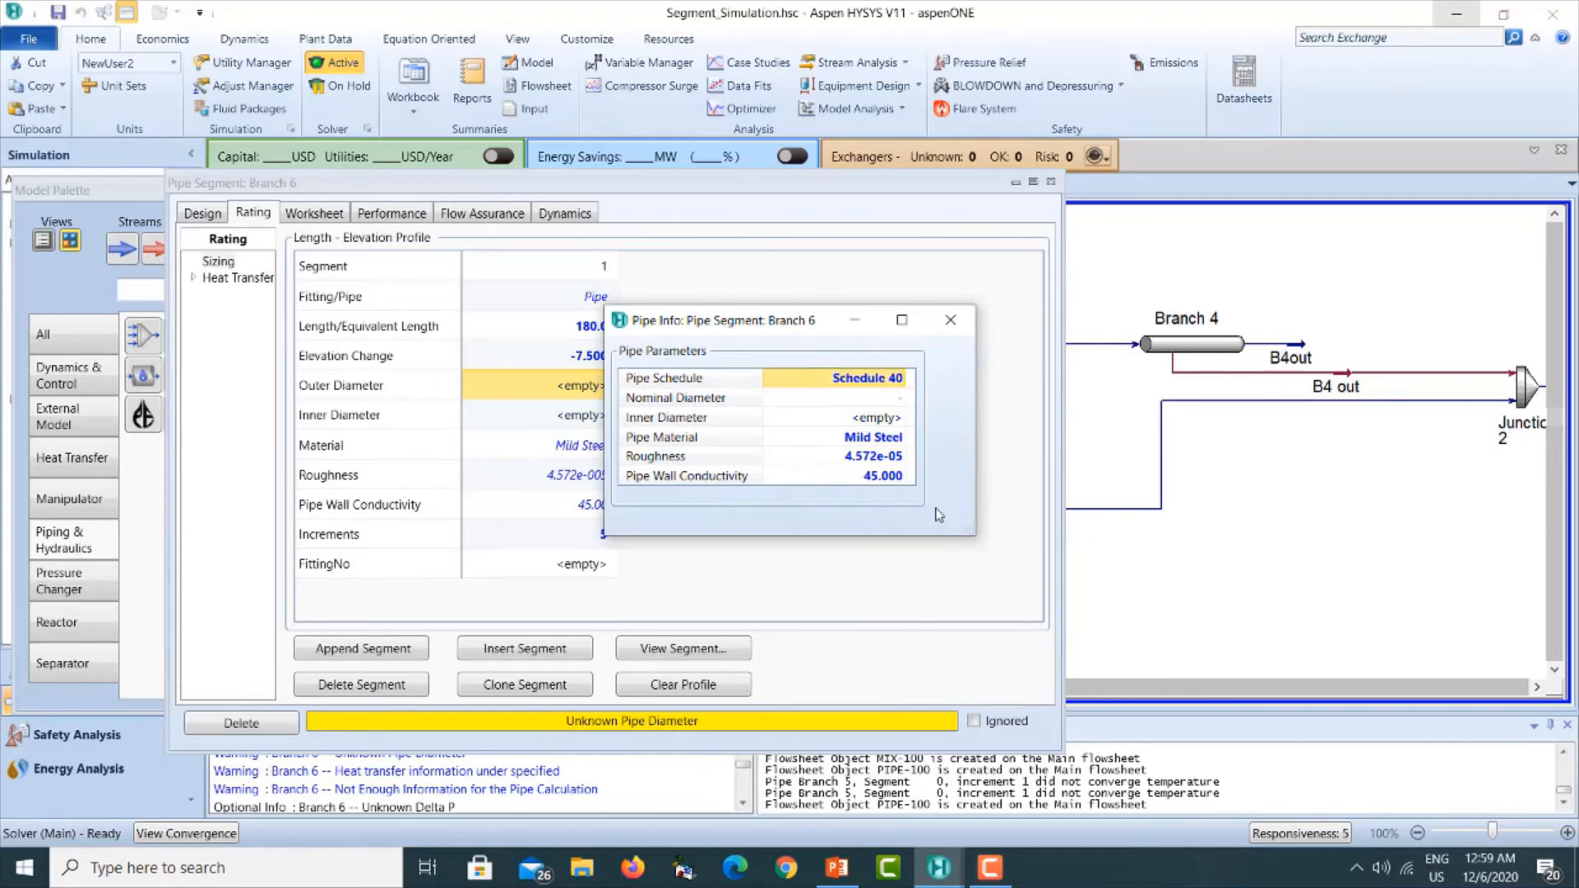
left_click(900, 400)
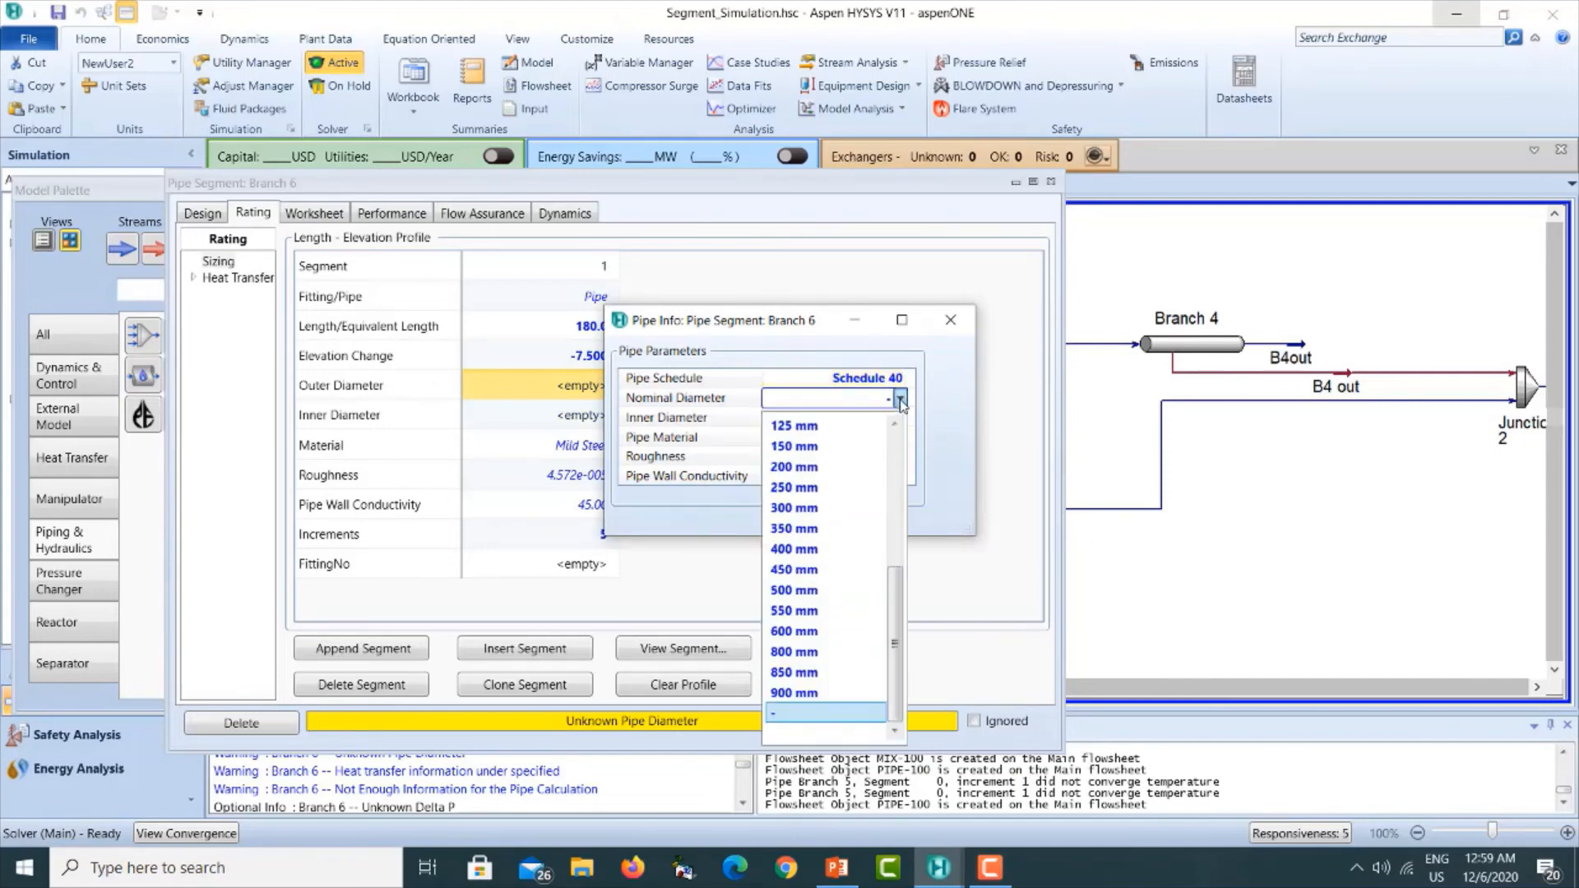
scroll(900, 608, "up", 5)
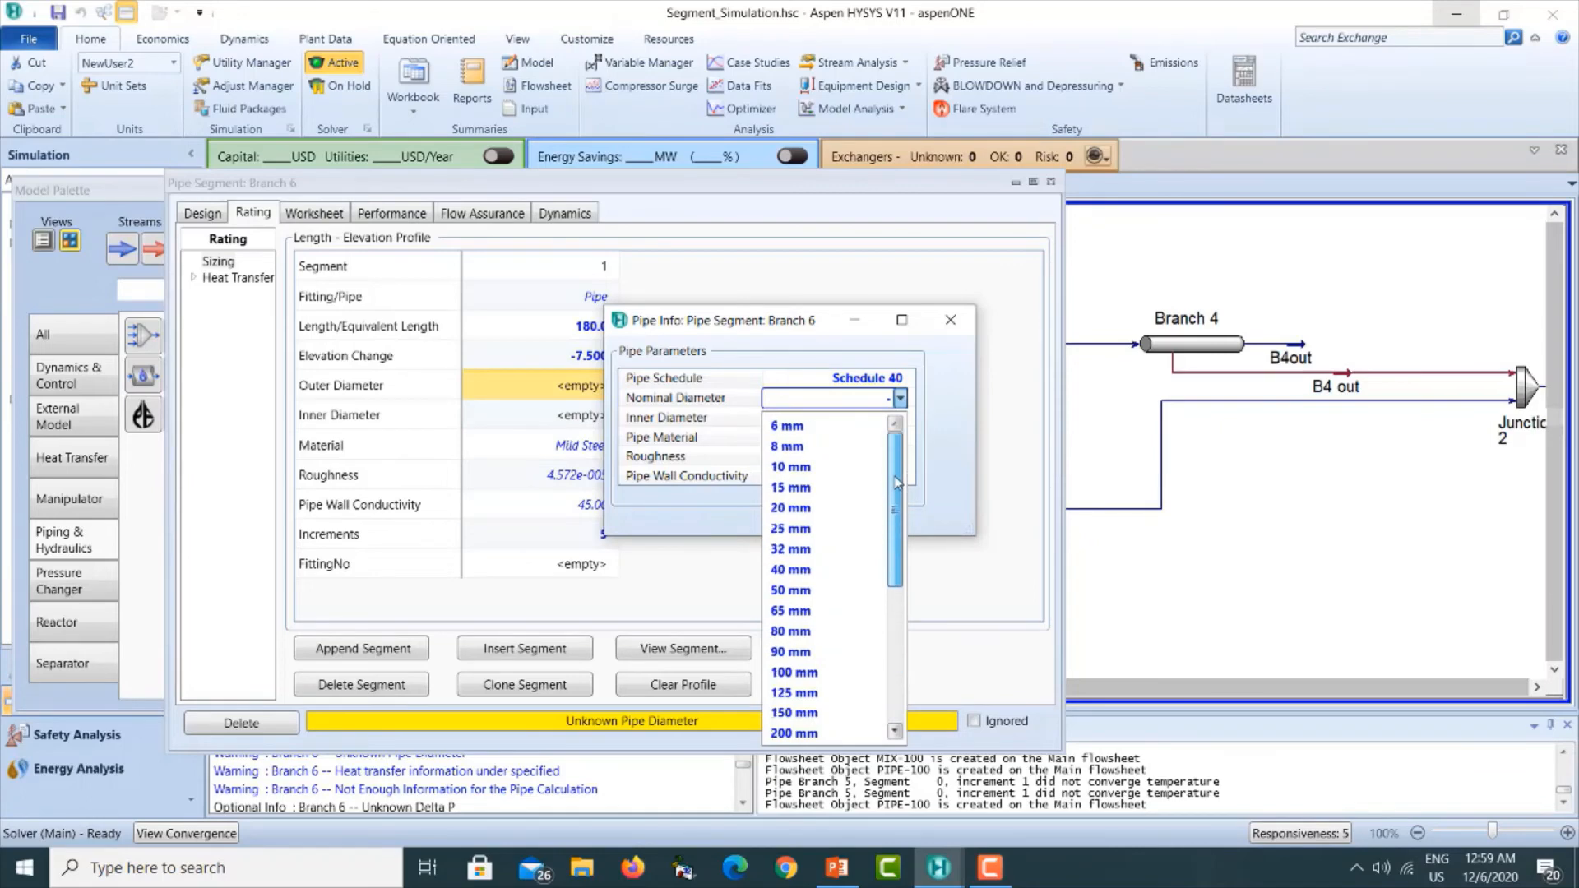
left_click(790, 631)
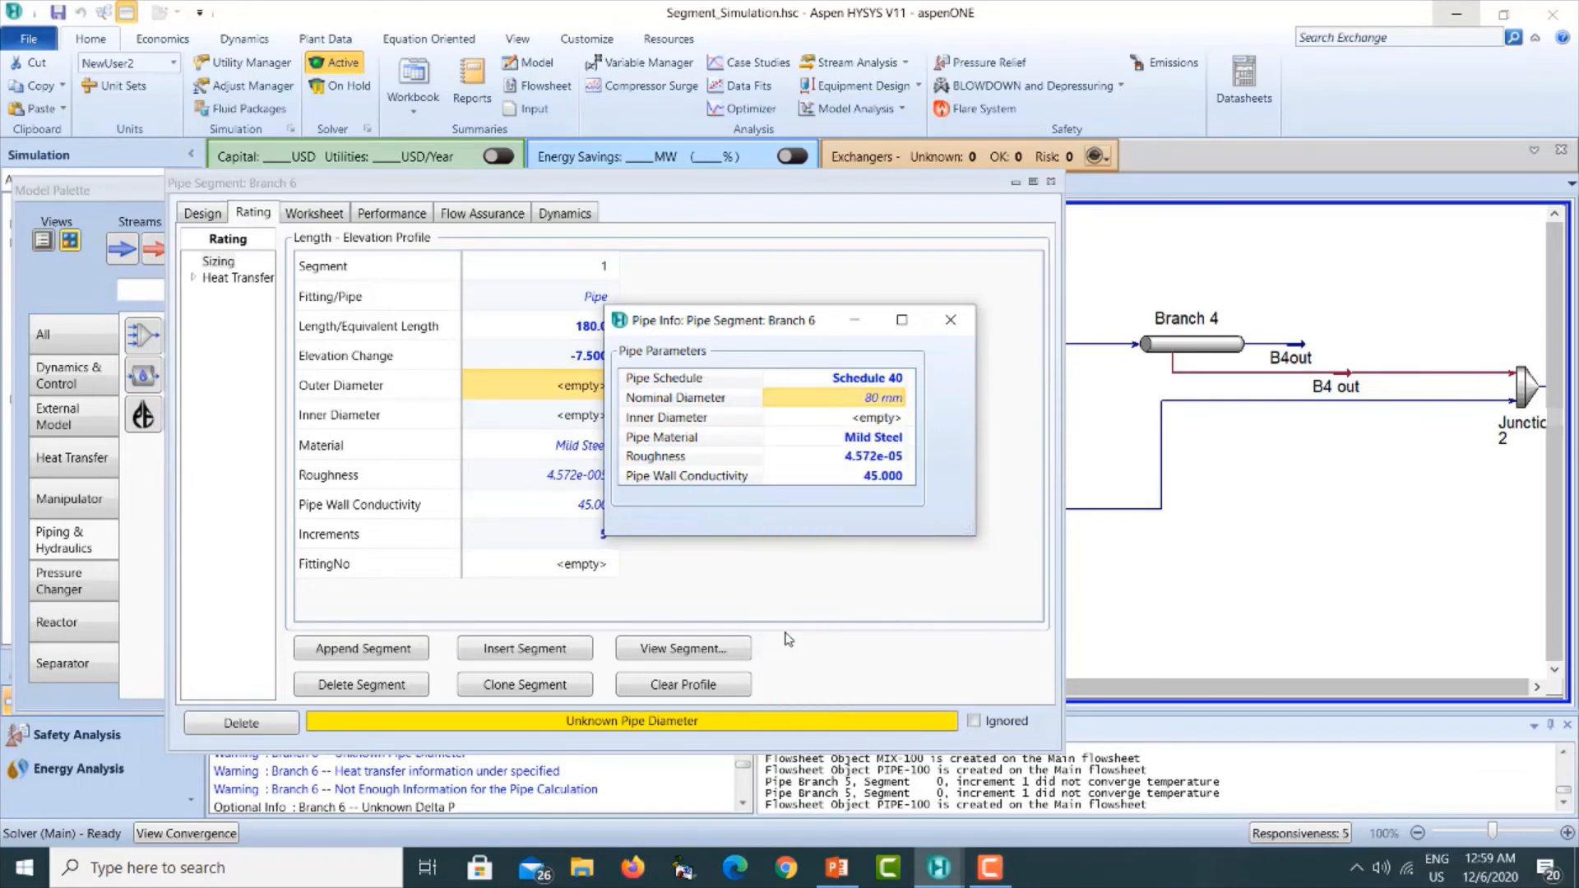
left_click(950, 329)
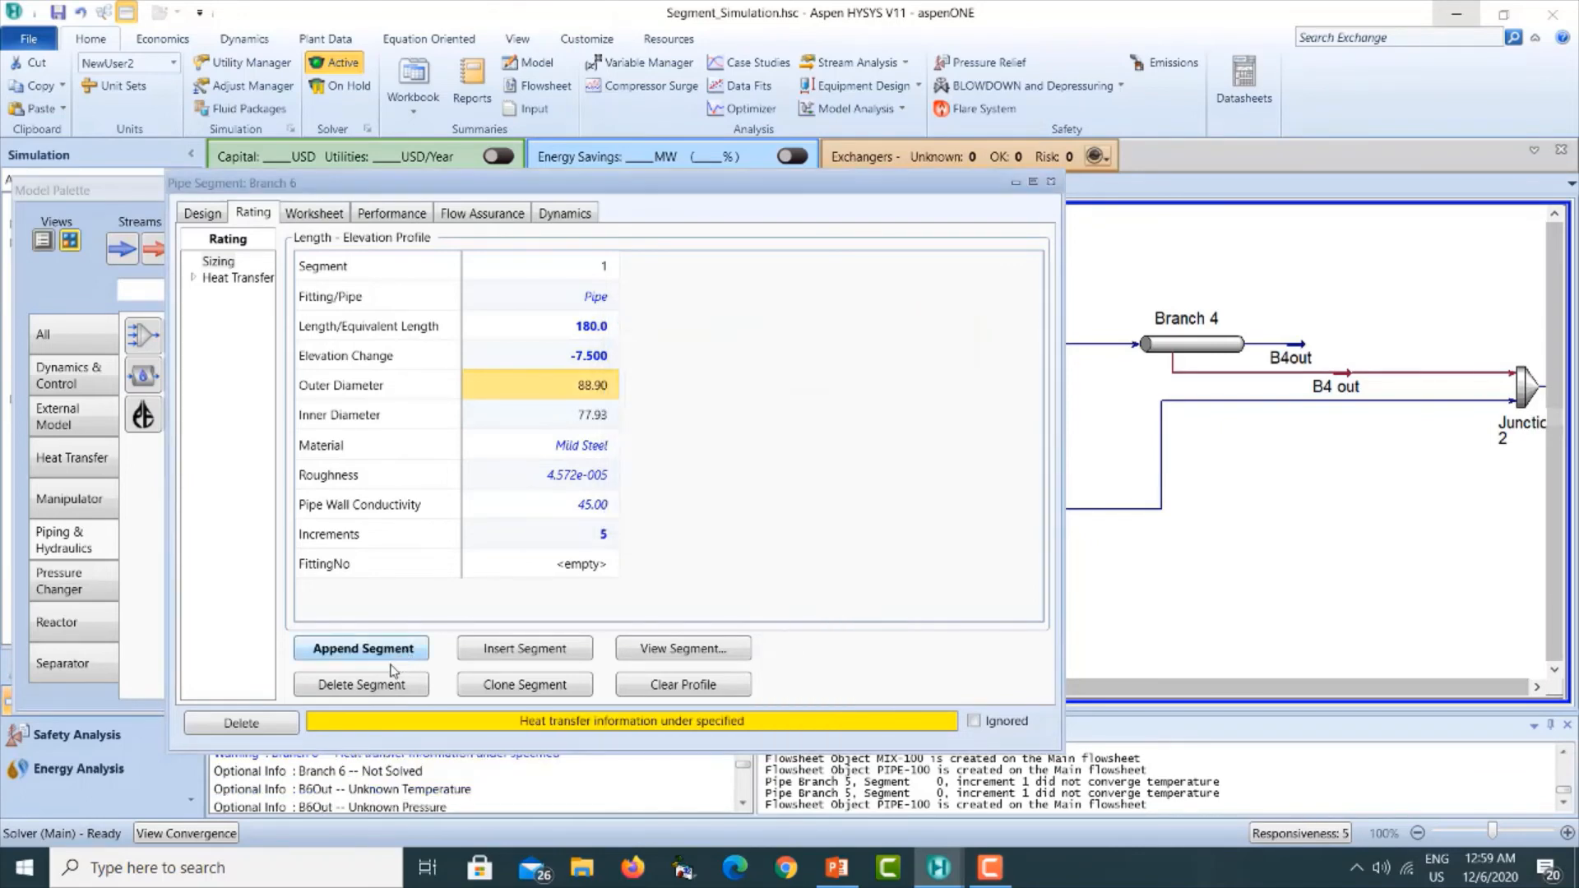
Append a second segment to Branch 6's sizing with length 165 m and elevation change -8 m.
left_click(375, 658)
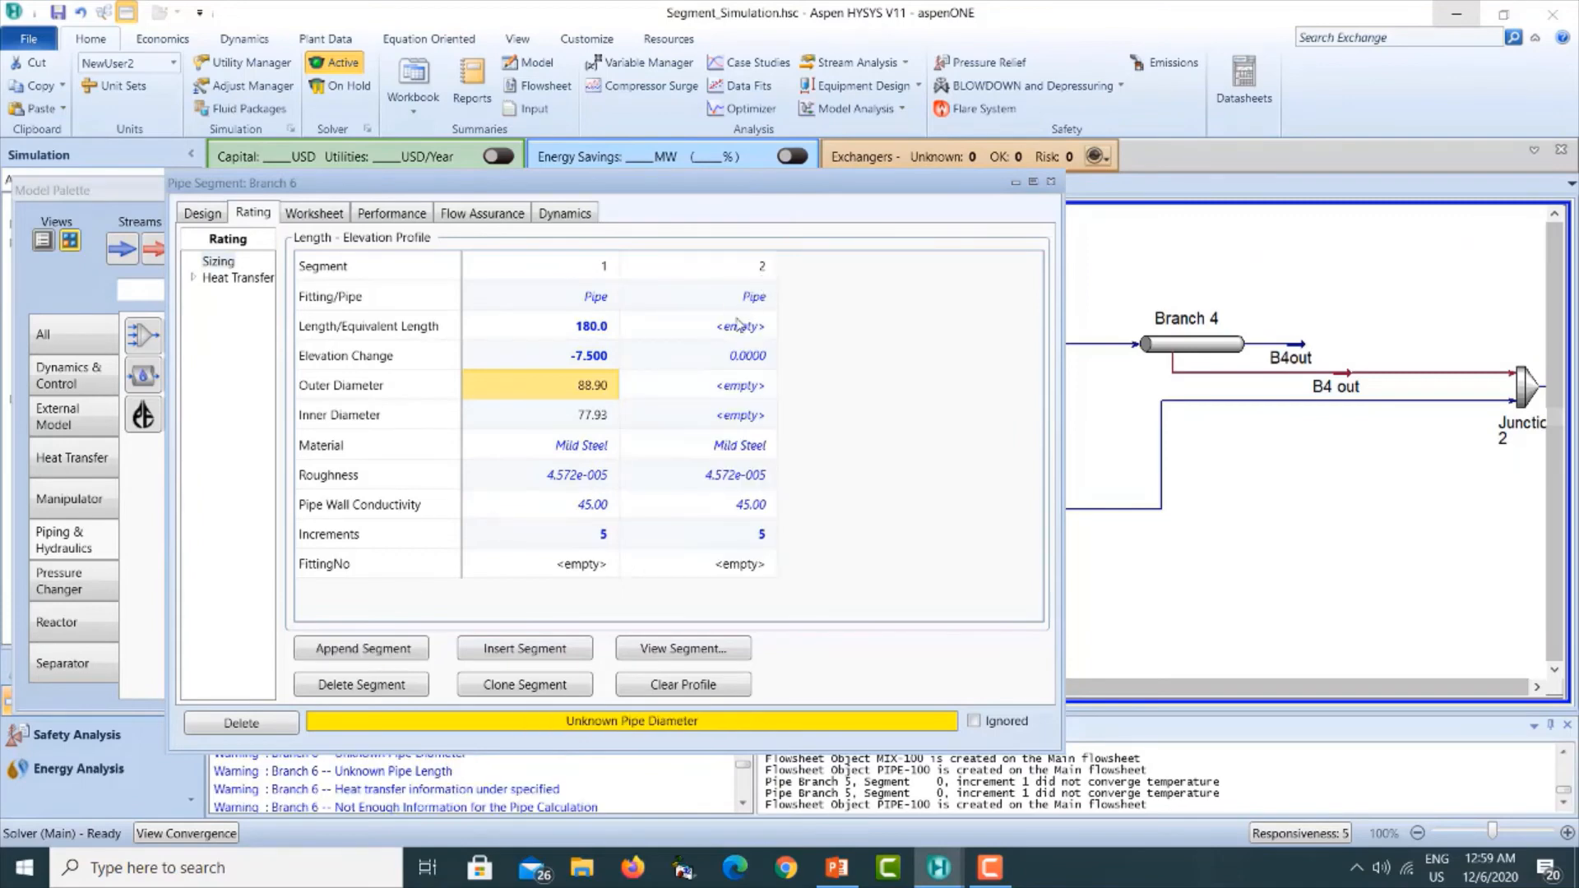
left_click(731, 326)
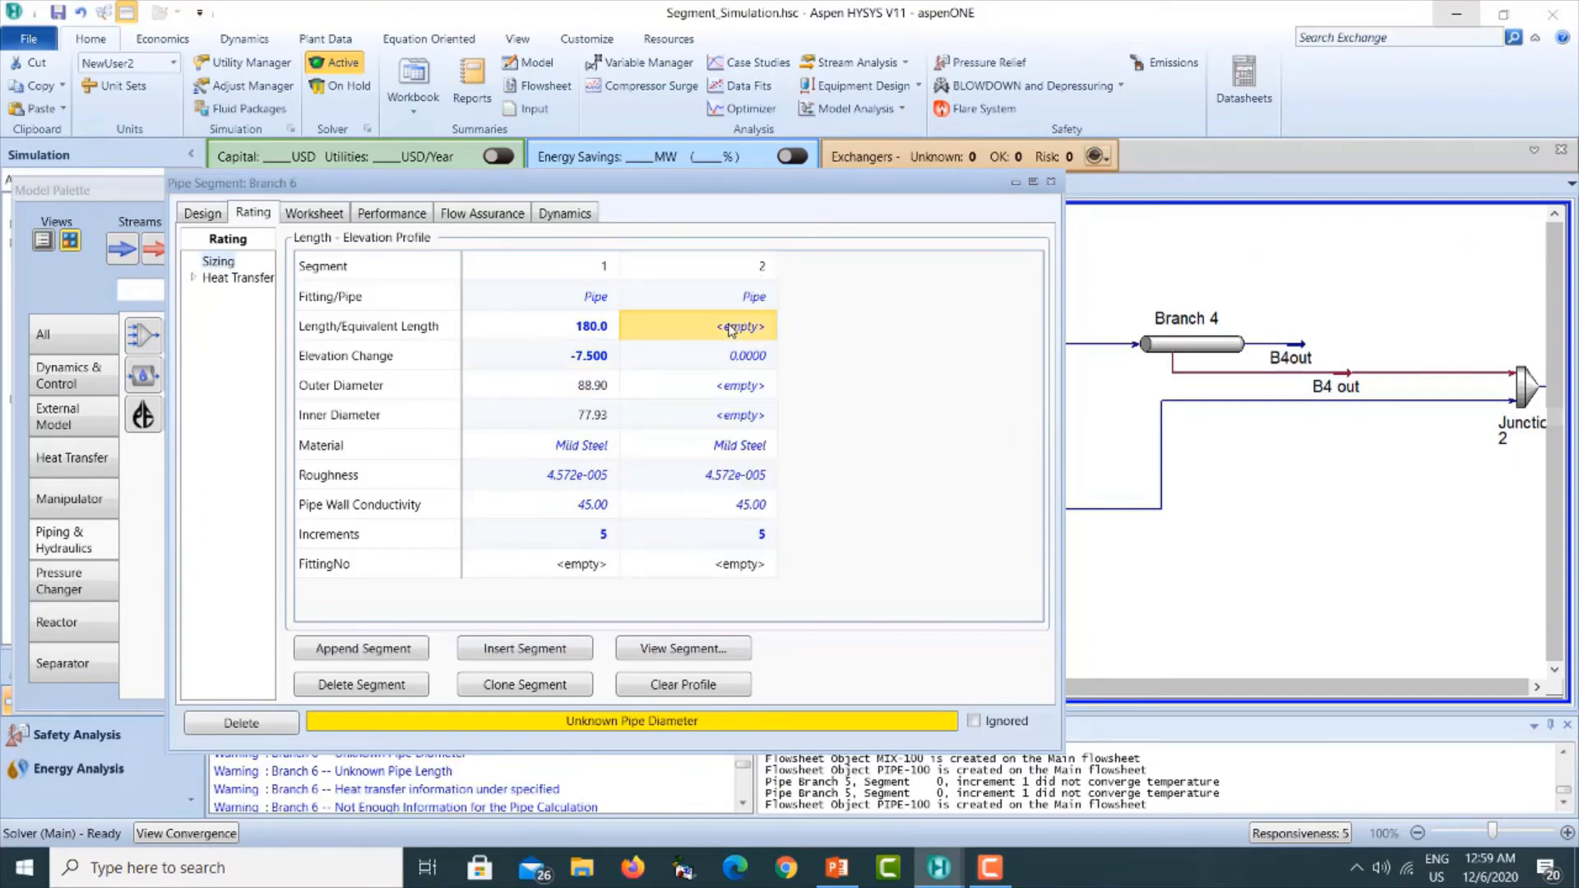
type("165")
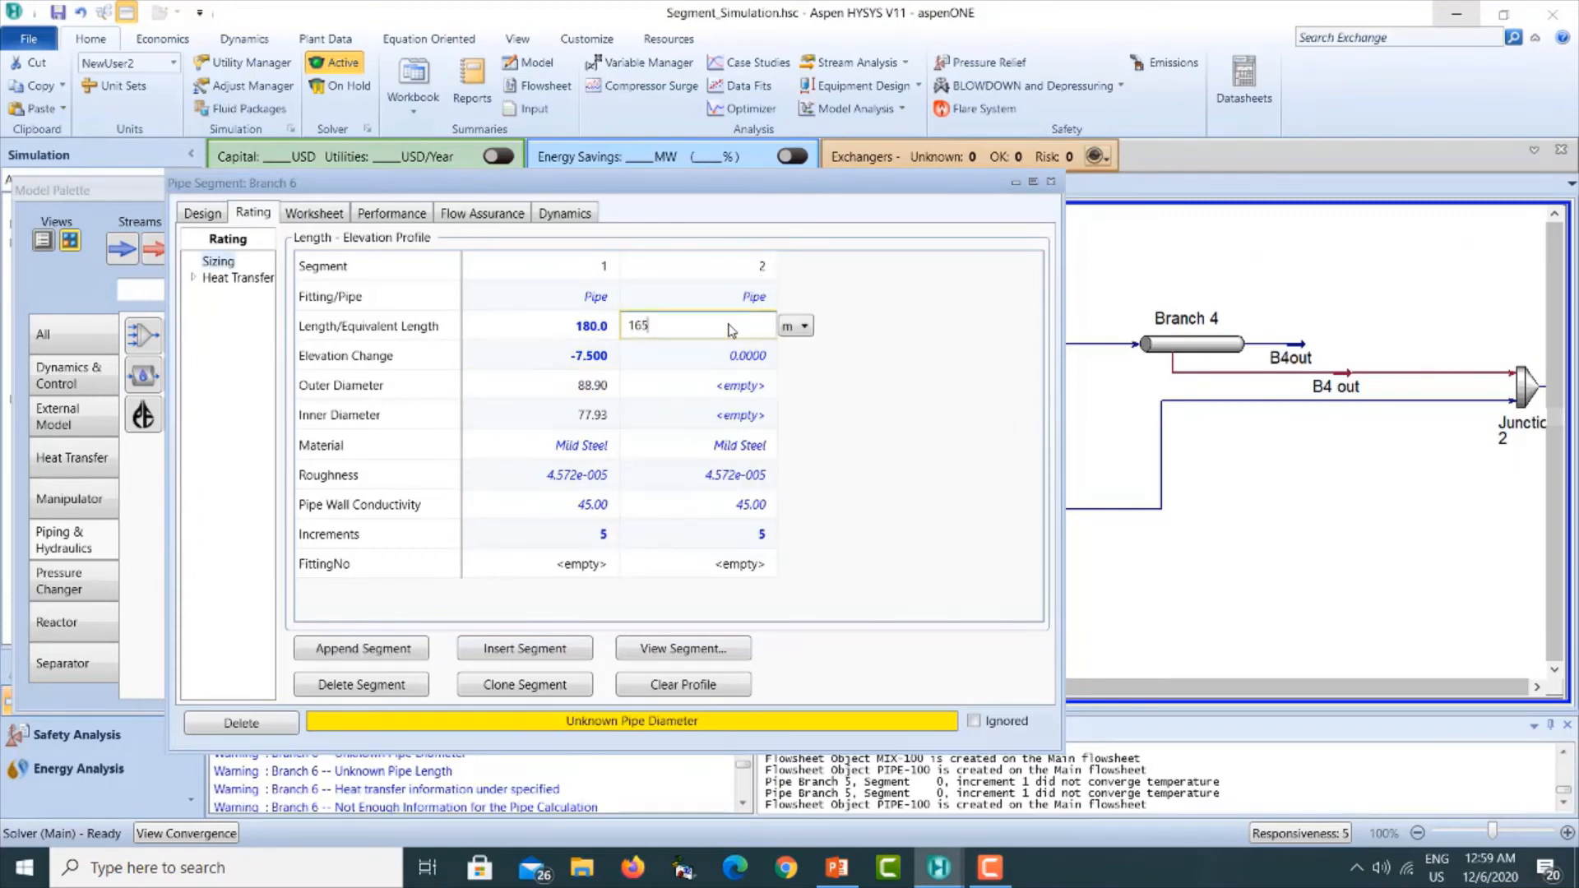
key("Return")
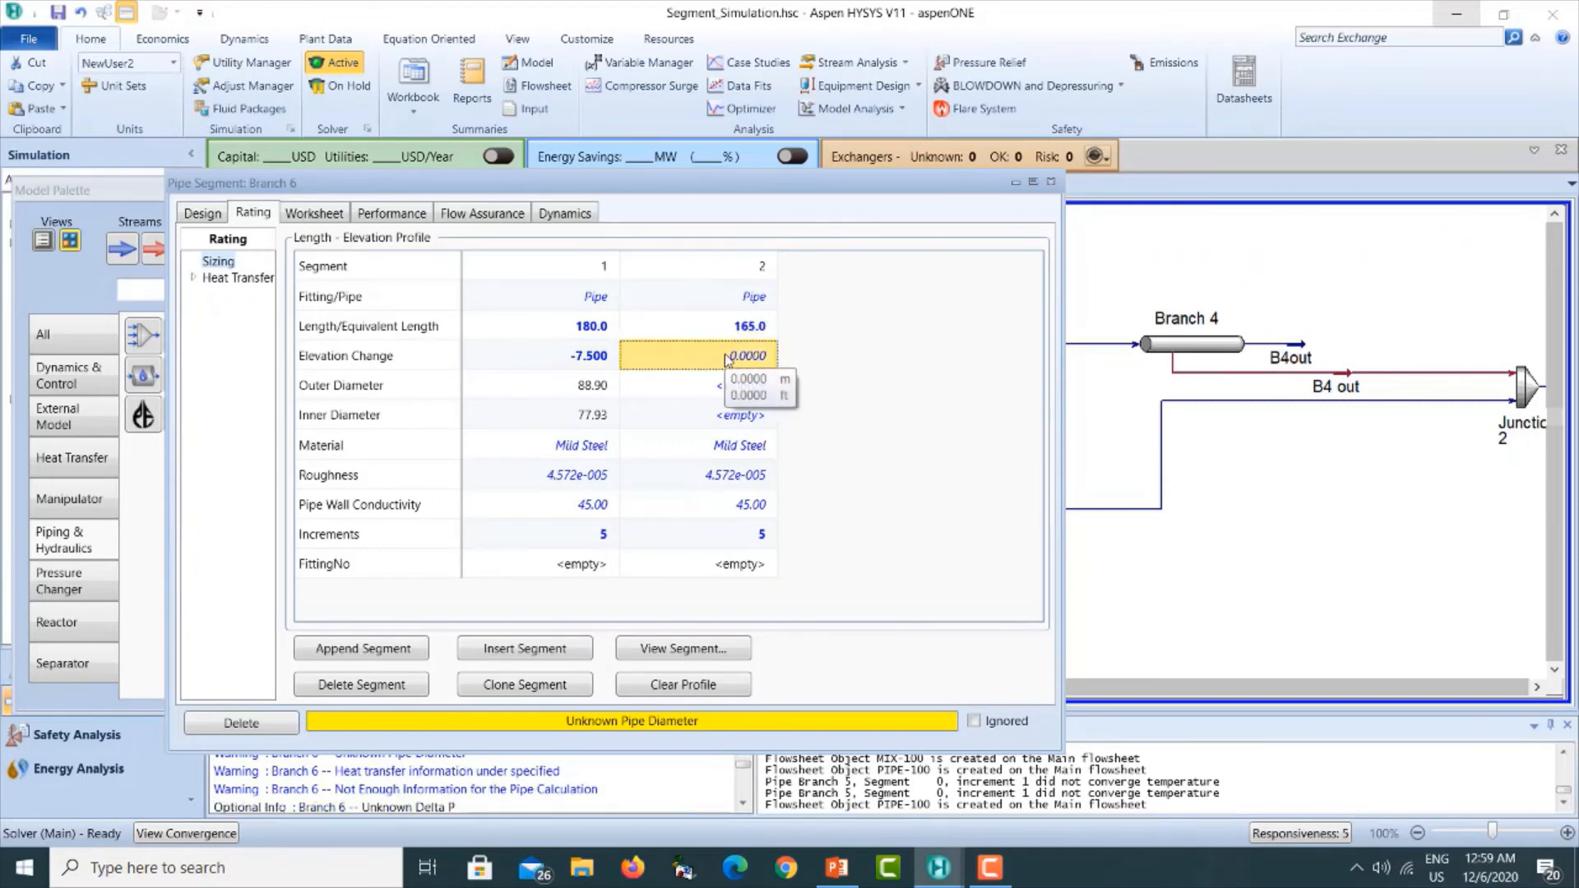
type("-8")
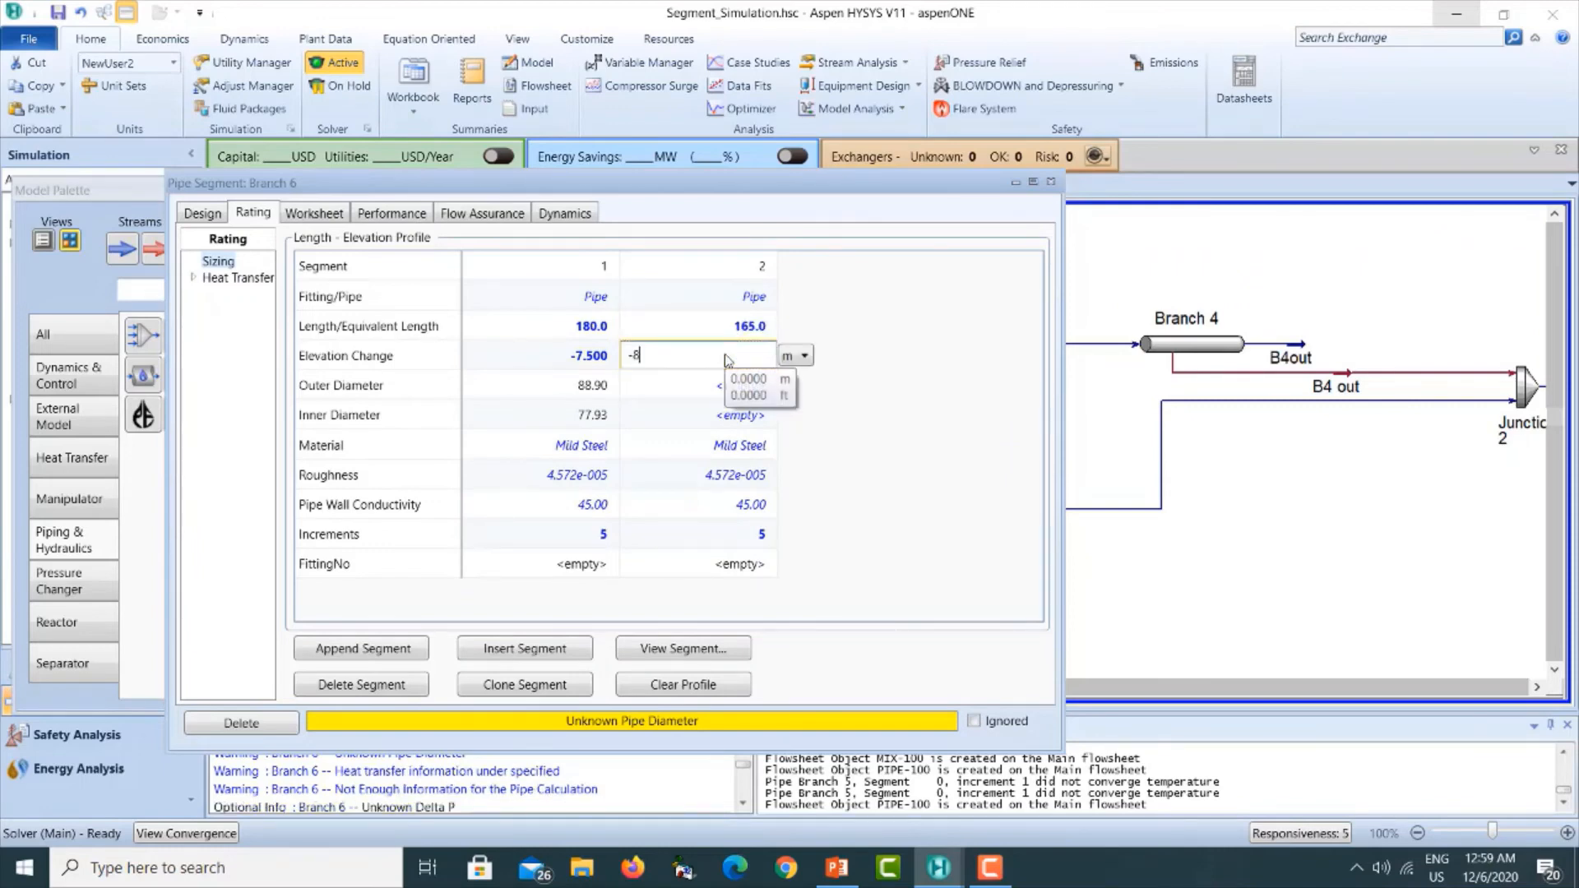
key("Return")
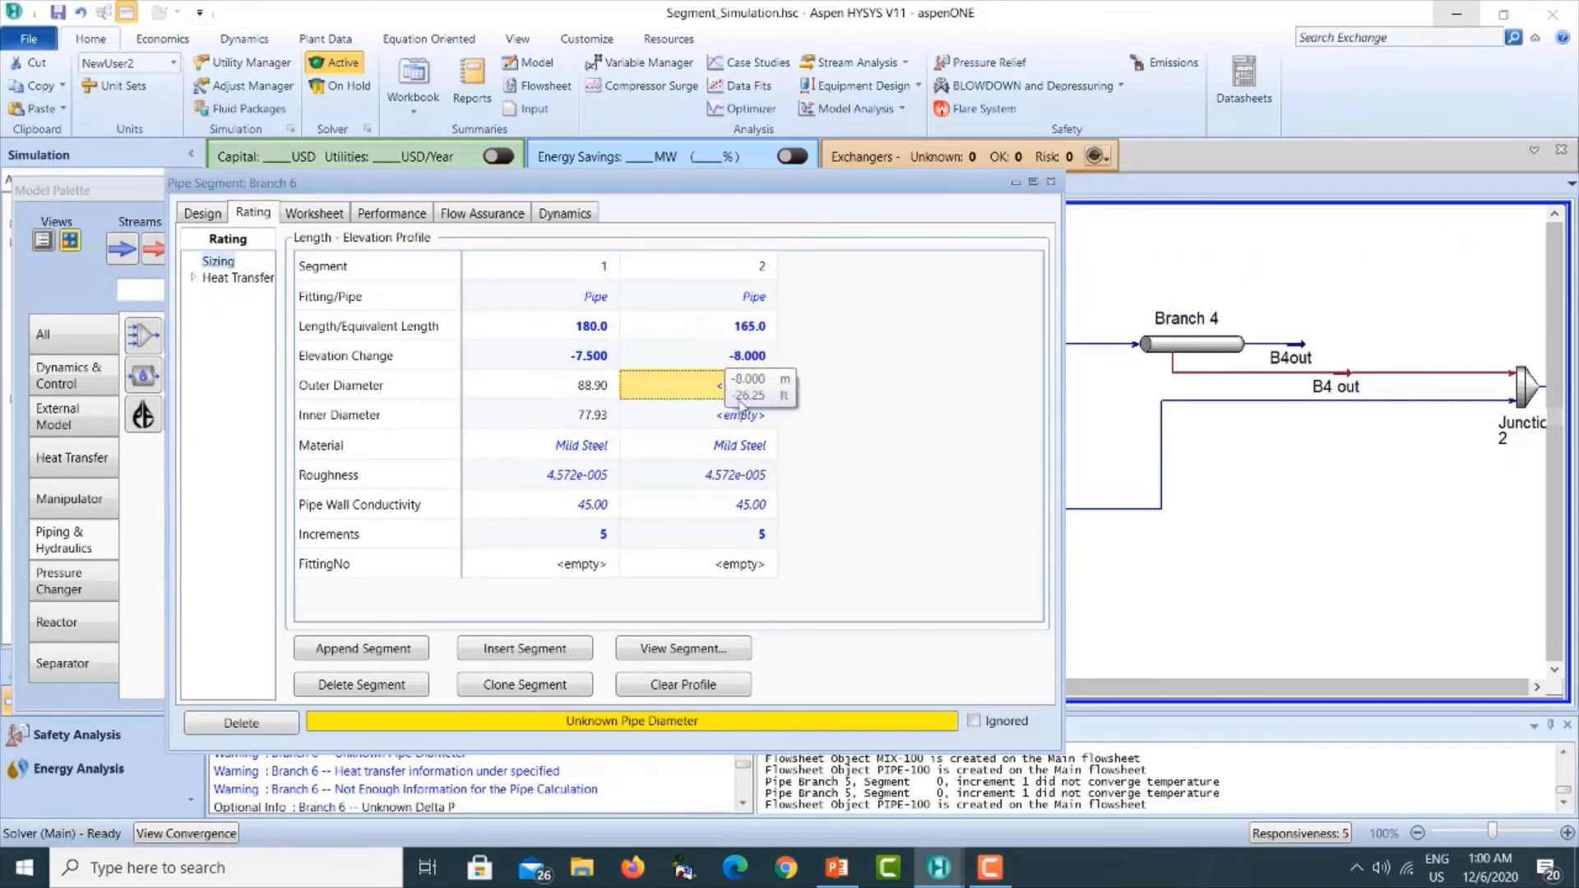
Specify Branch 6's second segment as Schedule 40 pipe with an 80 mm nominal diameter.
left_click(675, 649)
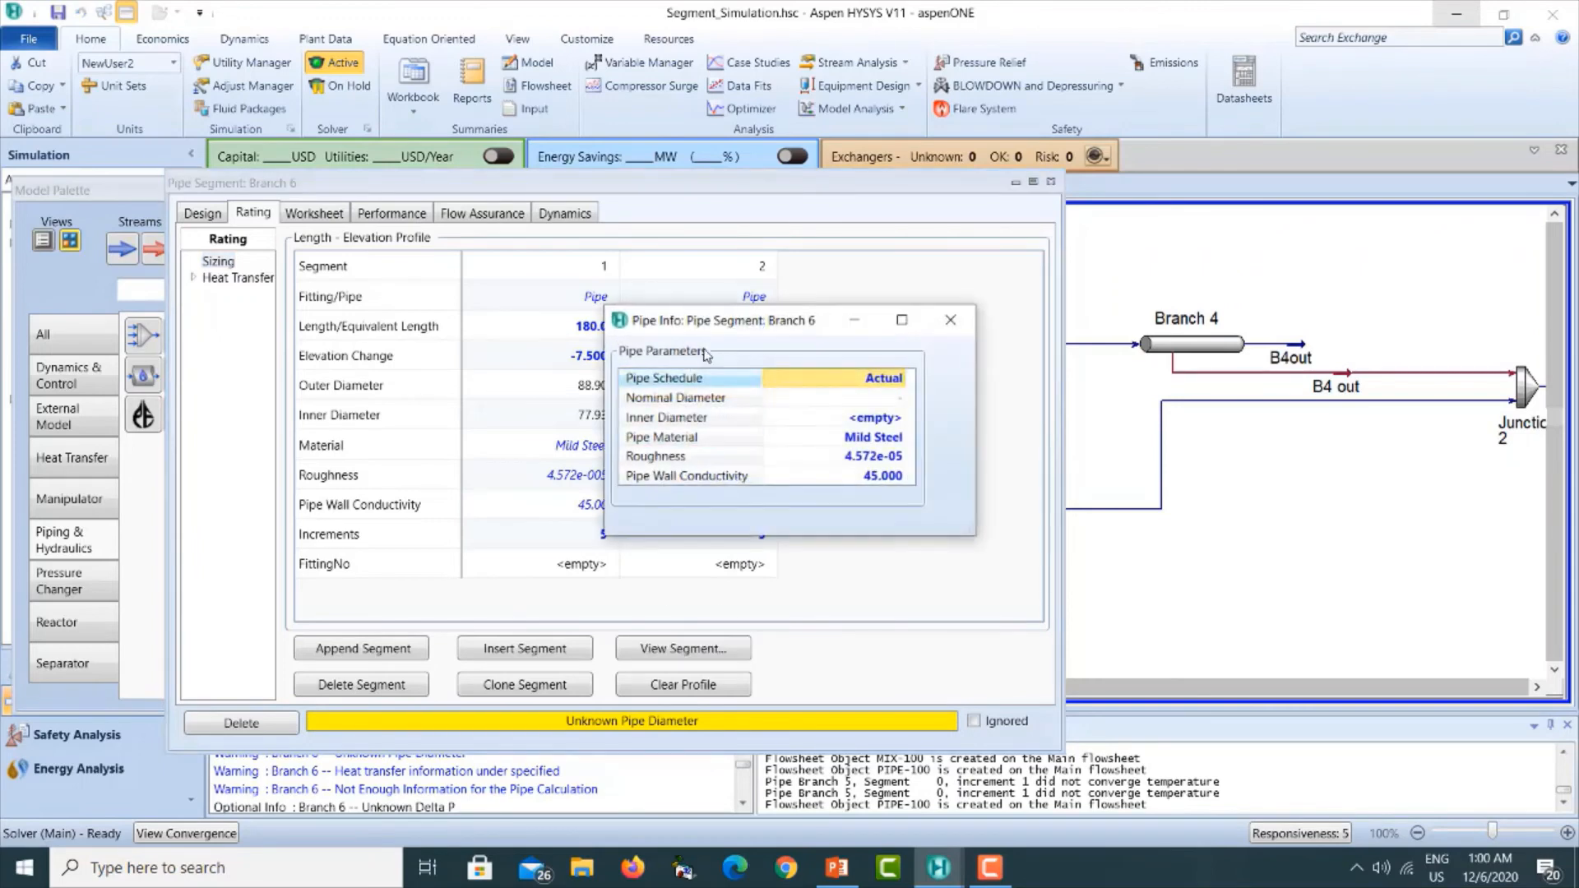
left_click(902, 380)
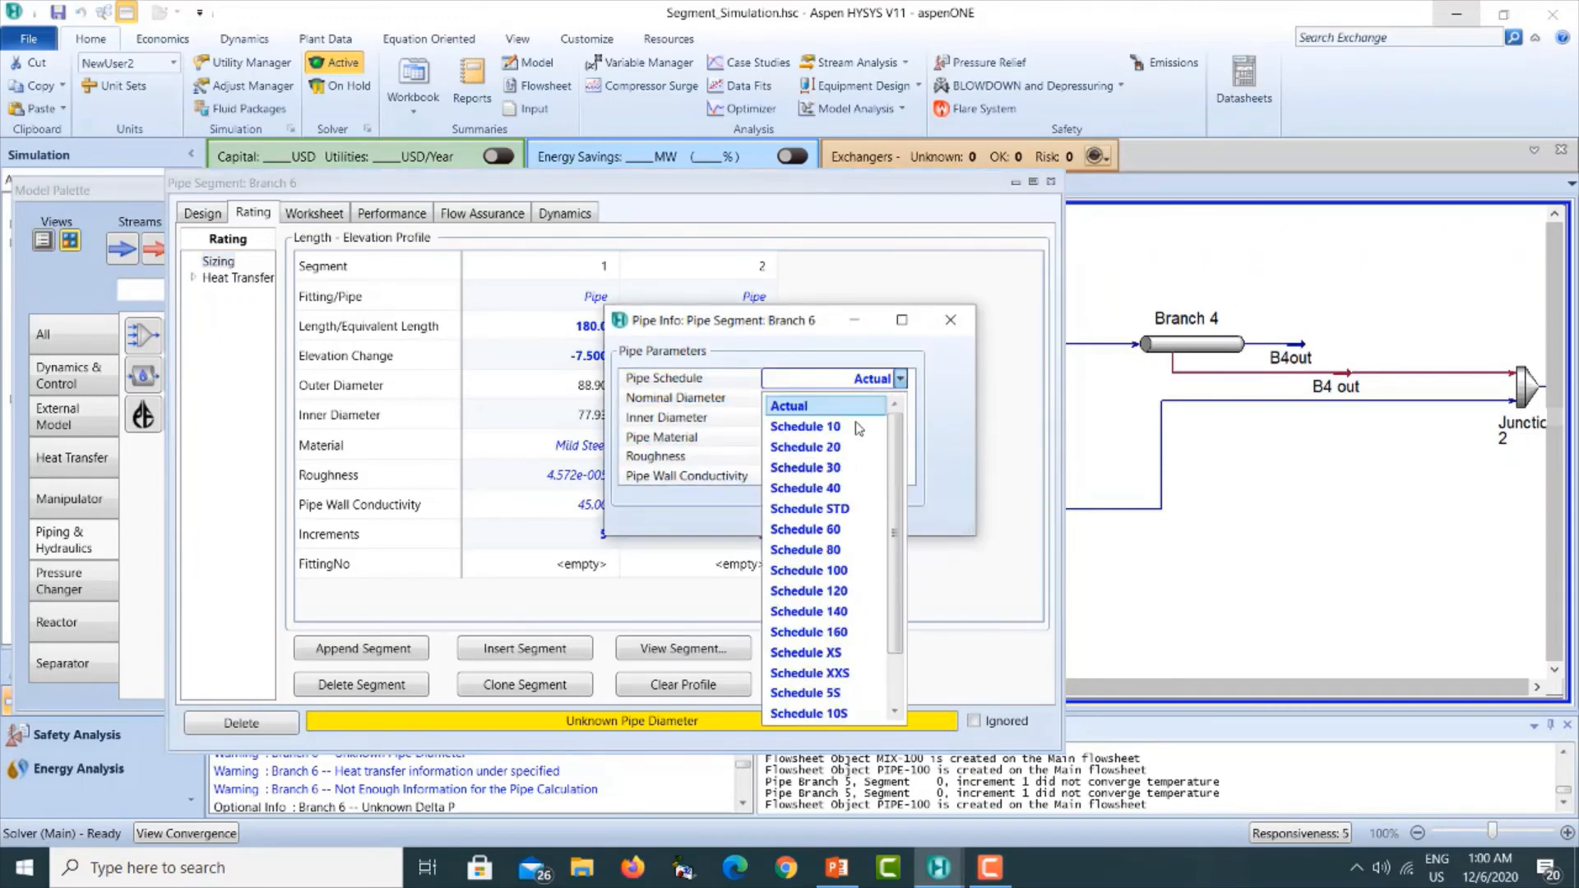
left_click(835, 488)
left_click(901, 400)
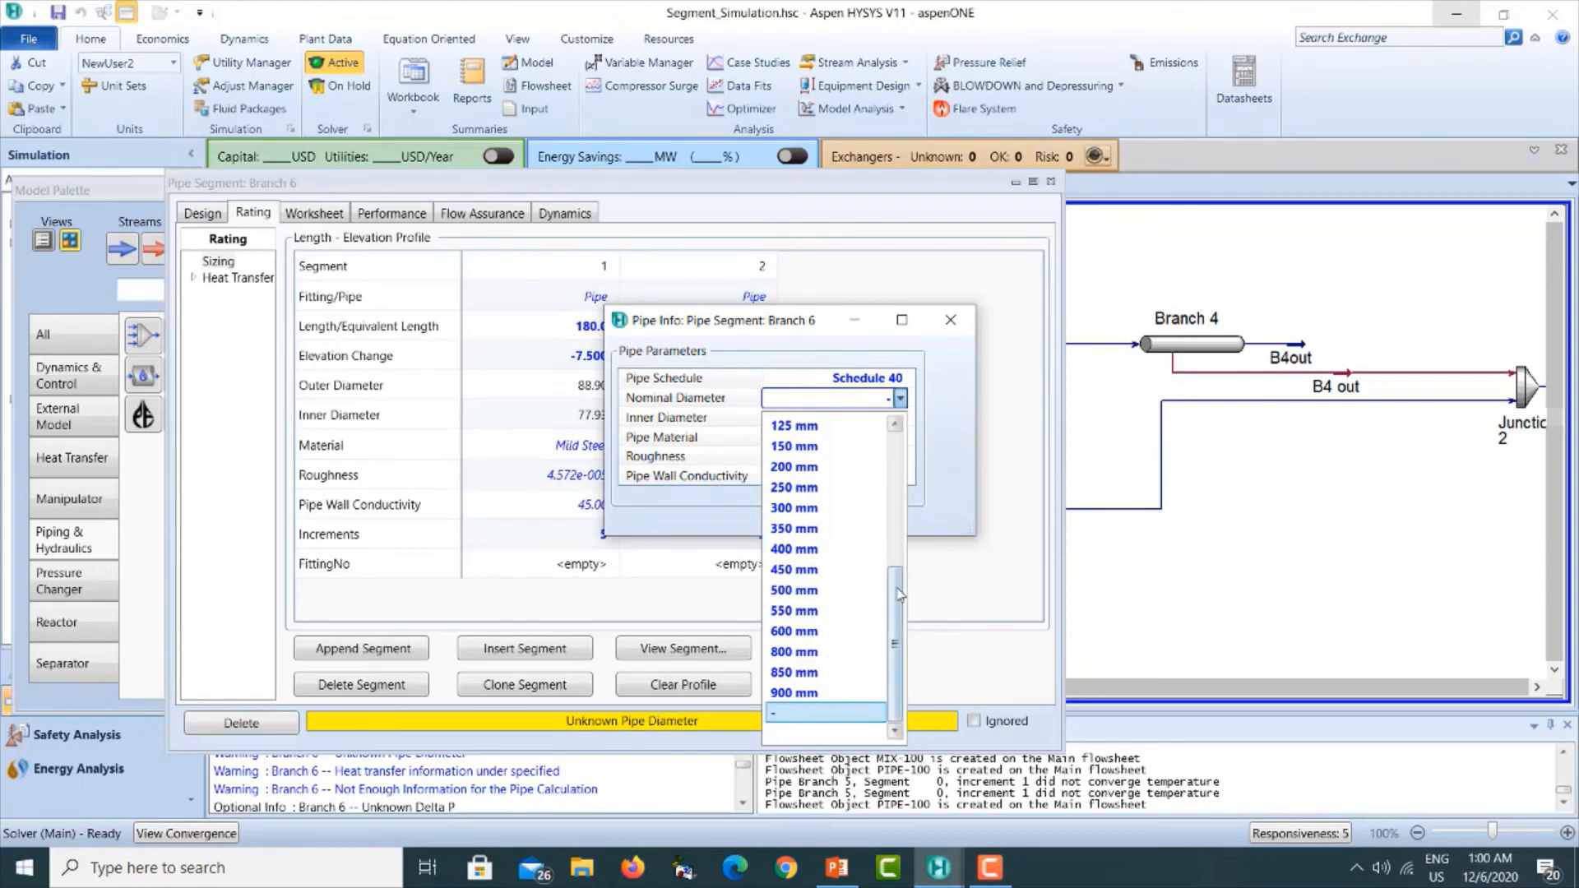
left_click_drag(897, 594, 896, 457)
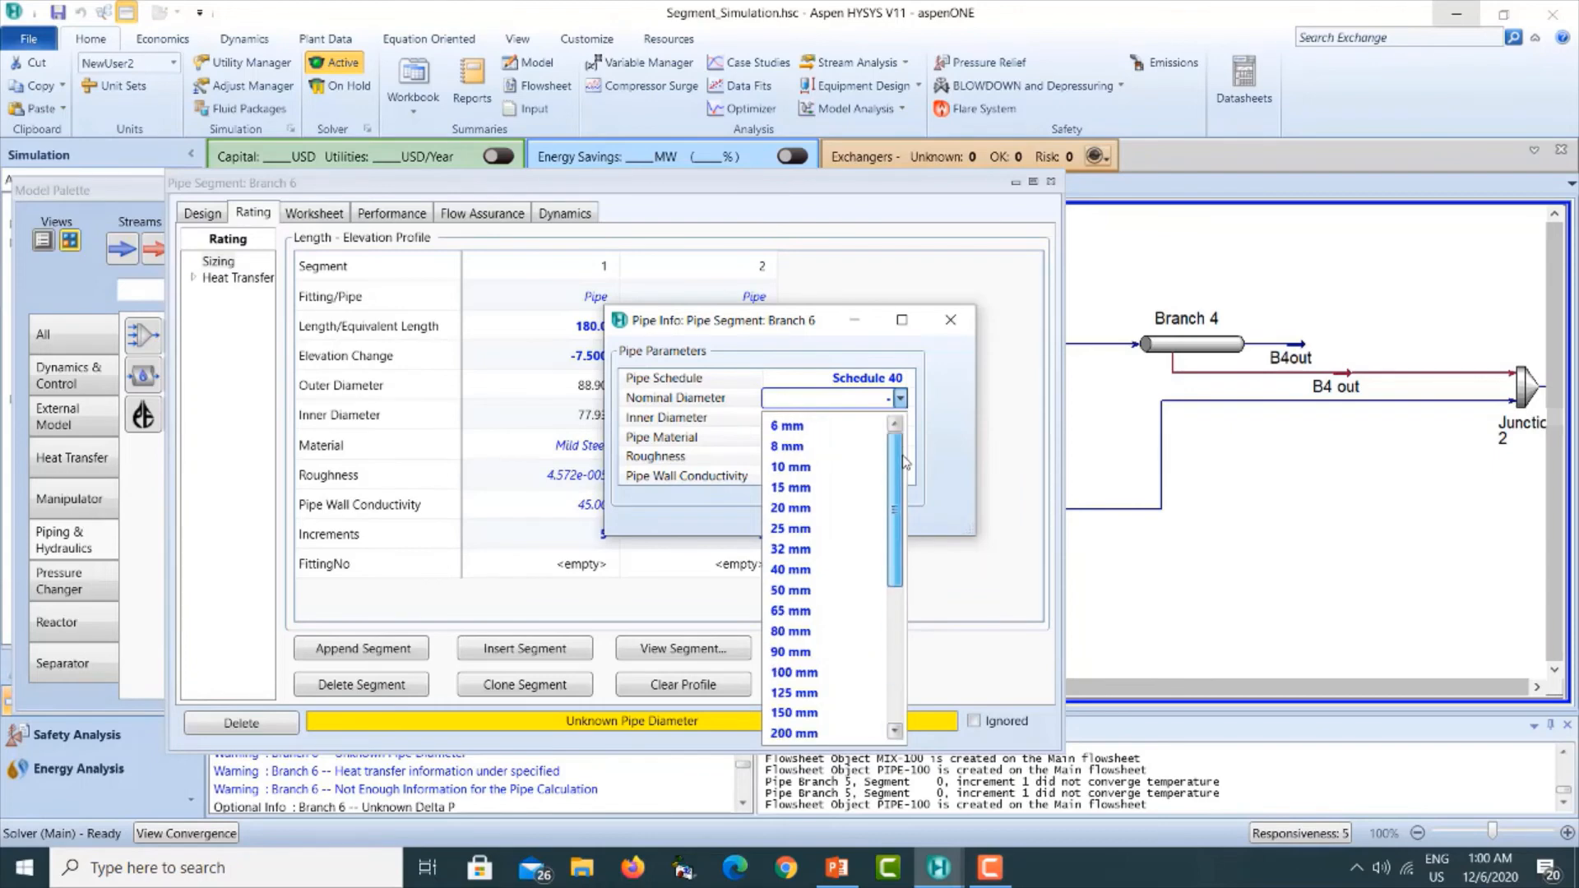
left_click(804, 631)
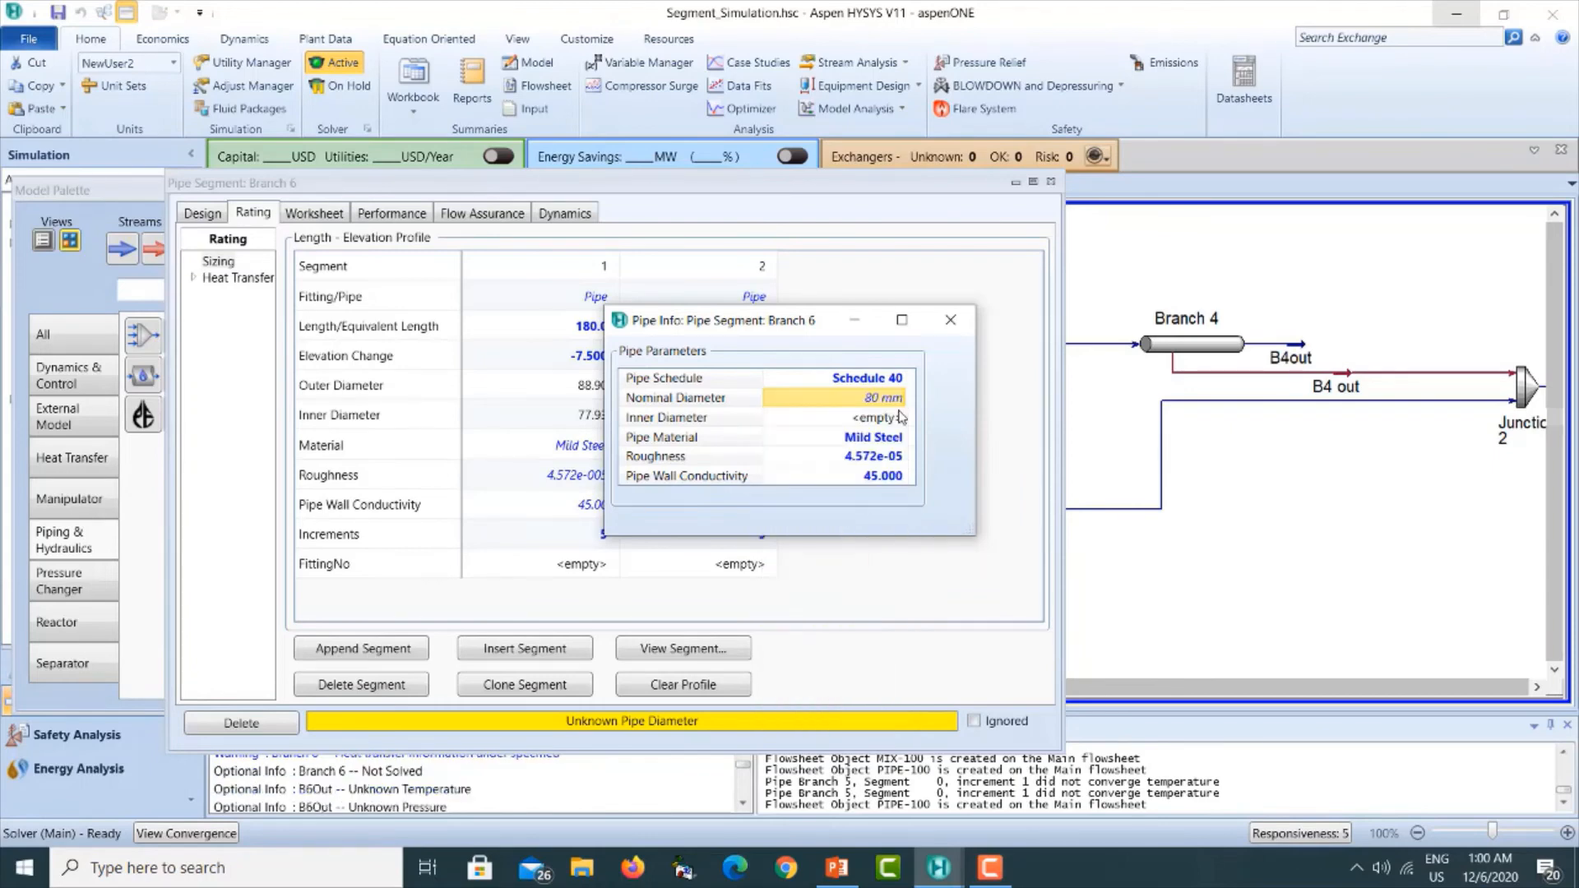
left_click(951, 320)
Estimate Branch 6's heat transfer with a 5 °C ambient temperature, including the pipe wall, inner HTC and outer HTC.
left_click(195, 279)
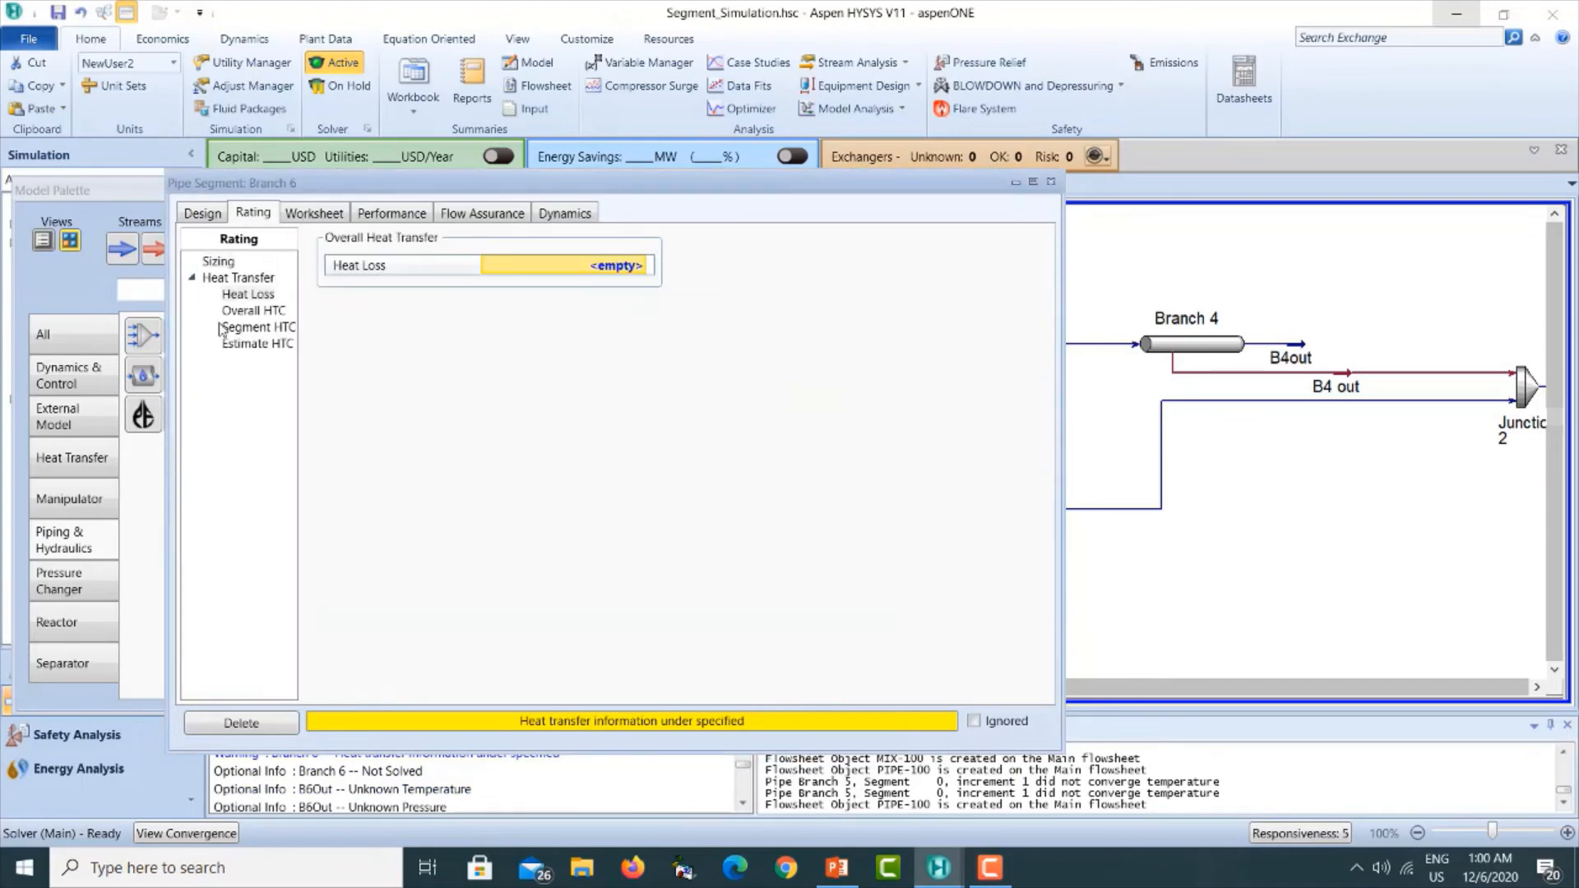
left_click(231, 346)
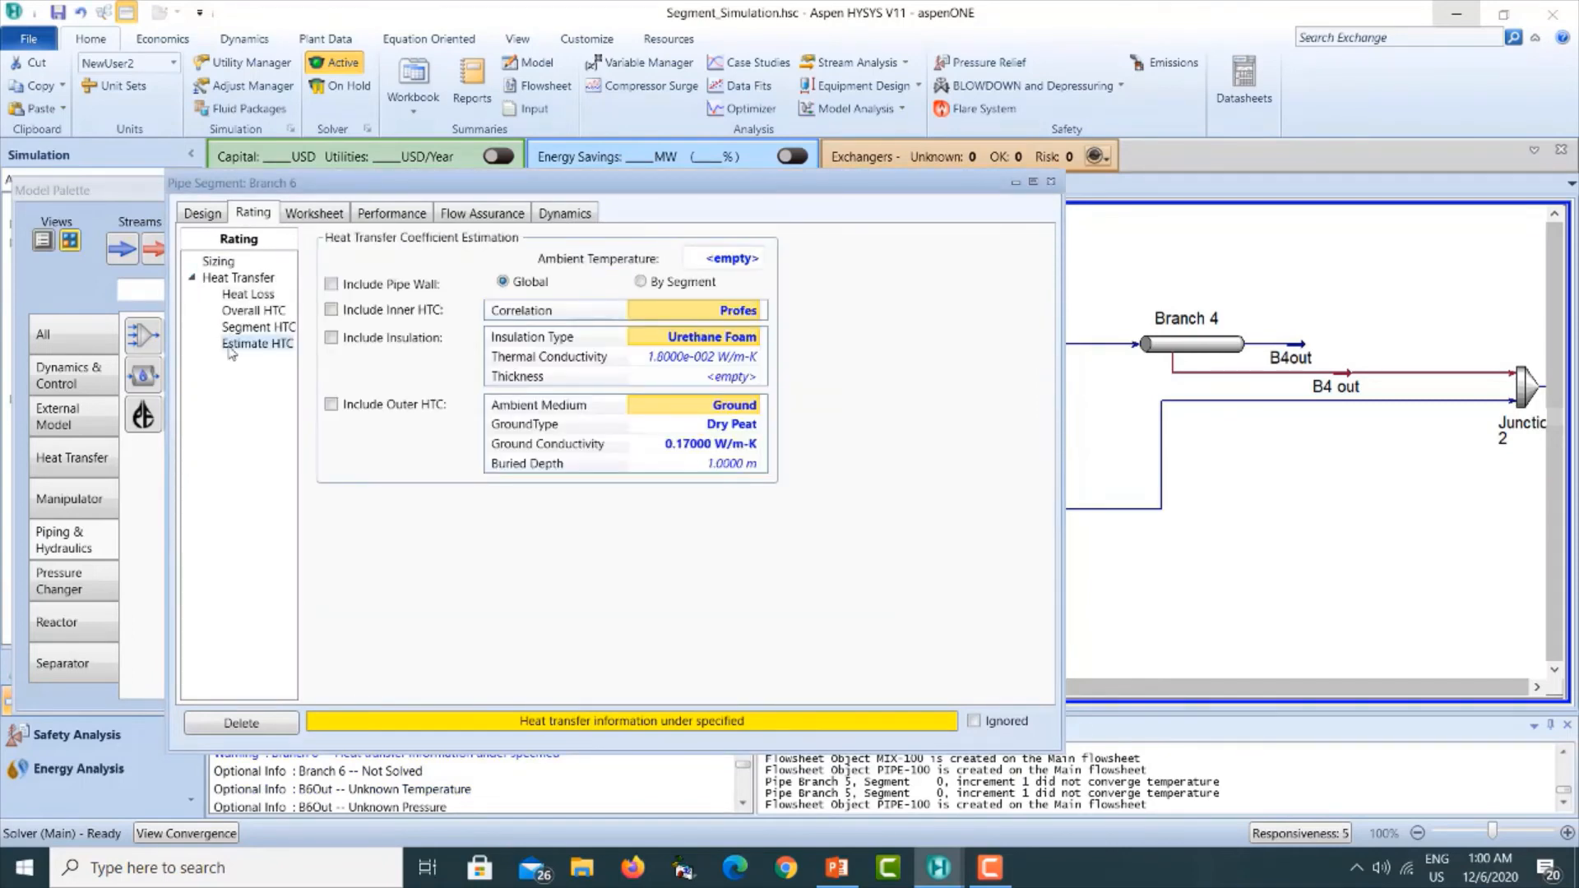
left_click(722, 252)
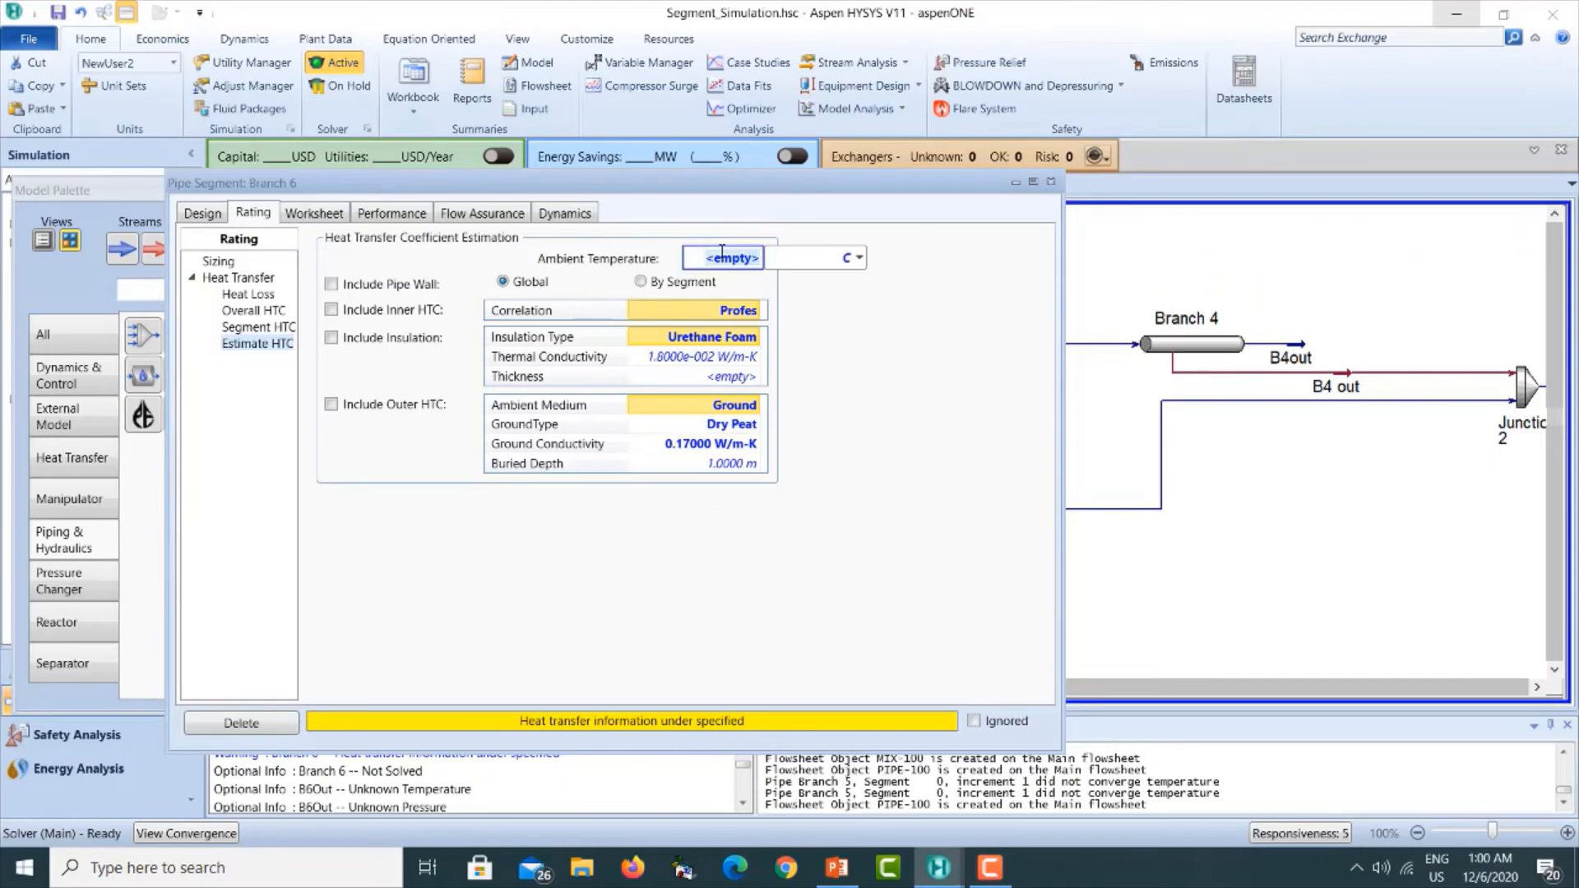
type("5")
left_click(332, 284)
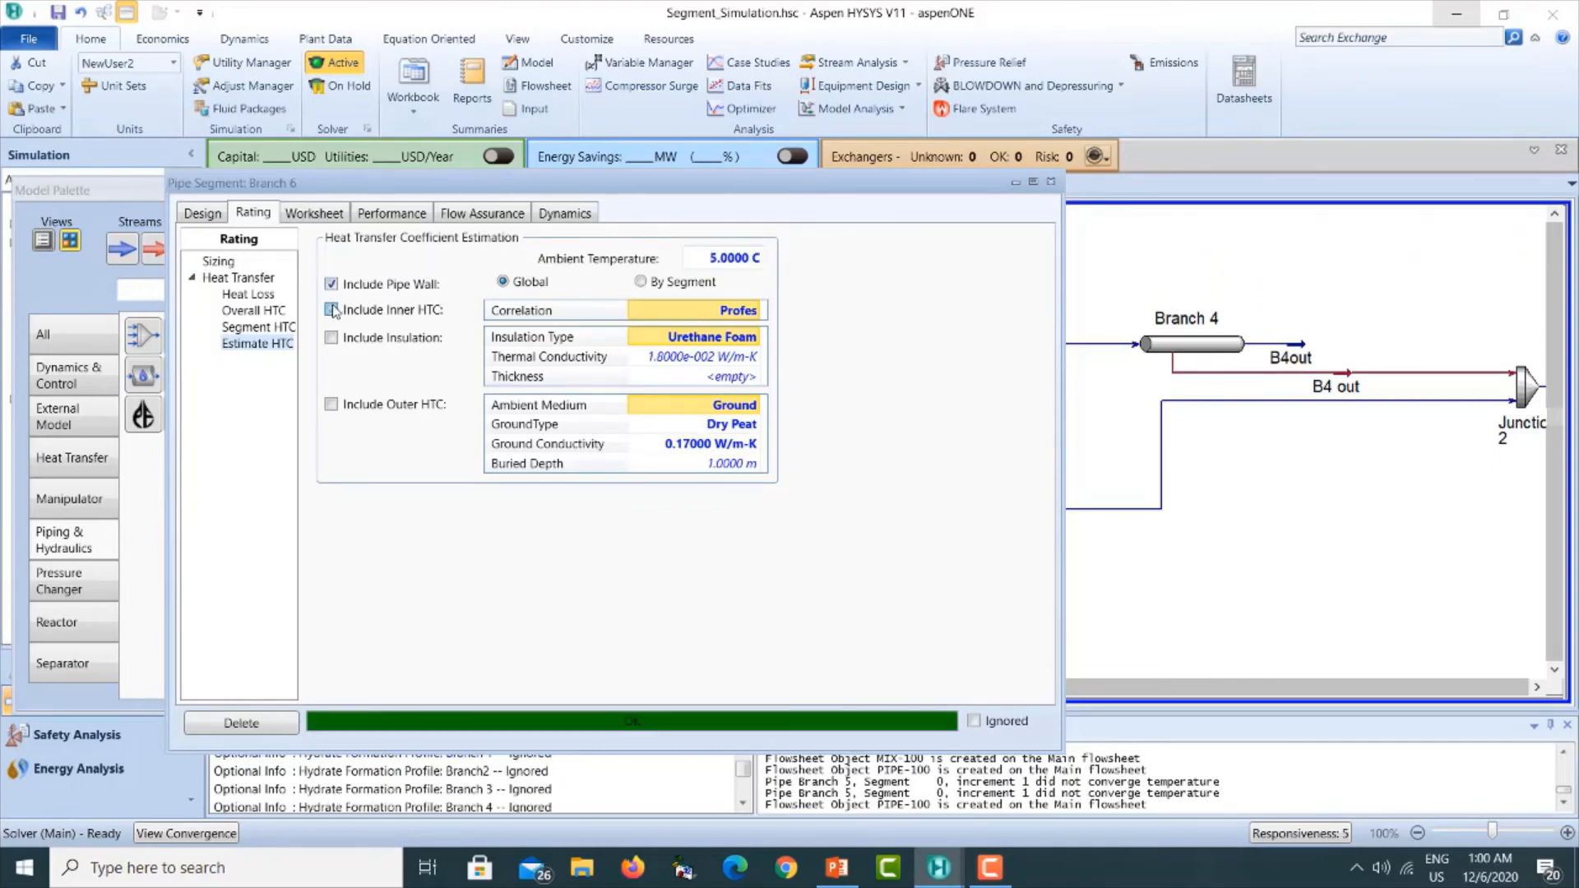
left_click(332, 310)
left_click(332, 405)
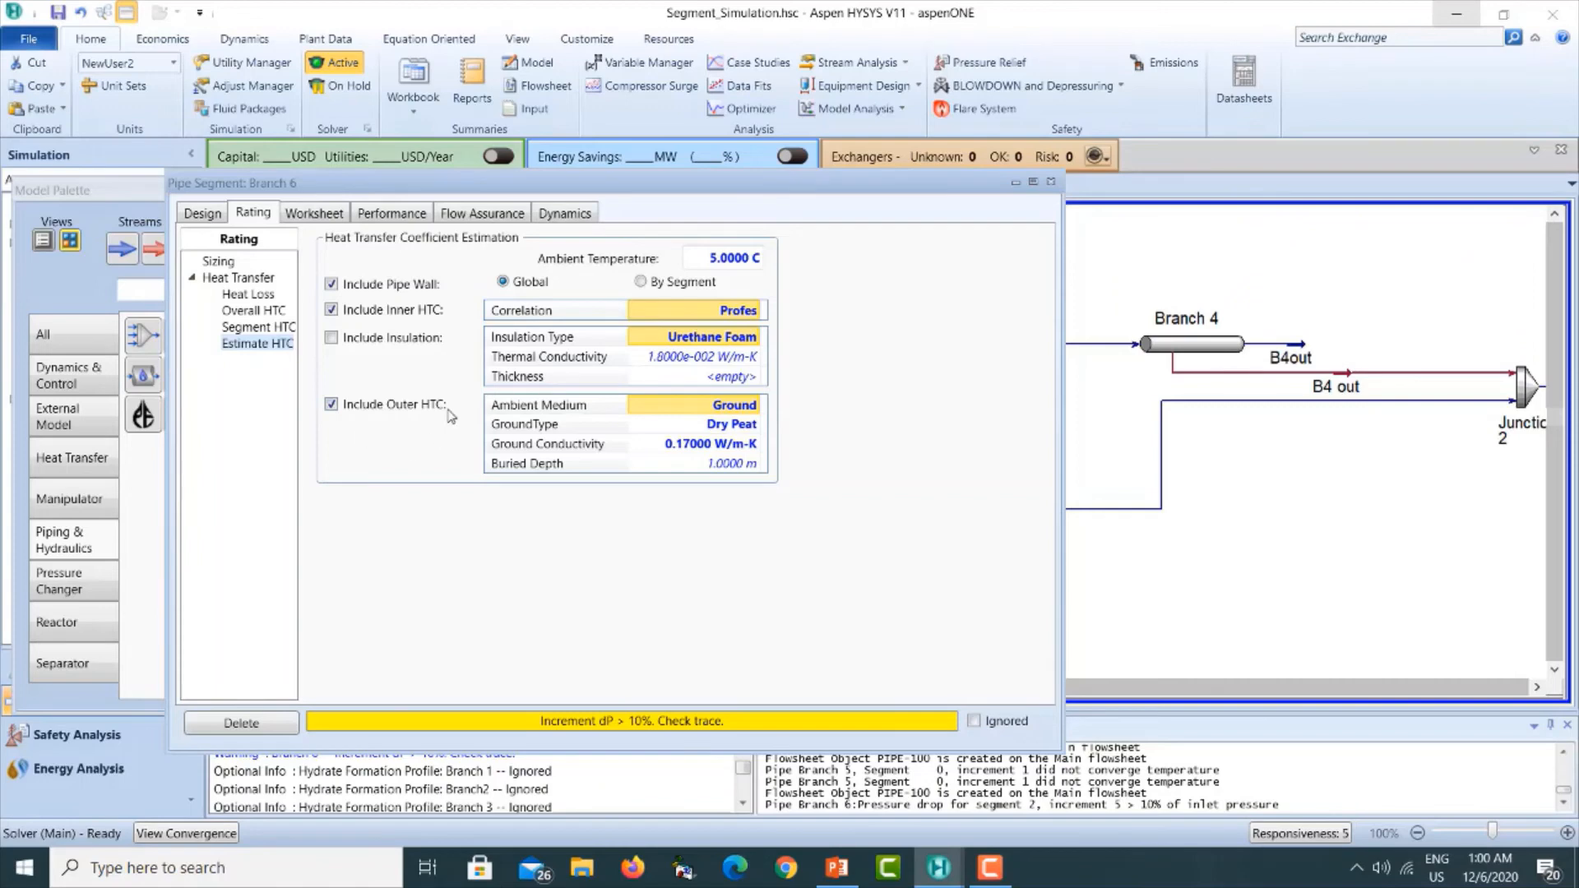
Enlarge the nominal diameter of Branch 6's first segment to 90 mm in its pipe info.
left_click(222, 262)
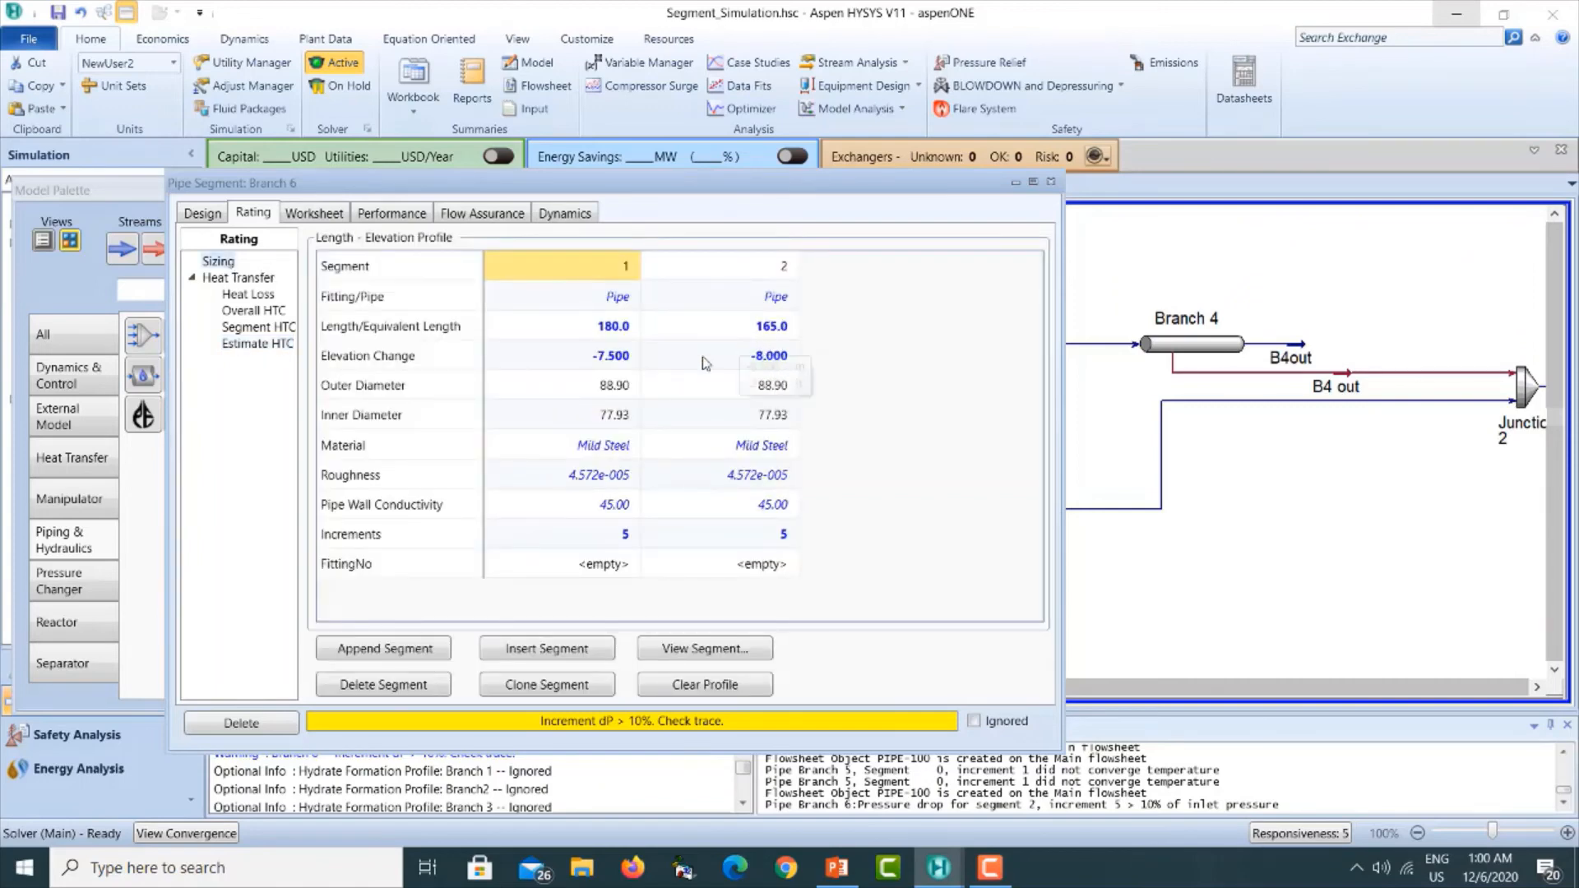
left_click(695, 649)
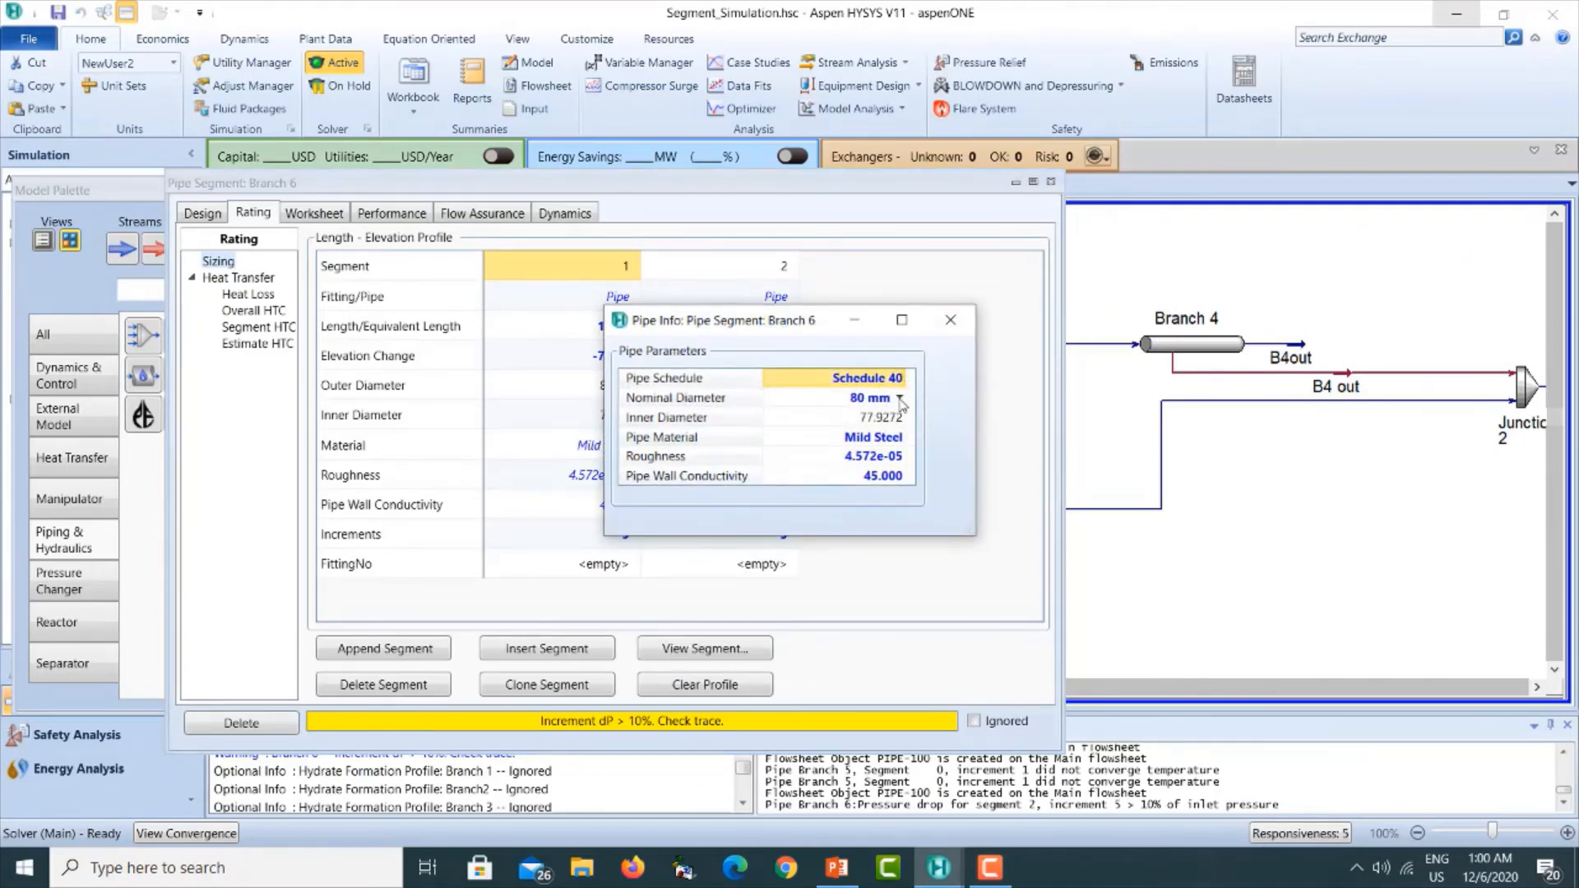
left_click(901, 399)
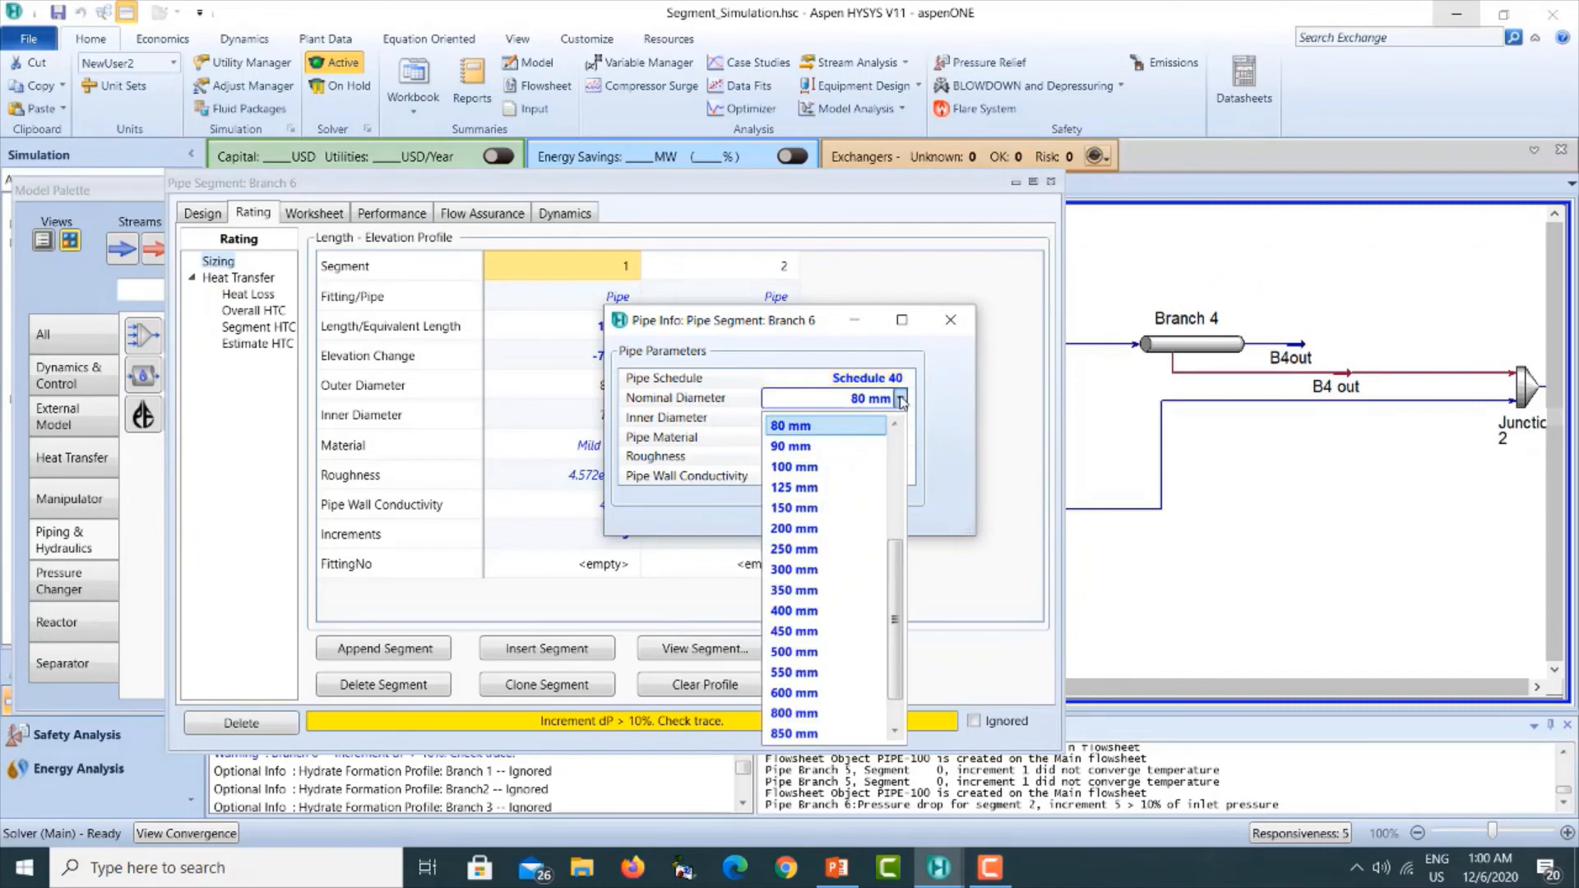
left_click(847, 453)
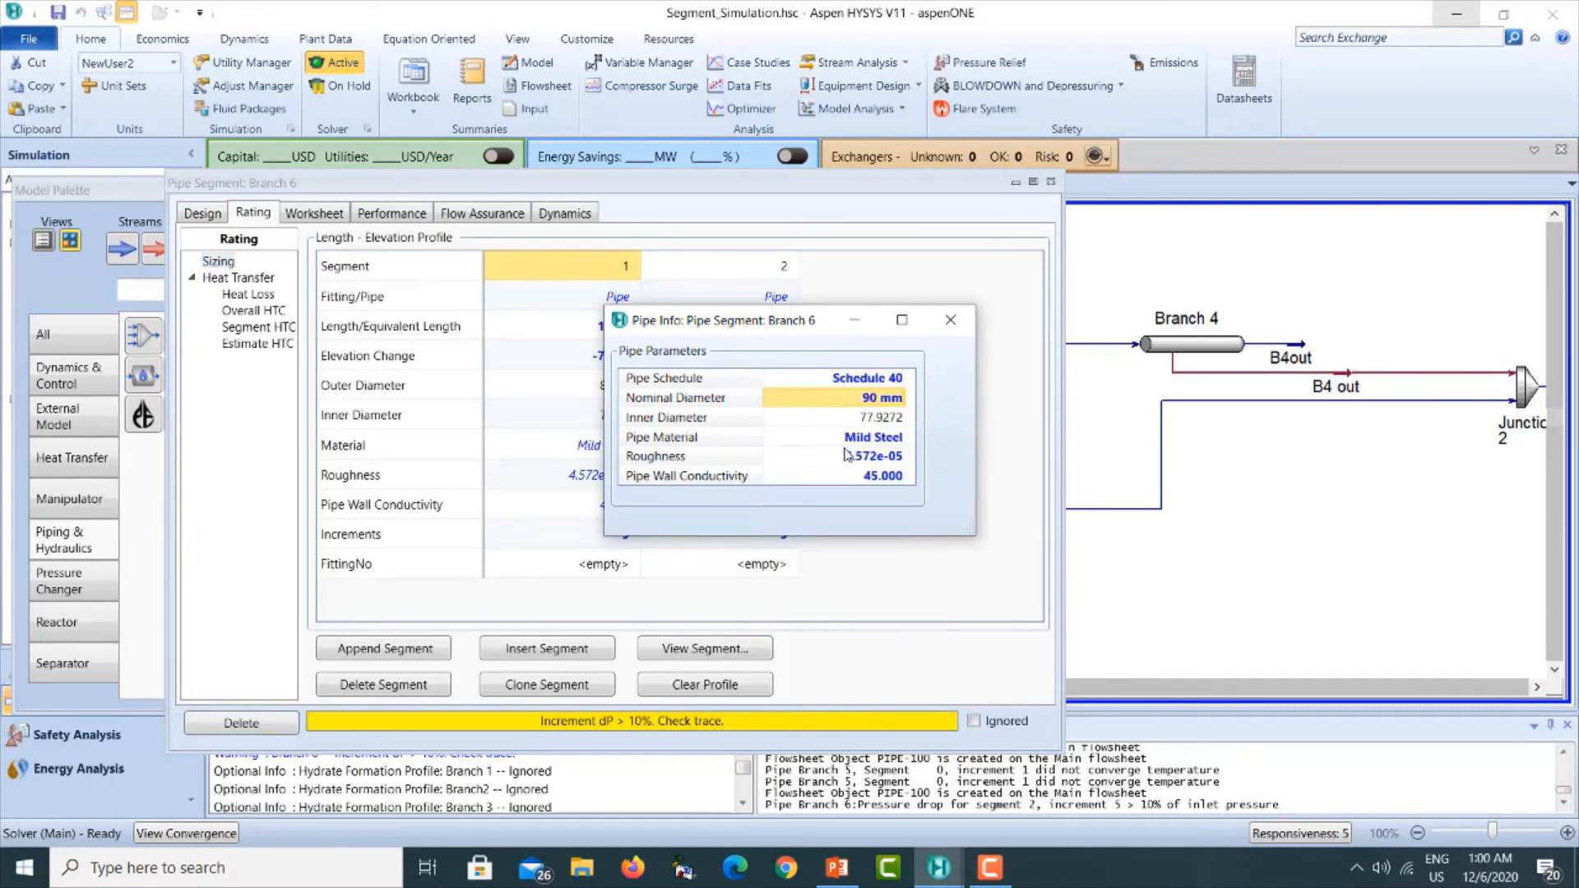
left_click(946, 332)
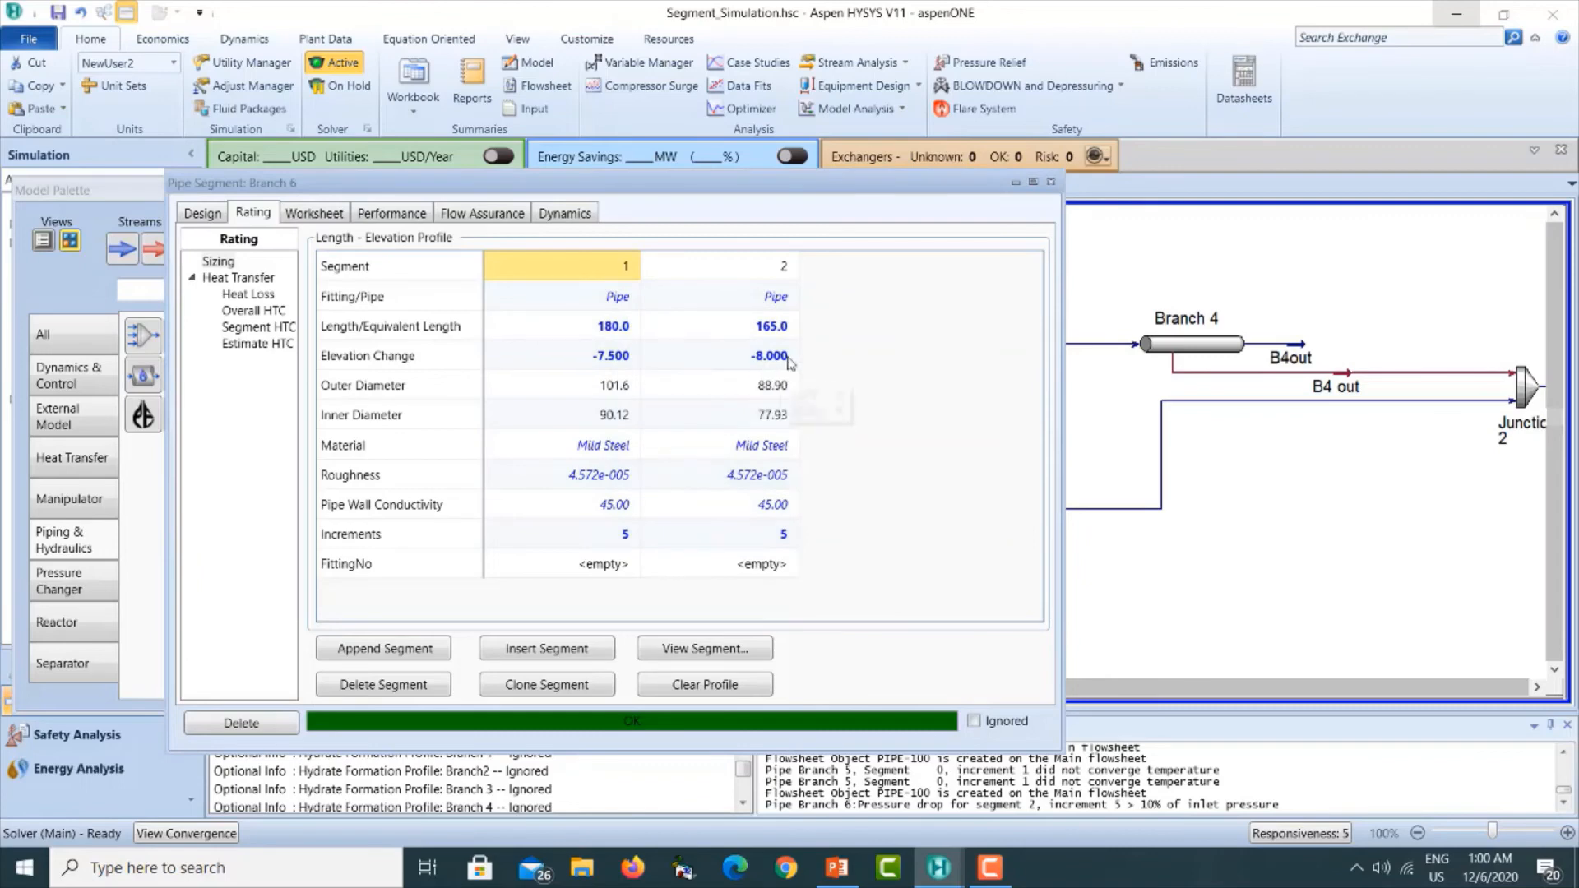
Set the nominal diameter of Branch 6's second segment to 90 mm and close the Branch 6 window.
left_click(771, 294)
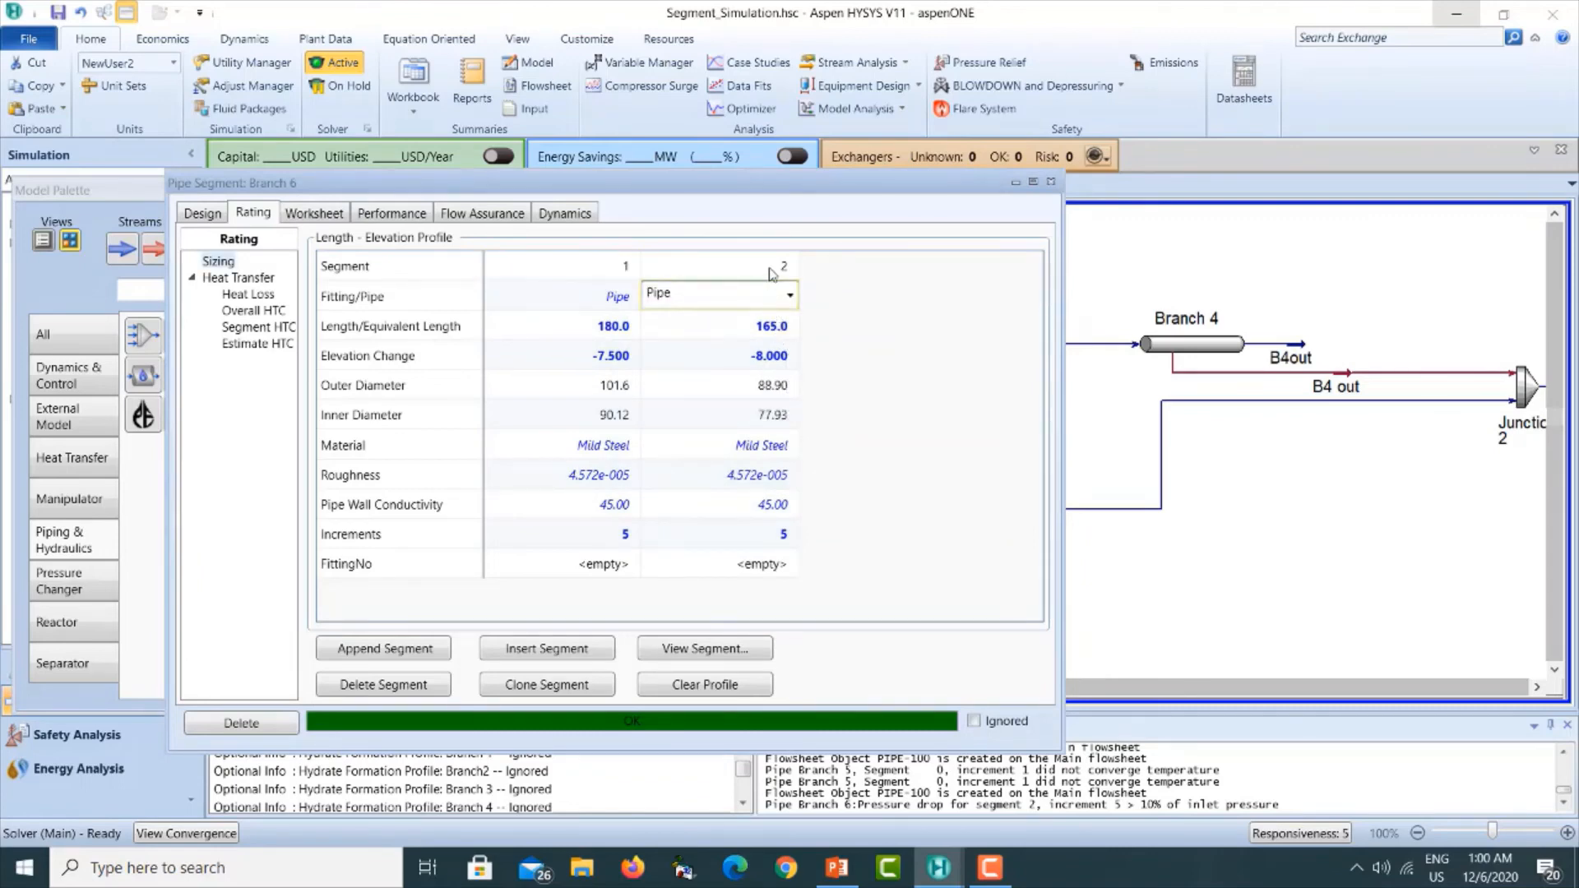
left_click(772, 267)
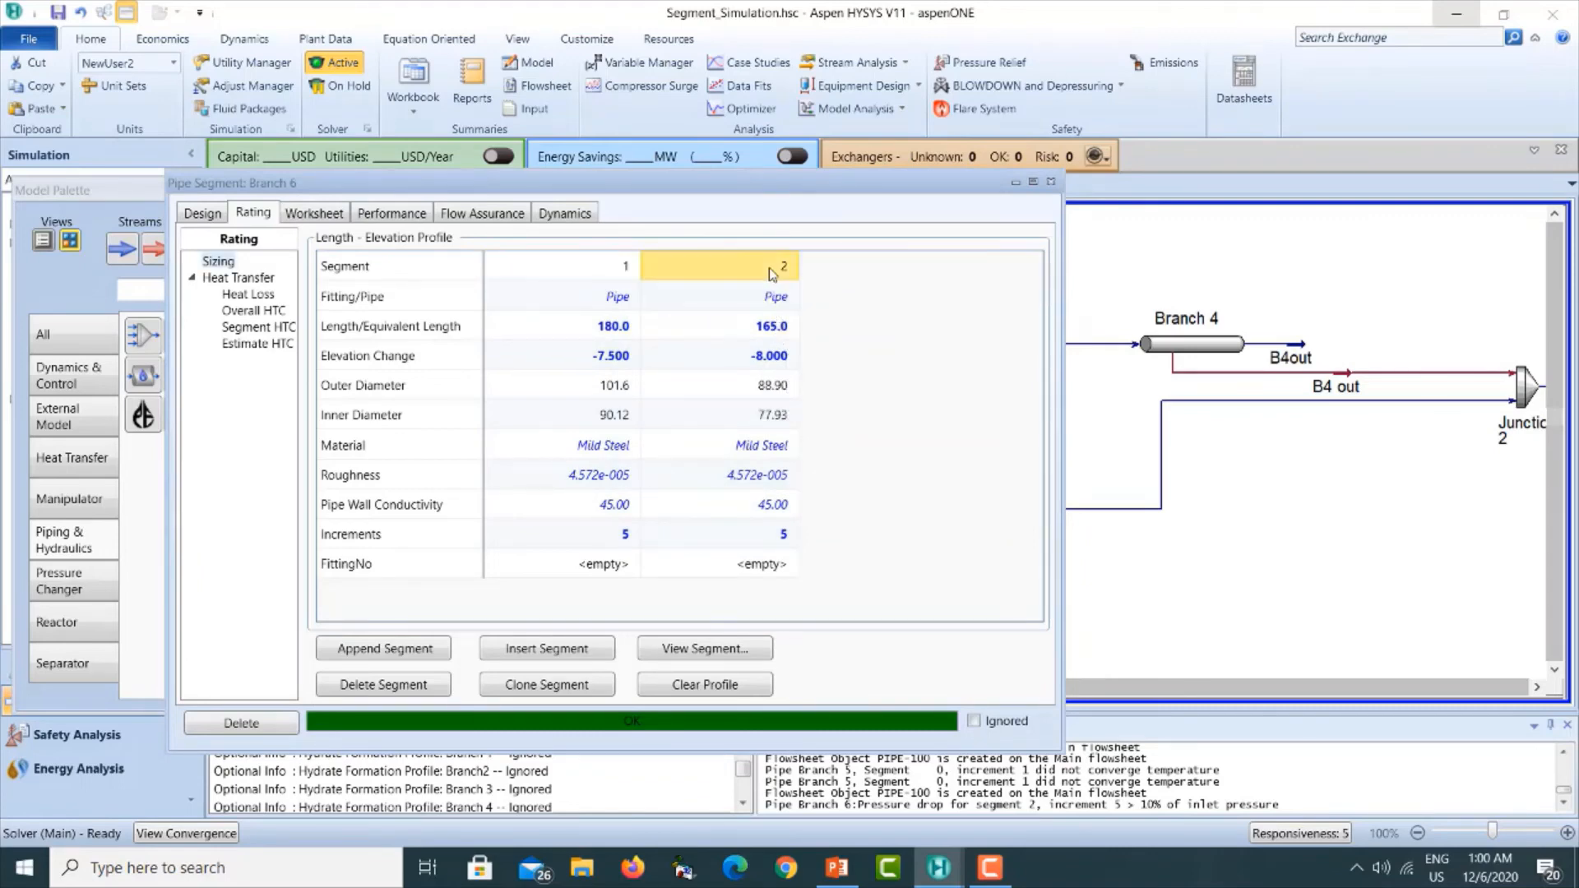
left_click(704, 650)
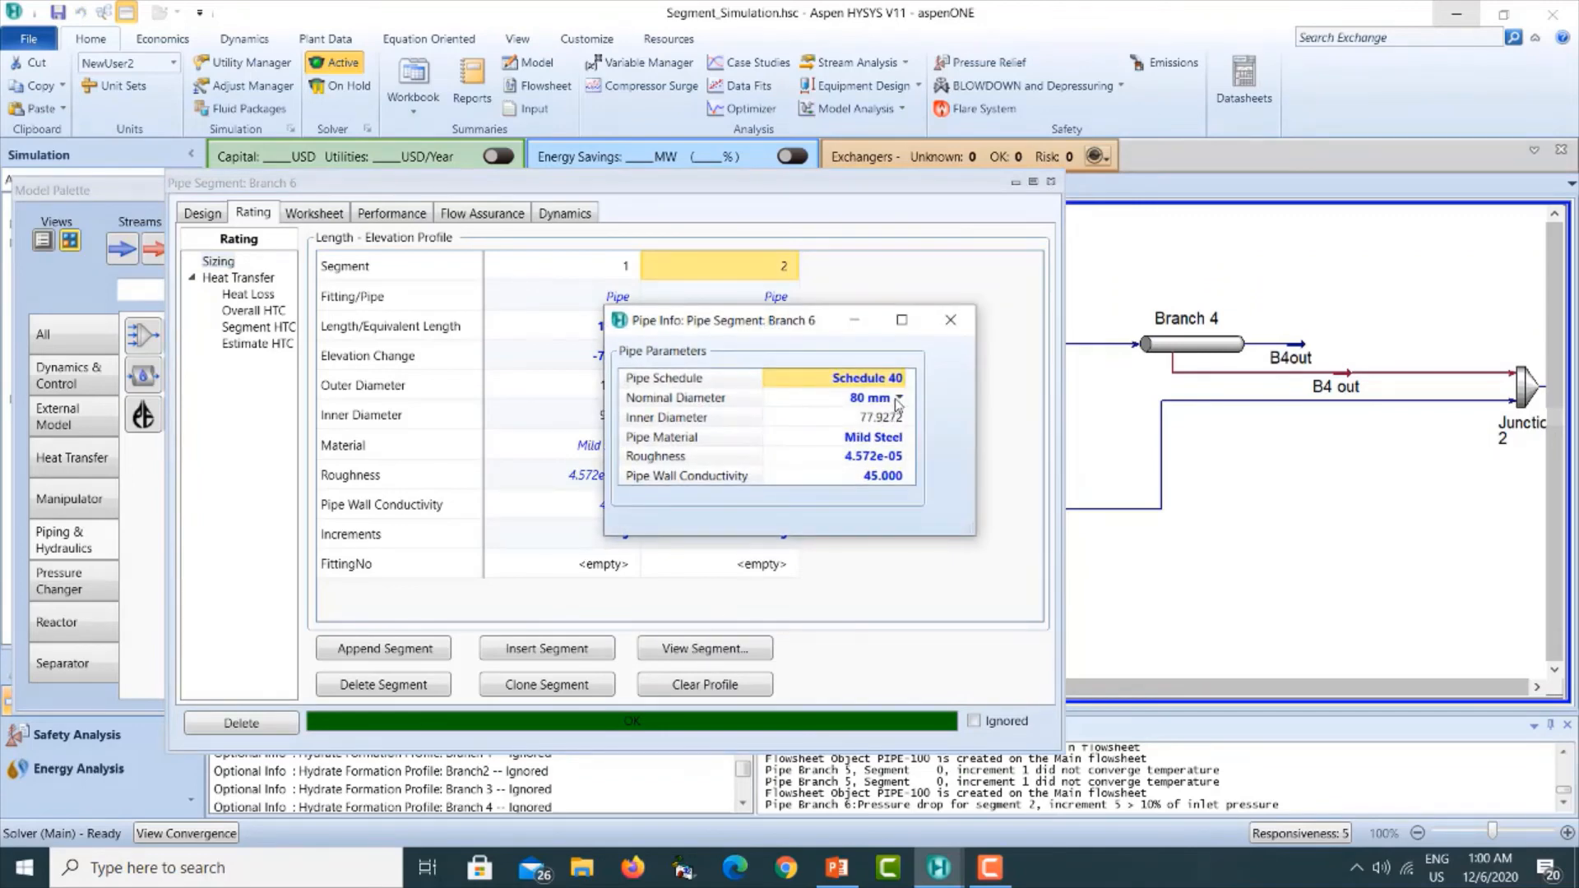
left_click(901, 399)
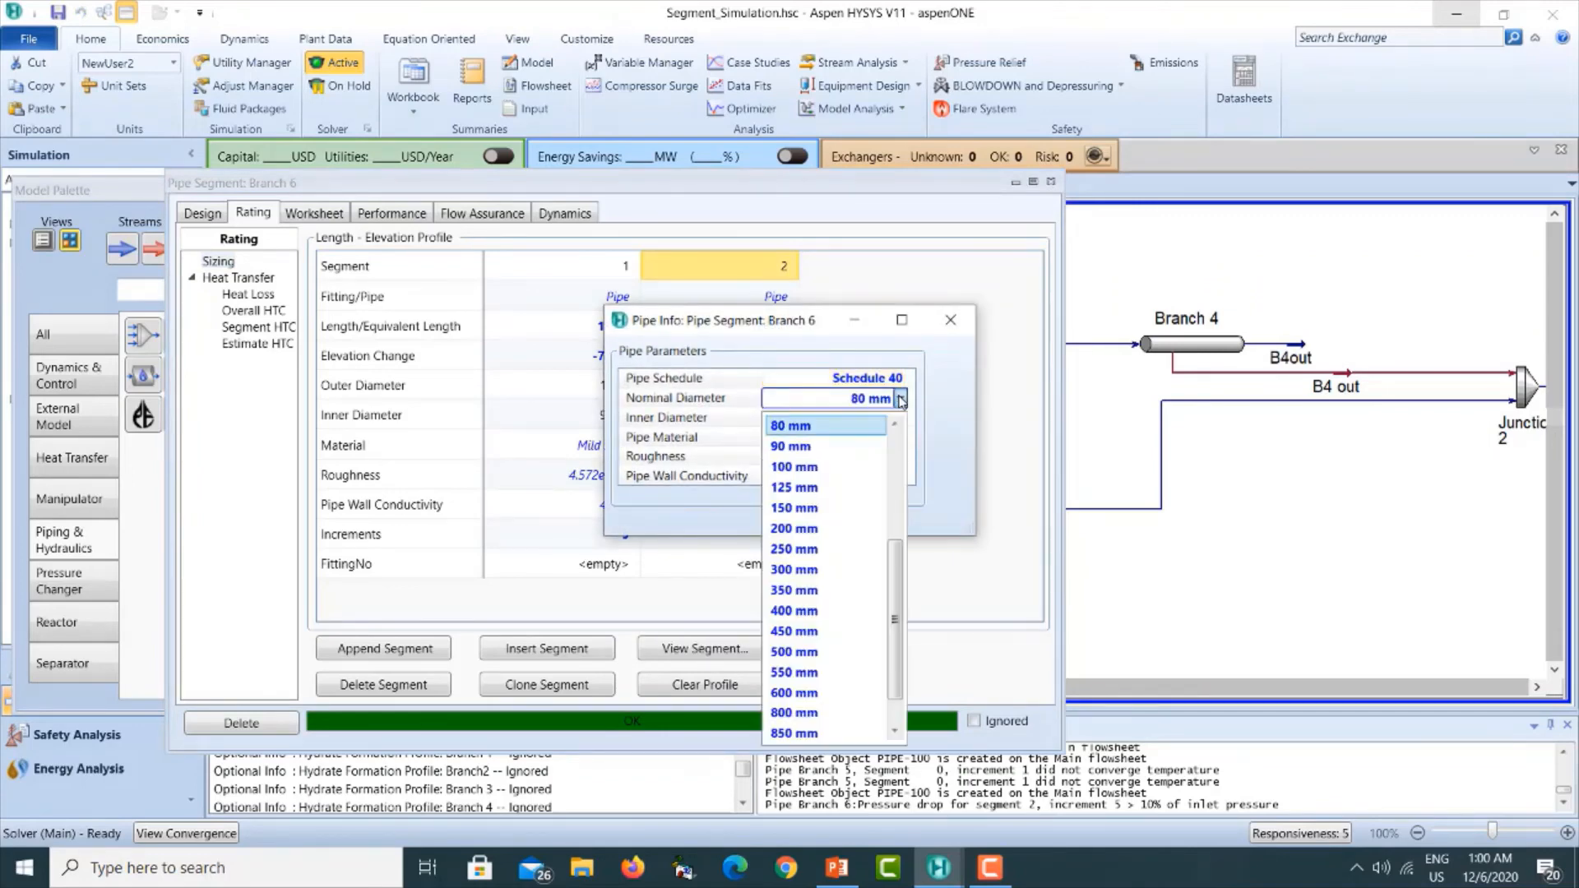
left_click(827, 445)
left_click(951, 320)
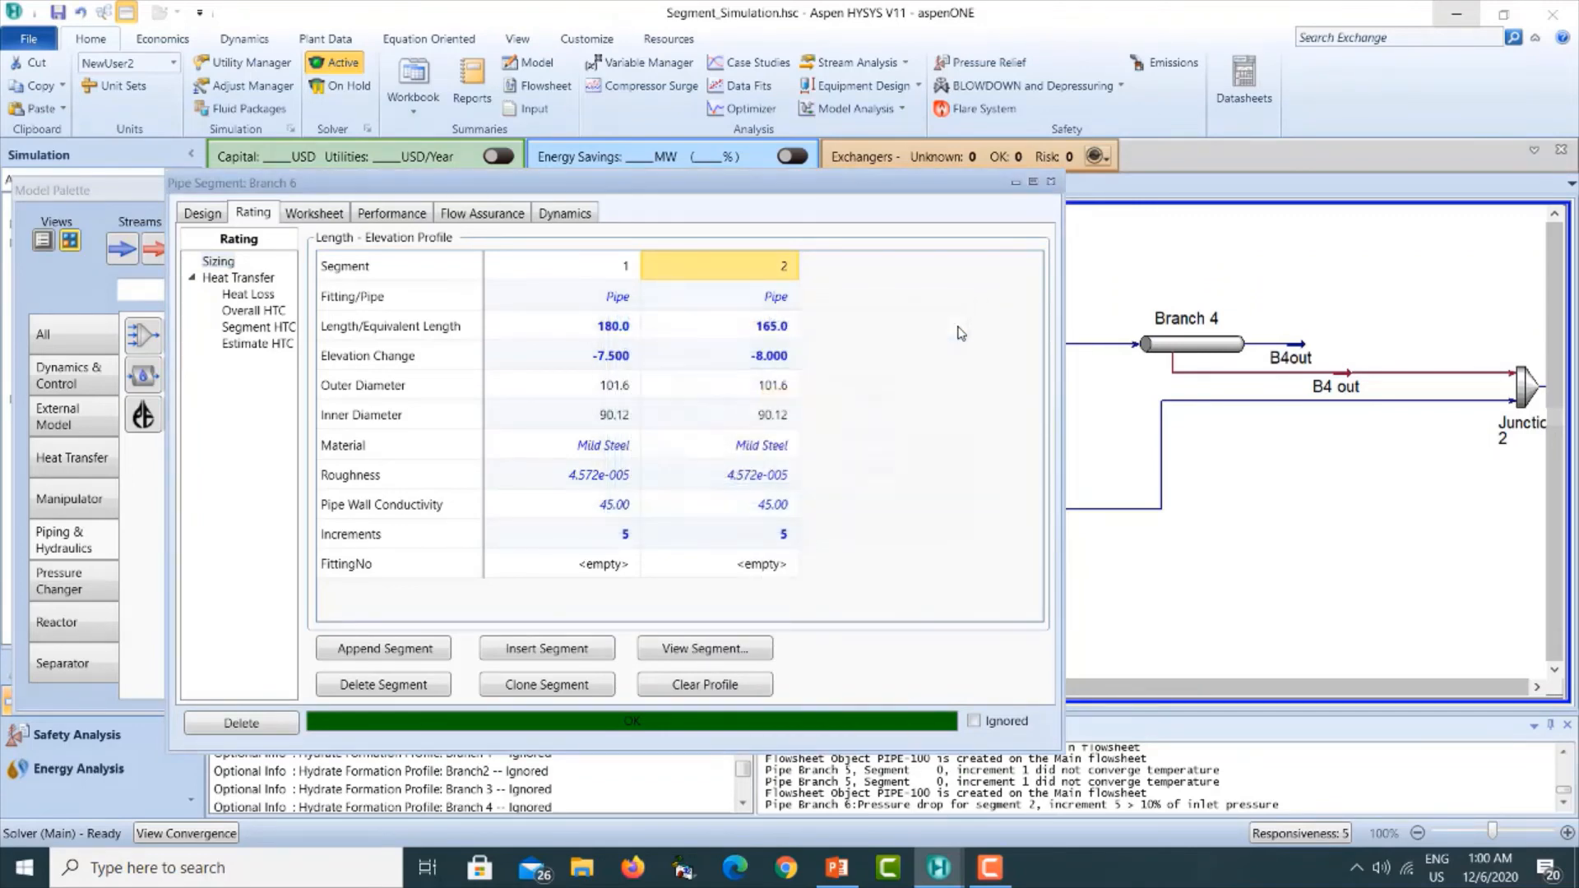
left_click(1052, 183)
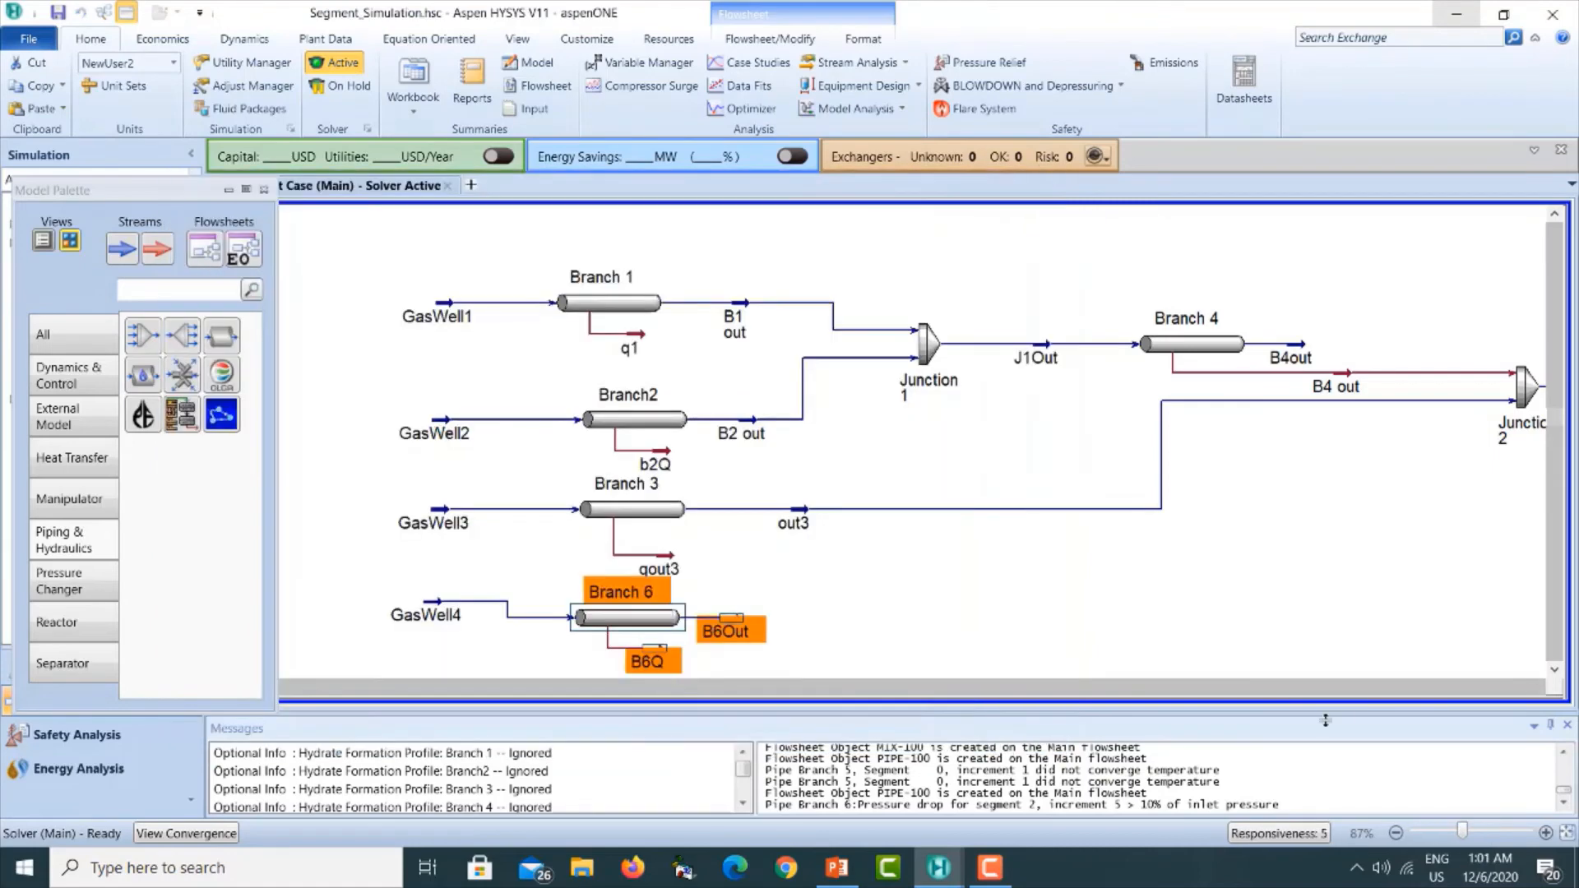
Examine the flowsheet from Branch 5's outlet back to the well branches, moving the model palette out of the way.
left_click(1536, 686)
left_click(1536, 686)
left_click(1537, 686)
left_click(1536, 686)
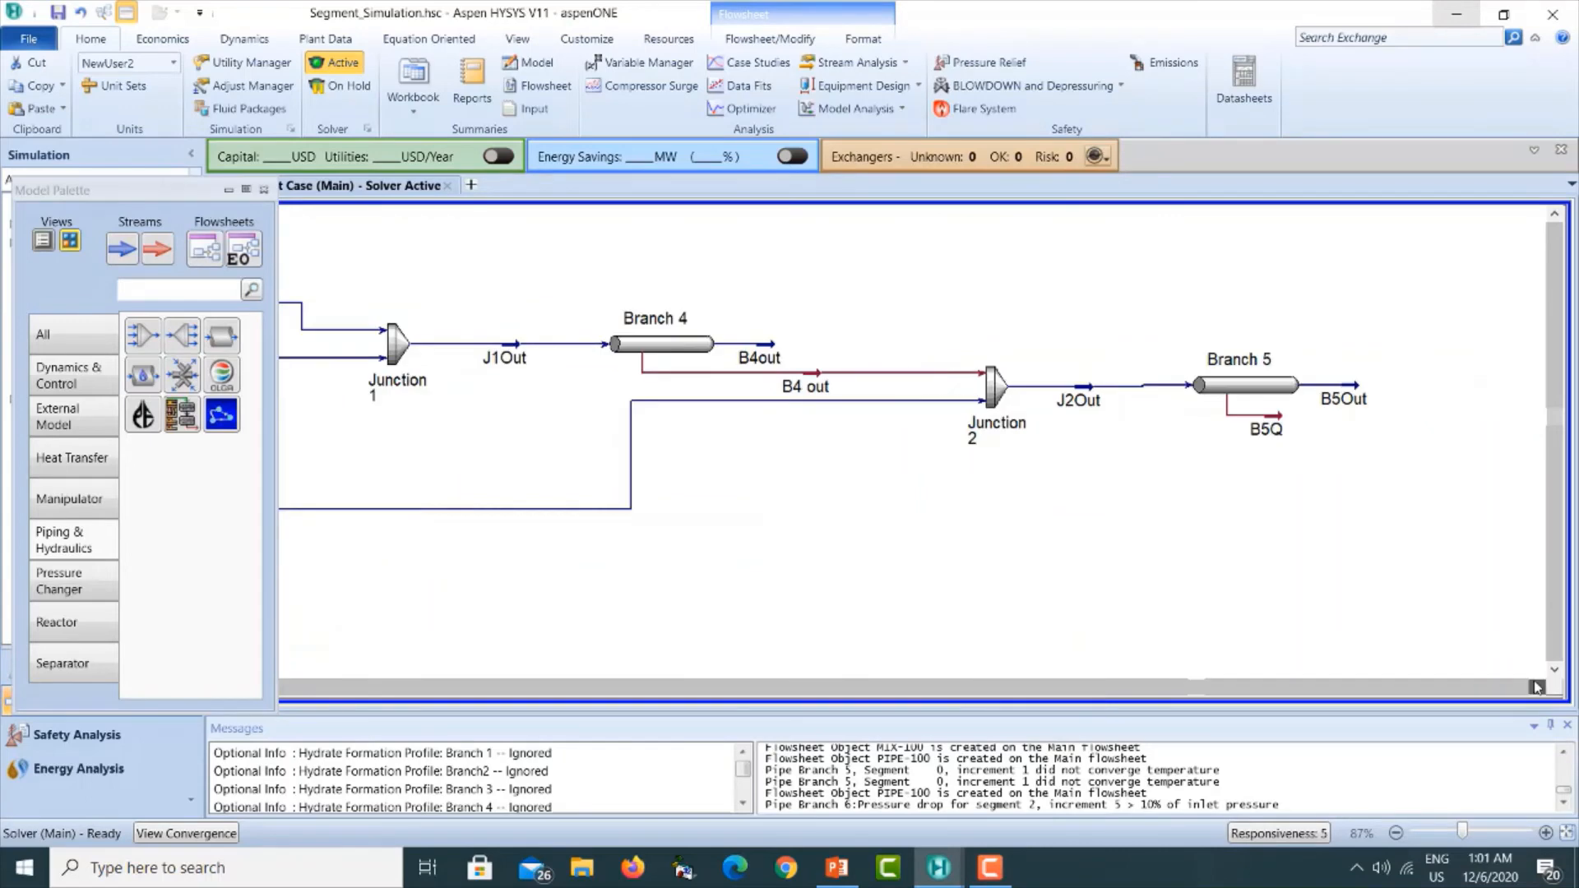
left_click(1537, 686)
left_click(1134, 401)
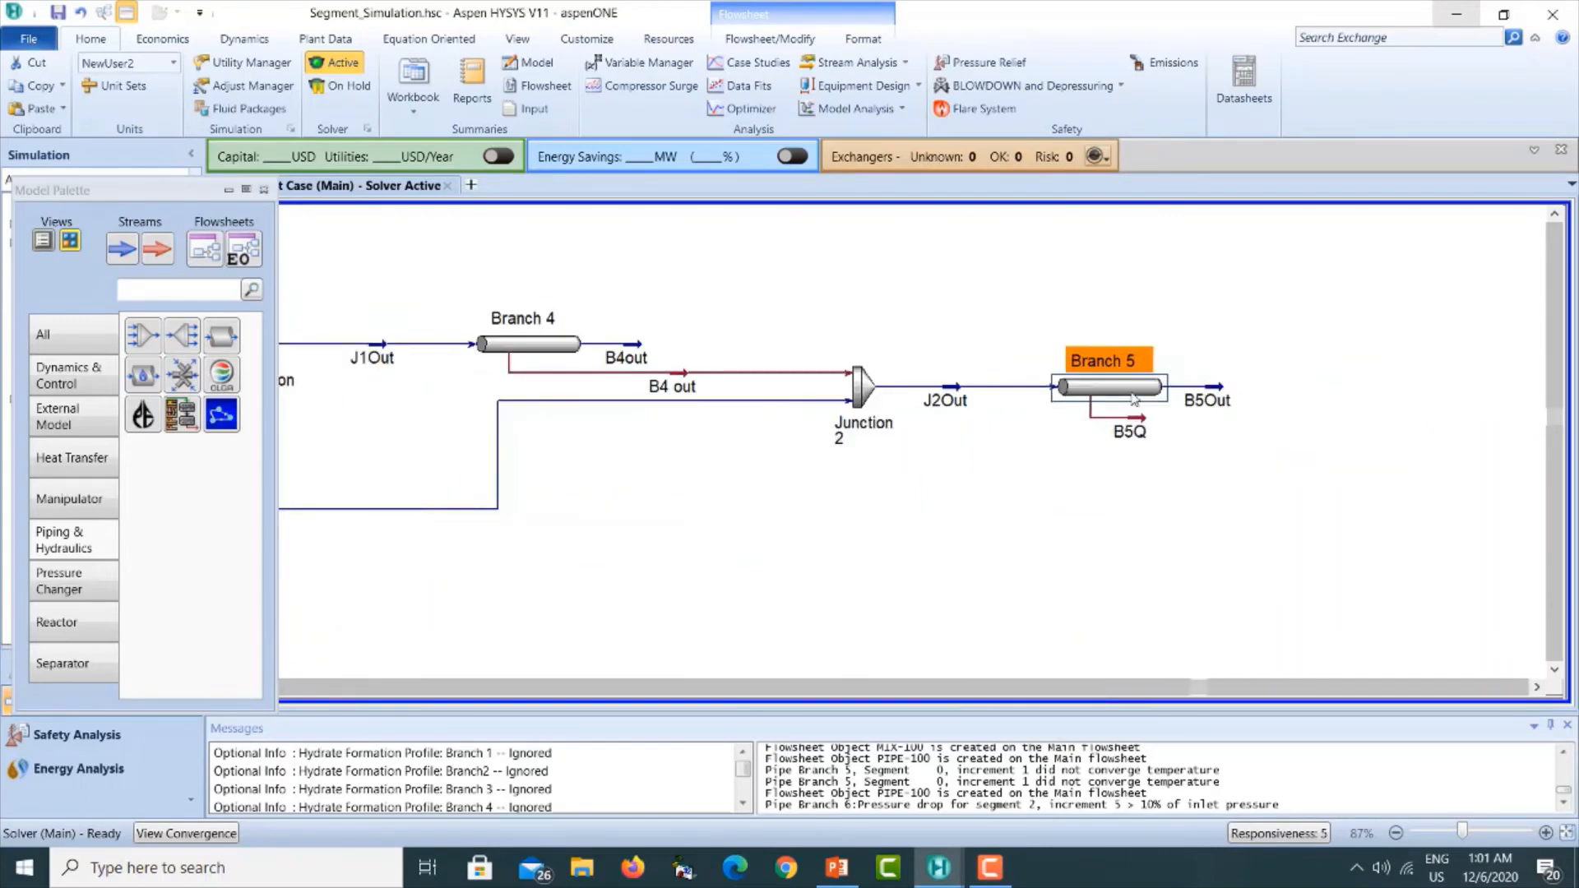
left_click(1267, 463)
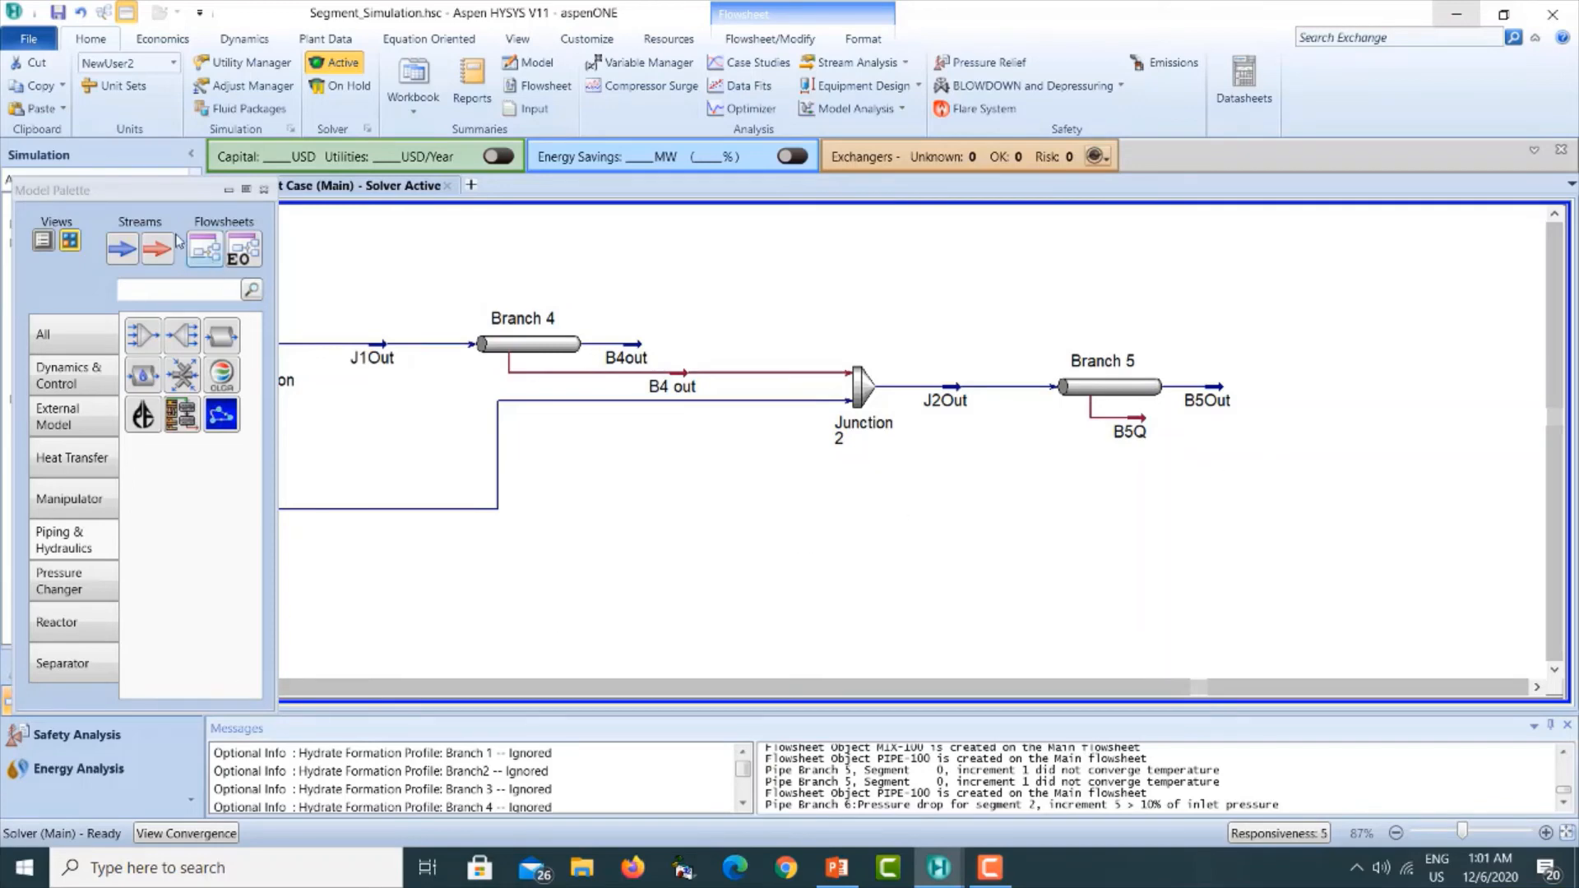
left_click_drag(137, 197, 1388, 190)
left_click(227, 688)
left_click(227, 688)
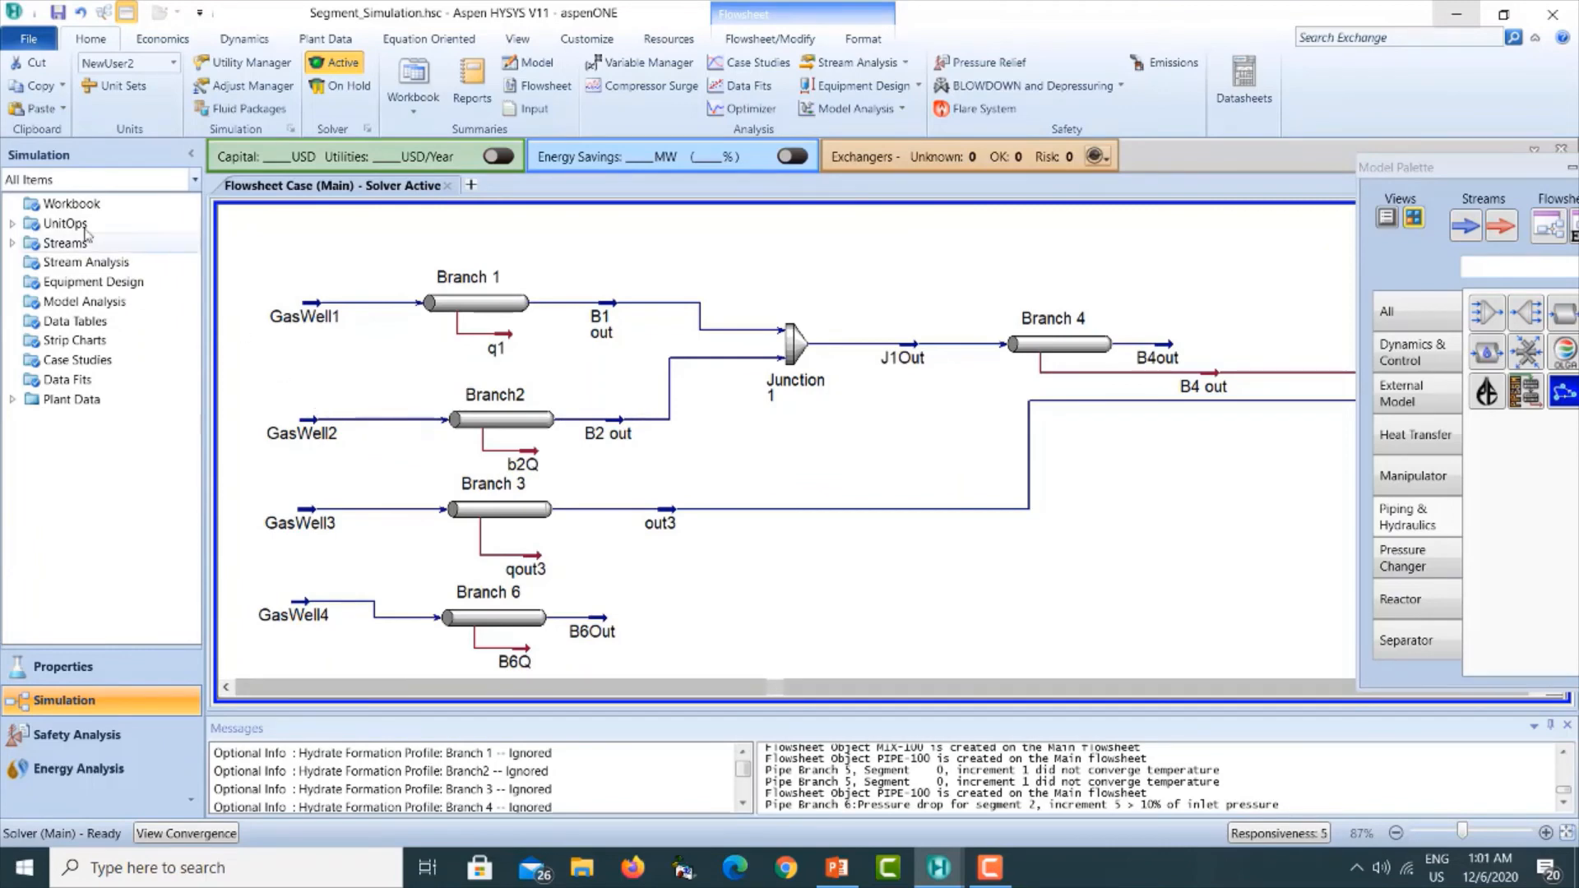
Place a new mixer on the flowsheet below Junction 2.
left_click_drag(1418, 176, 142, 157)
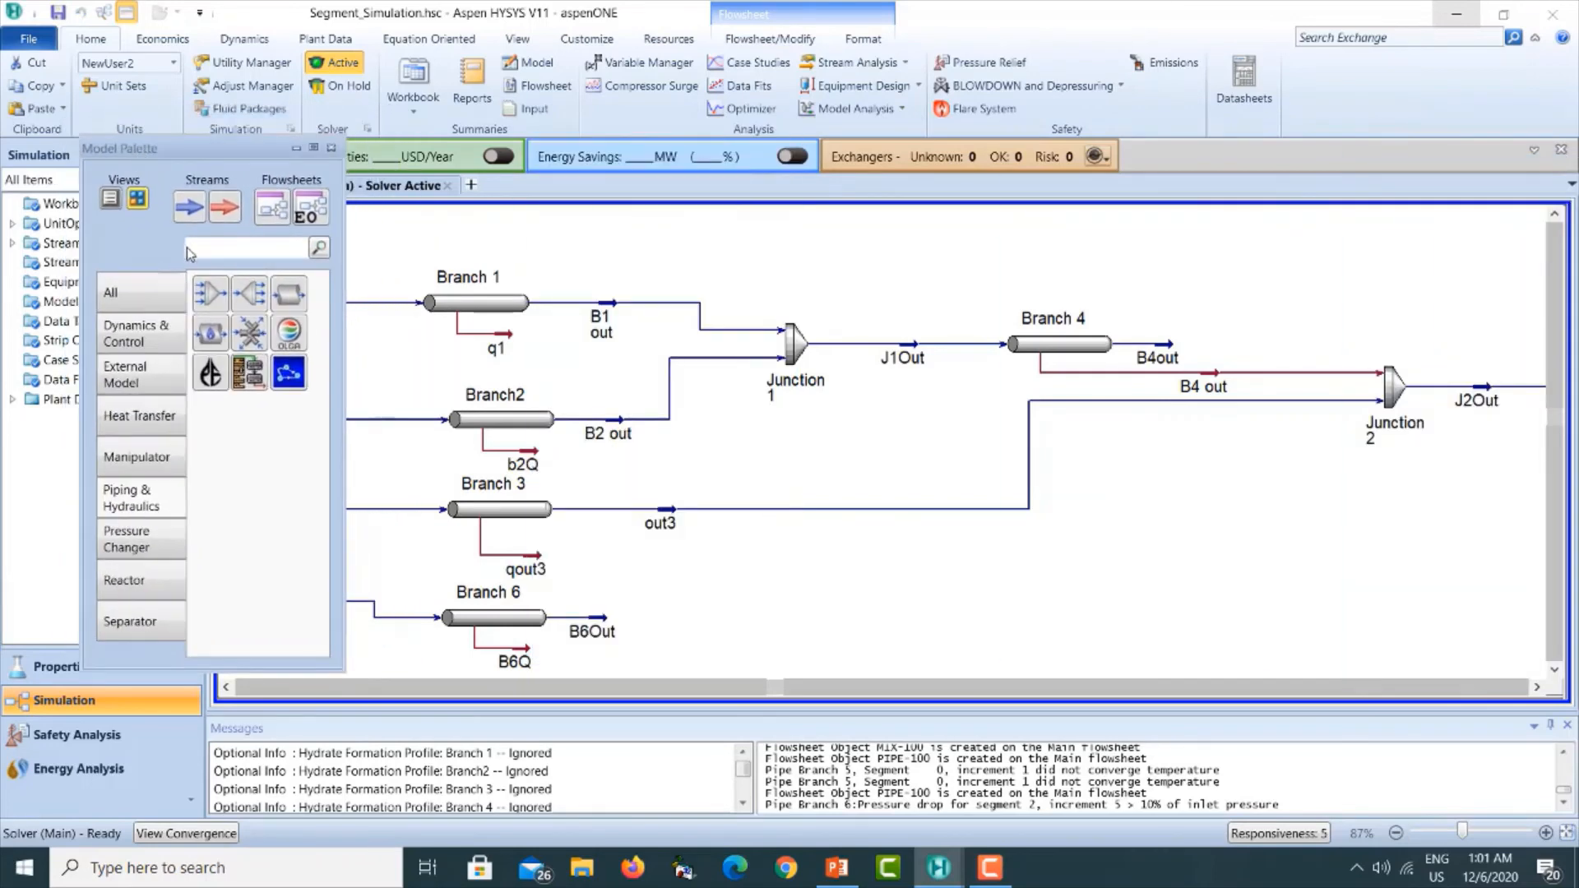
left_click(210, 293)
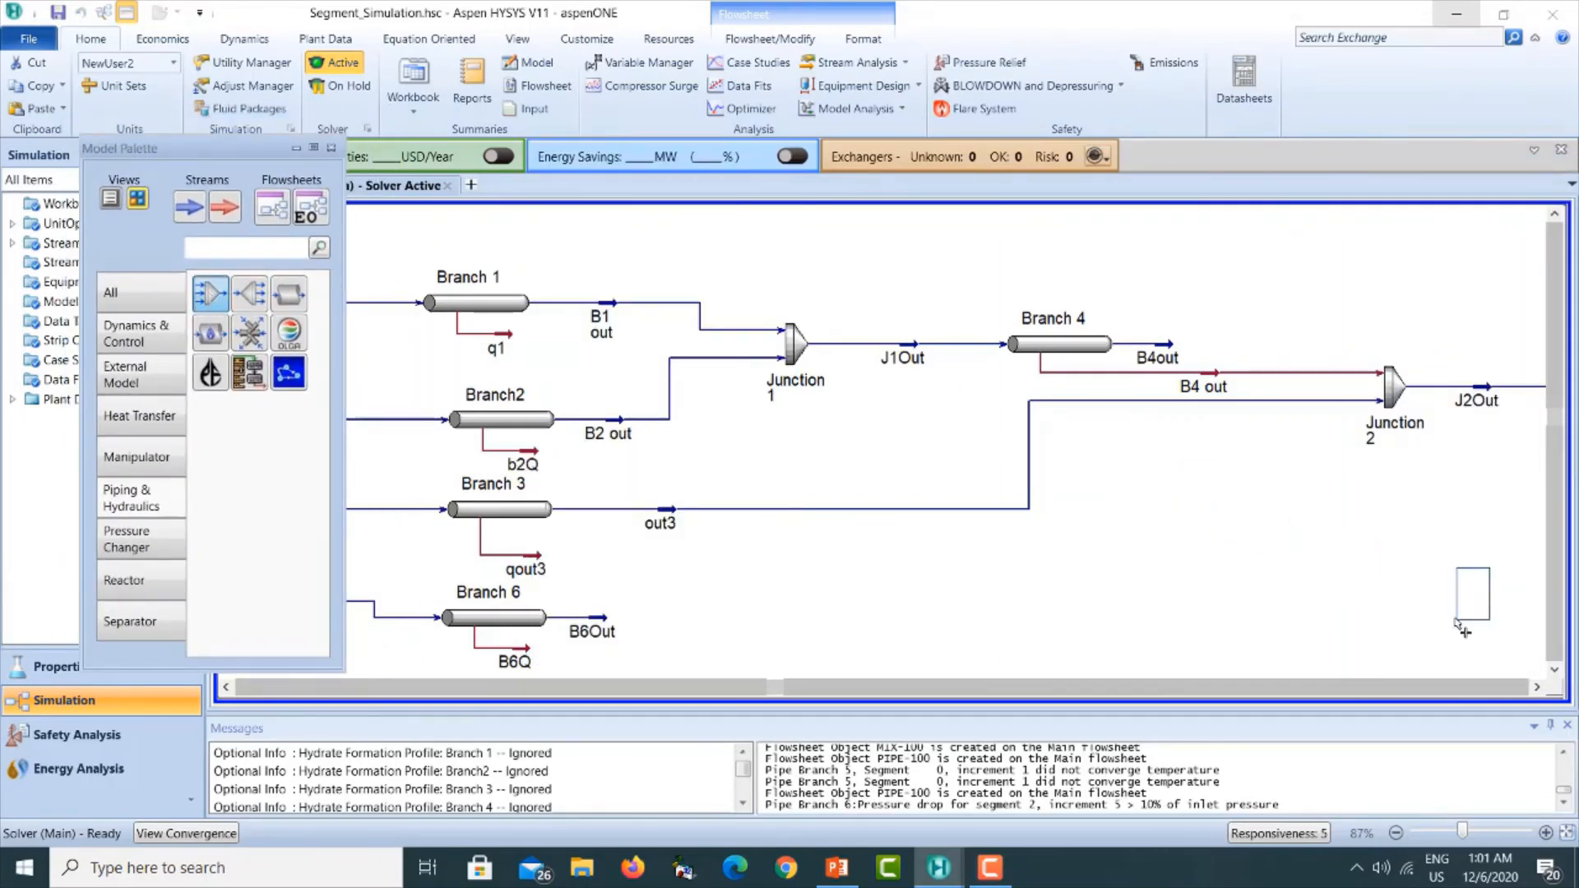
left_click(1450, 627)
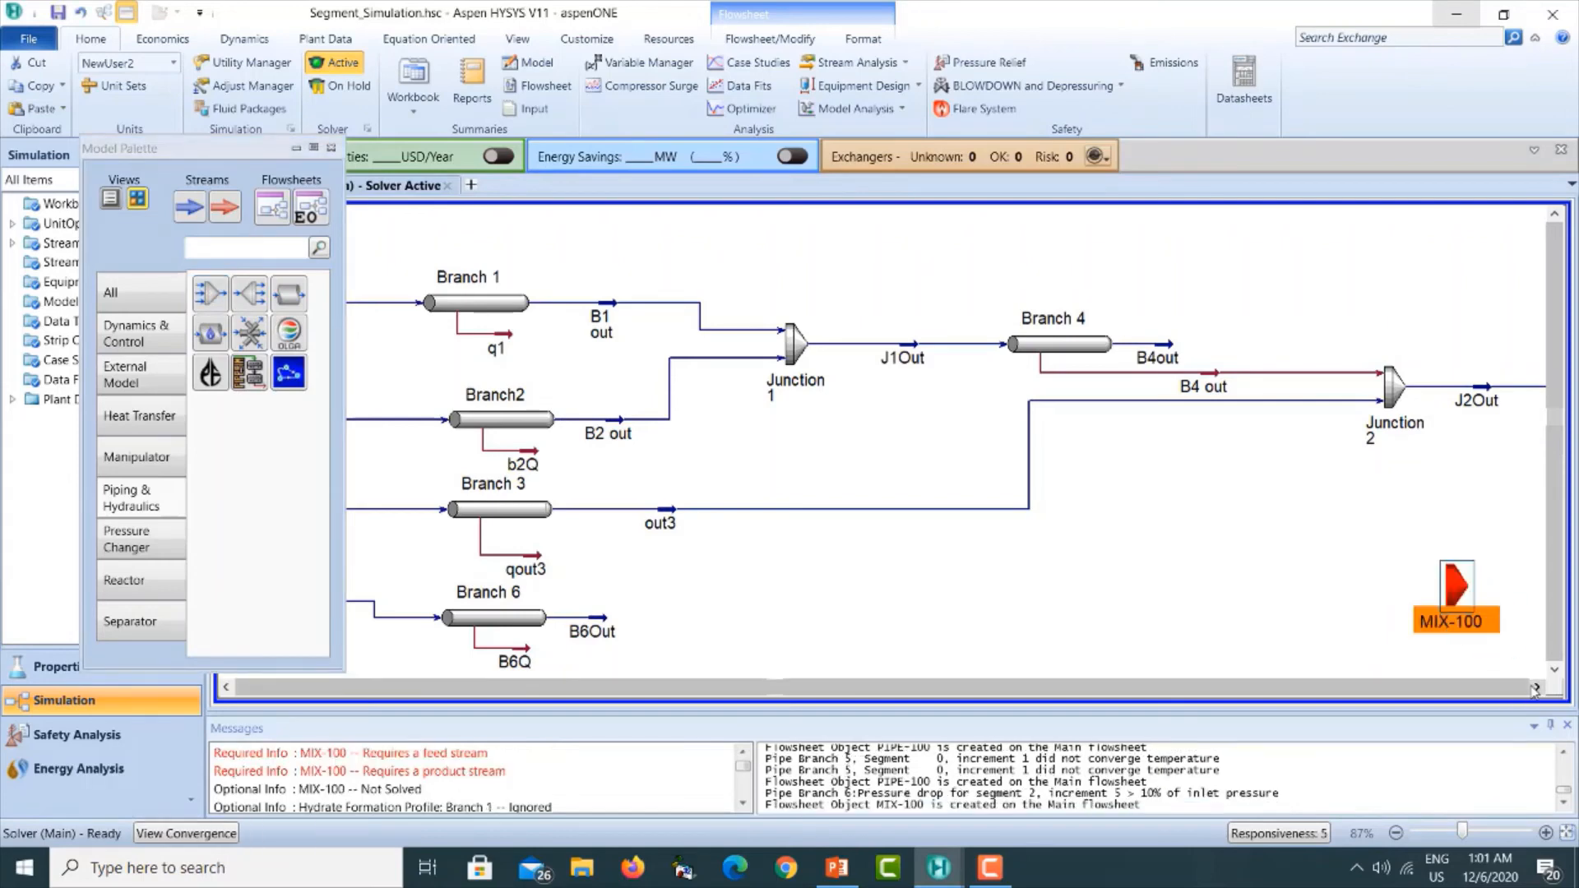
scroll(1535, 690, "right", 10)
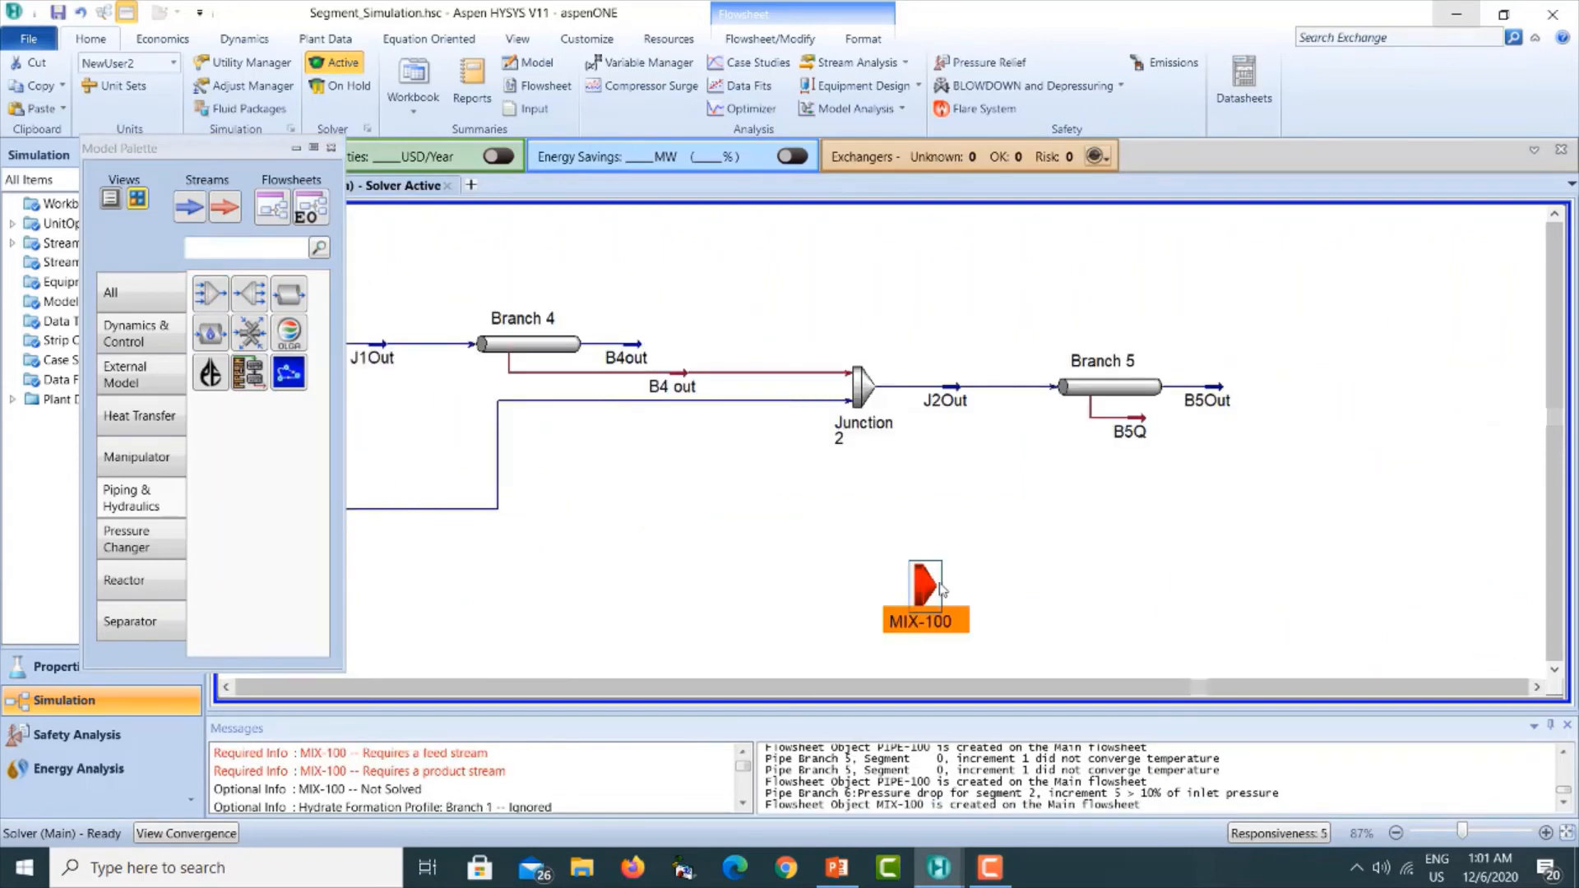
Move the new mixer to the end of Branch 5's outlet line and connect B5Out as its first inlet.
left_click_drag(1138, 524, 1350, 389)
double_click(1350, 393)
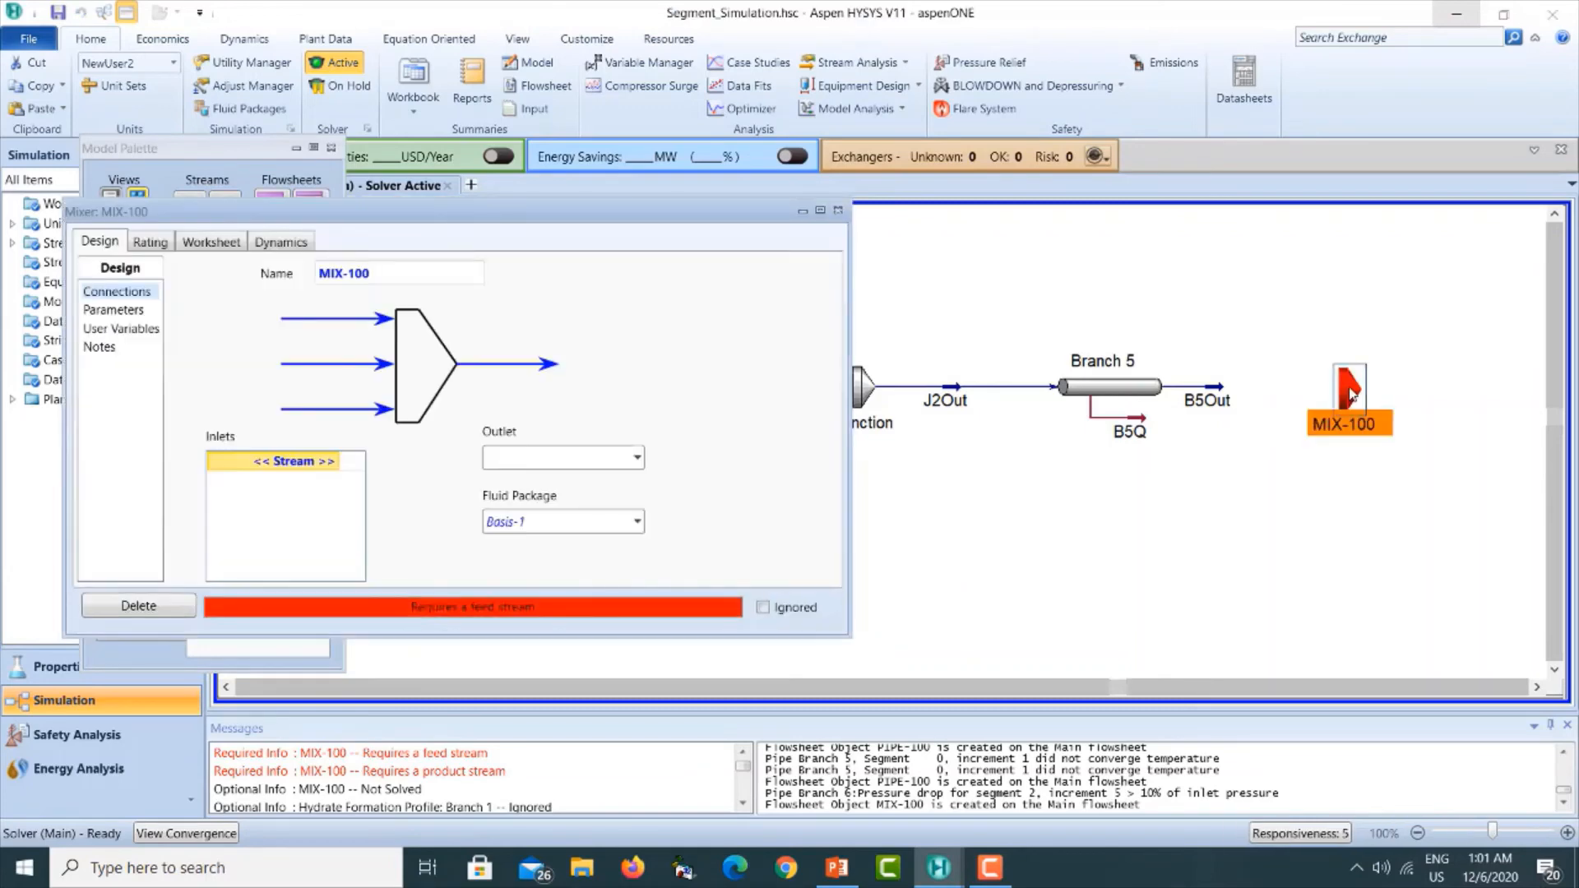
left_click(339, 463)
left_click(333, 462)
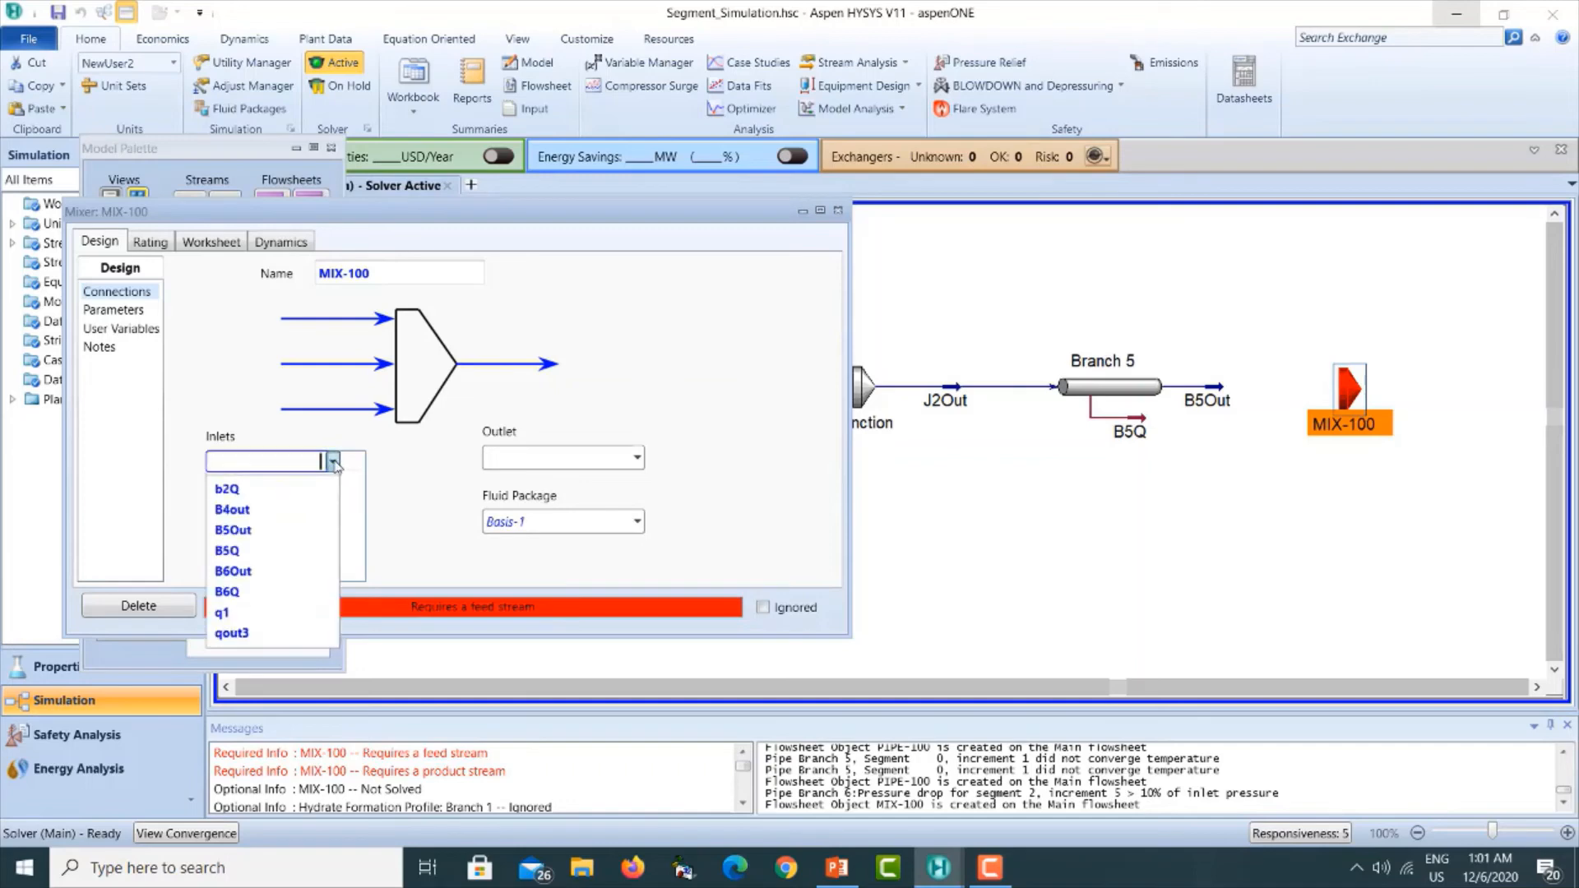
left_click(259, 530)
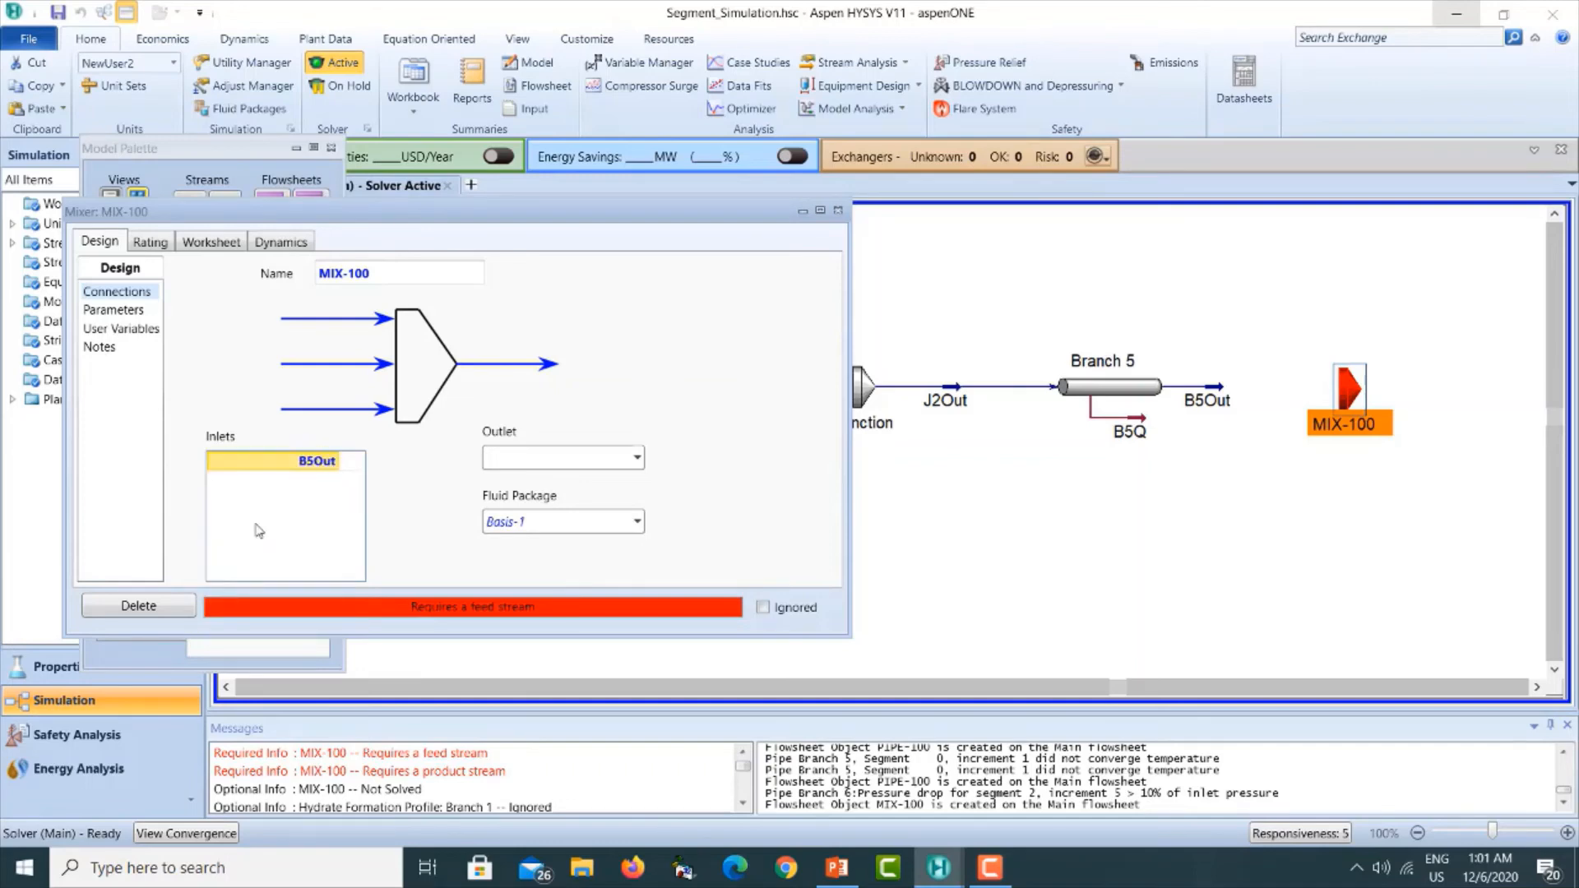
Add B6Out as the mixer's second inlet and create the outlet stream J3Out.
left_click(334, 481)
left_click(333, 482)
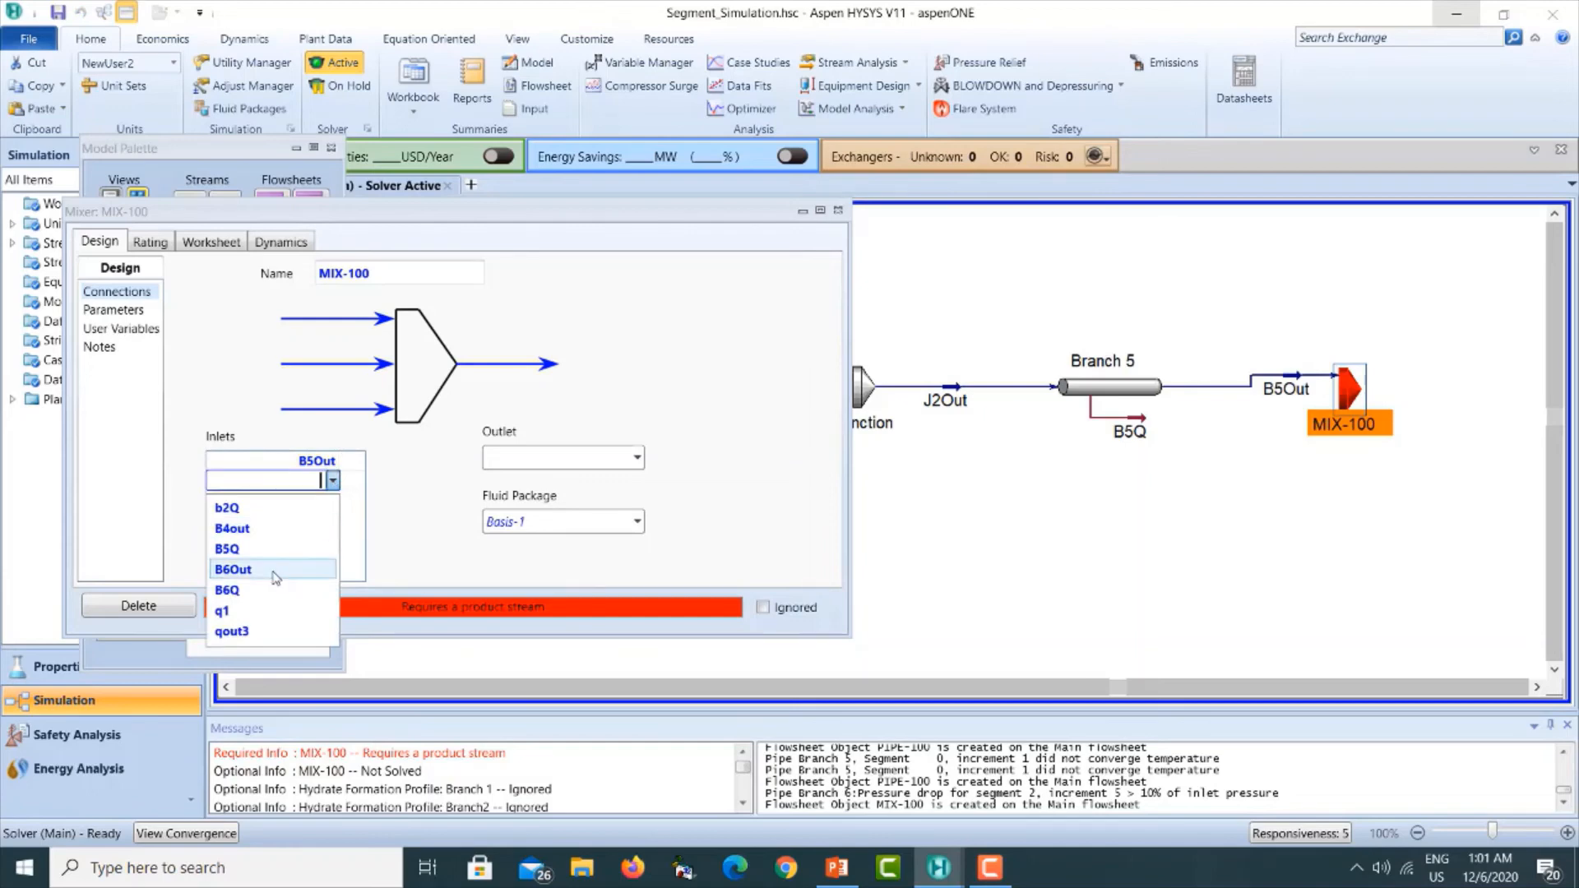
left_click(247, 569)
left_click(538, 459)
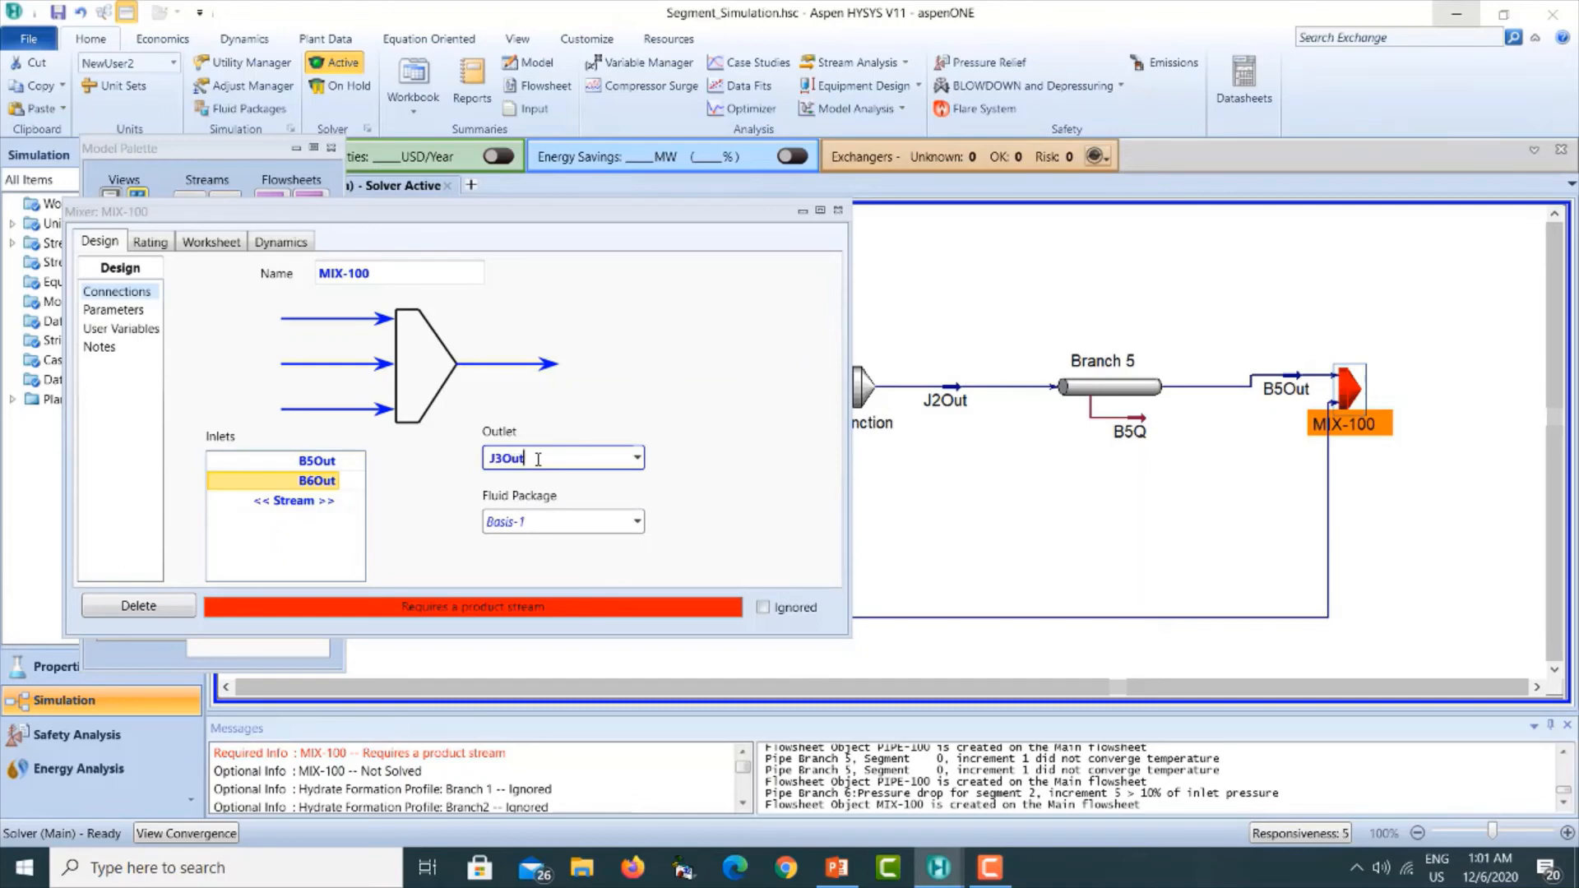
key("Return")
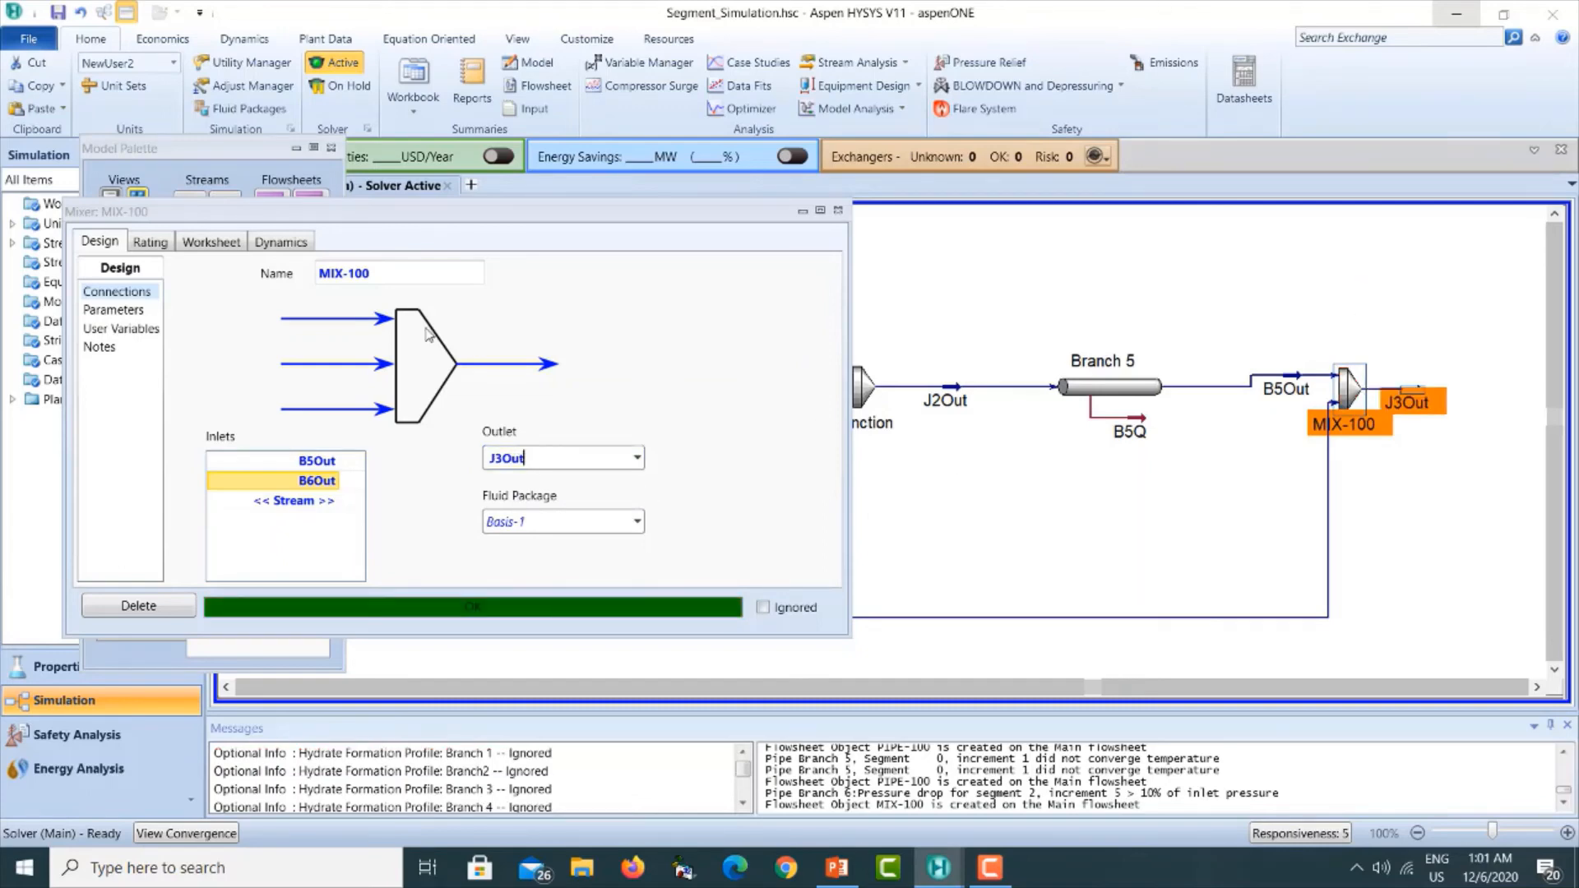
Try the Equalize All pressure assignment on the new mixer, dismiss the consistency error, and close the mixer window.
left_click(126, 313)
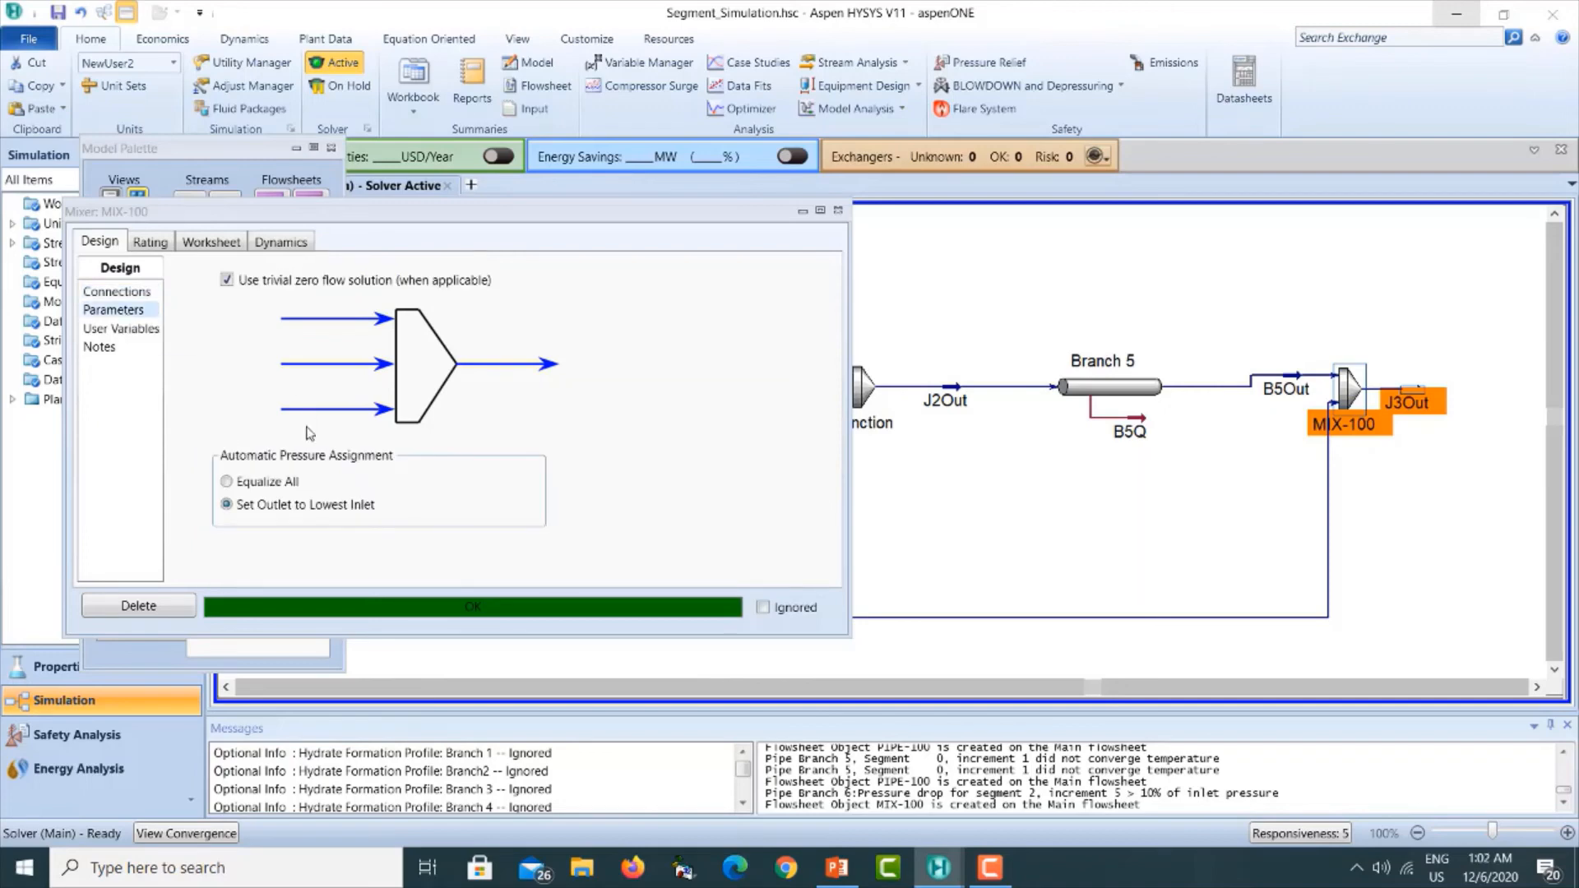
left_click(246, 486)
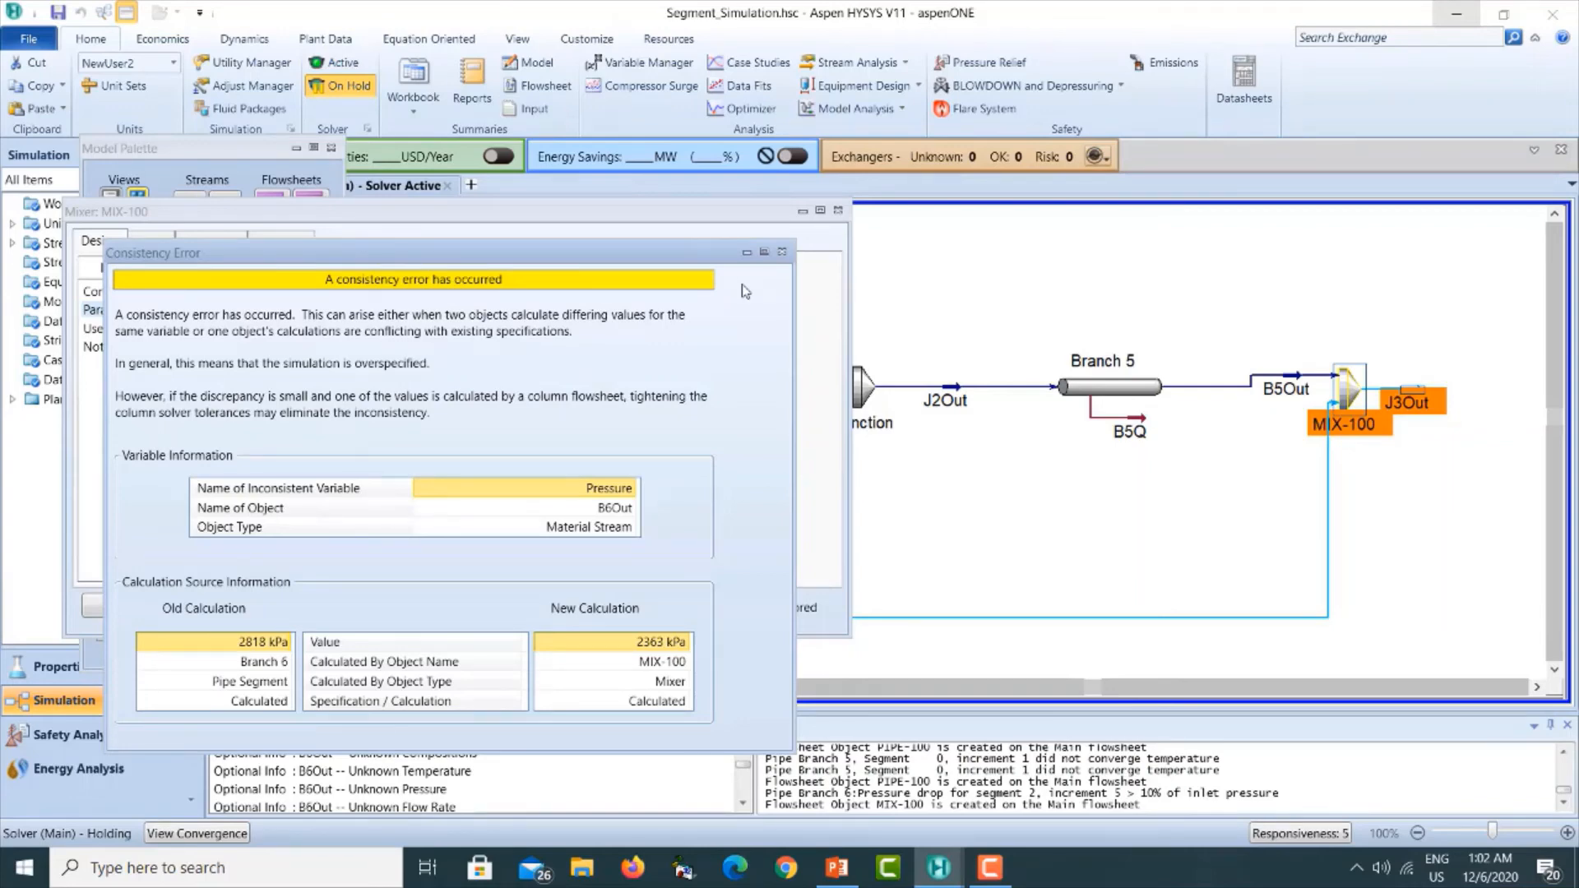
left_click(783, 252)
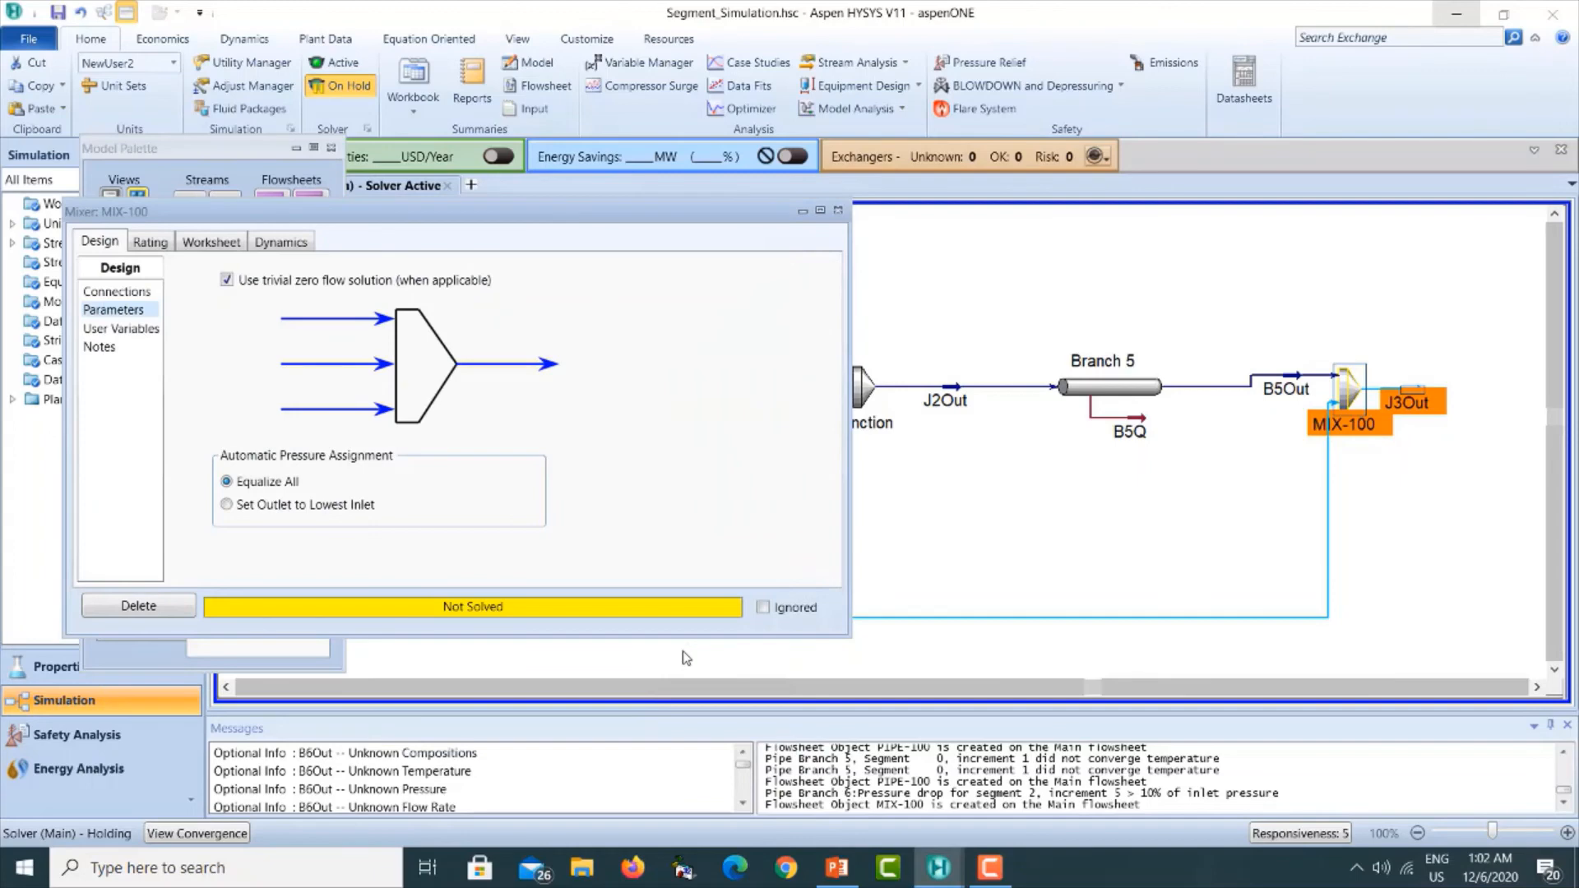
left_click(835, 212)
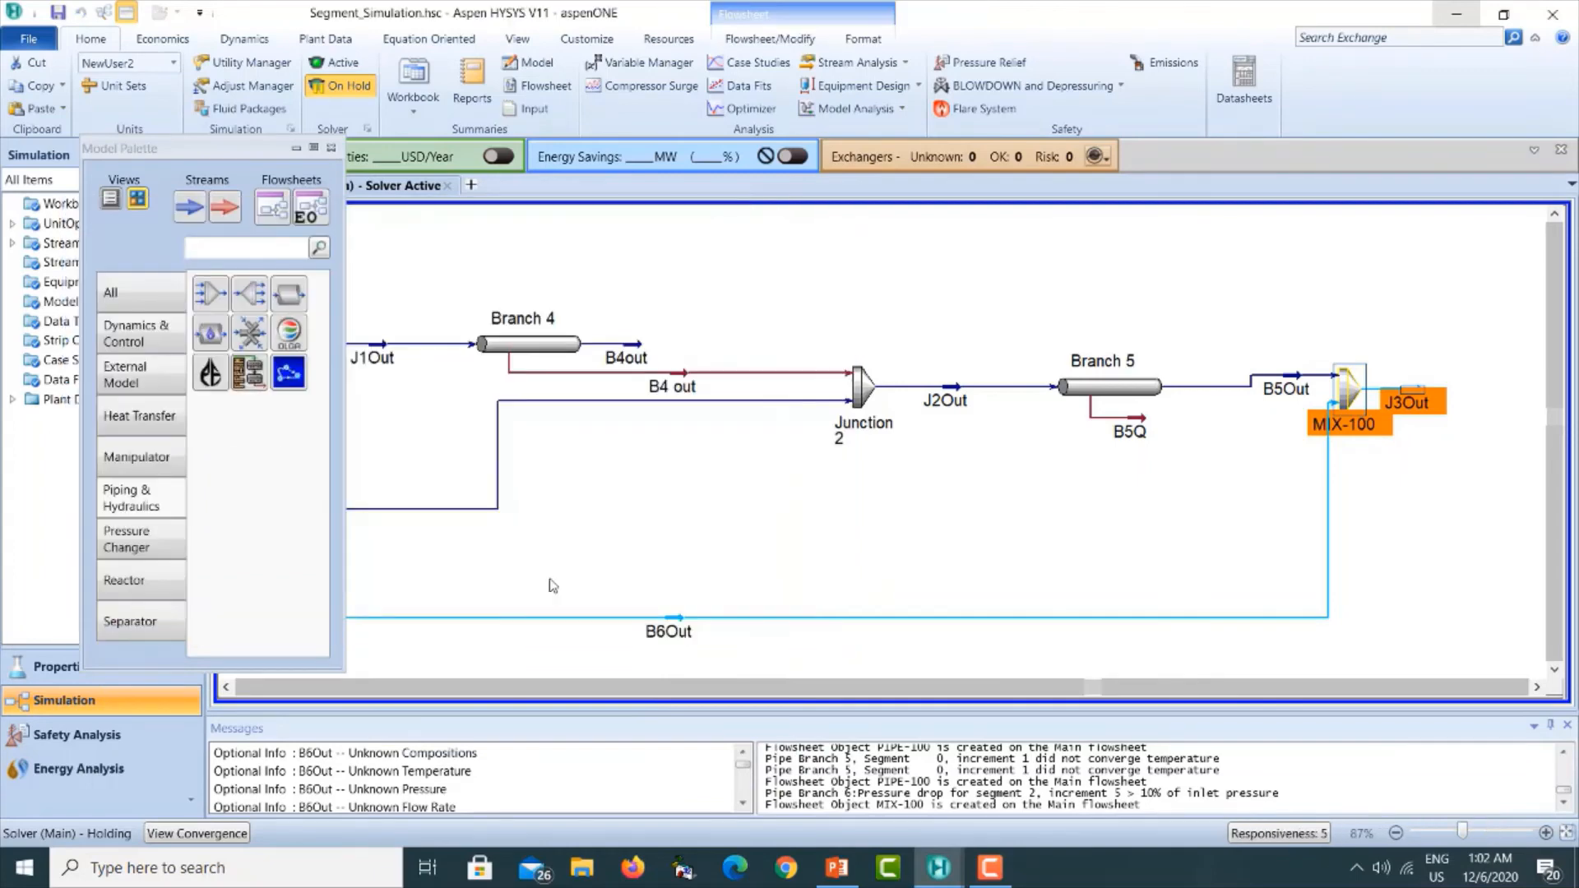
Reduce the nominal diameter of Branch 6's second segment to 80 mm in its pipe info.
left_click(224, 688)
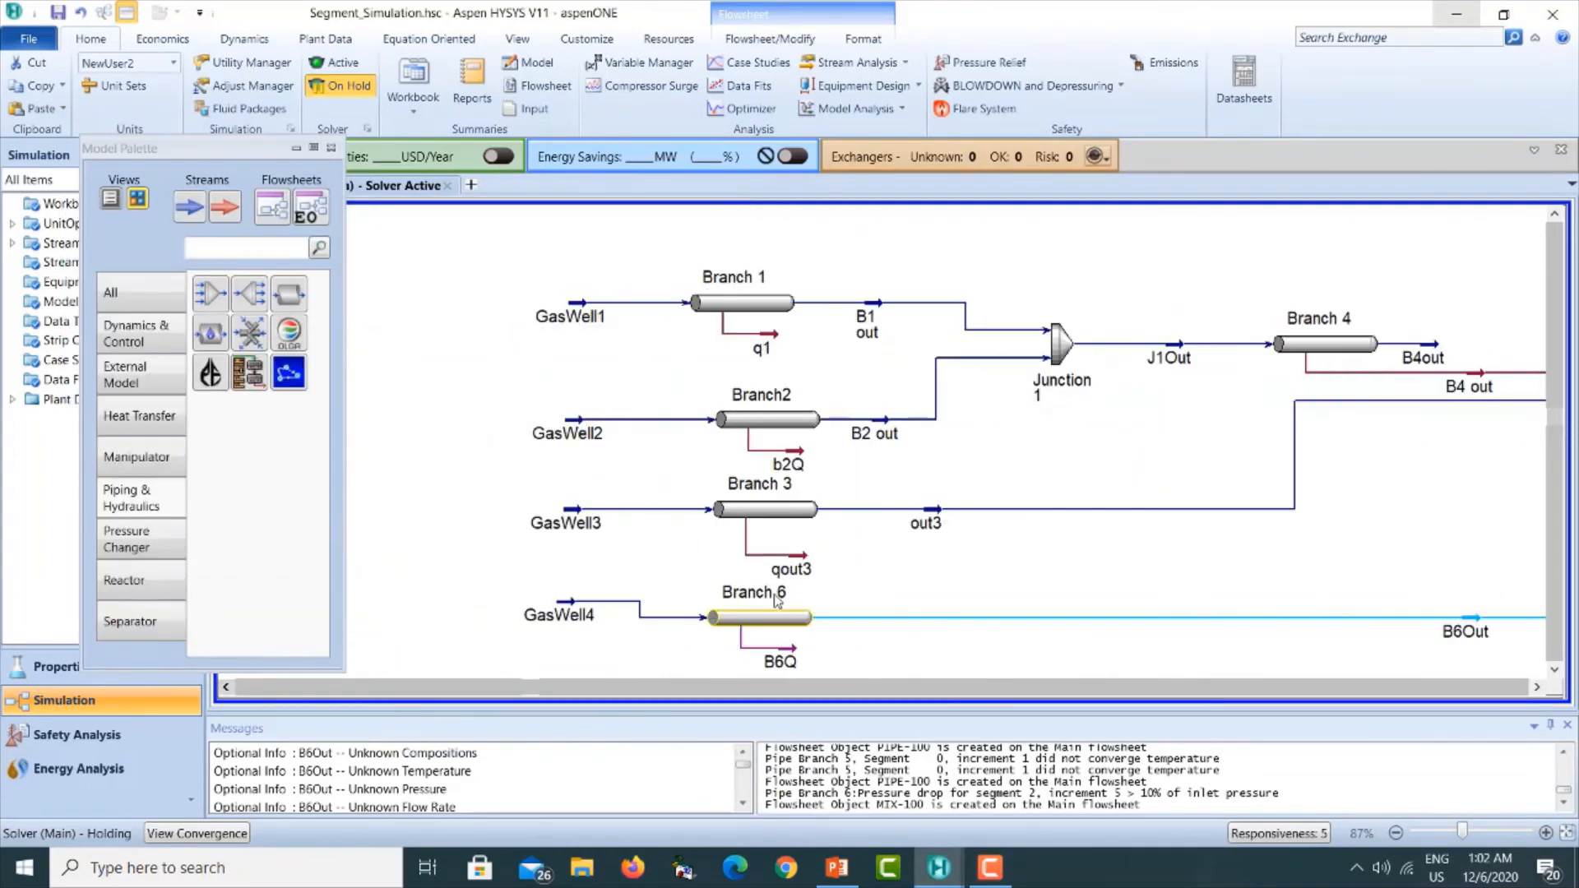
double_click(763, 618)
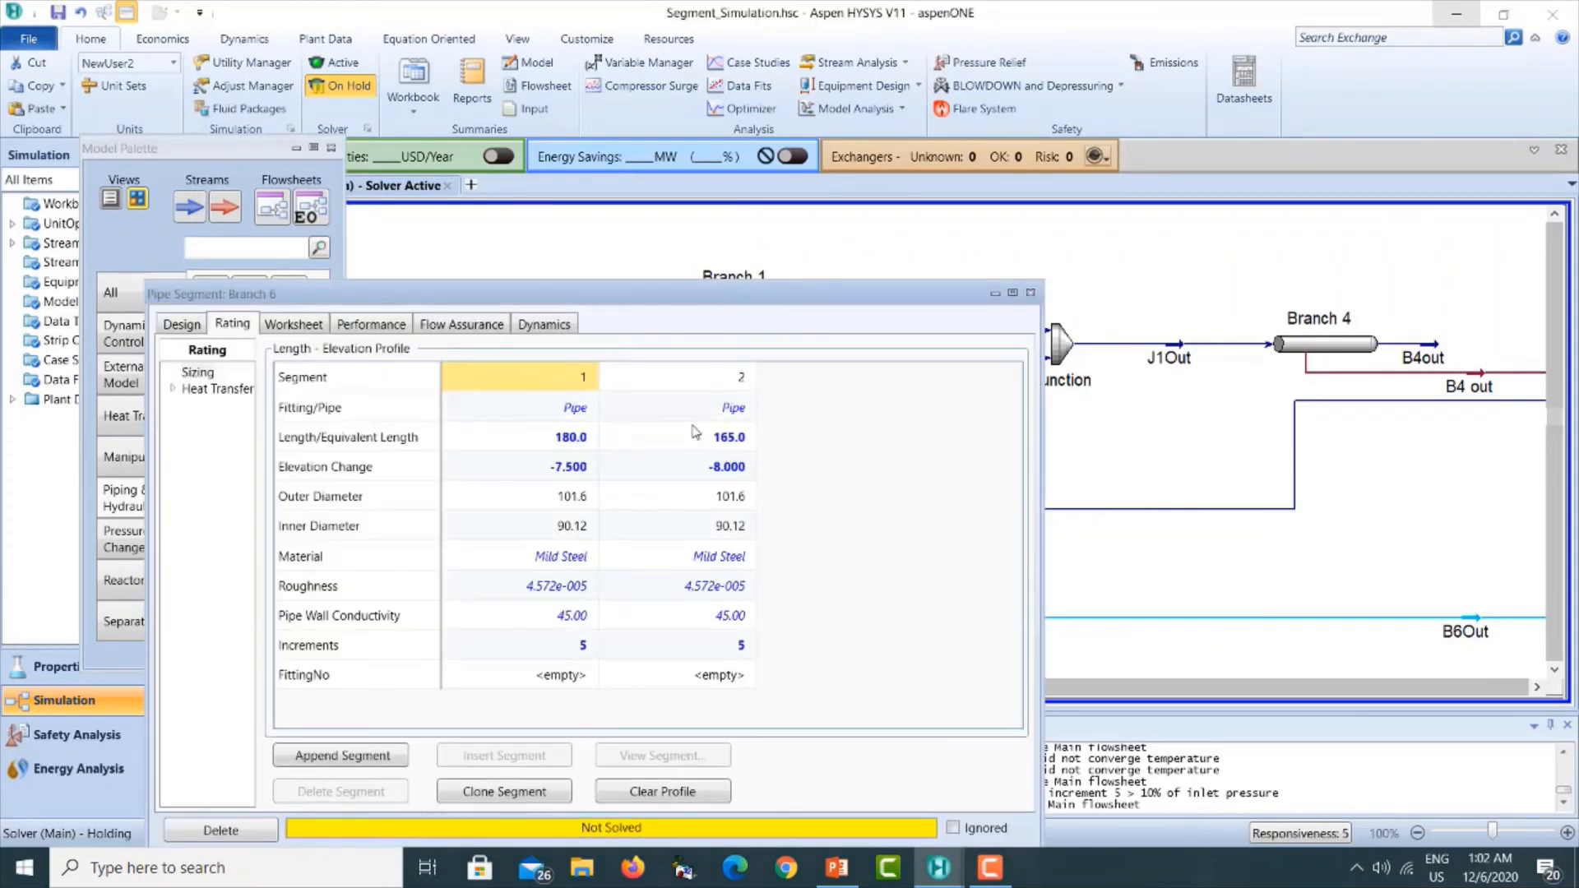
left_click(730, 414)
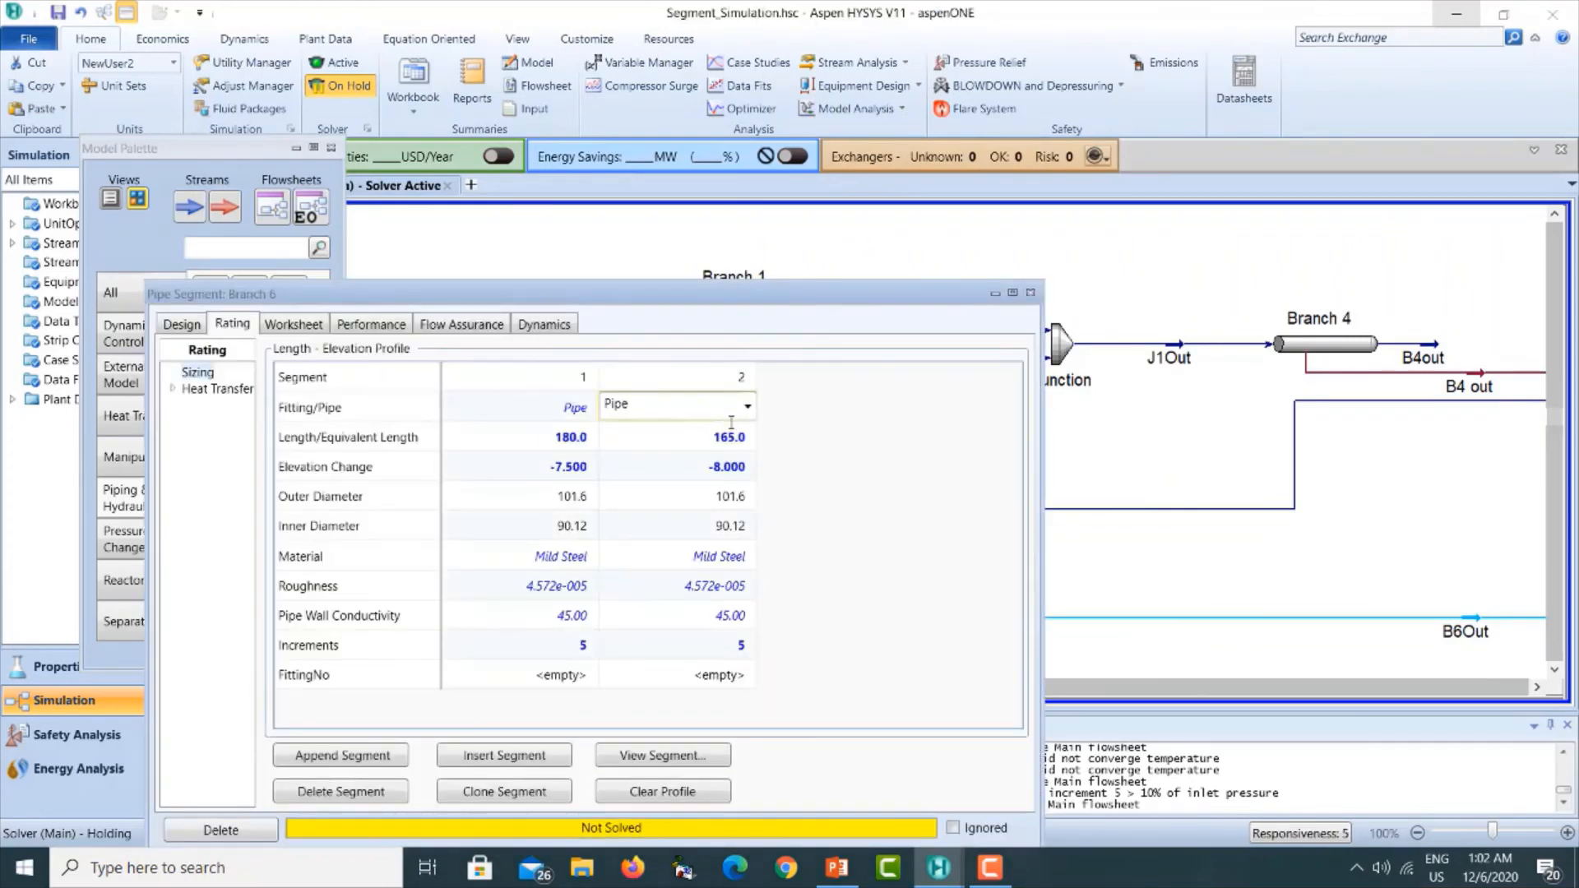
left_click(663, 753)
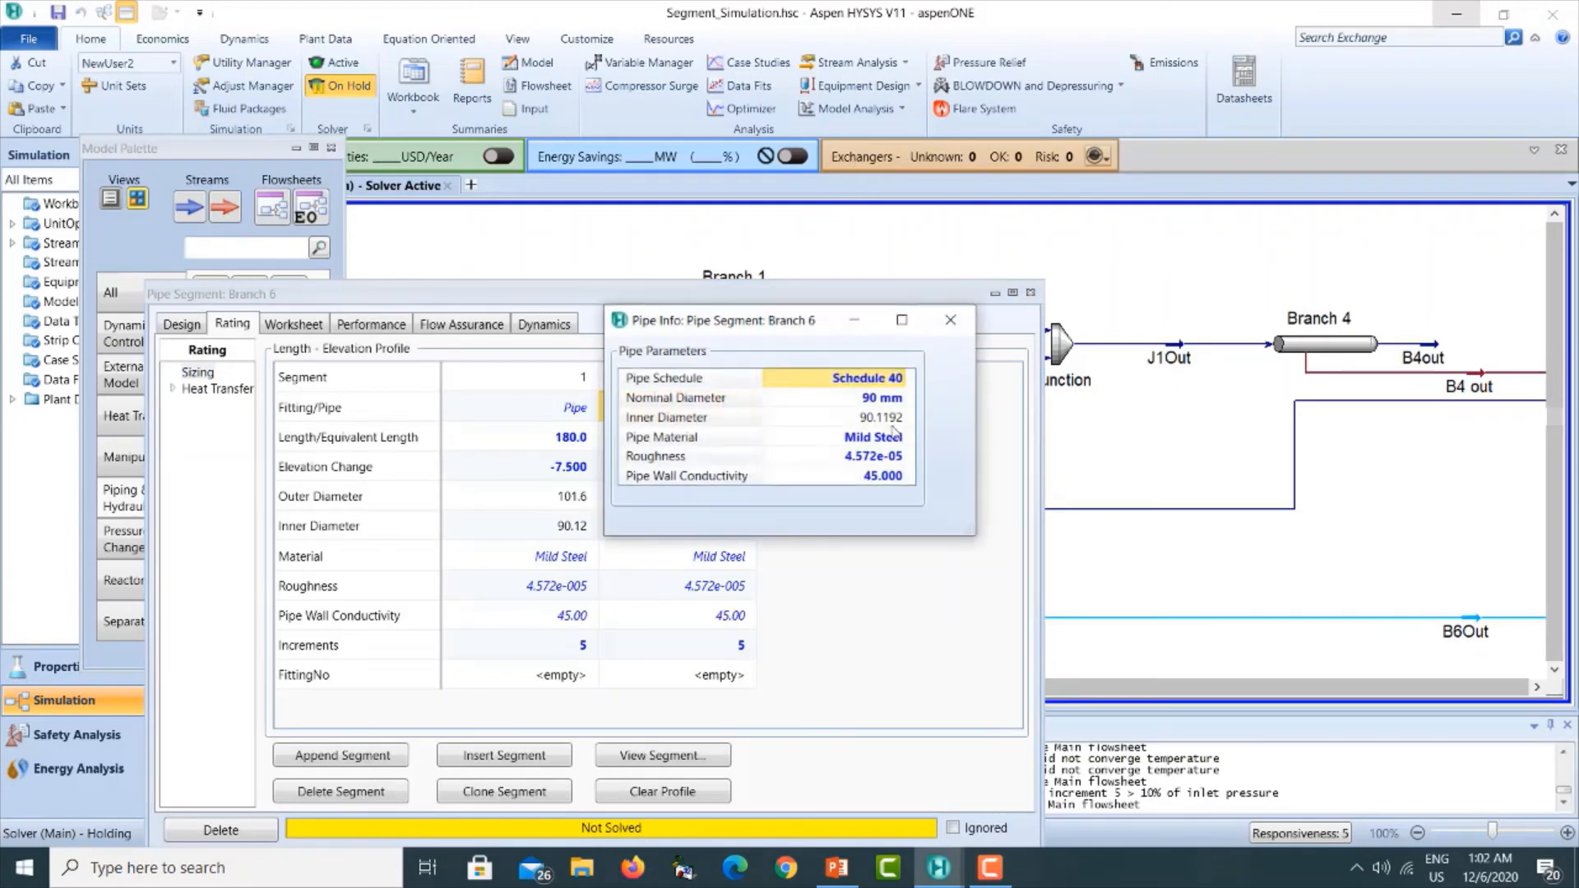
left_click(901, 398)
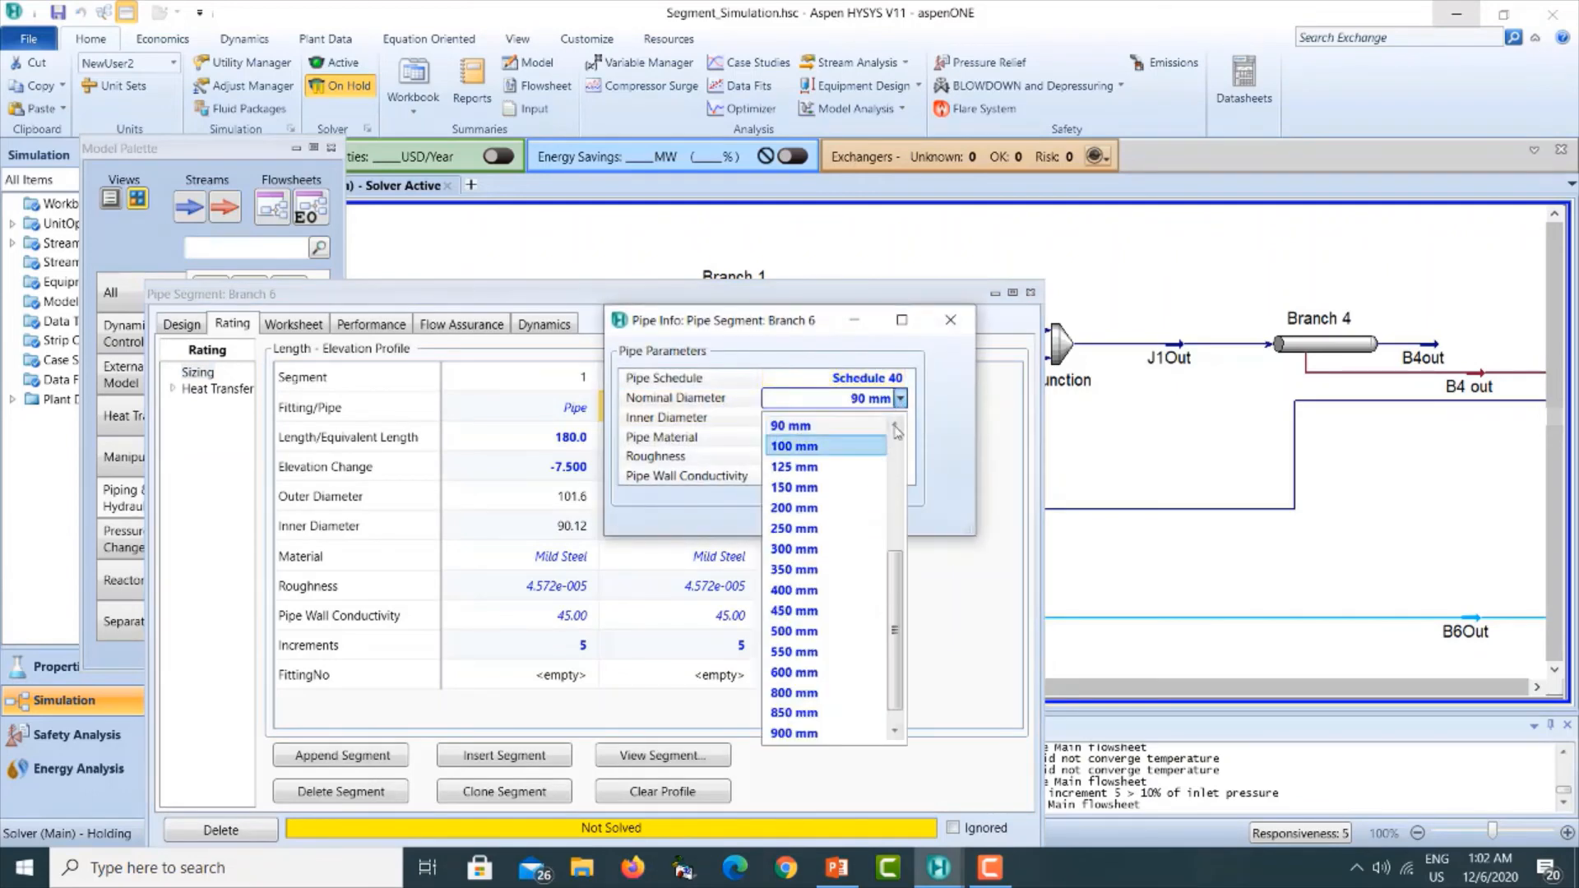
left_click(896, 424)
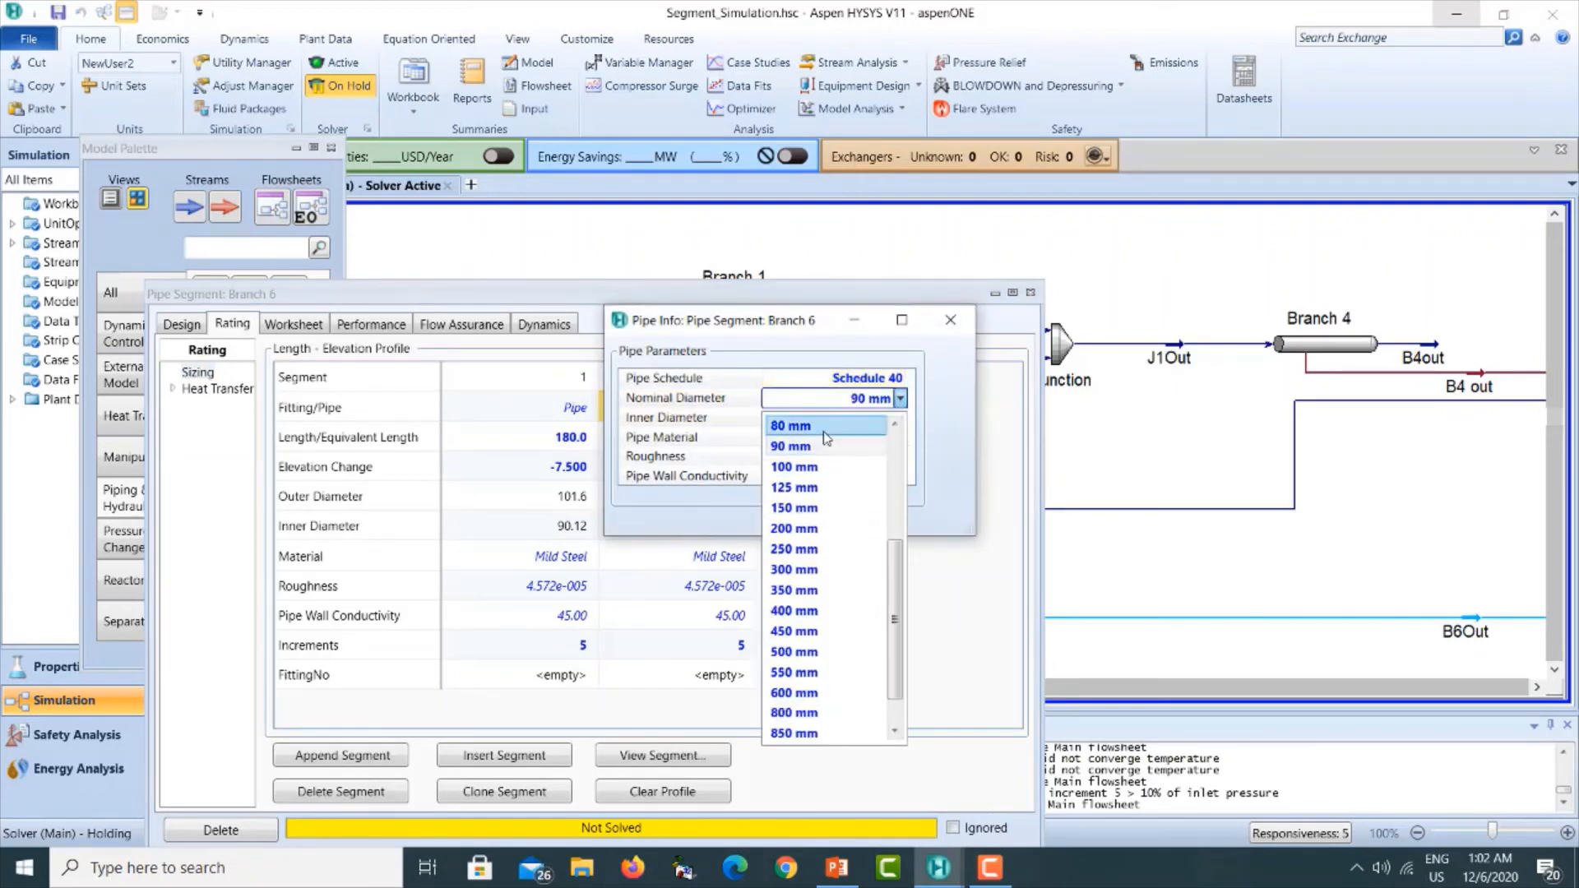
left_click(823, 426)
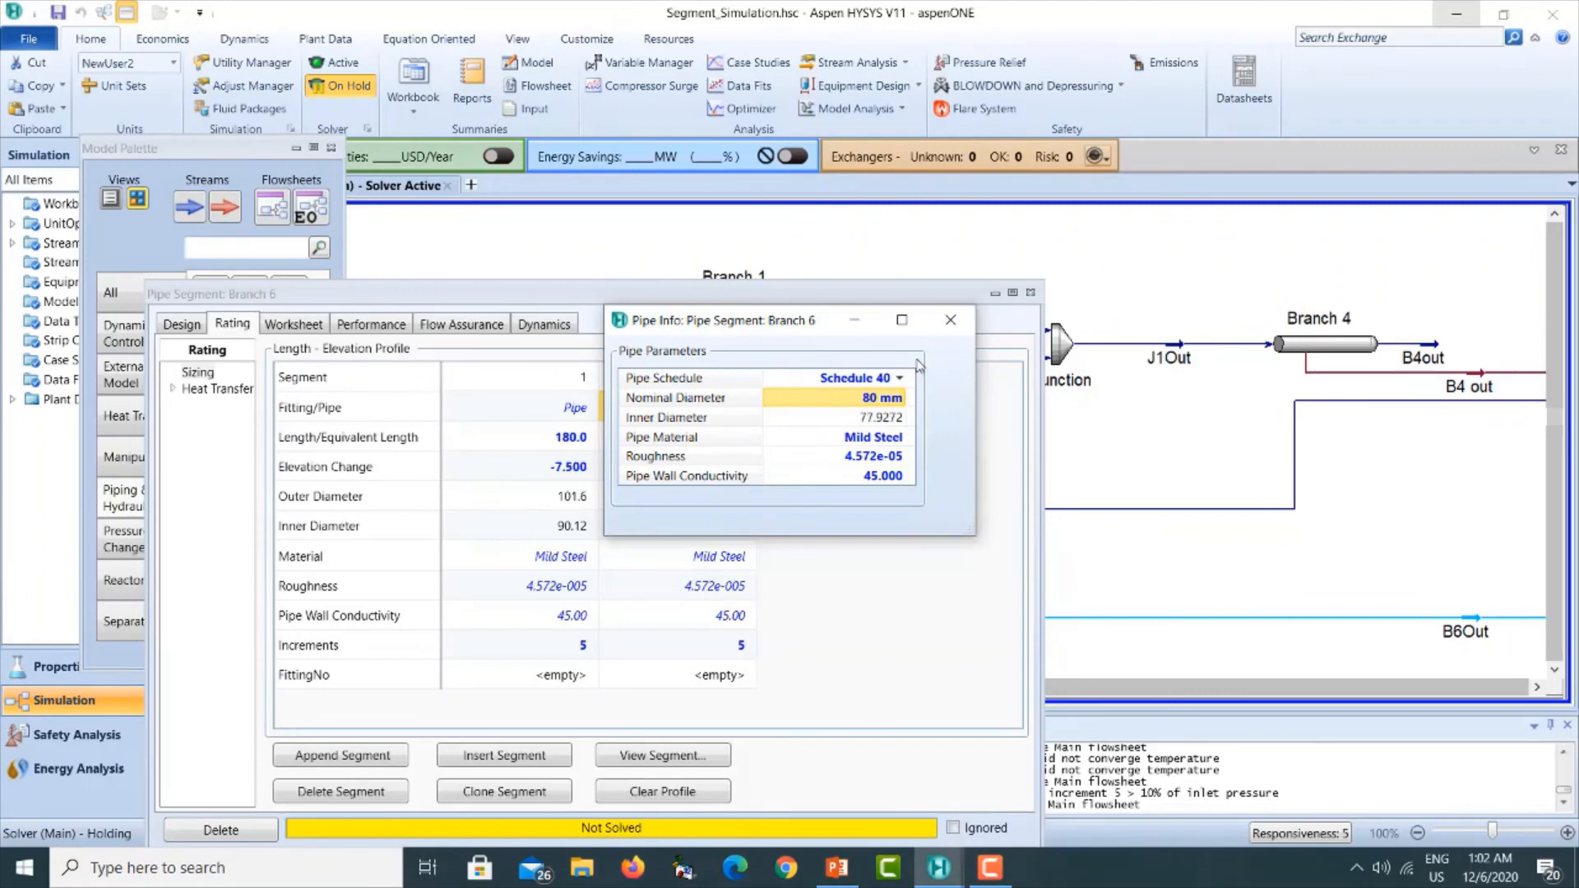
left_click(951, 320)
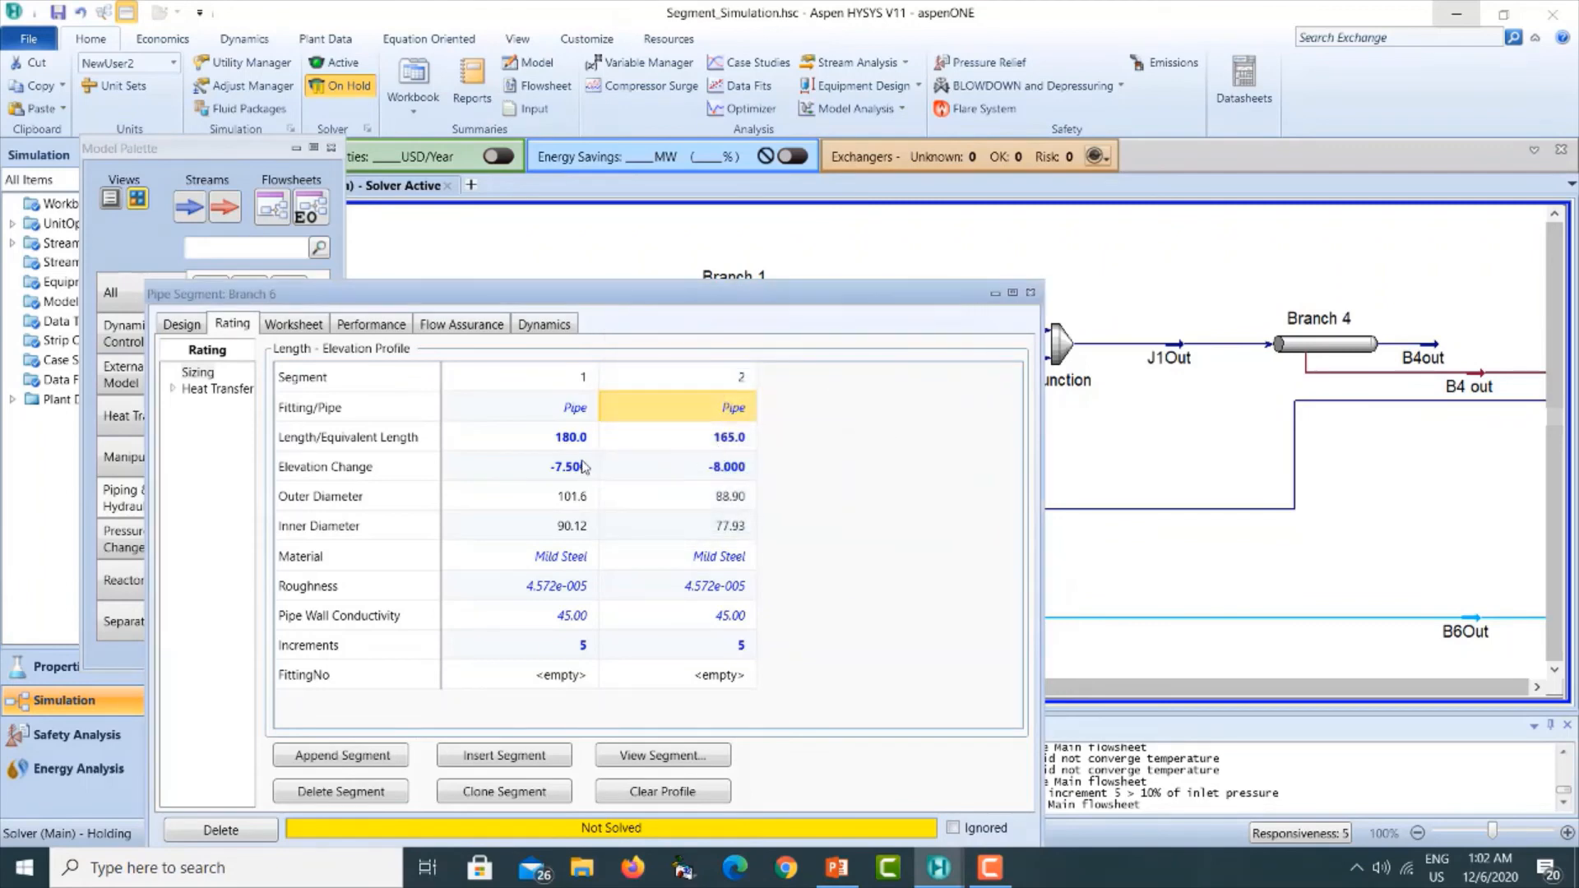
Try a nominal diameter of 80 mm for Branch 6's first segment.
left_click(574, 412)
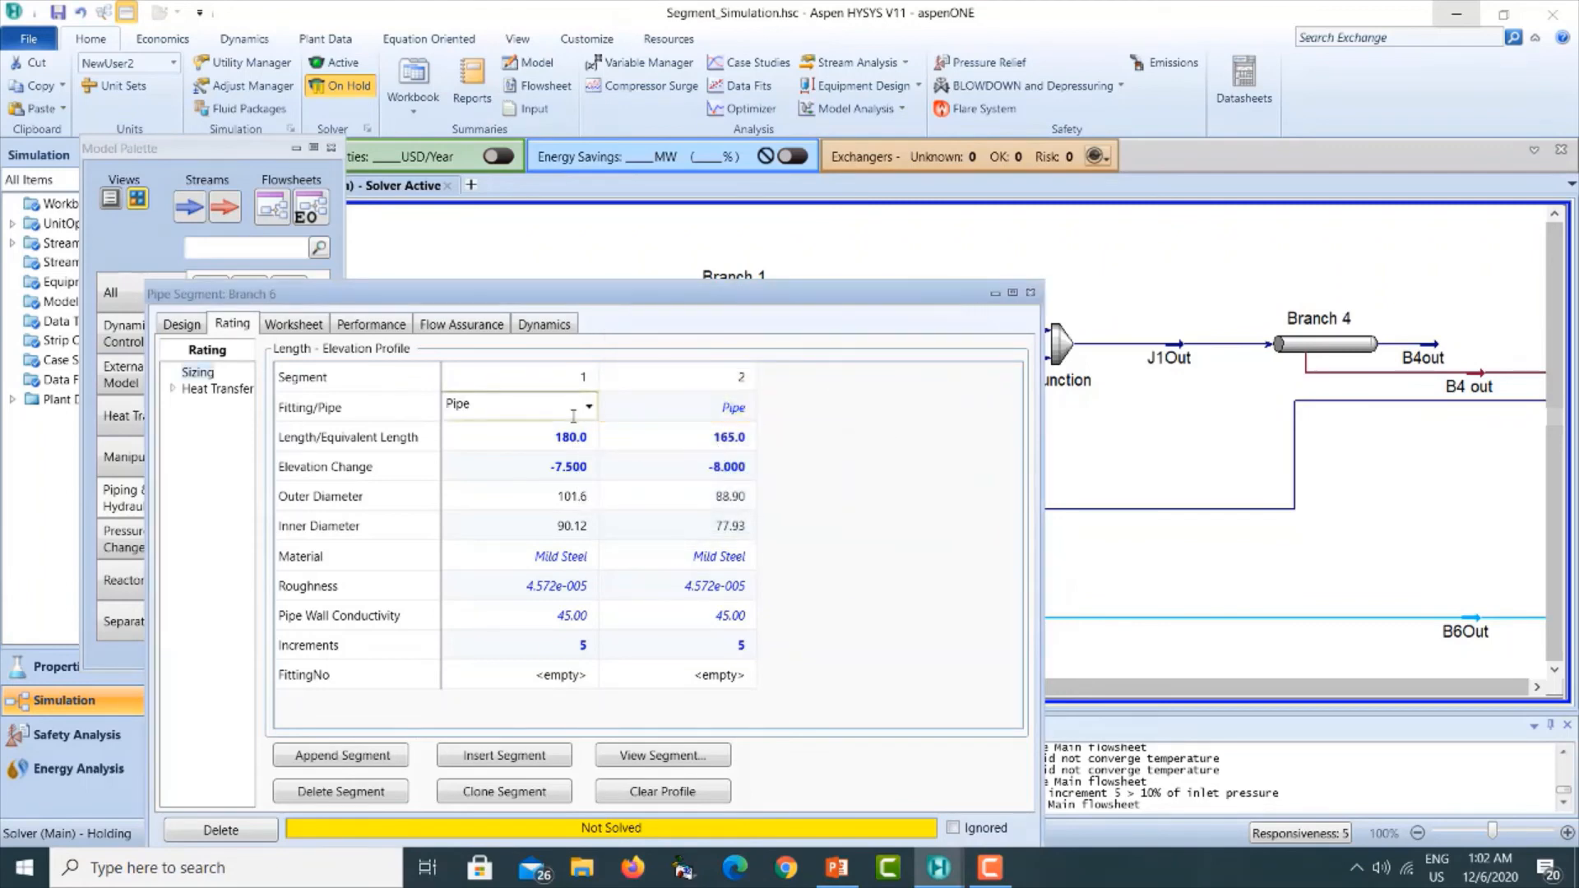
left_click(662, 755)
left_click(903, 399)
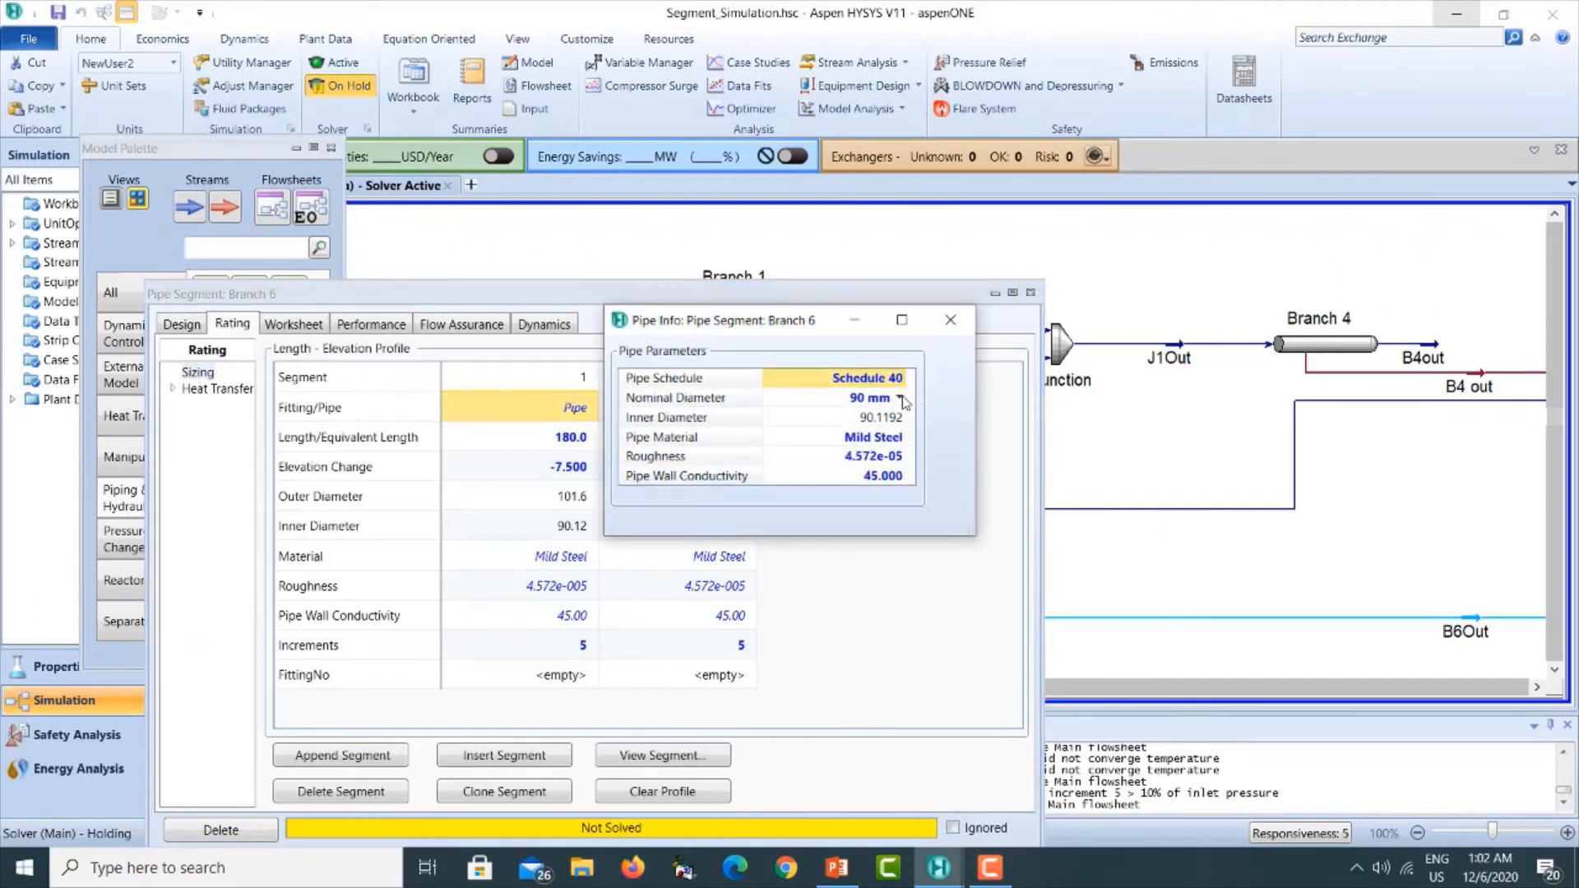
left_click(902, 400)
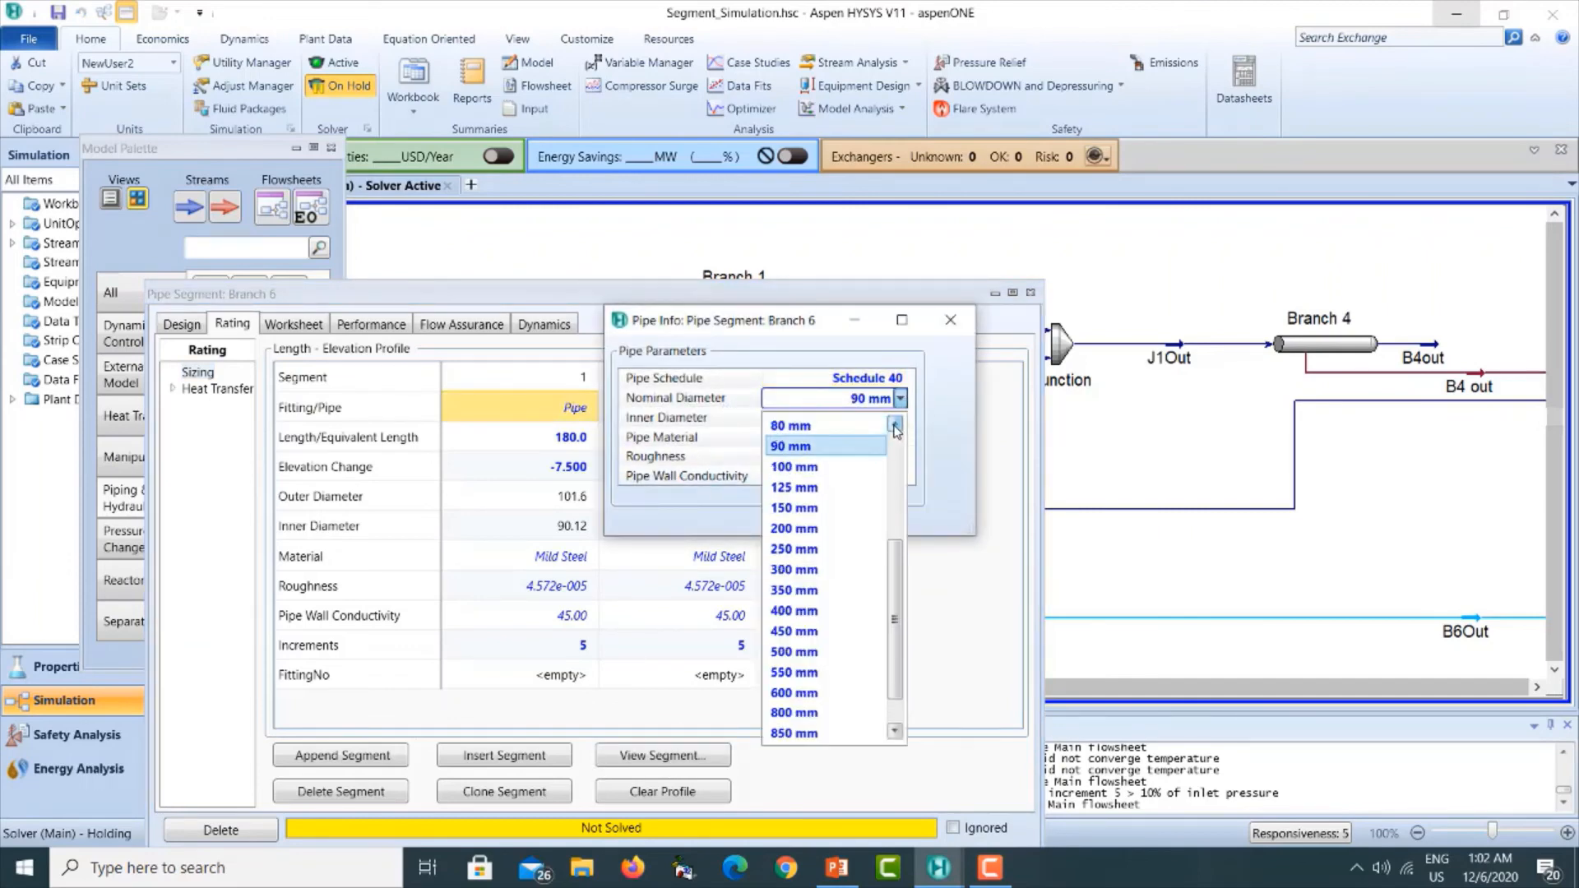
left_click(811, 434)
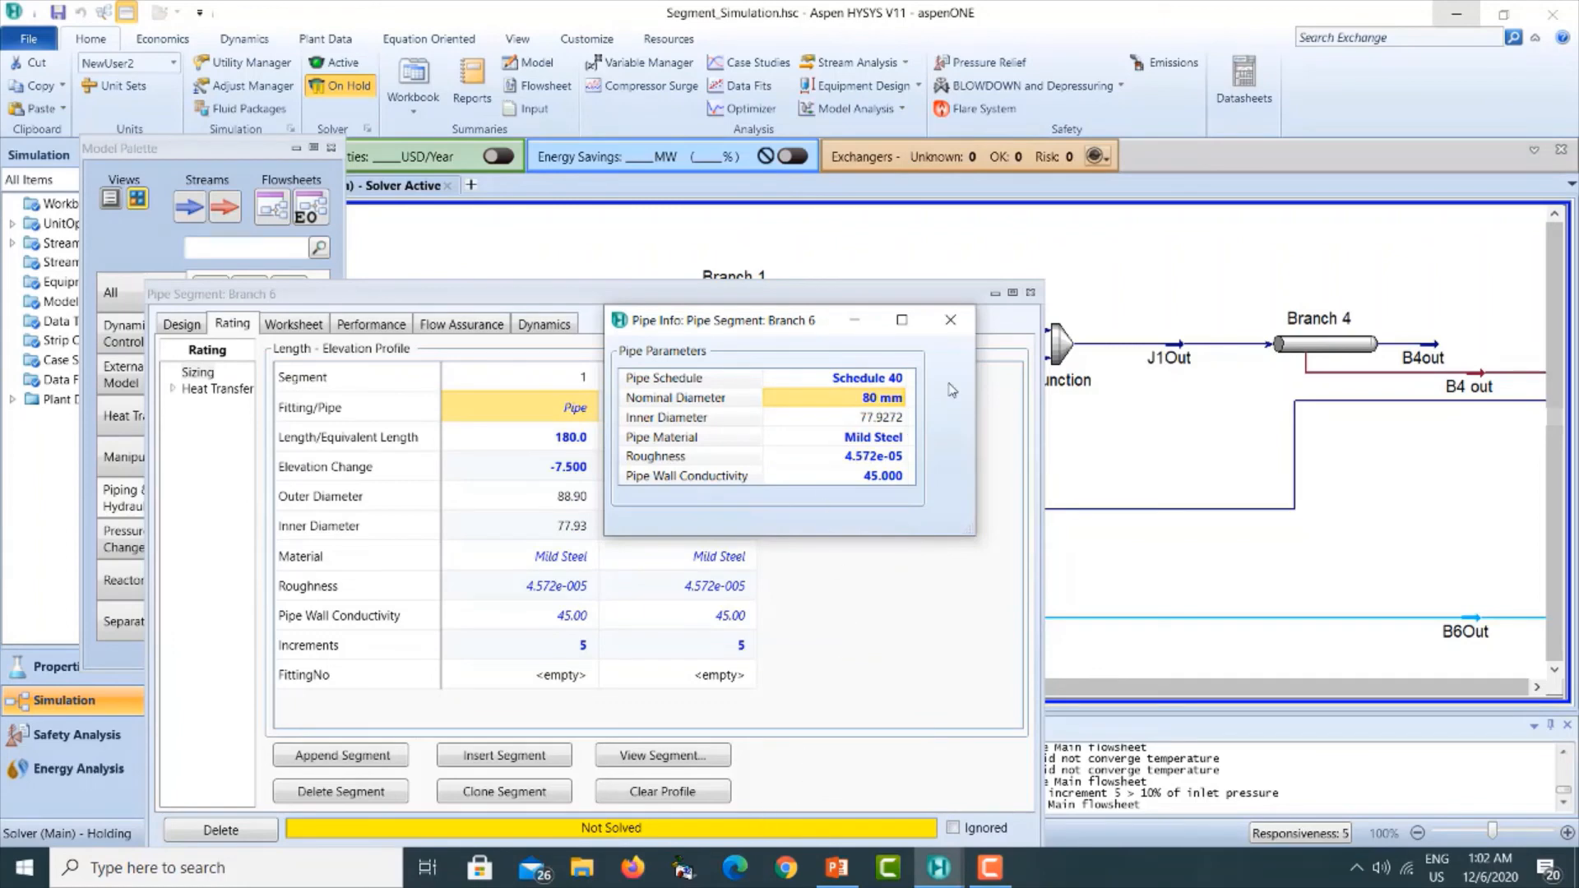
Set the nominal diameter of Branch 6's first segment back to 90 mm and close the Branch 6 window.
left_click(900, 398)
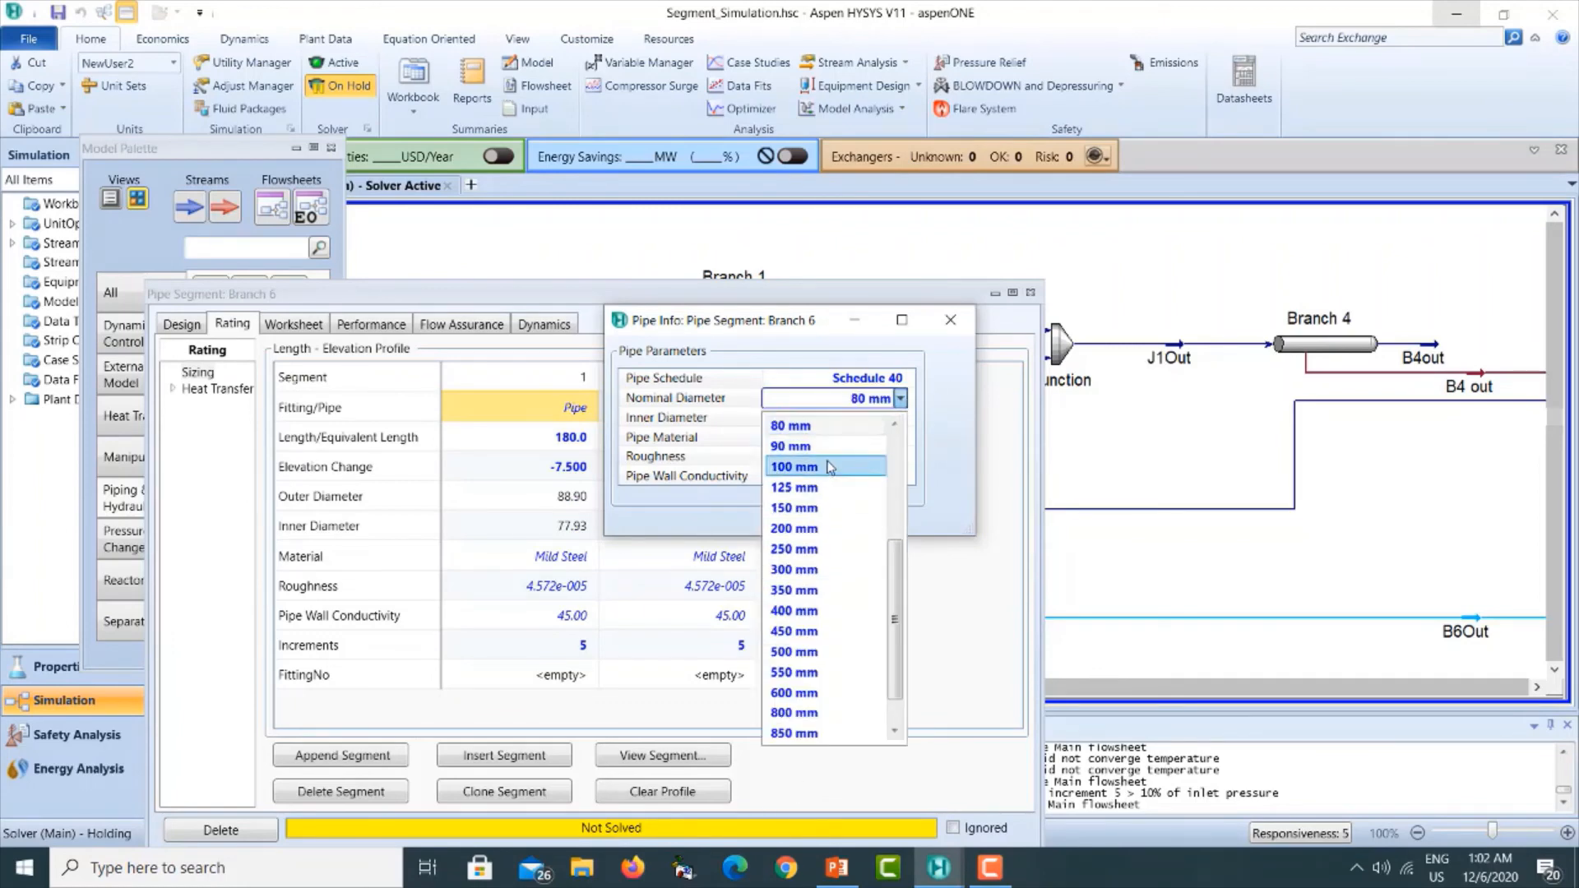
left_click(831, 449)
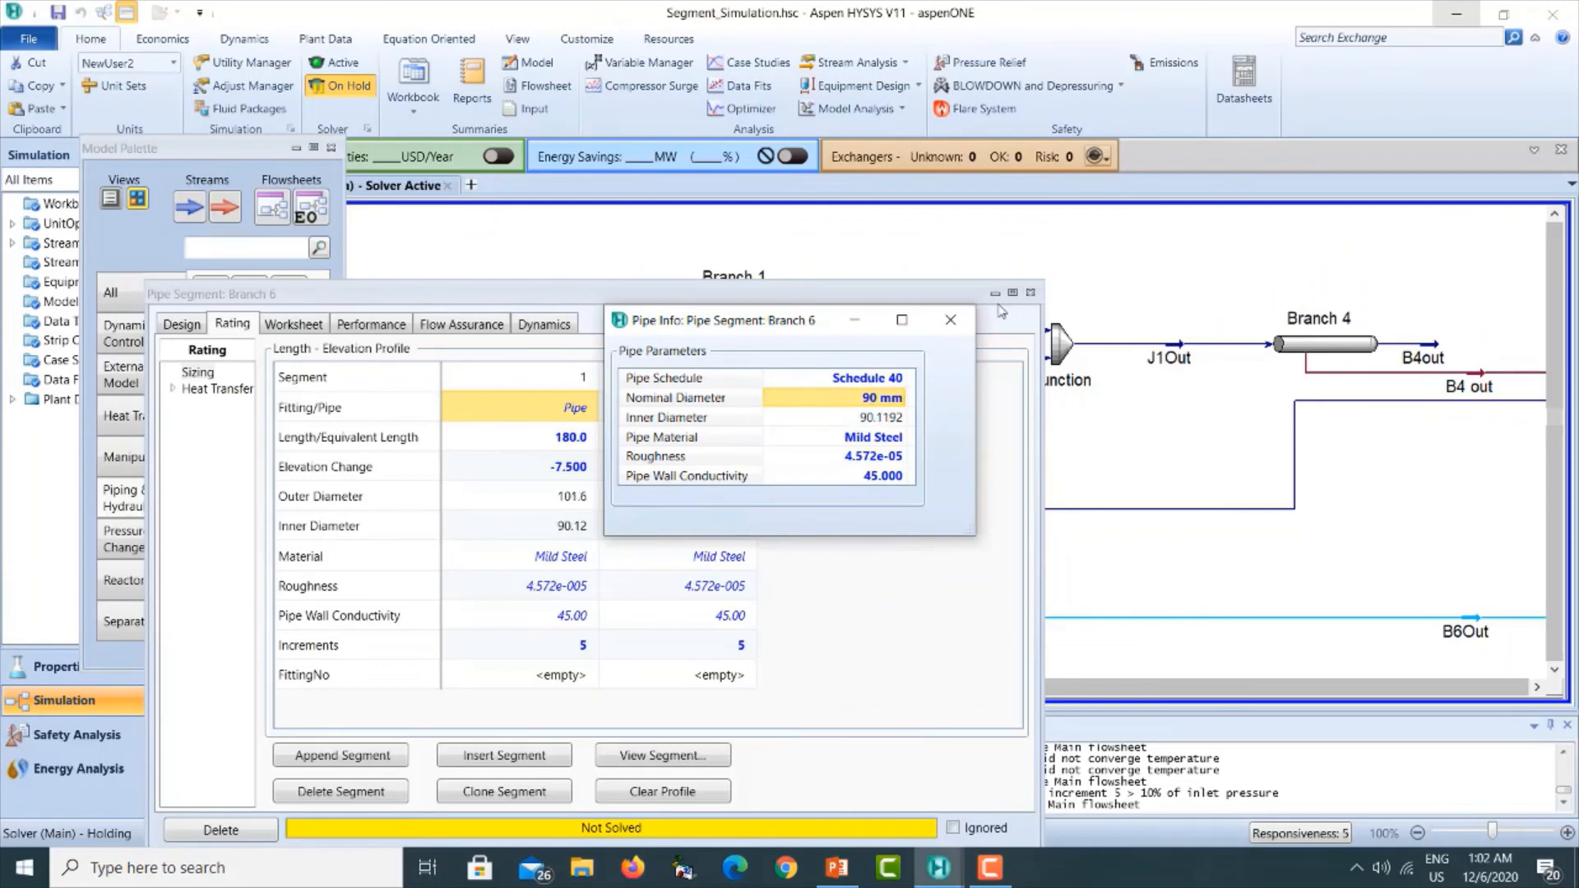
left_click(950, 320)
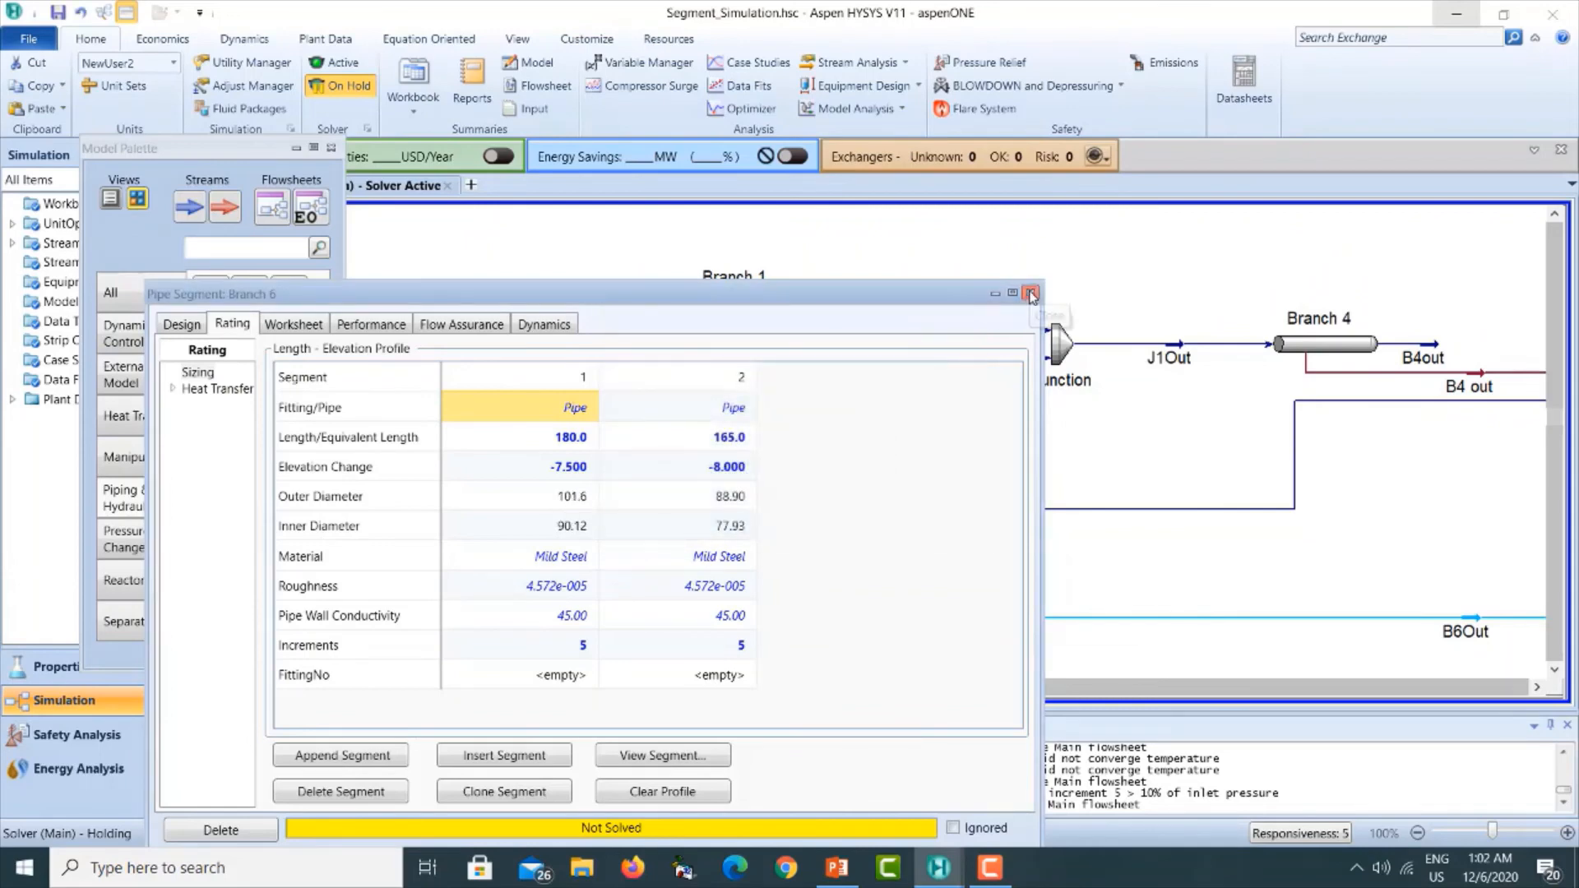
left_click(1031, 293)
Set MIX-100's automatic pressure assignment to Set Outlet to Lowest Inlet and reactivate the solver.
left_click(1537, 687)
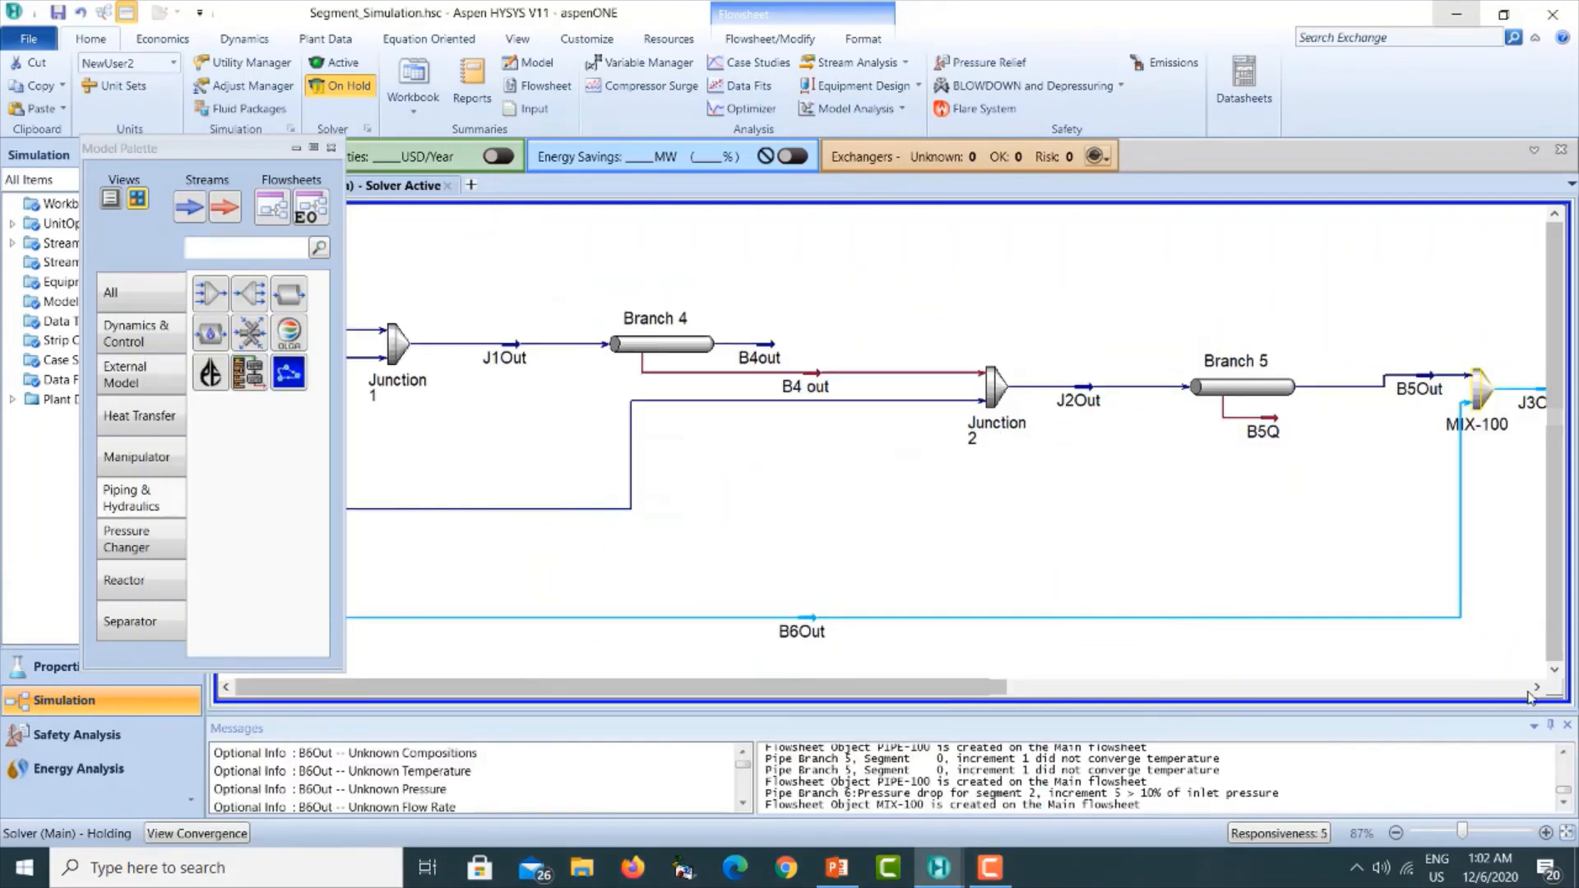
left_click(1537, 687)
double_click(814, 390)
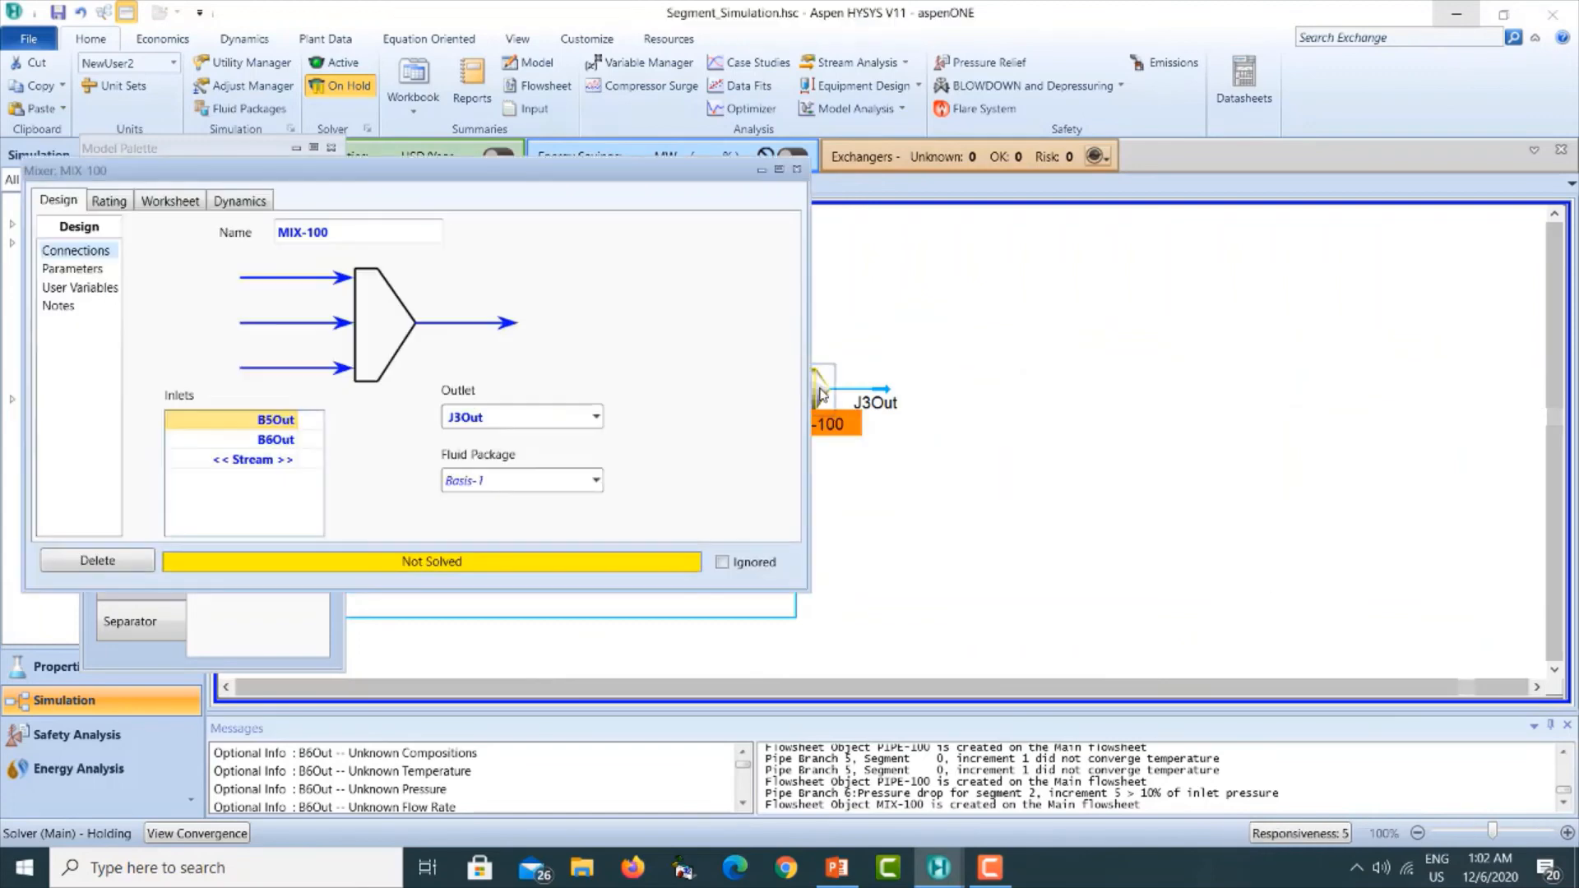
left_click(69, 269)
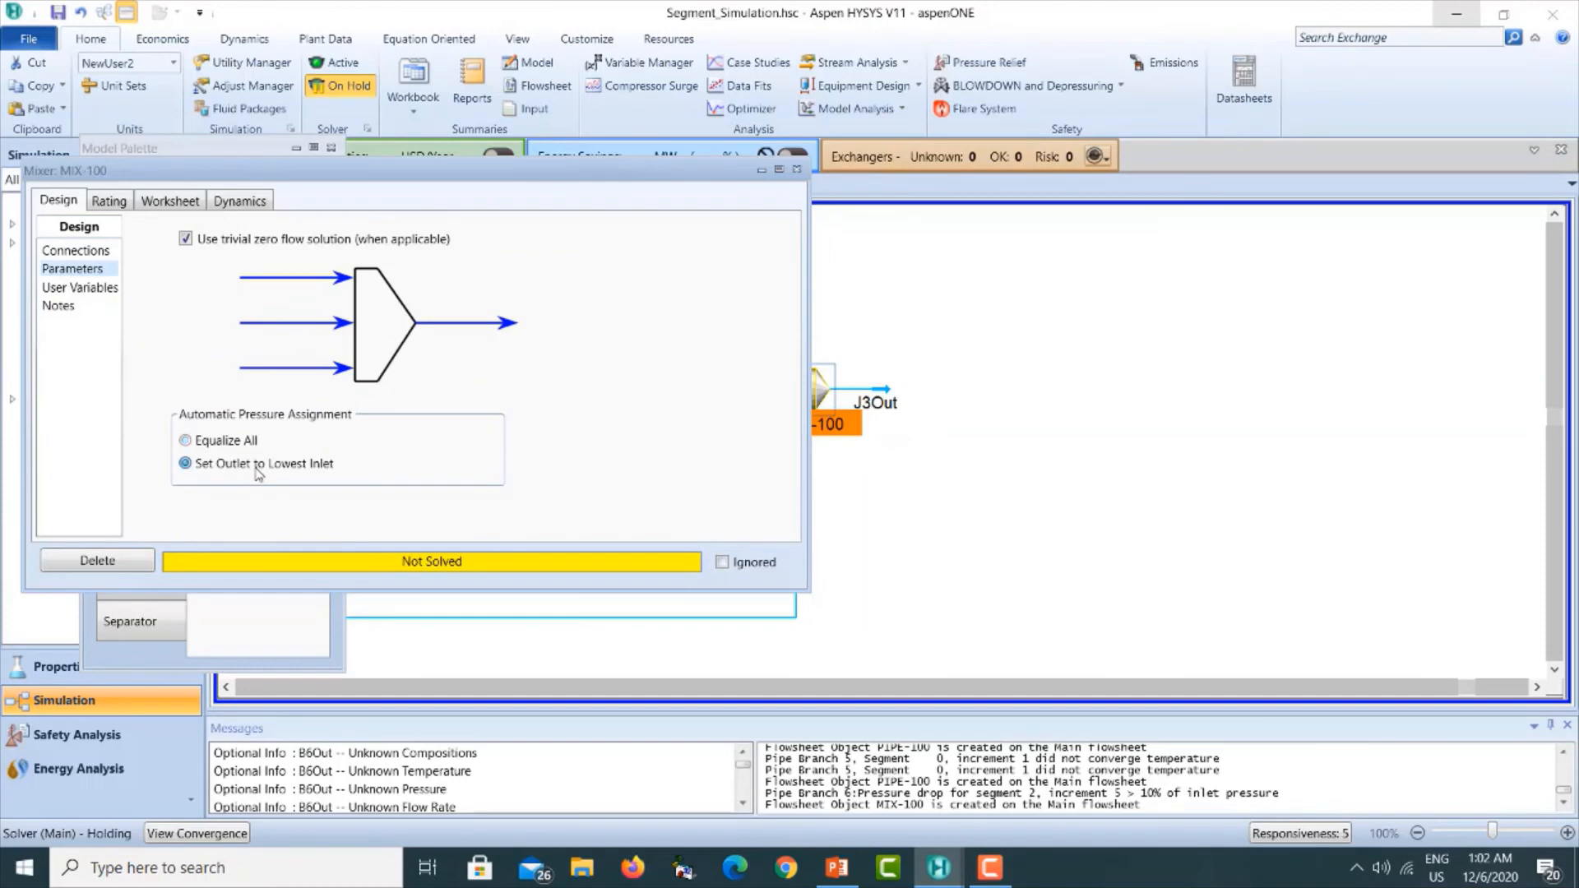
left_click(344, 66)
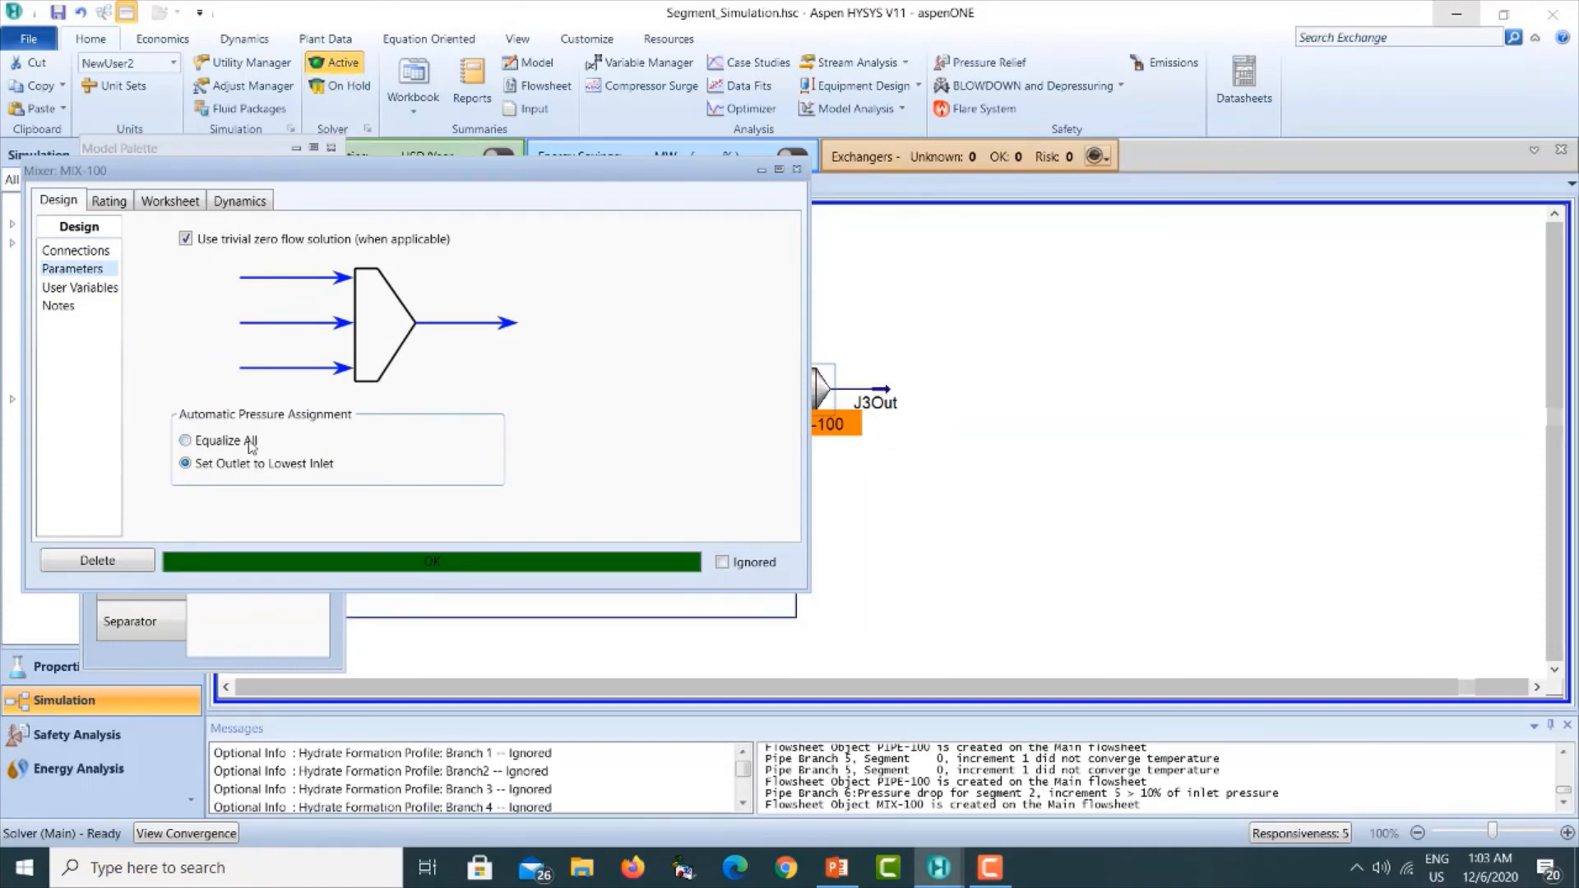
Try Equalize All for MIX-100's pressure assignment with the resized Branch 6 and dismiss the consistency error.
left_click(186, 441)
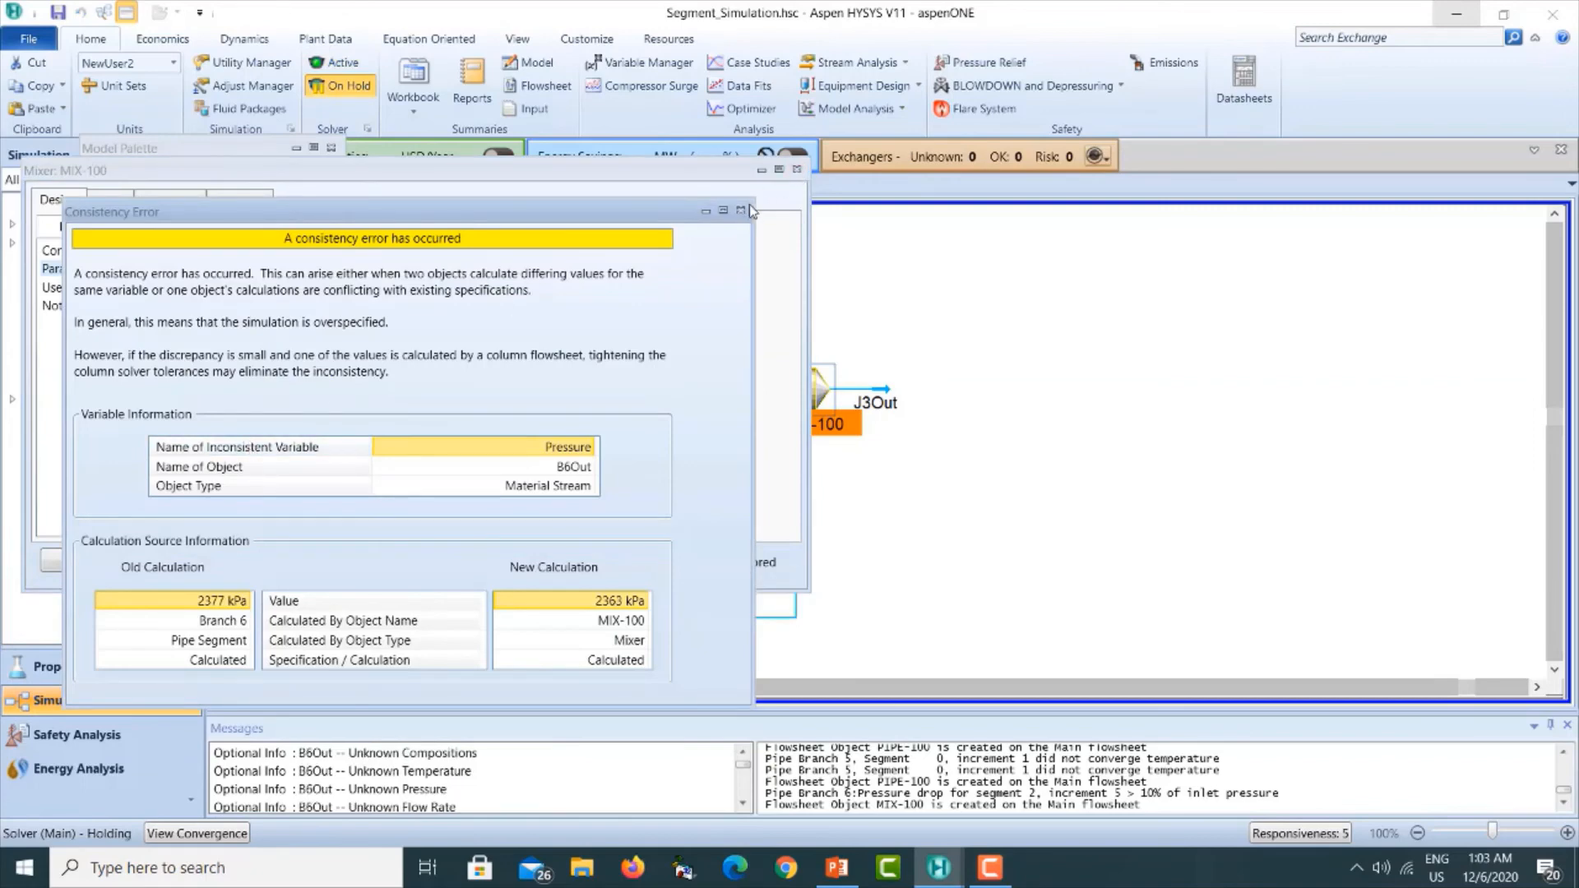
left_click(741, 210)
Return MIX-100 to Set Outlet to Lowest Inlet, close its window, and turn the solver active again.
left_click(288, 466)
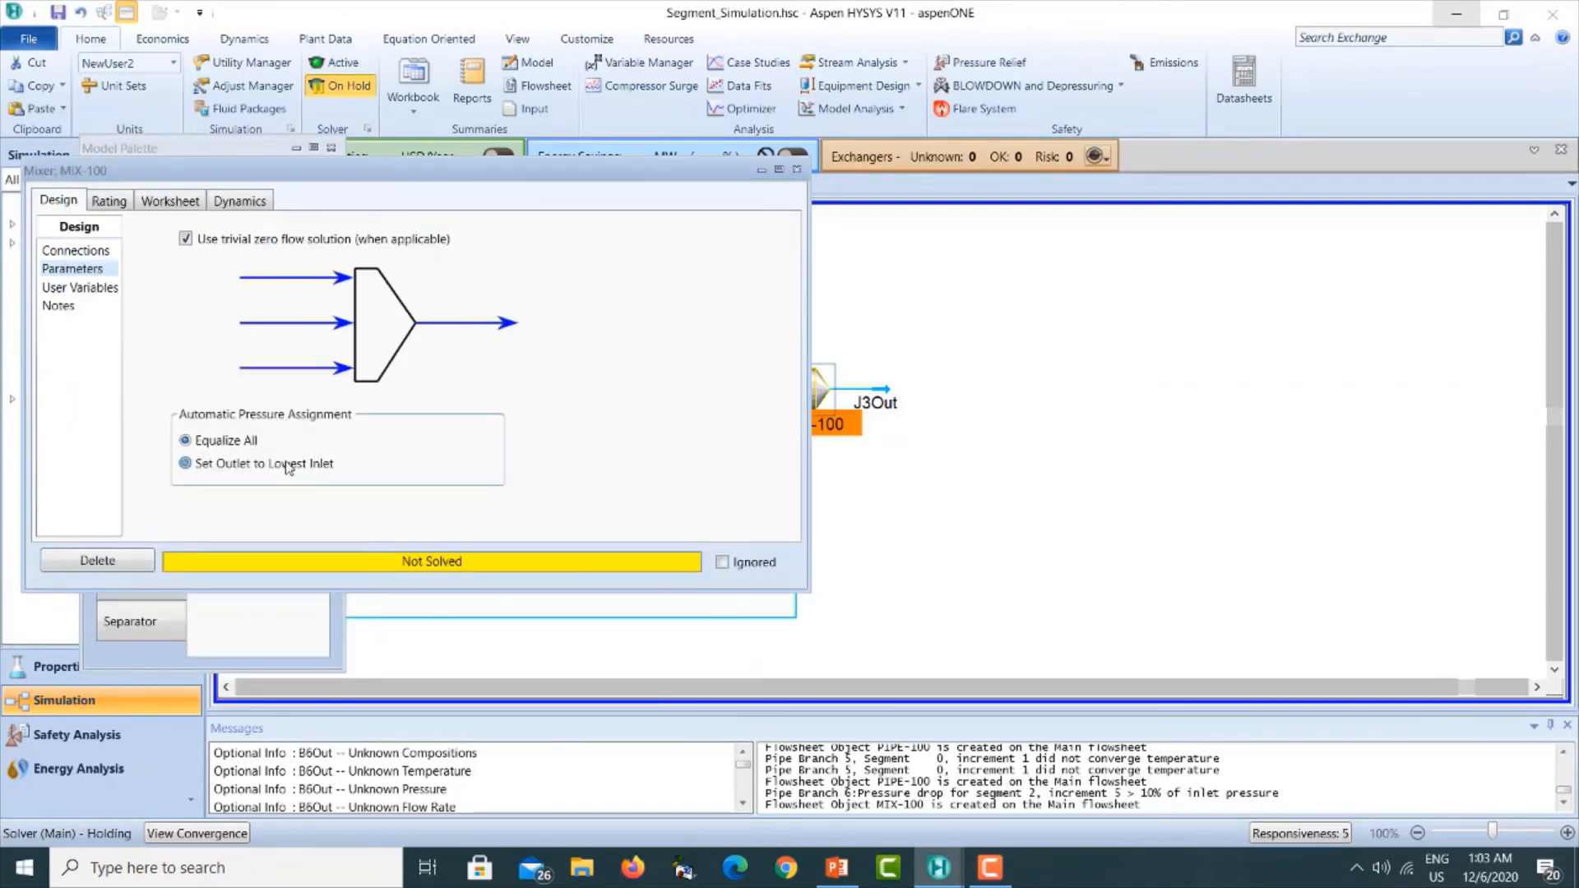
left_click(796, 170)
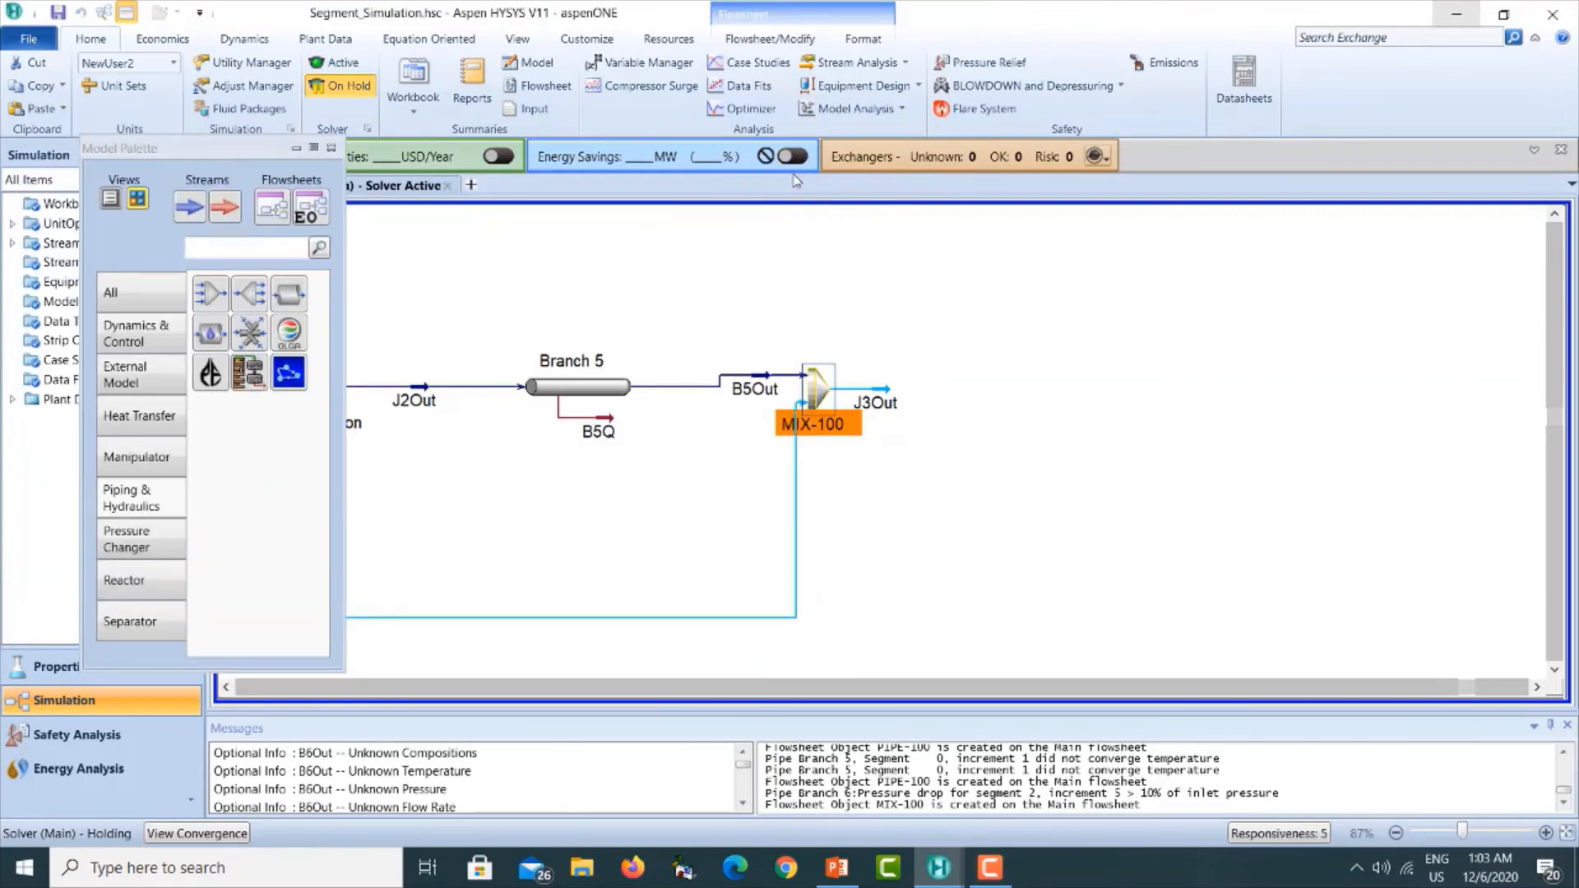
left_click(335, 63)
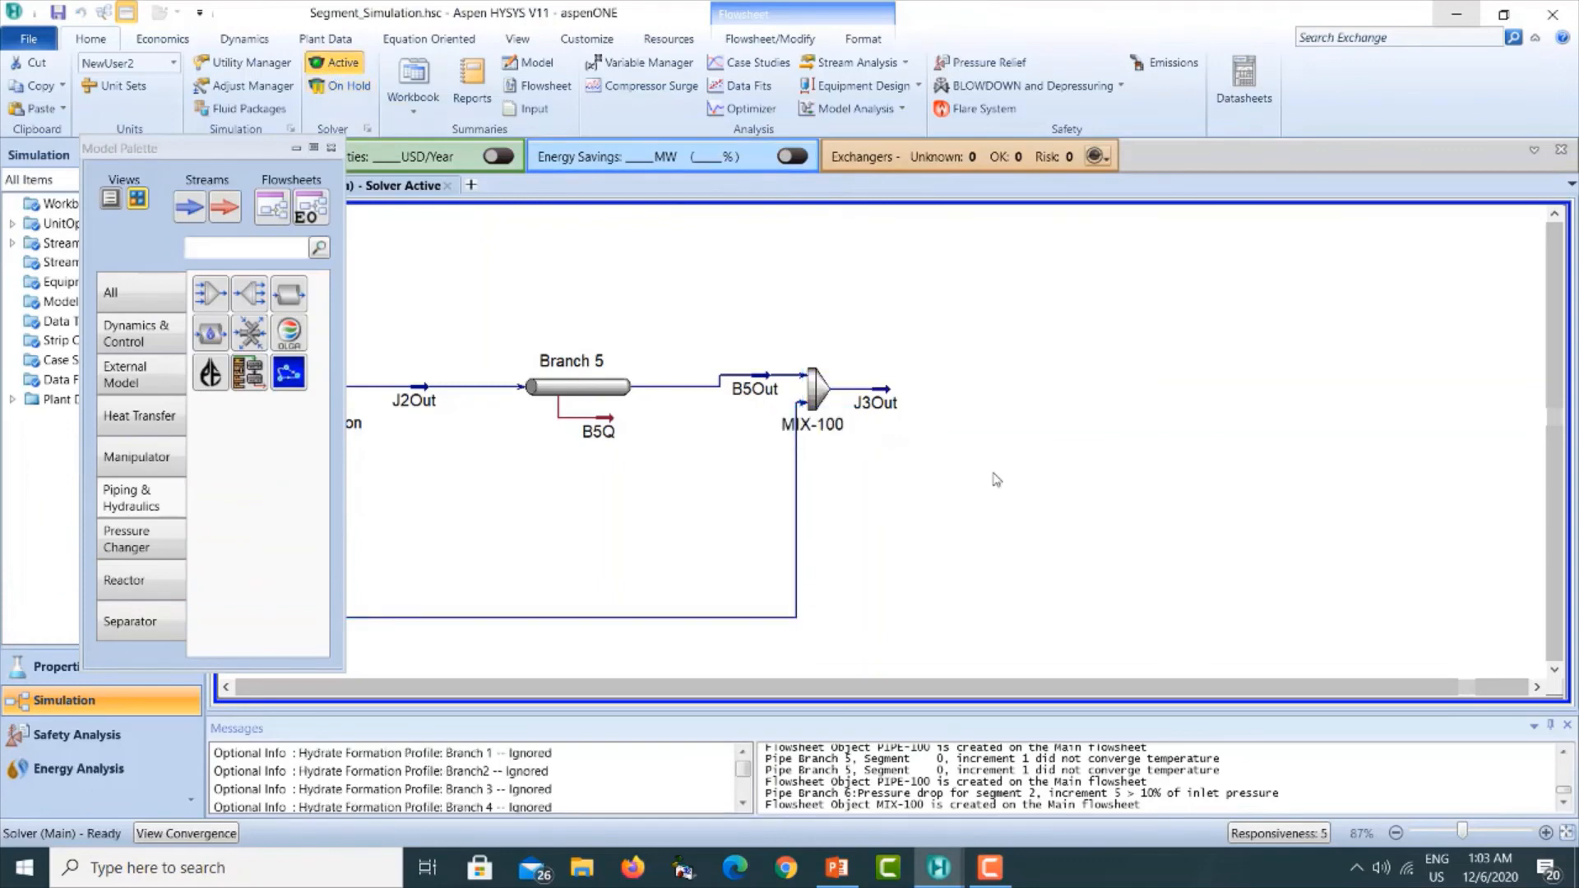
Move Branch 6 slightly on the flowsheet so that its inlet lines up with the GasWell4 stream.
left_click(226, 688)
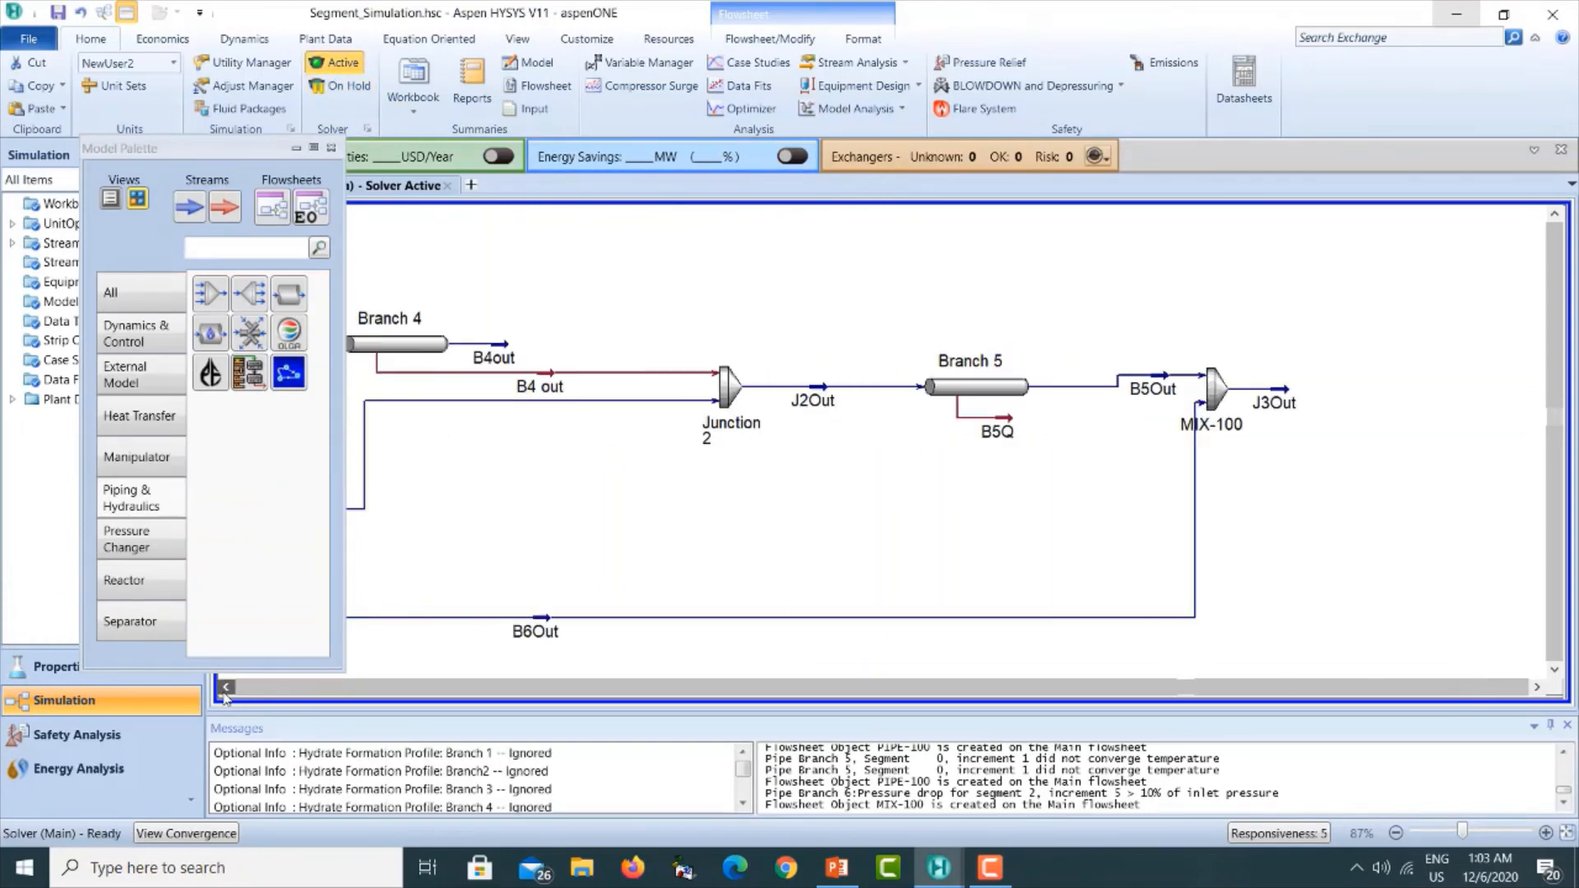
left_click(226, 688)
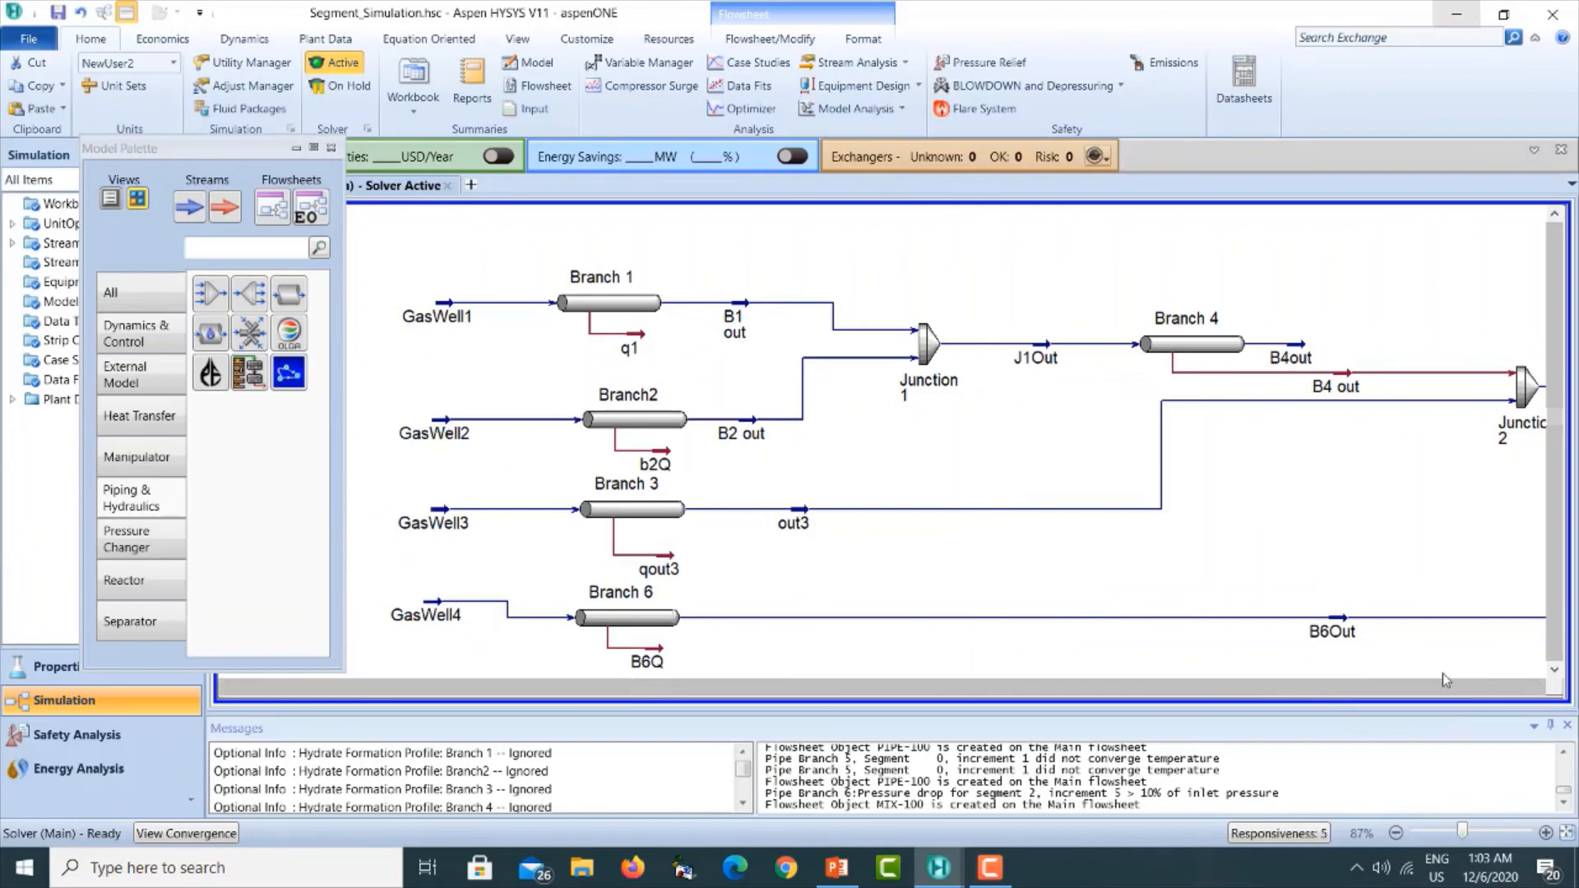
left_click_drag(646, 622, 680, 606)
Try an 80 mm nominal diameter for the first pipe segment of Branch 6.
double_click(679, 606)
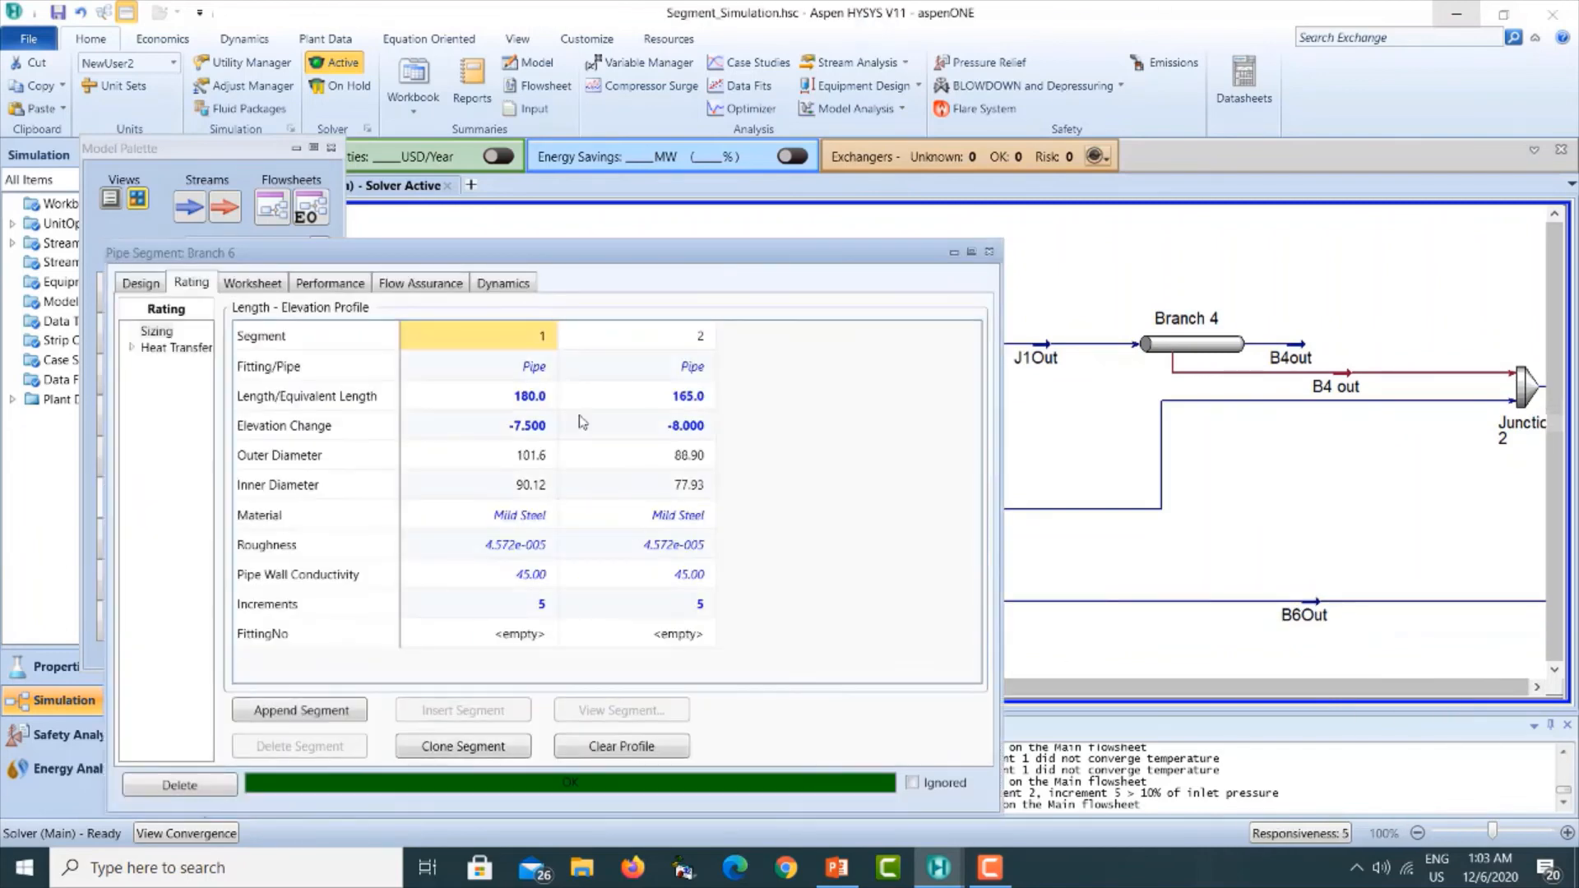
left_click(521, 403)
left_click(615, 711)
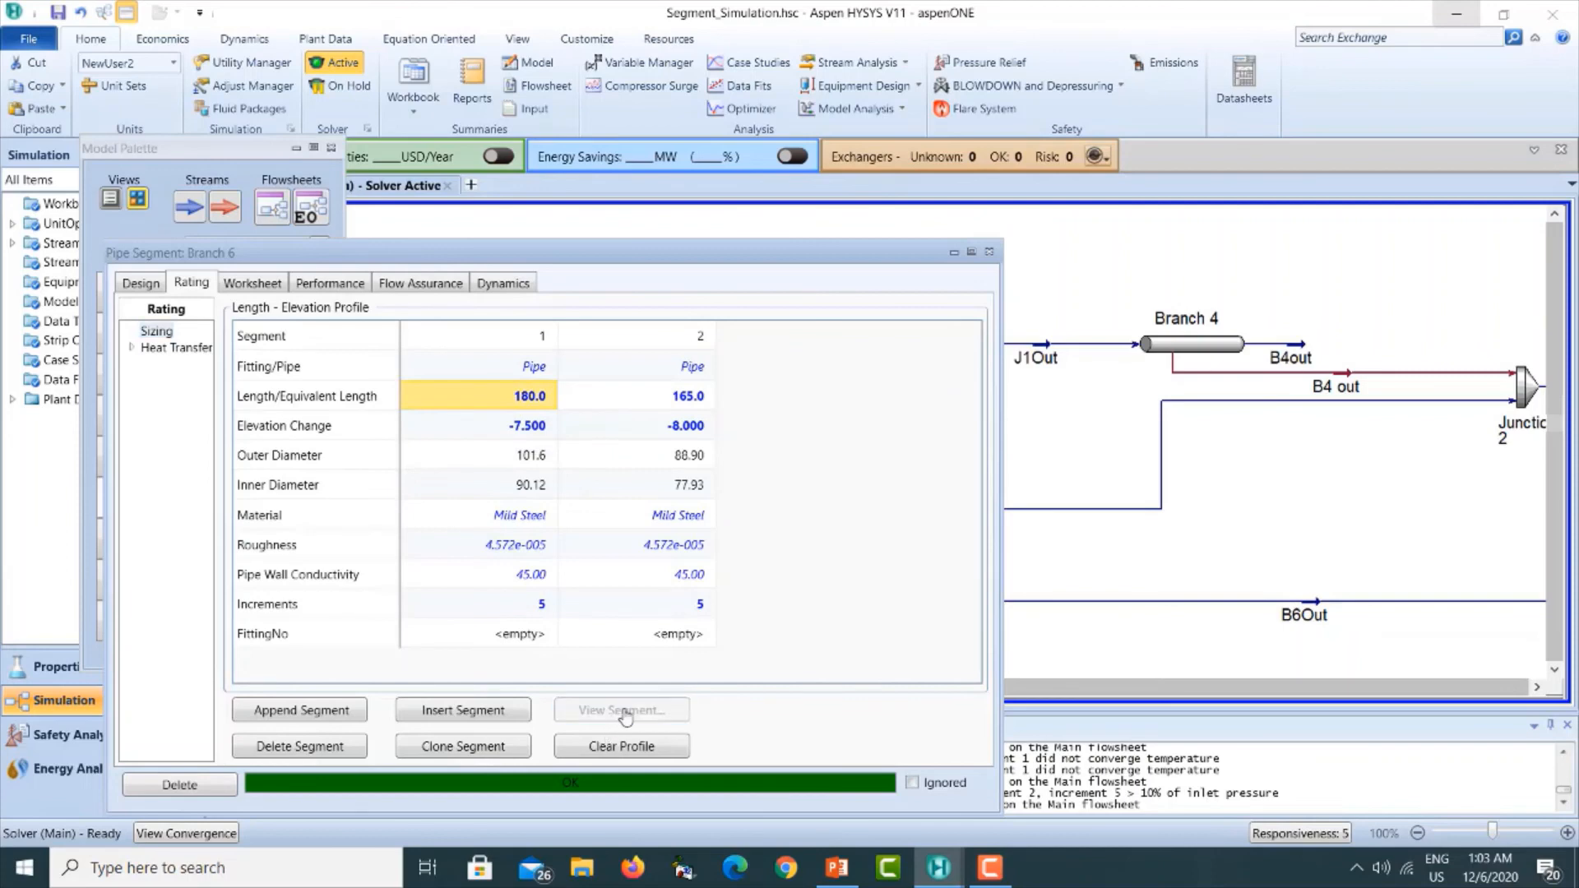
left_click(901, 399)
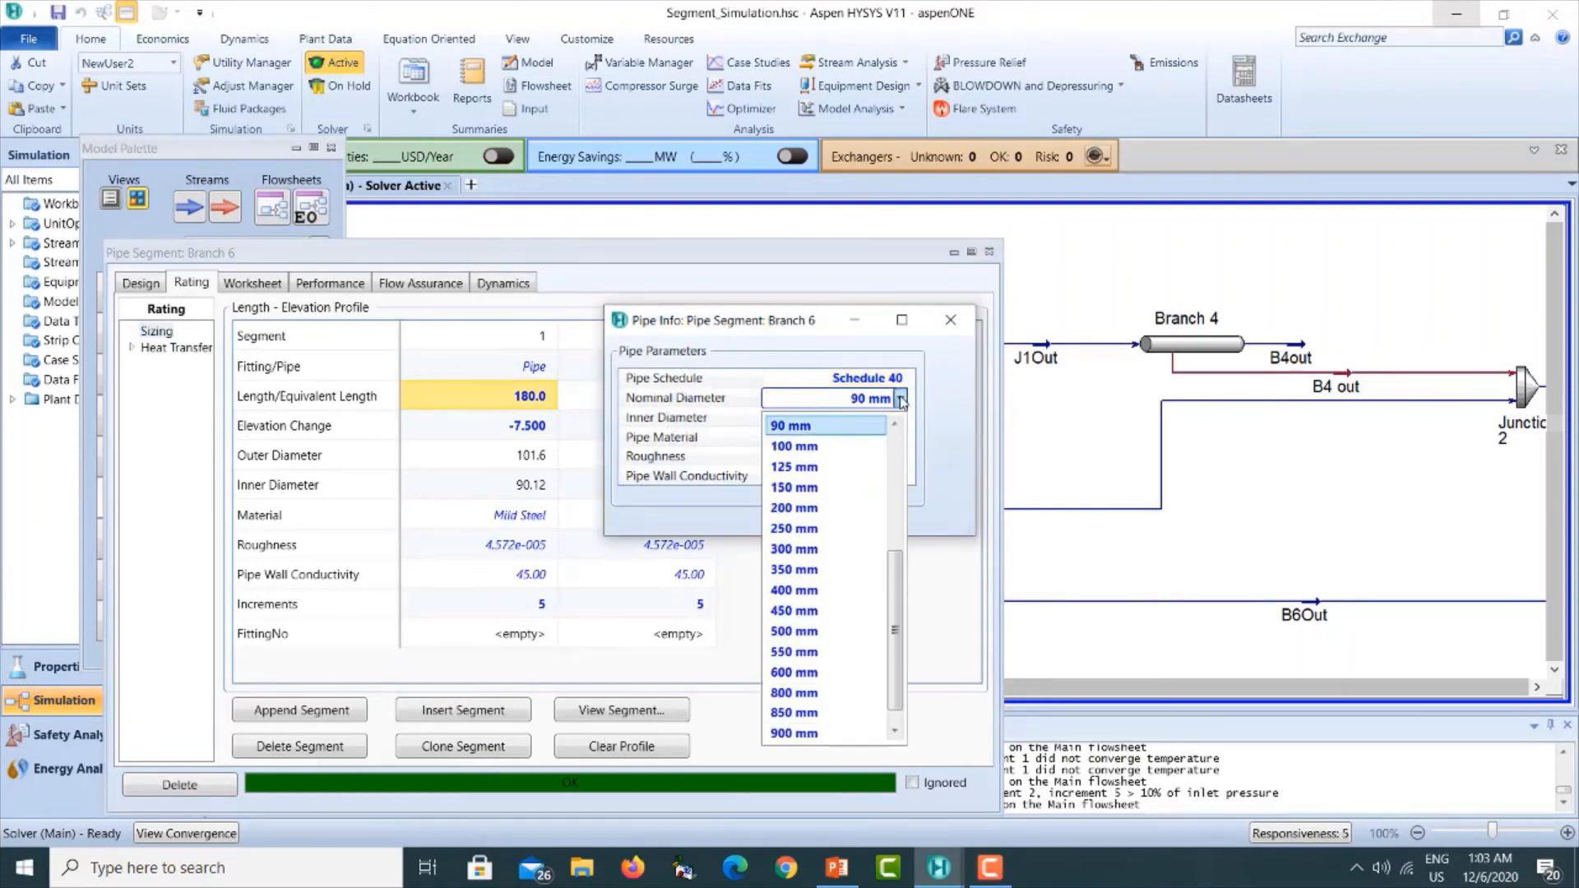
left_click(895, 425)
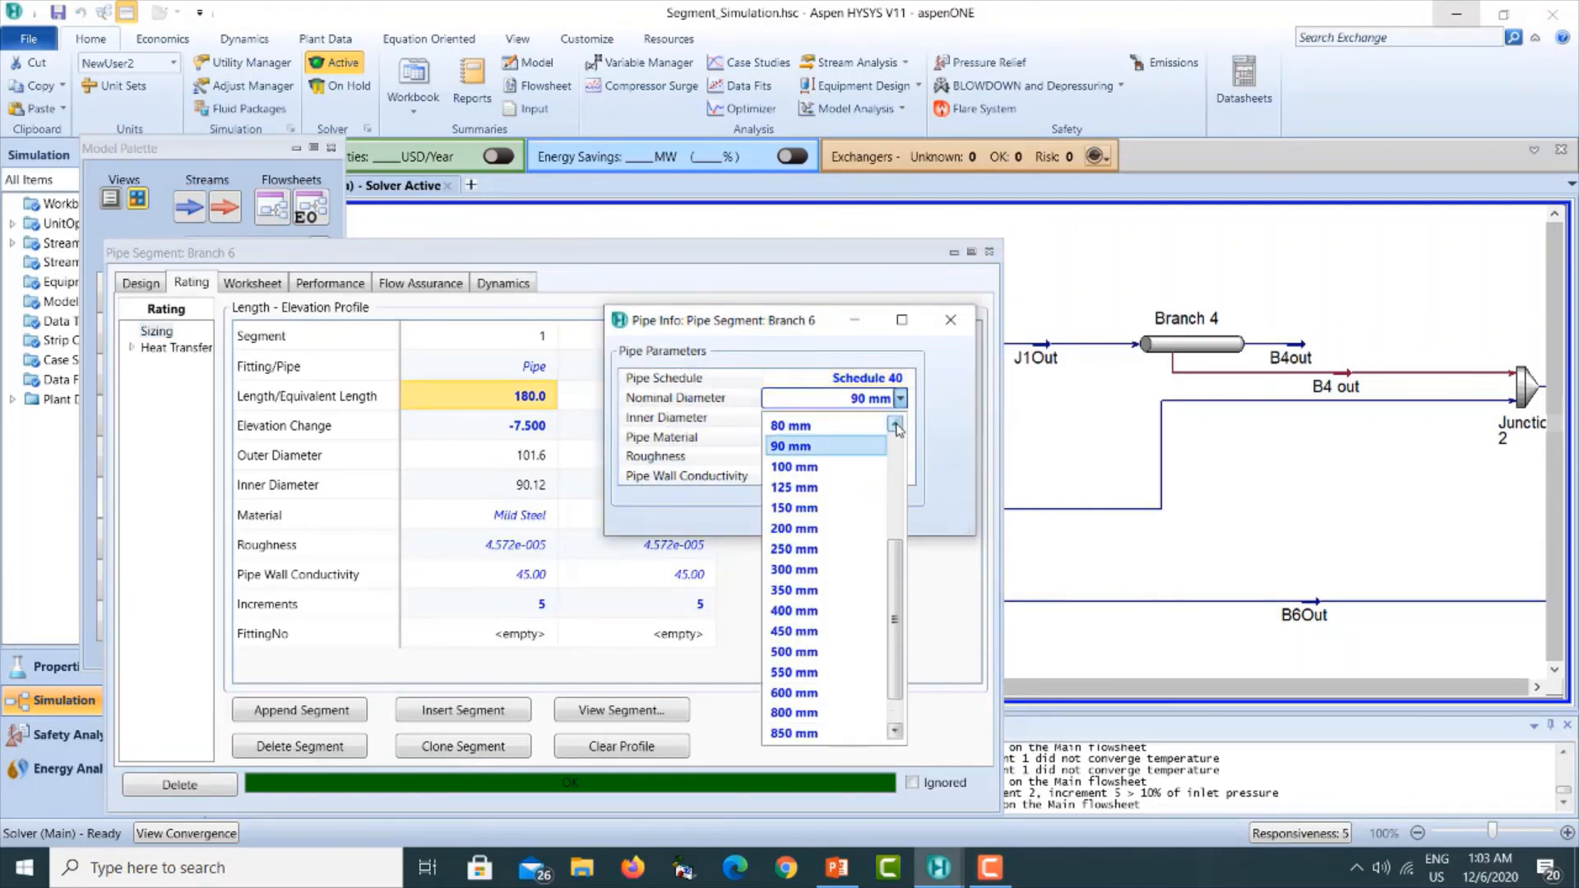
left_click(851, 427)
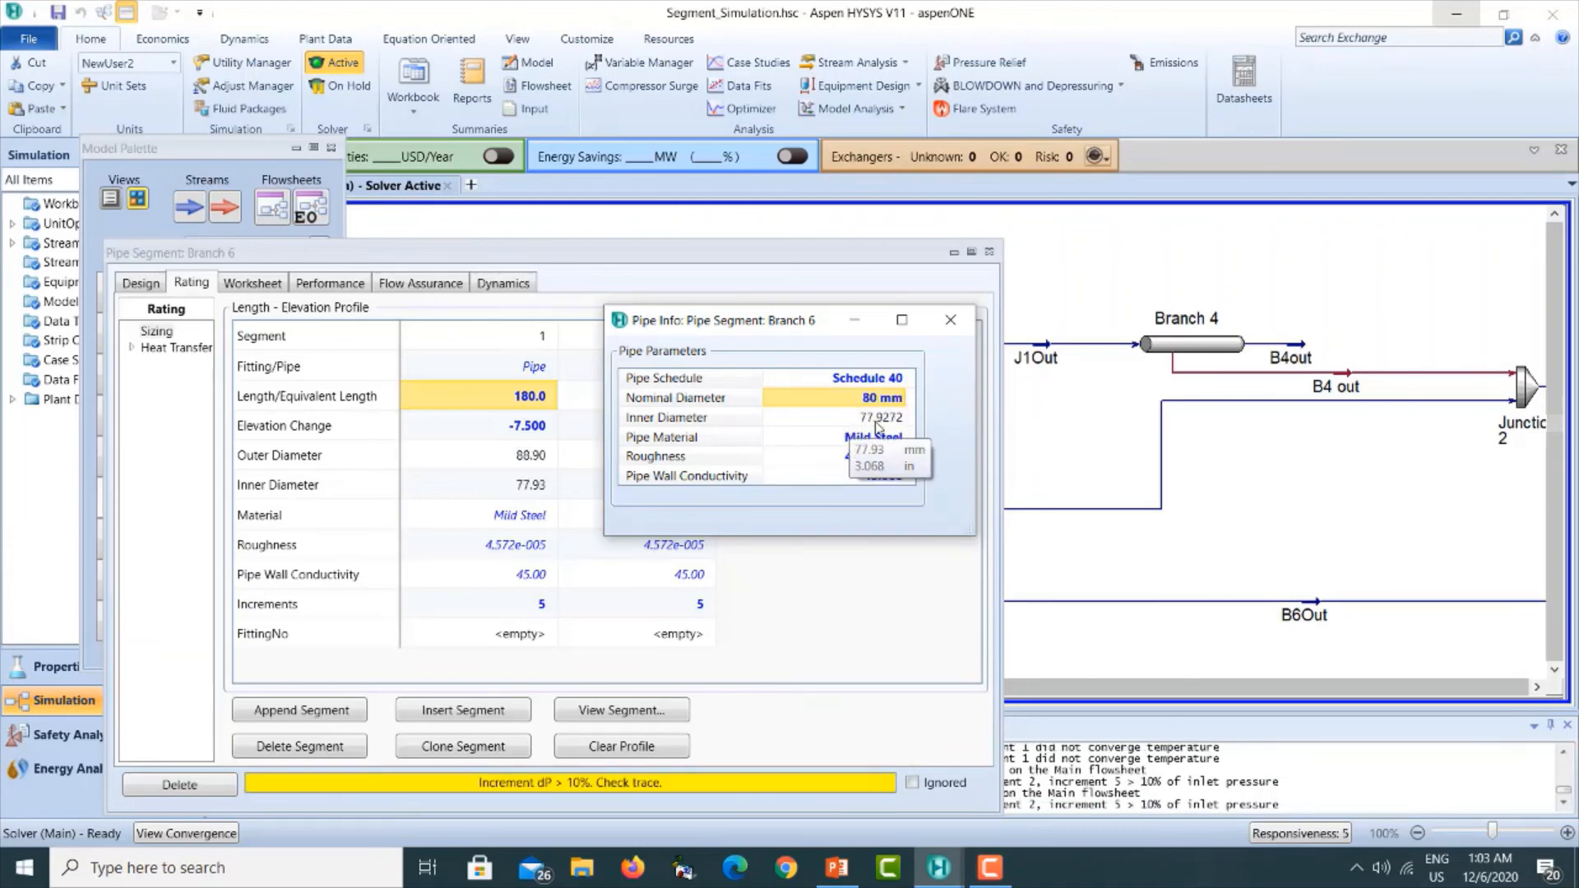
Restore the 90 mm nominal diameter on Branch 6's first segment and close the Branch 6 windows.
left_click(901, 400)
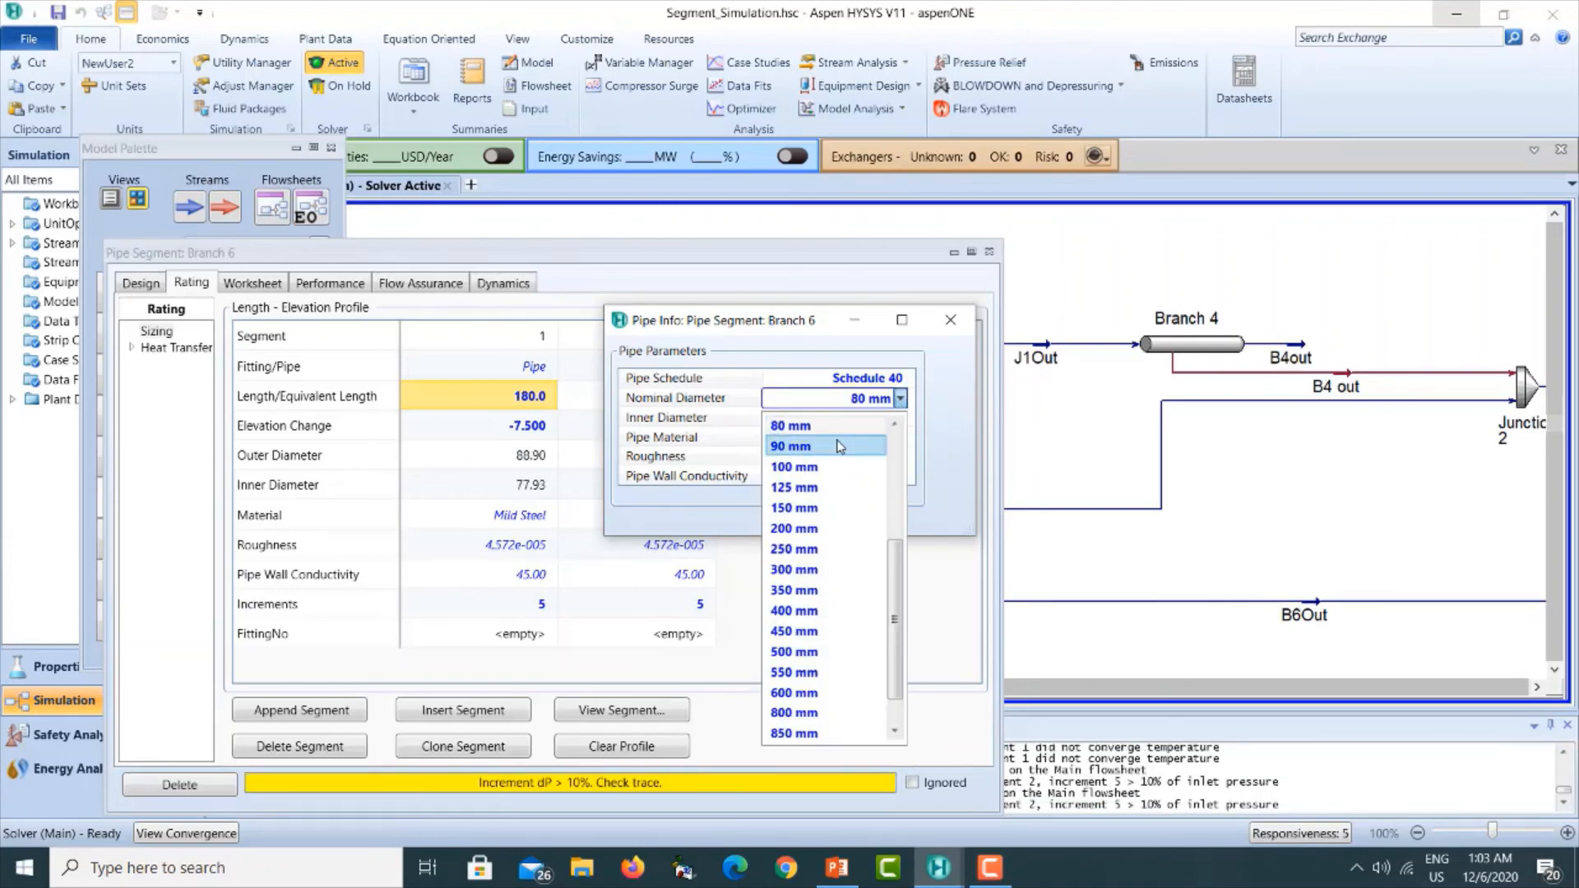
left_click(840, 446)
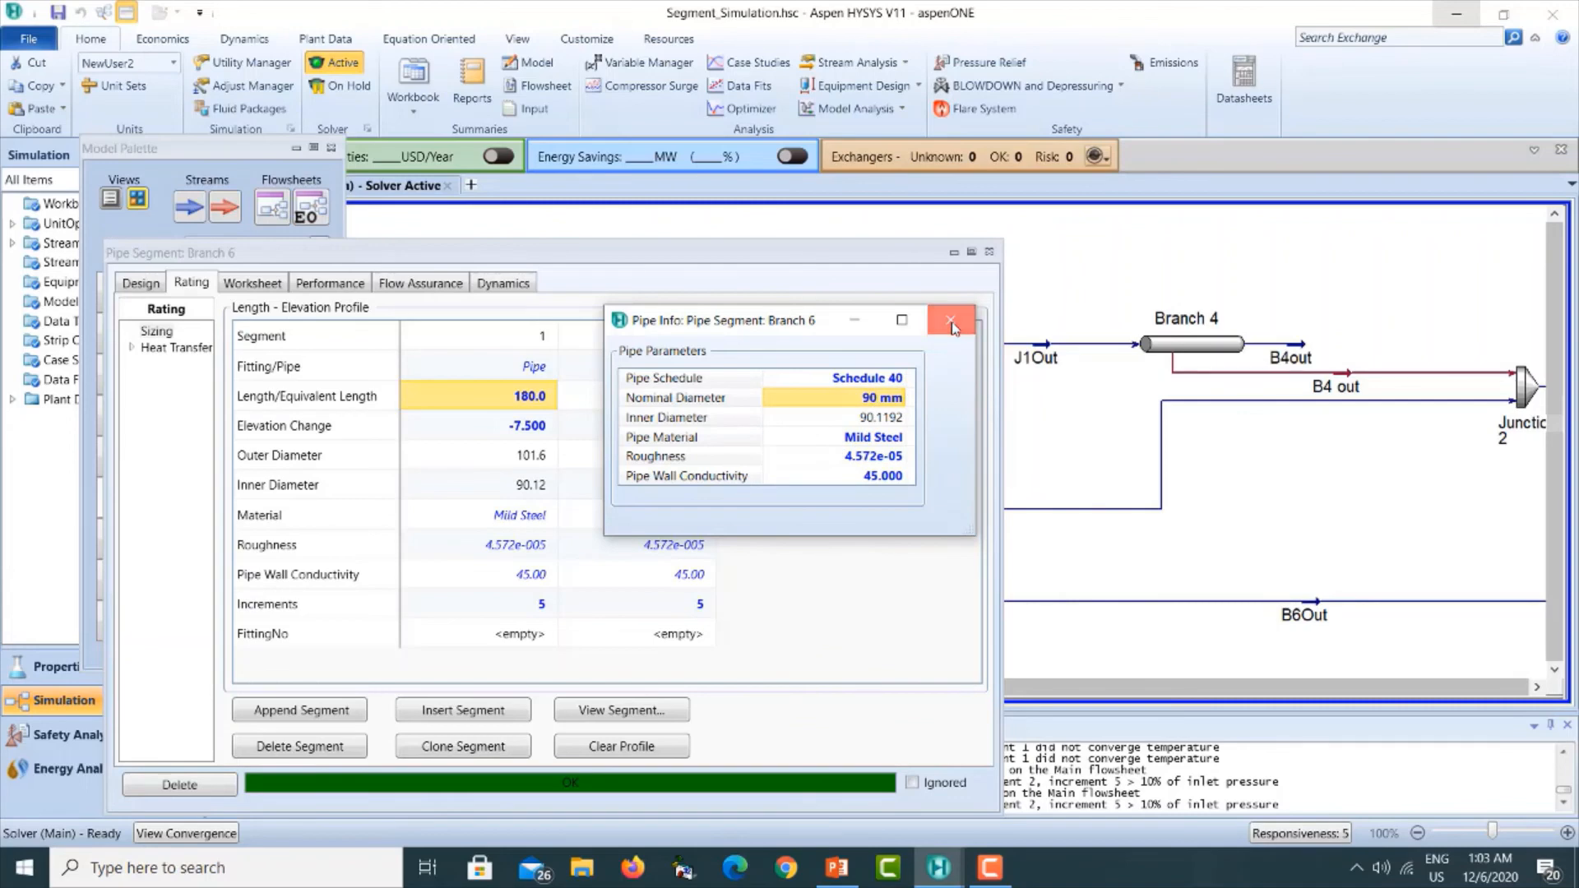
left_click(953, 320)
left_click(990, 252)
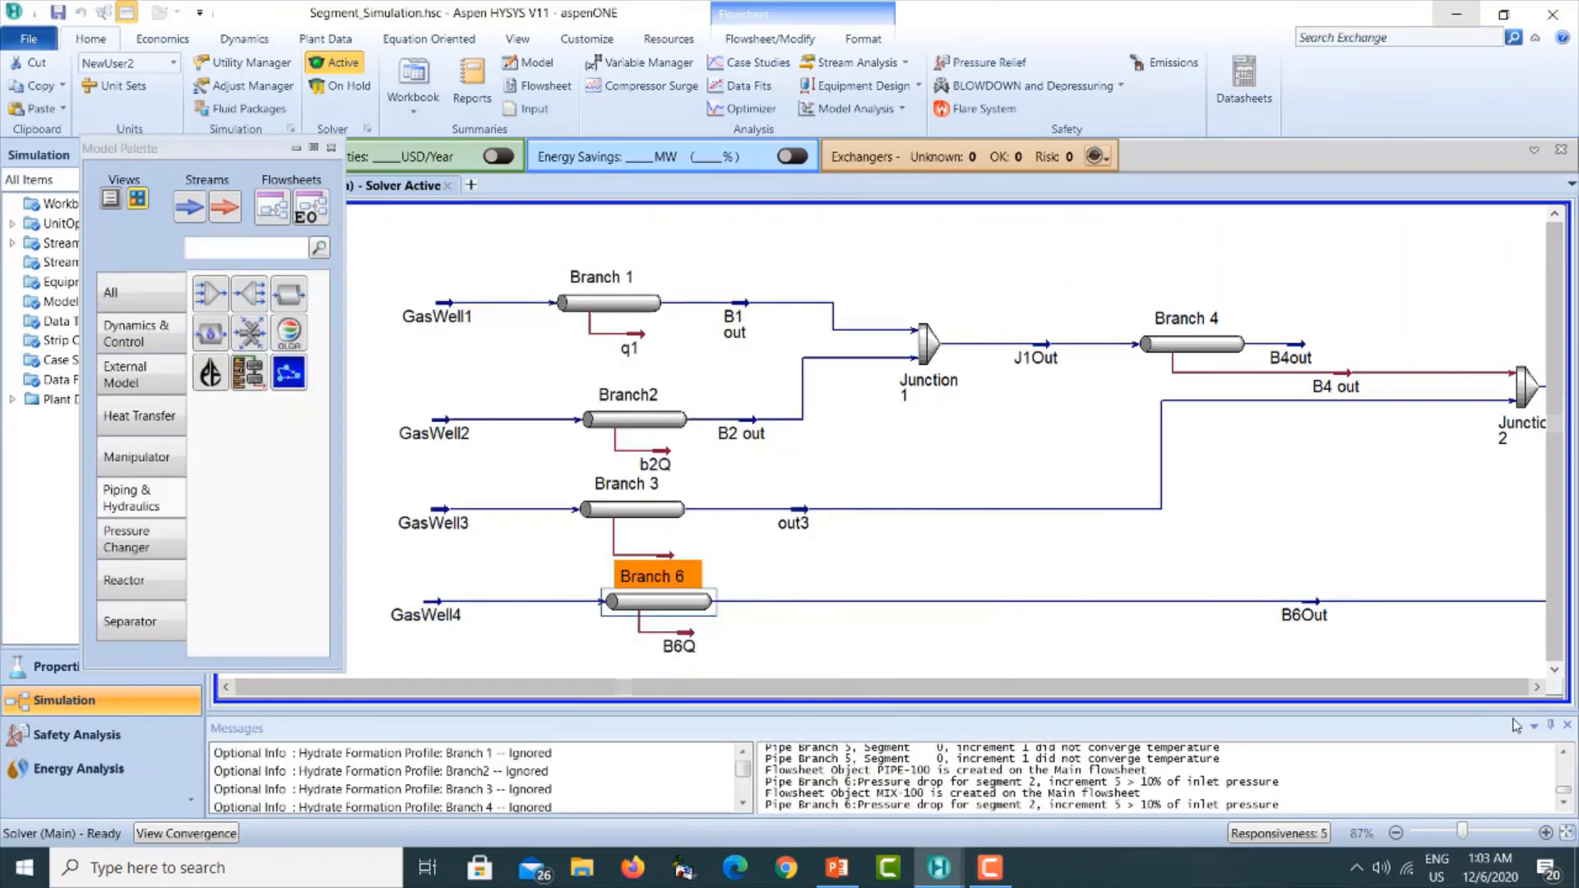
Move MIX-100 slightly down on the flowsheet so that its B5Out inlet line runs straight from Branch 5.
left_click(1537, 687)
left_click(1537, 688)
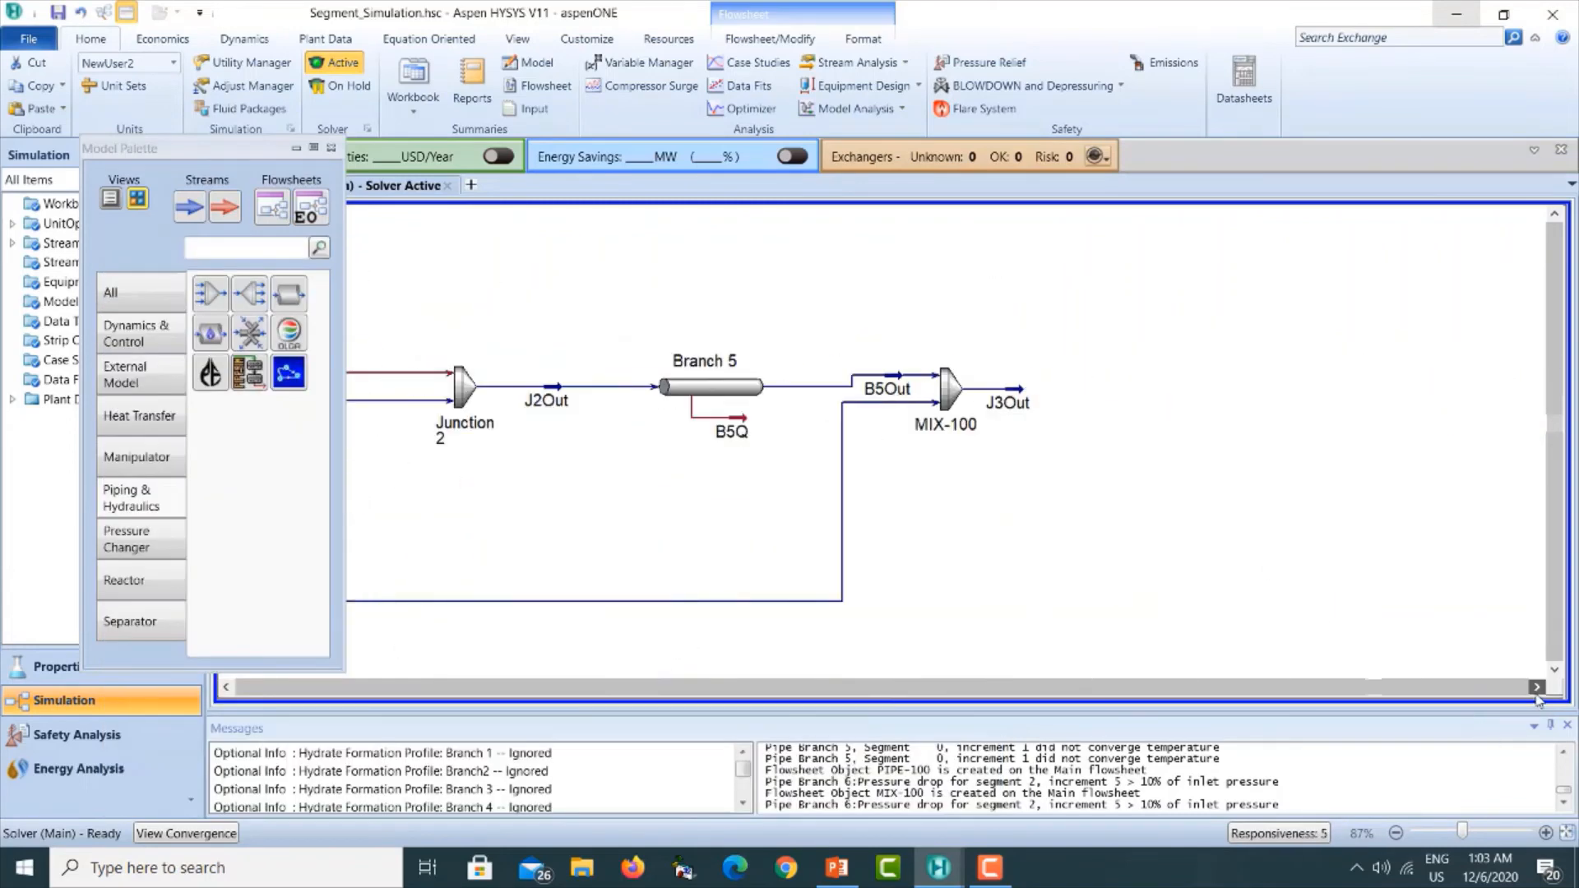
mouse_move(953, 395)
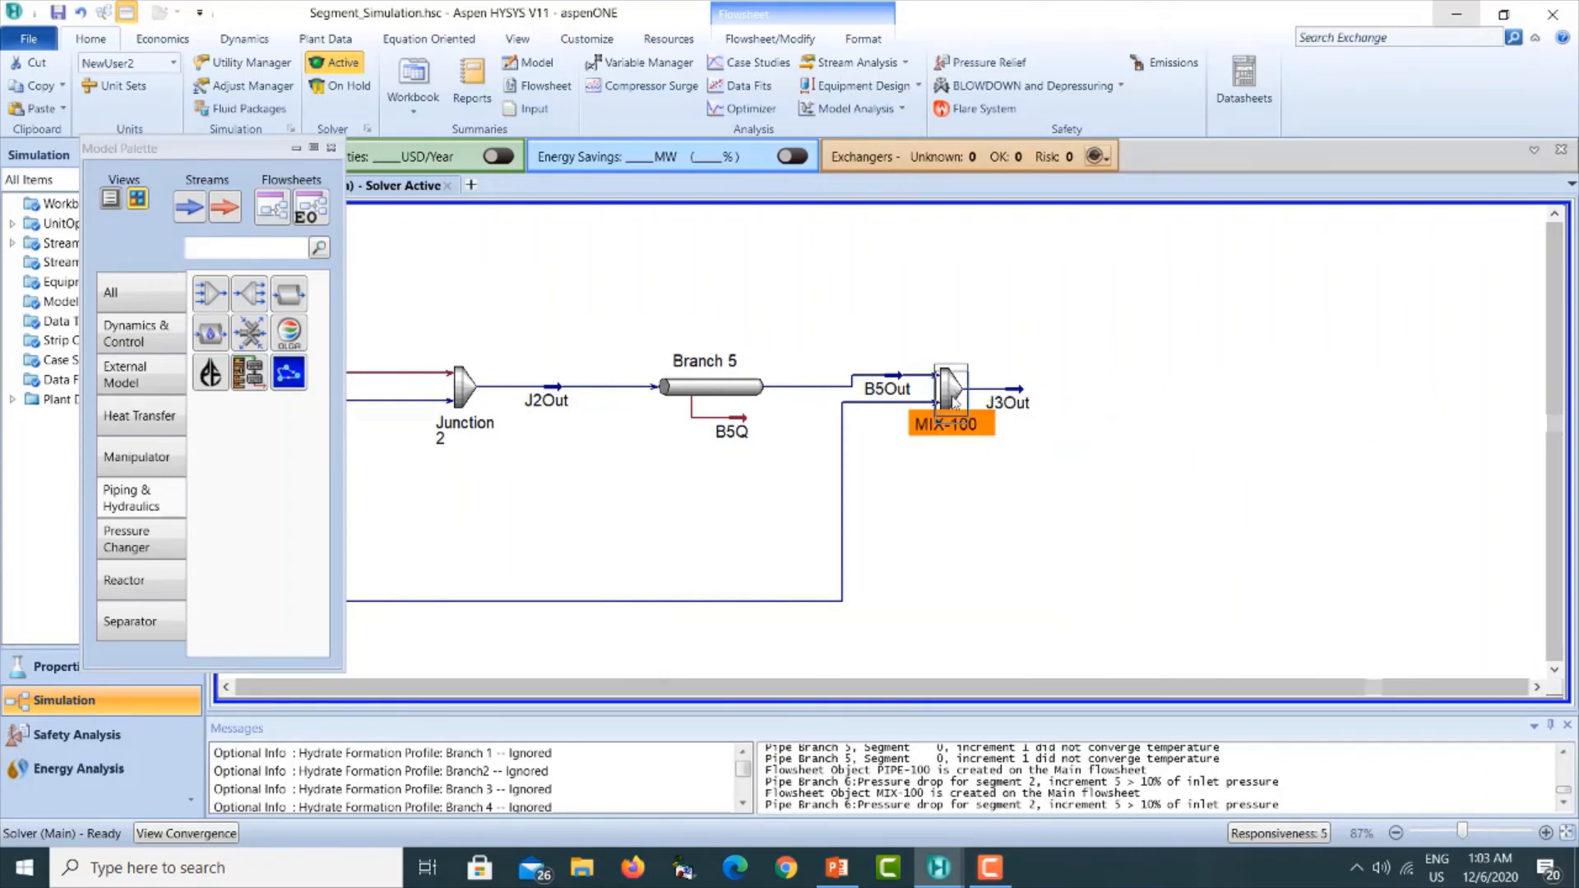
left_click_drag(953, 395, 955, 411)
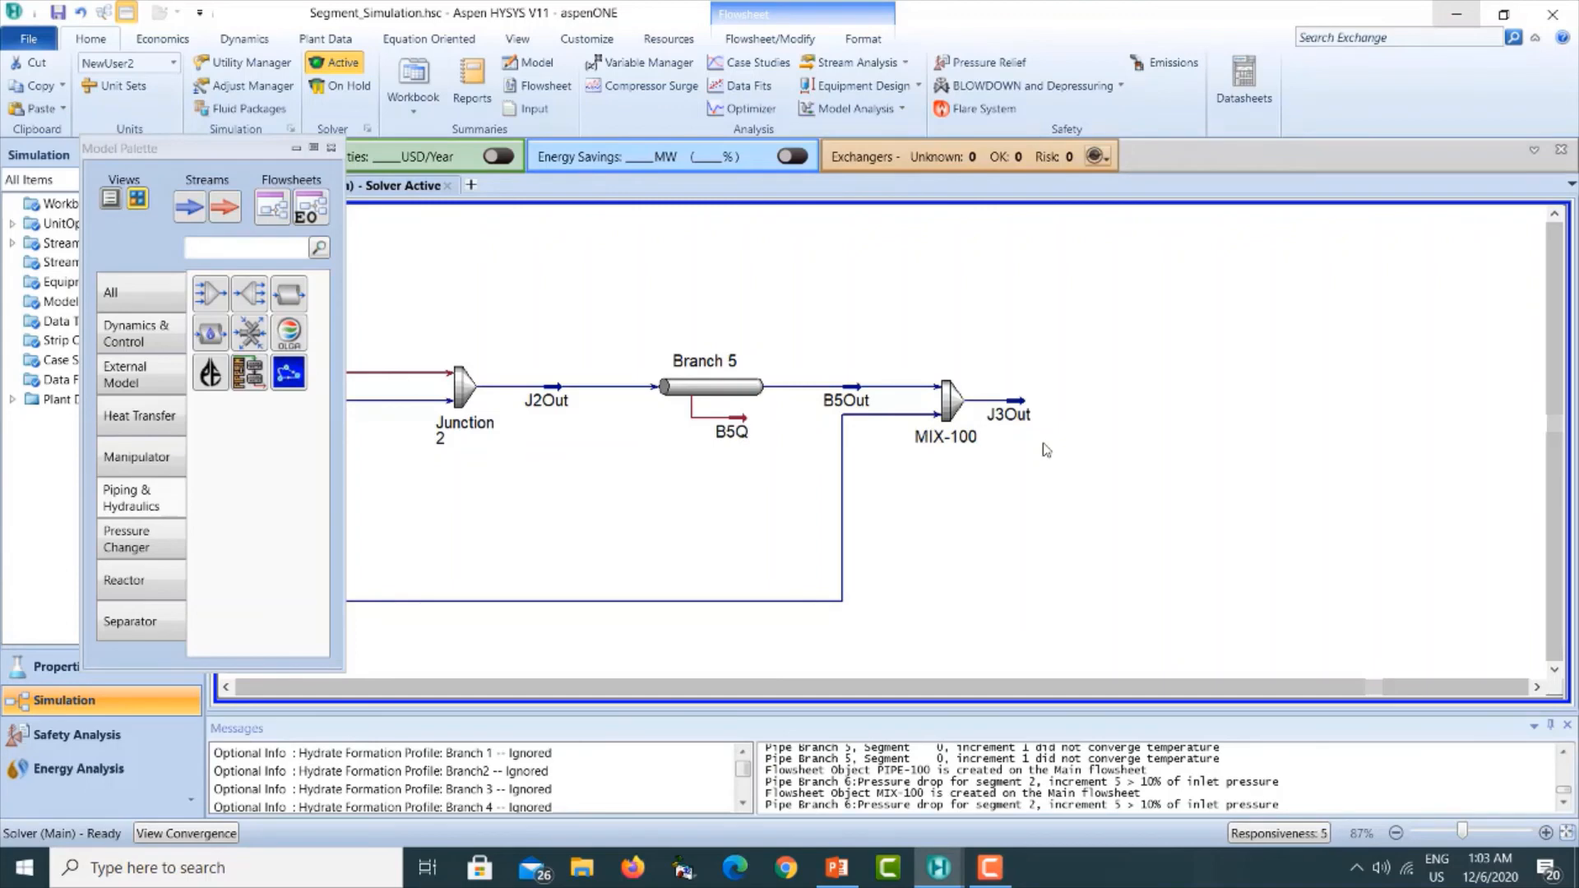
Add a pipe segment downstream of the J3Out stream and name it Branch 7.
left_click(289, 294)
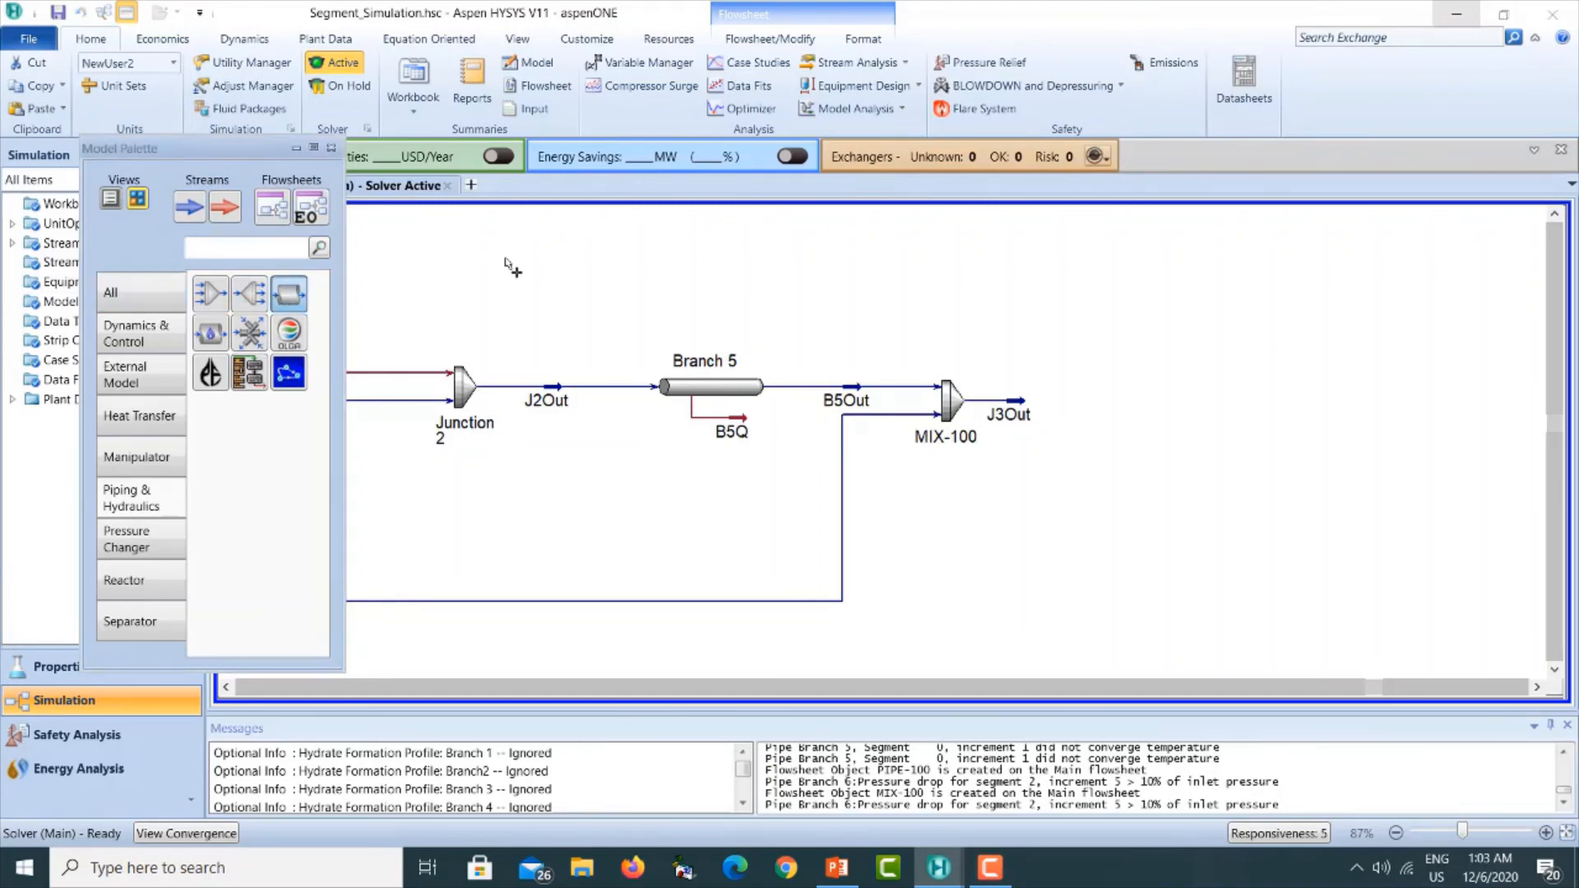
left_click(1174, 401)
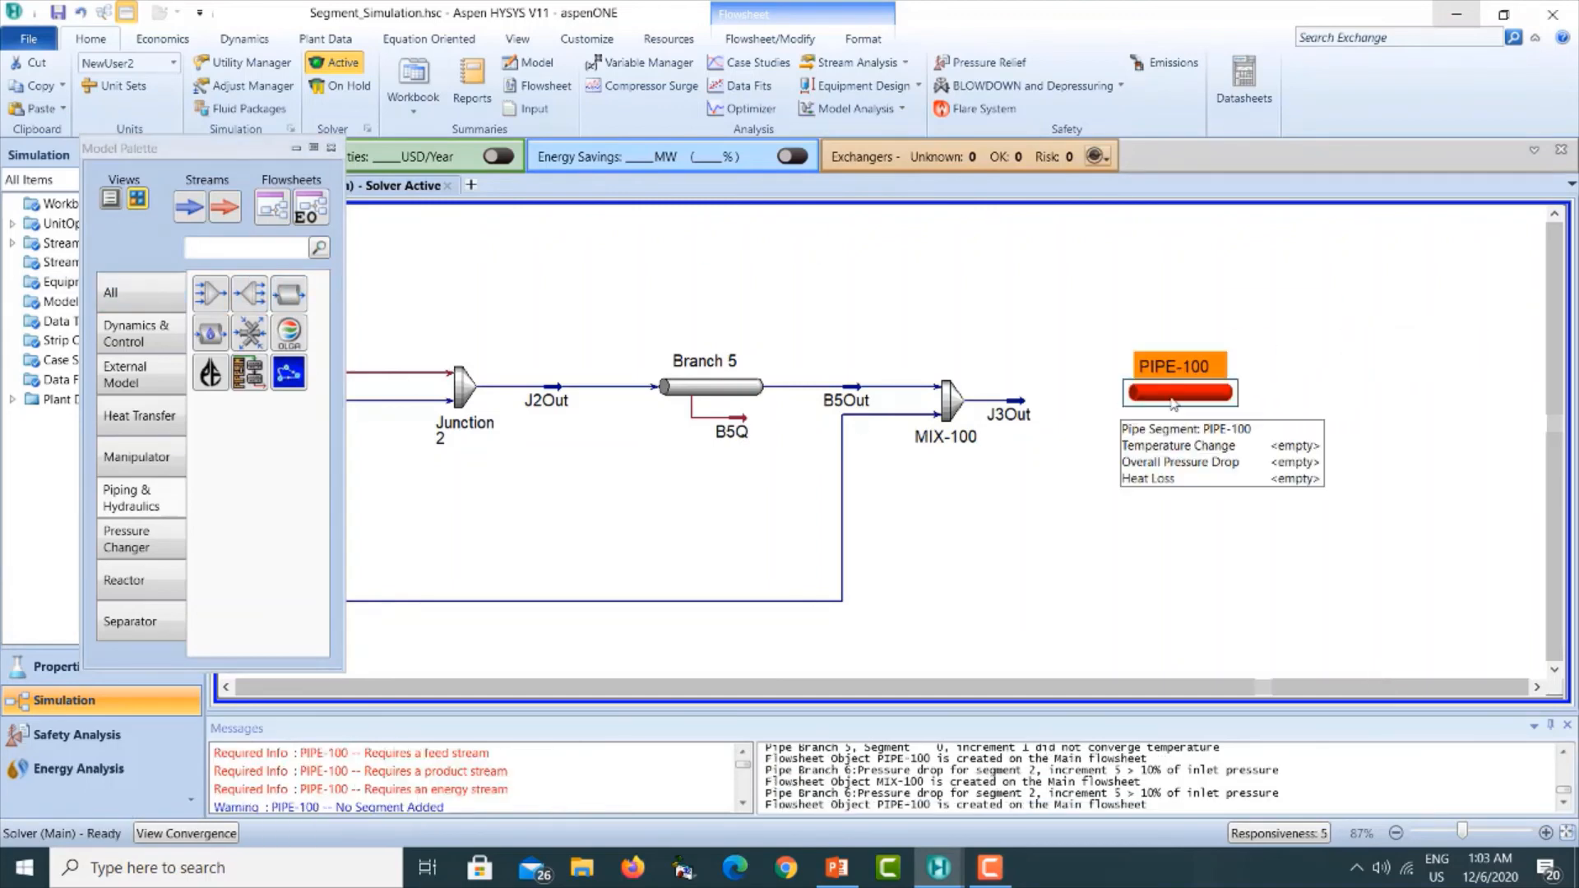
double_click(1174, 395)
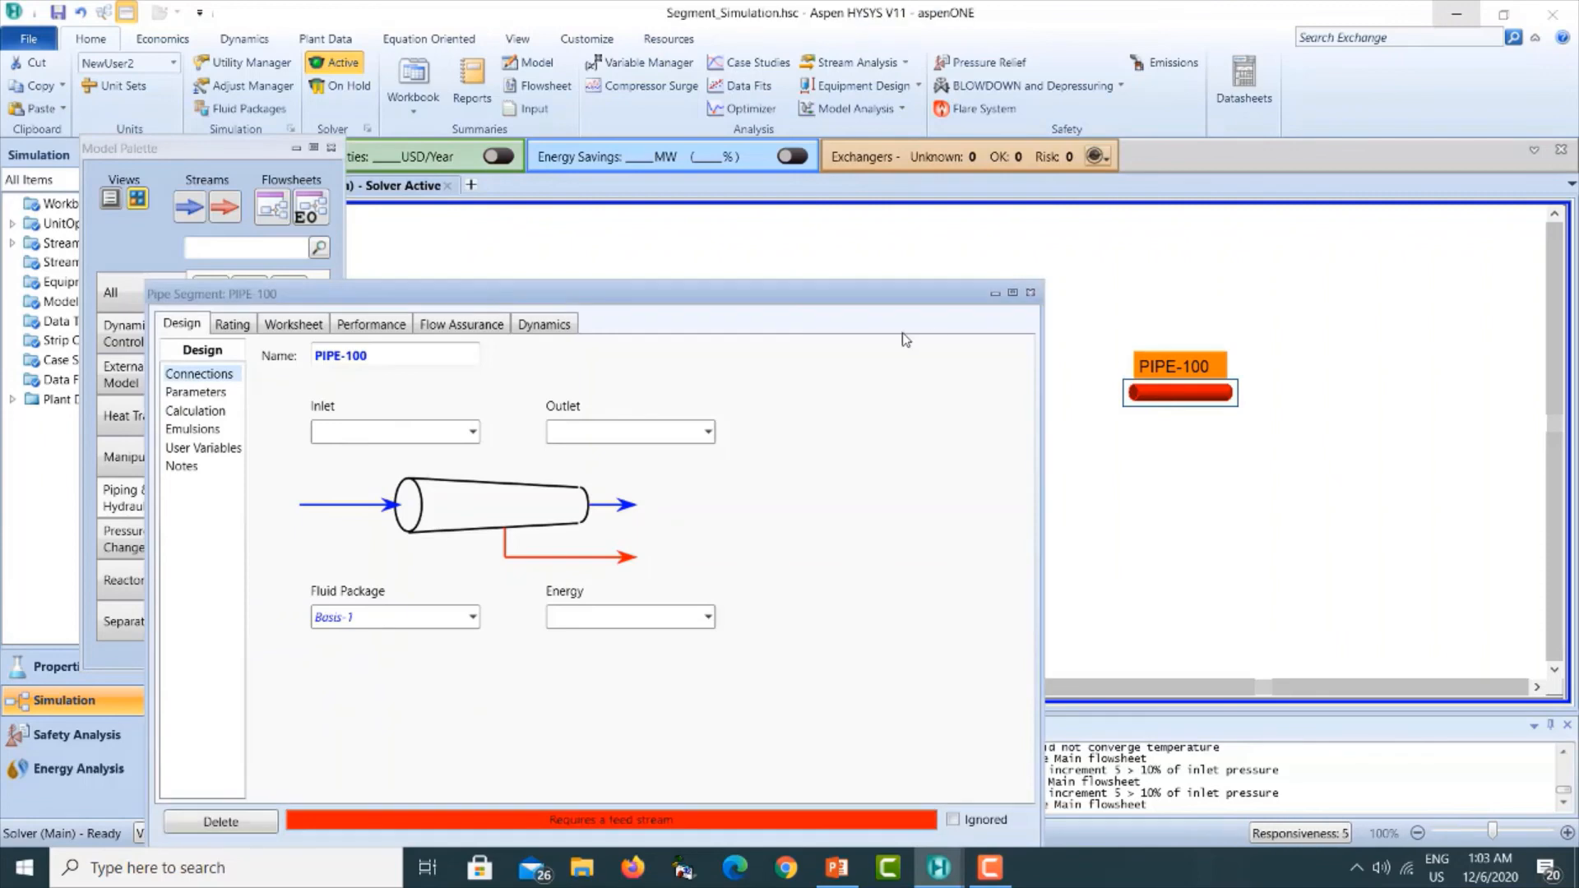
left_click(391, 359)
type("Br")
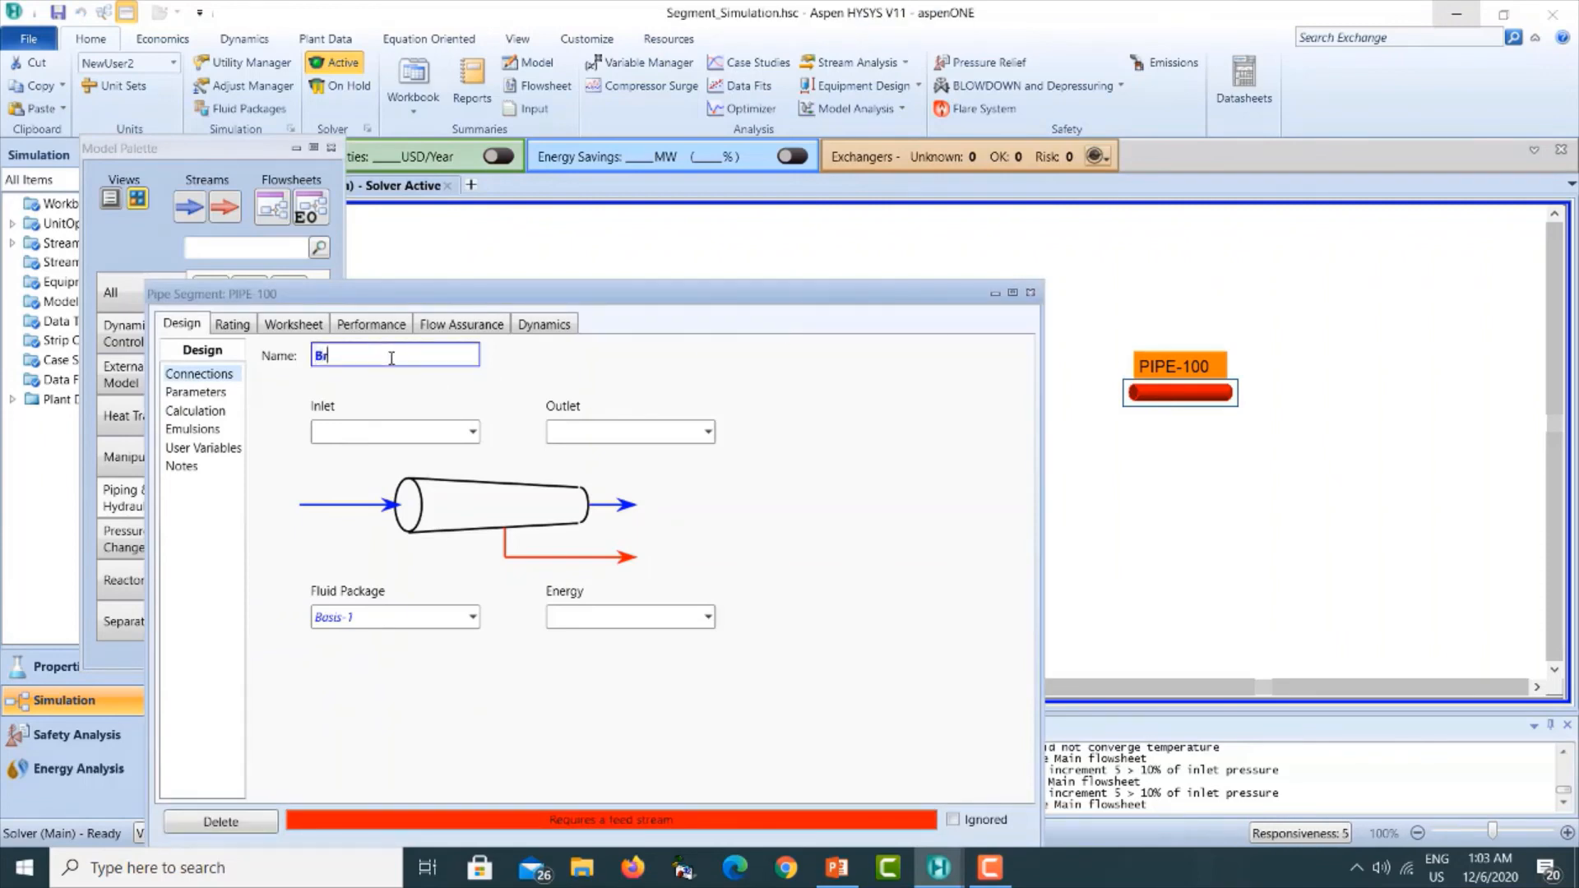
type("anch 7")
key("Return")
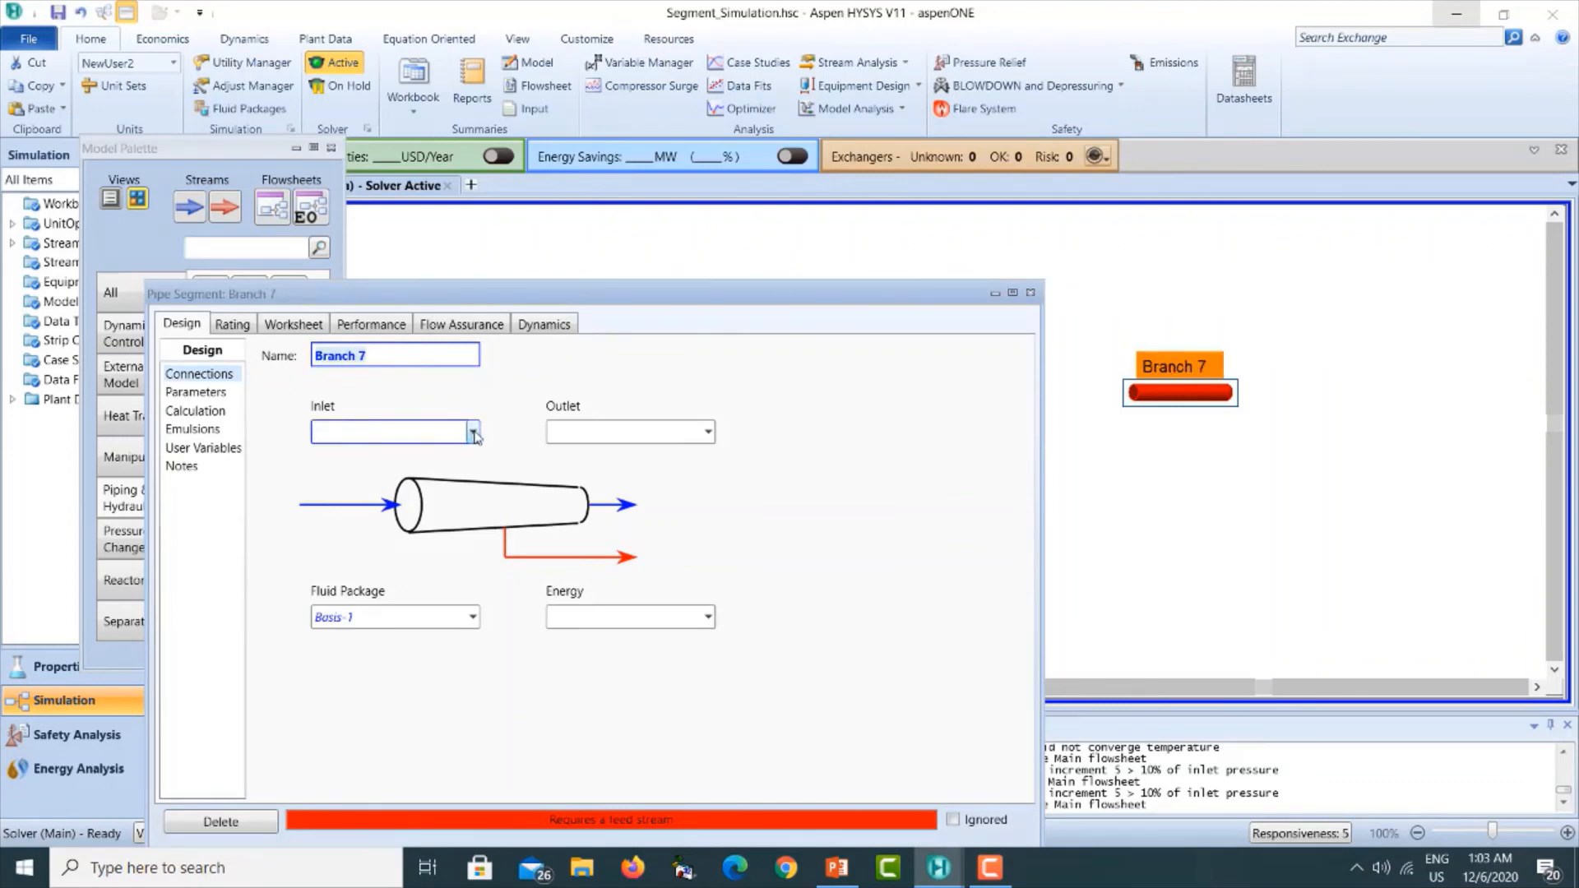
Connect Branch 7 with J3Out as inlet, B7Out as outlet and B7Q as energy stream.
left_click(474, 433)
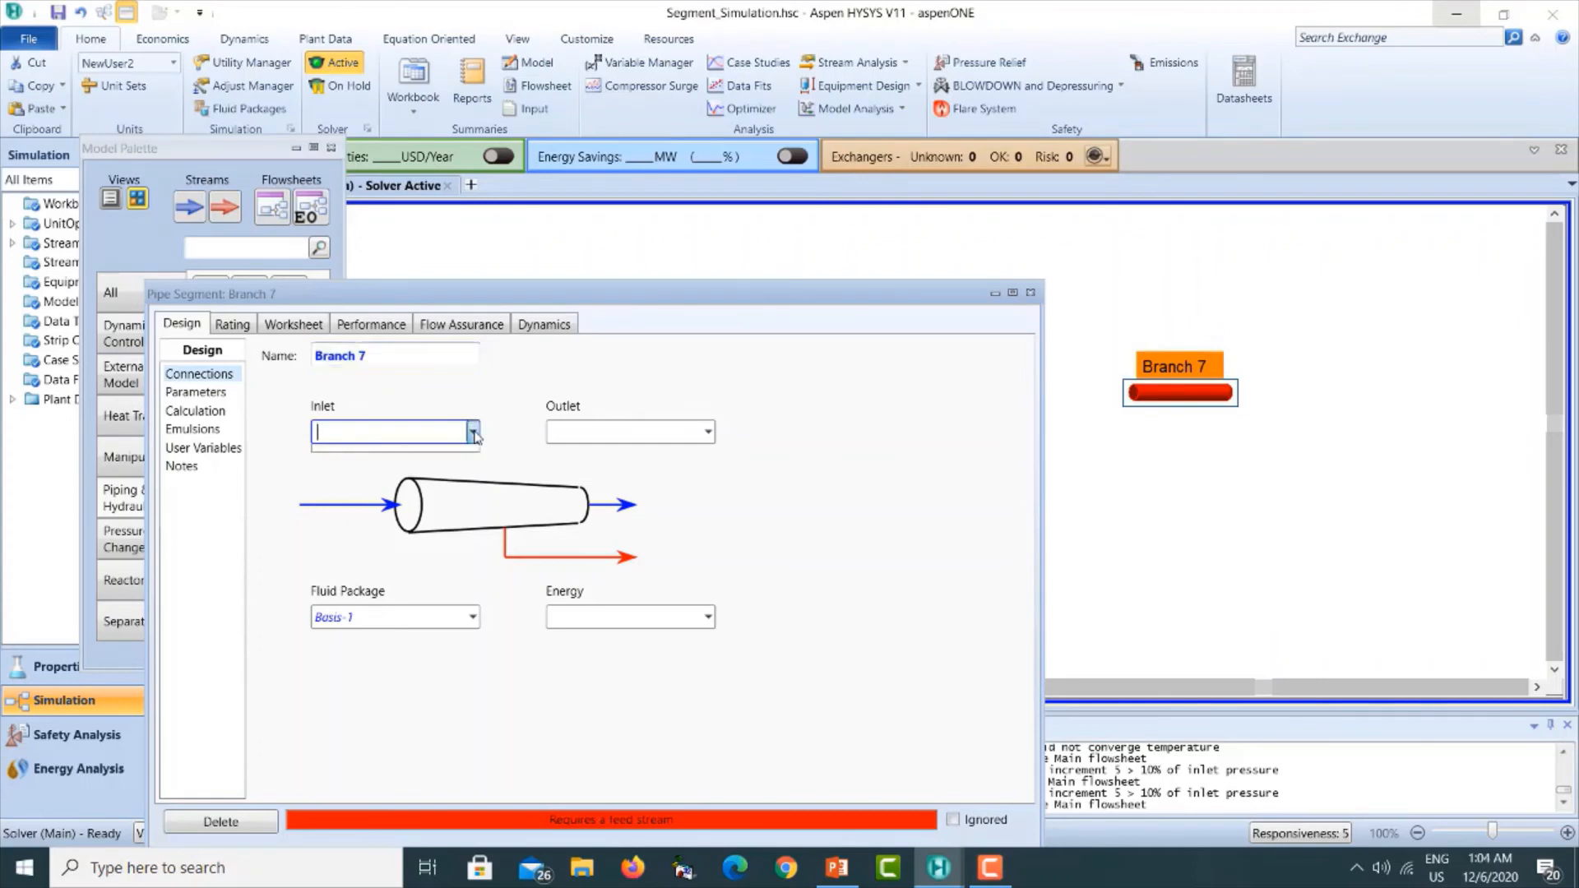
left_click(371, 482)
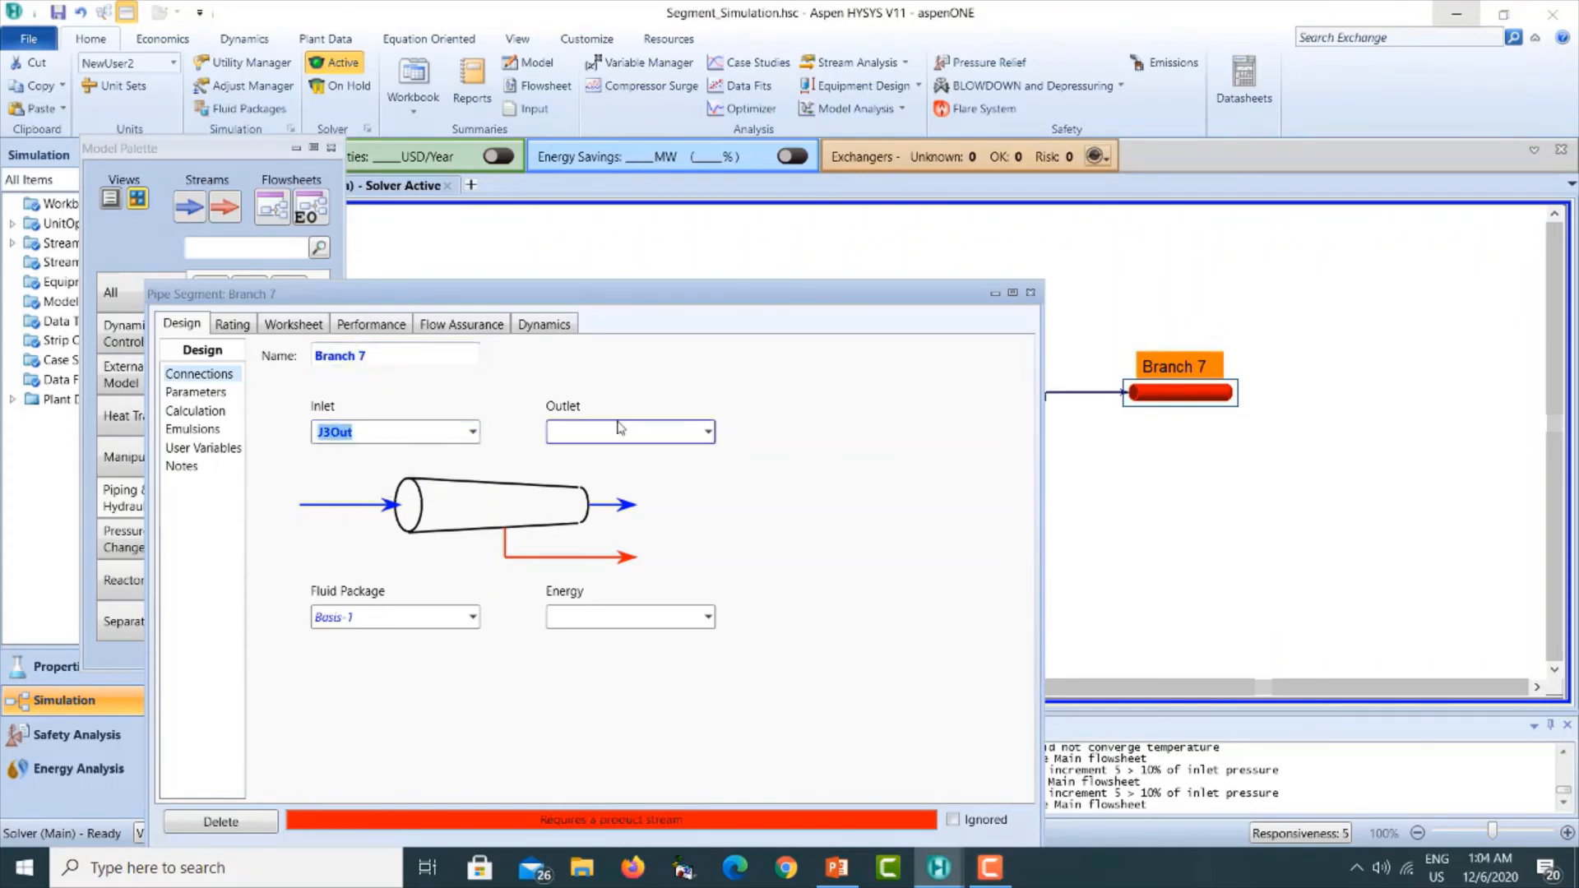
left_click(598, 432)
type("B7Out")
key("Return")
left_click(683, 617)
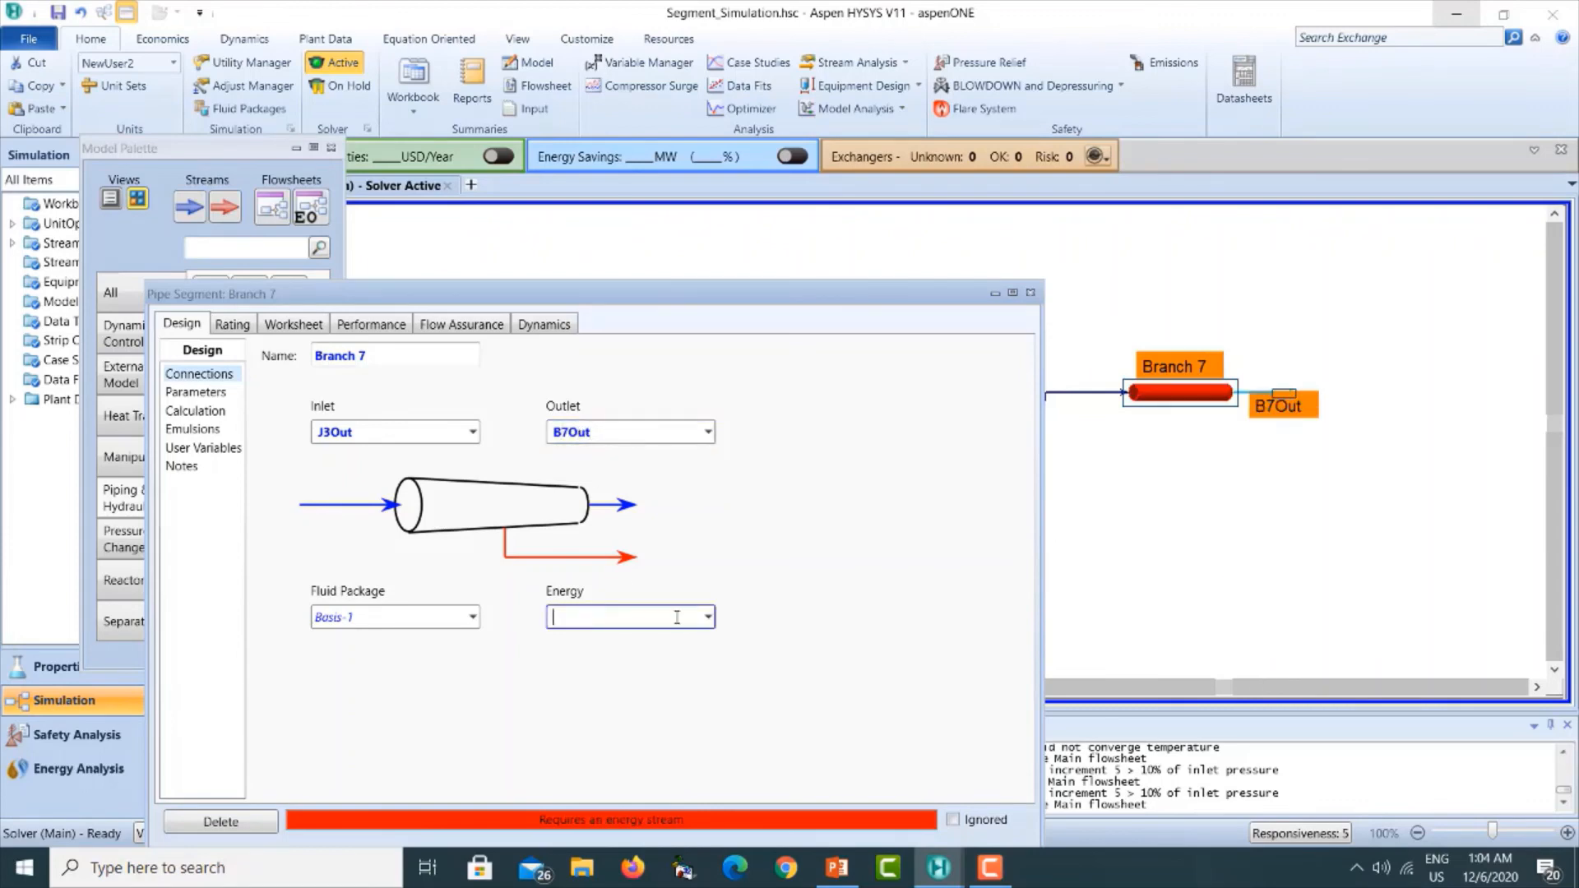
type("B7Q")
key("Return")
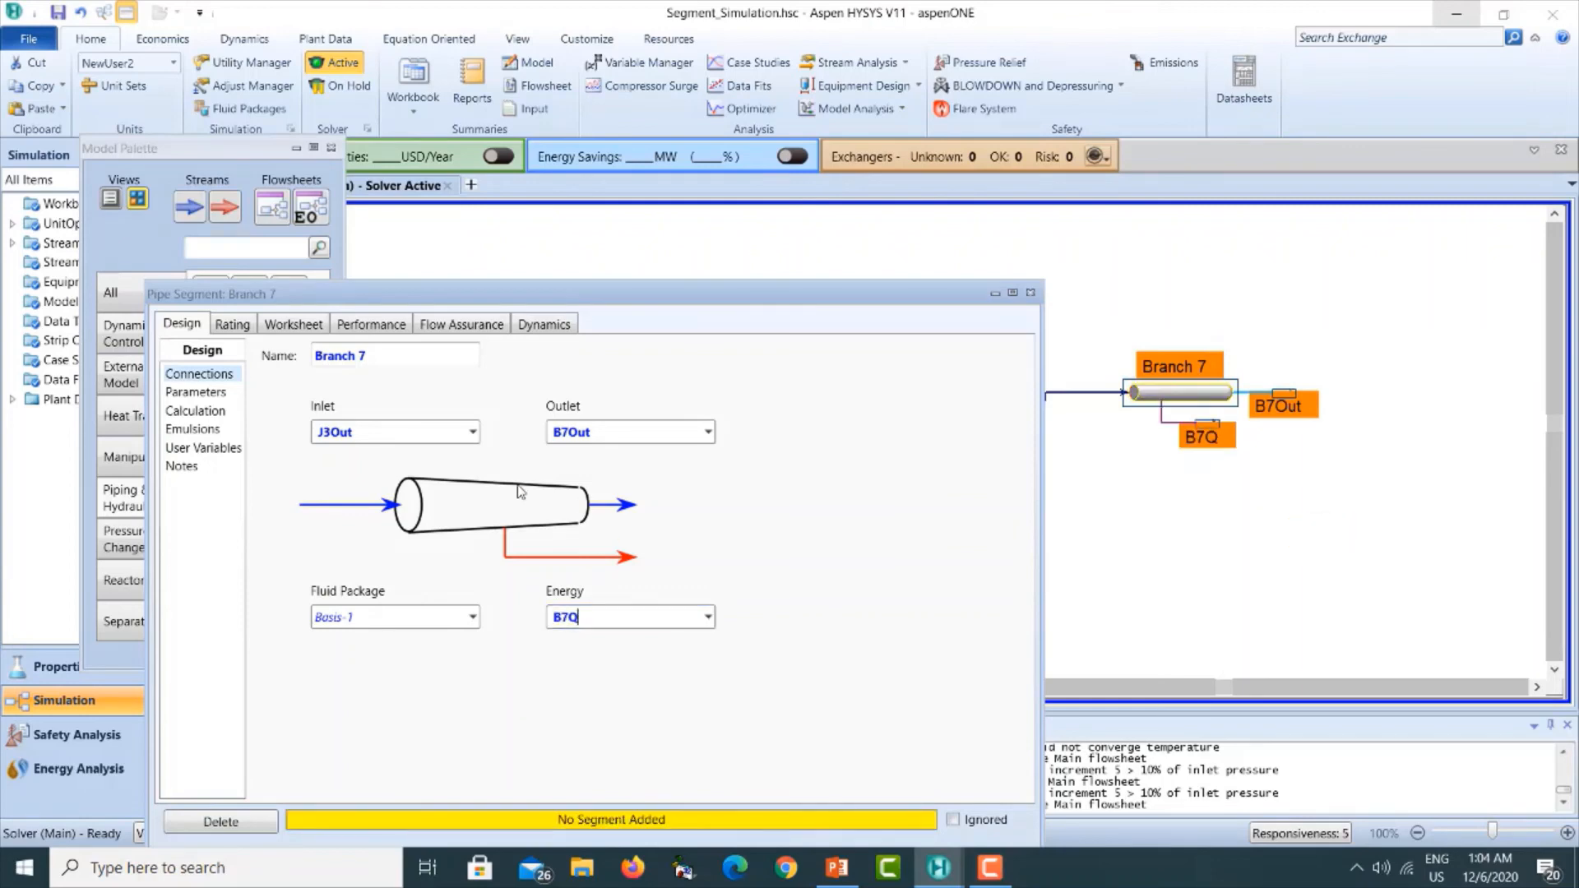
Append a segment to Branch 7's rating profile with a length of 340 m and an elevation change of -13 m.
left_click(232, 328)
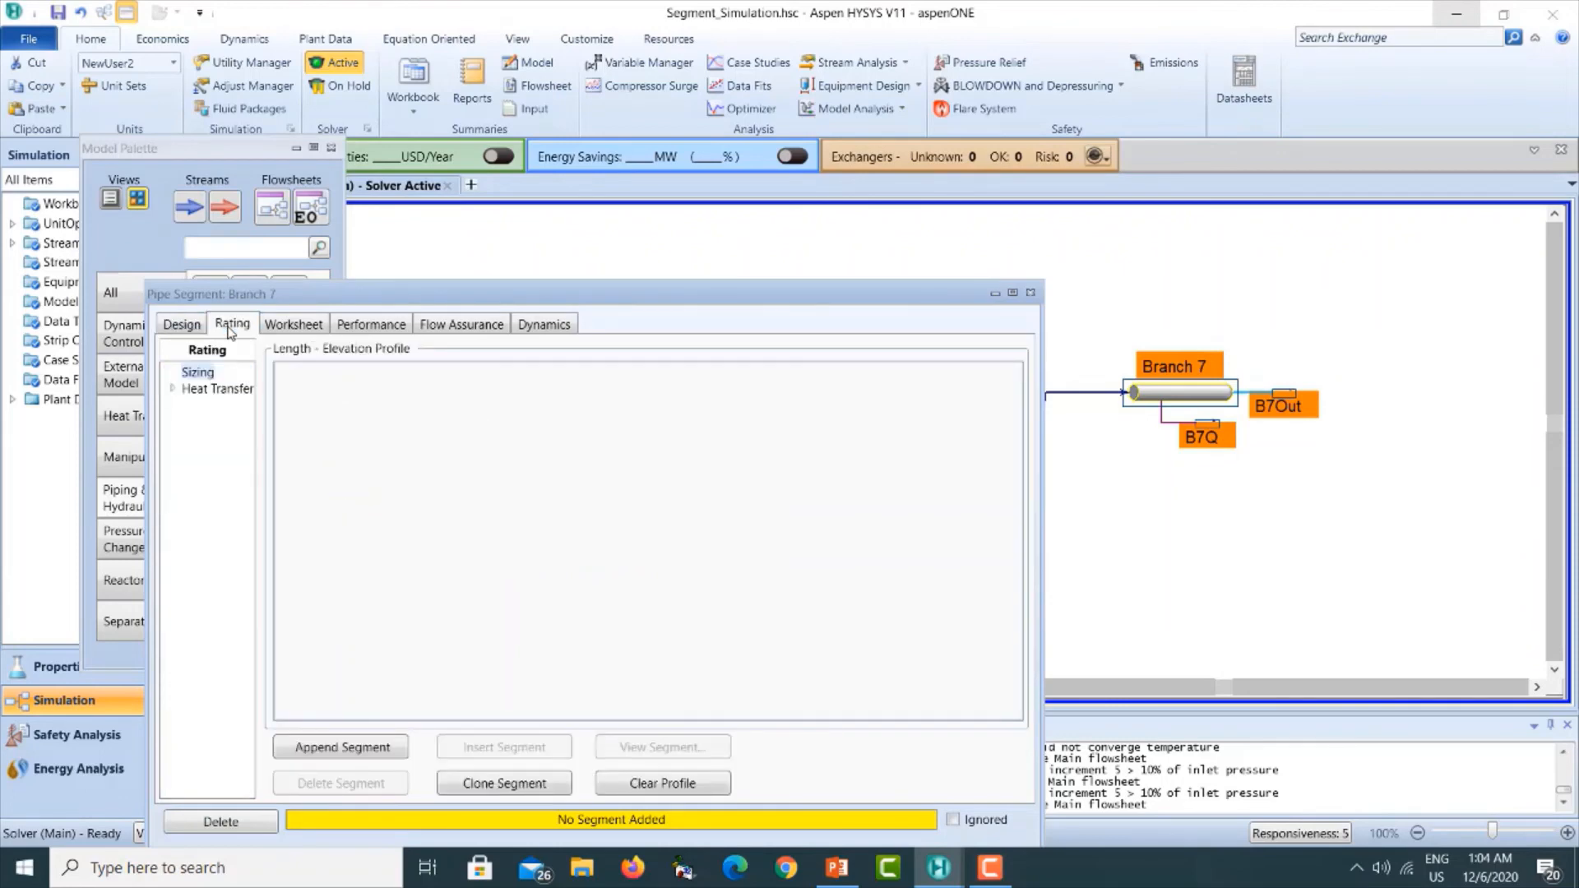
left_click(339, 750)
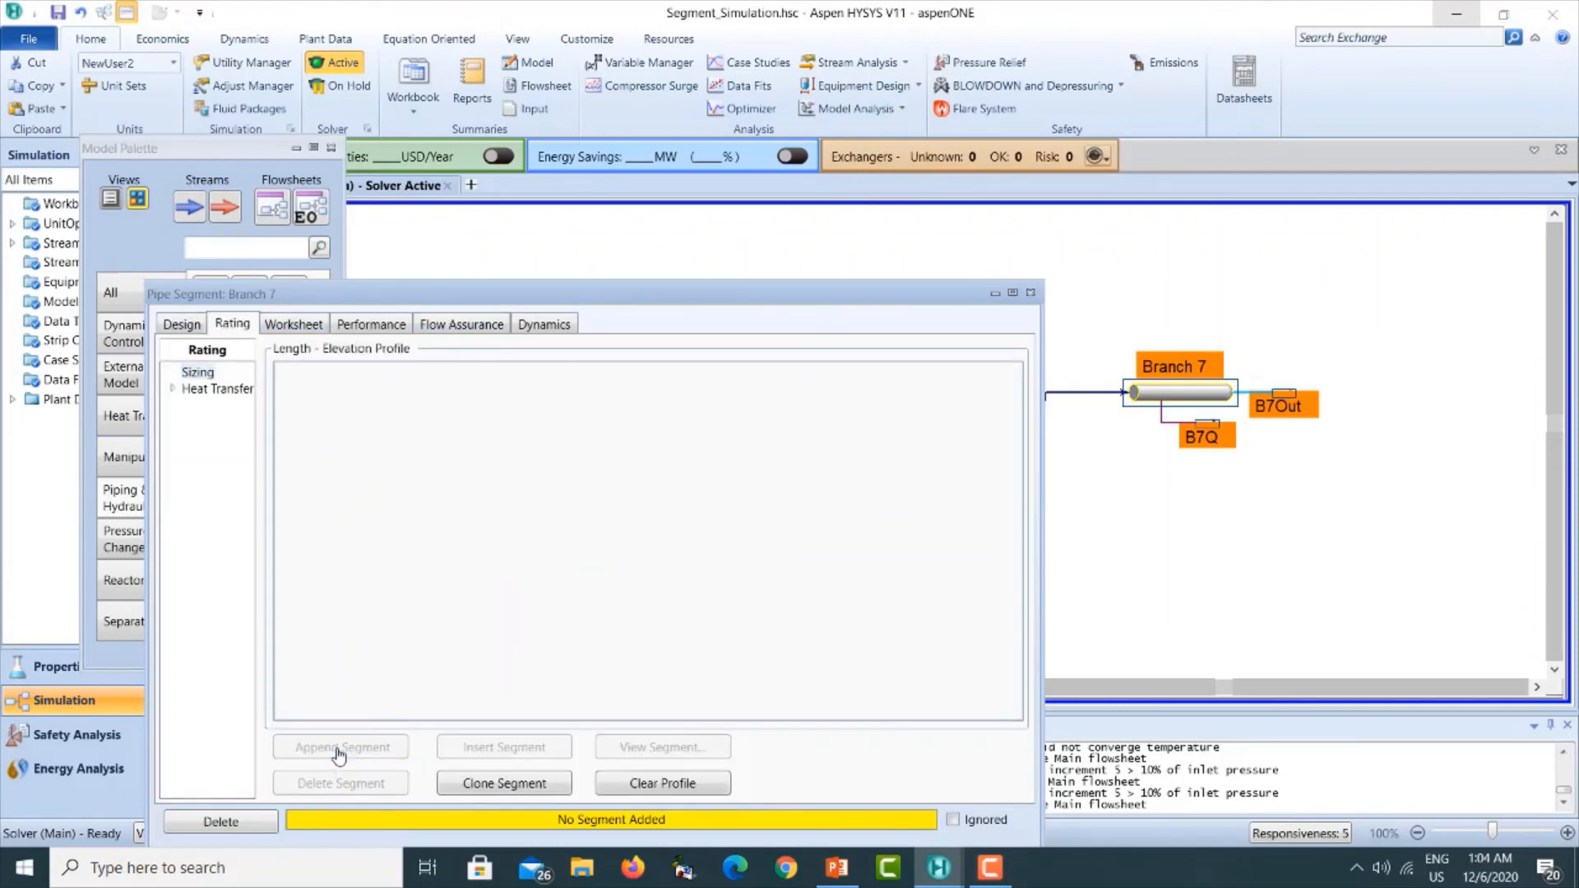
left_click(544, 442)
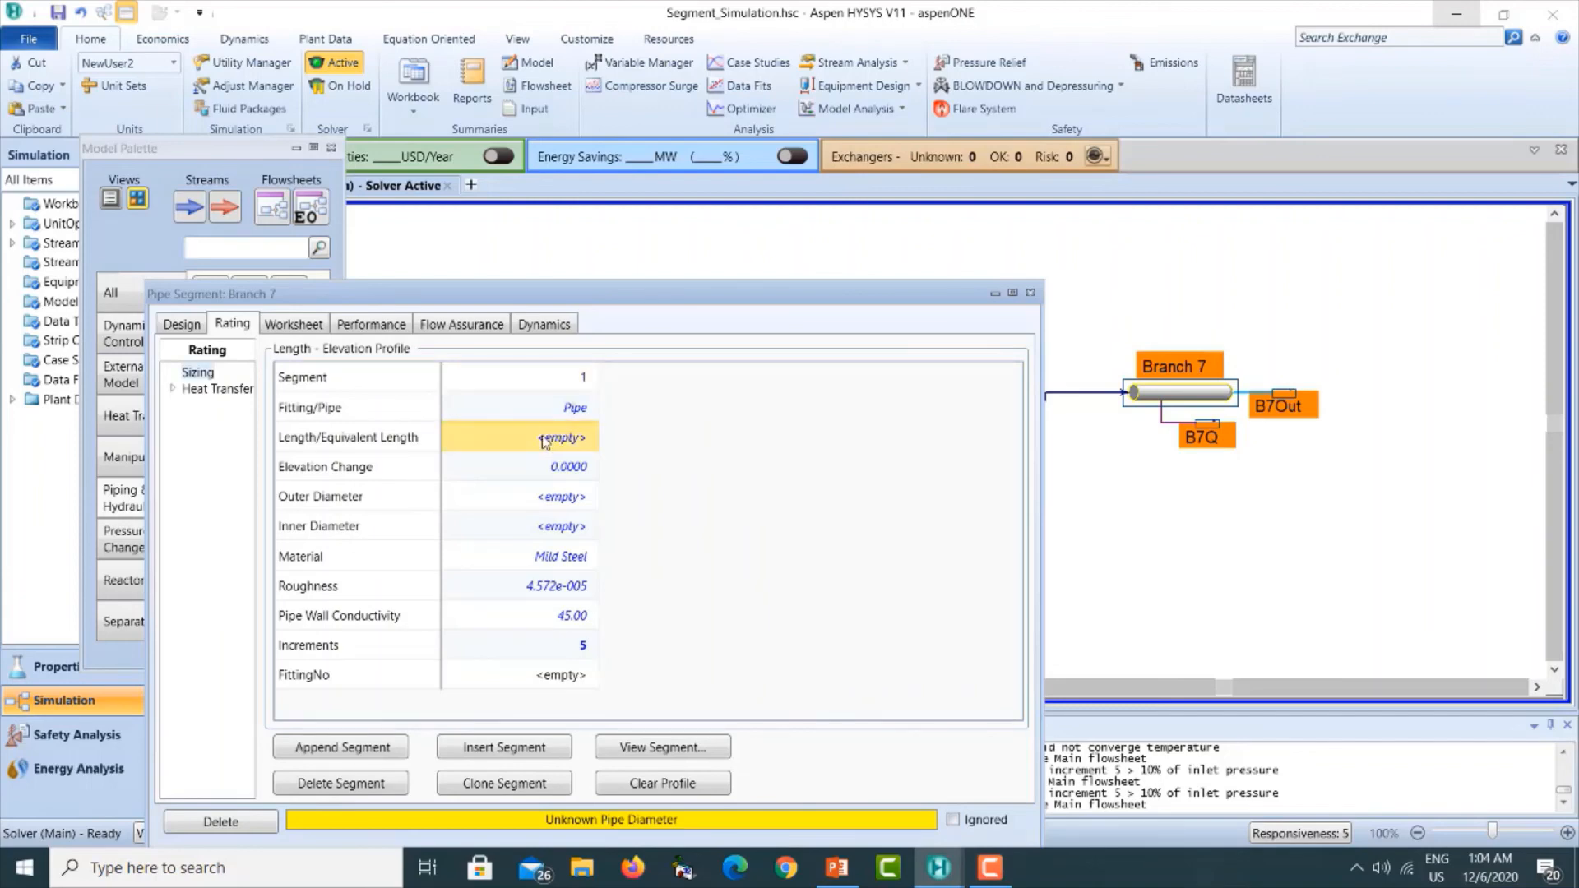
type("340")
key("Return")
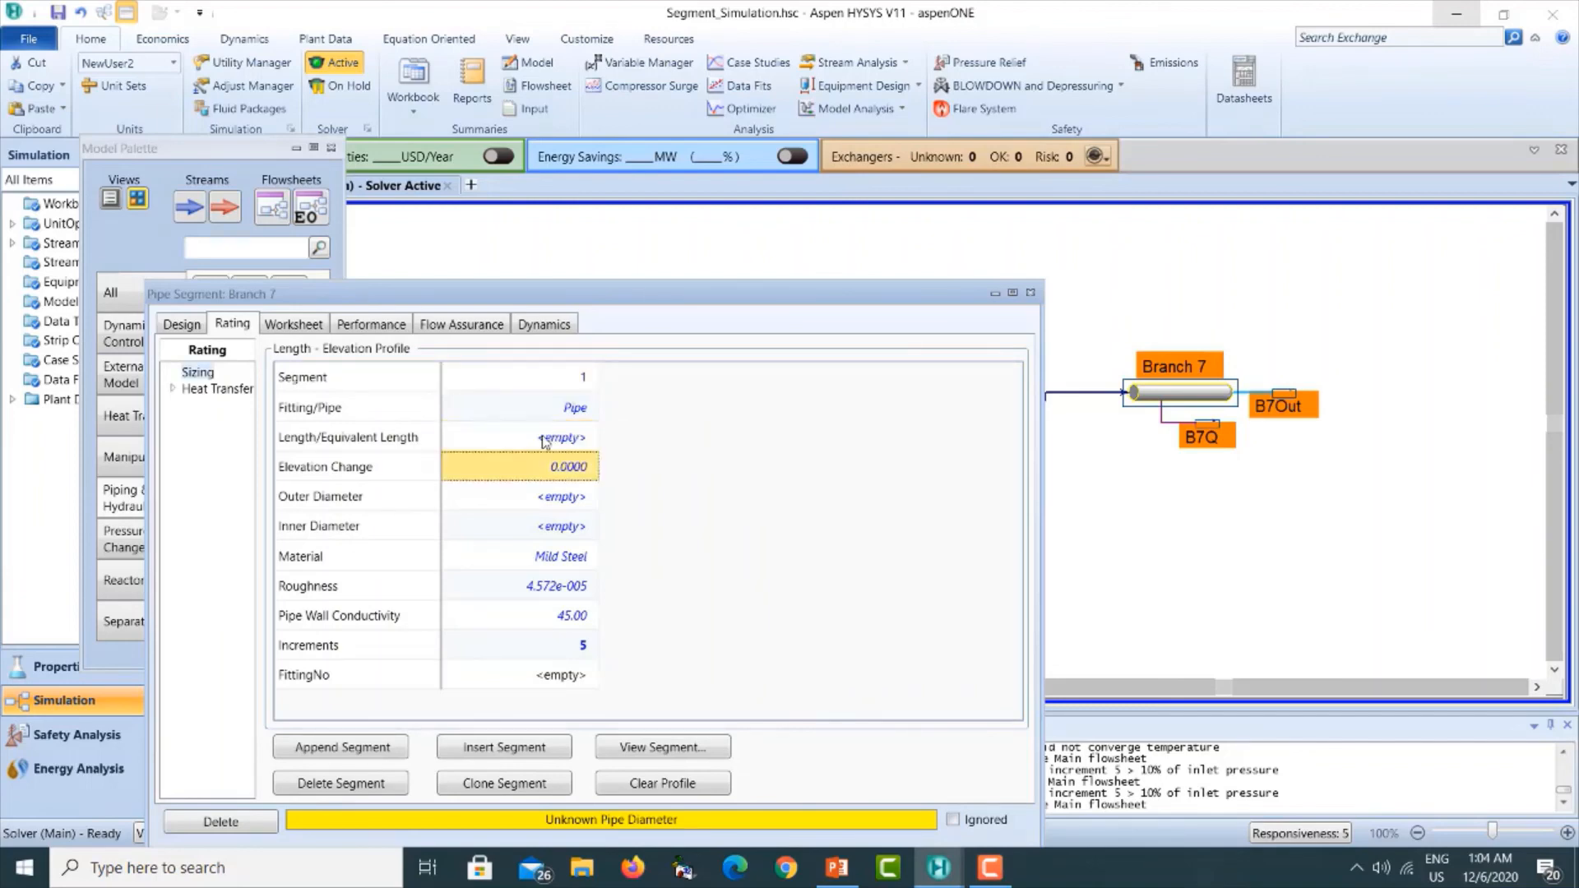
type("-13")
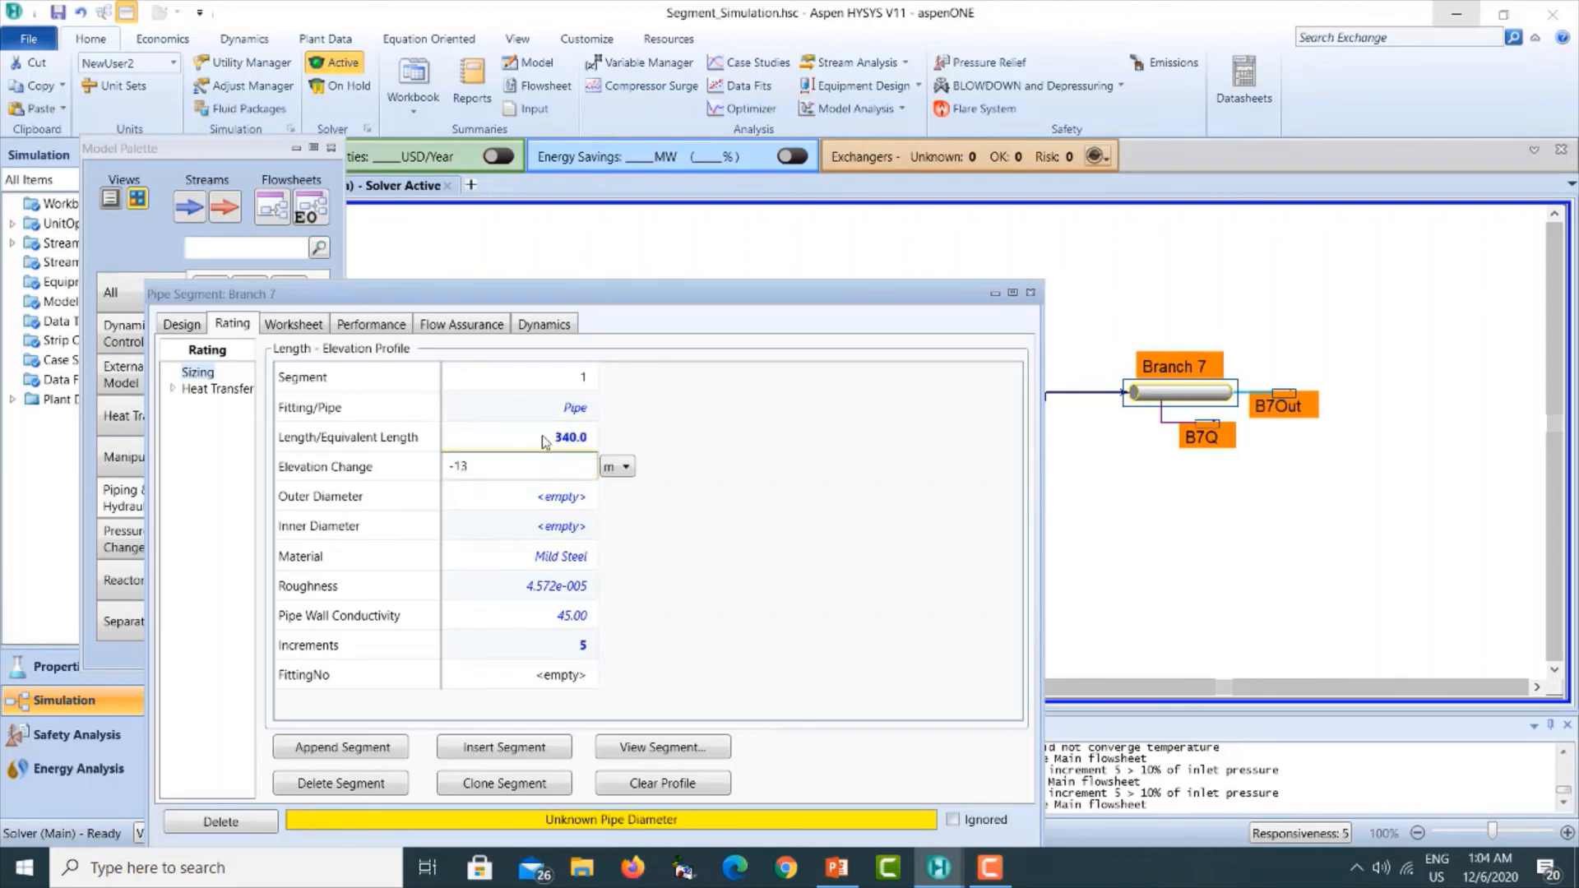
key("Return")
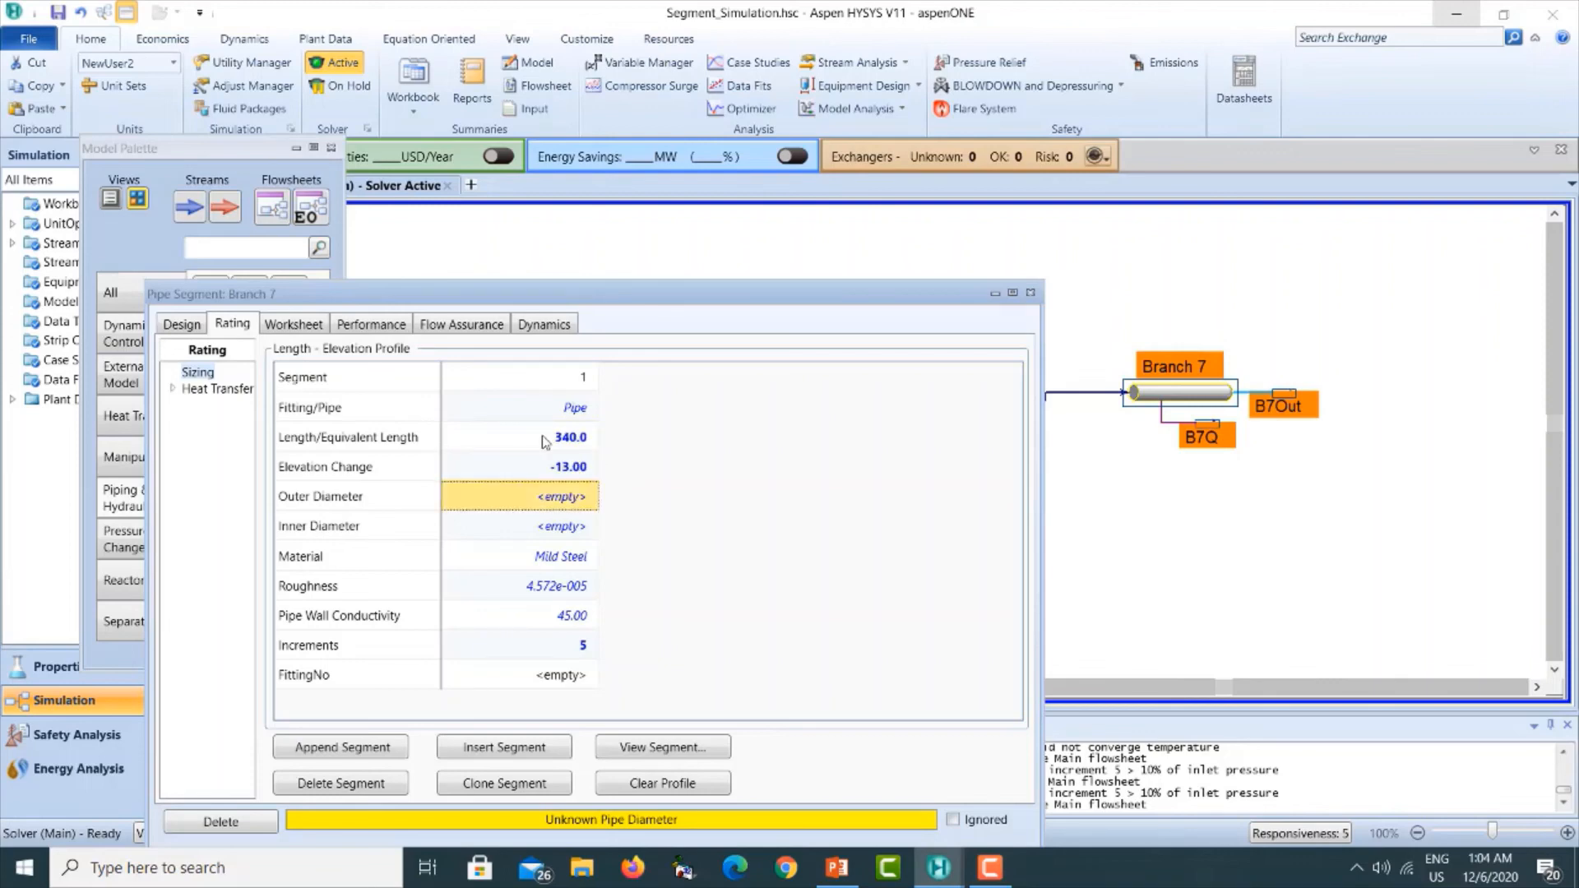
Assign Schedule 40 pipe with a 150 mm nominal diameter to the Branch 7 segment and close the pipe details.
left_click(629, 746)
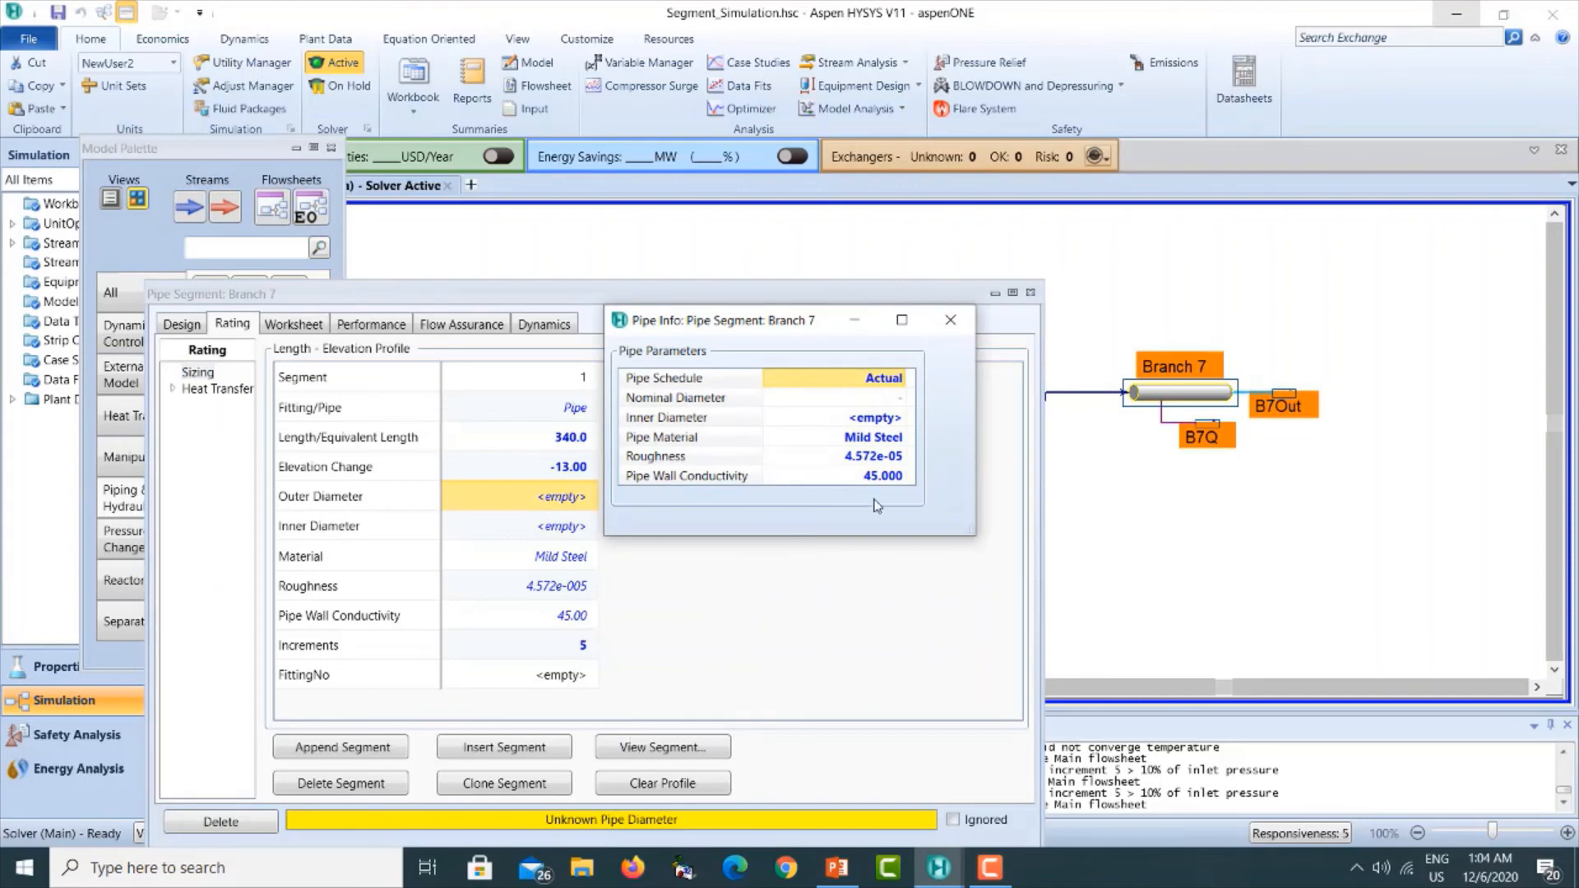
left_click(903, 378)
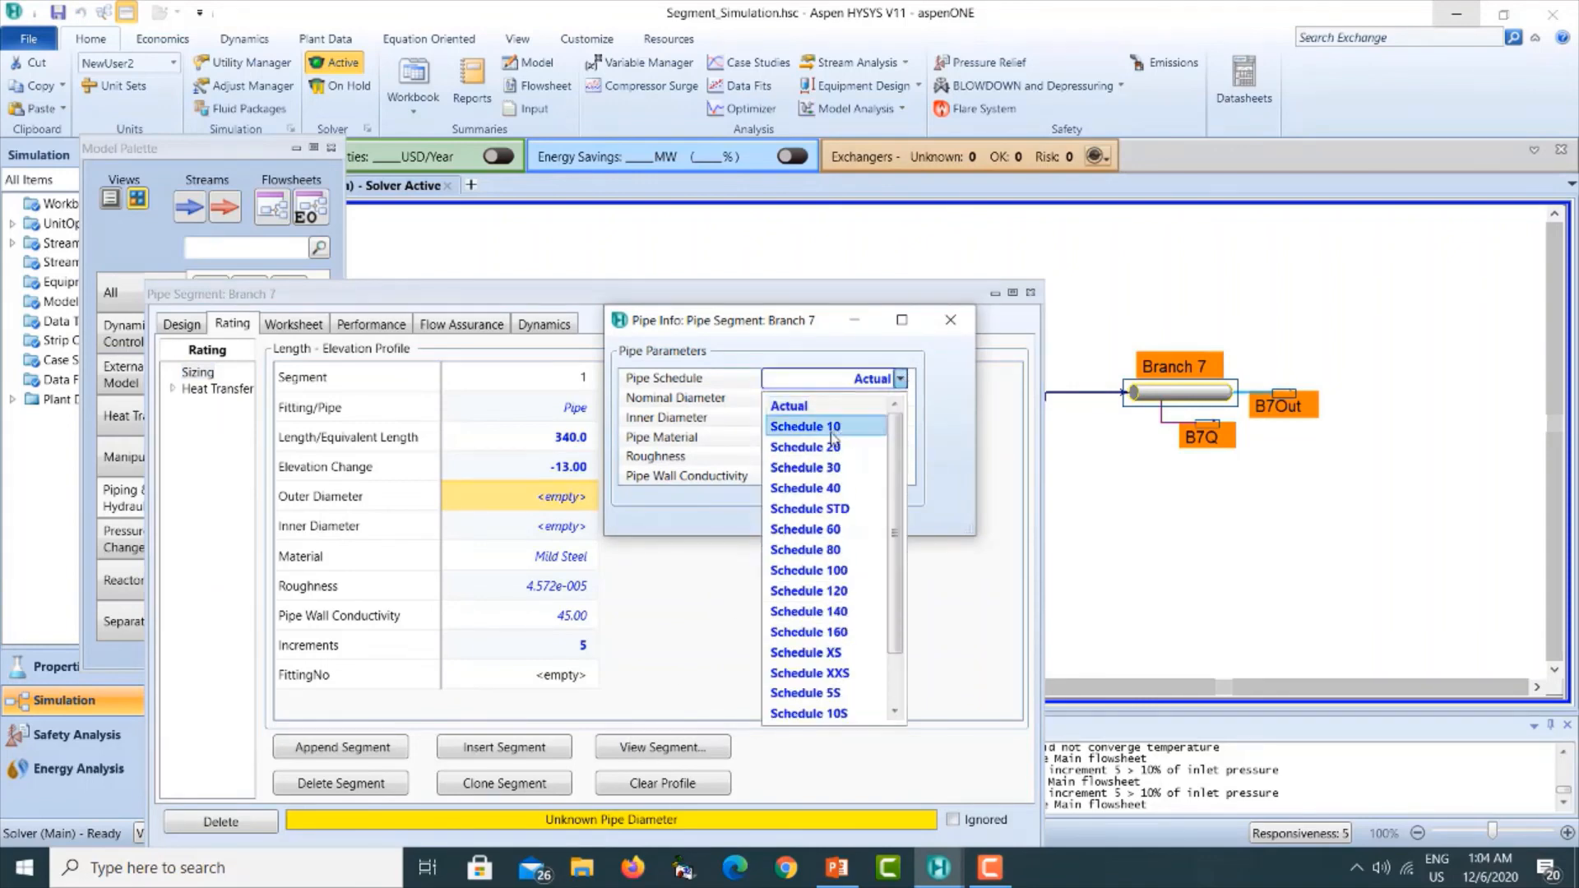
left_click(825, 489)
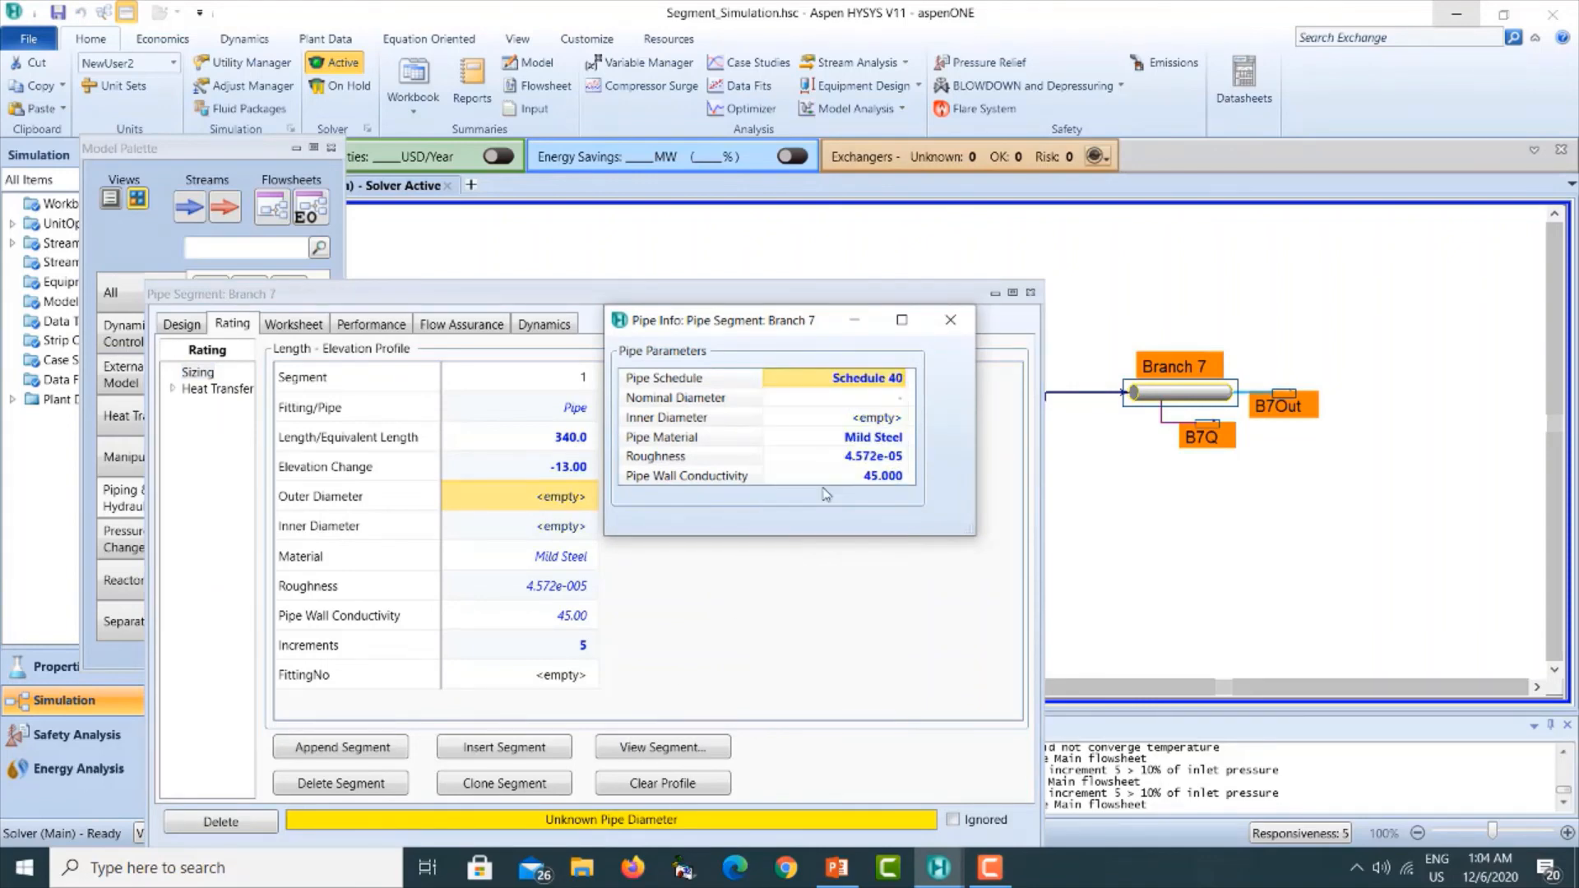
left_click(901, 399)
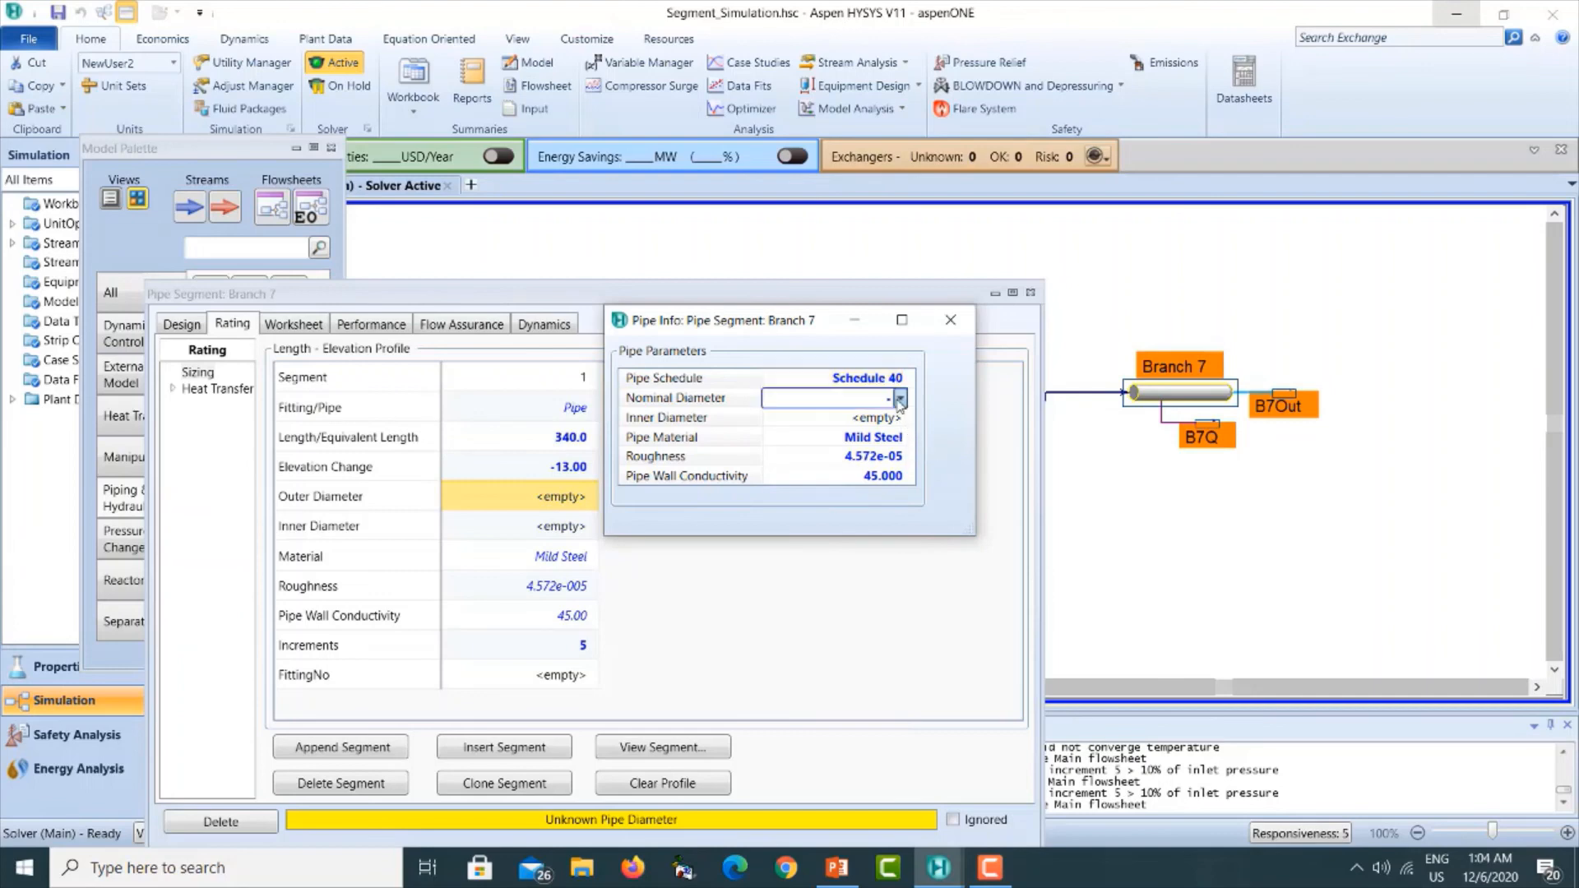
left_click_drag(901, 576, 902, 498)
left_click(804, 631)
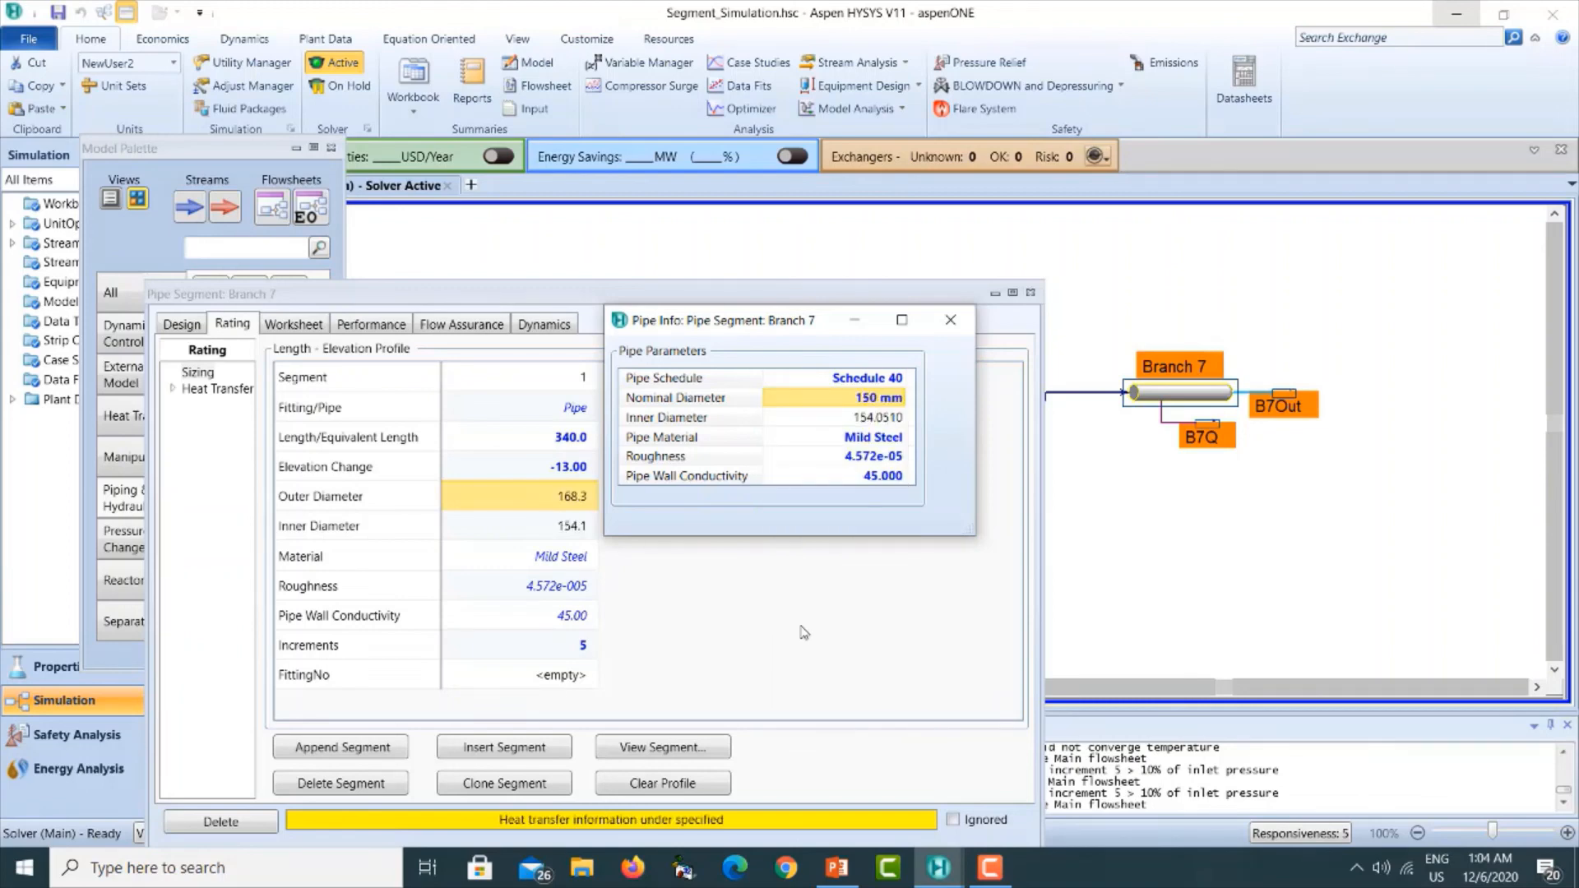
left_click(950, 320)
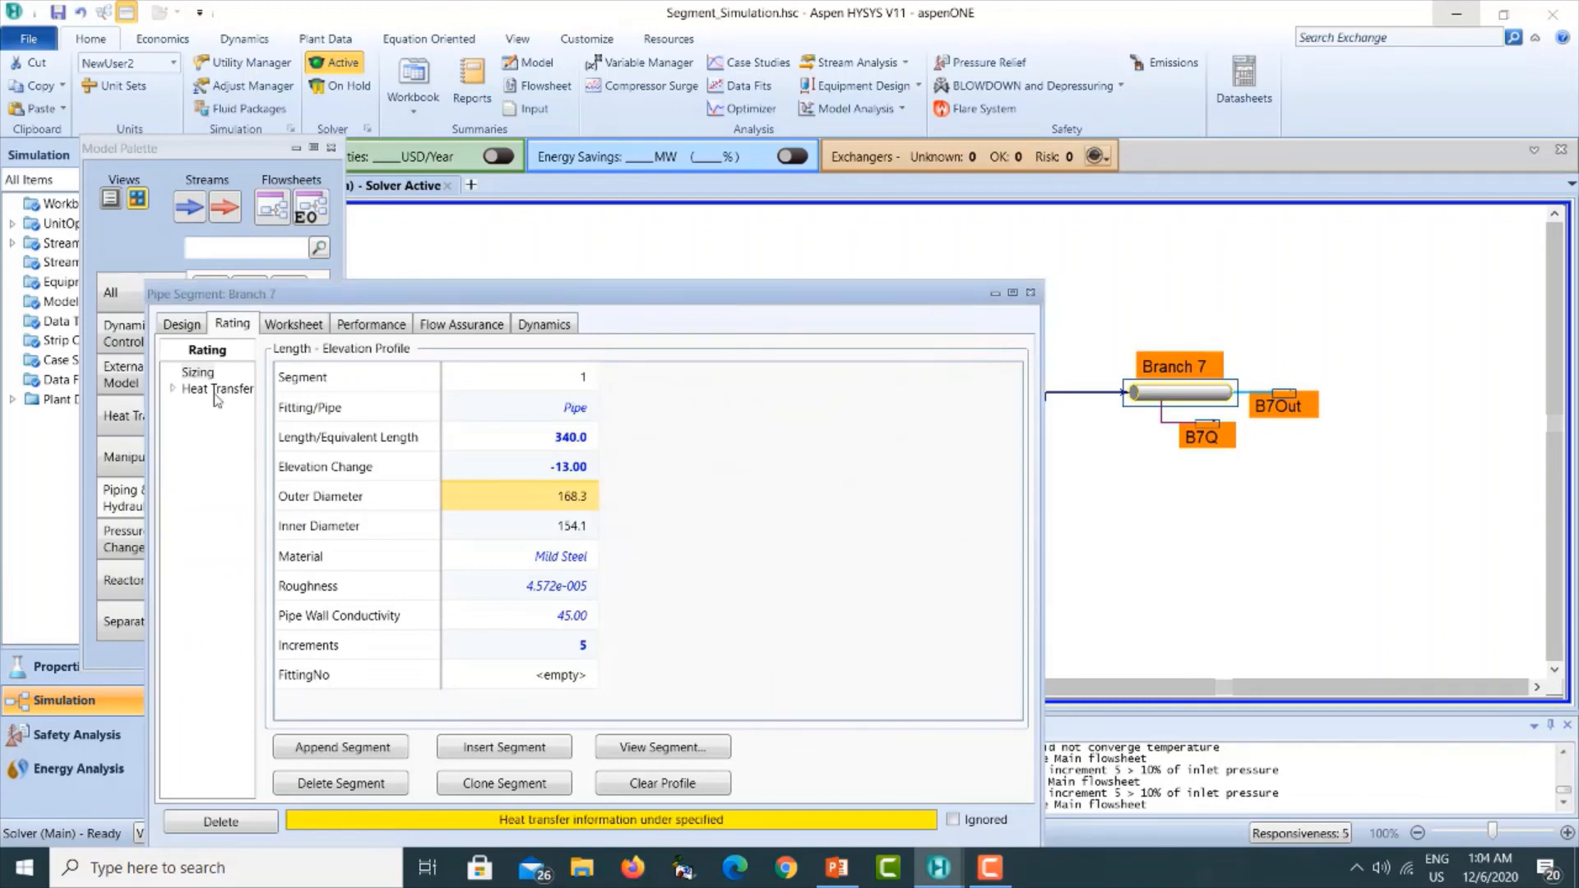
Estimate Branch 7's heat transfer coefficient with 5 °C ambient temperature, including pipe wall, inner HTC and outer HTC, and close the pipe properties.
left_click(173, 390)
left_click(237, 454)
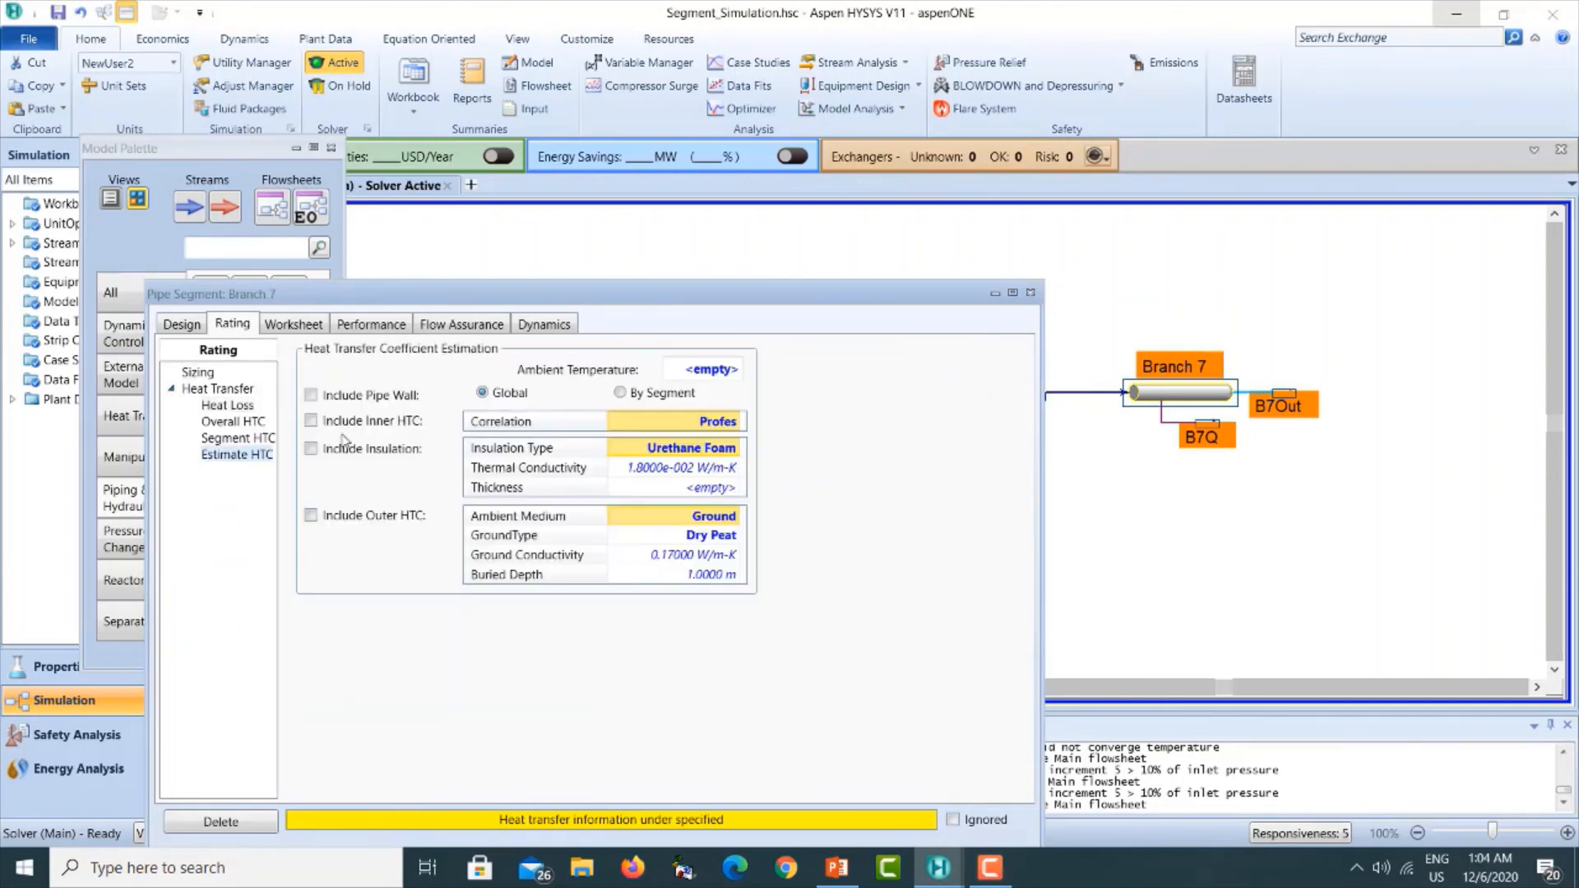
left_click(708, 368)
type("5")
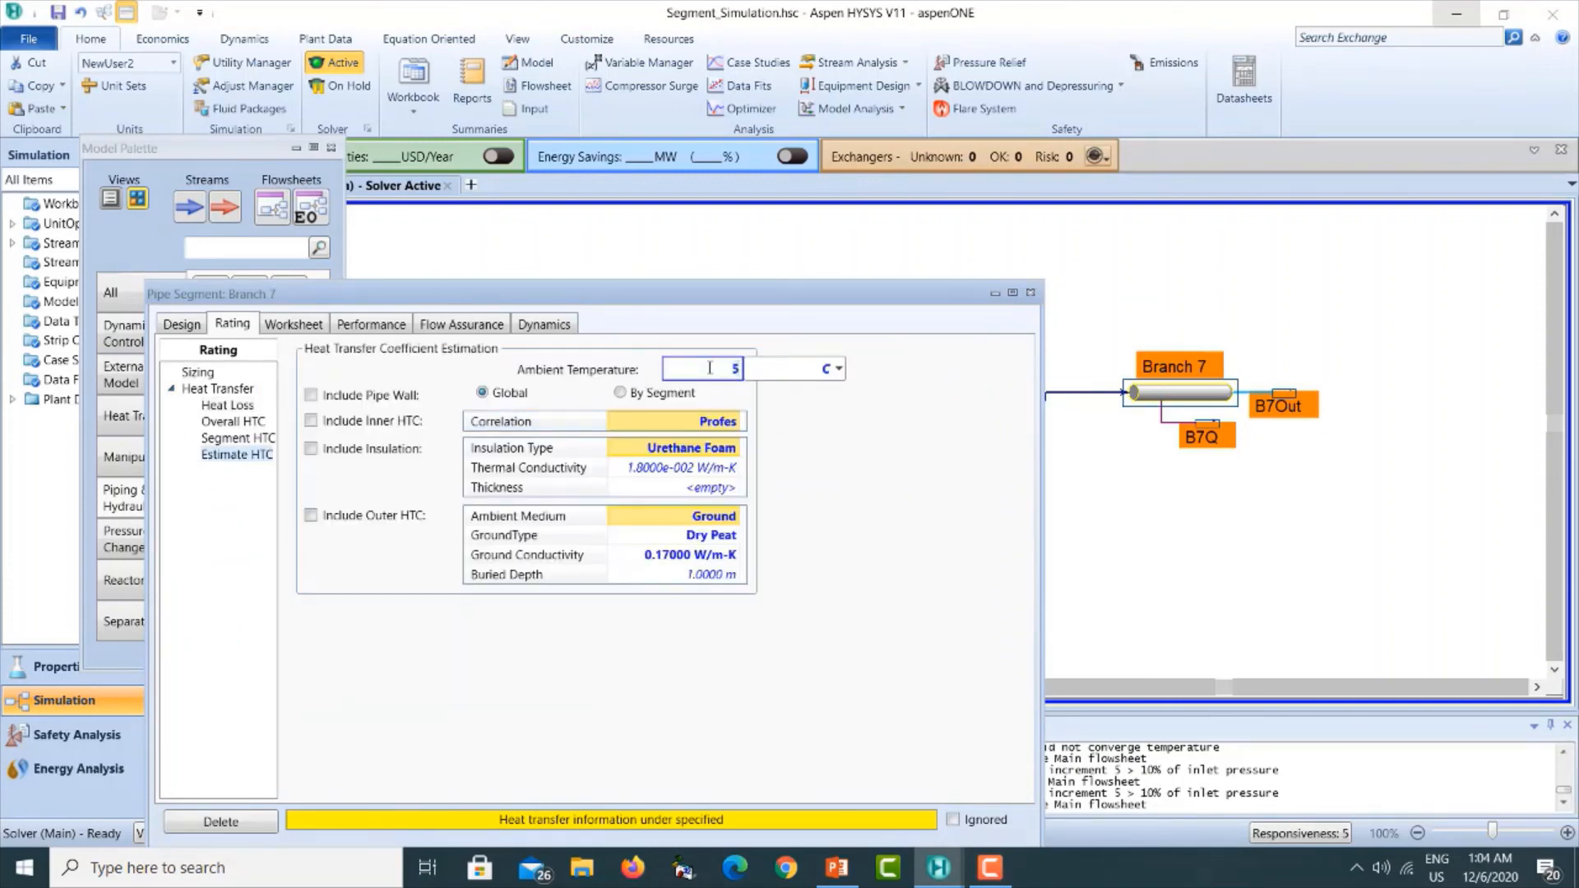
left_click(311, 396)
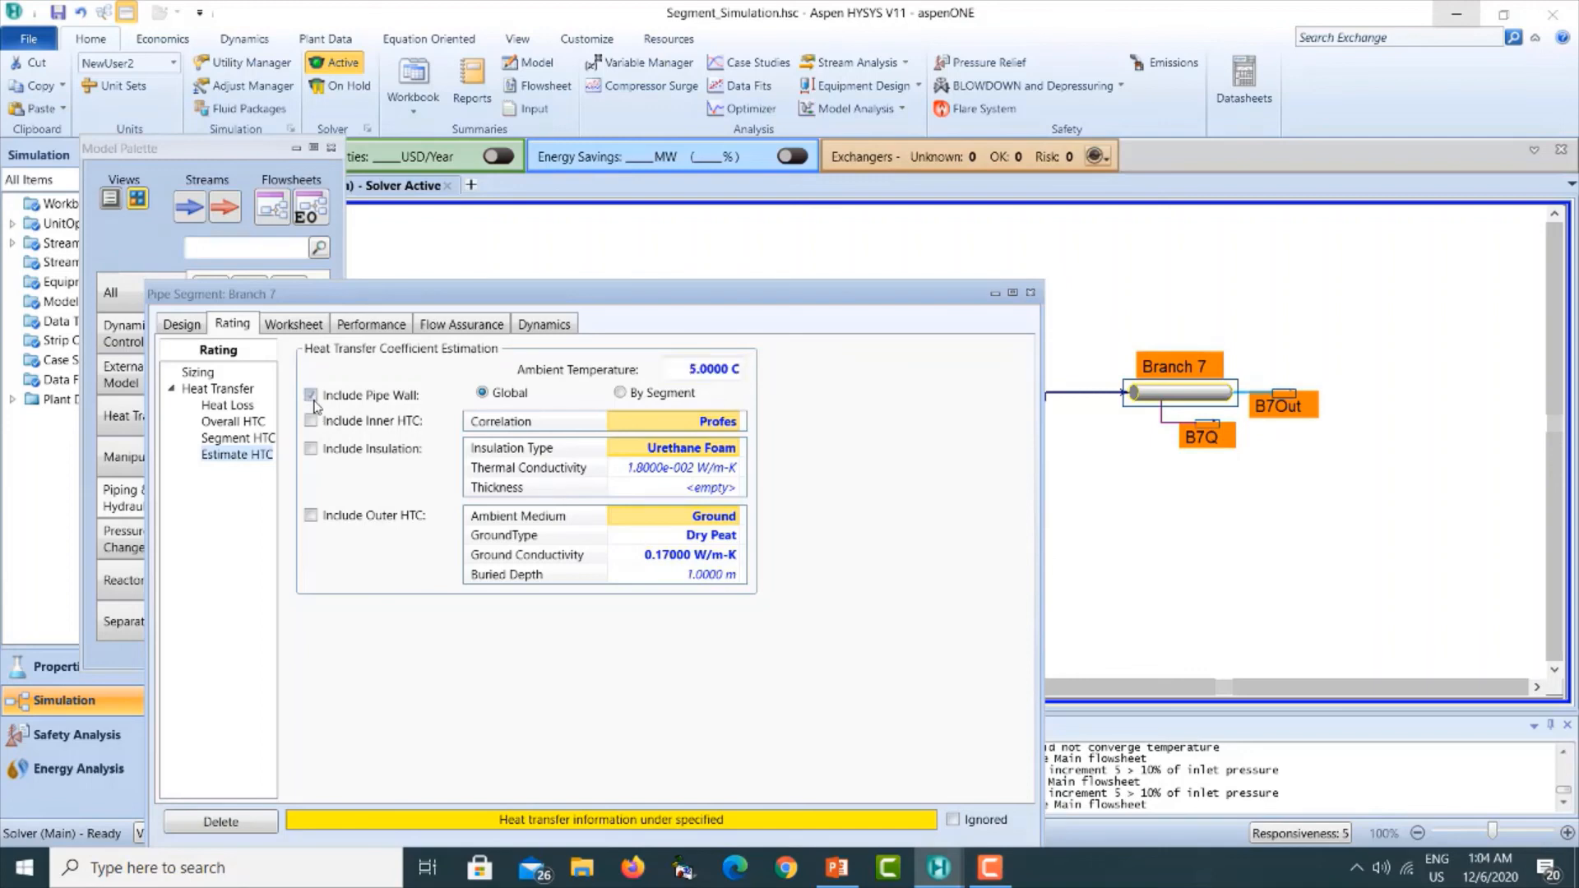
left_click(311, 422)
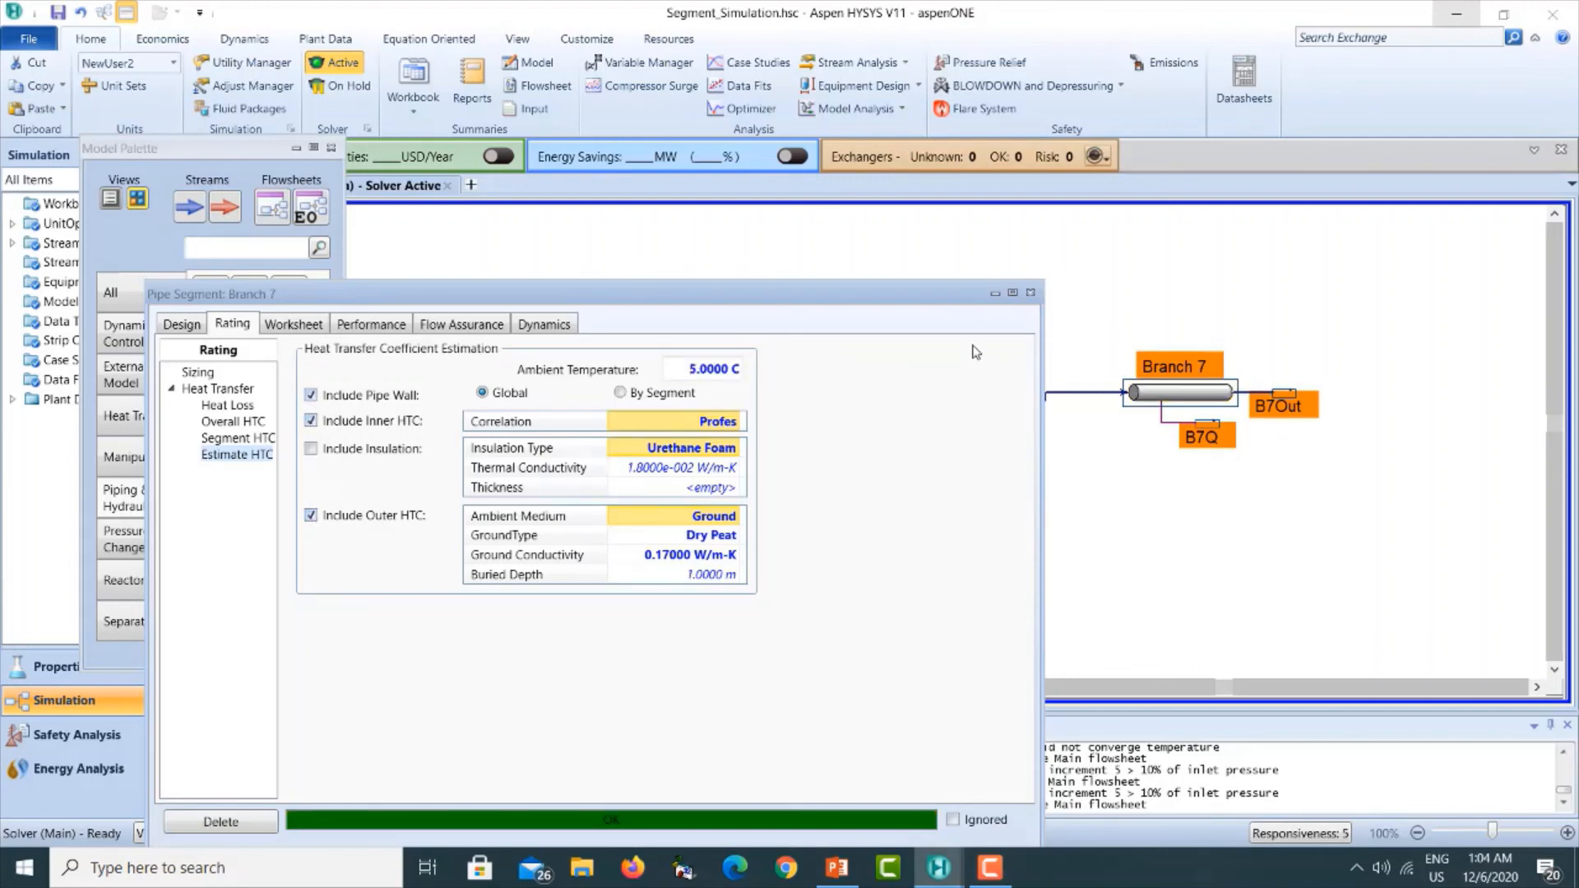
left_click(1030, 293)
Reposition Branch 7 on the flowsheet so its inlet line runs straight from the third junction's mixer.
left_click(1265, 487)
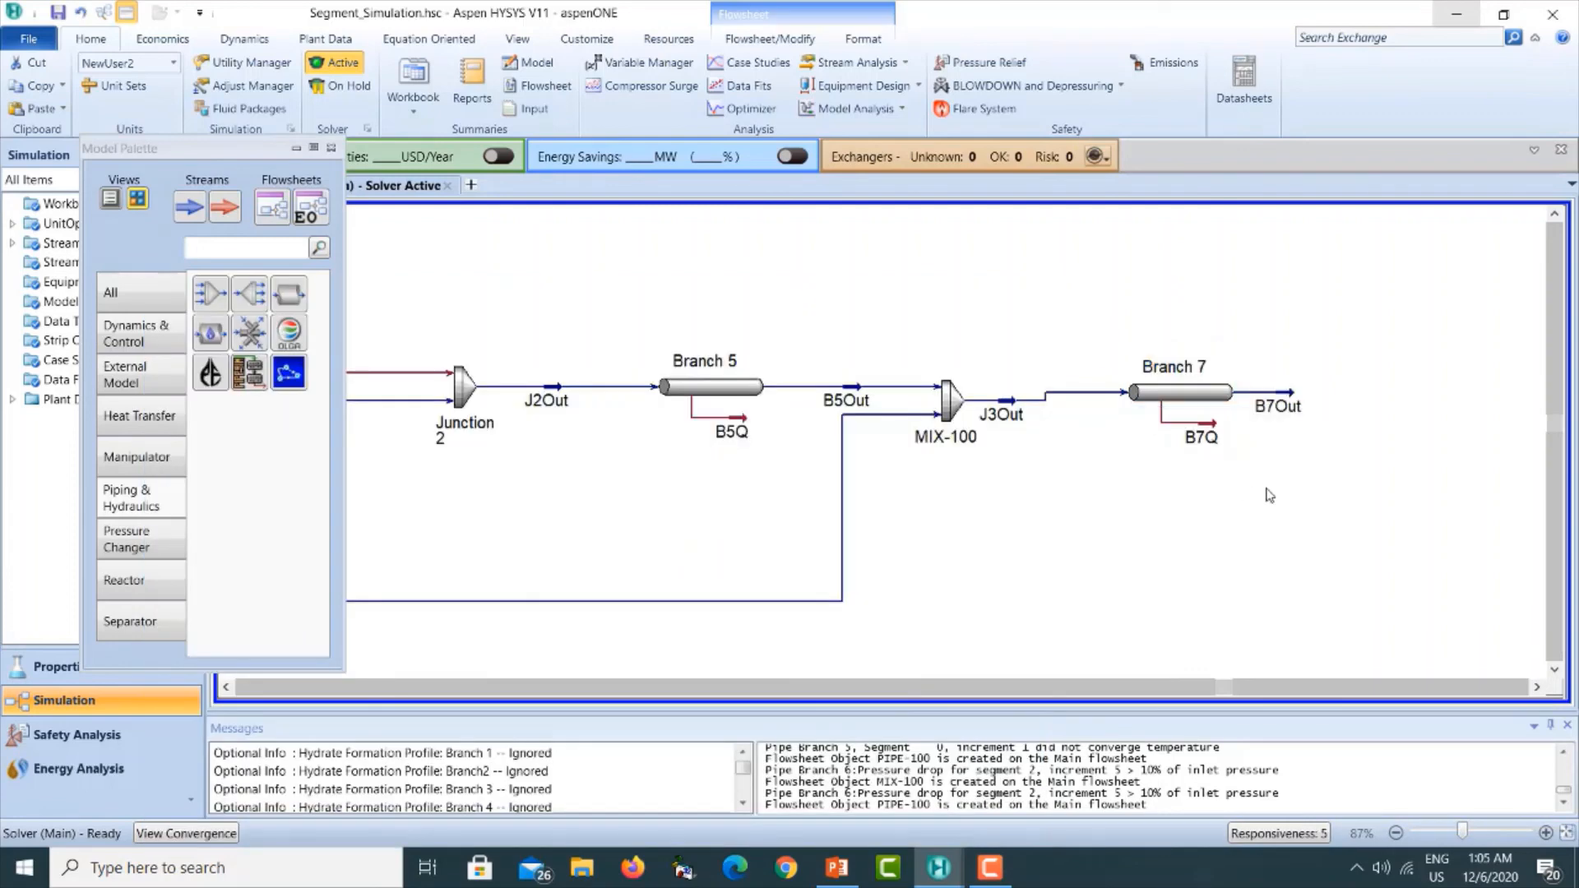
left_click_drag(1185, 397, 1196, 405)
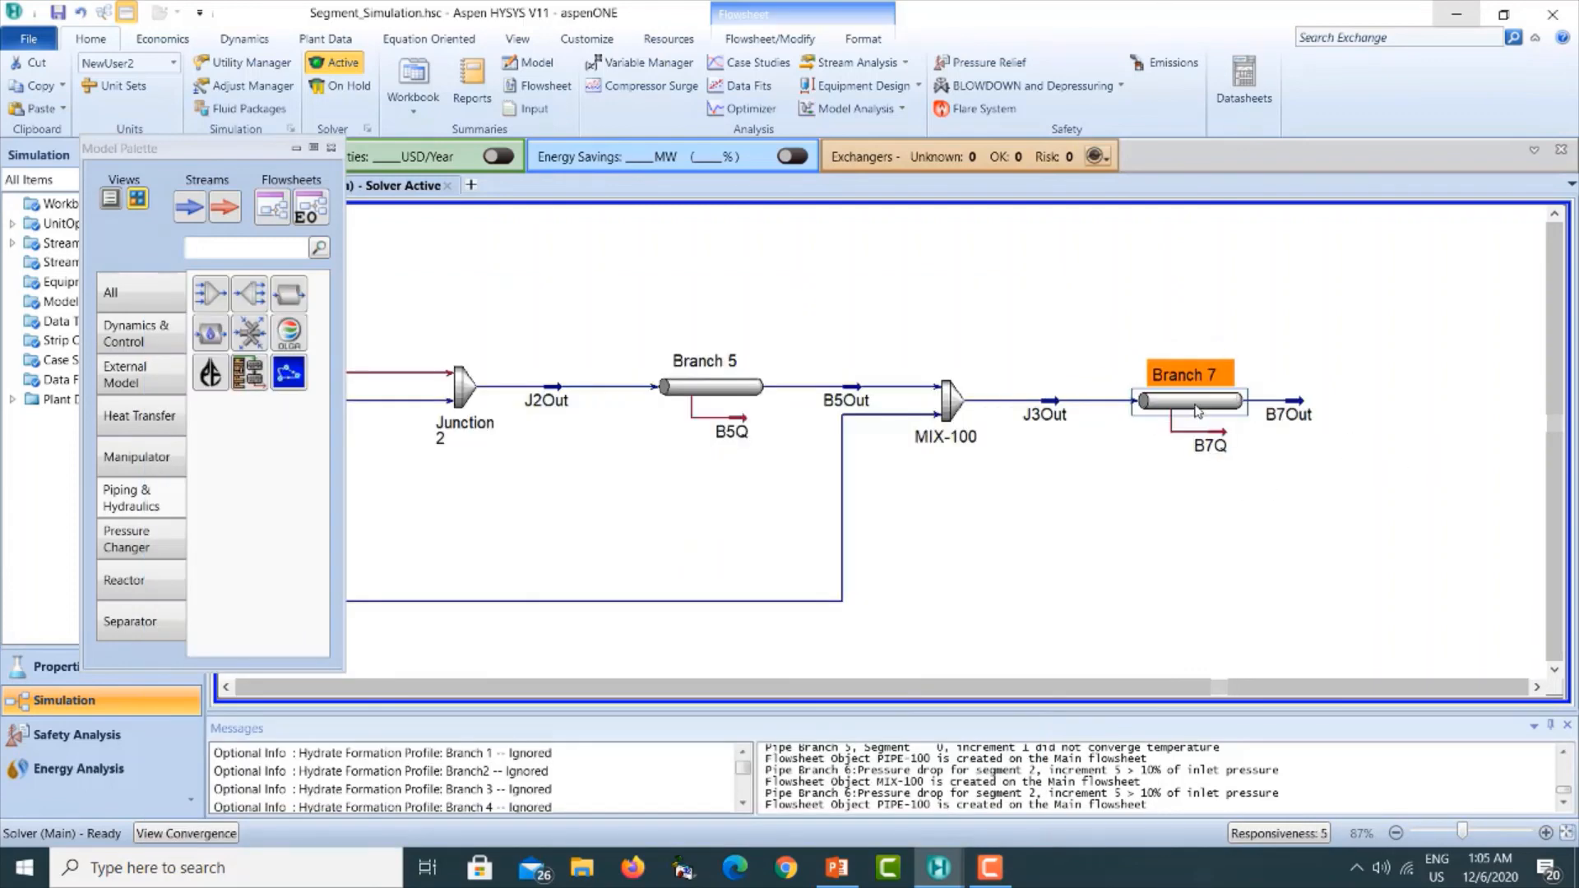
left_click(1284, 469)
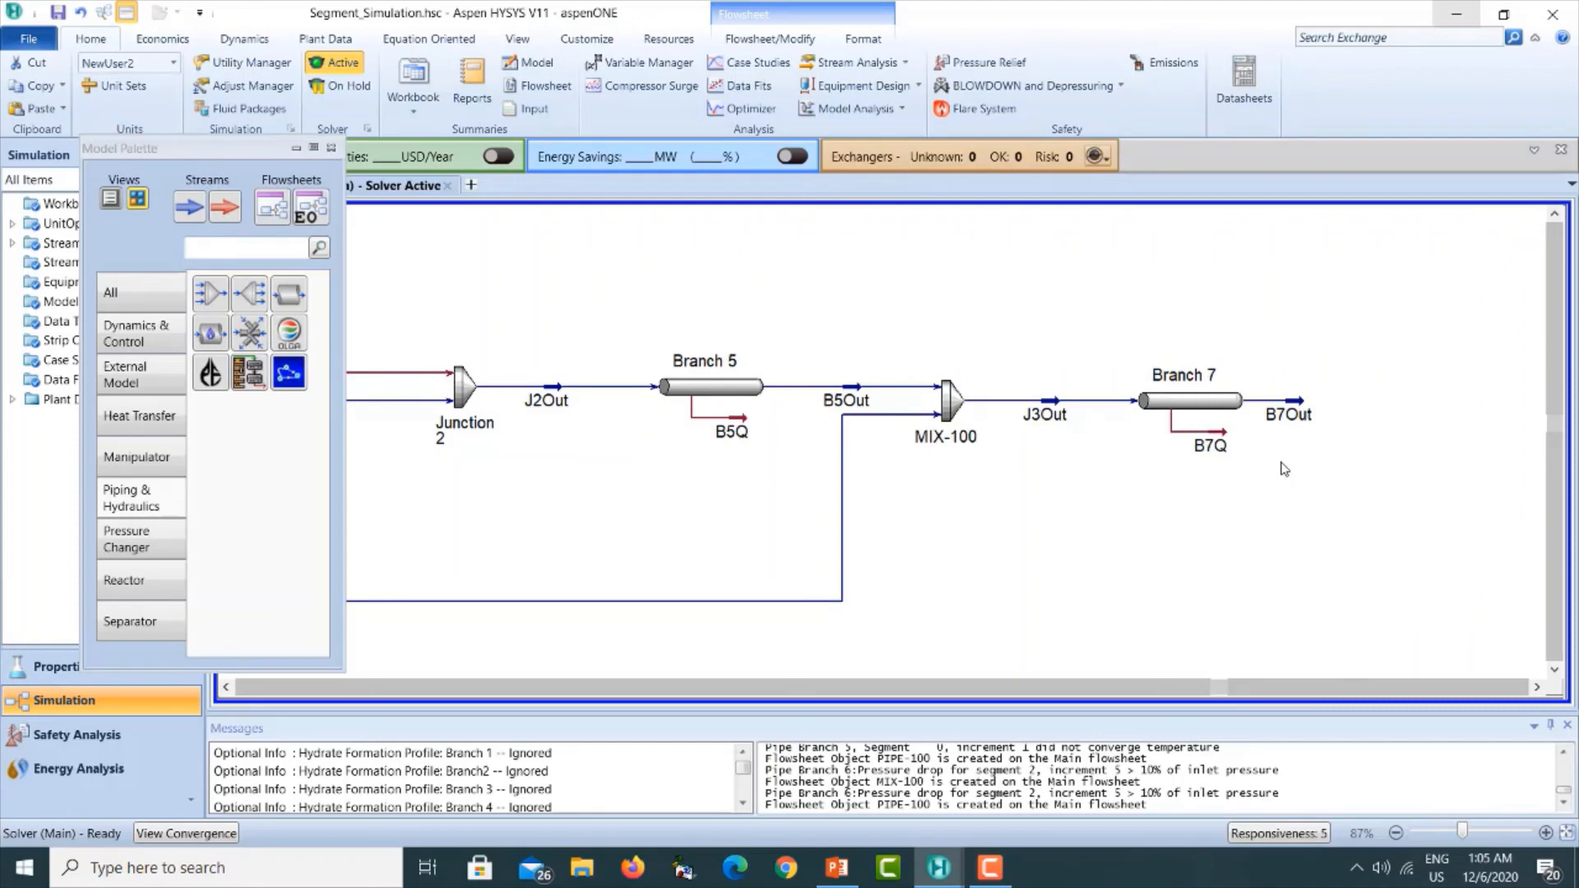
Show the property table for the B7Out stream and place it just below the stream.
mouse_move(1301, 418)
left_click(1298, 415)
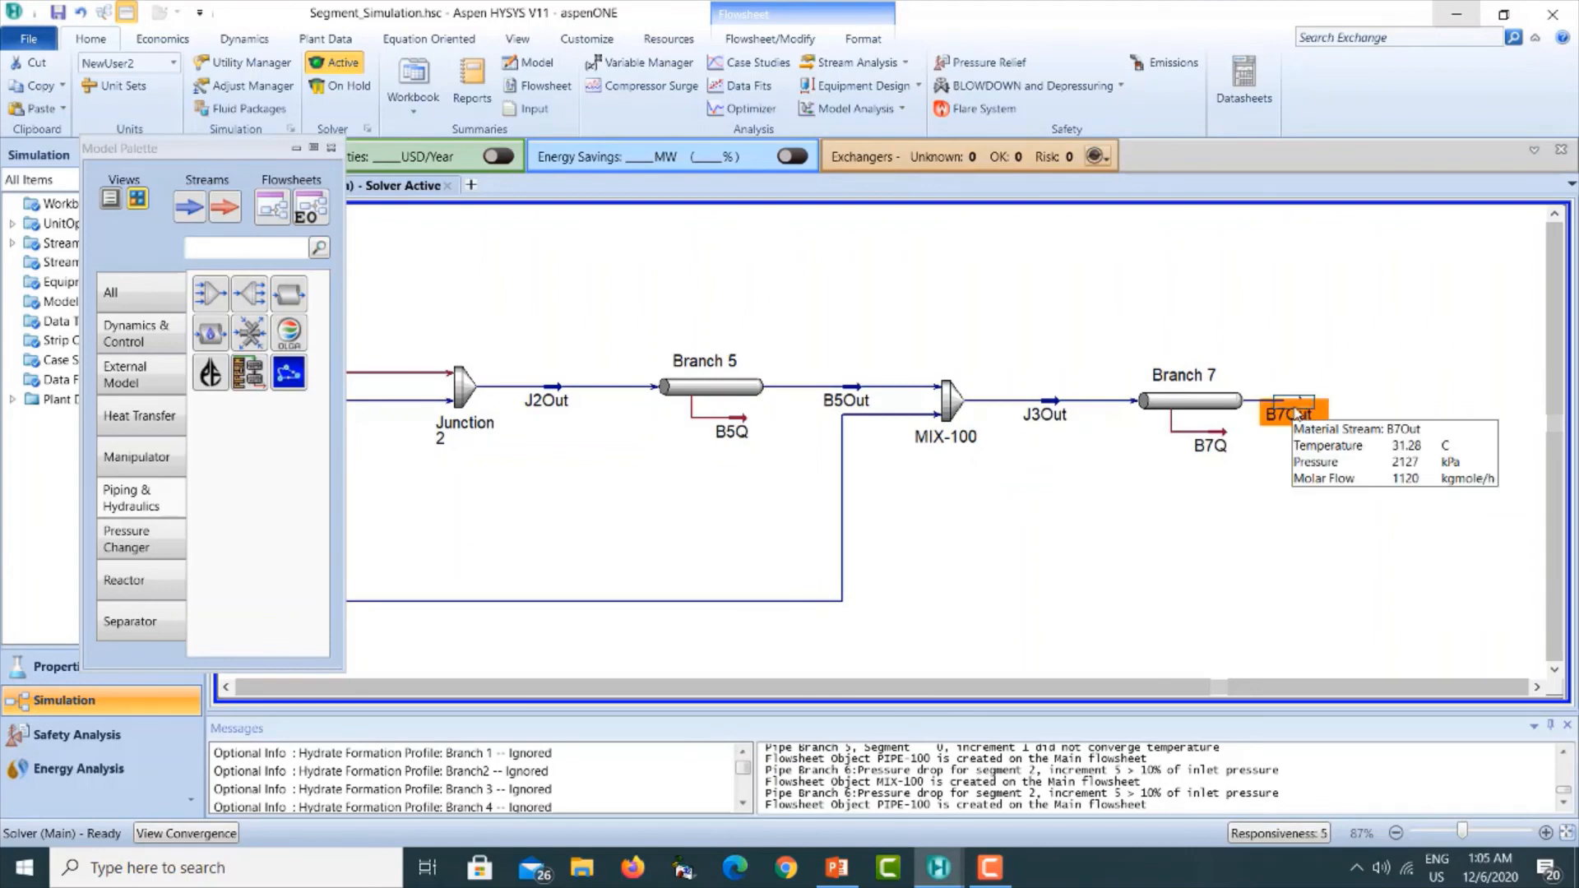
right_click(1297, 415)
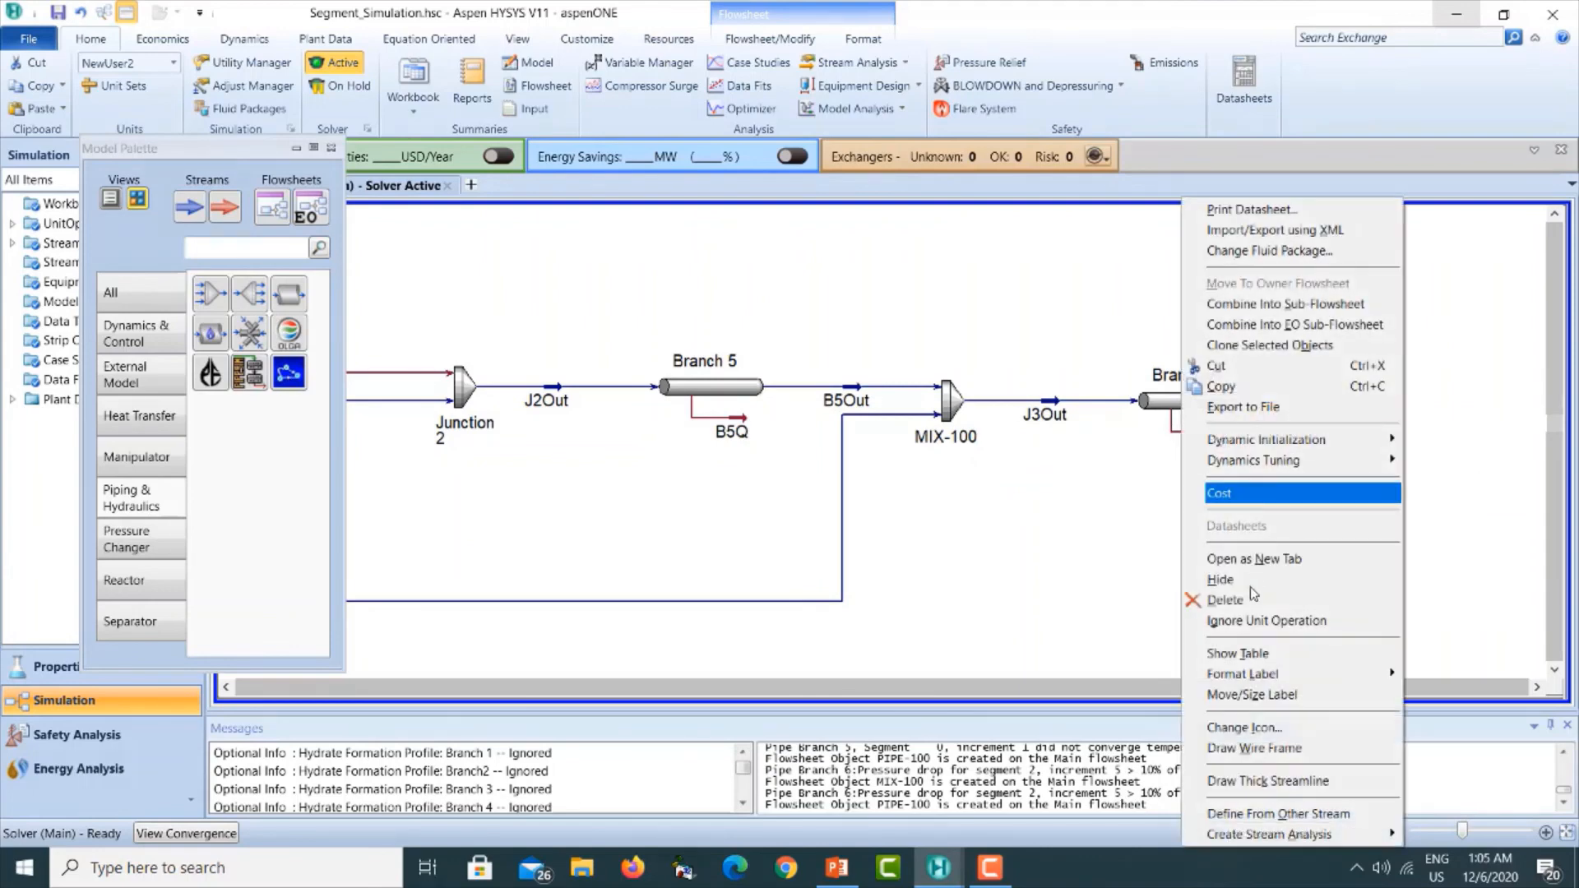
left_click(1238, 653)
left_click_drag(1363, 483, 1339, 554)
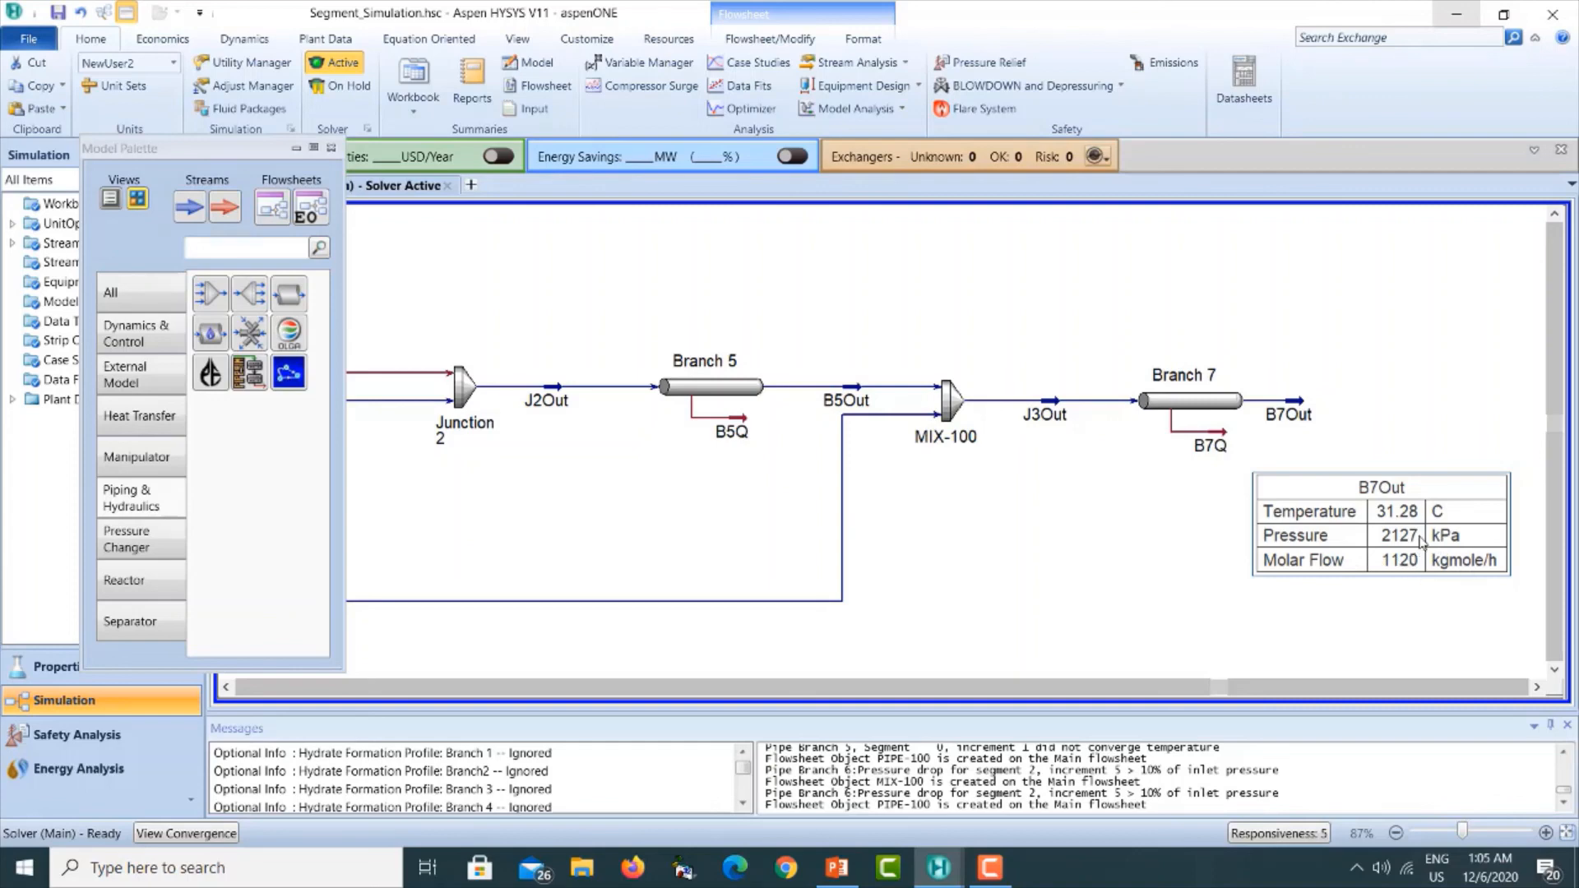
left_click_drag(1417, 534, 1426, 524)
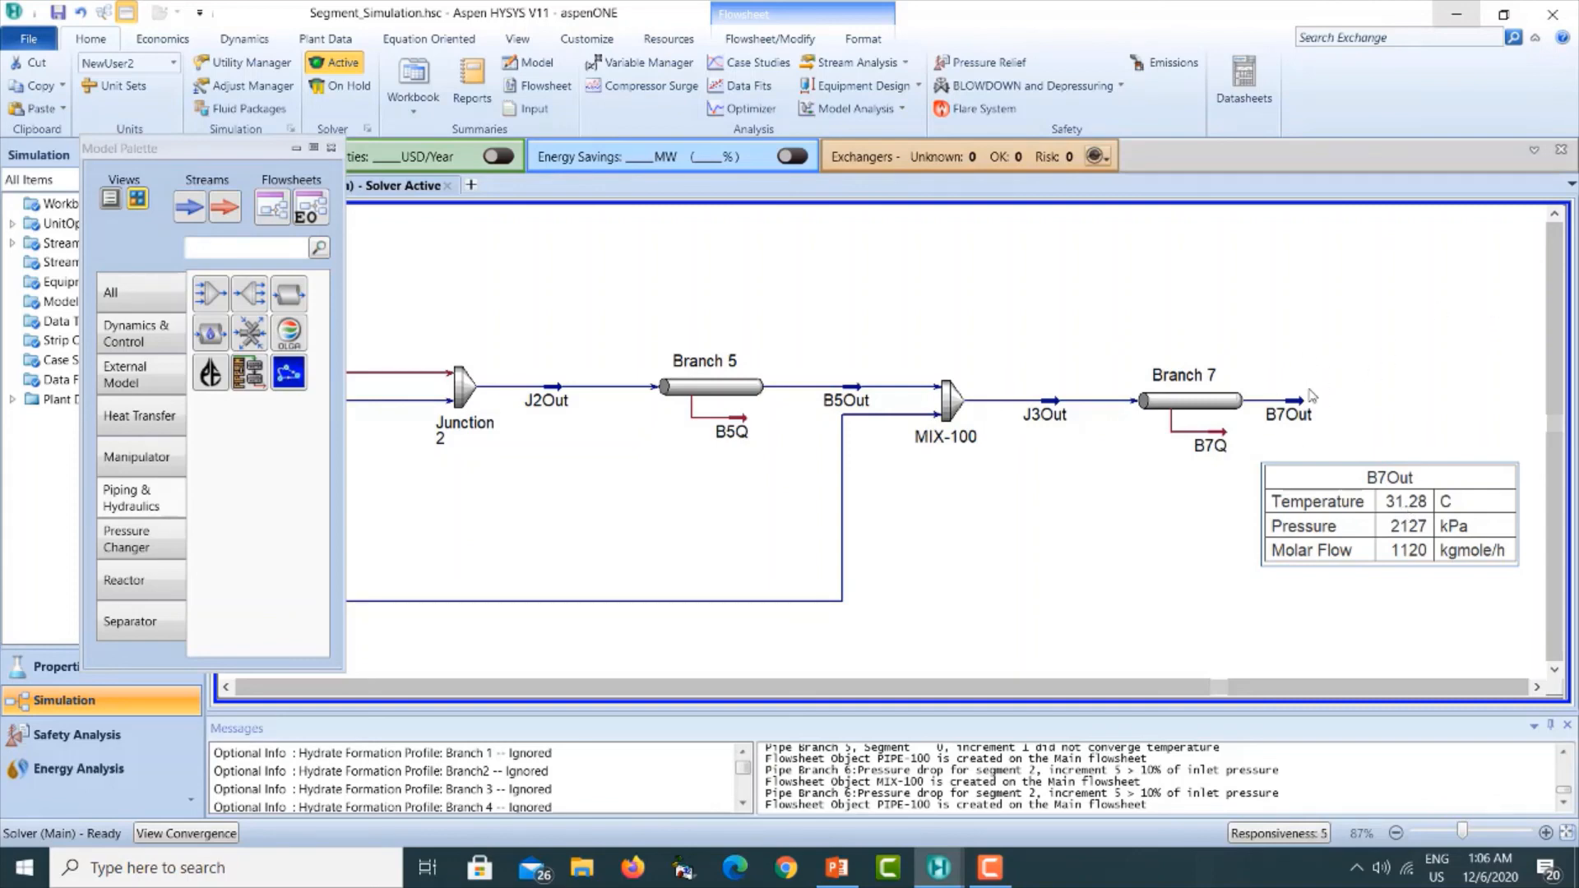
Check Branch 7's route on the PowerPoint pipeline map, return to HYSYS and move B7Out farther from the pipe.
left_click(837, 871)
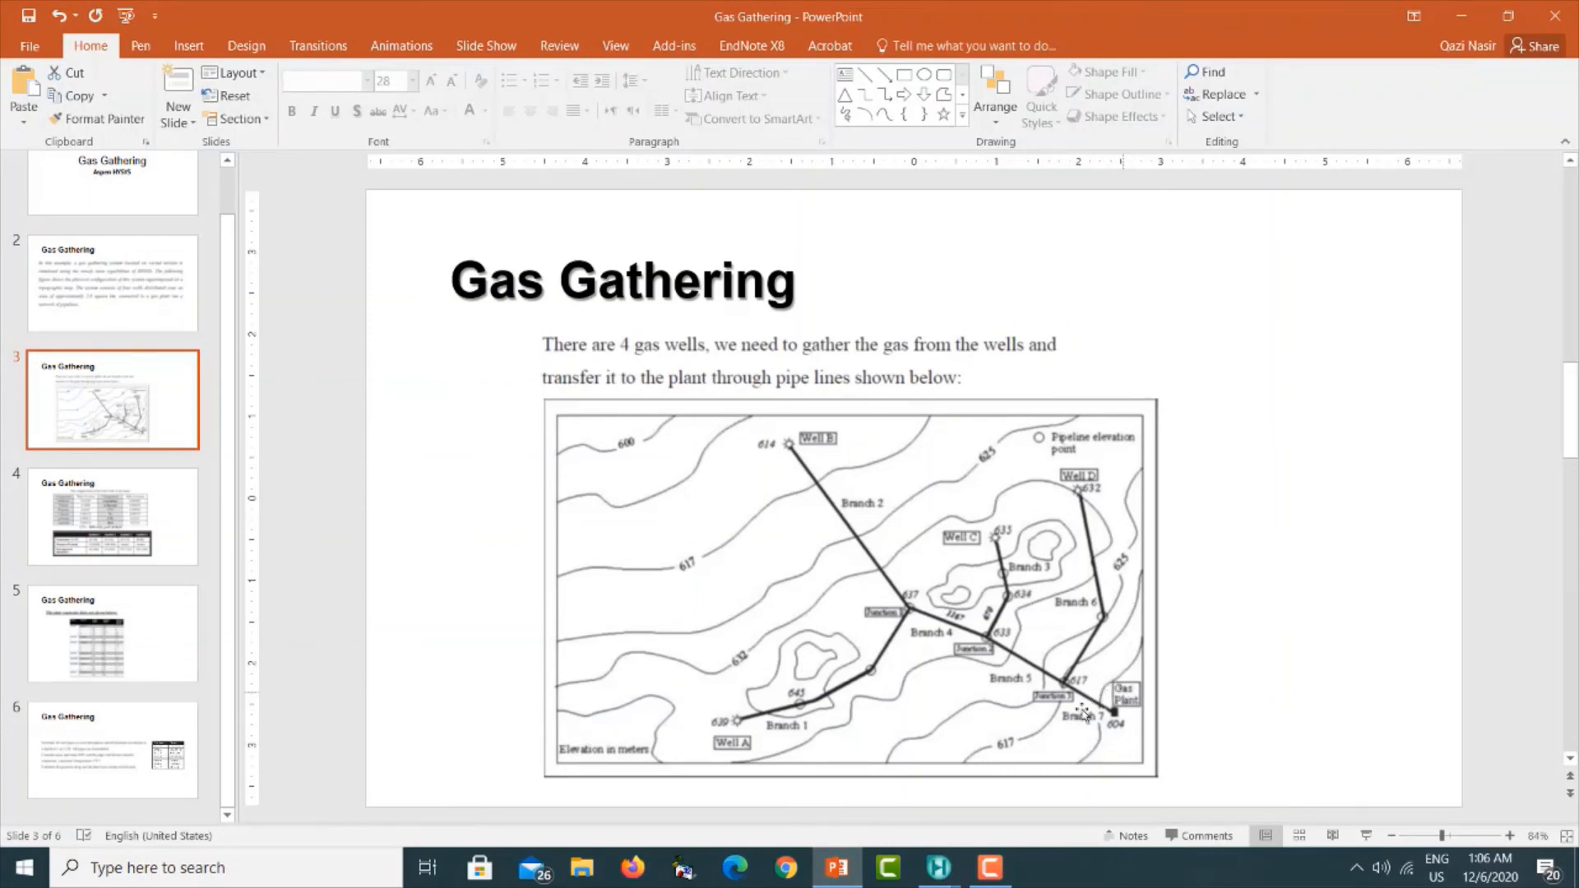
left_click(1461, 16)
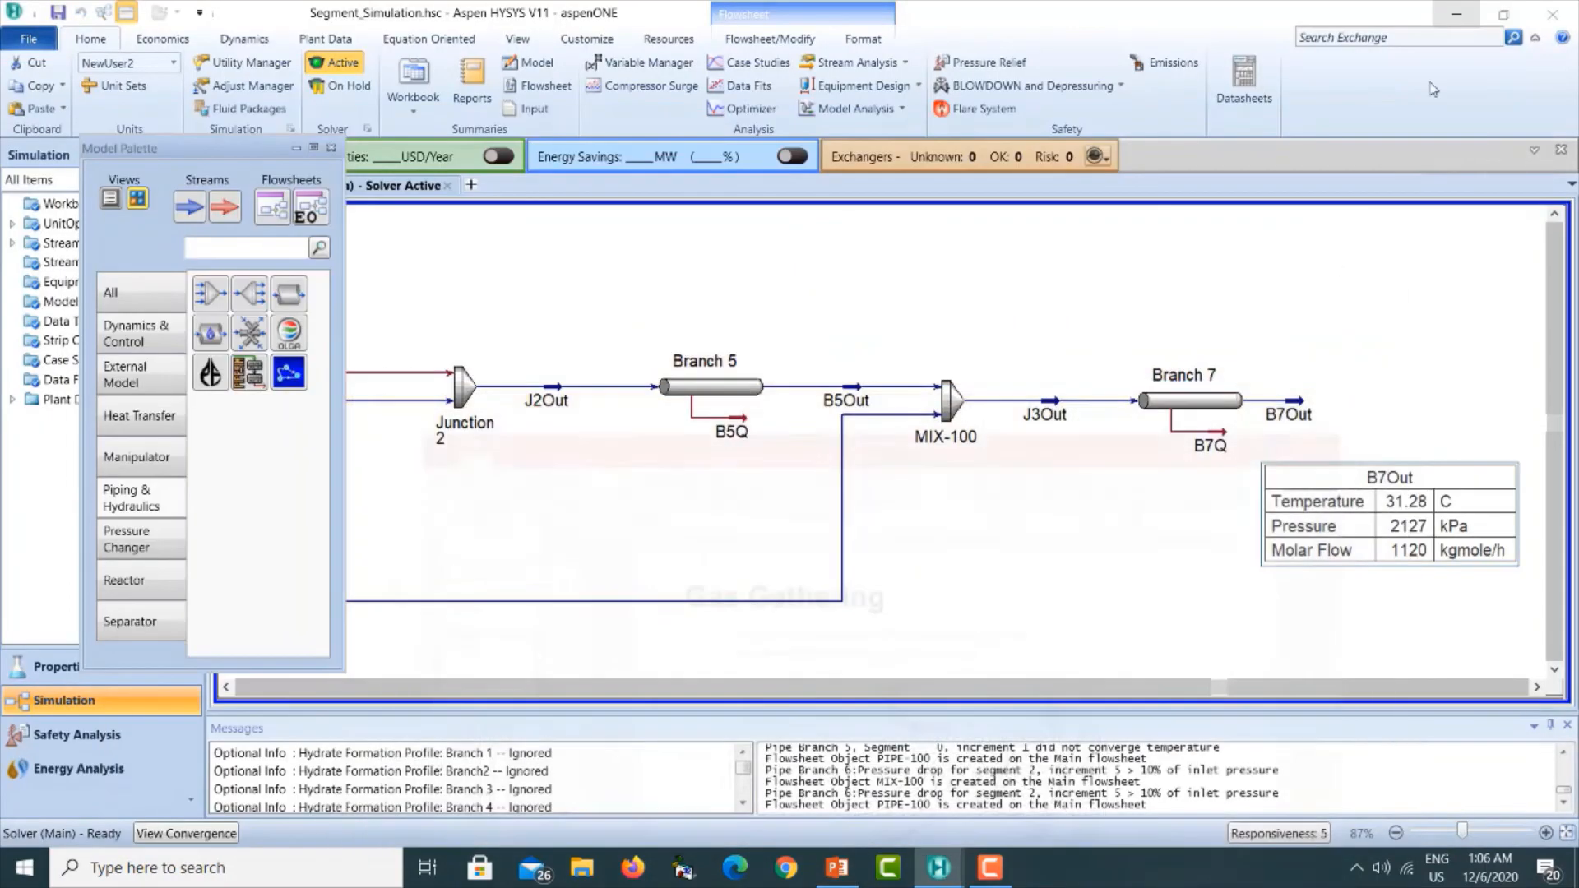
left_click_drag(1290, 416, 1330, 416)
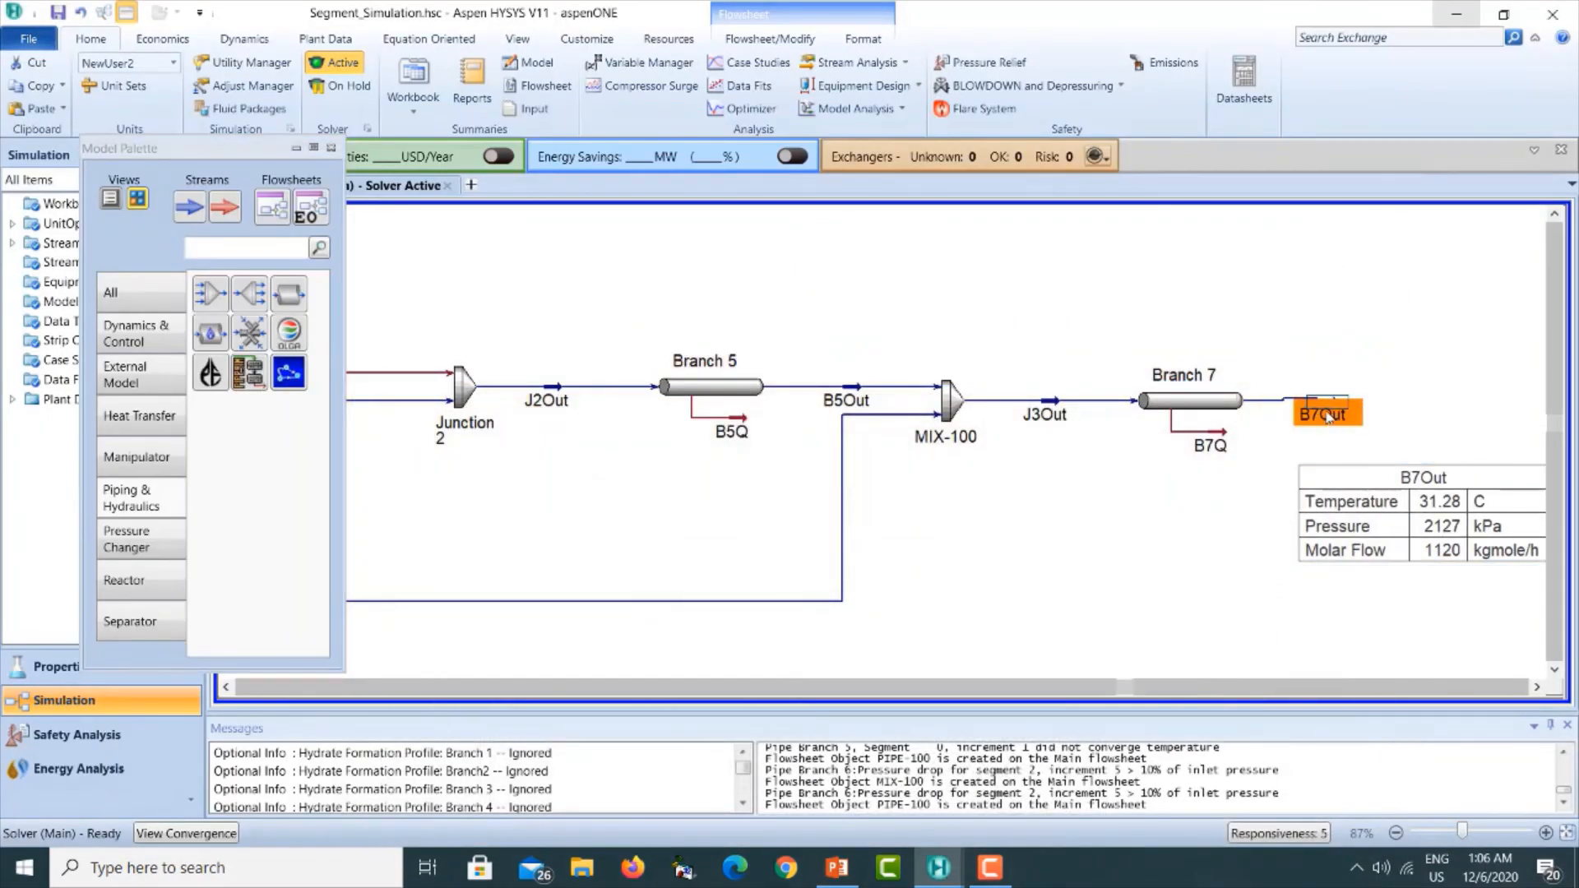
left_click(1390, 420)
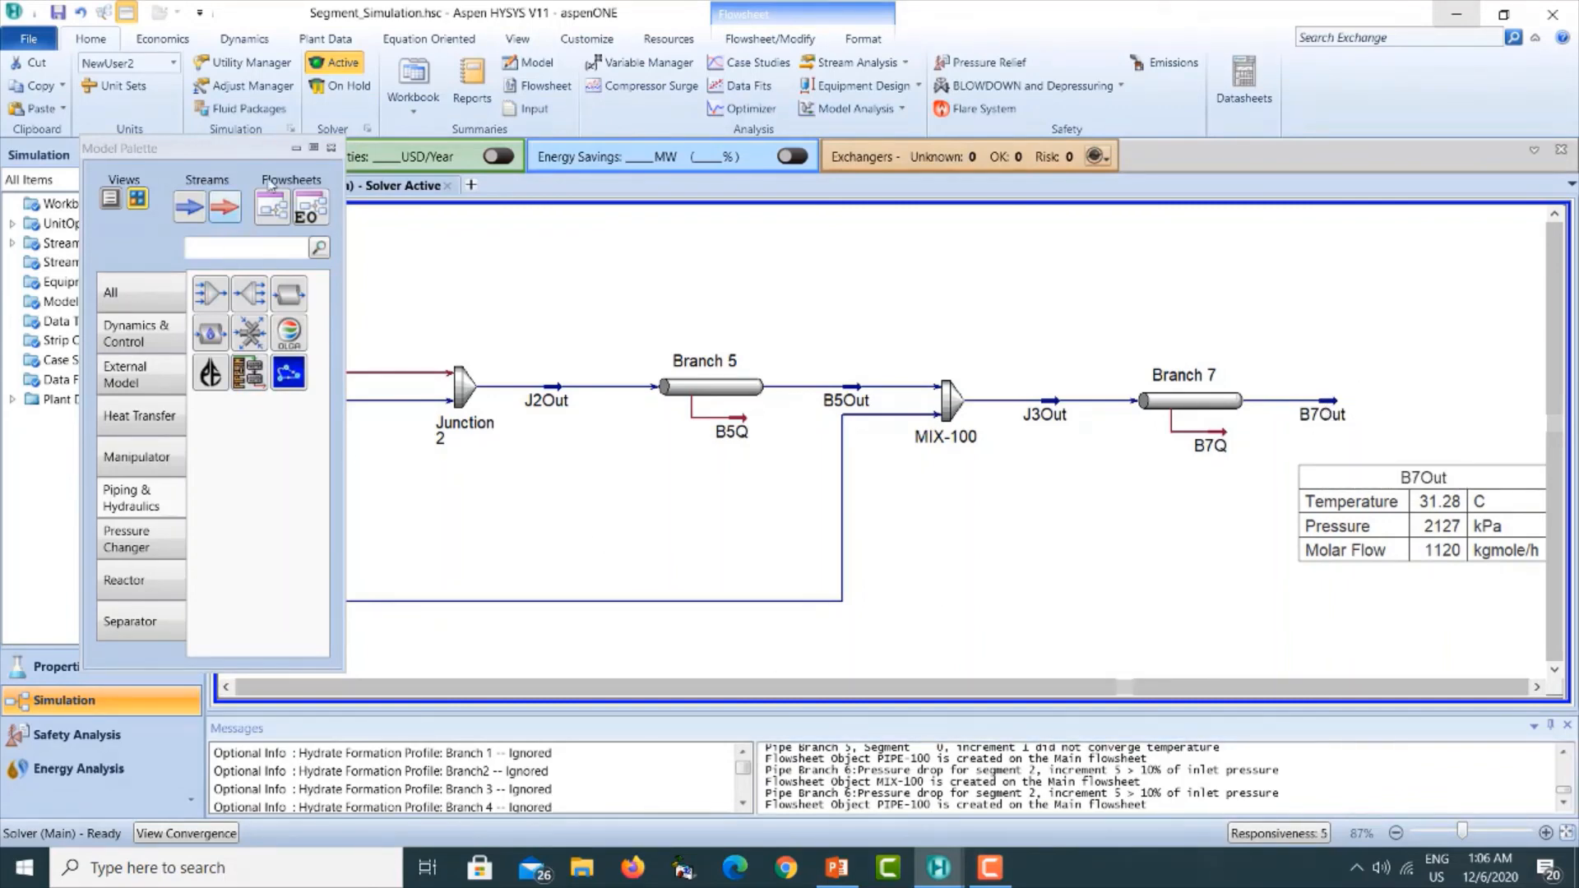
Close the model palette and display the entire gathering network from the four gas wells to the B7Out table.
left_click(332, 148)
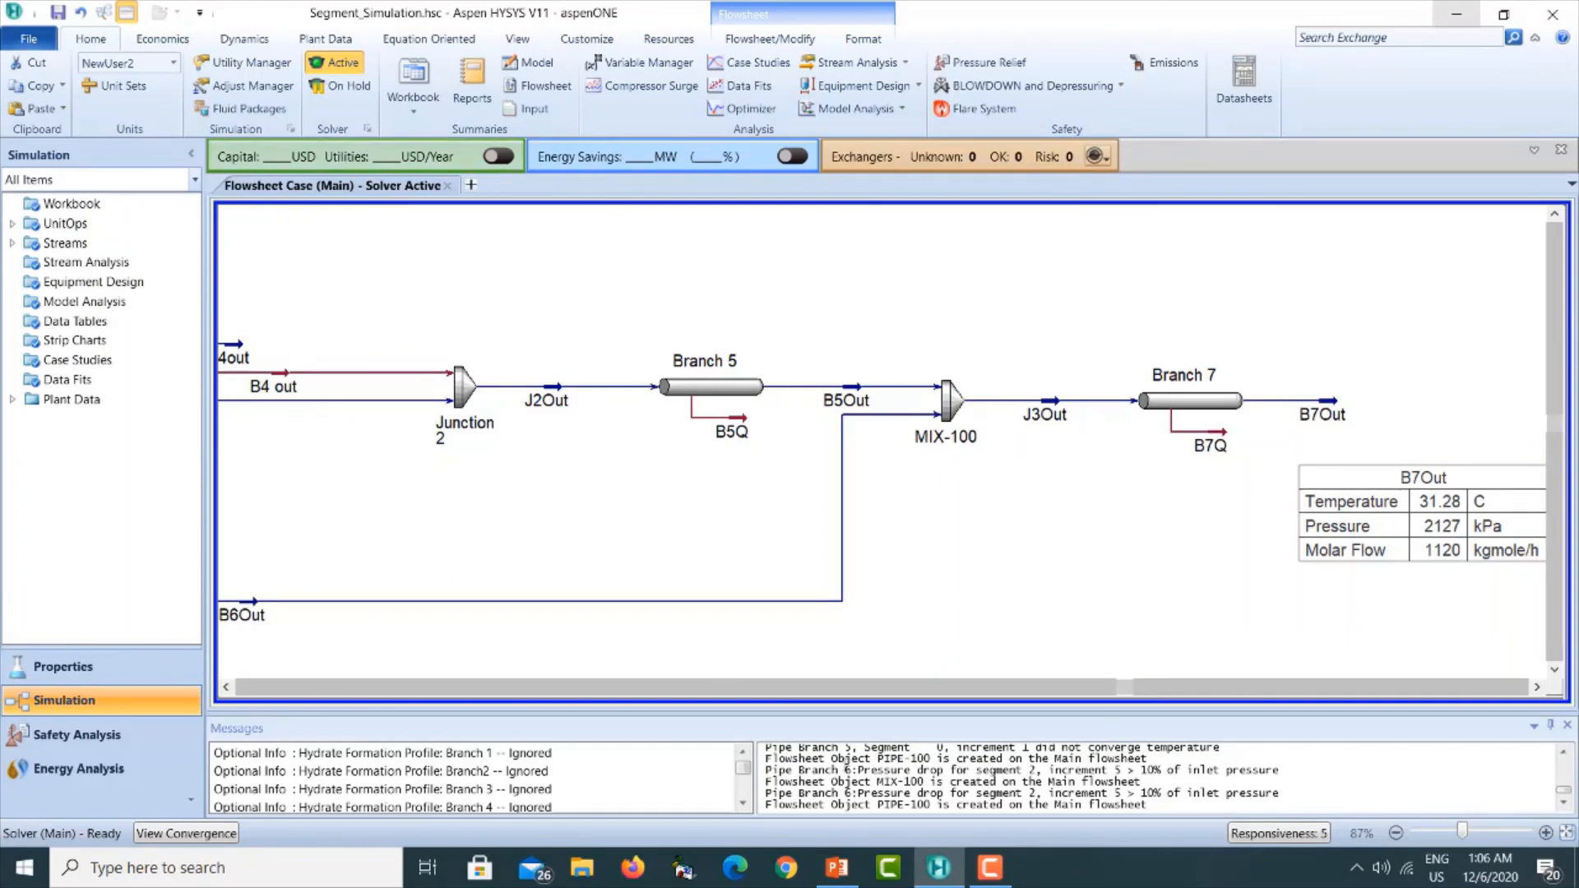
left_click(1394, 835)
left_click(1394, 835)
left_click(1393, 835)
left_click(1393, 835)
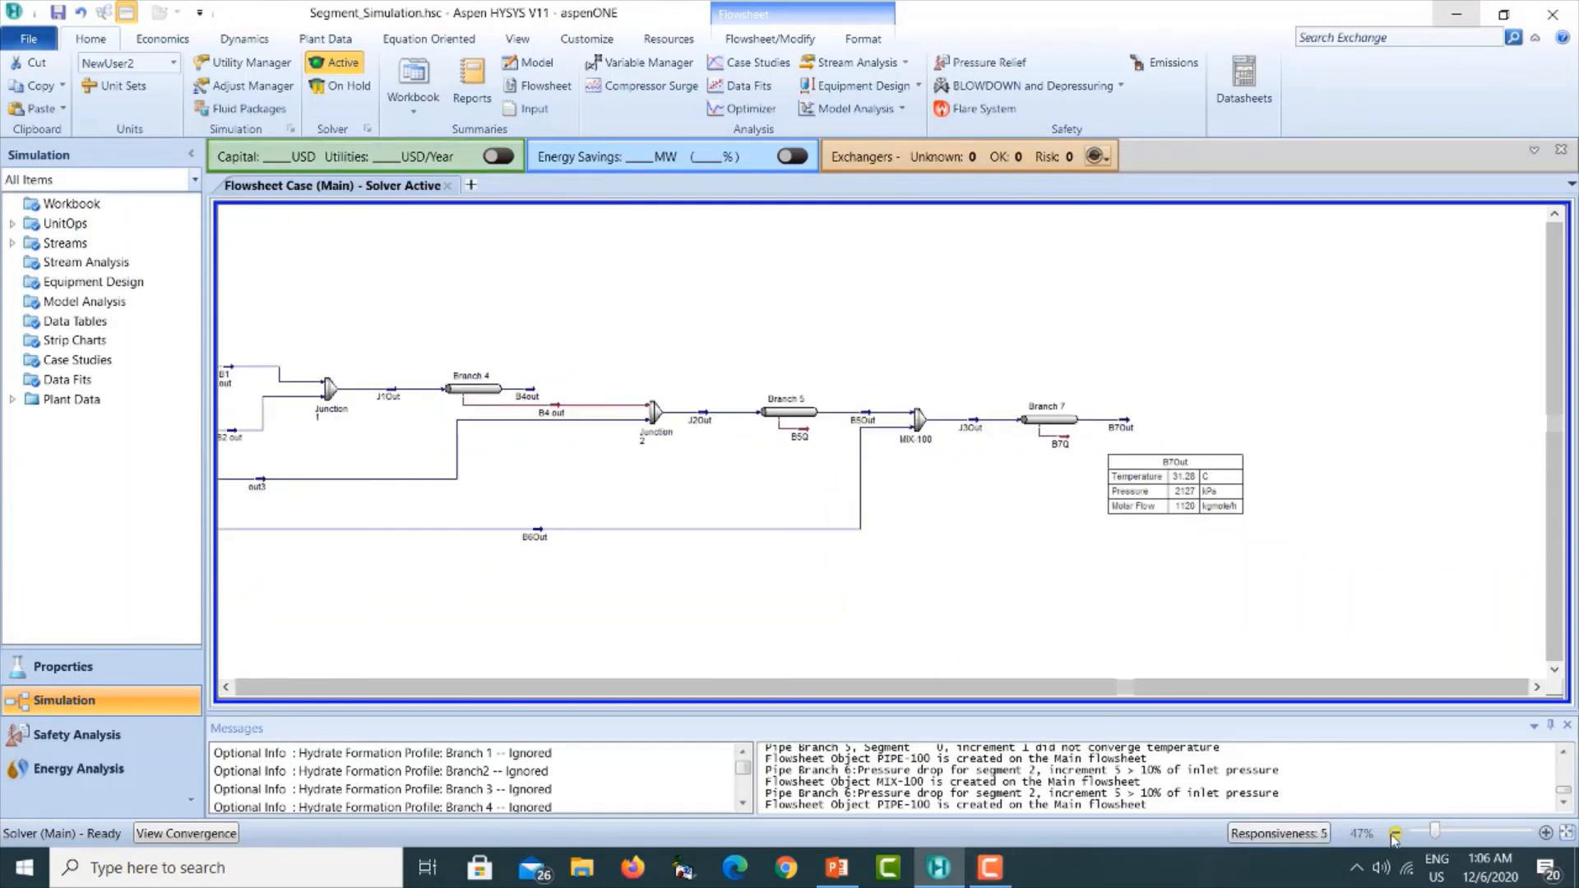
left_click(226, 690)
left_click(226, 689)
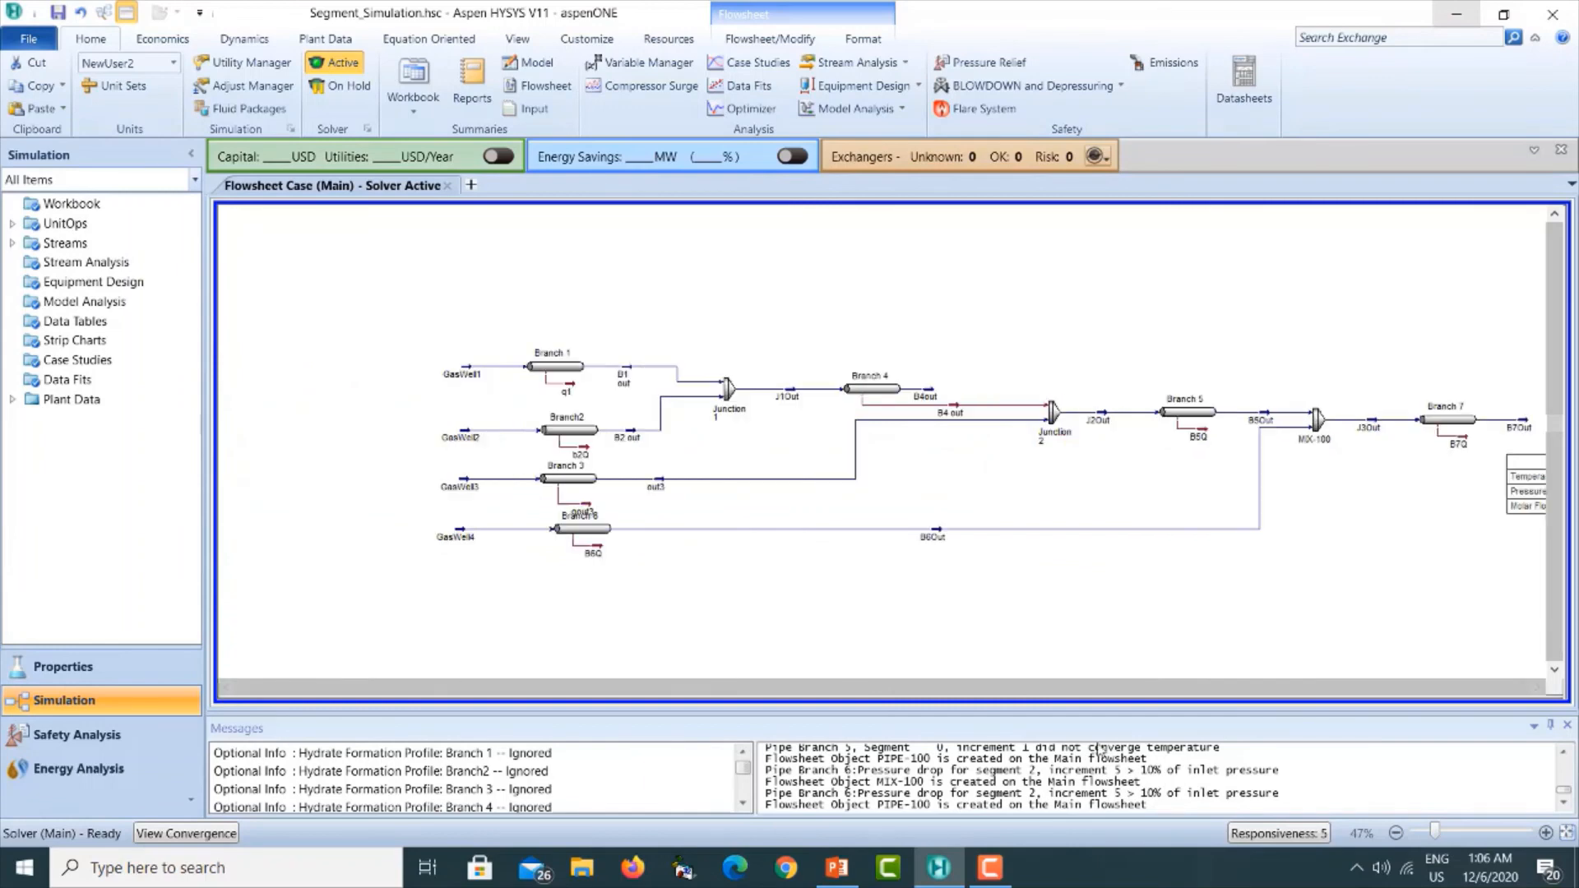
left_click(1537, 688)
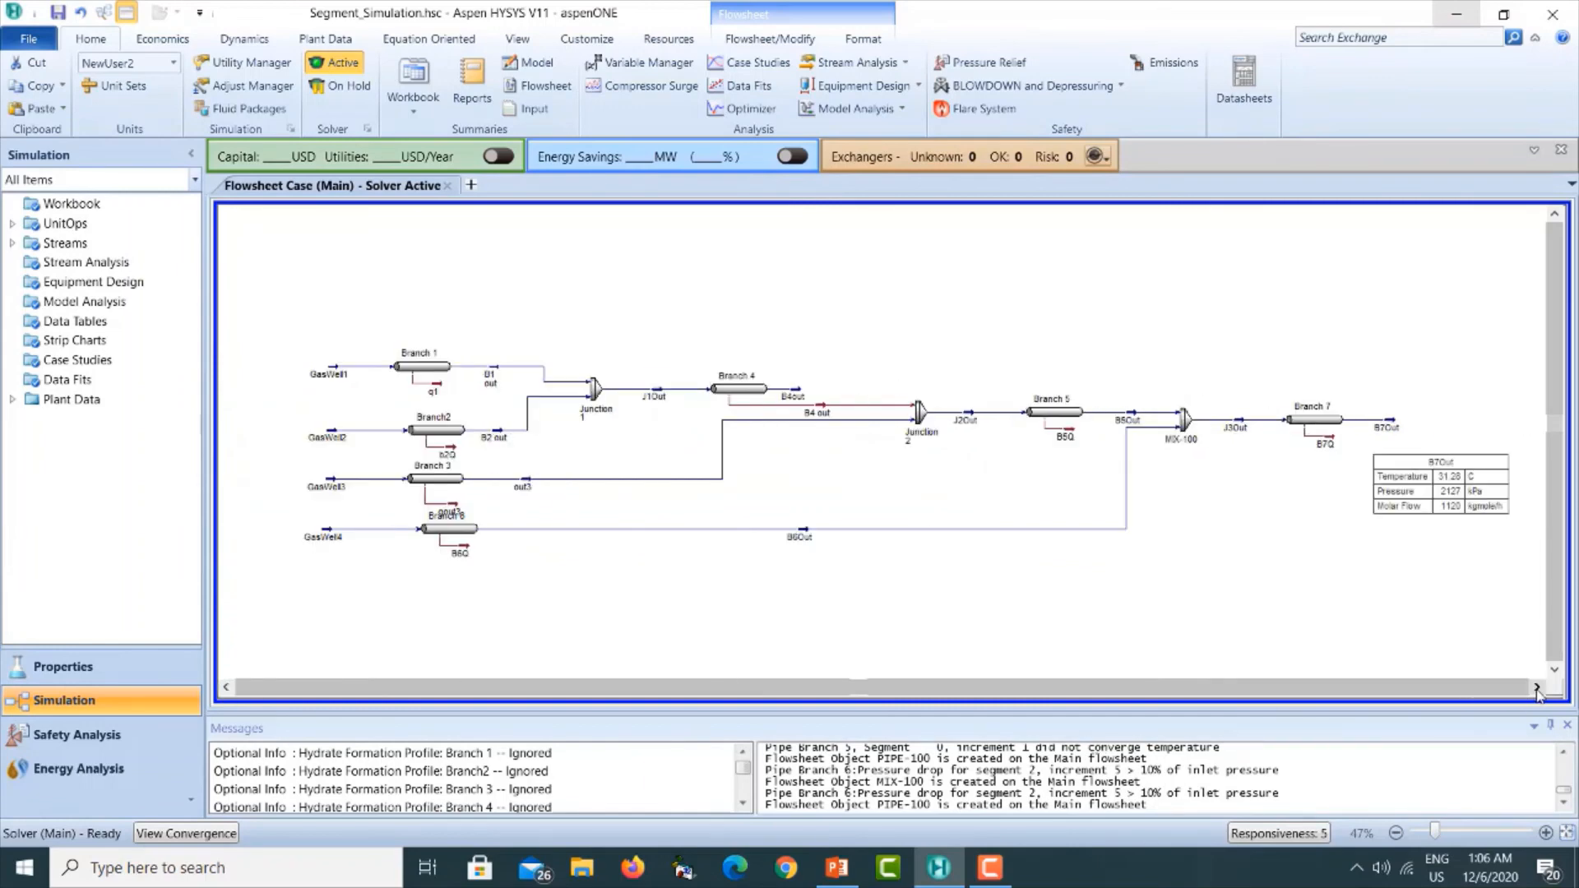
Inspect Branch 1 on the flowsheet and compare the network with the pipeline map in PowerPoint.
mouse_move(803, 542)
mouse_move(409, 378)
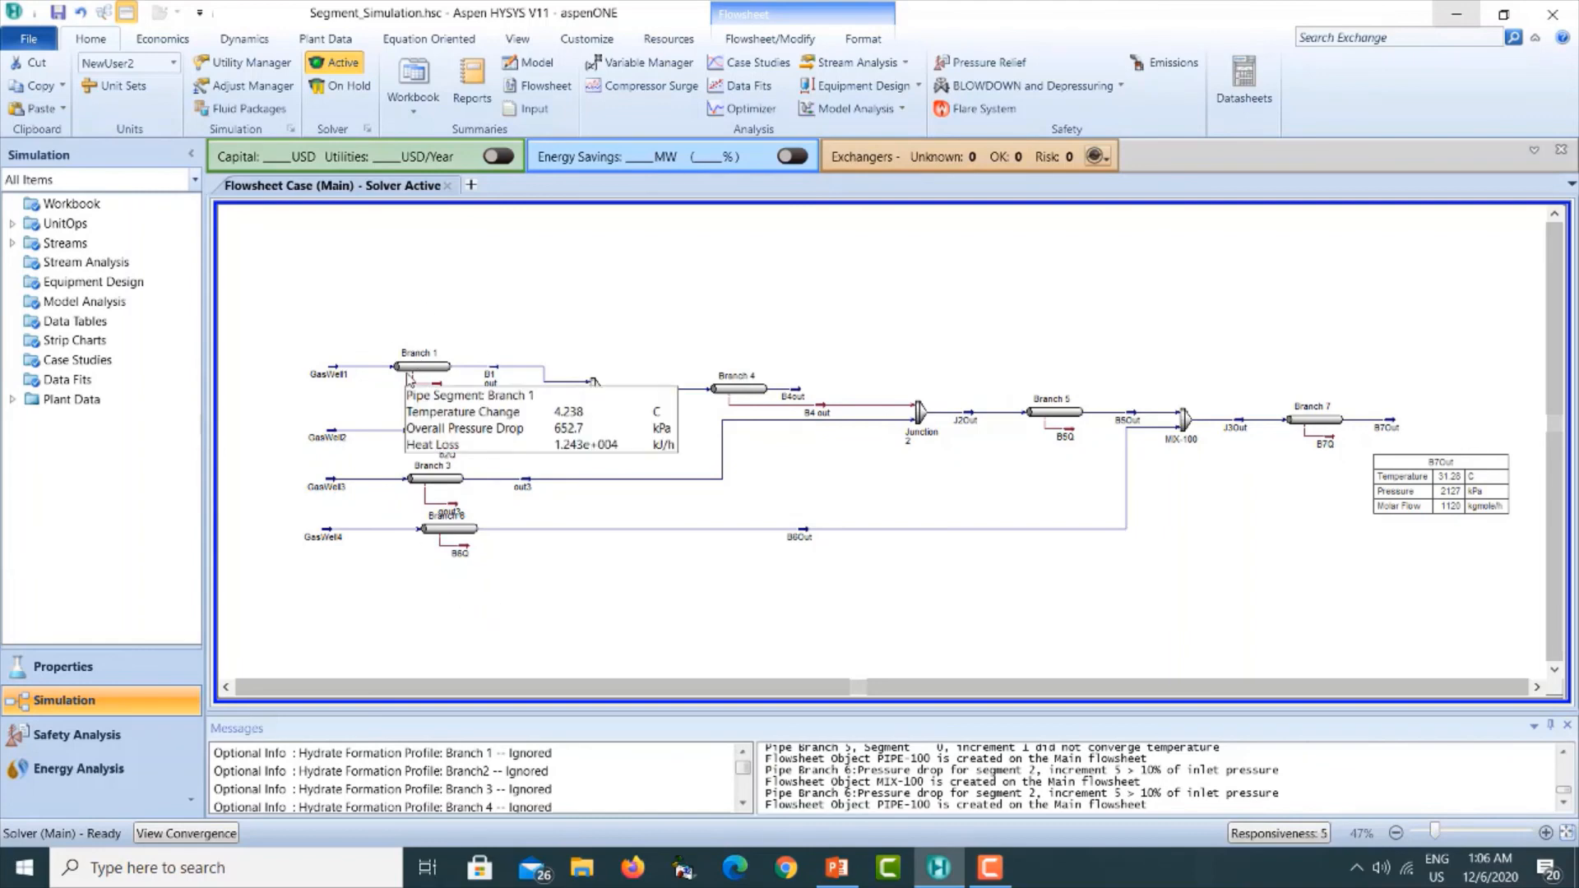
left_click(837, 868)
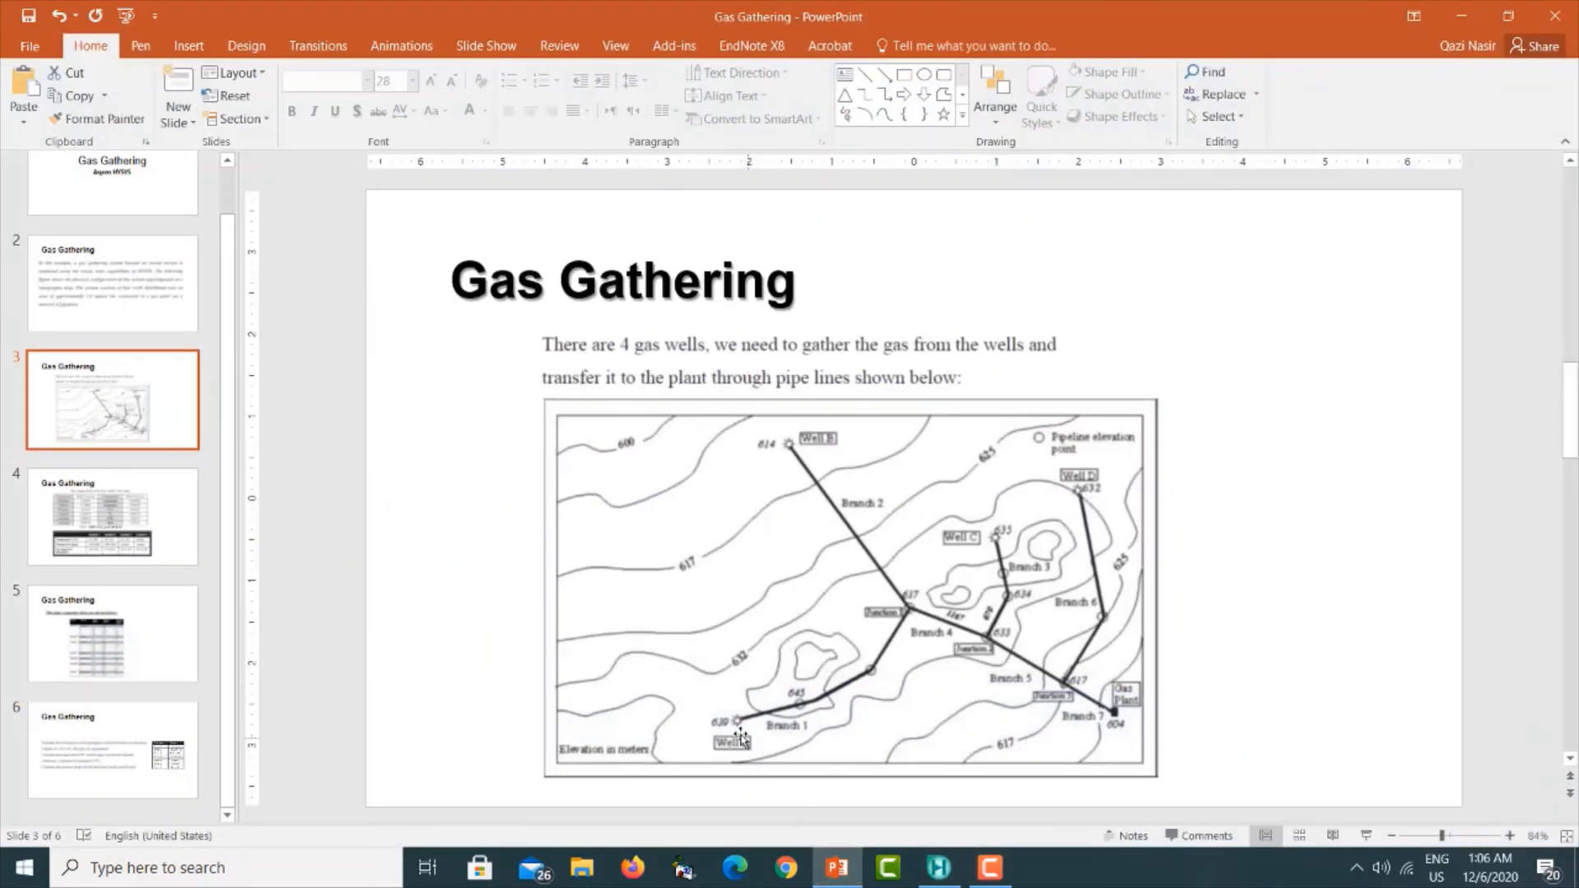